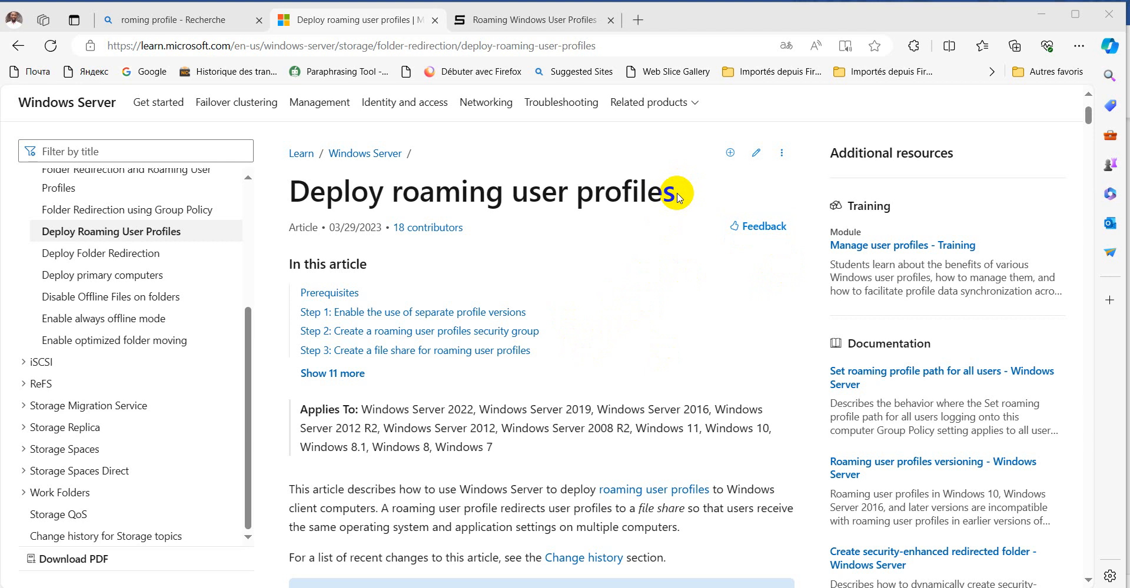
Read the introduction of the Deploy roaming user profiles article and bring up the planned directory structure document
drag(678, 196, 292, 195)
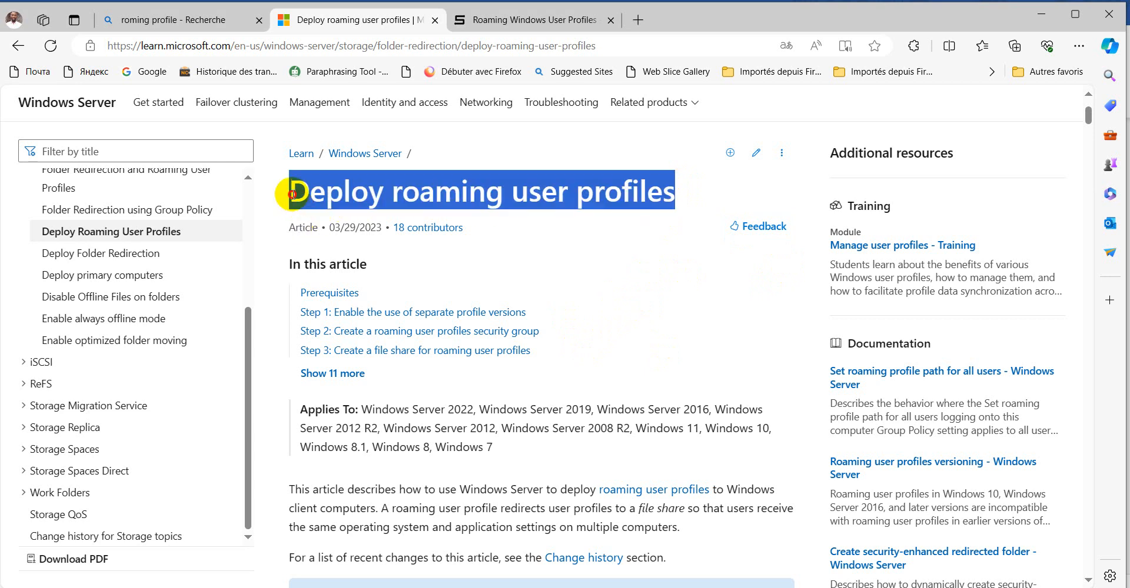
click(667, 327)
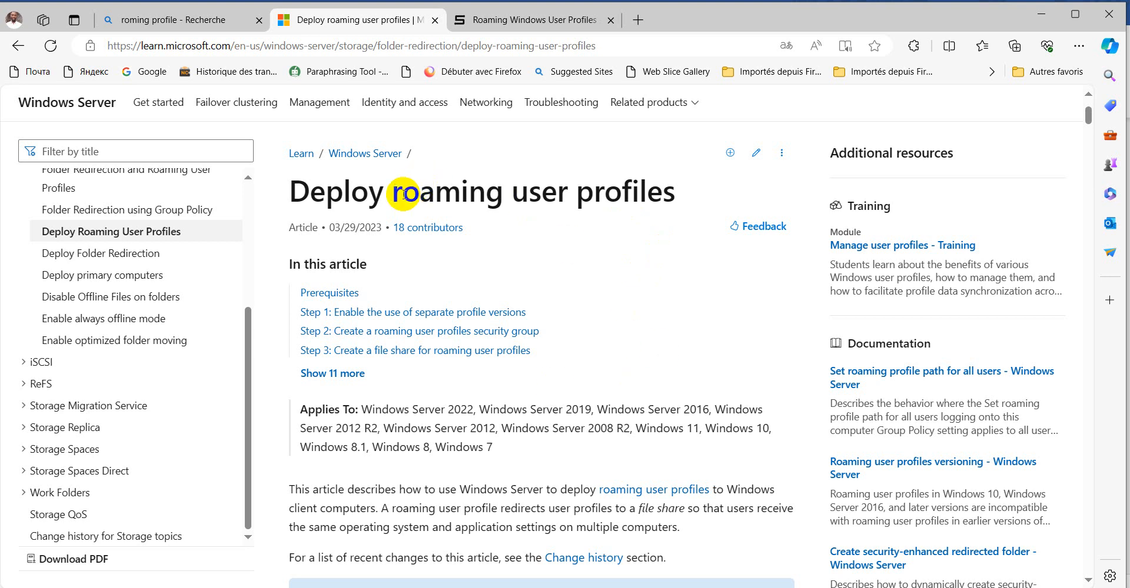
drag(392, 193, 675, 183)
click(701, 316)
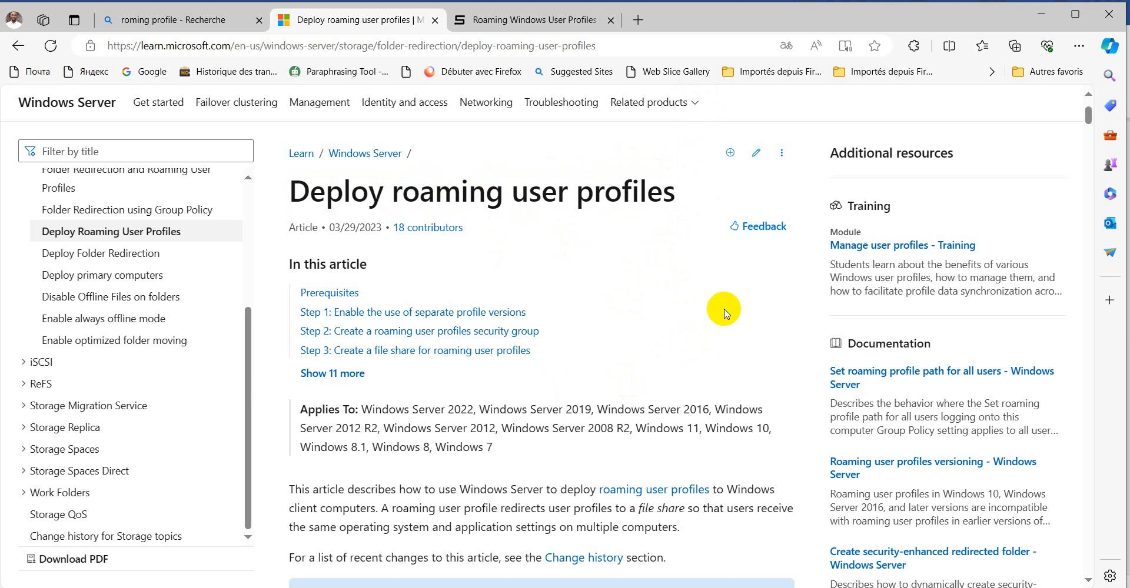
scroll(689, 312, down, 10)
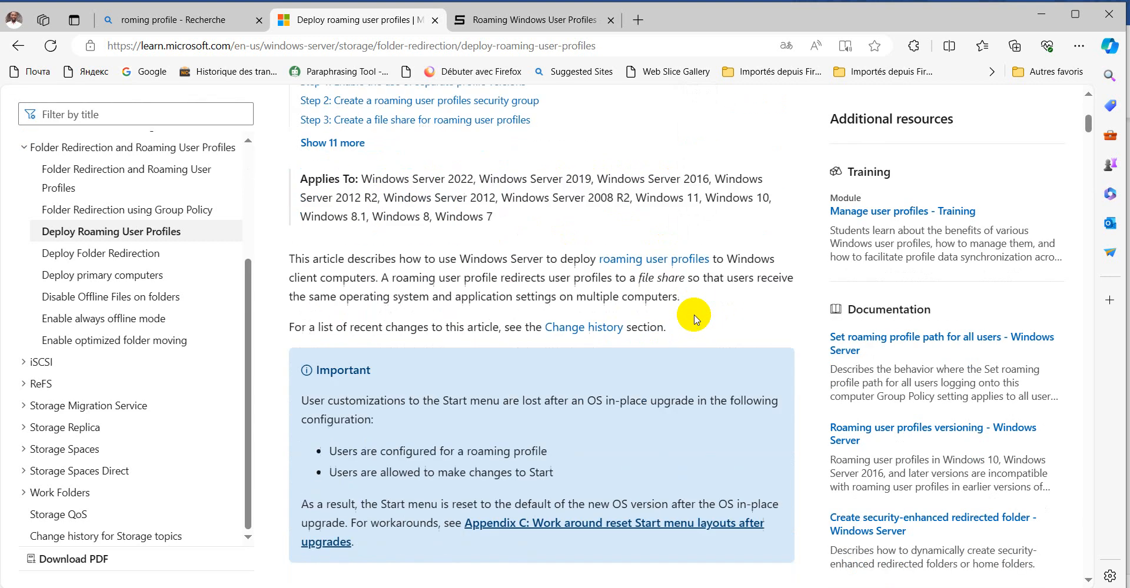
scroll(687, 316, down, 6)
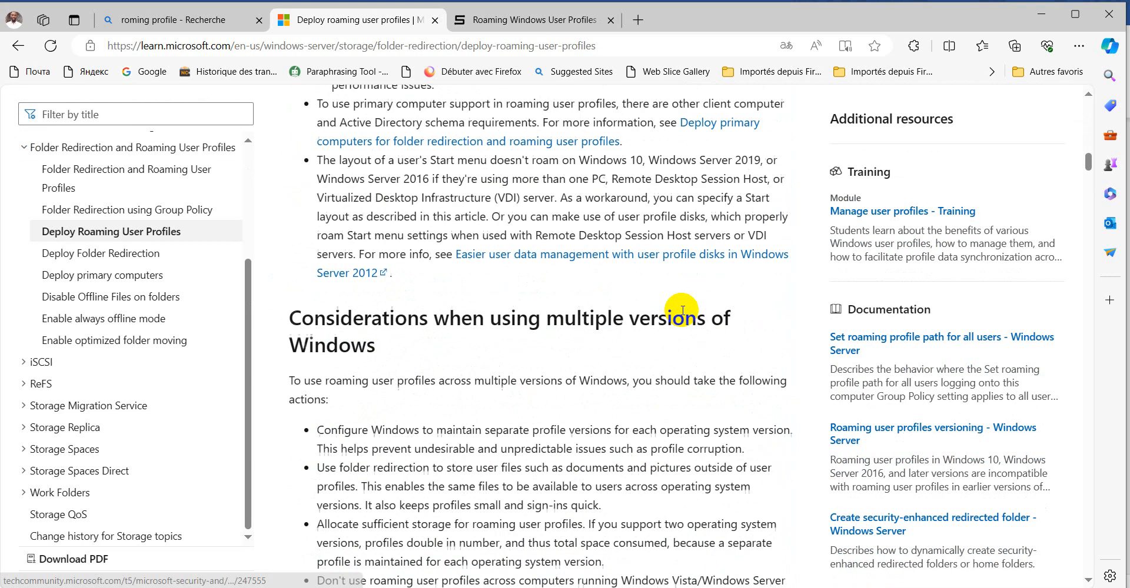
scroll(683, 314, up, 8)
scroll(682, 314, up, 10)
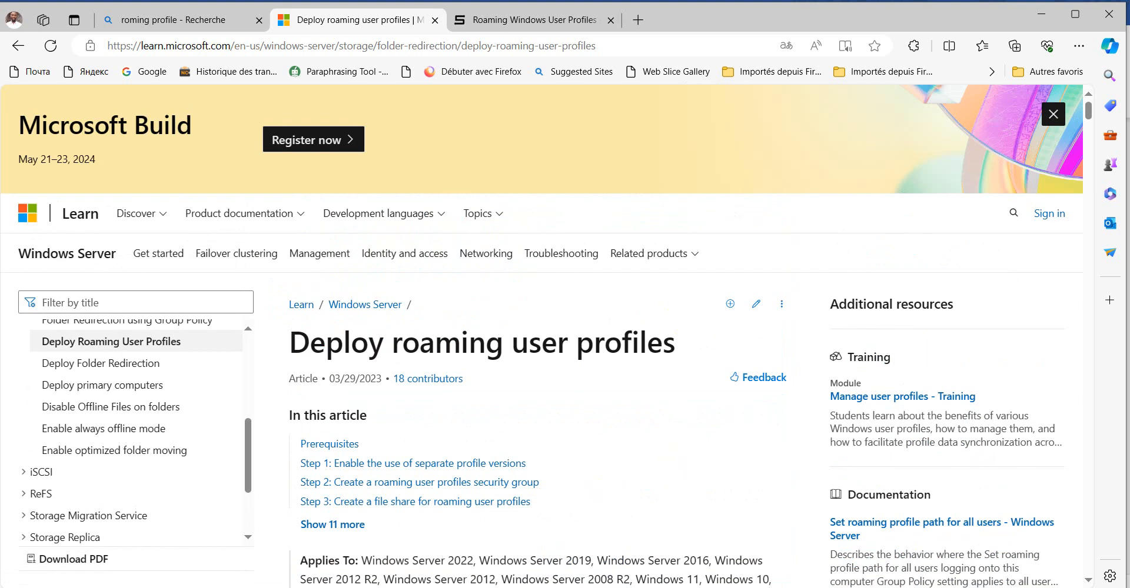
click(595, 587)
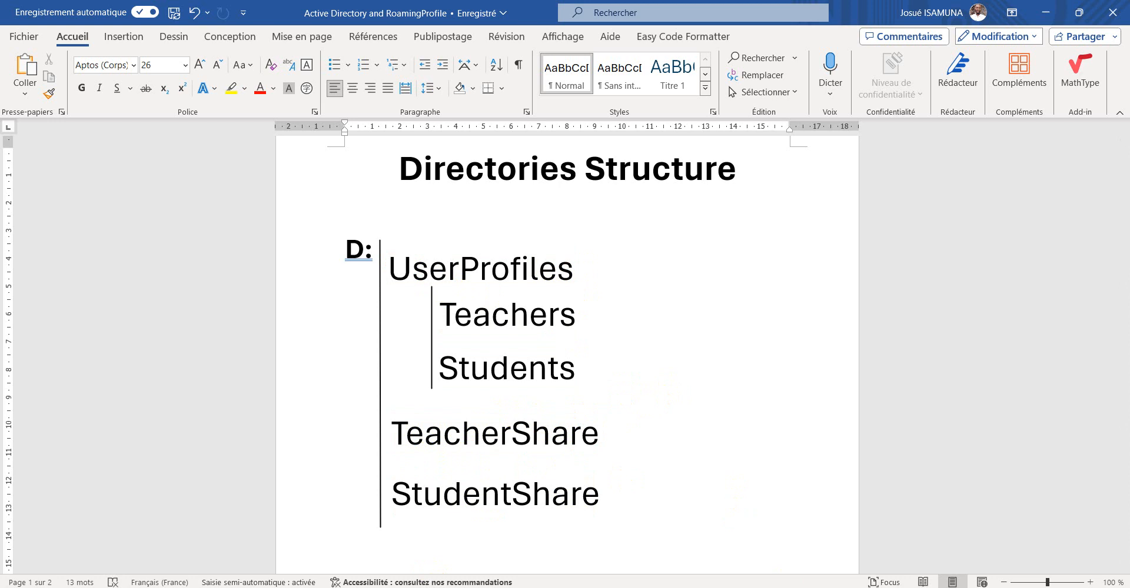
Switch to the server virtual machine and open File Explorer on This PC
key(alt+Tab)
click(302, 547)
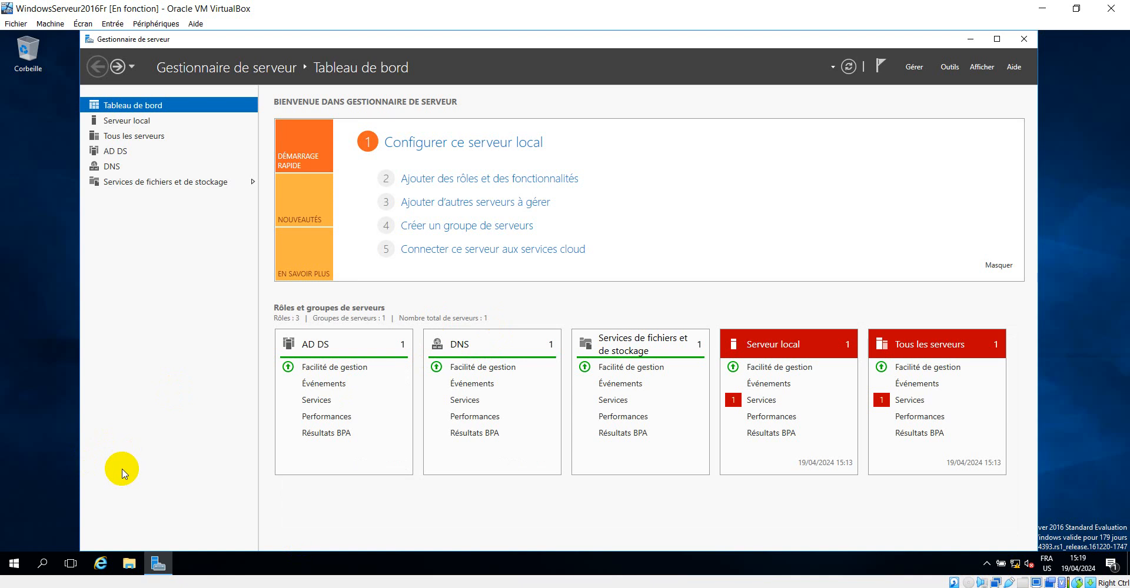
click(126, 565)
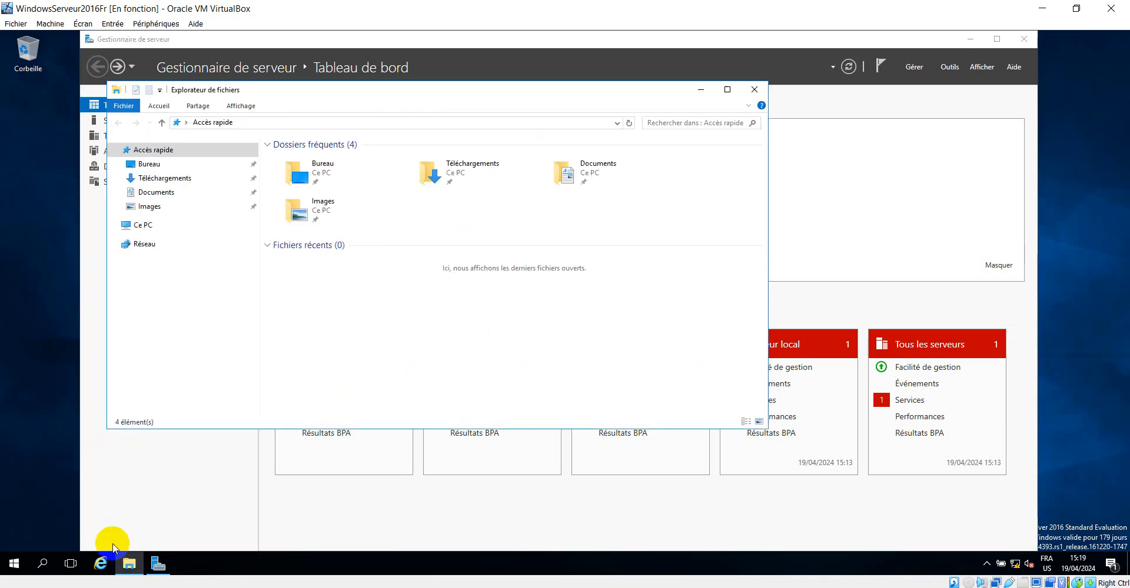
click(141, 225)
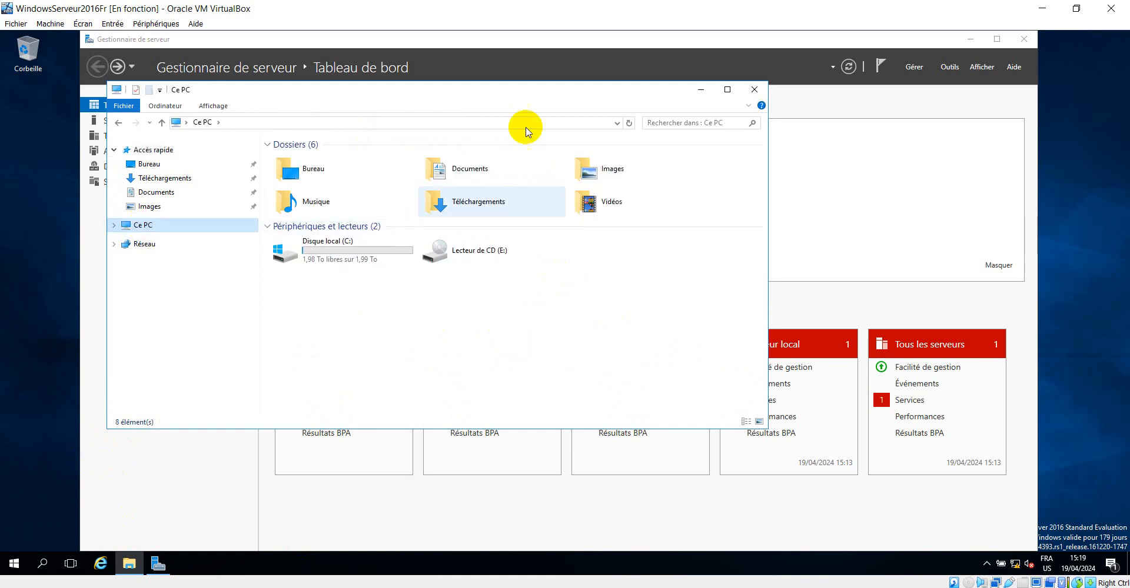
drag(484, 82, 768, 79)
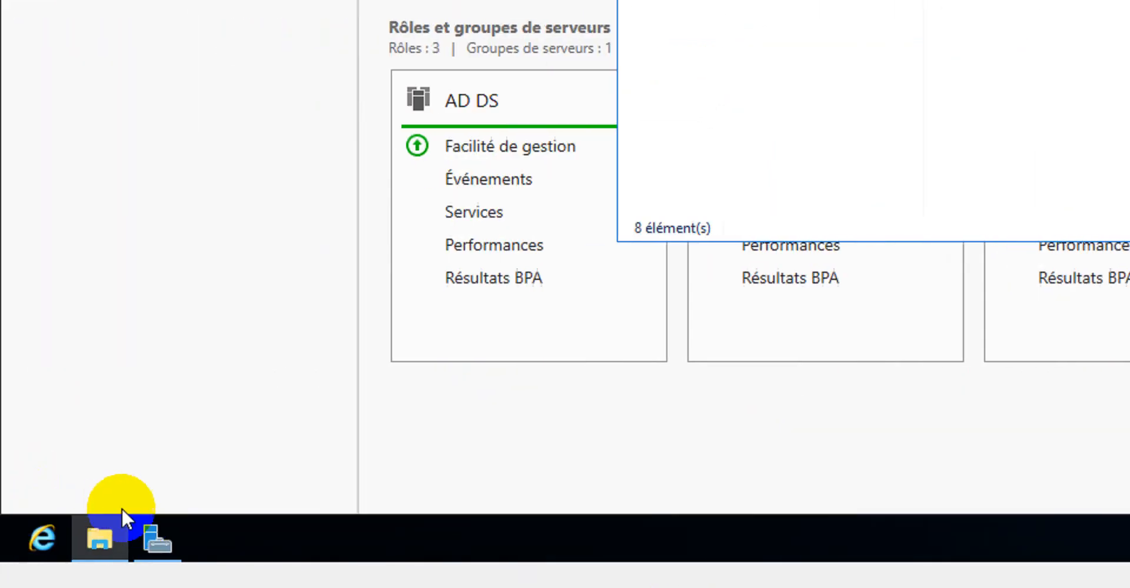
Open Disk Management and shrink the C: volume by 1000000 MB
right_click(23, 543)
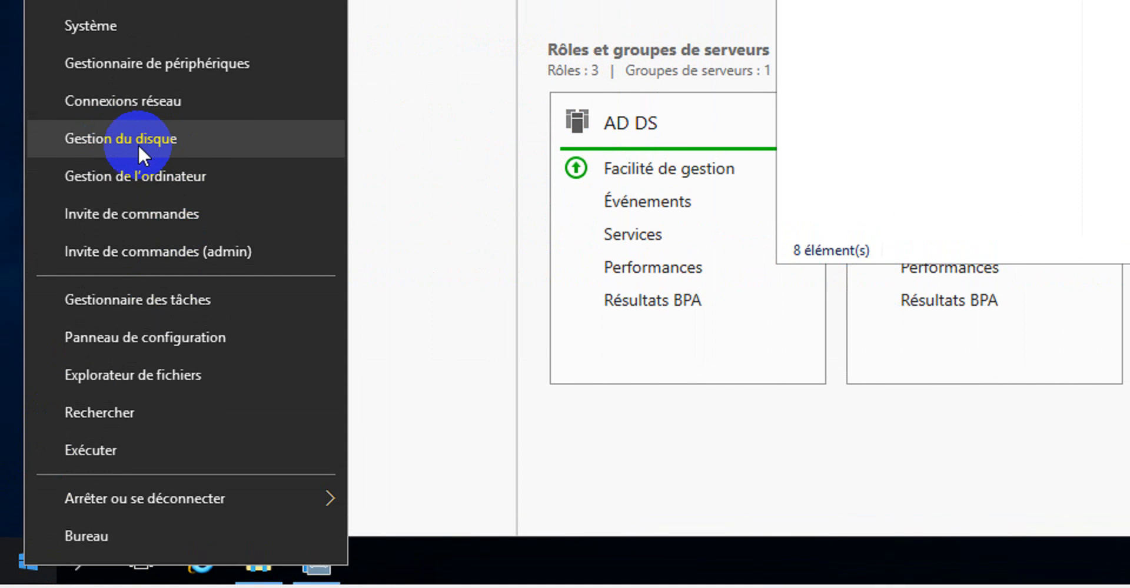
click(128, 117)
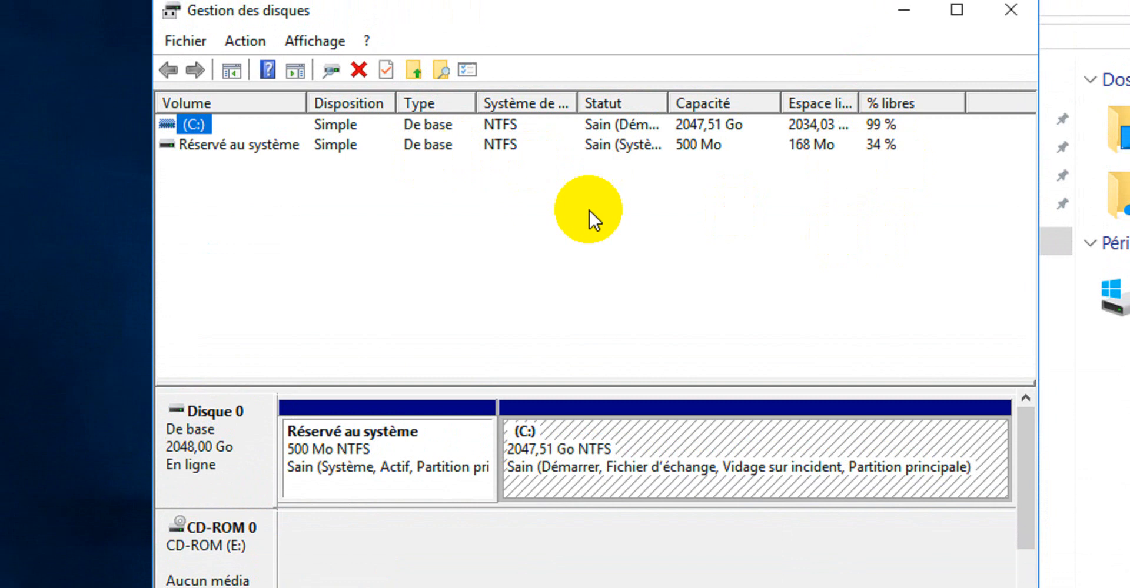
right_click(736, 453)
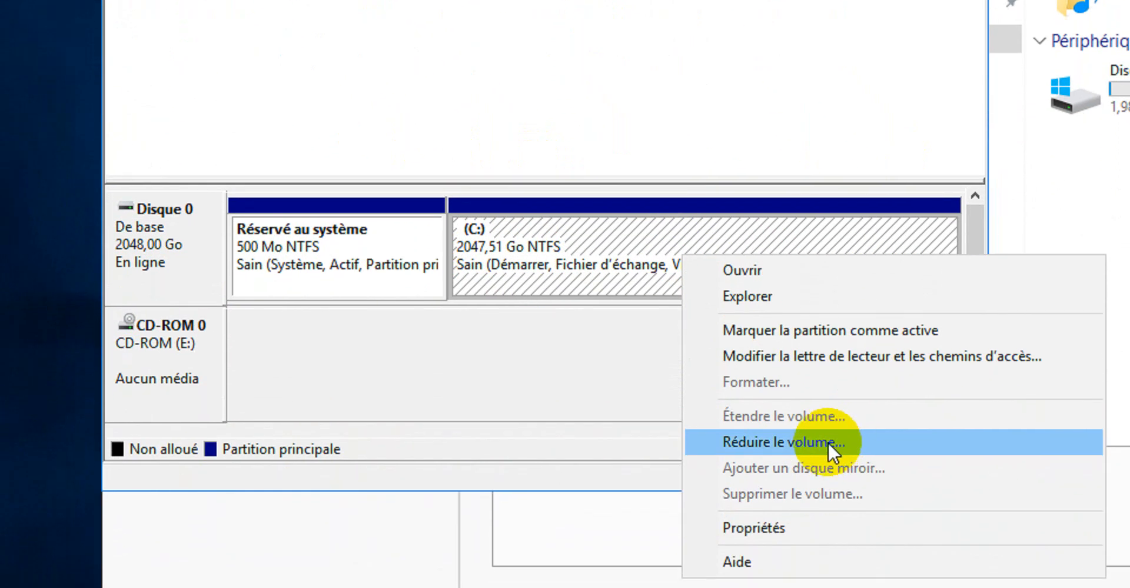
click(841, 562)
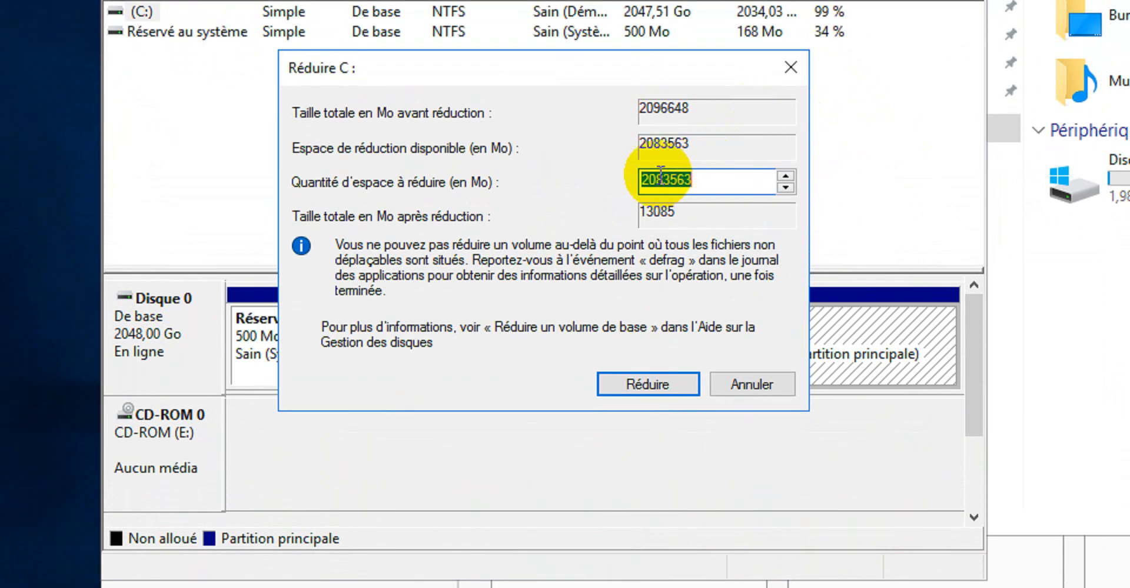
click(643, 176)
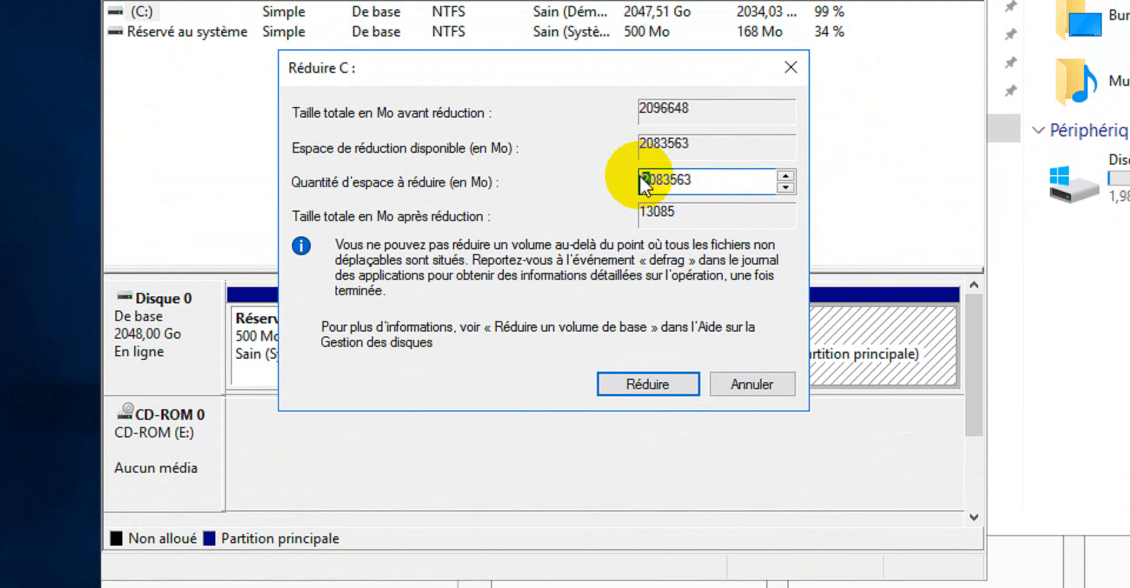
key(Delete)
text(1)
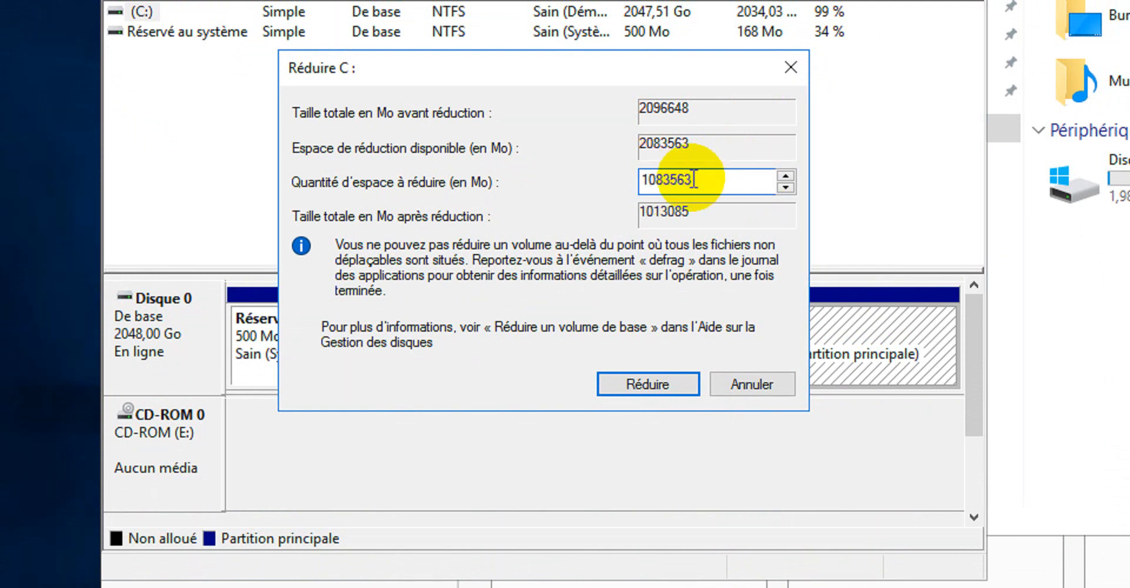
drag(693, 179, 657, 183)
text(000000)
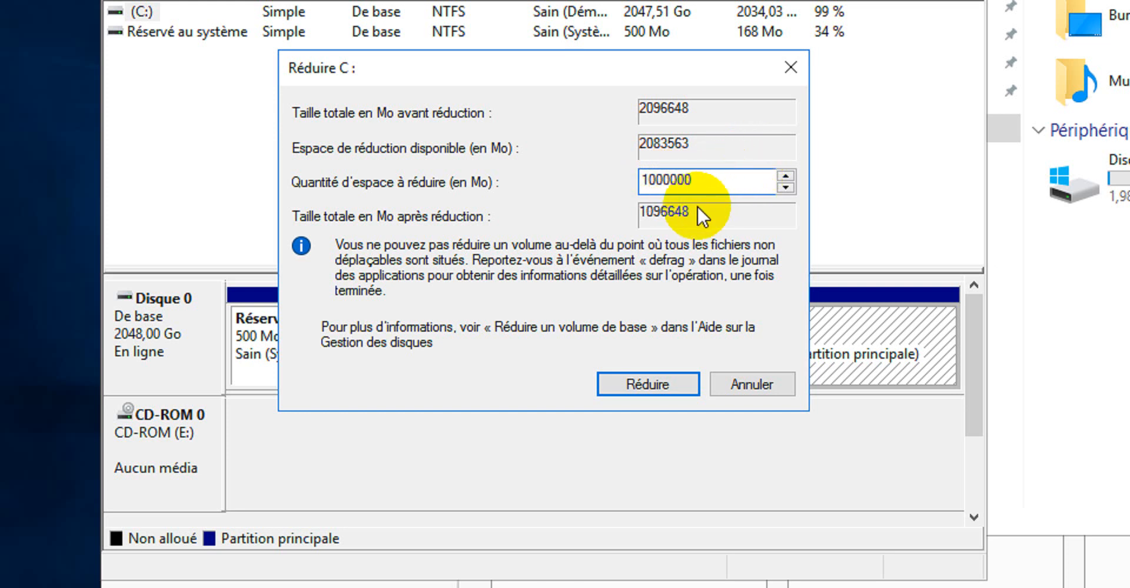
click(653, 376)
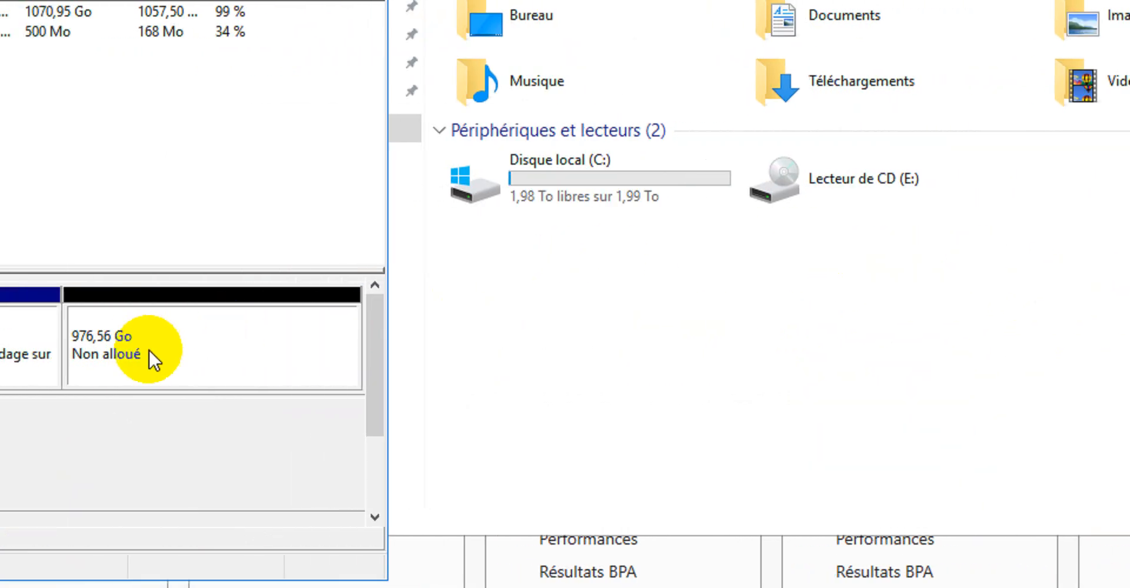
Create a new simple volume on the unallocated space with drive letter B and default settings
right_click(237, 330)
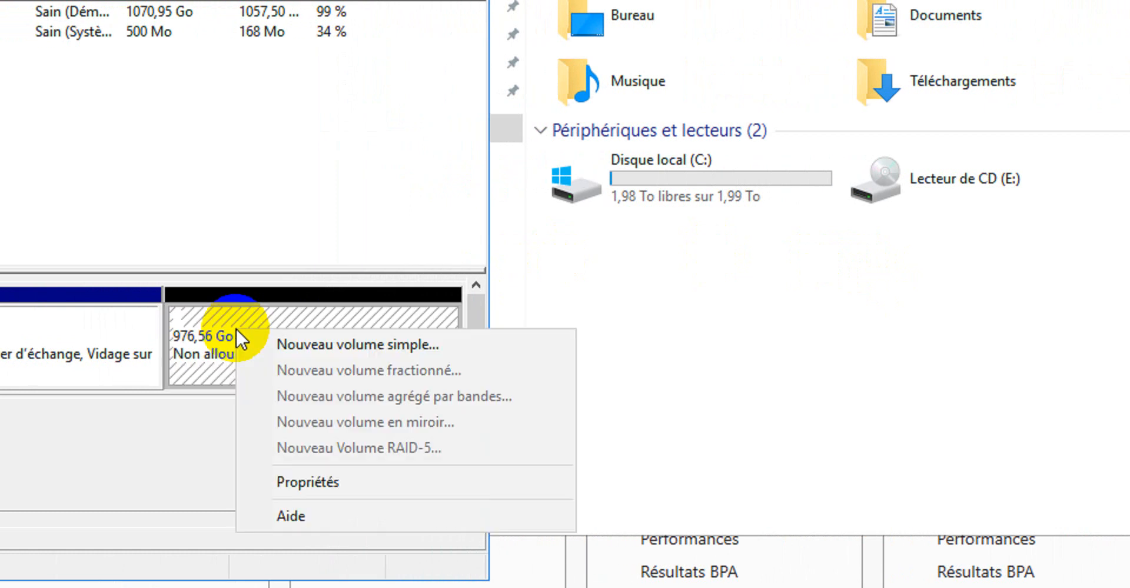
click(334, 351)
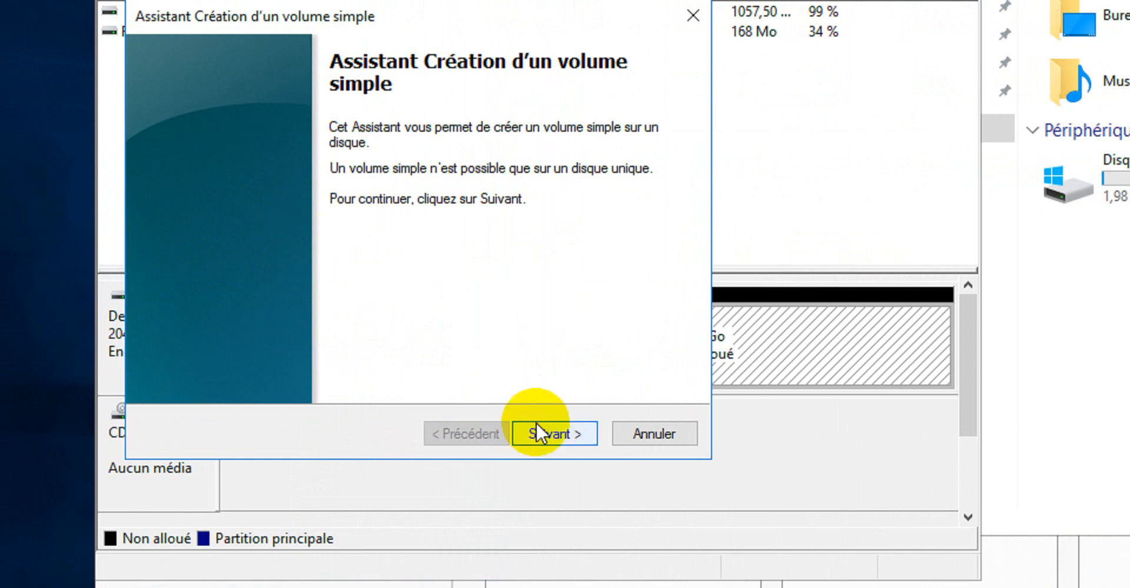
click(558, 432)
click(557, 431)
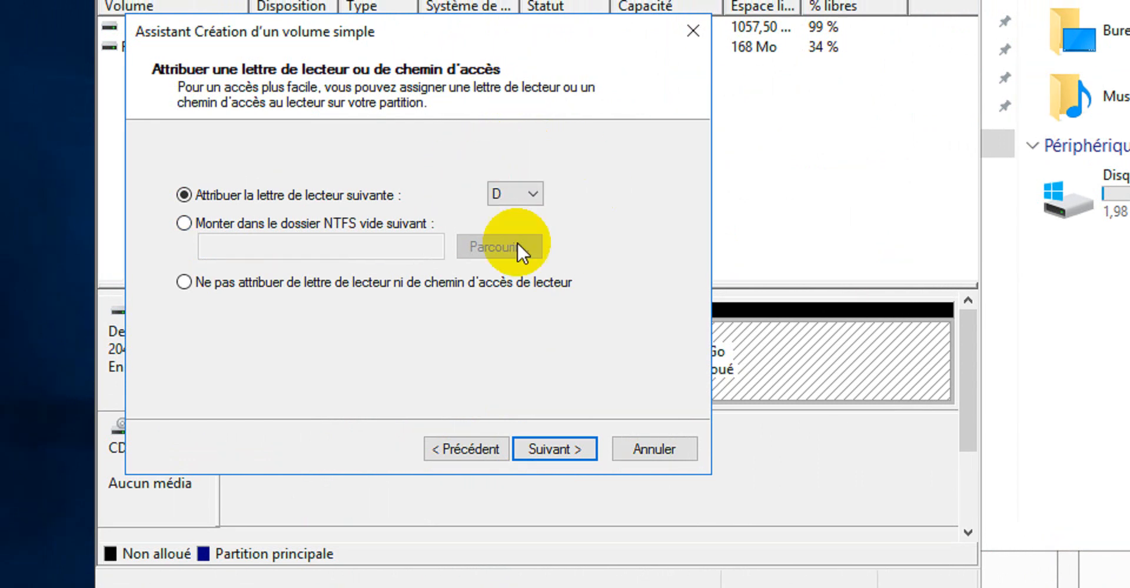
click(517, 193)
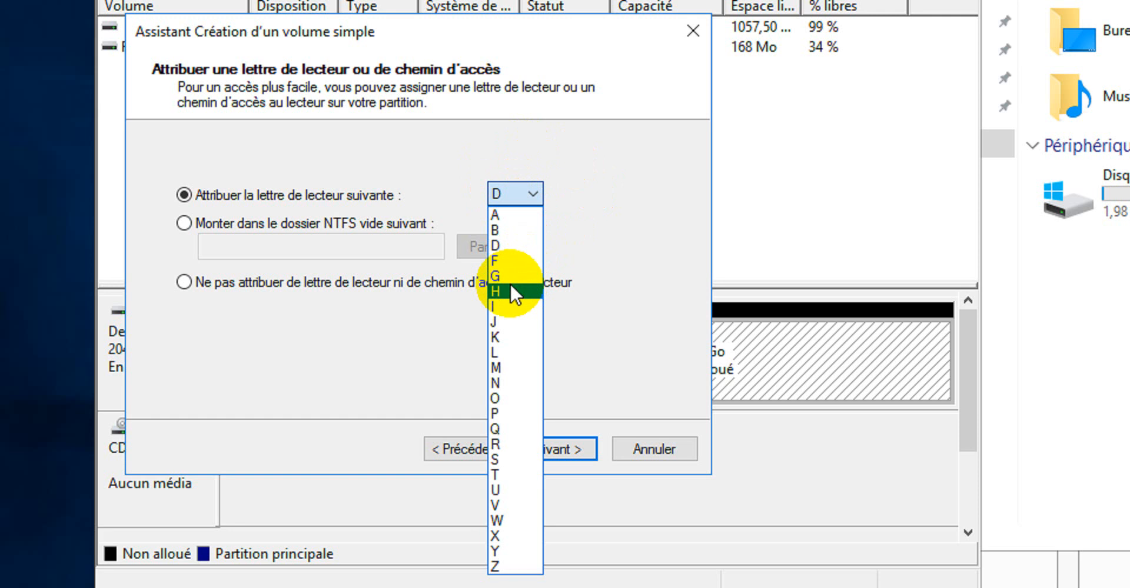
click(505, 235)
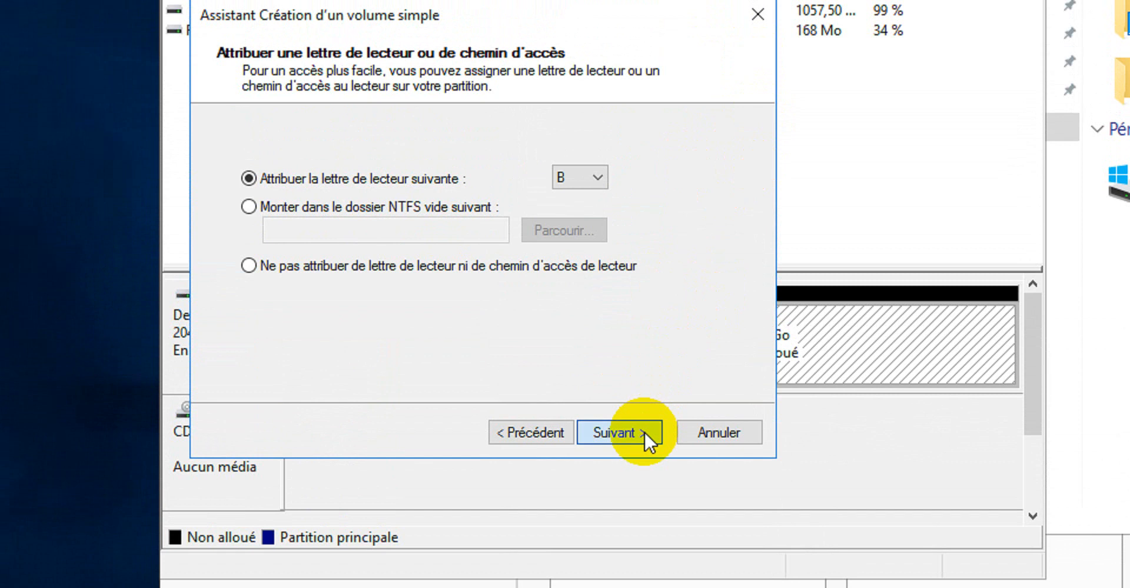
click(644, 432)
click(644, 433)
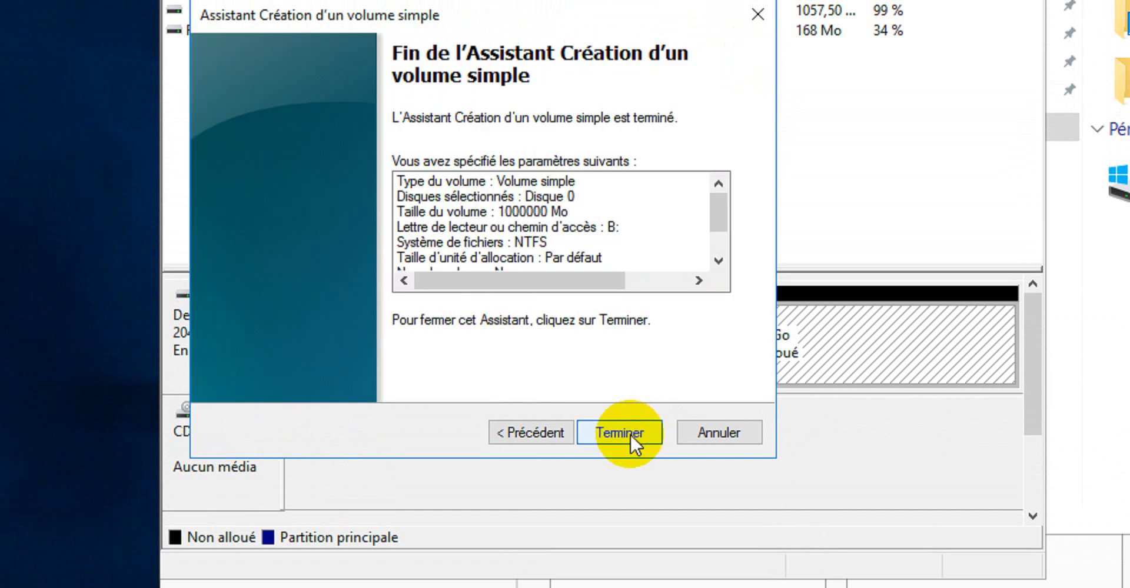
click(629, 433)
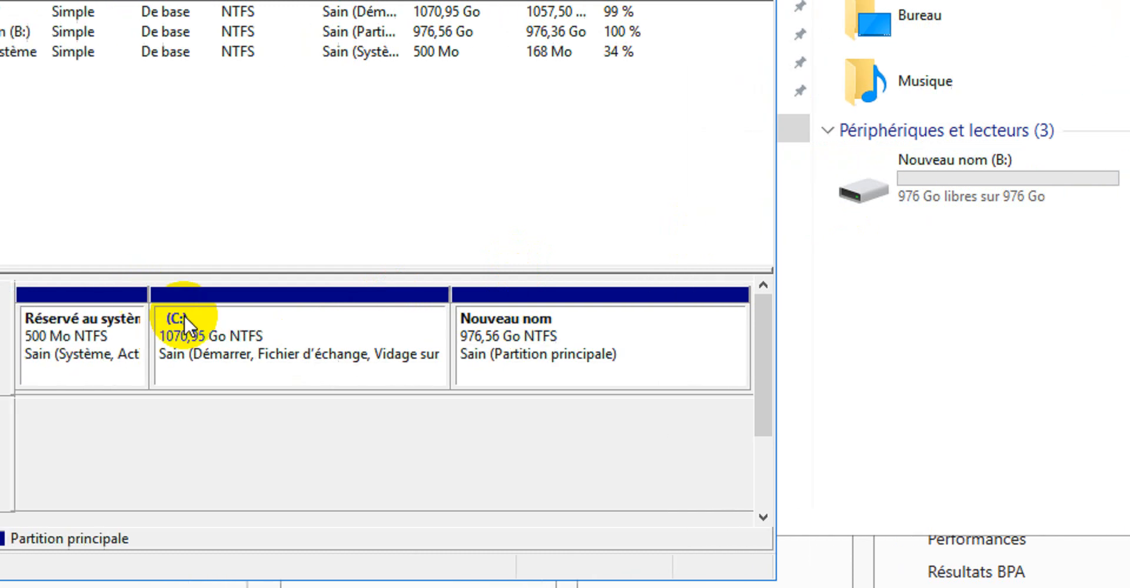
Change the new volume's drive letter to D
right_click(577, 333)
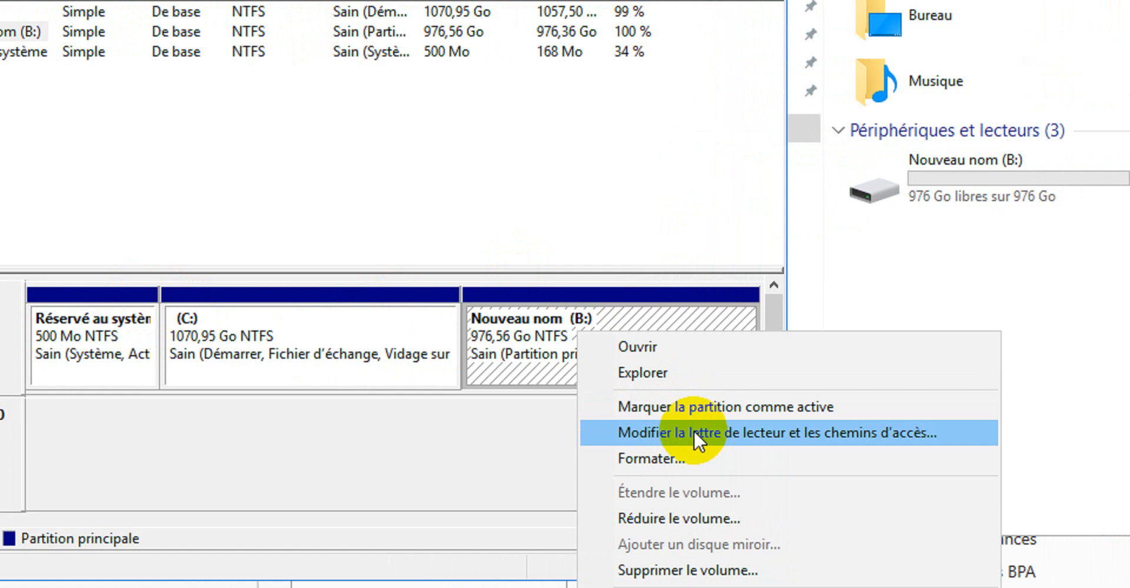
click(735, 431)
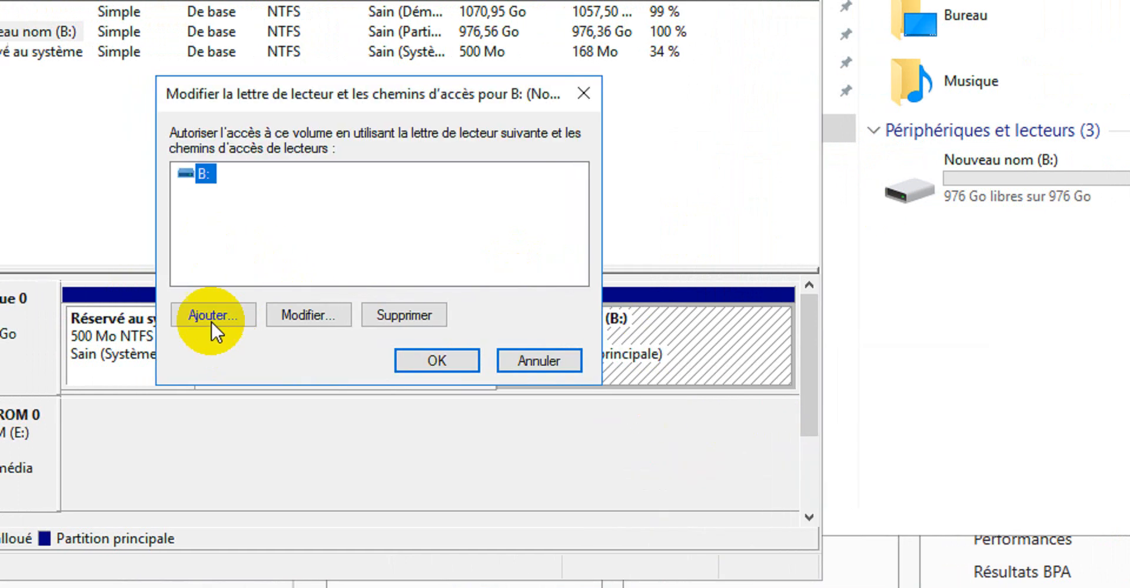
click(273, 316)
click(476, 216)
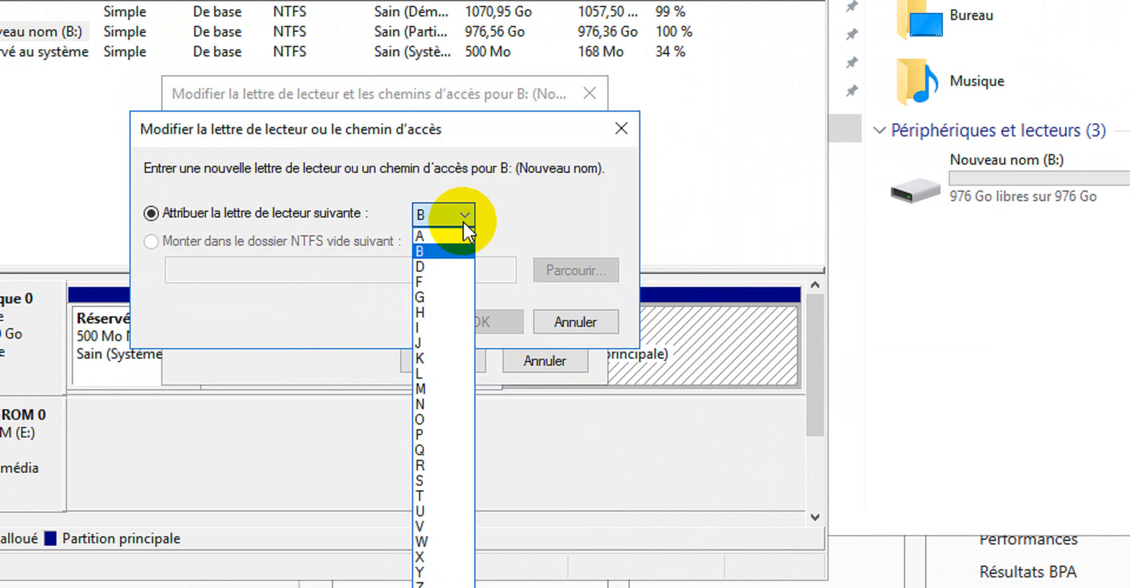
click(434, 263)
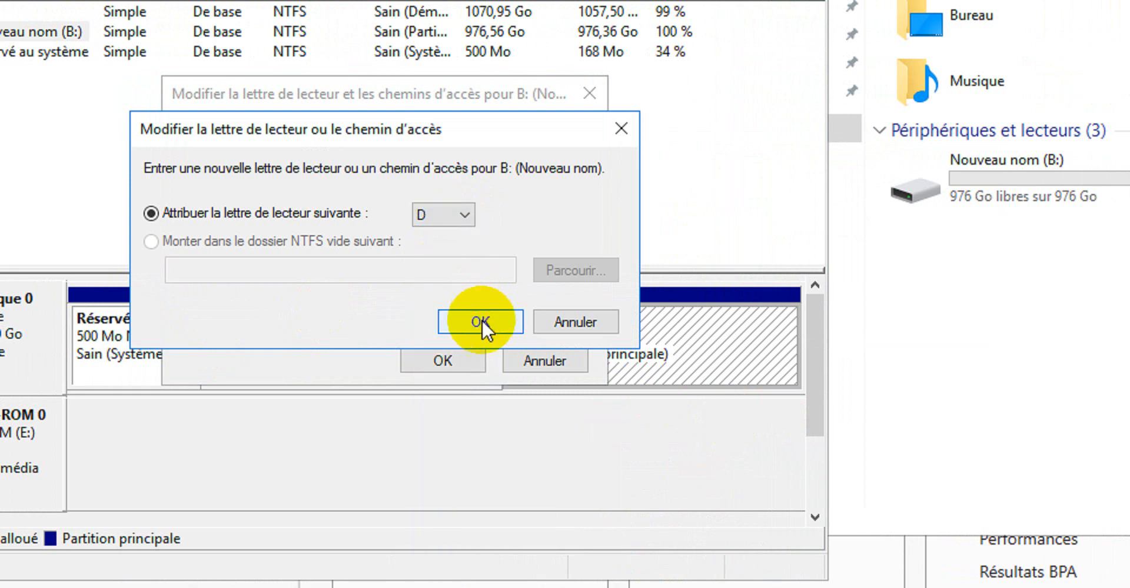
click(481, 320)
click(928, 391)
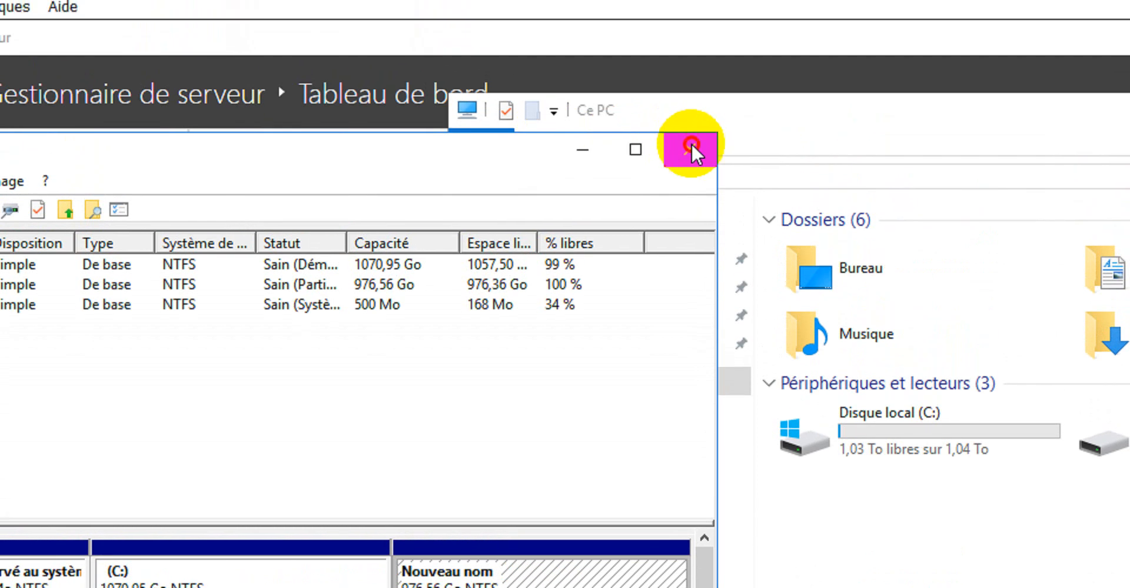
Close Disk Management and check the new D: drive under This PC
click(689, 148)
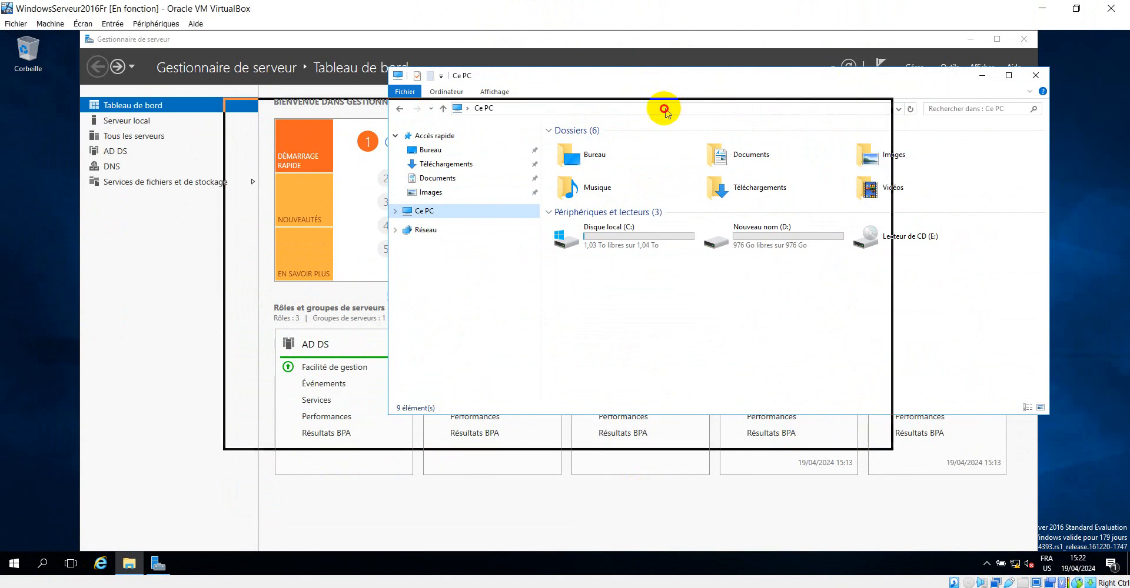
drag(664, 109, 664, 108)
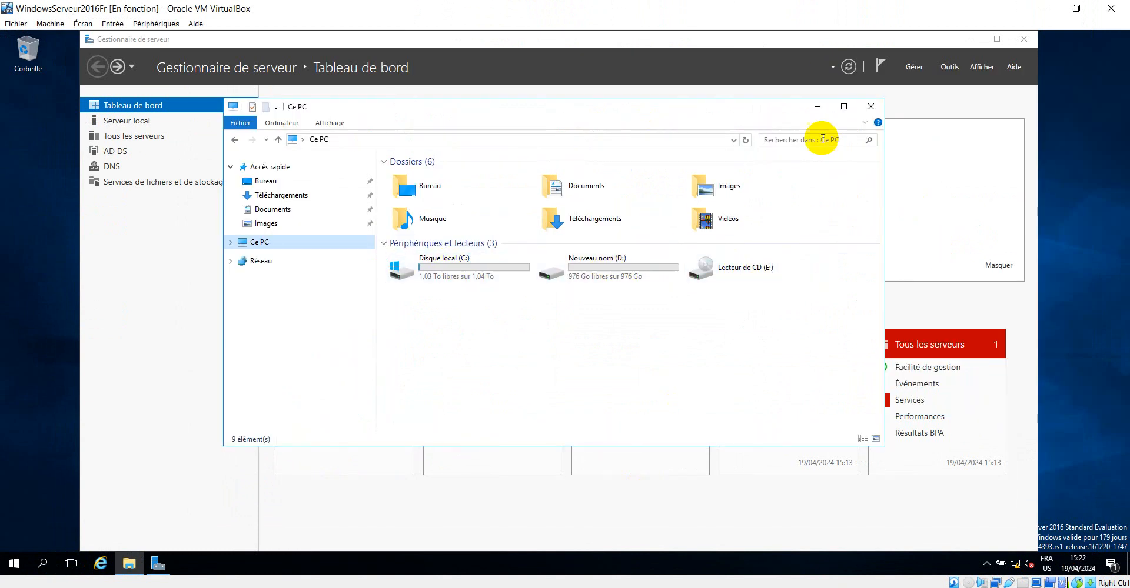
click(816, 109)
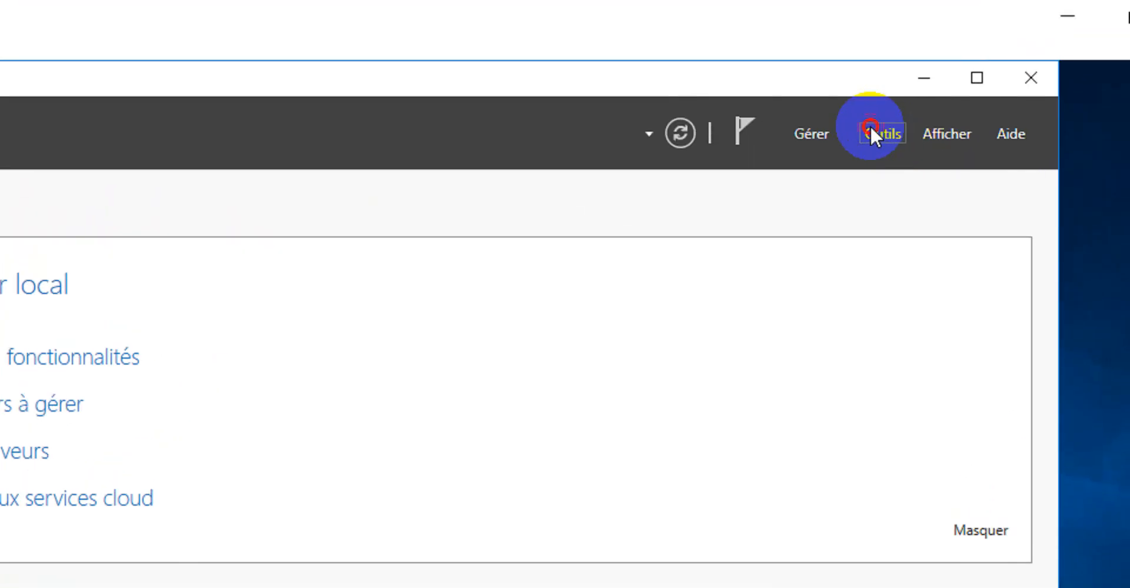
Open Active Directory Users and Computers from the server tools and browse the Users container
click(912, 32)
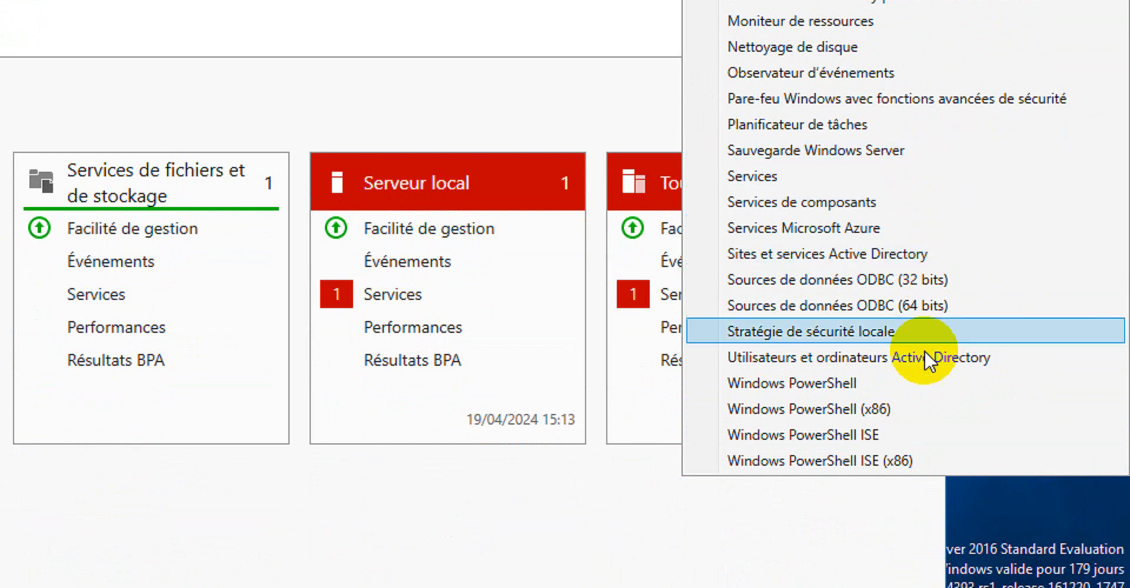
click(906, 357)
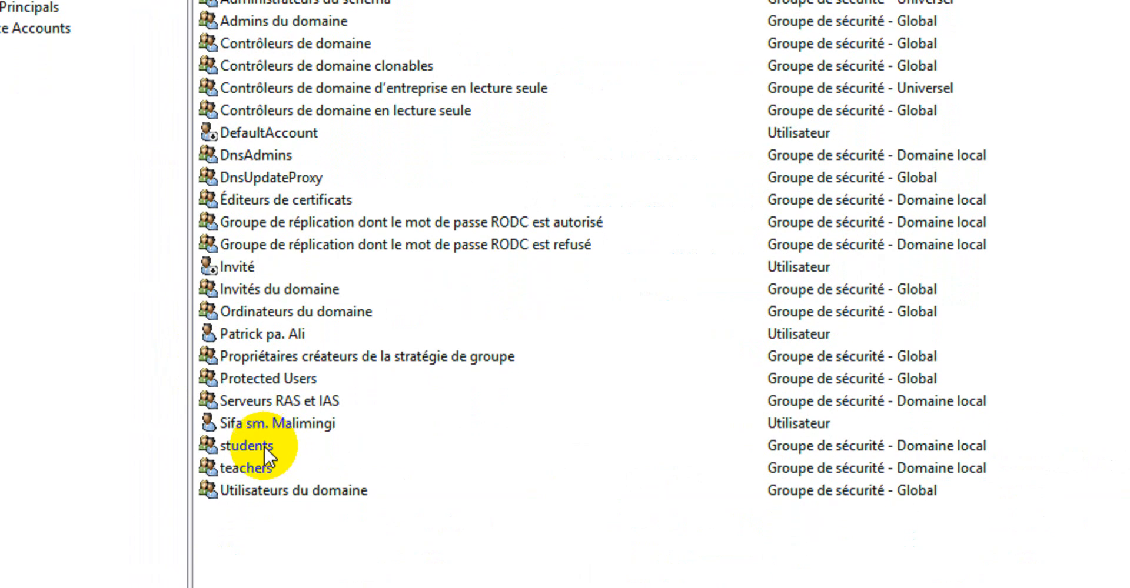
click(256, 464)
click(239, 444)
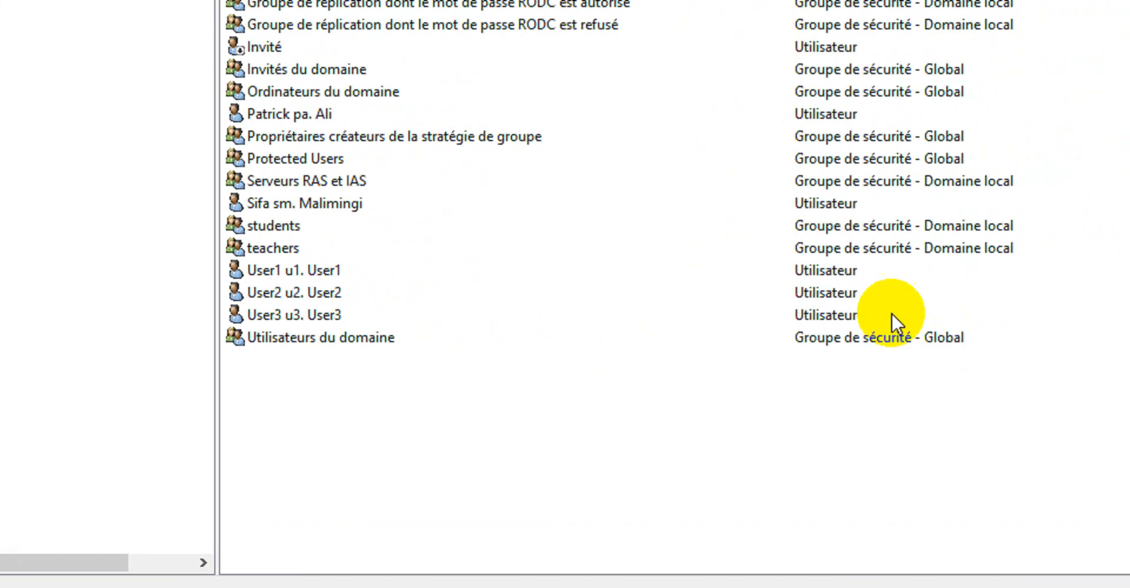
Start a new user in Users with first name User4, initials u4, last name User4 and logon name user4
right_click(537, 408)
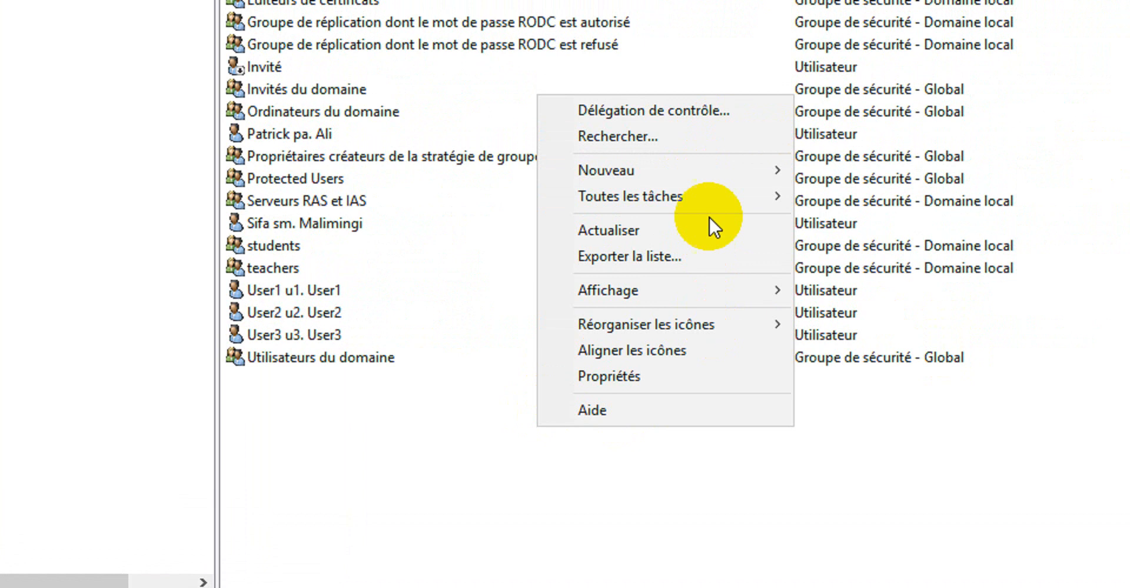
mouse_move(717, 161)
click(880, 429)
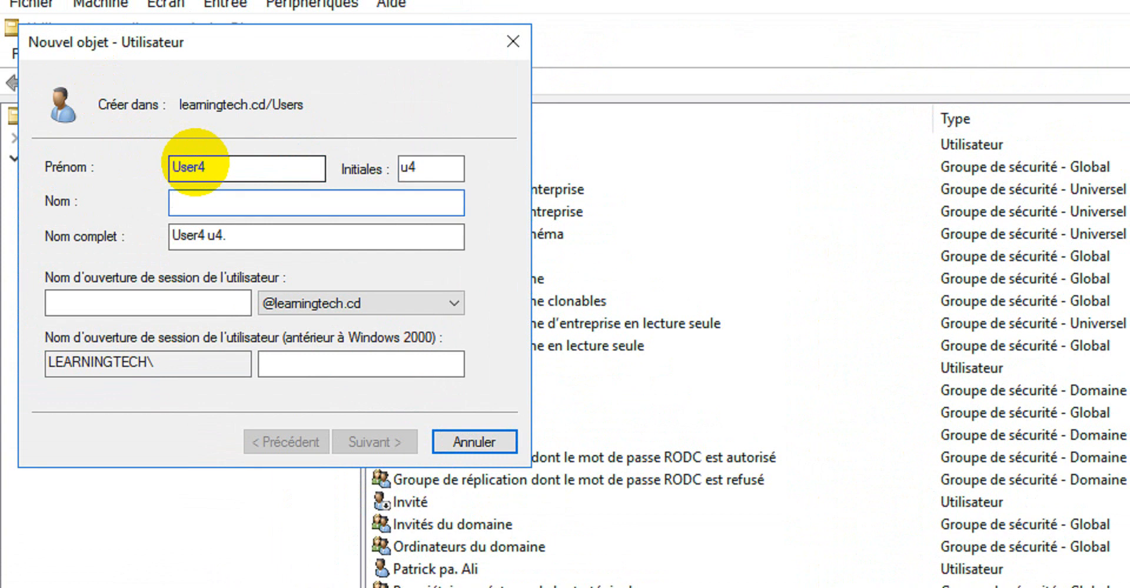
key(Tab)
key(Tab)
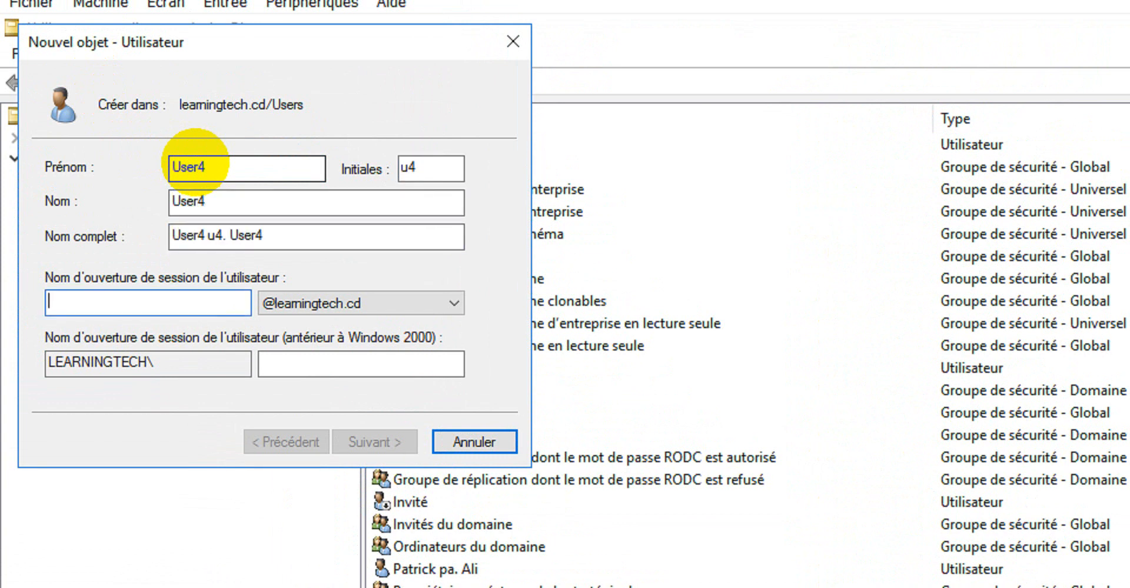
text(user4)
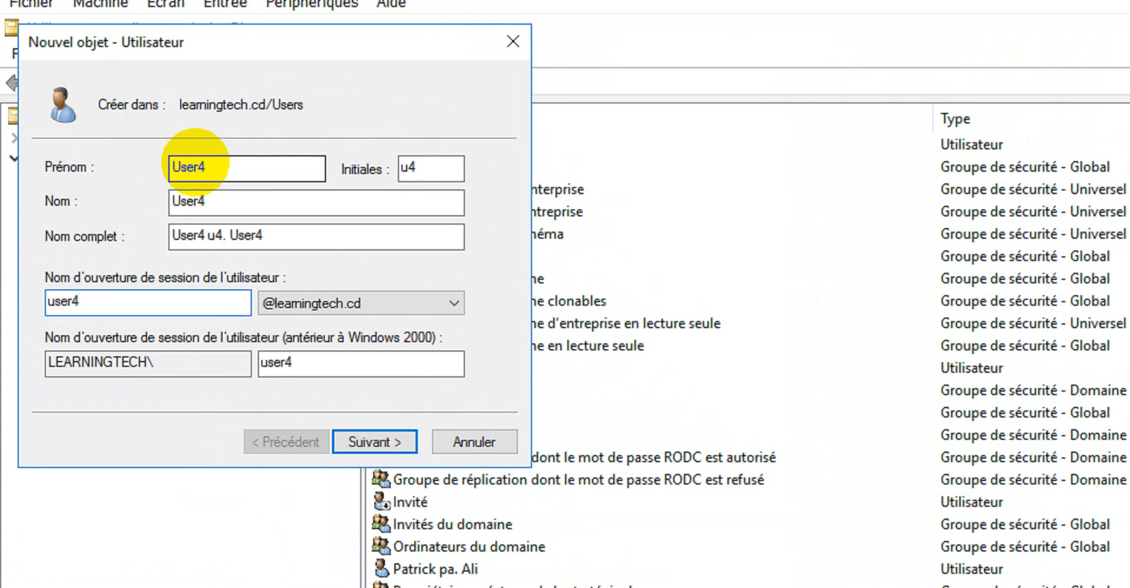
click(360, 437)
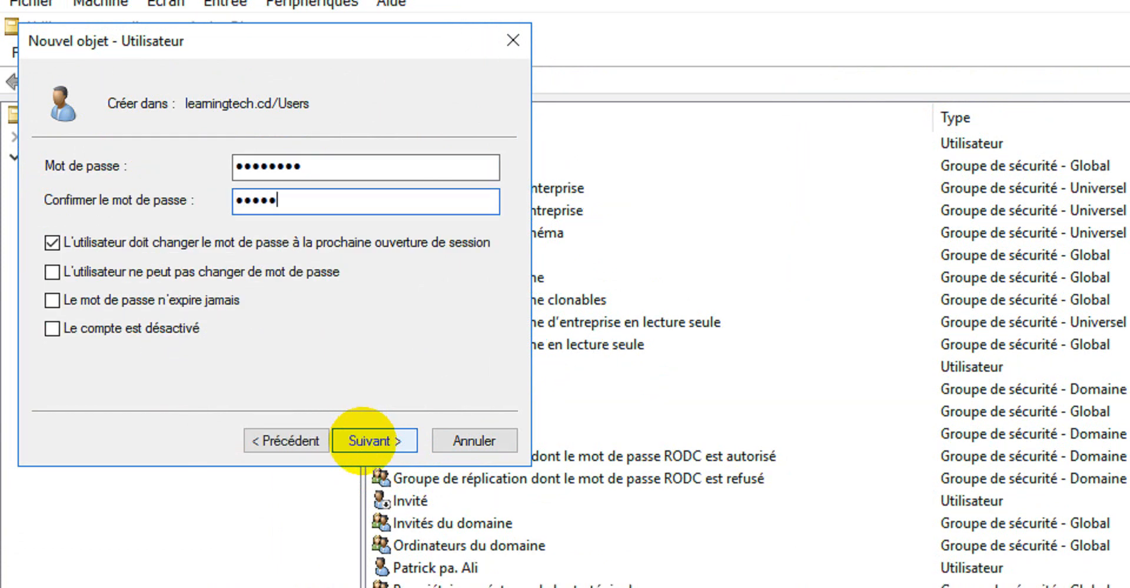
Set User4's password so the user cannot change it and it never expires, and finish creating the account
click(190, 222)
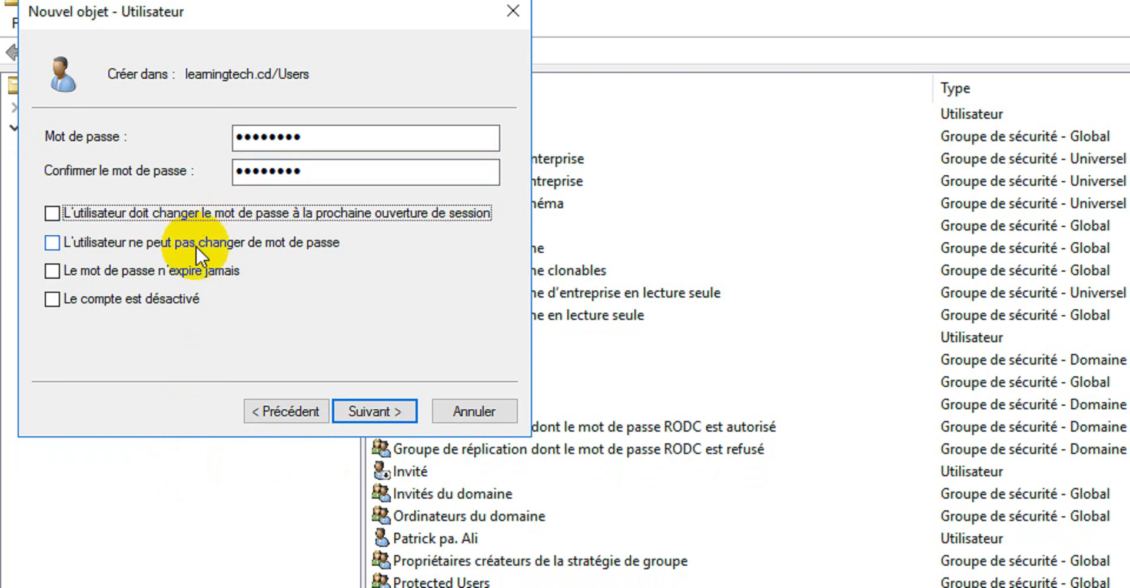
click(195, 245)
click(201, 271)
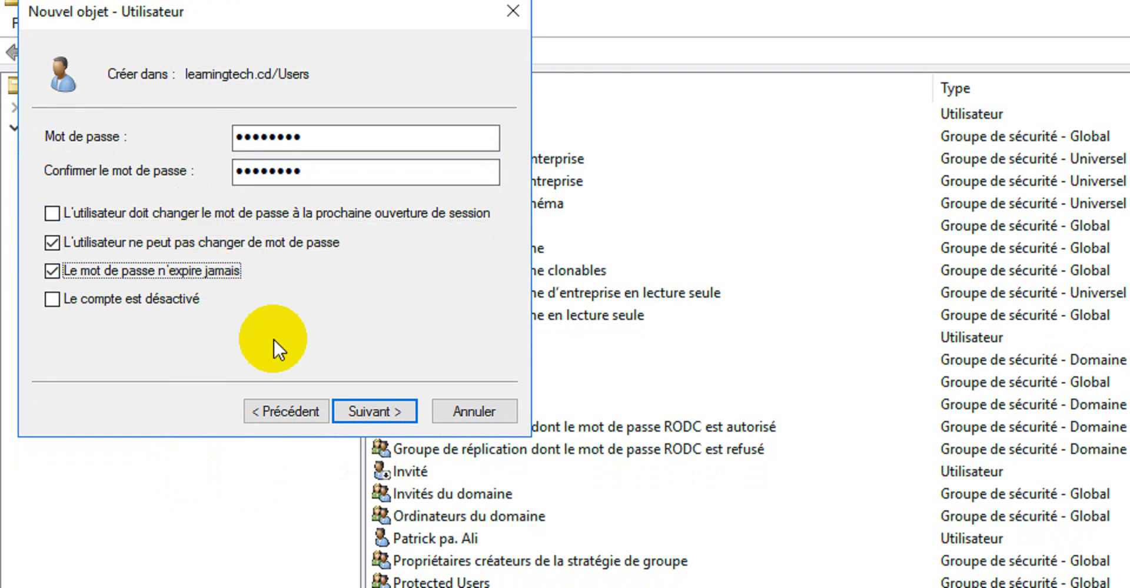
click(367, 411)
click(367, 412)
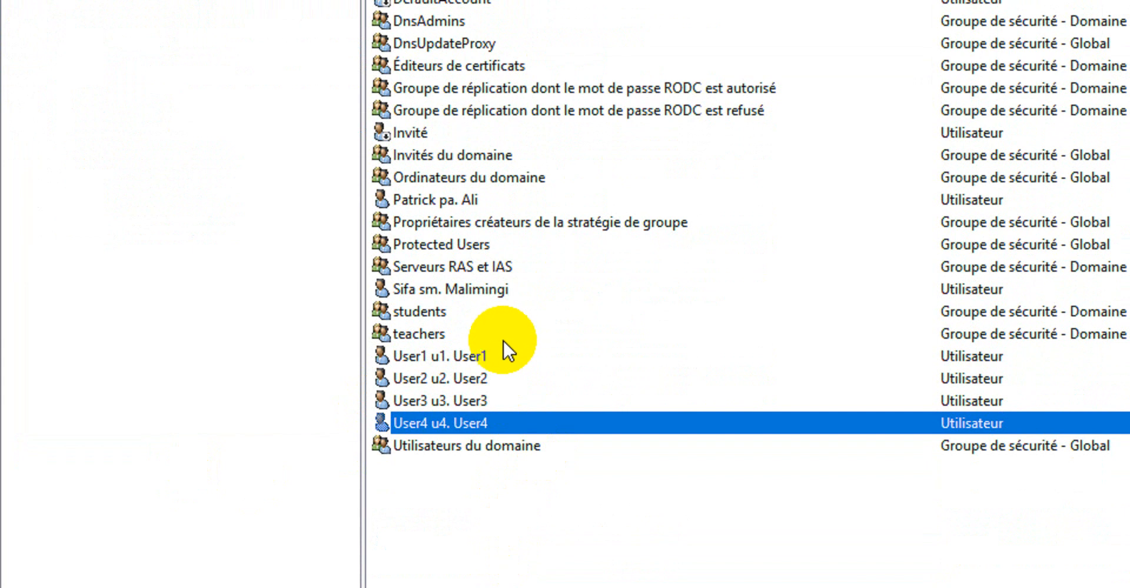
Add User1 and User2 to the teachers group
click(470, 357)
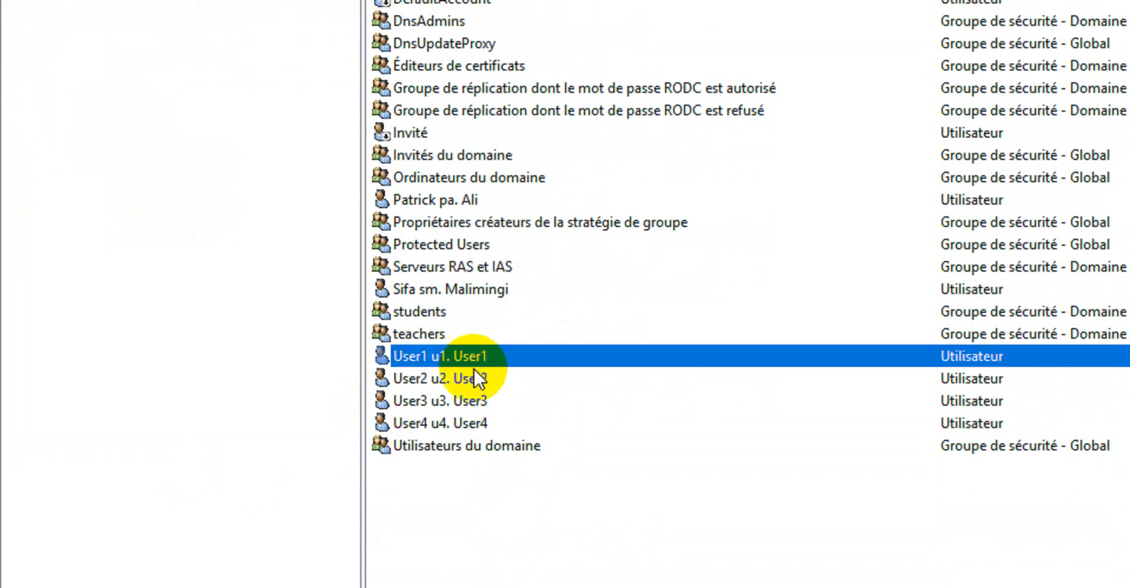
ctrl+click(469, 379)
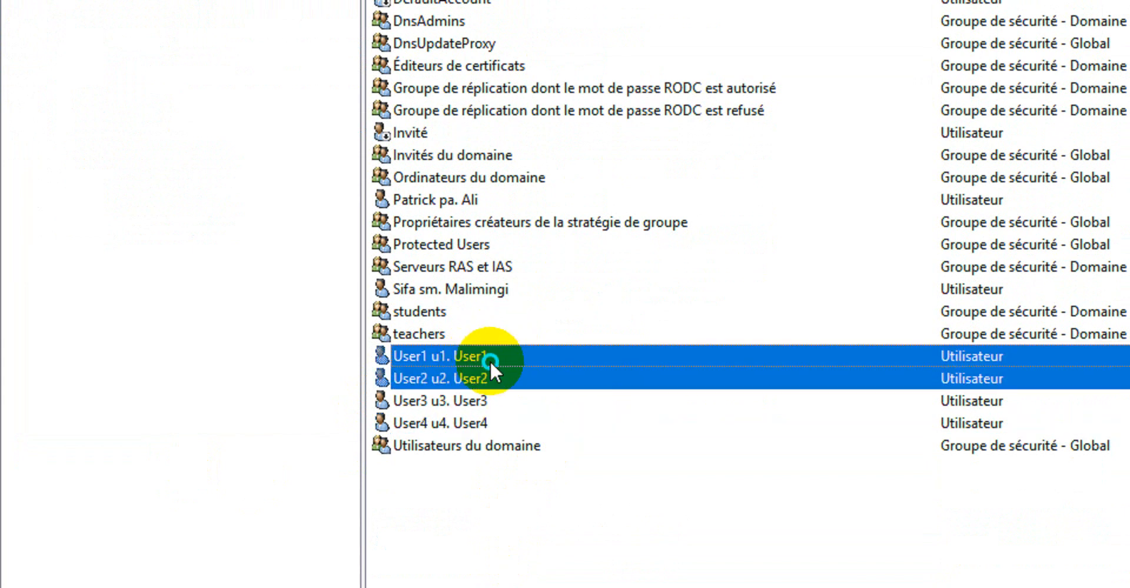
right_click(490, 364)
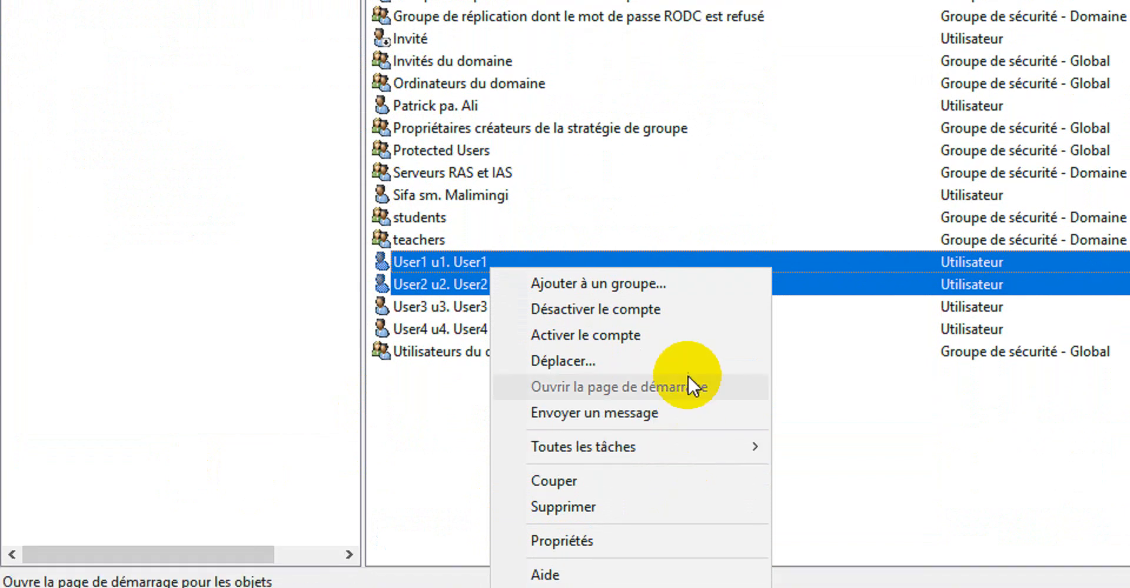
click(680, 283)
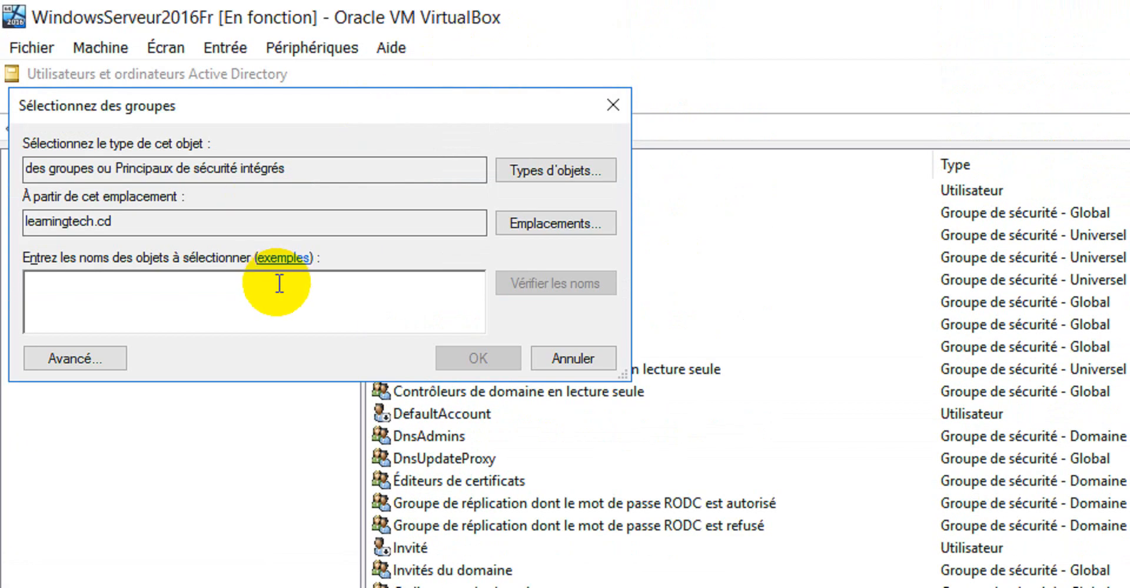
text(teacher)
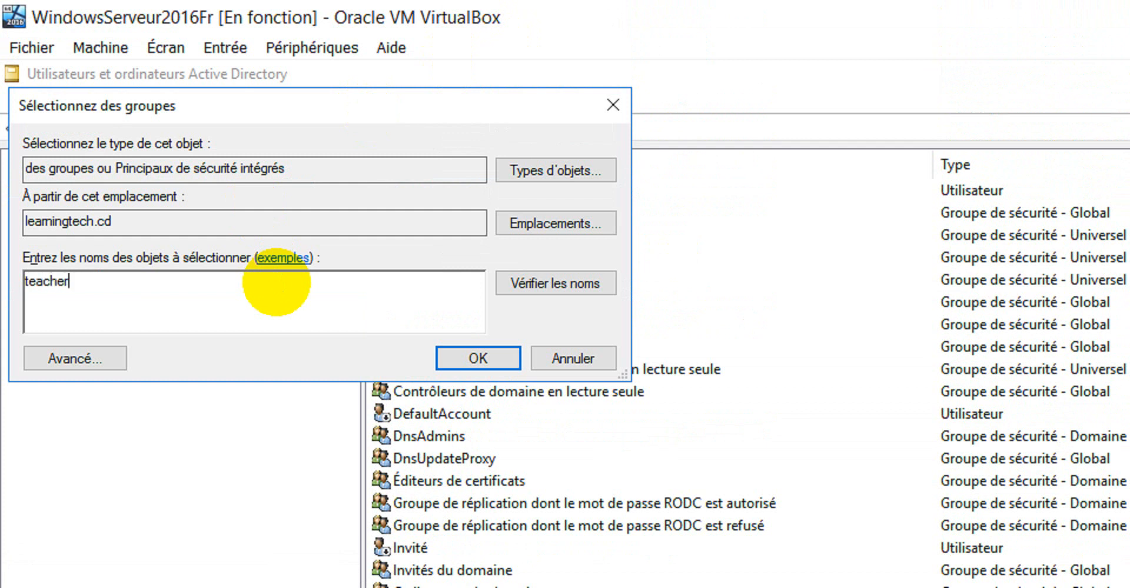
text(s)
click(550, 284)
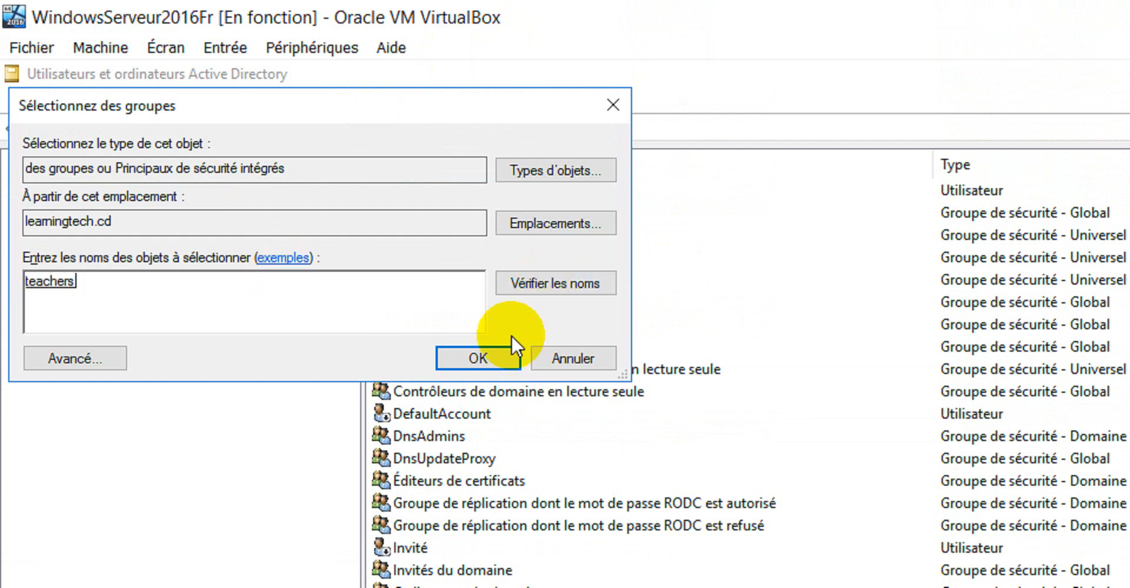
click(485, 364)
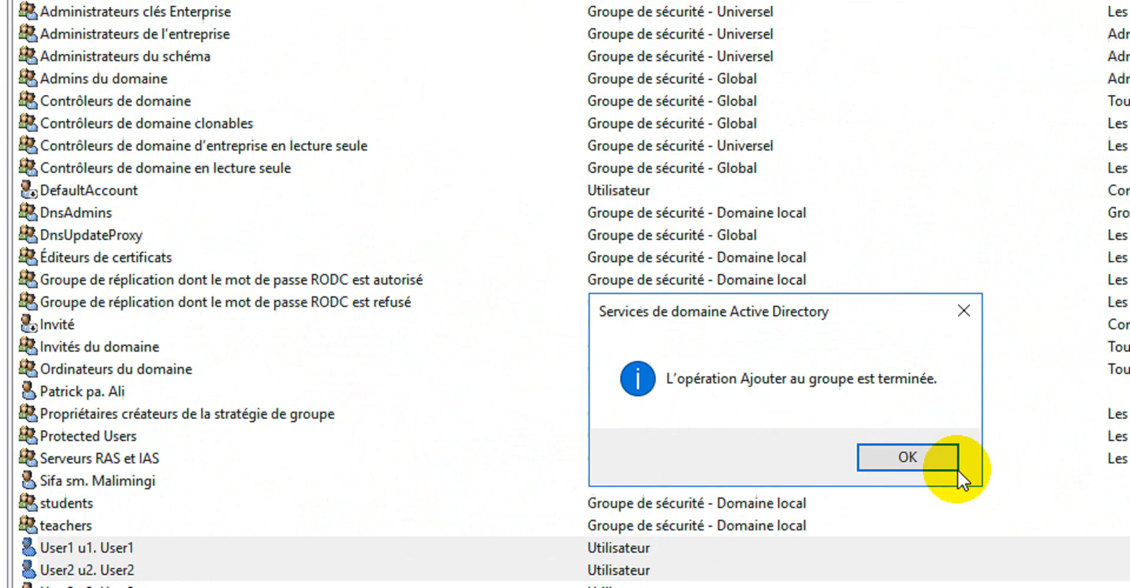
click(1079, 535)
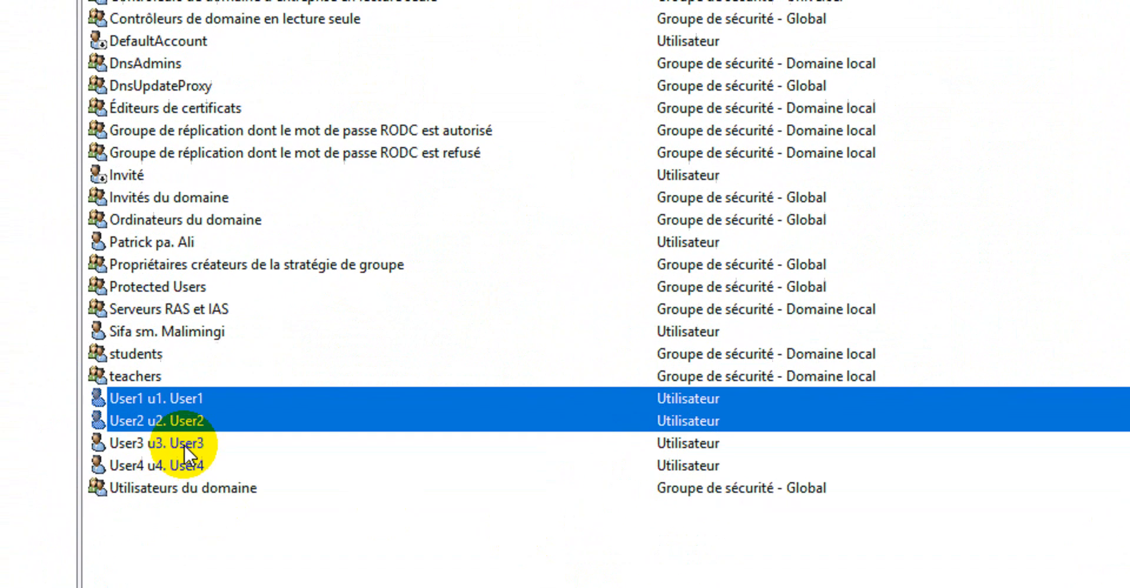
Add User3 and User4 to the students group
click(72, 570)
shift+click(219, 464)
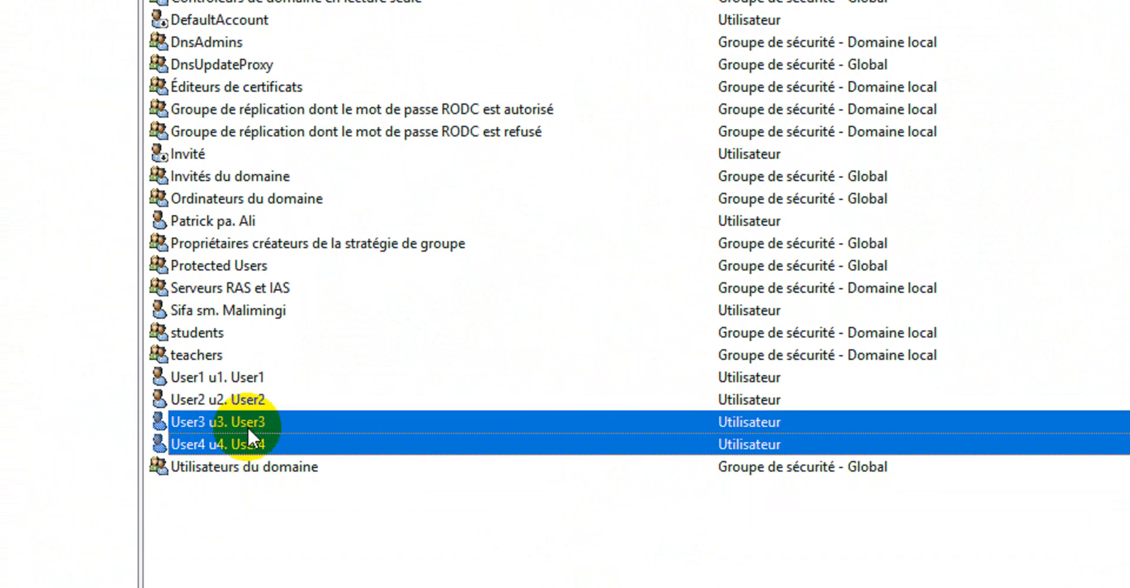
right_click(248, 429)
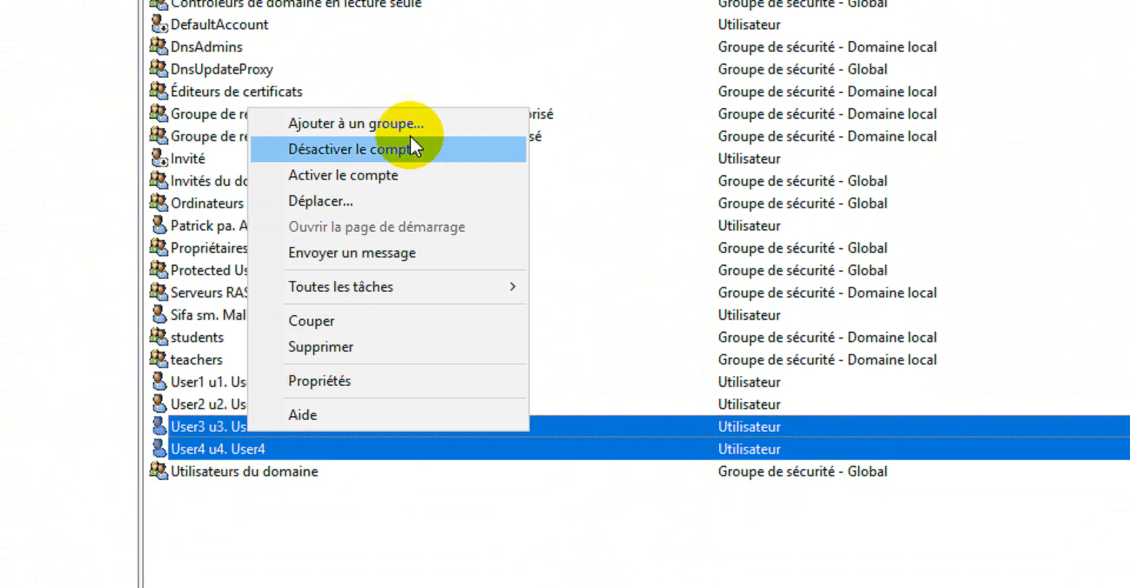
click(419, 125)
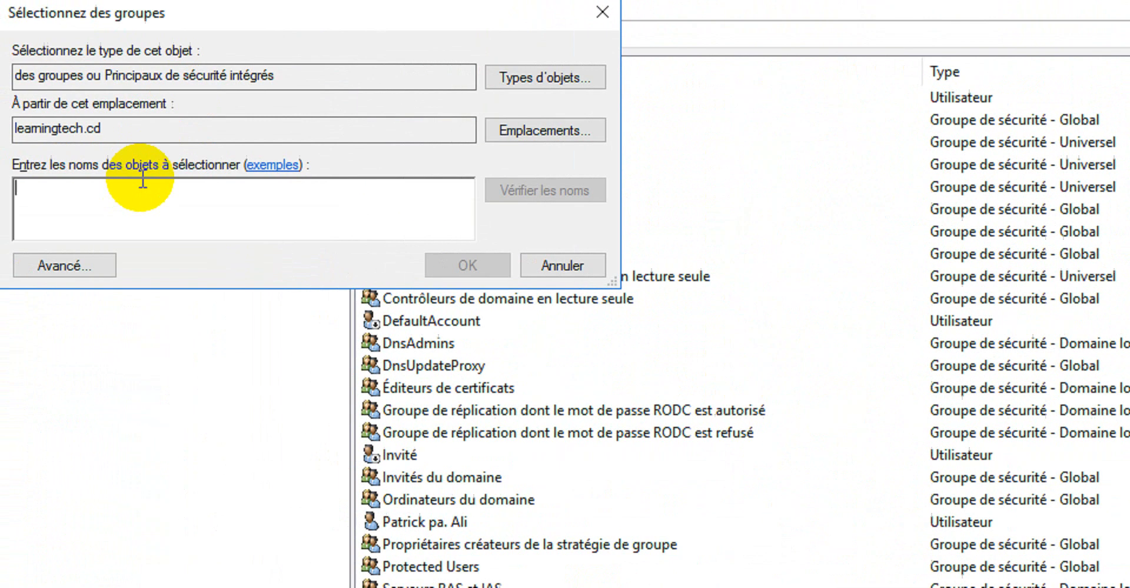
text(students)
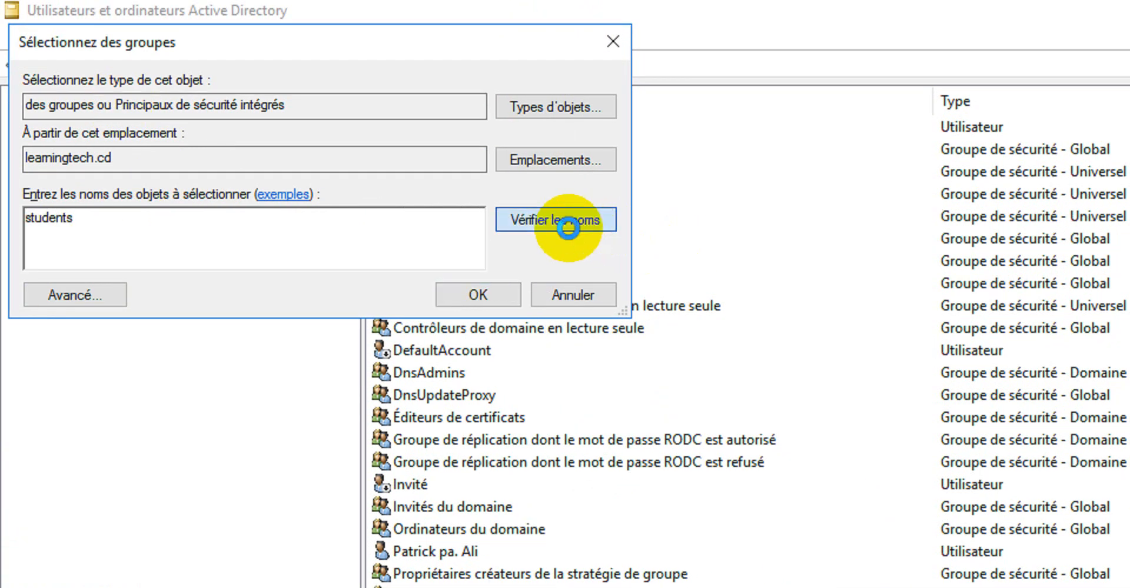
click(480, 295)
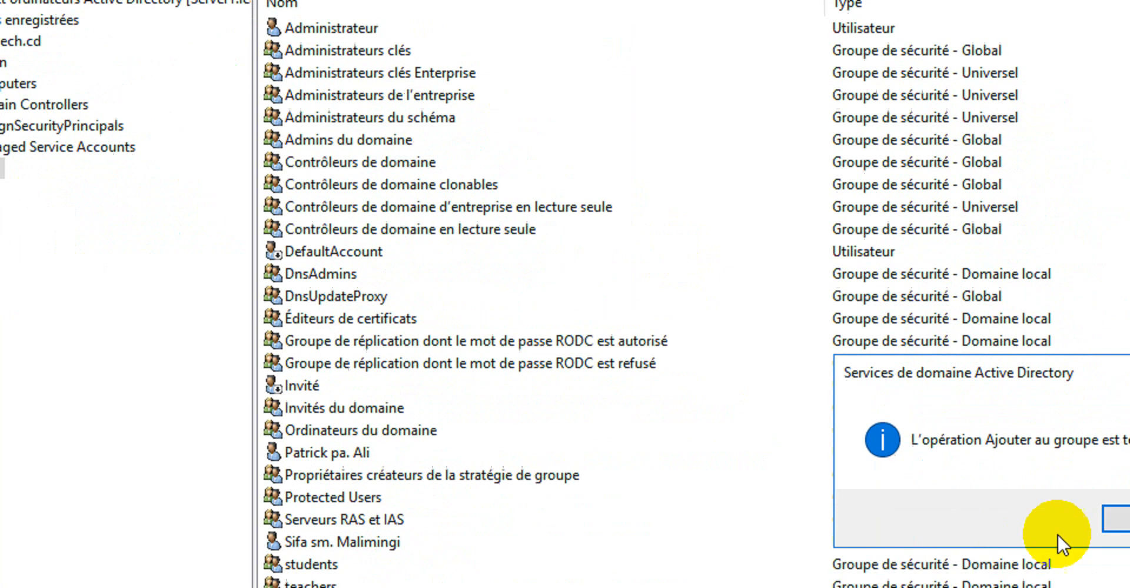
click(985, 465)
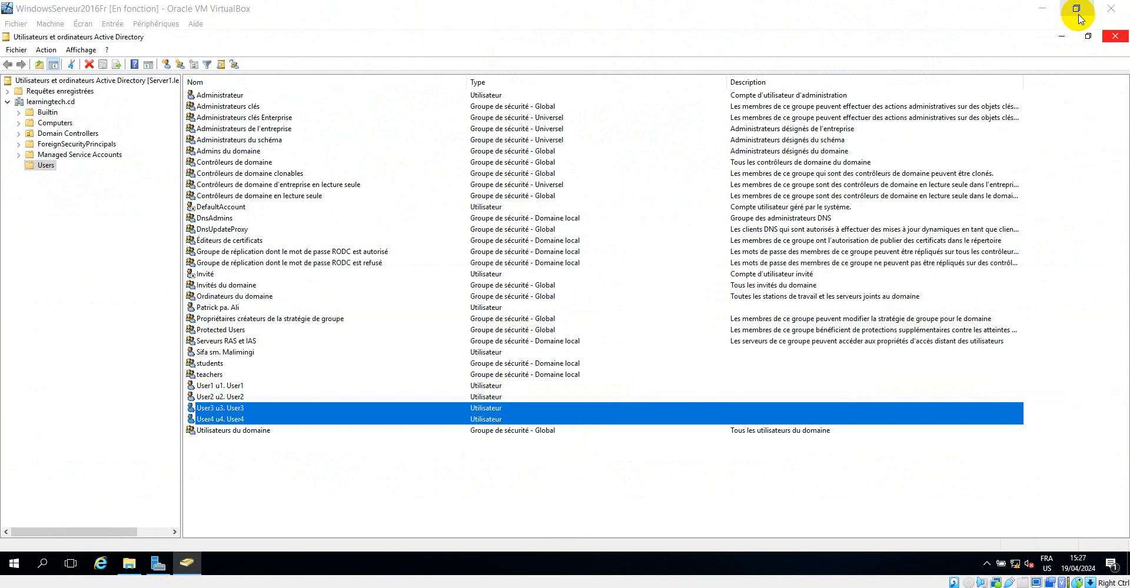
Close Active Directory Users and Computers and start a new share under File and Storage Services shares
click(1115, 36)
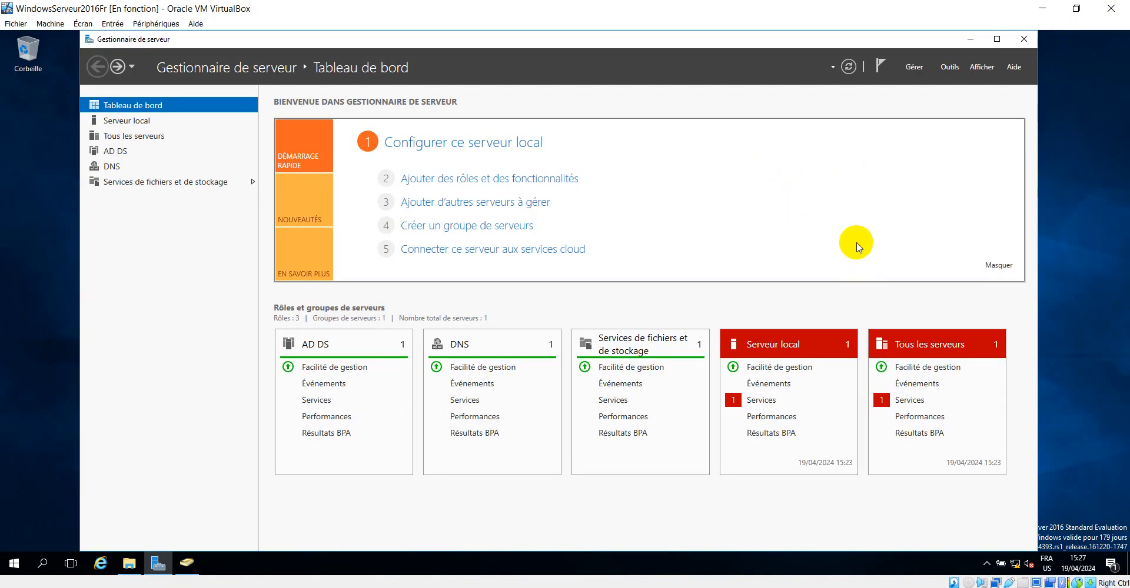
click(830, 341)
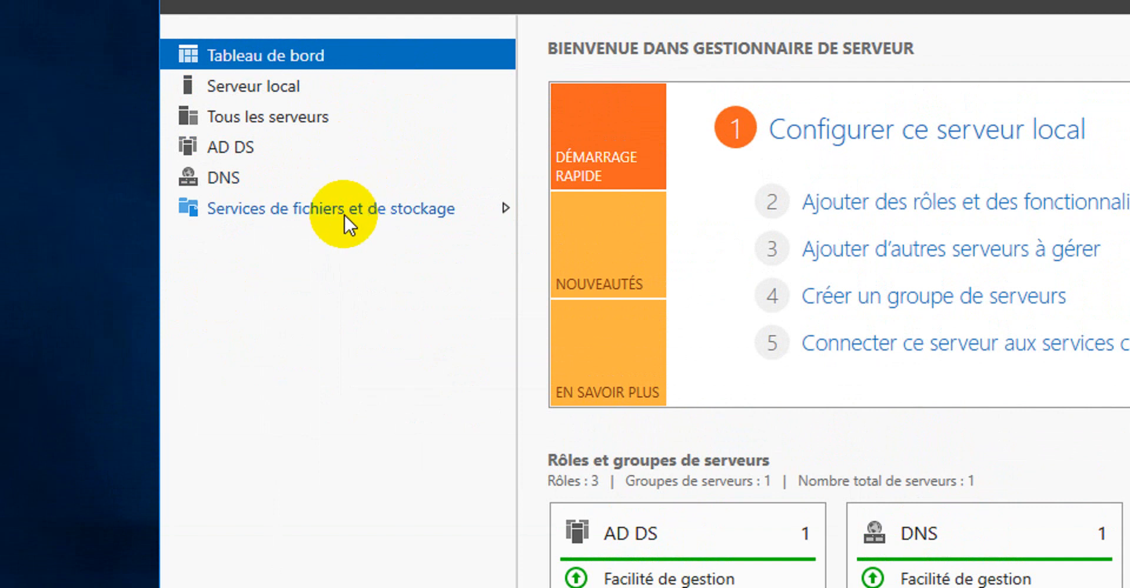
click(345, 210)
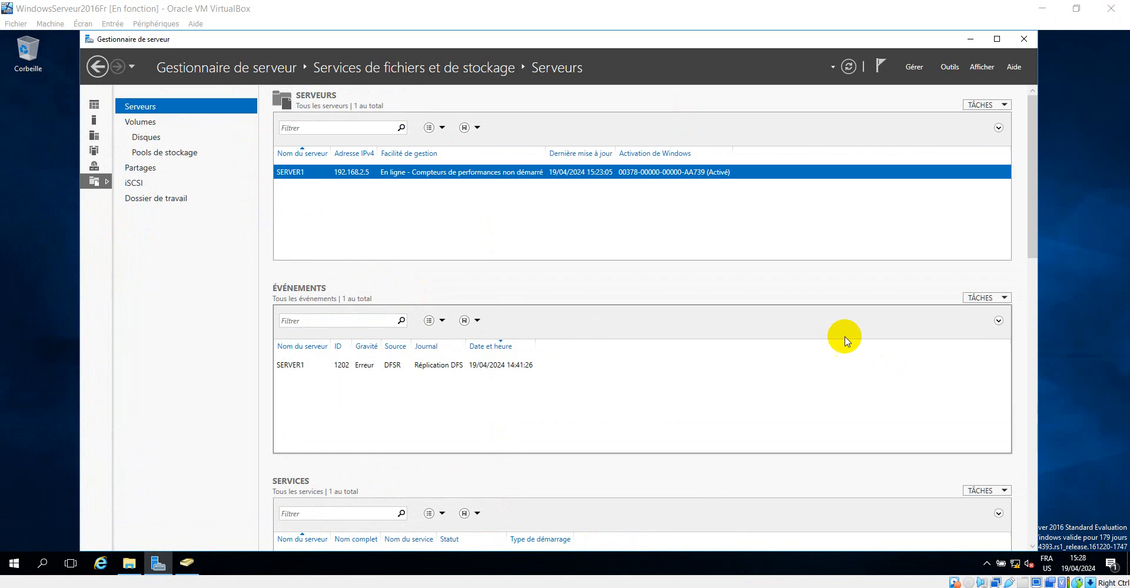
click(141, 169)
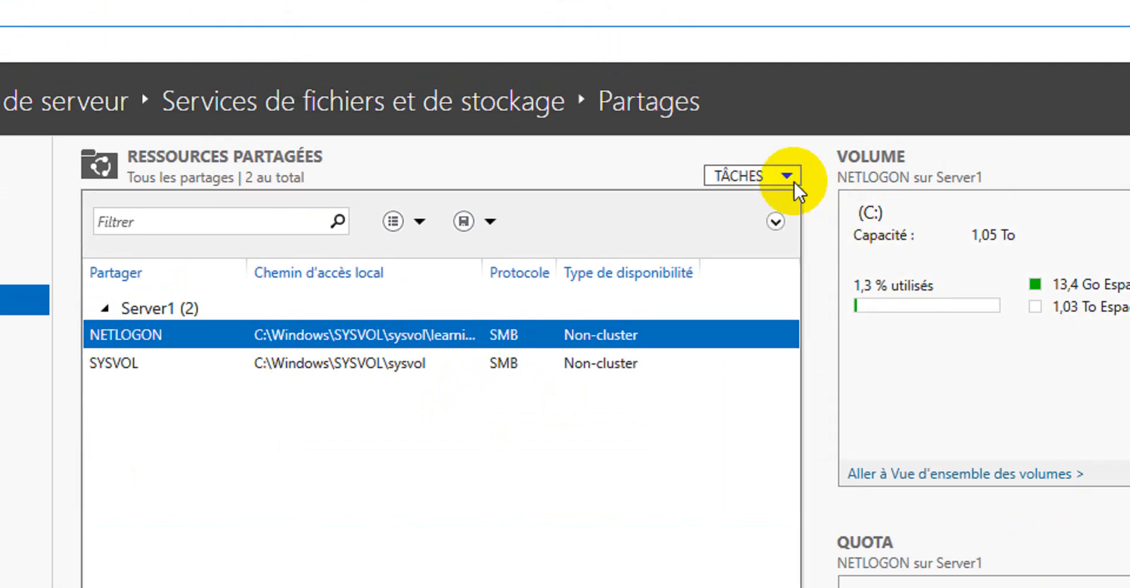
click(788, 177)
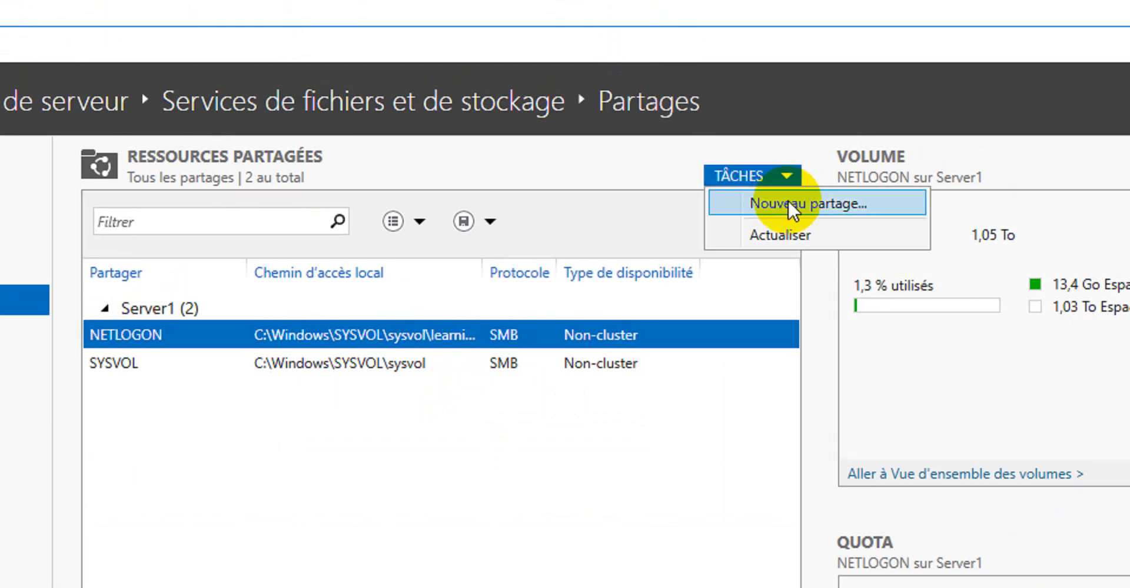
click(792, 208)
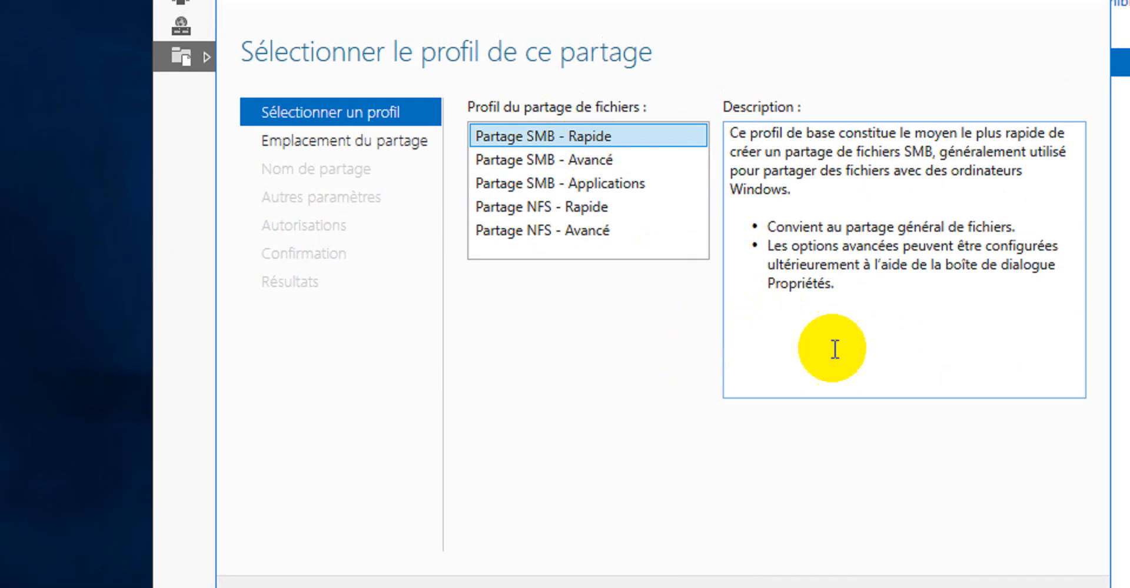
Keep the quick SMB share profile and choose to browse for a custom share path
click(837, 587)
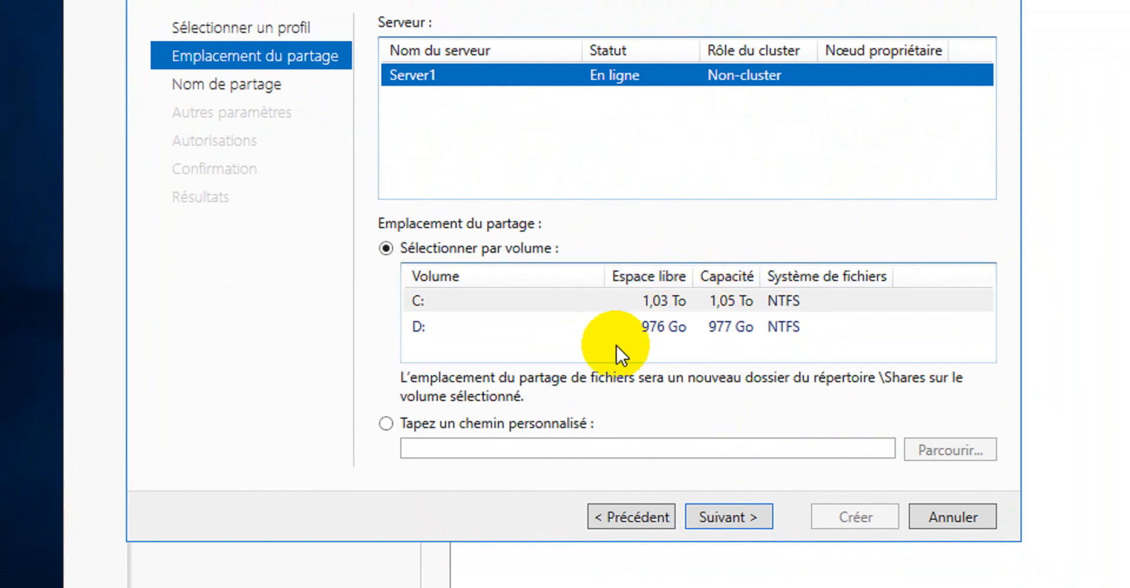
click(460, 421)
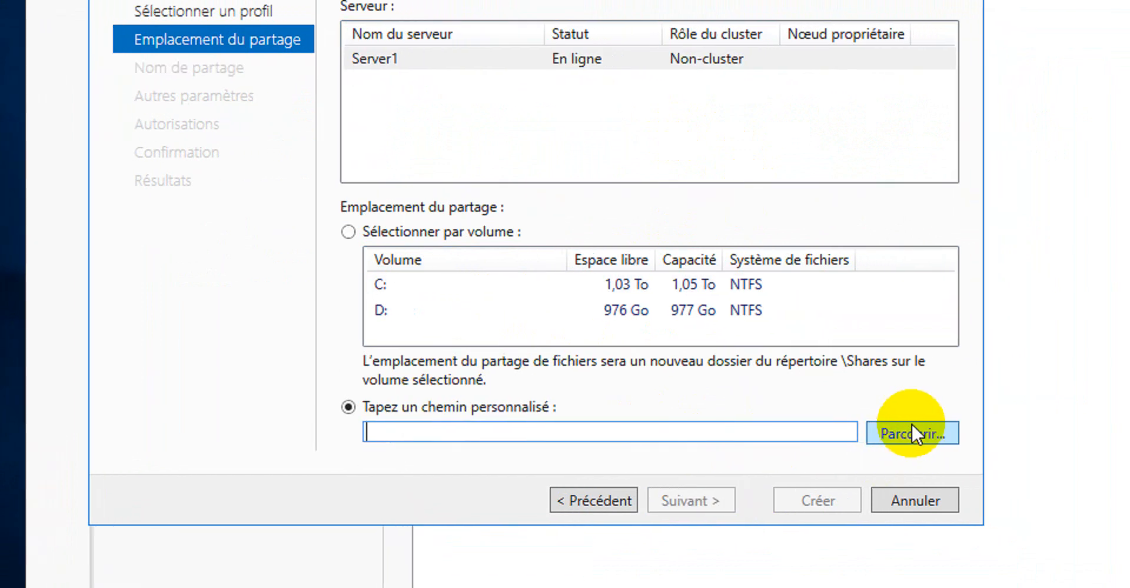
click(911, 432)
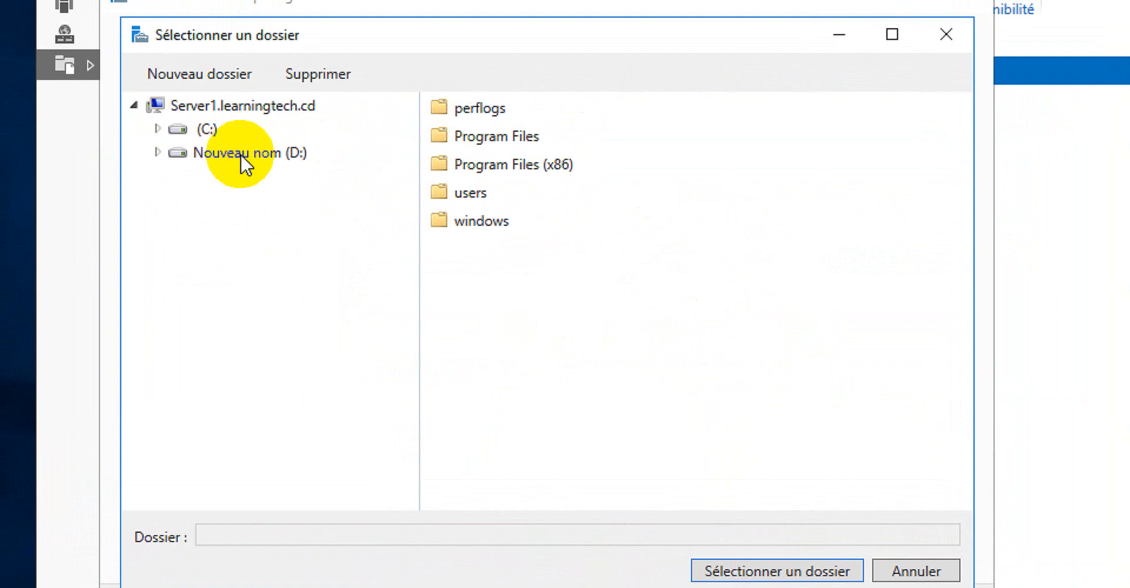
Create a new folder named UserProfiles on the D: drive
click(242, 155)
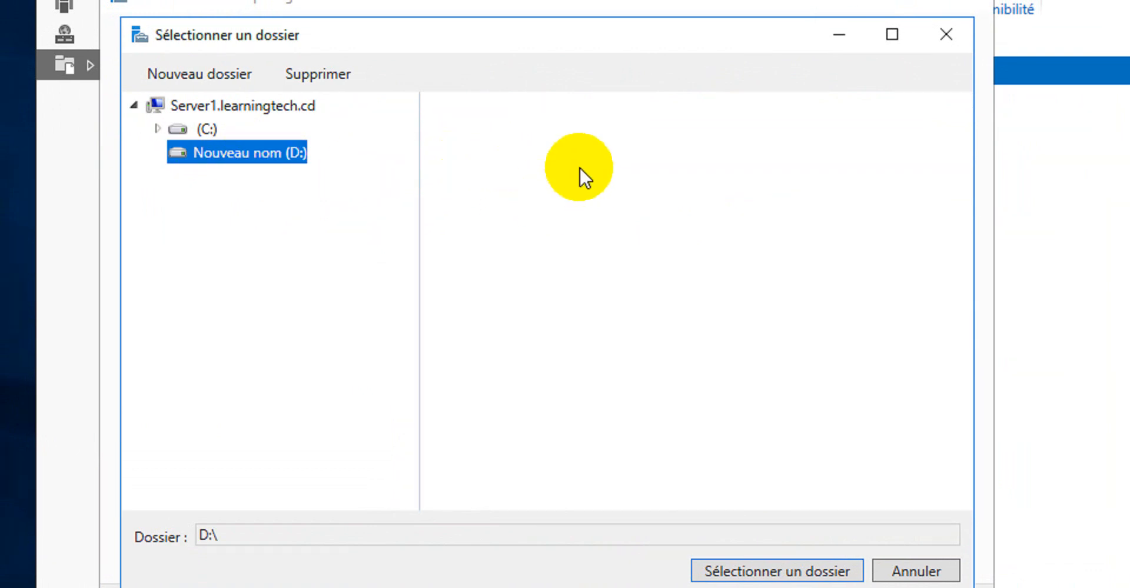
click(199, 73)
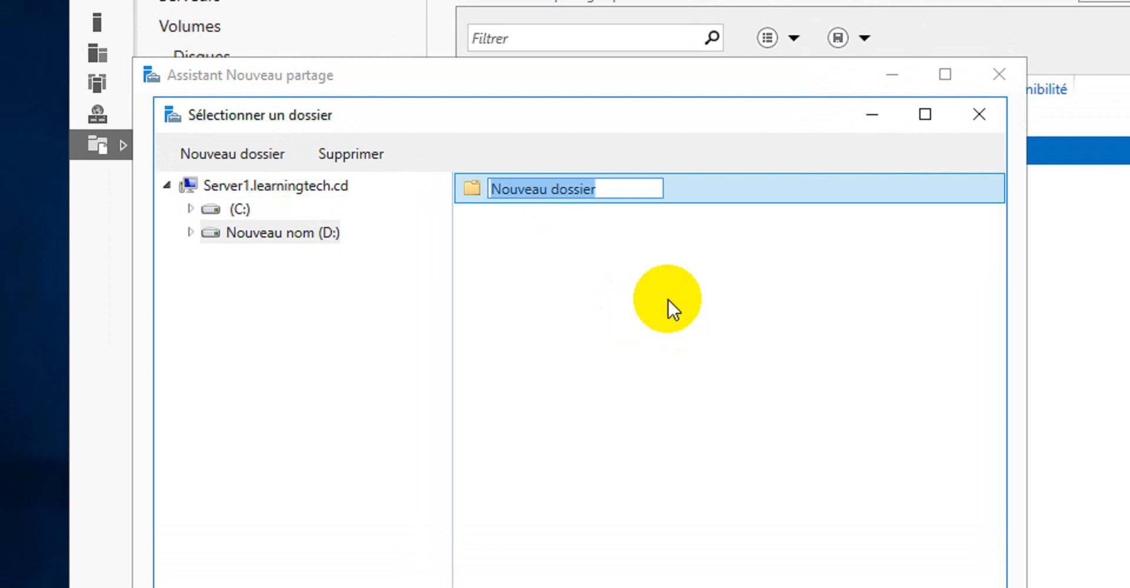
text(U)
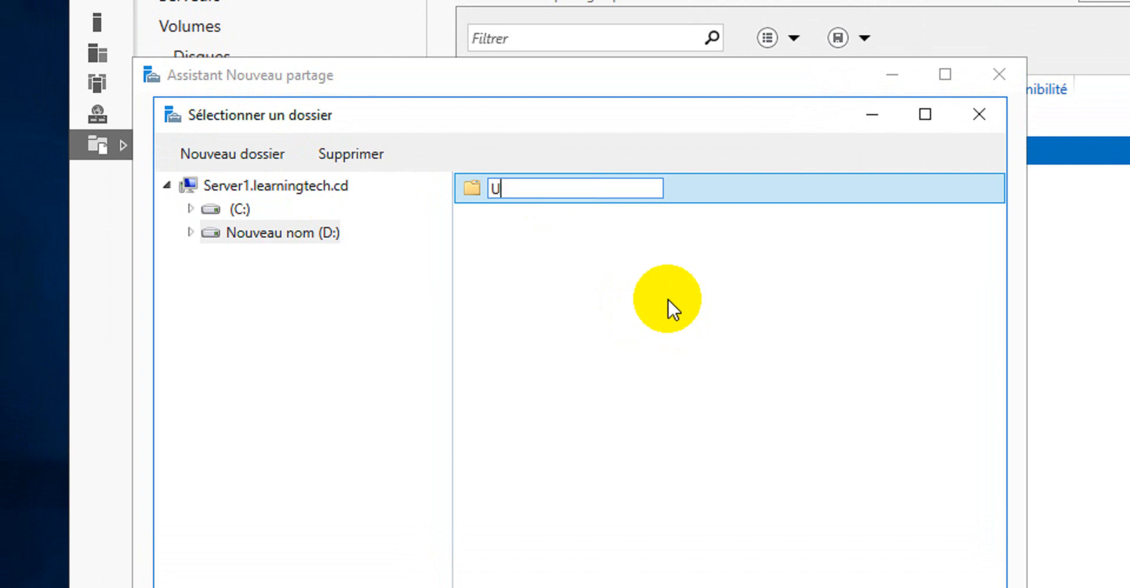
text(serProfiles)
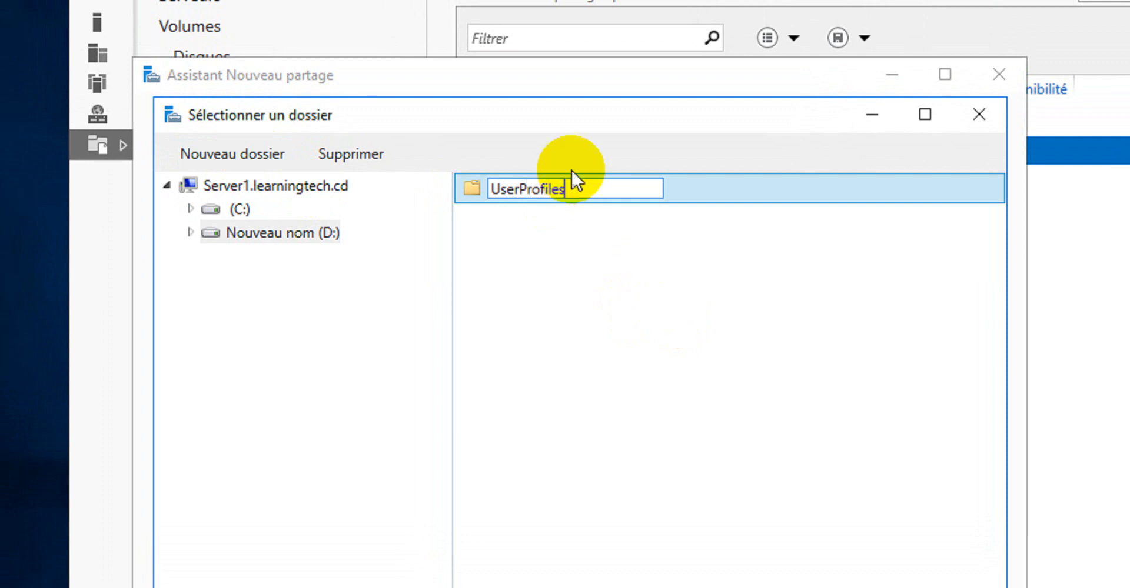
key(Return)
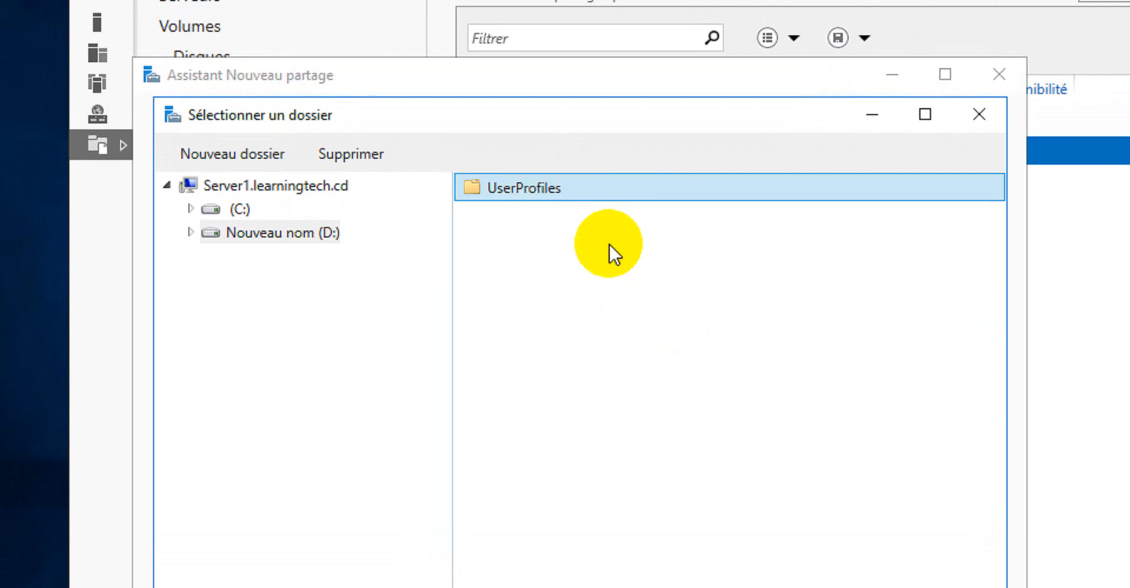
Create a Teachers folder inside UserProfiles
click(219, 235)
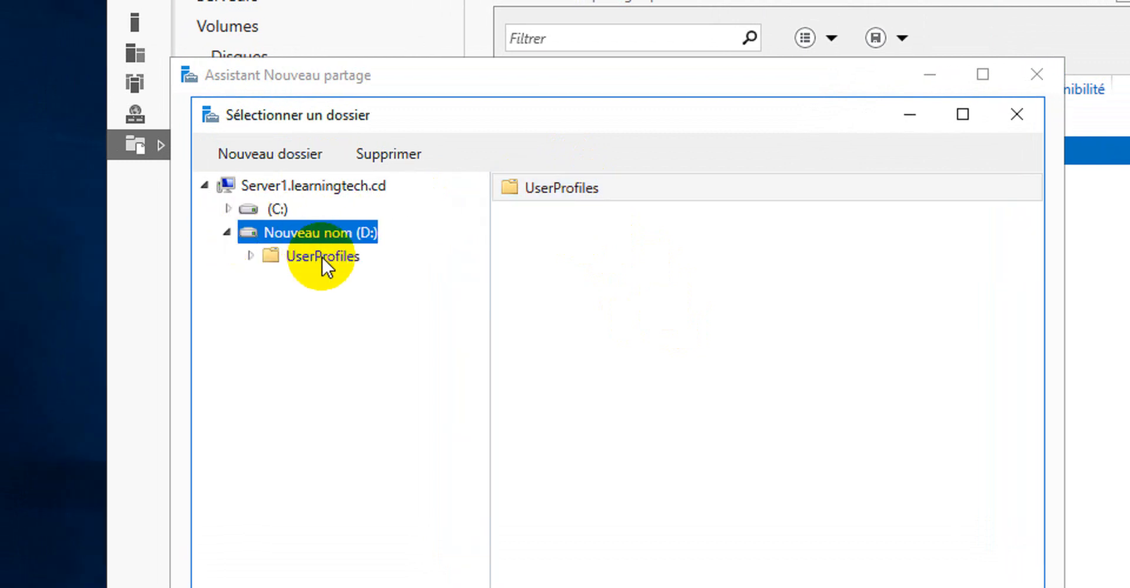
click(321, 256)
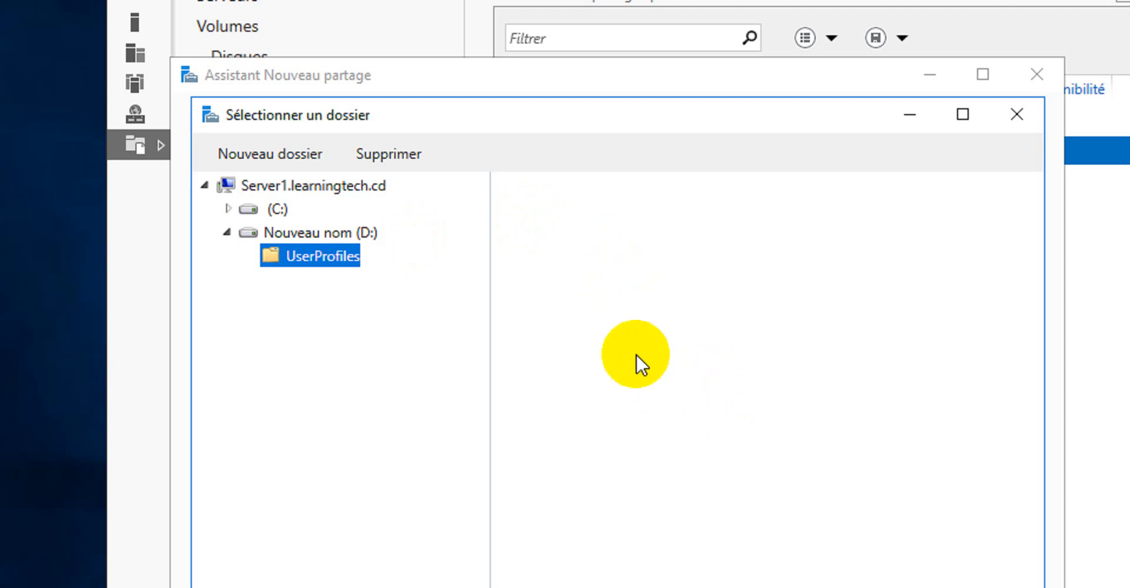
click(299, 152)
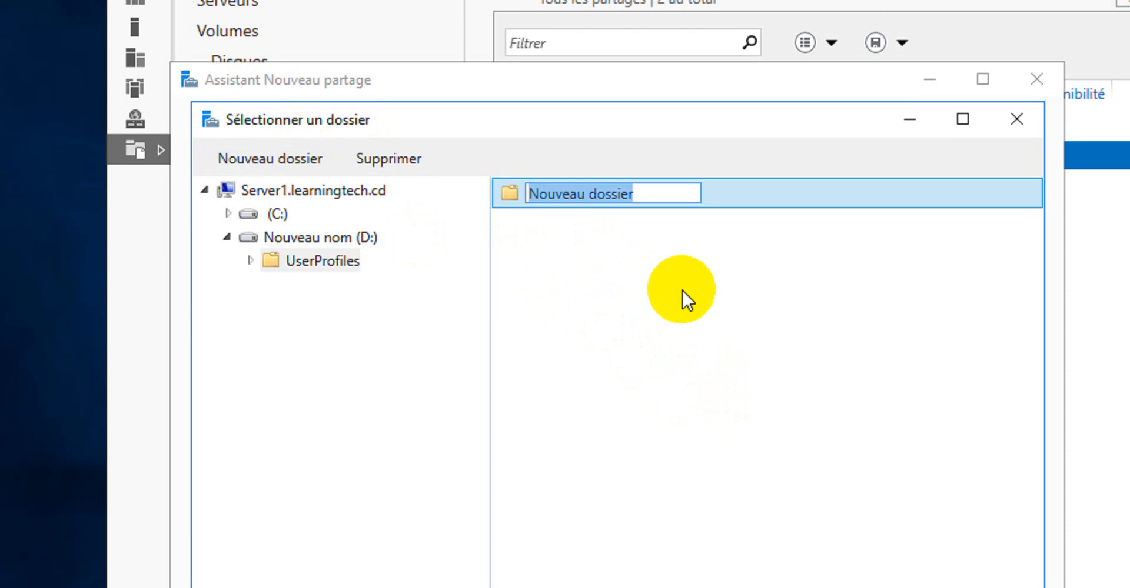
text(Teq)
key(BackSpace)
text(achers)
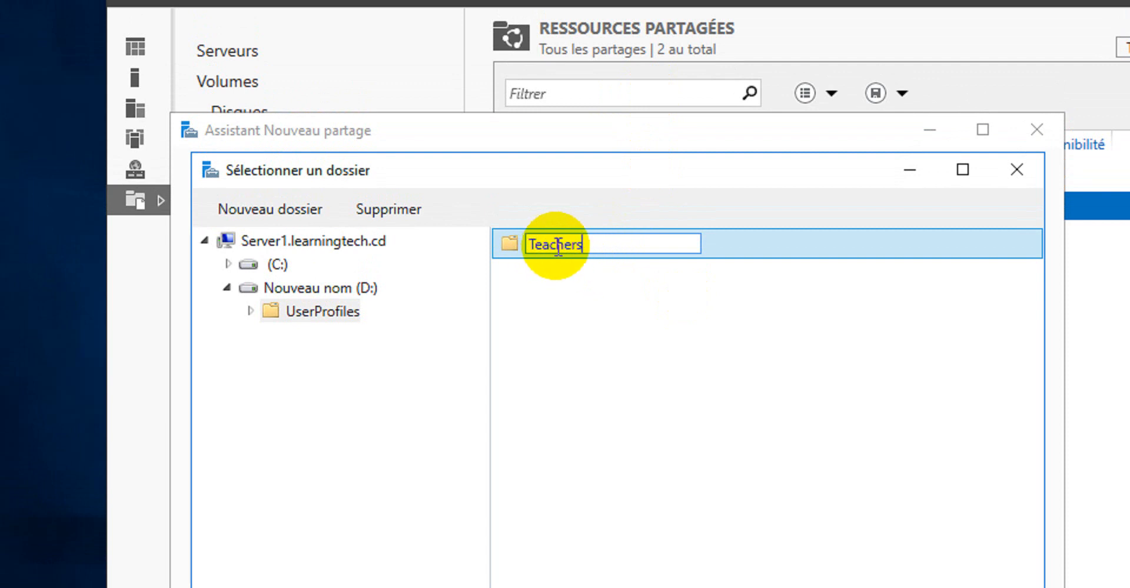
click(601, 297)
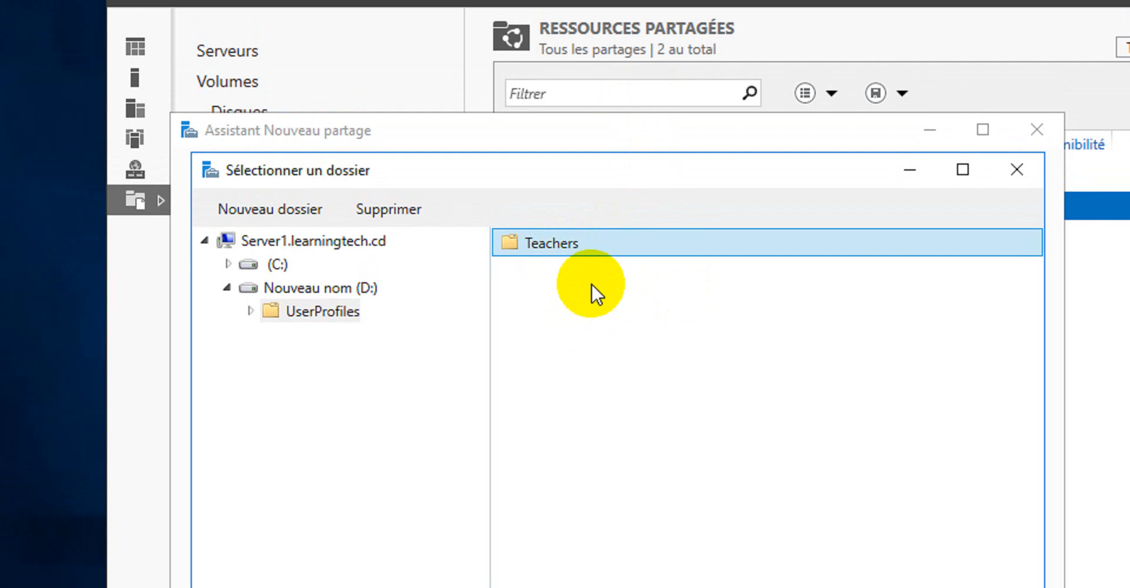
Create a Students folder inside UserProfiles
click(262, 206)
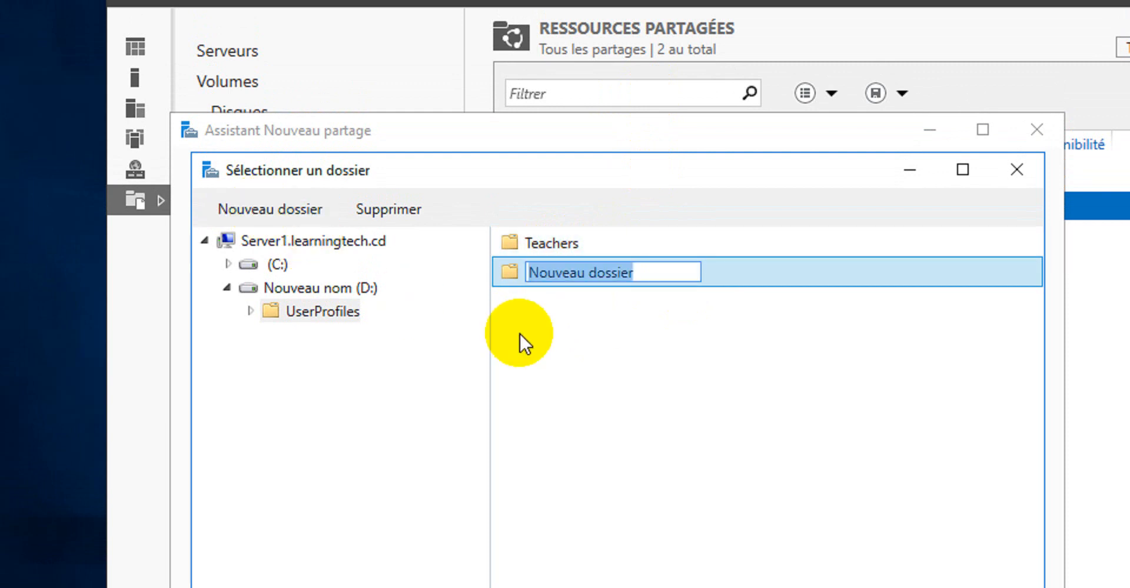
text(Students)
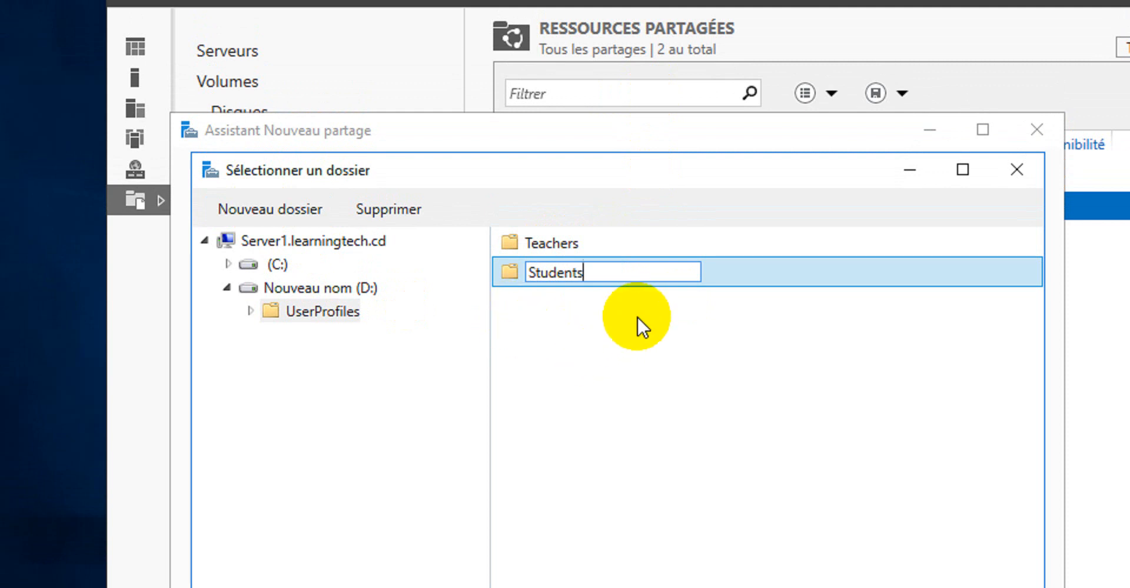
key(Return)
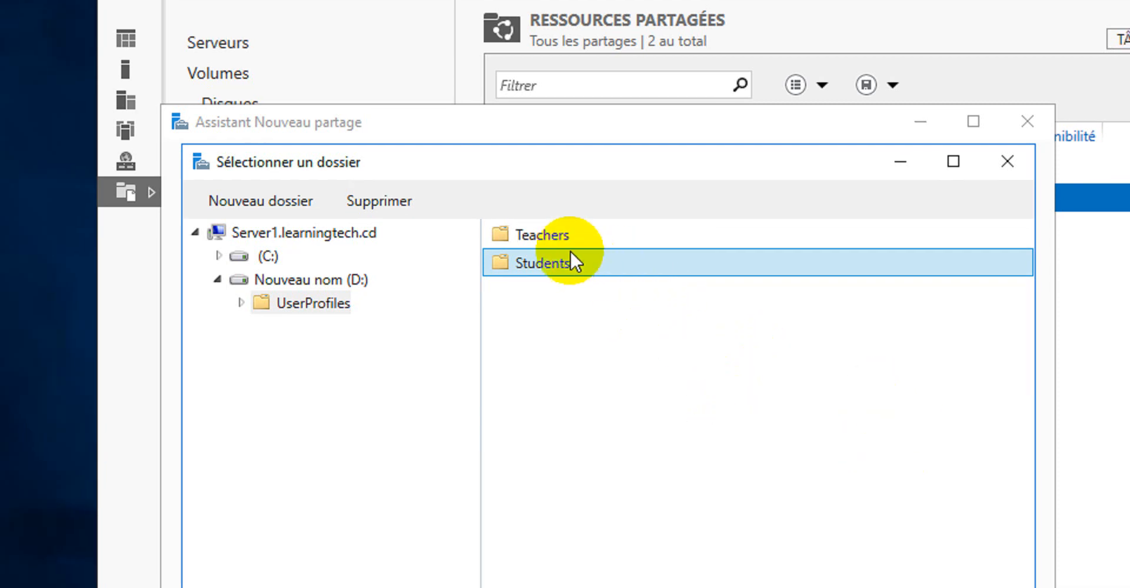
Select the Teachers folder as the custom share location and continue
click(538, 234)
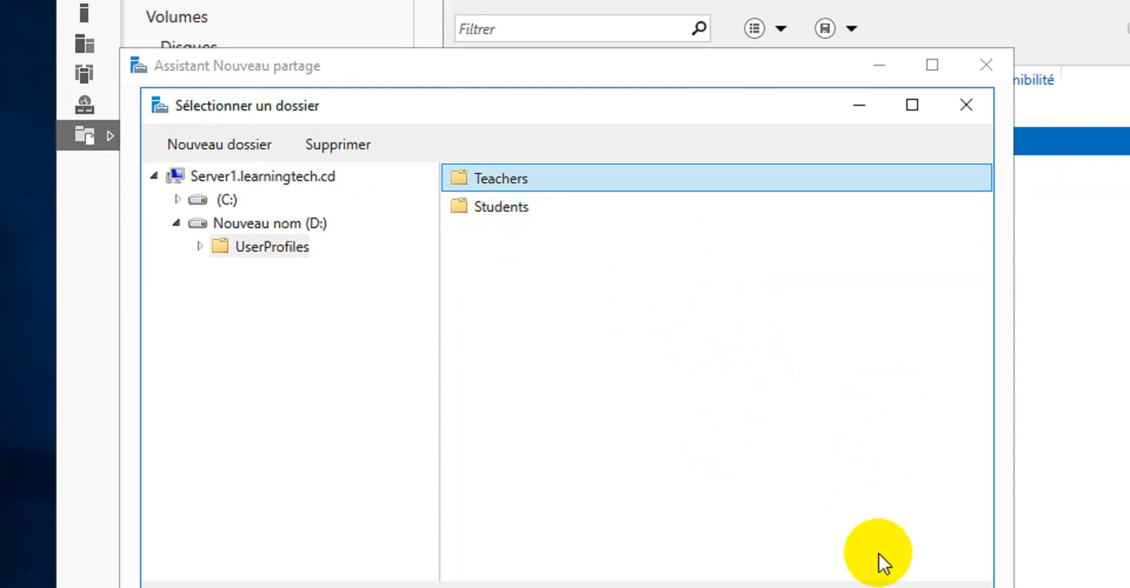
click(790, 452)
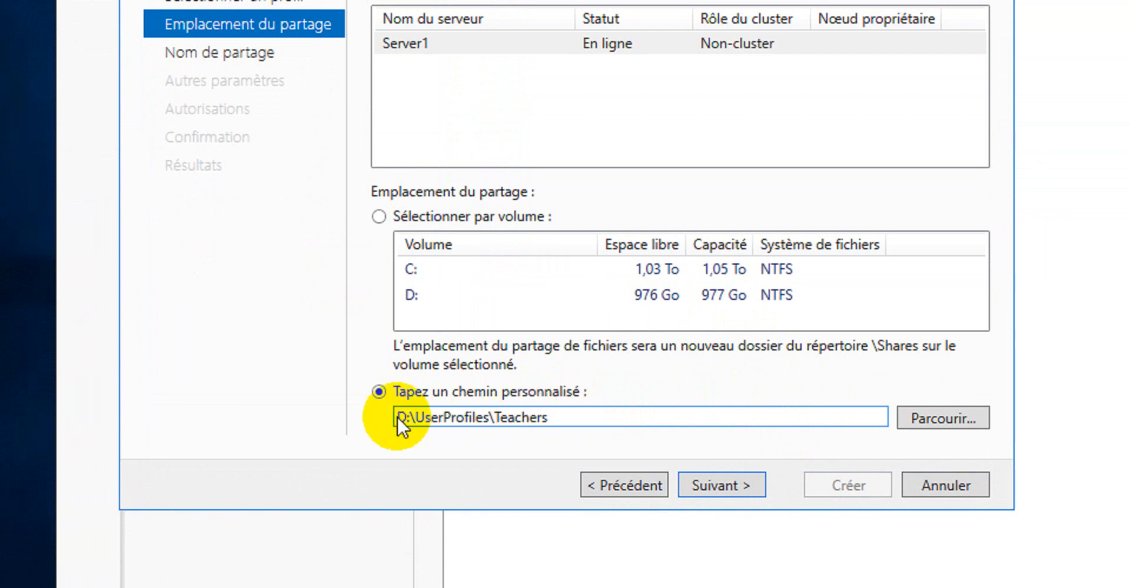
drag(575, 417, 382, 422)
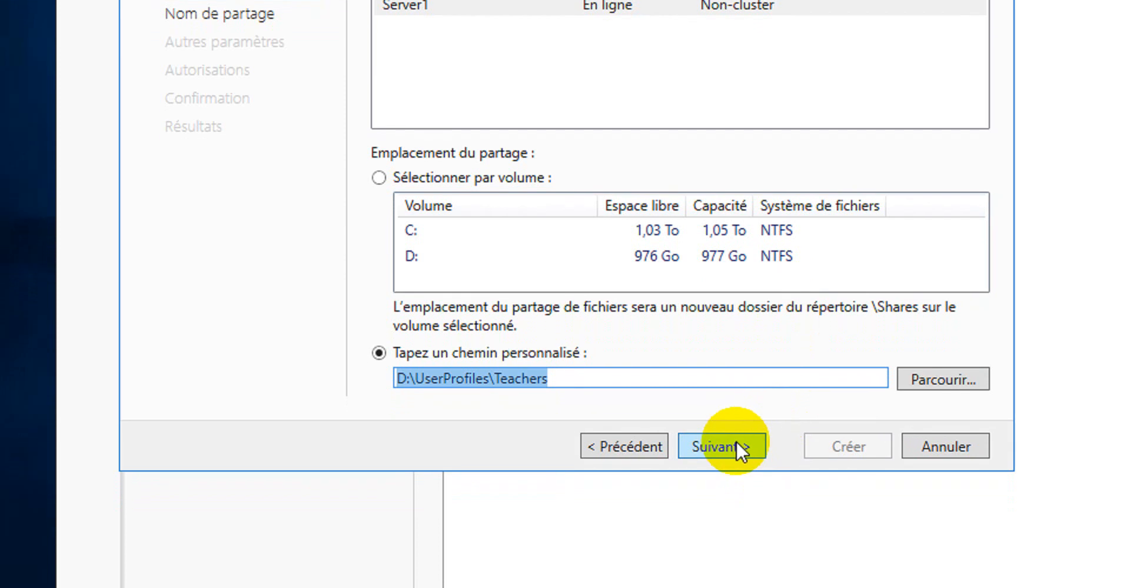
click(736, 444)
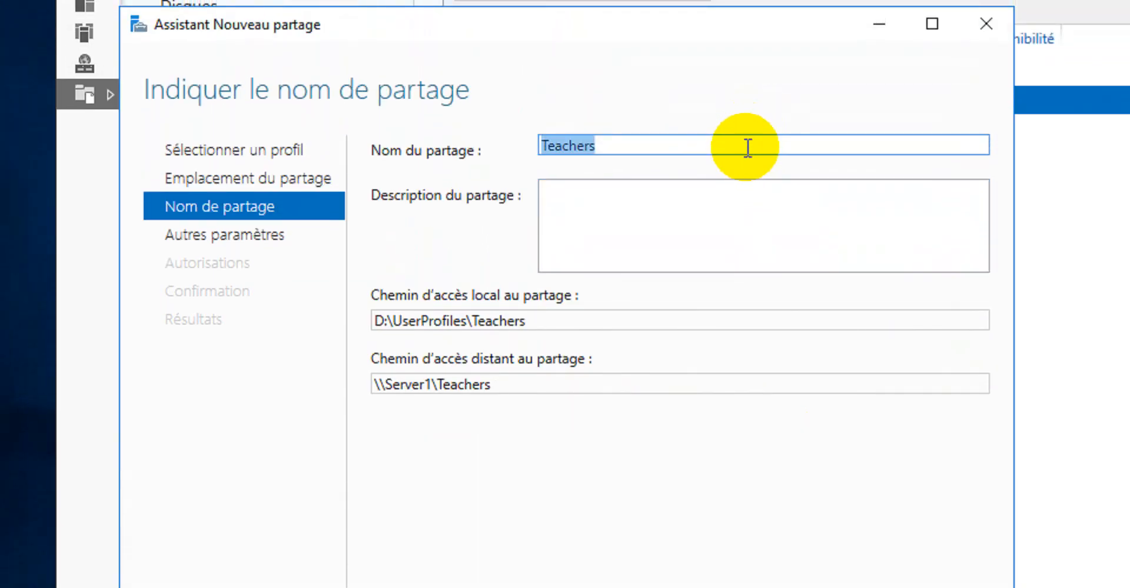
Name the share Teachers$ and enter the description Teachers's roming Profile
click(748, 147)
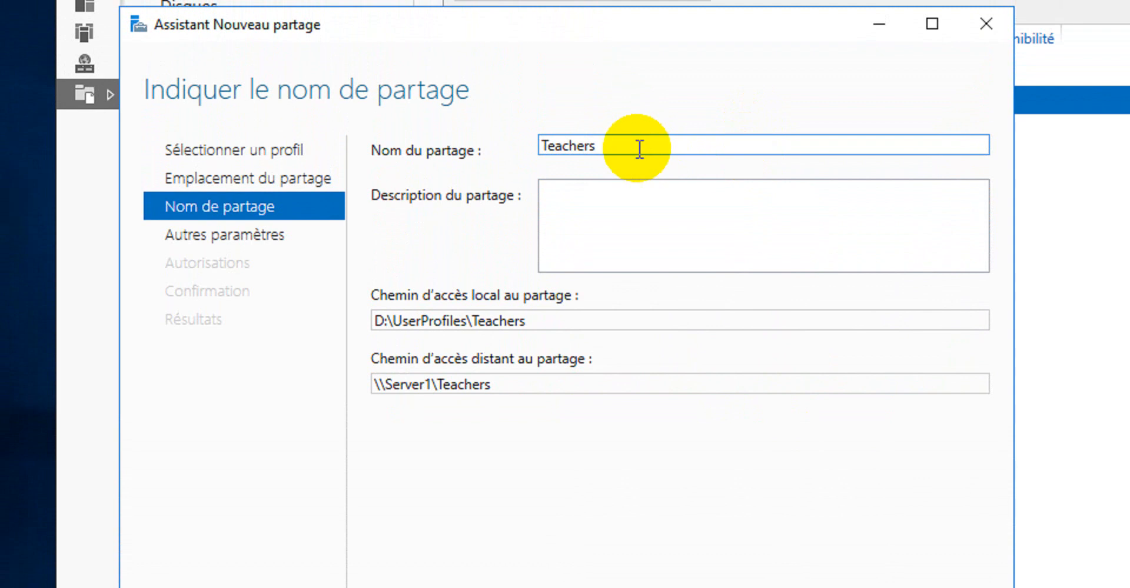
text($)
click(631, 197)
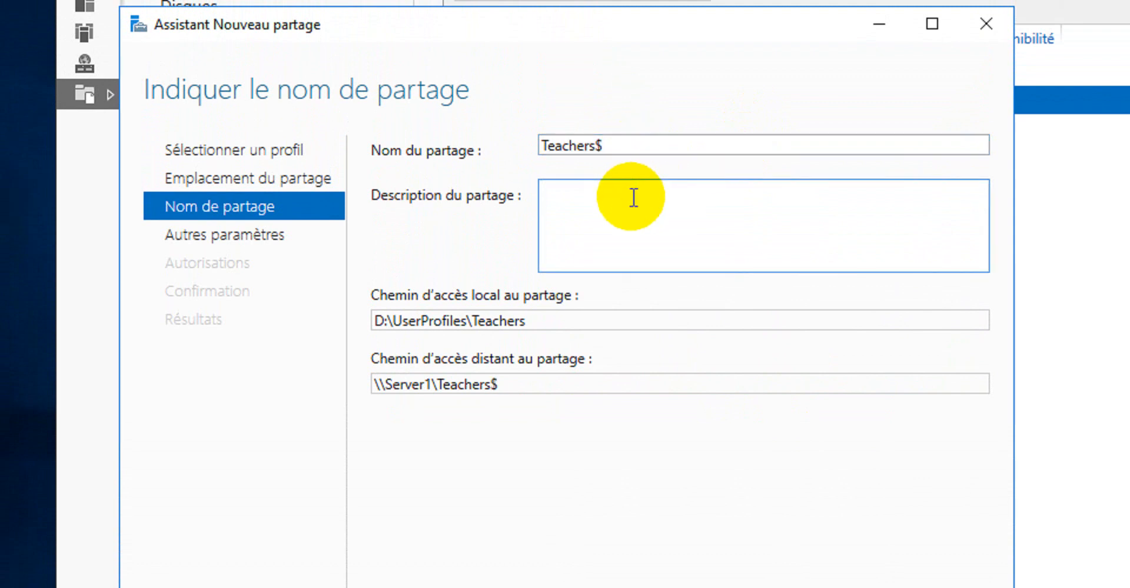
text(Teachers's roming Profile)
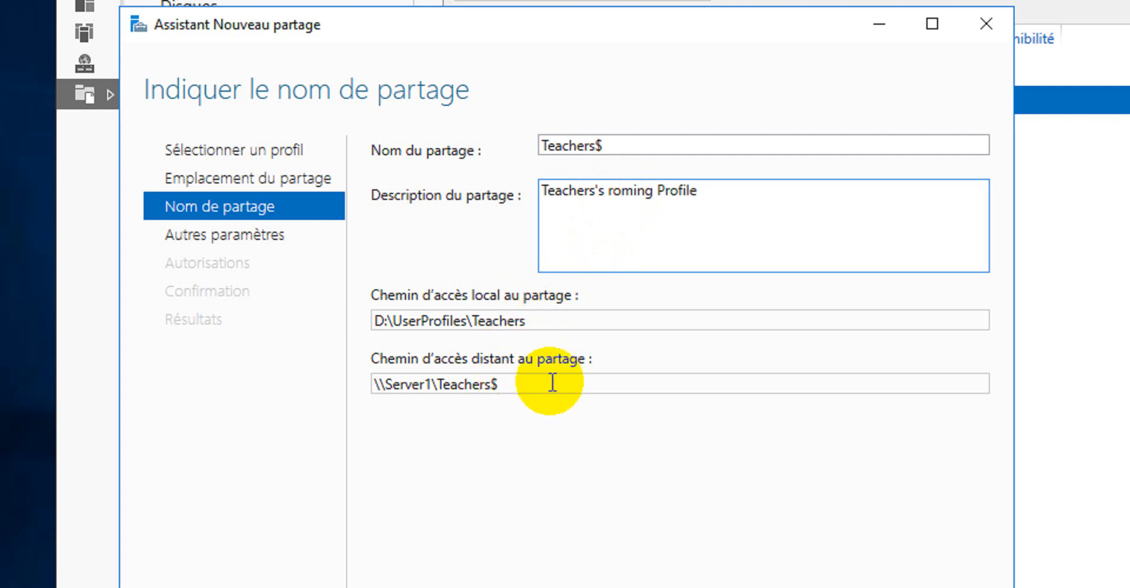
Review the local and remote share paths and accept the default share settings
double_click(535, 325)
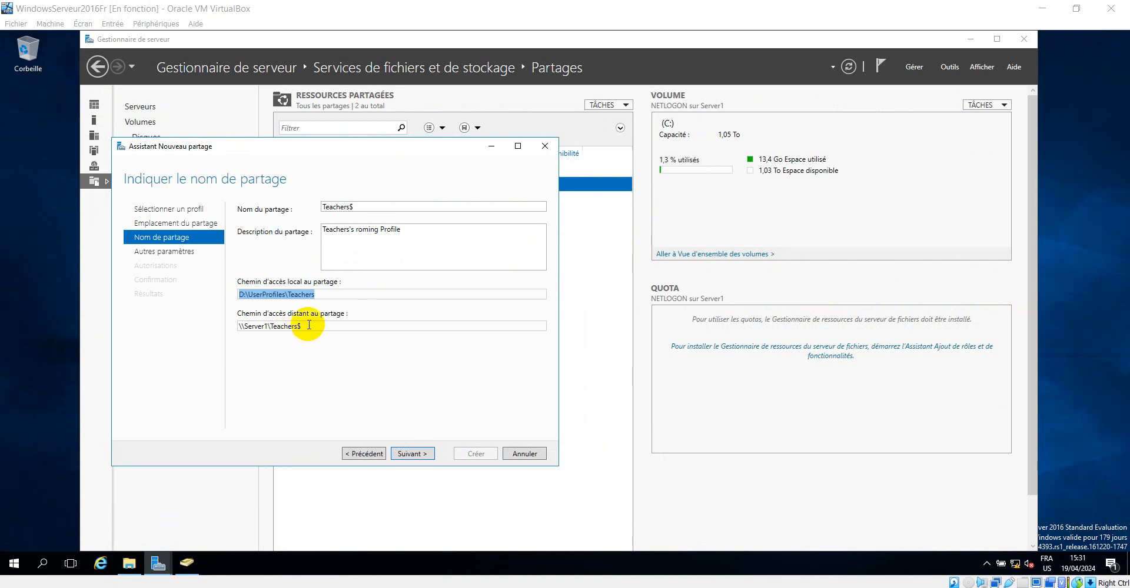
double_click(287, 325)
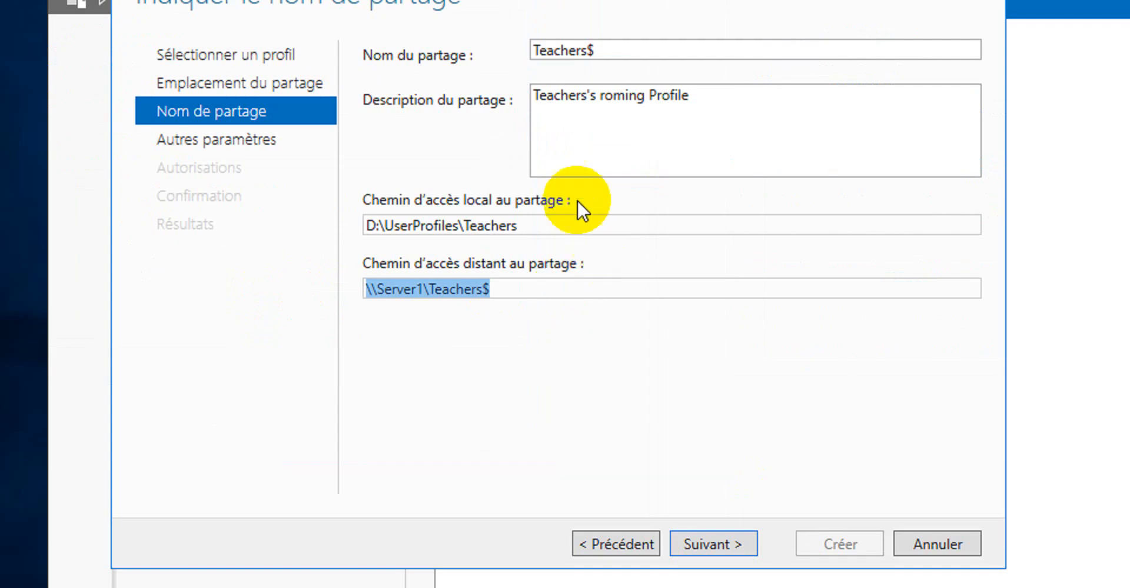
double_click(533, 227)
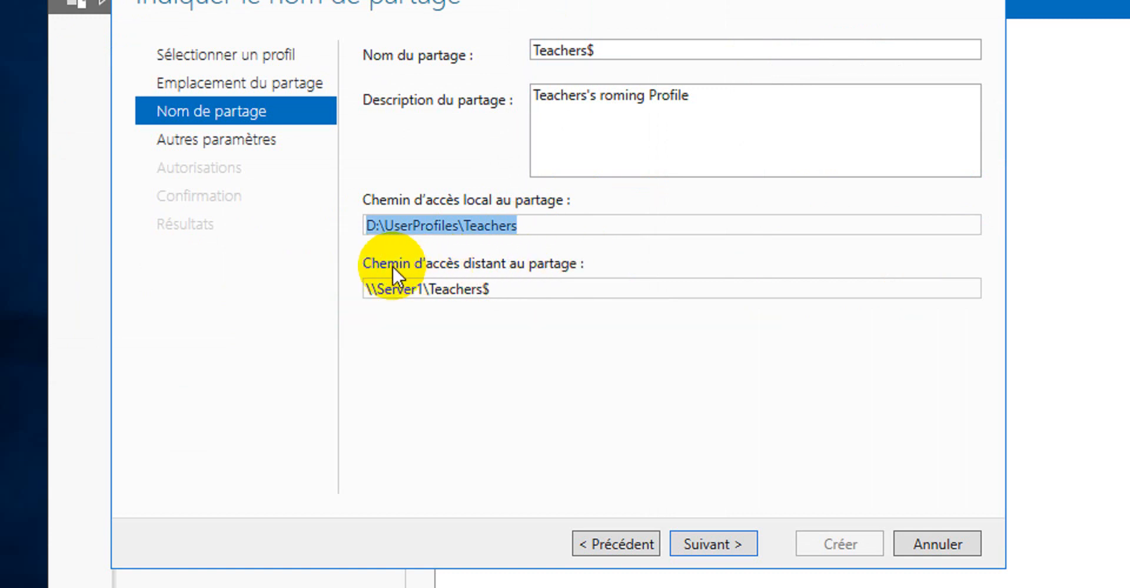
double_click(496, 289)
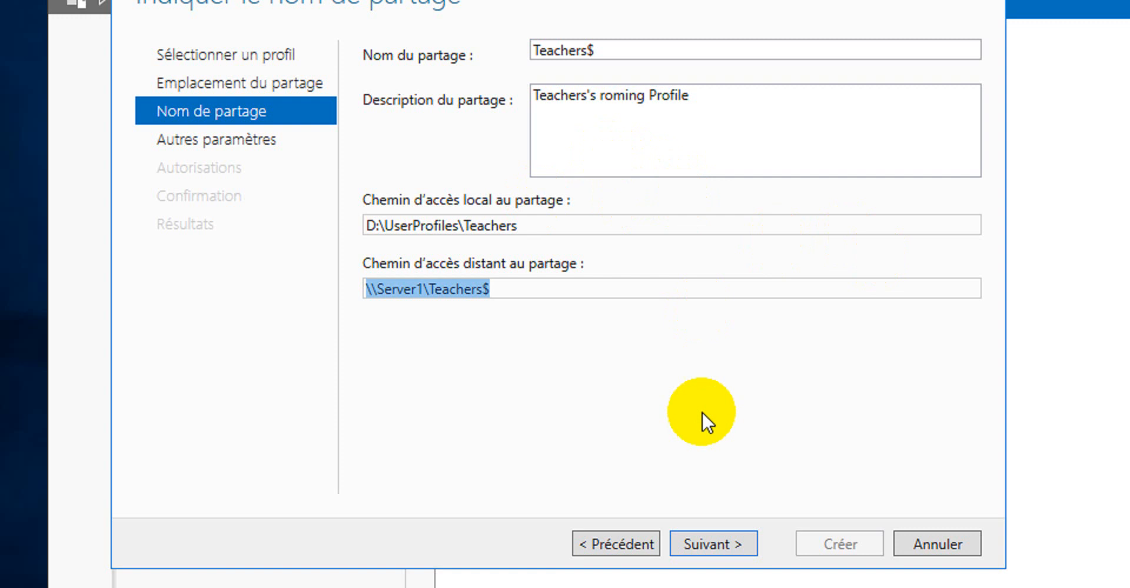
click(712, 474)
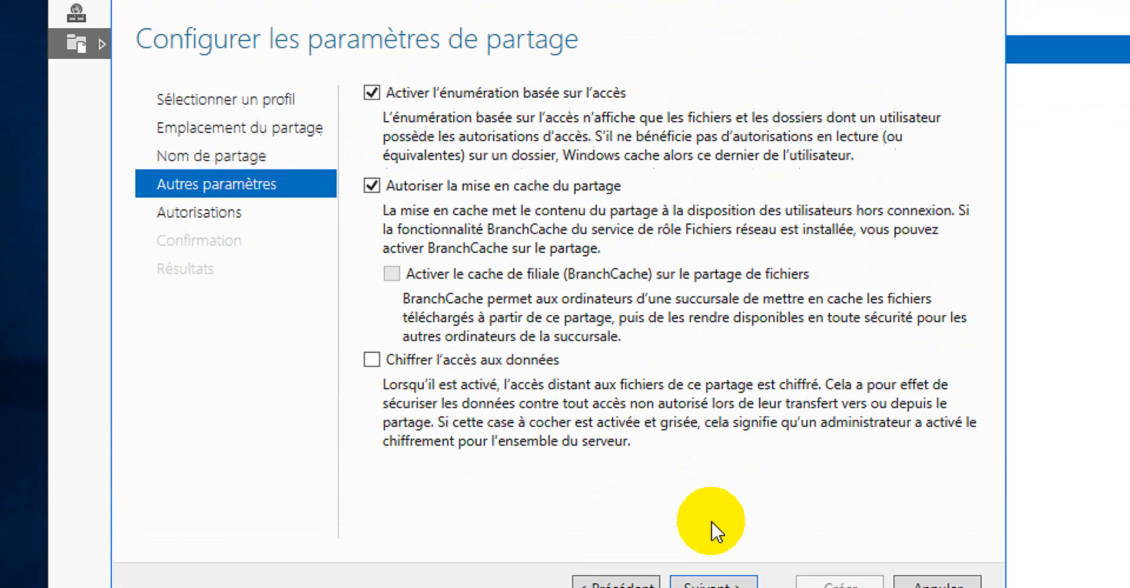
click(713, 584)
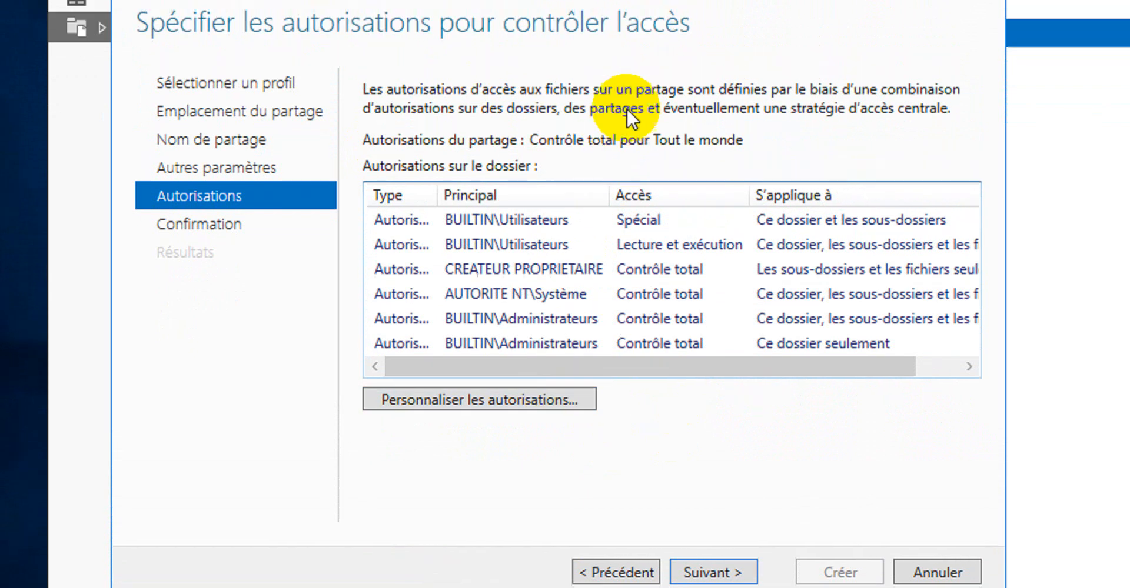
Customize the folder permissions and disable inheritance, converting inherited permissions into explicit ones
click(472, 401)
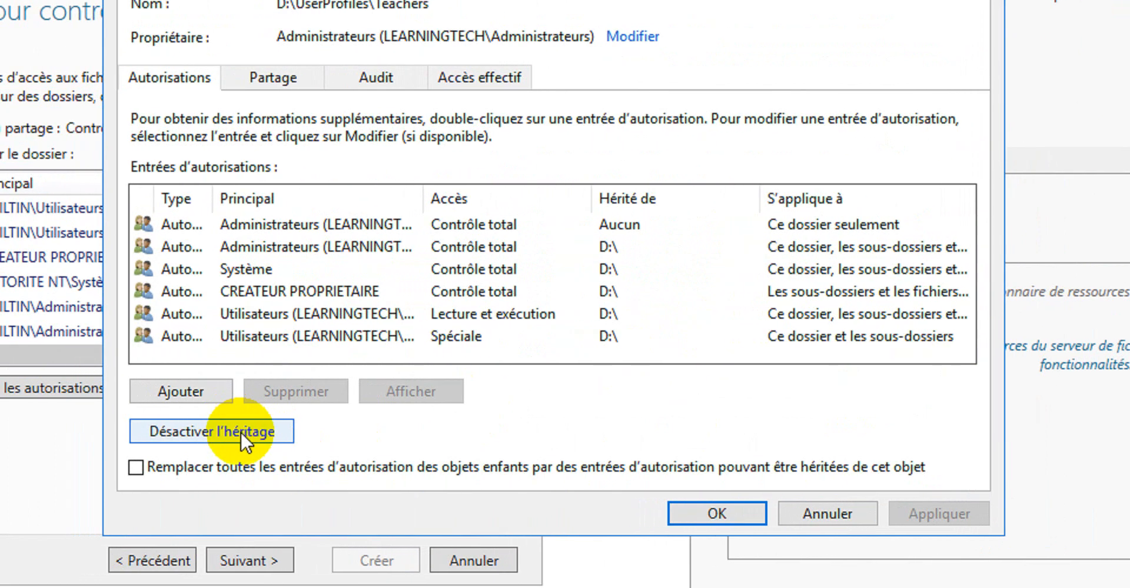
click(241, 432)
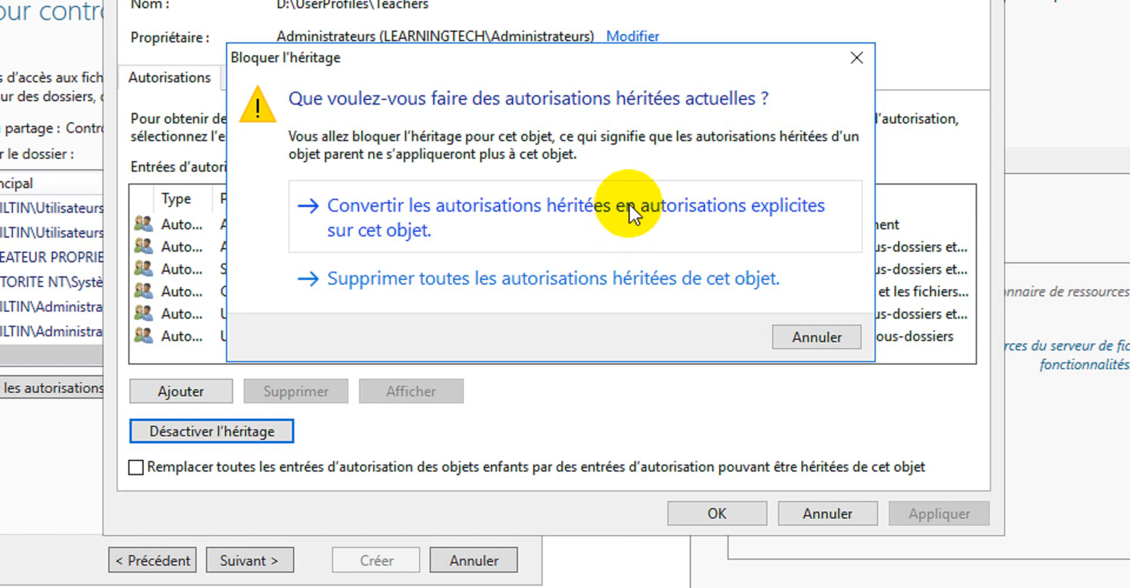
click(670, 207)
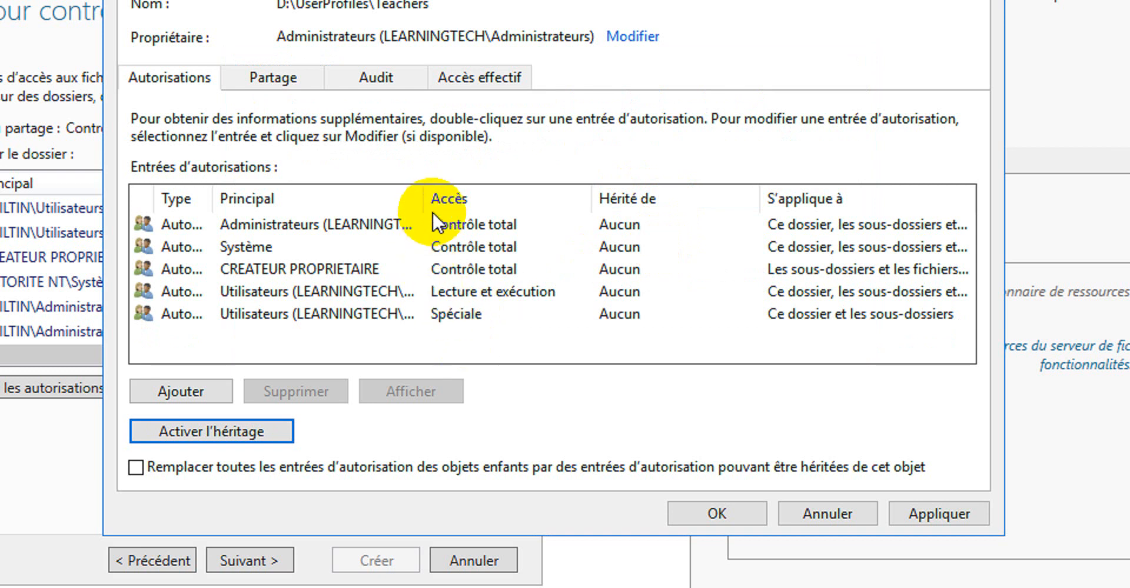
Remove both Utilisateurs permission entries from the Teachers folder
drag(423, 198, 566, 185)
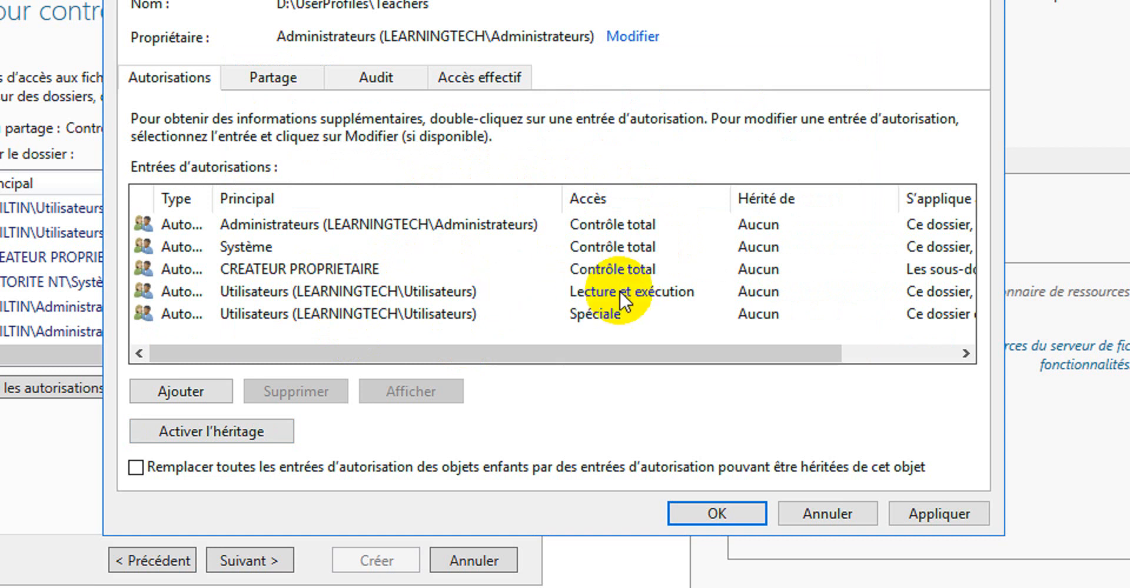
click(360, 289)
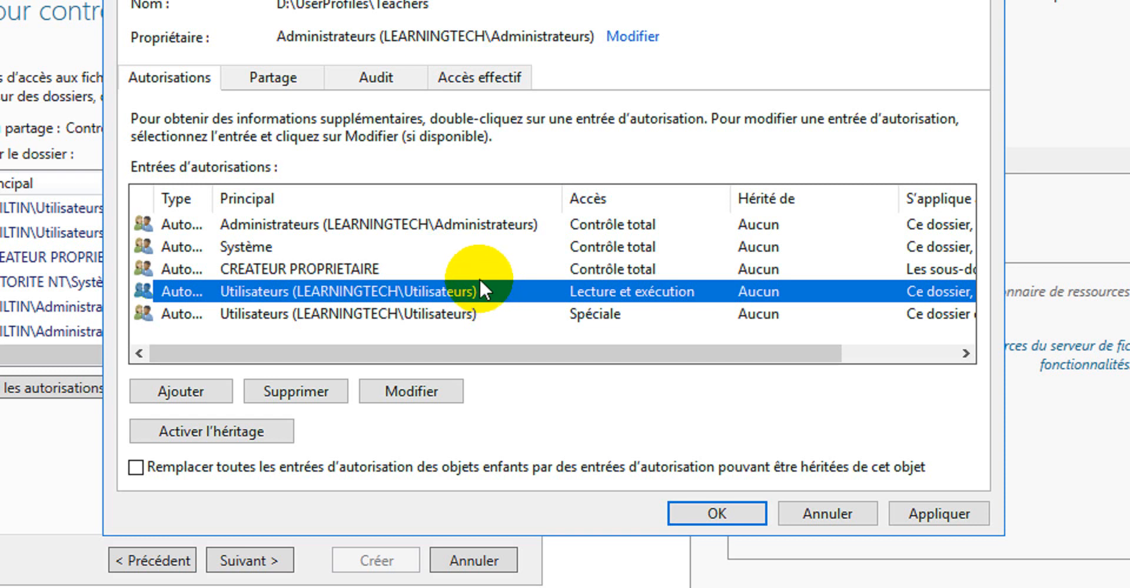
click(312, 390)
click(416, 294)
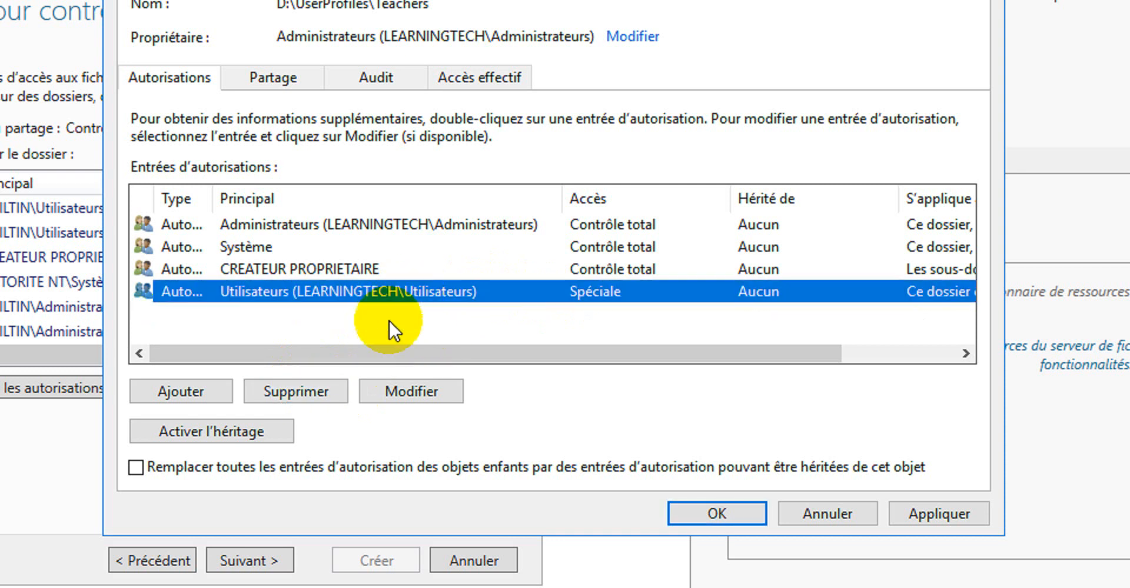
click(303, 391)
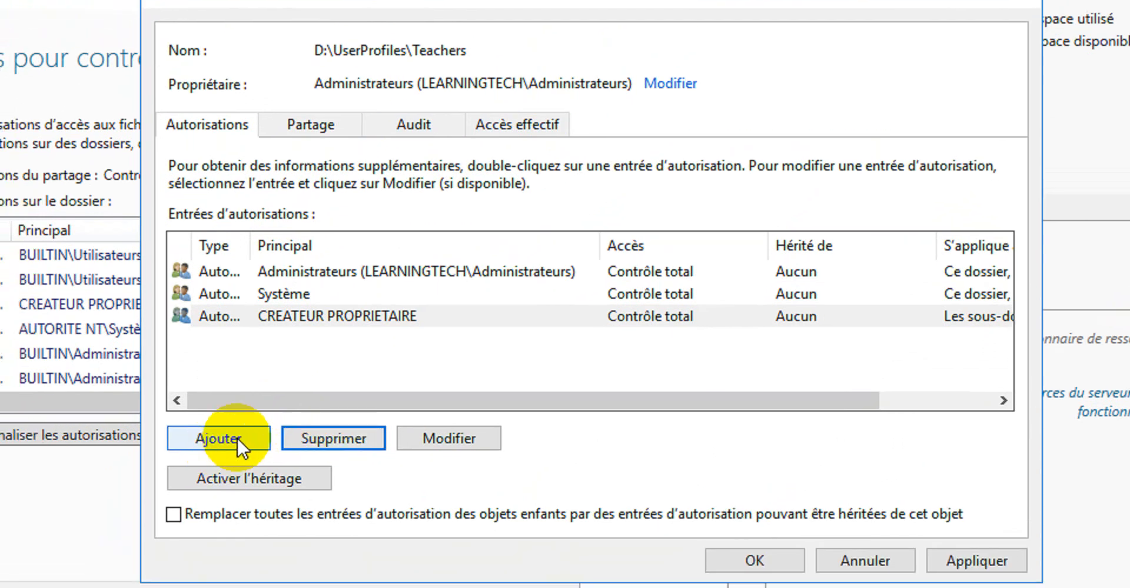
Add a permission entry for the teachers group on the Teachers folder and clear its basic permissions
click(221, 458)
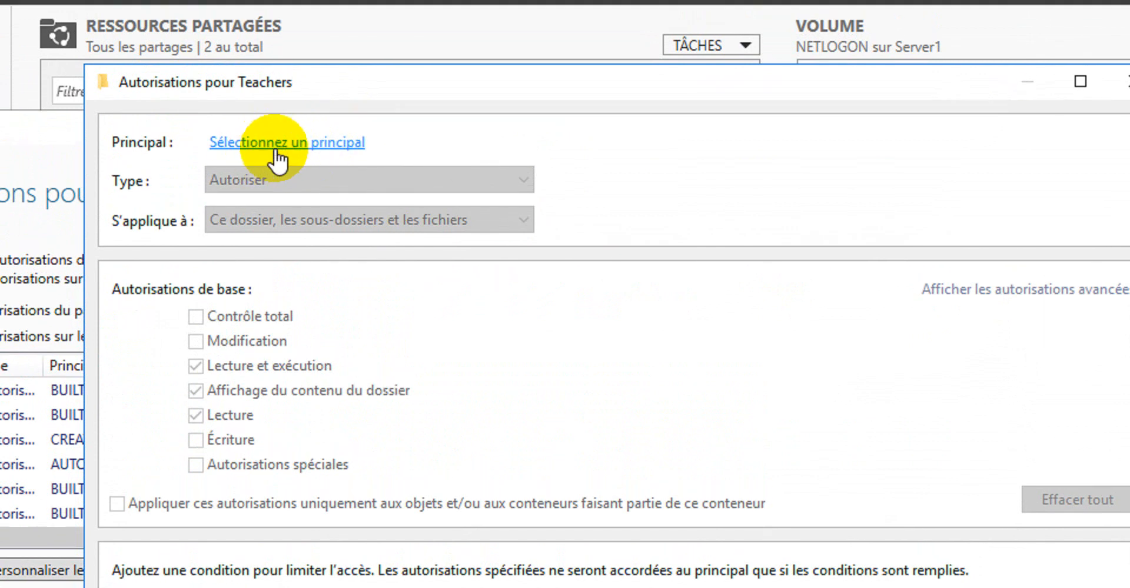
click(278, 145)
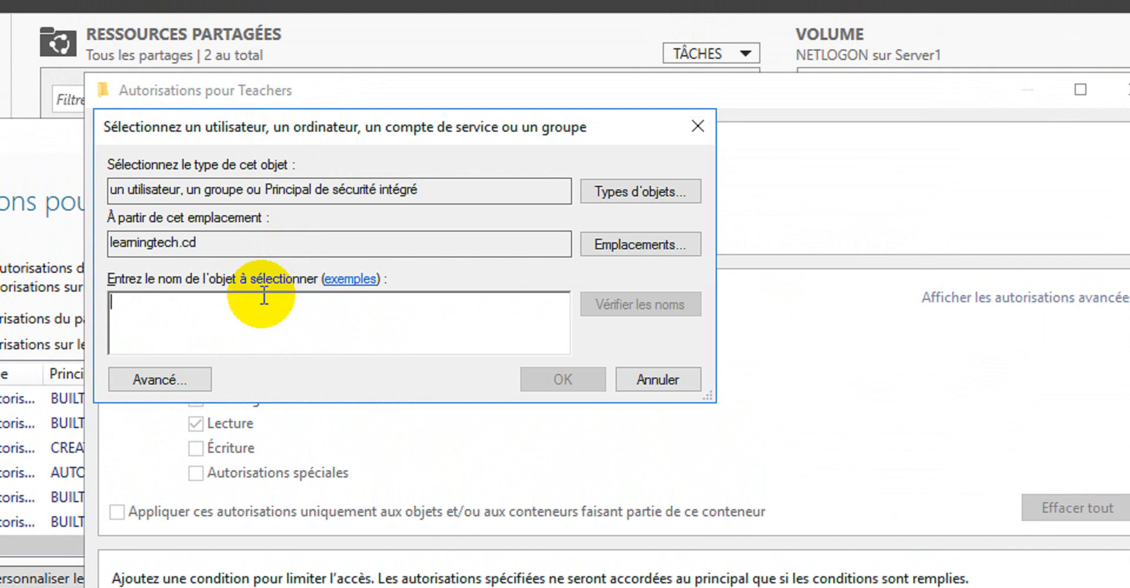
text(teachers)
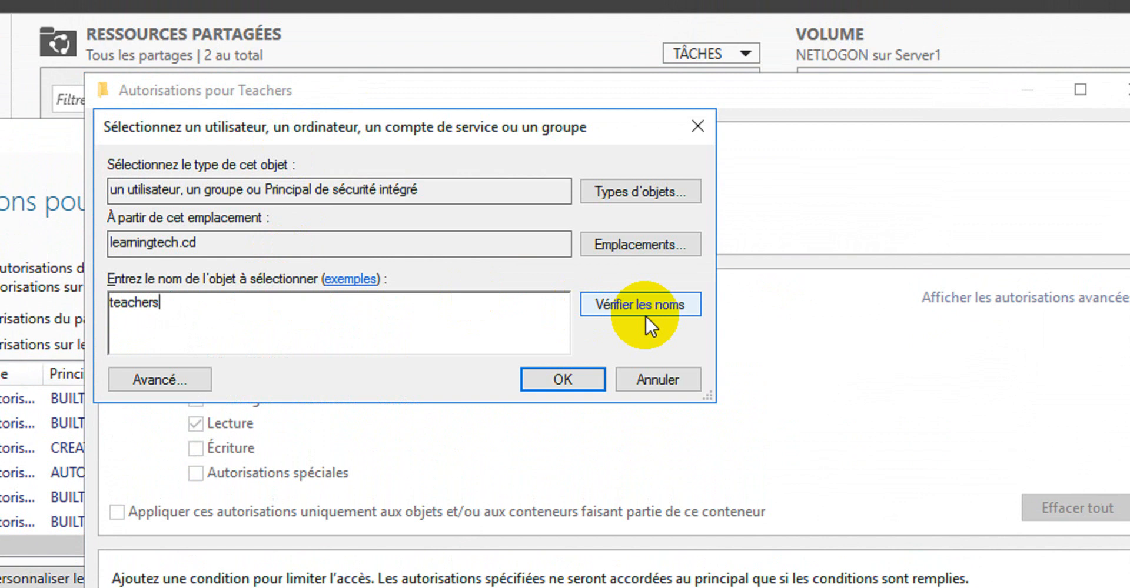
click(655, 301)
click(563, 380)
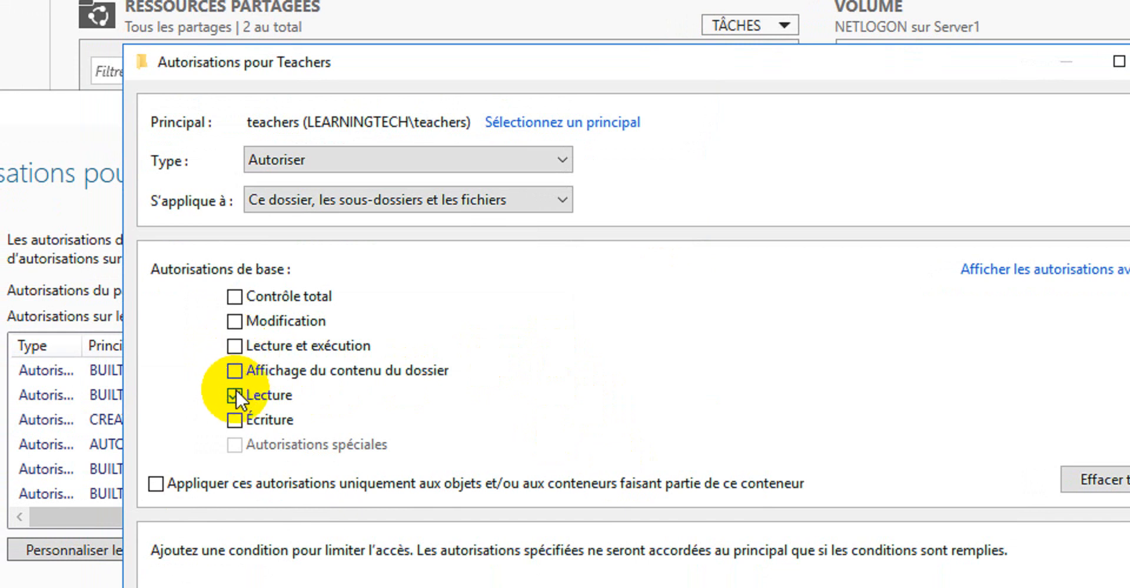
click(235, 395)
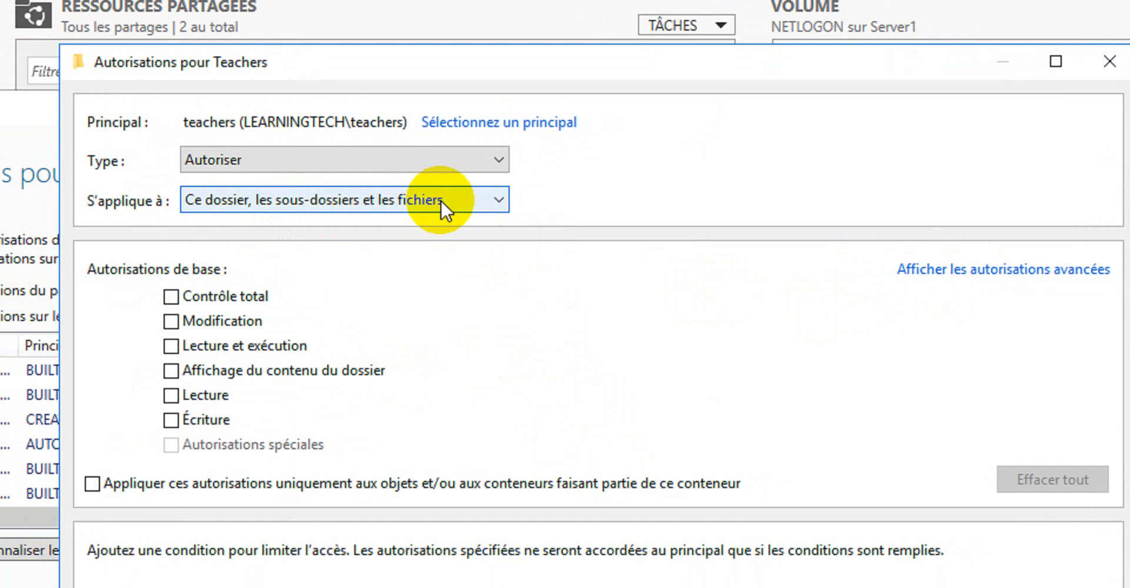
Limit the teachers entry to this folder only with advanced permissions List folder/read data and Create folders/append data
click(477, 200)
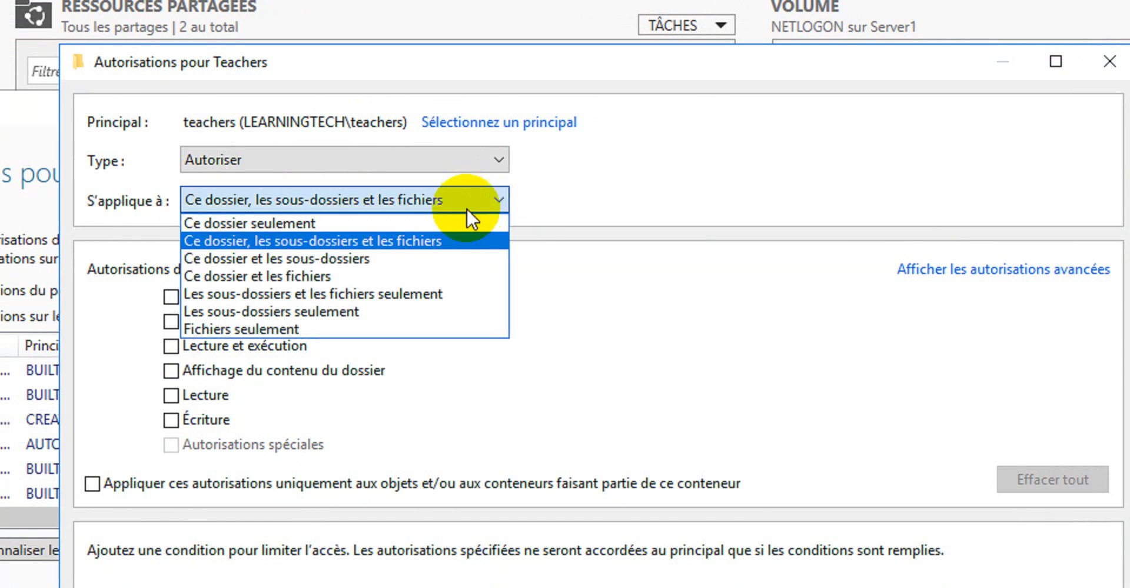
click(349, 223)
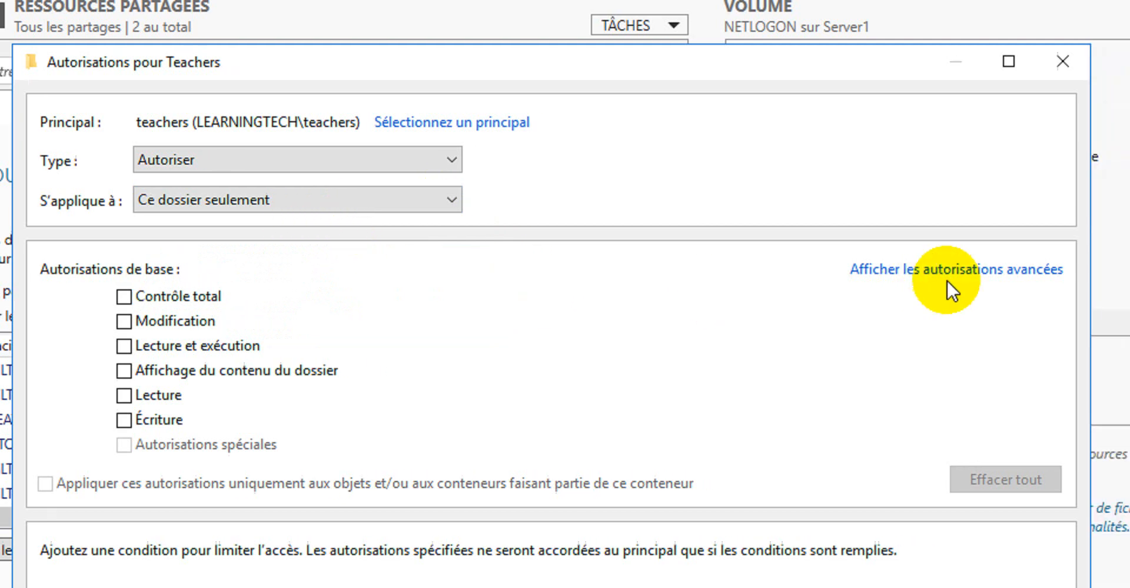
click(870, 274)
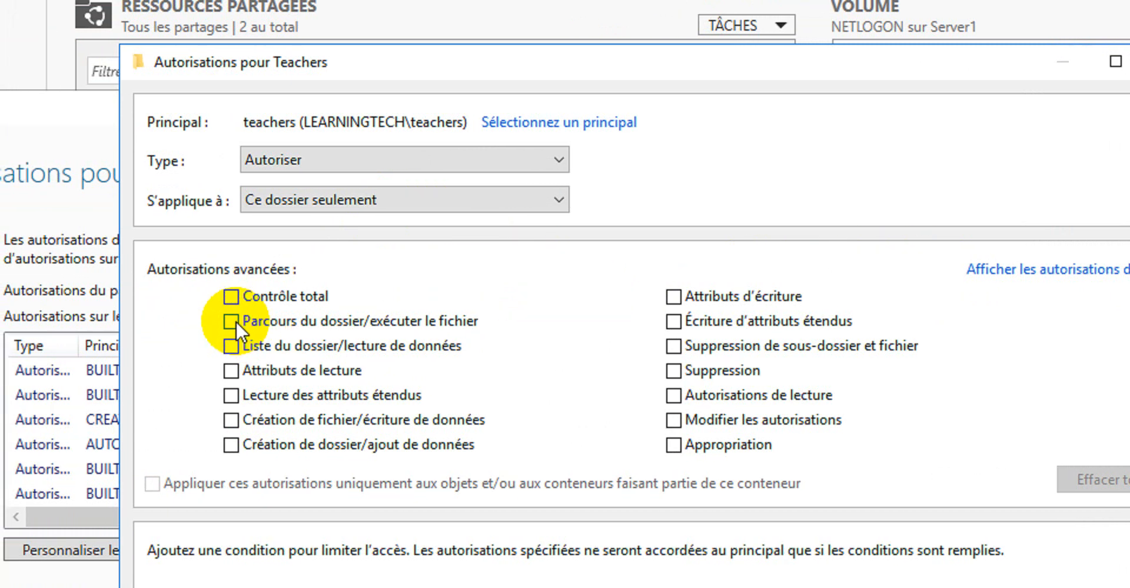
click(235, 321)
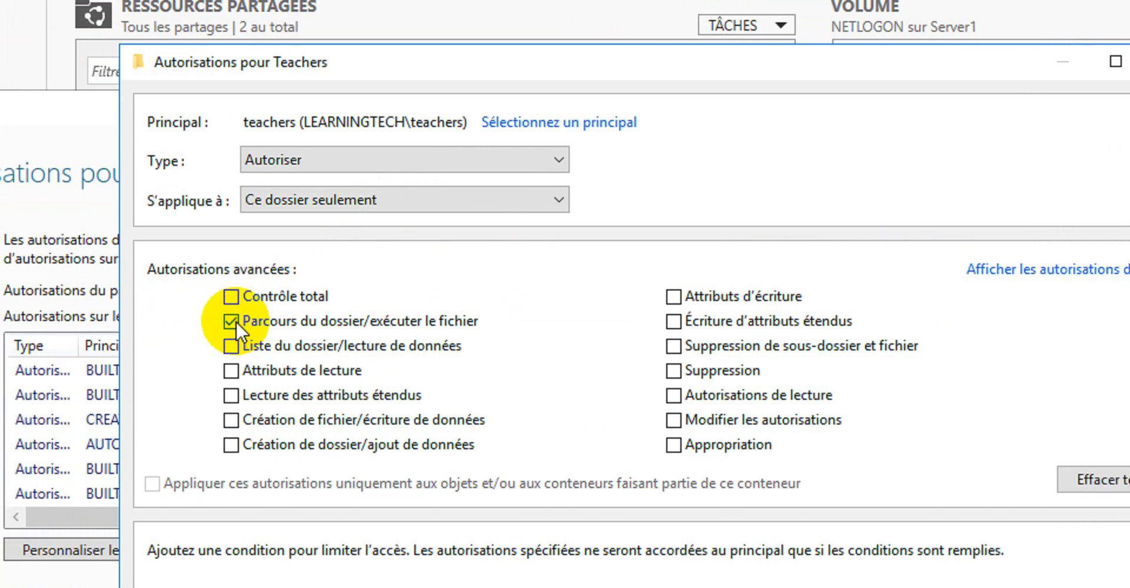
click(236, 322)
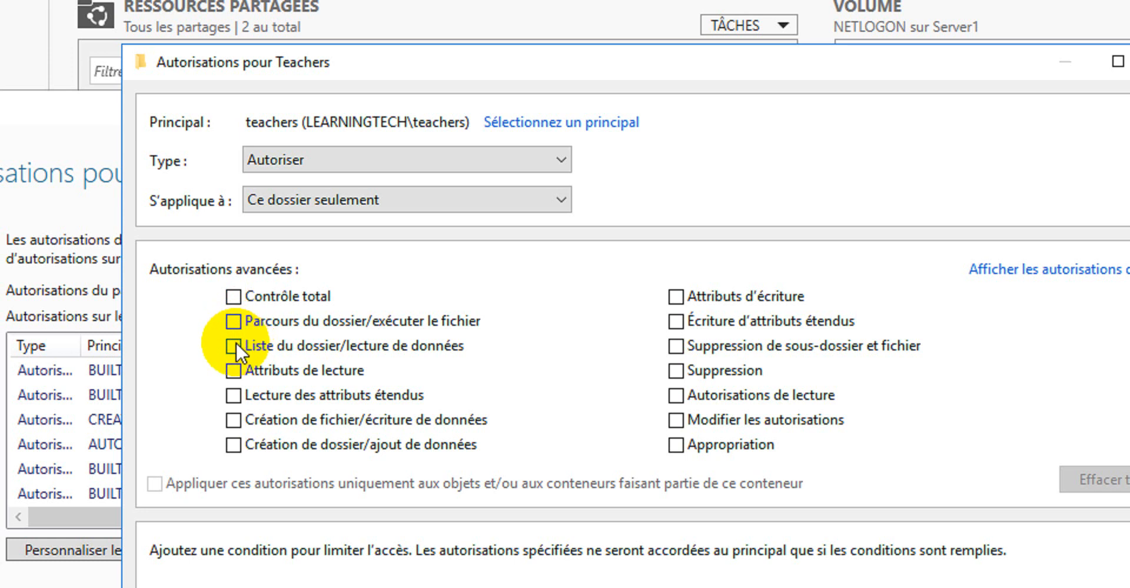
click(234, 347)
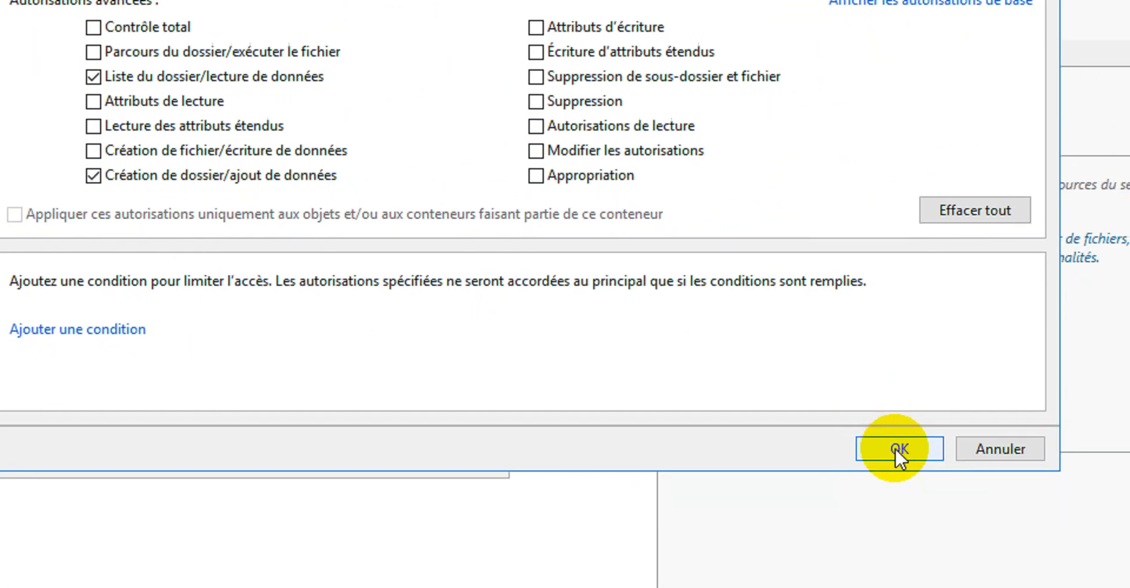
click(897, 449)
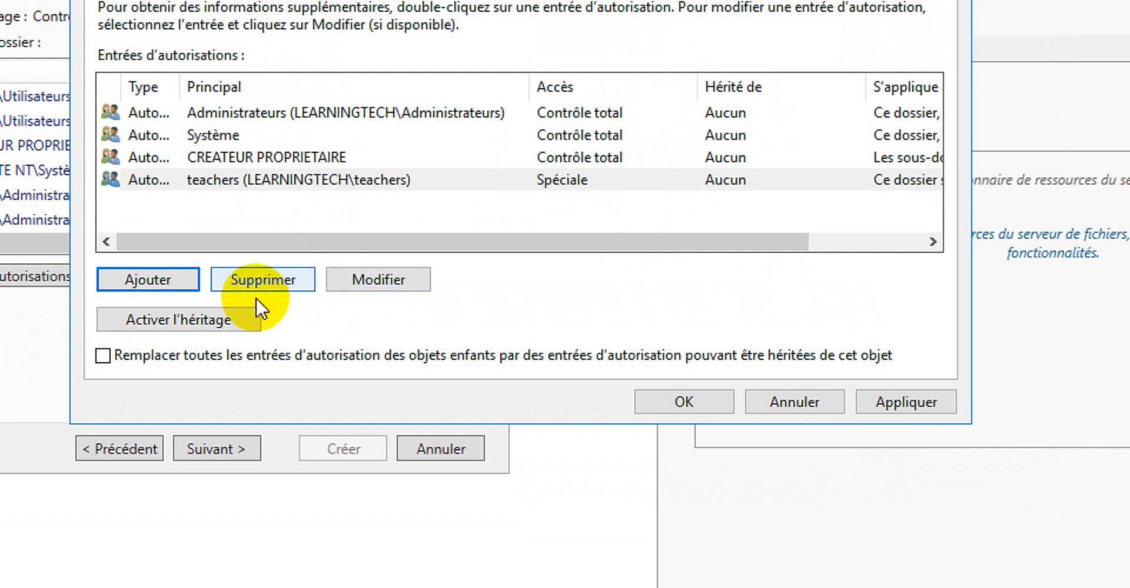
Apply the folder permissions and create the Teachers$ share, closing the wizard when done
click(900, 402)
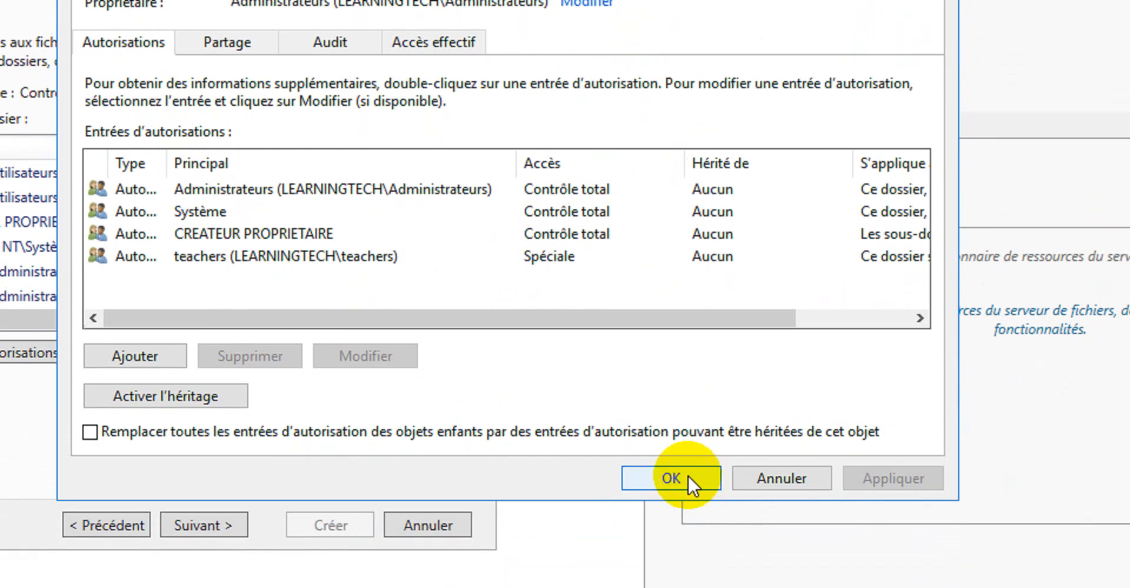
click(687, 474)
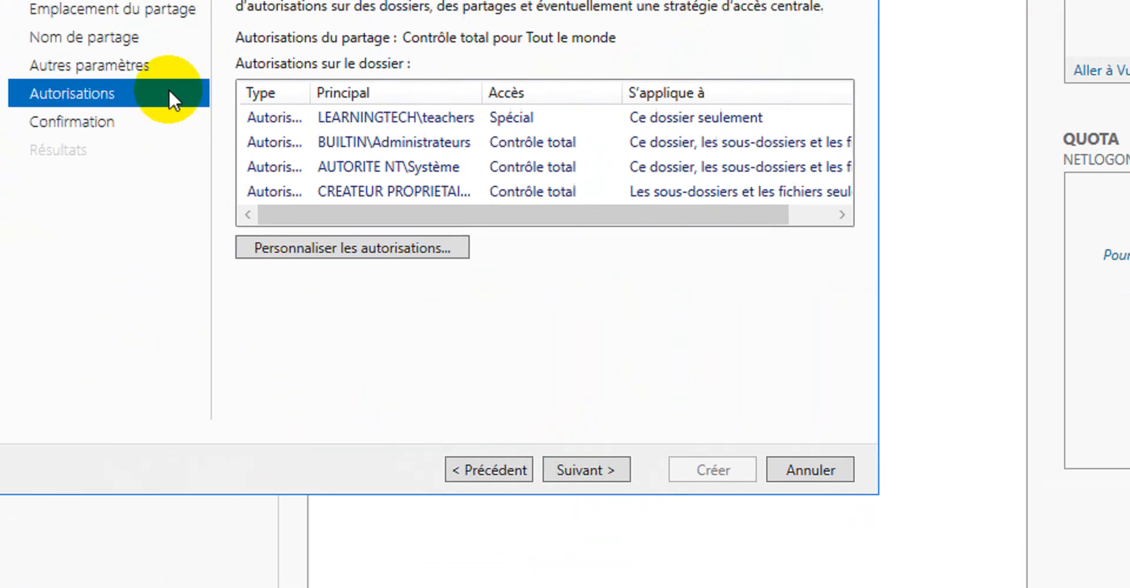
click(587, 472)
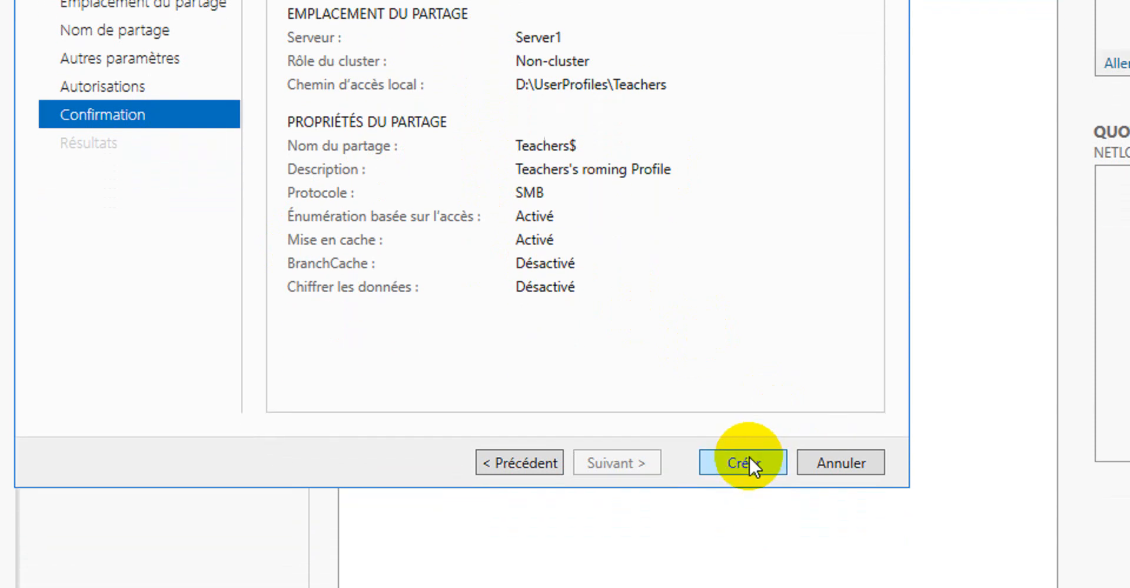
click(747, 553)
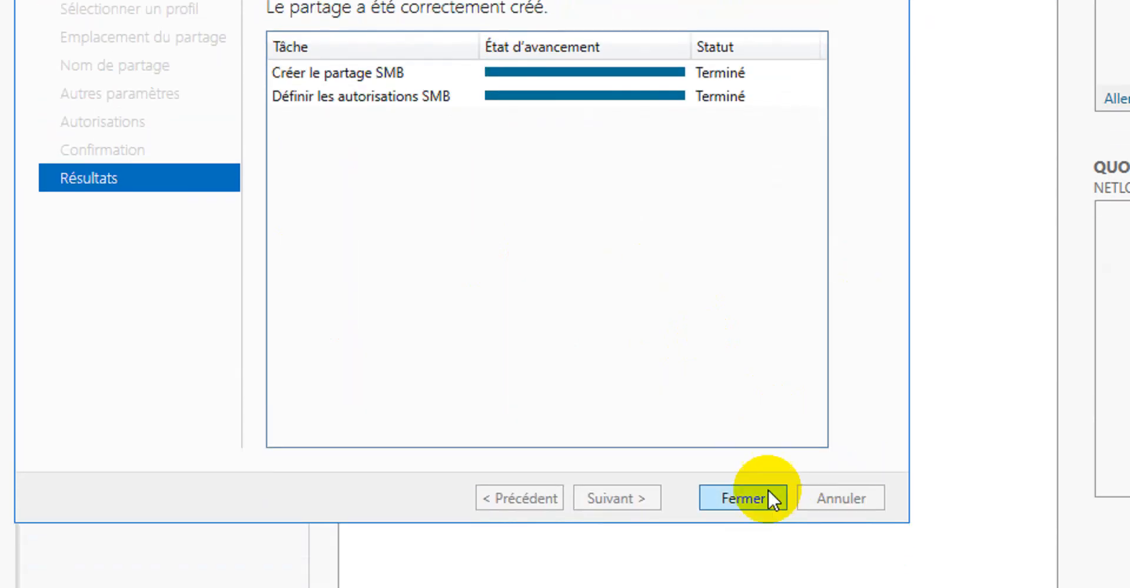
click(759, 501)
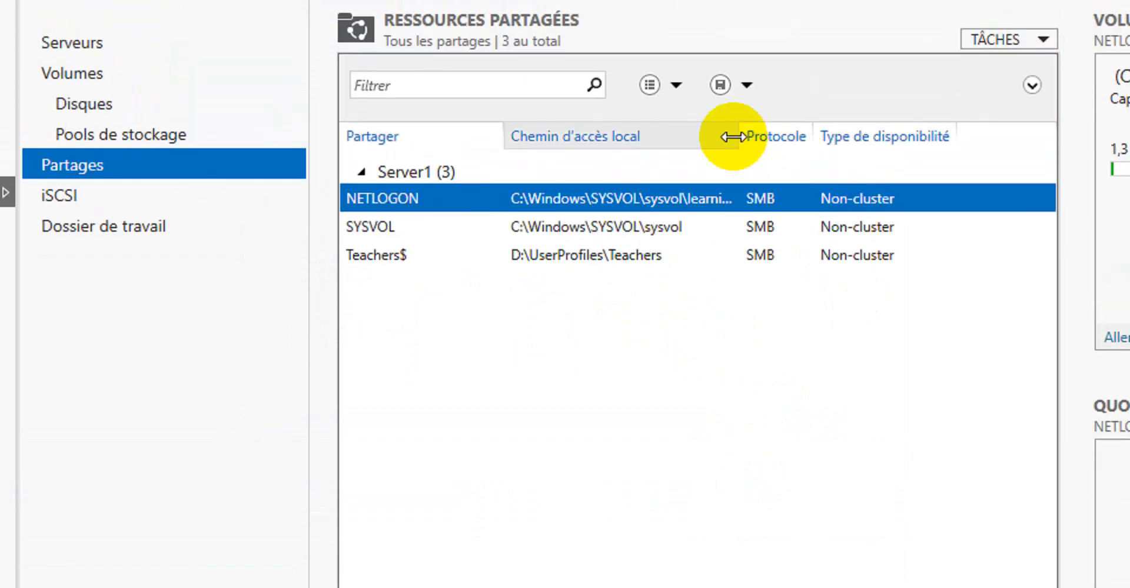
Start a new quick SMB share from the shares list
drag(733, 136, 900, 147)
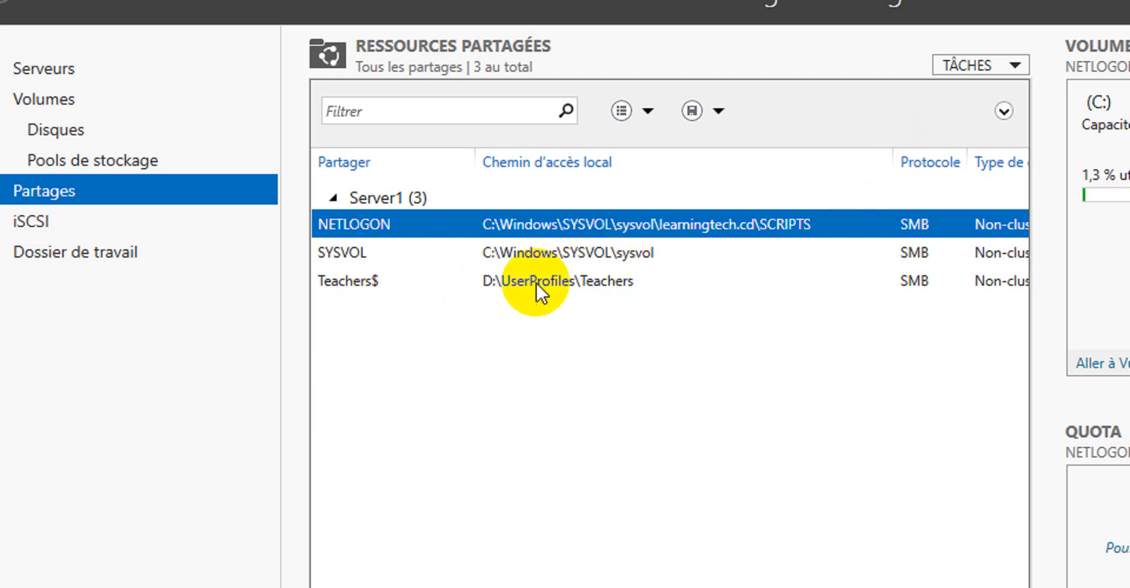
click(569, 280)
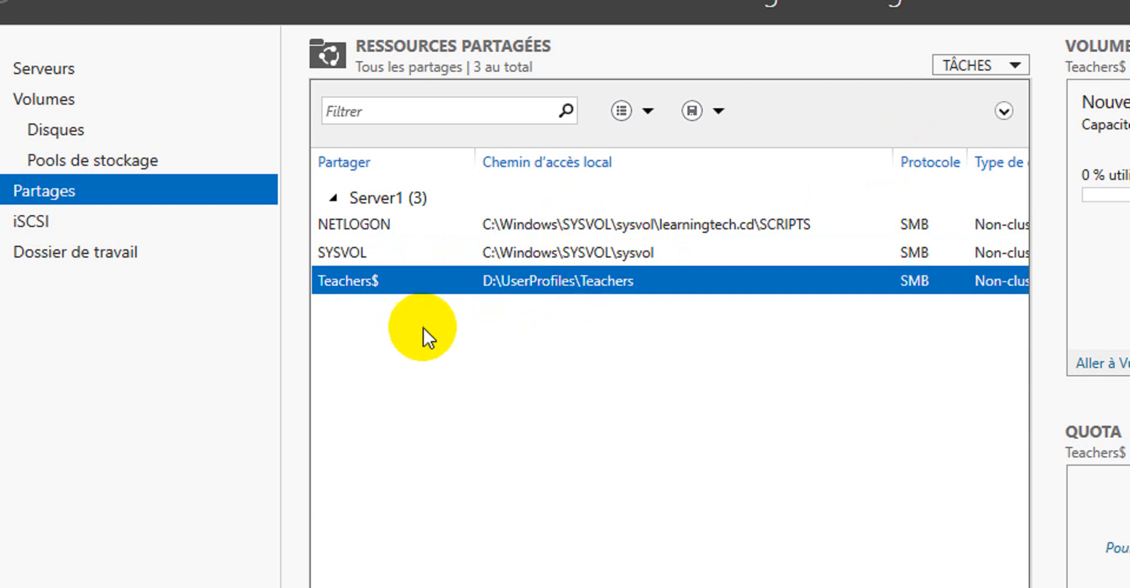
click(899, 66)
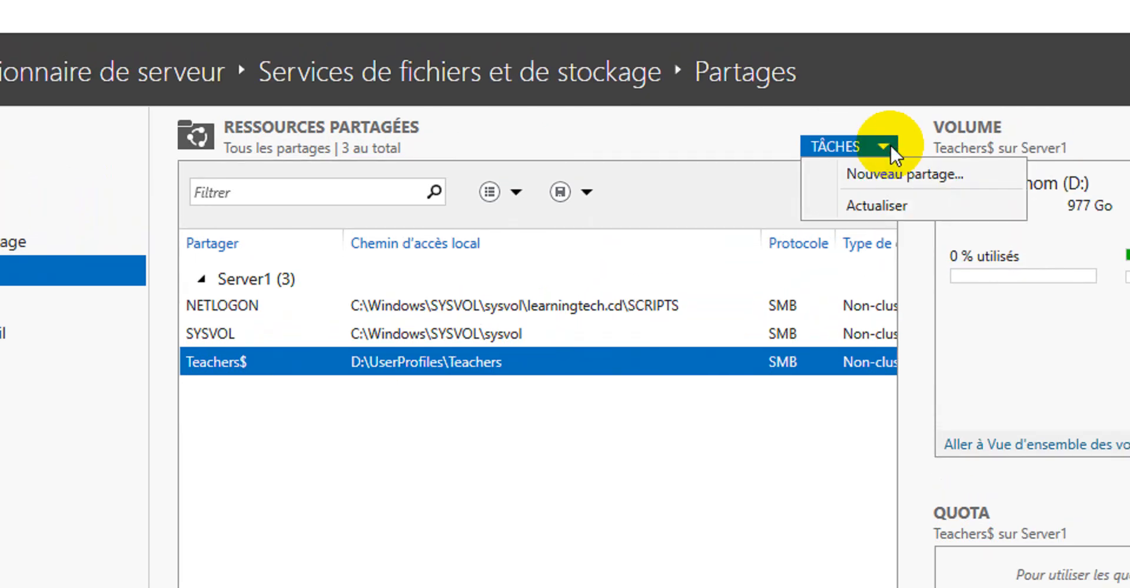
click(892, 175)
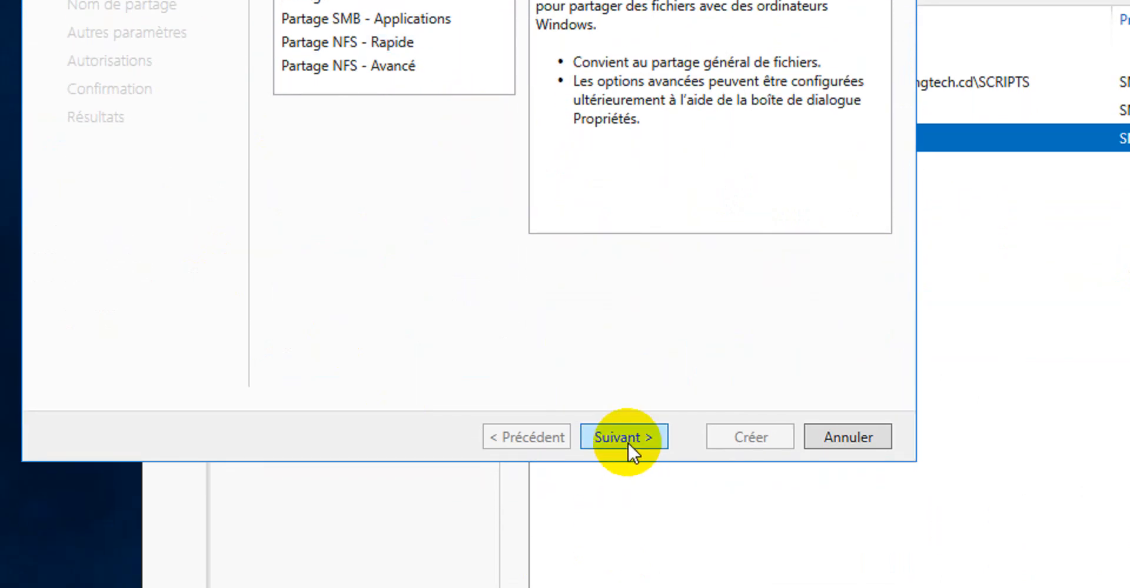
click(625, 438)
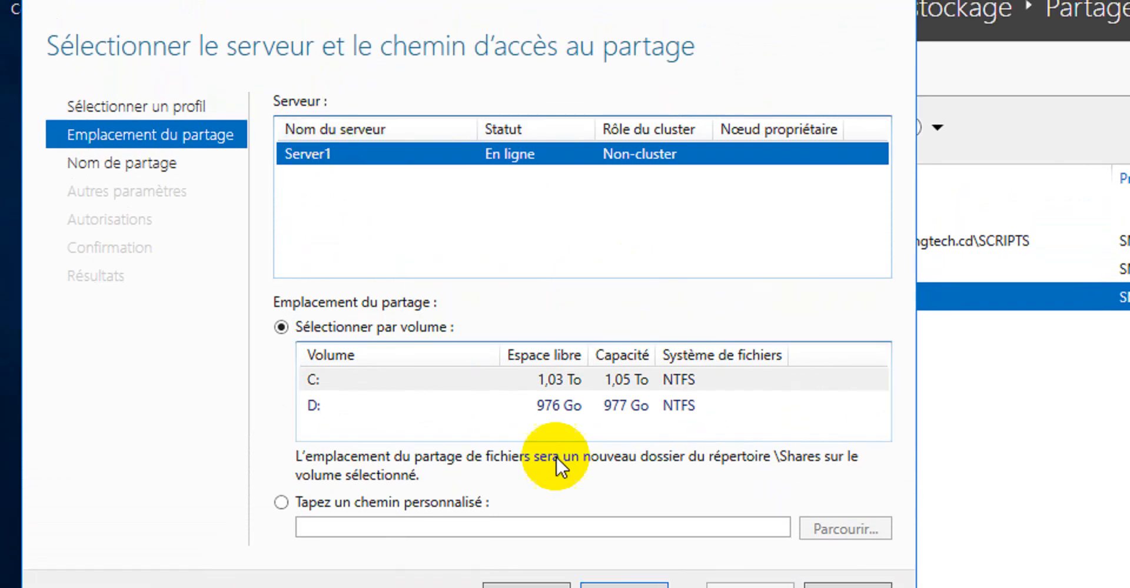
Set the share location to the custom path D:\userprofiles\students
click(362, 502)
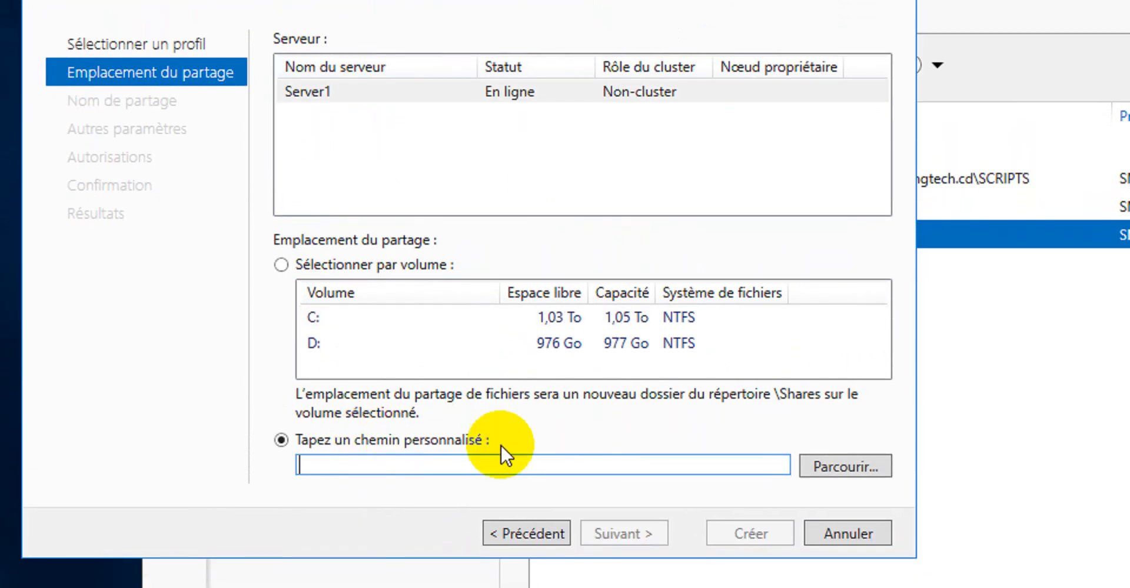
click(846, 467)
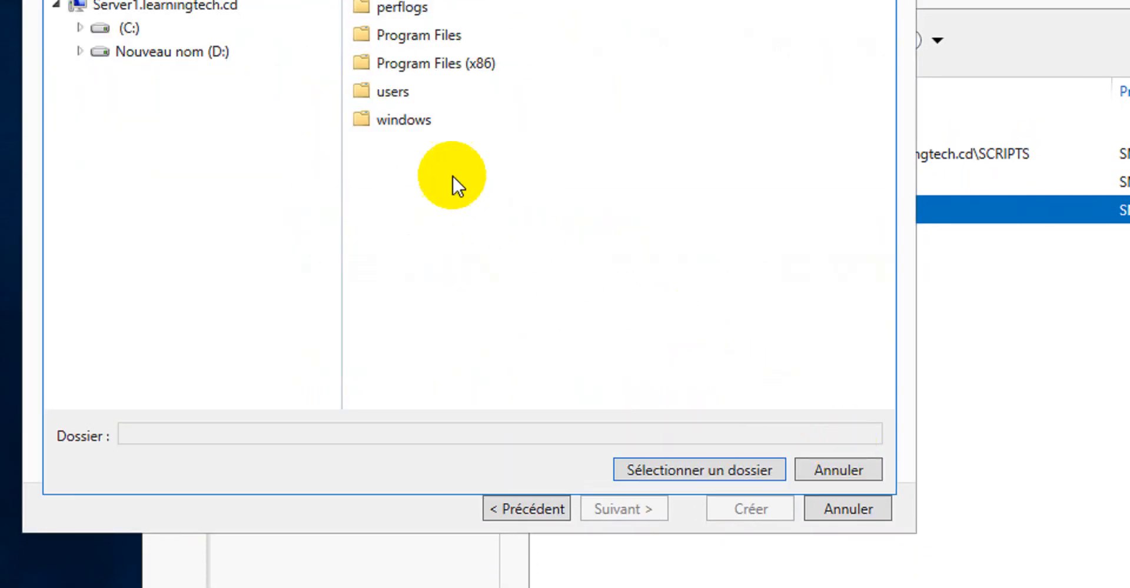
click(159, 52)
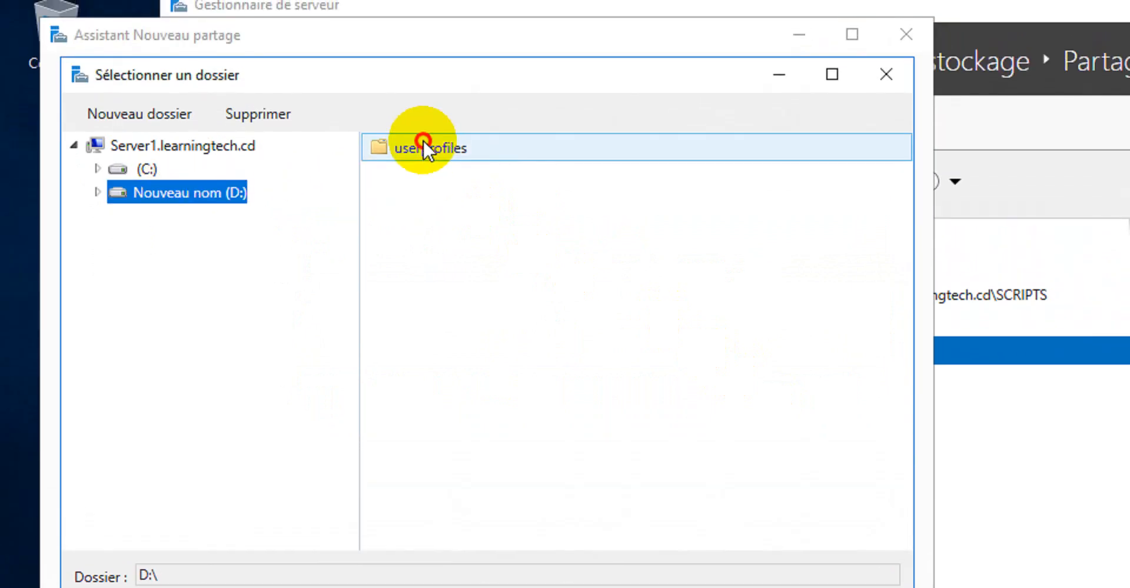
double_click(421, 106)
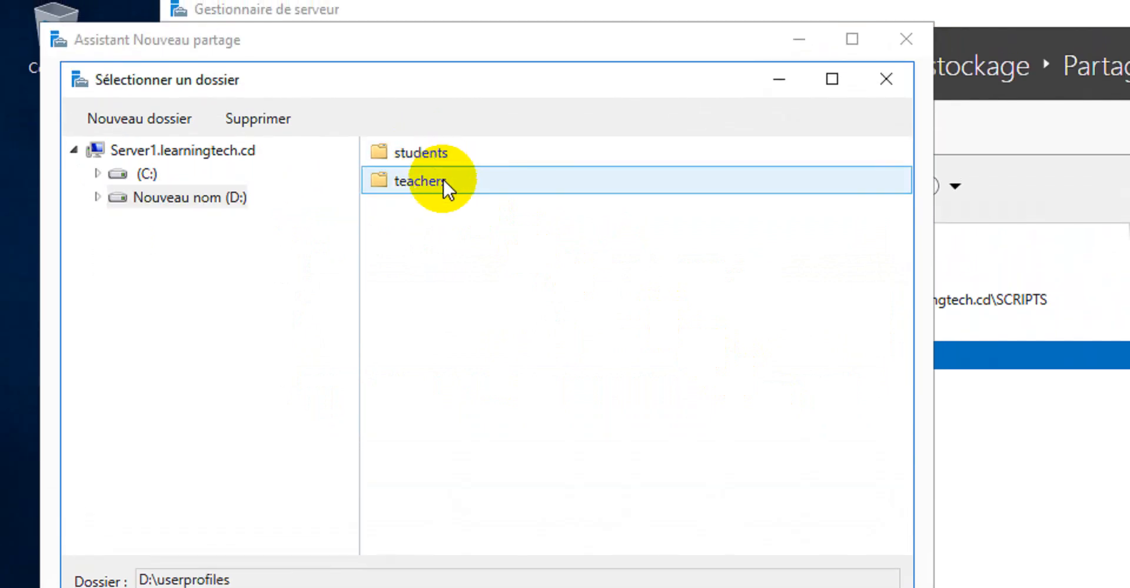
click(429, 156)
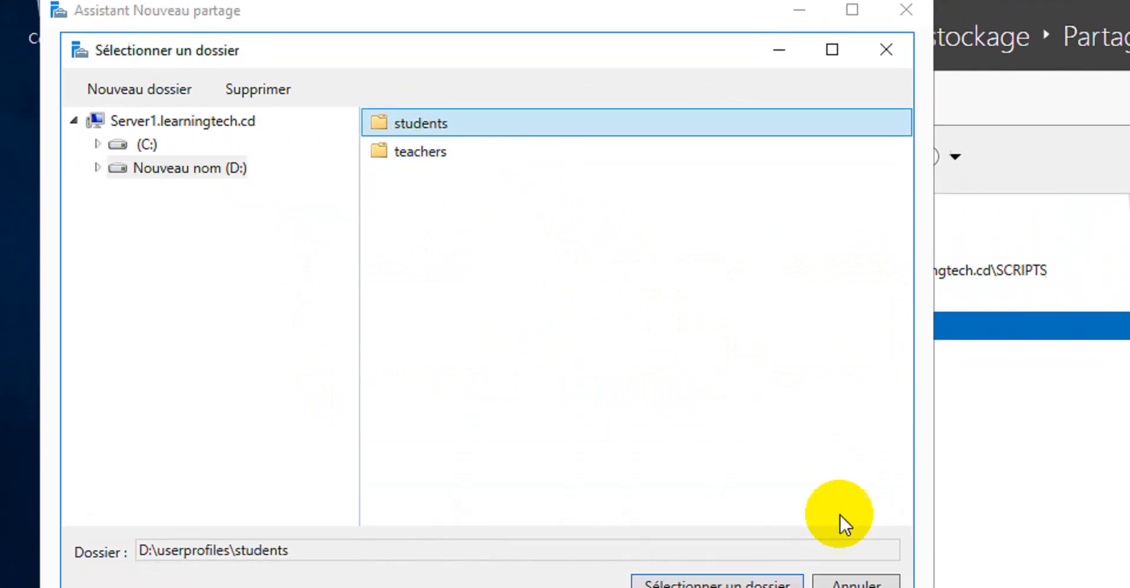
click(730, 583)
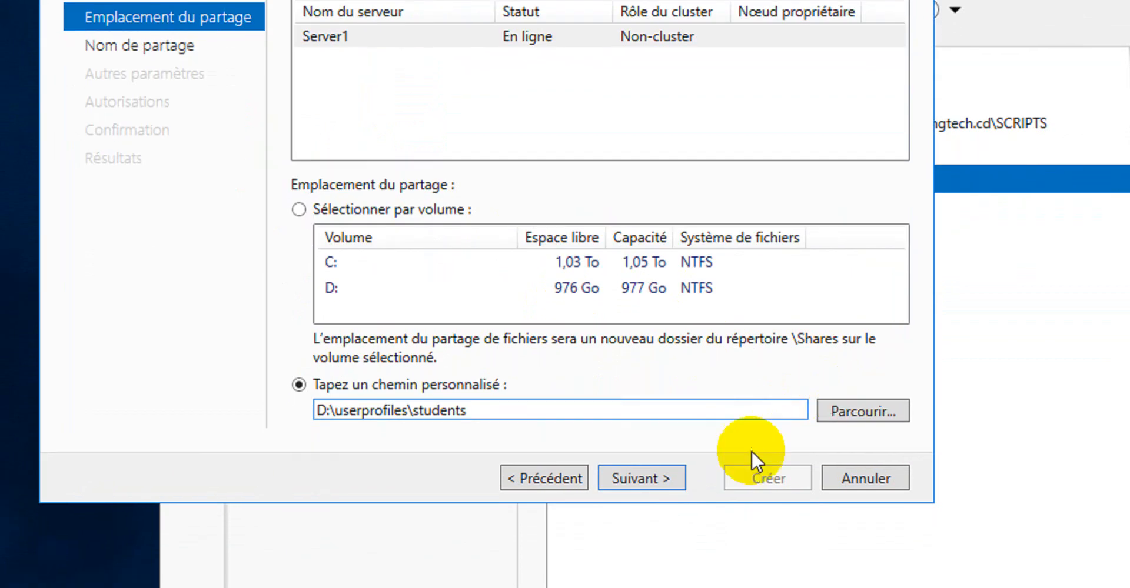
click(663, 484)
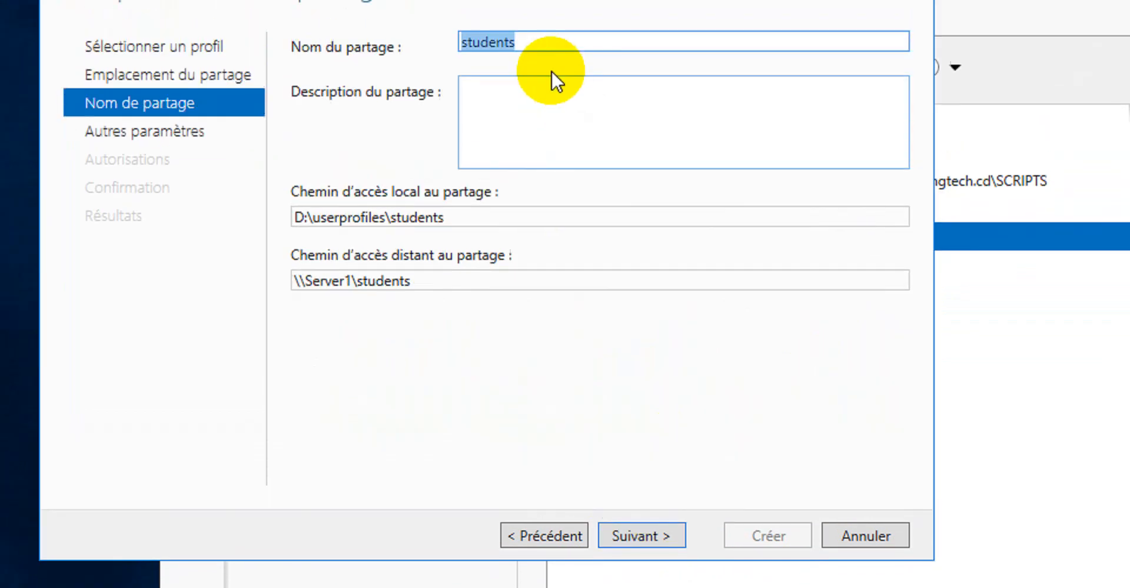
Name the share students$ and enter the description Students's Roming Profile
click(546, 141)
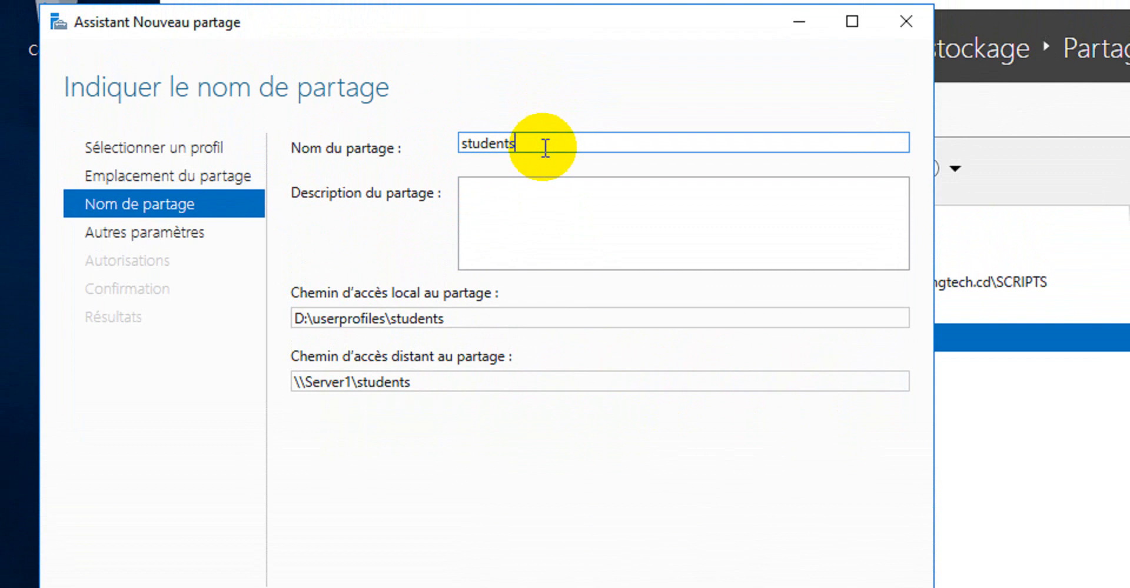
text($)
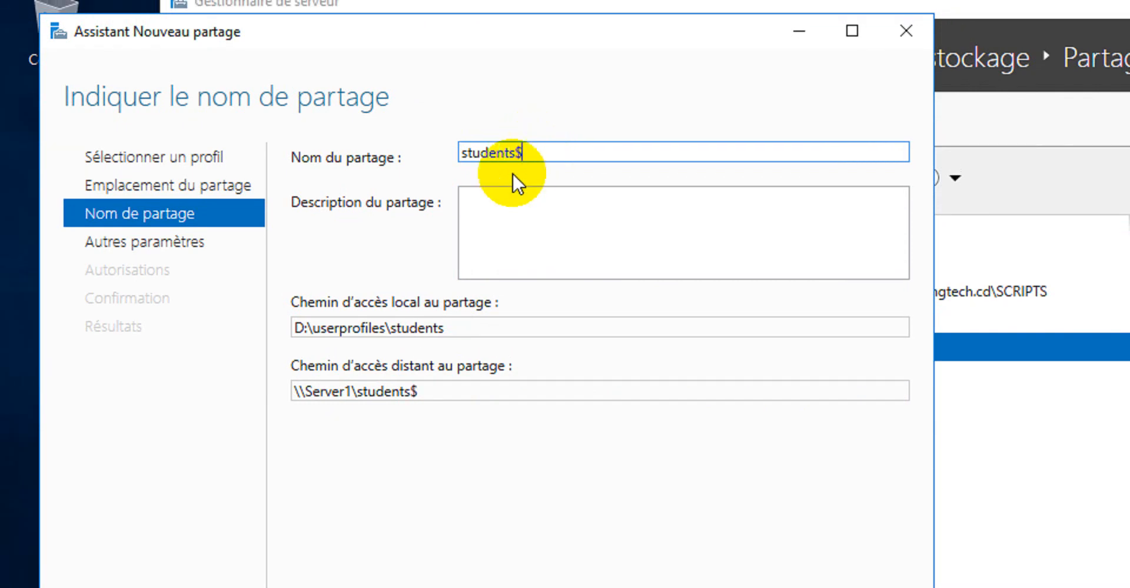
click(498, 200)
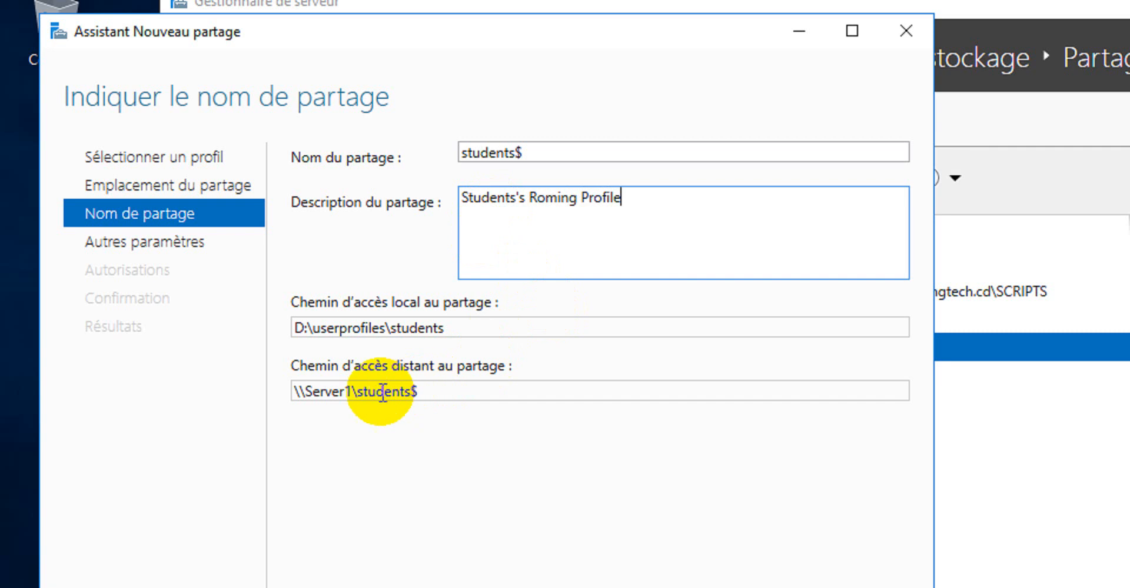
Review the remote share path and description, stepping forward to the next page and back
triple_click(462, 389)
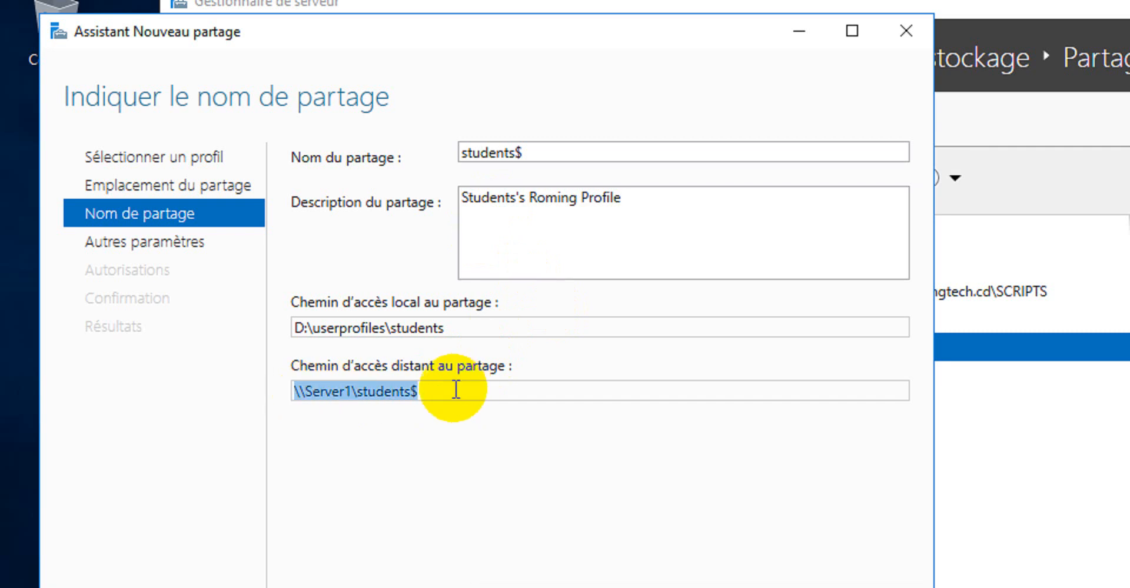
click(462, 389)
triple_click(651, 159)
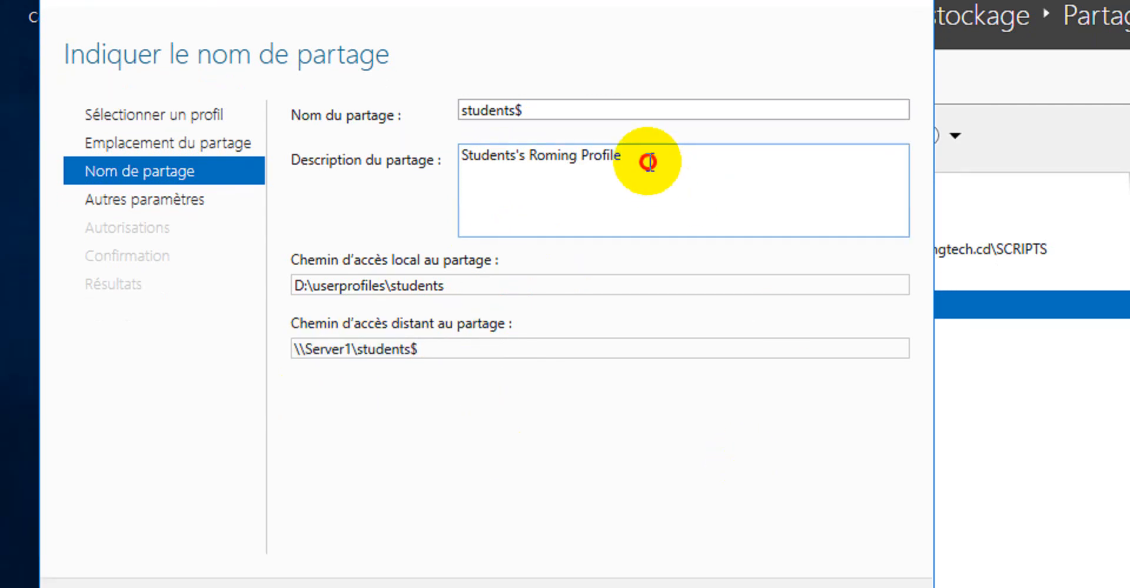
click(677, 157)
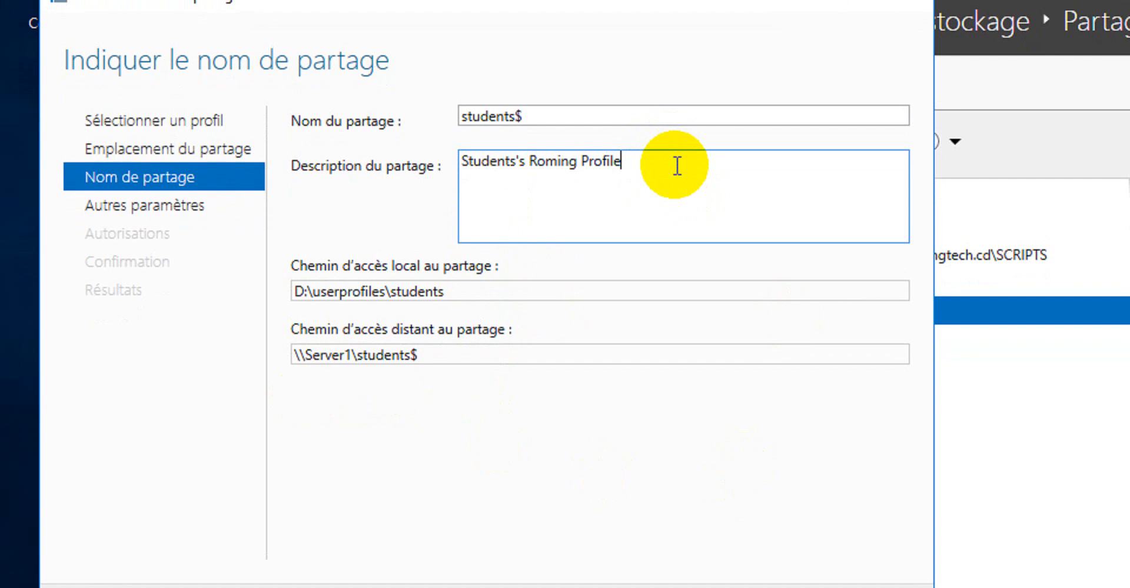
key(Return)
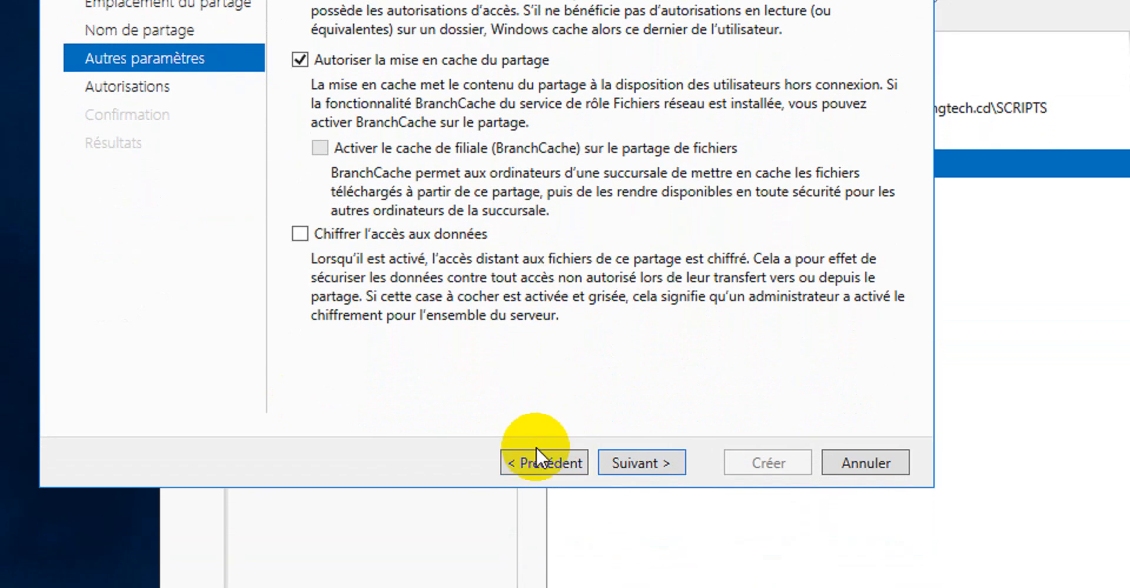
click(538, 476)
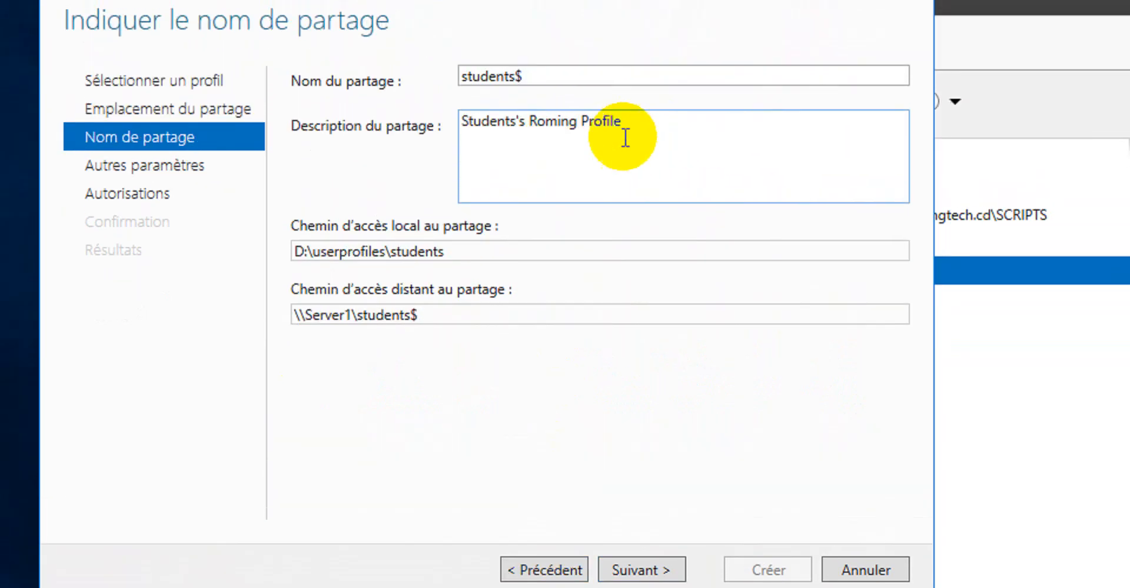
drag(487, 47, 598, 41)
click(635, 128)
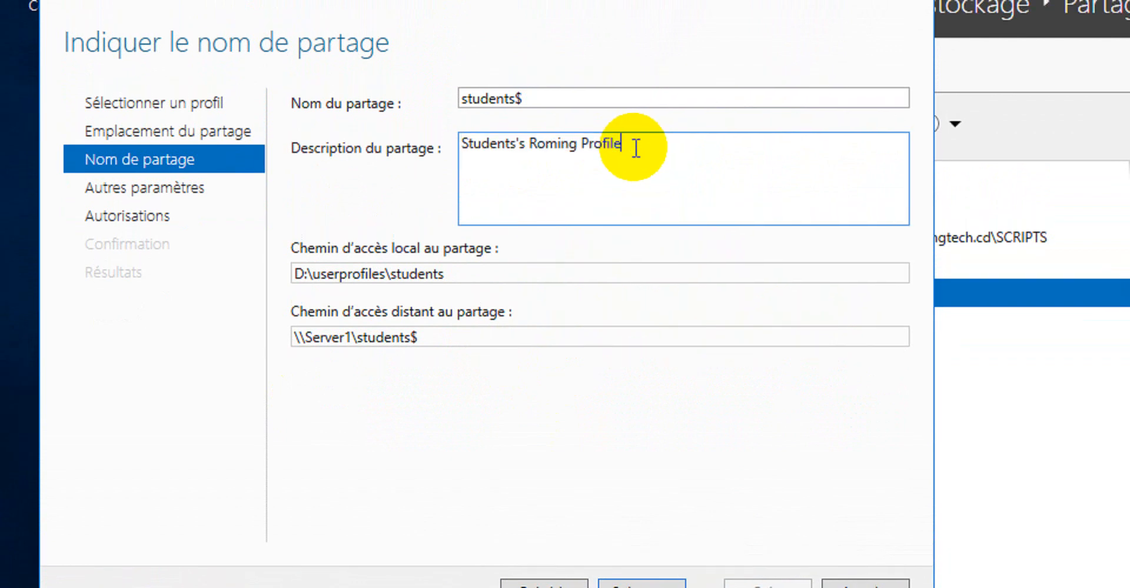
text(\\Server1\Teachers$)
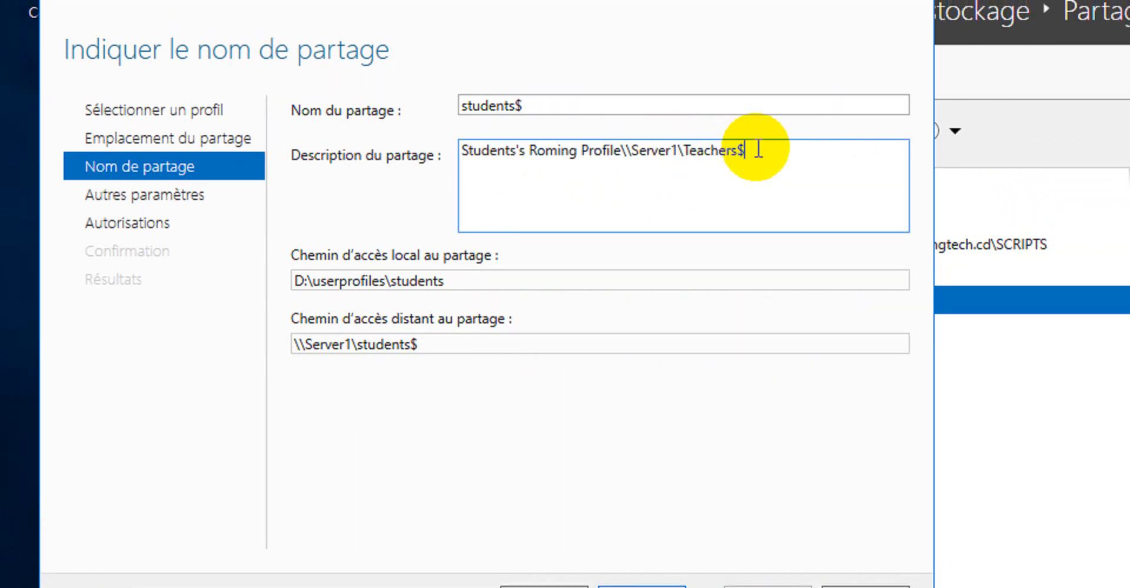
drag(746, 150, 625, 152)
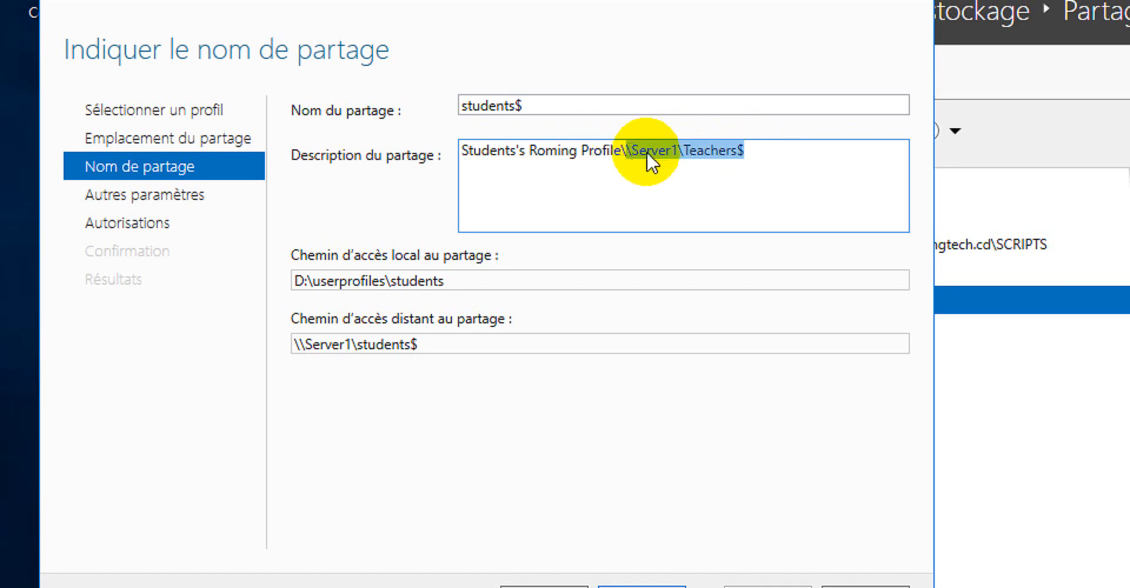
click(762, 149)
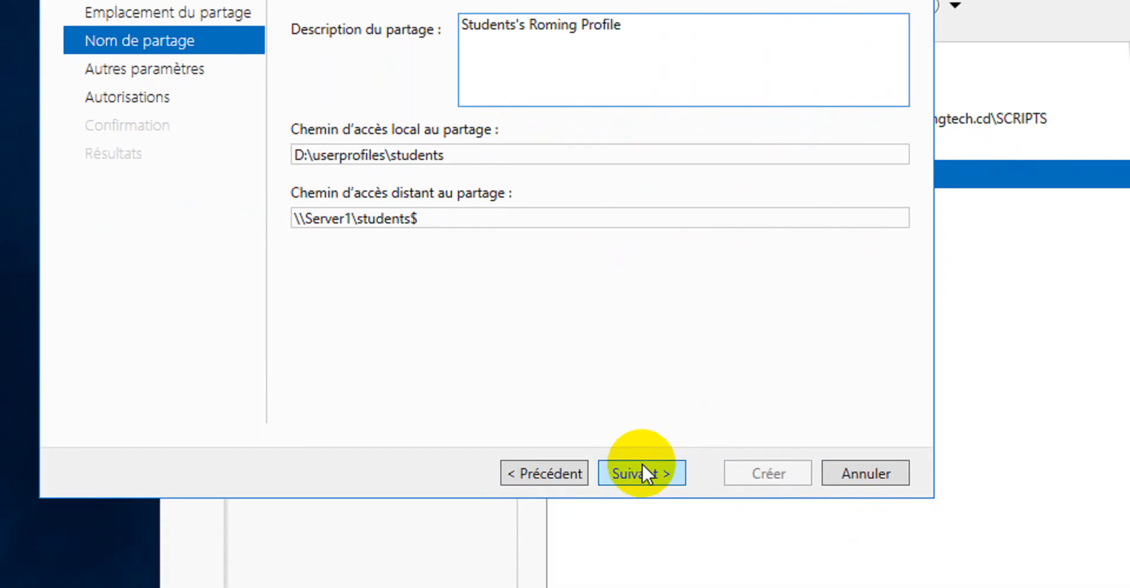
Enable access-based enumeration for the students$ share and continue to the permissions page
click(643, 449)
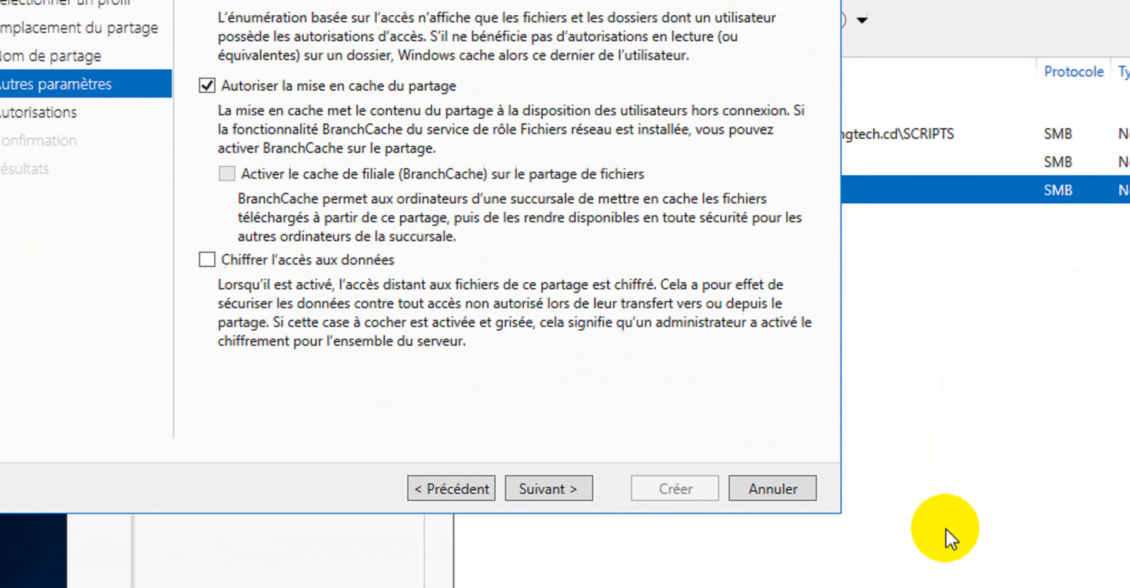
click(442, 488)
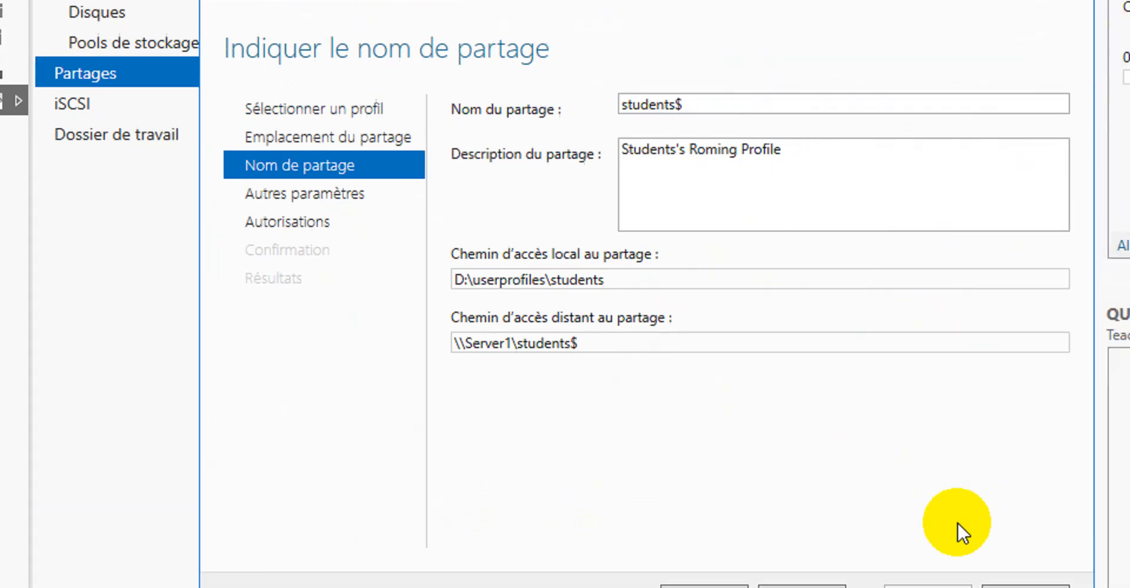
click(778, 555)
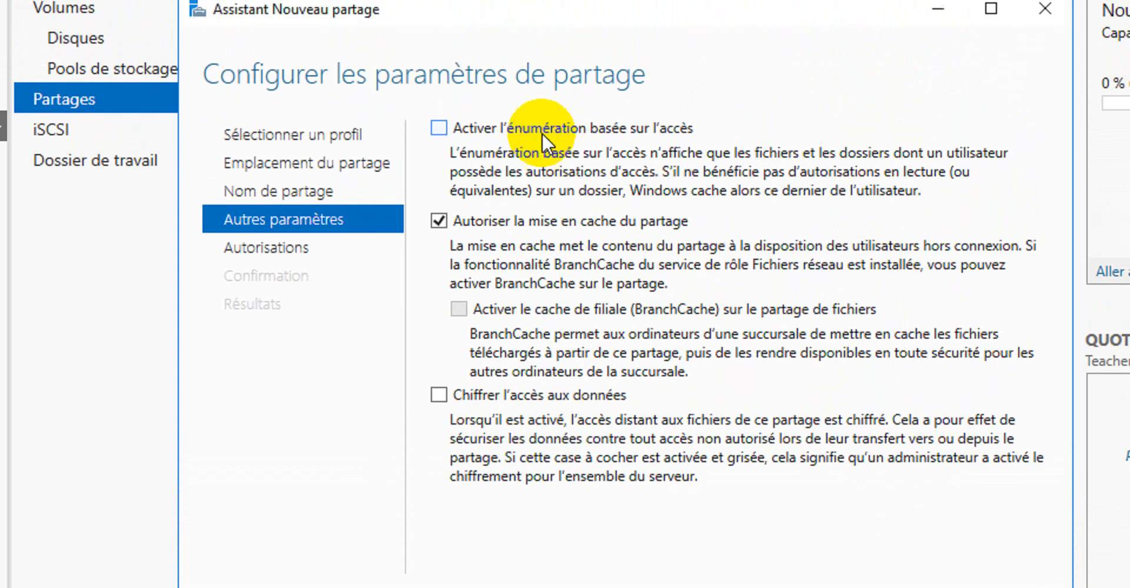
click(540, 145)
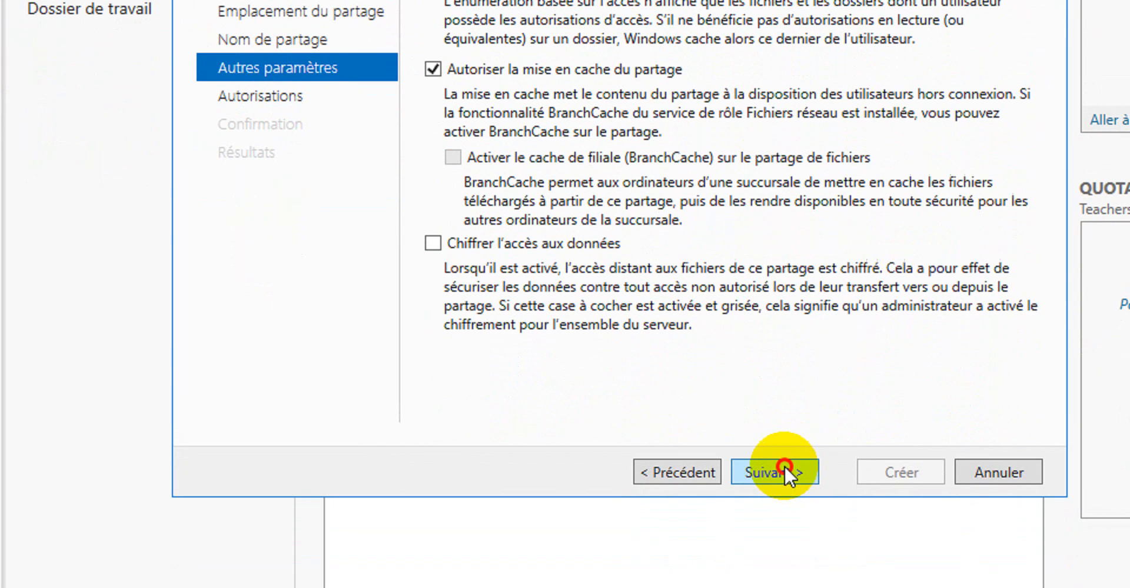
click(783, 540)
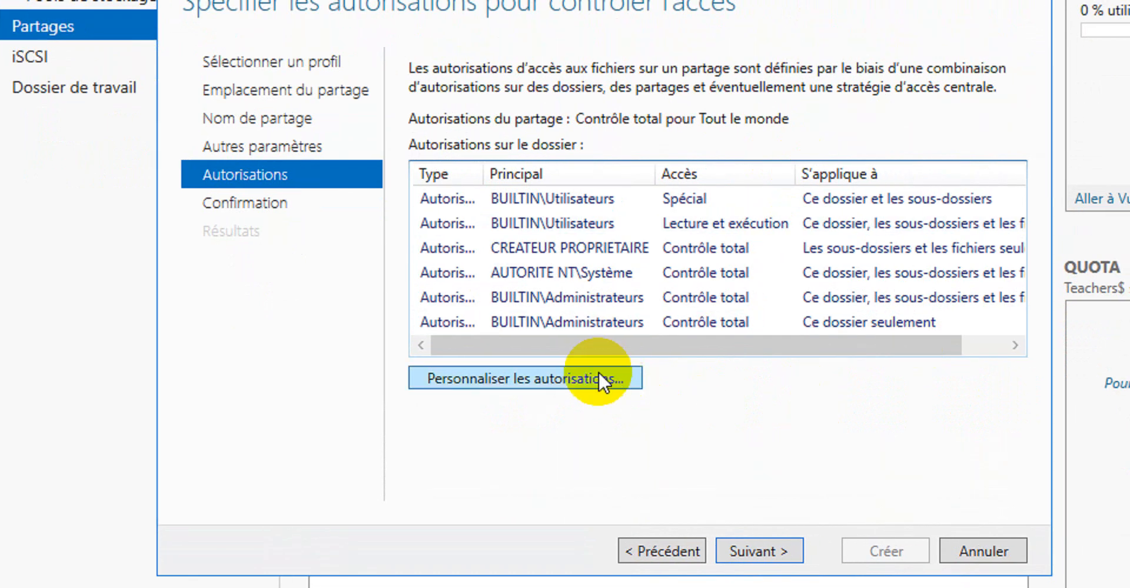
Open the folder's custom permissions and disable inheritance, converting inherited permissions into explicit ones
click(598, 372)
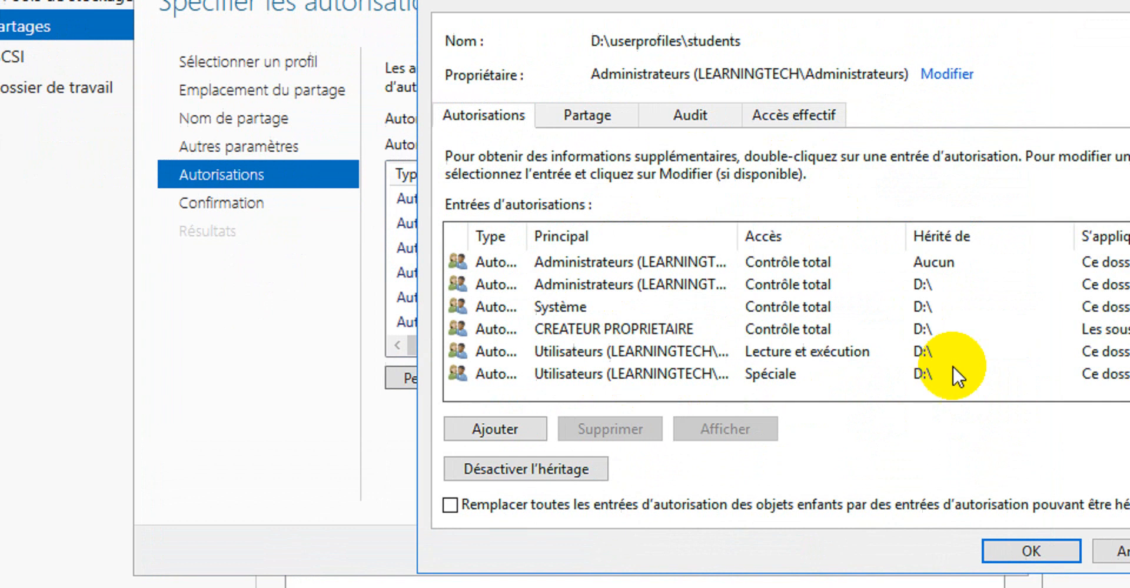
drag(749, 226, 869, 213)
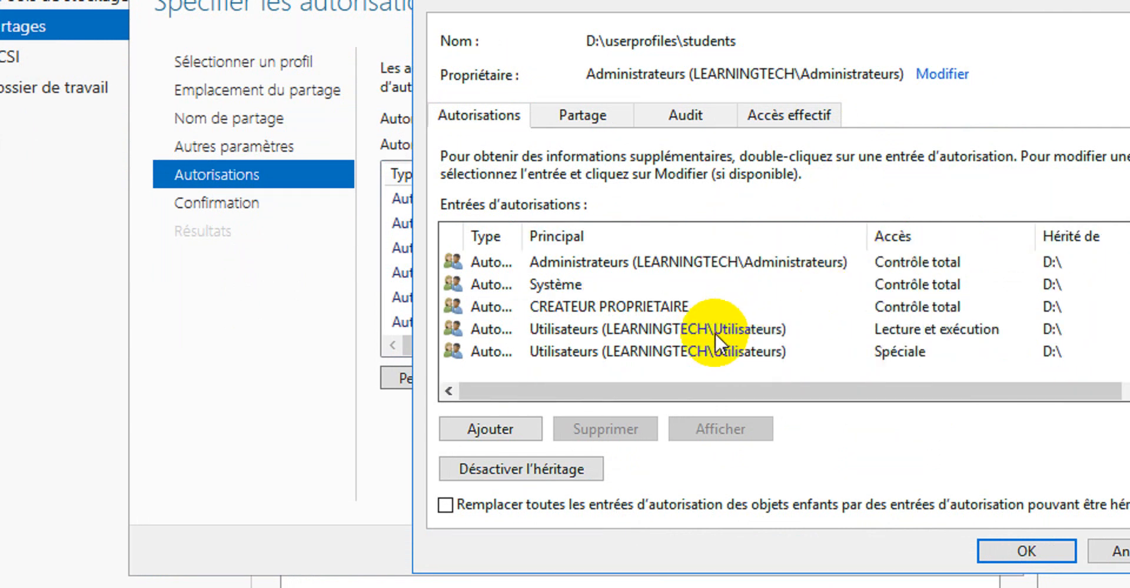
click(556, 471)
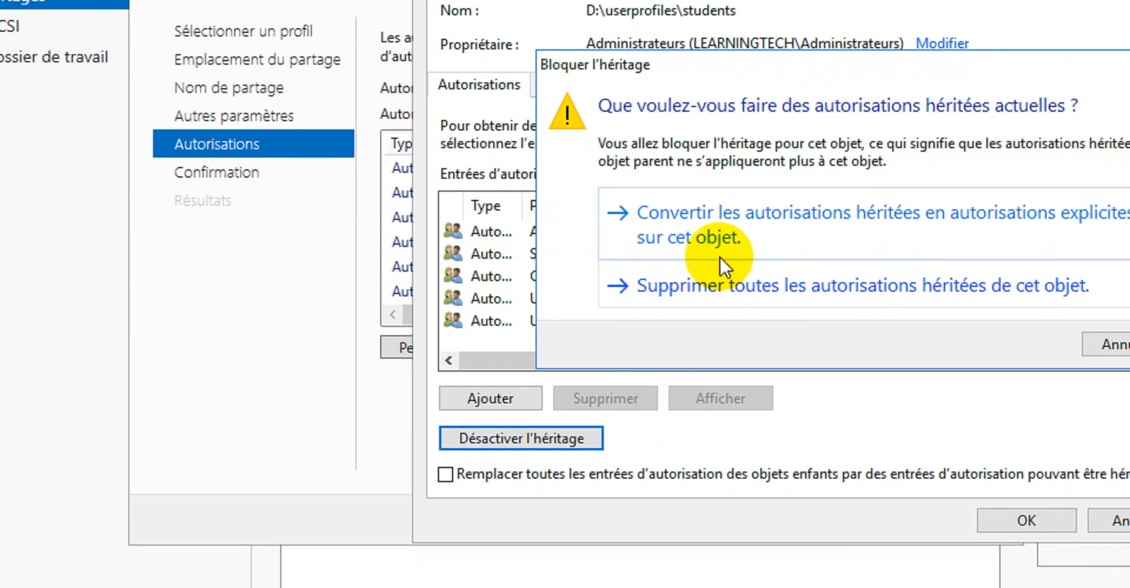
click(912, 224)
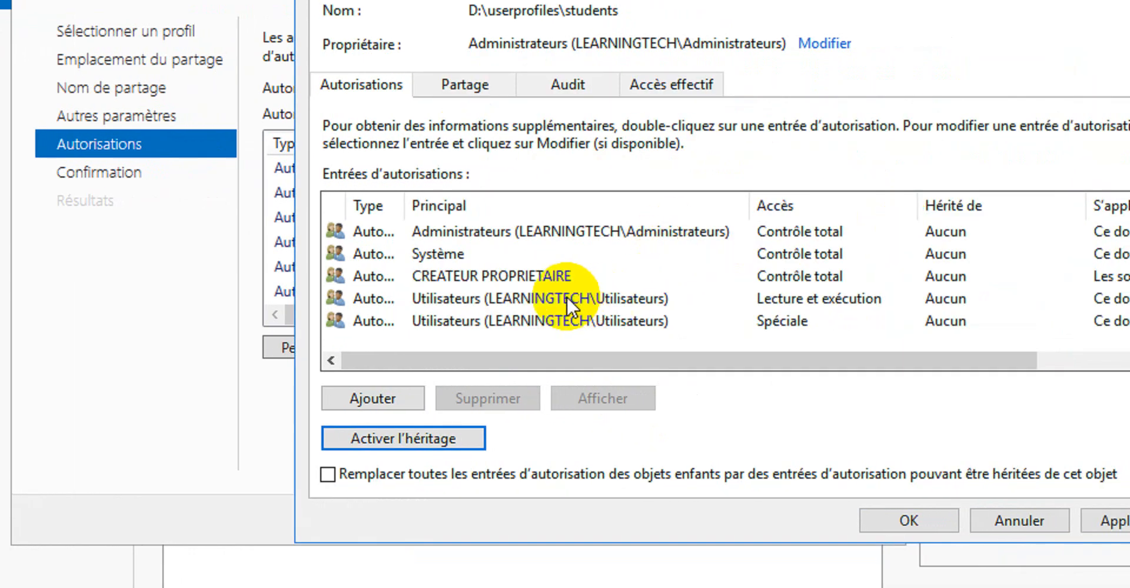
Remove both Utilisateurs (LEARNINGTECH\Utilisateurs) permission entries from the folder
click(567, 295)
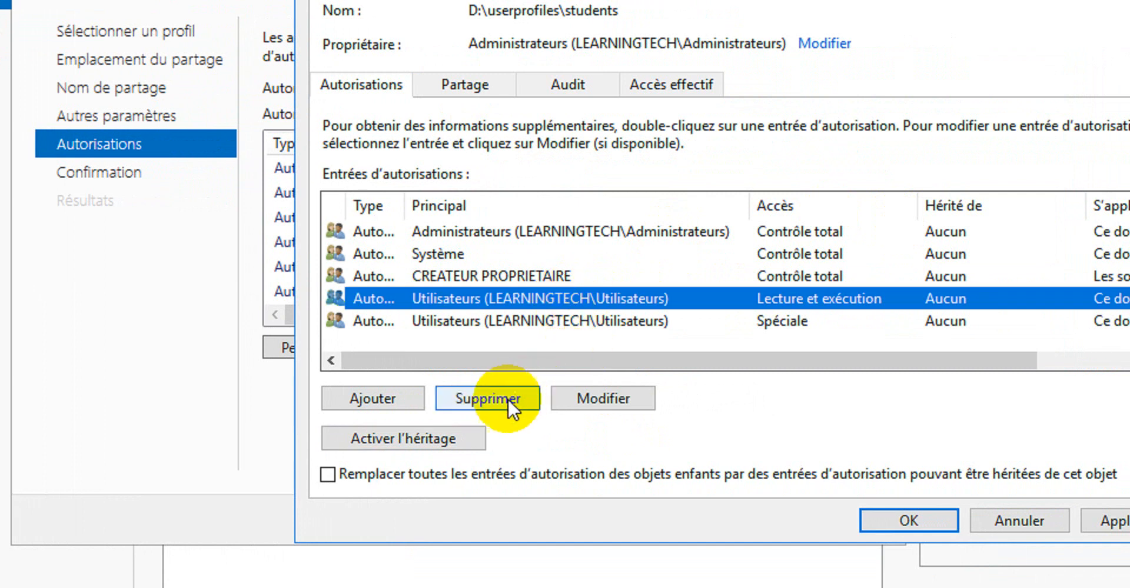
click(503, 398)
click(566, 307)
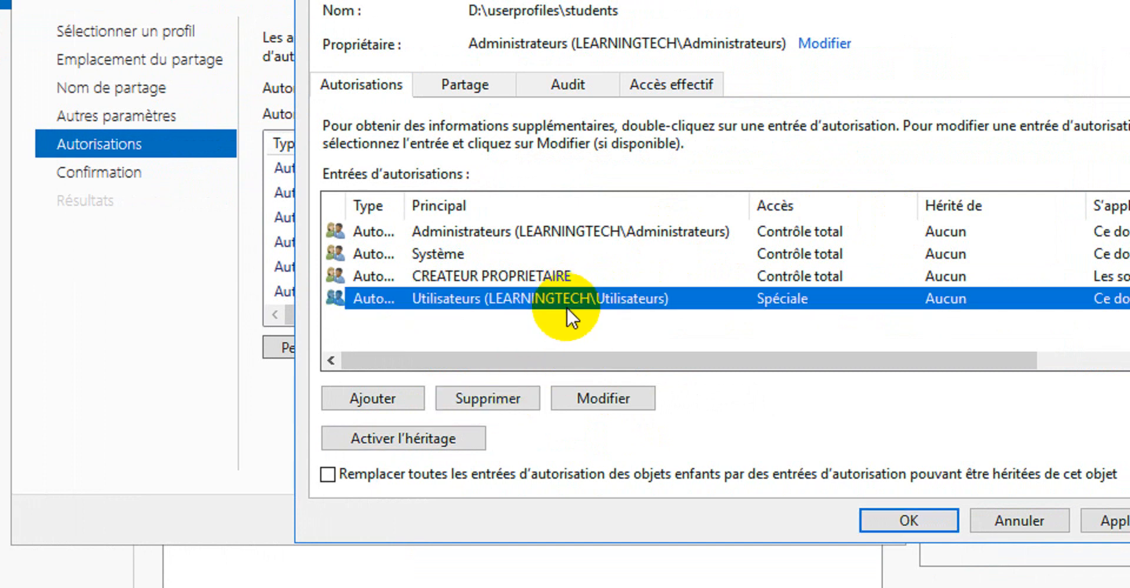
click(496, 399)
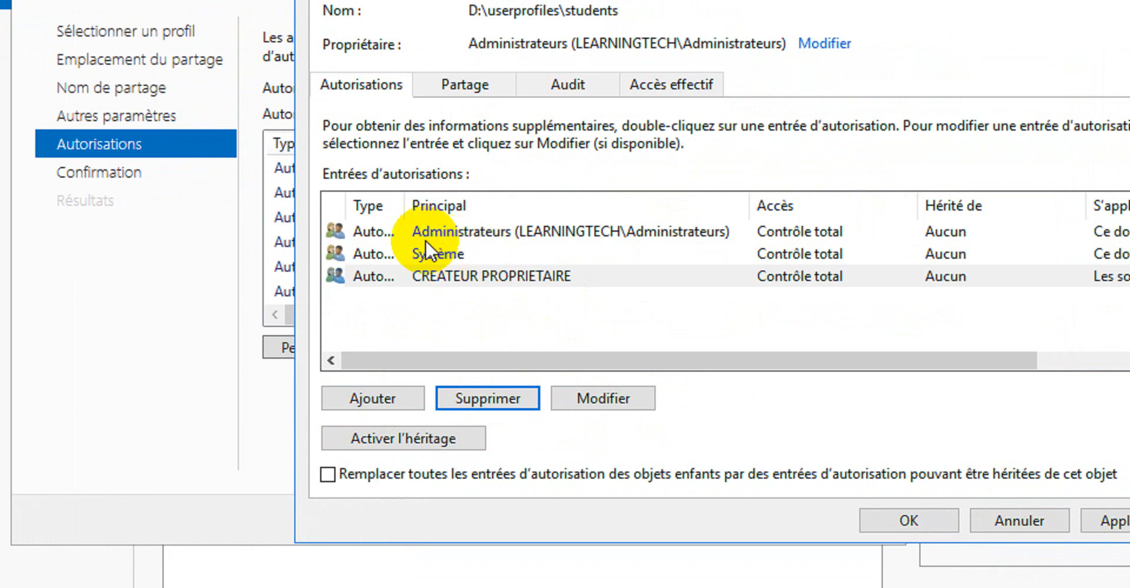
Add a new permission entry and select the students group as its principal
click(363, 394)
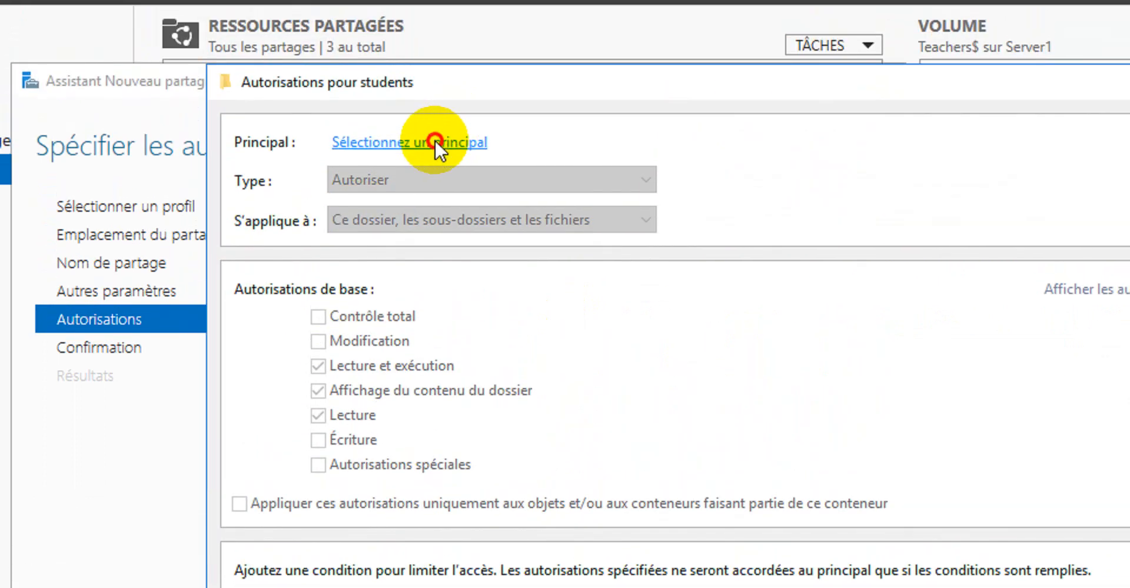
click(435, 142)
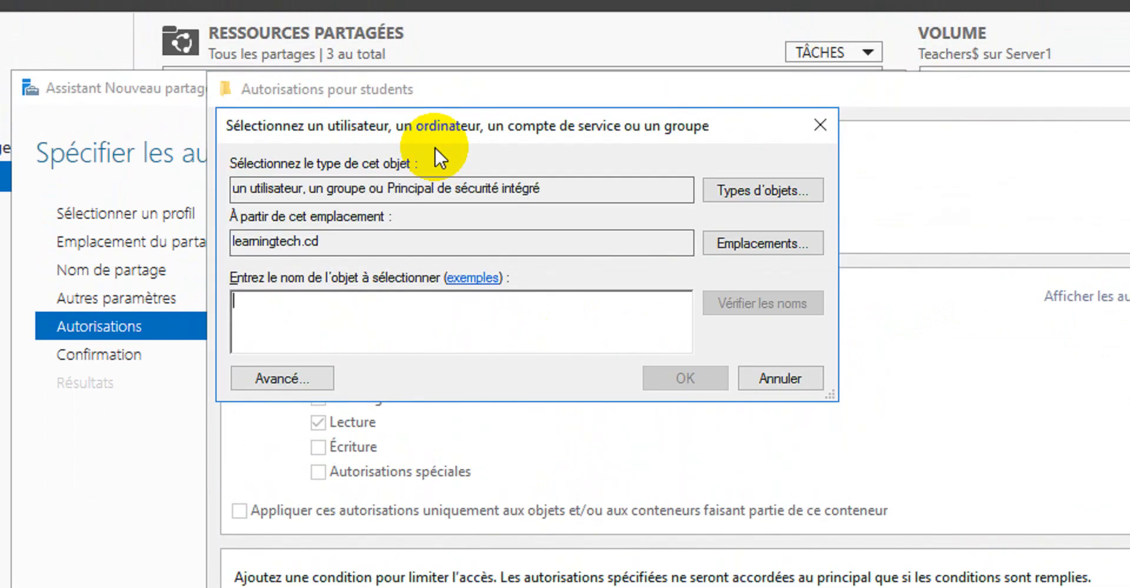
text(students)
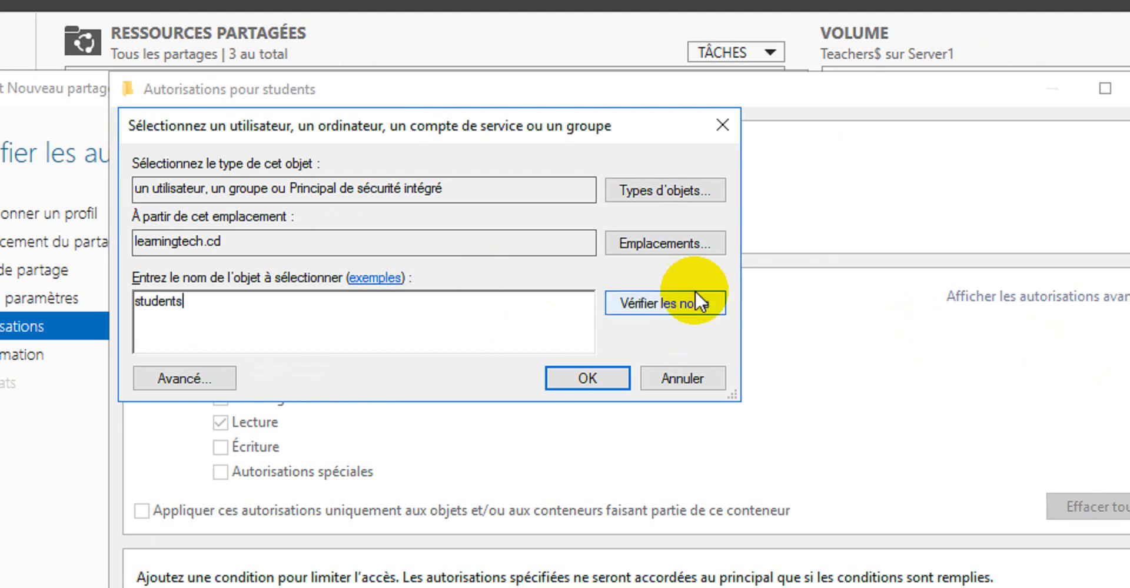
click(663, 303)
click(586, 376)
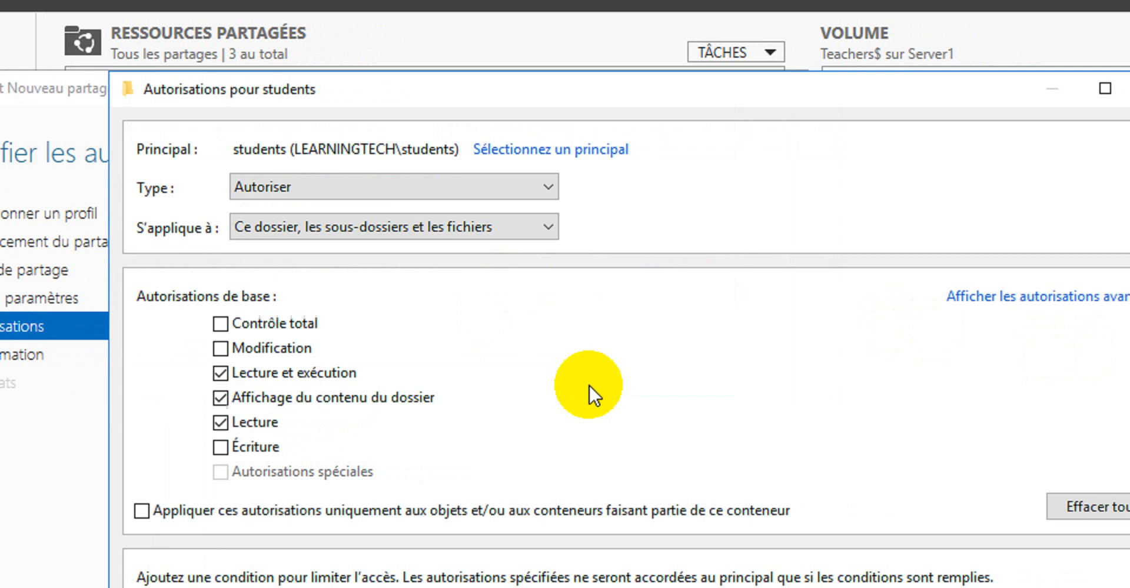
Make the students entry apply to Ce dossier seulement and clear its basic read permissions
click(405, 225)
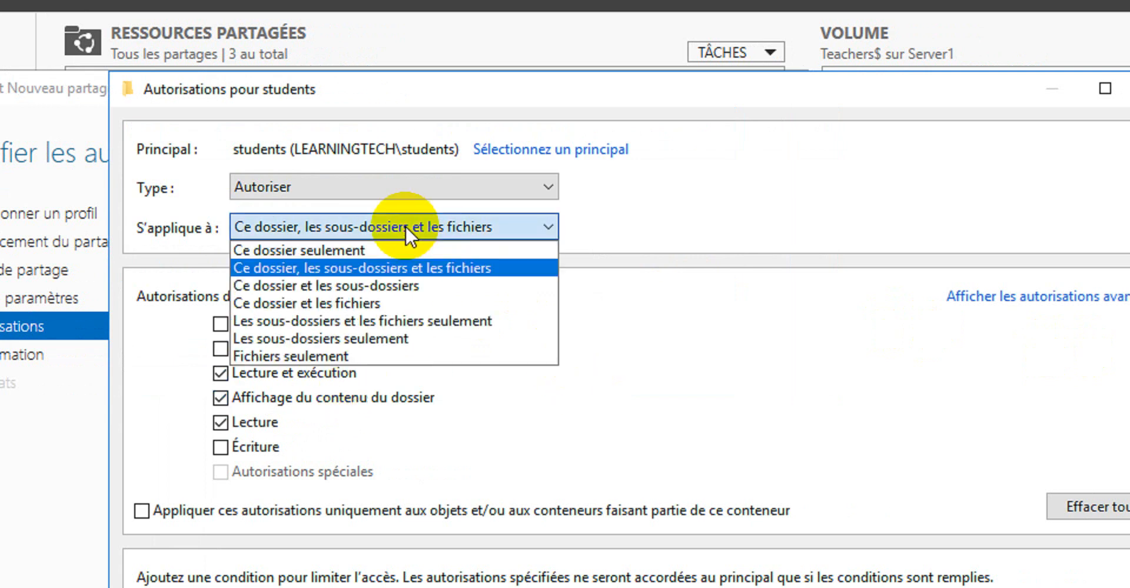
click(326, 252)
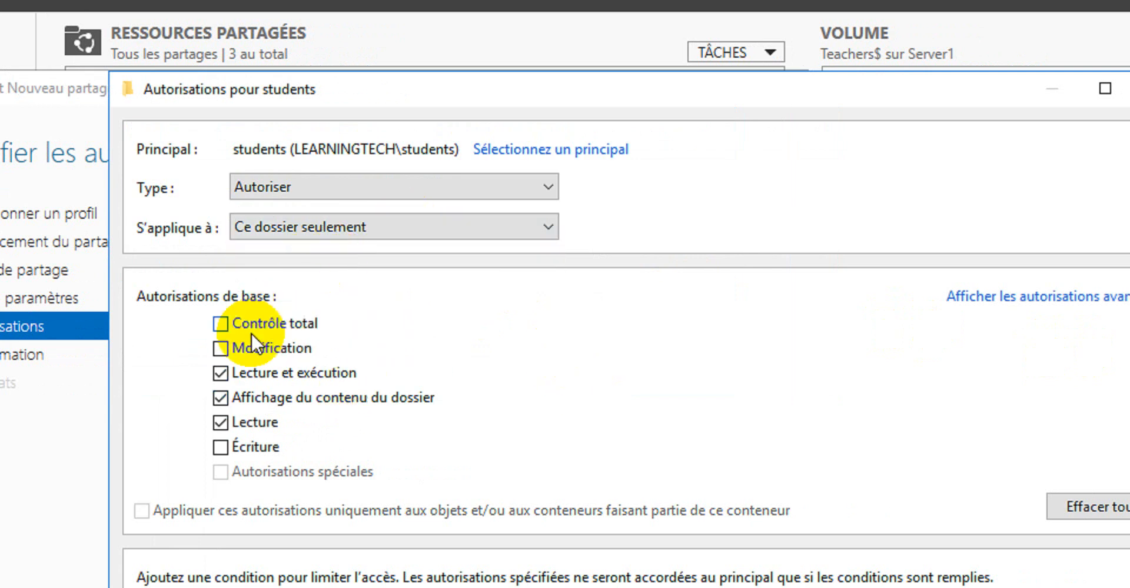
click(237, 372)
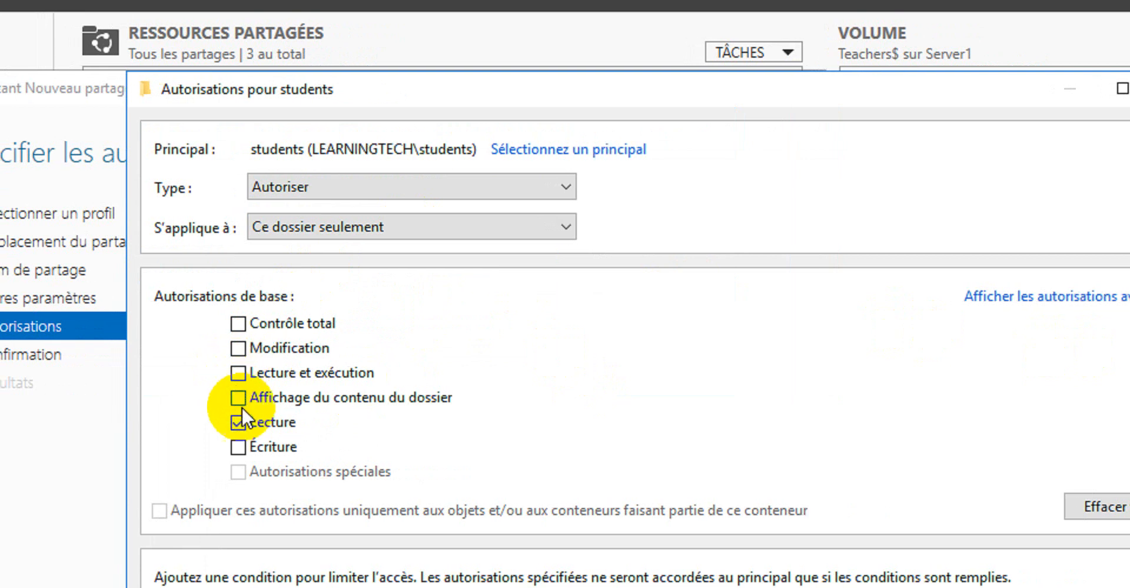
click(240, 415)
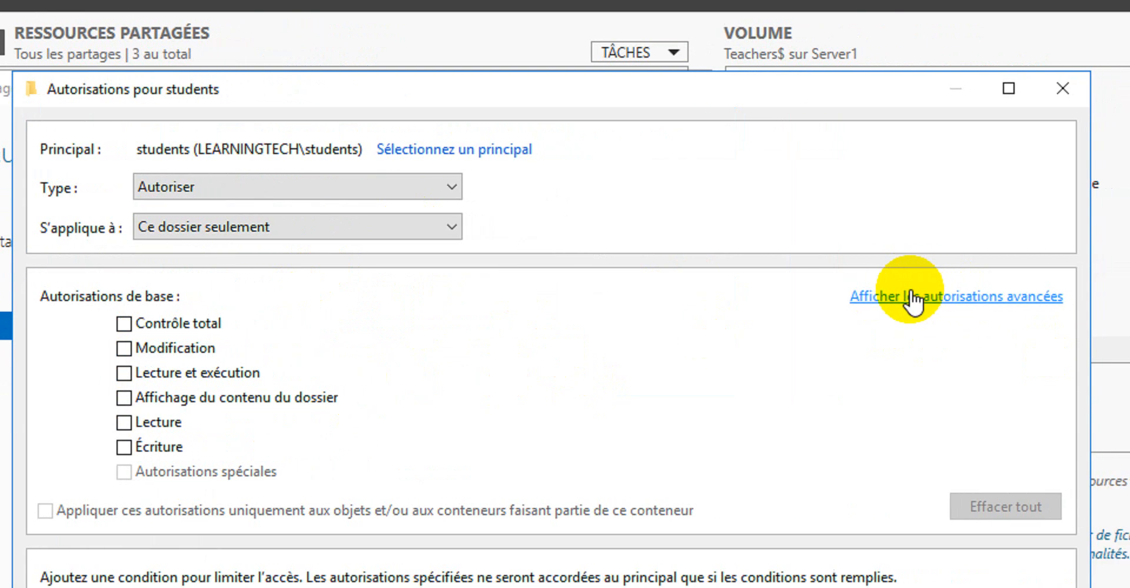
Grant students the advanced permissions Liste du dossier/lecture de données and Création de dossier/ajout de données
click(912, 300)
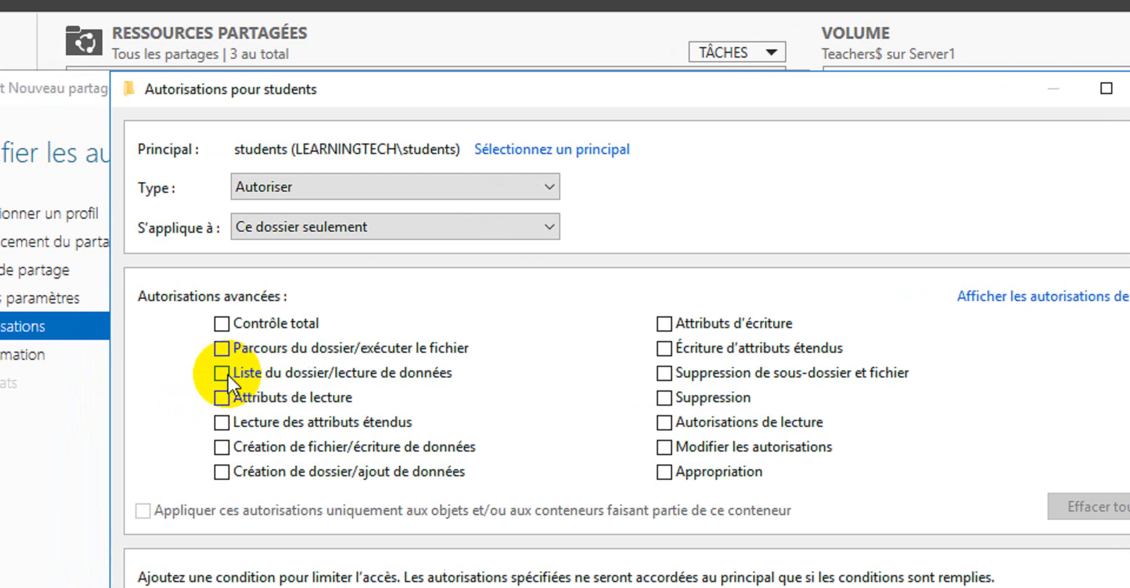
click(226, 375)
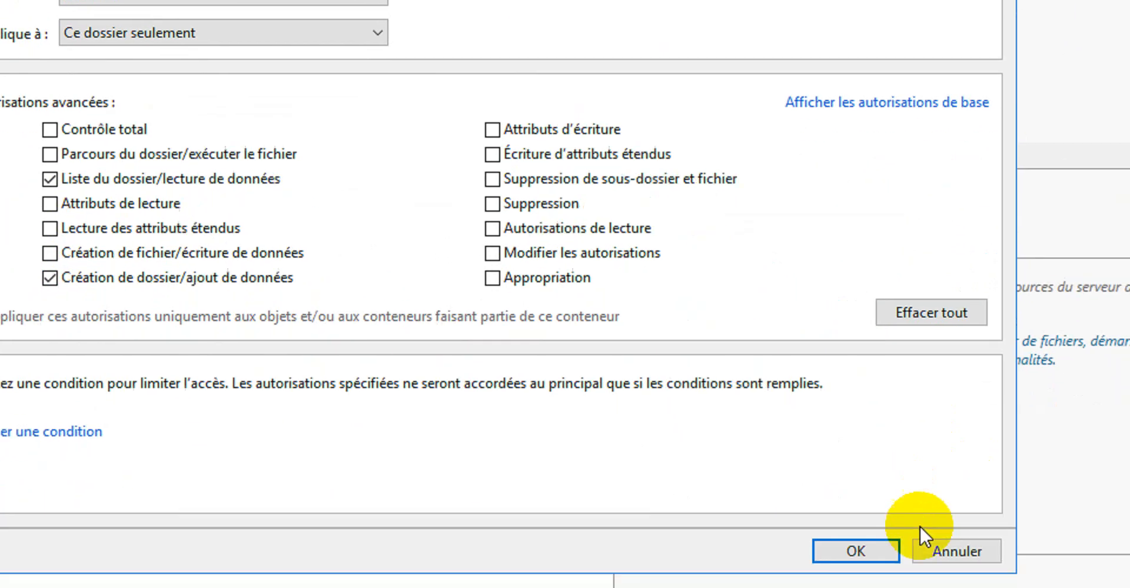
click(857, 551)
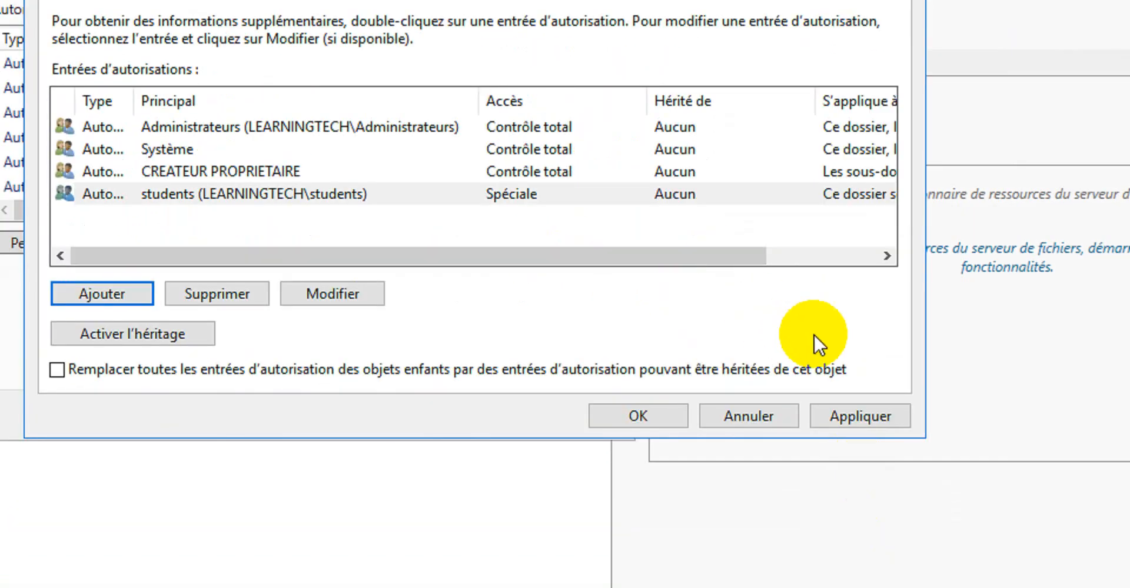
Apply the folder permissions and continue to the confirmation page
click(865, 413)
click(627, 418)
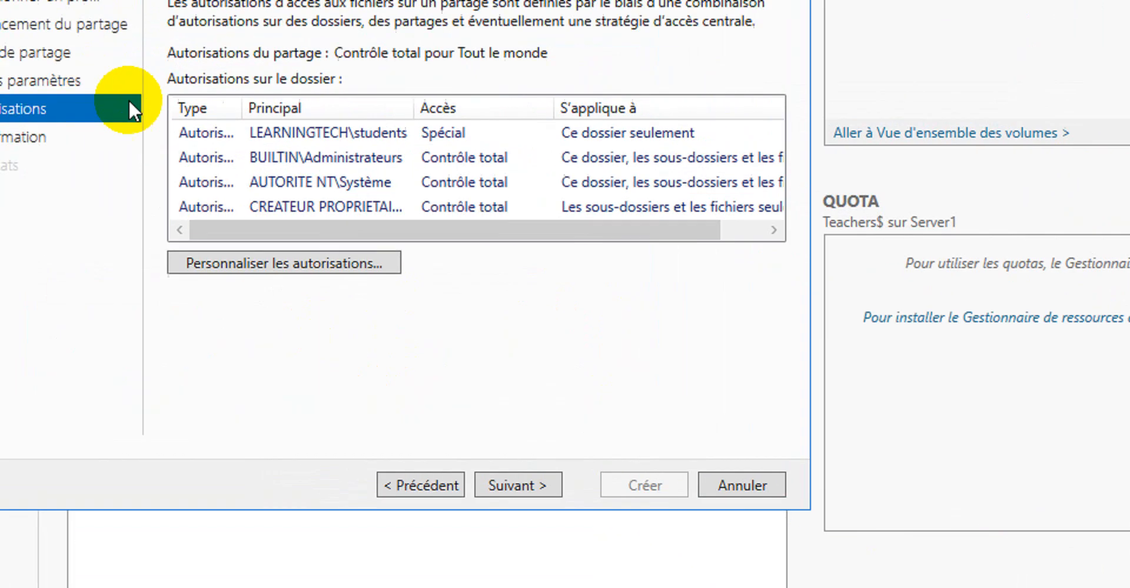
click(497, 486)
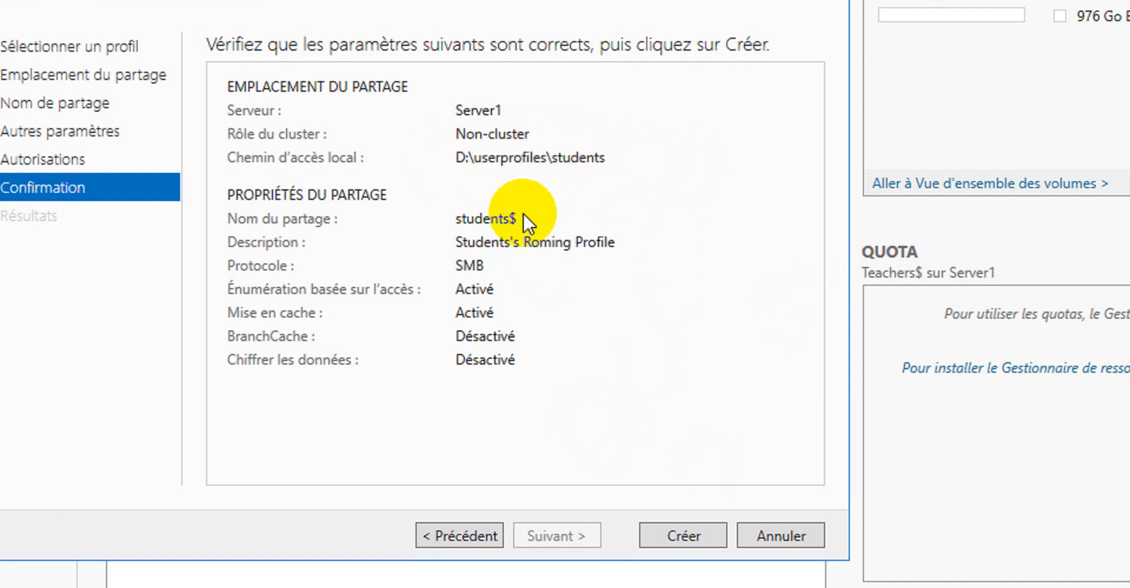
Create the students$ share and close the wizard
click(689, 536)
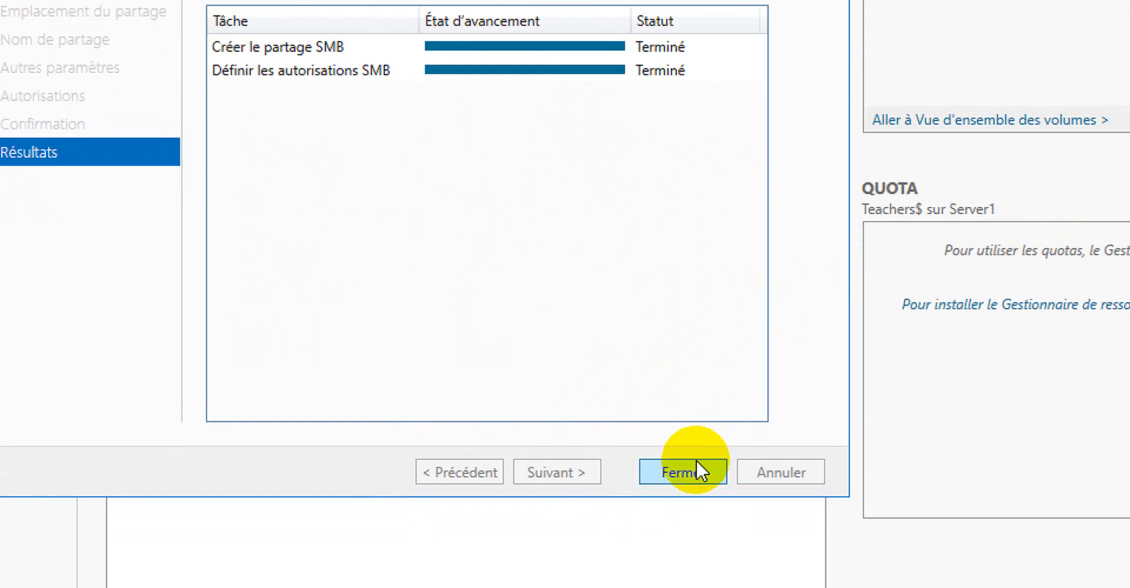
click(696, 470)
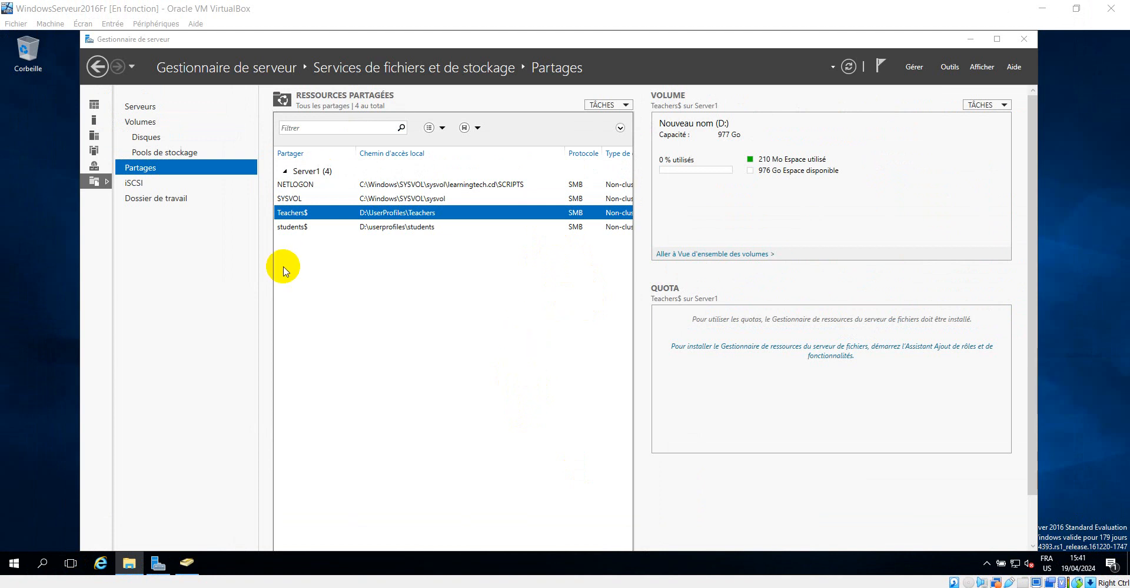
Open the students$ share from the share list, check its network path, and close the window
click(294, 228)
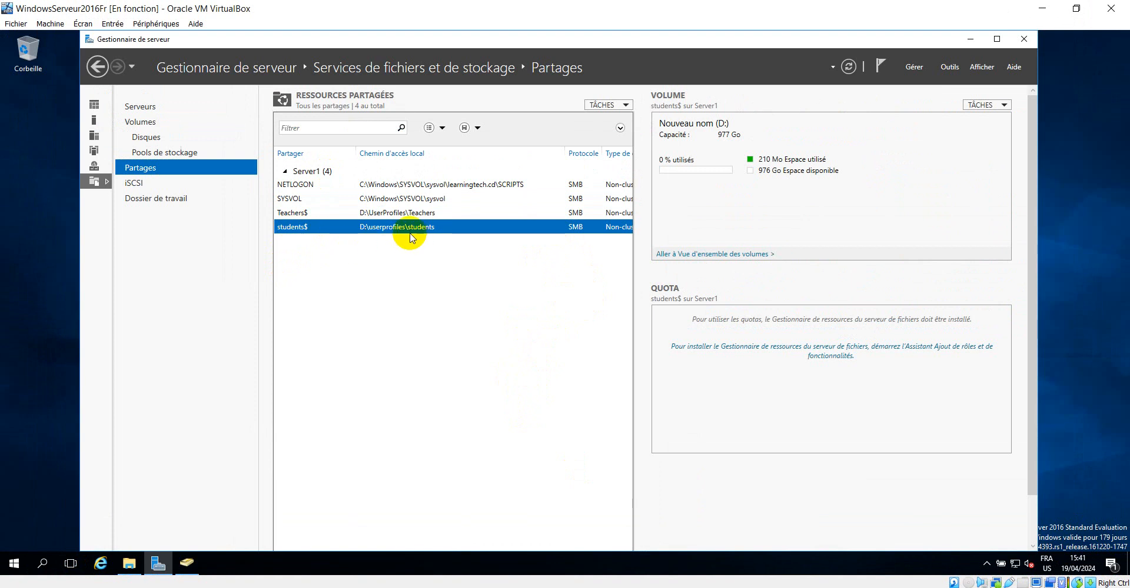
click(283, 215)
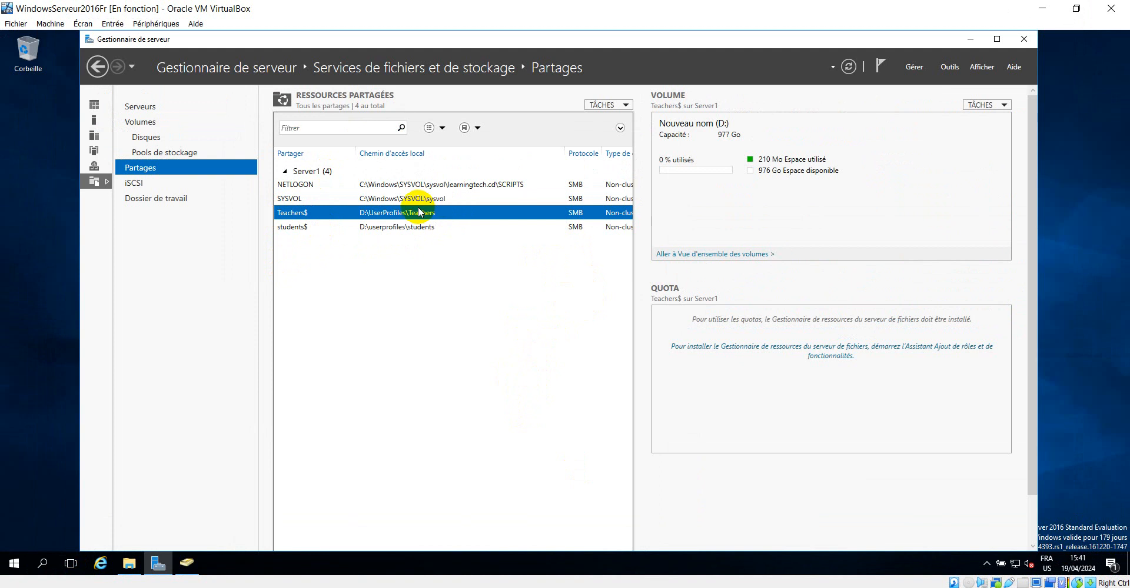
click(285, 227)
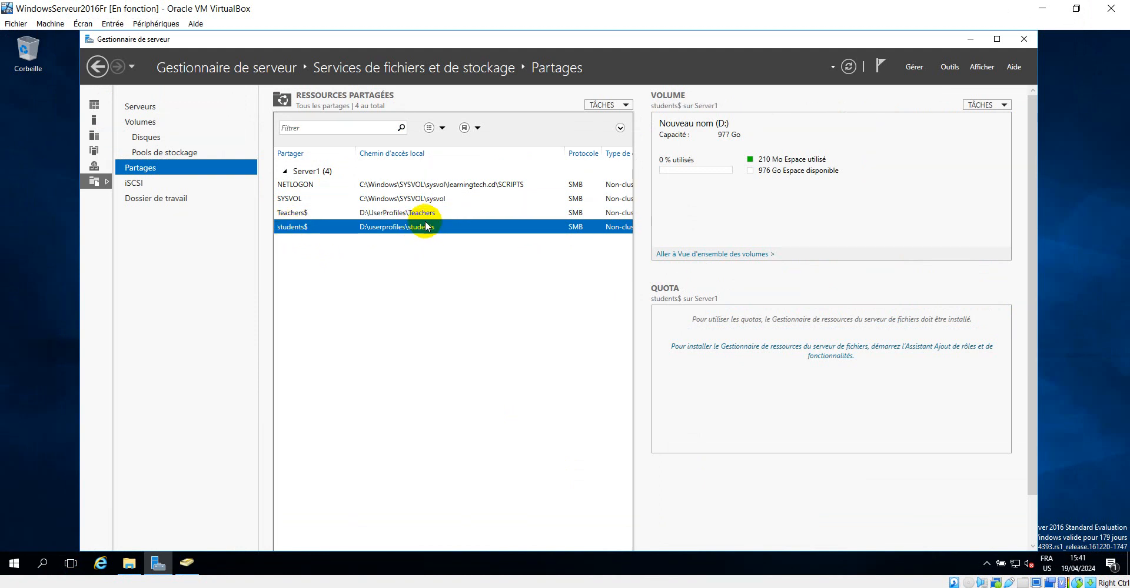
right_click(357, 230)
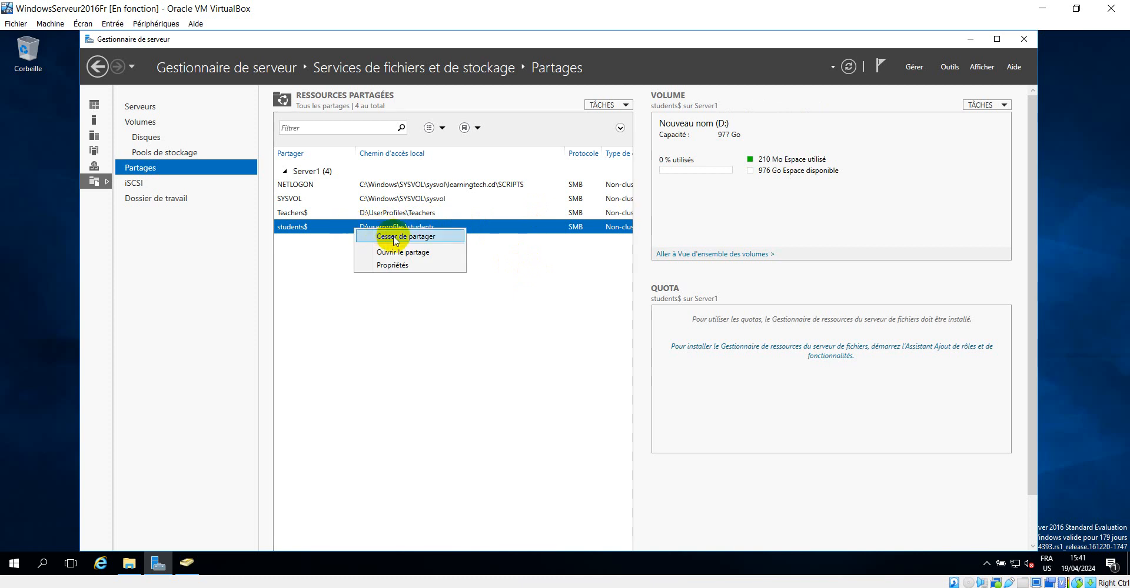
click(407, 253)
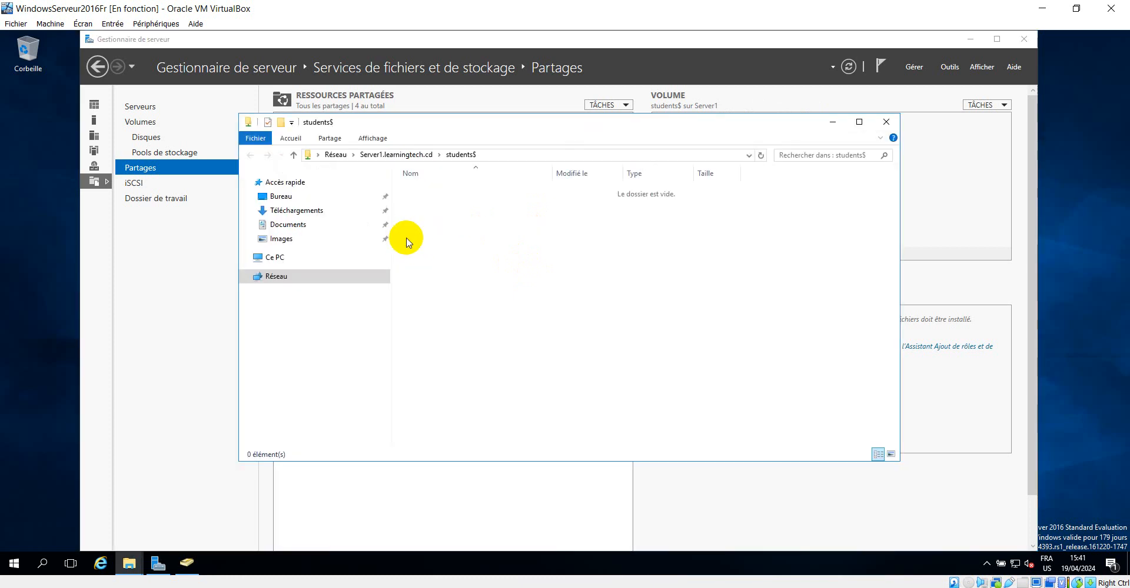
click(486, 154)
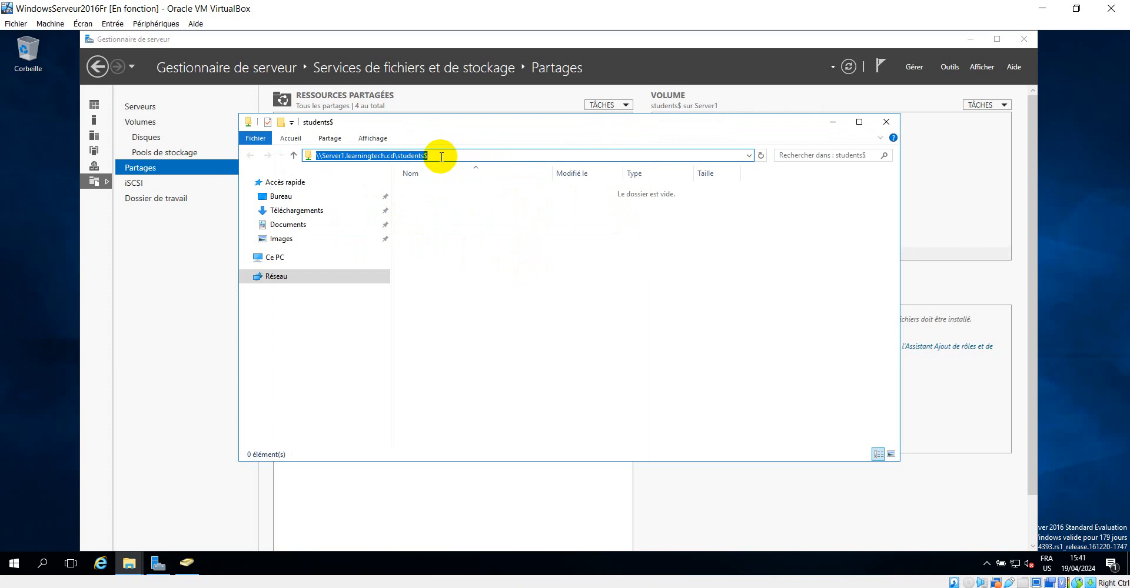
click(886, 125)
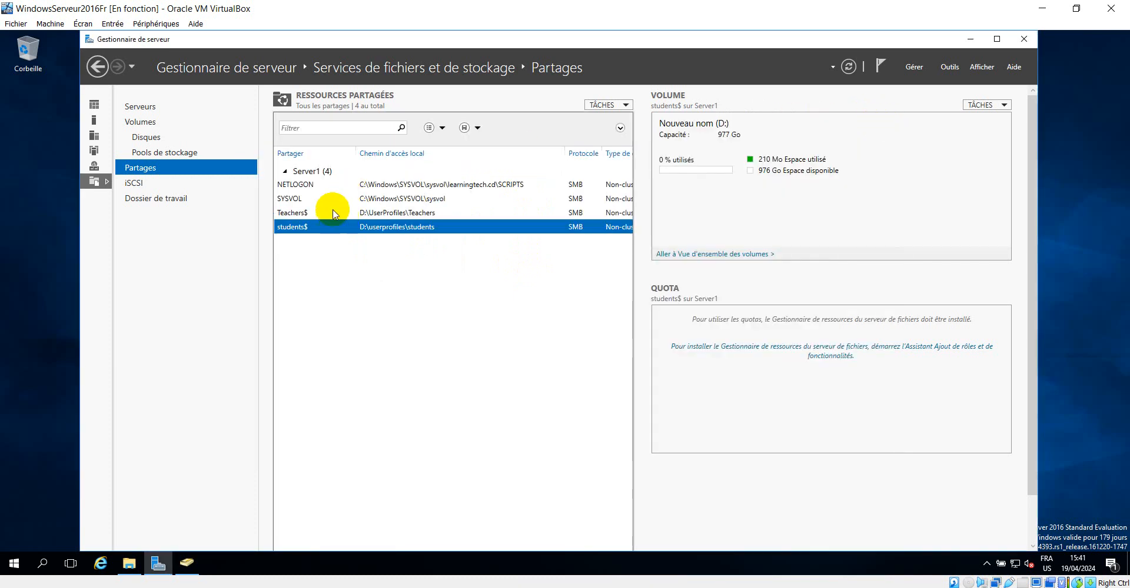
Open the Teachers$ share, check its network path, and close the window
right_click(317, 216)
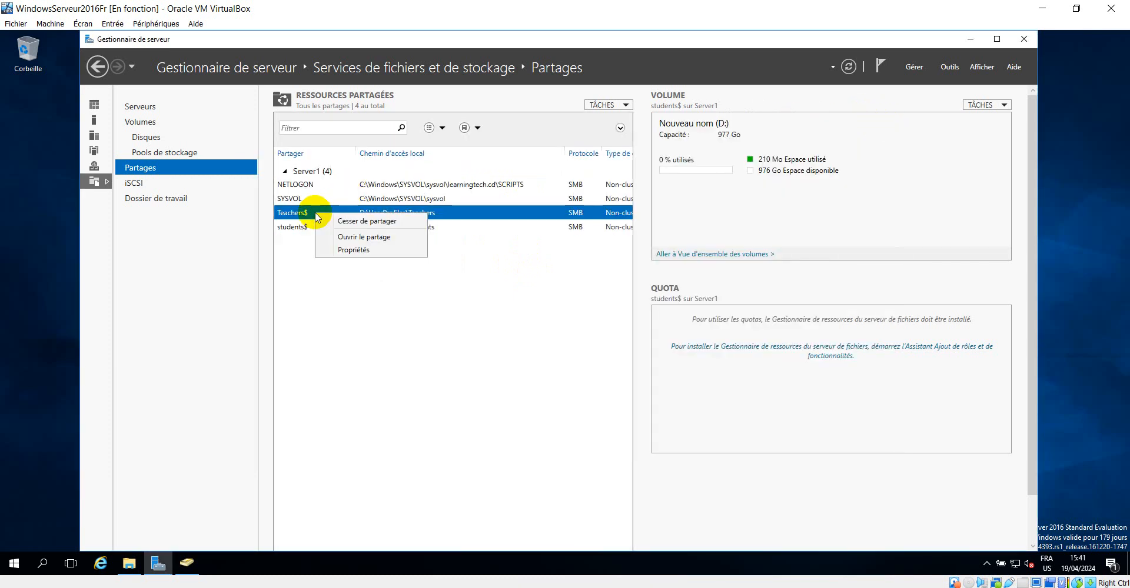
click(376, 238)
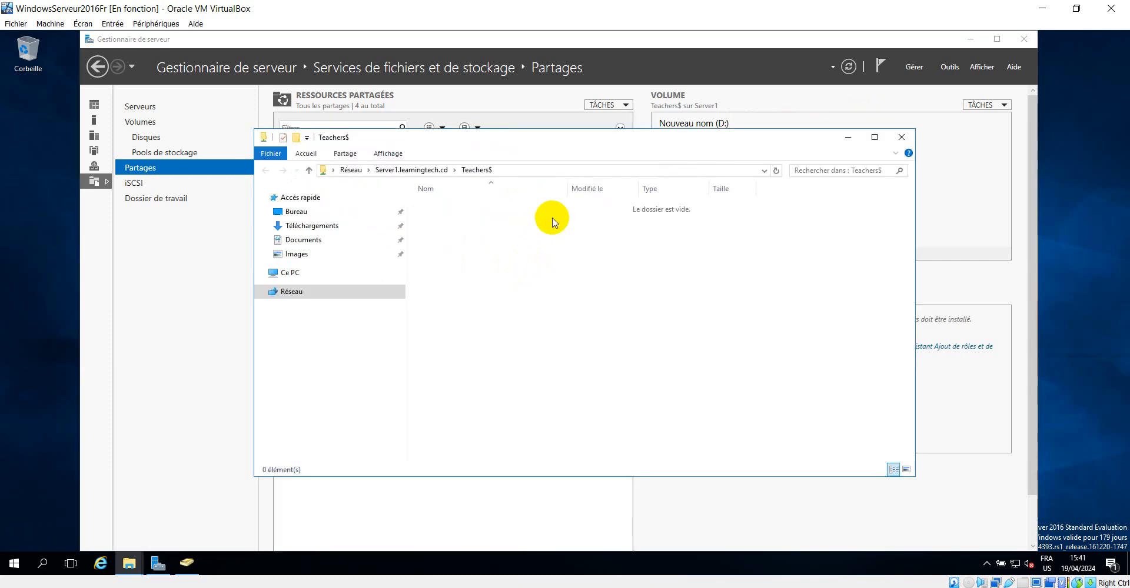
click(510, 170)
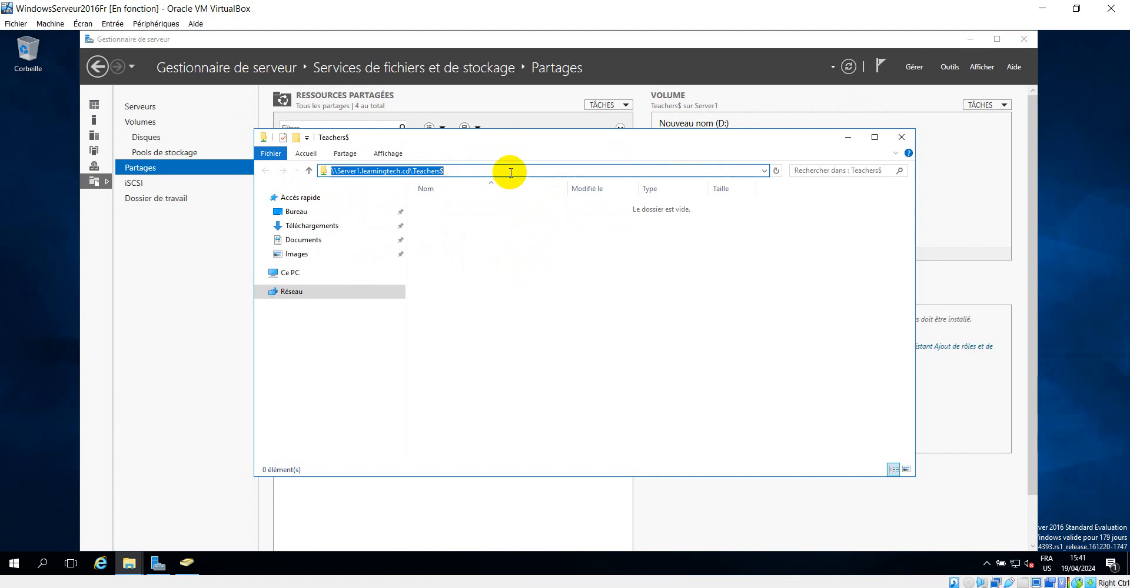
click(902, 137)
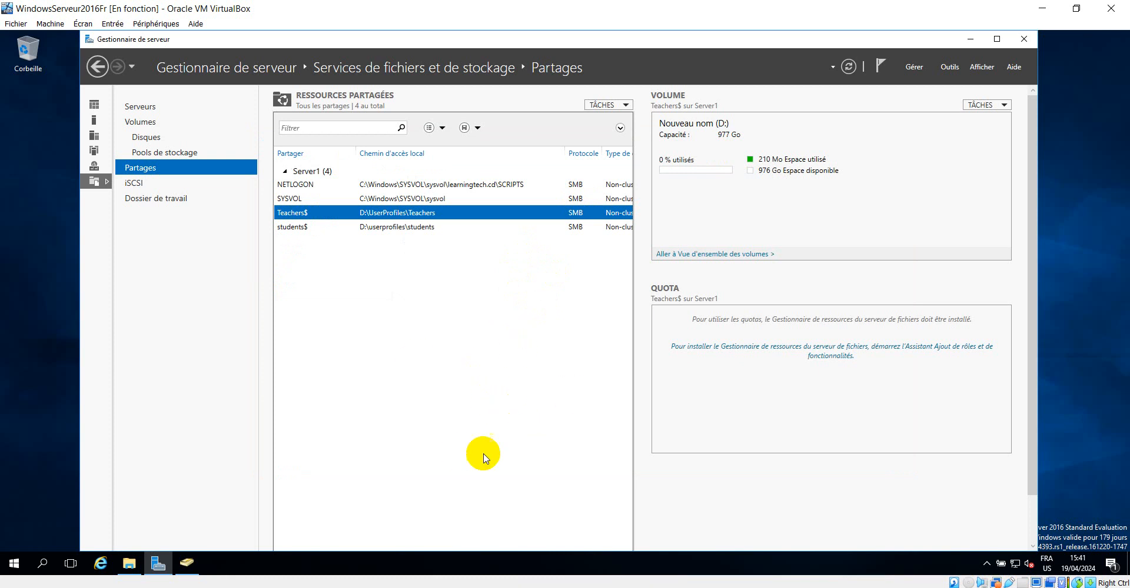
Switch to VirtualBox Manager, start the Windows7x64 virtual machine, and dismiss the error dialog in its window
click(569, 587)
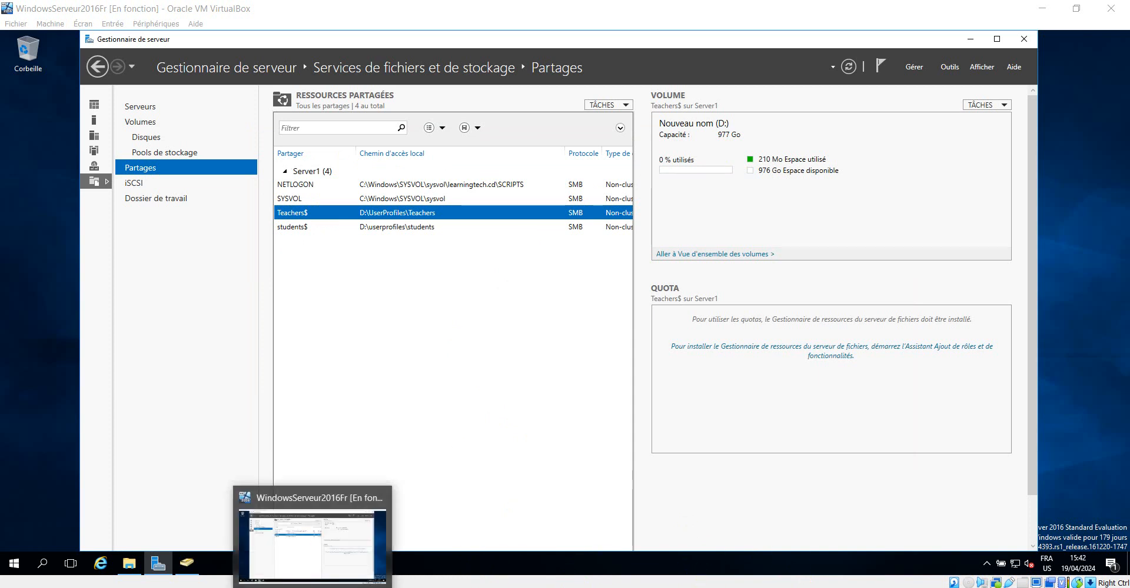
click(588, 585)
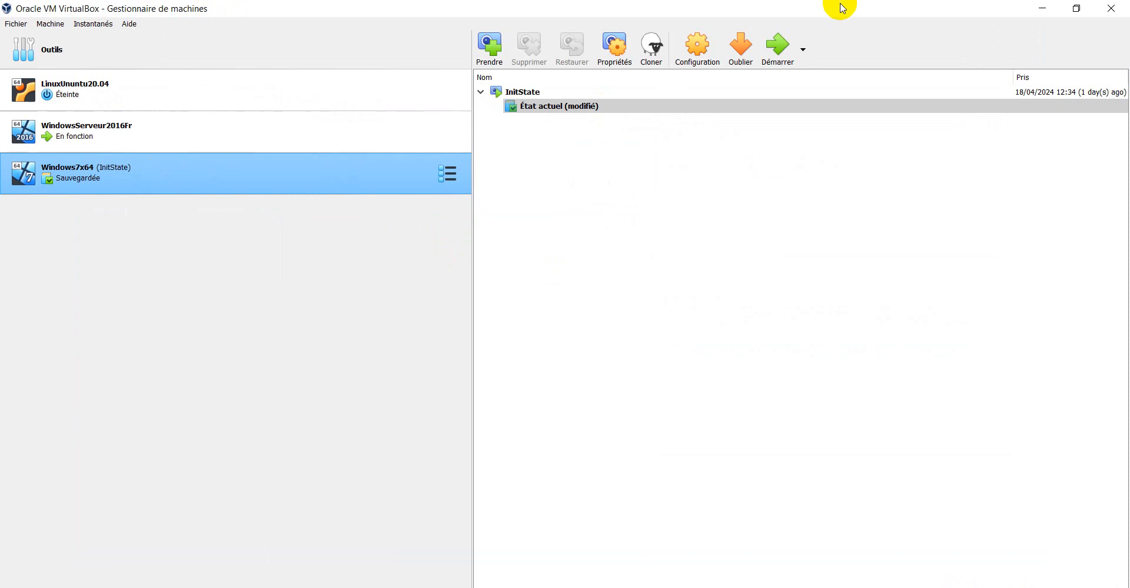
click(779, 44)
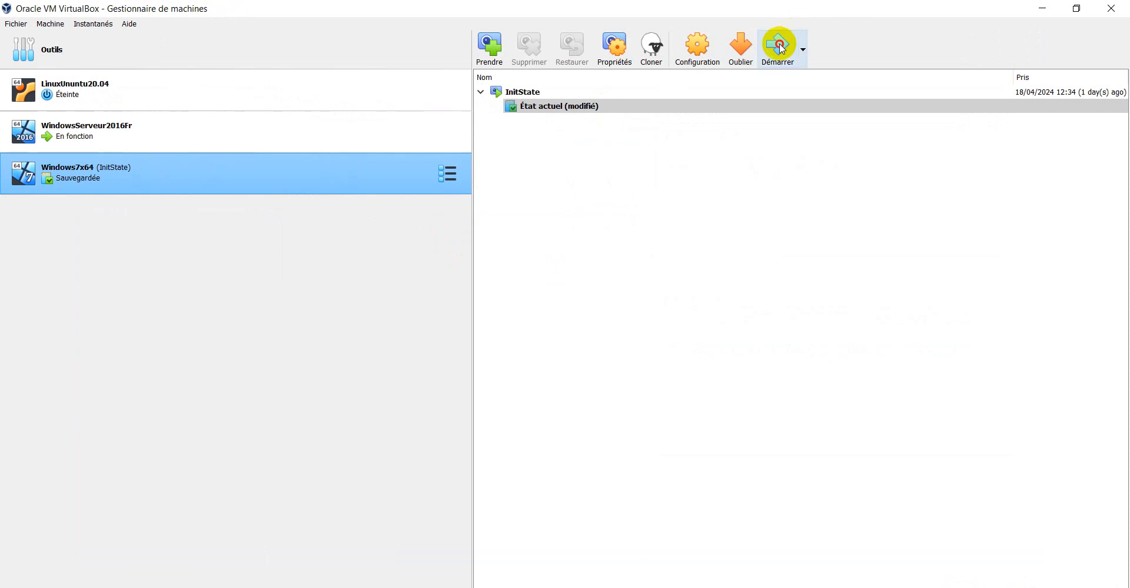
click(1043, 10)
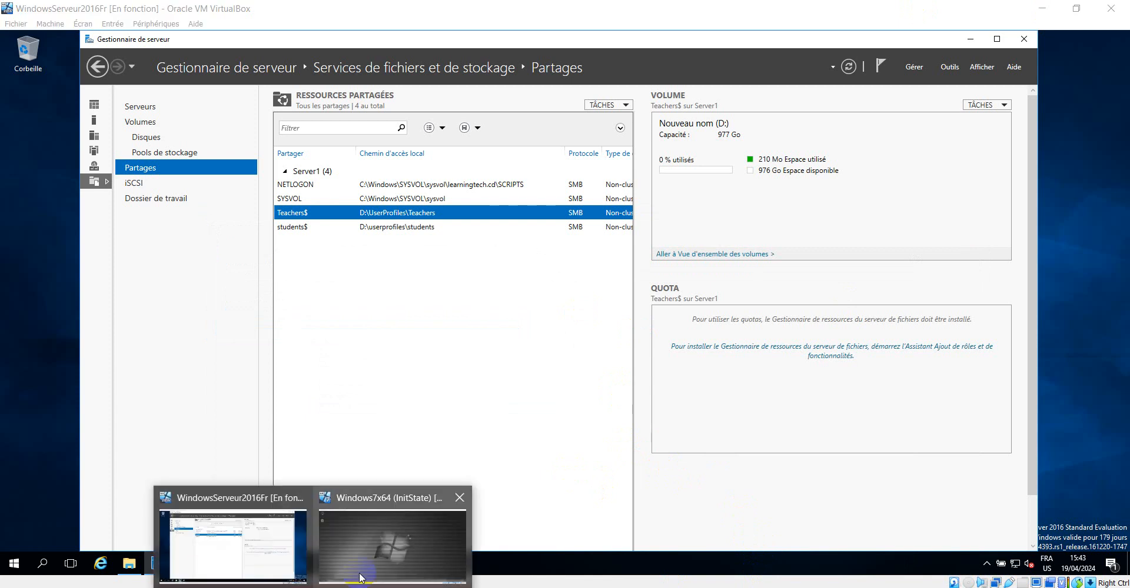
click(373, 546)
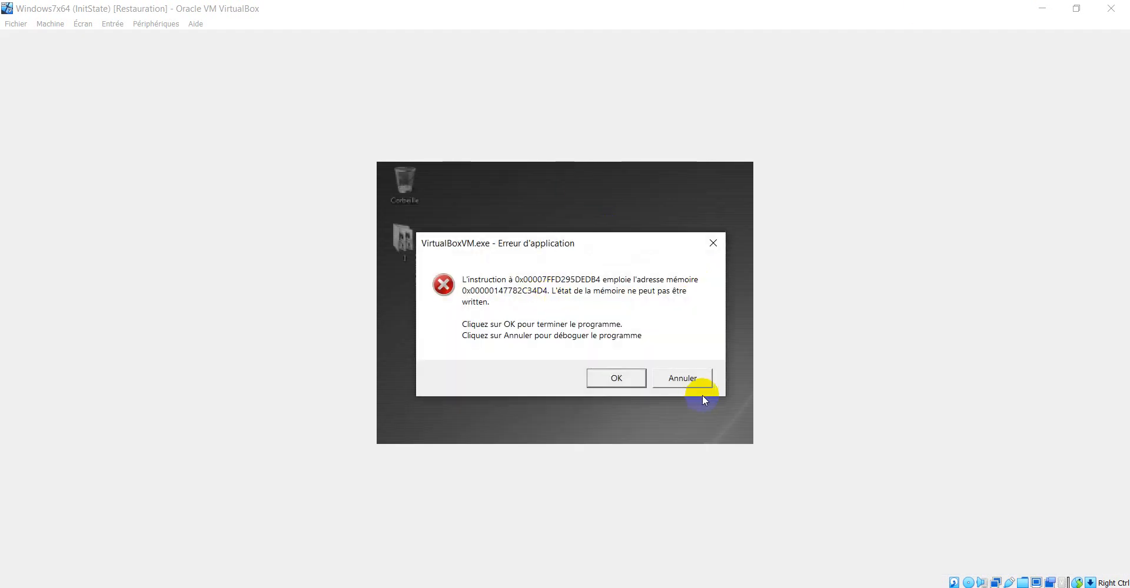
click(616, 380)
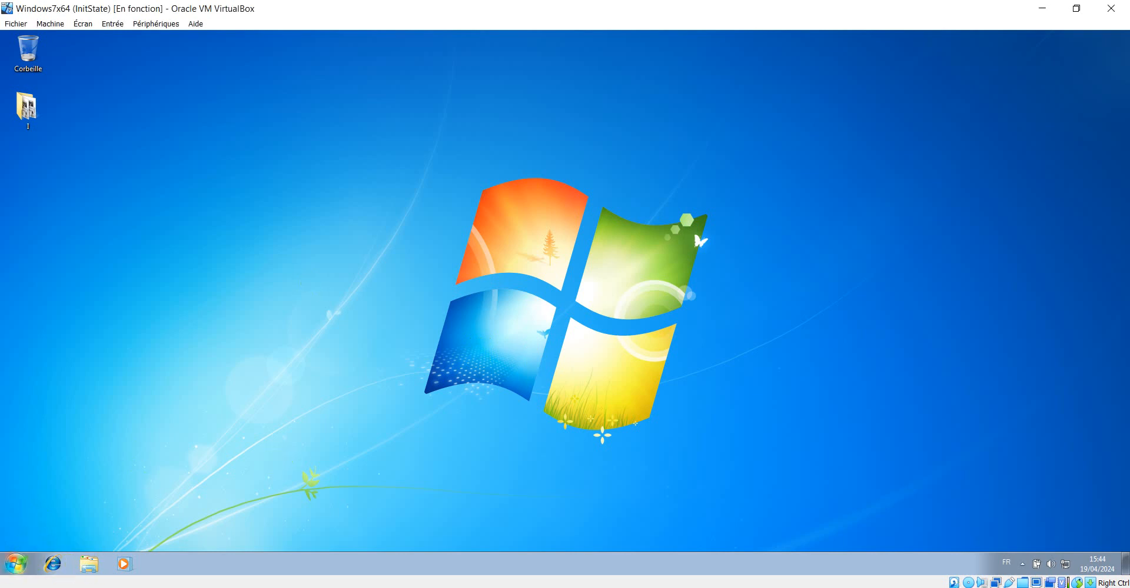
Open a command prompt on the client and ping the server at 192.168.2.5
key(super+r)
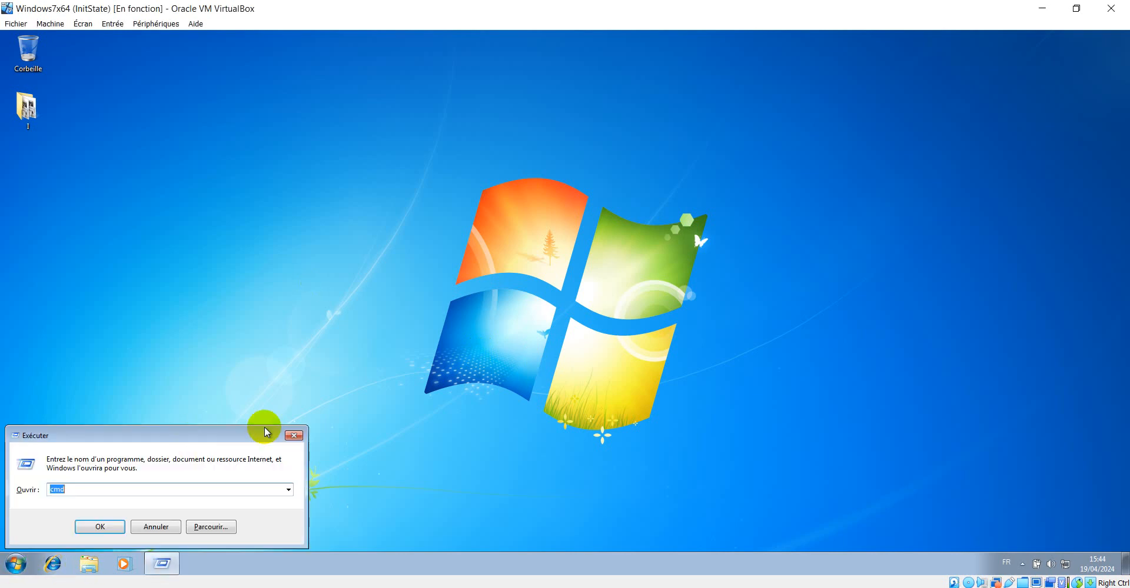
click(107, 526)
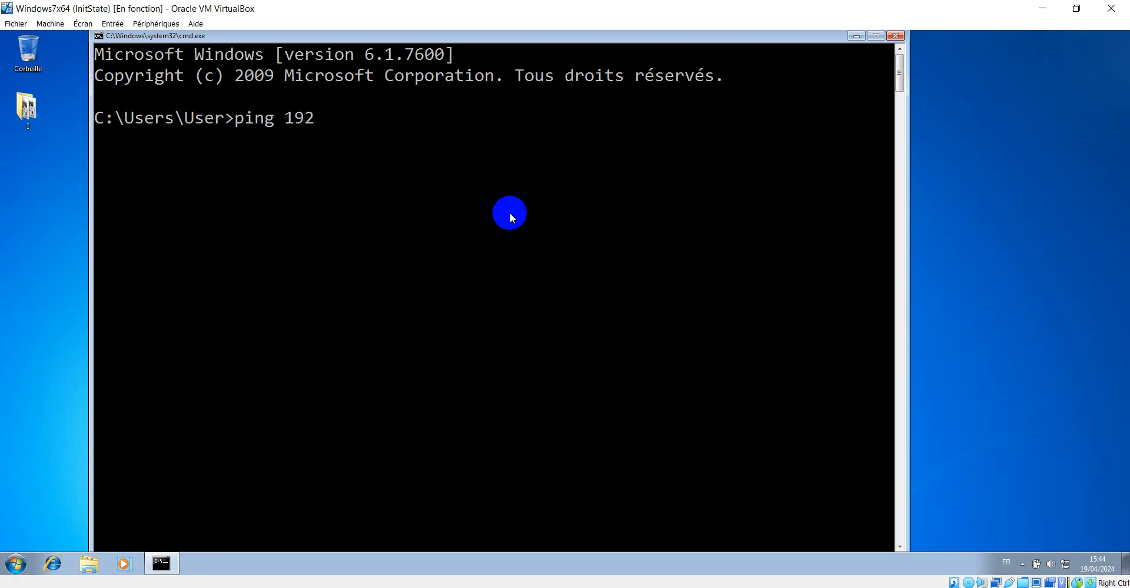
text(ping 192.168.2.5)
key(Return)
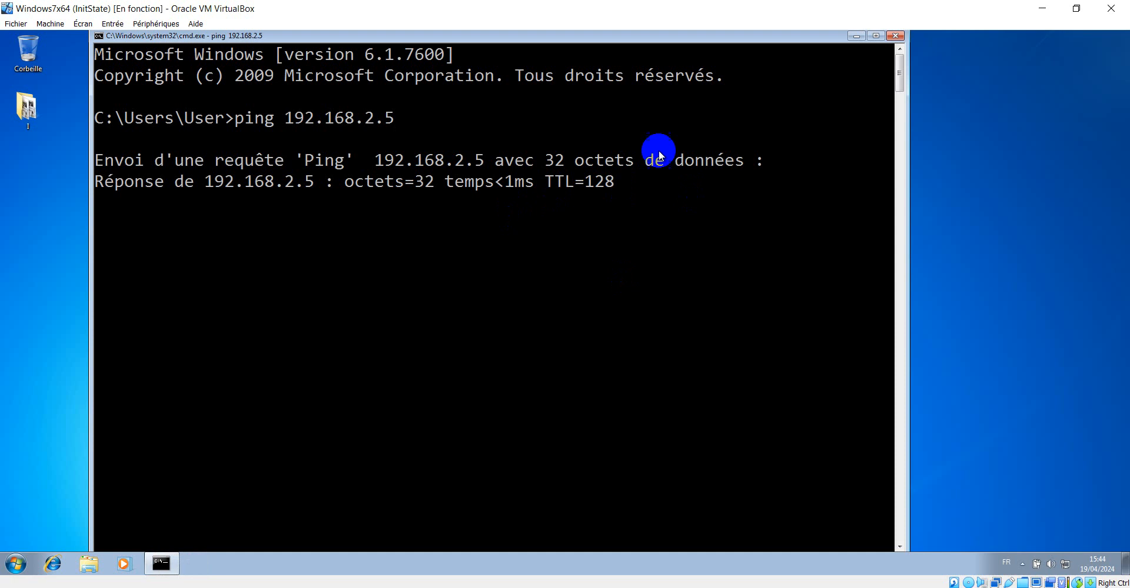
click(851, 35)
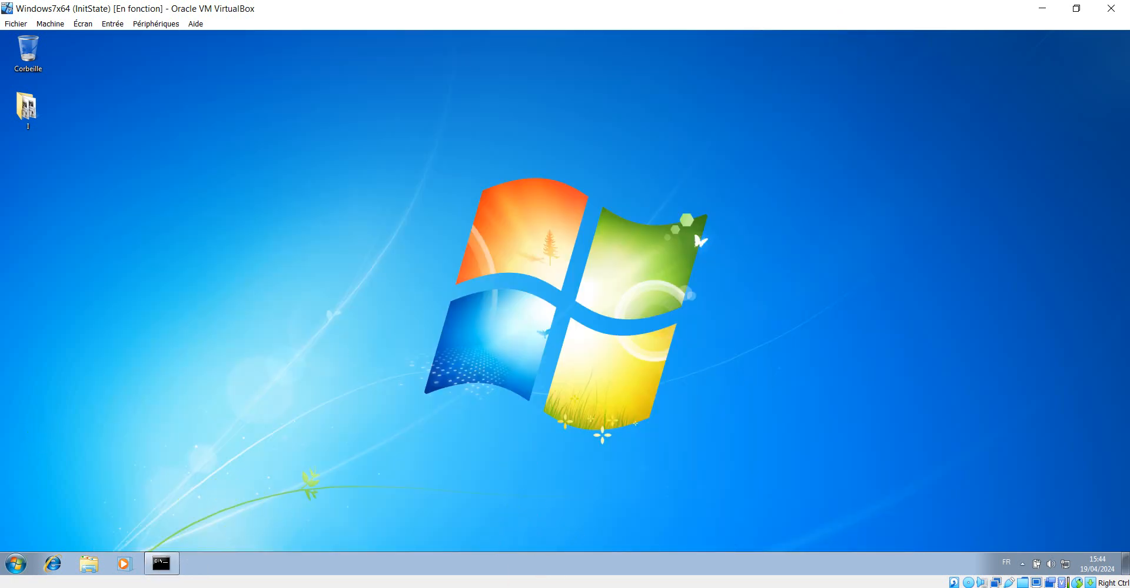
right_click(14, 569)
key(Escape)
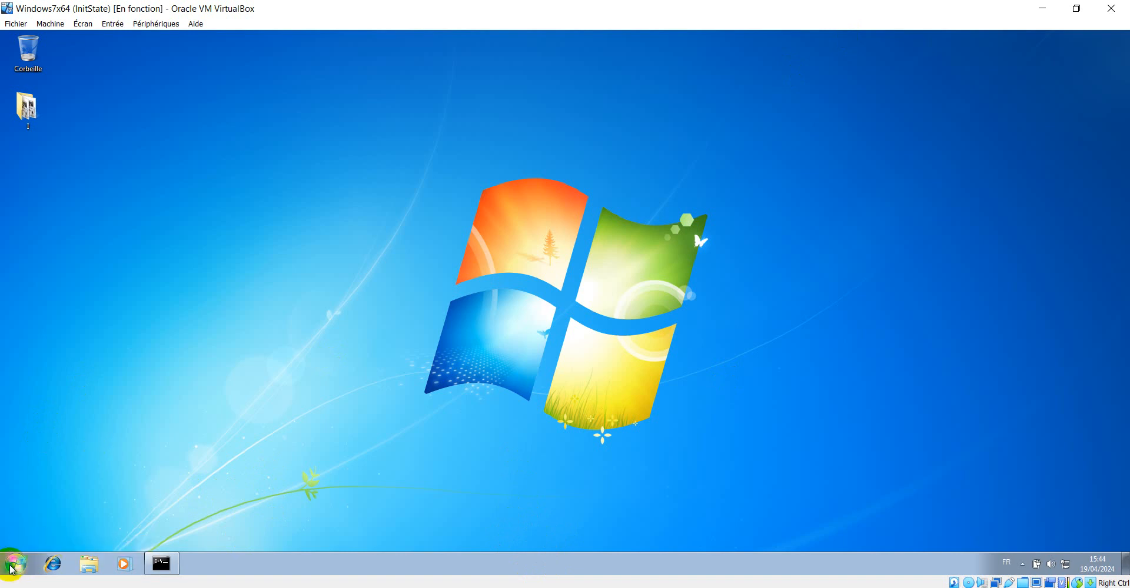
click(14, 566)
right_click(212, 425)
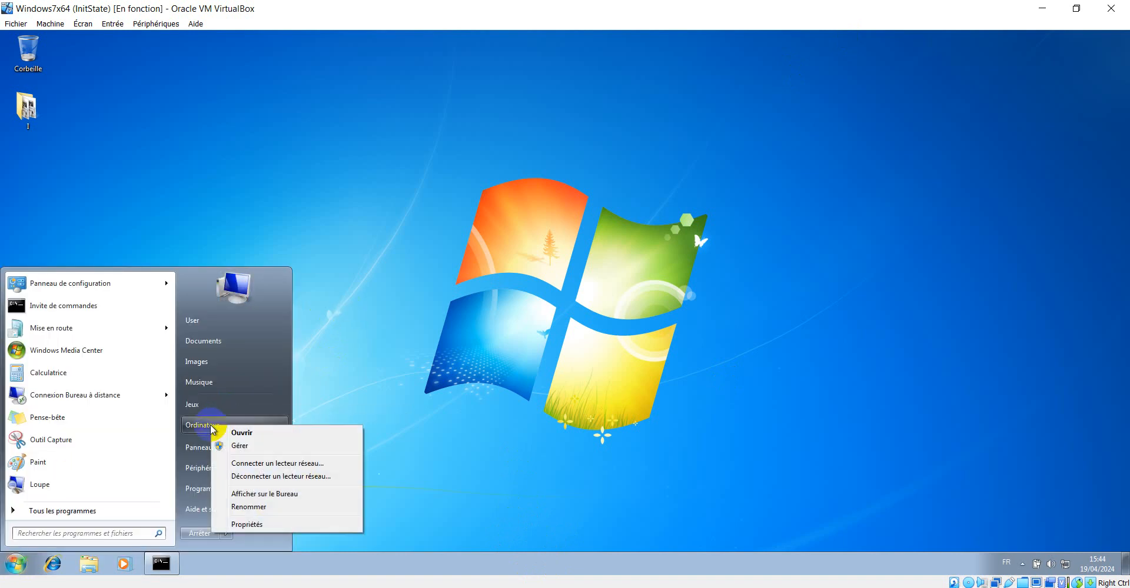
click(253, 524)
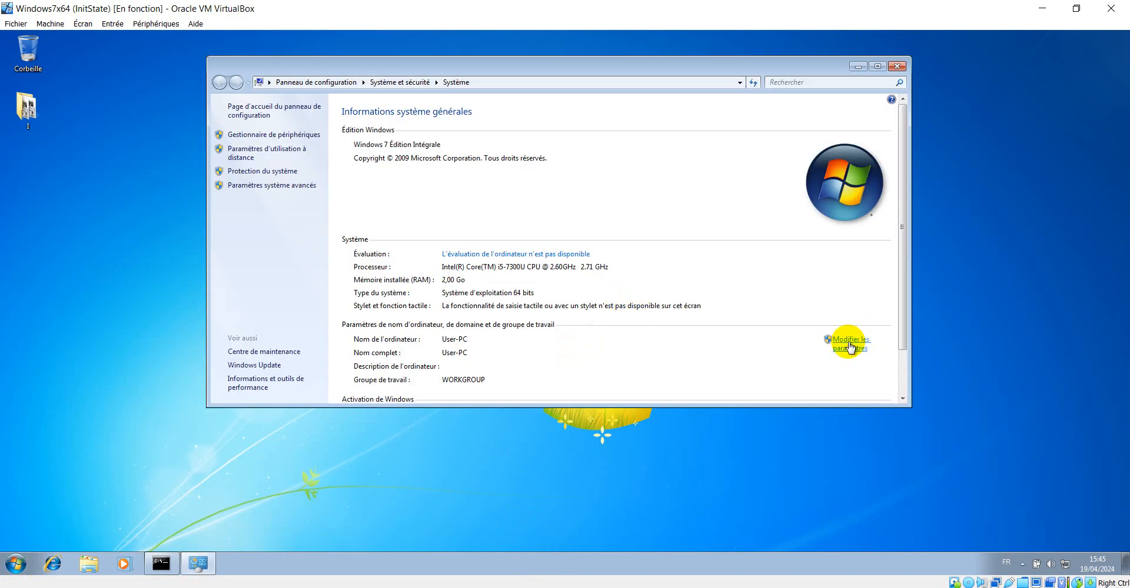
click(849, 344)
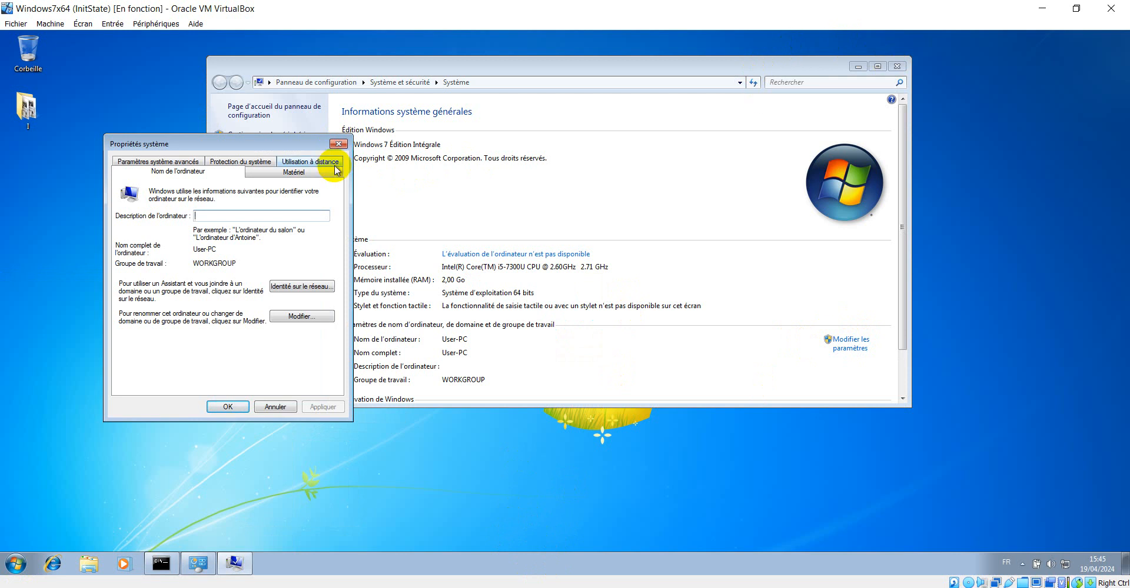
click(339, 146)
click(897, 66)
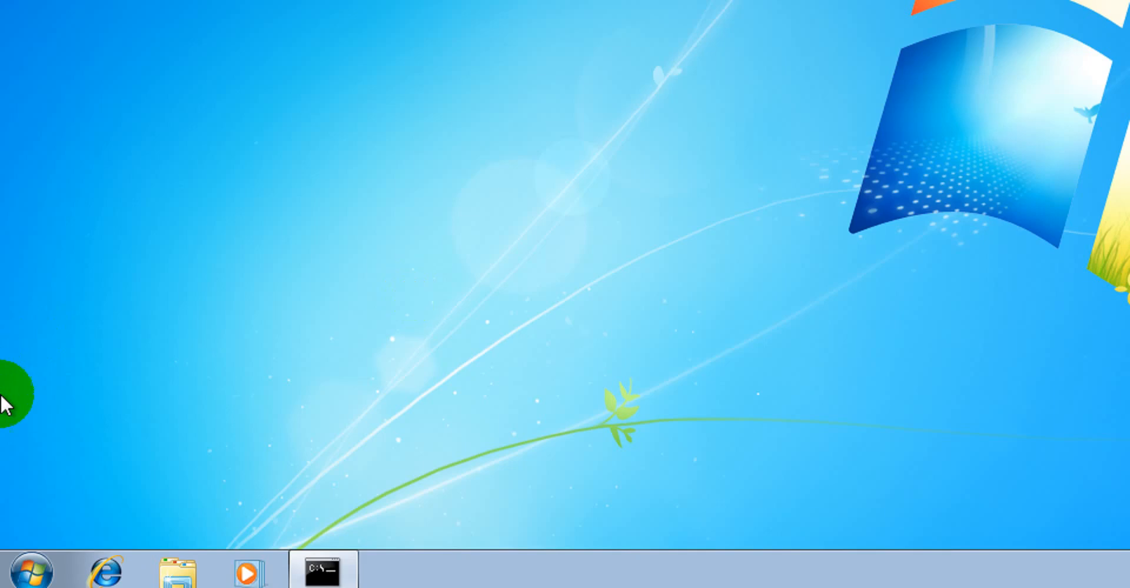
Open the computer's system properties and start changing its name or domain membership
click(23, 539)
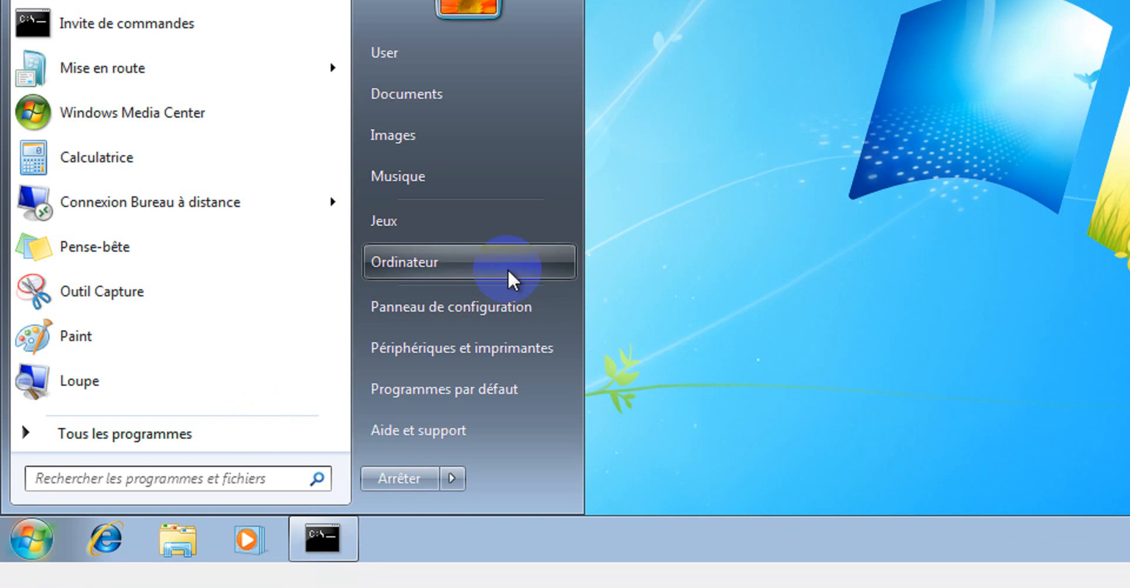
right_click(416, 266)
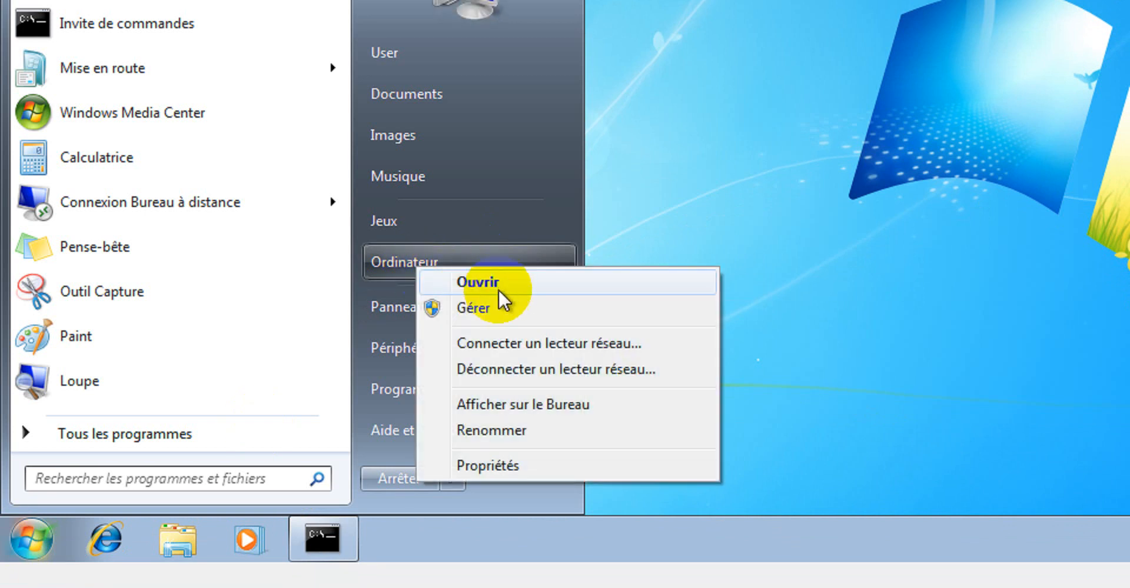
click(527, 469)
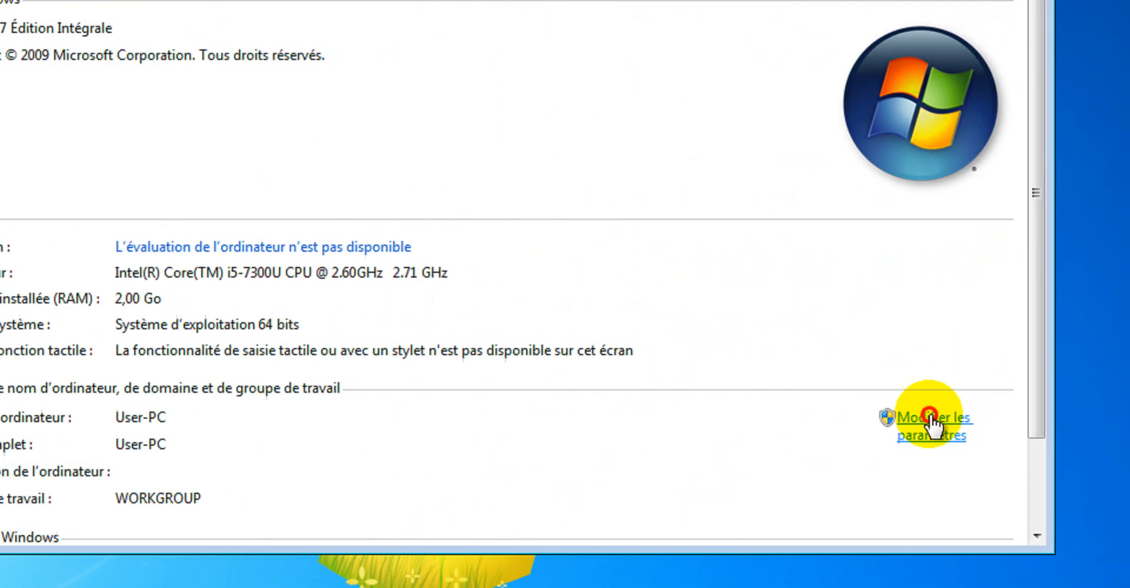
click(905, 423)
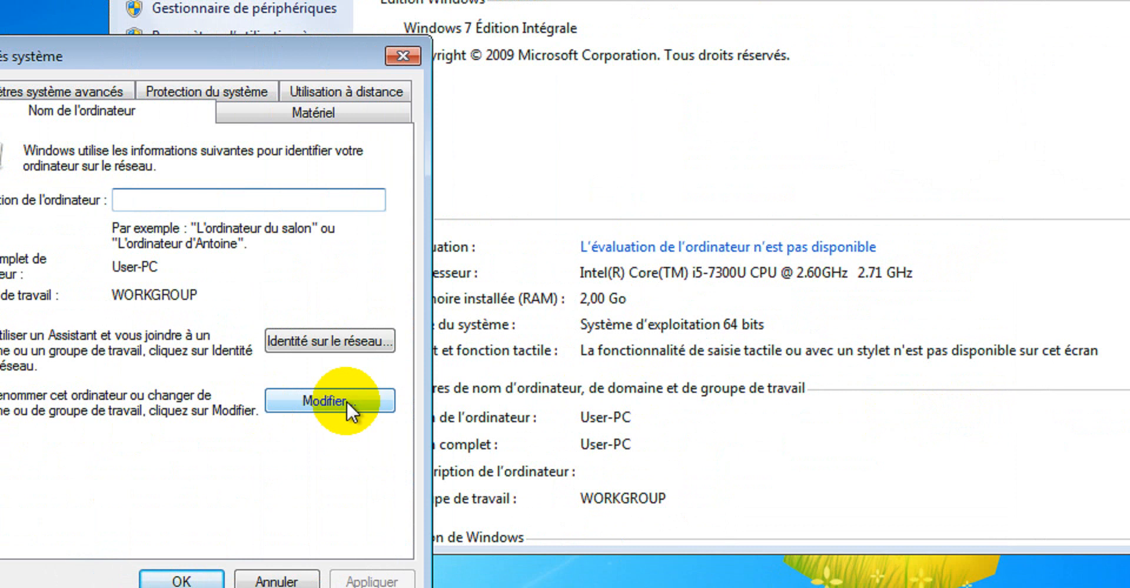
click(330, 401)
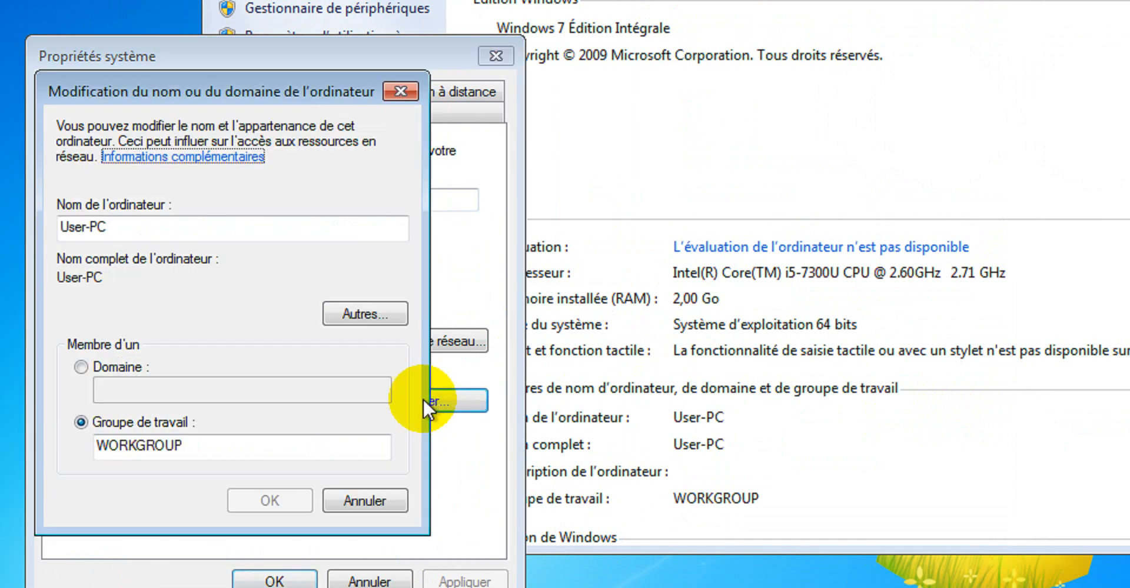
Make the computer a member of the learningtech.cd domain and confirm the change
click(112, 366)
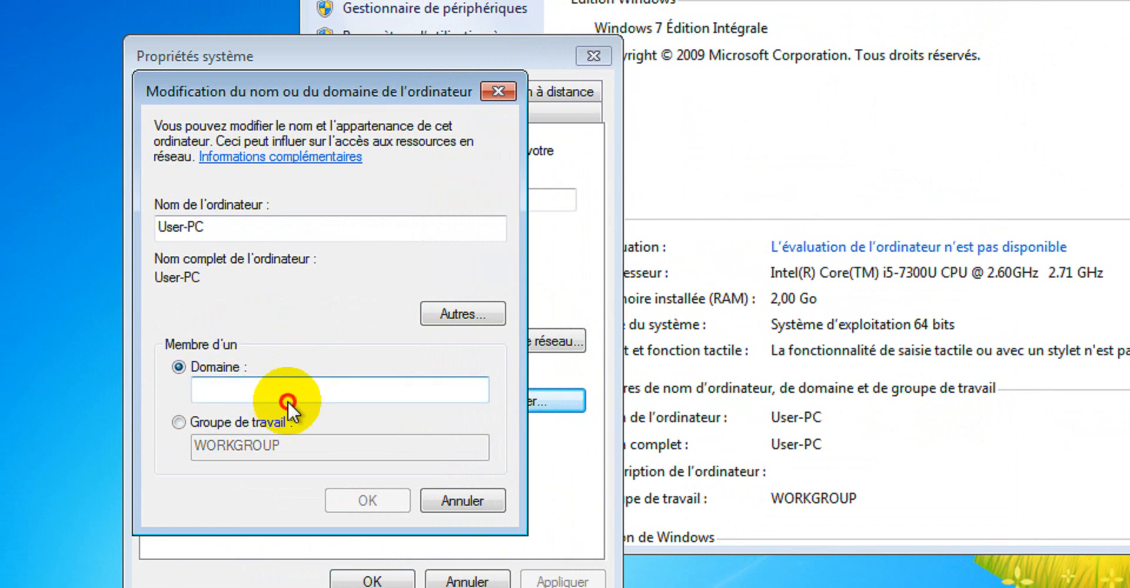
click(290, 388)
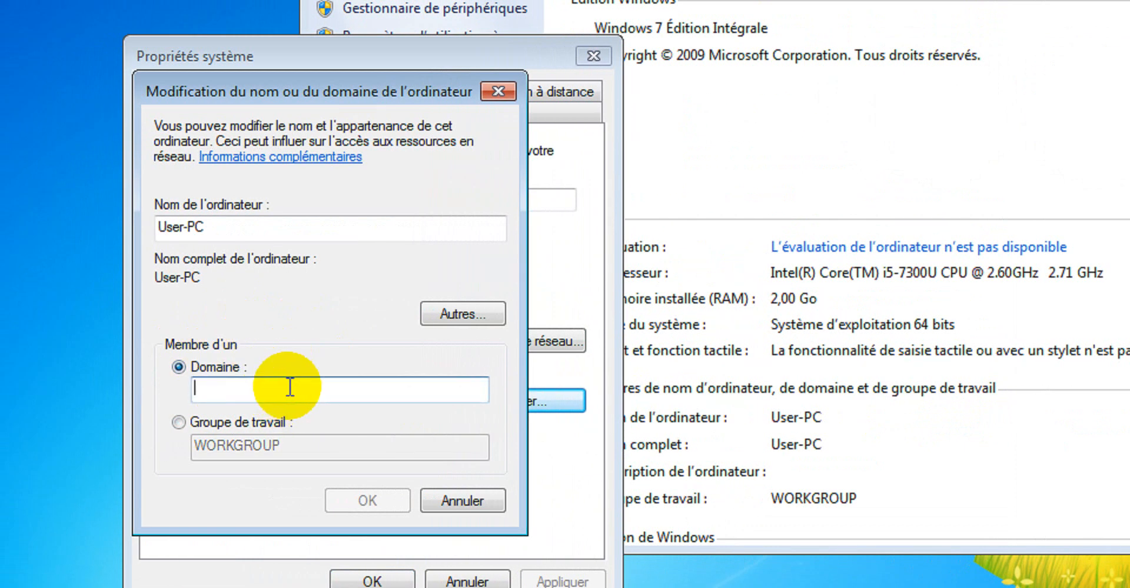
text(leq)
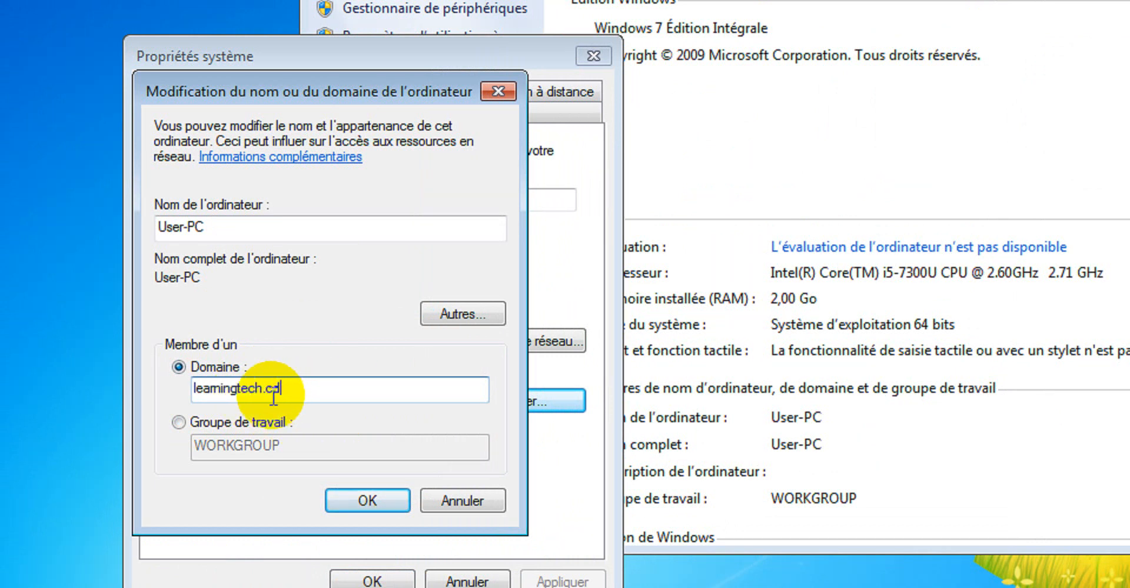
click(219, 384)
key(Delete)
key(Delete)
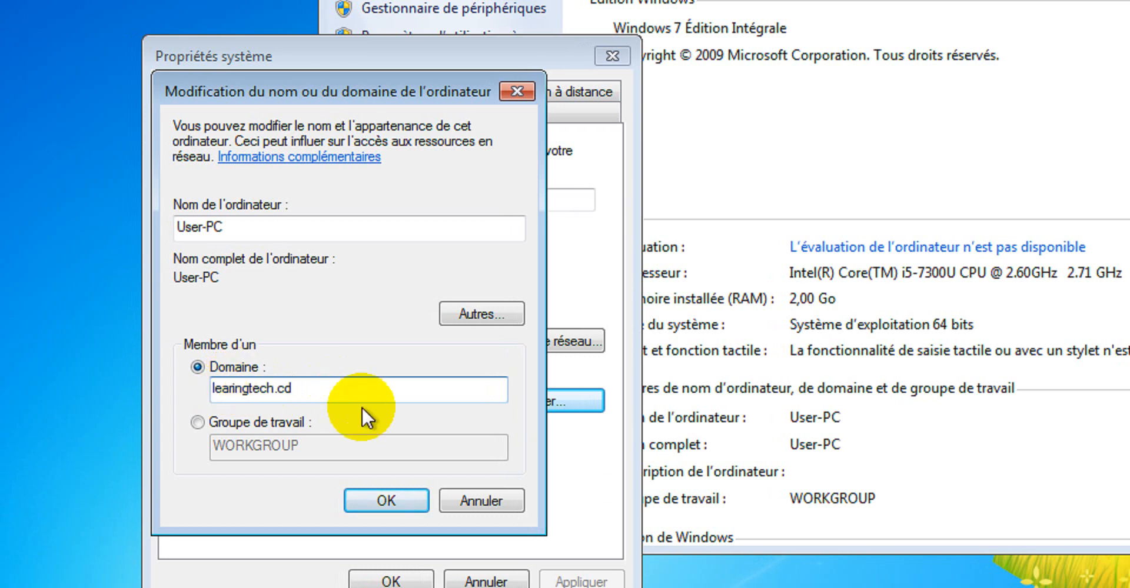
text(n)
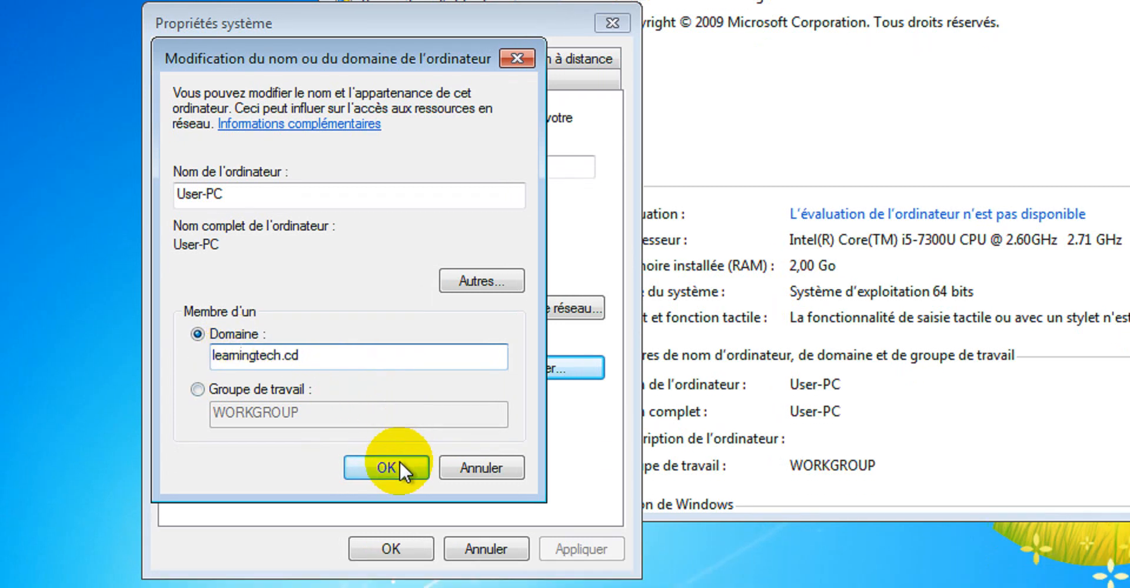
click(403, 501)
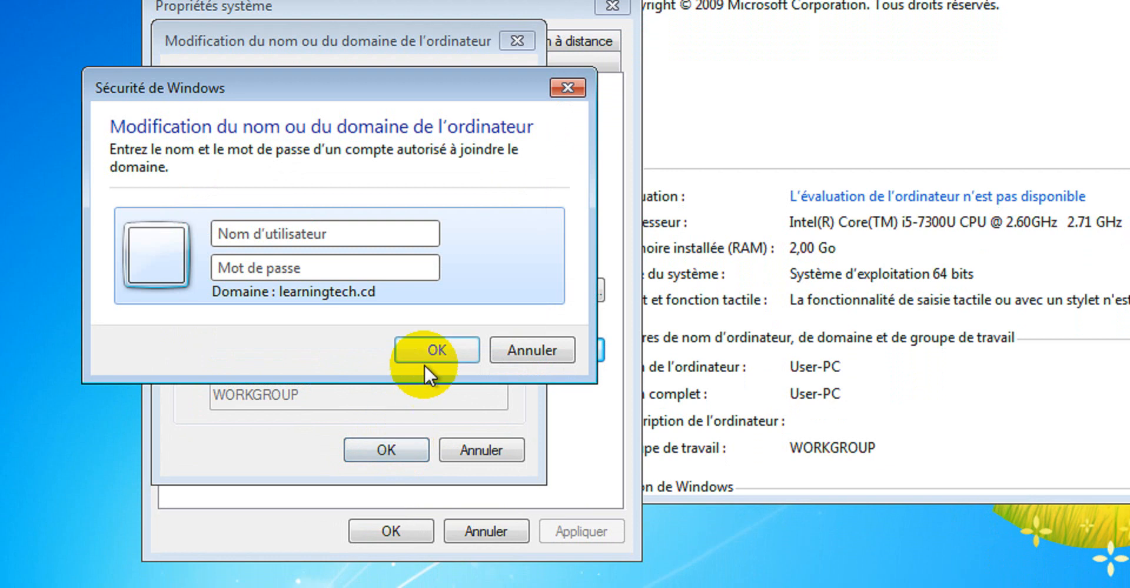
click(327, 240)
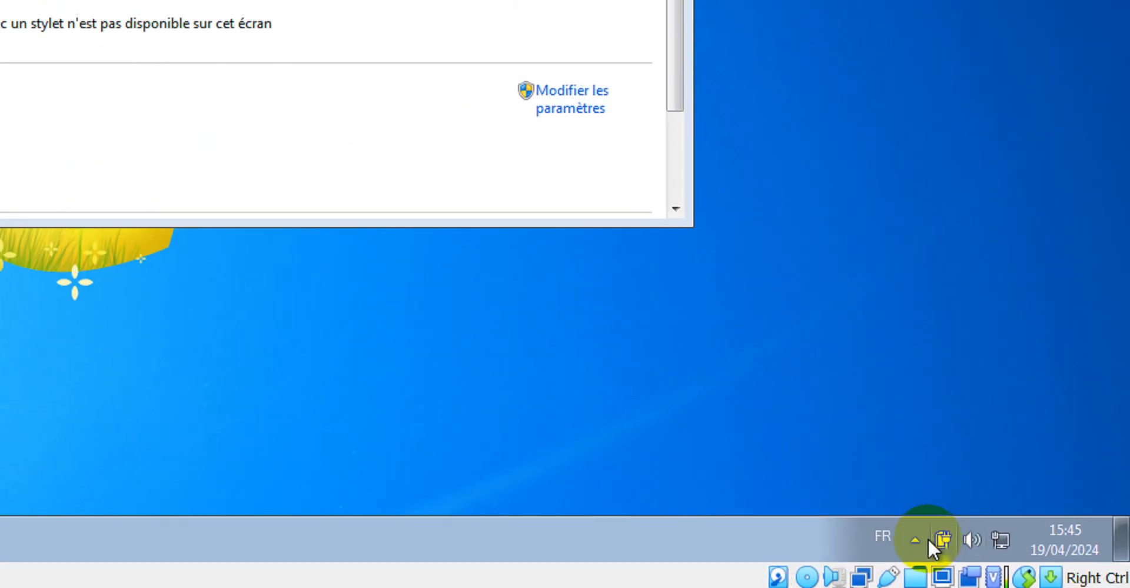
click(916, 540)
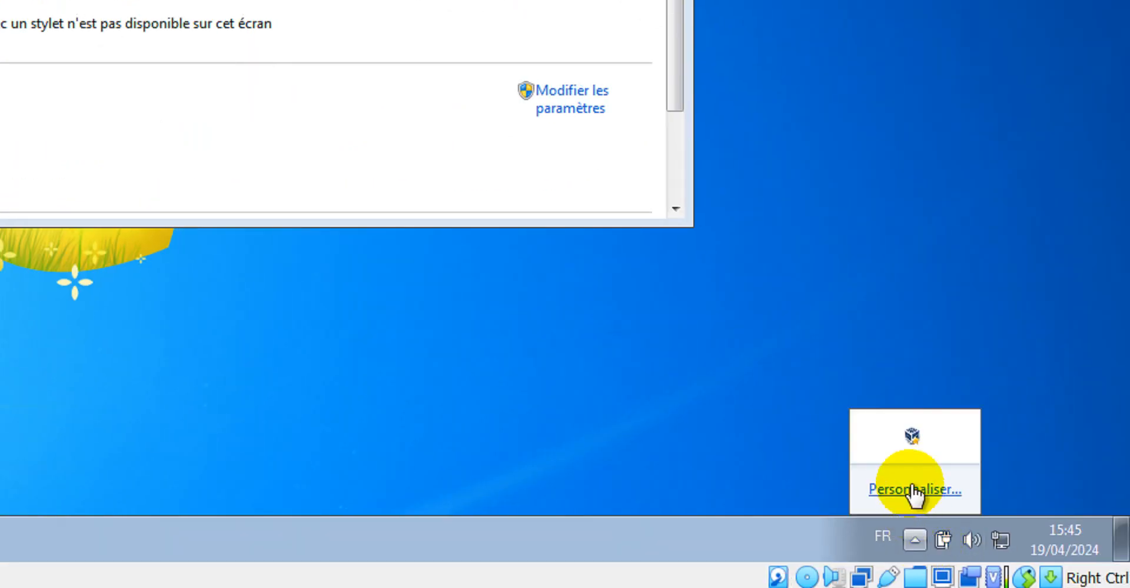
click(886, 536)
click(908, 478)
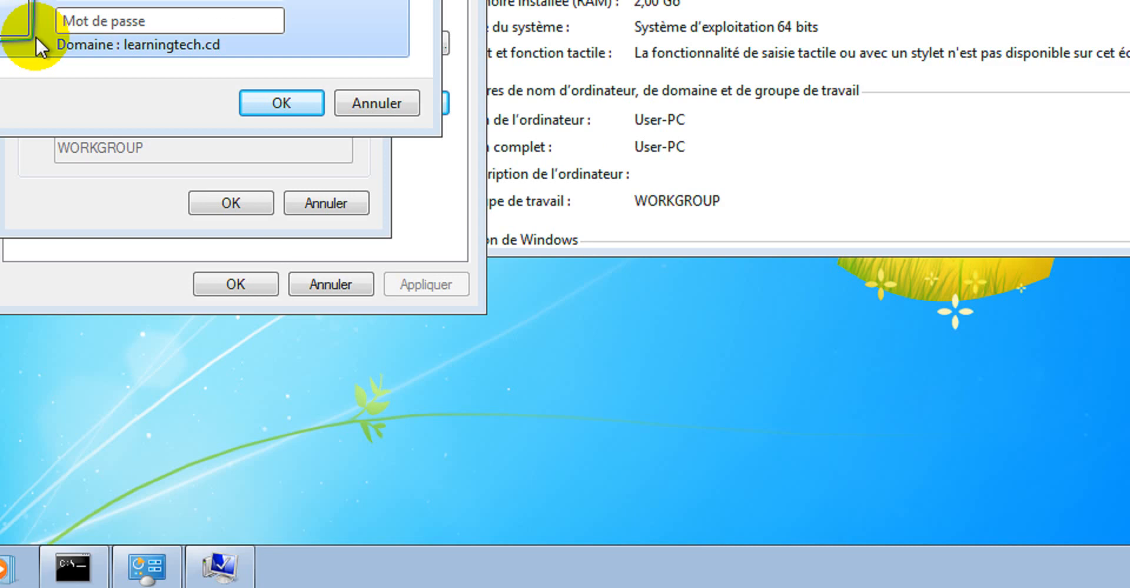
text(Q)
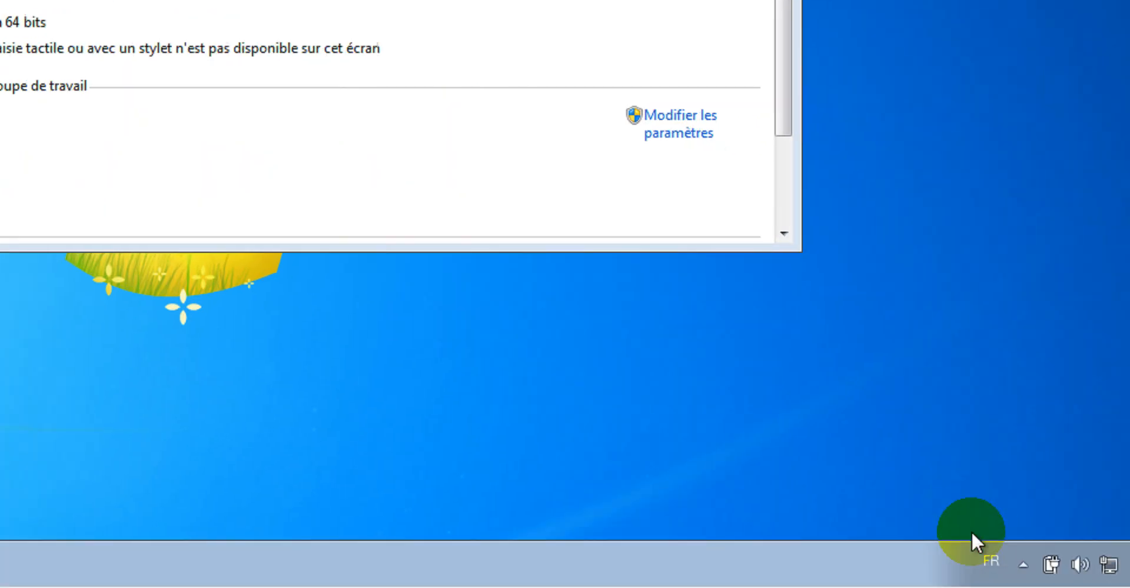
click(926, 537)
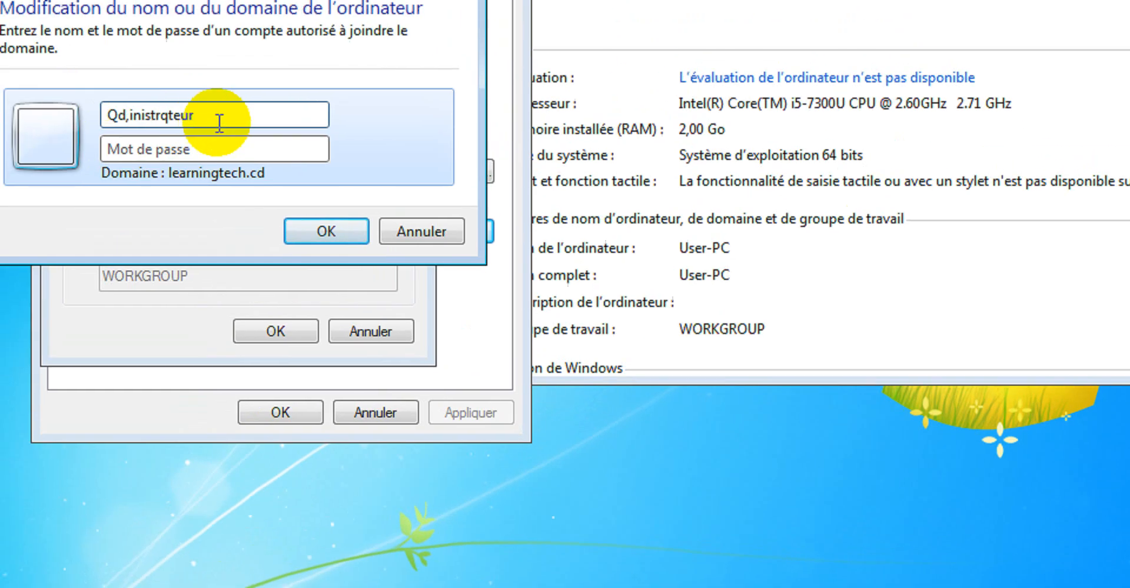
Enter the domain account name Administrateur and its password to authorize joining the domain
drag(288, 154, 159, 123)
text(Adm)
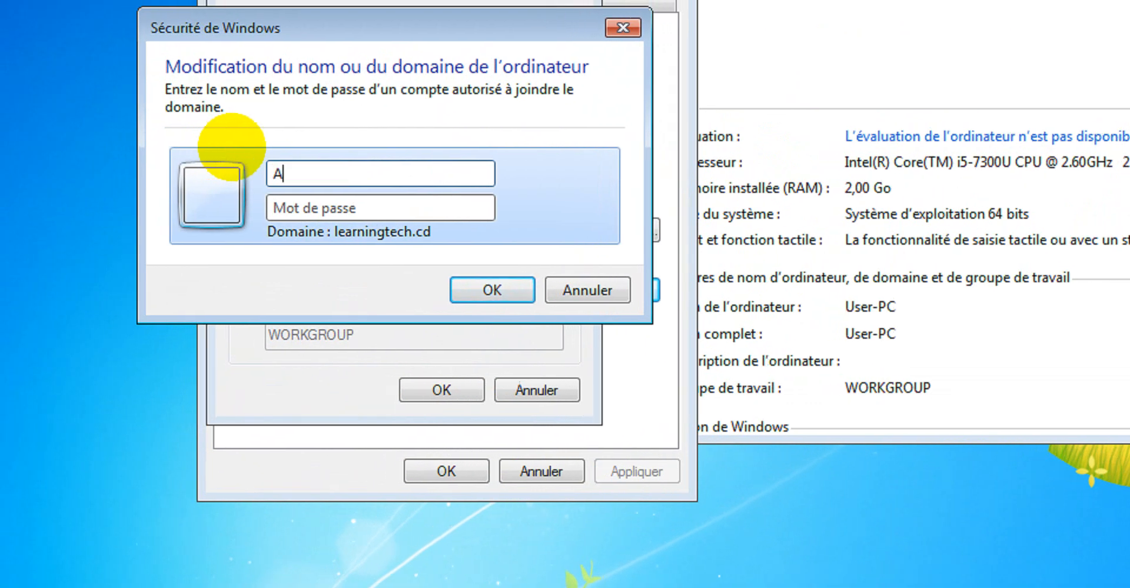
text(in)
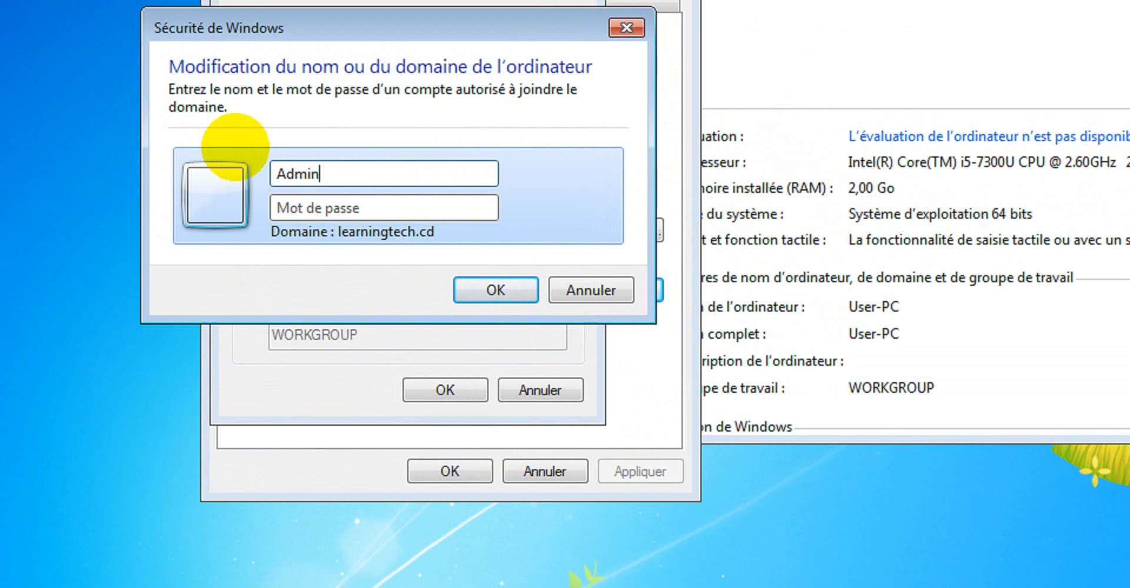
text(istrateur)
key(Tab)
text(•••••••)
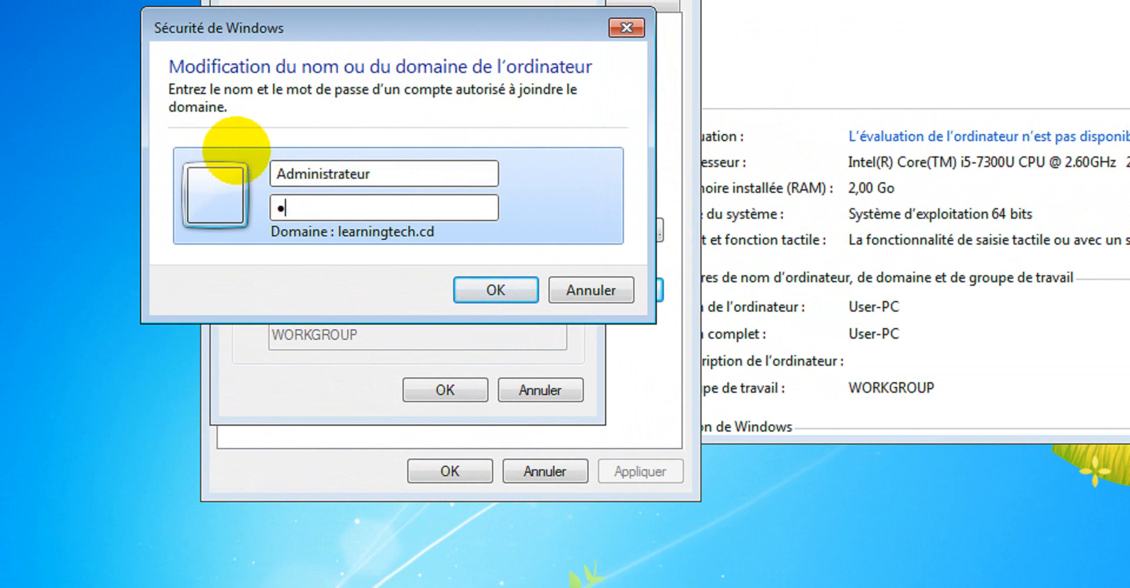
key(Return)
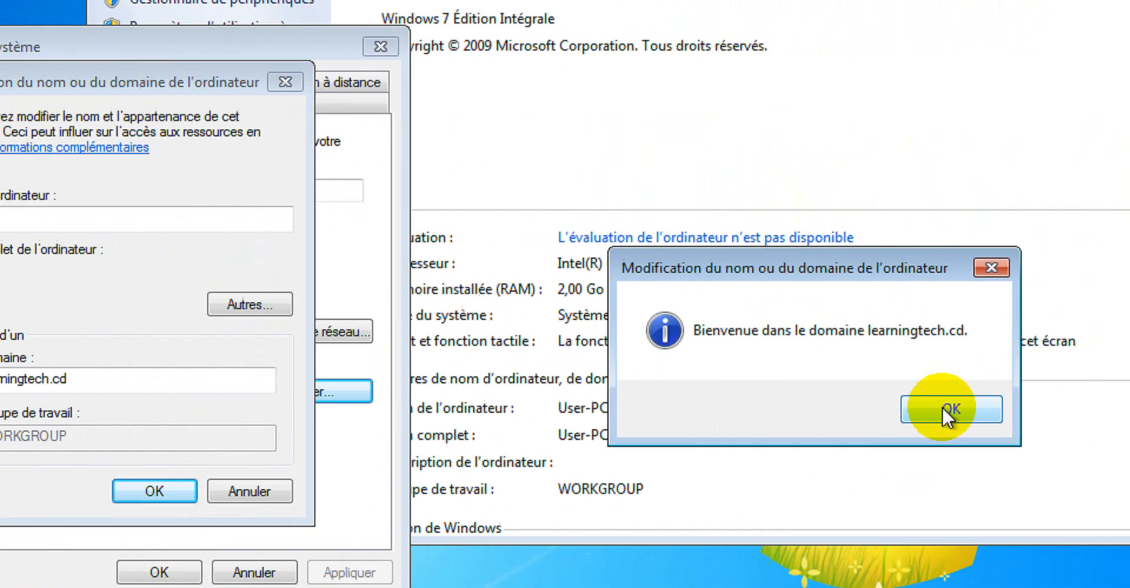
Acknowledge the domain welcome message, close the name and domain dialog, and accept the restart notice
click(946, 410)
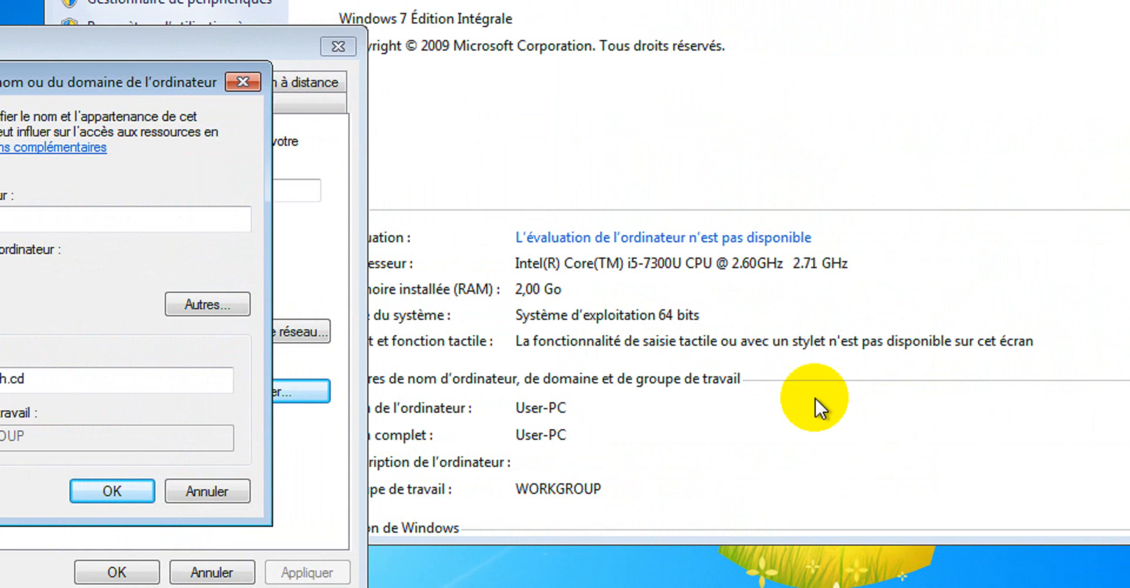
click(118, 491)
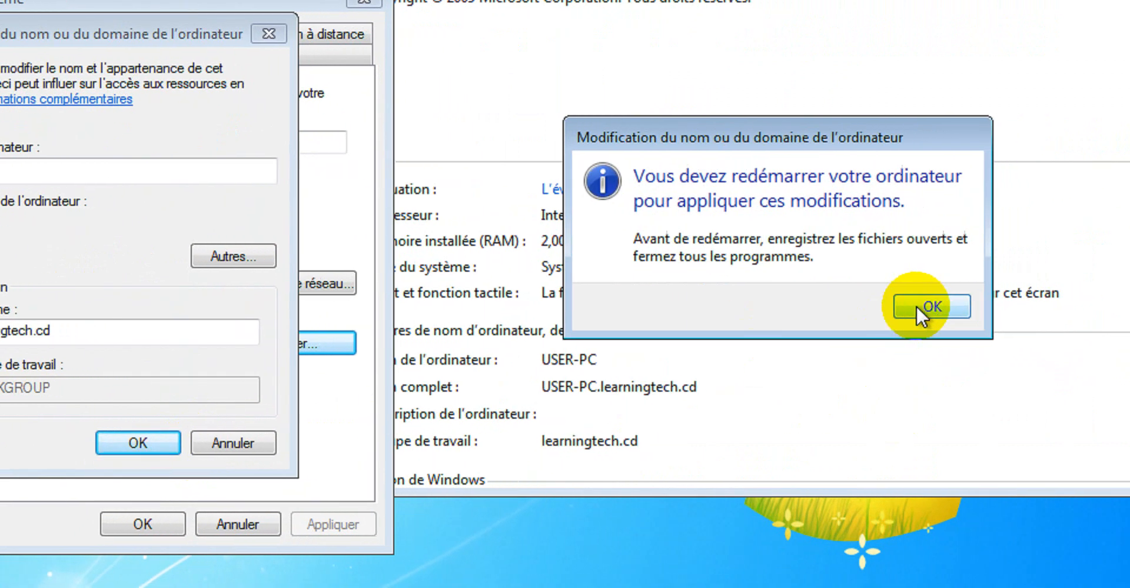
click(965, 307)
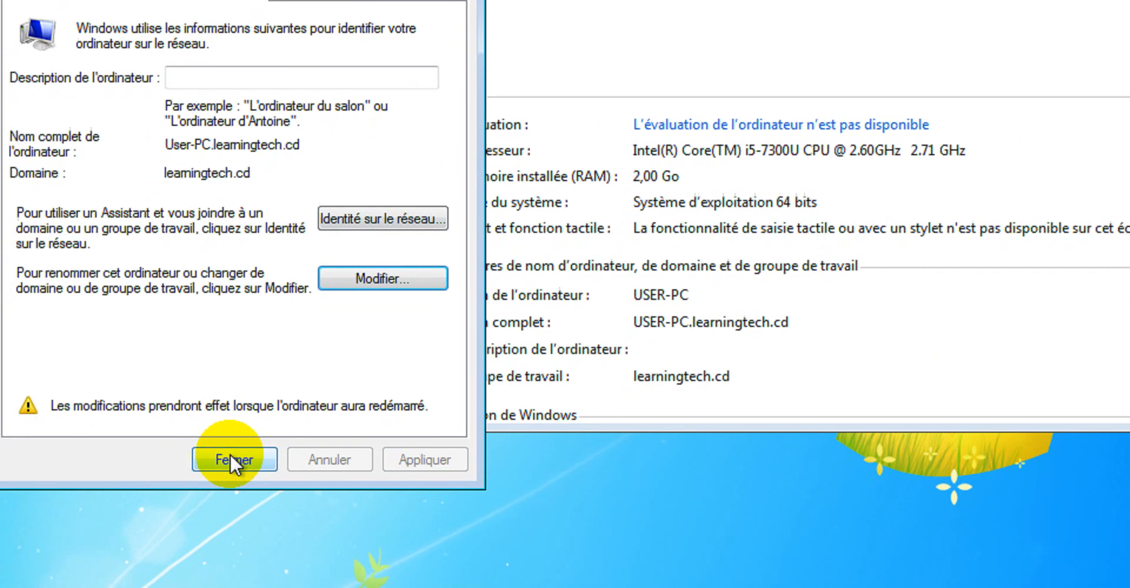
Close System Properties and restart the computer immediately to apply the domain join
click(147, 525)
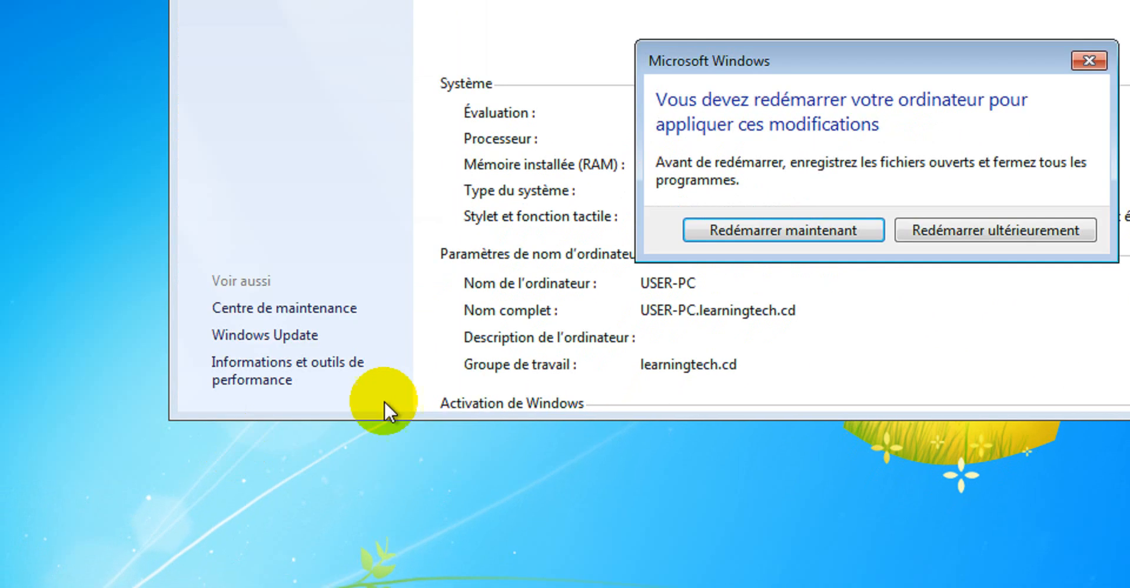
click(759, 235)
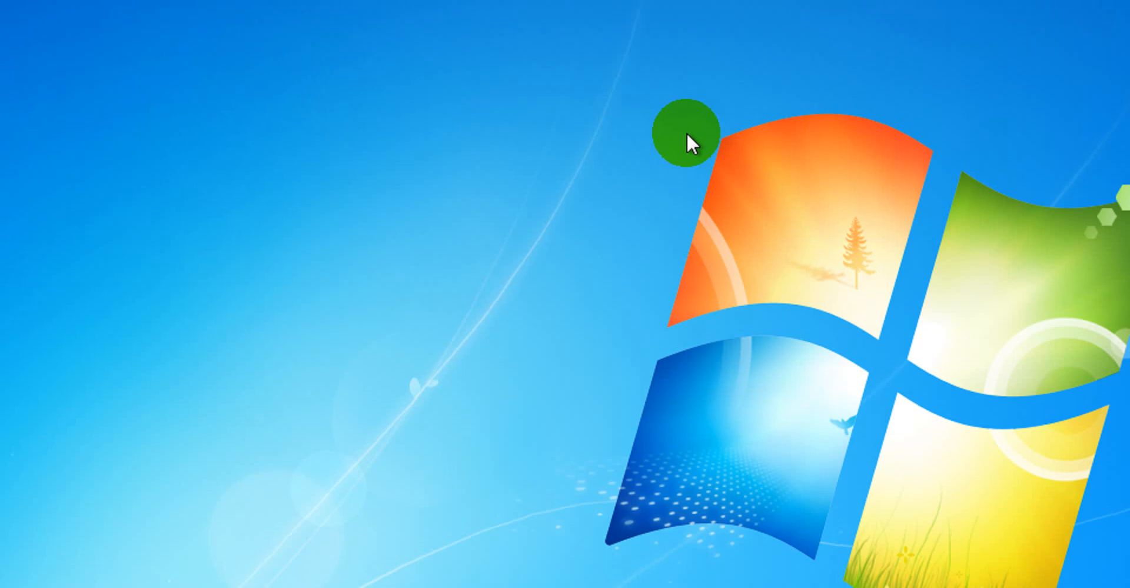
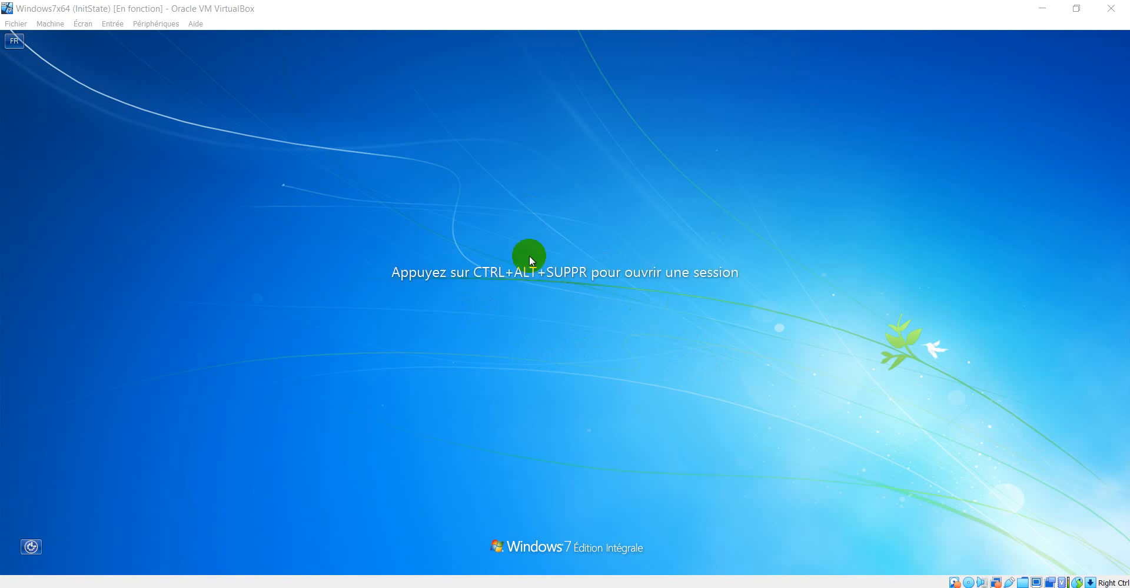
Open the sign-in screen and choose to log on as another user
click(691, 341)
key(ctrl+alt+Delete)
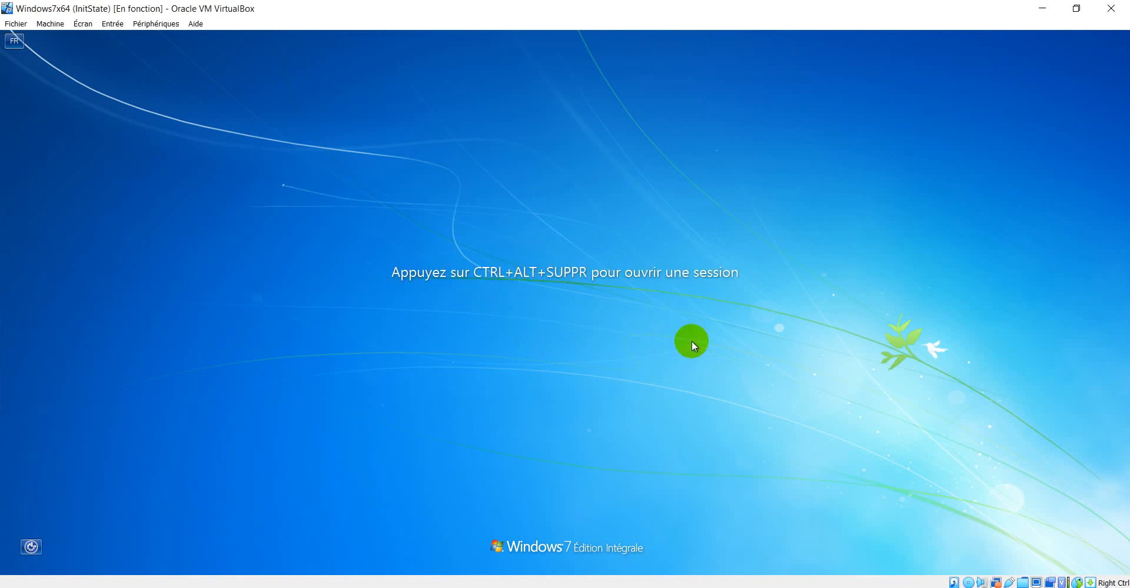
click(578, 416)
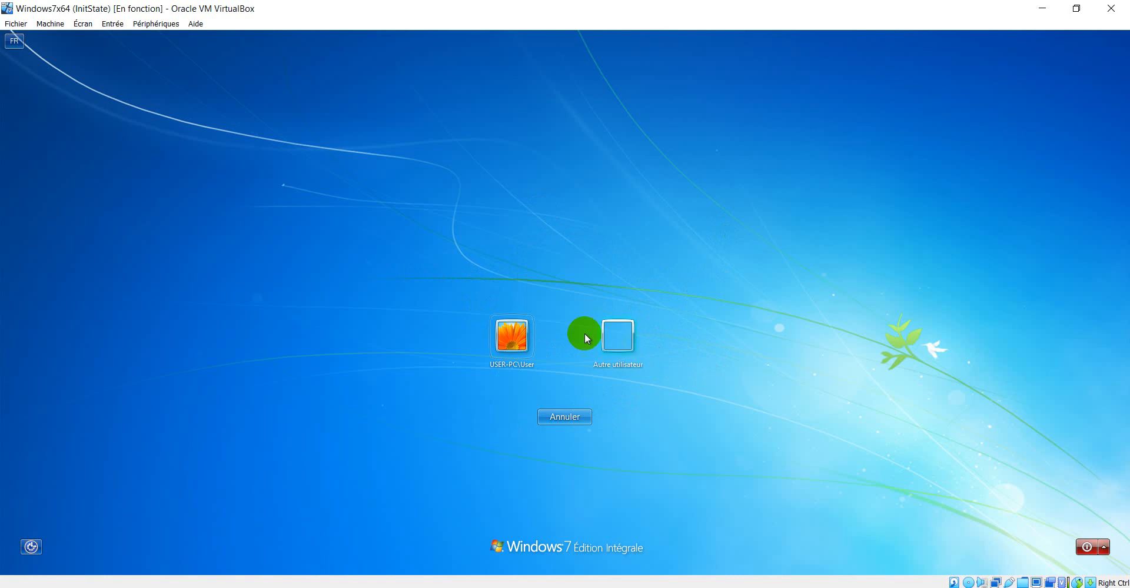
click(626, 338)
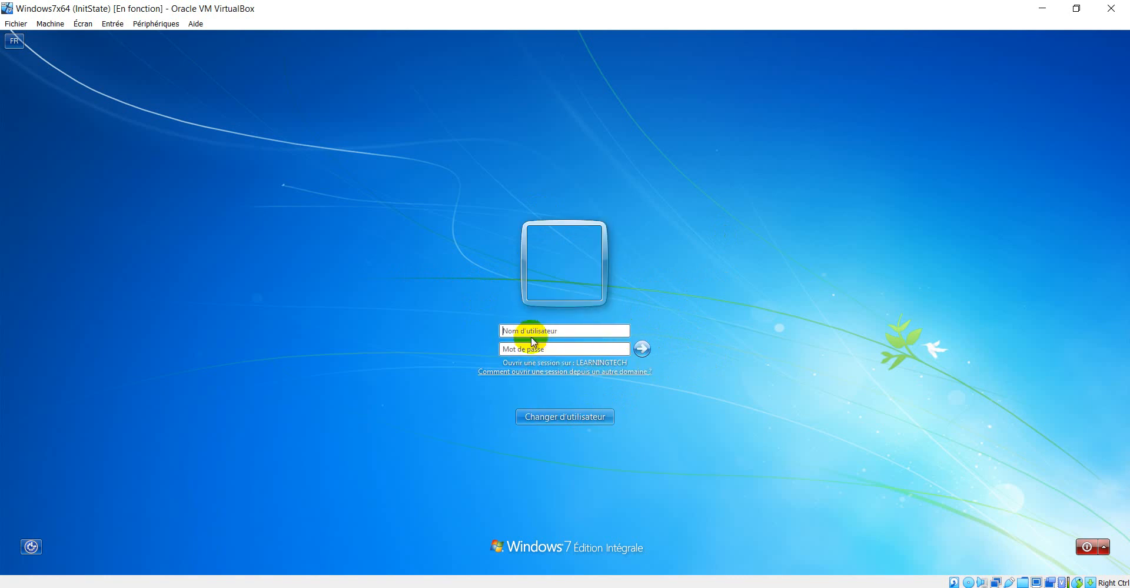
Try to sign in as patrick with the account password and dismiss the error
text(pq)
text(trick)
key(Tab)
text(P)
text(••••••)
key(Return)
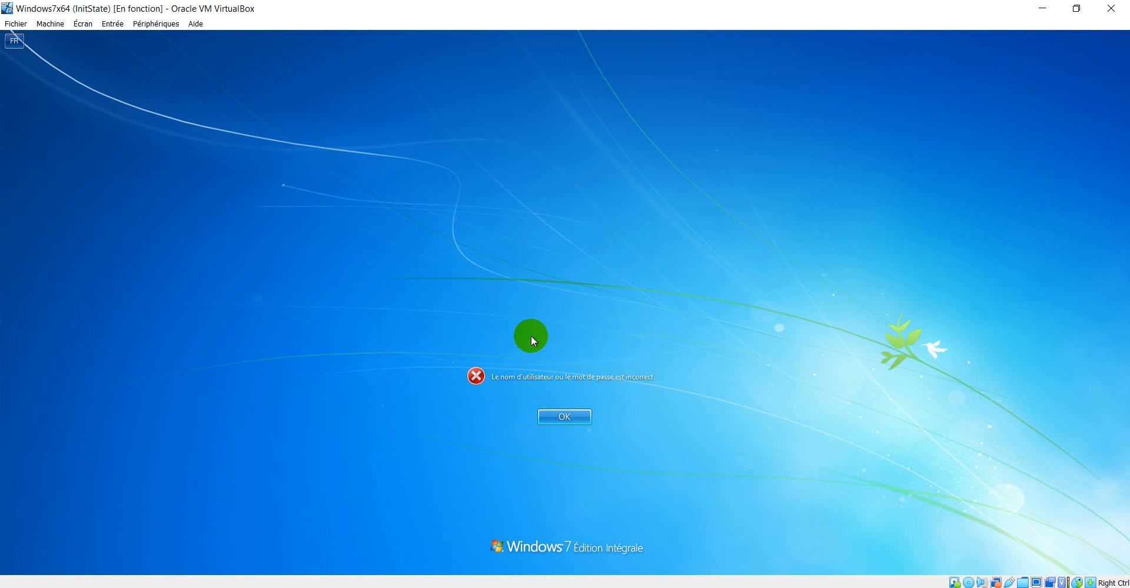
click(552, 416)
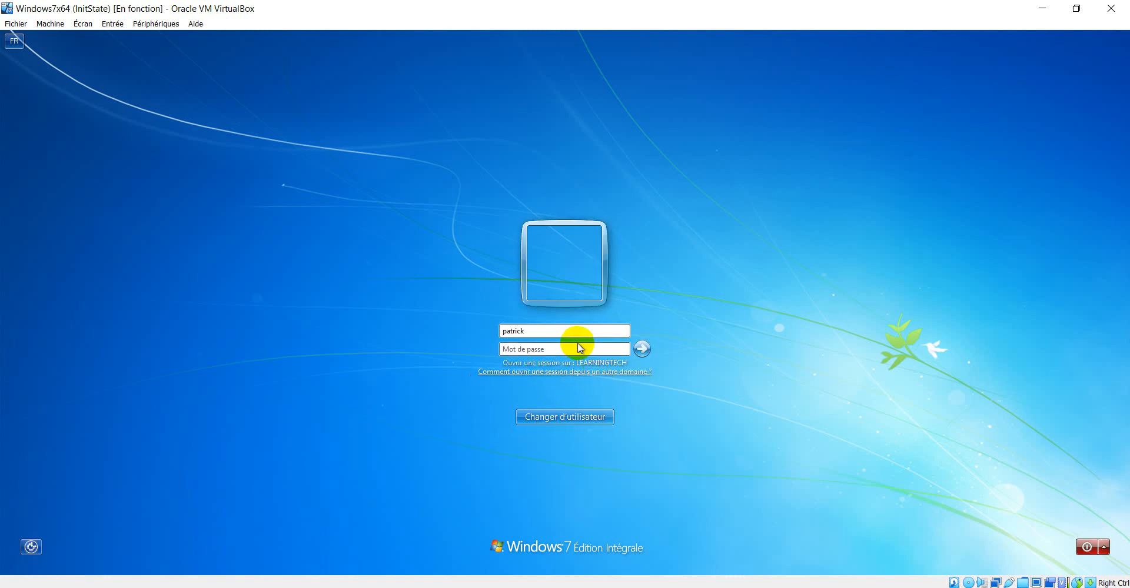
Try to sign in as \\learningtech.cd\patrick with the account password and dismiss the error
click(505, 331)
text(**)
key(BackSpace)
key(BackSpace)
text(\\)
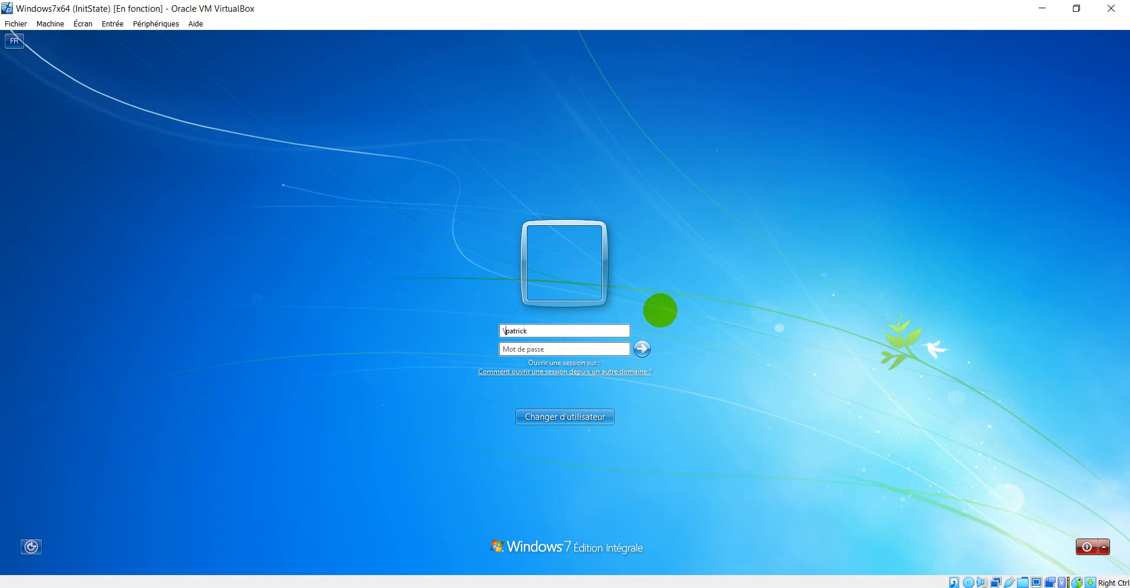
text(learning)
text(tech.cd\)
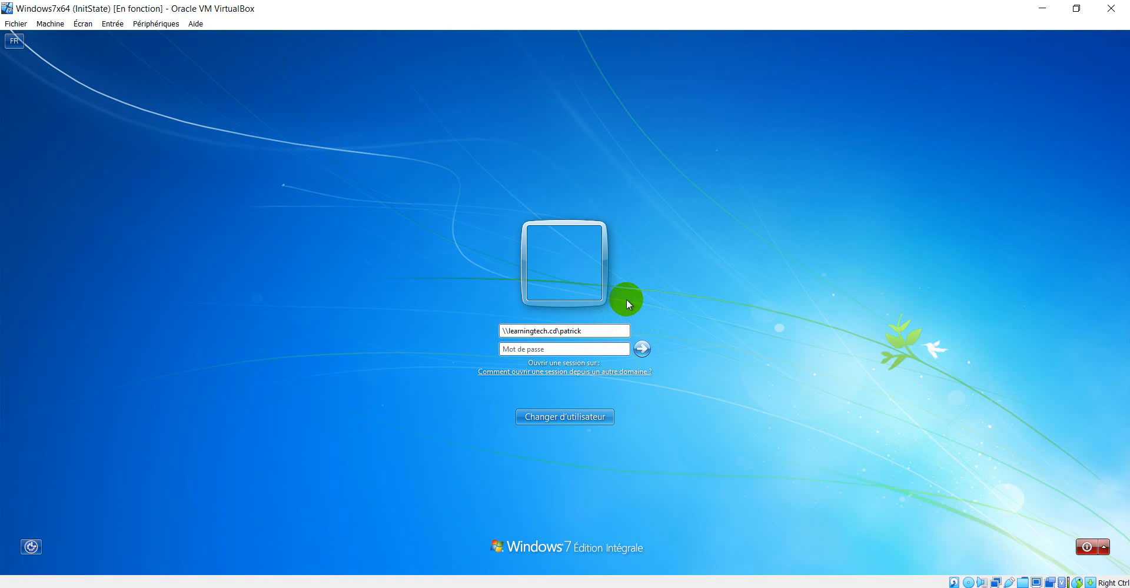
text(P@ss)
key(BackSpace)
key(BackSpace)
key(BackSpace)
key(BackSpace)
text(P@ss)
key(BackSpace)
key(BackSpace)
key(BackSpace)
key(BackSpace)
key(BackSpace)
key(BackSpace)
key(BackSpace)
click(605, 329)
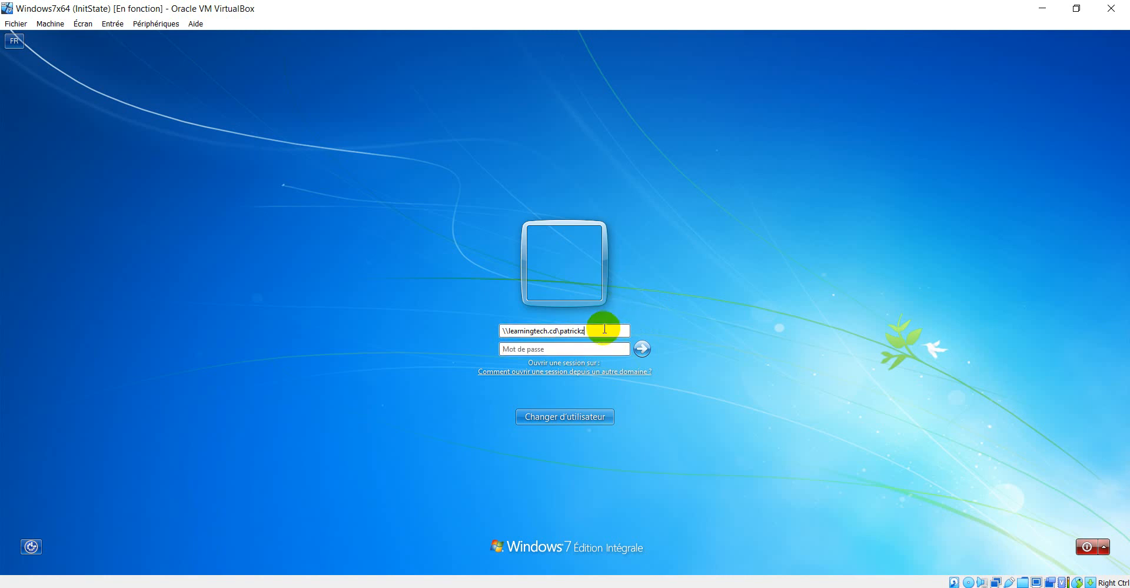
click(581, 348)
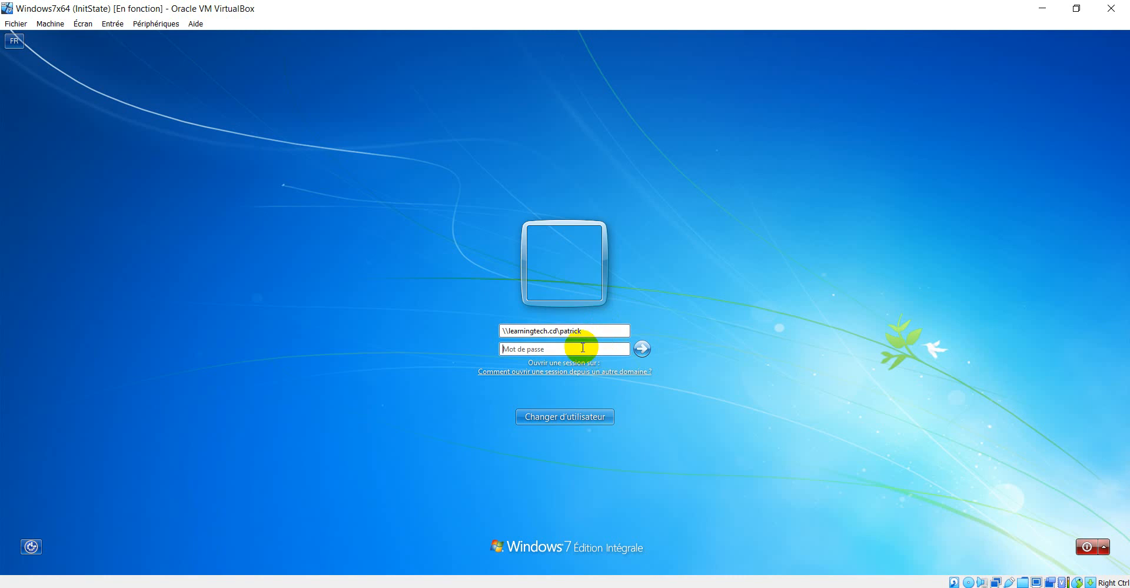
text(P)
key(BackSpace)
key(BackSpace)
key(BackSpace)
text(P)
key(Return)
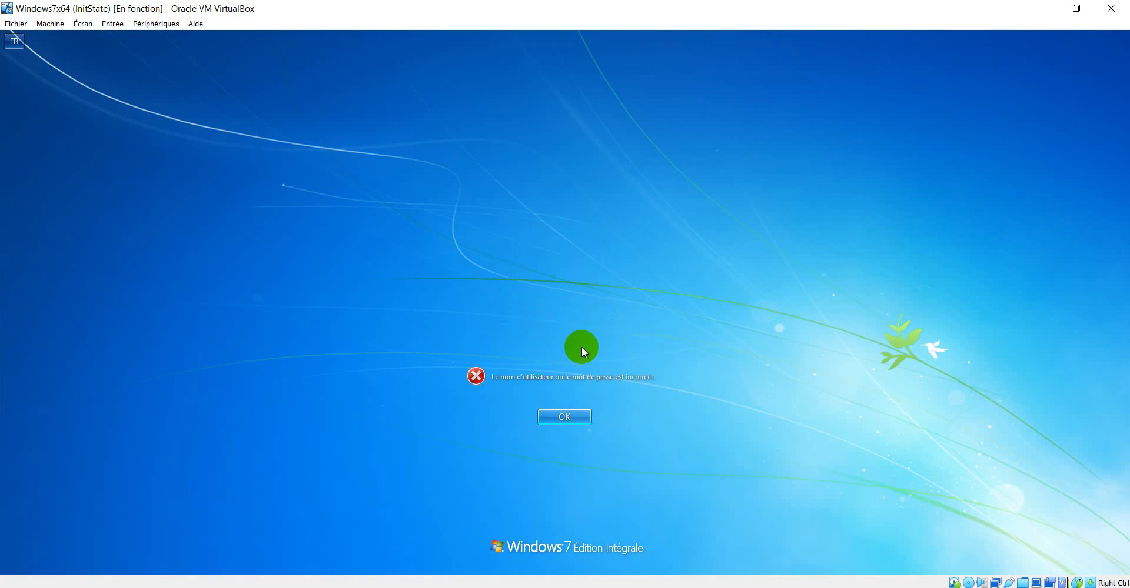
click(571, 422)
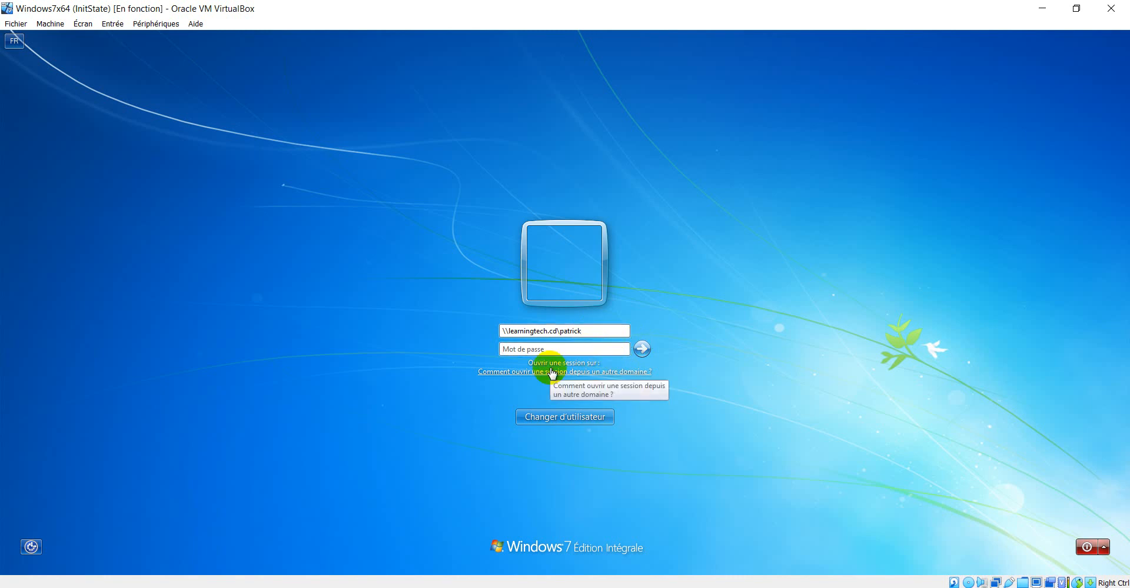
Retry the account password for \\learningtech.cd\patrick and dismiss the error
text(••••••••)
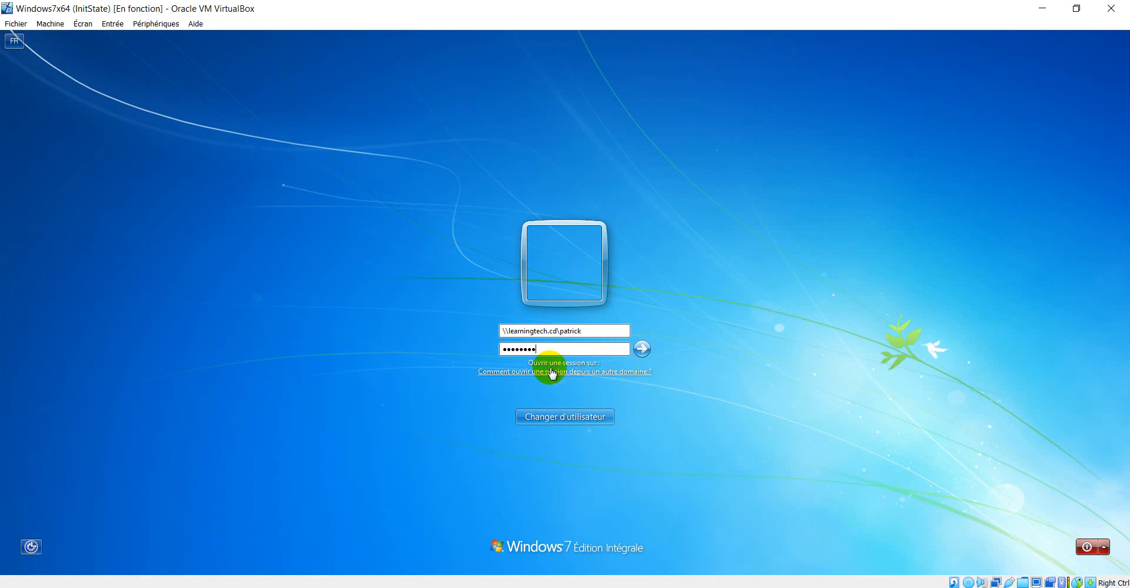
key(Return)
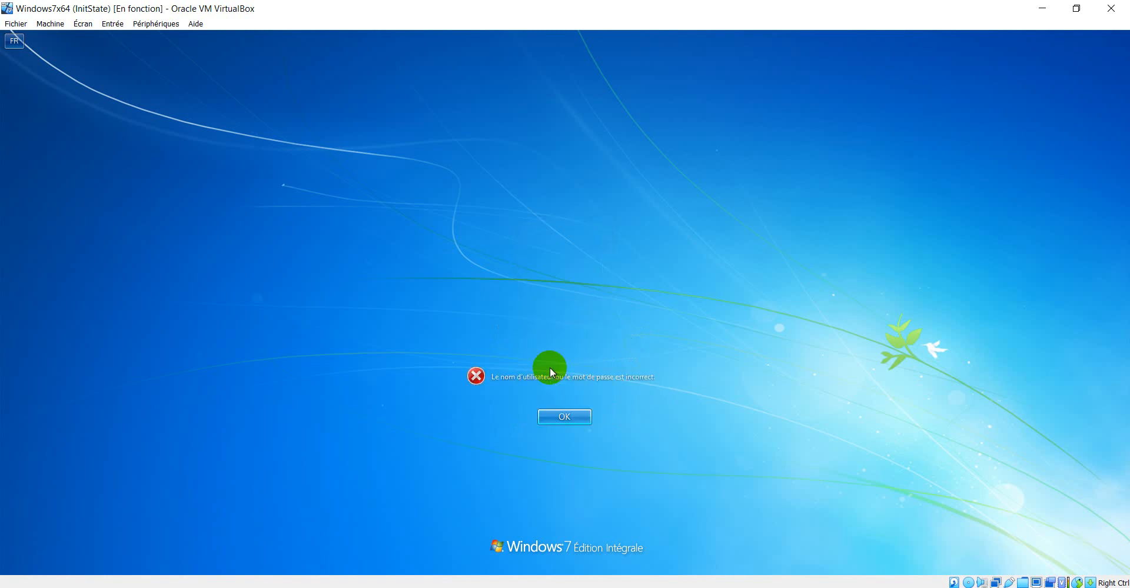
click(562, 417)
click(658, 587)
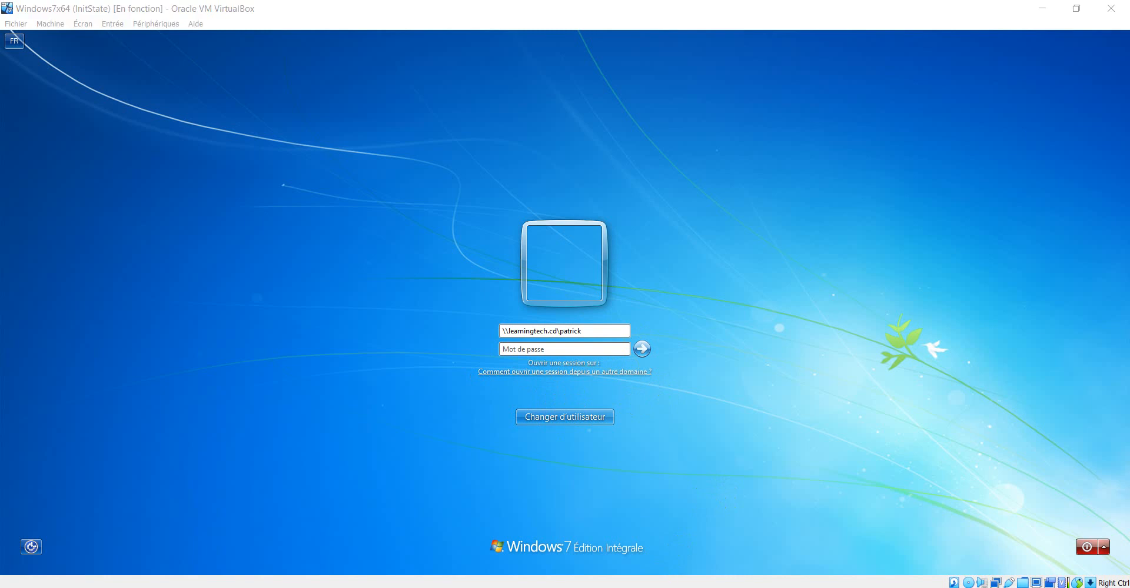
Sign in to the domain as patrick by entering the account password
click(564, 331)
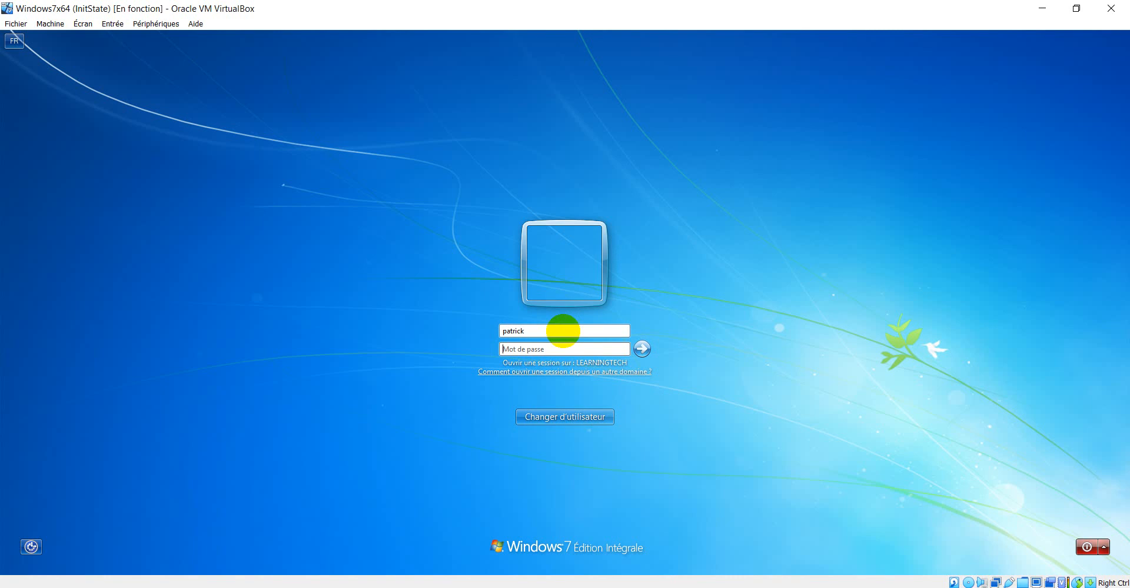
text(••)
key(BackSpace)
key(BackSpace)
text(•••••••)
key(Return)
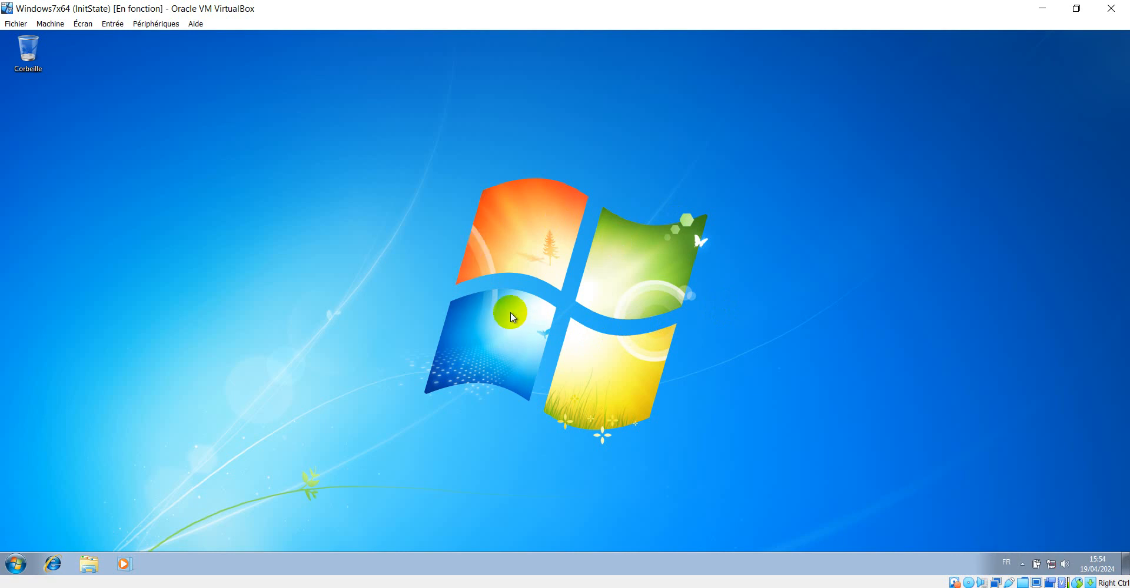
click(593, 587)
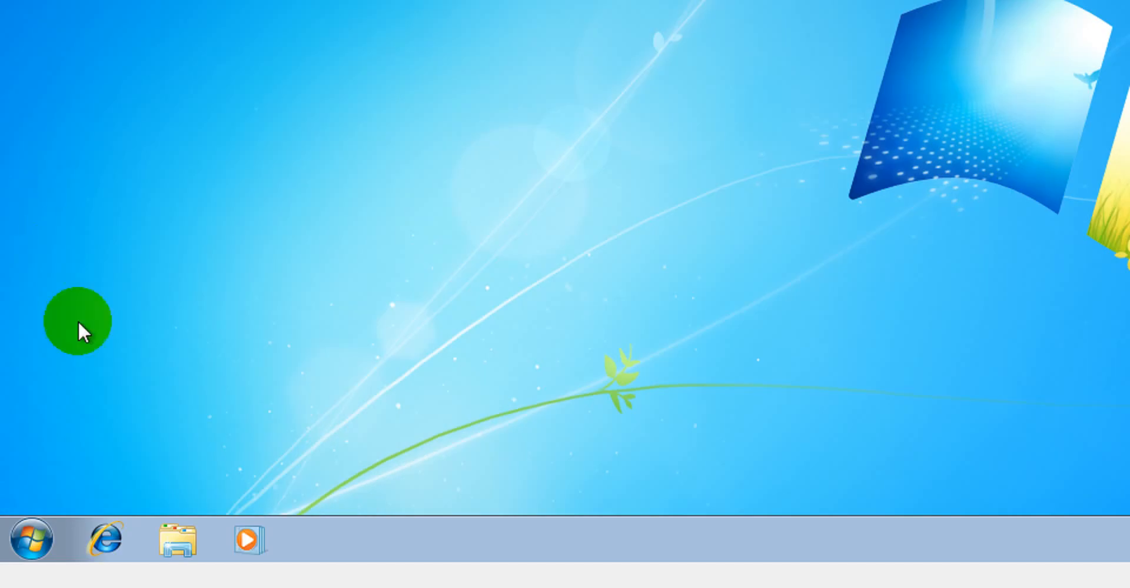
click(26, 553)
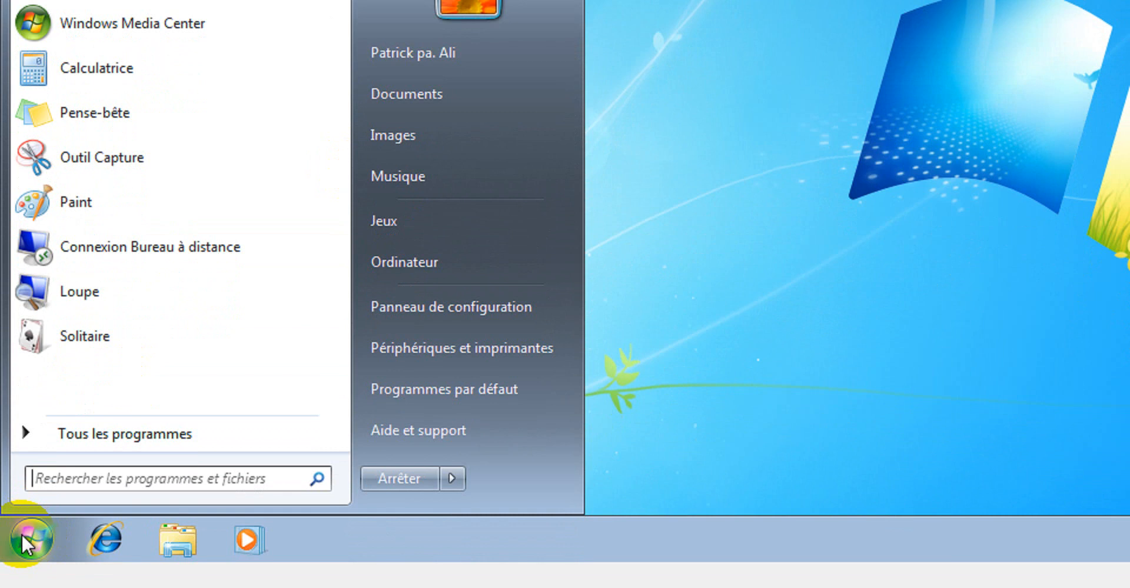
right_click(33, 535)
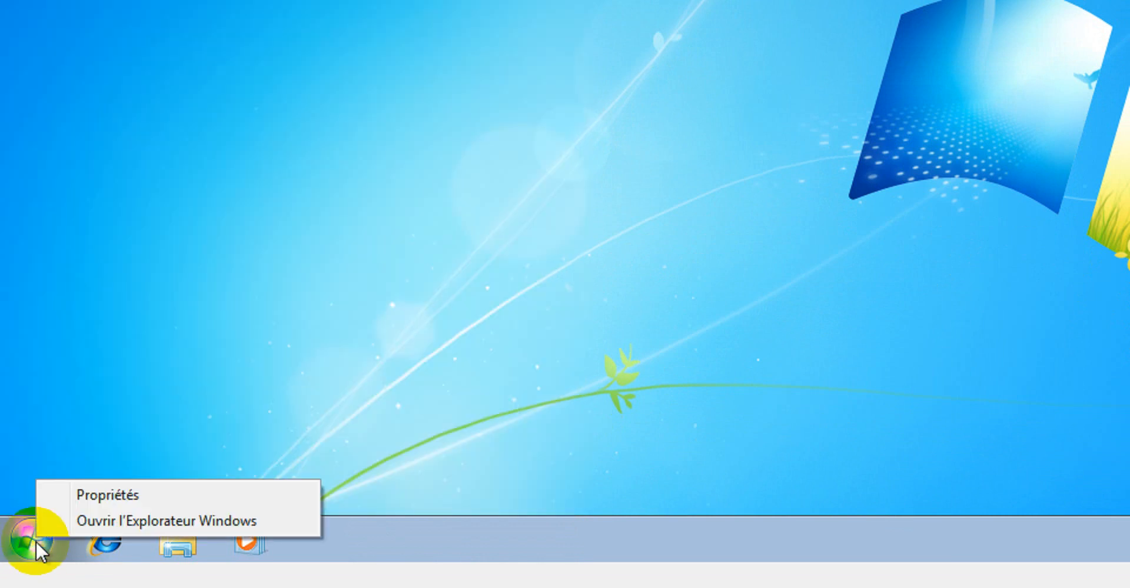
click(113, 495)
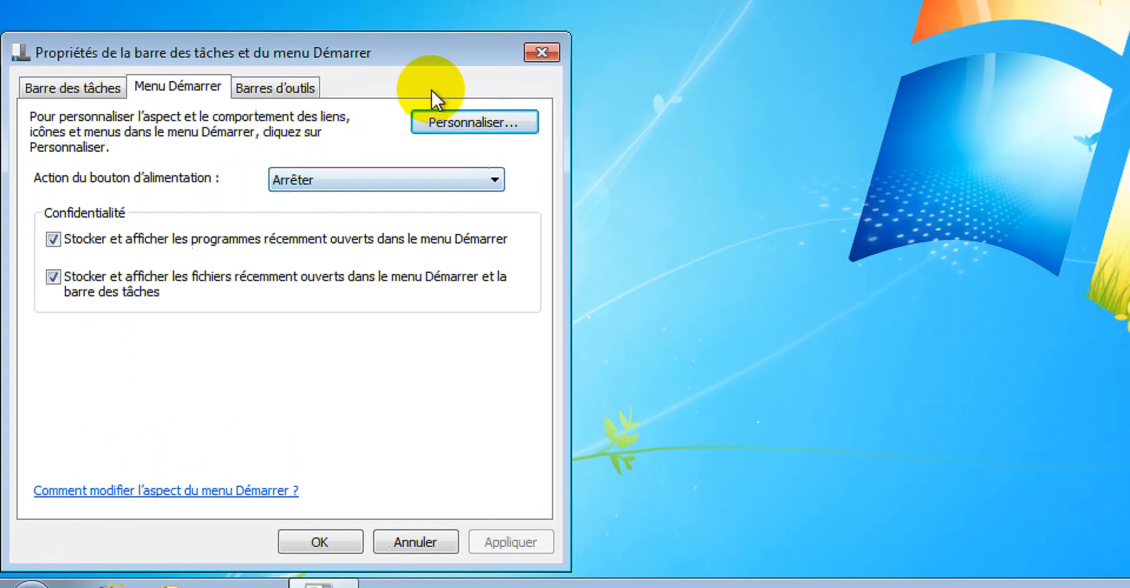
click(542, 7)
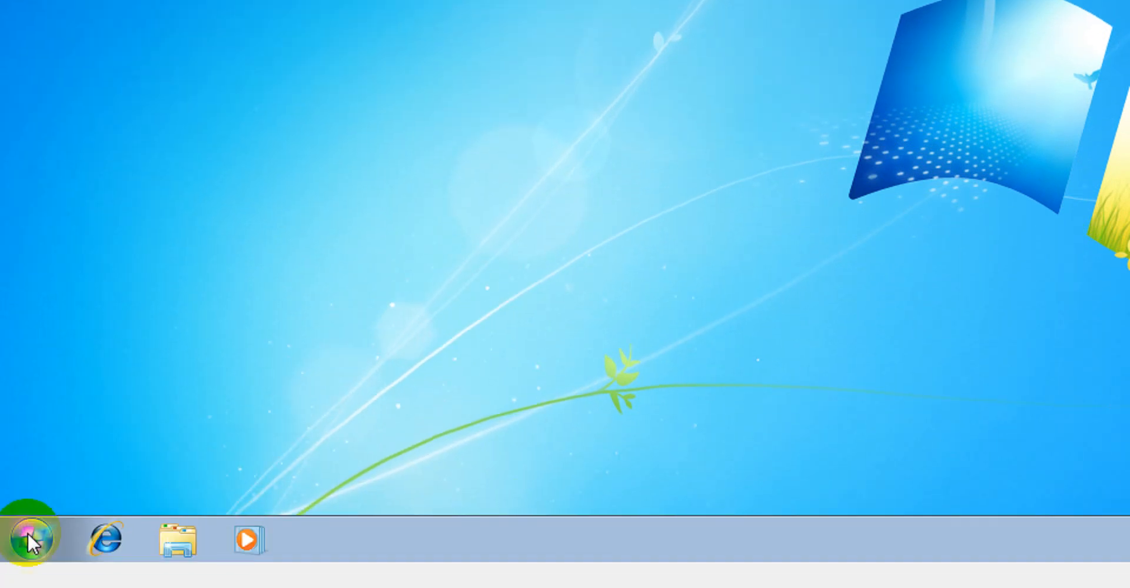
Open the computer's System properties and launch the advanced system settings
click(30, 584)
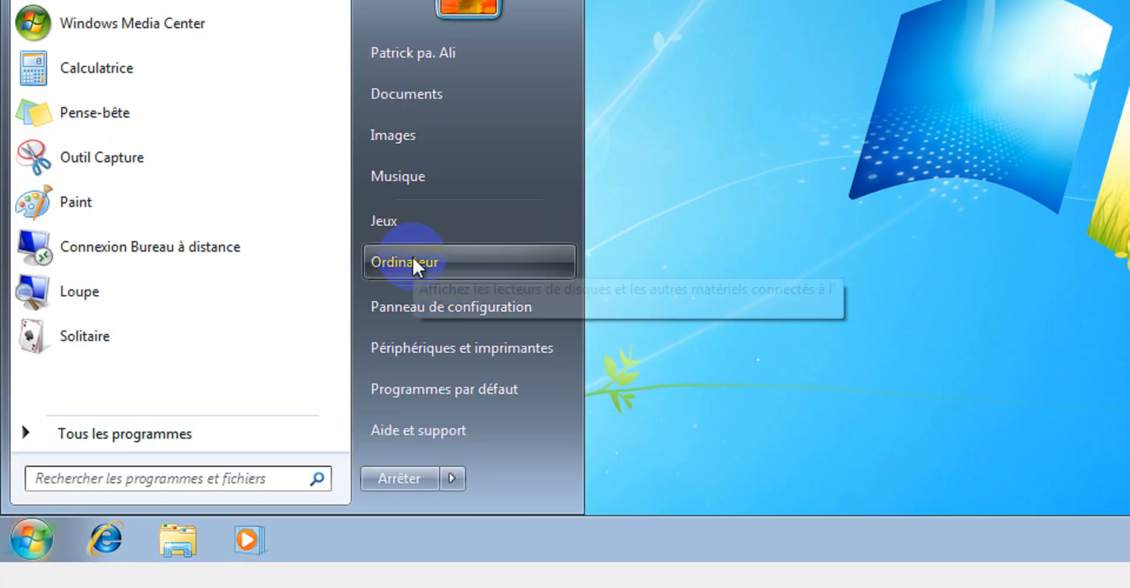
right_click(413, 309)
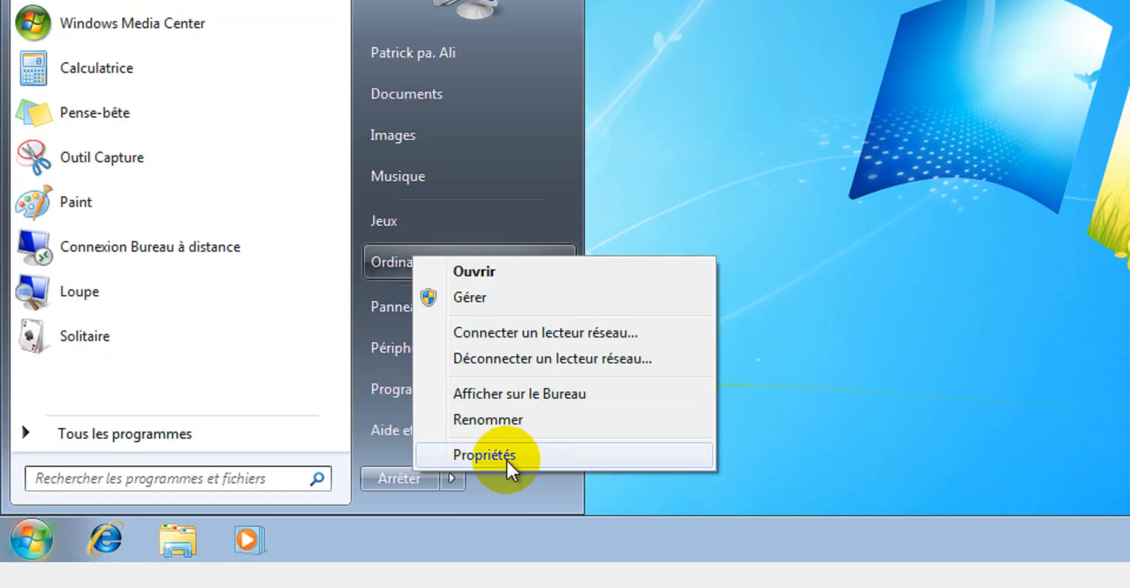
click(501, 454)
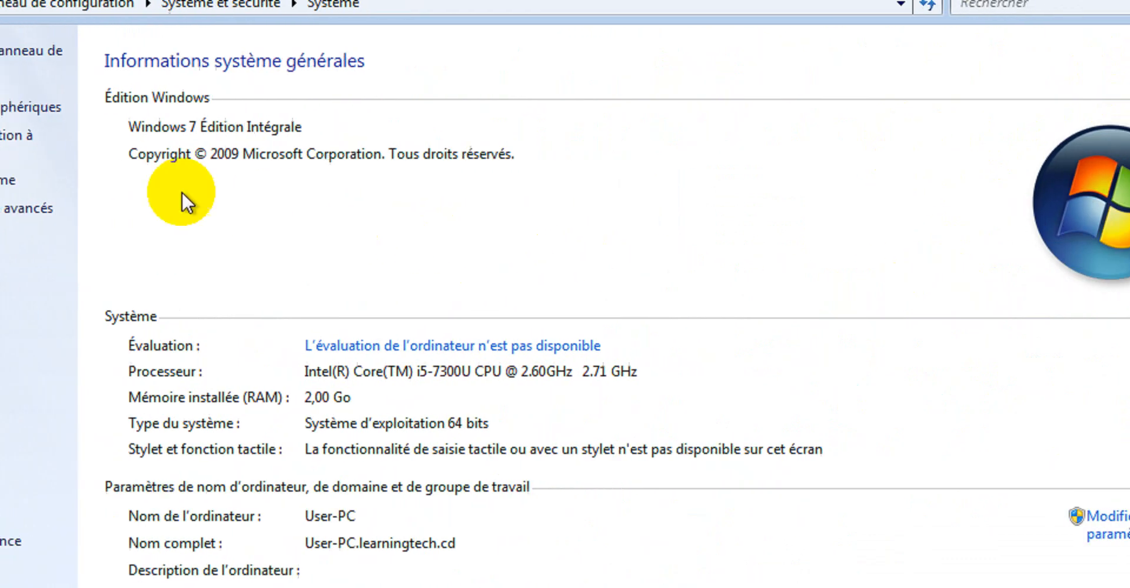
scroll(731, 310, down, 3)
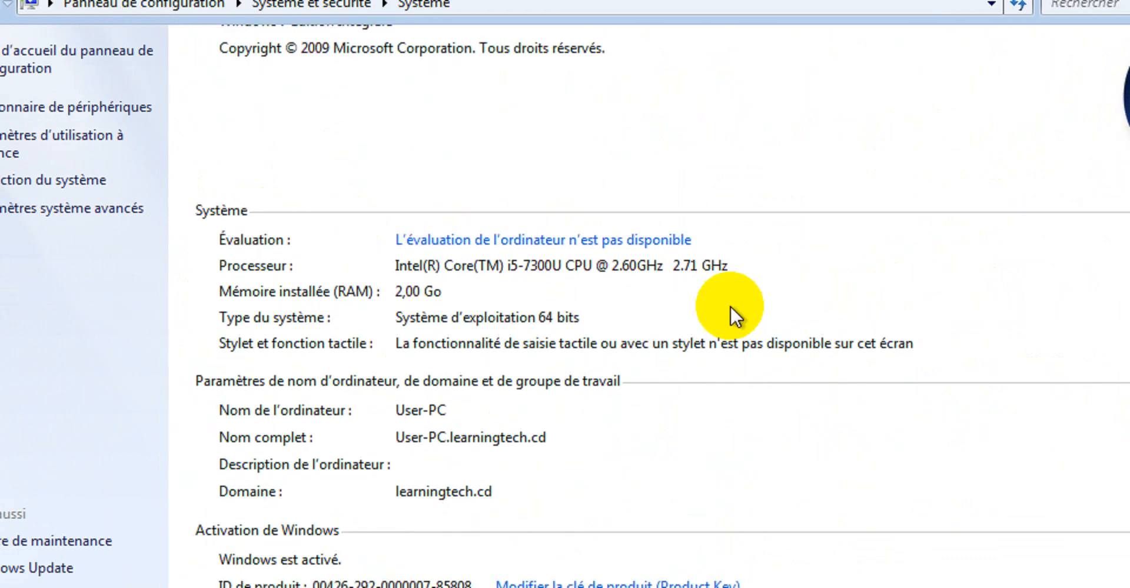
scroll(734, 314, up, 3)
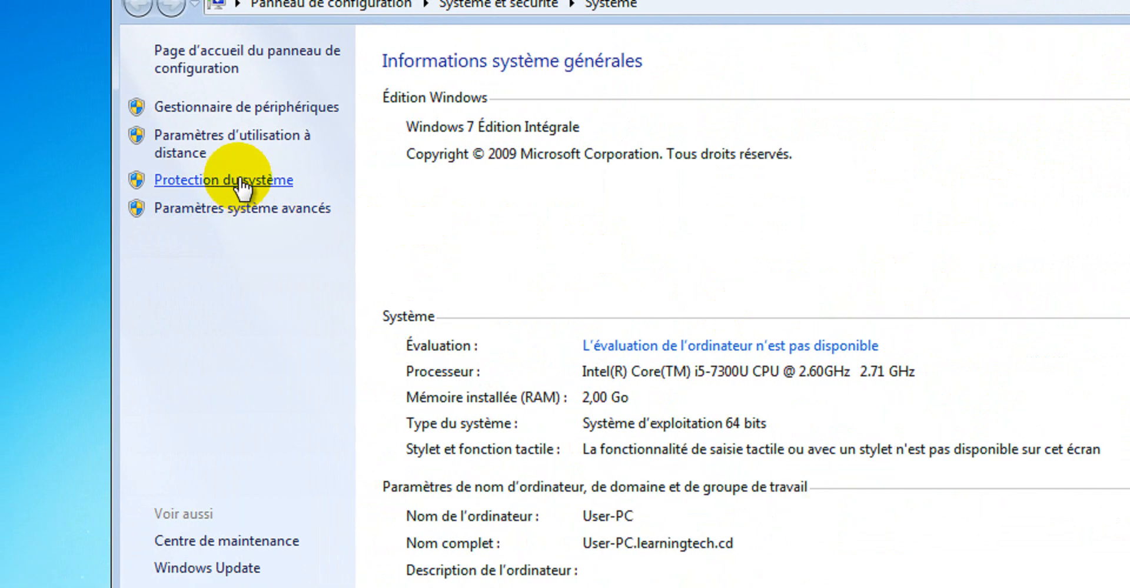
click(255, 207)
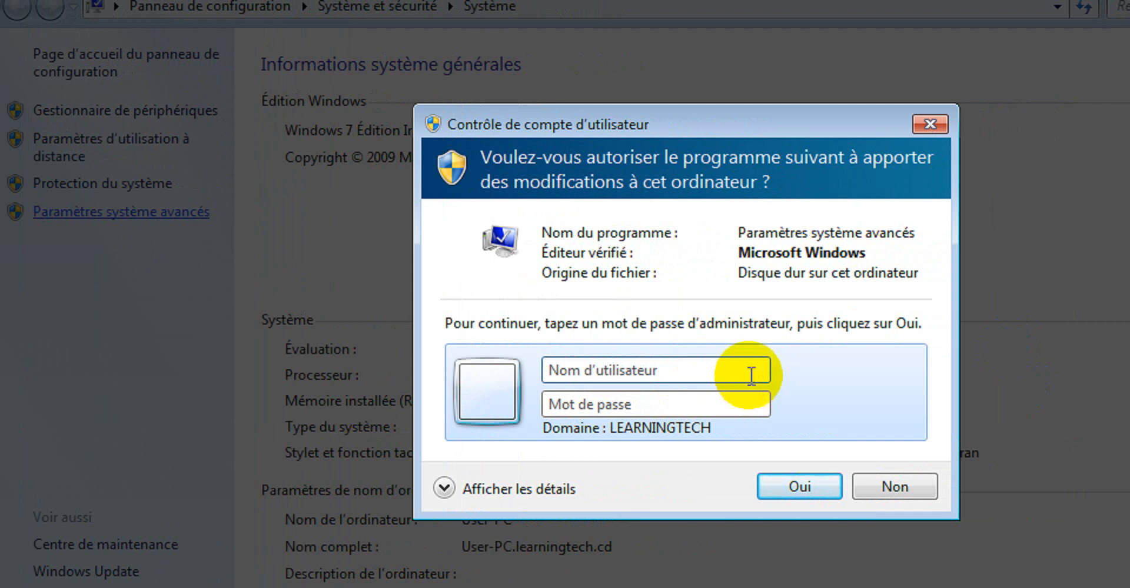
Try to authorize the advanced system settings with account name Administrateur and the administrator password
click(754, 374)
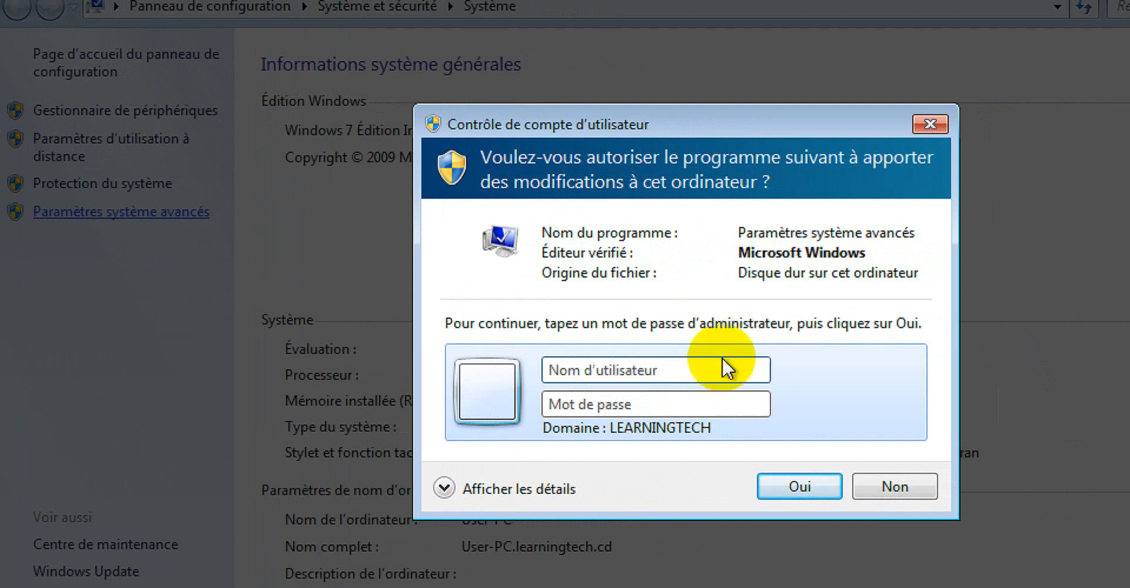
text(Q)
key(BackSpace)
text(Admini)
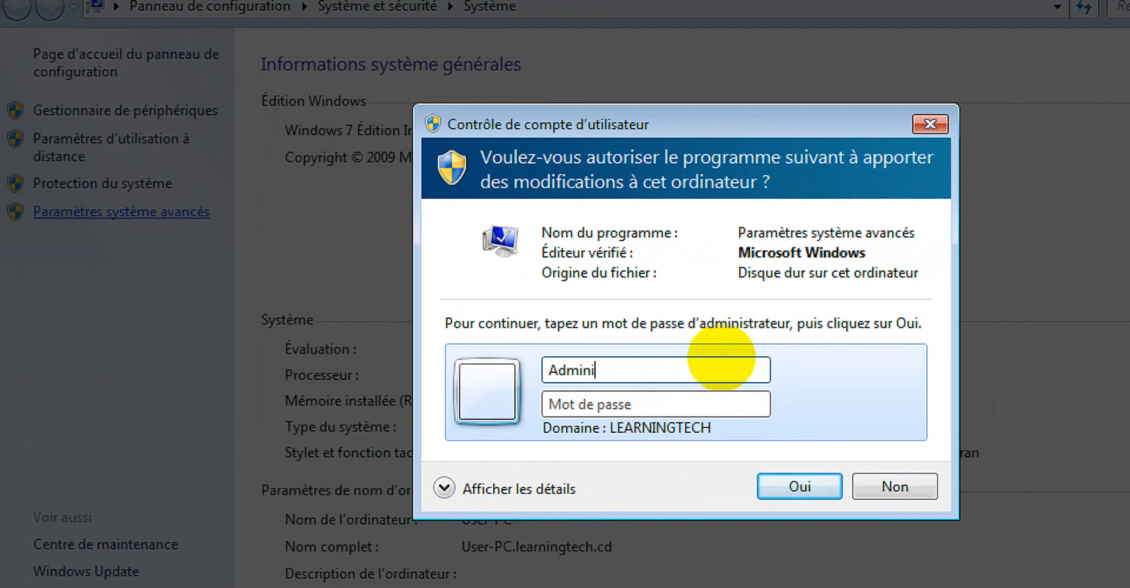
text(strateur)
key(Tab)
text(••)
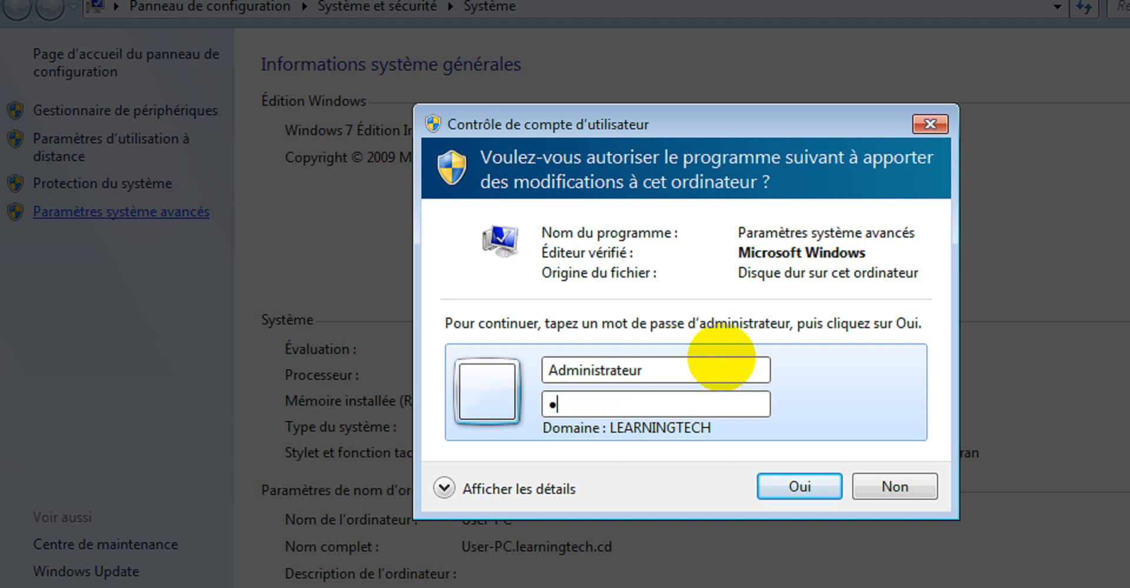
text(••••••)
key(Return)
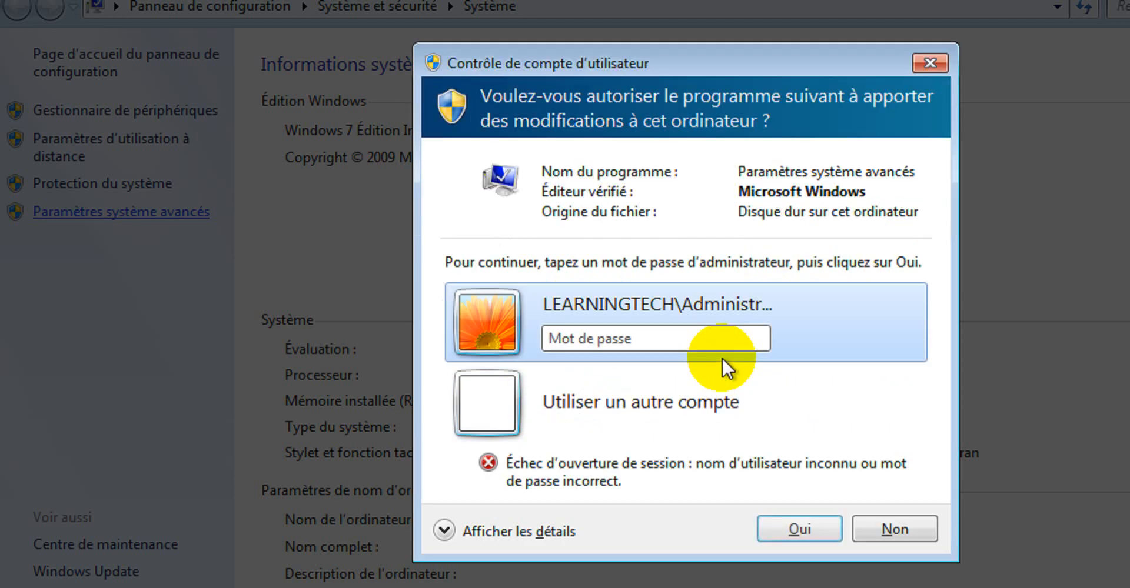
Re-enter the administrator password to authorize, then open the User Profiles settings
click(699, 340)
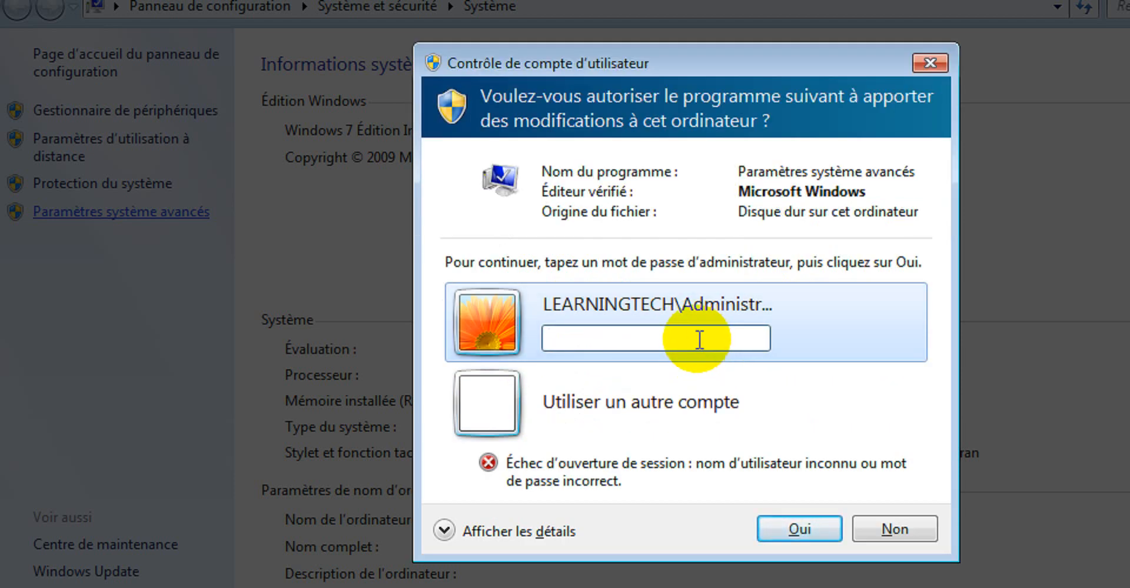
text(••••••••)
key(Return)
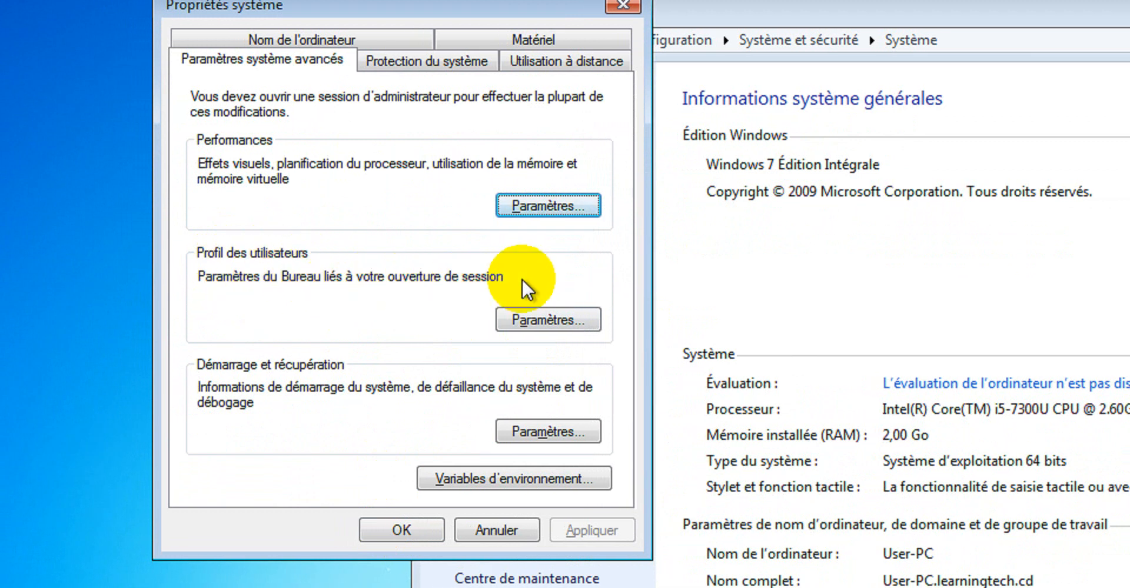
click(546, 320)
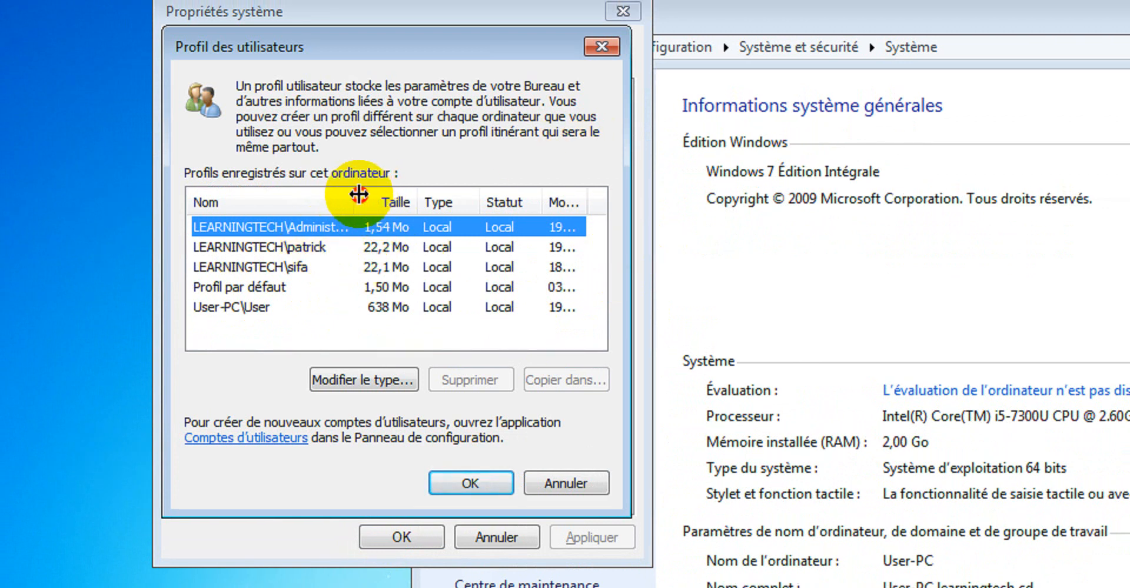
Examine the stored user profiles list, selecting the LEARNINGTECH\patrick profile, then close the profile and system properties dialogs
drag(361, 197, 379, 197)
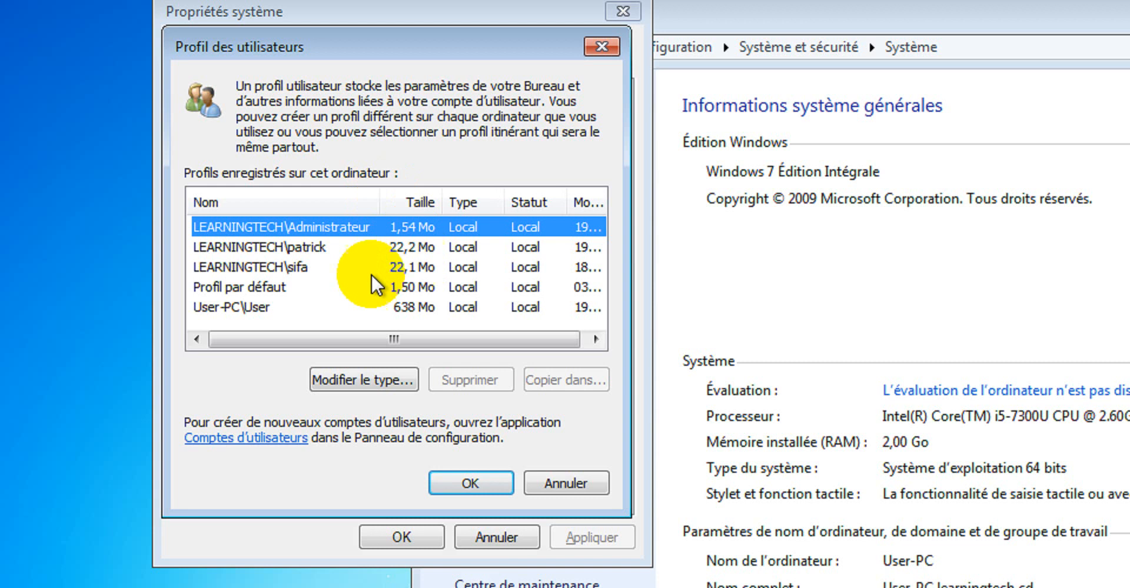
click(251, 250)
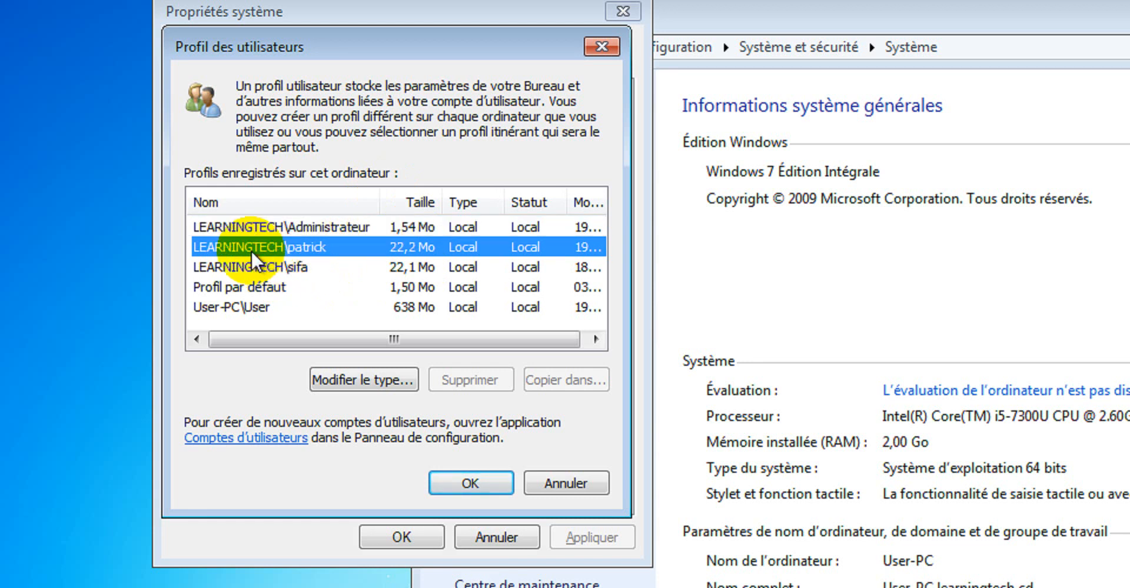
drag(282, 340, 448, 256)
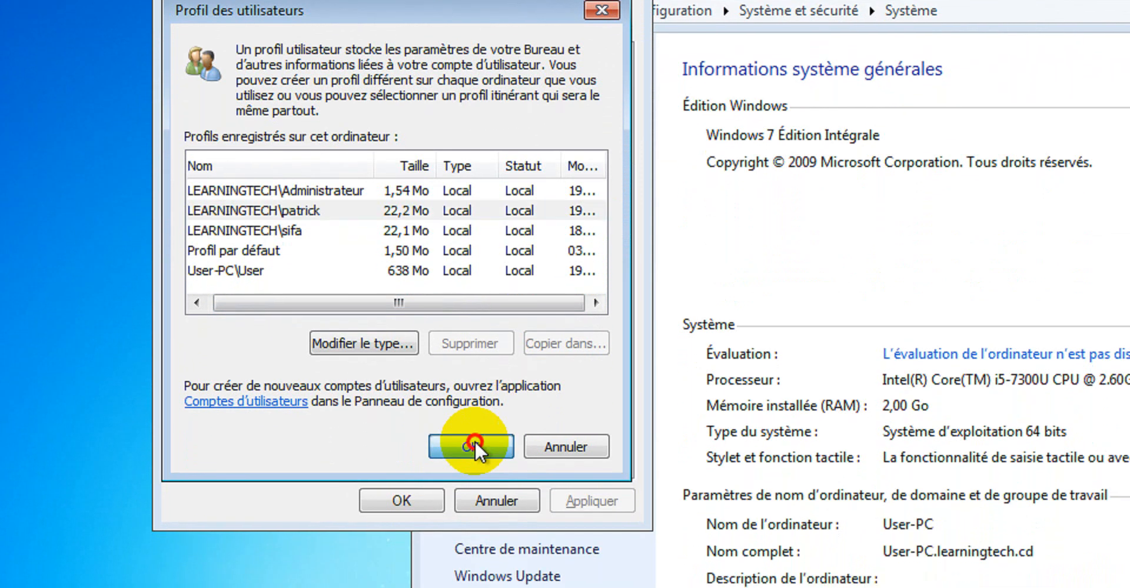
click(474, 562)
click(401, 501)
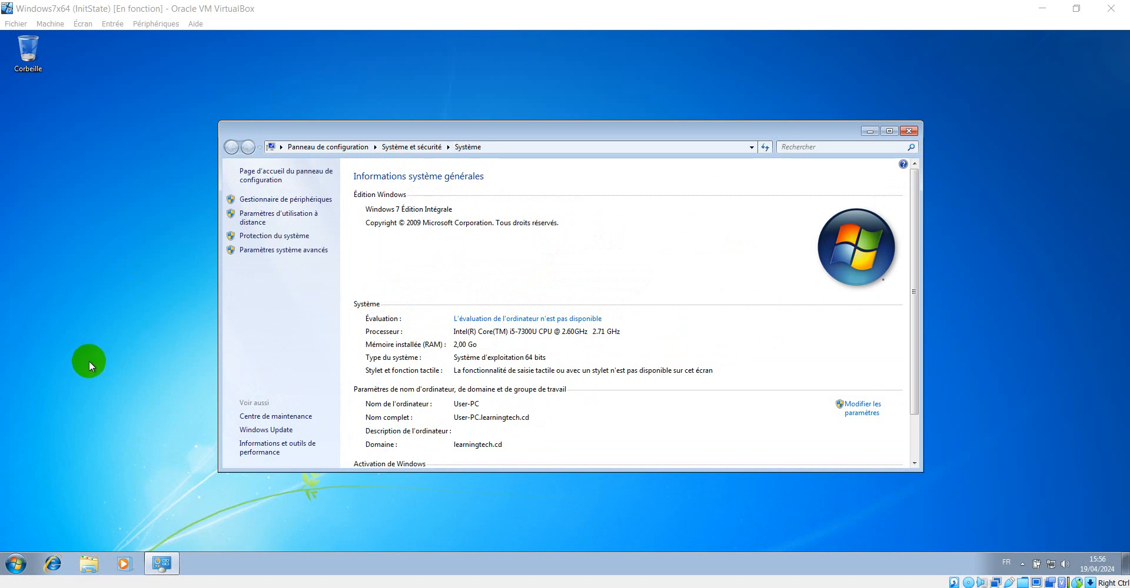
Run sysdm.cpl to open the System Properties
key(super+r)
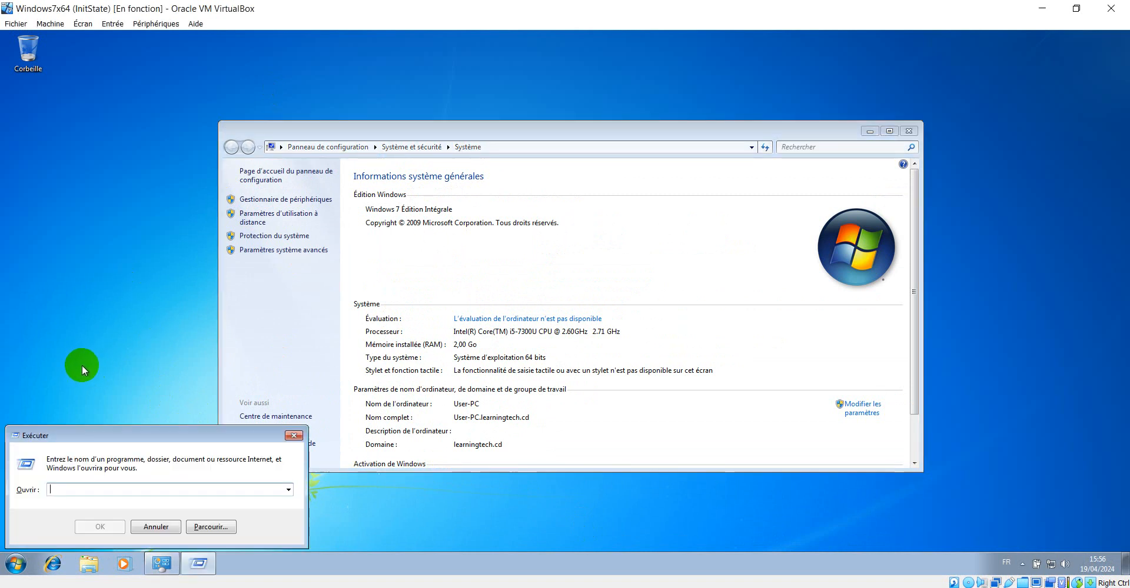
click(108, 322)
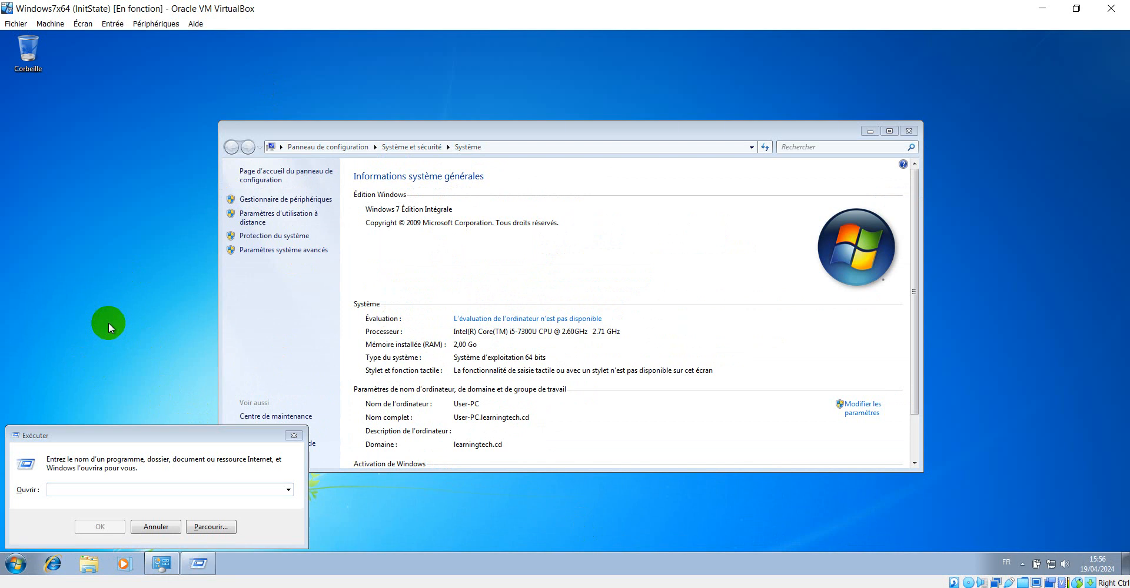
click(91, 491)
text(syst)
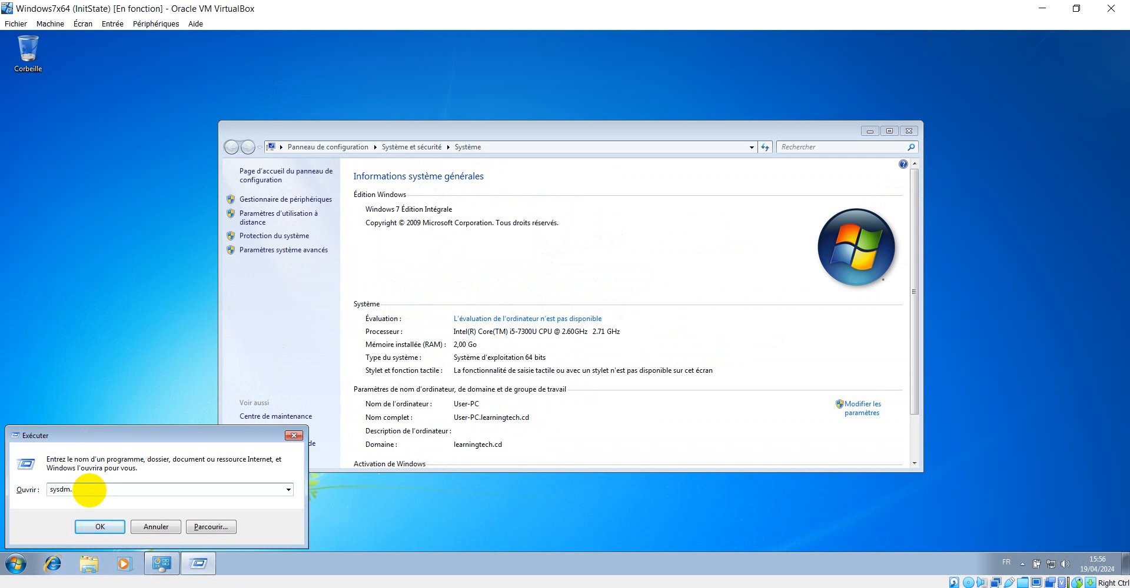
text(l)
key(Return)
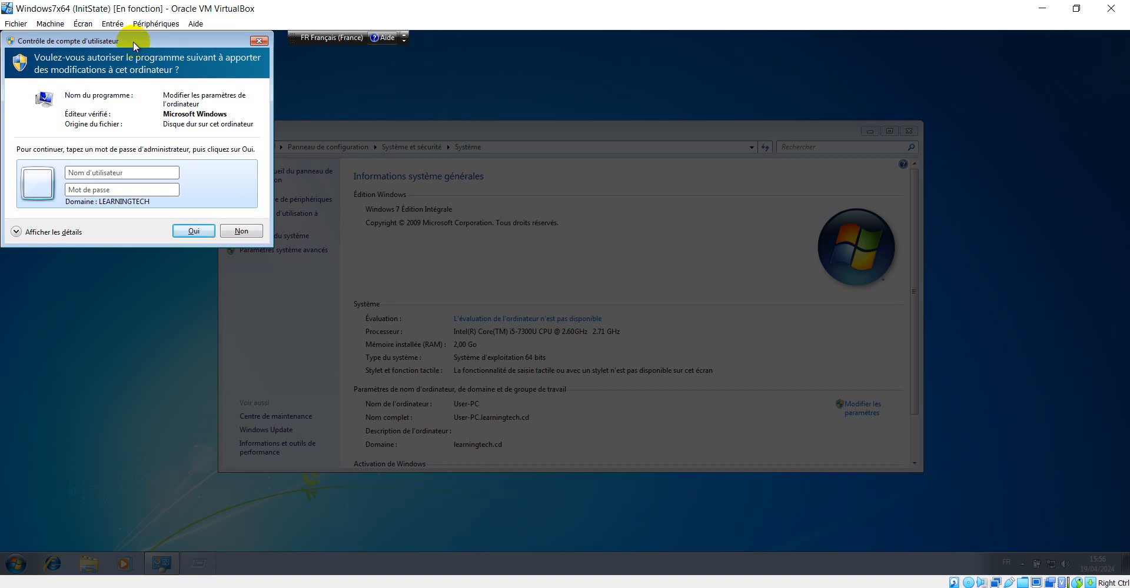
Authorize the change with account name Administrateur and the administrator password
drag(133, 41, 466, 163)
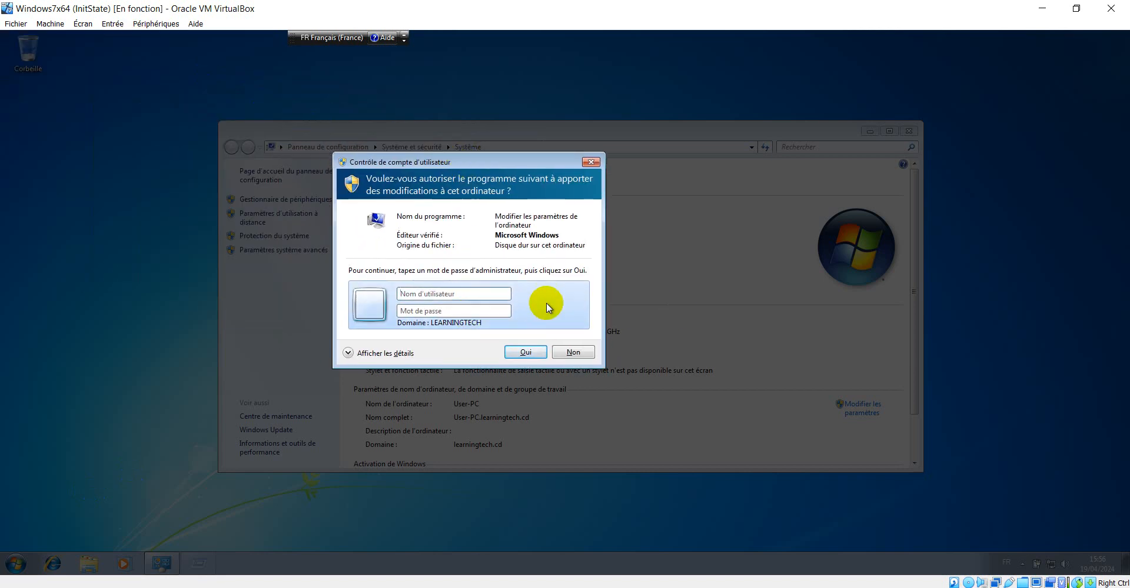
text(Q)
key(BackSpace)
text(Ad)
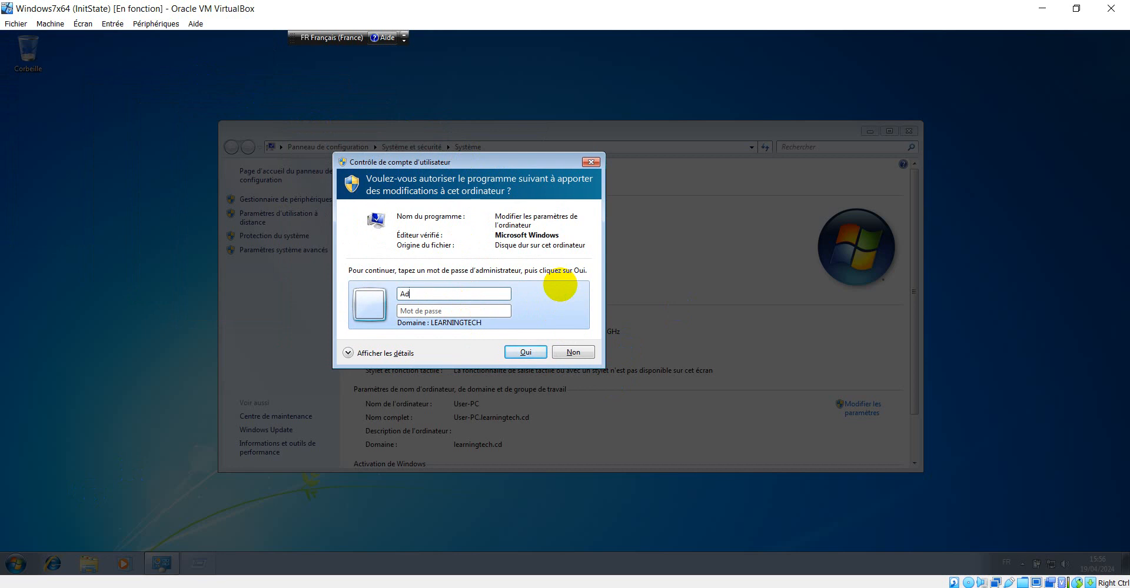
text(ministrateur)
key(Tab)
text(P@ssw0rd)
key(Return)
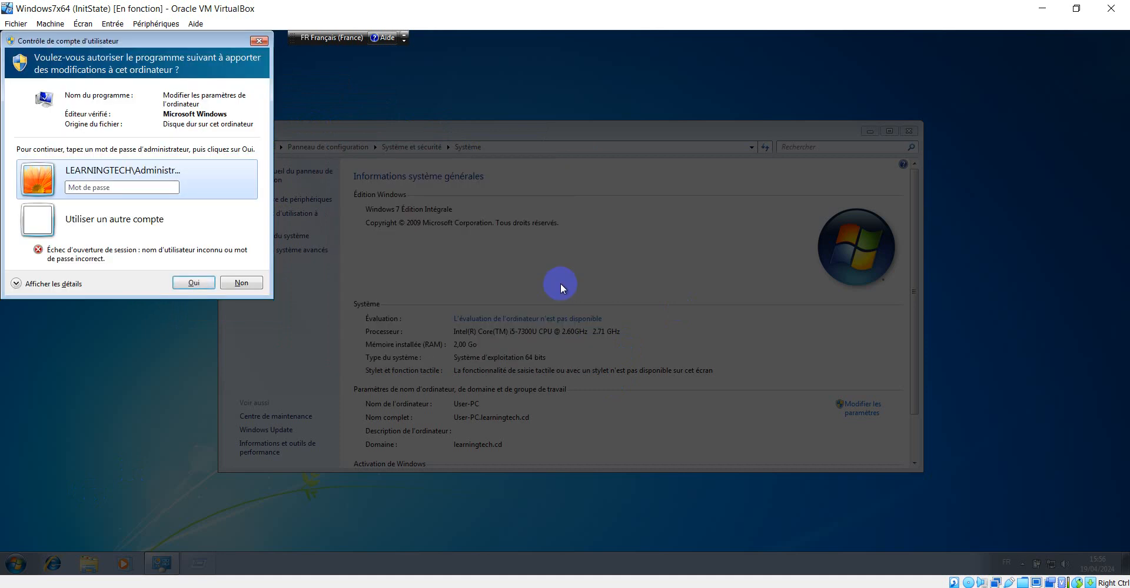
Re-enter the administrator password to authorize opening System Properties
click(149, 186)
text(P)
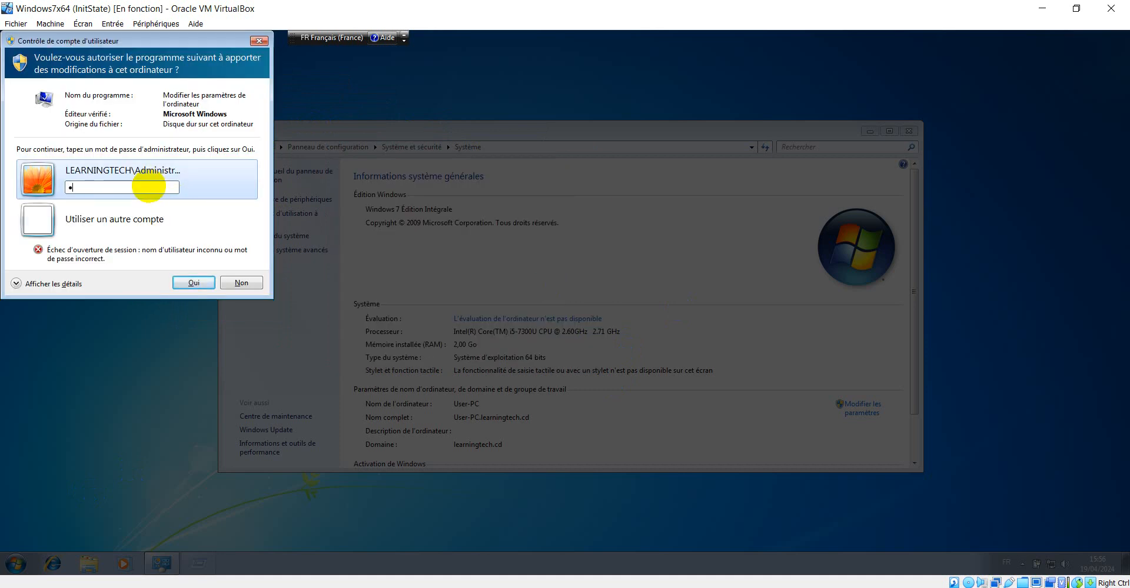
text(@ssw0r)
key(BackSpace)
key(BackSpace)
key(BackSpace)
key(BackSpace)
key(BackSpace)
key(BackSpace)
text(P••••••)
key(BackSpace)
key(BackSpace)
key(BackSpace)
key(BackSpace)
key(BackSpace)
key(BackSpace)
text(P•••••••)
key(Return)
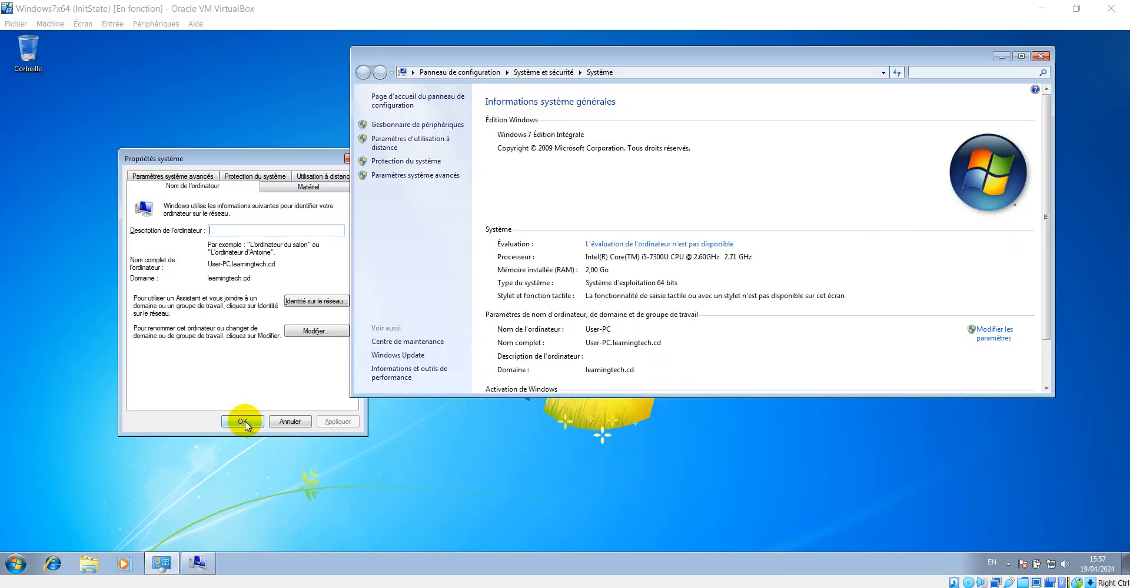
Switch to the Windows Server 2016 machine and unlock it with the administrator password
click(244, 421)
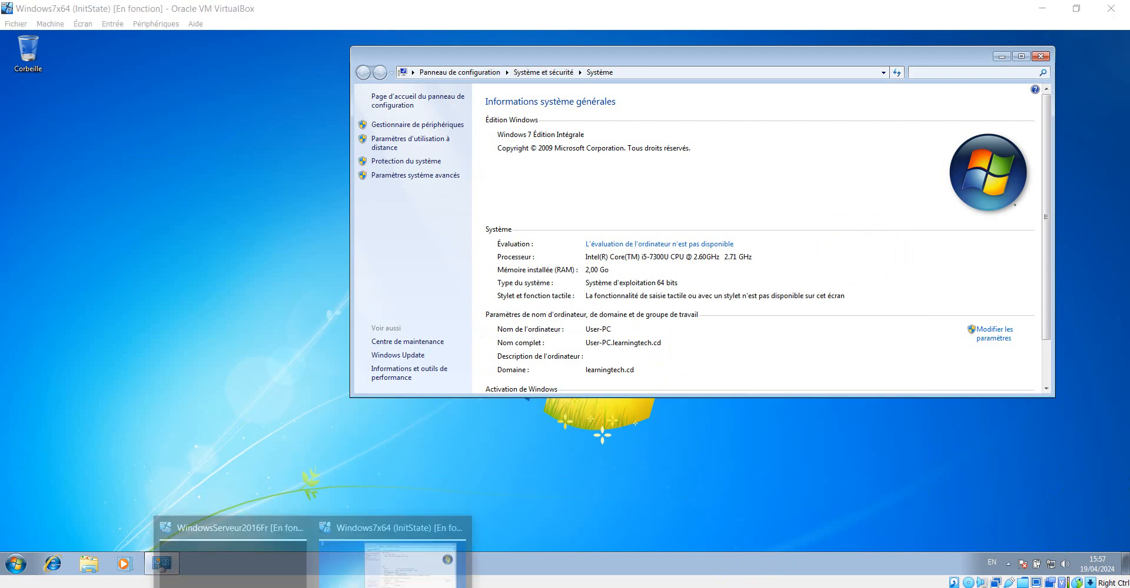
click(270, 574)
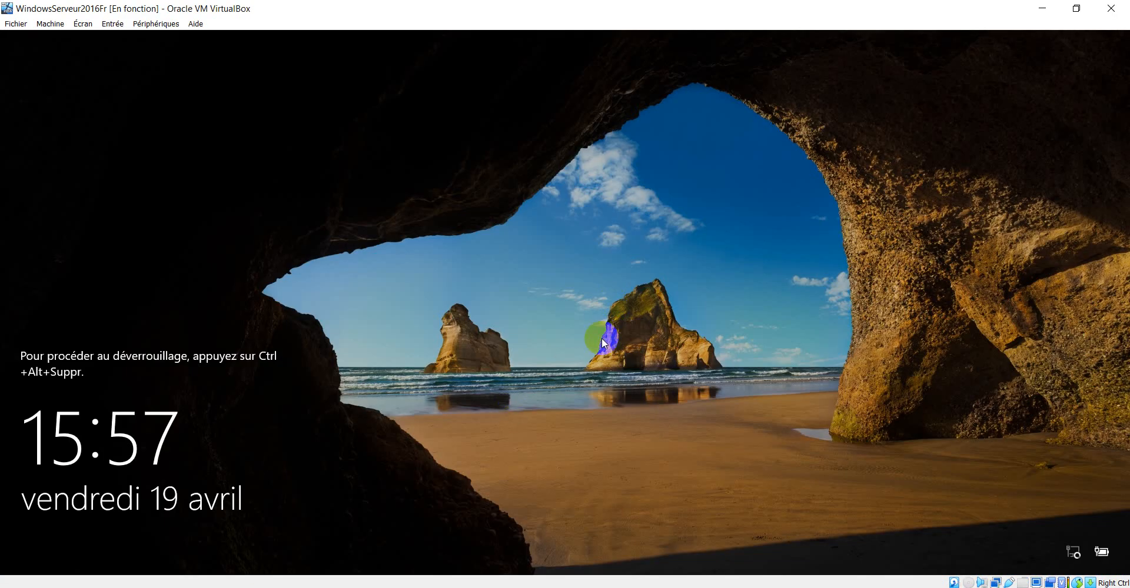
key(ctrl+alt+Delete)
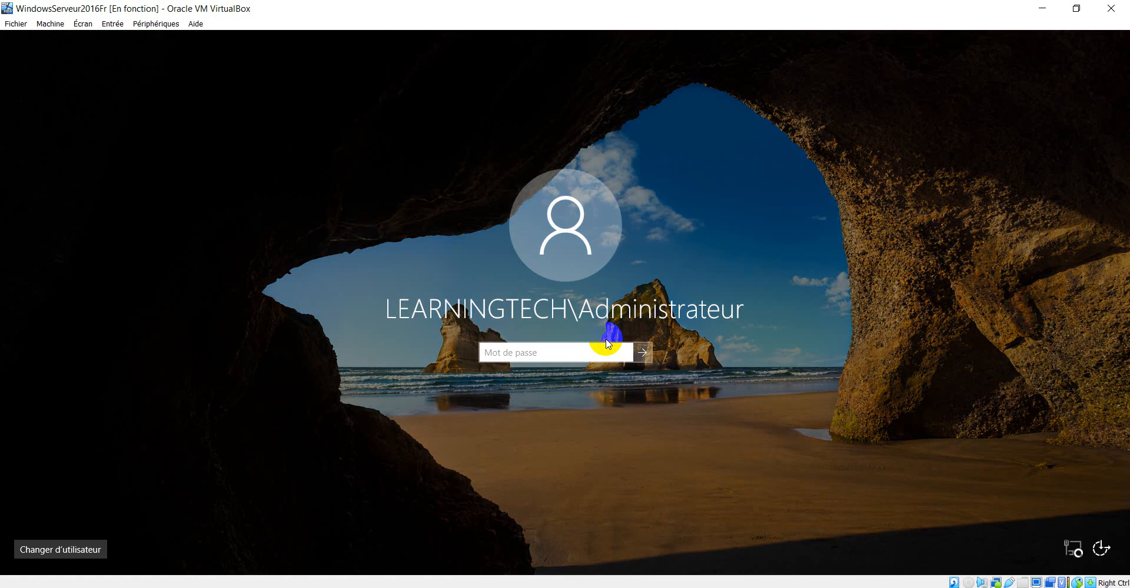
text(P@ssw0rd)
key(Return)
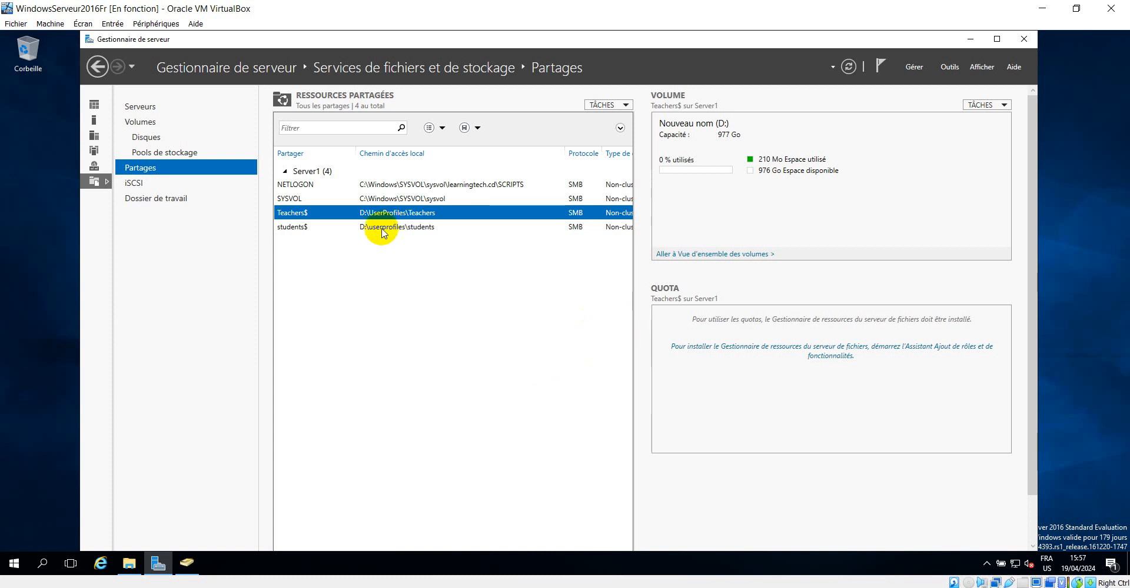
click(186, 562)
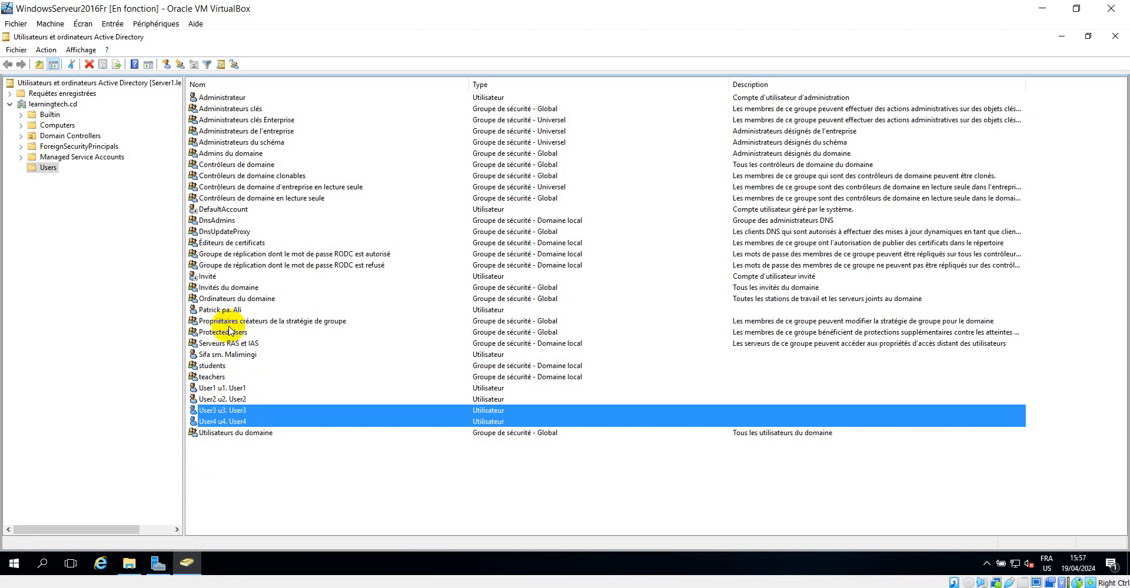
click(221, 310)
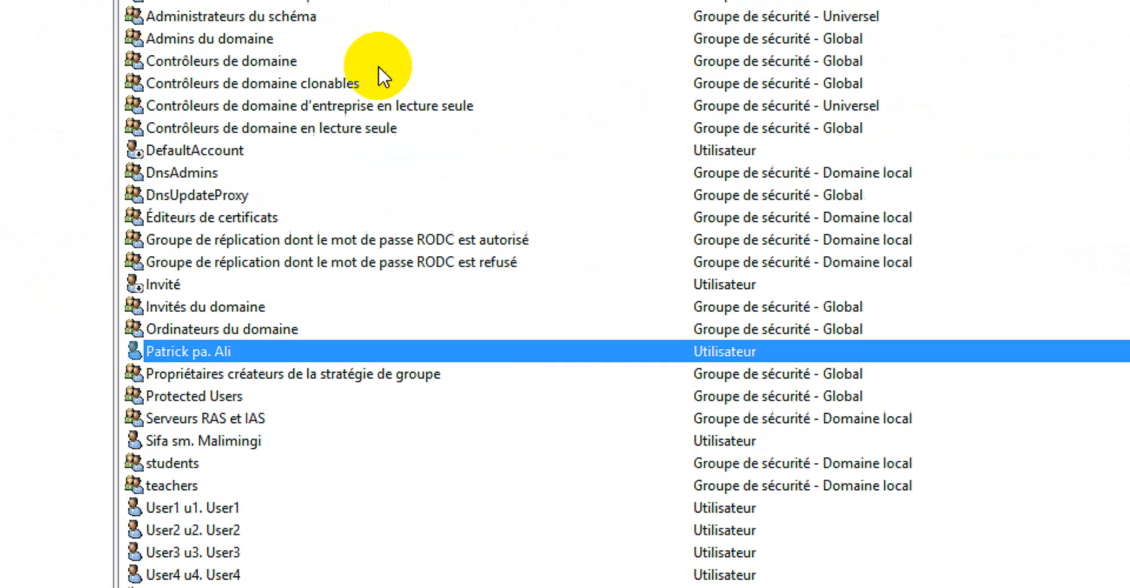
right_click(222, 347)
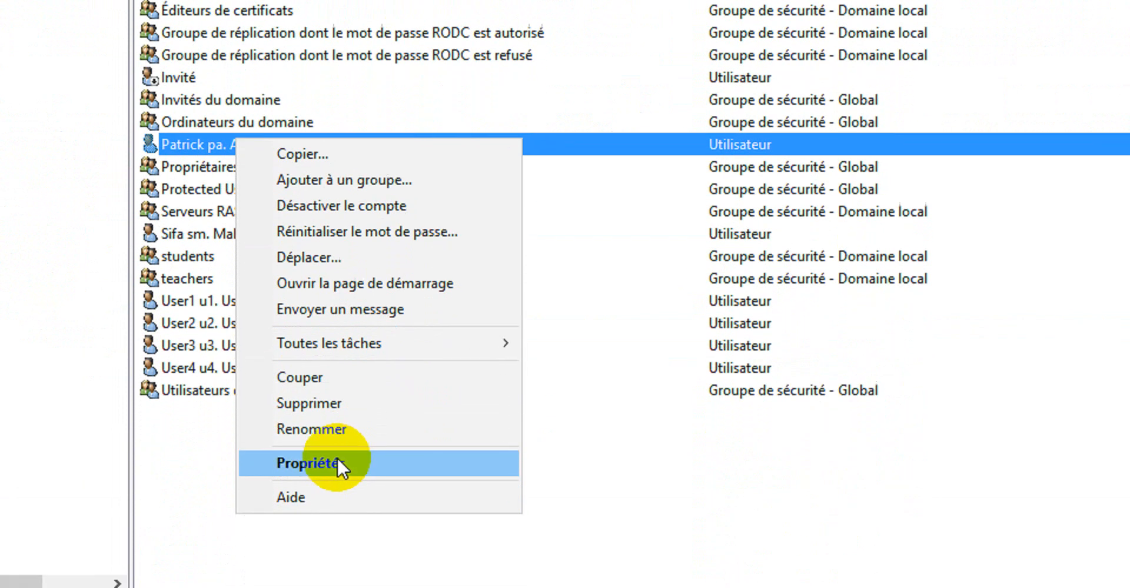
click(337, 462)
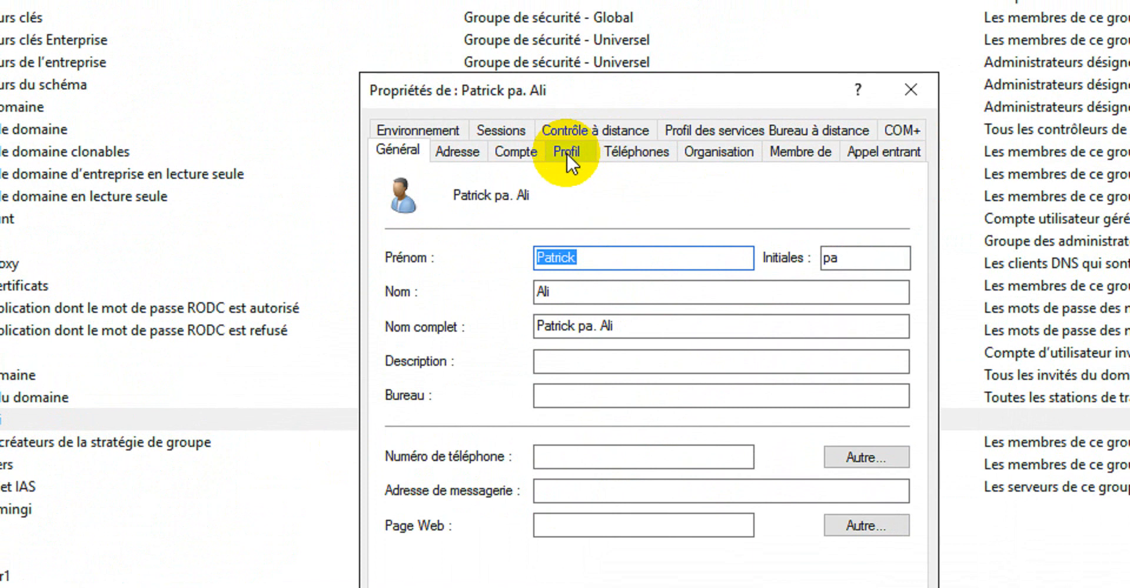
click(566, 153)
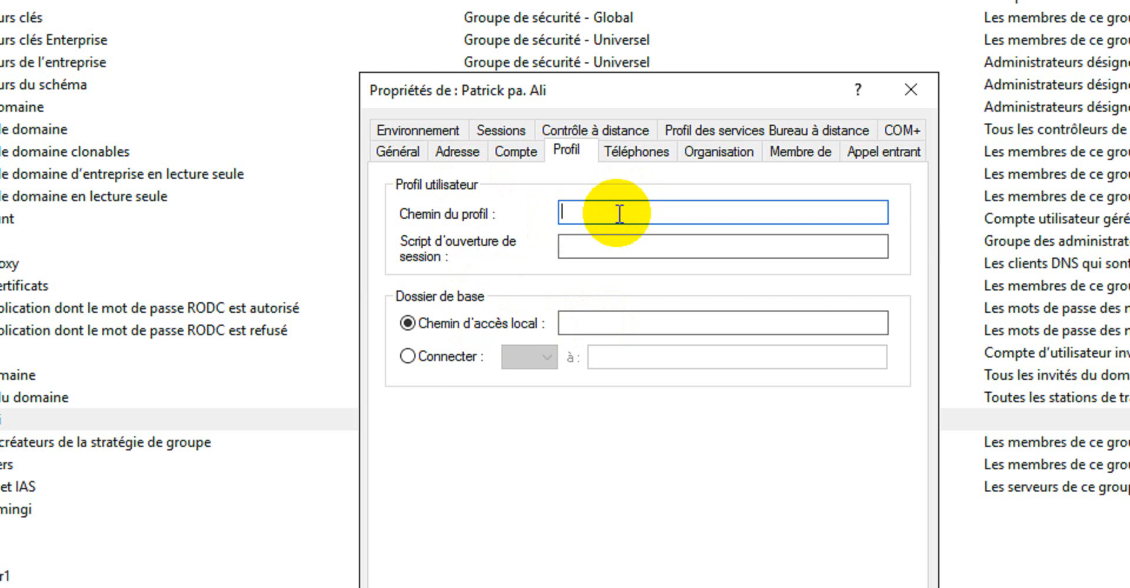
text(\\Server1\Teachers$)
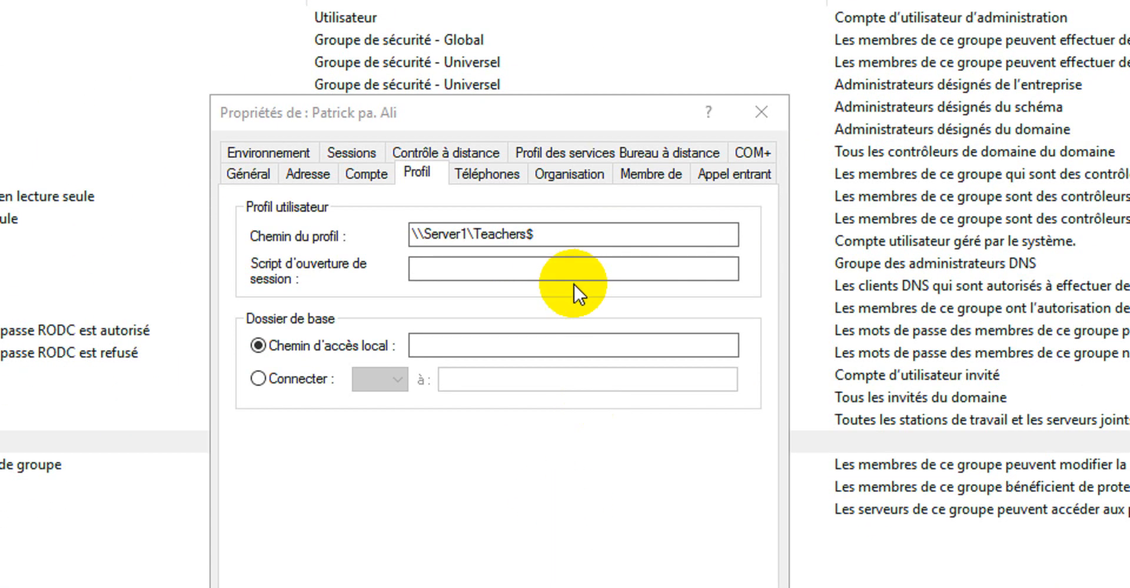
click(561, 244)
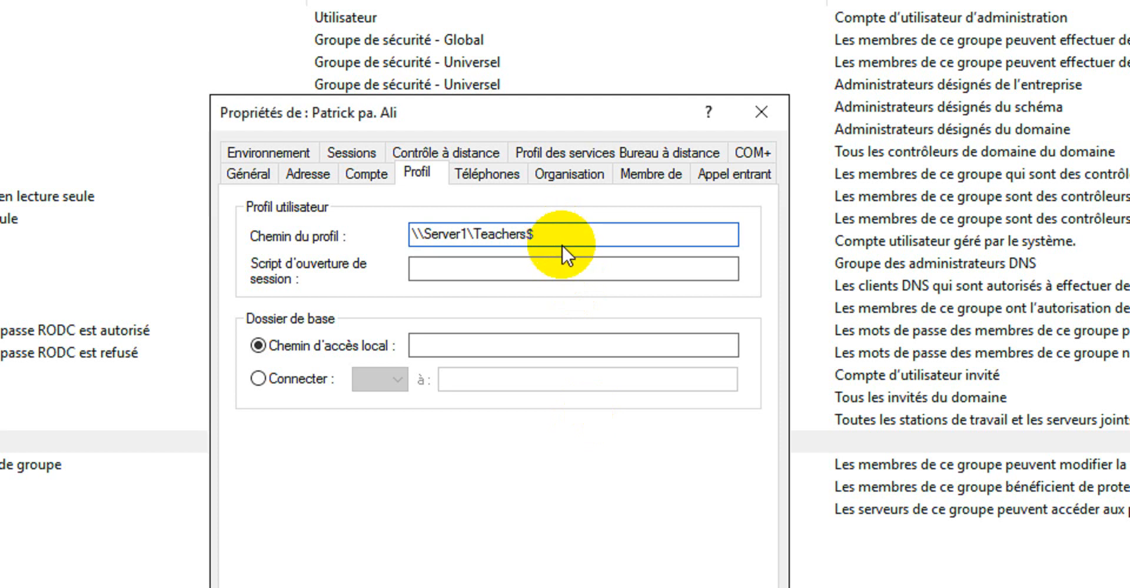
key(alt)
text(\learningtech.)
text(patrick)
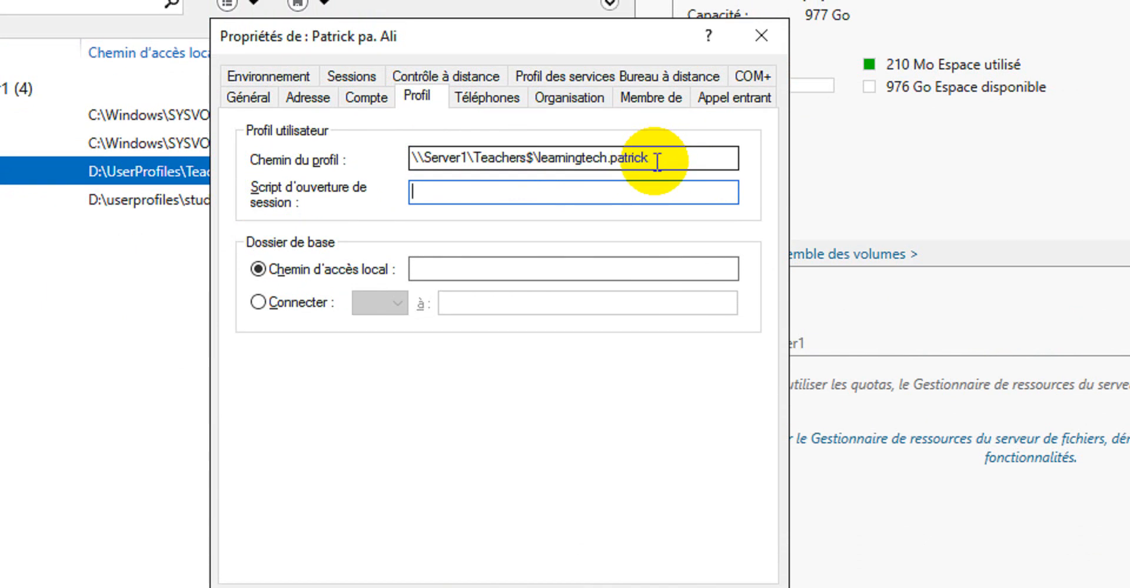
click(653, 157)
click(610, 158)
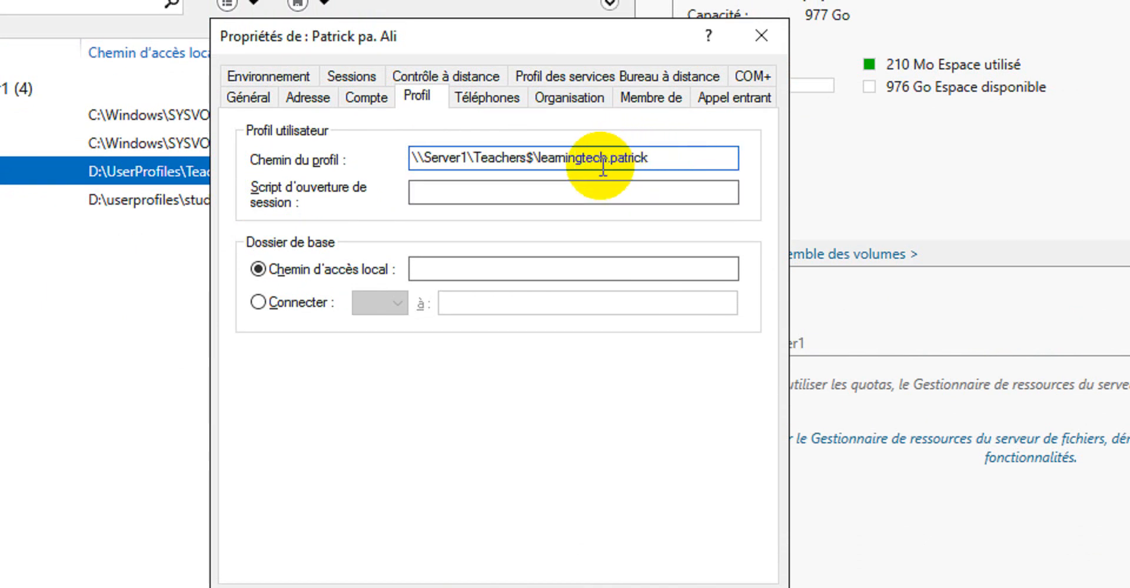
key(BackSpace)
key(BackSpace)
key(BackSpace)
key(BackSpace)
key(BackSpace)
key(BackSpace)
key(BackSpace)
key(BackSpace)
key(BackSpace)
key(BackSpace)
key(BackSpace)
key(BackSpace)
key(BackSpace)
key(BackSpace)
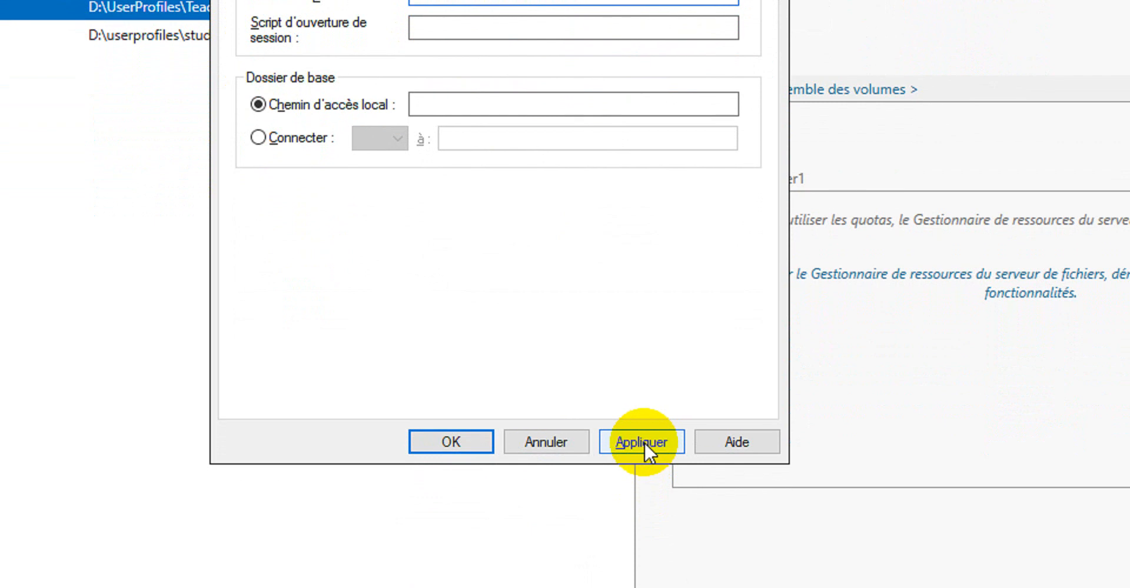
click(646, 498)
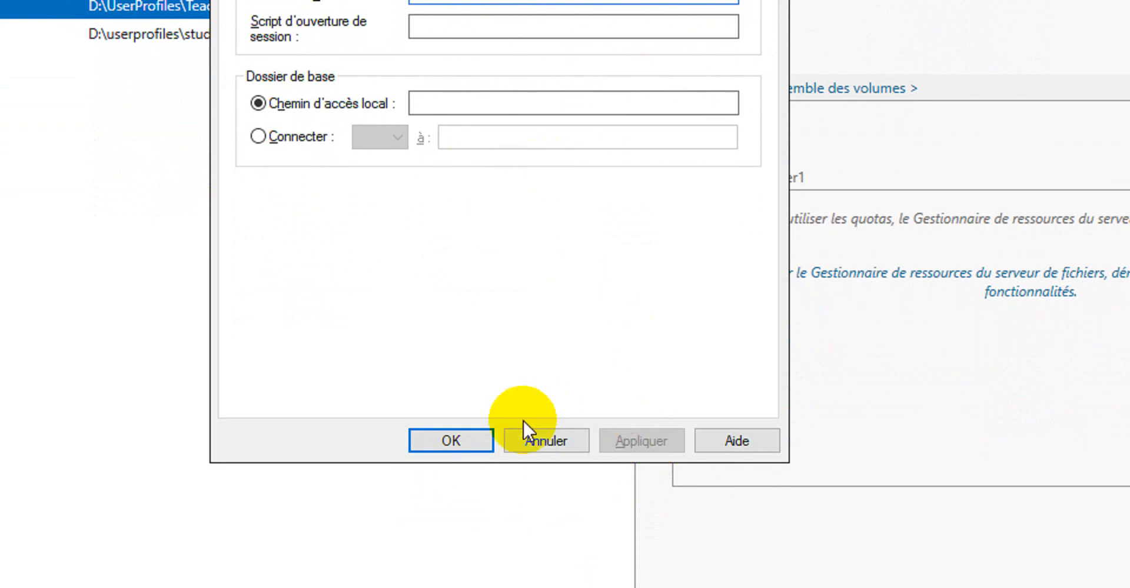
click(462, 440)
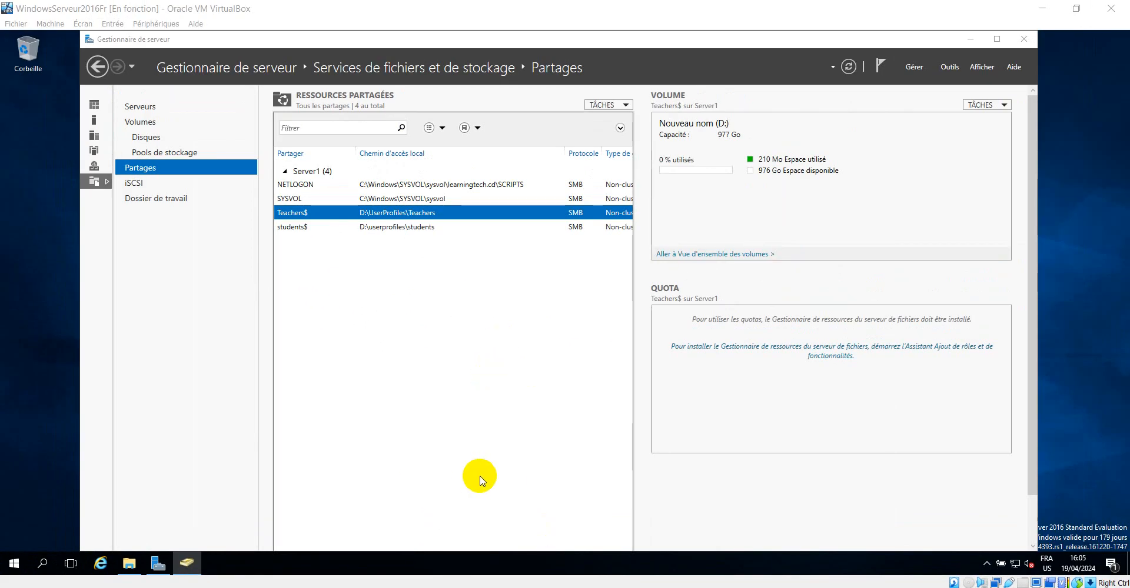
click(187, 562)
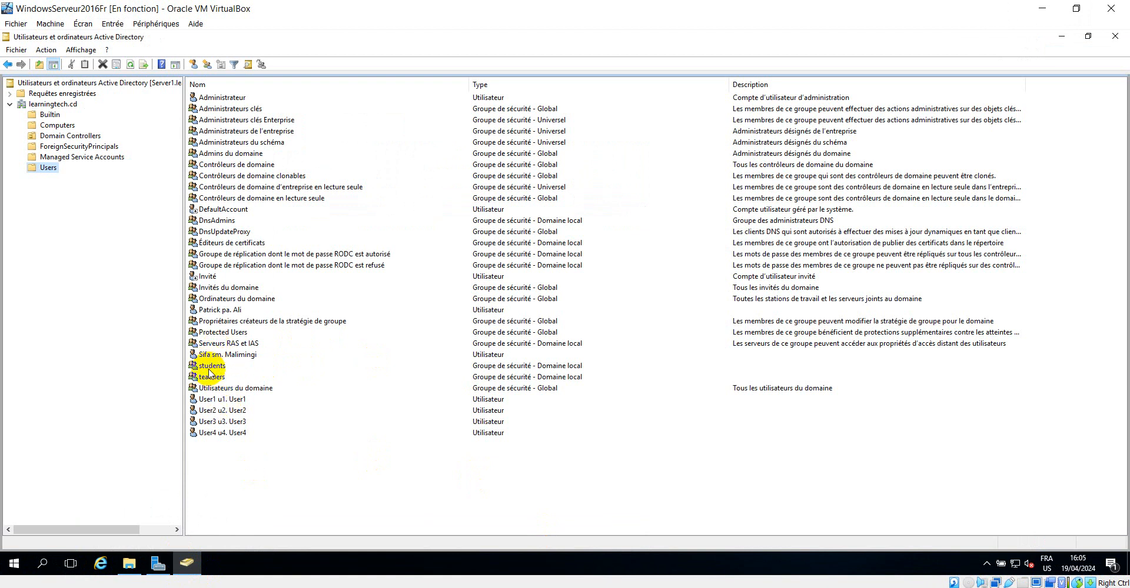
right_click(212, 310)
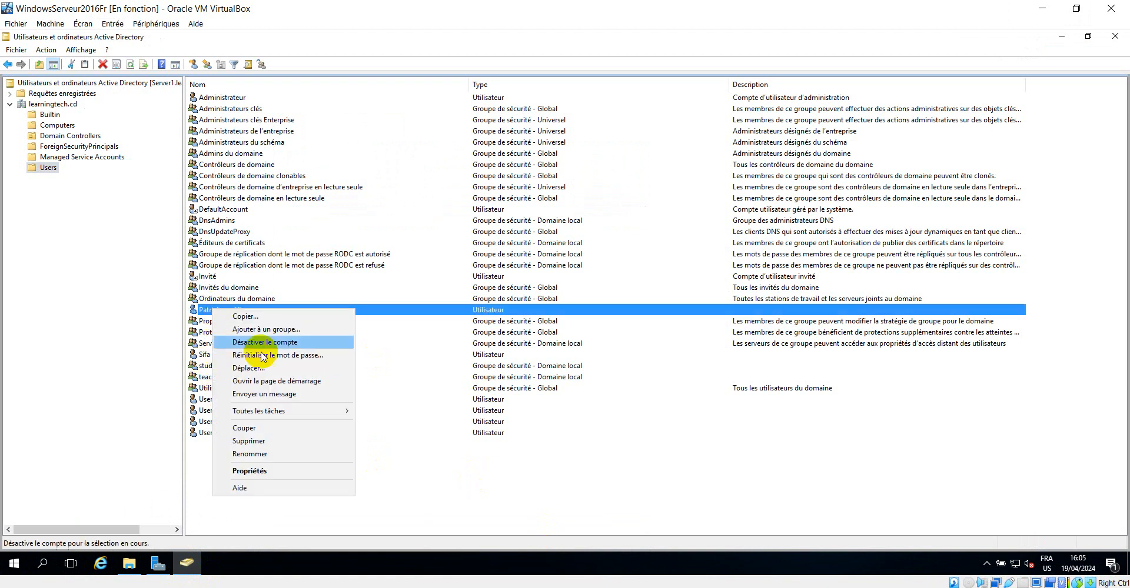
click(249, 471)
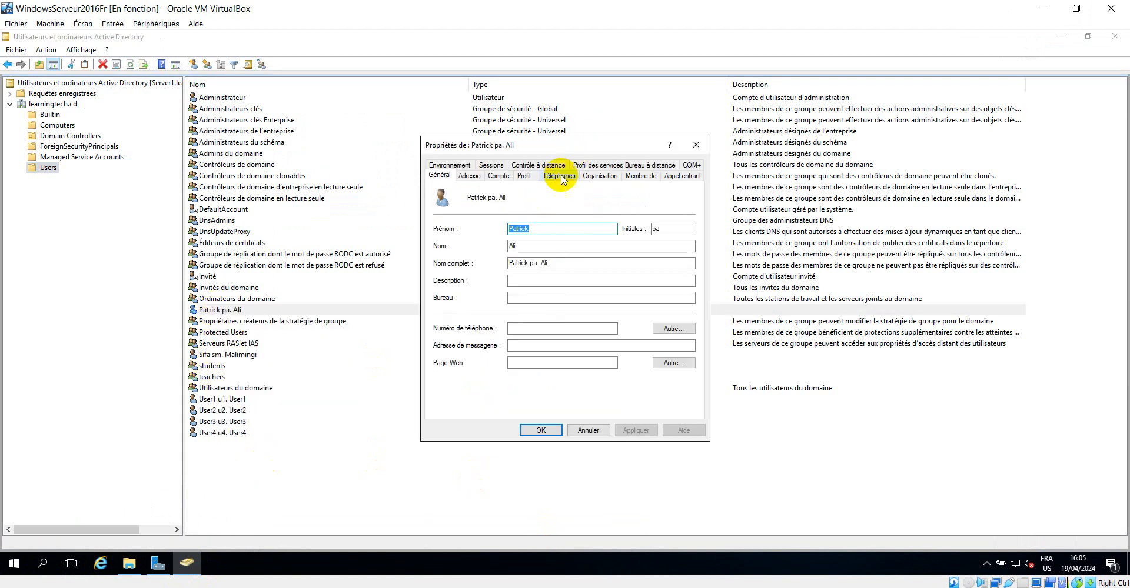
click(524, 176)
double_click(647, 206)
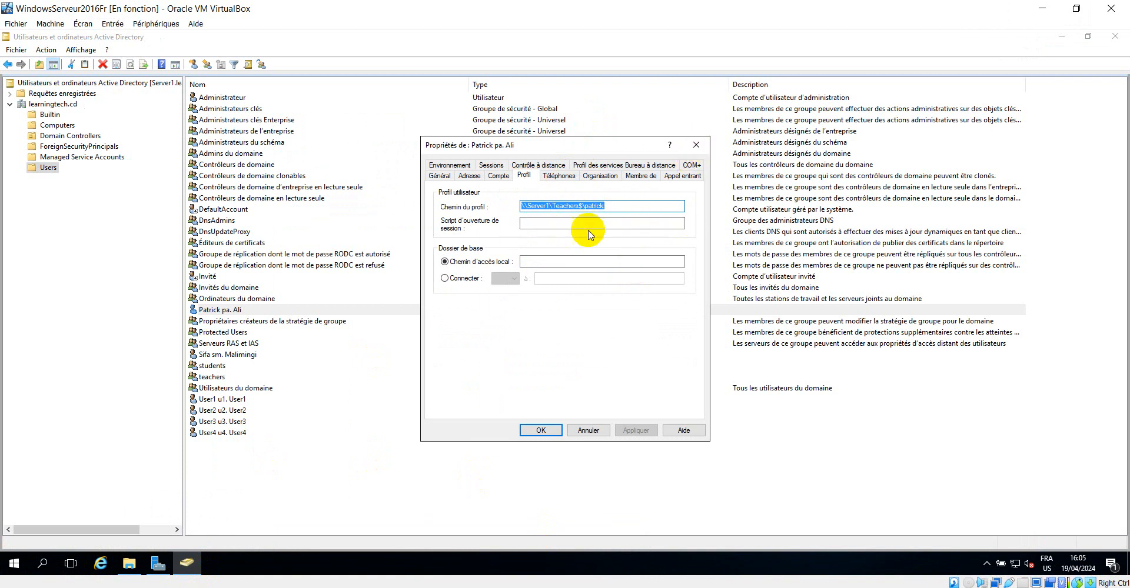
click(697, 145)
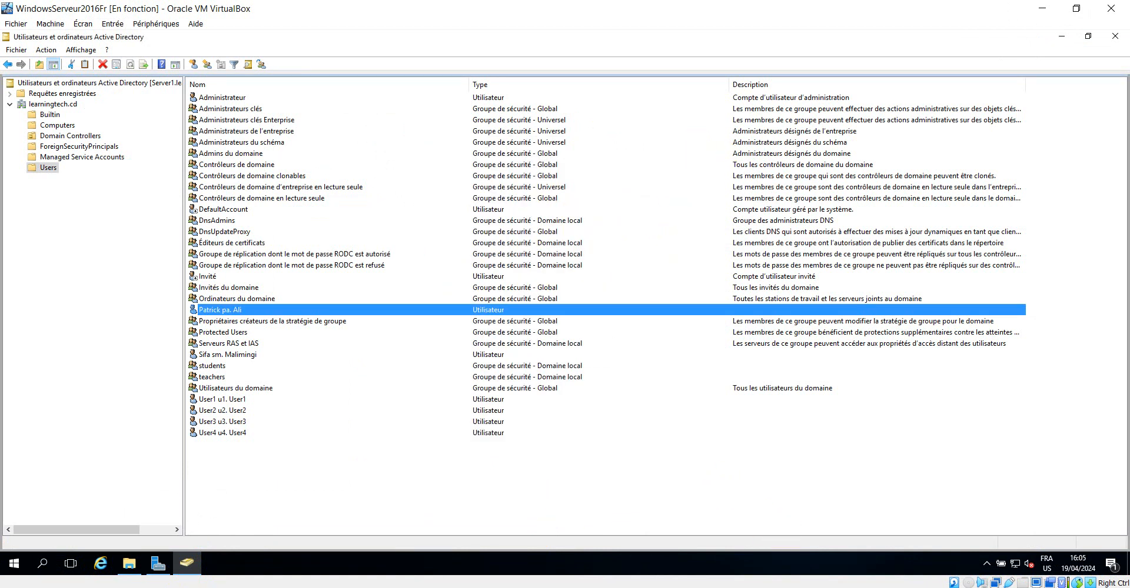
Switch to the Windows 7 client and restart it from the Start menu
click(380, 546)
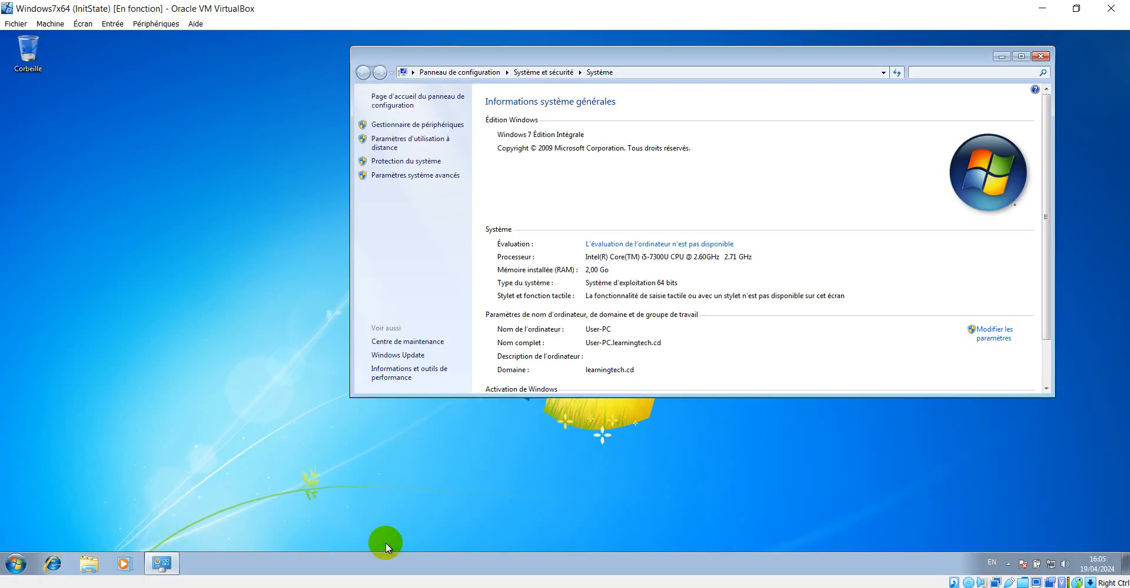
right_click(7, 568)
click(17, 562)
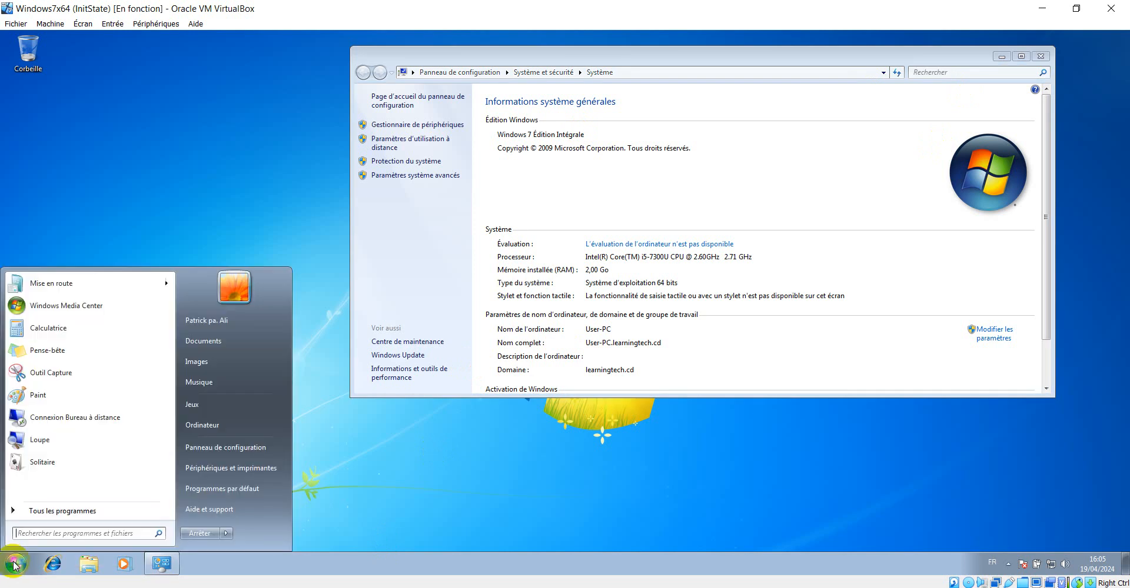
mouse_move(224, 533)
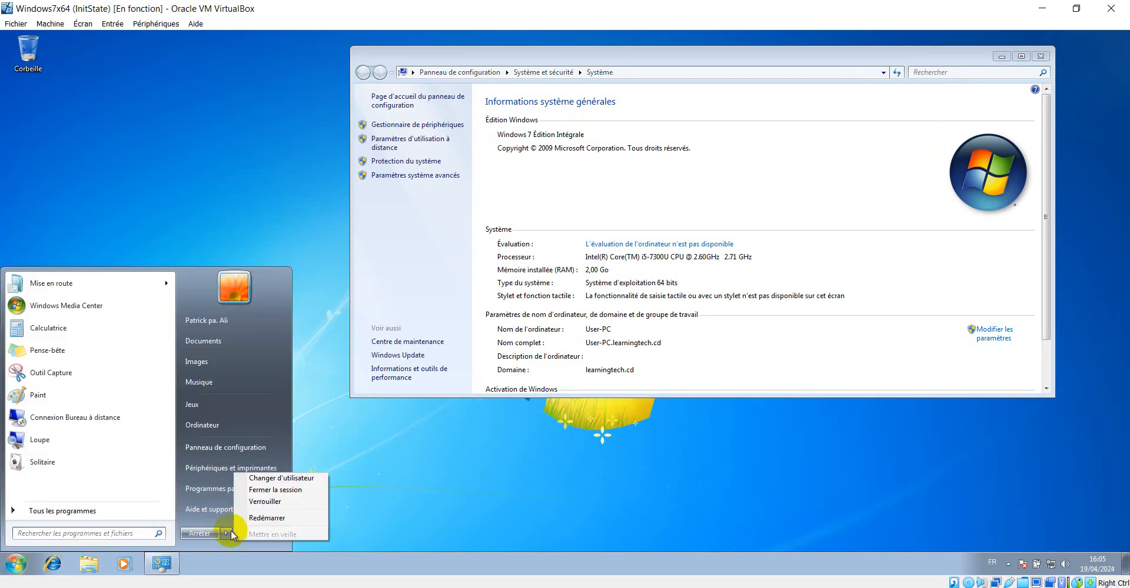
click(271, 519)
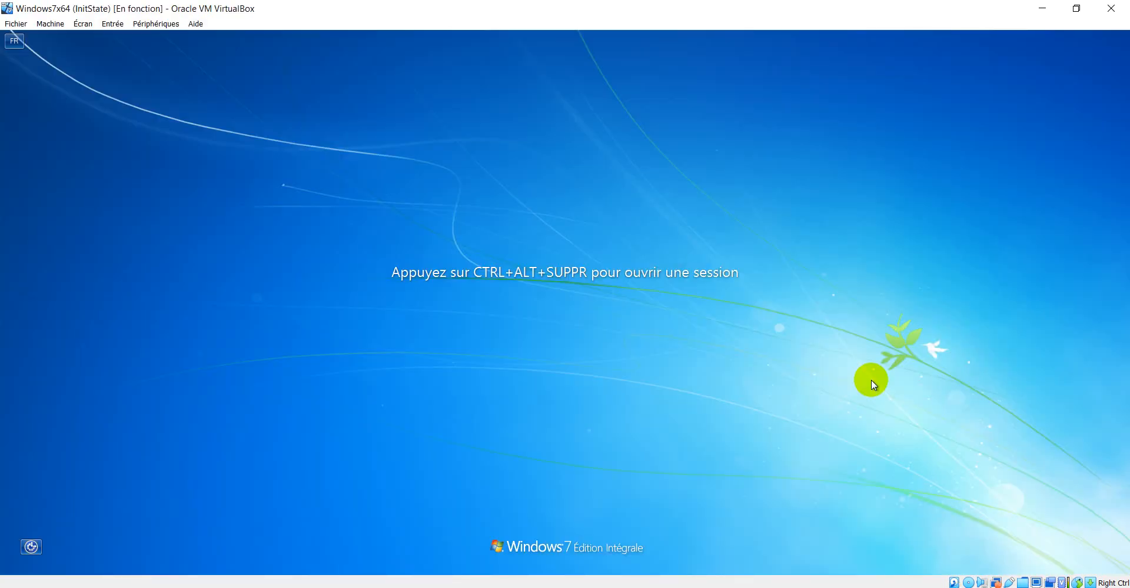
Sign in to the client as LEARNINGTECH\patrick by entering the account password
key(ctrl+alt+Delete)
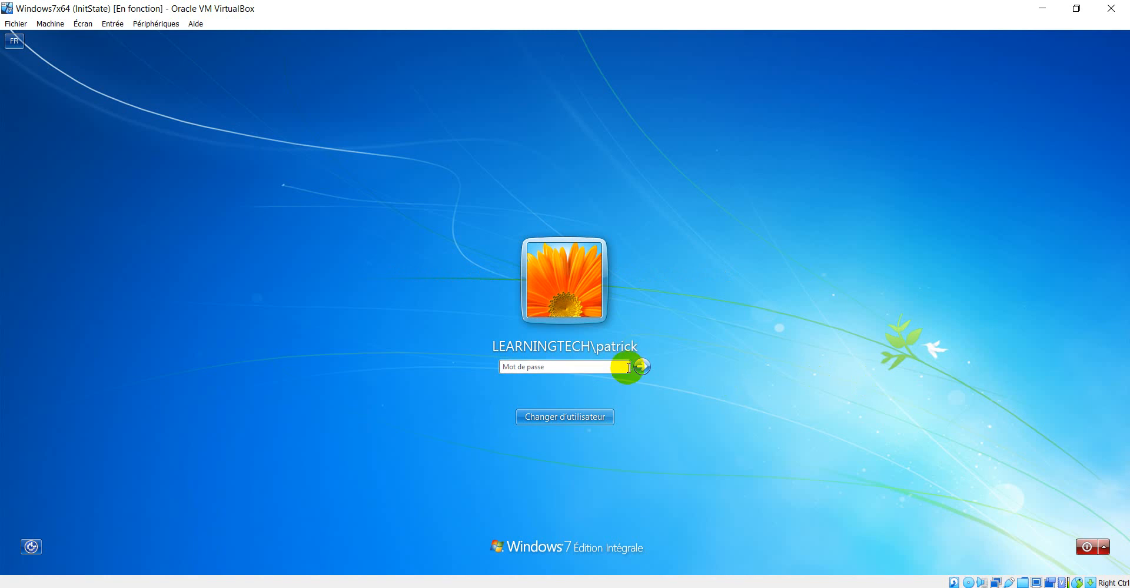
text(P)
key(Return)
key(Return)
text(P)
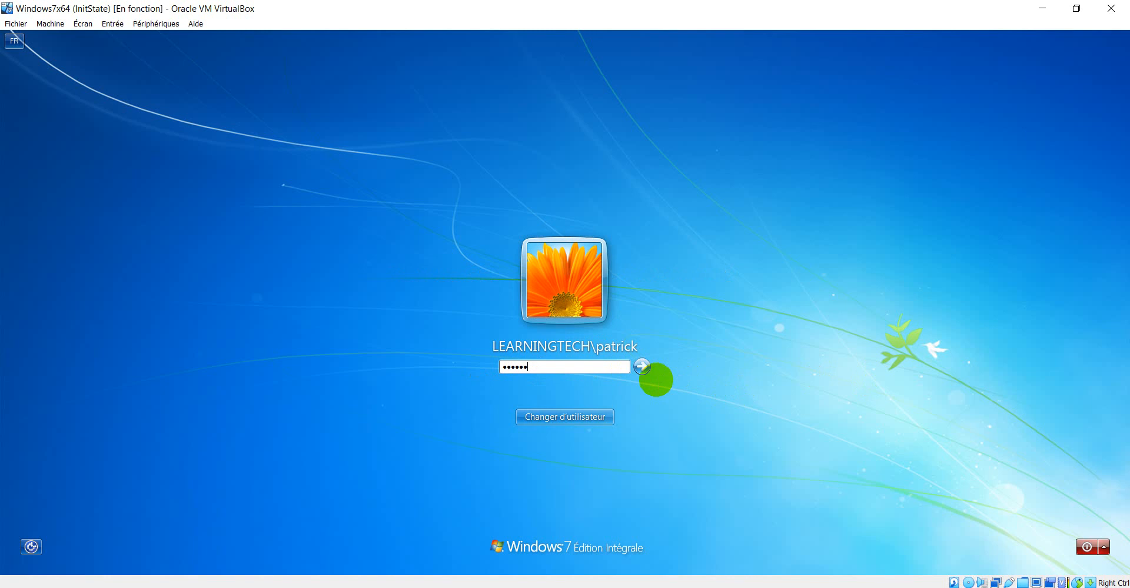
key(Return)
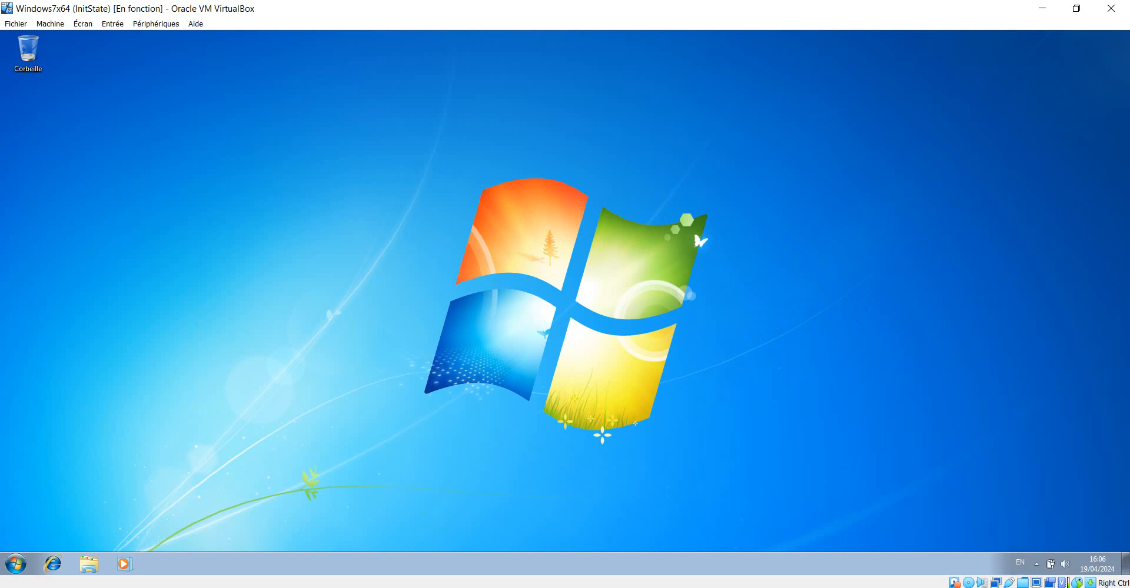
Run sysdm.cpl inside the Windows 7 client to open System Properties
click(409, 587)
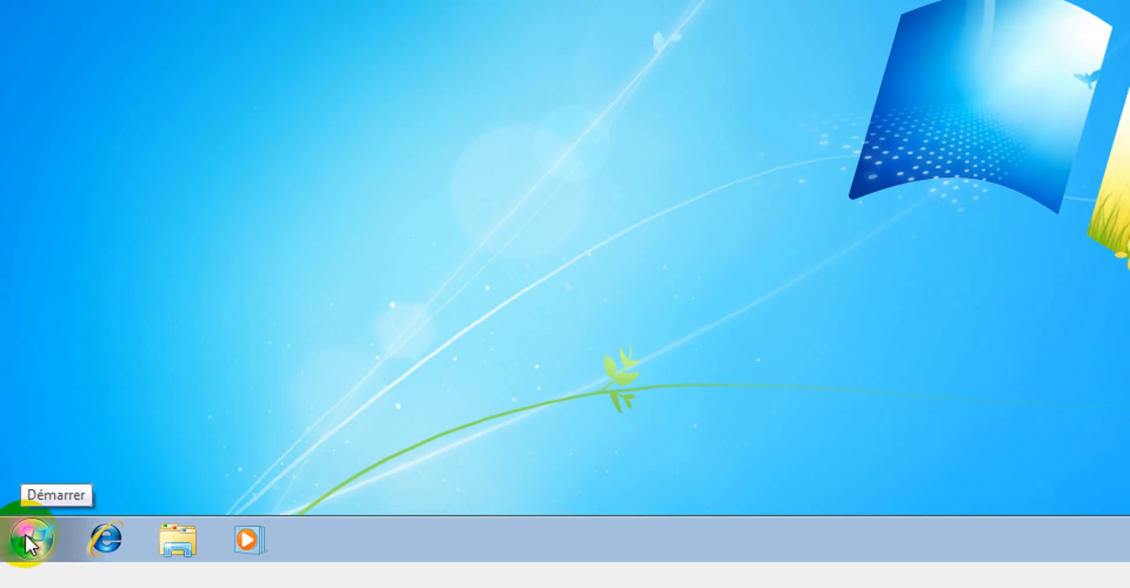
key(super+r)
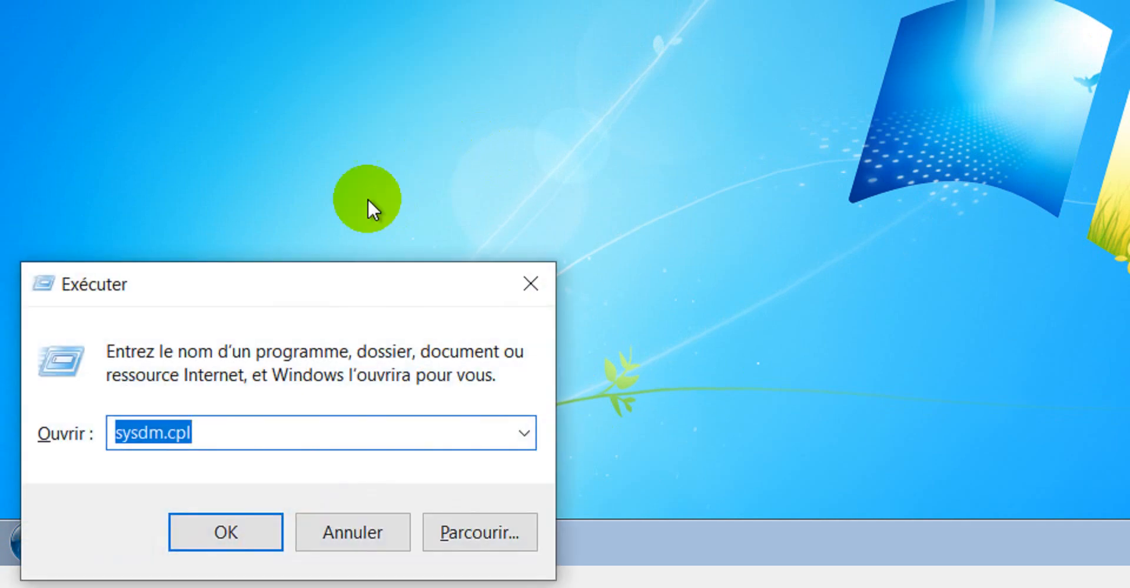
click(530, 283)
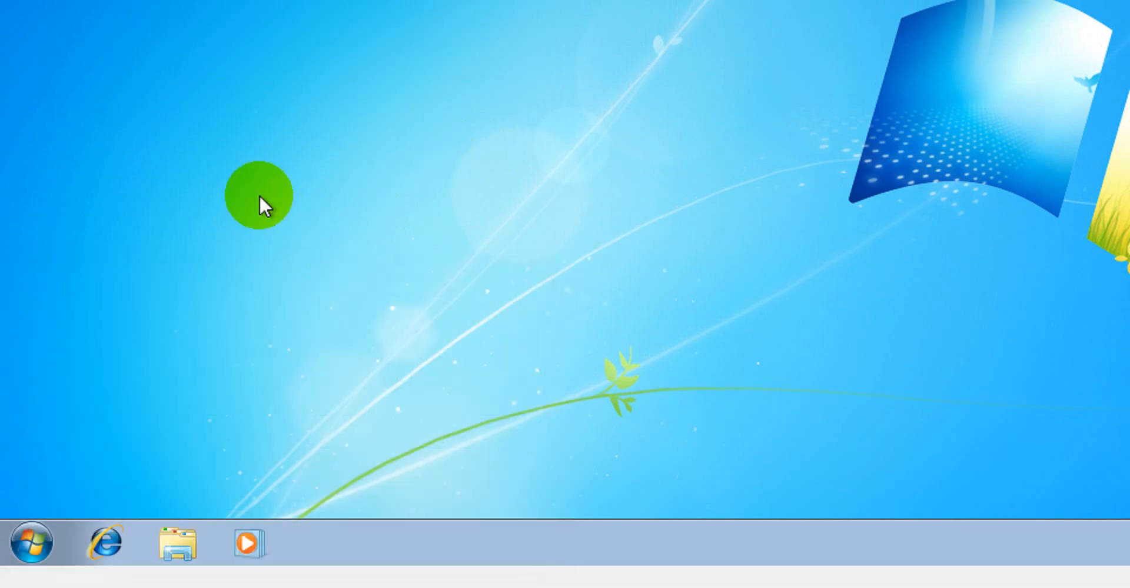
key(super+r)
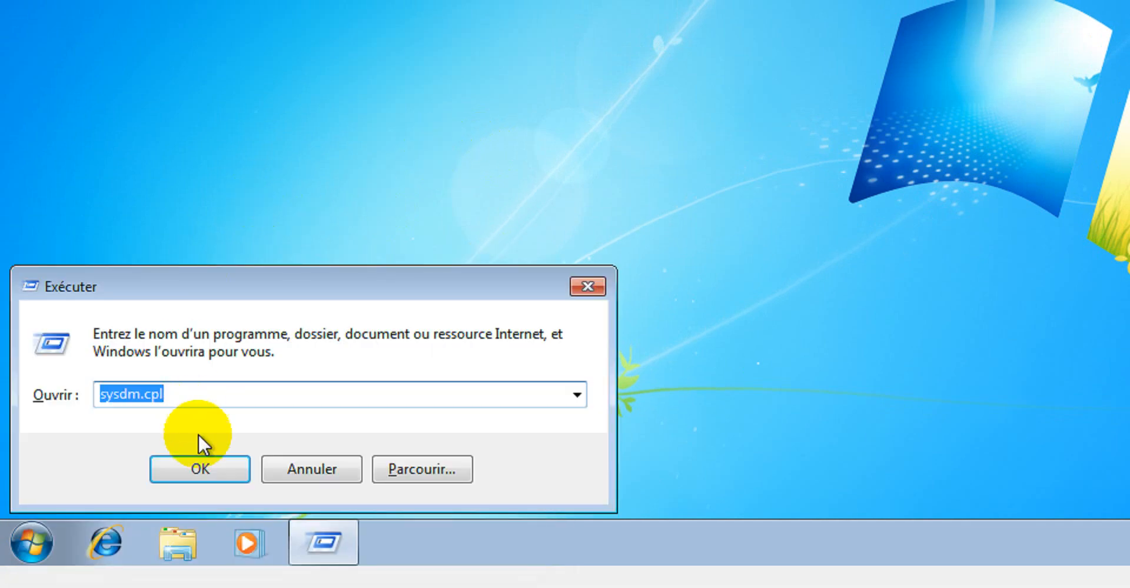
click(204, 462)
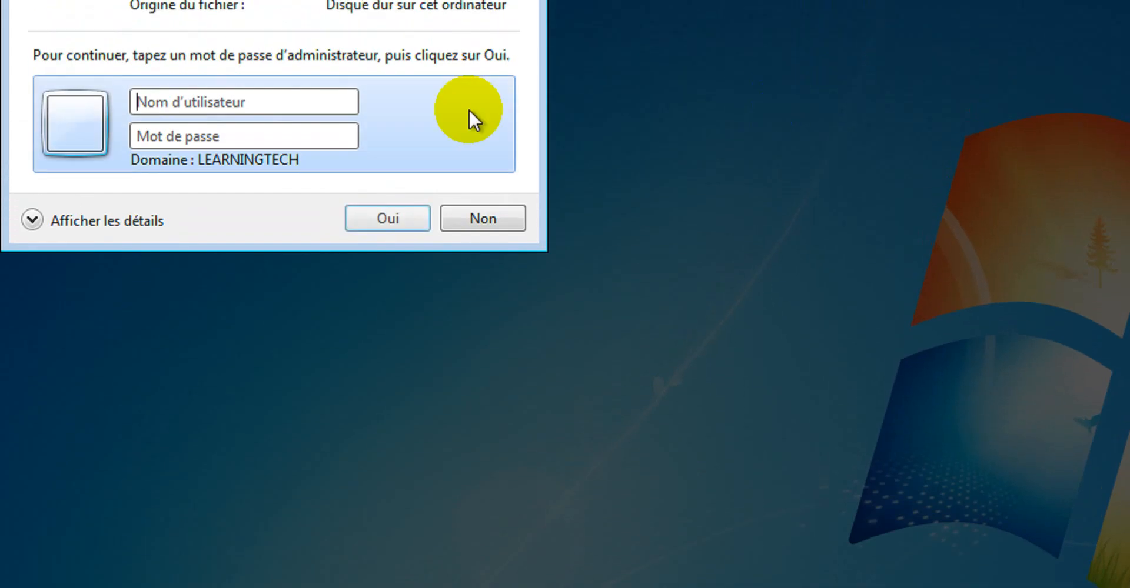
Authorize the elevation prompt with user name Administrateur and the administrator password
click(272, 138)
text(Ad)
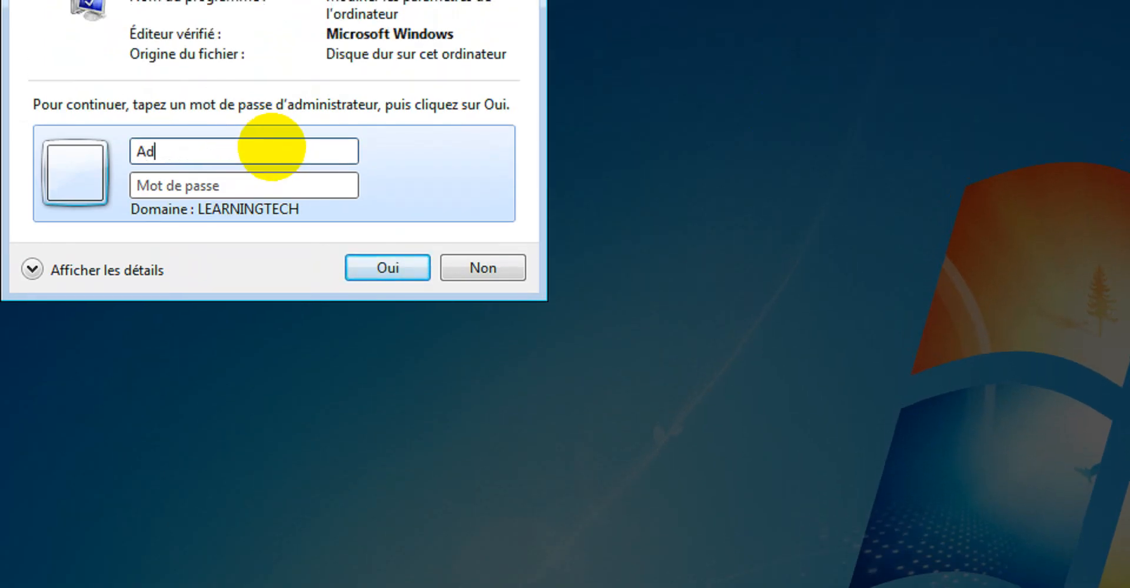
text(ministrateur)
key(Tab)
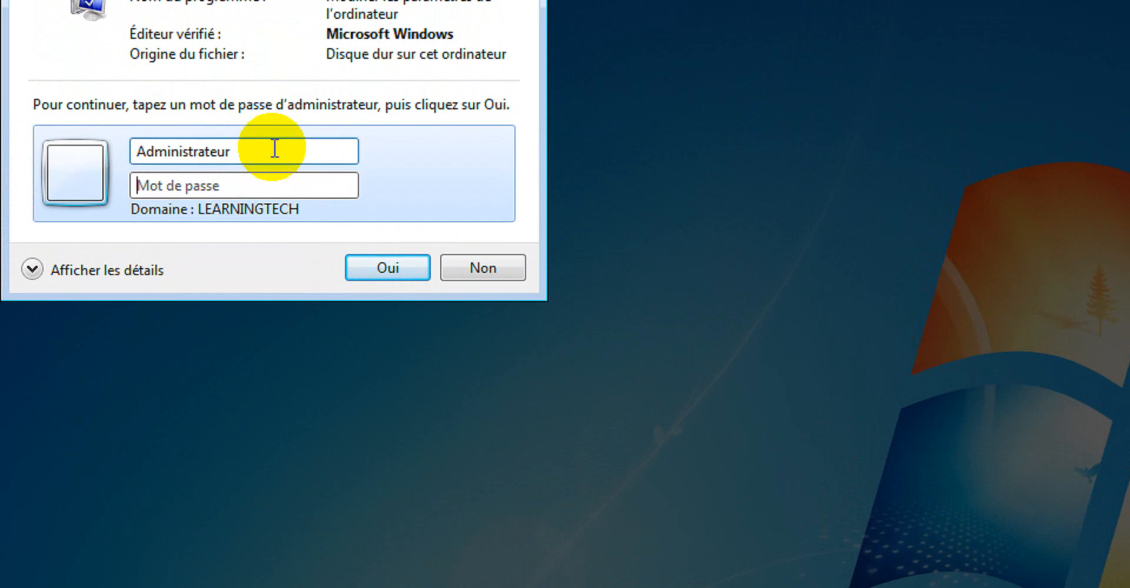
text(•)
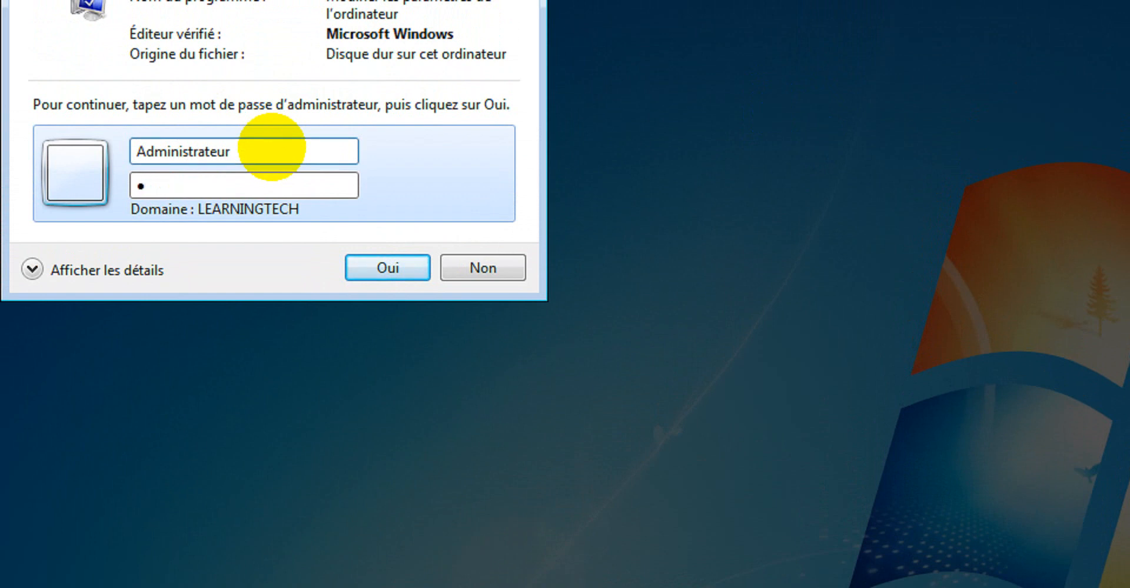
text(•••••••)
key(Return)
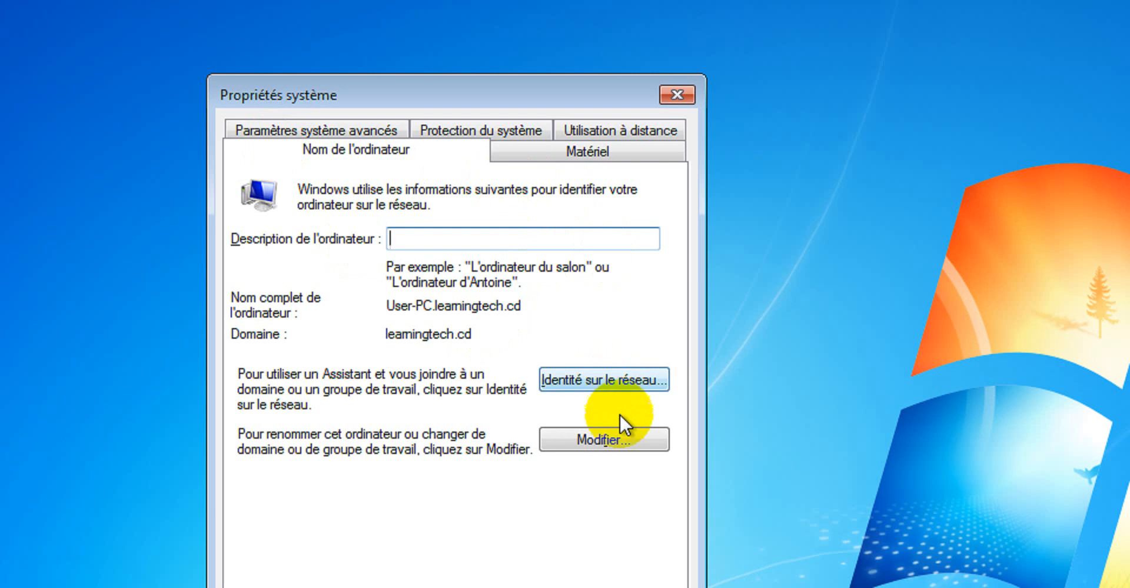
Open the User Profiles settings and examine the type and status of the LEARNINGTECH\patrick profile, then close the dialogs
click(350, 131)
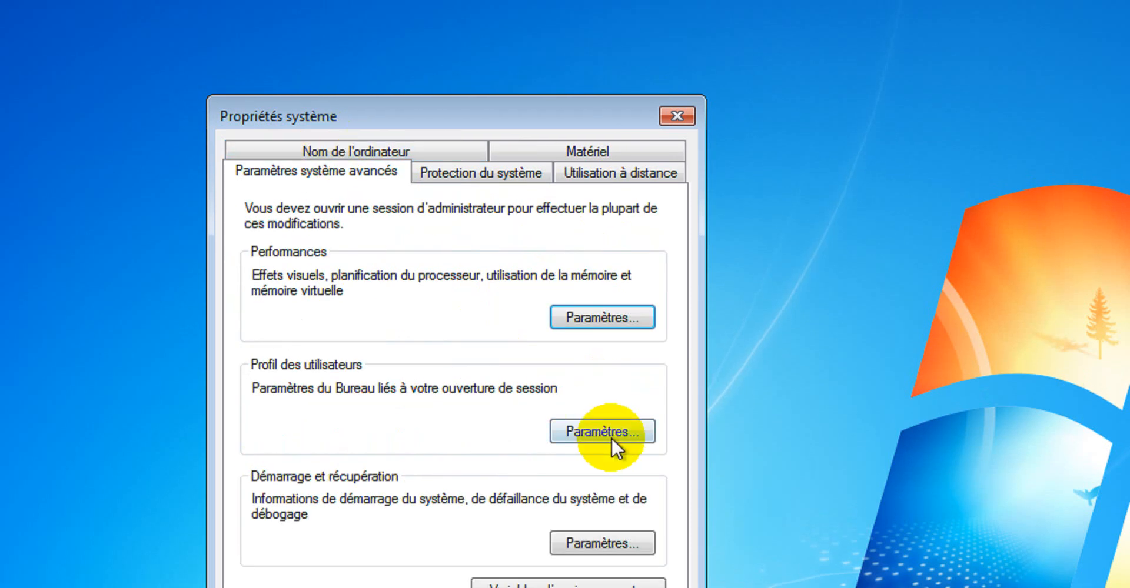
click(591, 433)
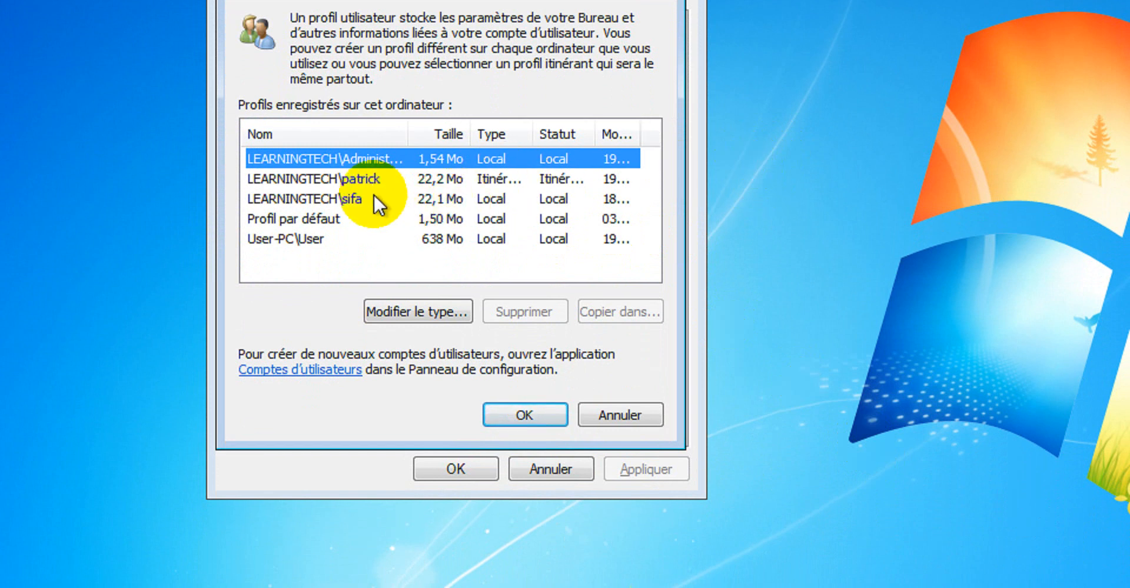
click(355, 181)
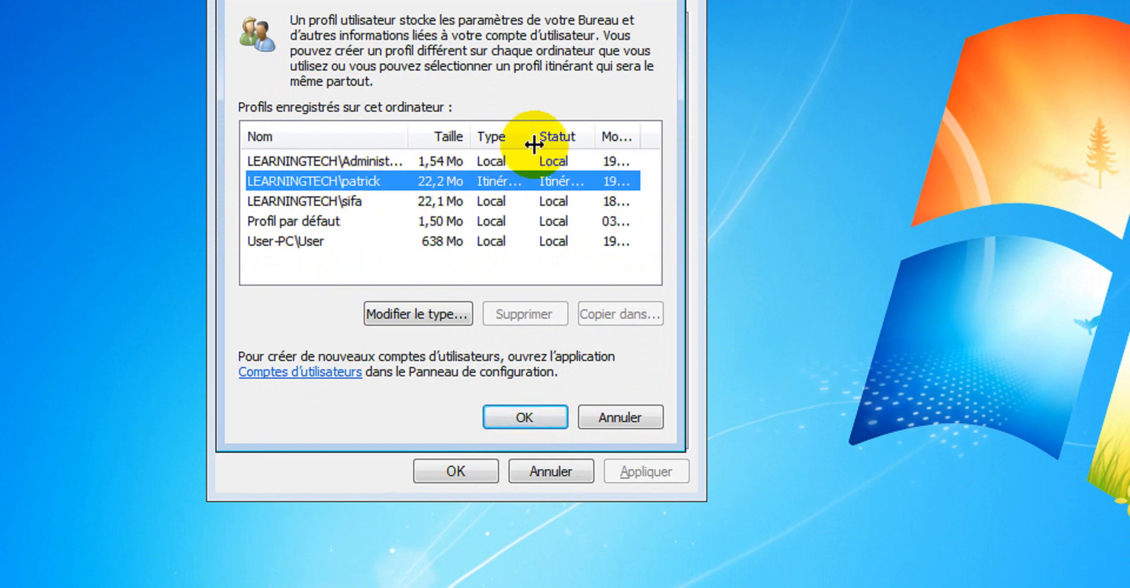
drag(532, 134, 565, 134)
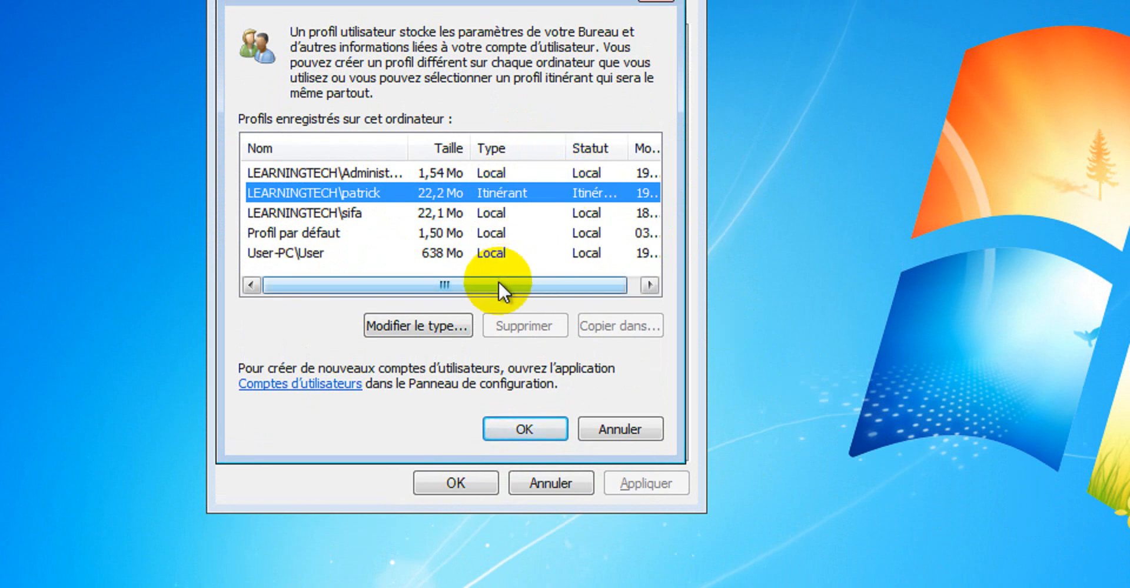
drag(498, 288, 573, 288)
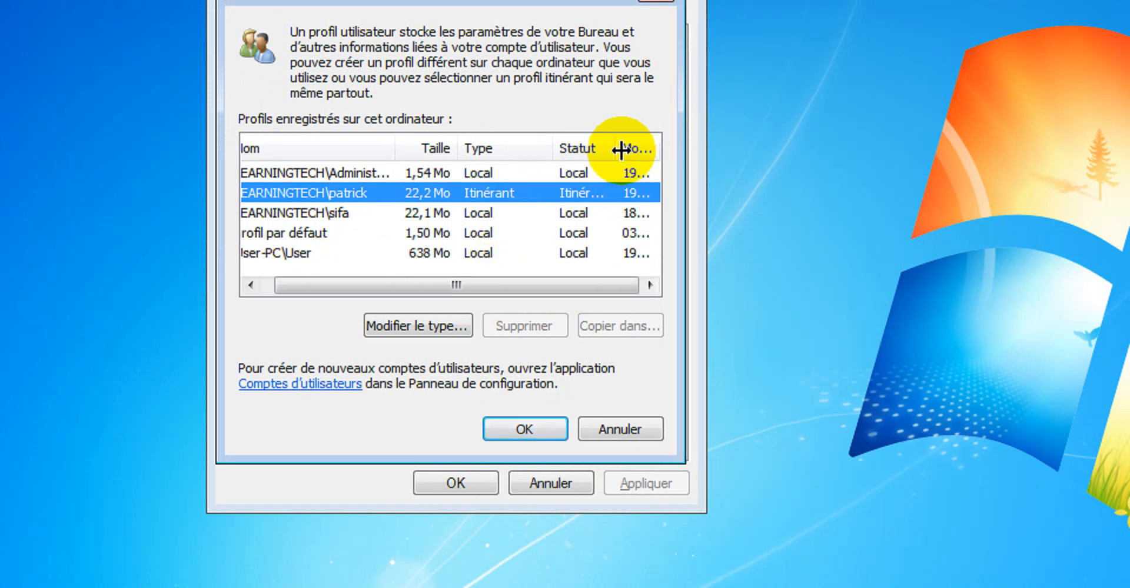
drag(621, 150, 677, 143)
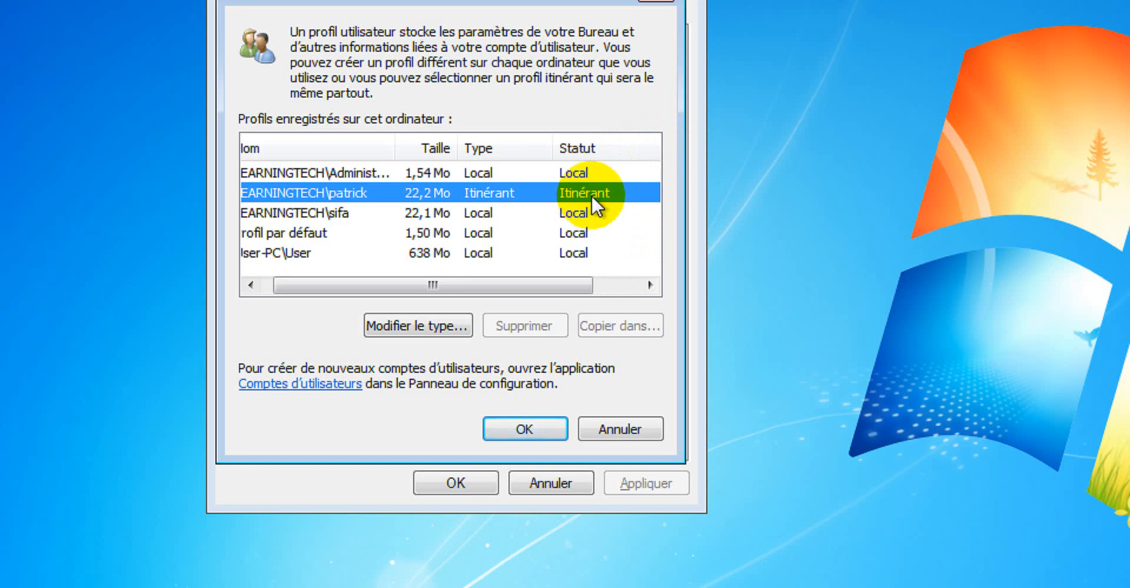
click(538, 429)
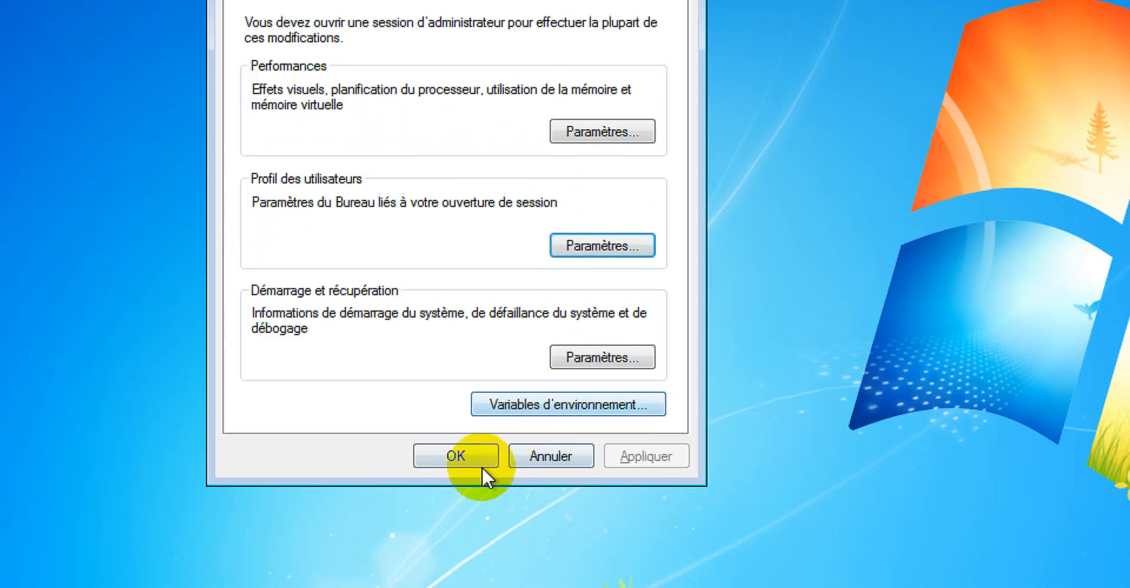
click(455, 483)
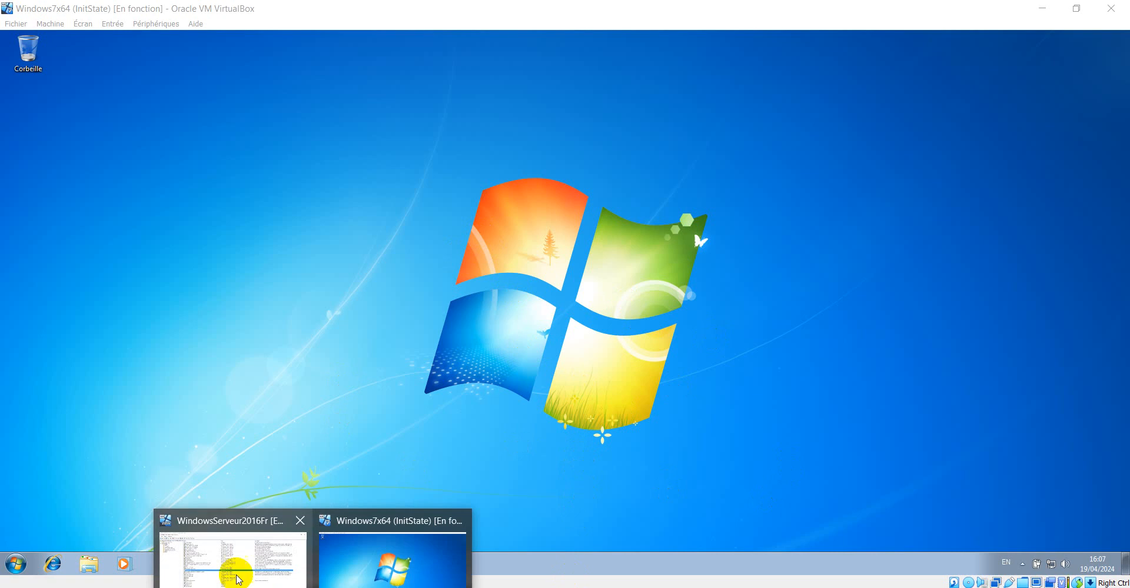
click(234, 569)
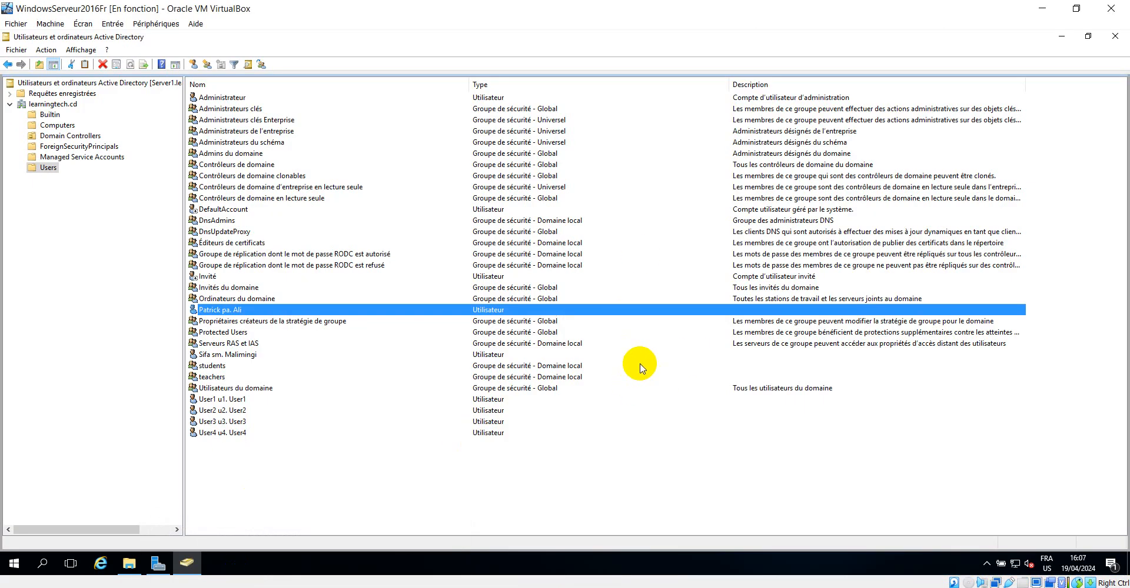
click(129, 564)
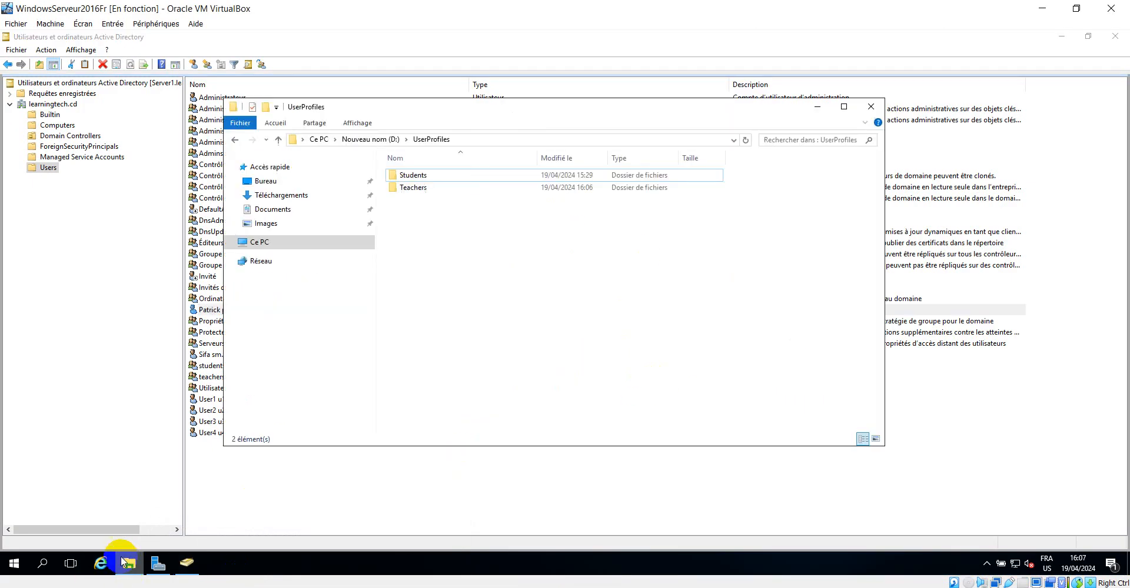
double_click(415, 188)
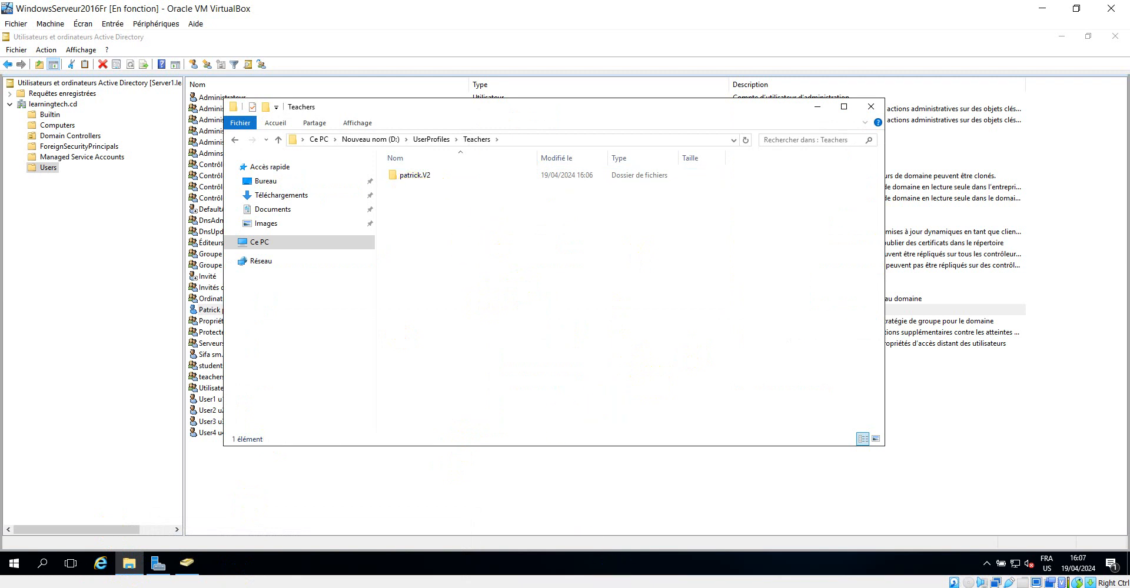
key(alt+Tab)
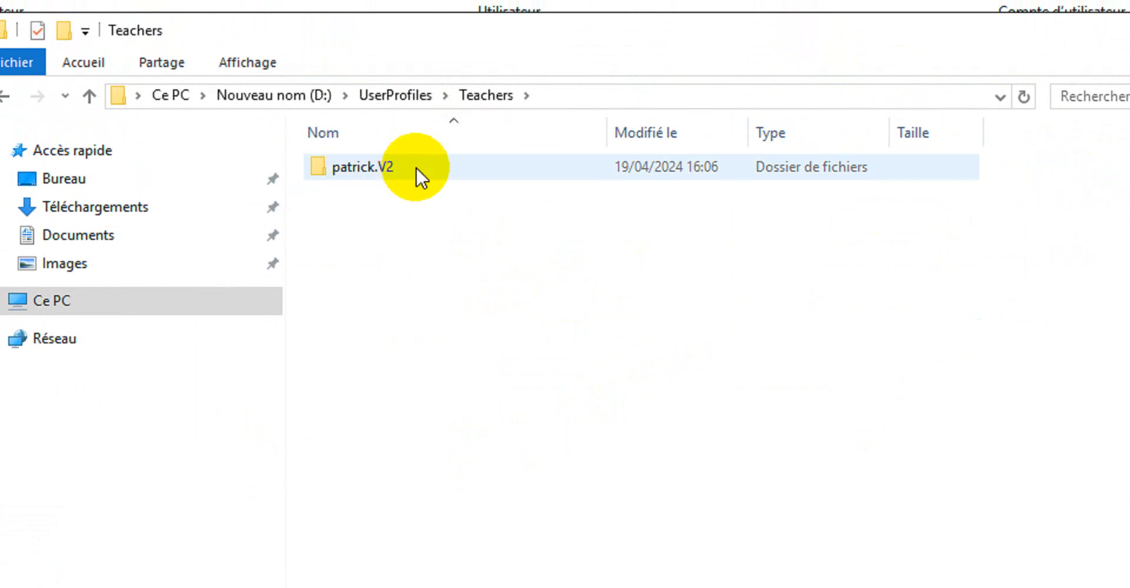
click(378, 167)
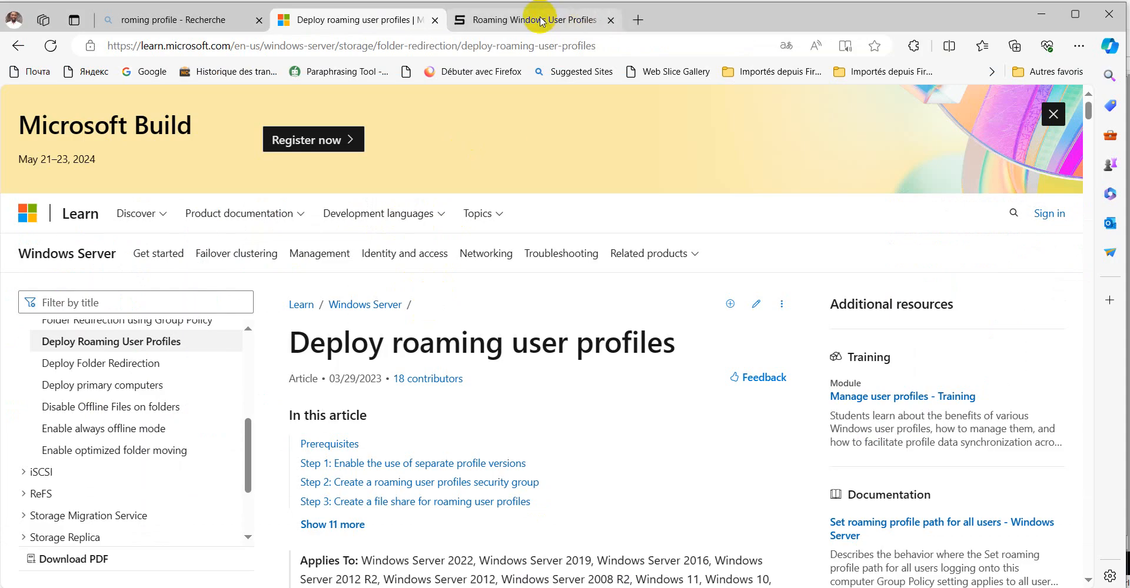
Read the Samba wiki table of Windows roaming profile versions, highlighting the Windows 7 row and its suffix
click(544, 19)
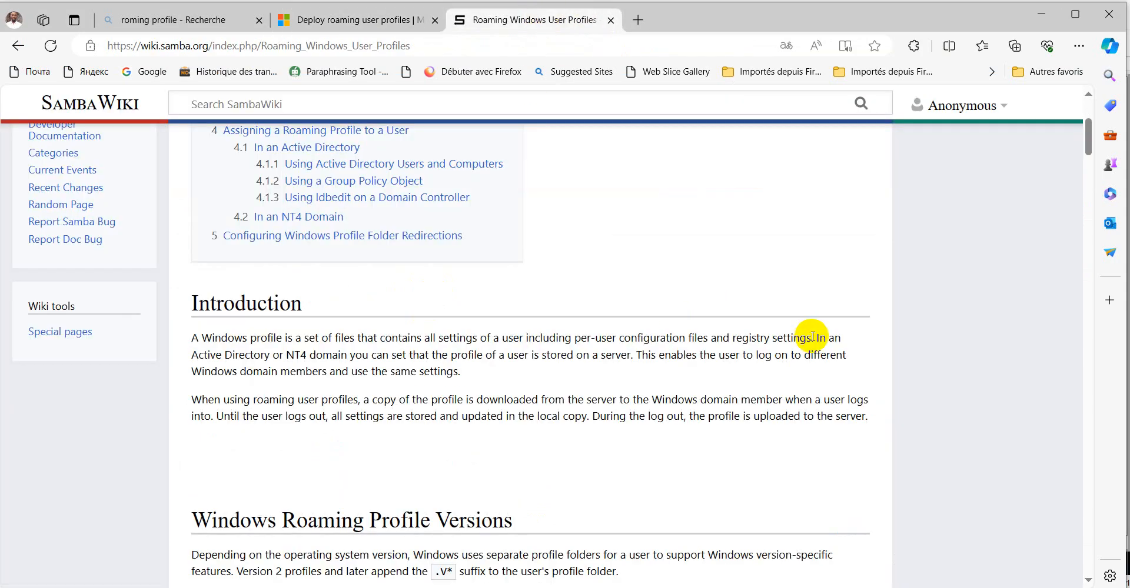
scroll(701, 286, up, 2)
scroll(700, 287, down, 5)
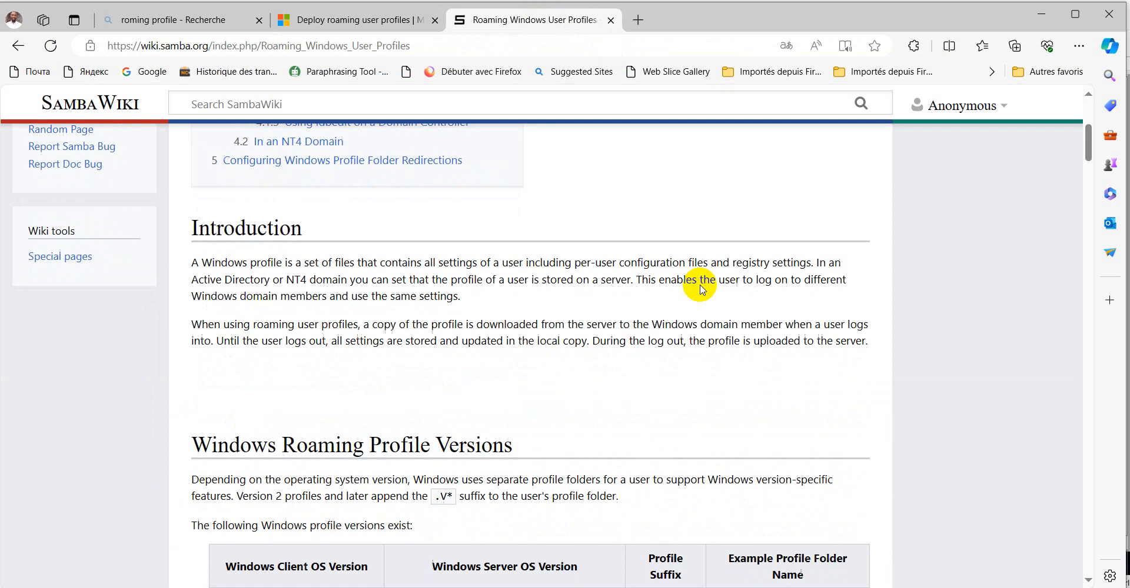
scroll(702, 290, down, 1)
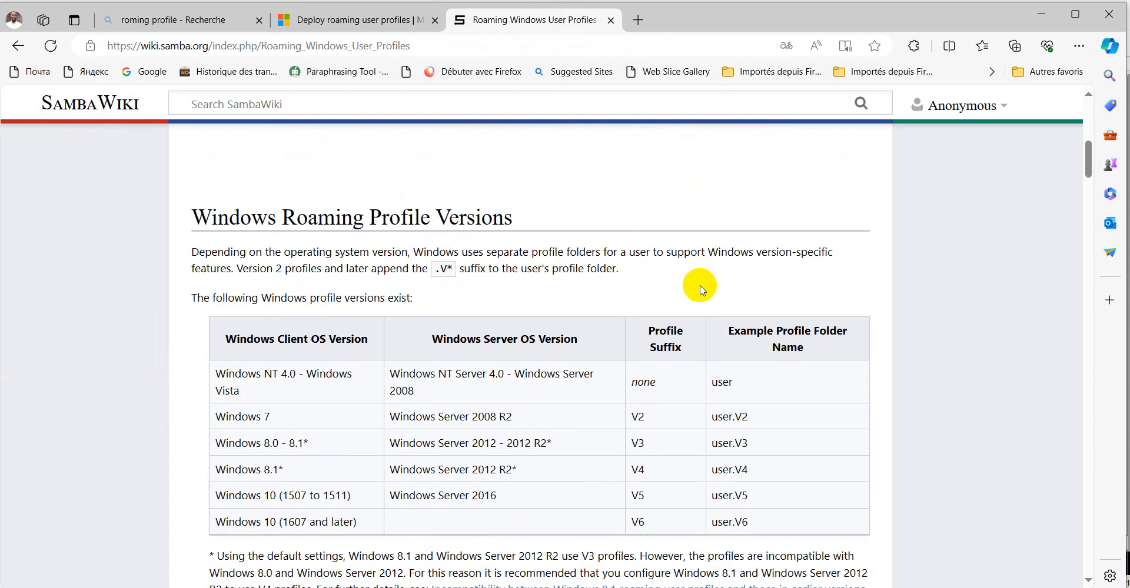
scroll(702, 290, down, 1)
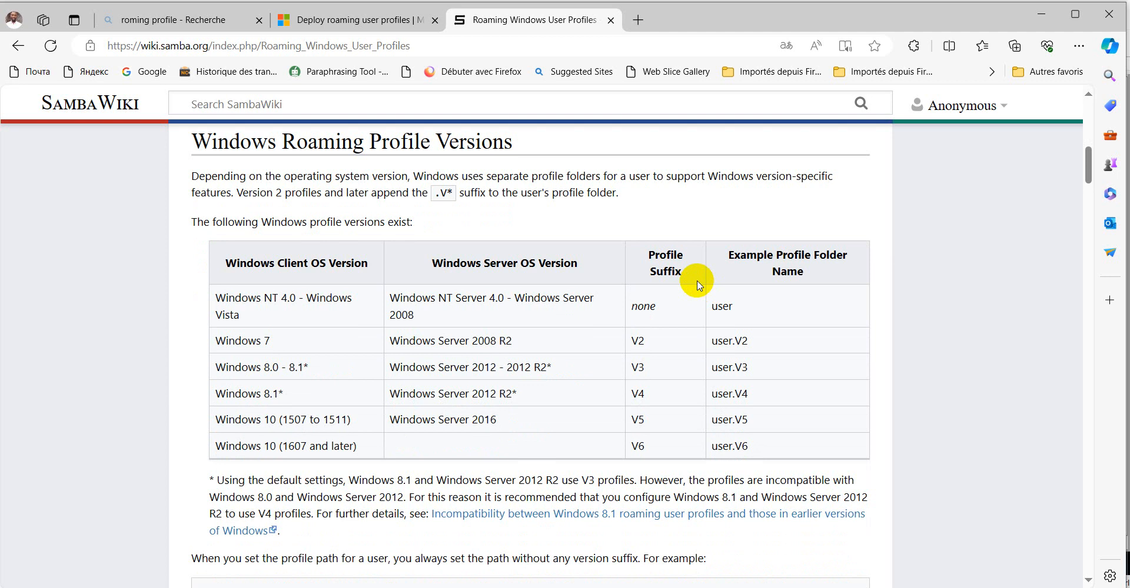
double_click(635, 343)
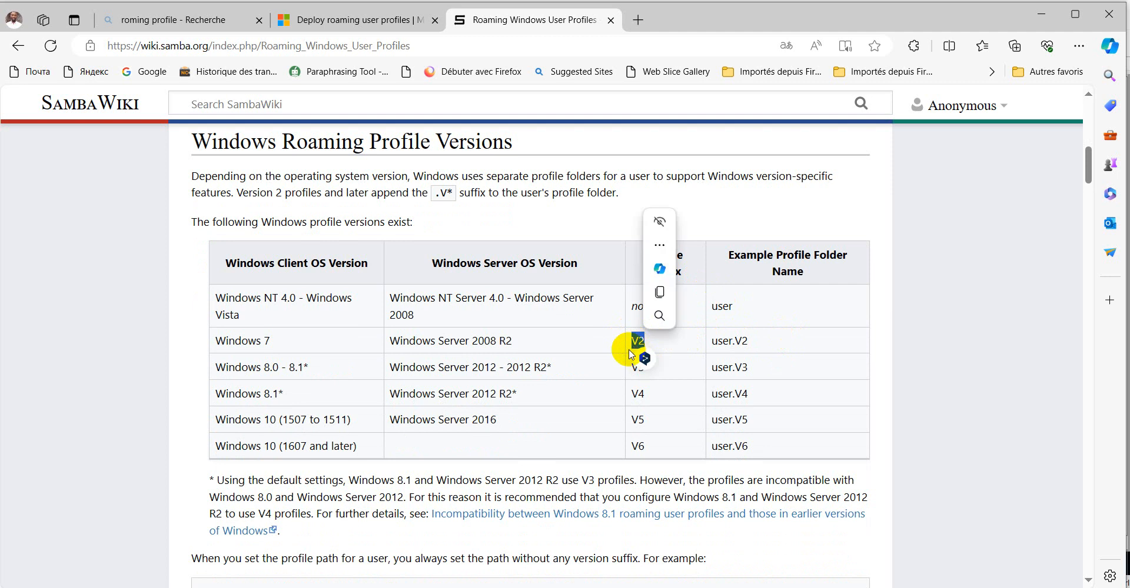
drag(277, 345, 215, 344)
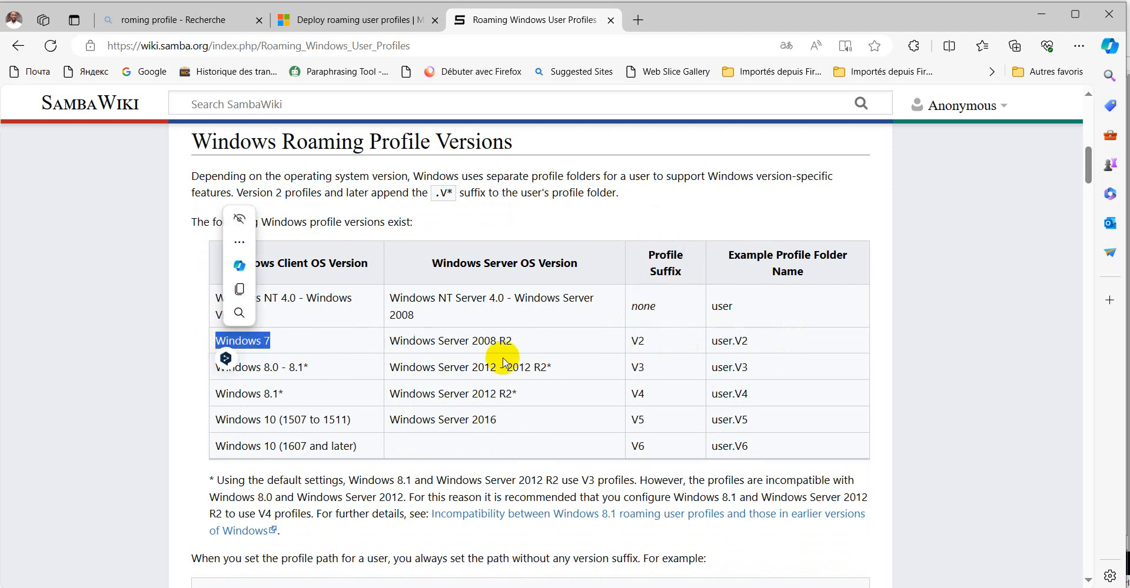
Highlight the server versions and profile suffixes for Windows 7 and Windows 10 (1507 to 1511) in the Samba wiki table
drag(511, 341, 392, 343)
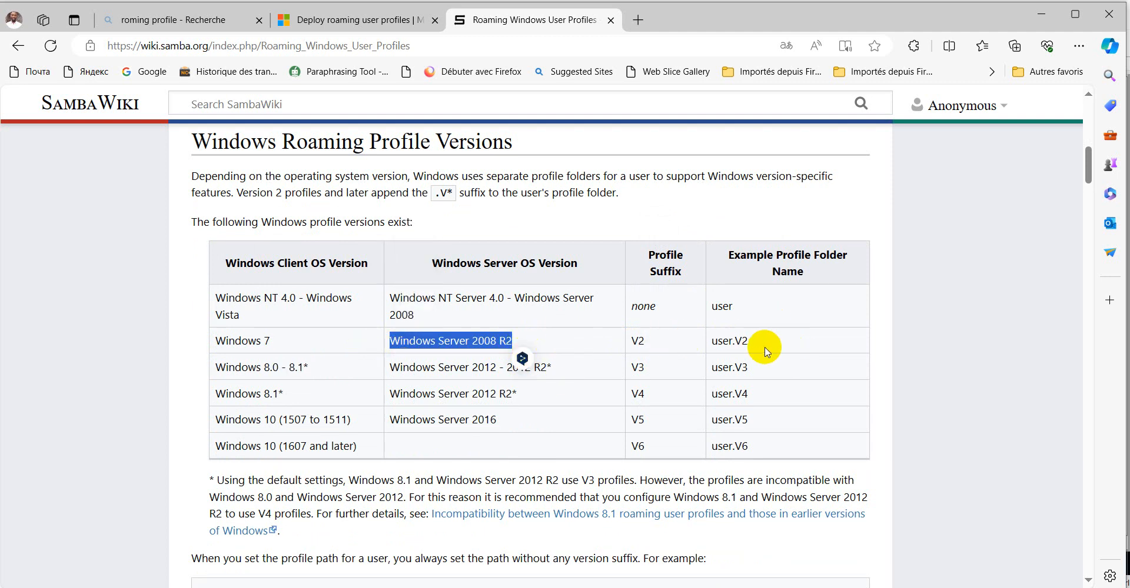
drag(735, 341, 713, 341)
click(745, 341)
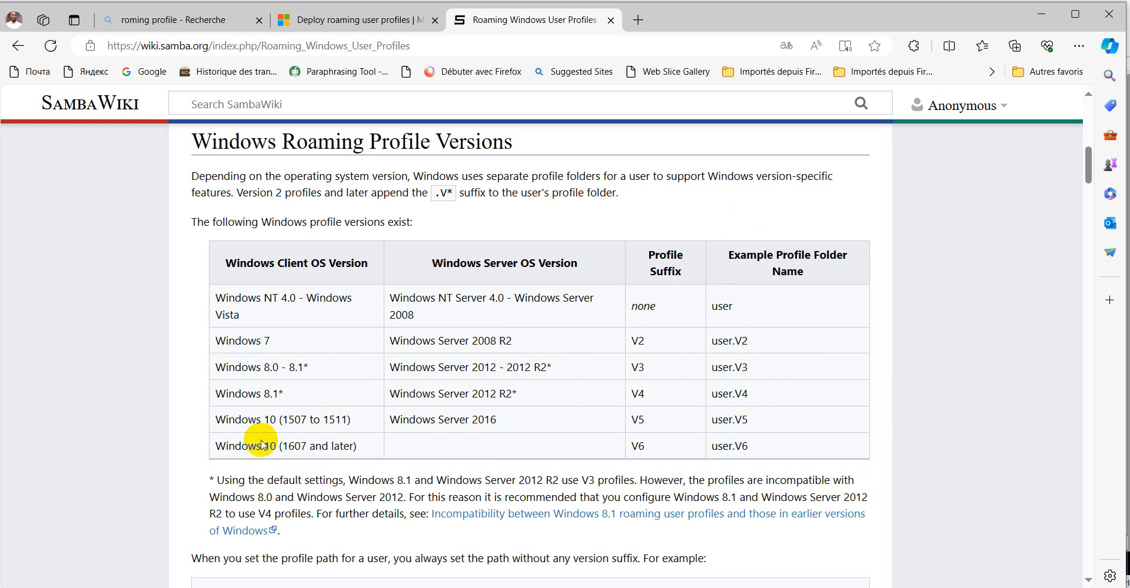
drag(214, 476, 209, 478)
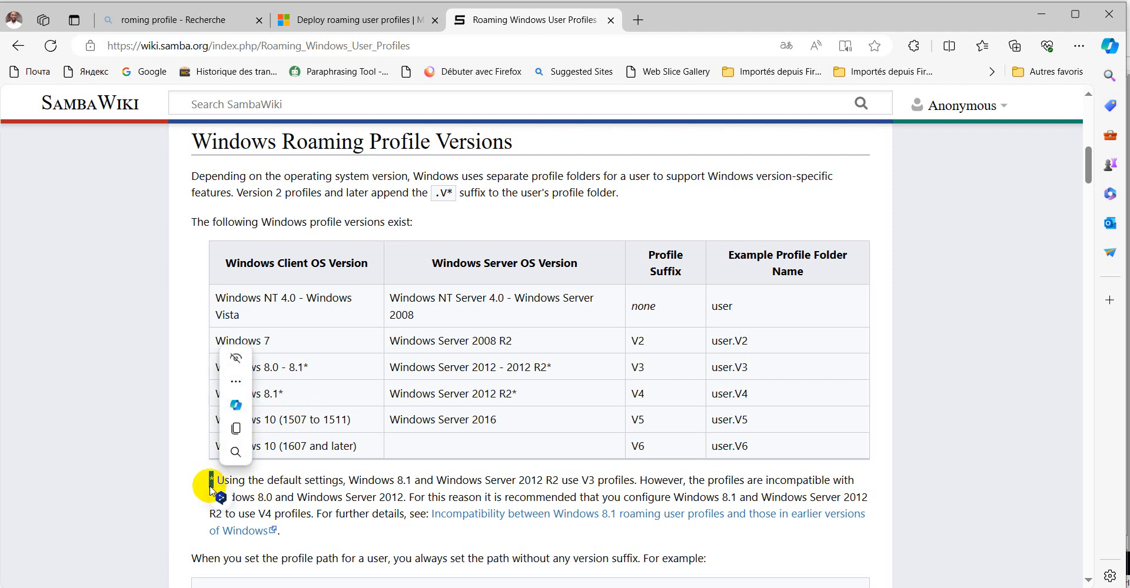
click(297, 478)
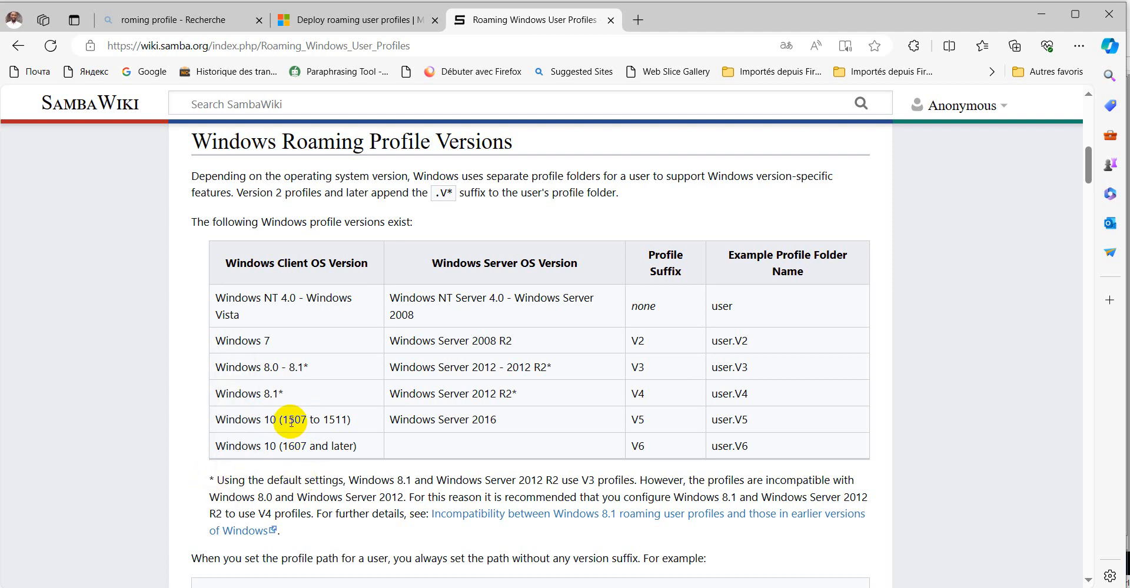
drag(283, 420, 348, 421)
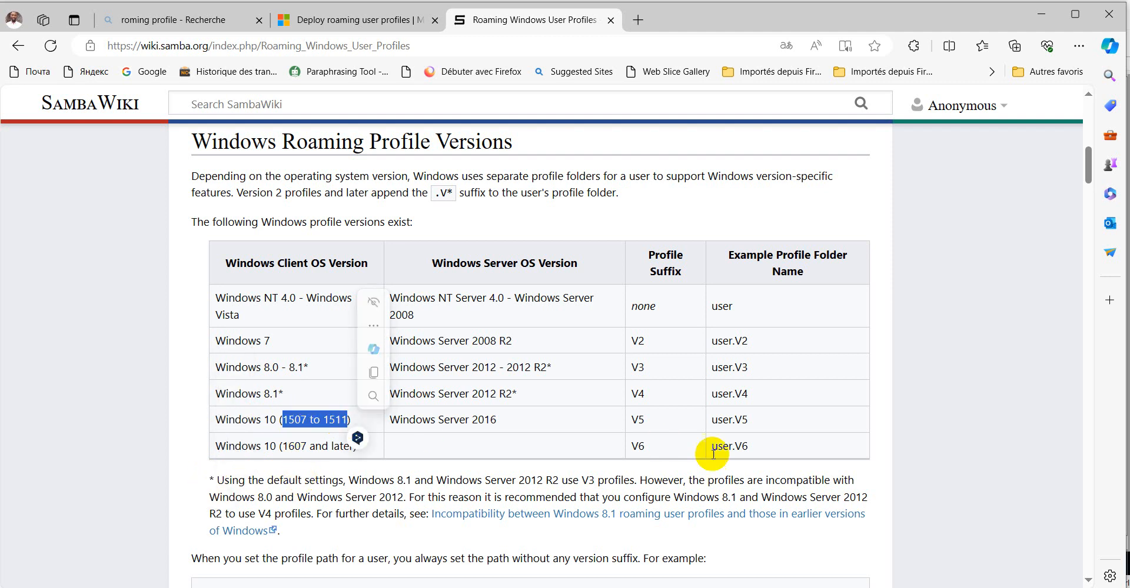
drag(748, 420, 734, 421)
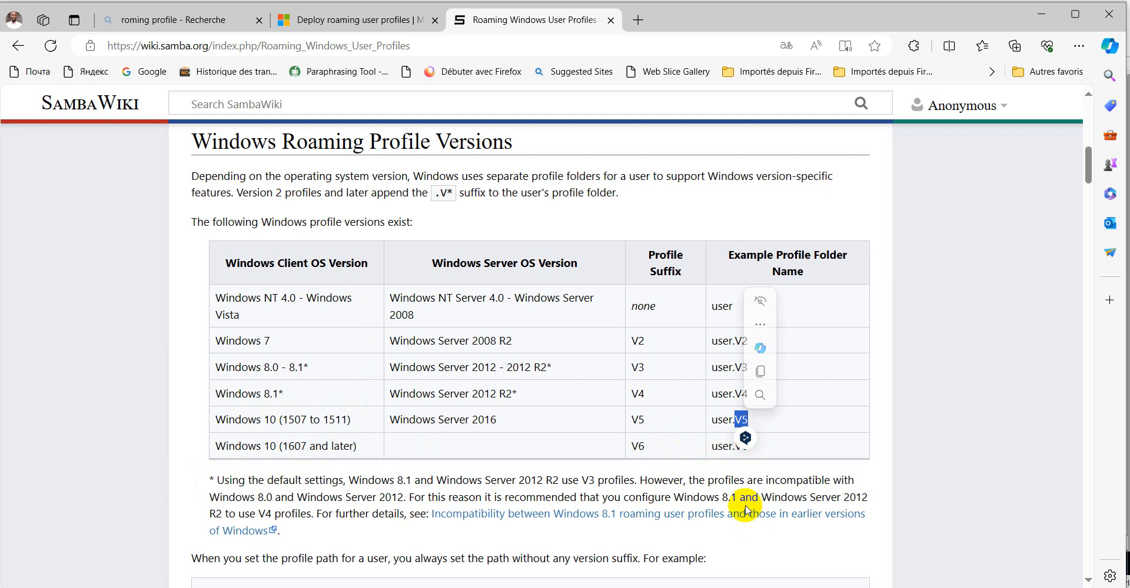
click(887, 412)
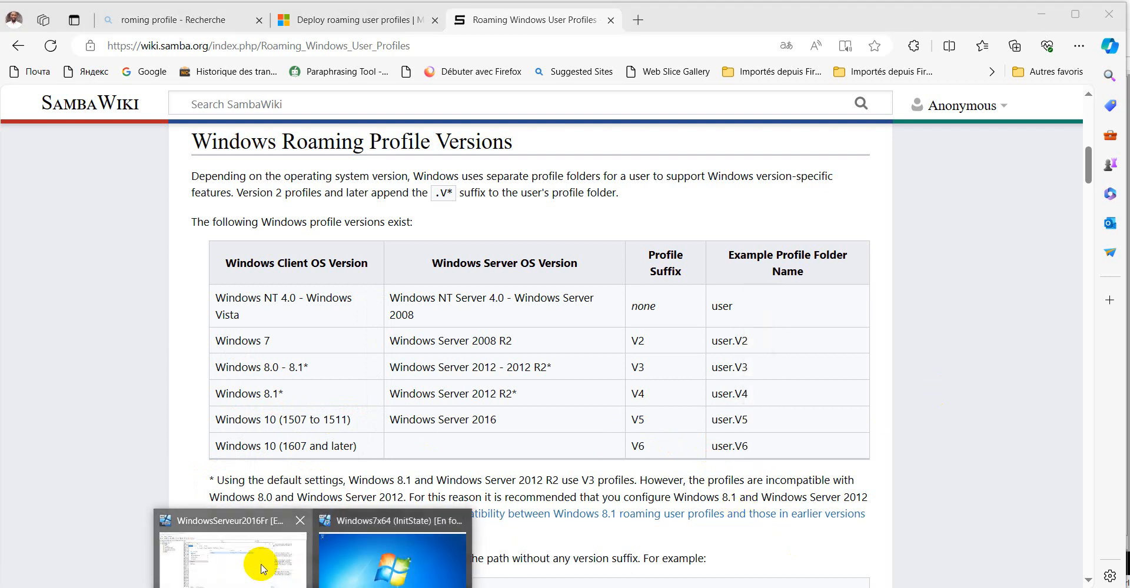
Set the profile path of User1 and User2 together to \\Server1\Teachers$\%username% and apply it
click(270, 556)
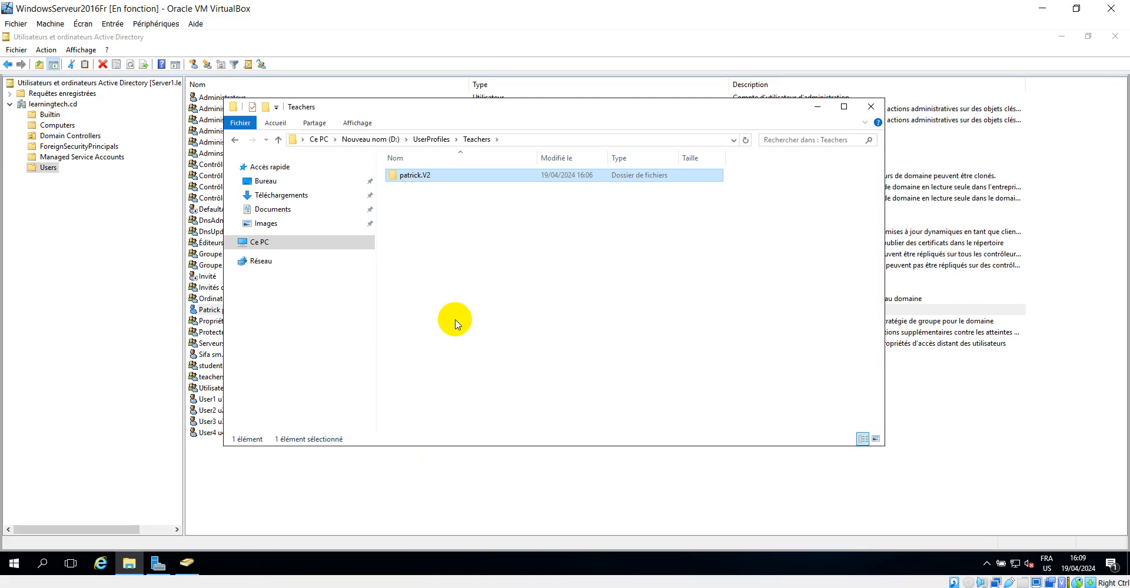
click(818, 106)
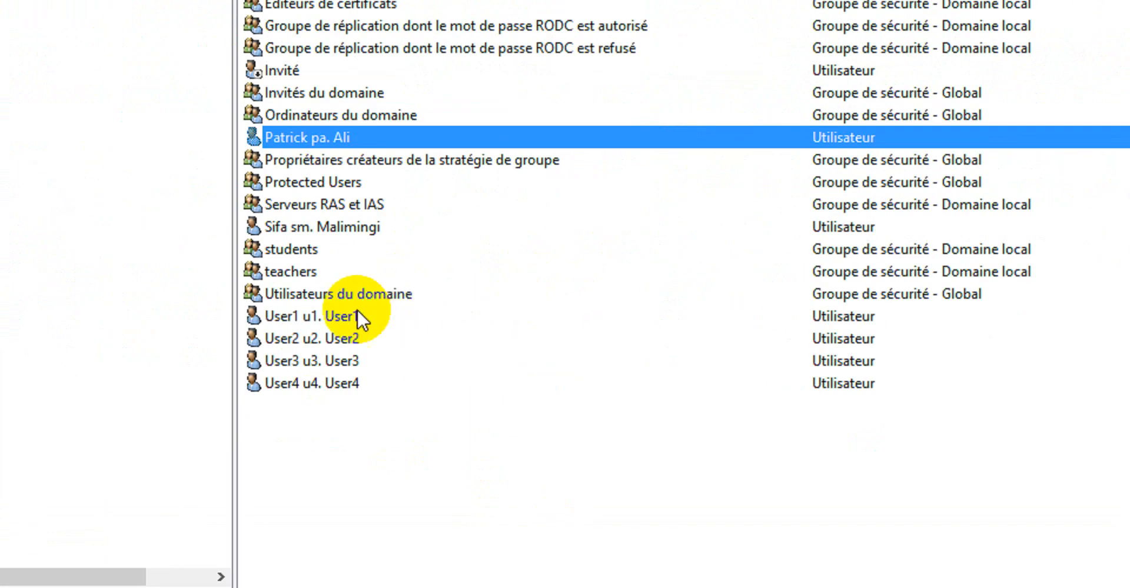
click(338, 317)
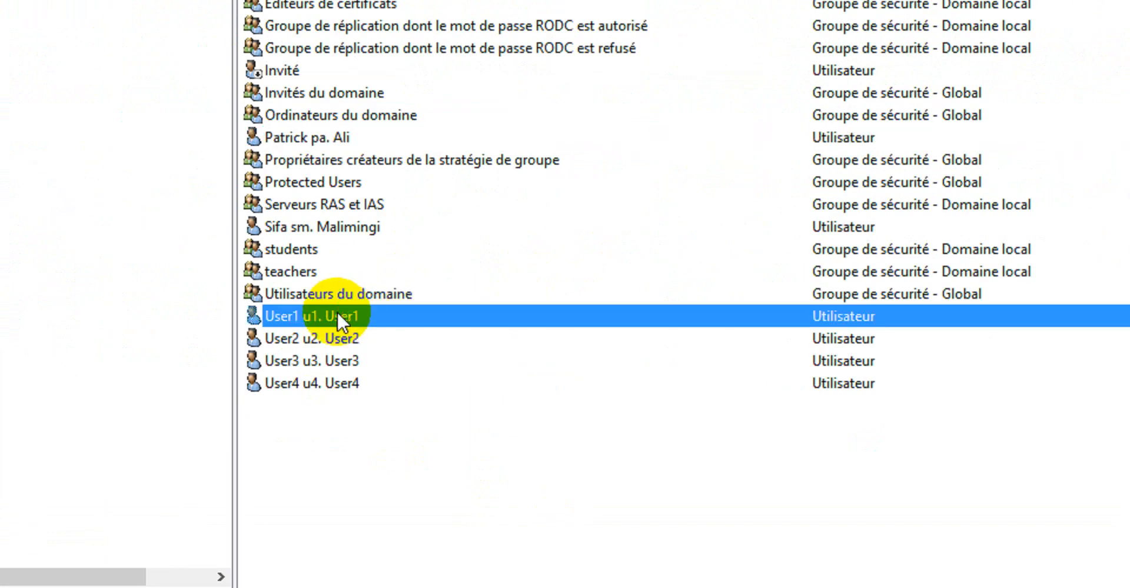
ctrl+click(315, 337)
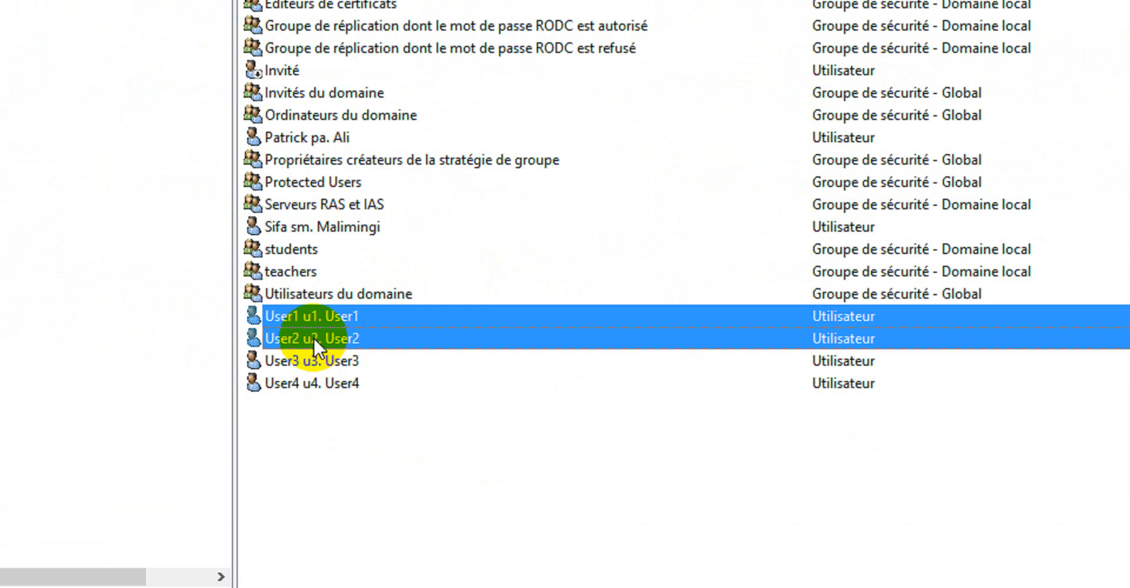
right_click(358, 315)
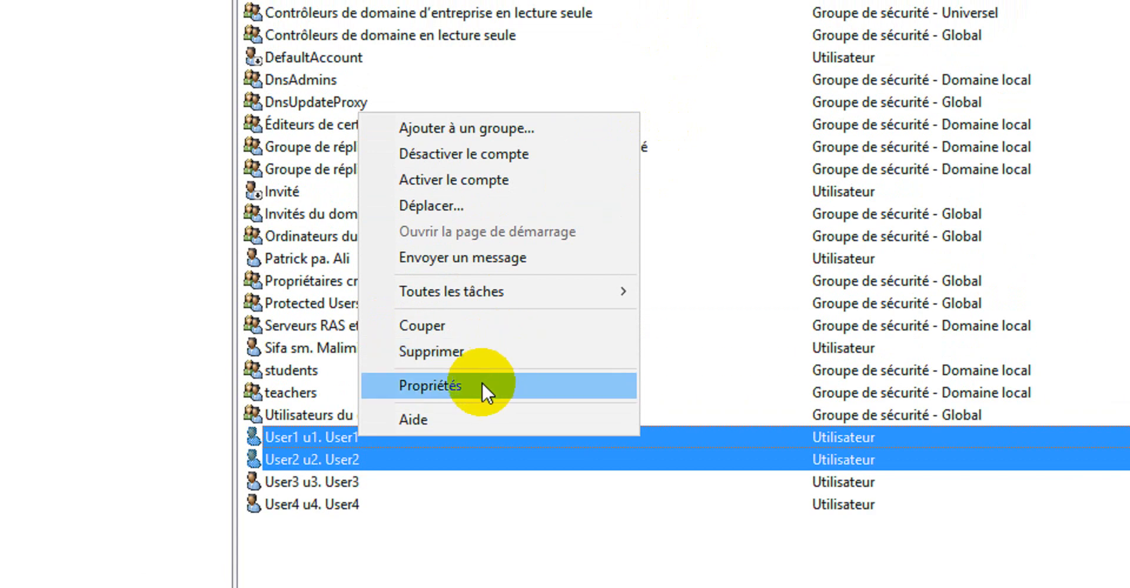
click(481, 359)
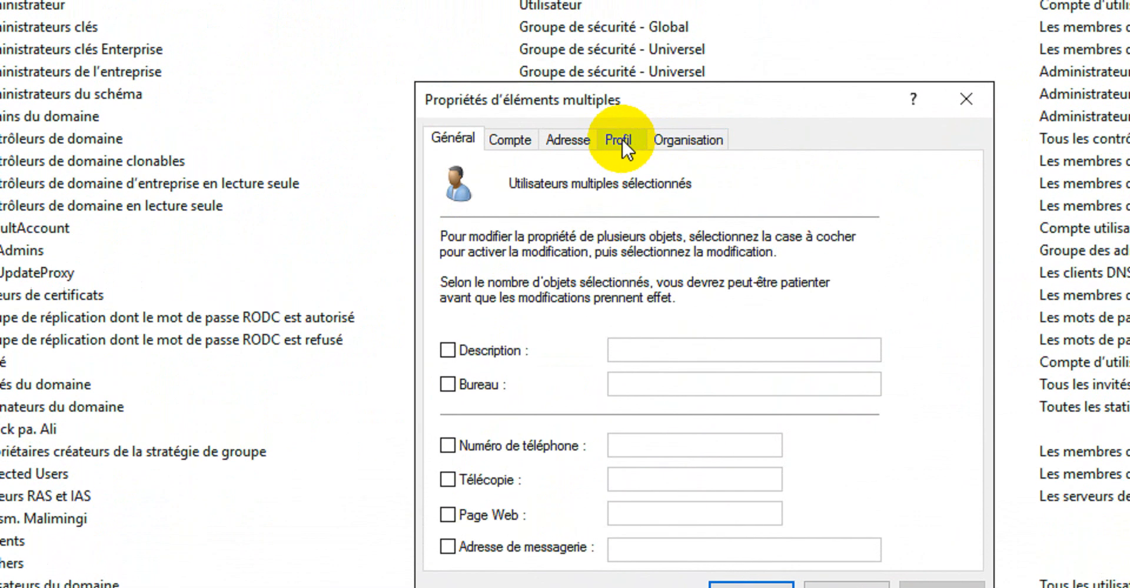
click(621, 141)
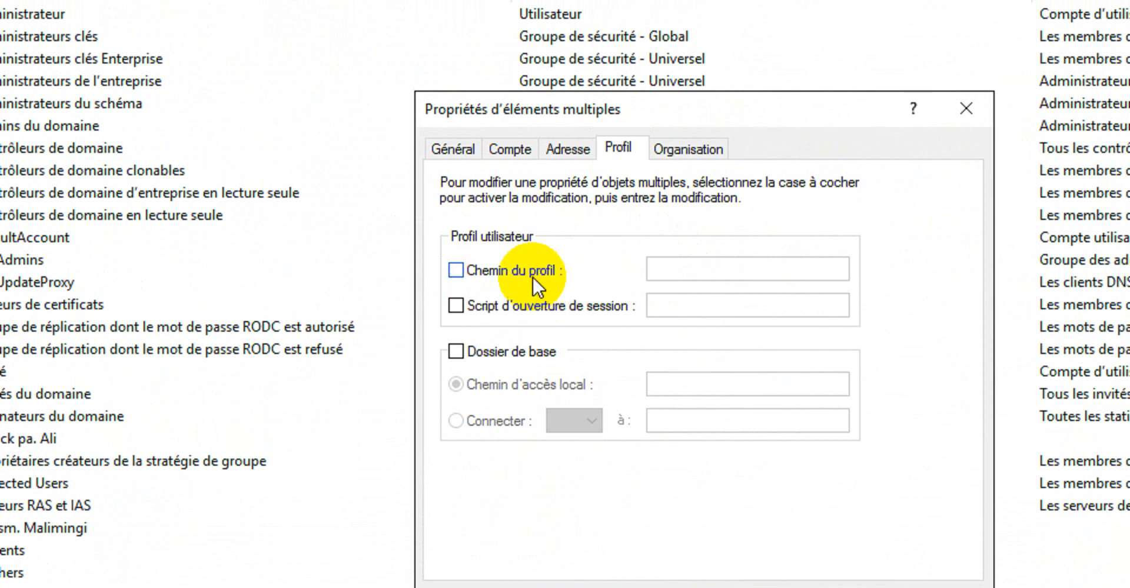
click(558, 271)
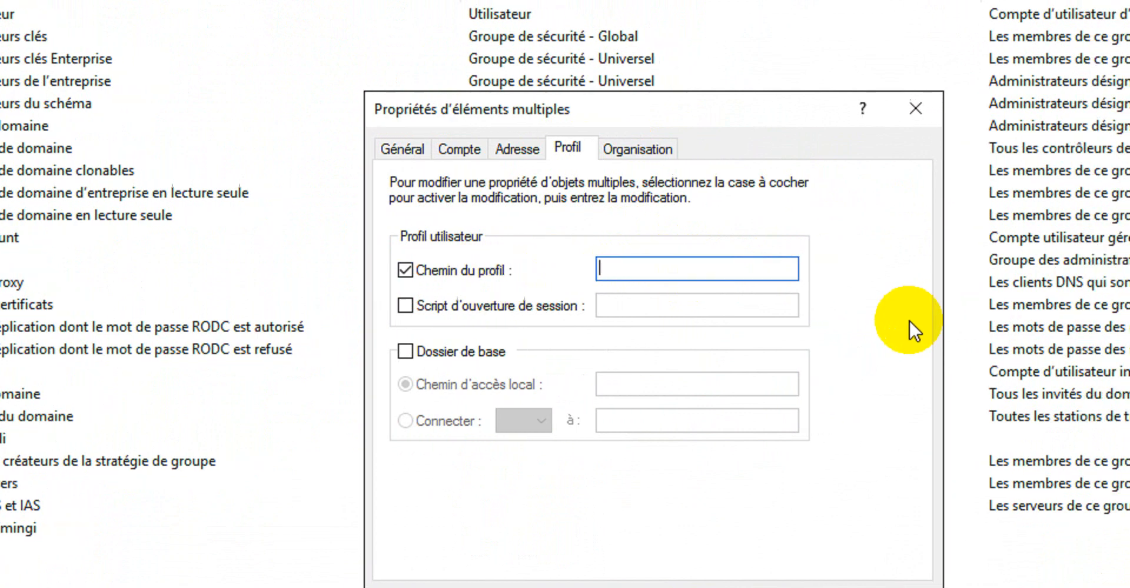
text(\\Server1\Teachers$)
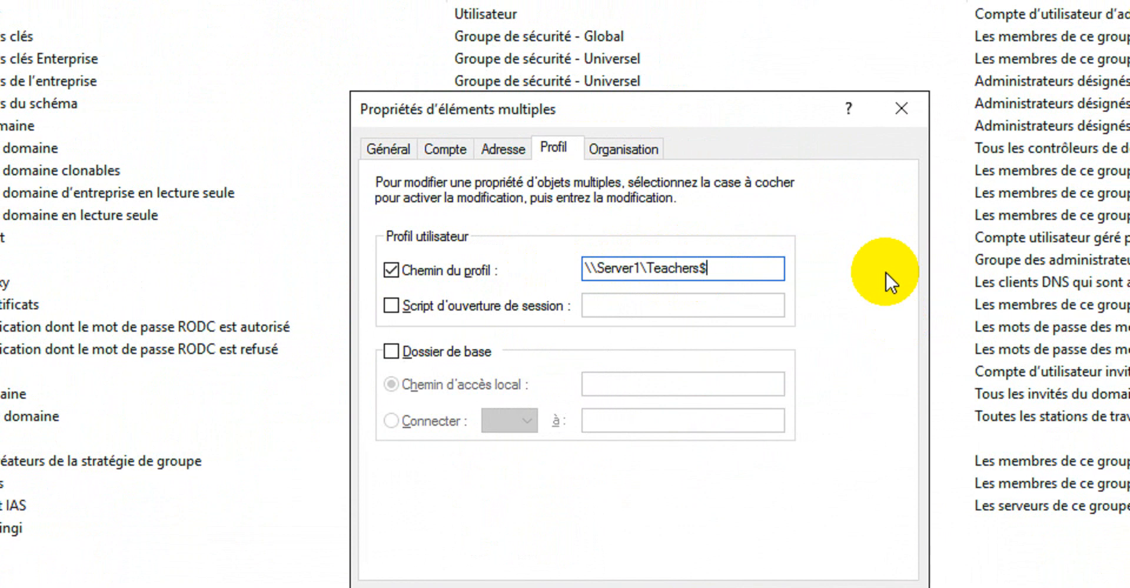
text(\%username%)
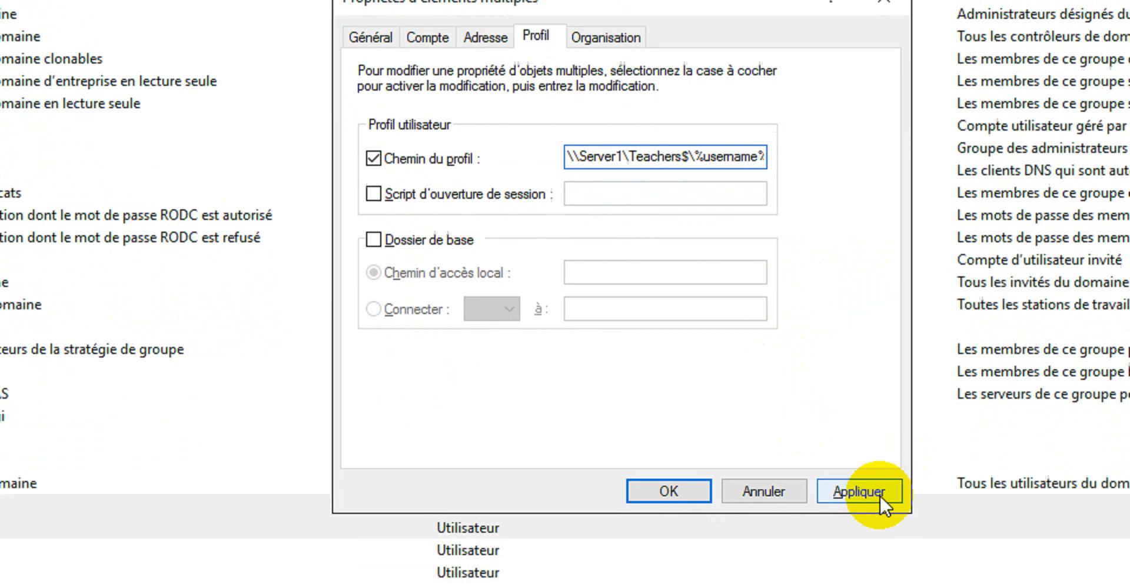
click(877, 496)
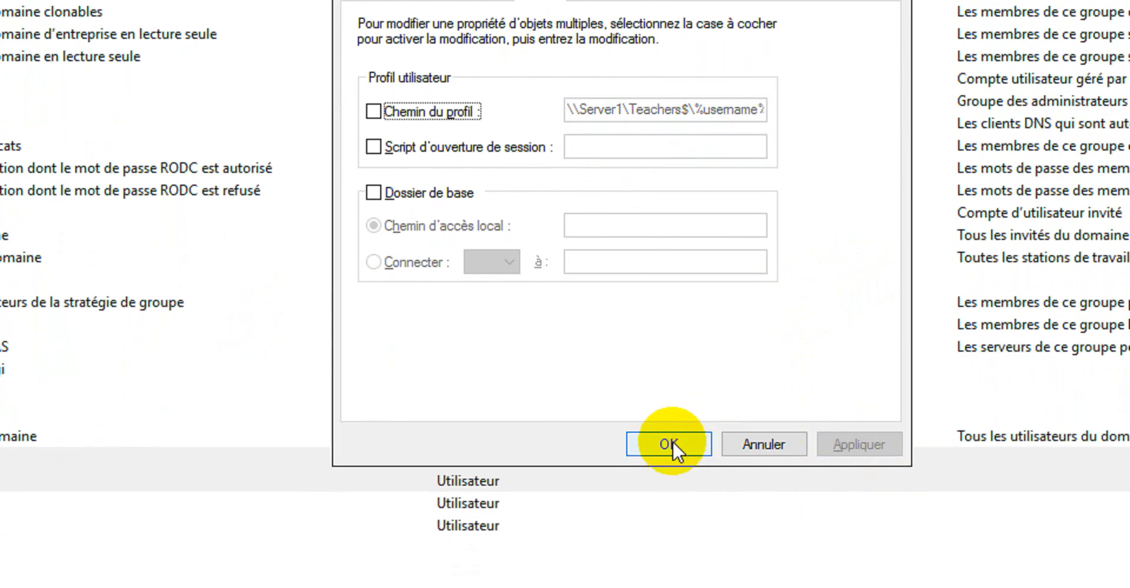
click(669, 444)
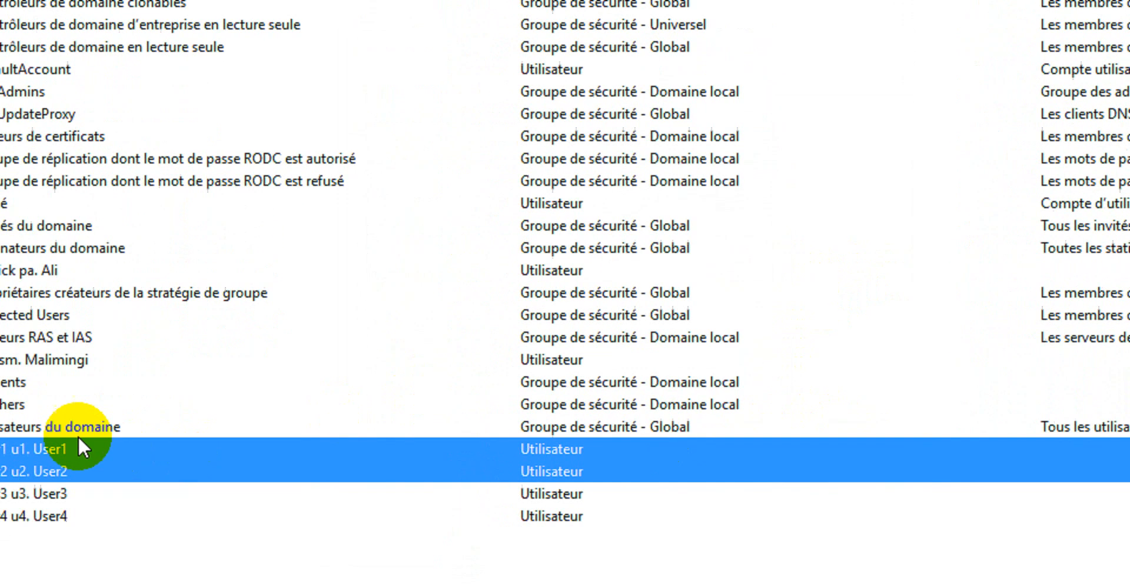
Open User1's properties to check its resulting profile path, then cancel
click(238, 440)
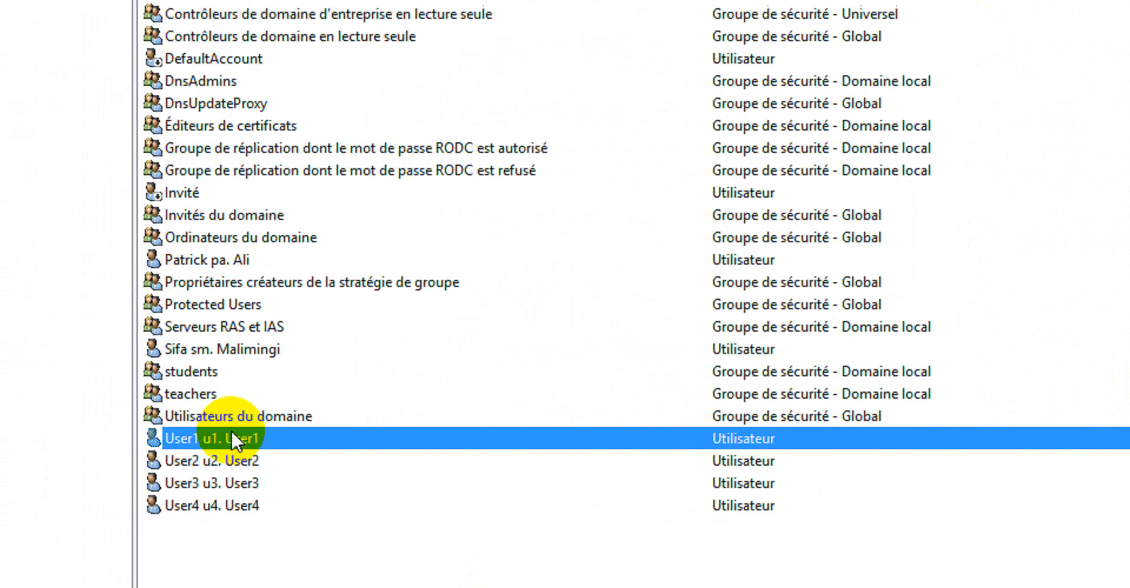
right_click(225, 438)
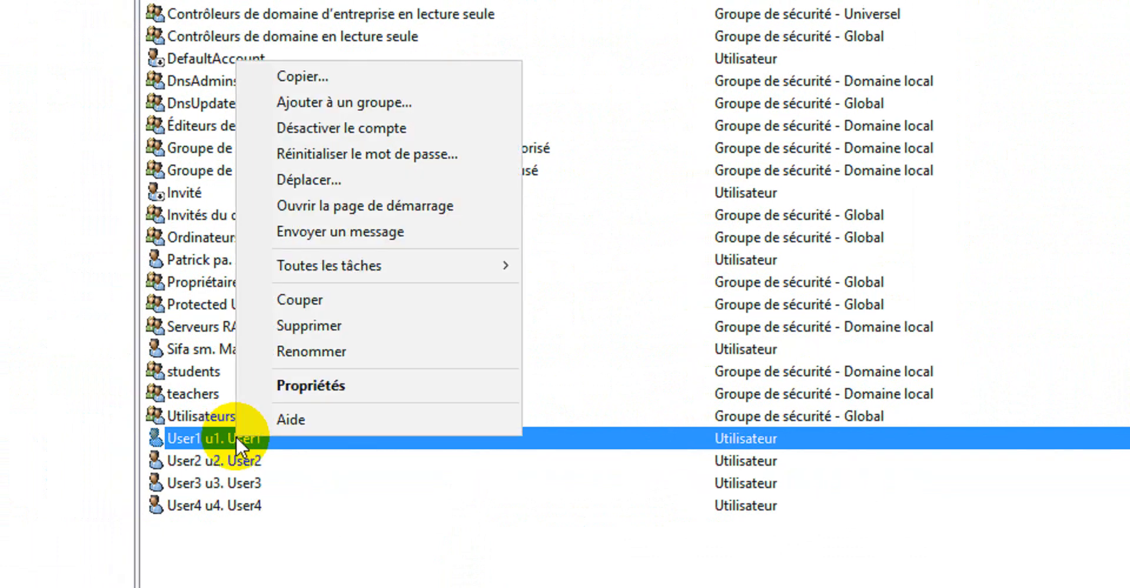
click(351, 384)
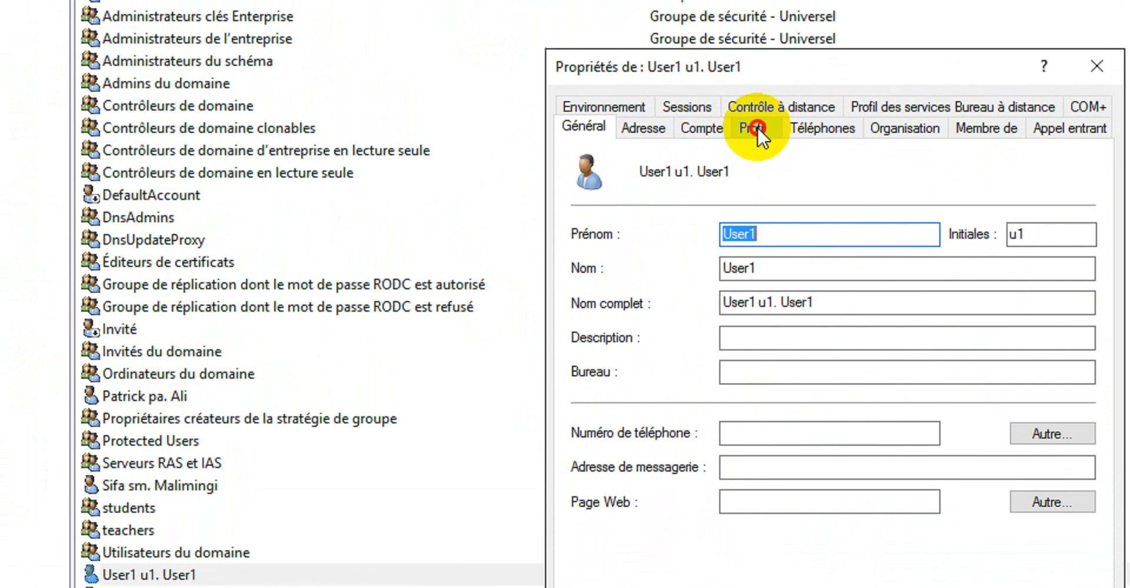
click(755, 3)
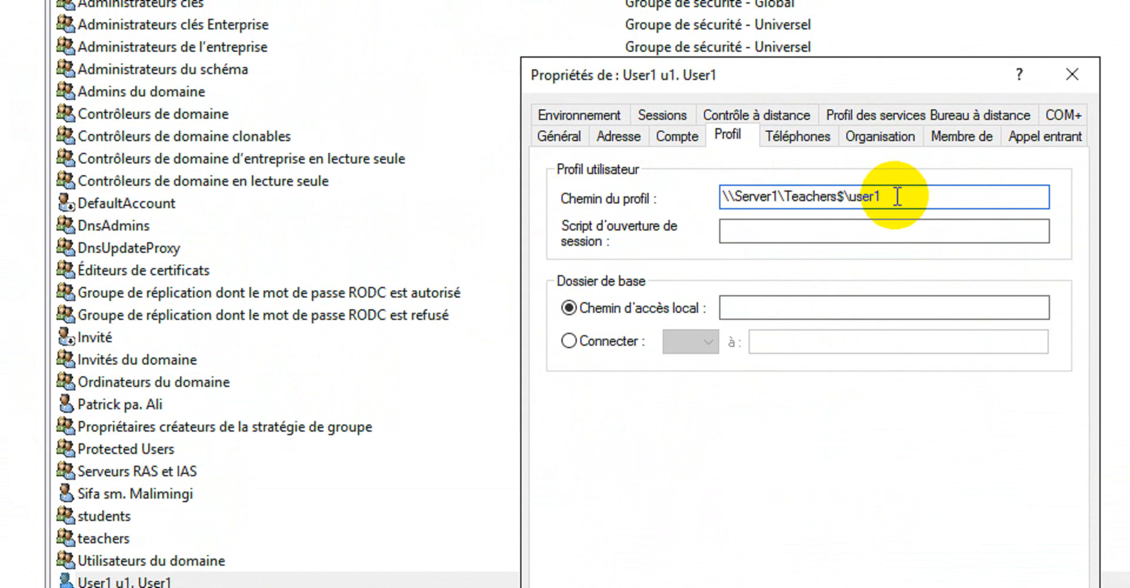
drag(893, 196, 857, 197)
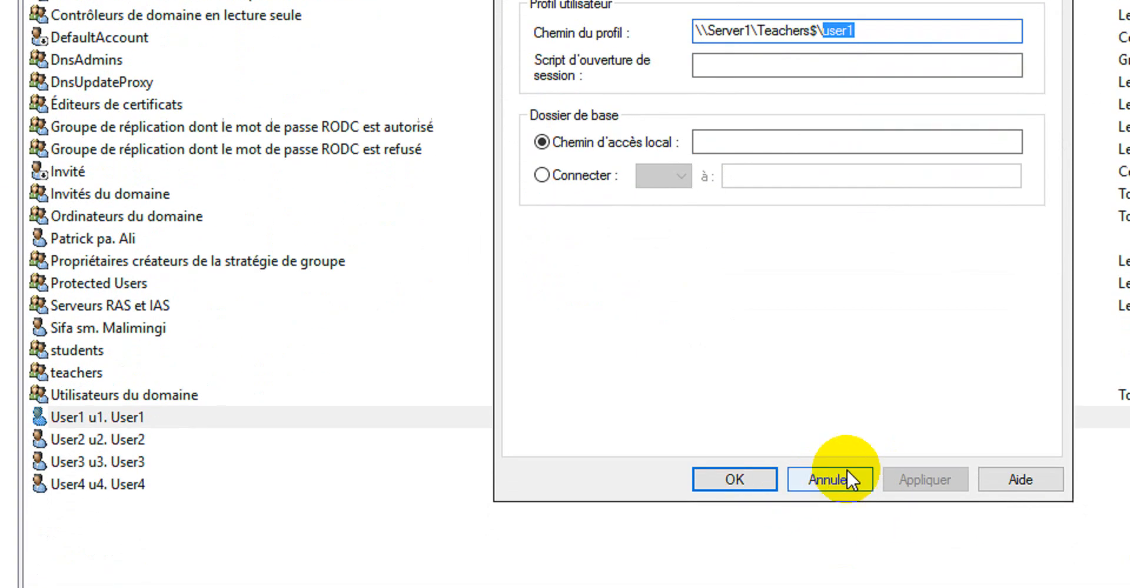
click(845, 587)
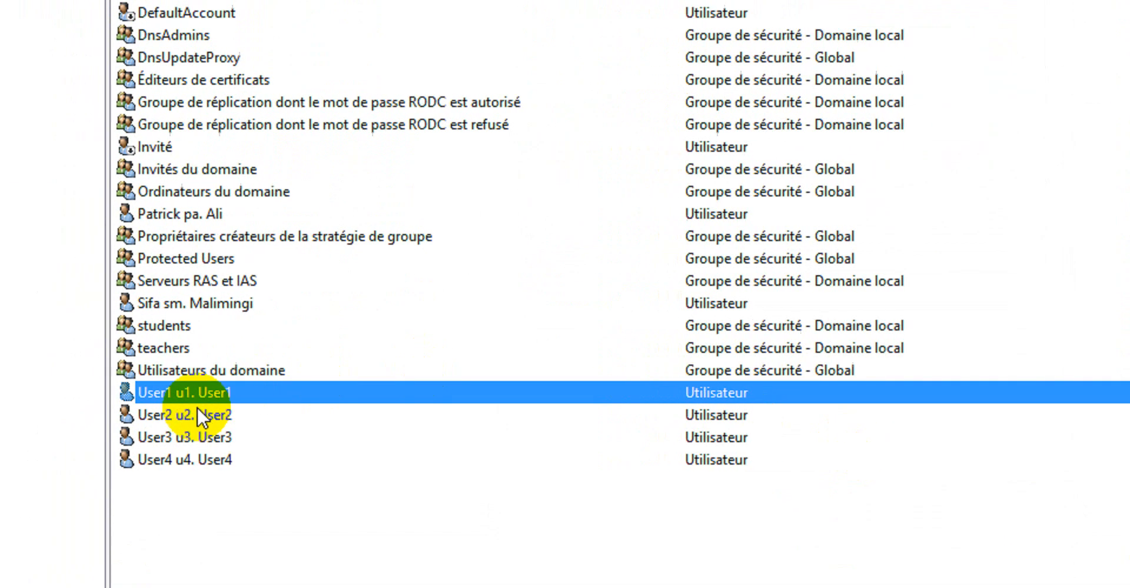
Open User2's properties to check its resulting profile path, then close the dialog
right_click(129, 417)
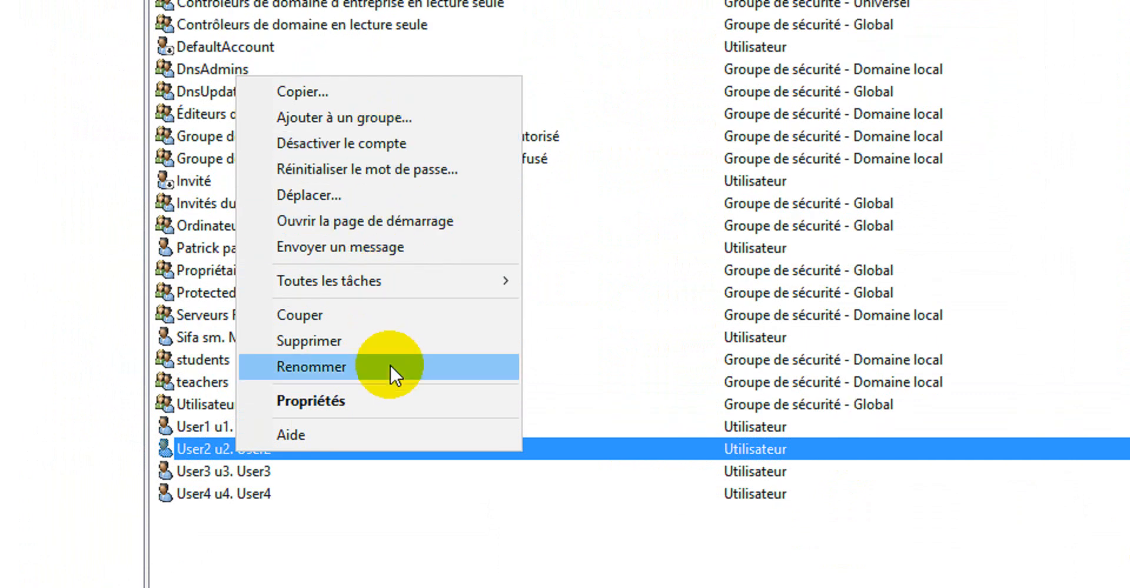
click(384, 401)
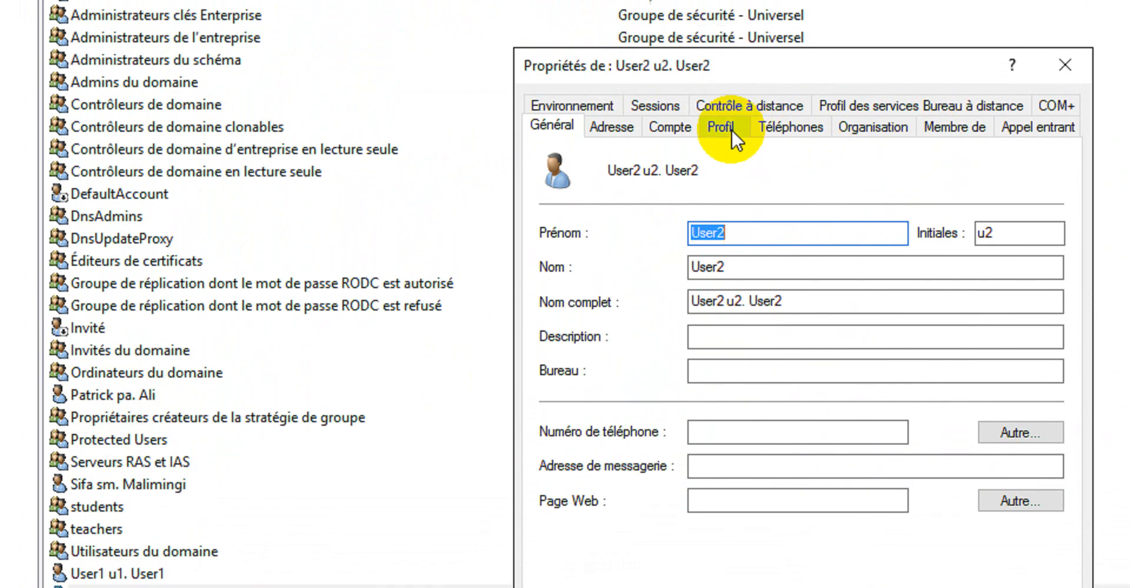
click(729, 95)
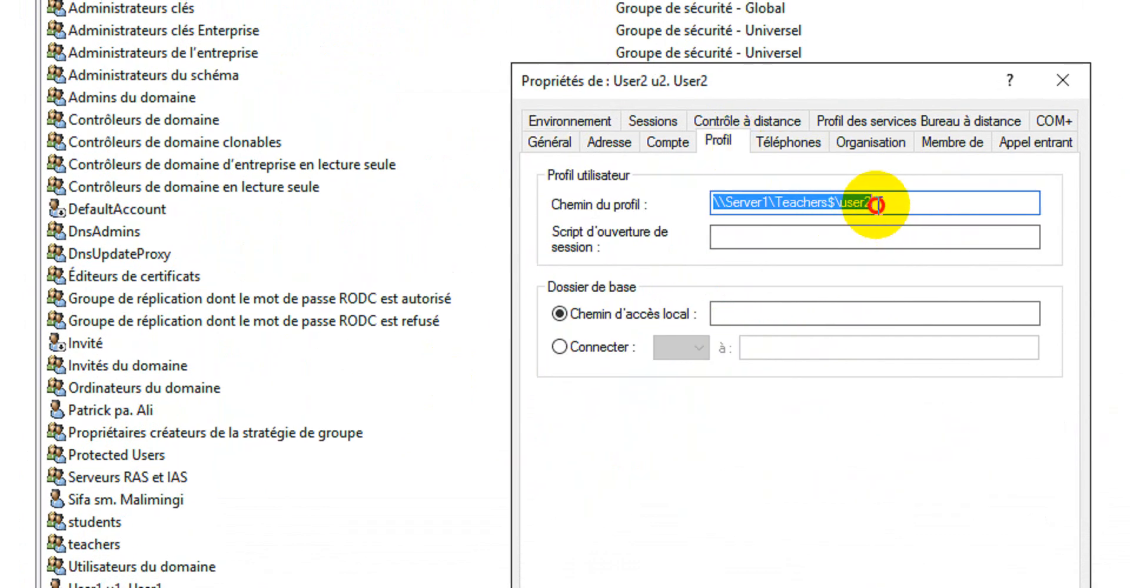
click(877, 205)
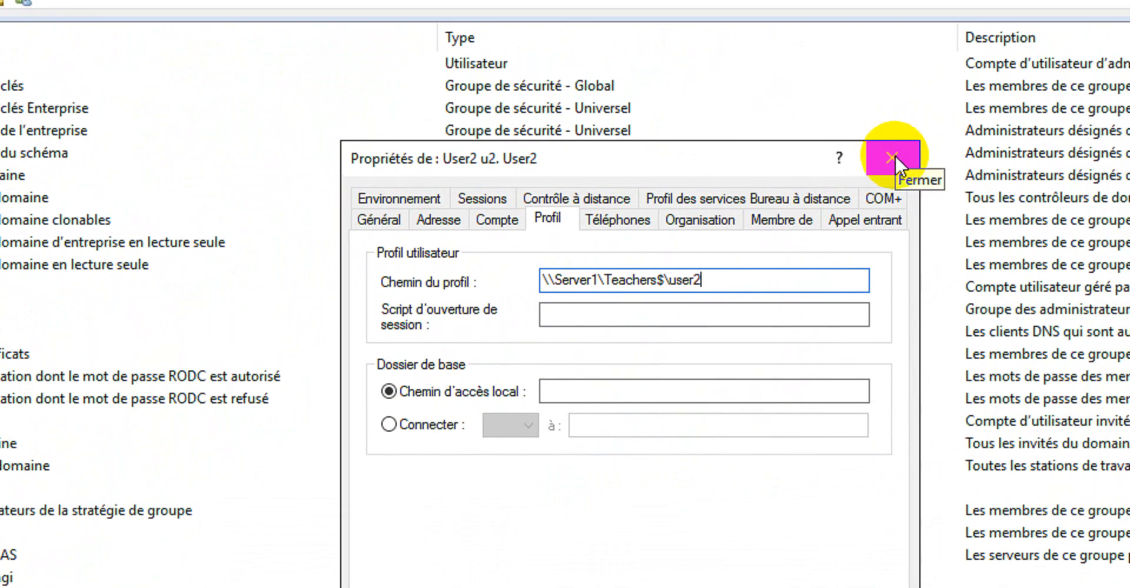
click(891, 157)
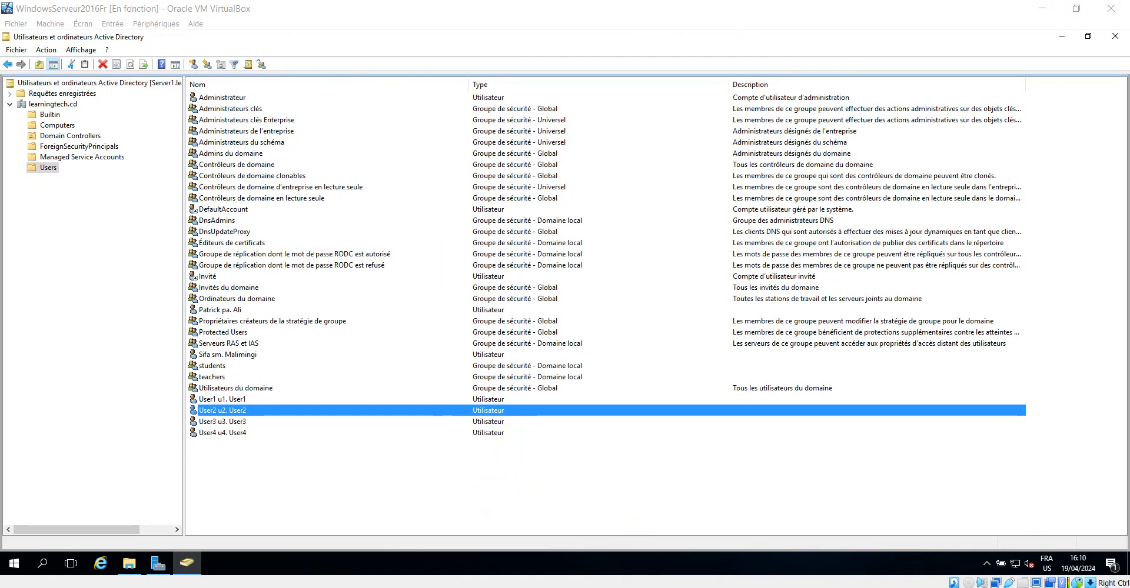
Switch to the Windows 7 client, dismiss the notification, and lock the current session
mouse_move(187, 563)
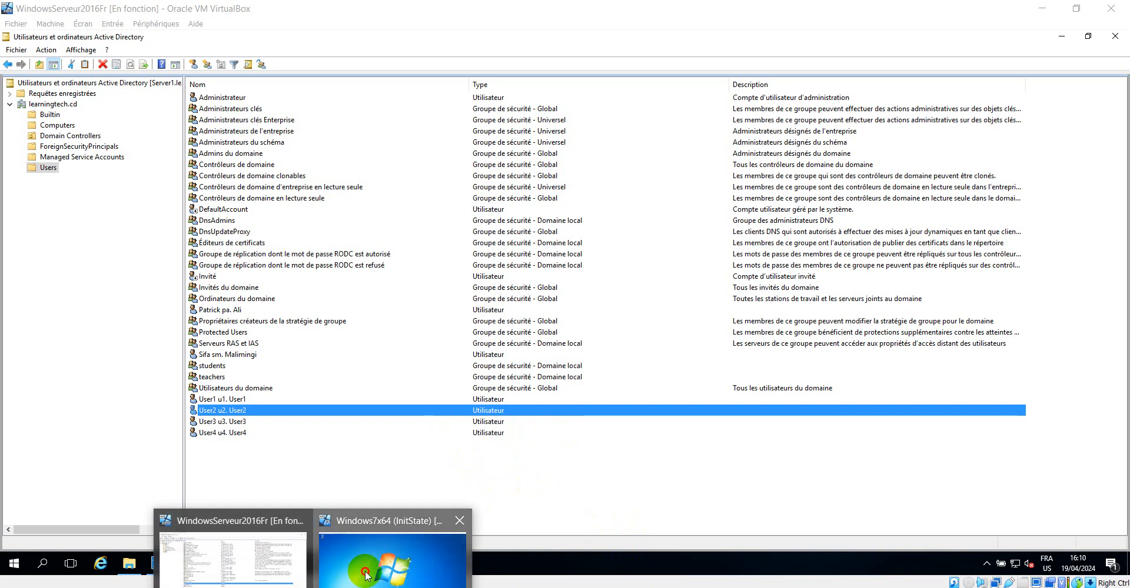
click(422, 520)
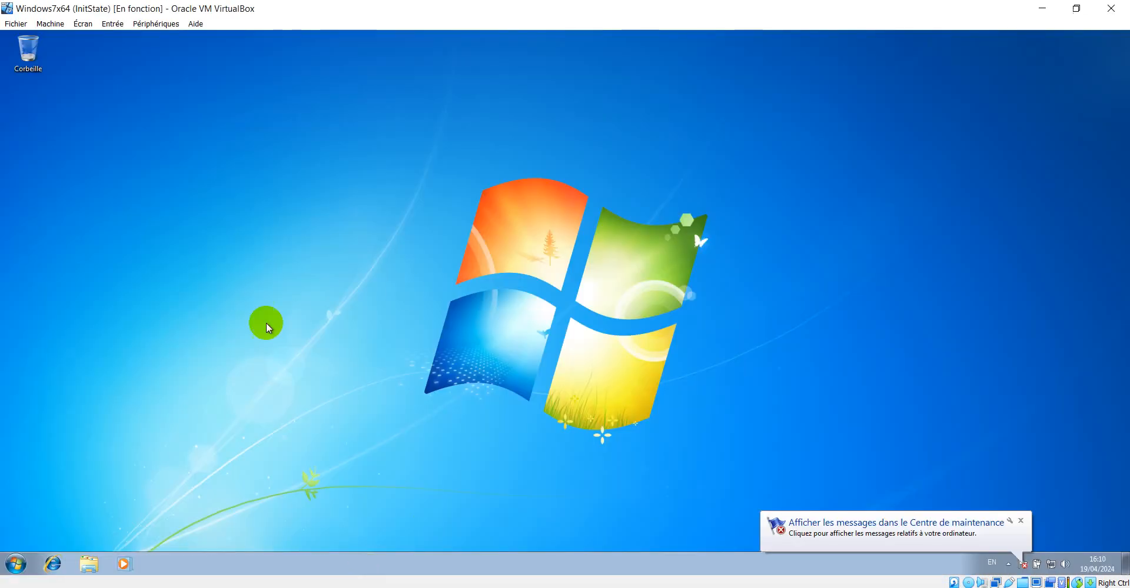
click(1021, 522)
click(14, 564)
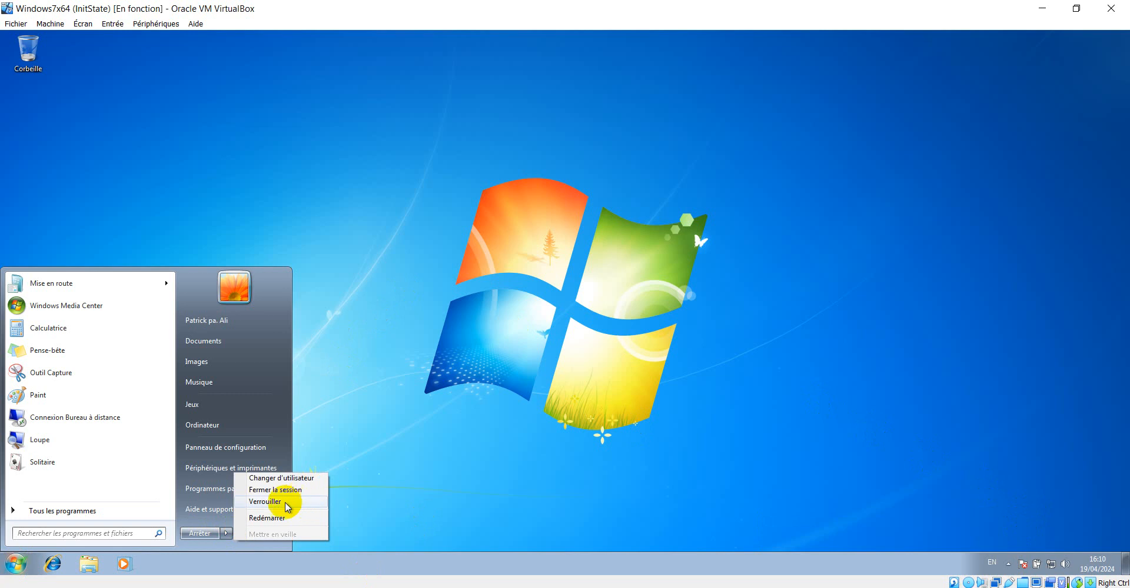
click(585, 335)
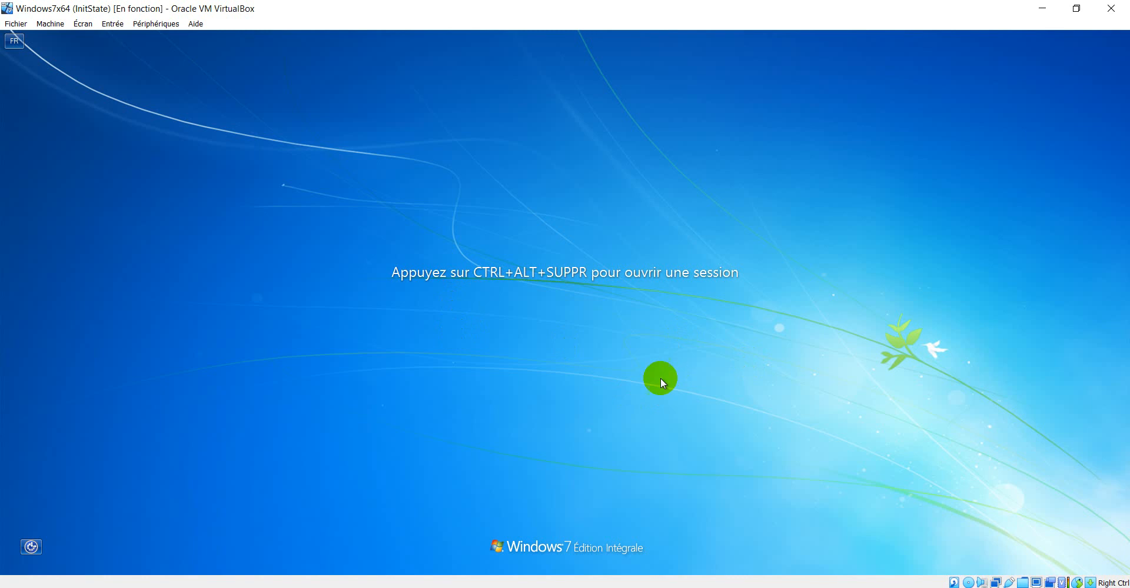
Switch user at the Windows 7 logon screen and sign in as the other domain user with that account's password
key(ctrl+alt+Delete)
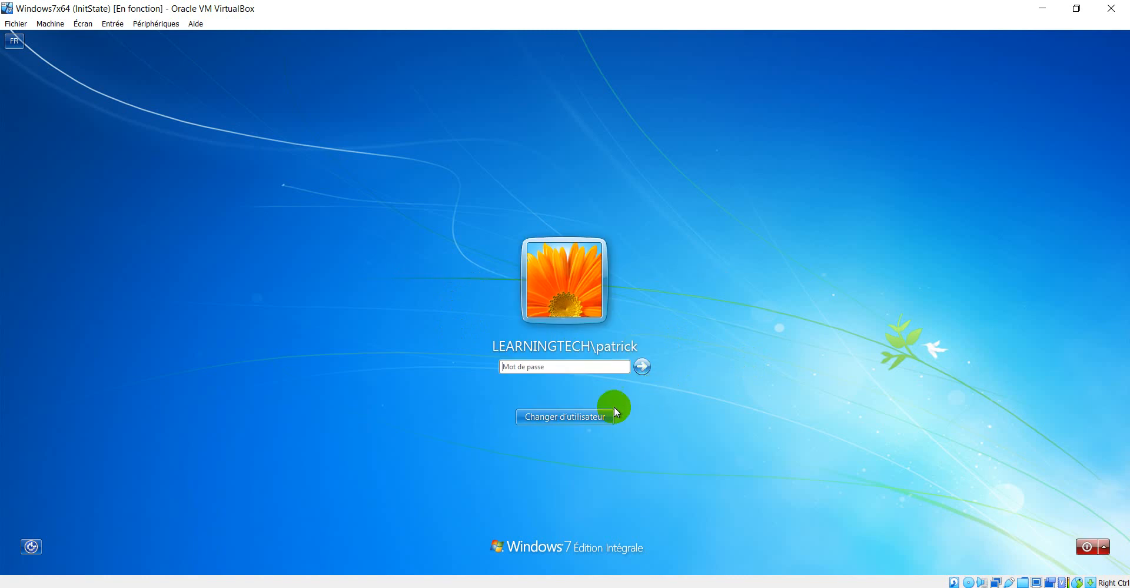
click(585, 419)
click(618, 336)
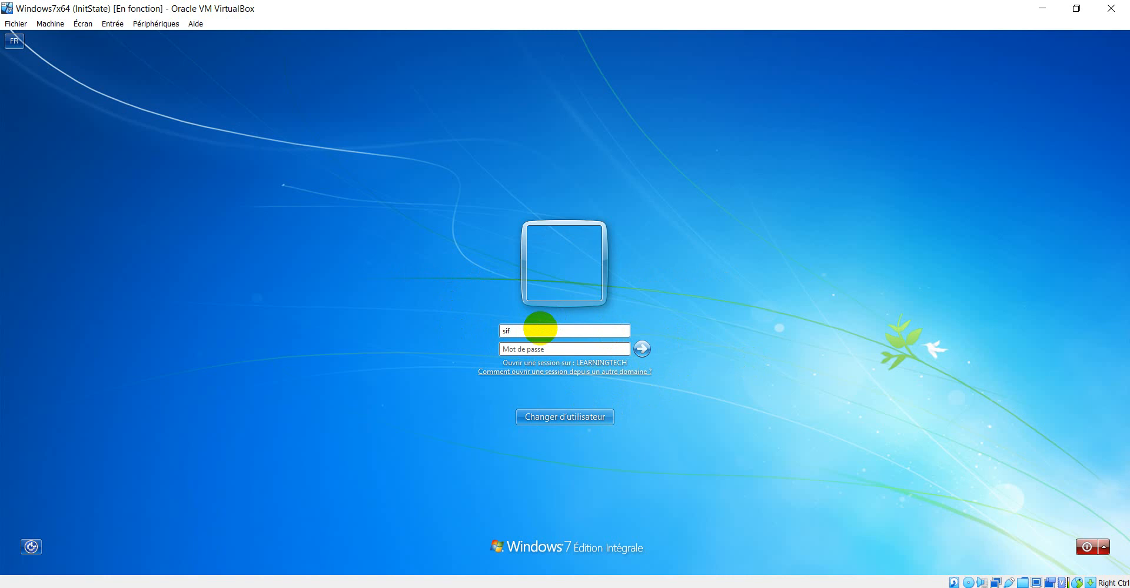
text(sifq)
click(525, 333)
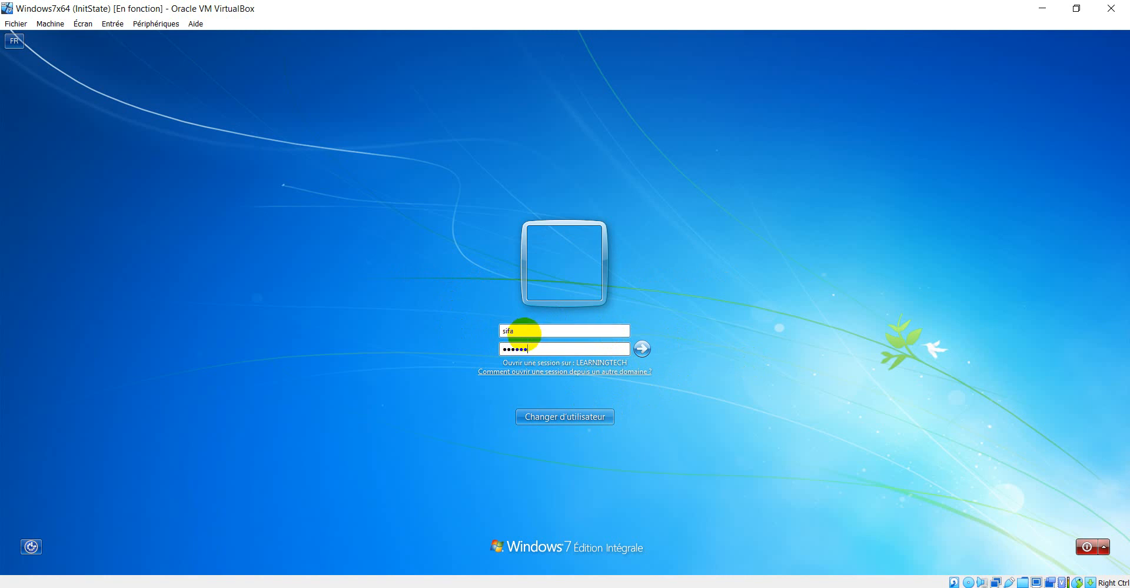
key(Return)
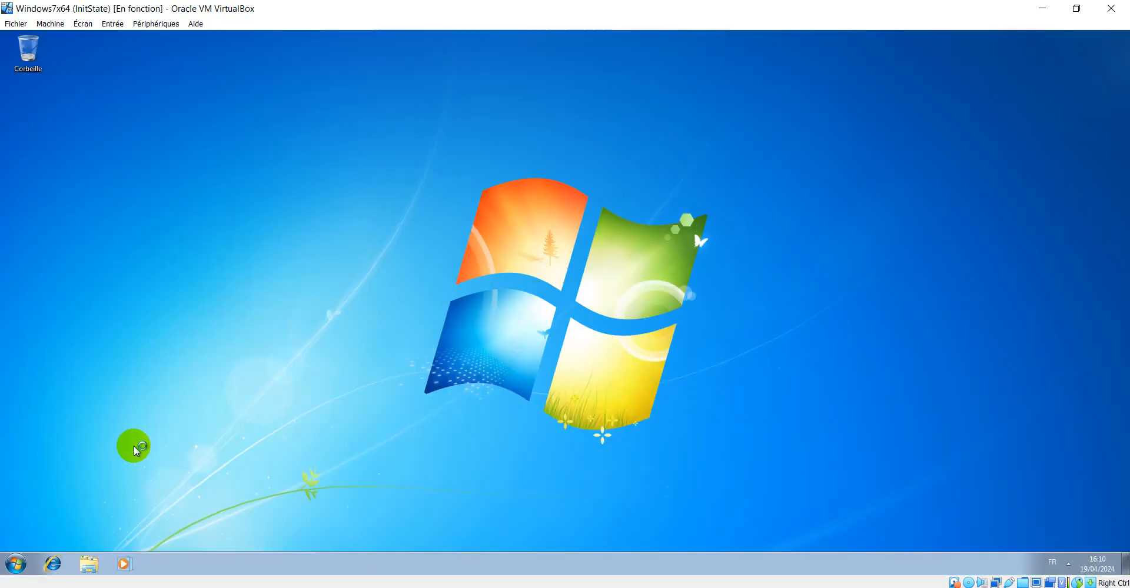
Run sysdm.cpl to open System Properties, supplying administrator credentials at the elevation prompt
click(221, 392)
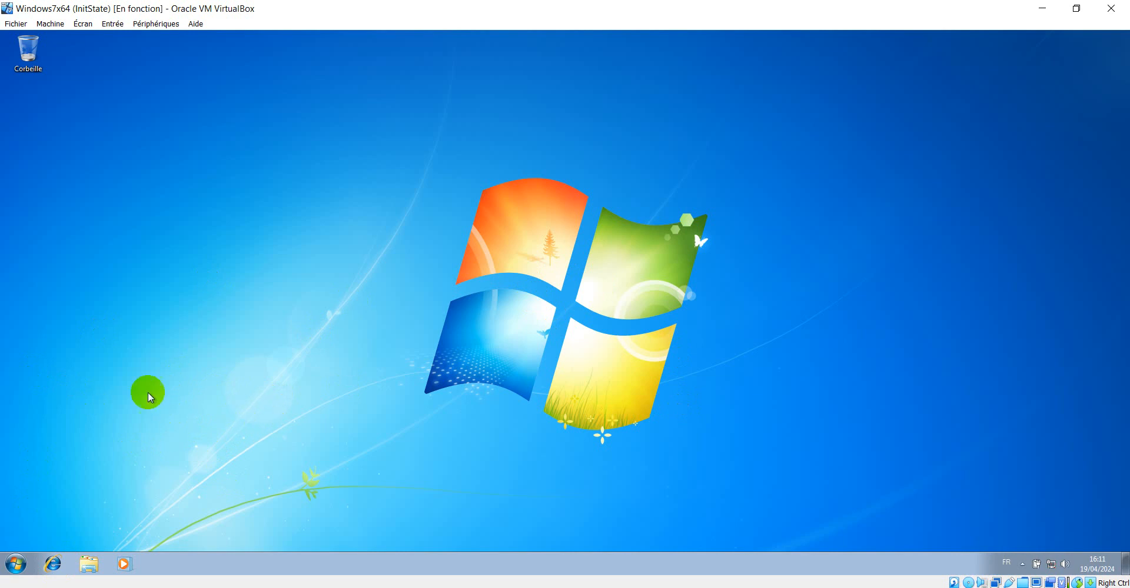
key(super+r)
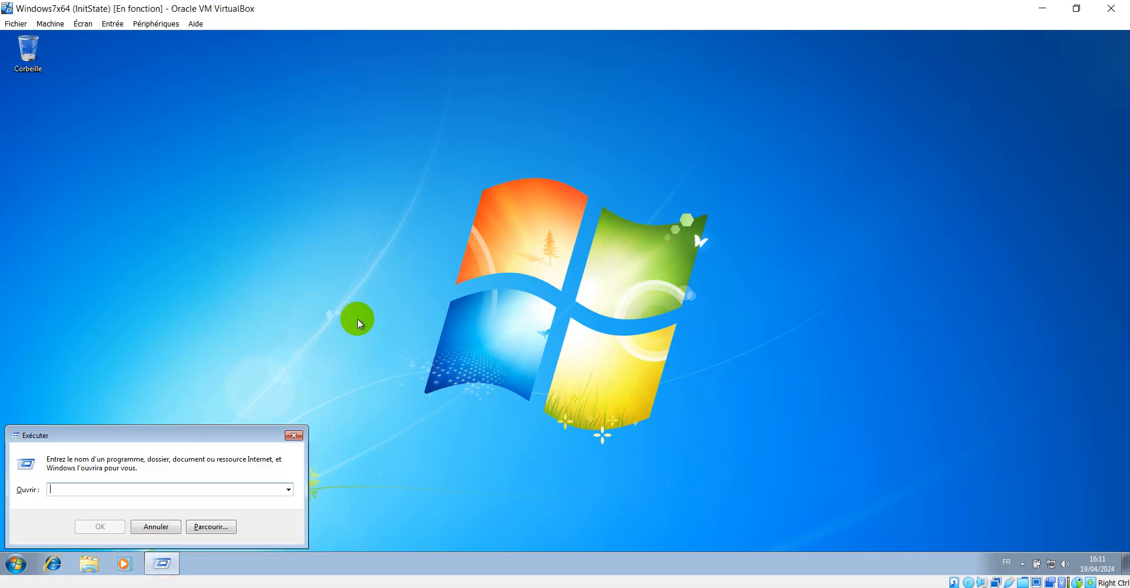
click(288, 490)
click(288, 490)
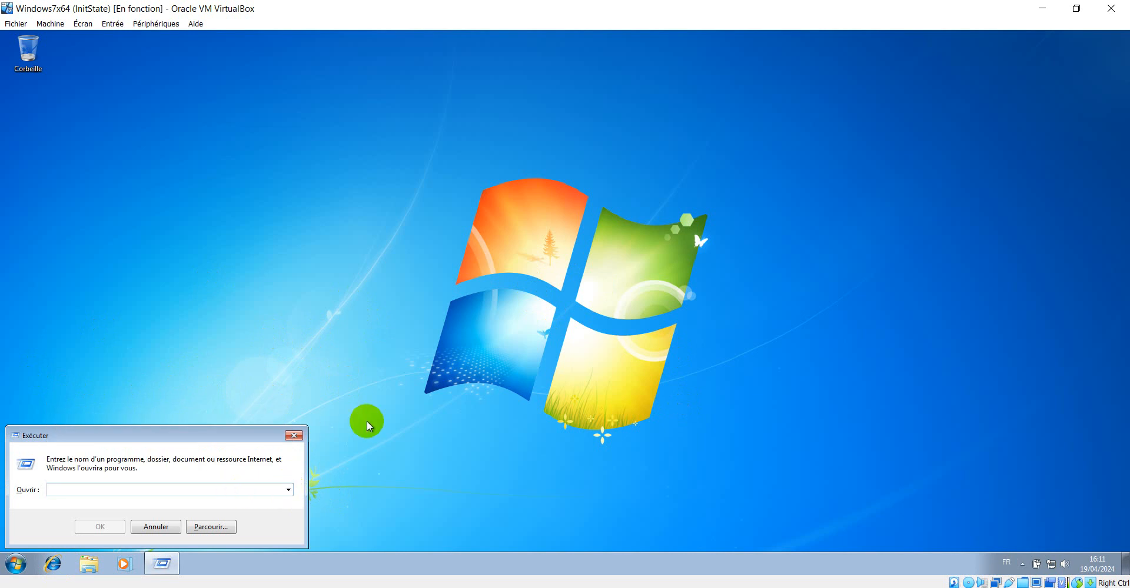
text(sysdm.cpl)
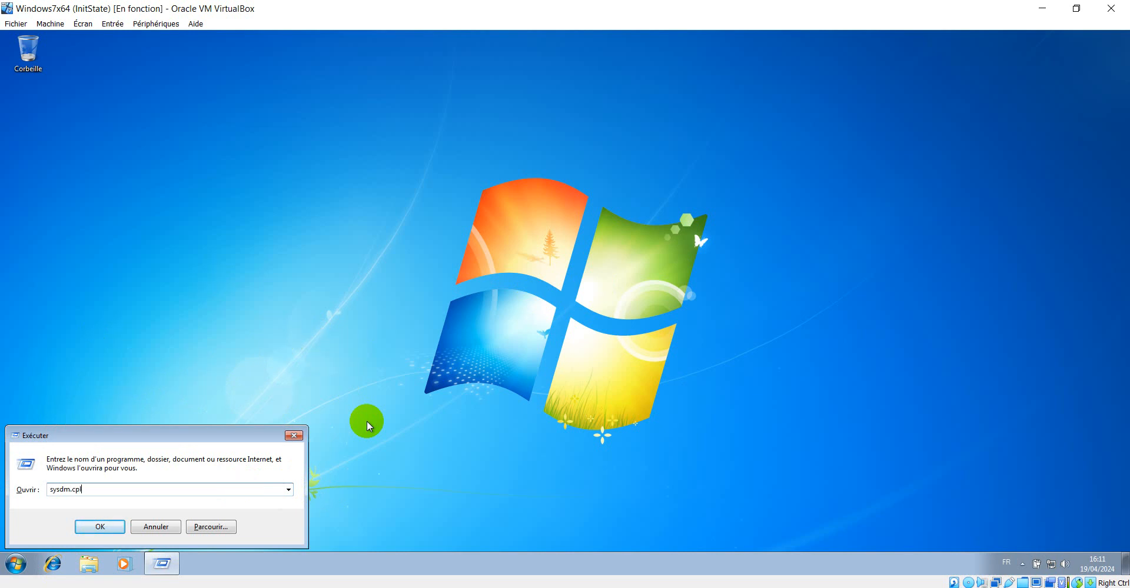
key(Return)
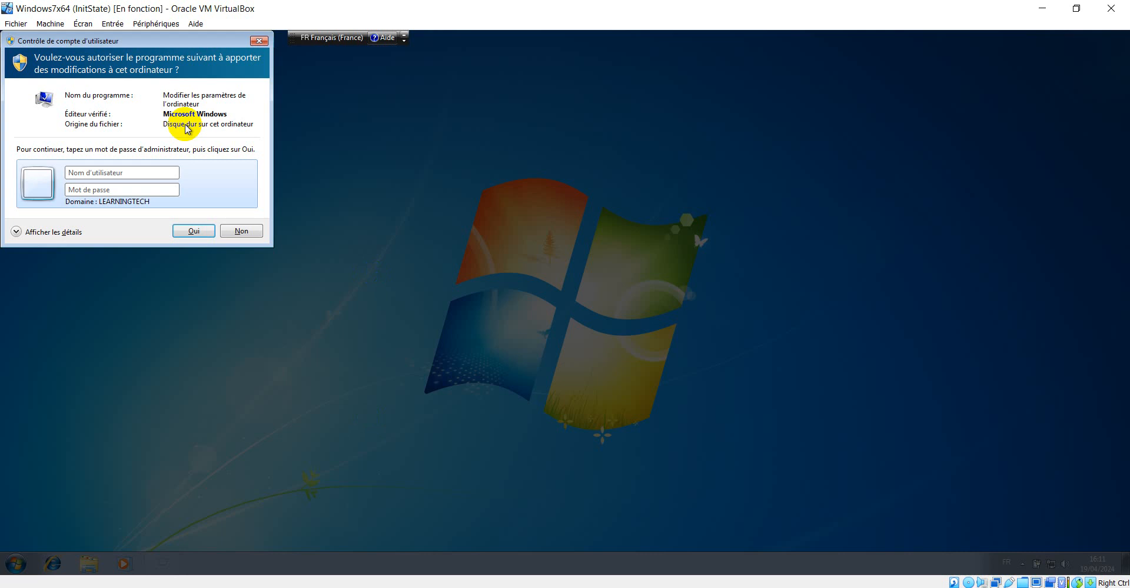
drag(130, 47, 349, 123)
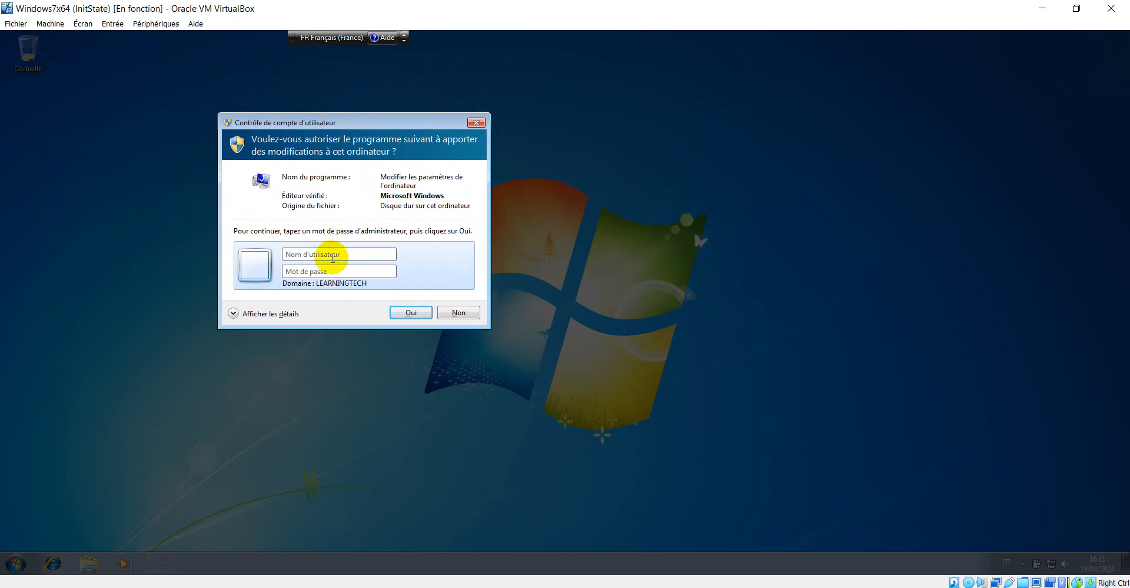
click(333, 254)
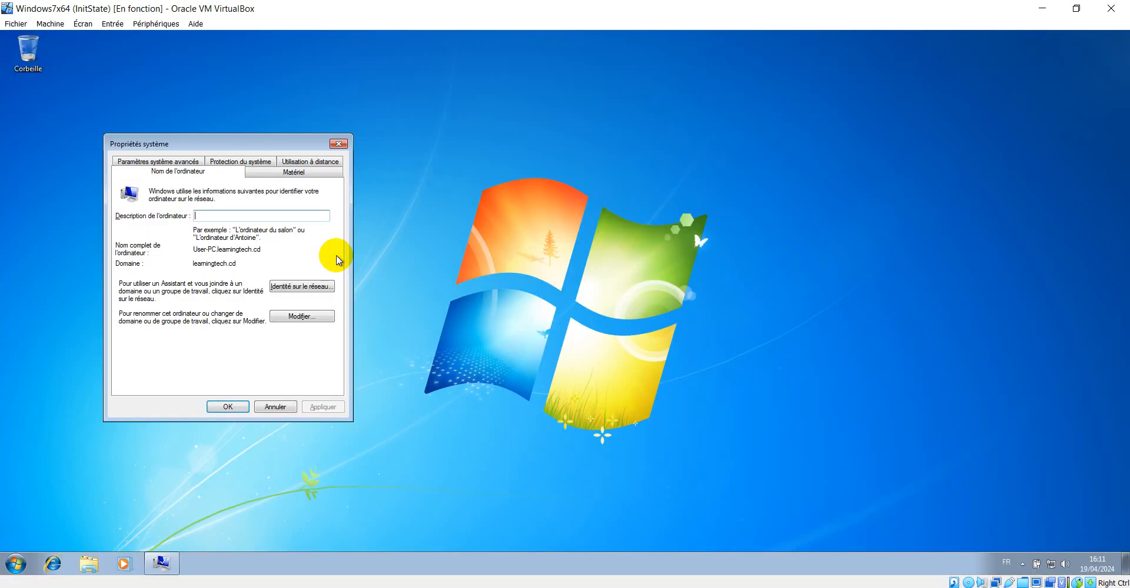
Open the user profiles settings, examine the signed-in user's profile entry, then close both dialogs
click(167, 164)
click(302, 302)
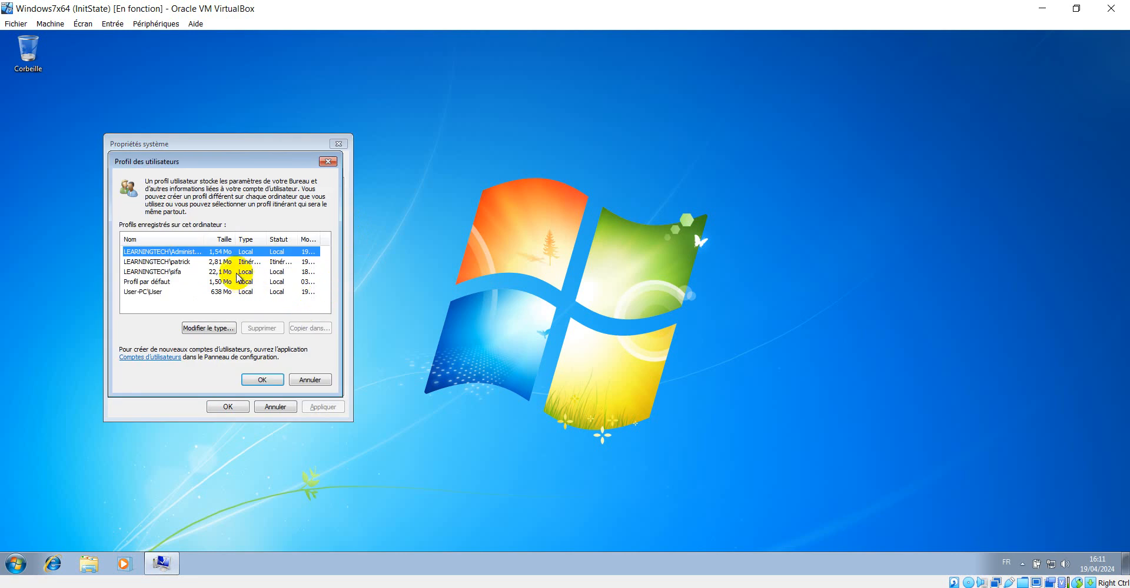
click(172, 273)
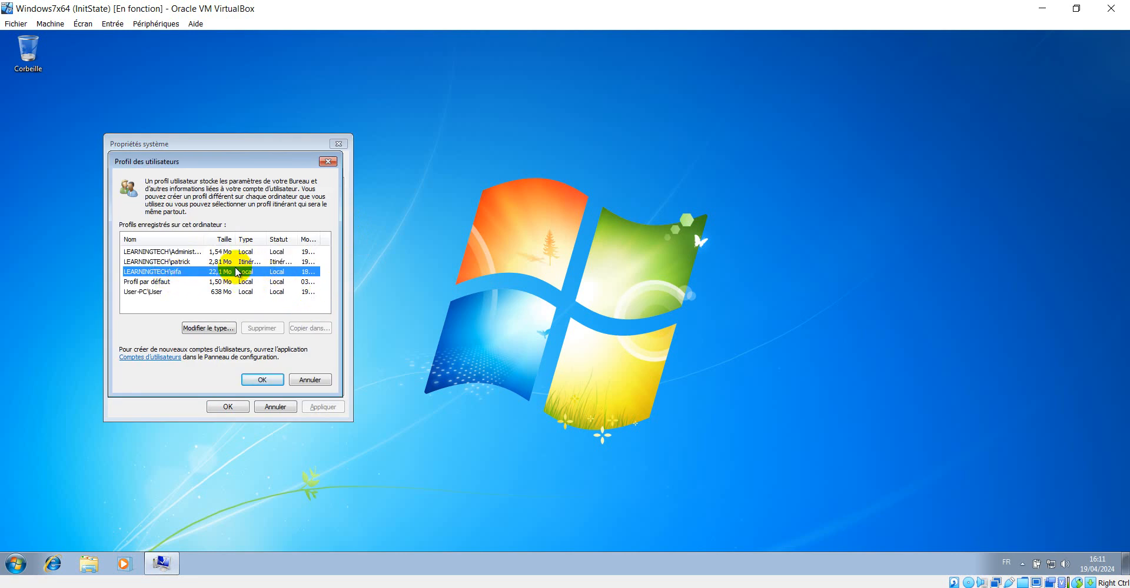
click(328, 162)
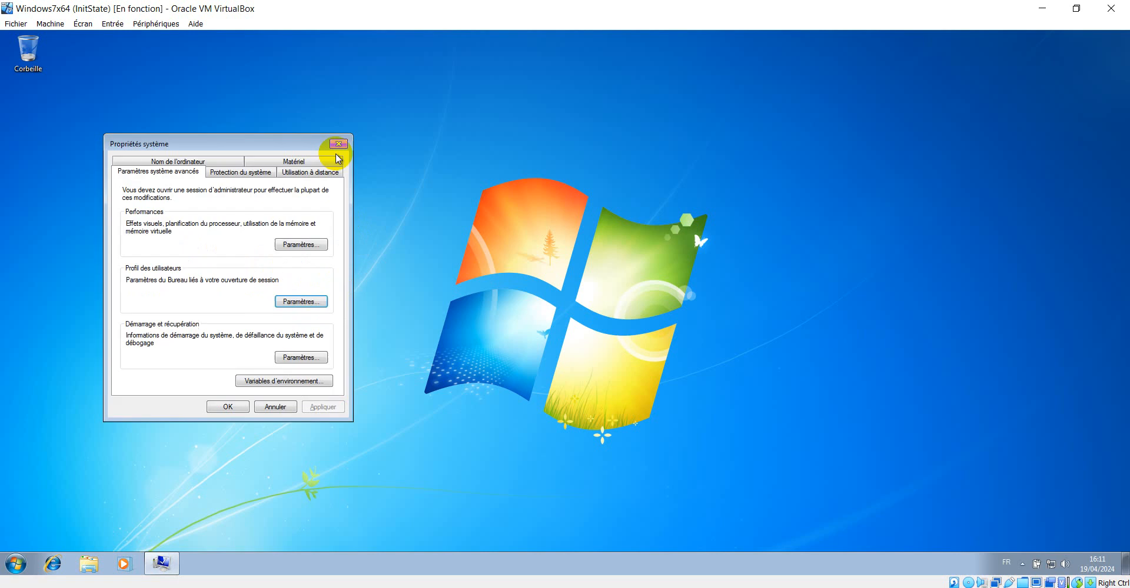
click(339, 143)
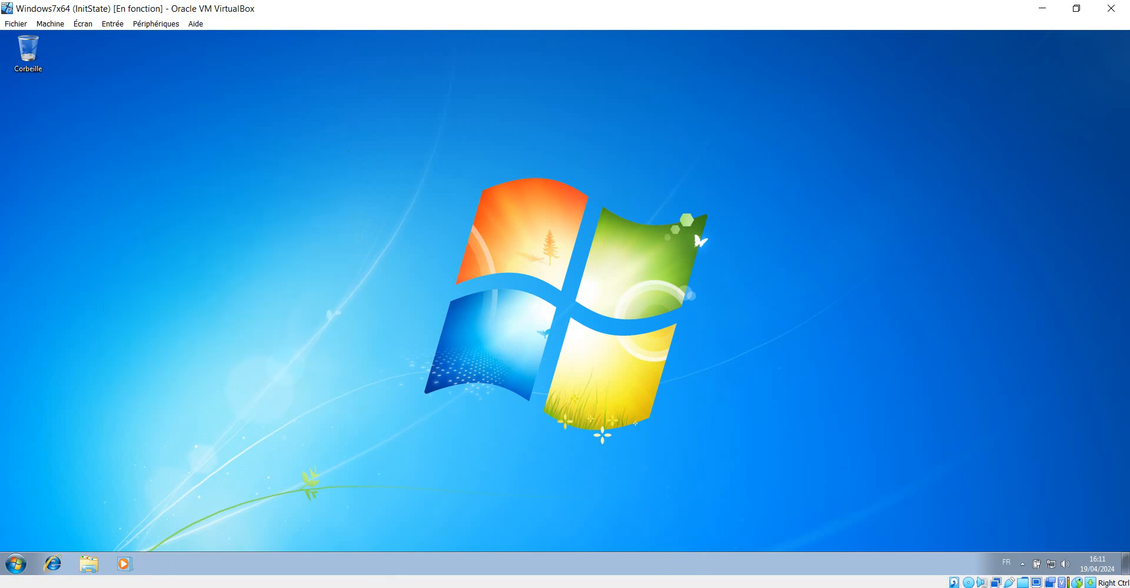
Switch to the server and inspect the students$ share's general, settings and permissions properties in Server Manager, then close them
click(313, 587)
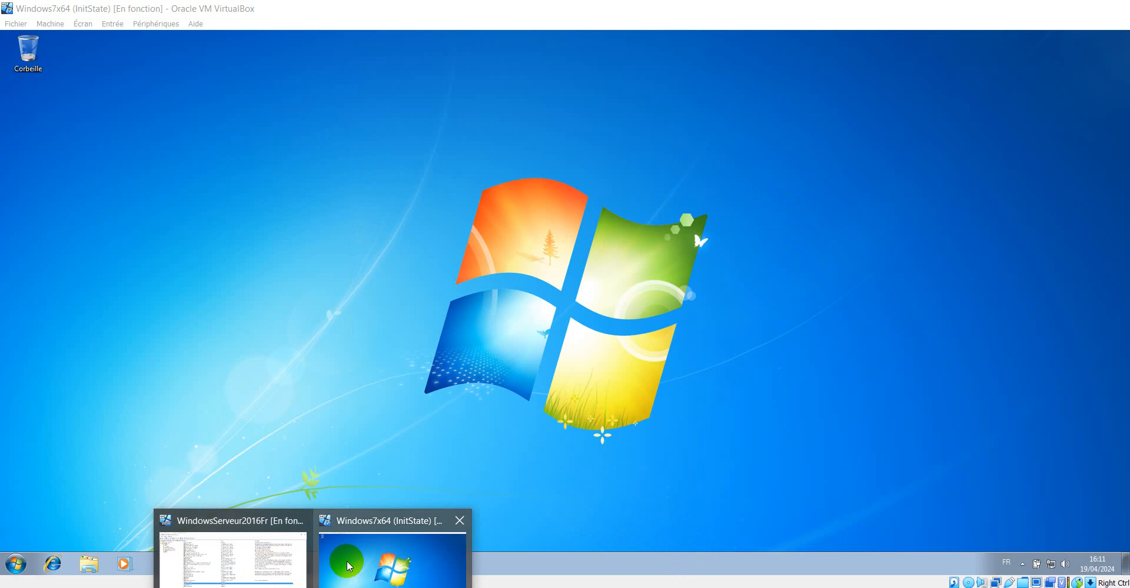
click(250, 551)
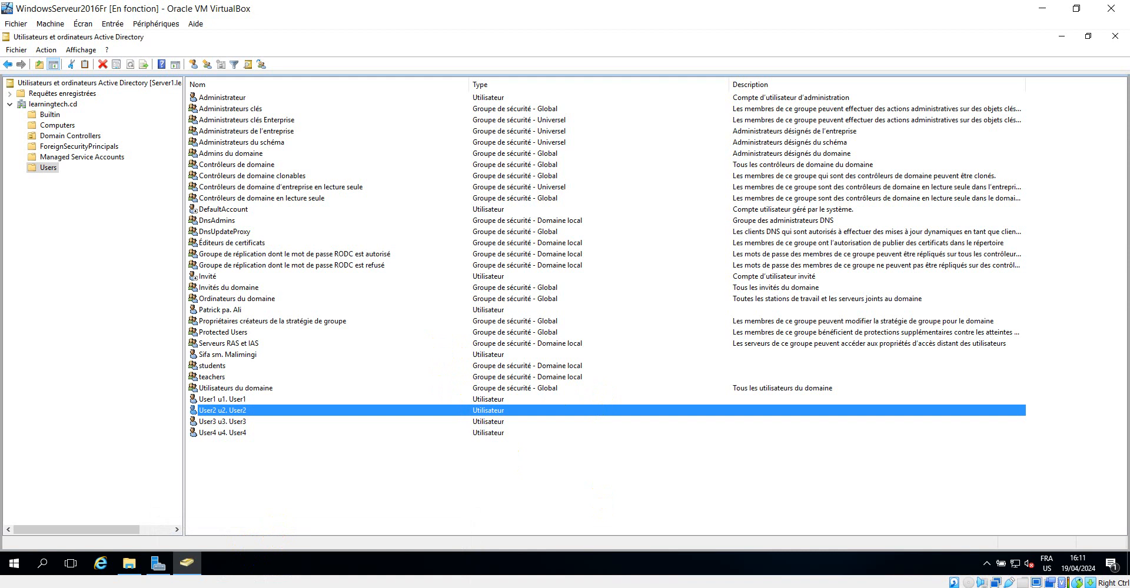
click(156, 565)
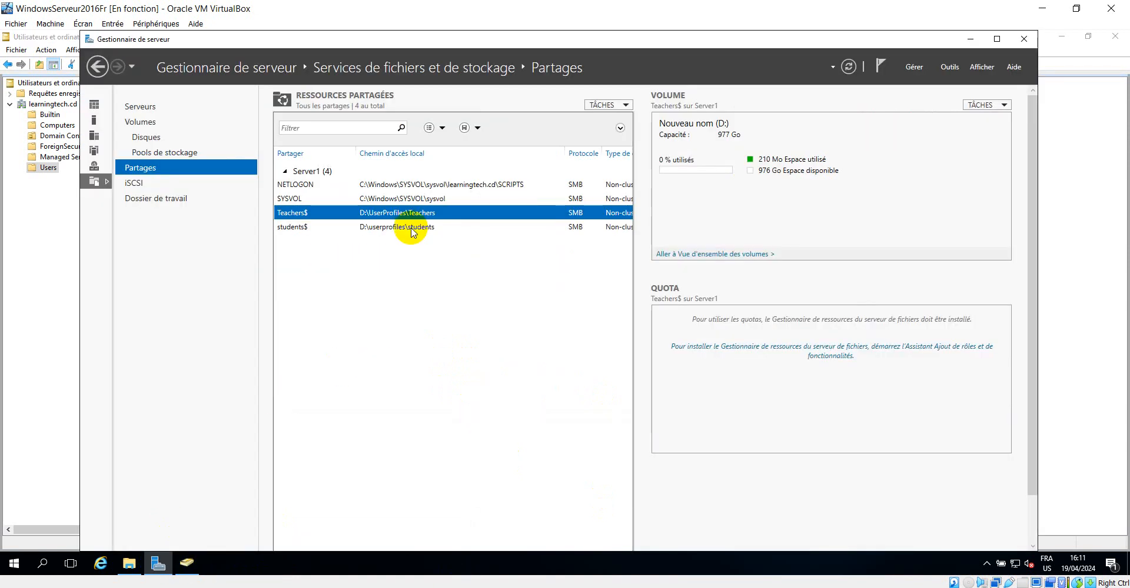
click(380, 227)
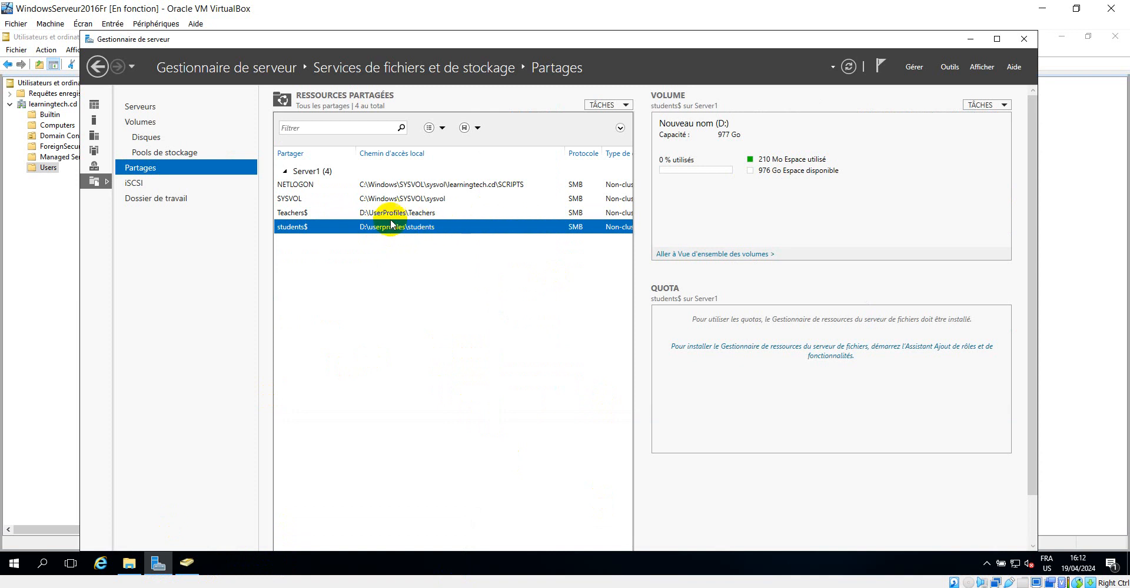
right_click(408, 231)
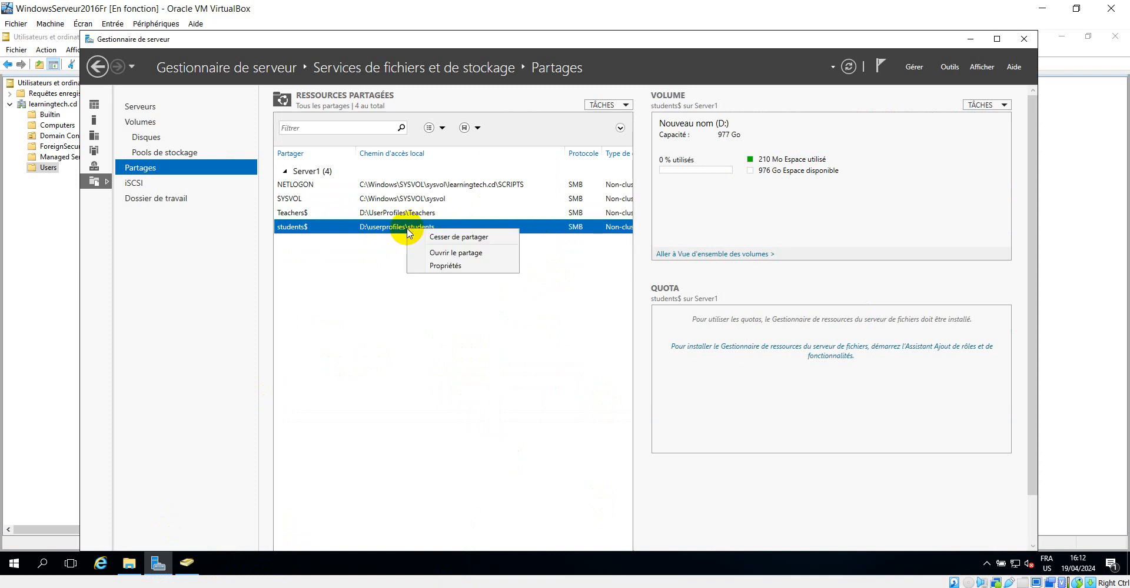
click(450, 269)
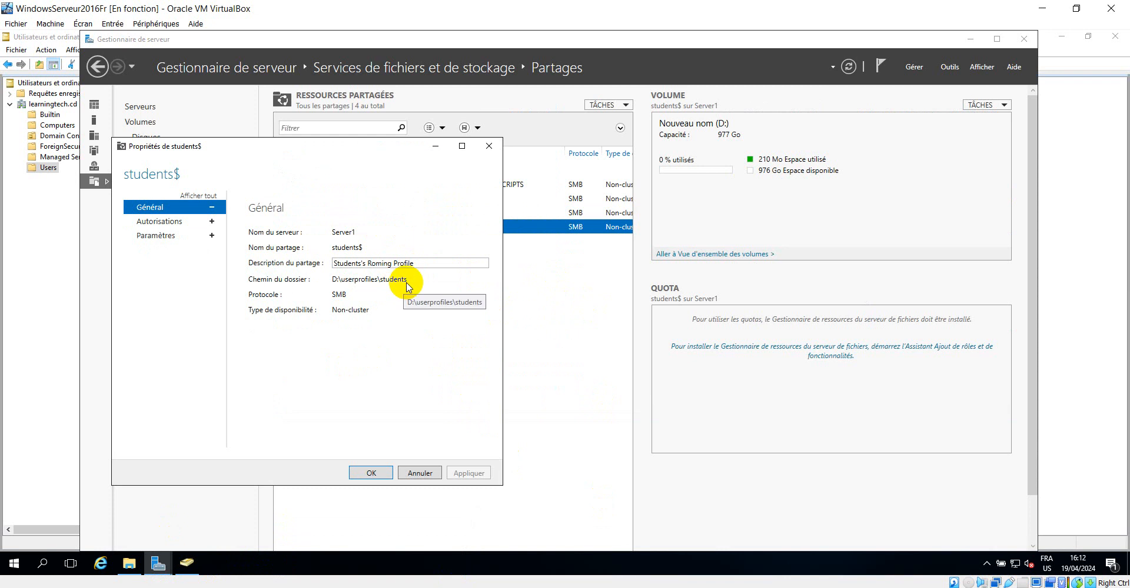
click(160, 239)
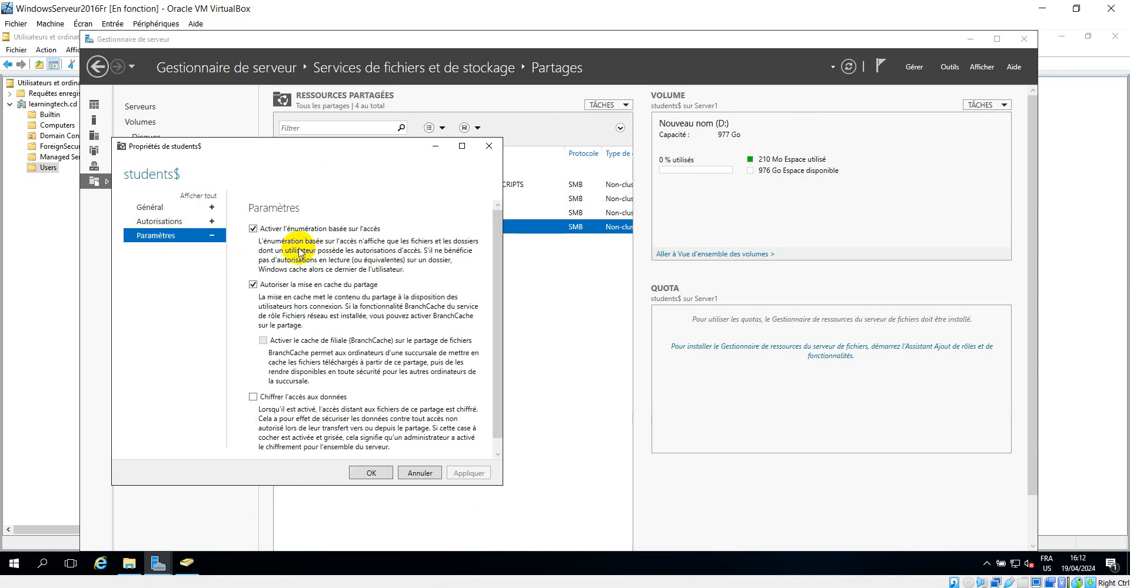
click(160, 223)
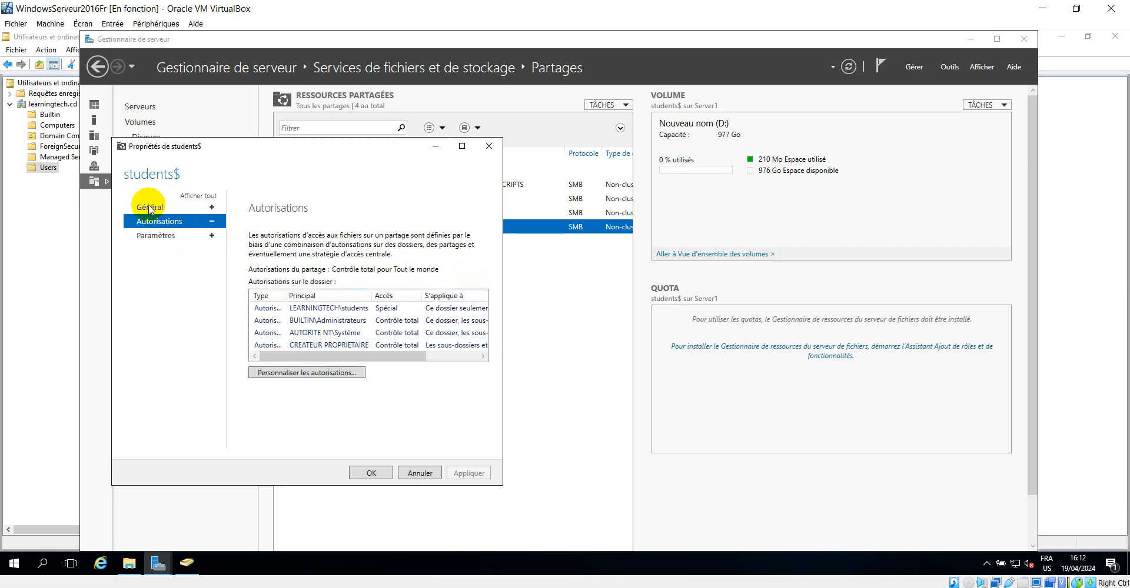
click(150, 209)
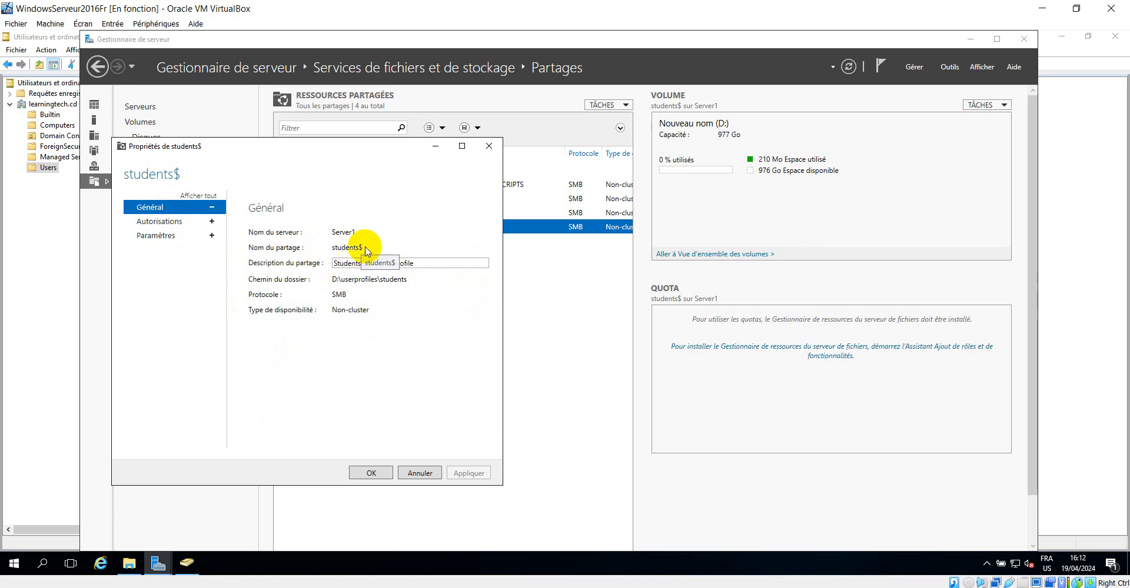
click(492, 146)
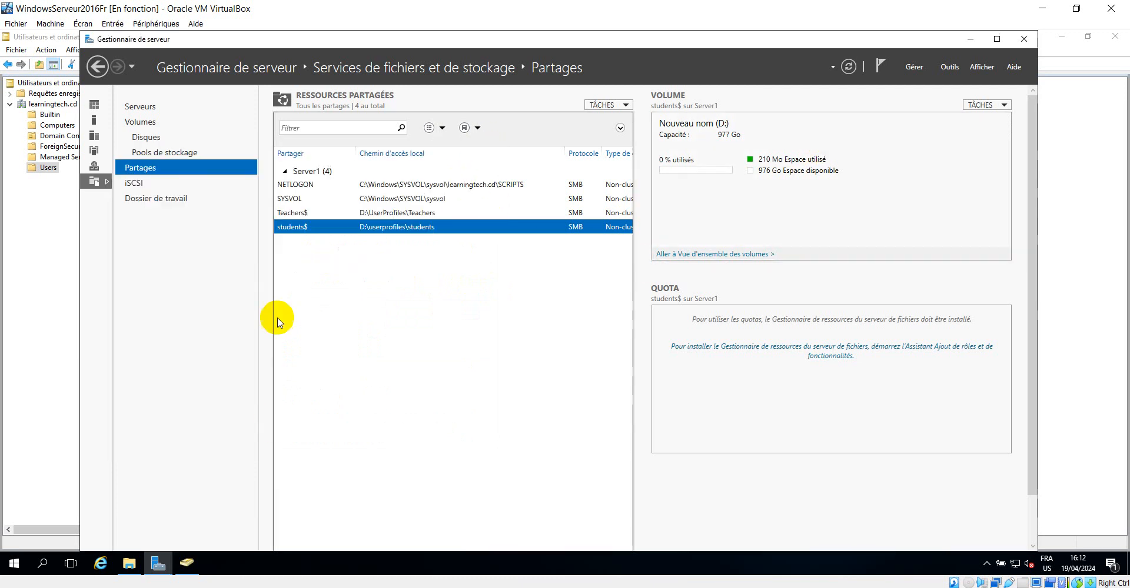
Open properties for the named domain user, User3 and User4 together and enter profile path \\Server1\students$
click(75, 425)
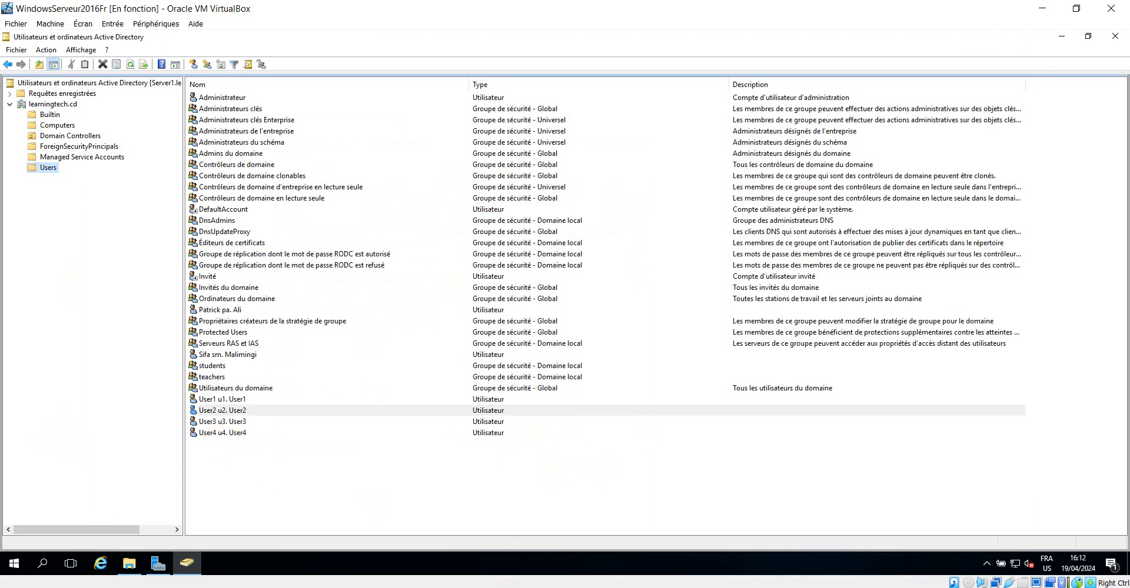
click(565, 587)
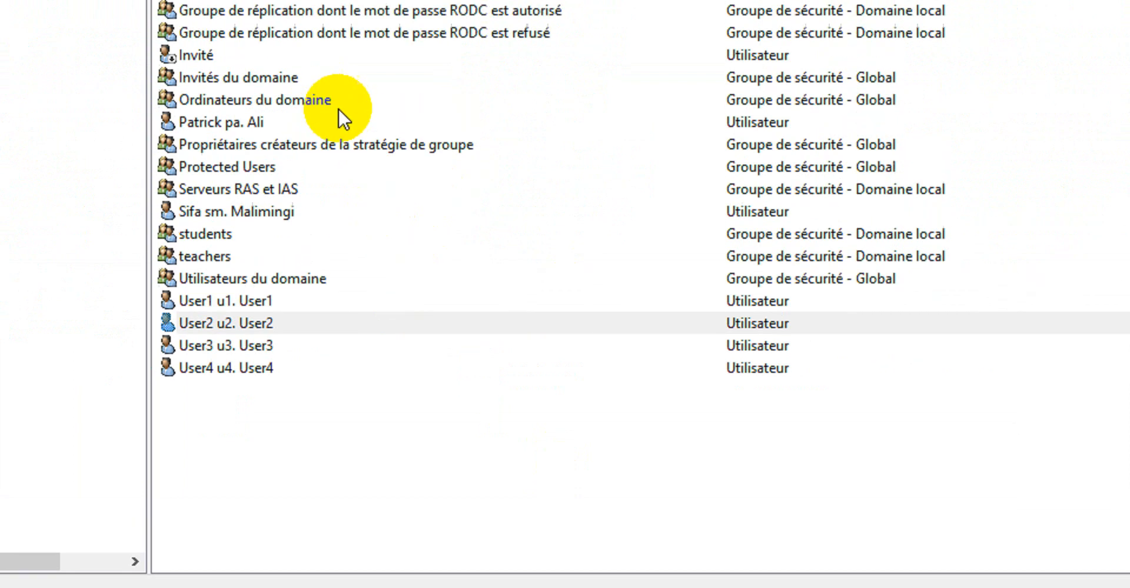
click(235, 228)
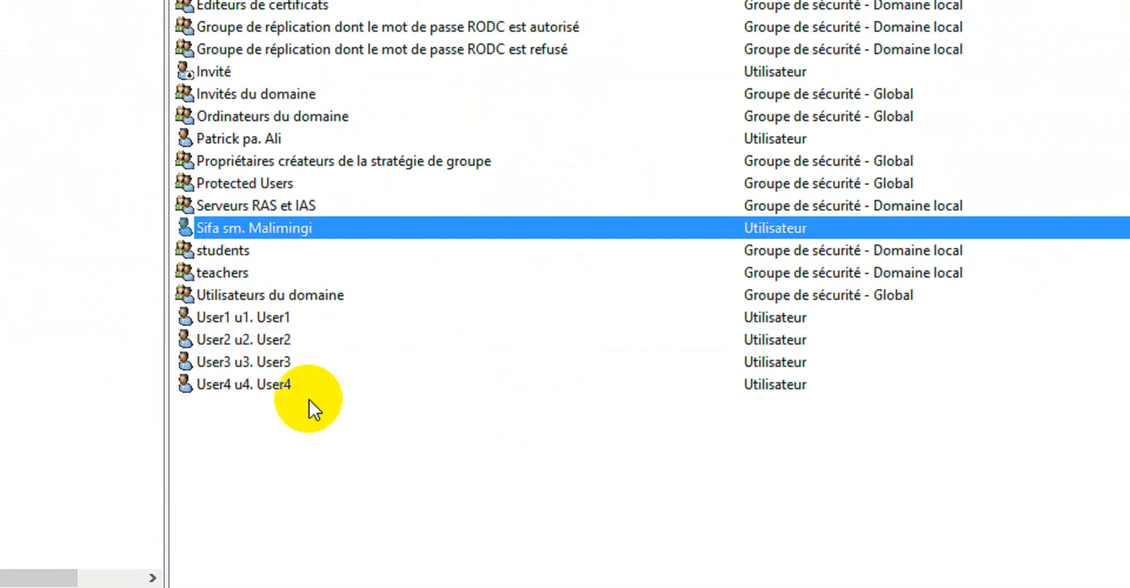
ctrl+click(235, 383)
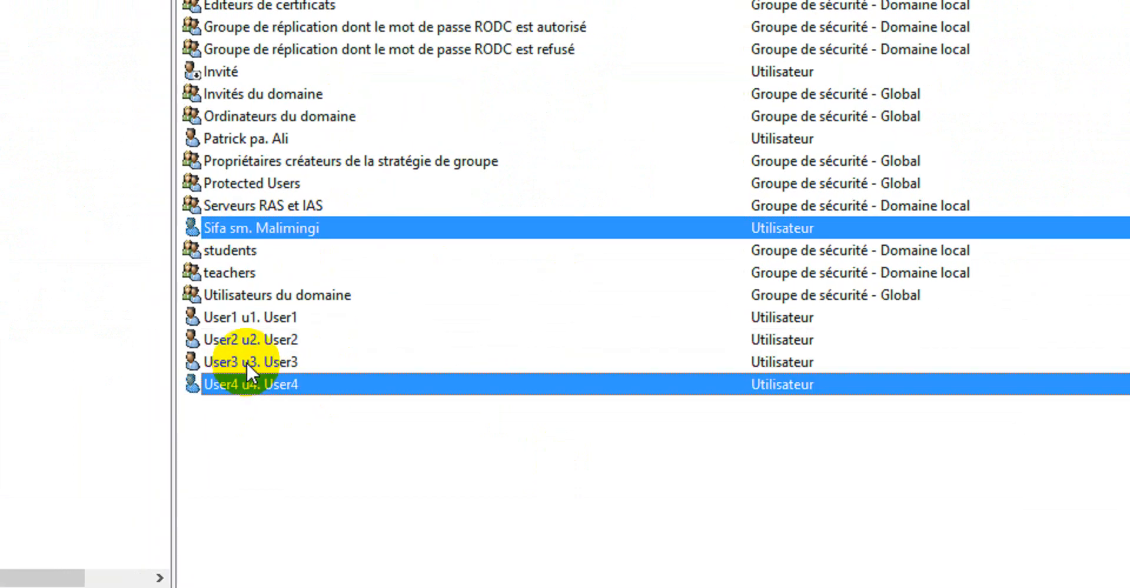
ctrl+click(246, 362)
right_click(246, 362)
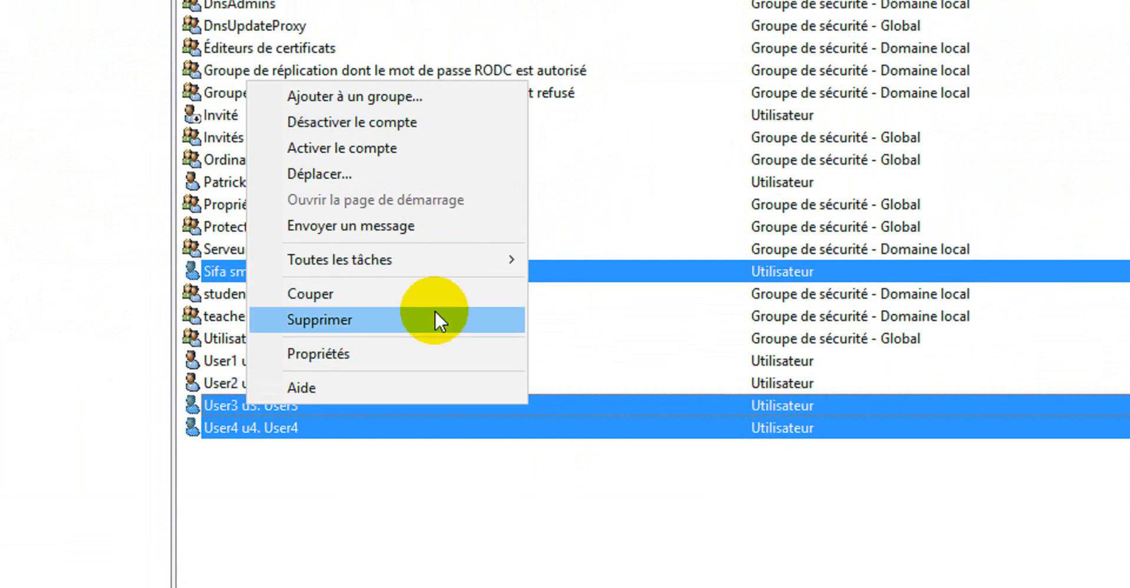
click(419, 352)
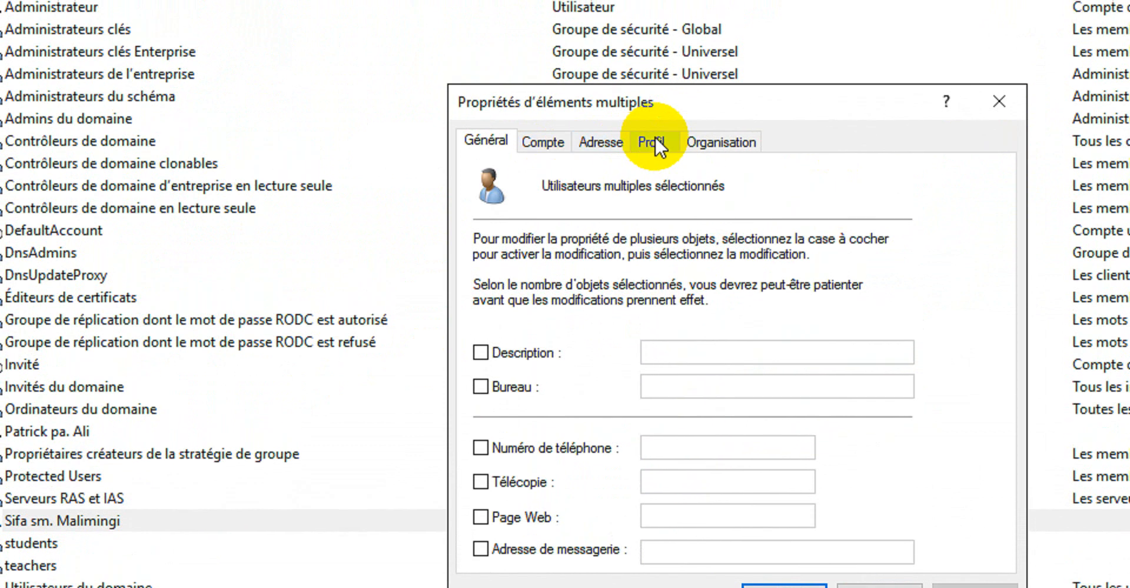
click(651, 98)
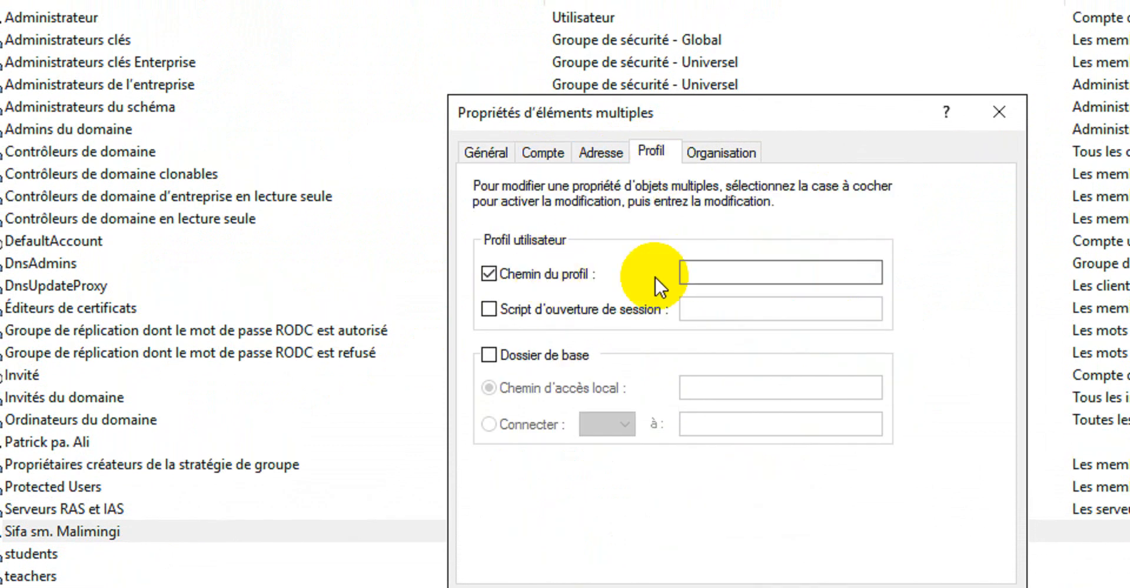
click(714, 265)
text(\Server1\Teachers$)
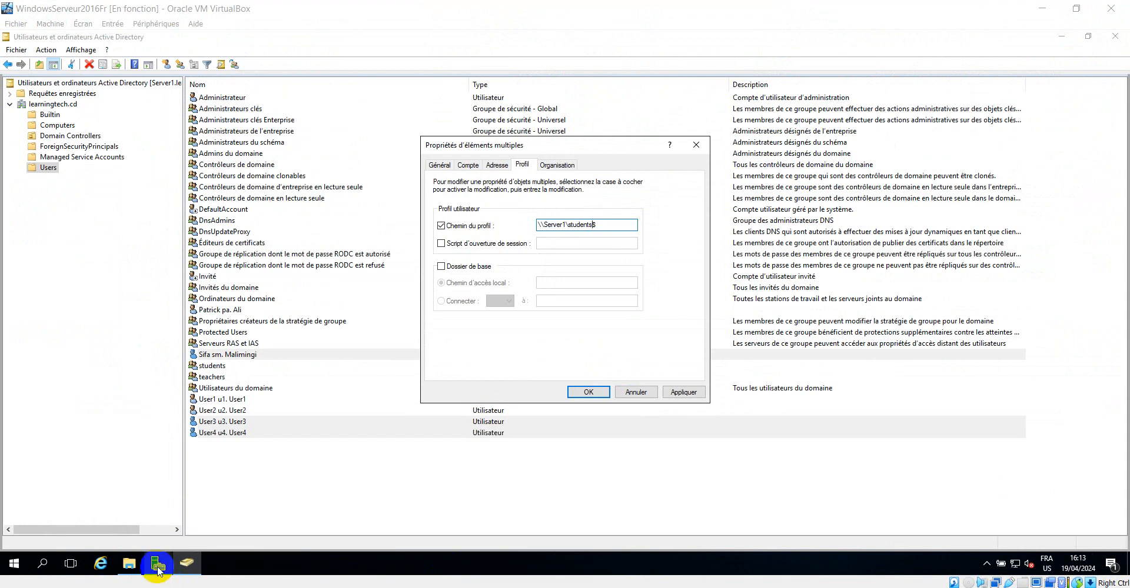
Check the share names in Server Manager, then return to the multi-user properties dialog
click(157, 567)
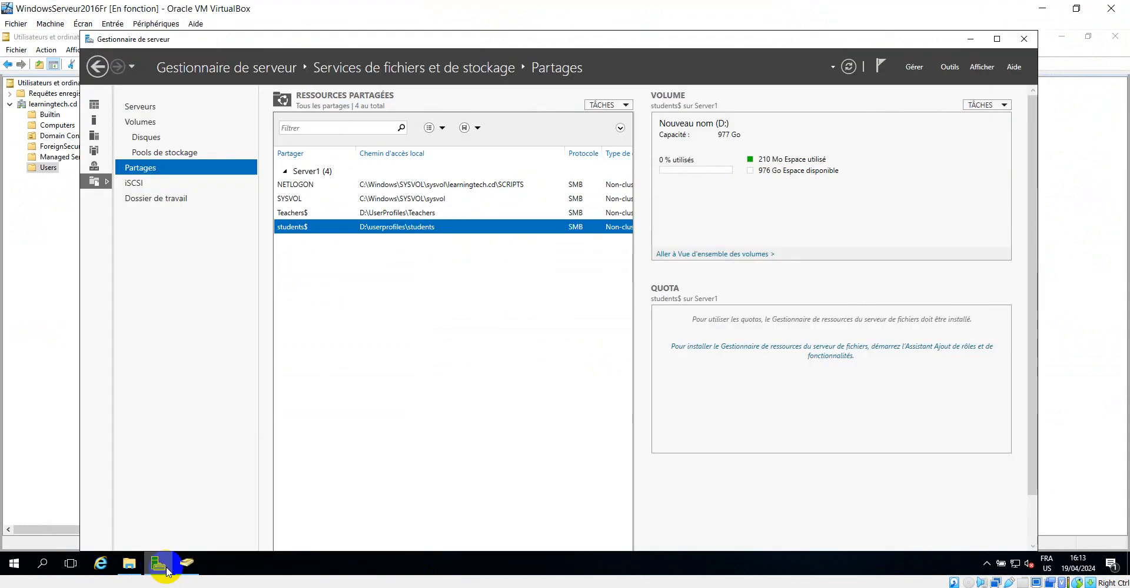
click(968, 39)
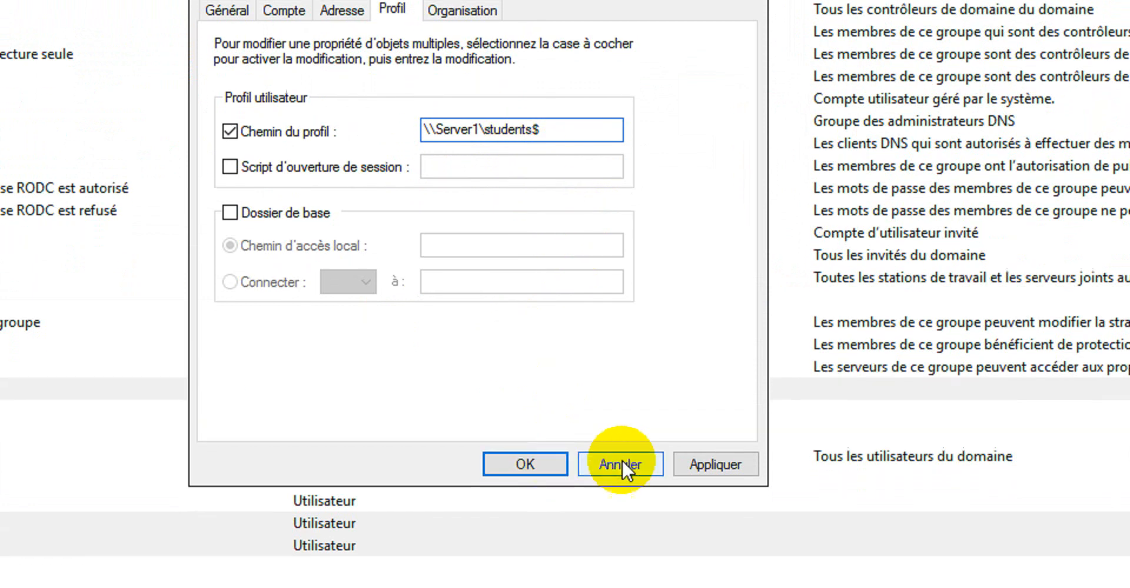
Confirm the multi-user profile path, then open the named user's properties to check the profile path and close them
click(699, 494)
click(513, 440)
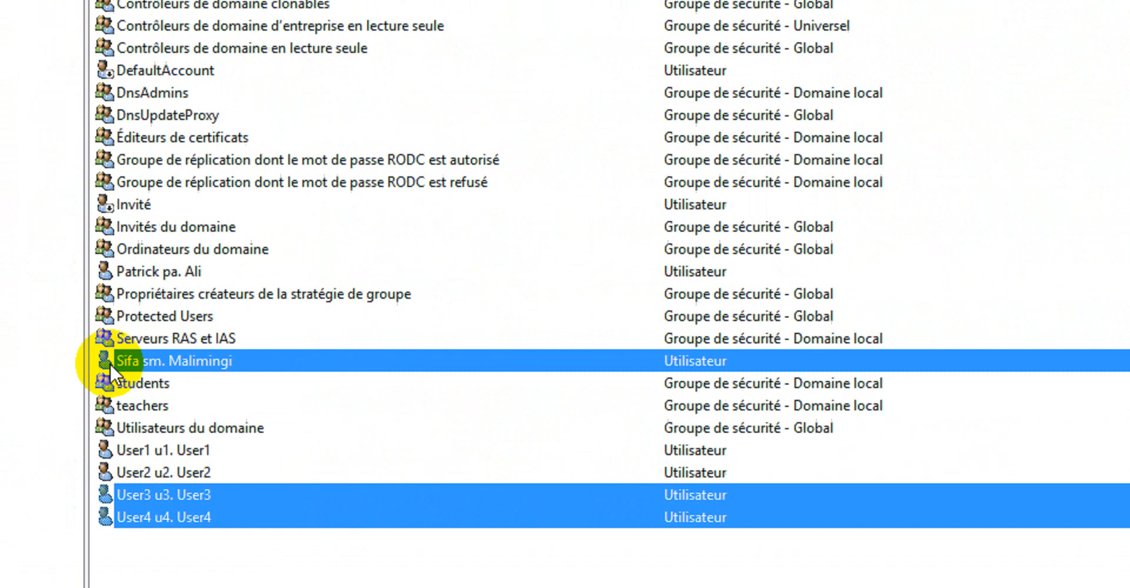
click(198, 359)
right_click(197, 359)
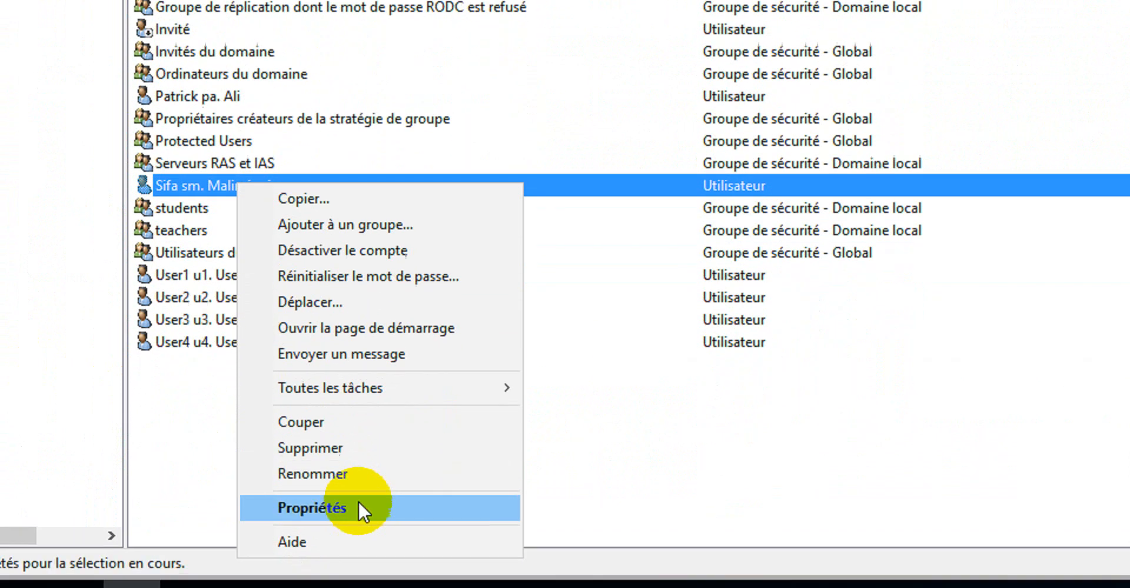
click(358, 504)
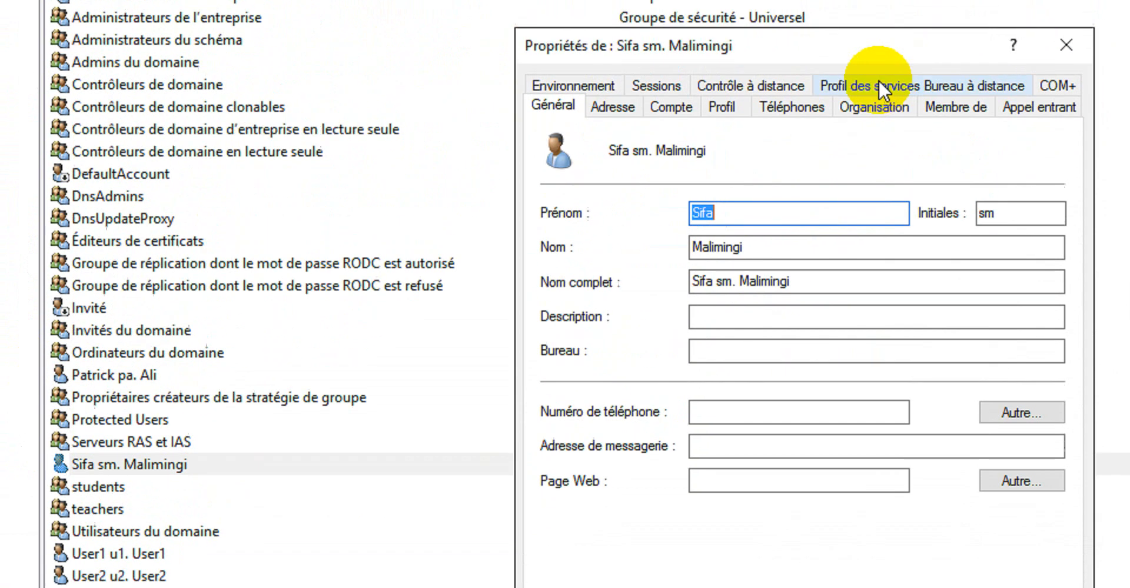
click(723, 107)
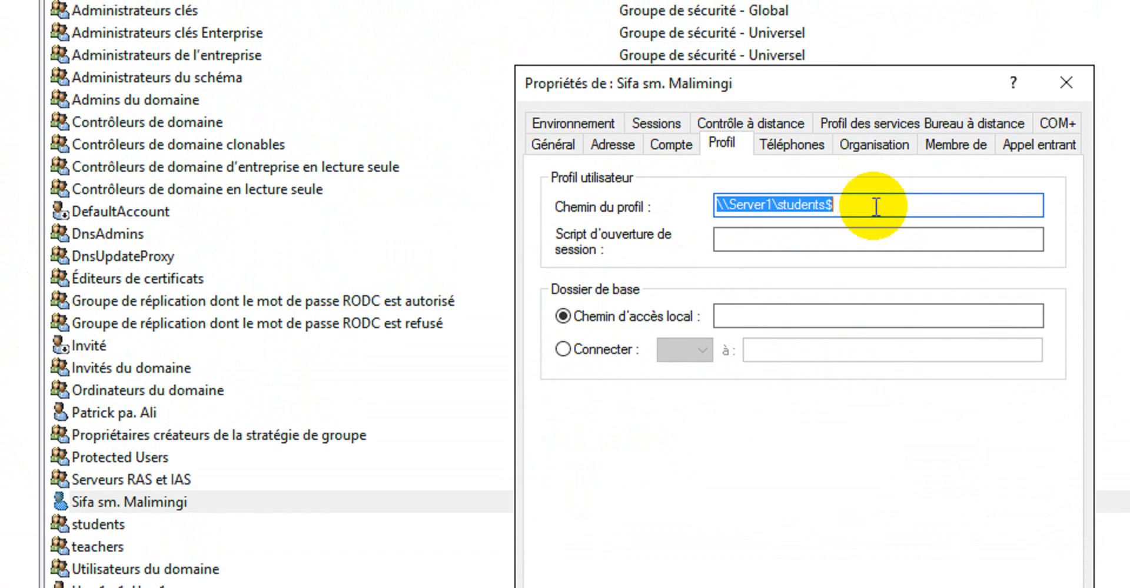
click(856, 166)
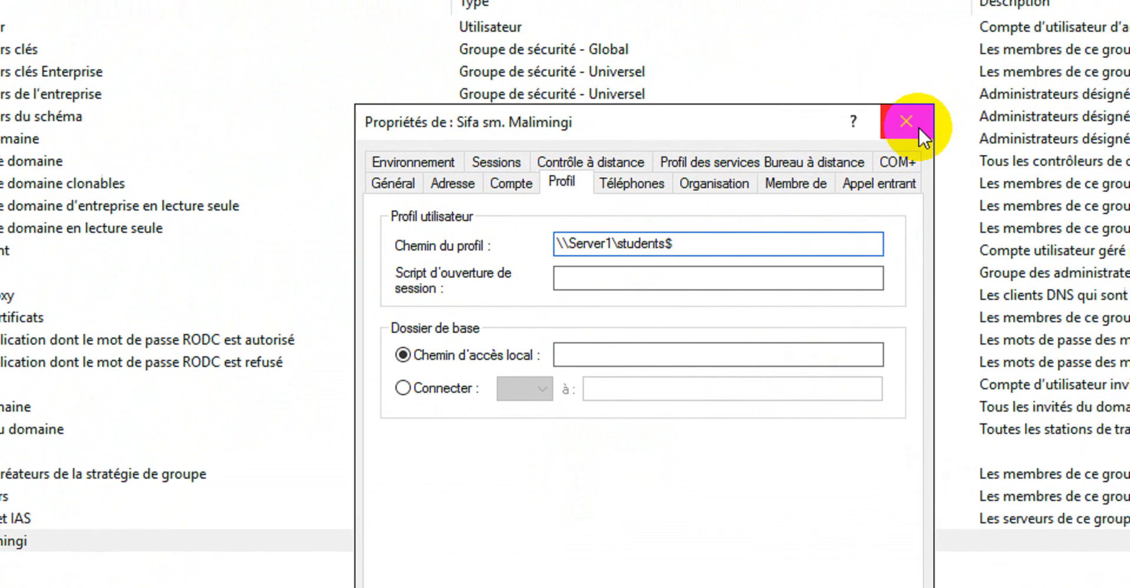
click(1066, 82)
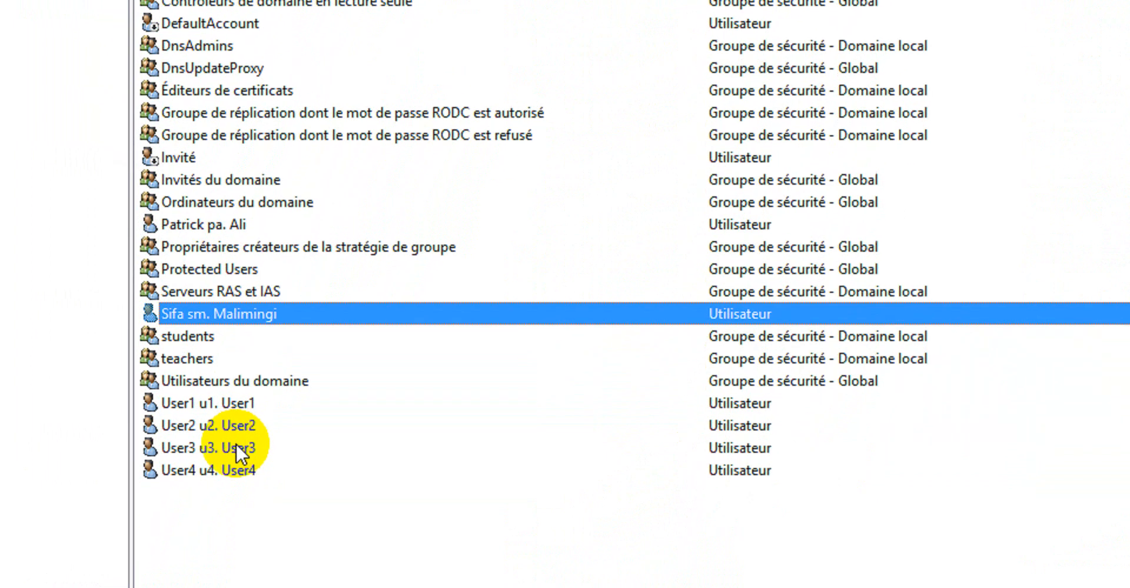
Set the profile path for the named user, User3 and User4 to \\Server1\Teachers$\%username% and apply it
ctrl+click(236, 450)
ctrl+click(235, 470)
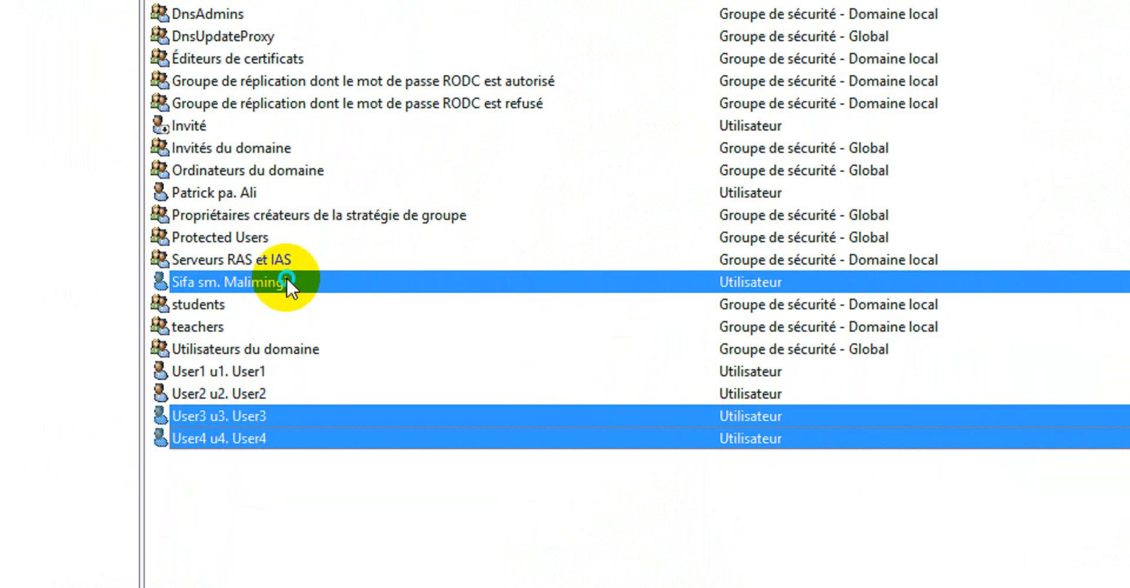
right_click(286, 282)
click(396, 551)
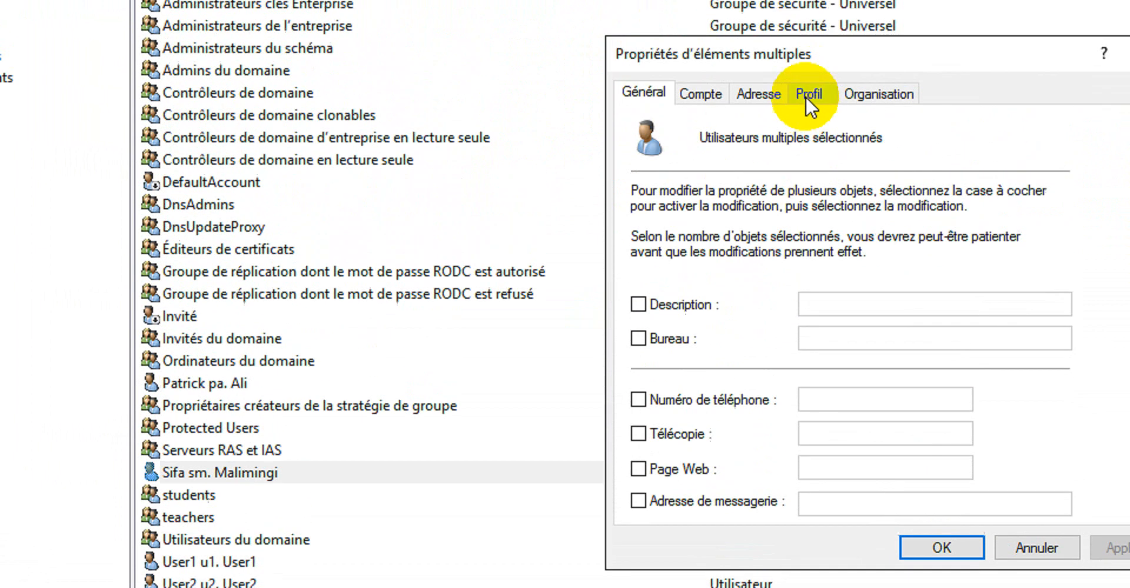
click(807, 96)
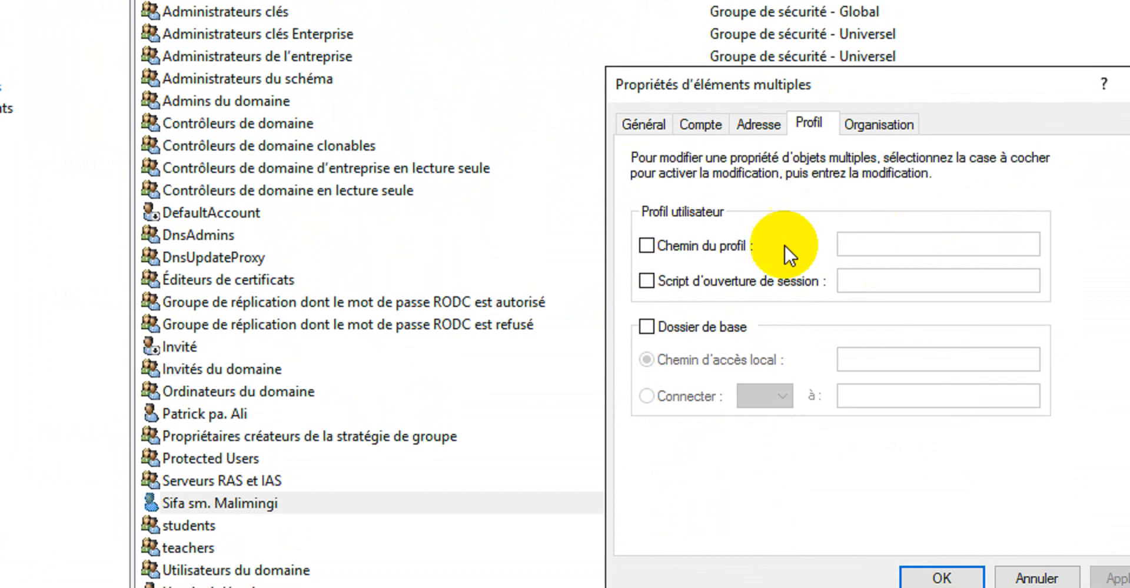
click(731, 247)
click(895, 241)
text(\Server1\Teachers$)
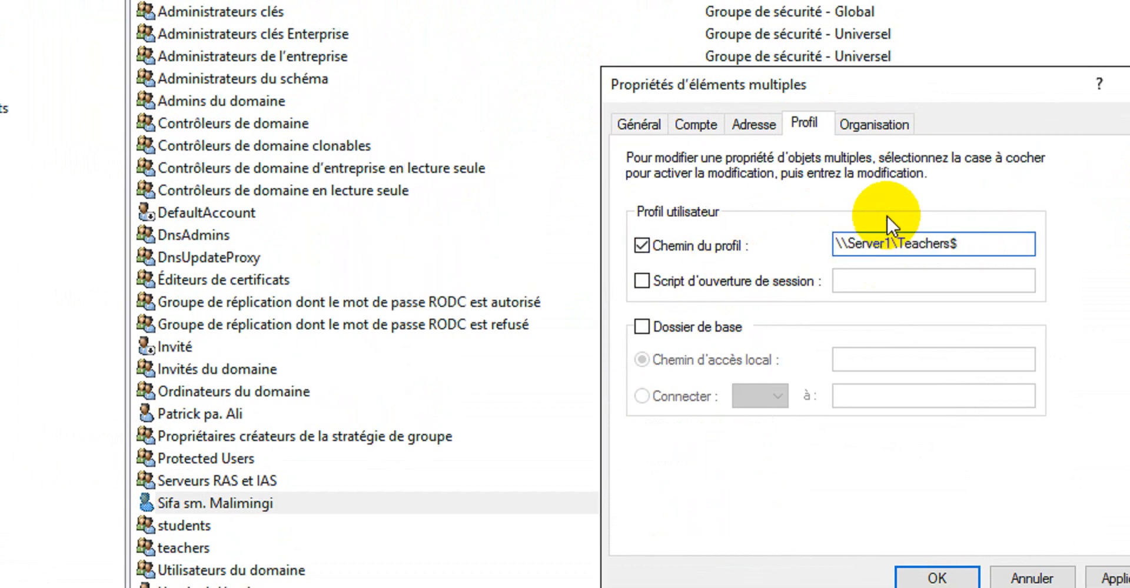
text(\%username%)
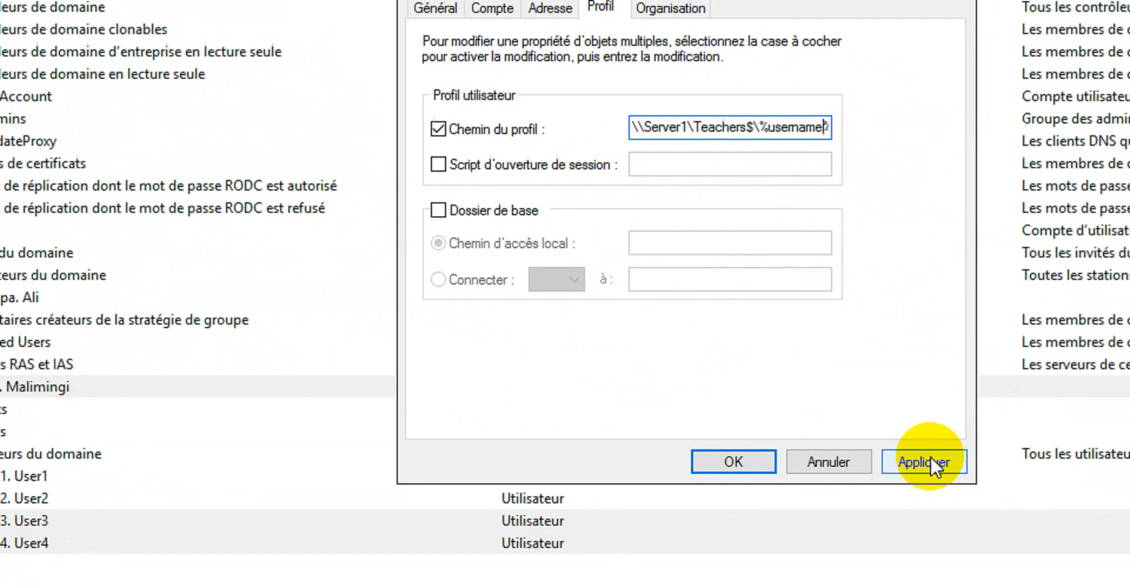
click(1115, 579)
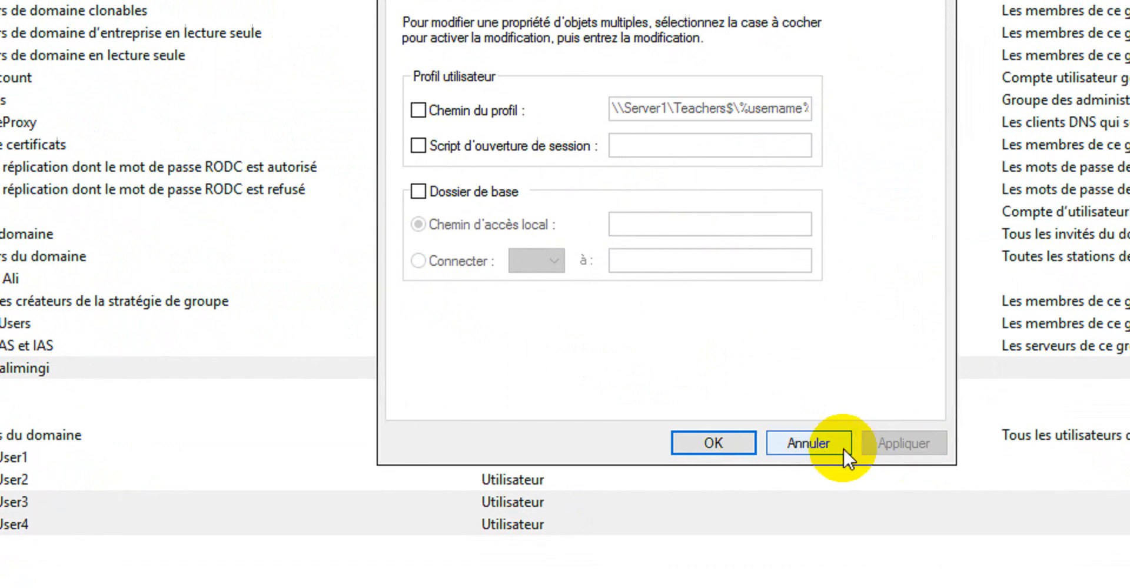
click(714, 432)
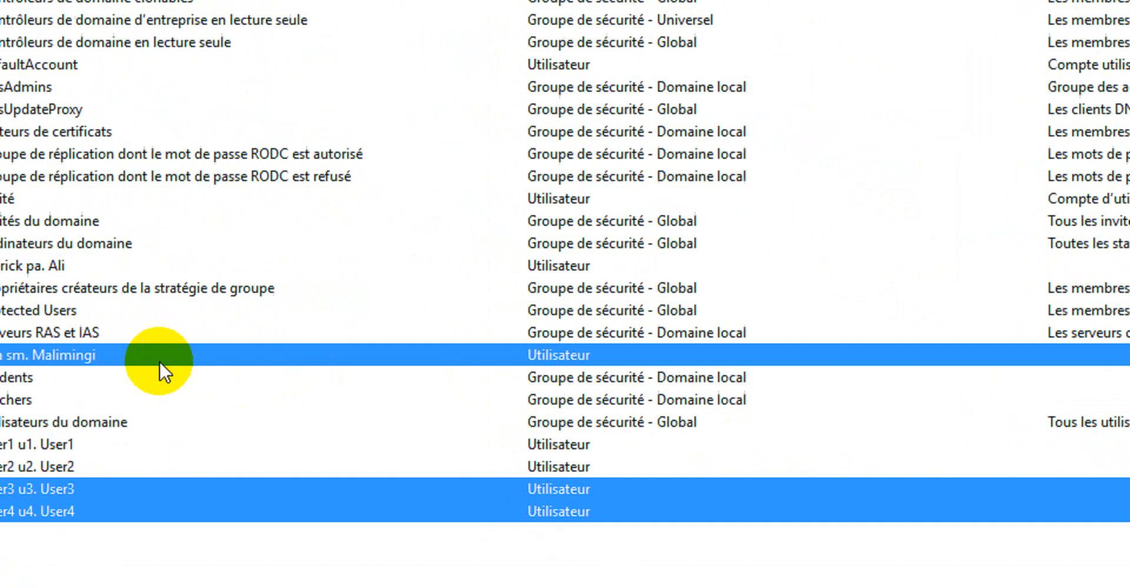
Check the resolved profile paths in the properties of the named user and User3, closing each dialog
right_click(170, 355)
click(167, 377)
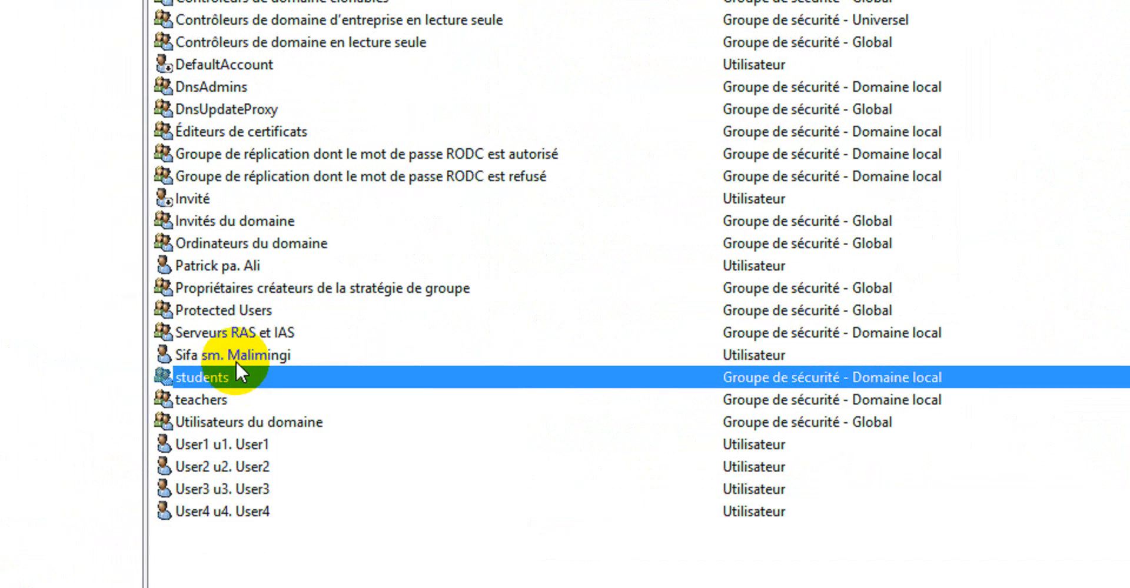
click(154, 355)
right_click(236, 351)
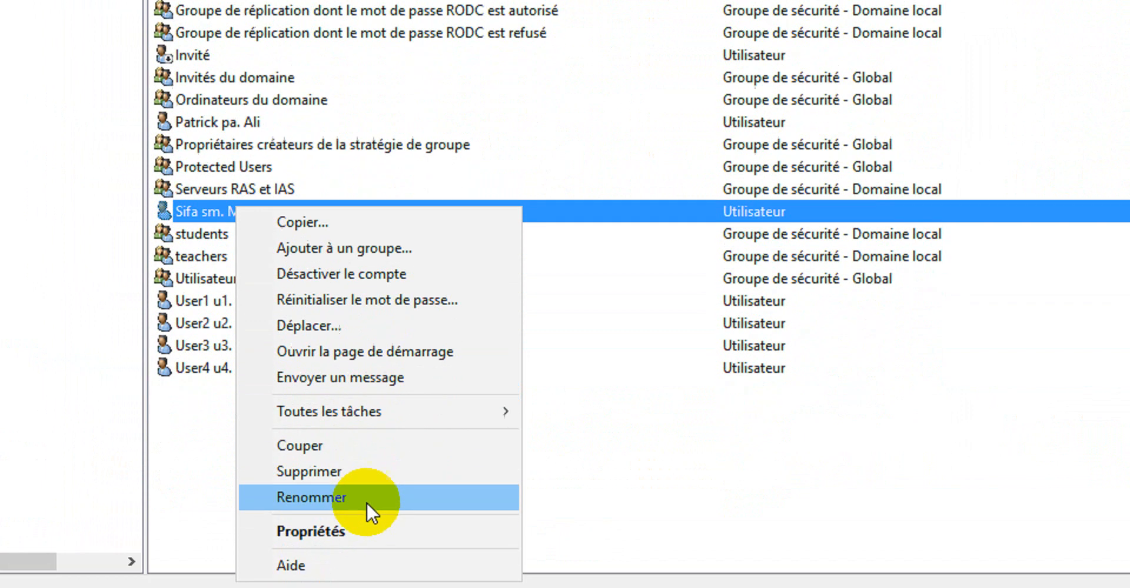
click(367, 470)
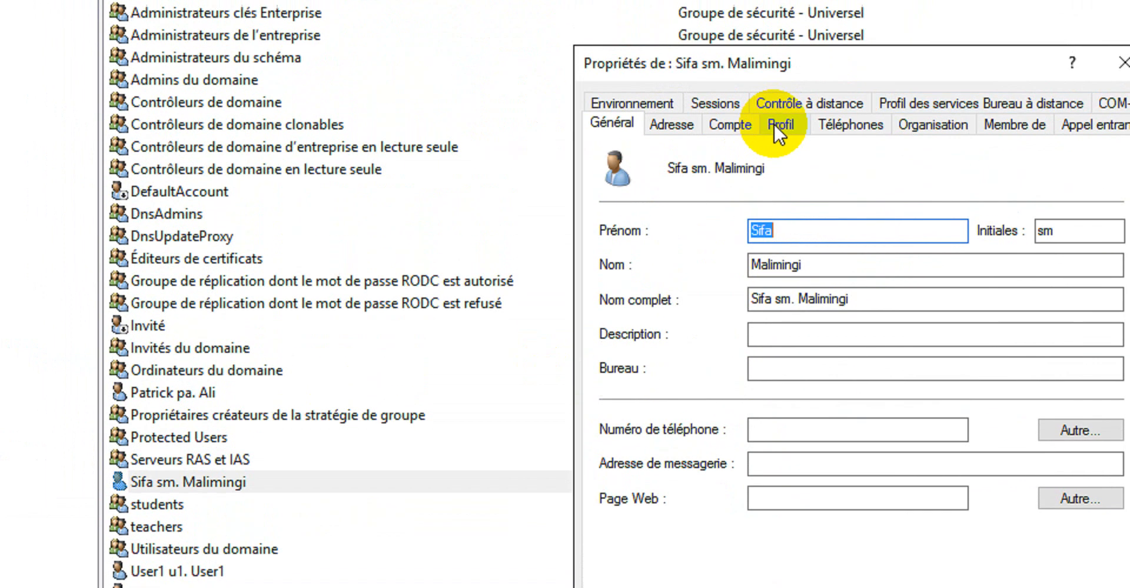
click(775, 124)
click(927, 200)
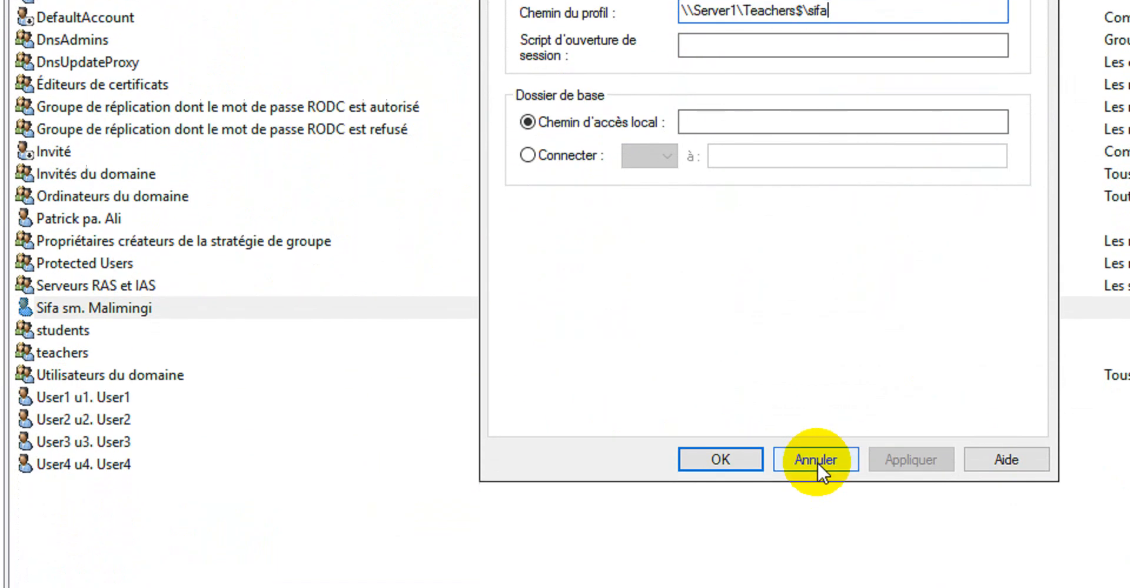
click(817, 461)
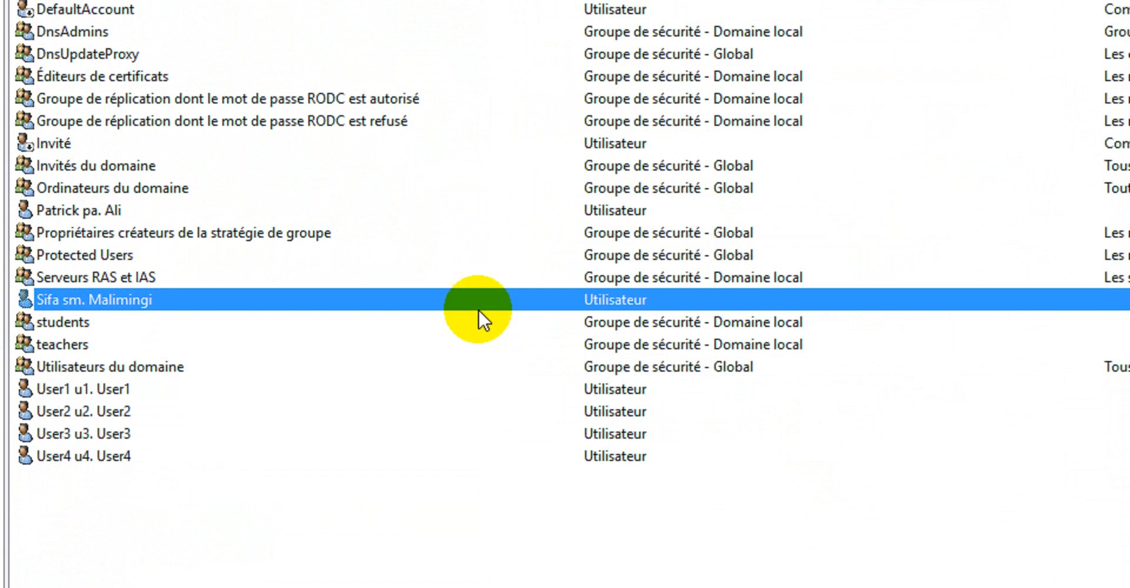
right_click(148, 434)
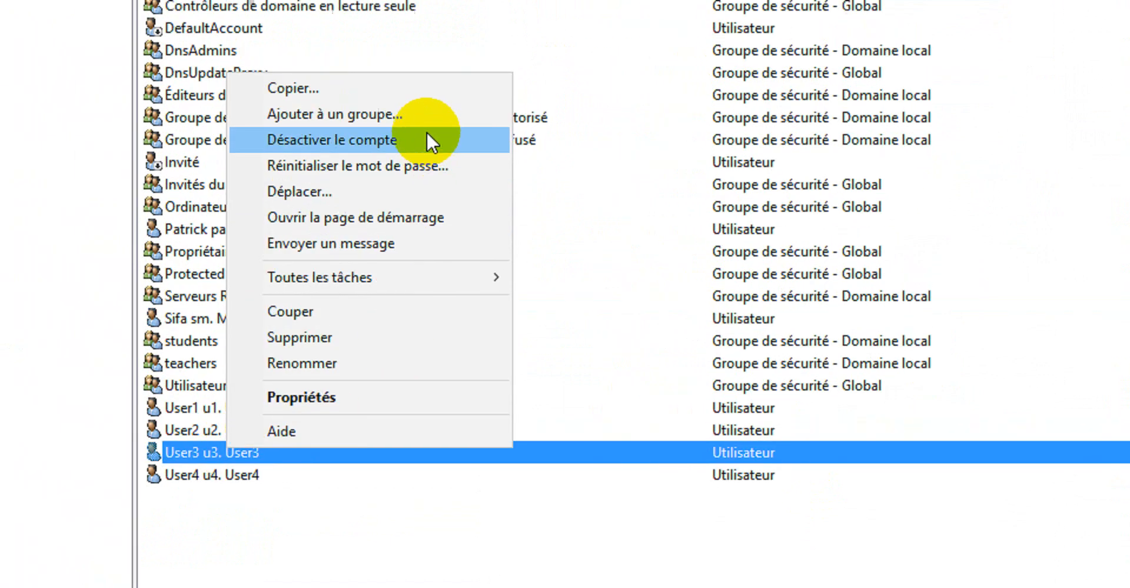
click(372, 396)
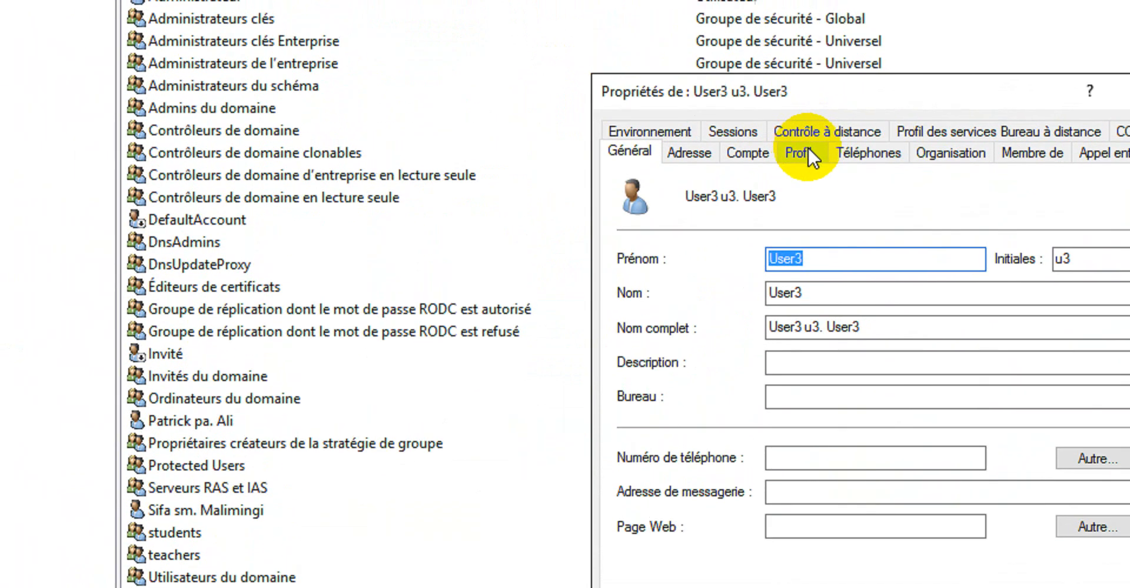
click(804, 144)
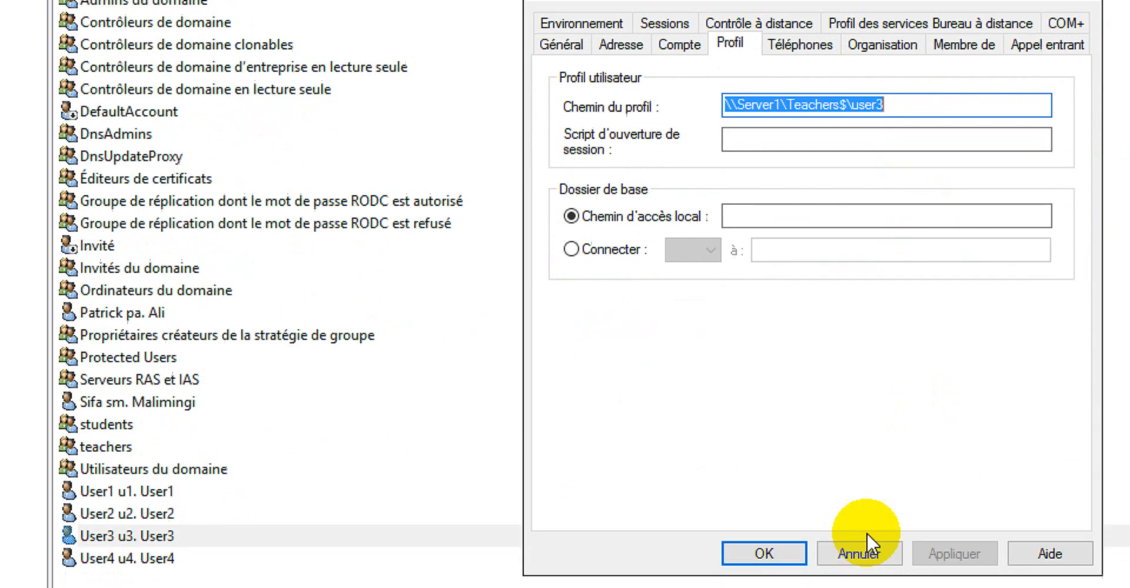
click(877, 476)
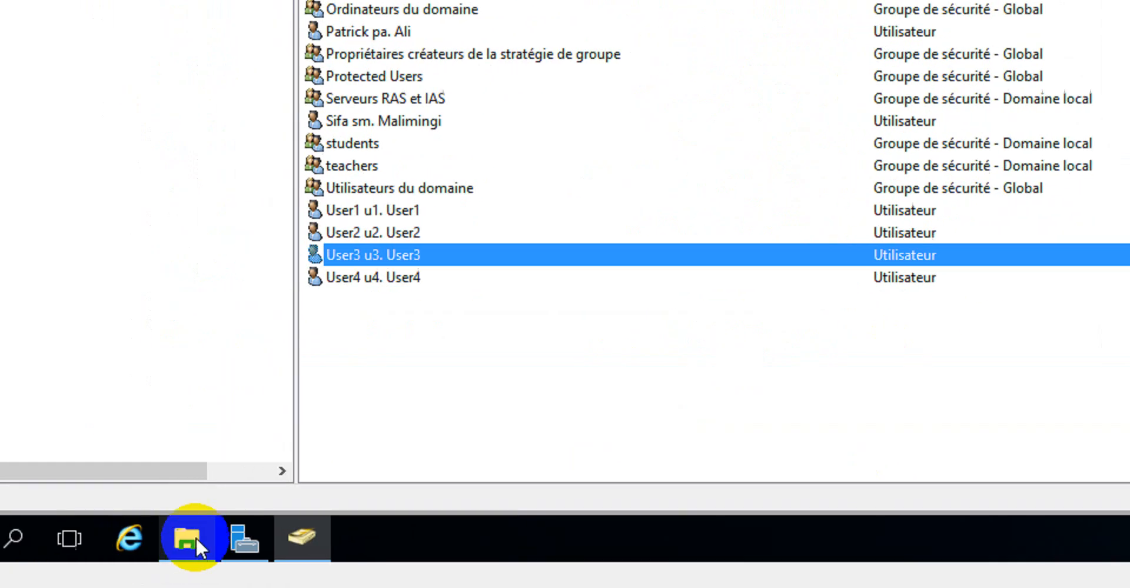
Browse the Teachers and Students folders under D:\UserProfiles in File Explorer
click(190, 540)
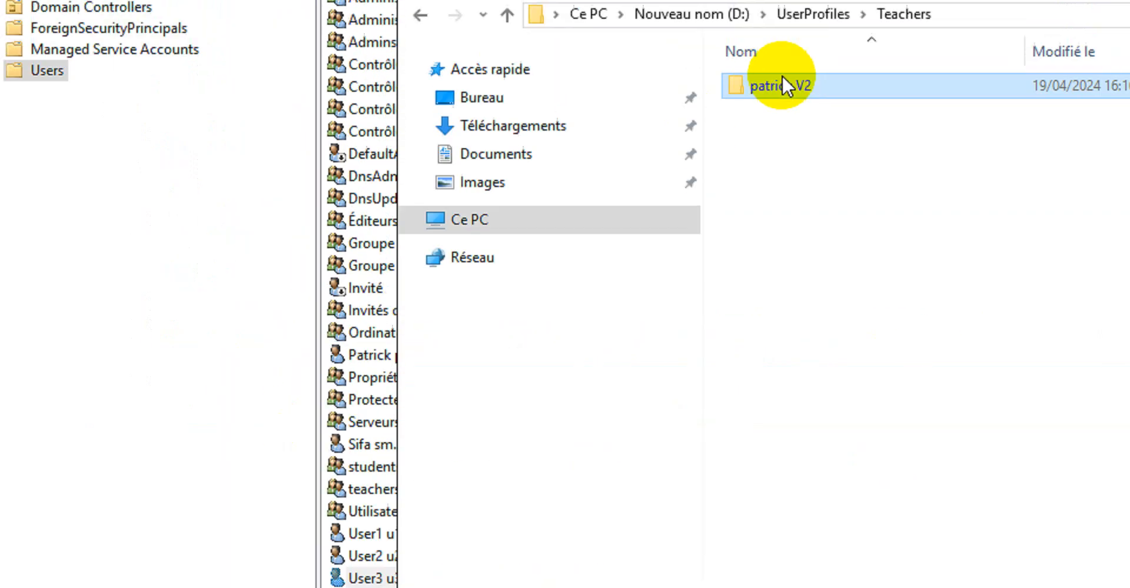
click(423, 148)
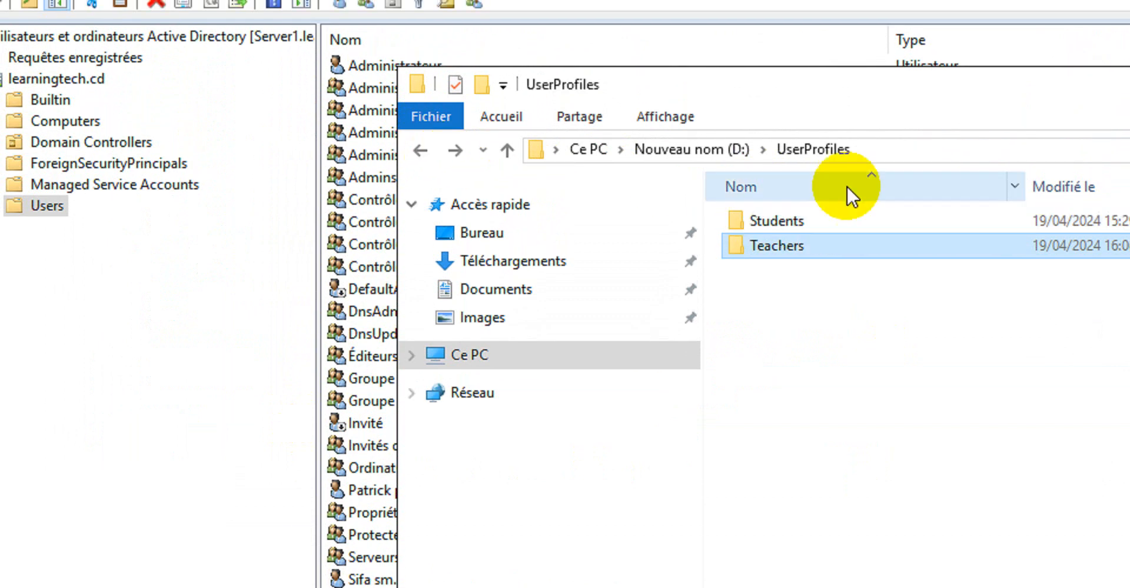
double_click(799, 219)
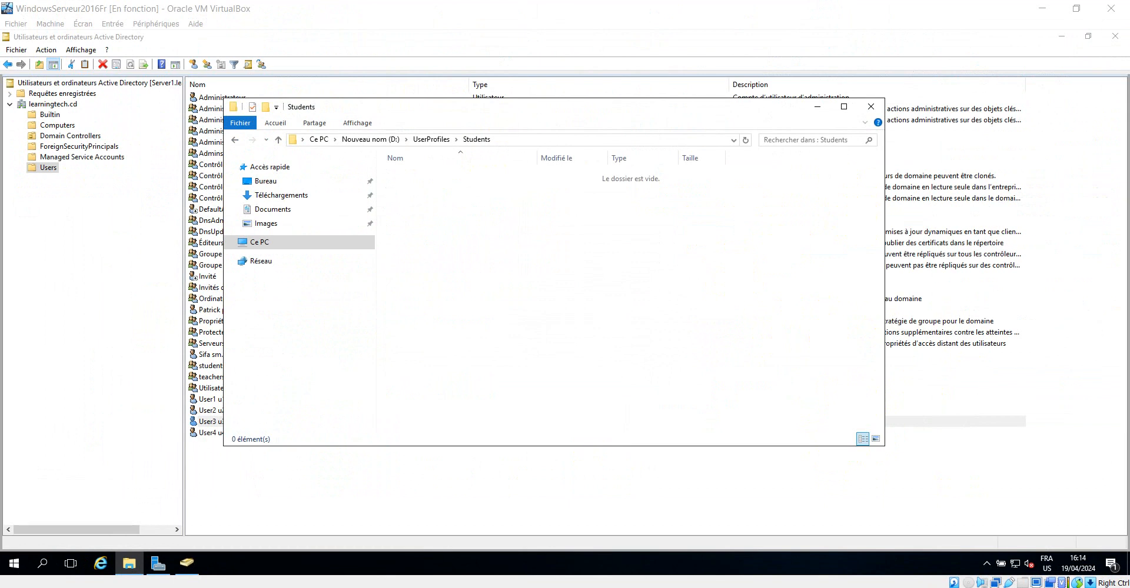
Switch to the Windows 7 client, dismiss the notification and restart the computer from the Start menu
click(377, 529)
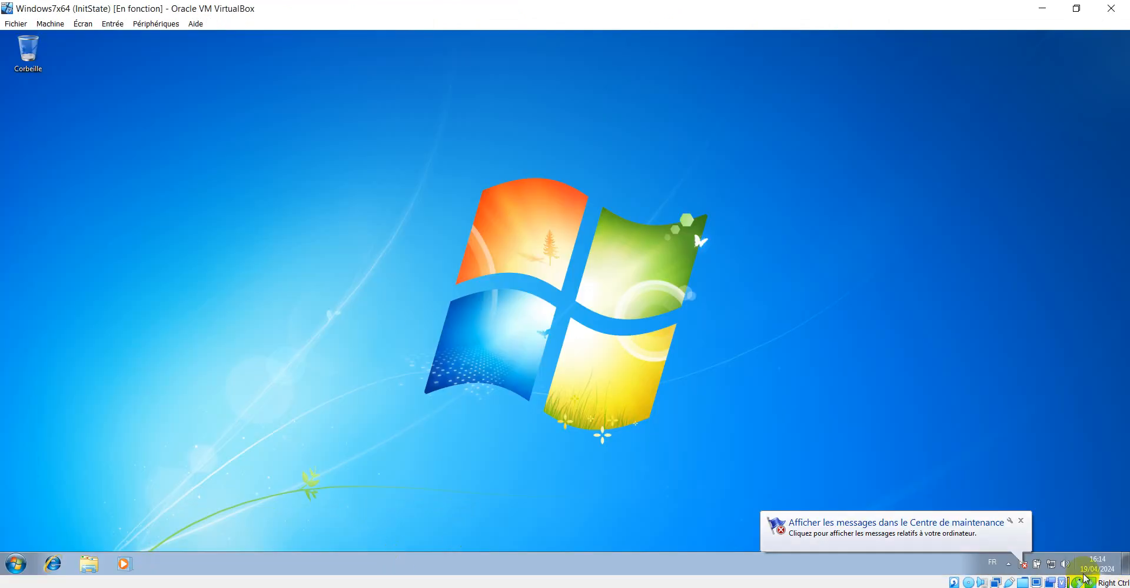
click(1020, 521)
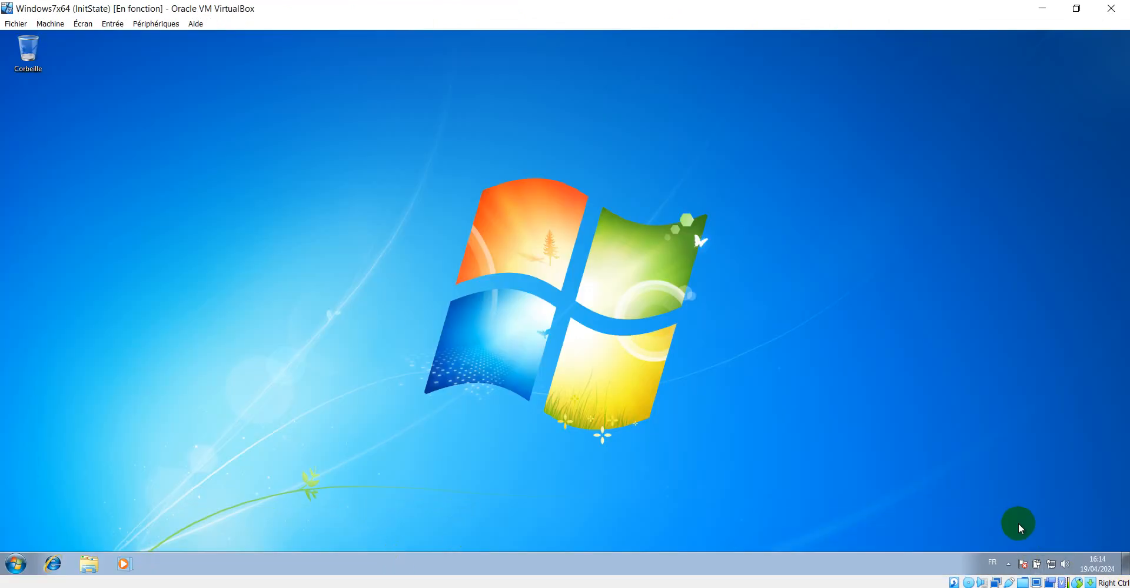
right_click(11, 567)
click(78, 489)
click(13, 563)
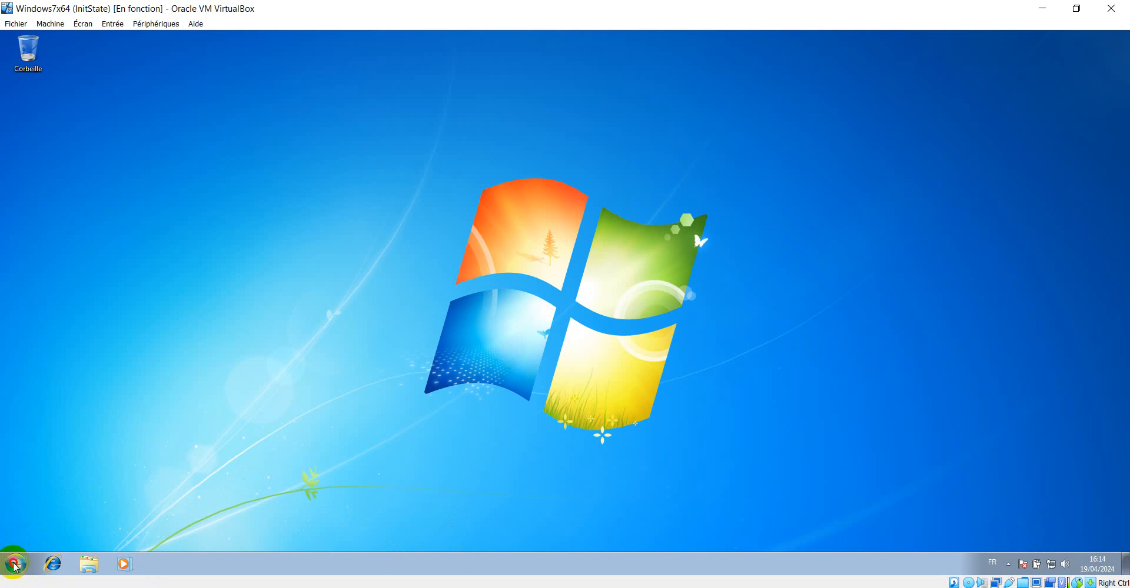
click(225, 533)
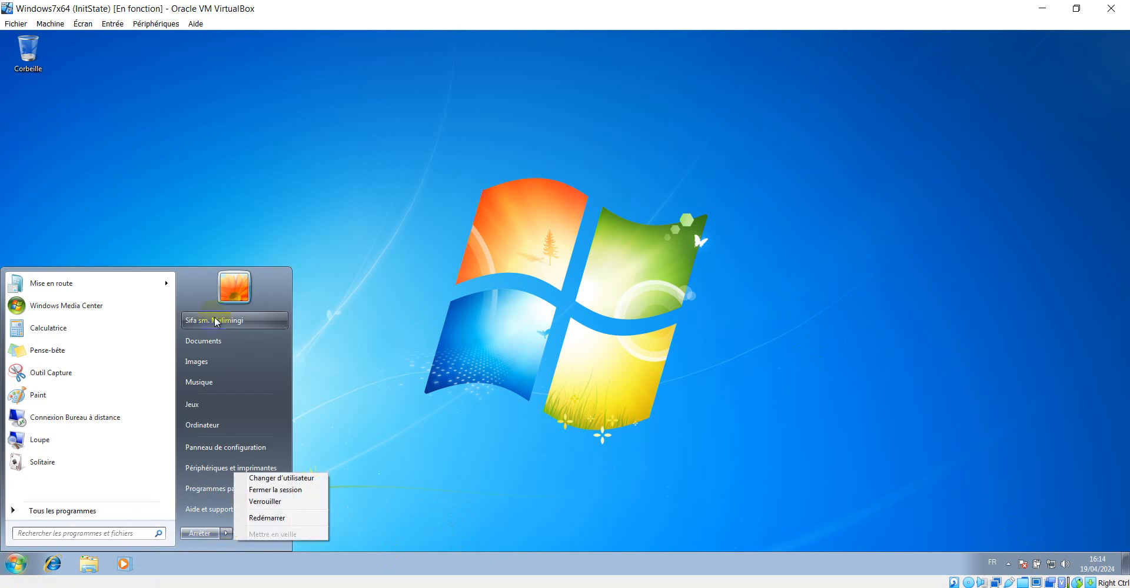
click(226, 534)
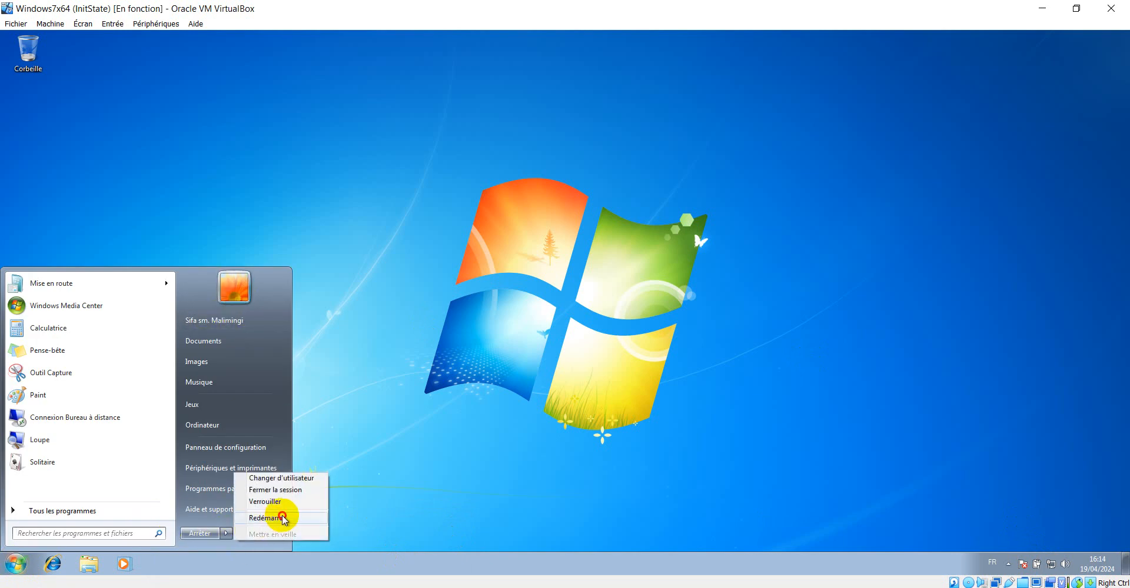
click(282, 518)
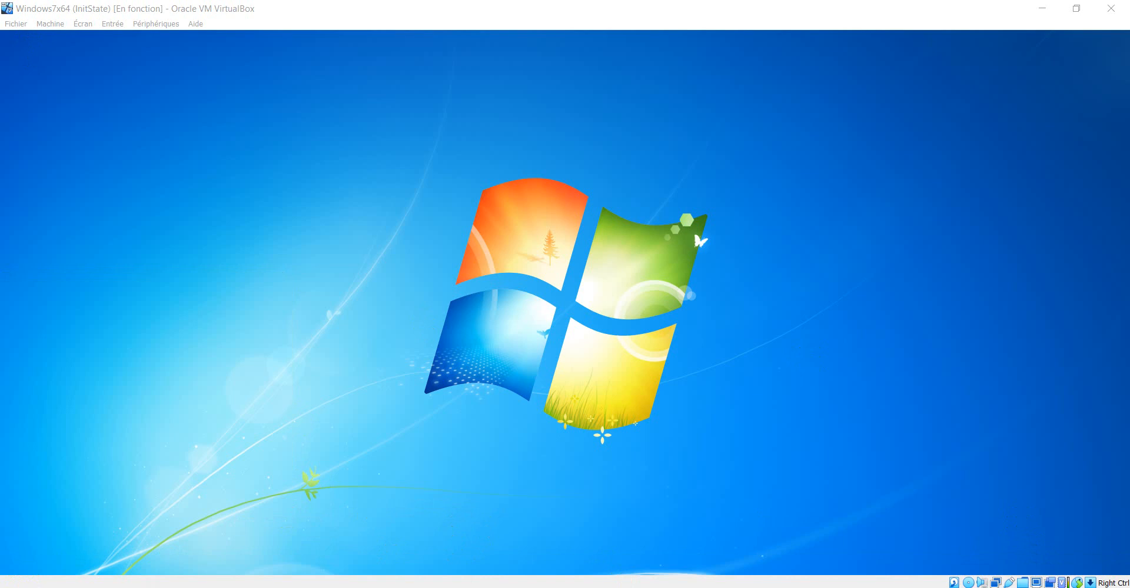
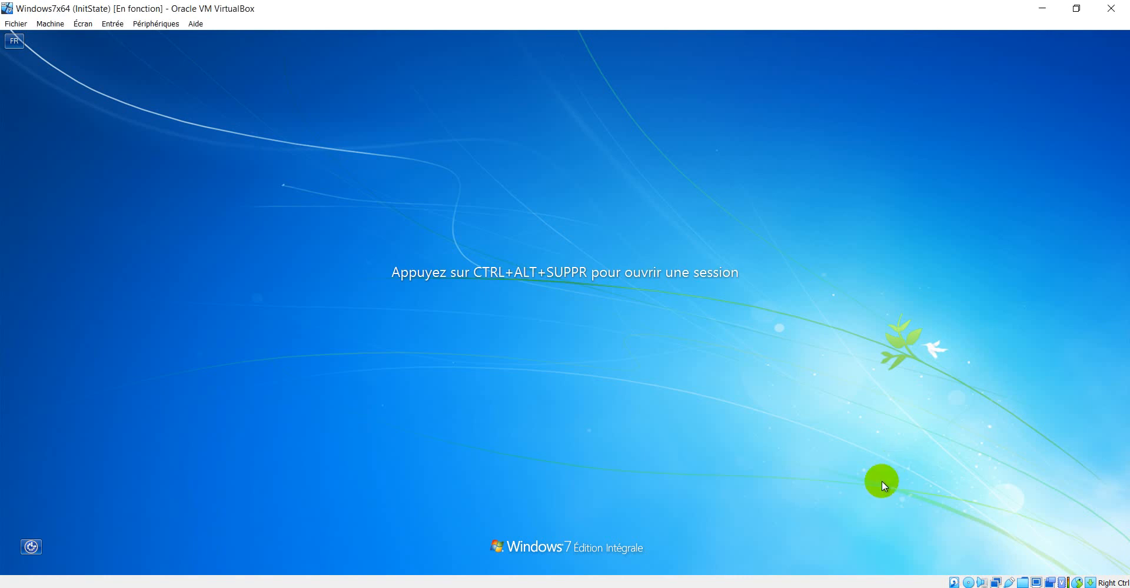
Sign in to the Windows 7 client as the domain user by entering the account password
key(ctrl+alt+Delete)
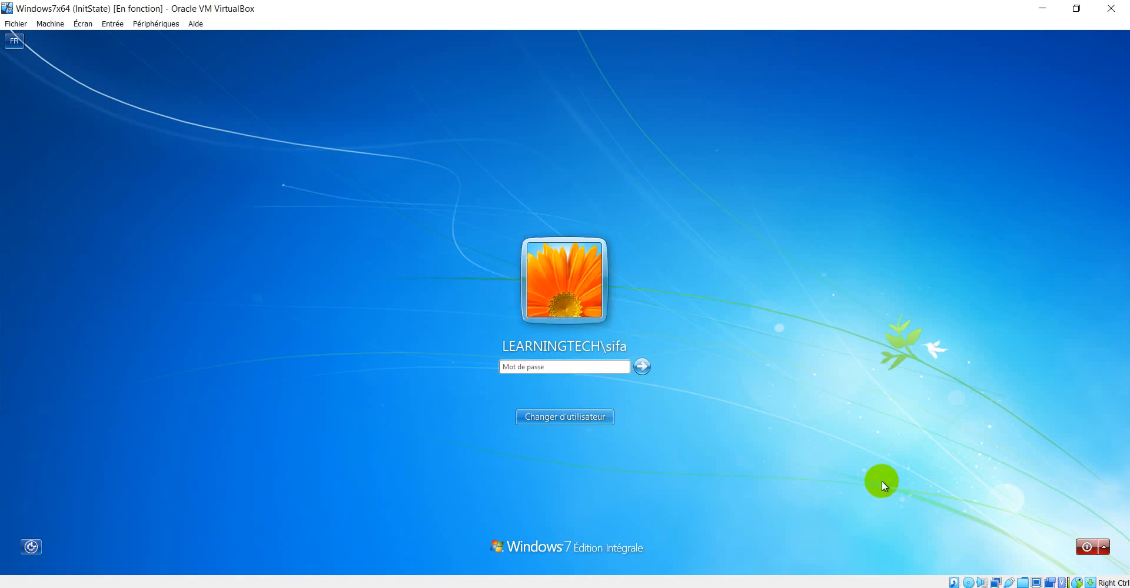
text(a)
key(Return)
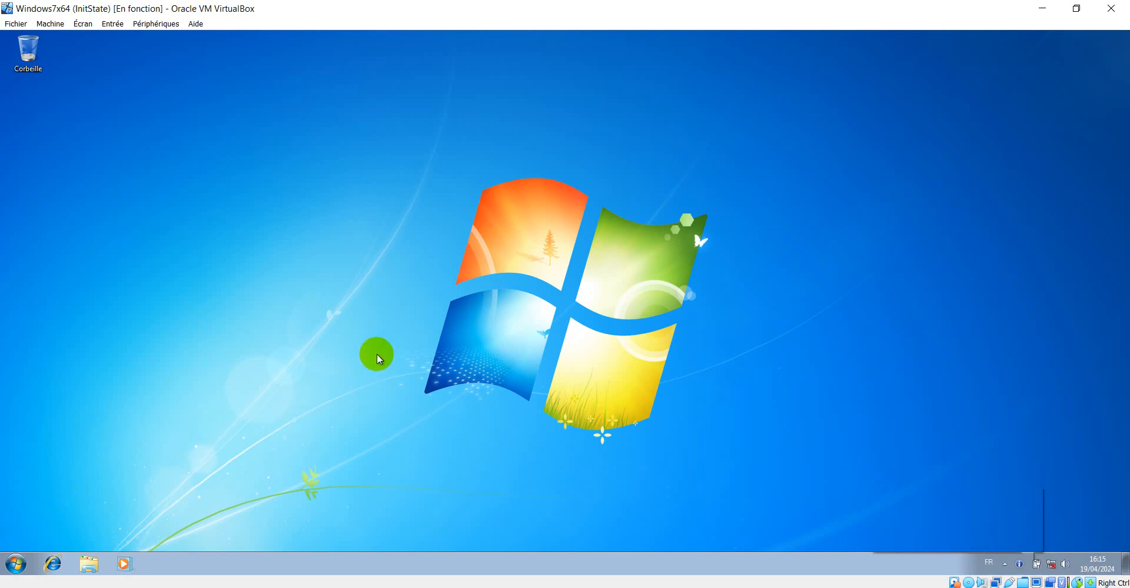
key(super+r)
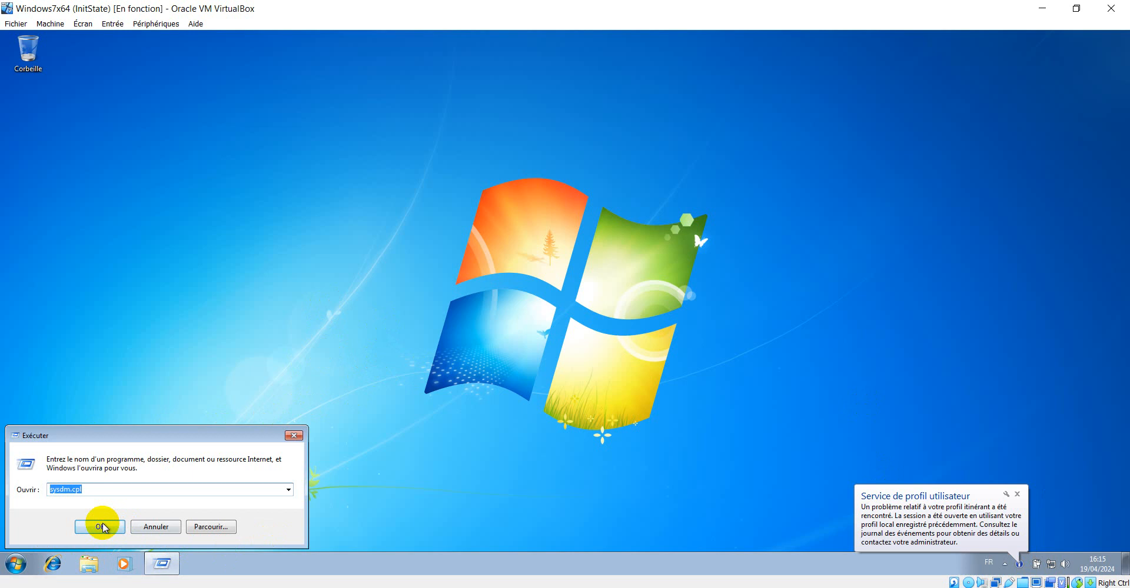
click(109, 527)
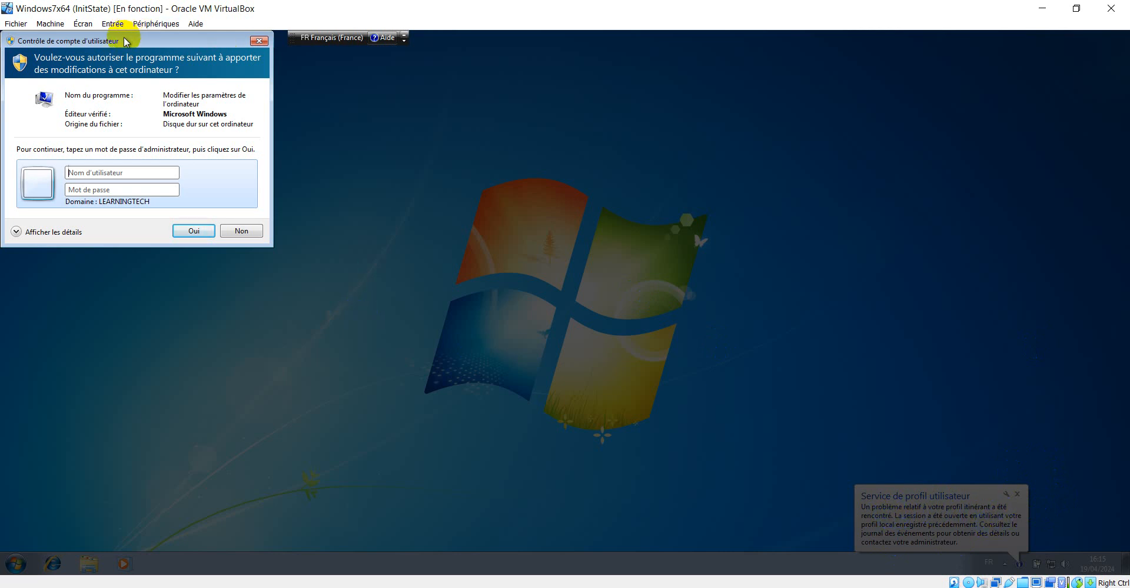
drag(121, 39, 292, 121)
click(286, 254)
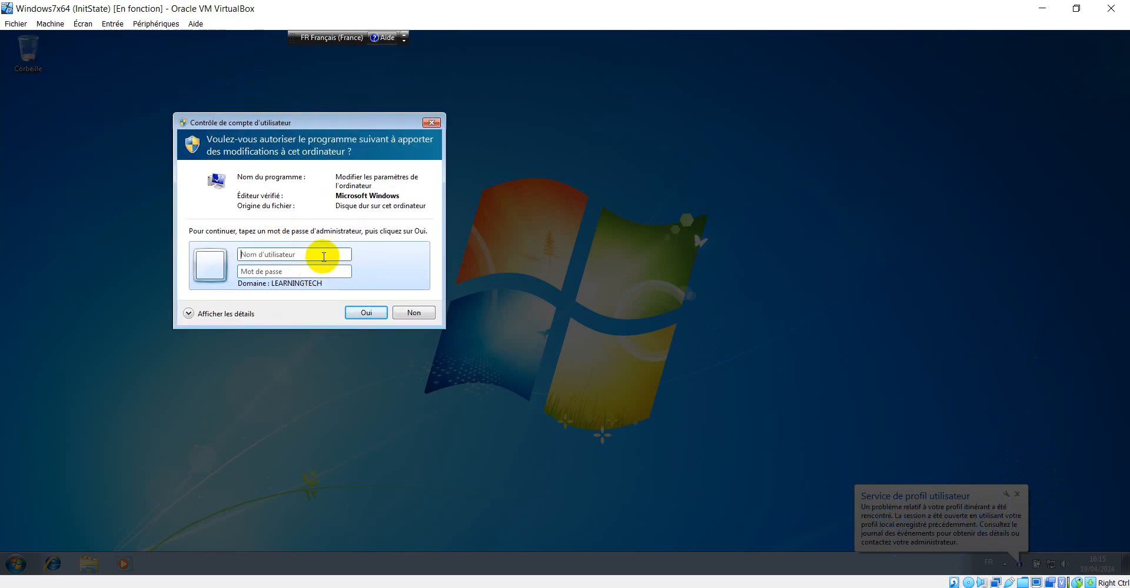
click(437, 125)
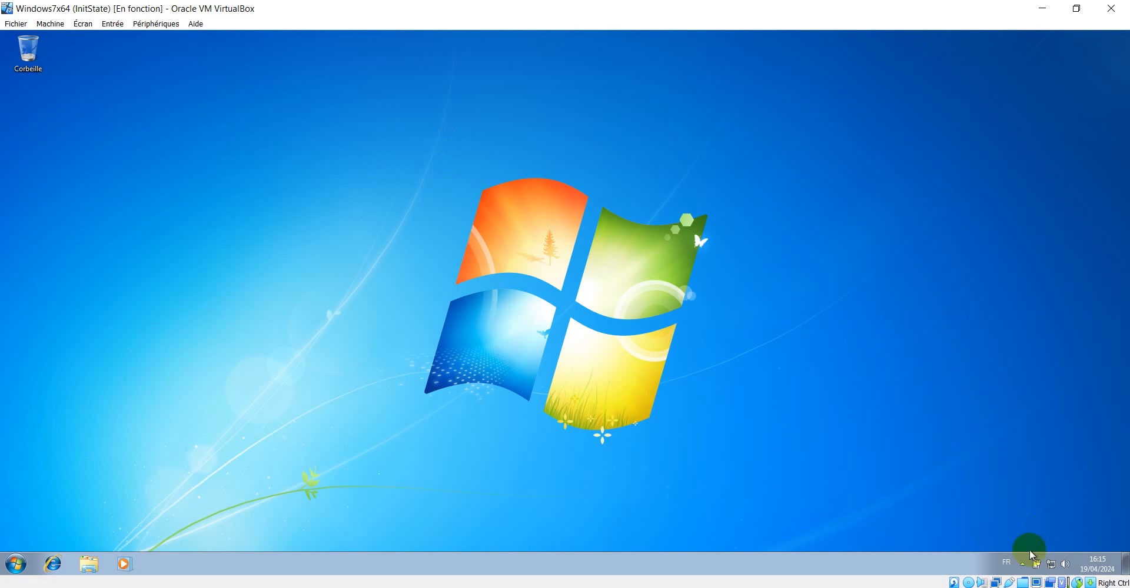
click(1022, 565)
click(896, 447)
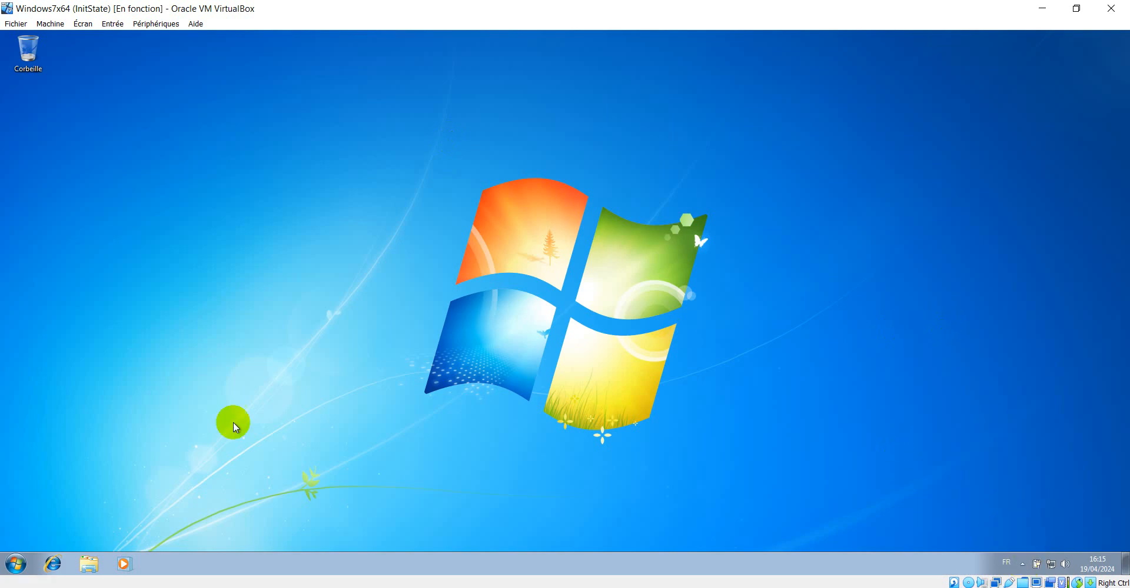
Run sysdm.cpl to open System Properties, authenticating as the domain Administrator with the admin password
key(super+r)
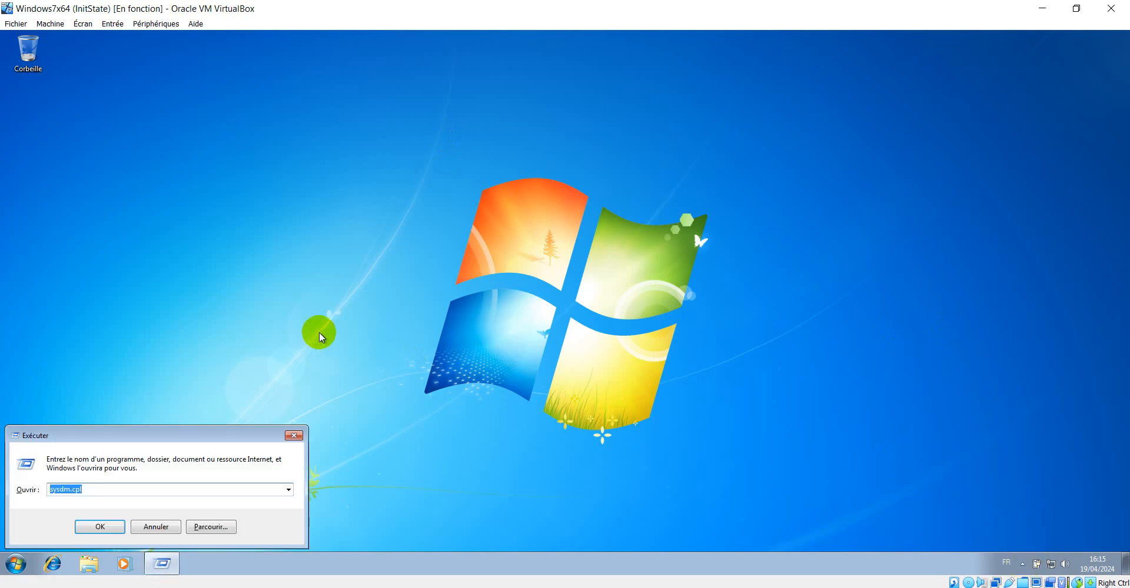
click(95, 528)
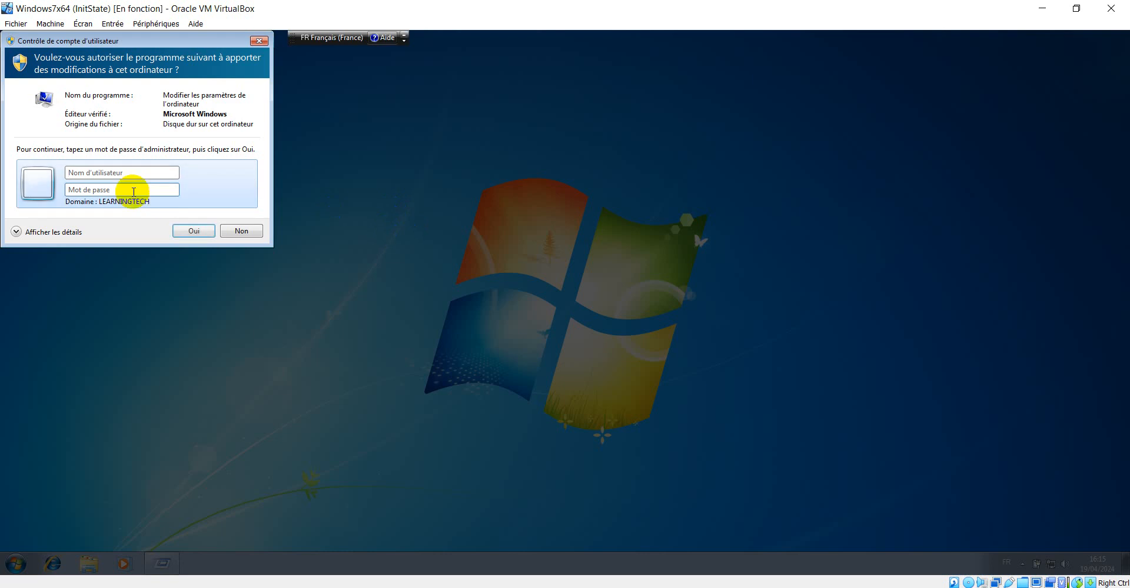
drag(161, 49, 571, 166)
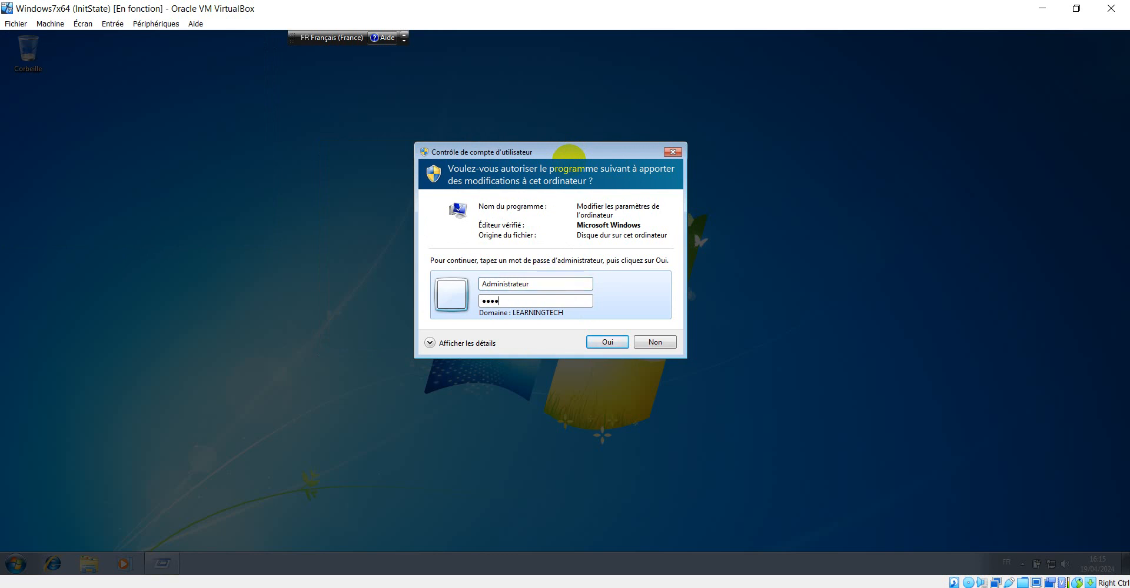
key(Return)
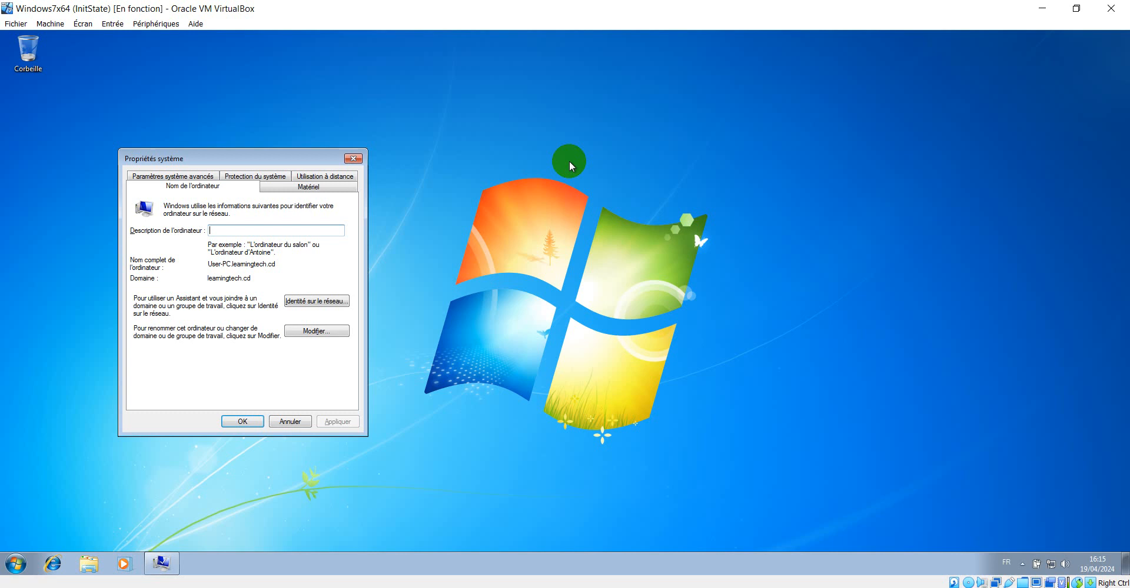
Open the user profile settings under advanced system settings, select the domain user's profile, then close both dialogs
click(189, 176)
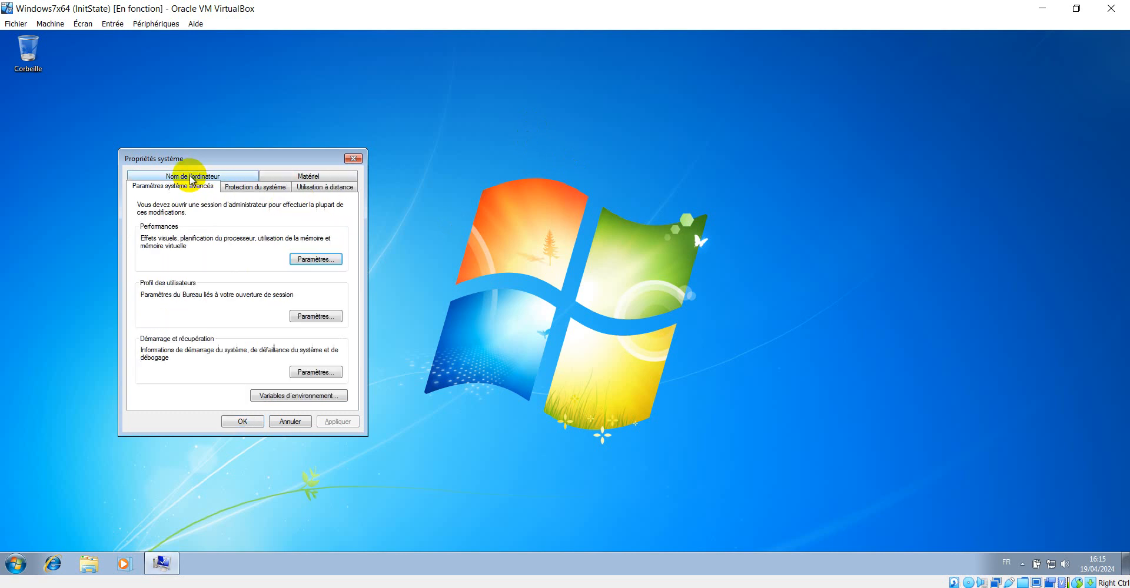
click(327, 317)
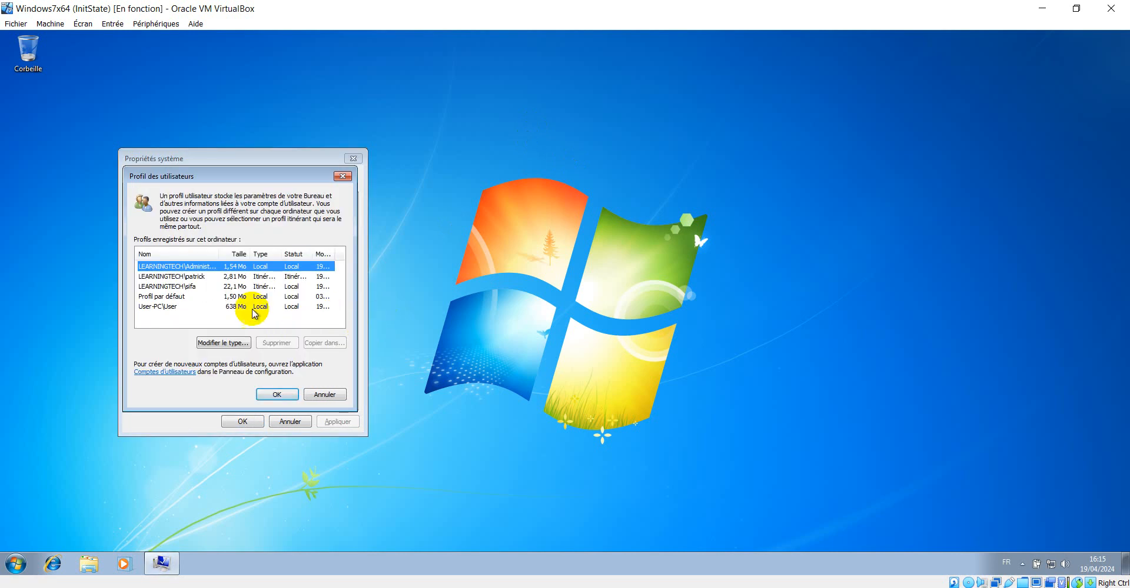
click(182, 288)
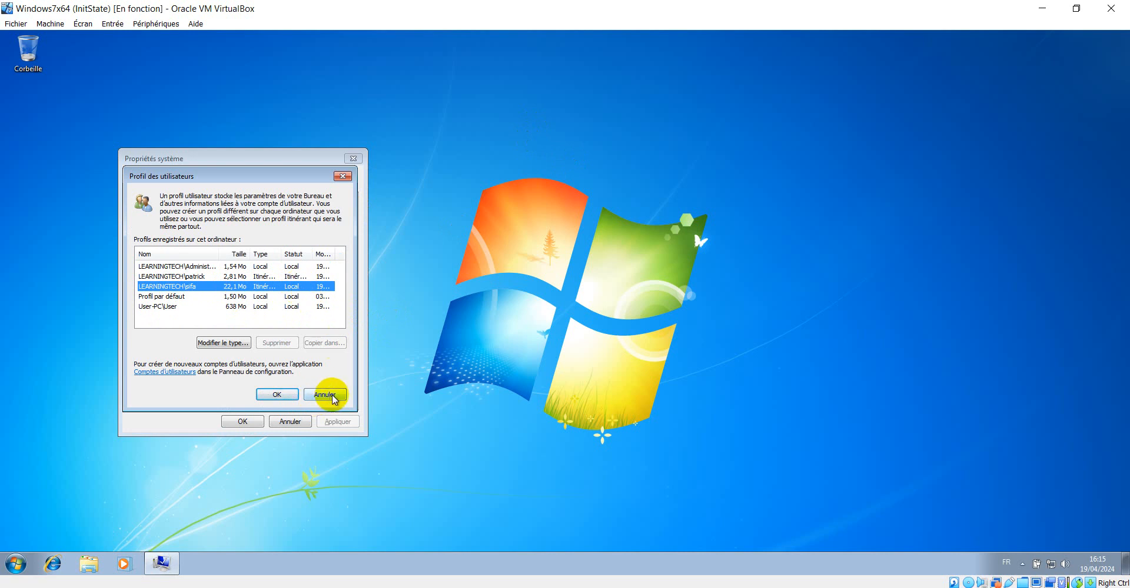
click(342, 176)
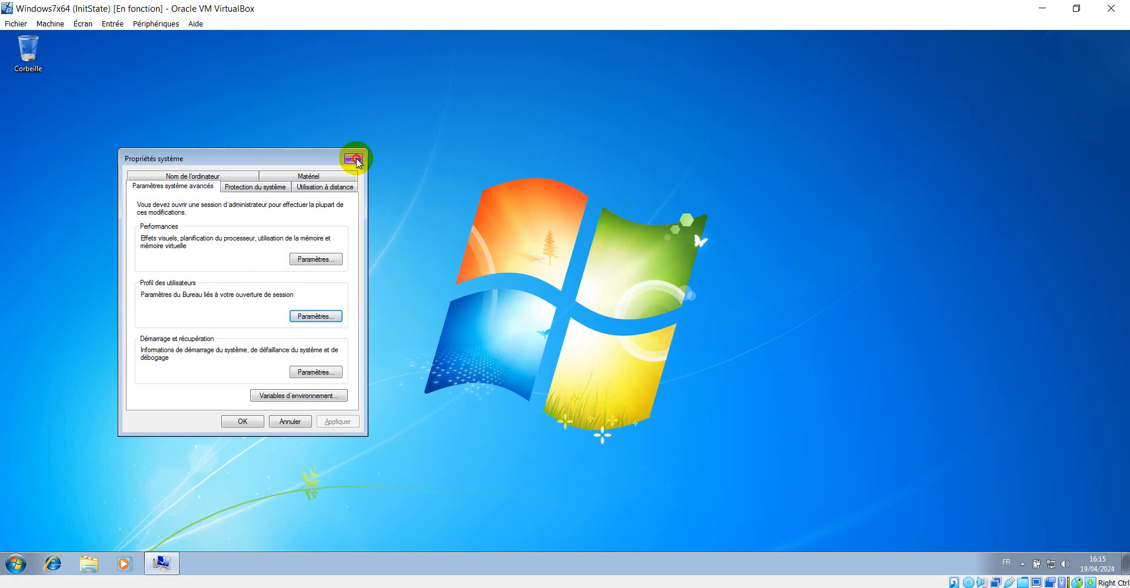
click(355, 158)
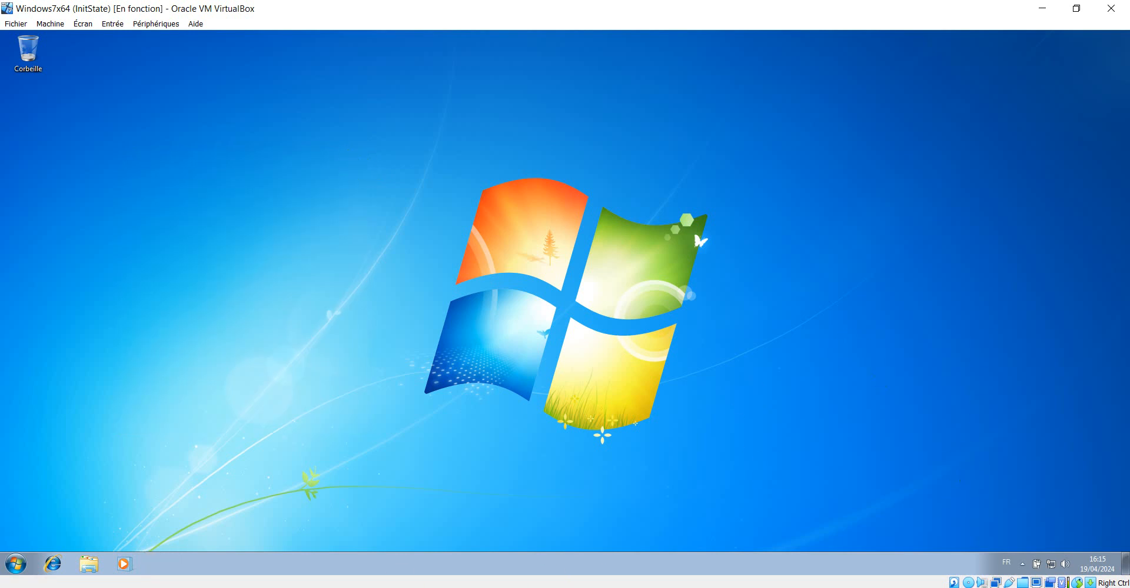
Switch to the Windows Server 2016 VM and minimize the Students folder window
mouse_move(313, 587)
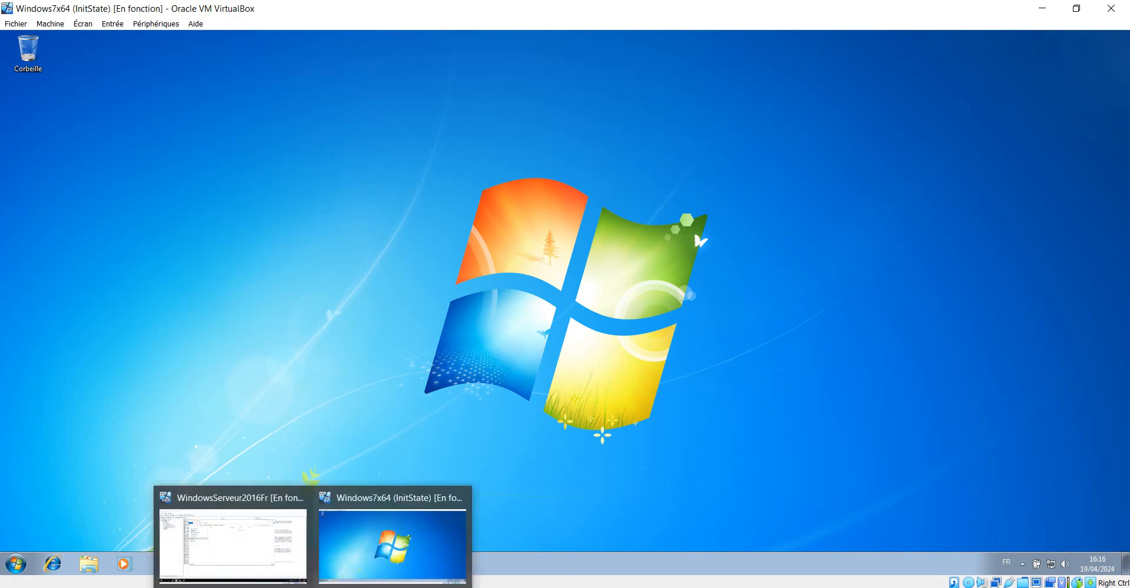
click(269, 549)
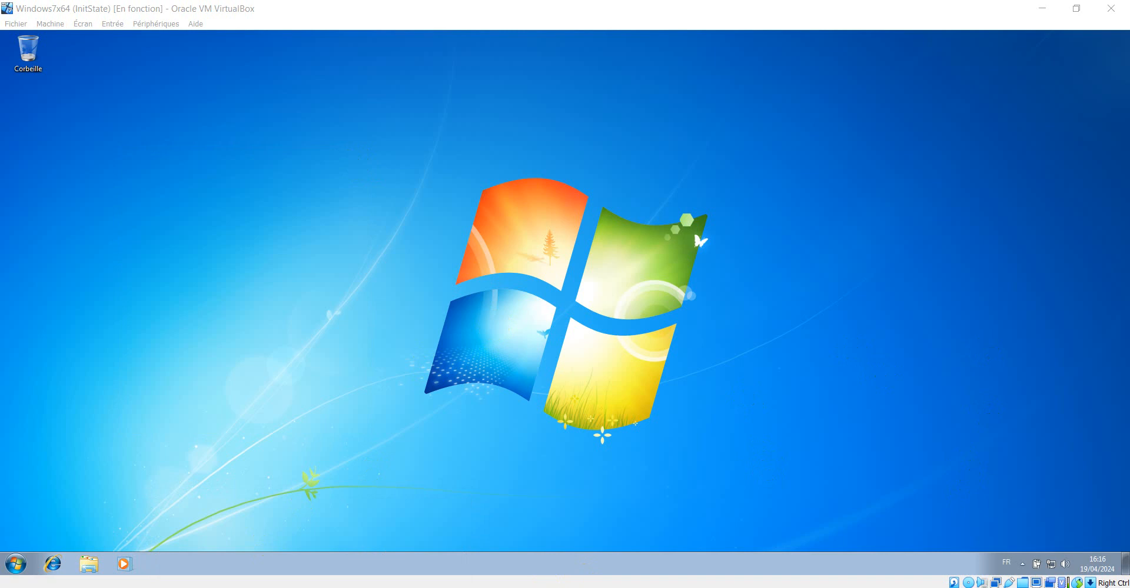
mouse_move(313, 585)
click(265, 547)
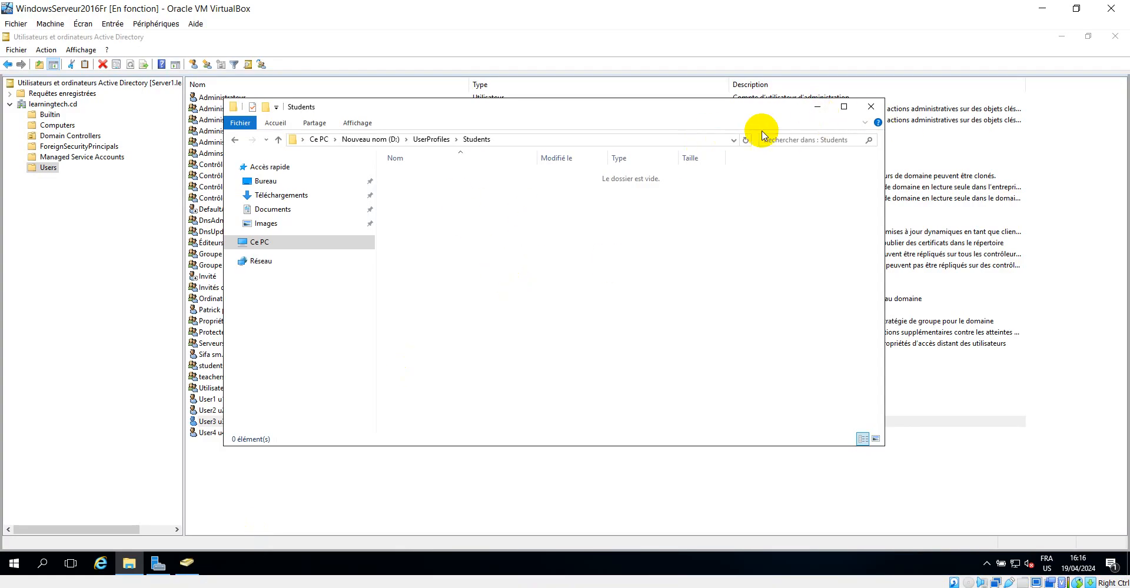
click(817, 106)
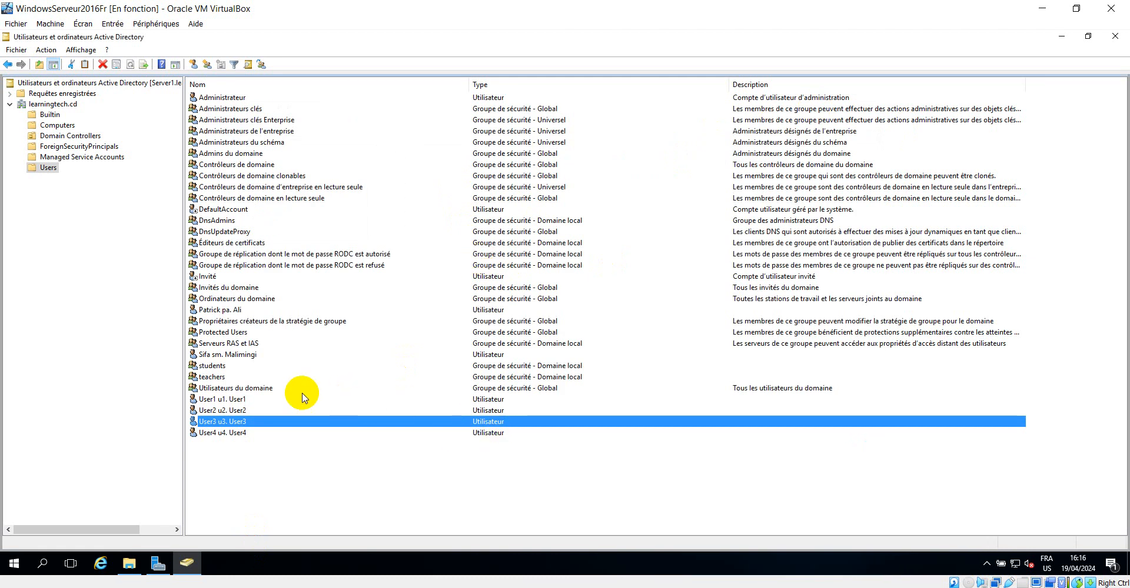
In Server Manager shares, open the students$ share properties, review its settings and permissions, then close it
ctrl+click(230, 434)
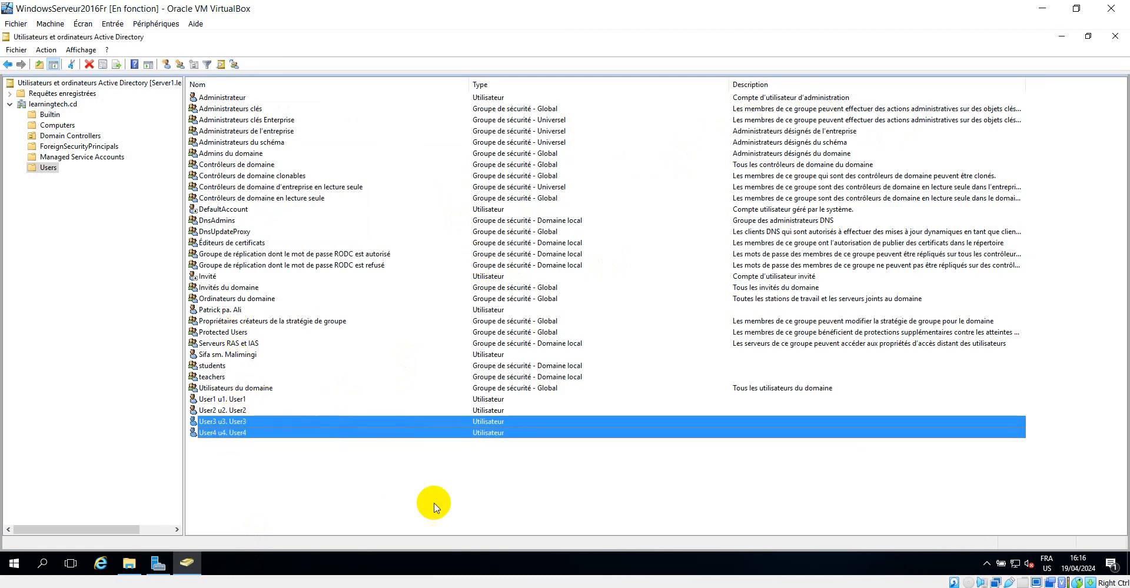
click(159, 564)
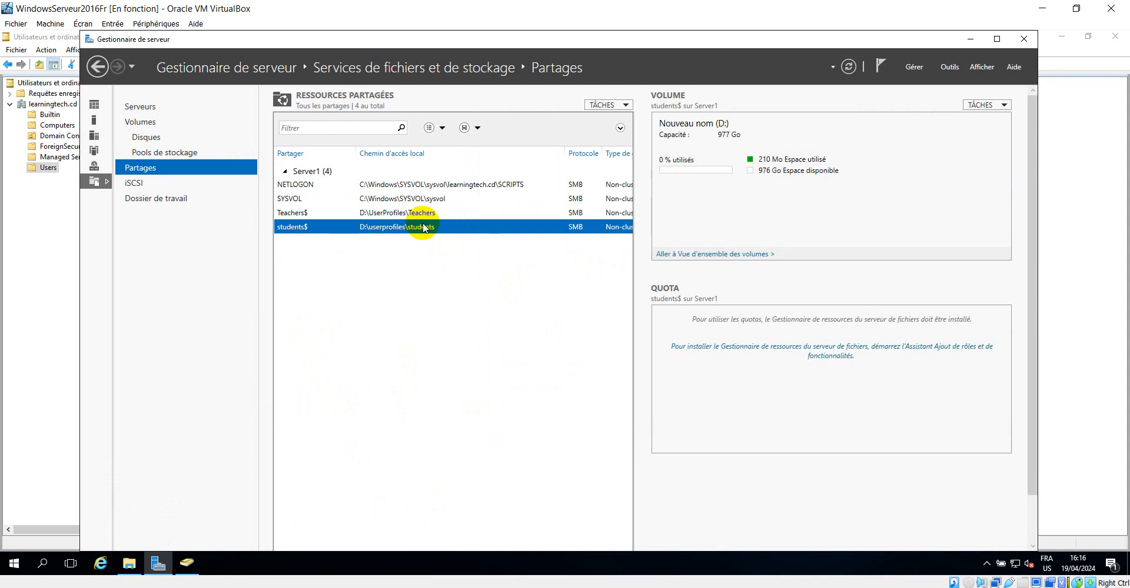
right_click(422, 227)
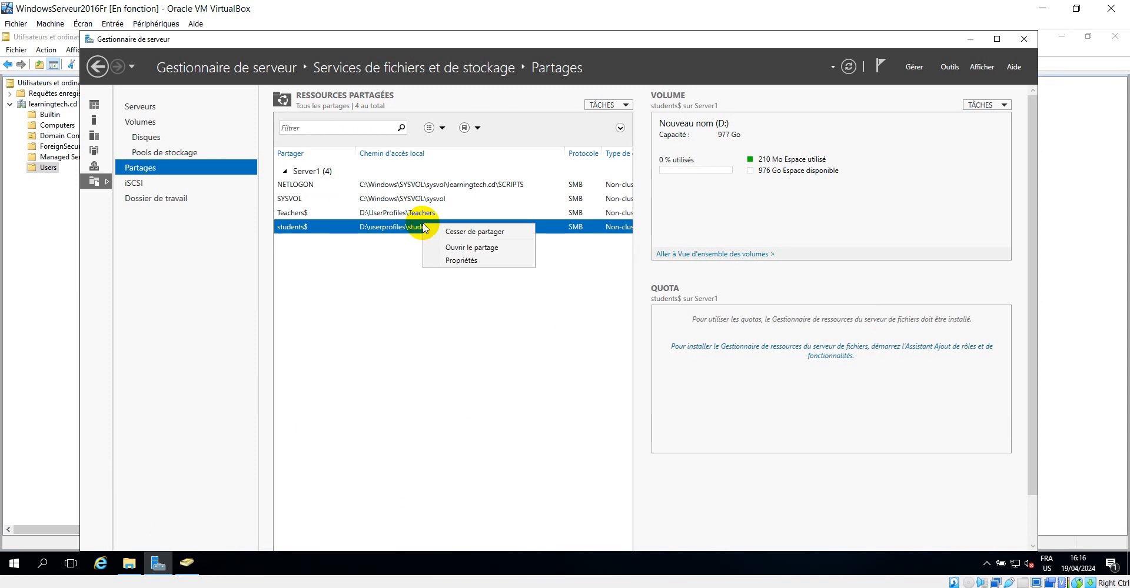
click(481, 260)
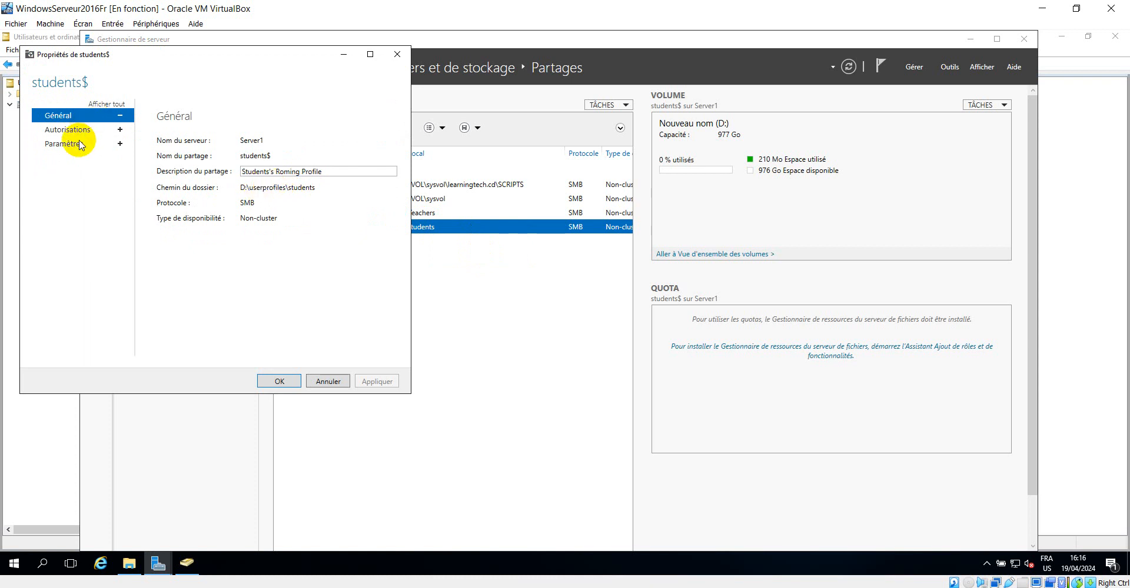
click(80, 145)
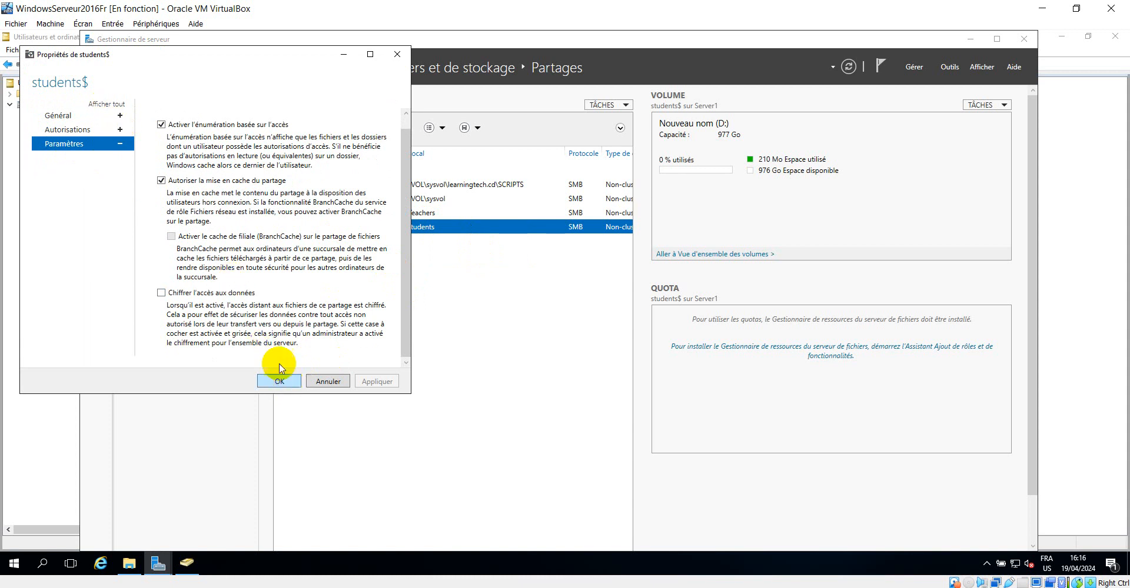
click(70, 130)
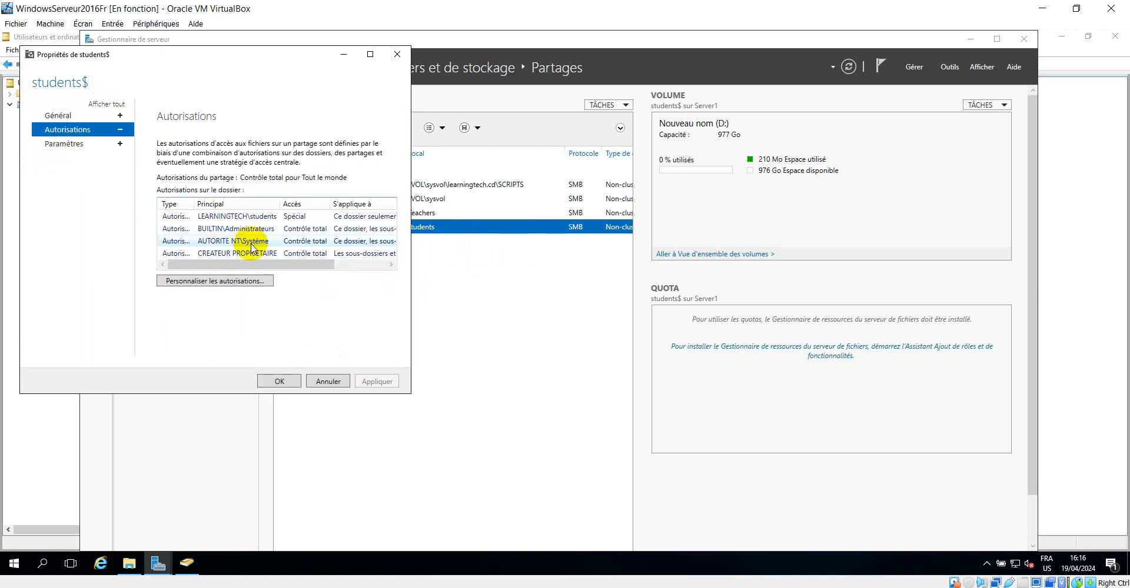
click(398, 54)
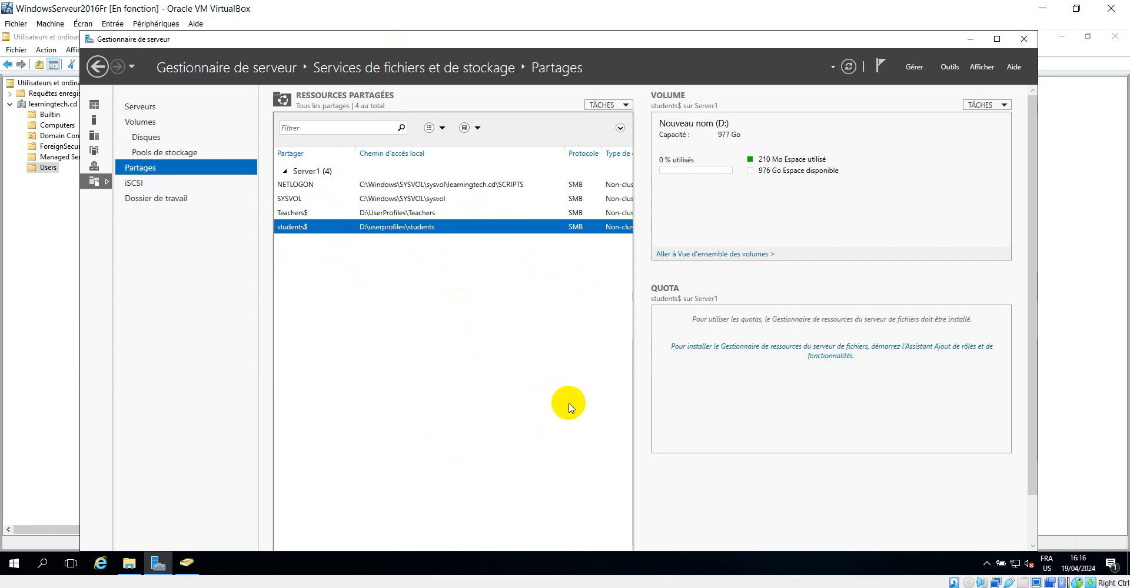
Reopen the students$ share properties, select its share description text, and close the dialog
right_click(392, 228)
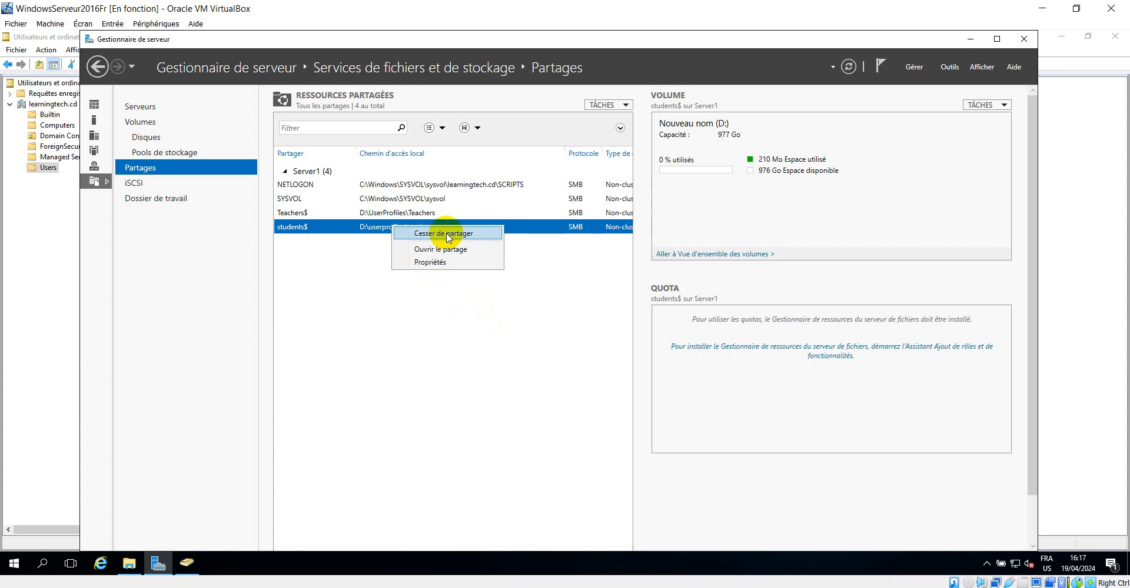
click(437, 262)
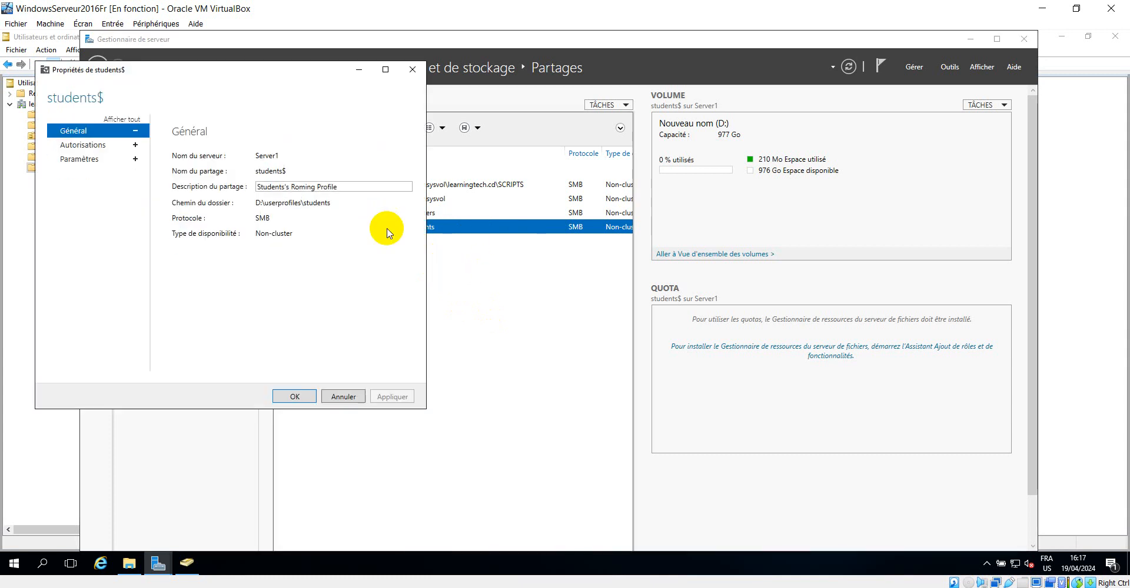
triple_click(273, 186)
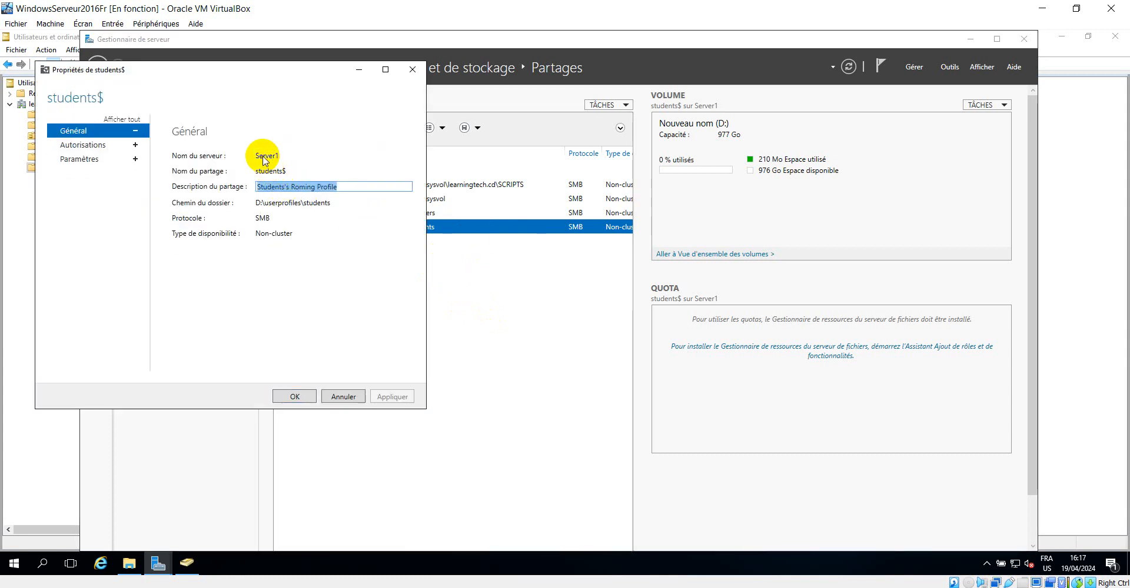
click(268, 198)
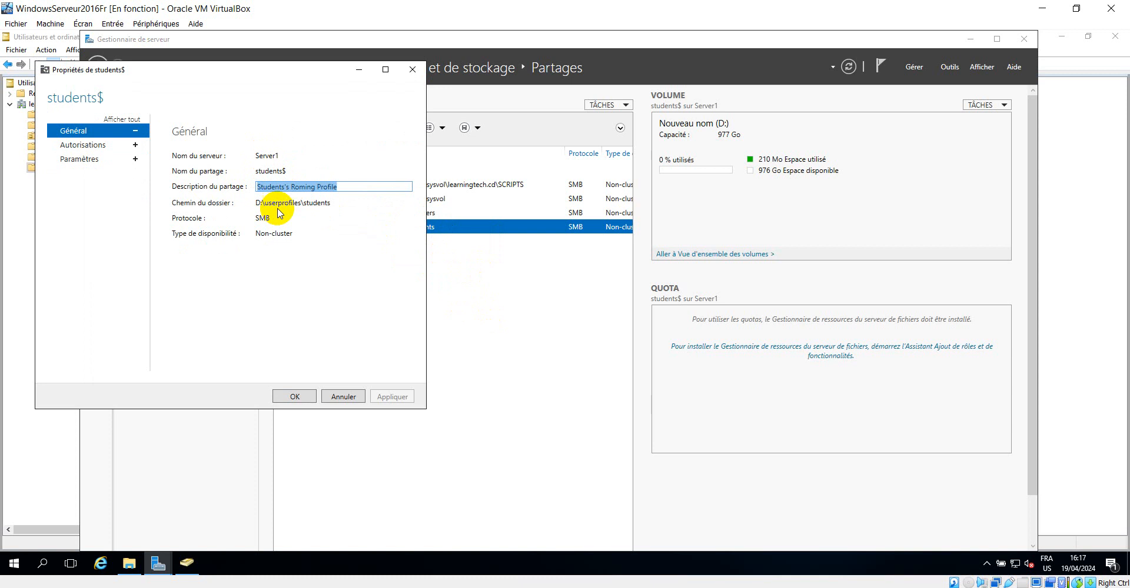
click(412, 69)
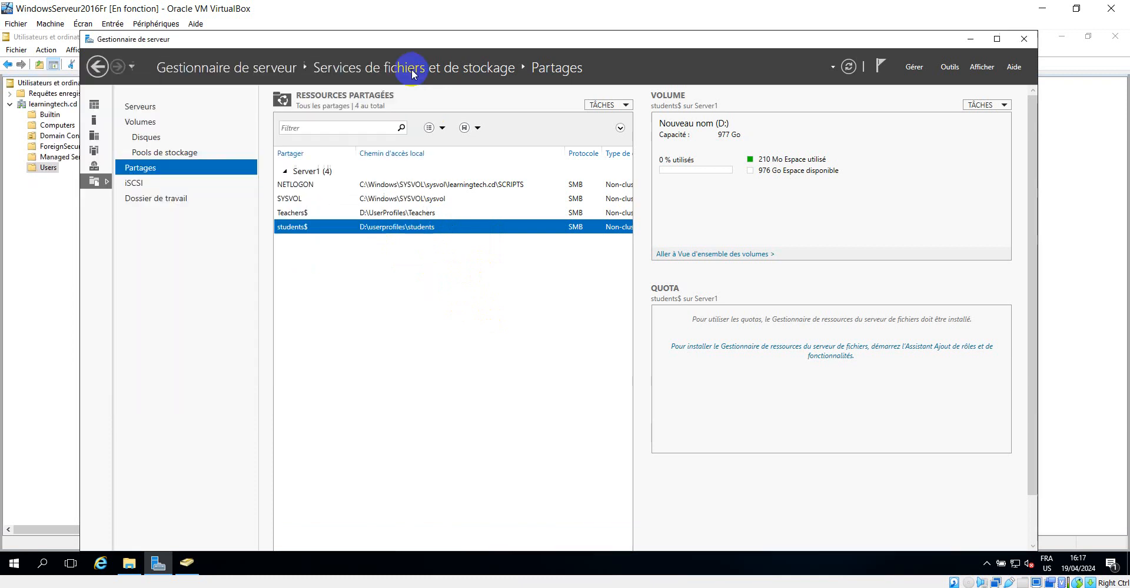
Open the students$ share properties again and view the advanced security settings of its folder permissions
right_click(317, 226)
click(365, 263)
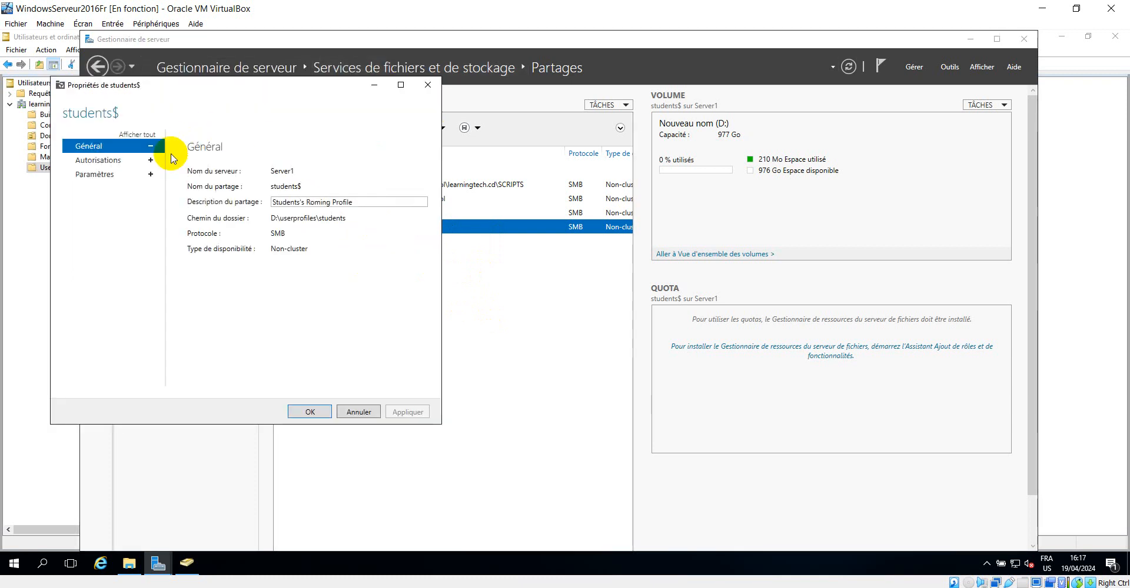
click(150, 161)
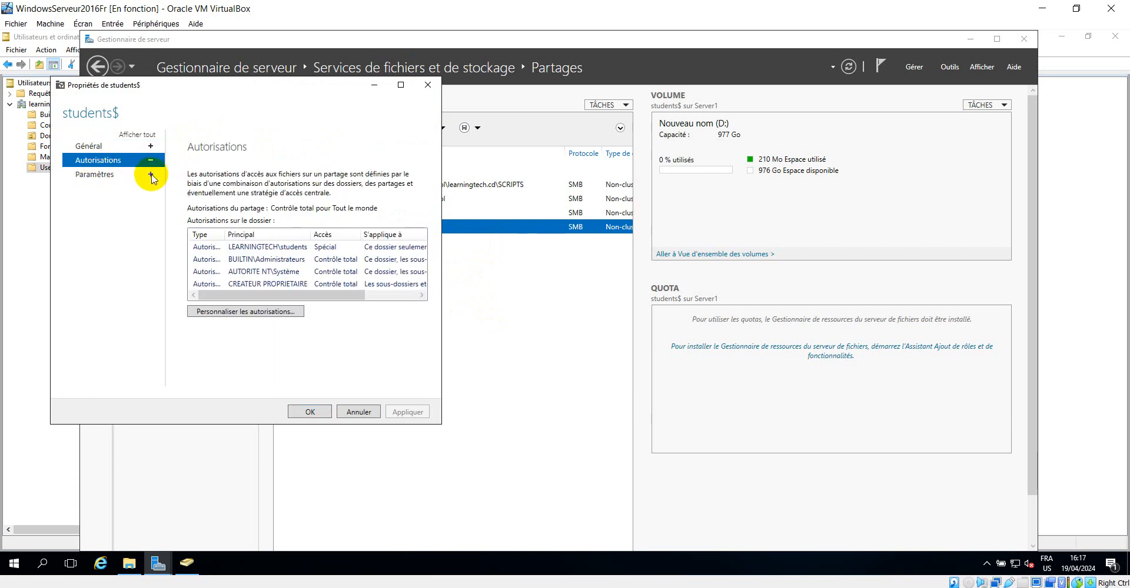
click(242, 311)
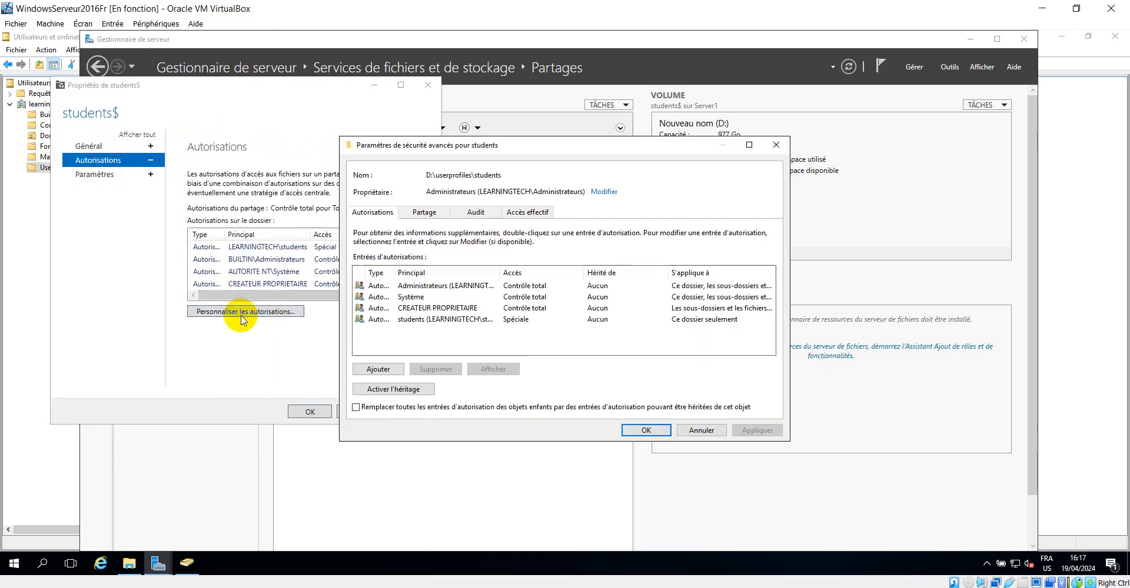
Close the advanced security settings, review the students$ share's settings page, and cancel the properties dialog without applying
click(777, 144)
click(101, 174)
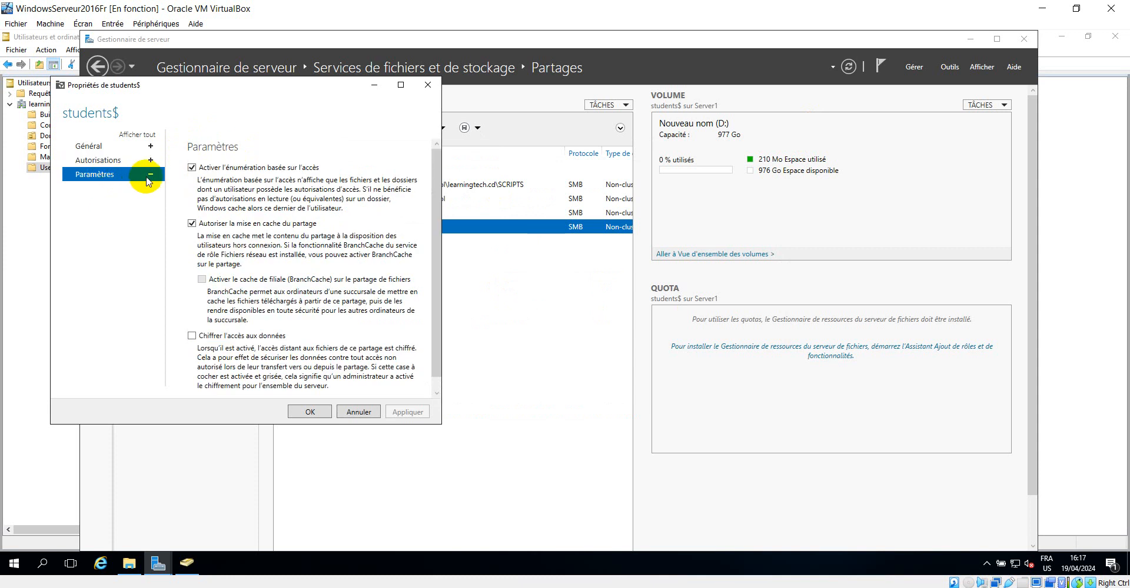
drag(437, 192, 439, 210)
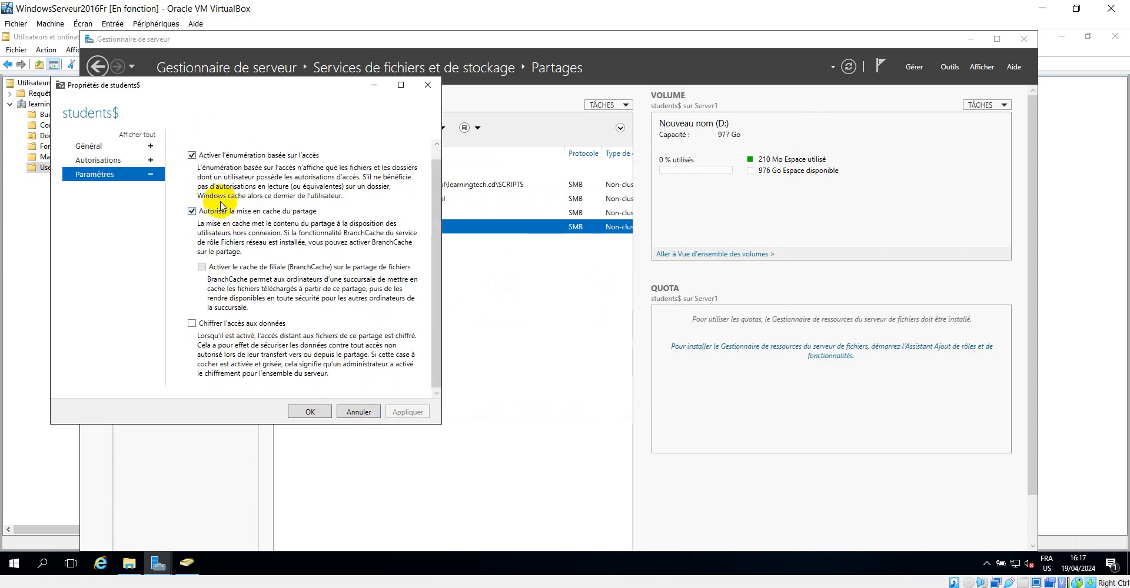
click(191, 155)
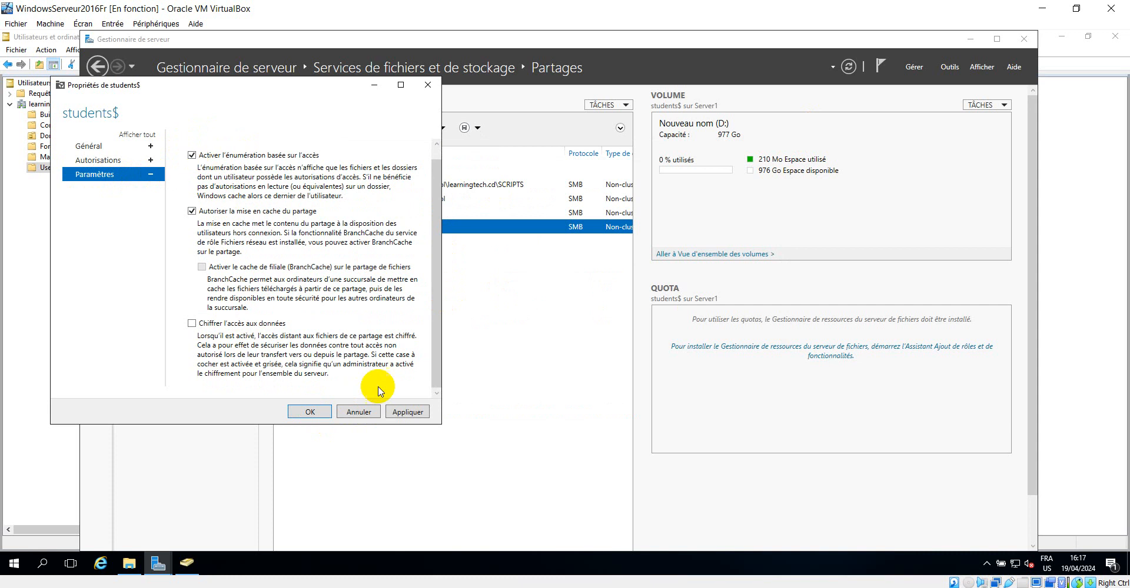
click(367, 413)
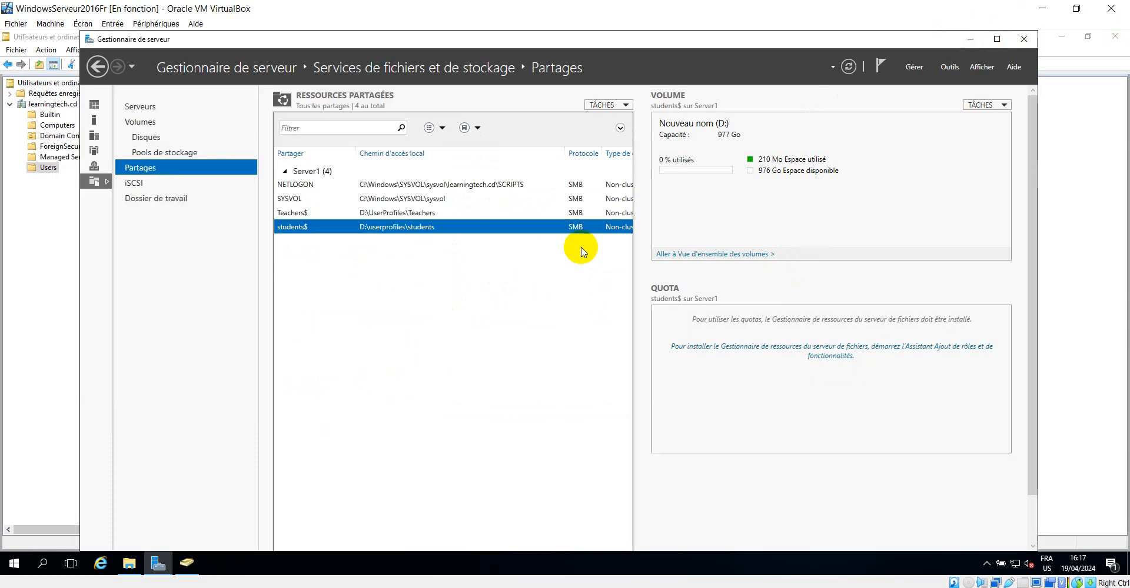
Switch to the Windows 7 client VM and restart it from the Start menu
right_click(433, 229)
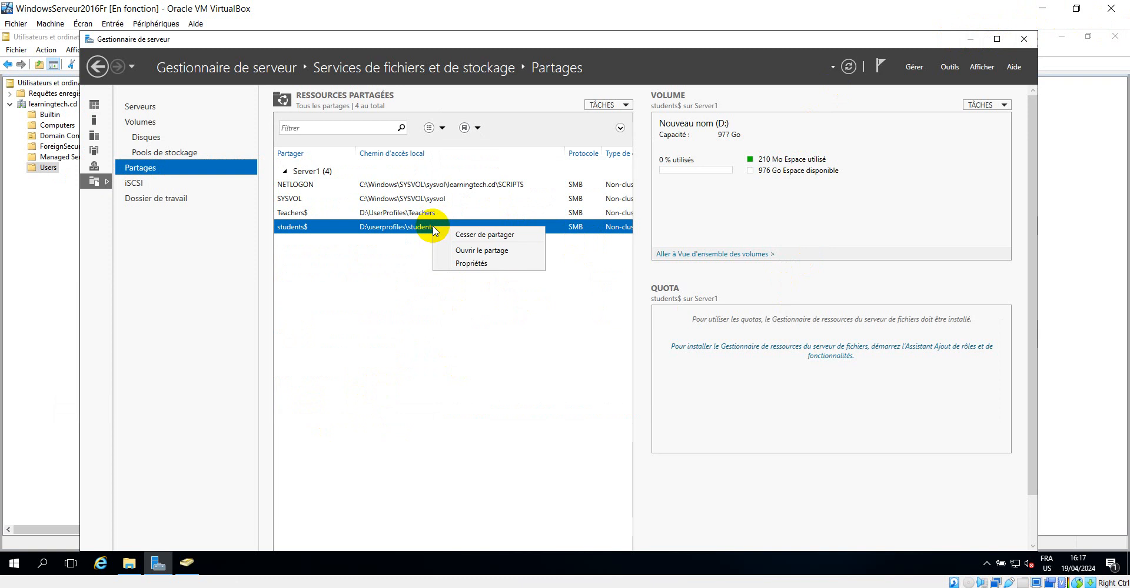
click(394, 288)
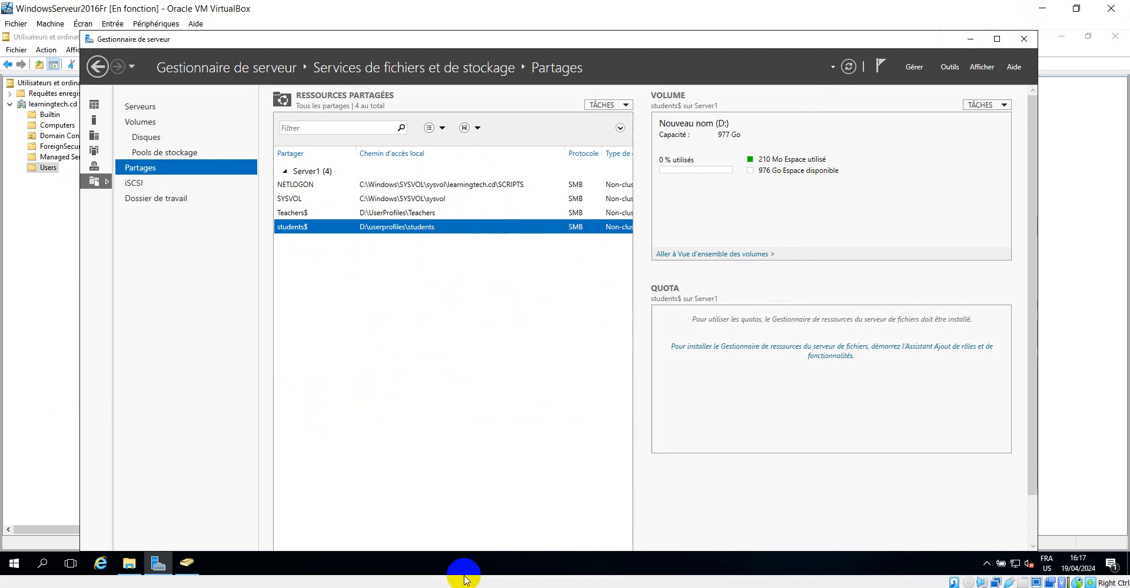
click(405, 540)
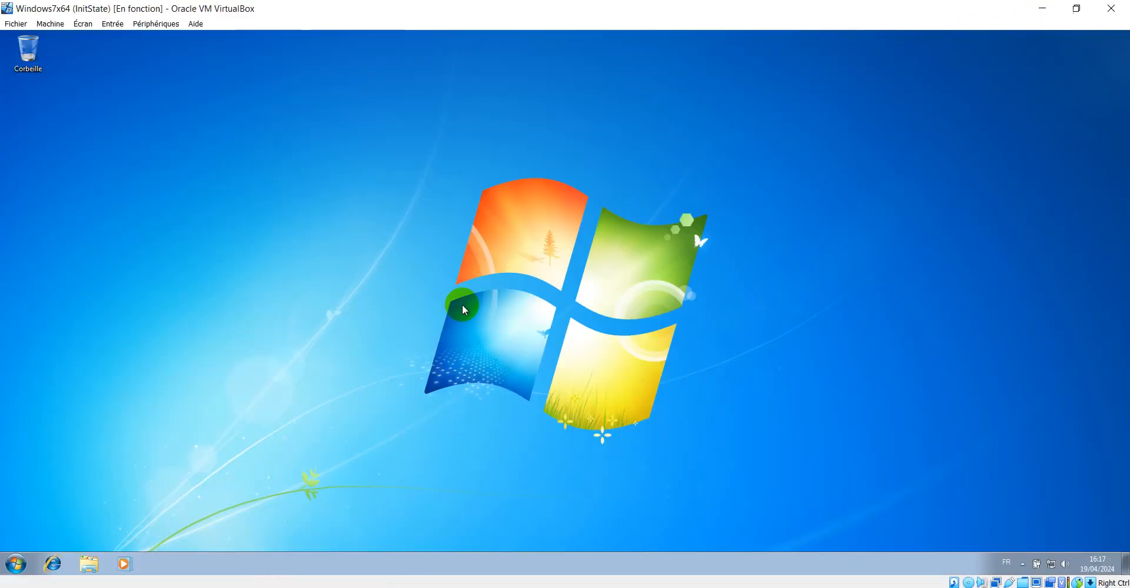
click(8, 567)
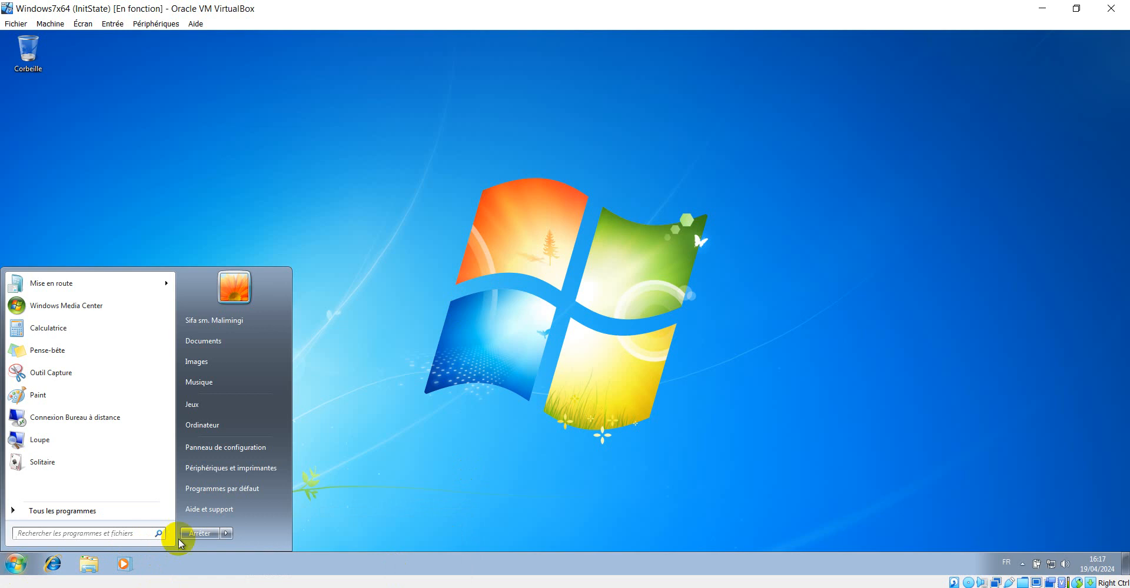
click(227, 533)
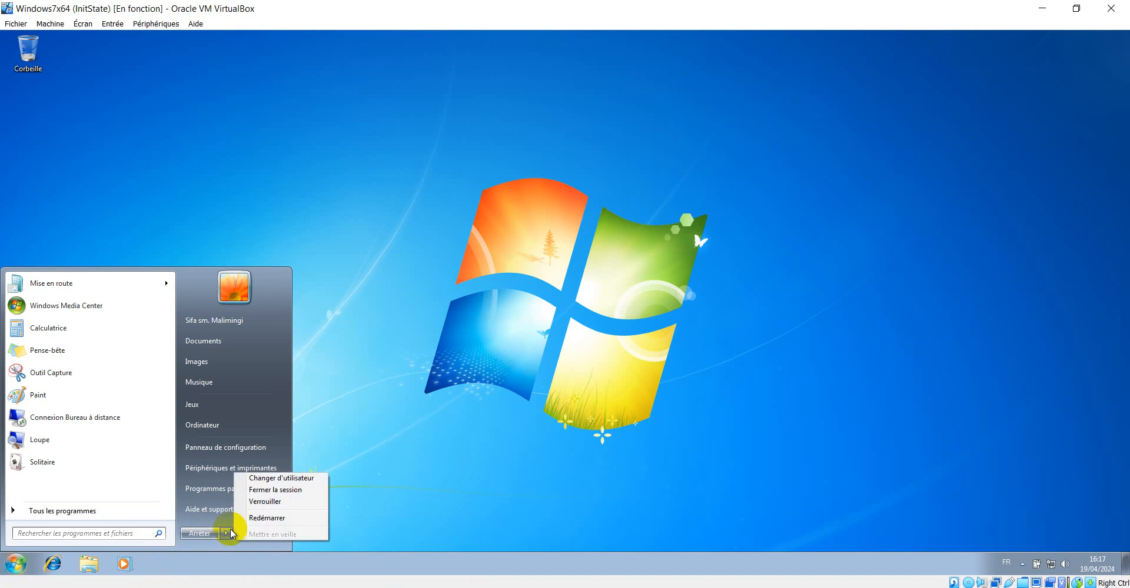
click(267, 518)
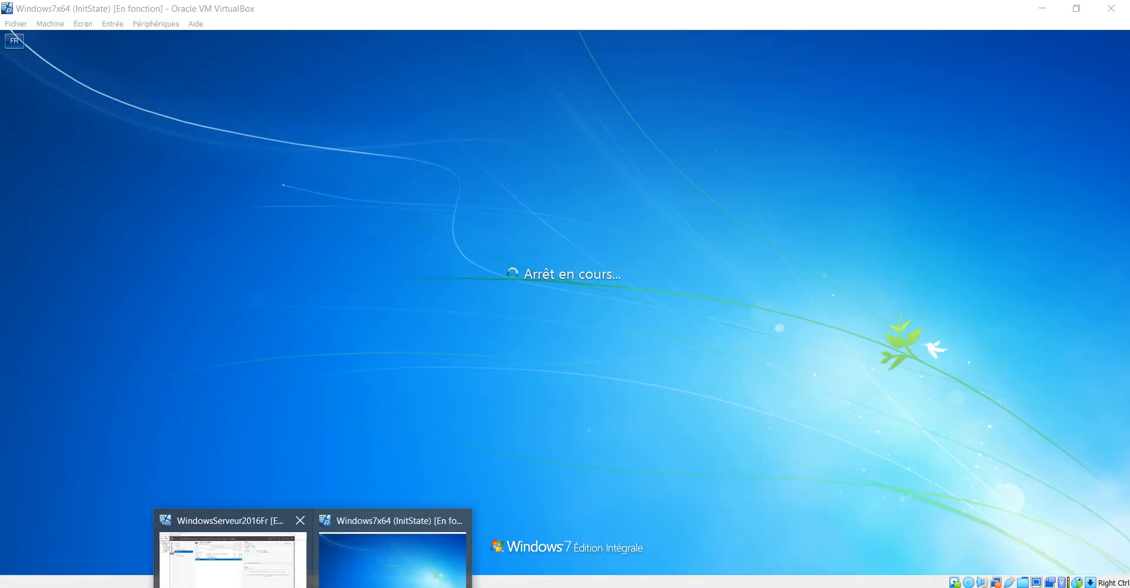
Switch back to the server, open the Students folder window to view its path, and minimize it
click(252, 557)
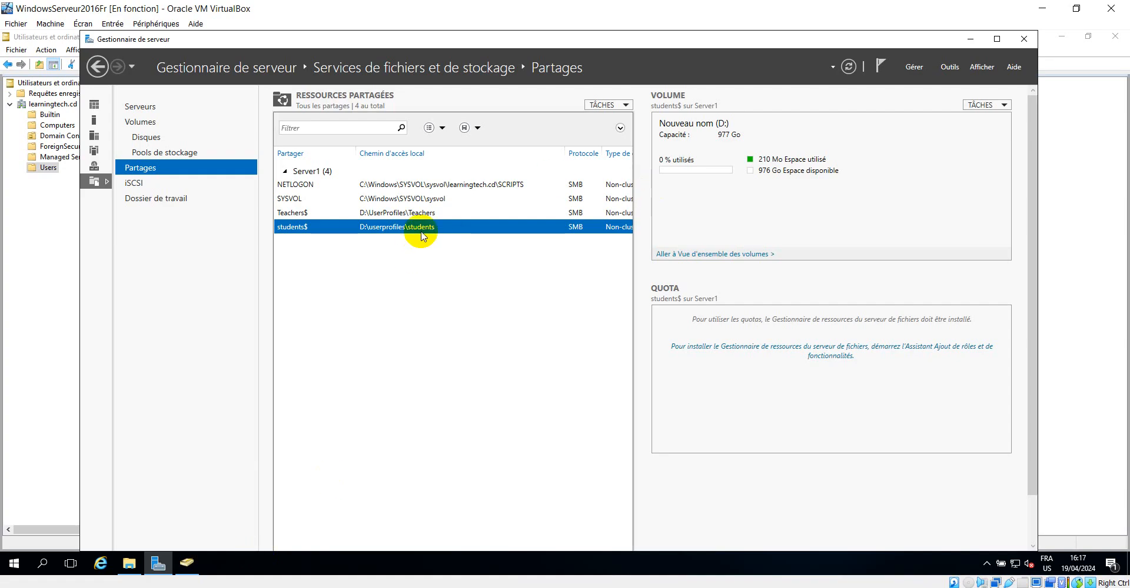
click(129, 563)
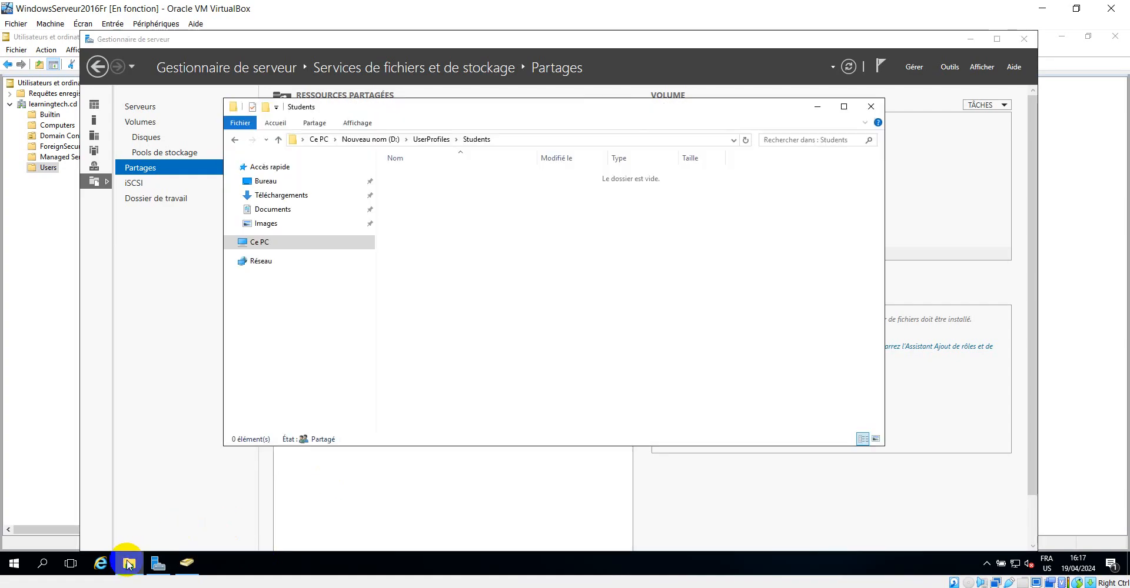
click(510, 141)
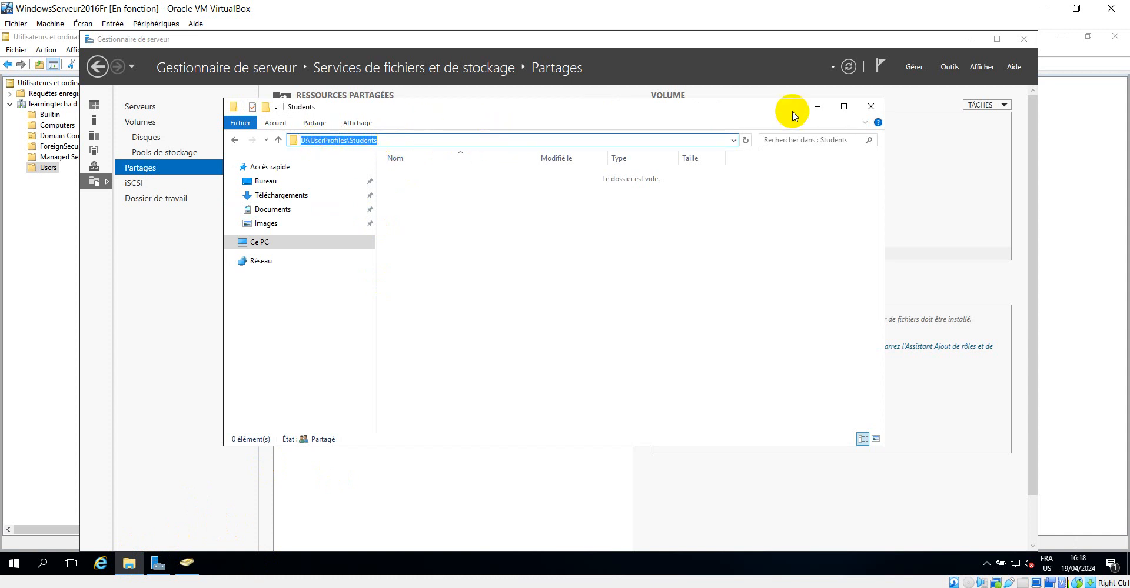
click(817, 111)
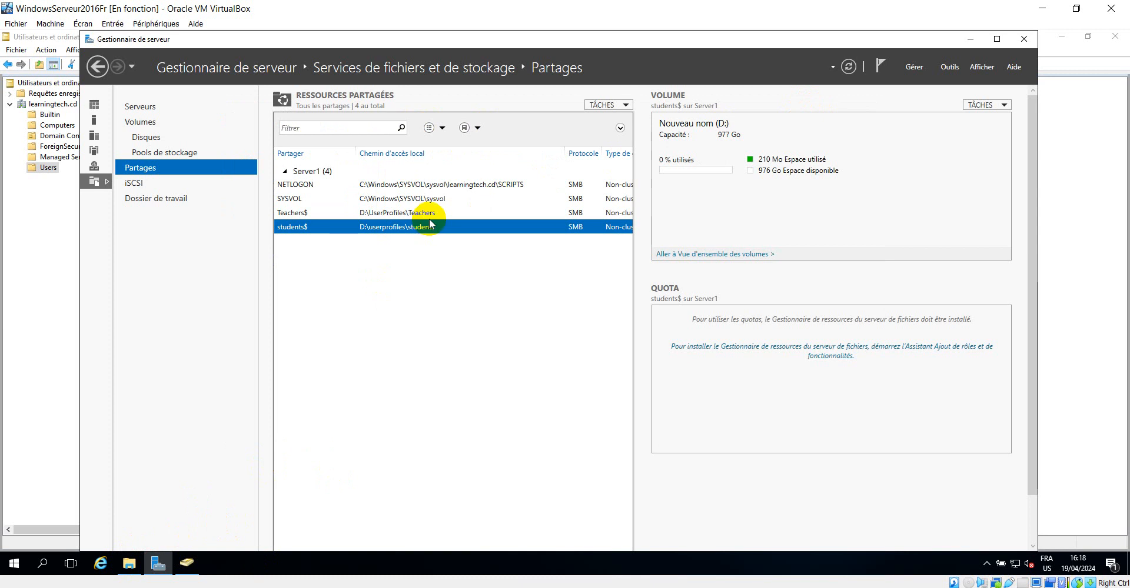
click(385, 214)
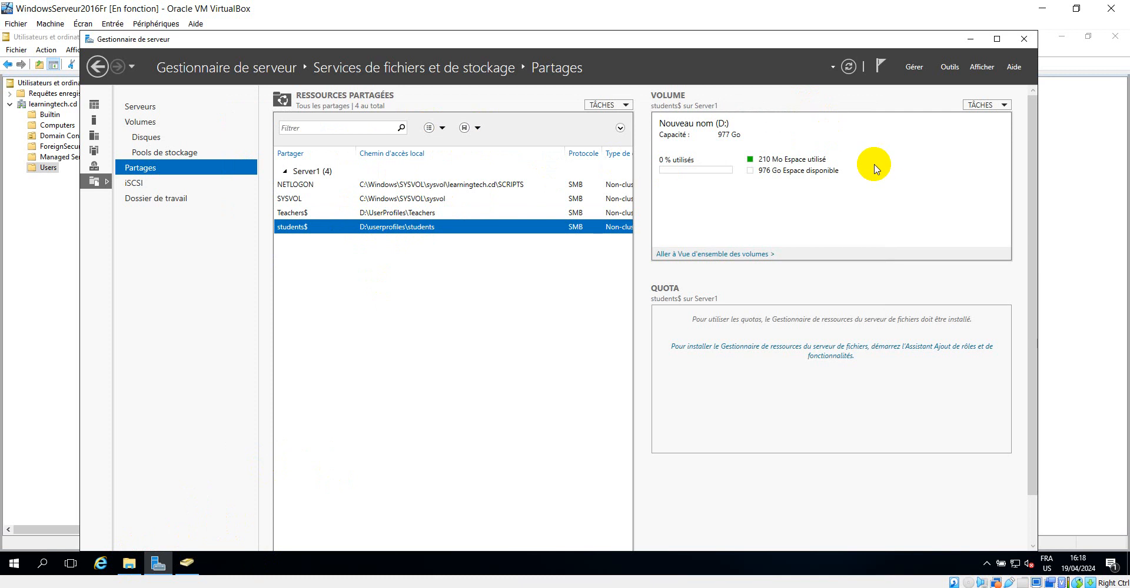
Switch to the Windows 7 client and log on as the domain user with the account password
mouse_move(187, 564)
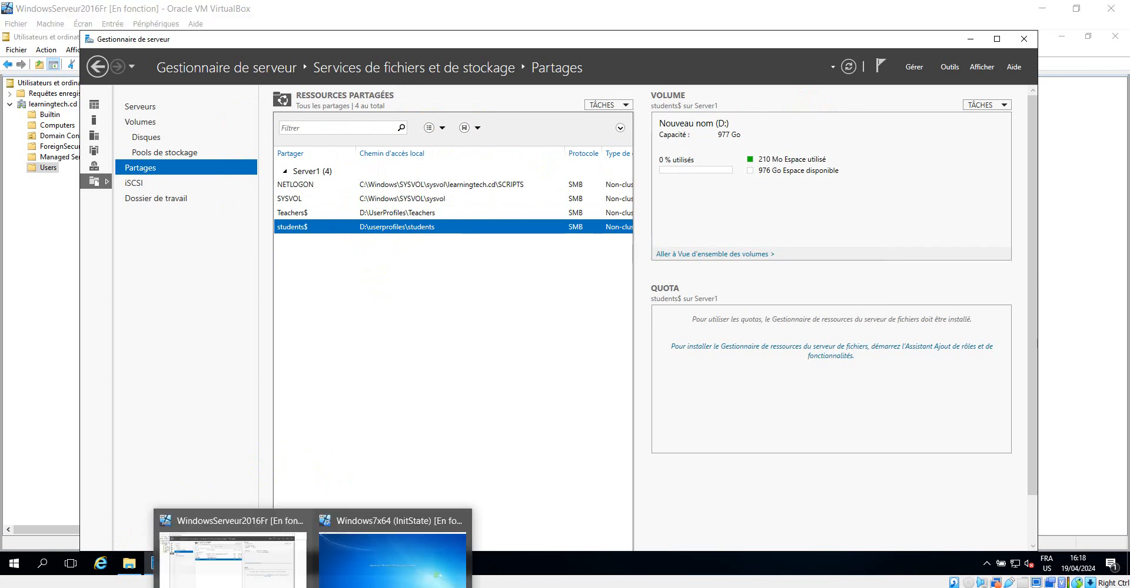
click(382, 556)
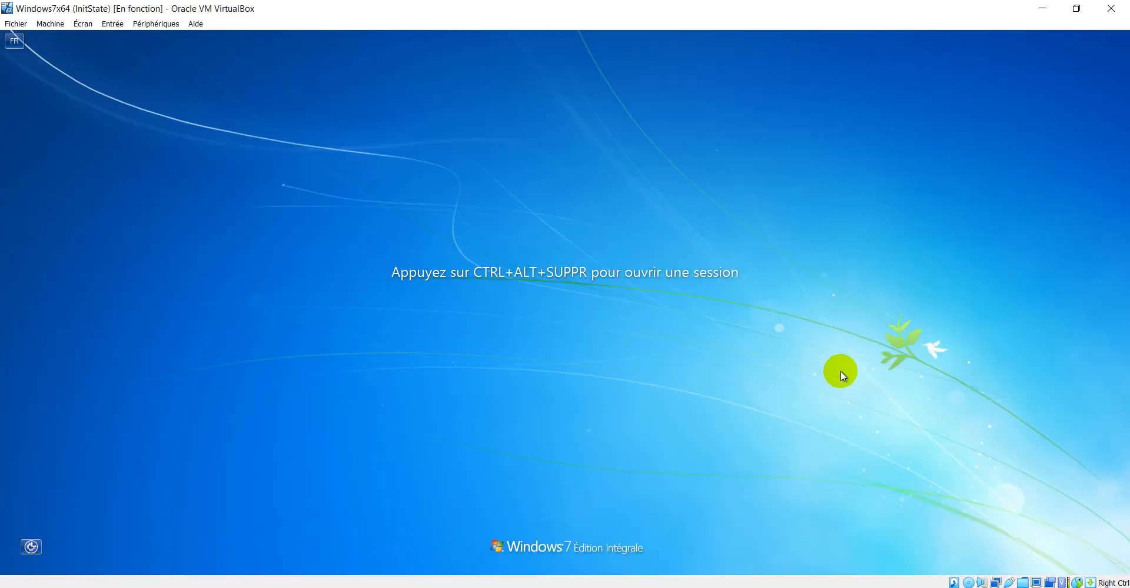
key(ctrl+alt+Delete)
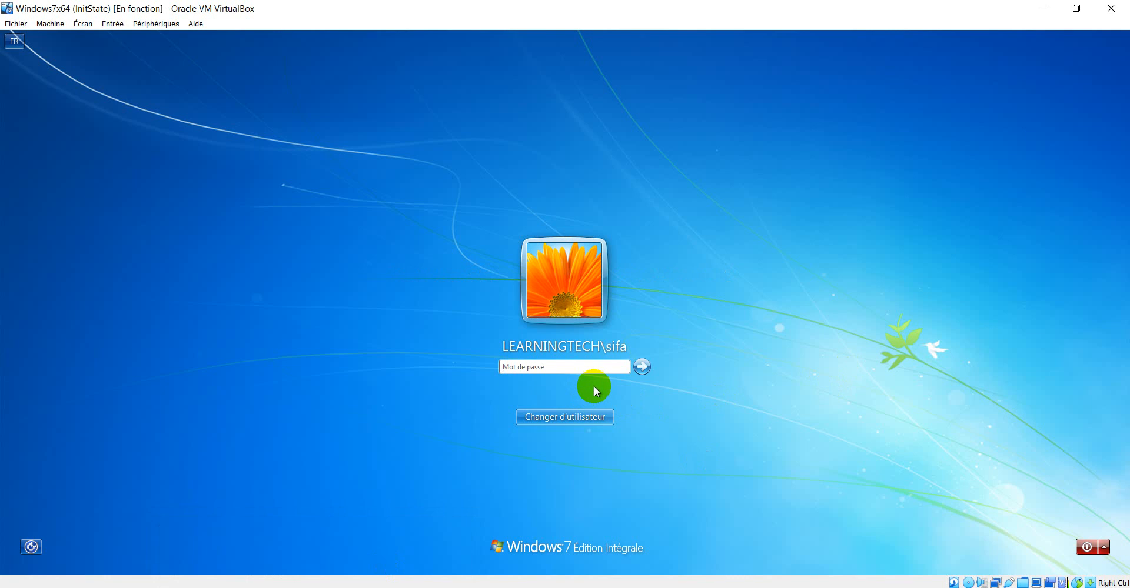
text(P)
key(Return)
key(Return)
text(P)
key(Return)
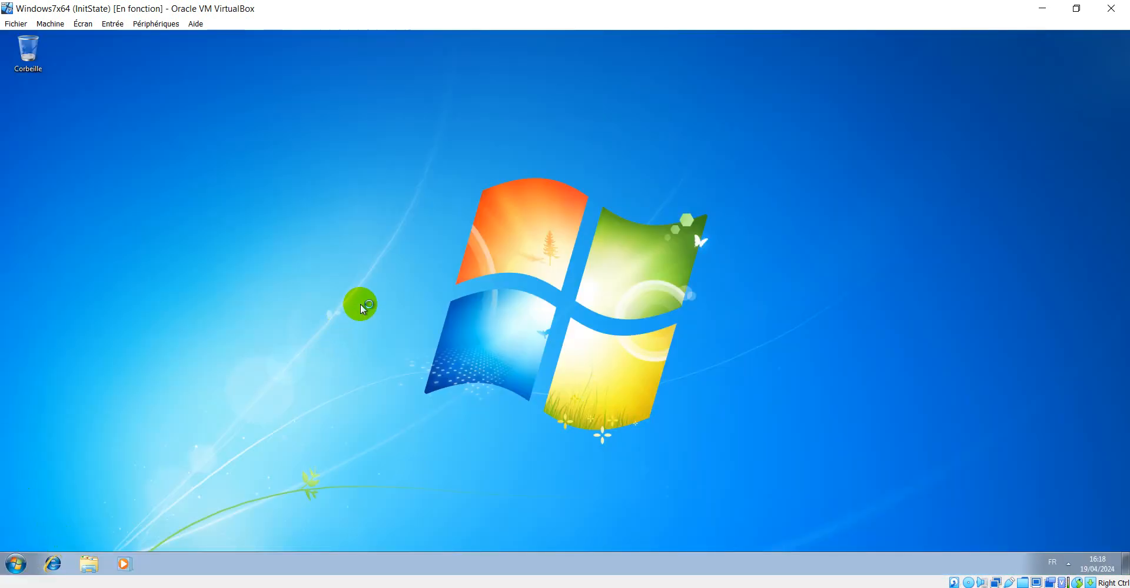
Run sysdm.cpl and authenticate the elevation prompt as Administrateur with the administrator password
key(super+r)
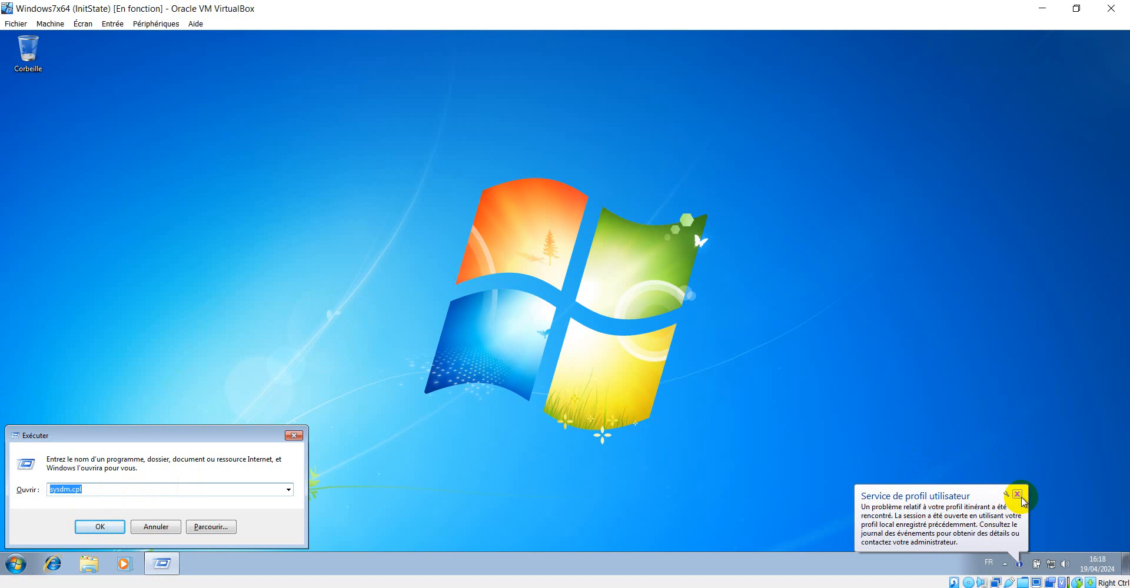
click(97, 527)
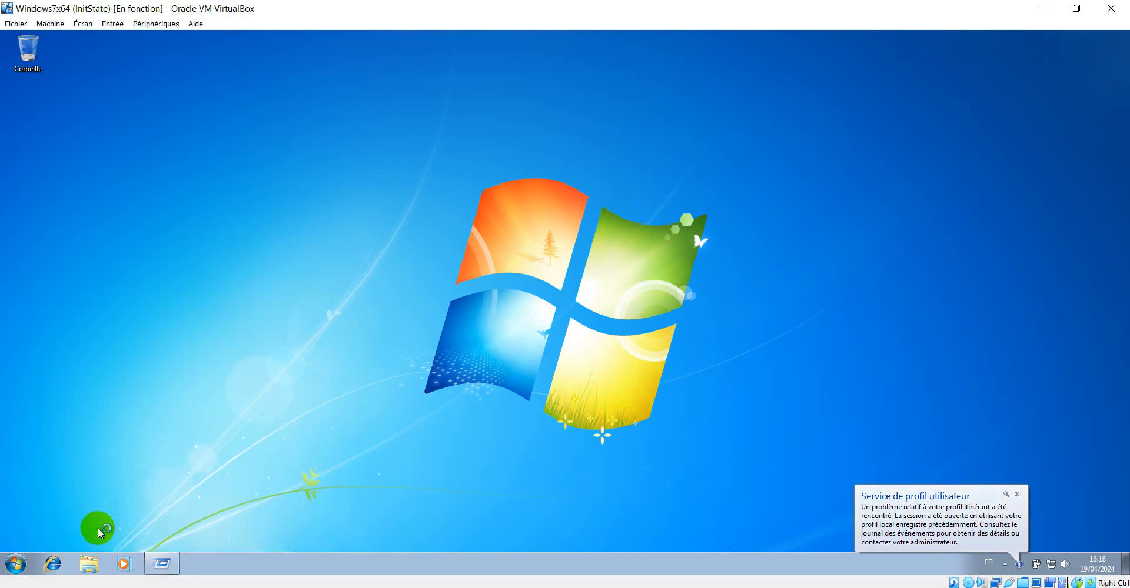
click(162, 190)
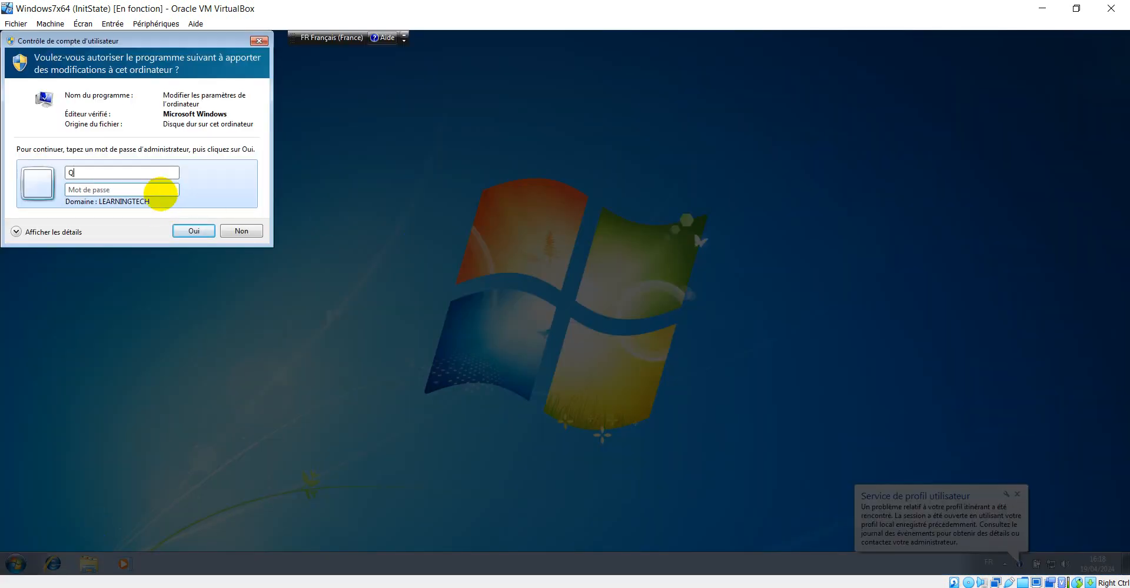
key(BackSpace)
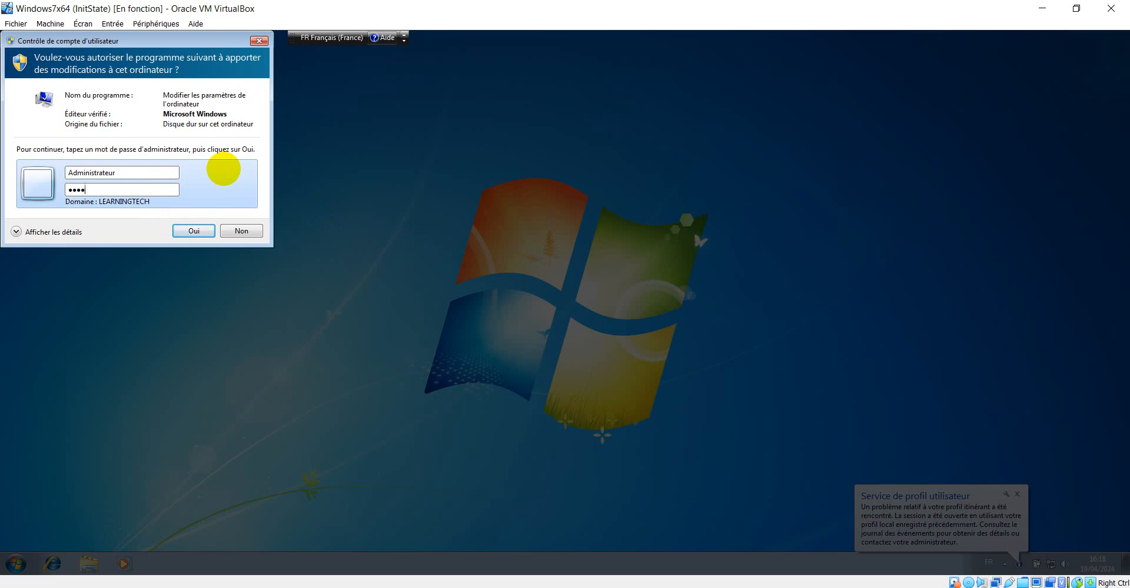
key(Return)
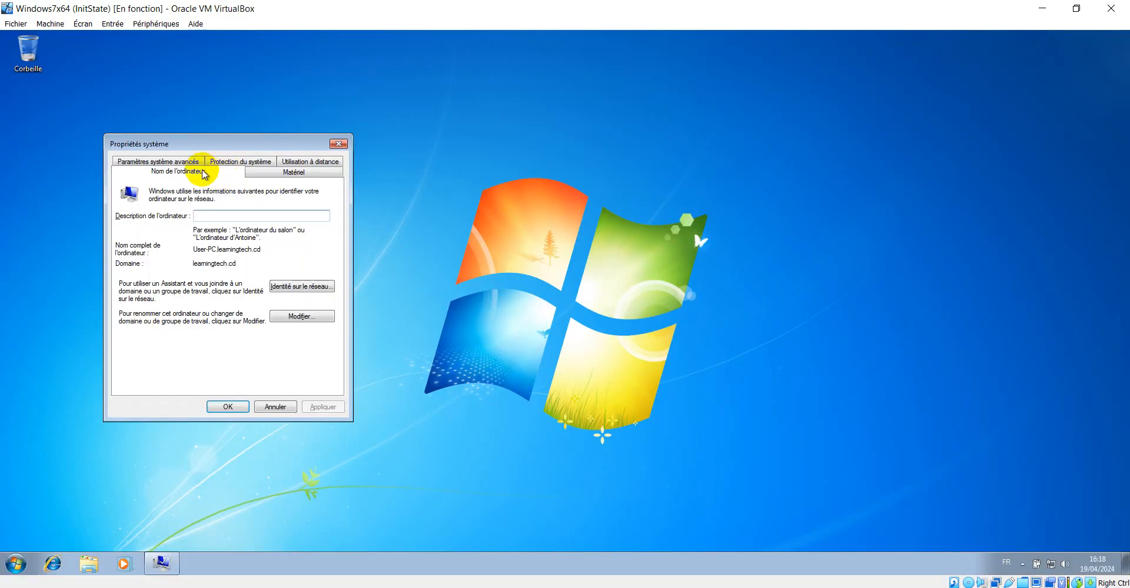
Open the user profiles list in advanced system settings, select the domain user's roaming profile, and close both dialogs
click(197, 160)
click(300, 302)
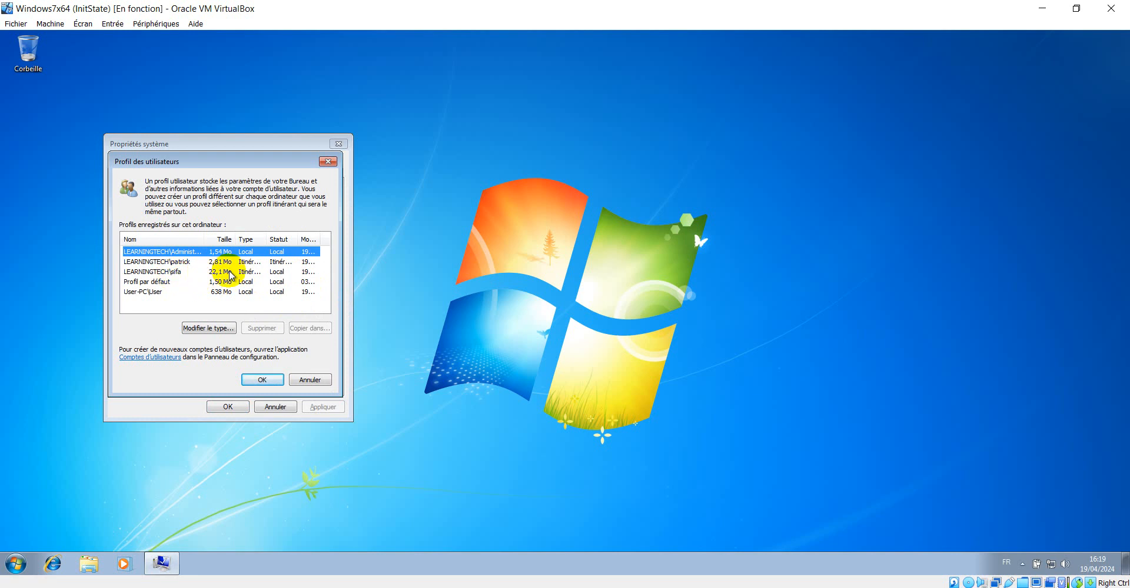
click(260, 272)
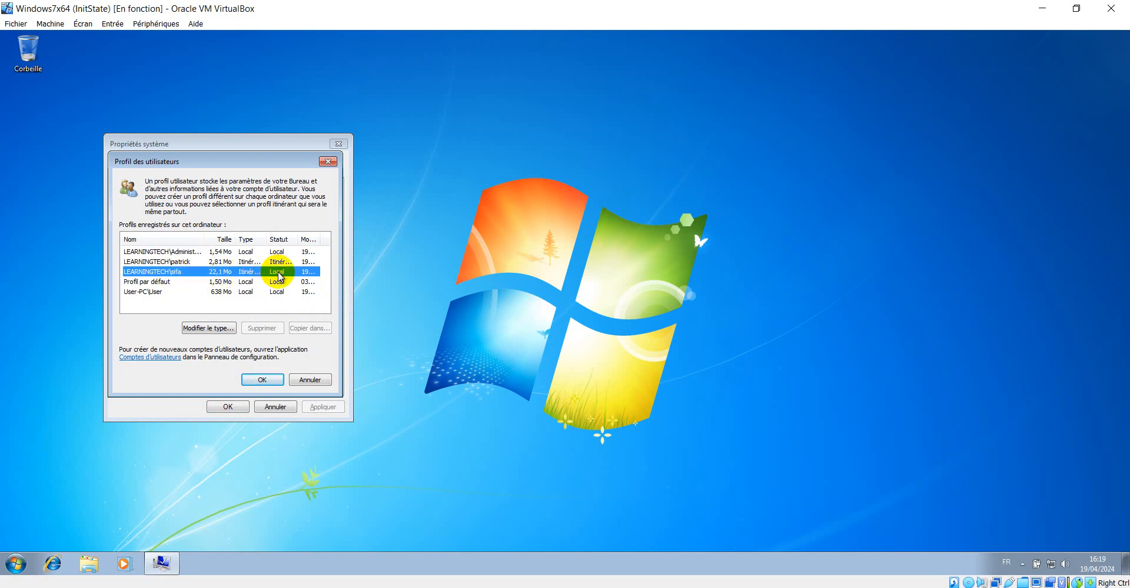
click(308, 380)
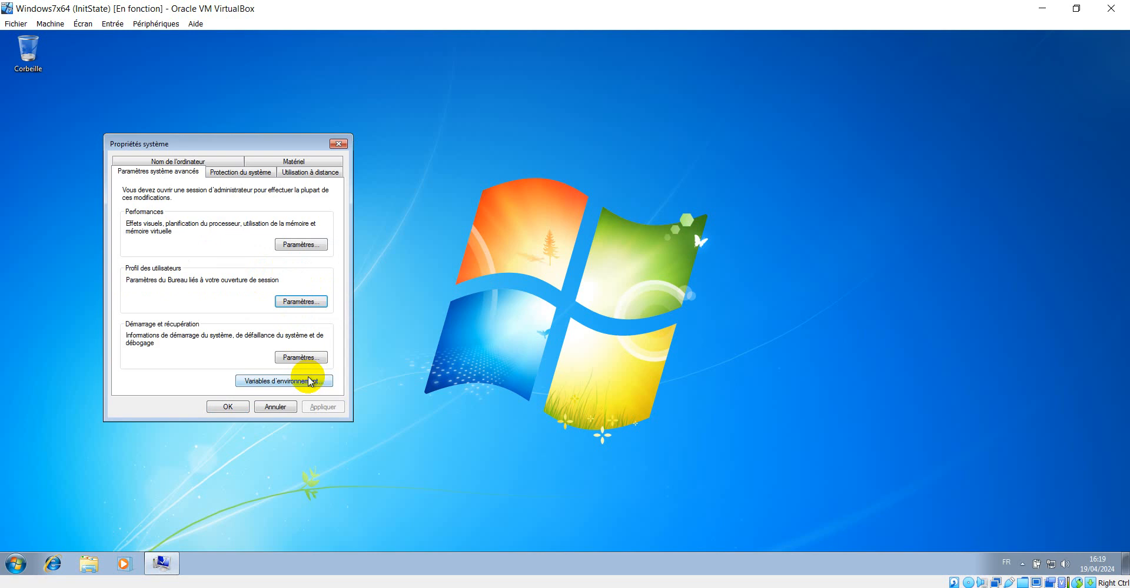
click(286, 407)
click(313, 587)
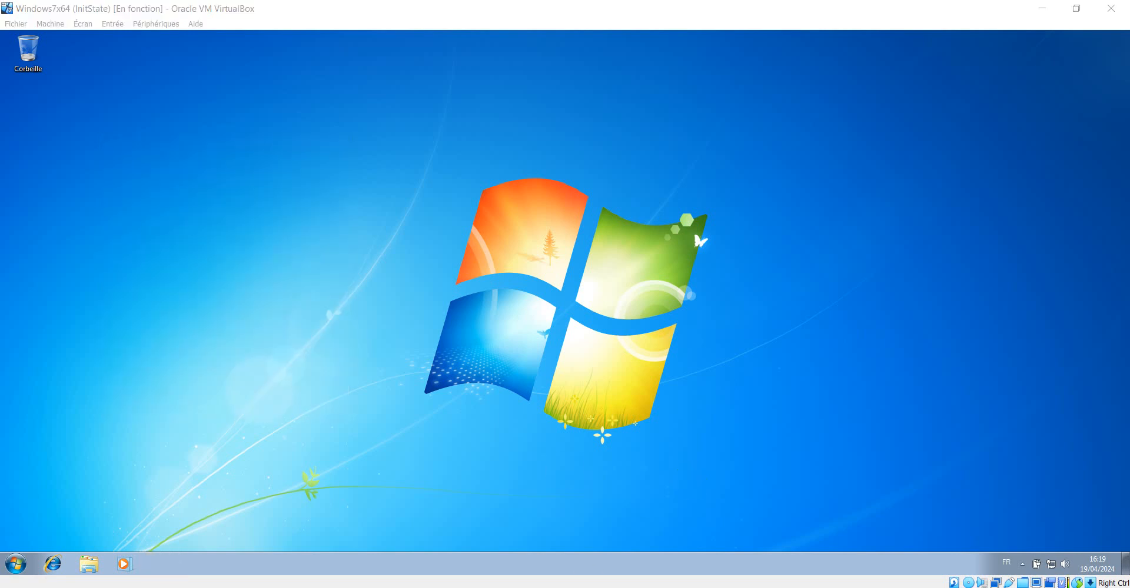
Switch to the server and stop sharing the students$ share
click(308, 565)
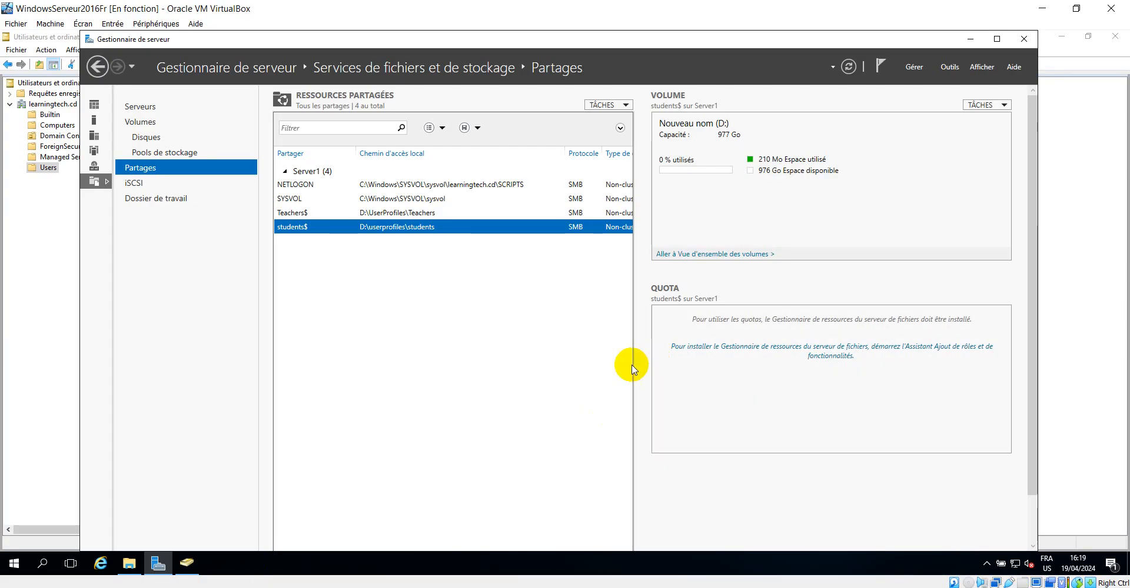
right_click(398, 232)
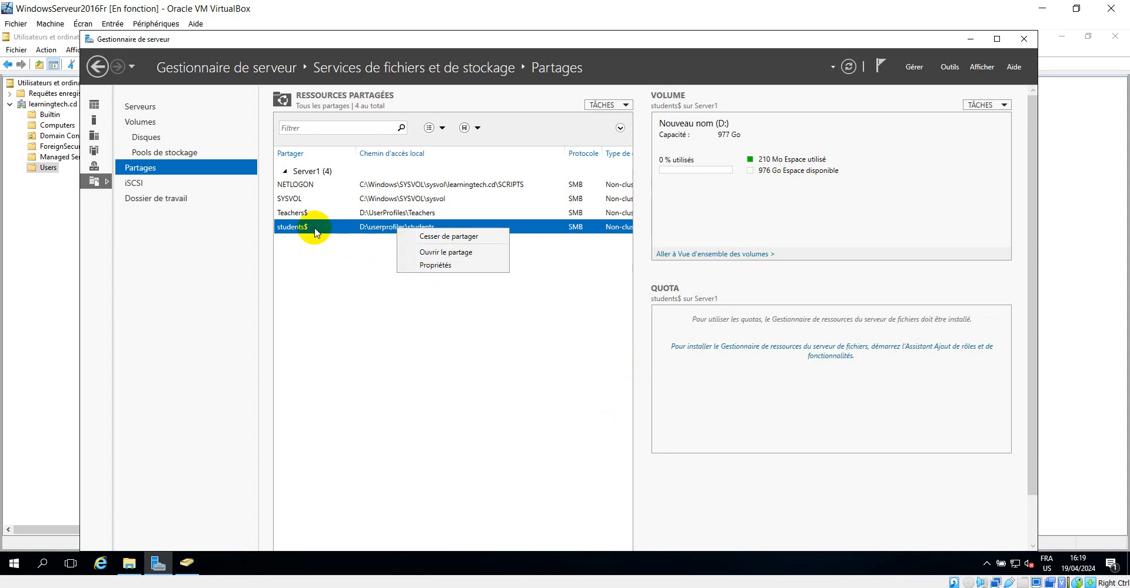
click(446, 236)
click(623, 328)
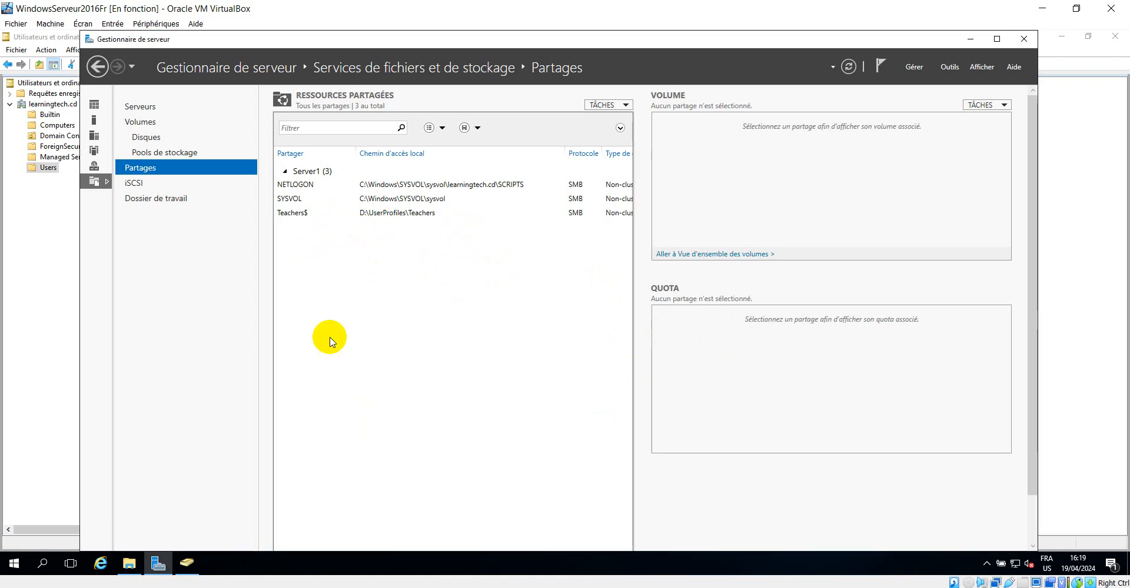
Start the New Share wizard and continue with the SMB Share – Quick profile
click(169, 153)
click(166, 168)
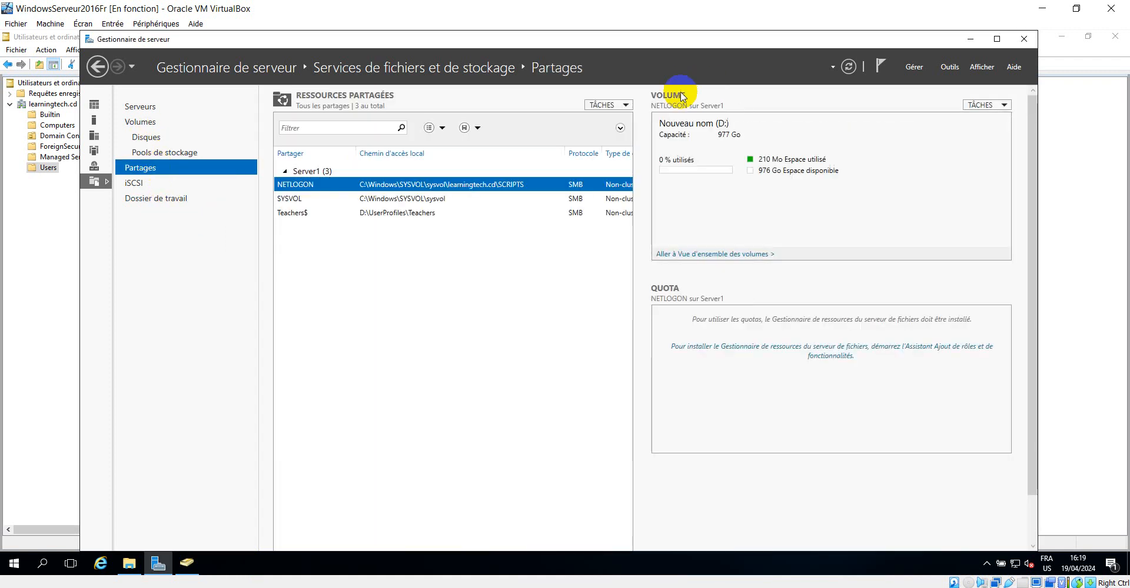
click(625, 105)
click(628, 124)
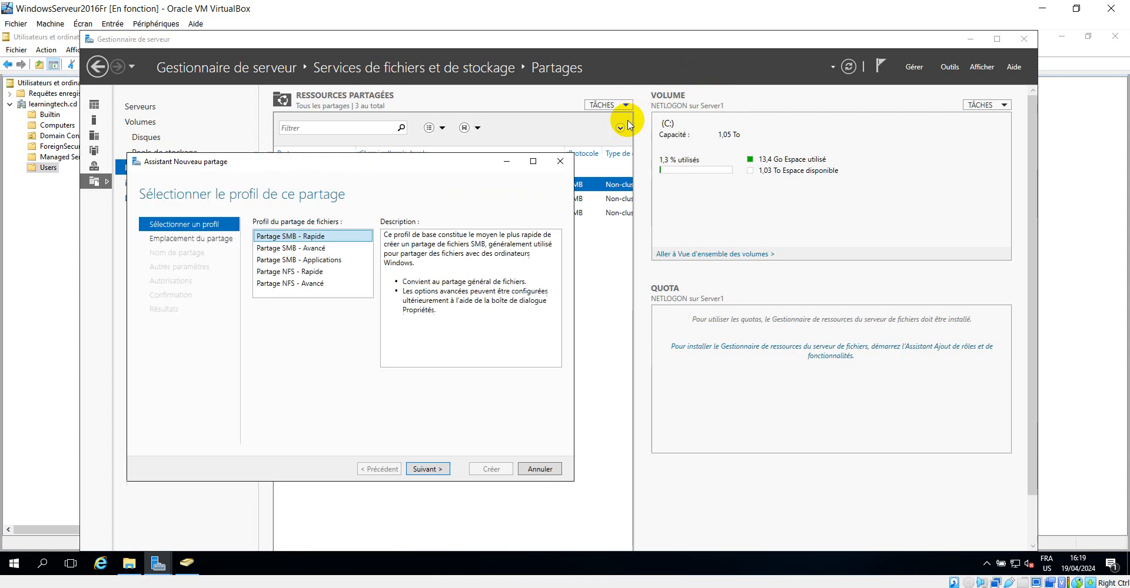
click(427, 469)
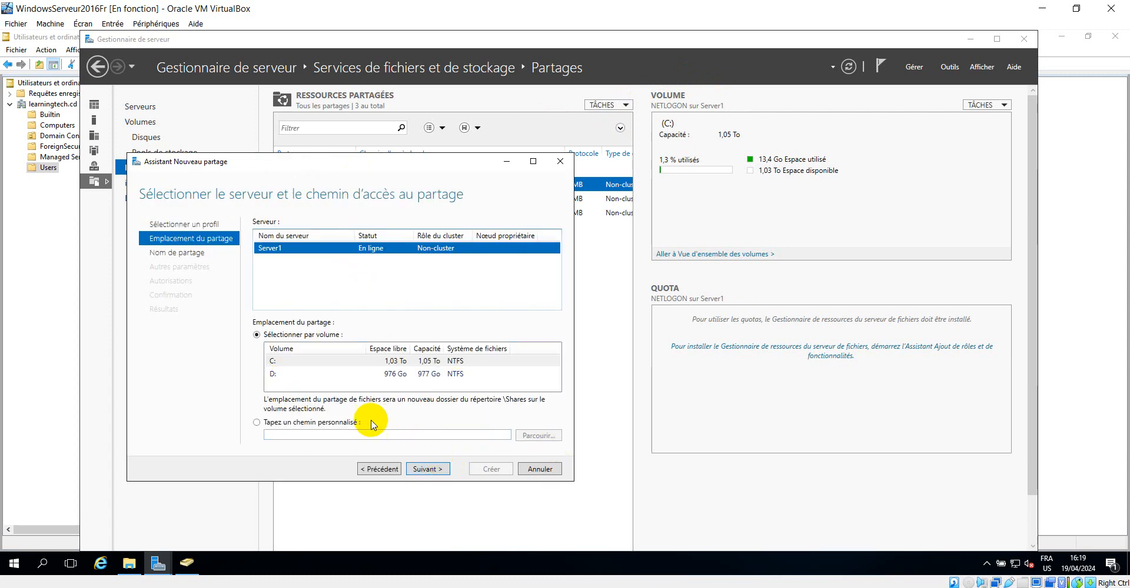
Choose a custom share path, browse to D:\userprofiles\students, select it and continue
click(347, 422)
click(539, 436)
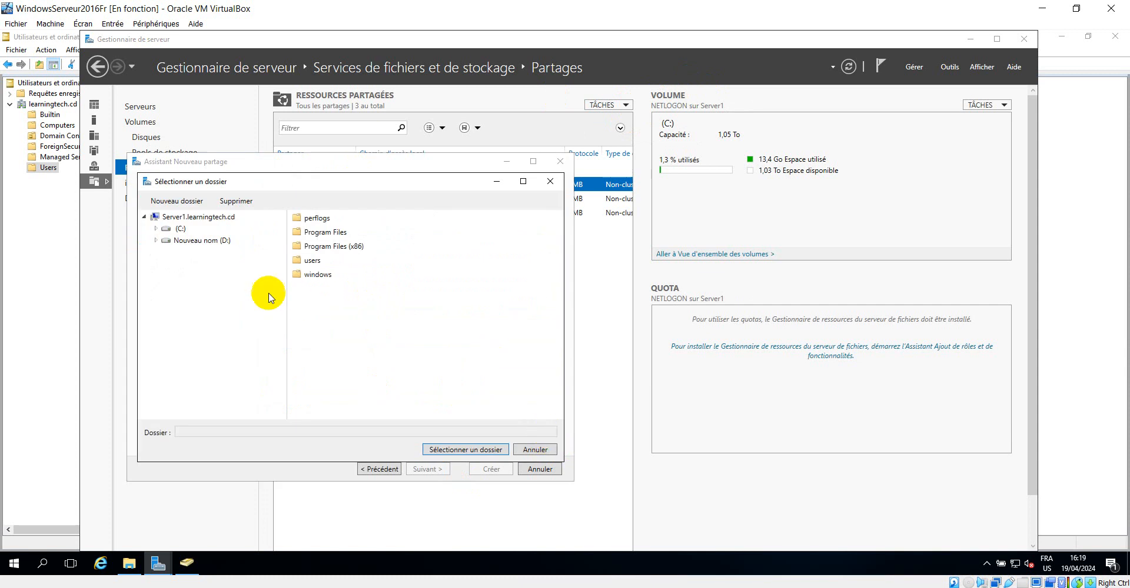
click(196, 240)
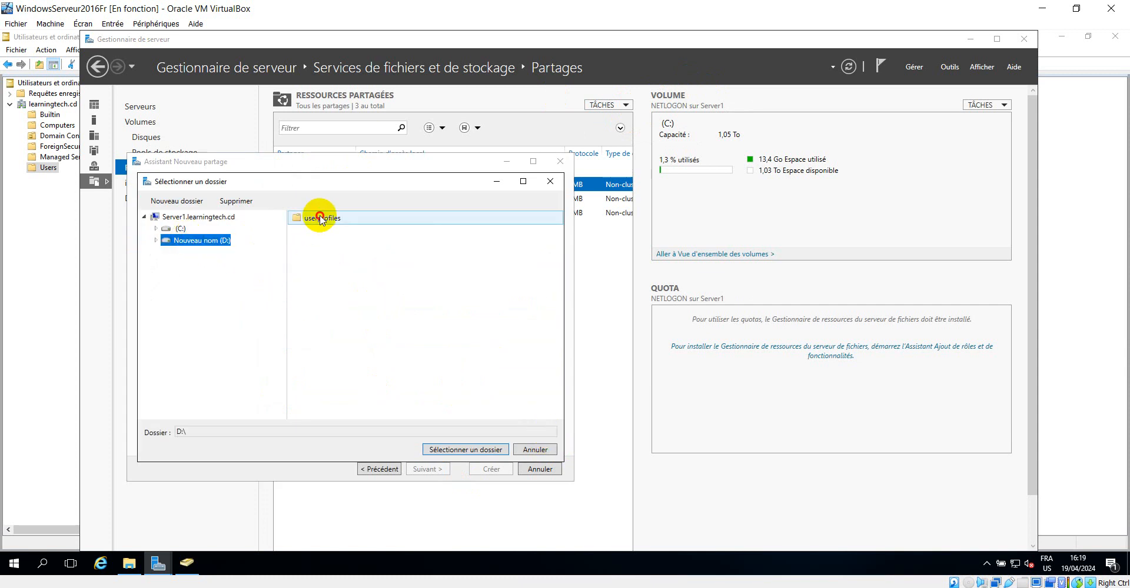
double_click(312, 219)
click(327, 223)
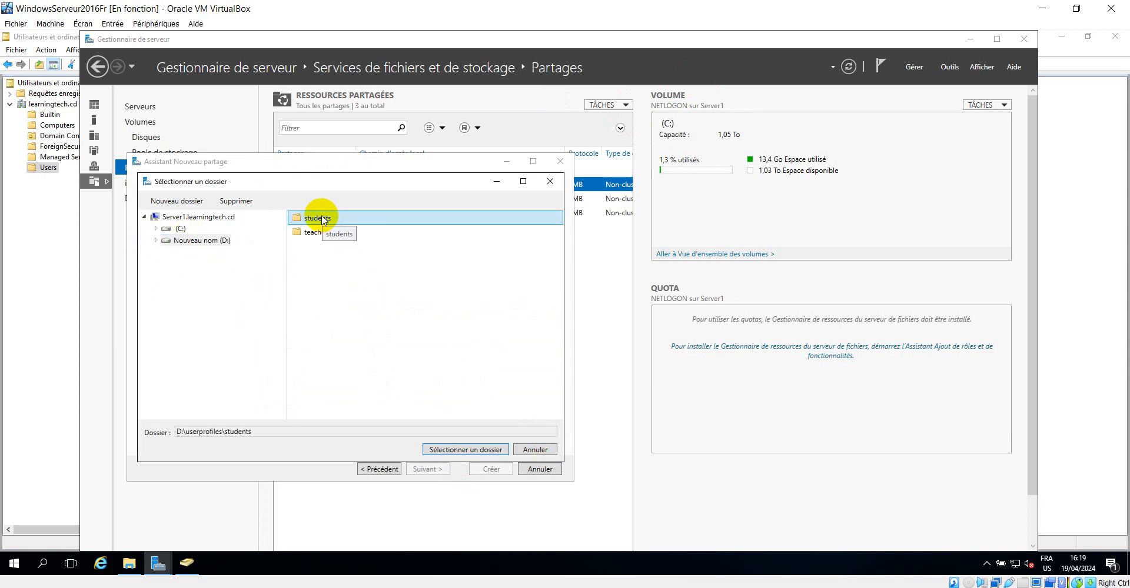
double_click(322, 221)
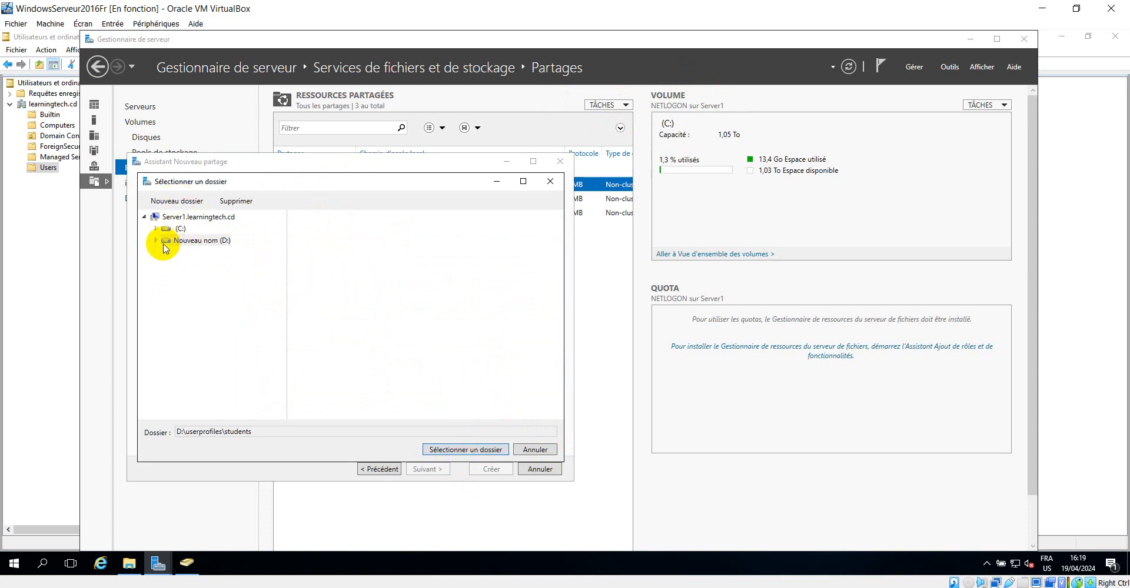
click(187, 242)
double_click(316, 220)
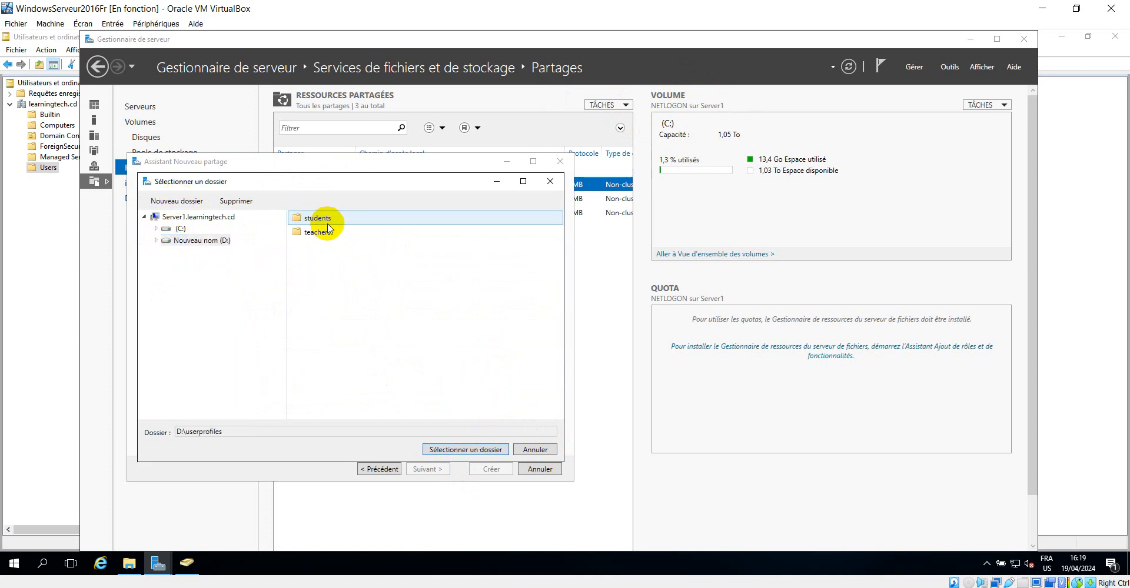
click(321, 222)
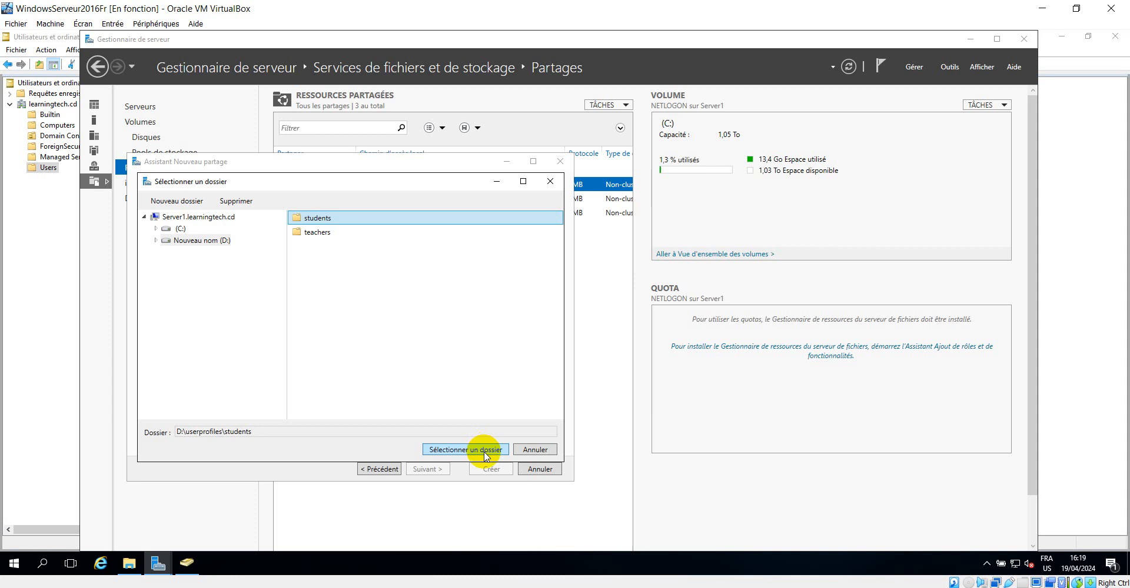
click(315, 232)
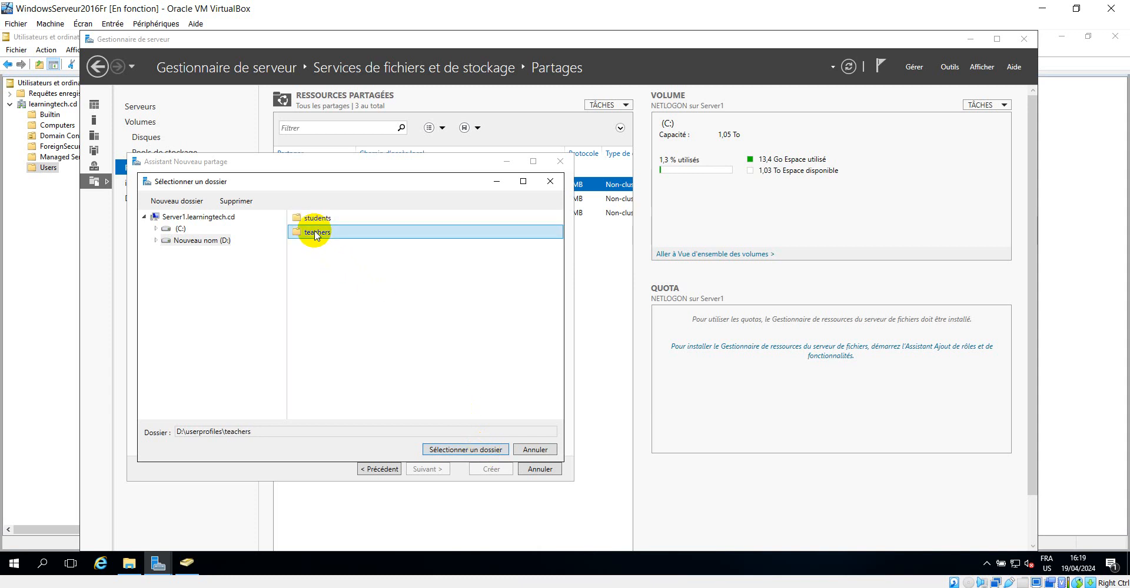
click(320, 219)
click(483, 450)
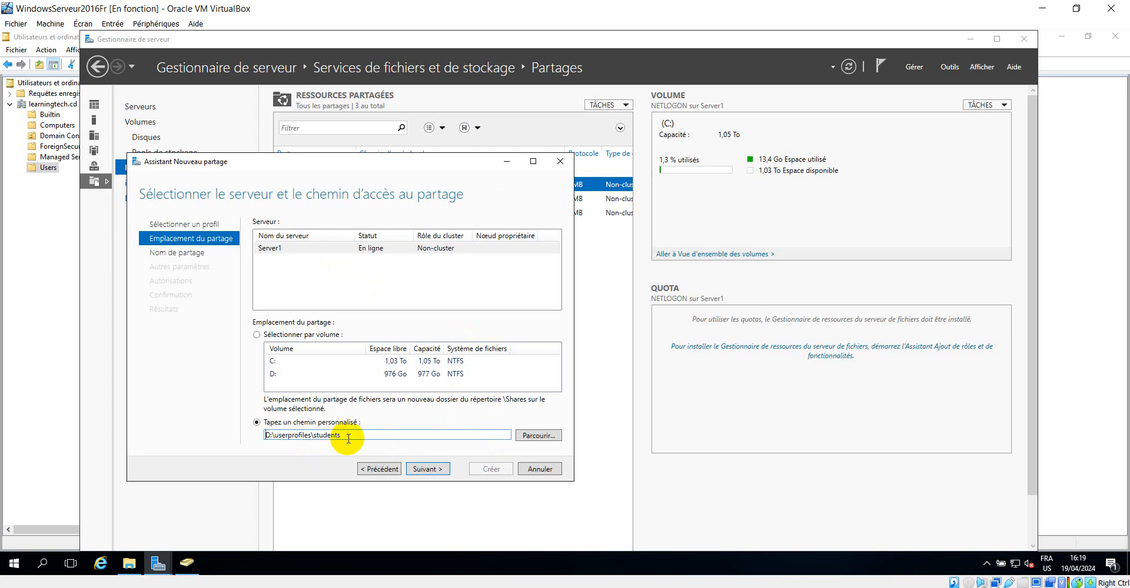
click(435, 469)
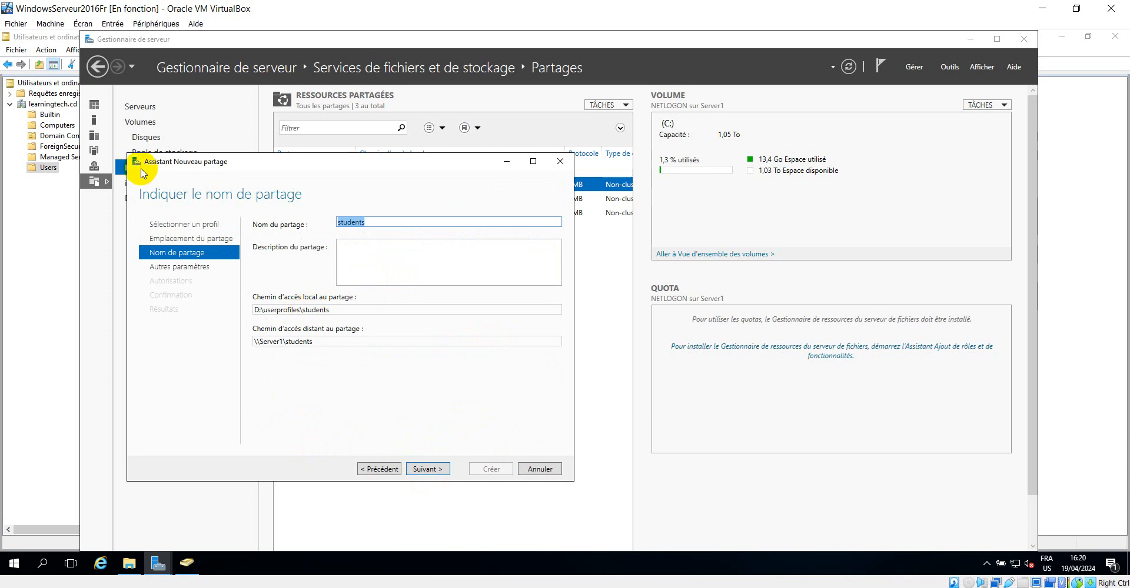
Name the share Students$ with the description "Students's Roming Profile" and continue
click(375, 221)
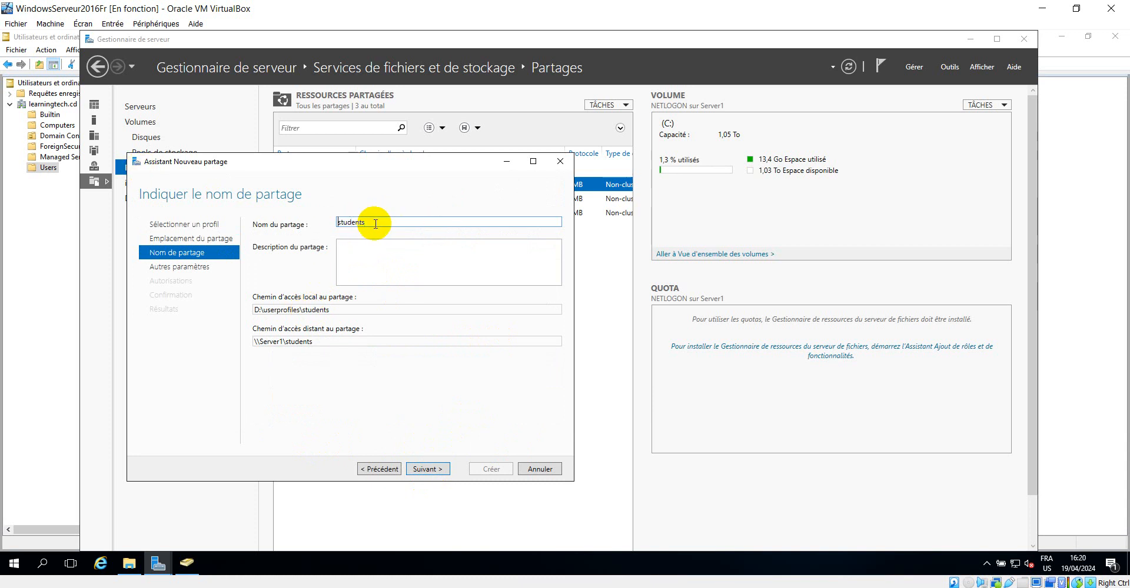
key(Home)
key(Delete)
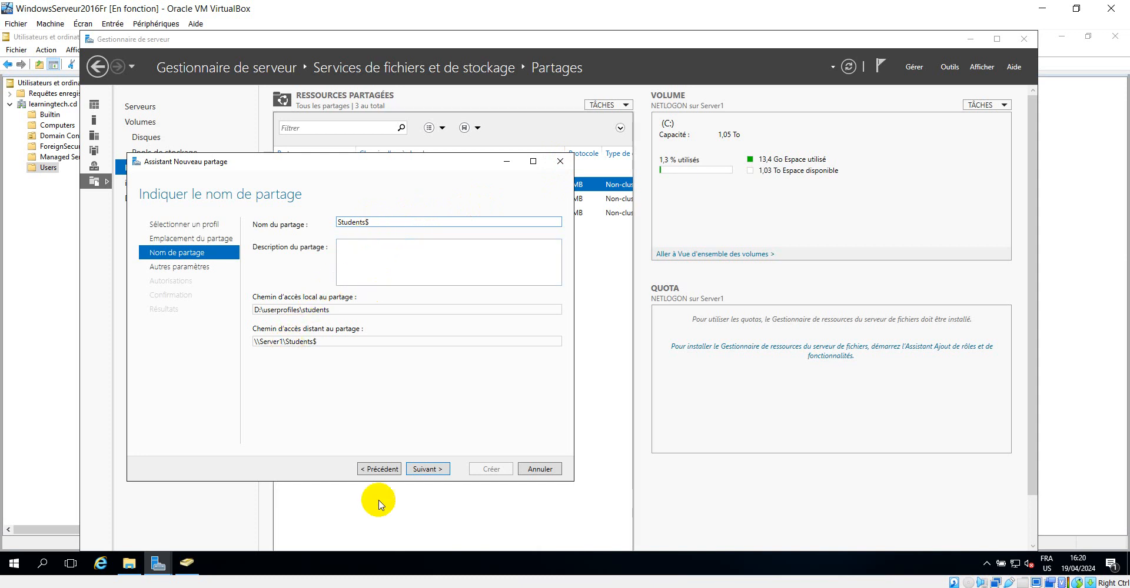
click(362, 254)
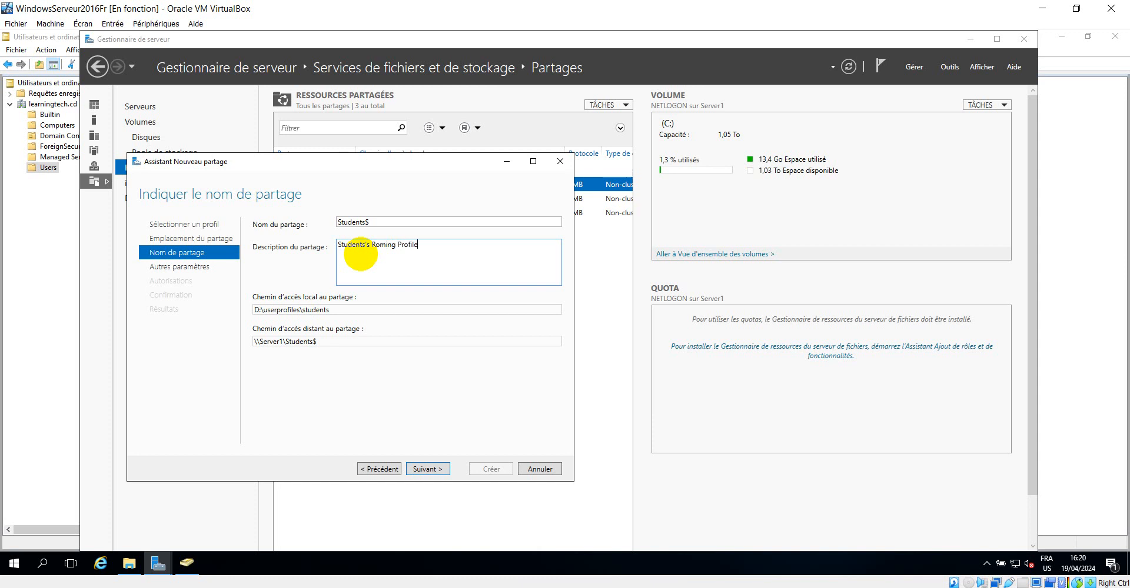
click(426, 469)
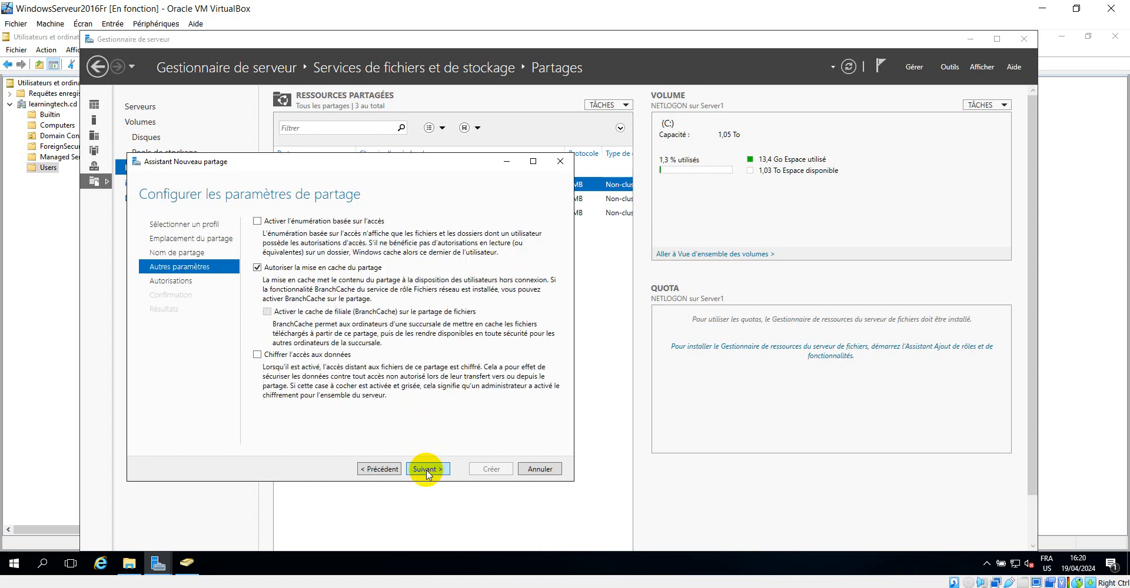
Enable access-based enumeration for the share and continue to permissions
click(257, 221)
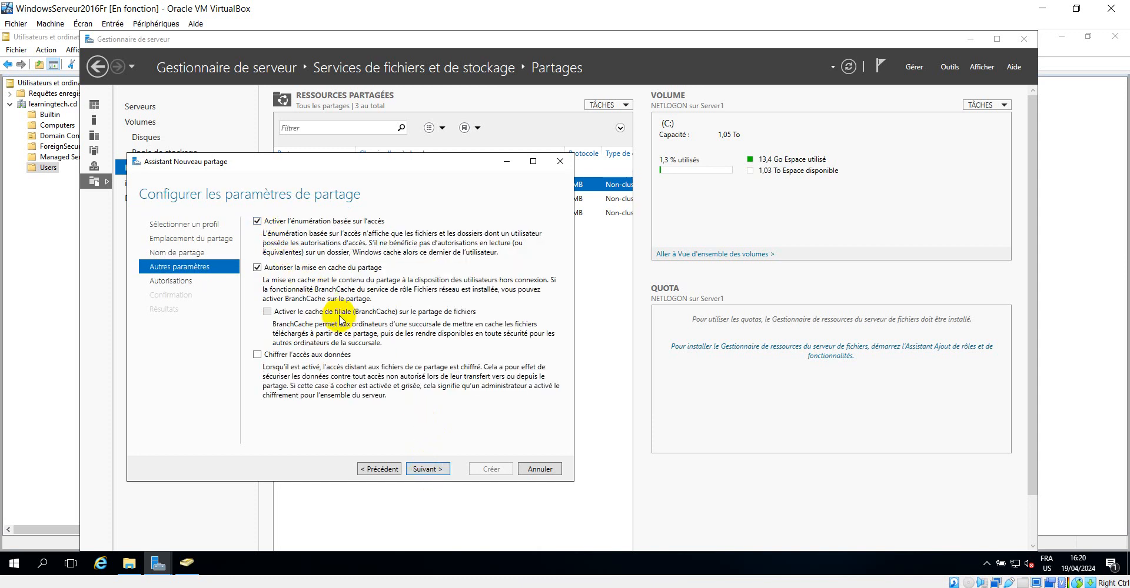
click(432, 469)
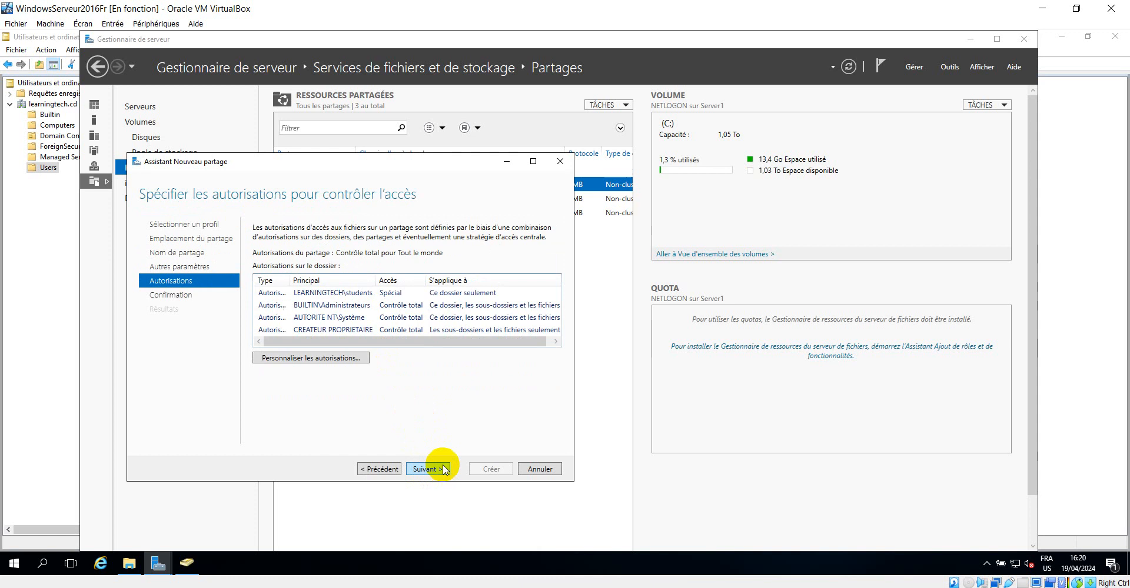
Open the folder's advanced security settings and remove the students group's permission entry
click(338, 361)
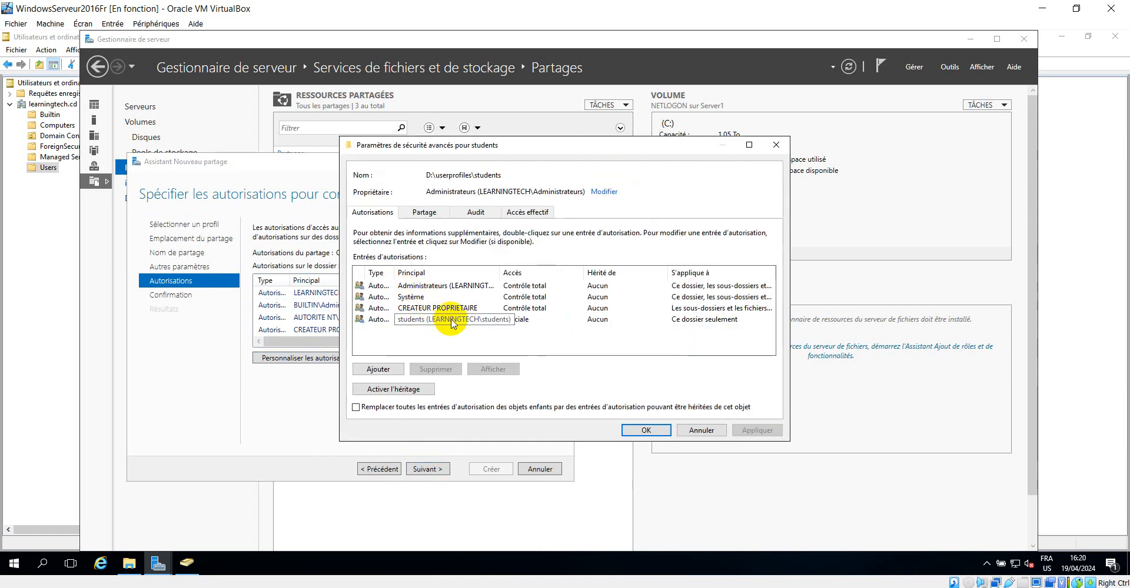
click(396, 389)
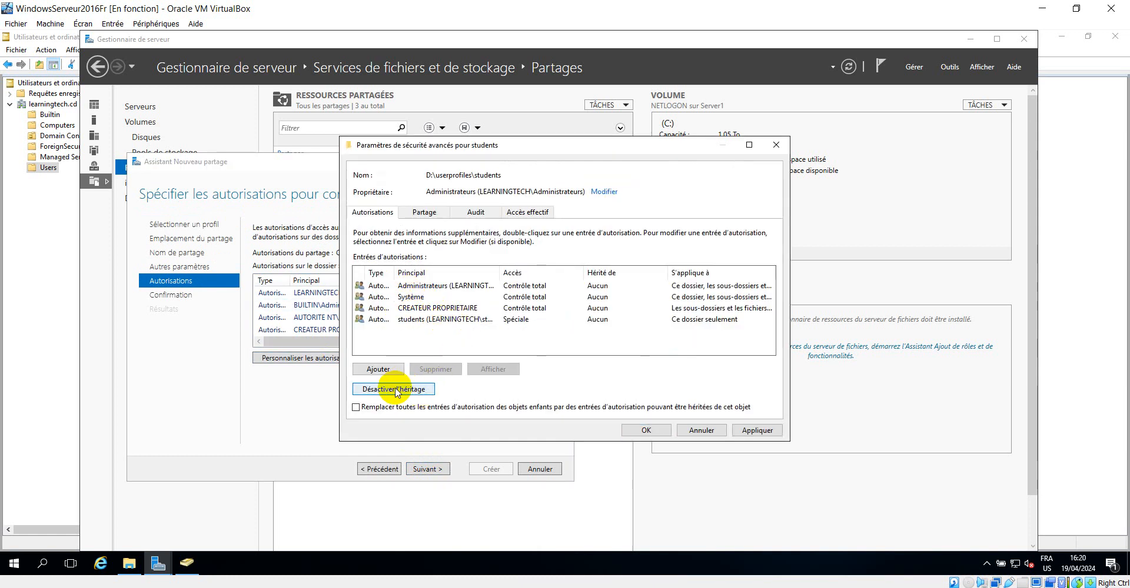
click(399, 390)
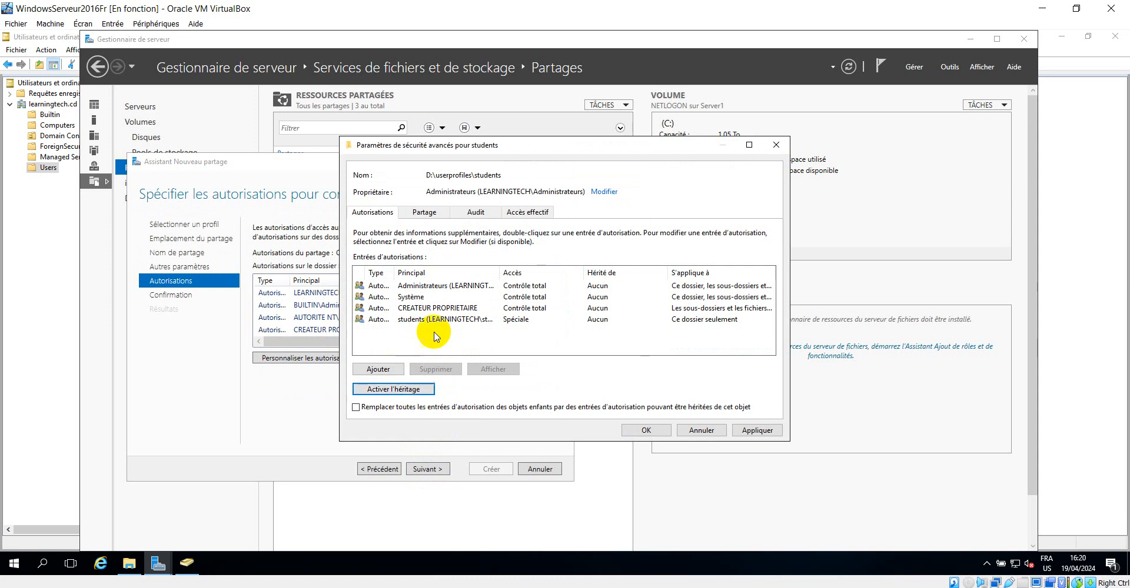
drag(499, 272, 578, 275)
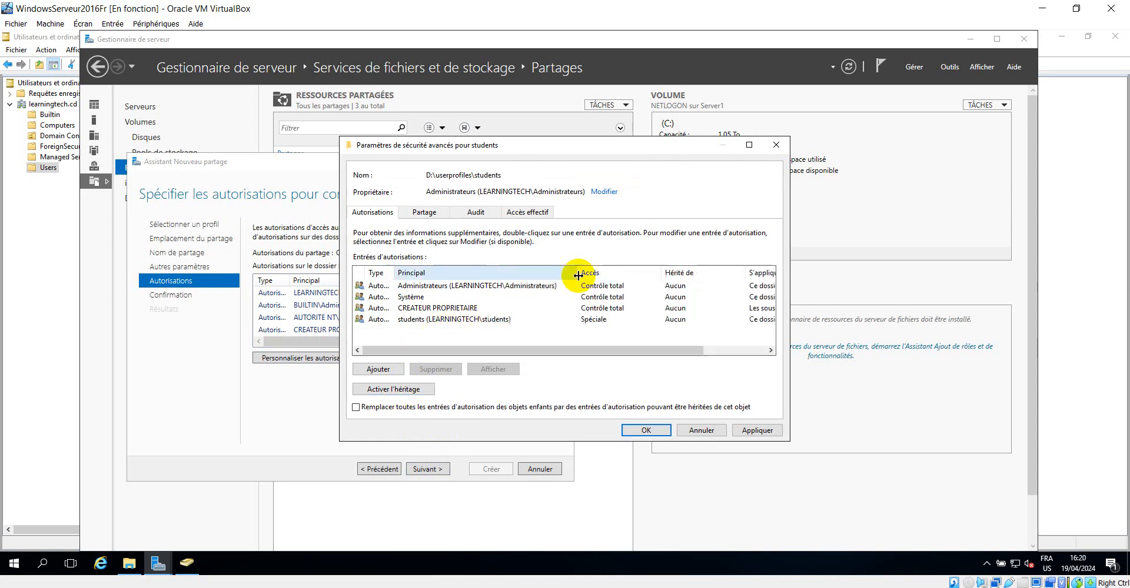
click(432, 323)
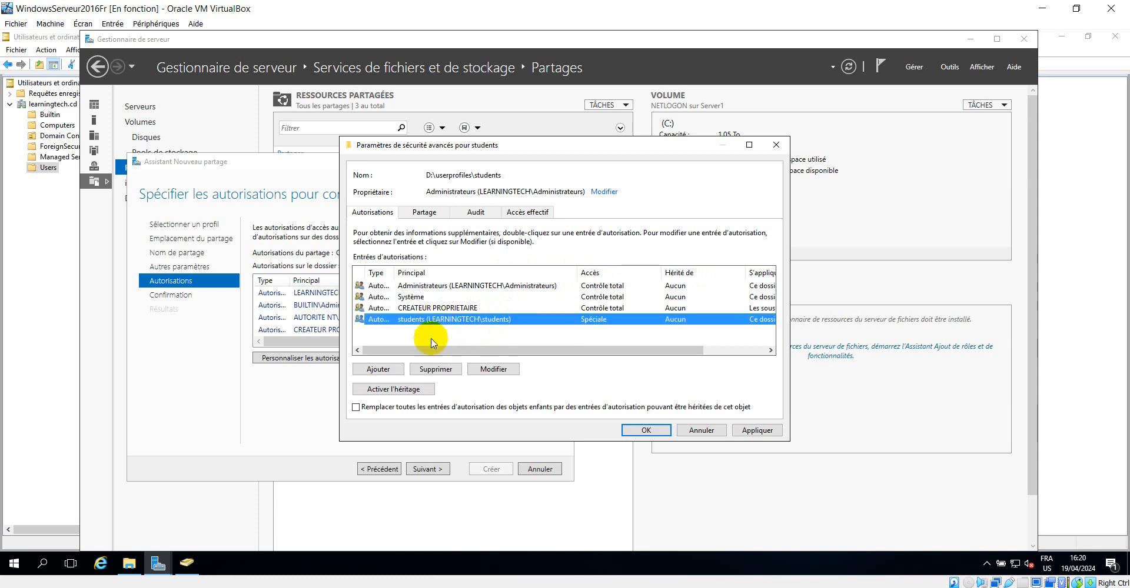
click(442, 371)
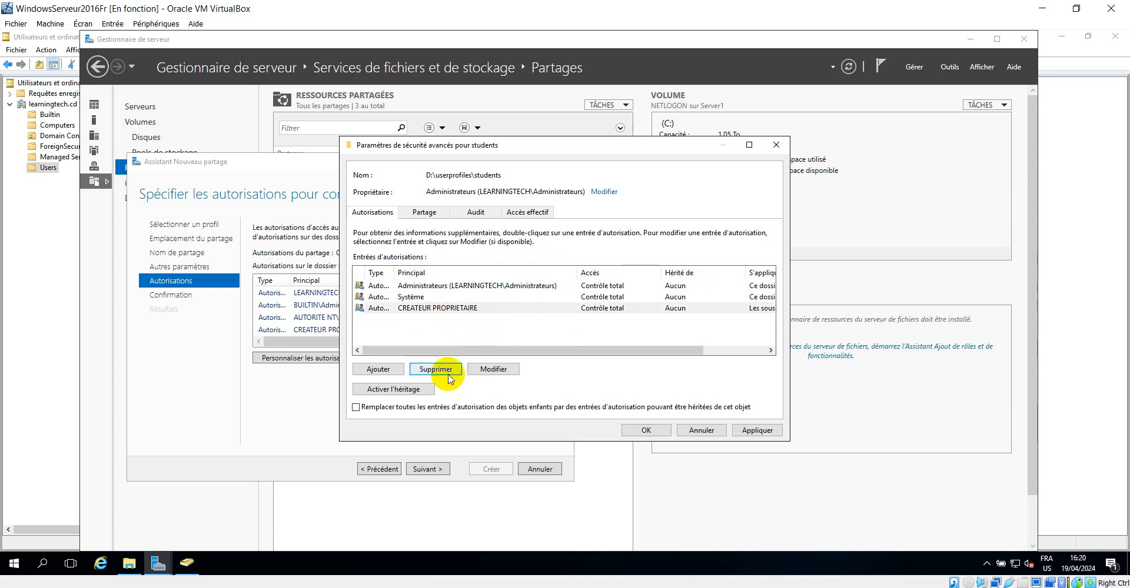
Add a new permission entry and select the students group as its principal
click(378, 369)
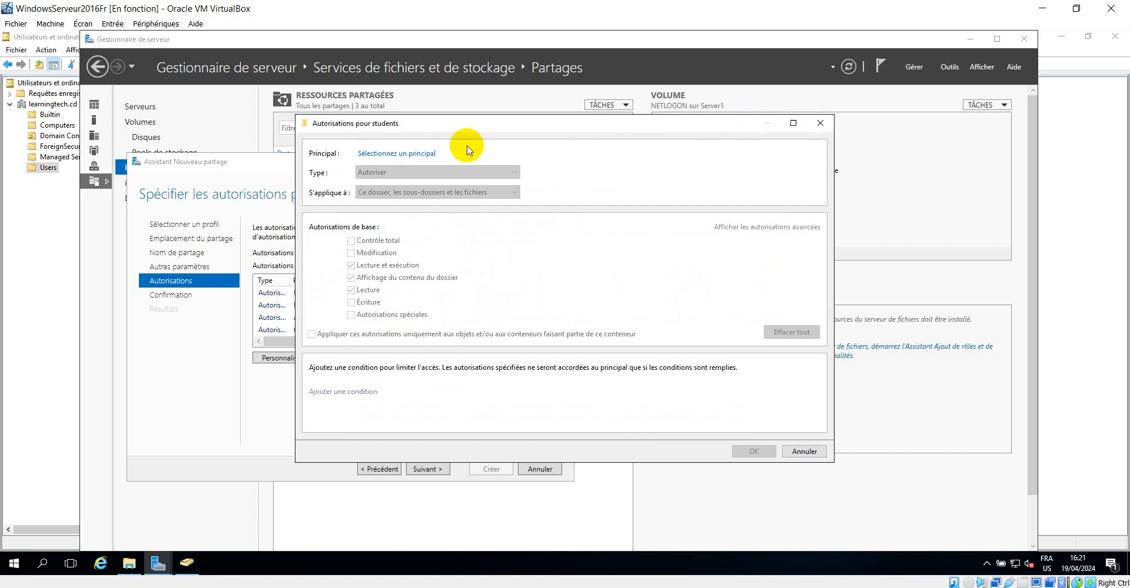
click(405, 156)
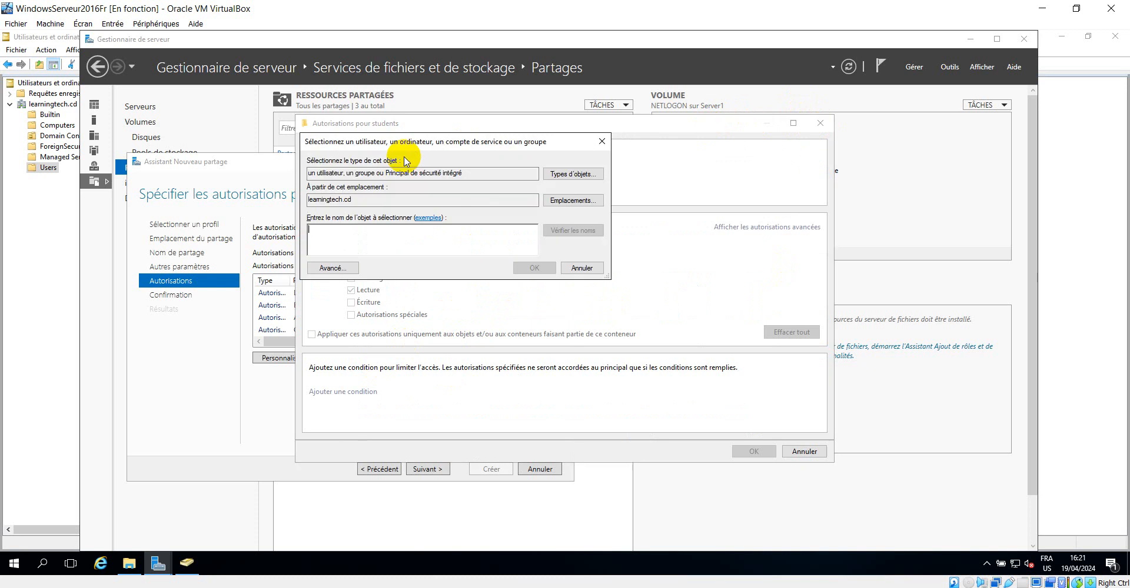
text(st)
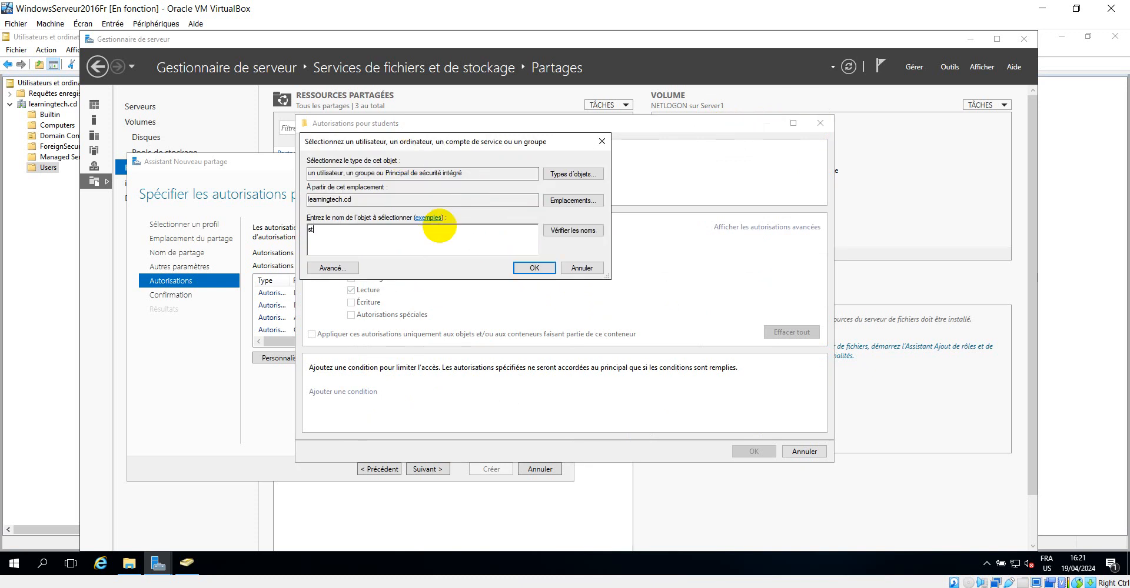
text(udents)
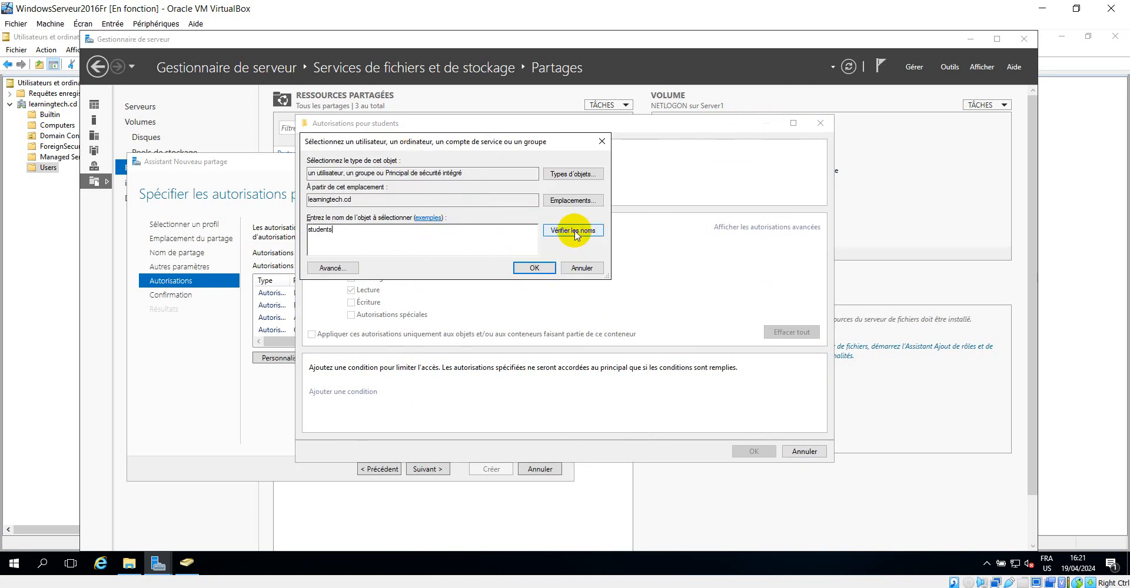
click(535, 268)
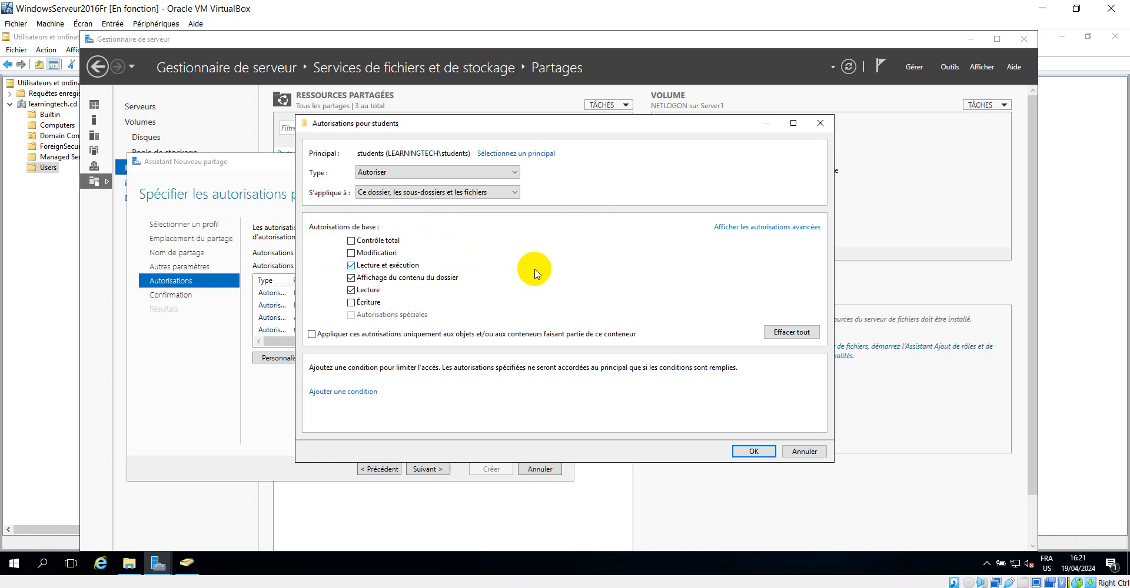
Limit the students entry to this folder only with List folder/read data and Create folders/append data, then apply
click(351, 265)
click(351, 278)
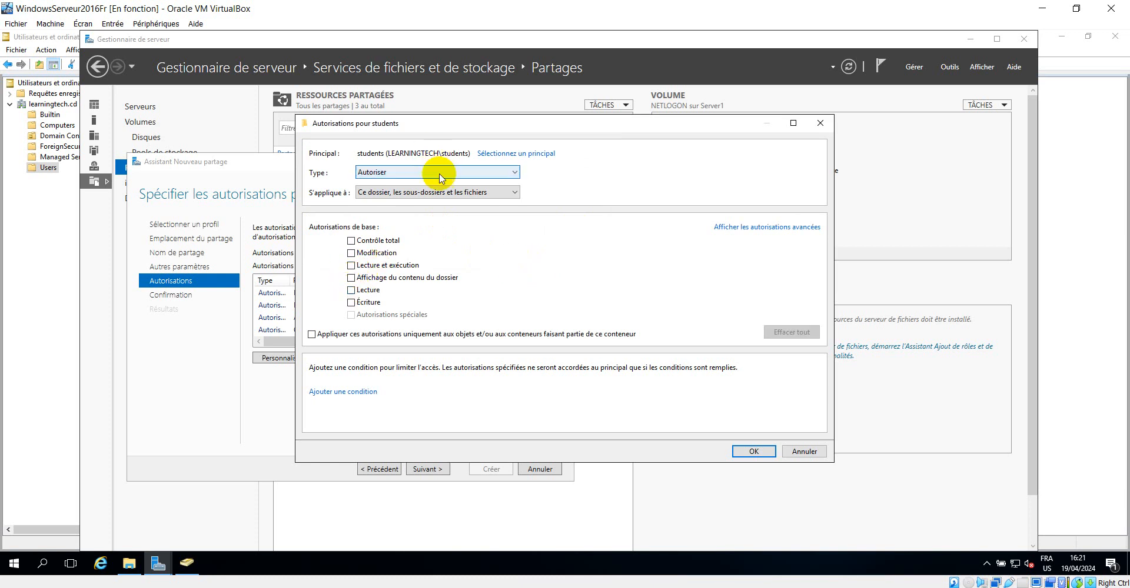
click(430, 192)
click(414, 211)
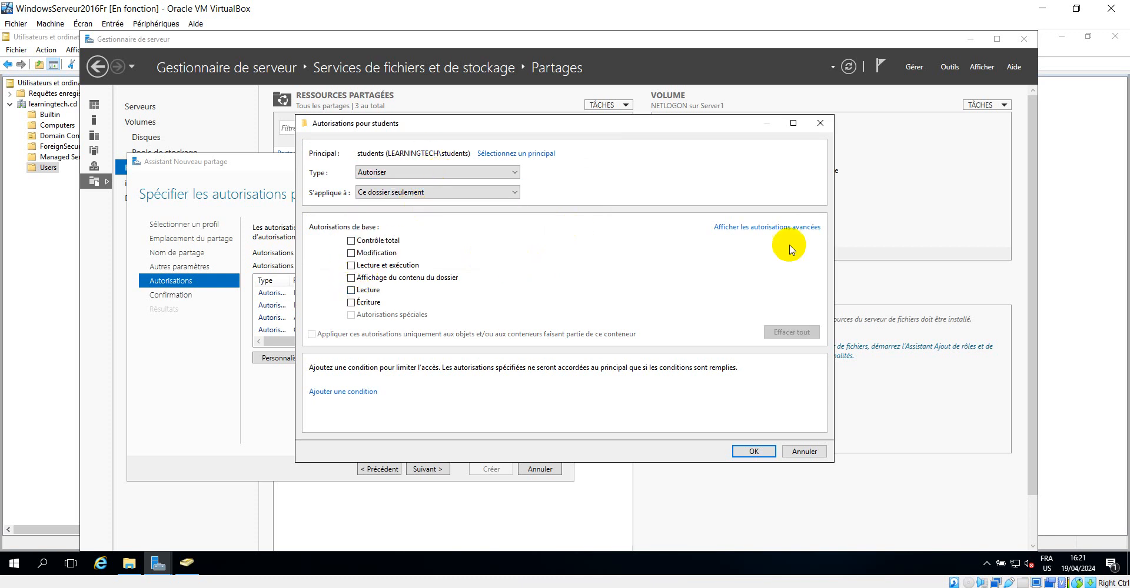
click(778, 227)
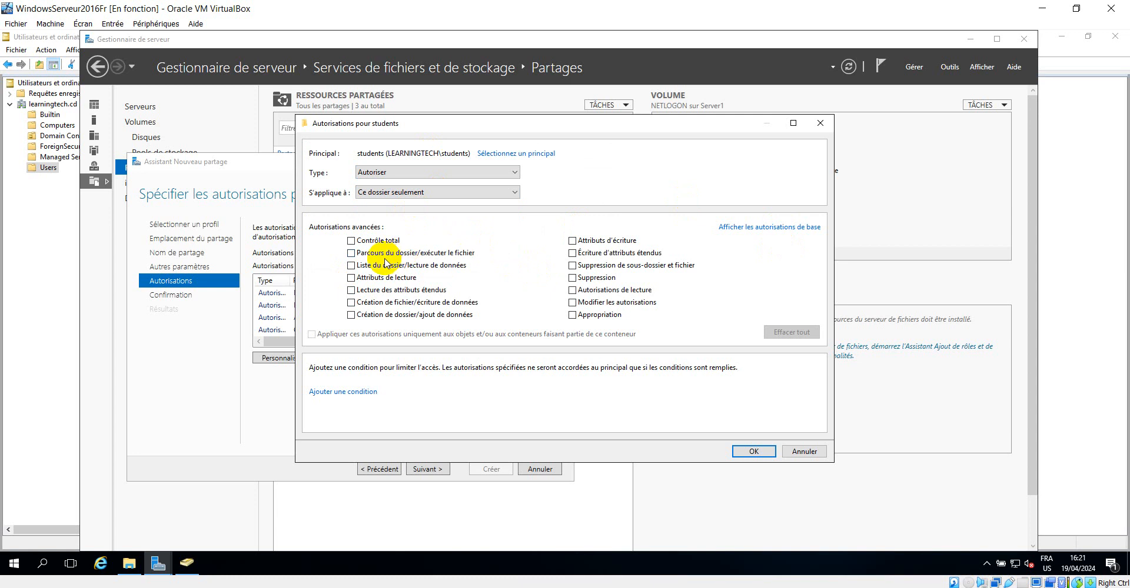
click(352, 266)
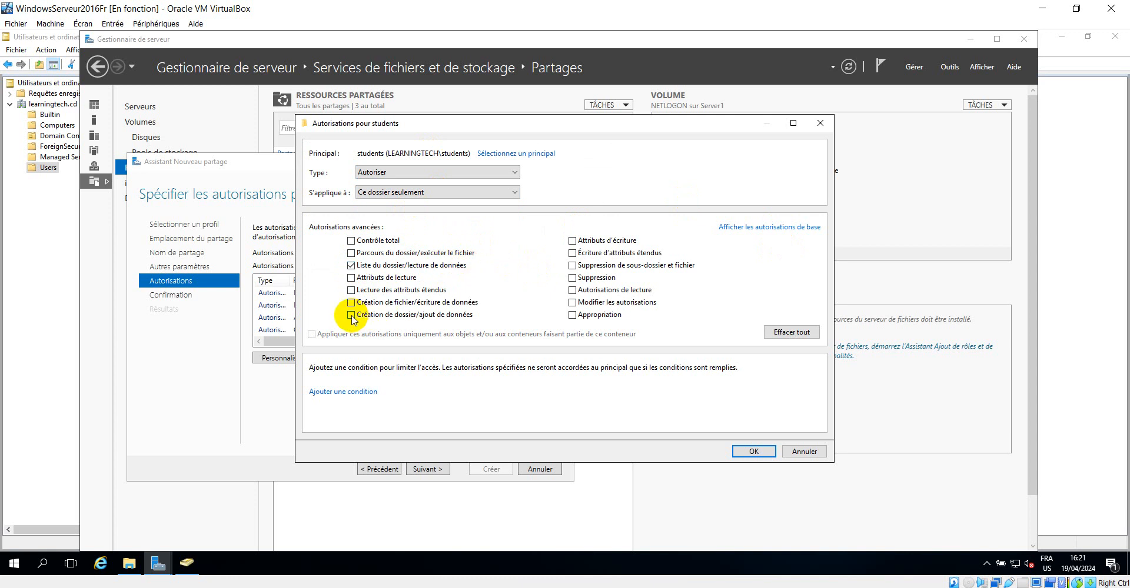
click(753, 451)
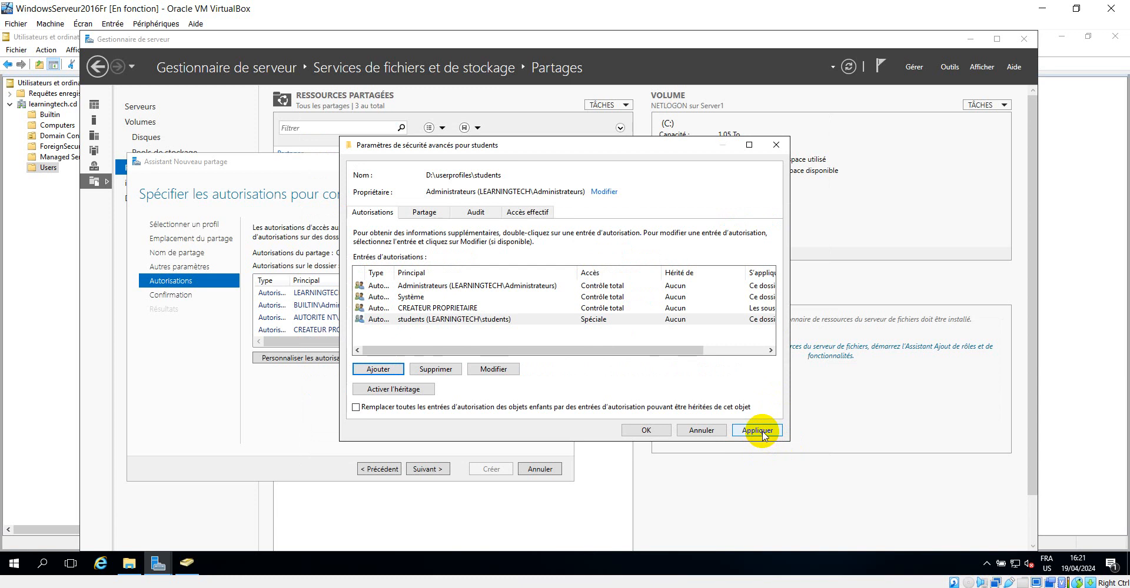
click(759, 431)
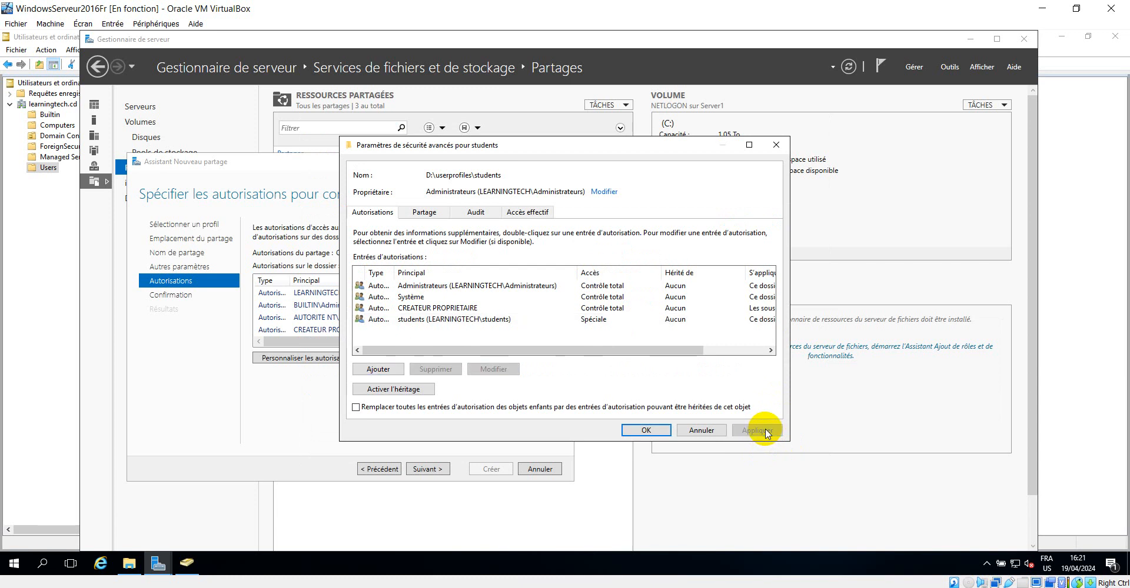
Confirm the permissions, review the selections and create the Students$ share for D:\userprofiles\students, then close the wizard
click(654, 431)
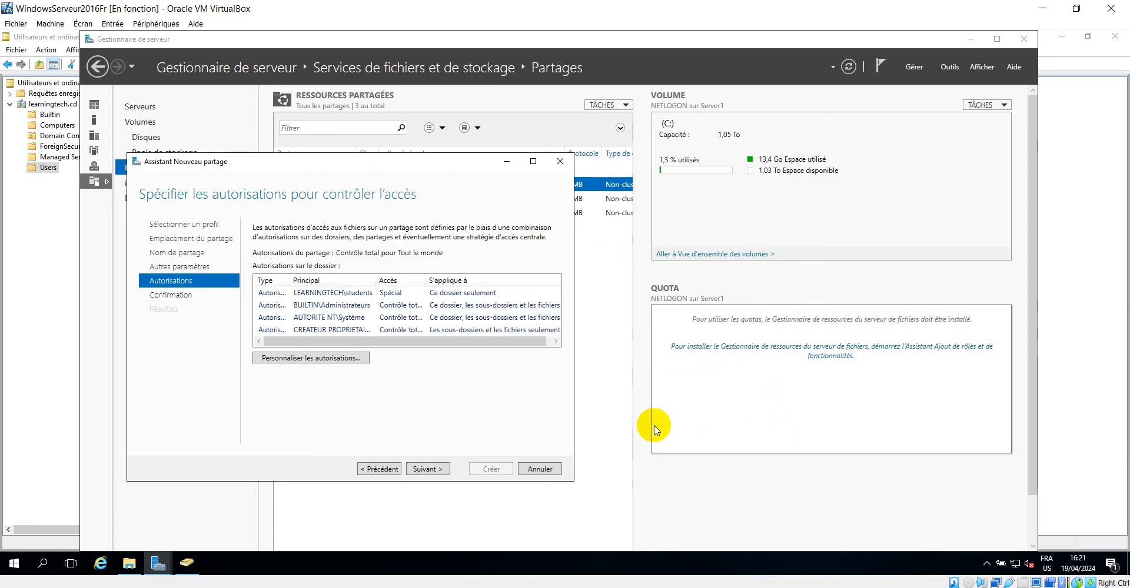
click(429, 470)
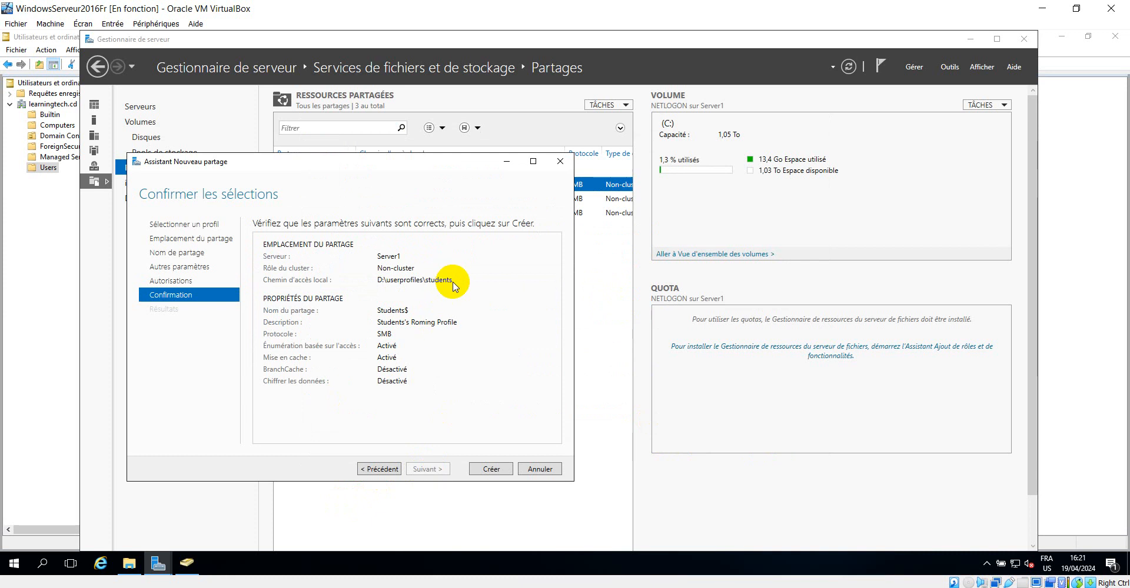
drag(375, 162, 743, 110)
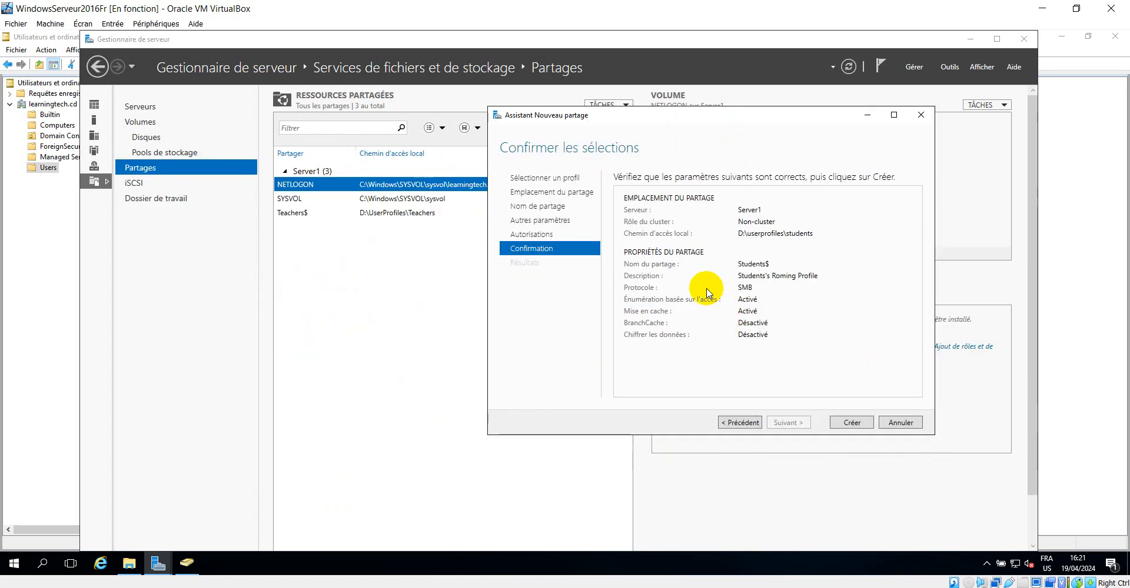
click(853, 423)
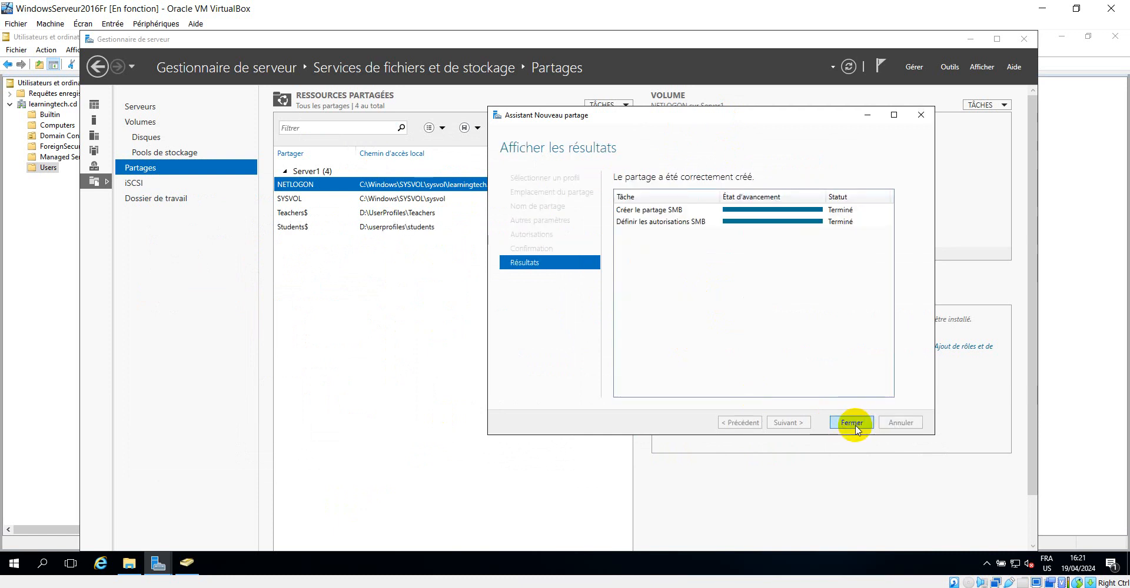
click(853, 423)
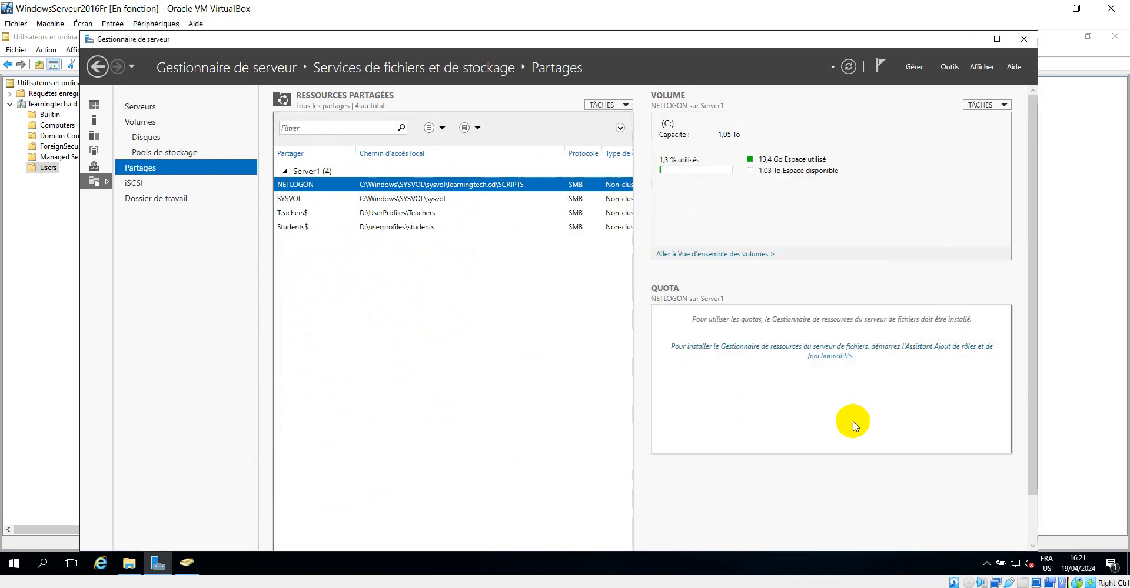
click(404, 233)
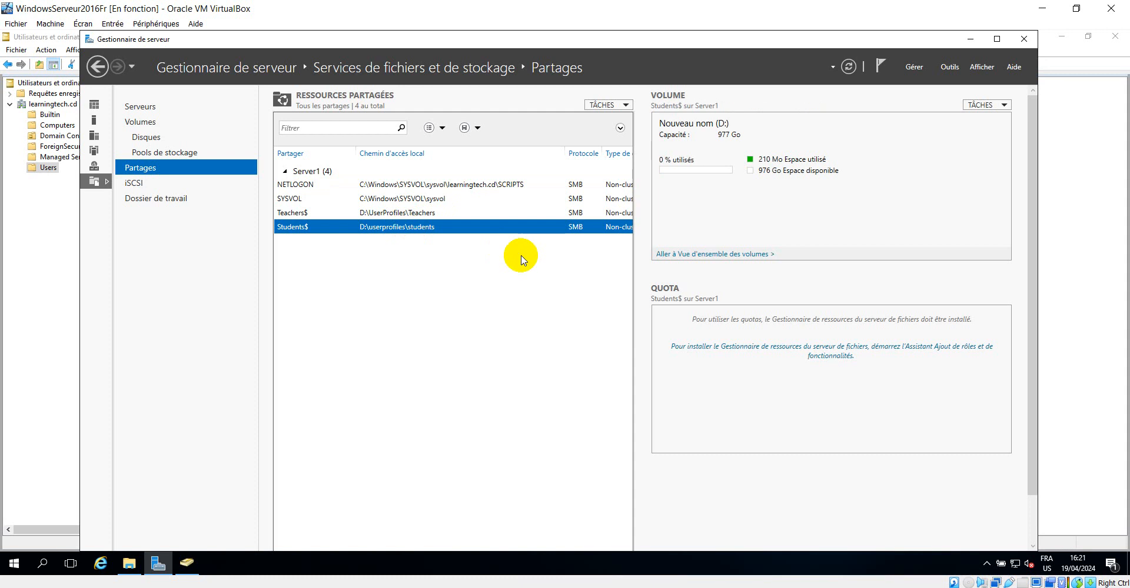
Switch to Active Directory Users and Computers and examine the existing profile path on a teacher user's Profile properties
click(186, 564)
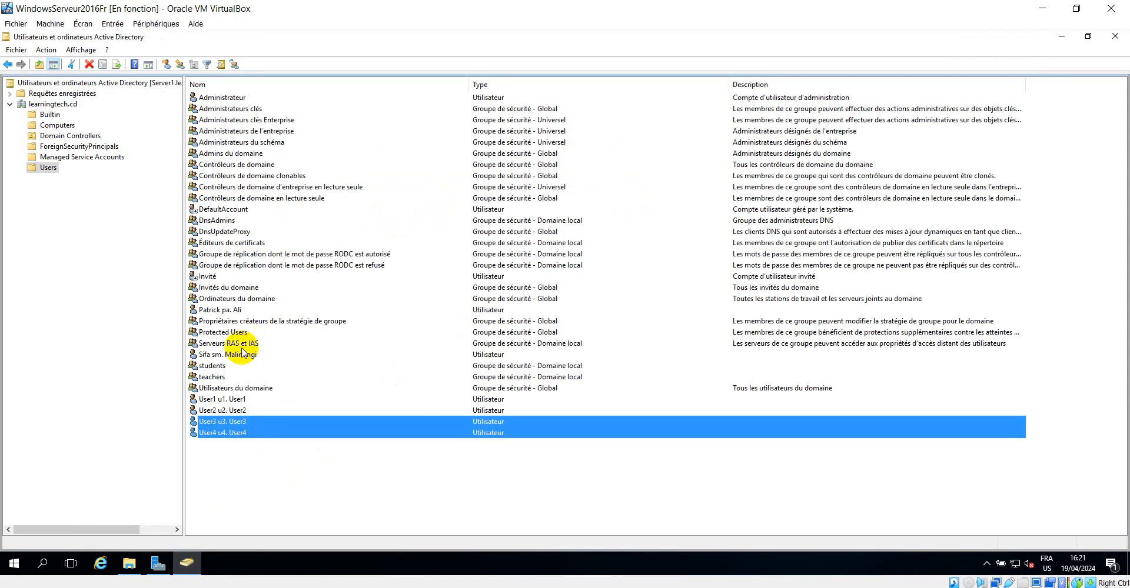
click(230, 355)
right_click(249, 358)
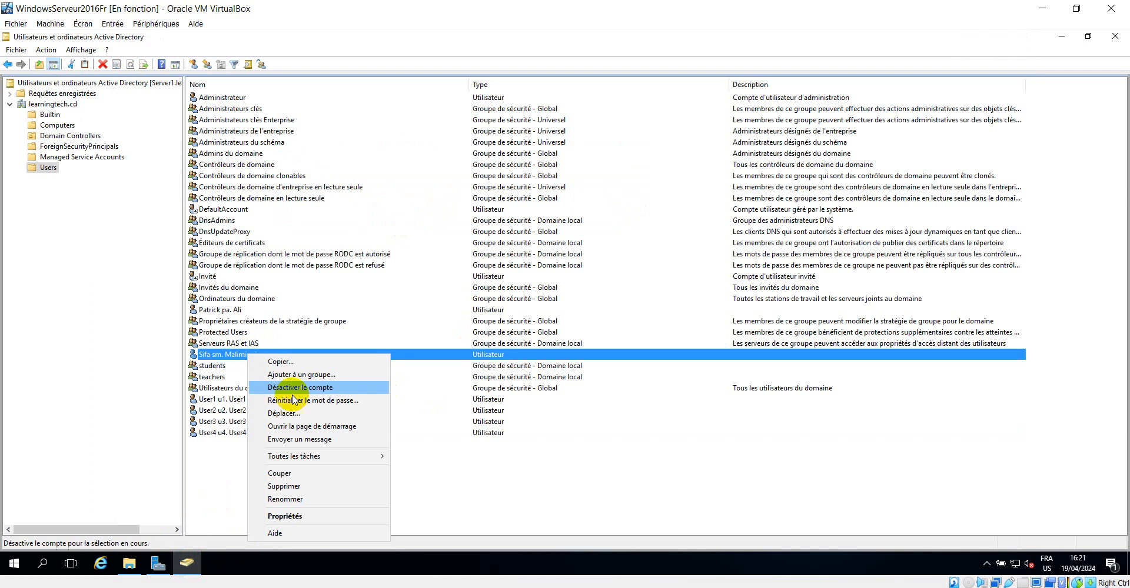
click(285, 517)
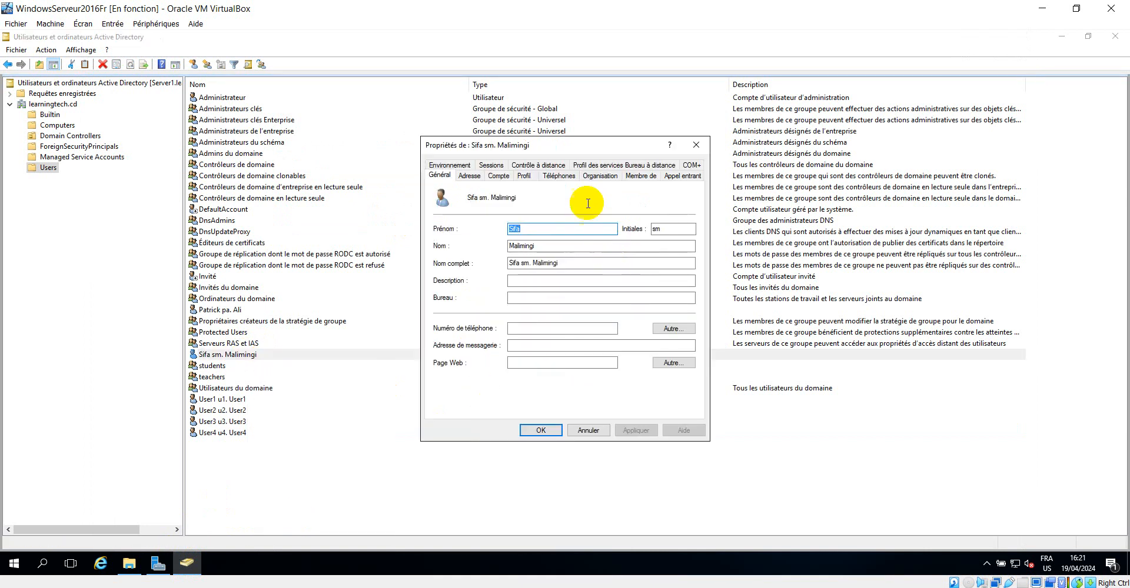
click(524, 178)
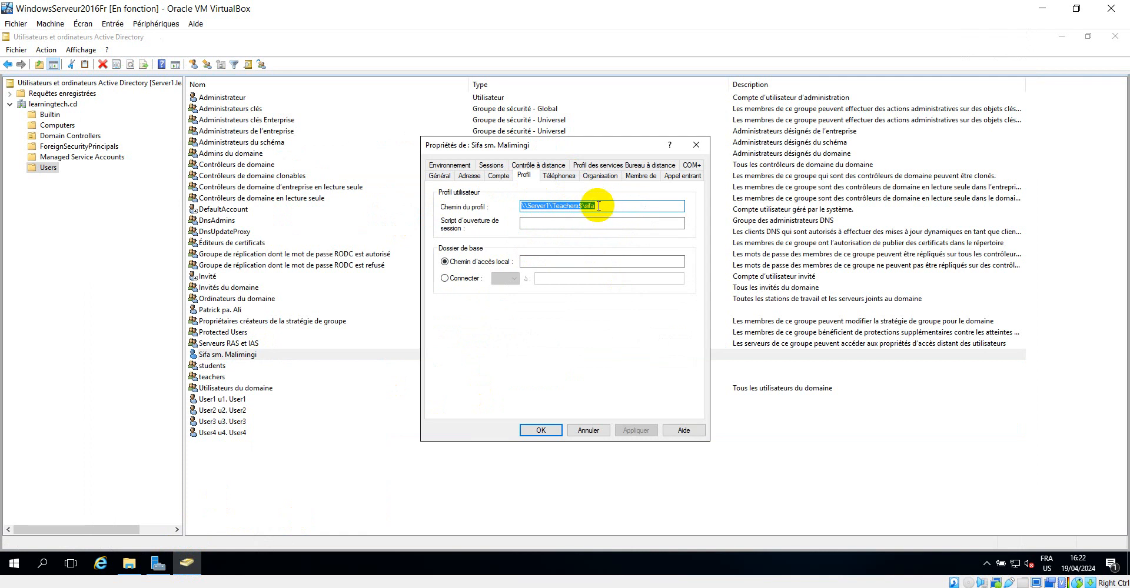
click(698, 145)
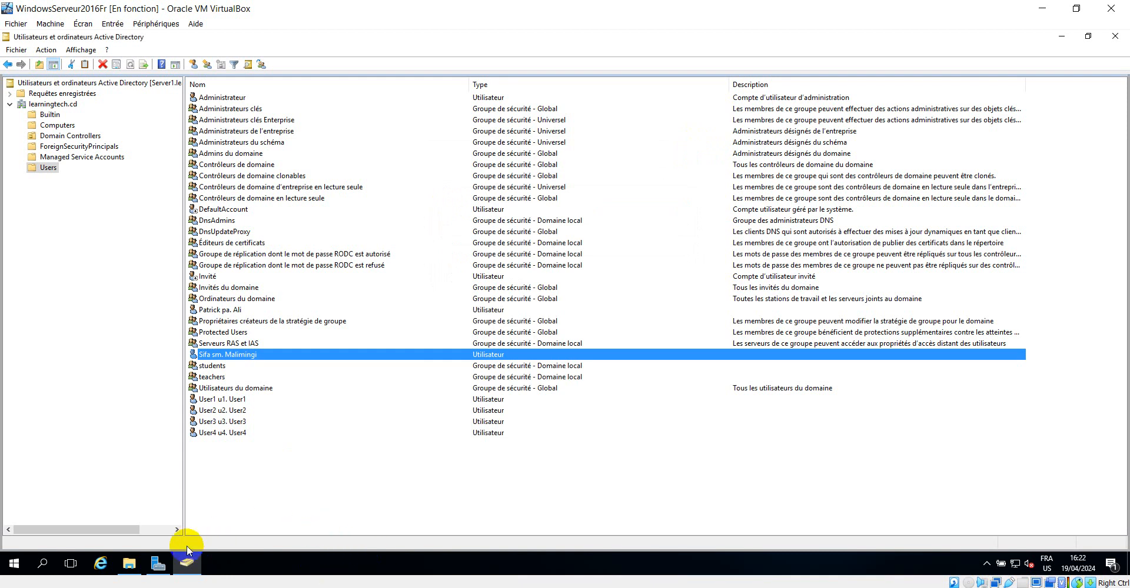
Browse the userprofiles folders on drive D to examine the students and Teachers profile folders
click(129, 565)
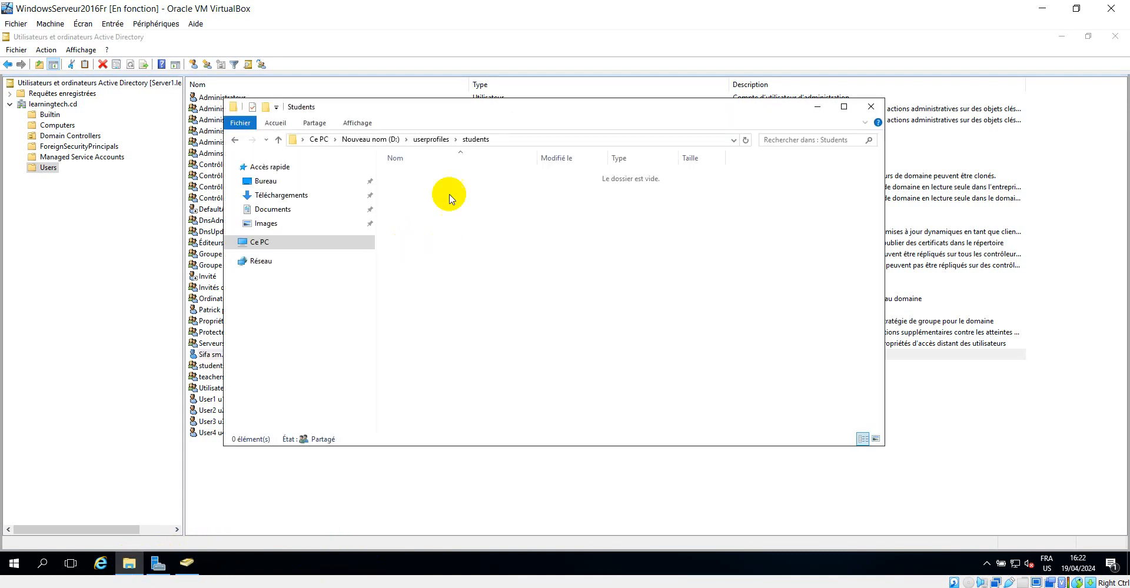
click(432, 139)
click(419, 188)
double_click(419, 188)
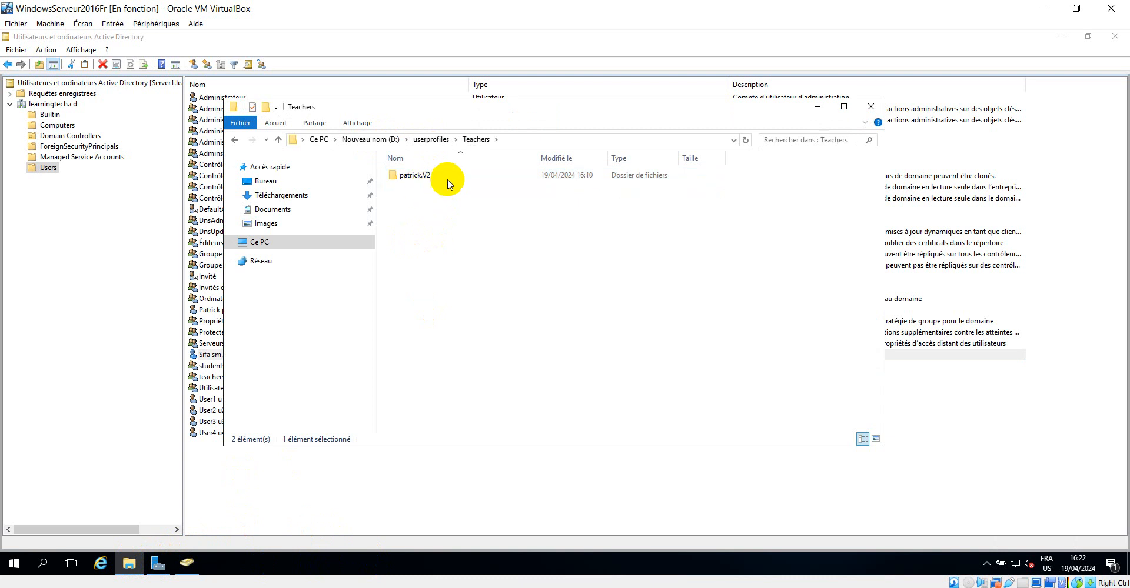
click(817, 107)
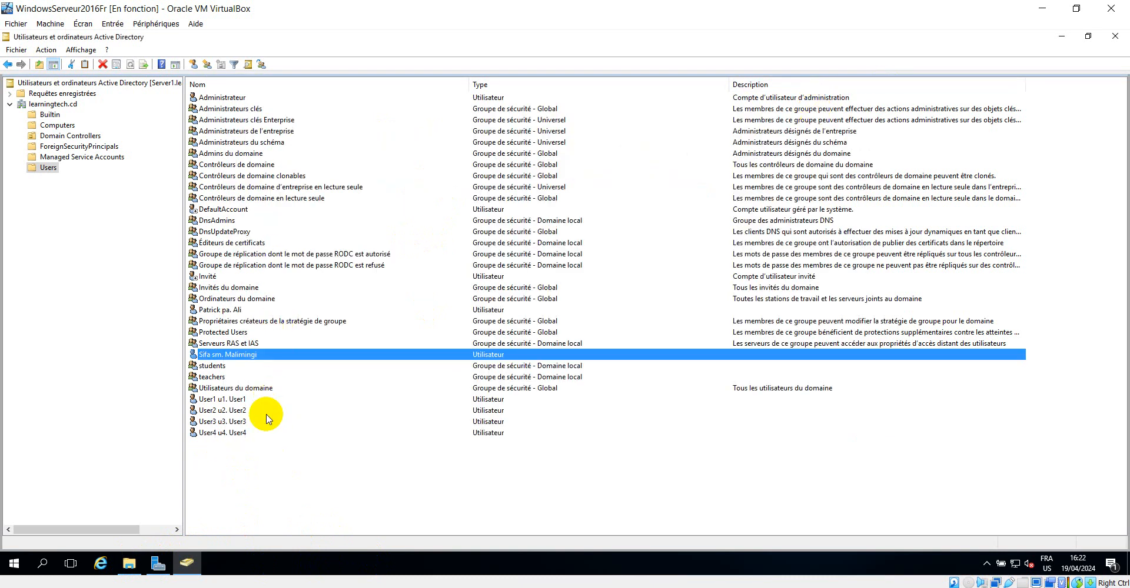
Reopen the teacher user's properties and examine the profile path format on its Profile settings
right_click(236, 357)
click(301, 516)
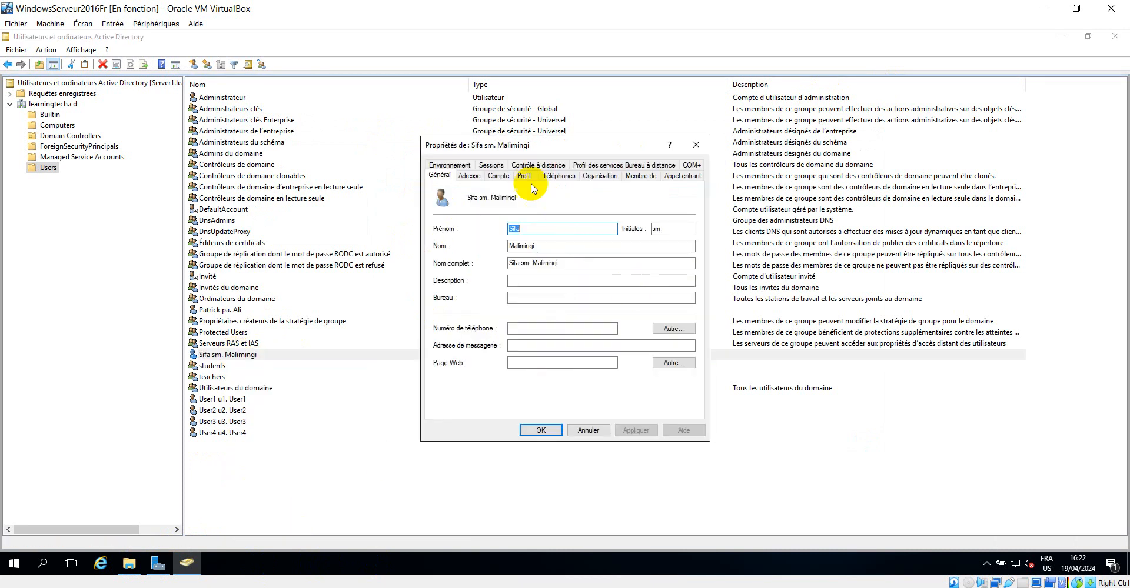
click(526, 174)
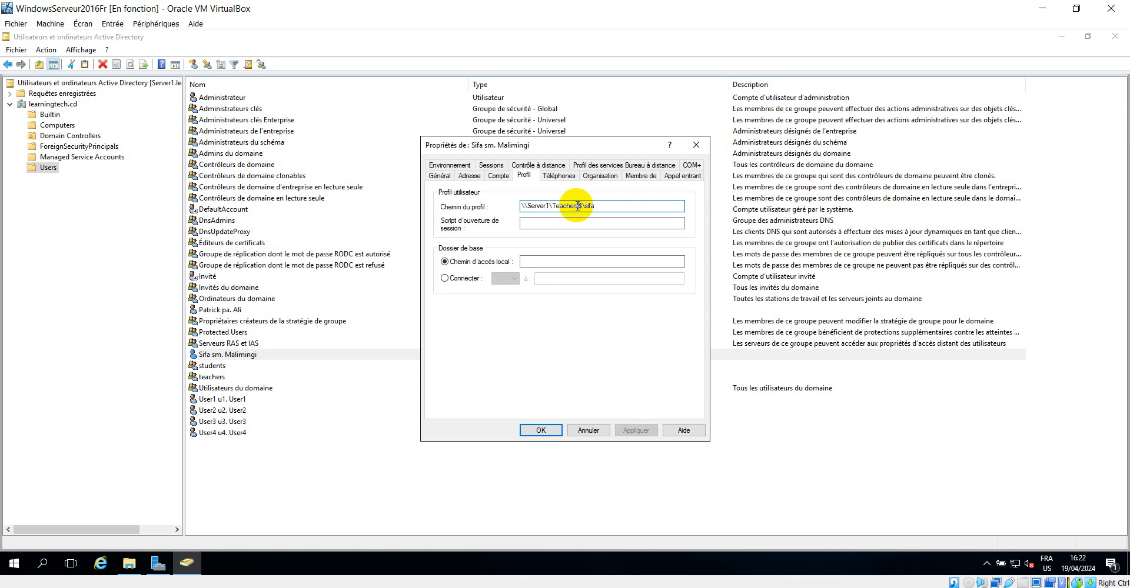
click(695, 145)
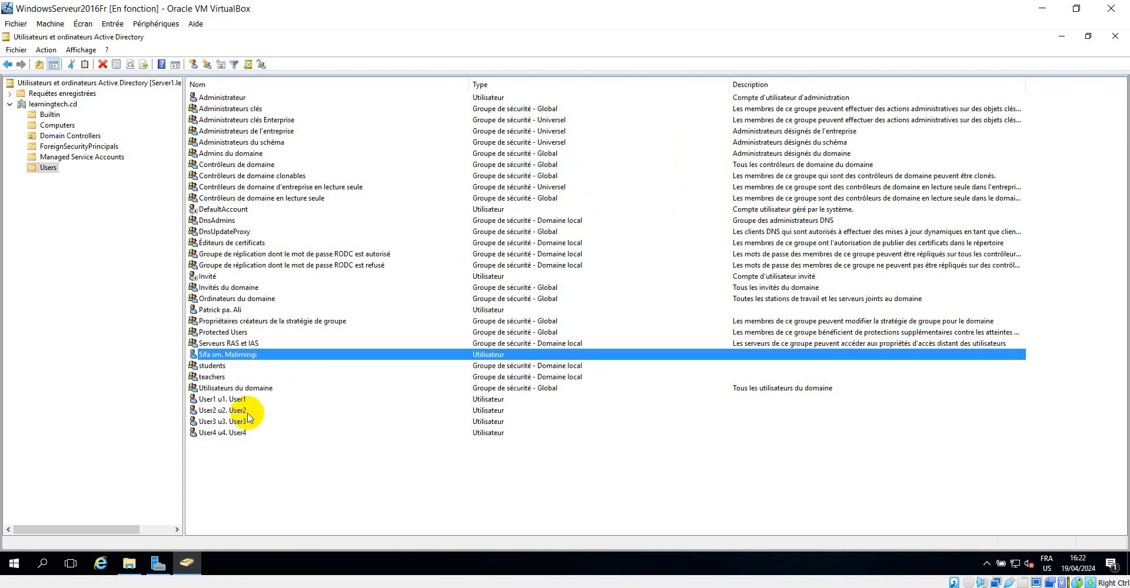
ctrl+click(237, 423)
ctrl+click(235, 434)
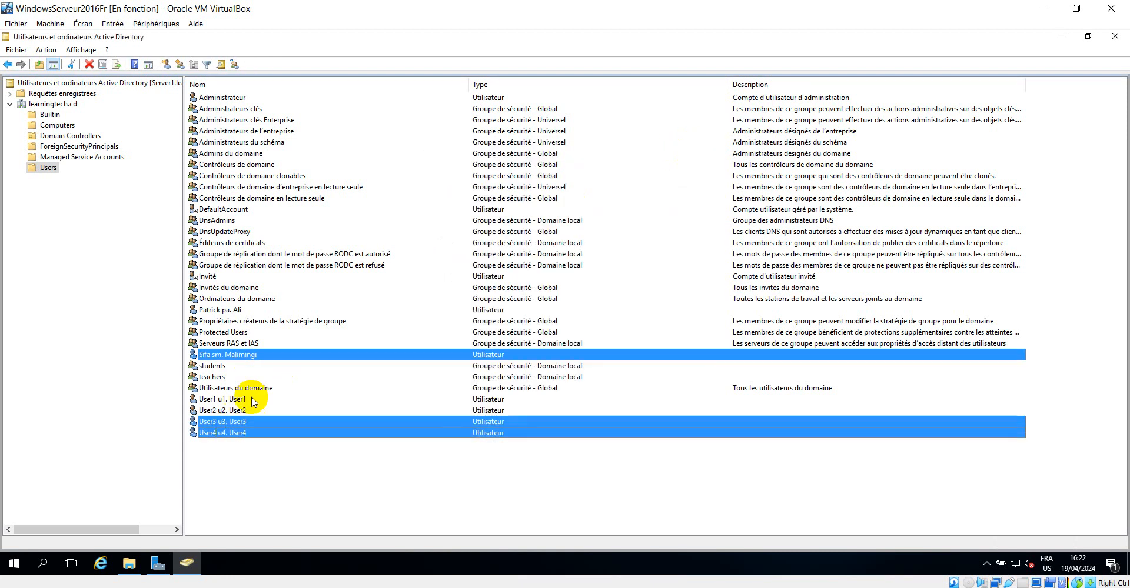
right_click(248, 356)
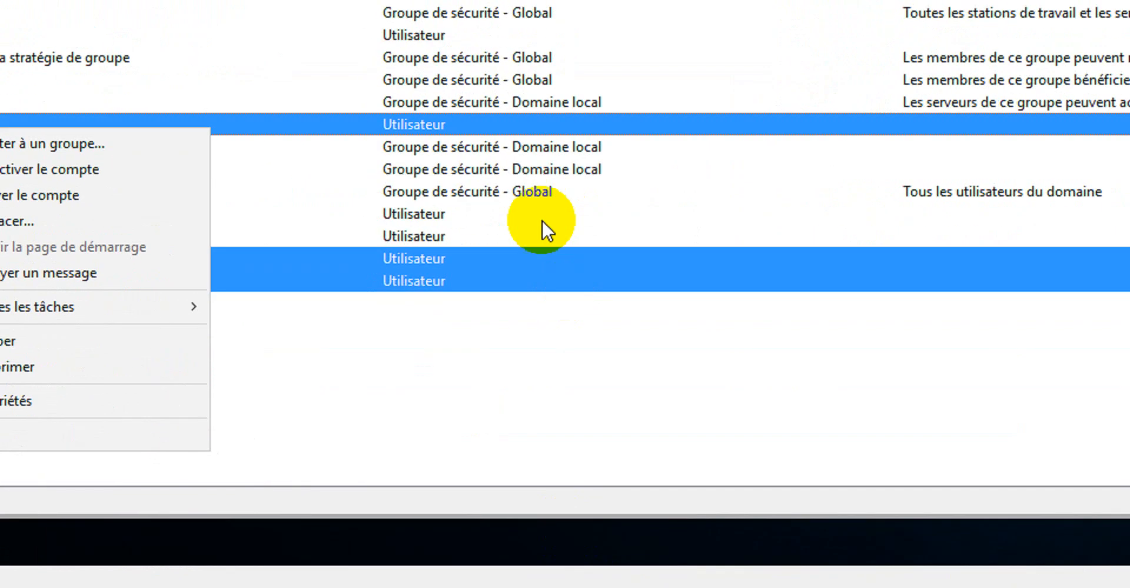
click(480, 388)
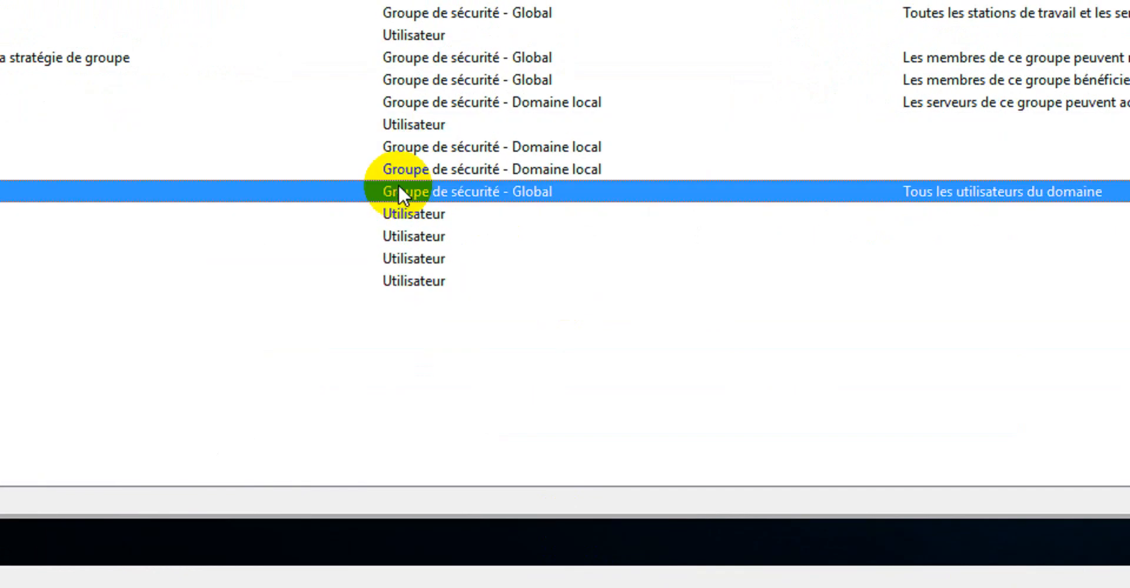
right_click(28, 154)
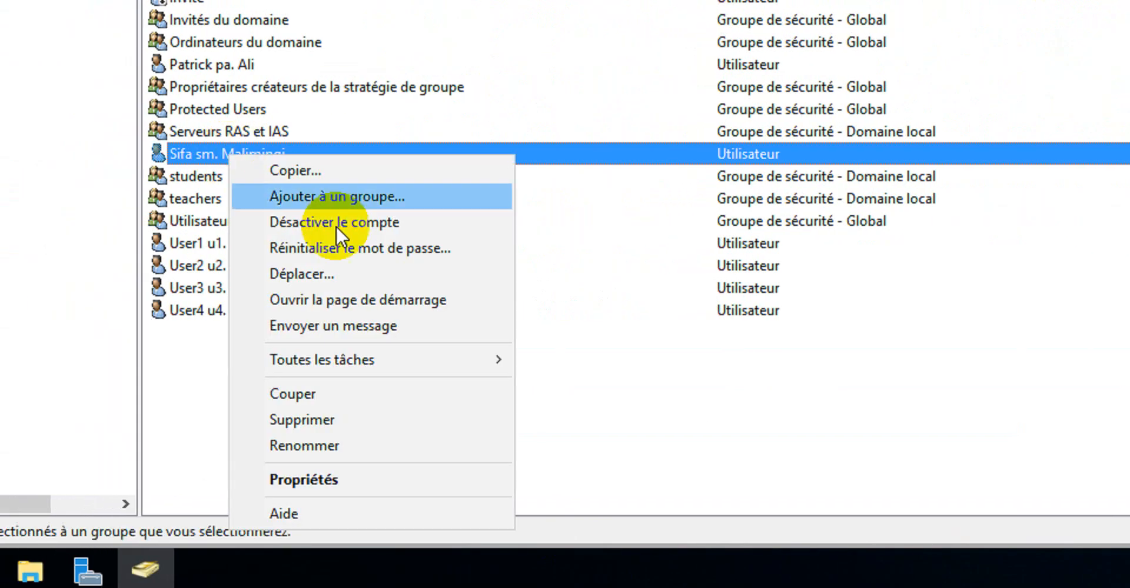
click(353, 478)
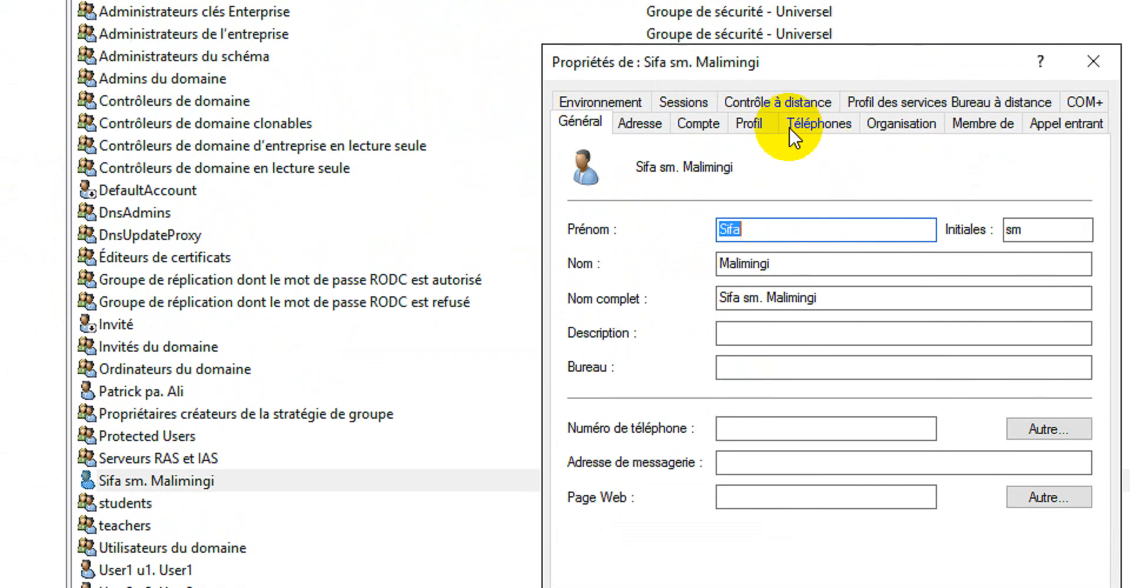
click(748, 124)
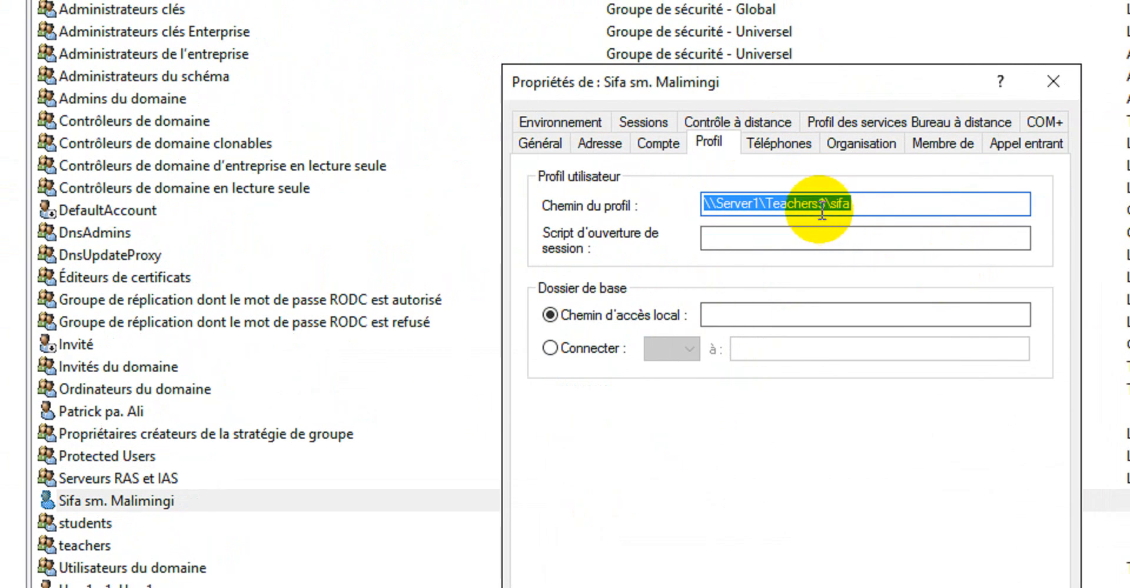
click(861, 187)
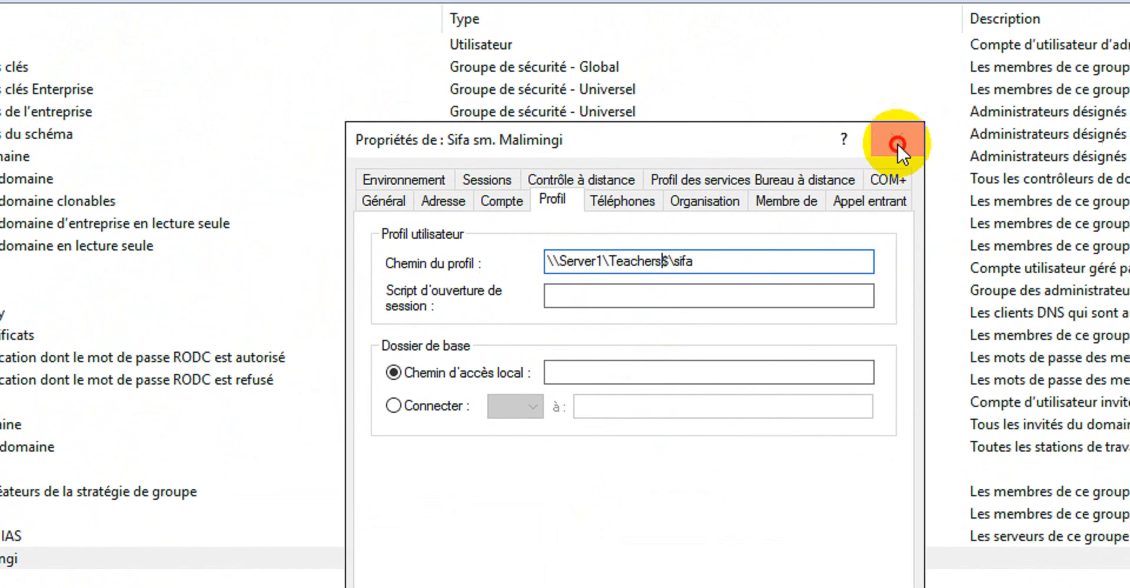
click(1053, 81)
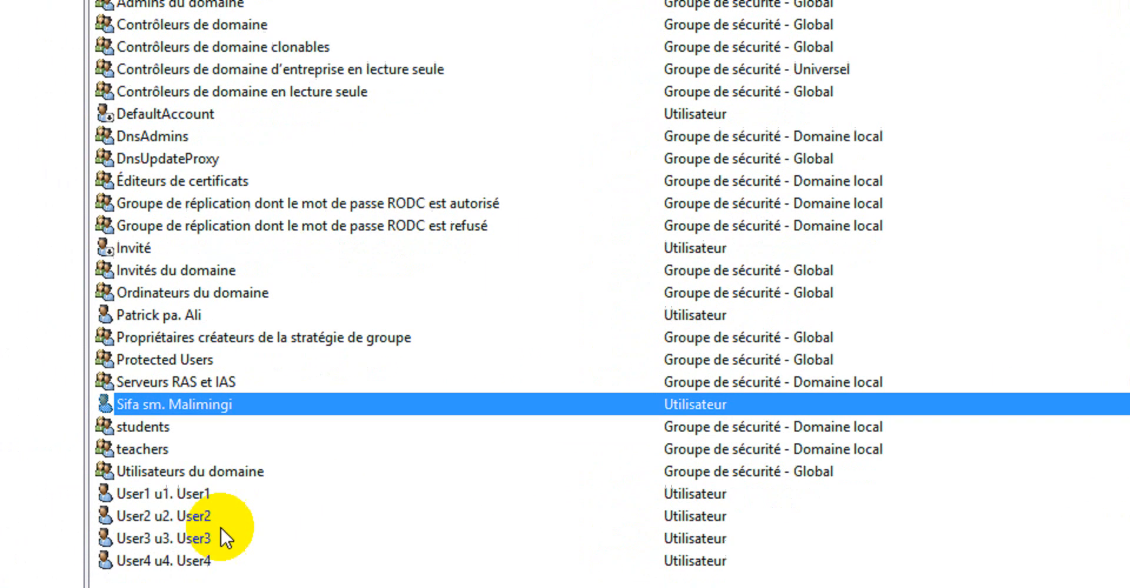
Select the named user plus User3 and User4 and set their shared profile path to \\Server1\students$\%username%
ctrl+click(220, 471)
ctrl+click(222, 493)
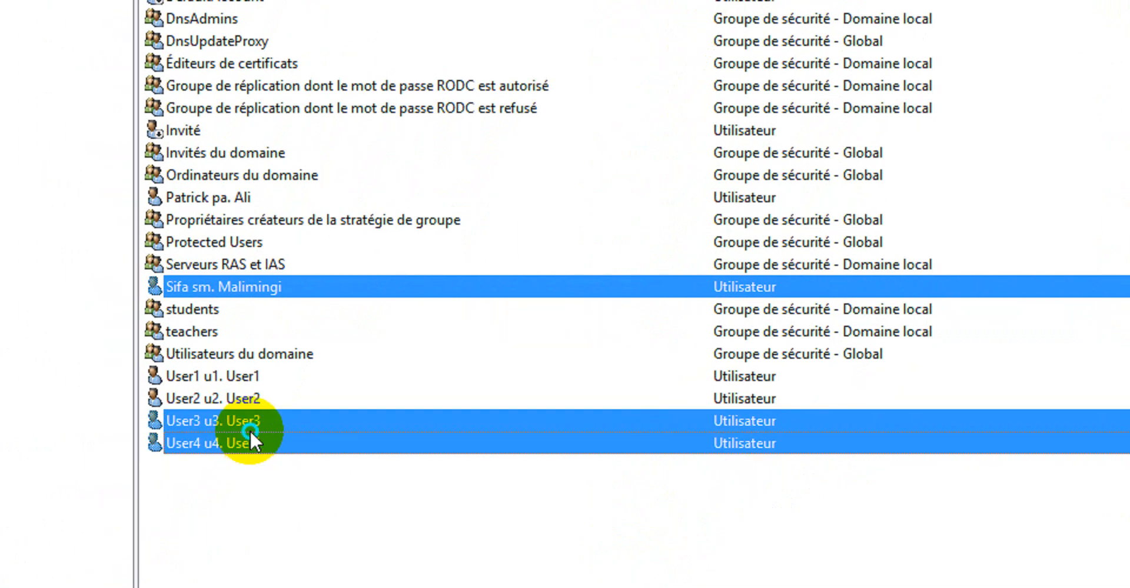
right_click(249, 429)
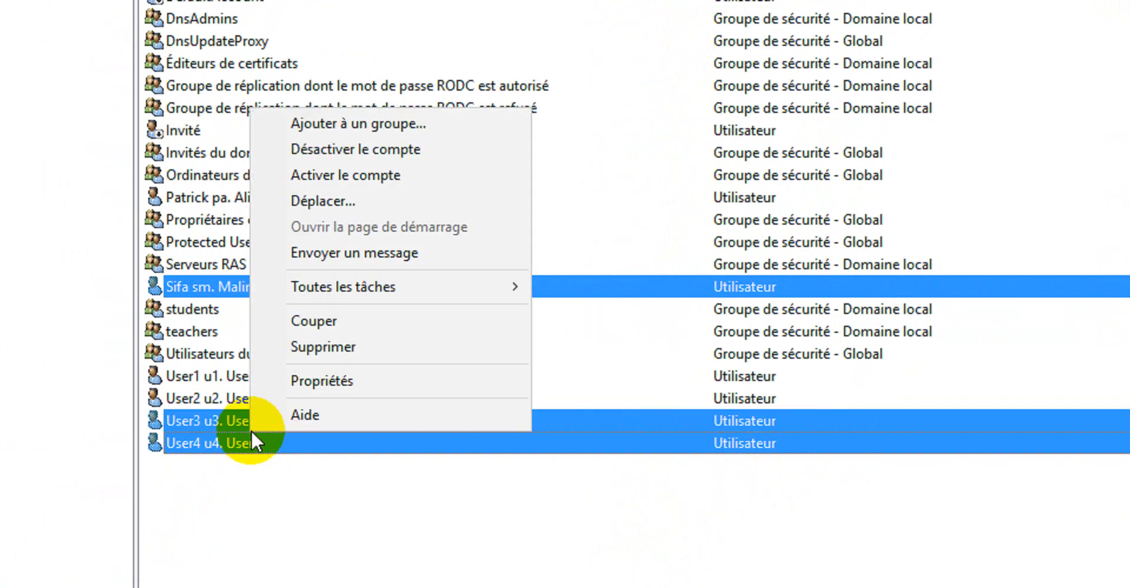
click(386, 369)
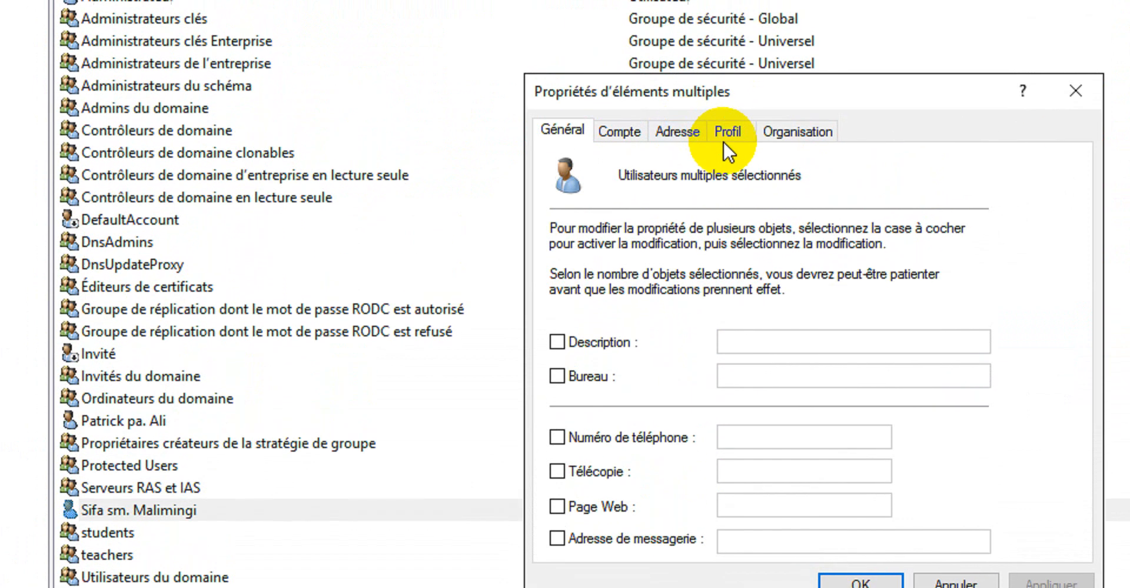
click(725, 140)
click(653, 263)
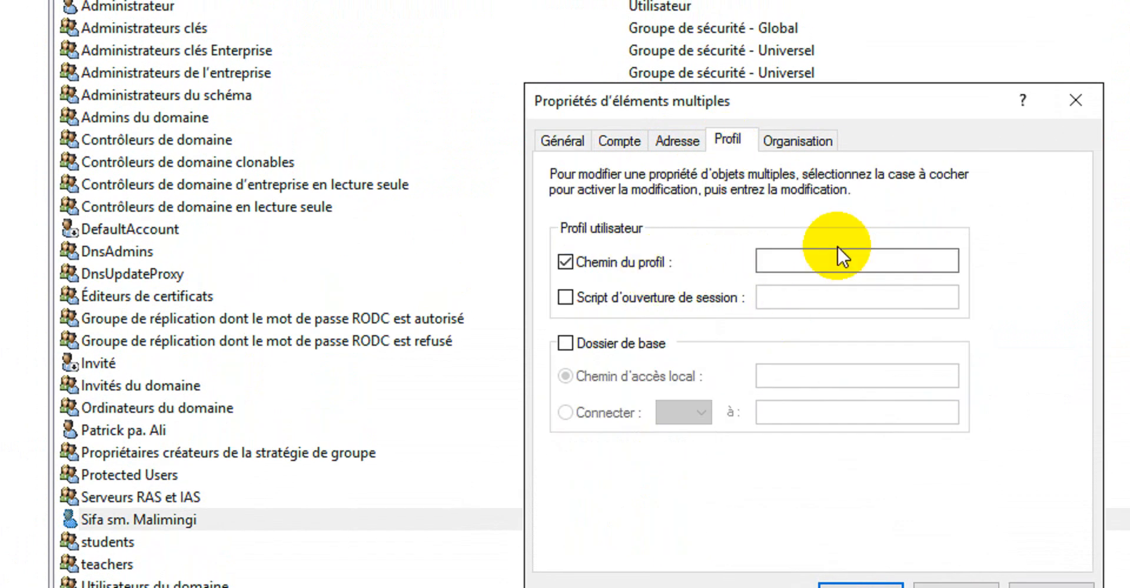
click(833, 260)
text(\Server1\Teachers$)
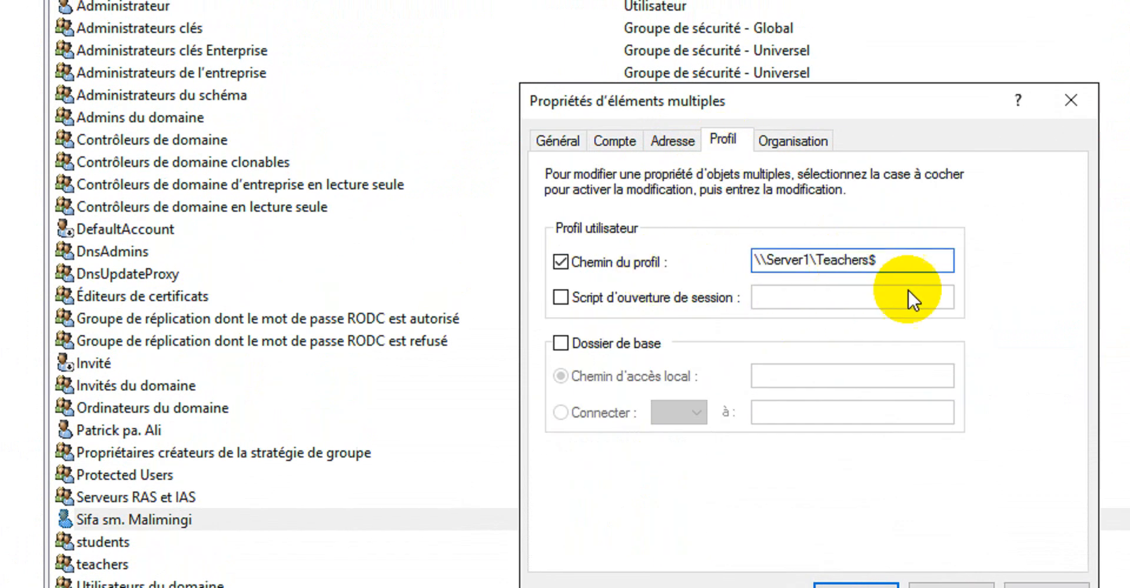
key(Left)
key(BackSpace)
key(BackSpace)
key(BackSpace)
key(BackSpace)
key(BackSpace)
key(BackSpace)
key(BackSpace)
key(BackSpace)
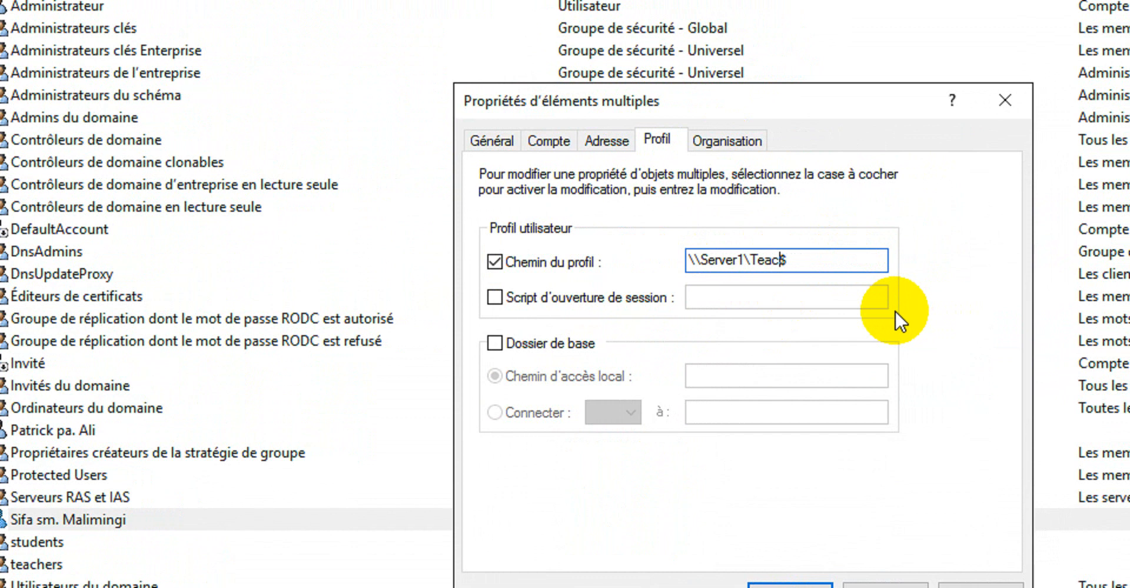
text(students$\%username%)
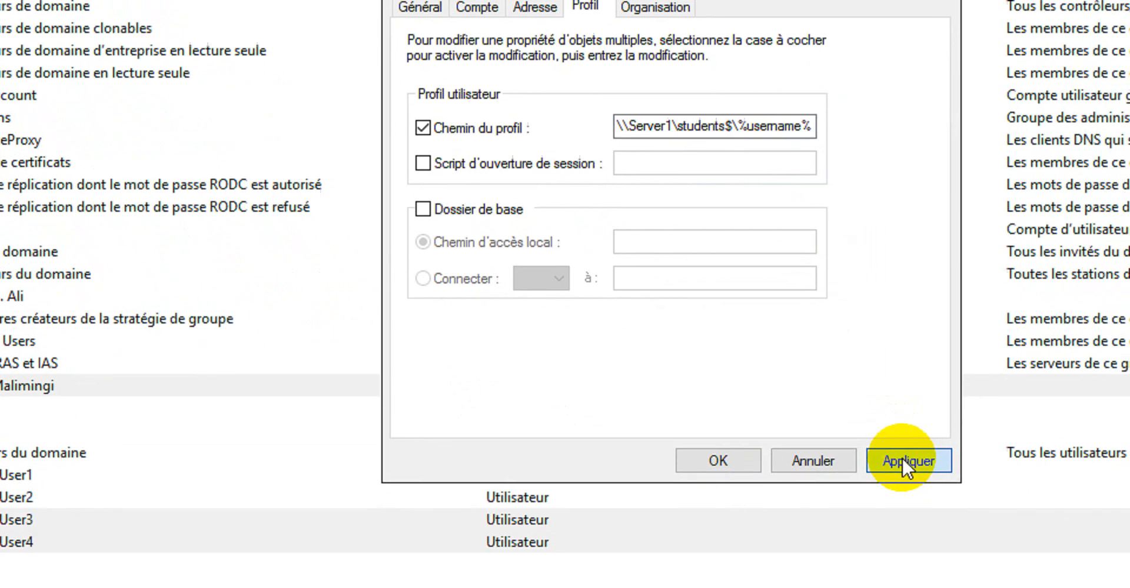
click(981, 587)
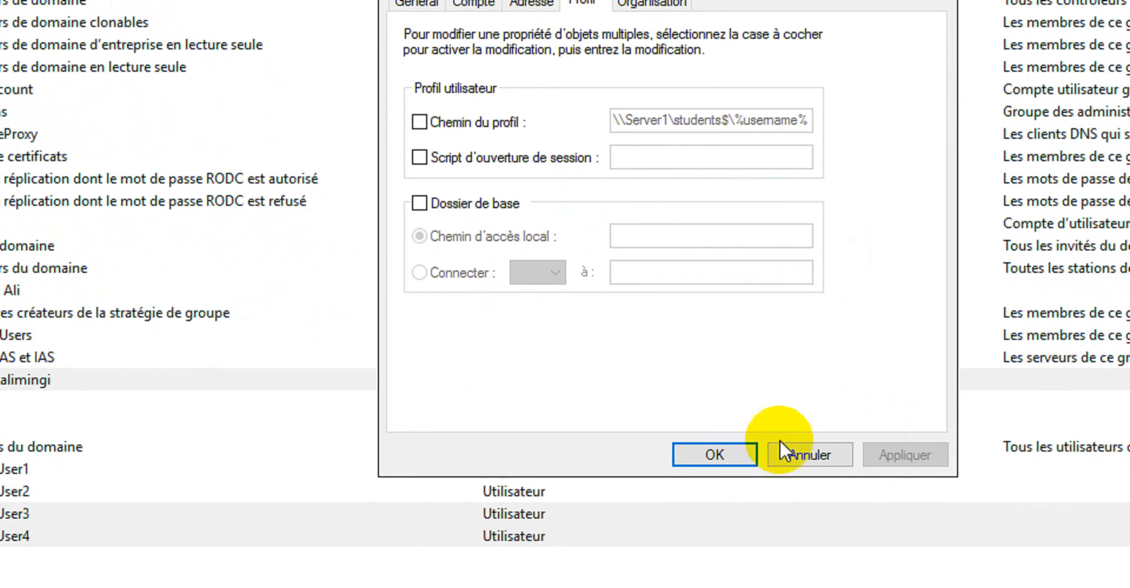
click(715, 453)
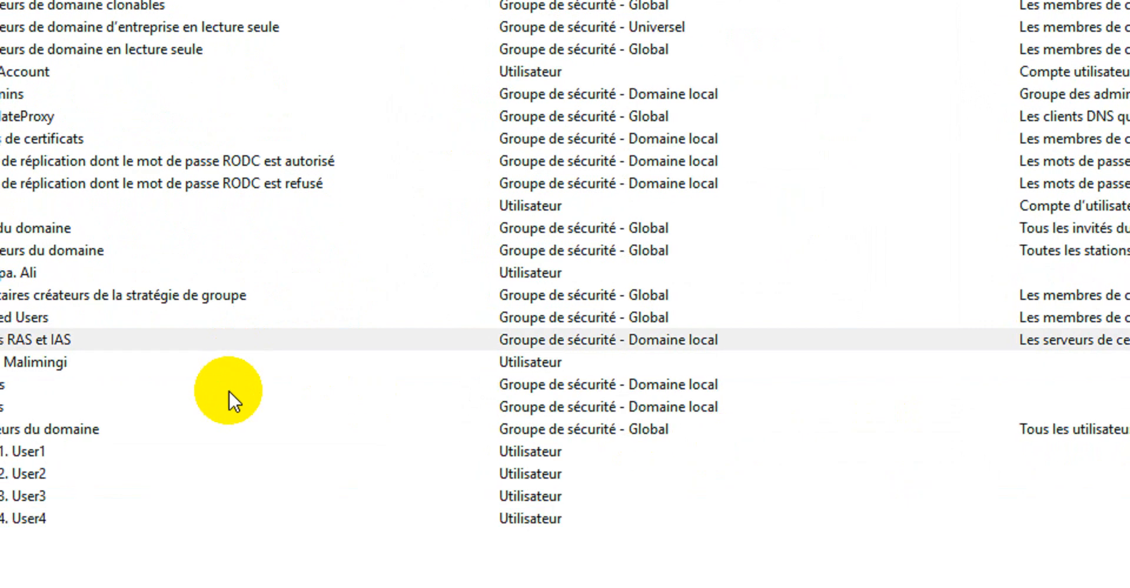
click(46, 363)
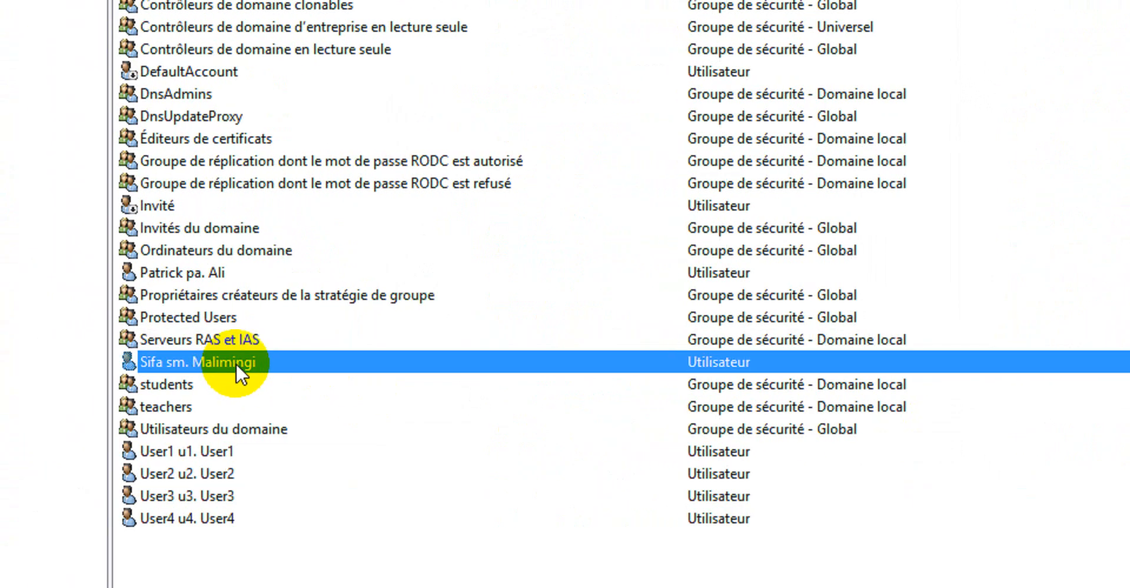
Open the named student user's properties to examine the resolved profile path, and review the Teachers$ and Students$ shares on Server1
right_click(235, 363)
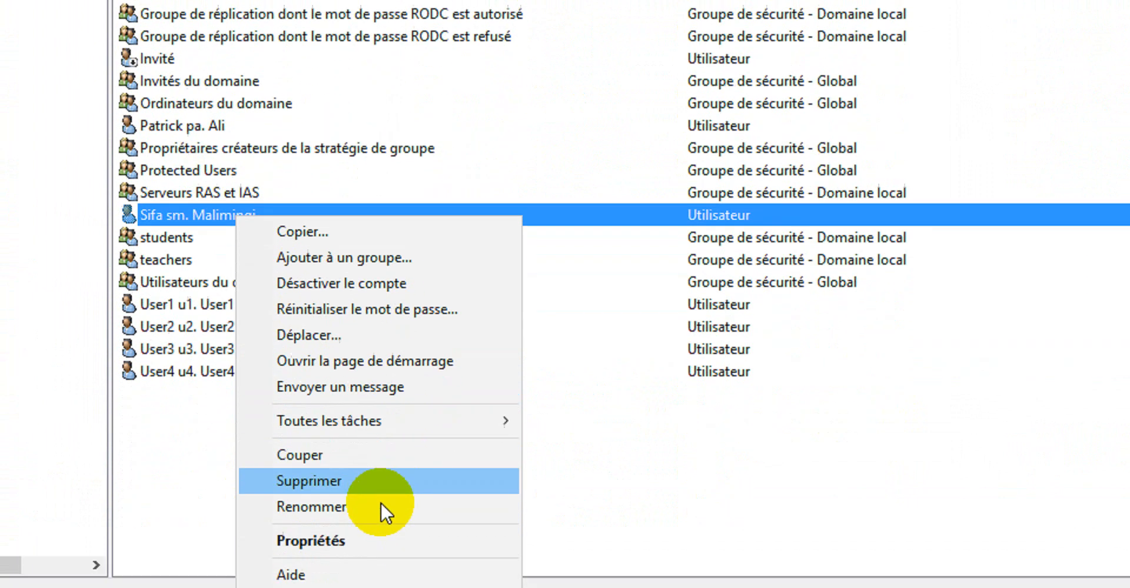
click(371, 541)
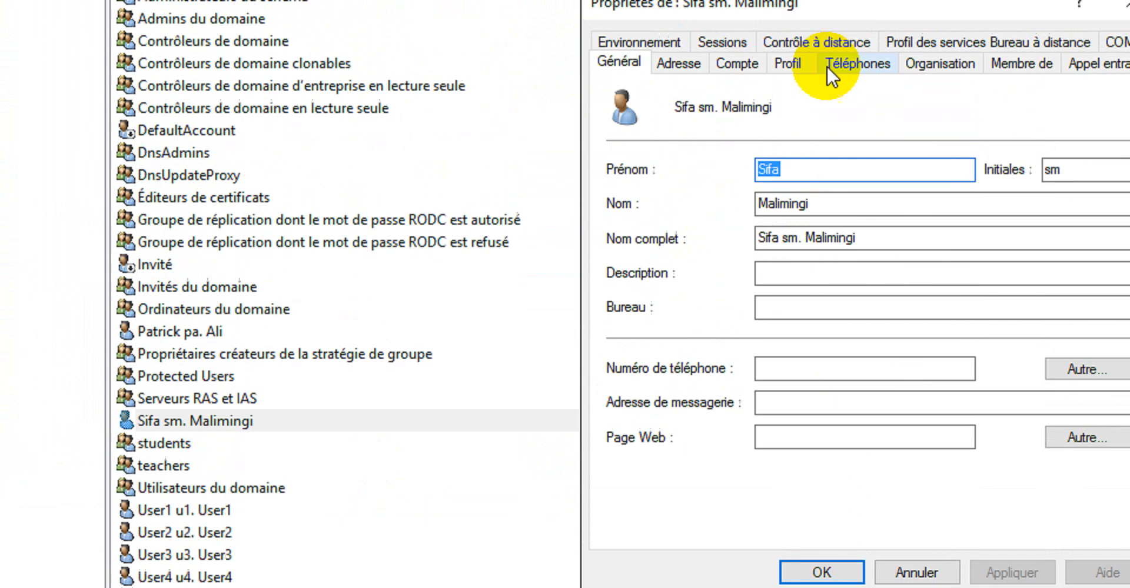
click(787, 63)
click(943, 121)
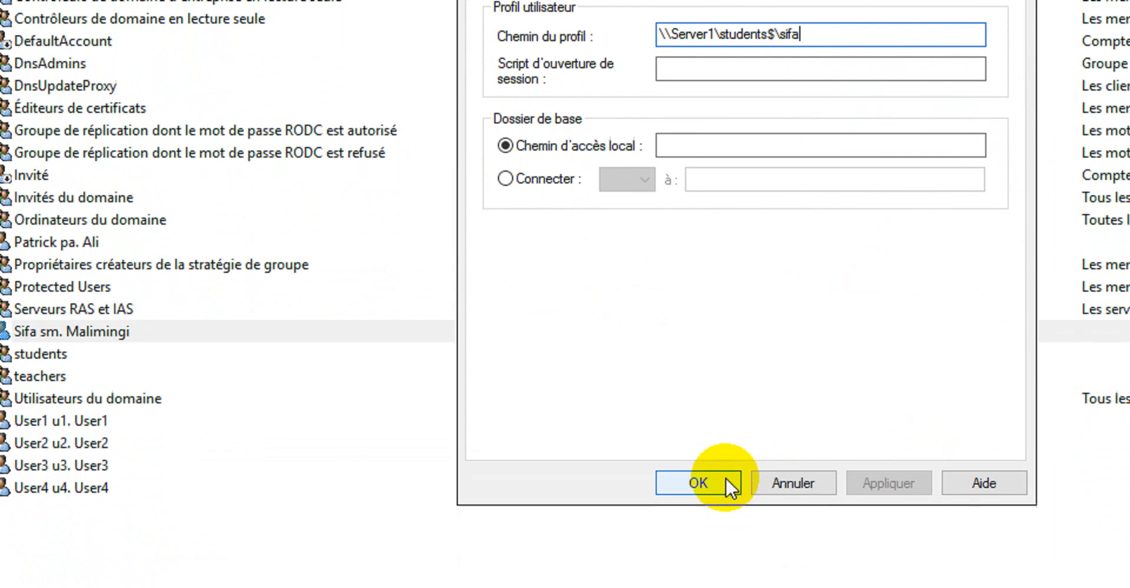
click(698, 448)
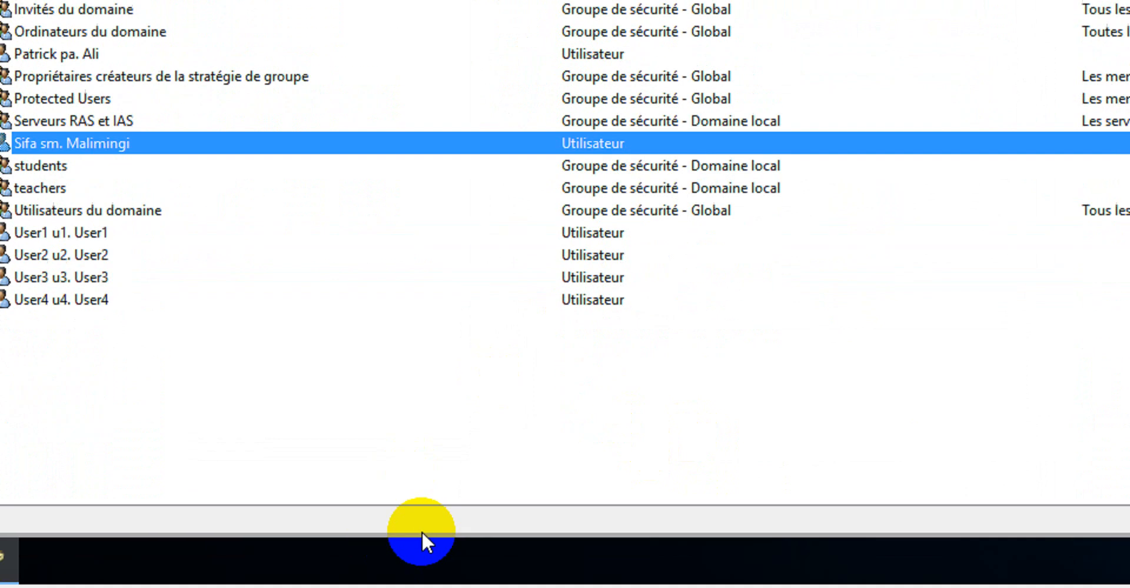
click(40, 539)
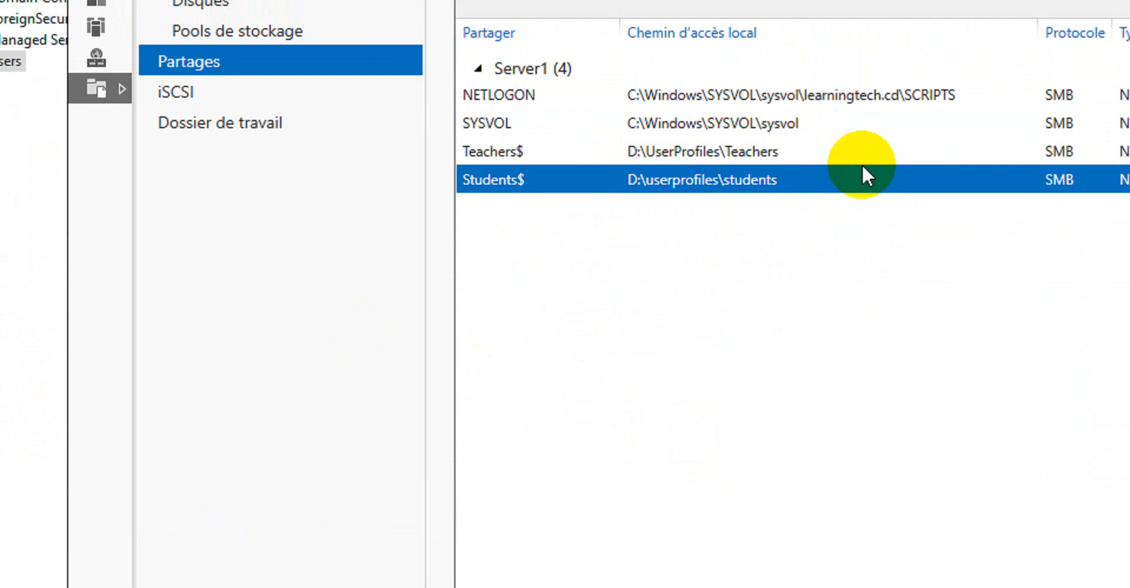
click(284, 537)
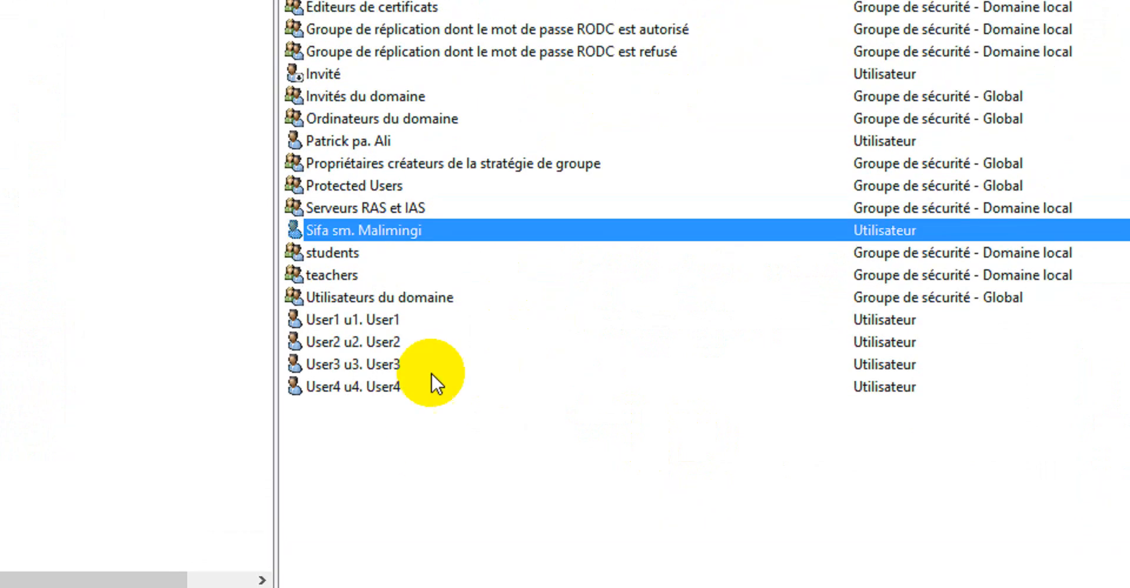
Open User3's properties and examine its resolved profile path on the Profile settings without saving
right_click(358, 369)
click(477, 318)
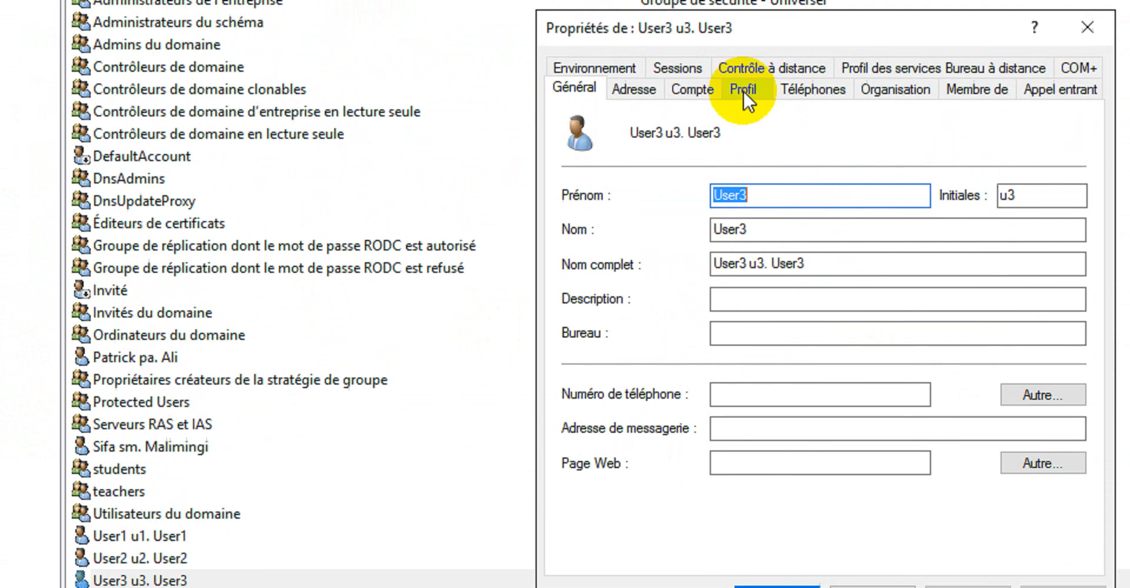
click(743, 95)
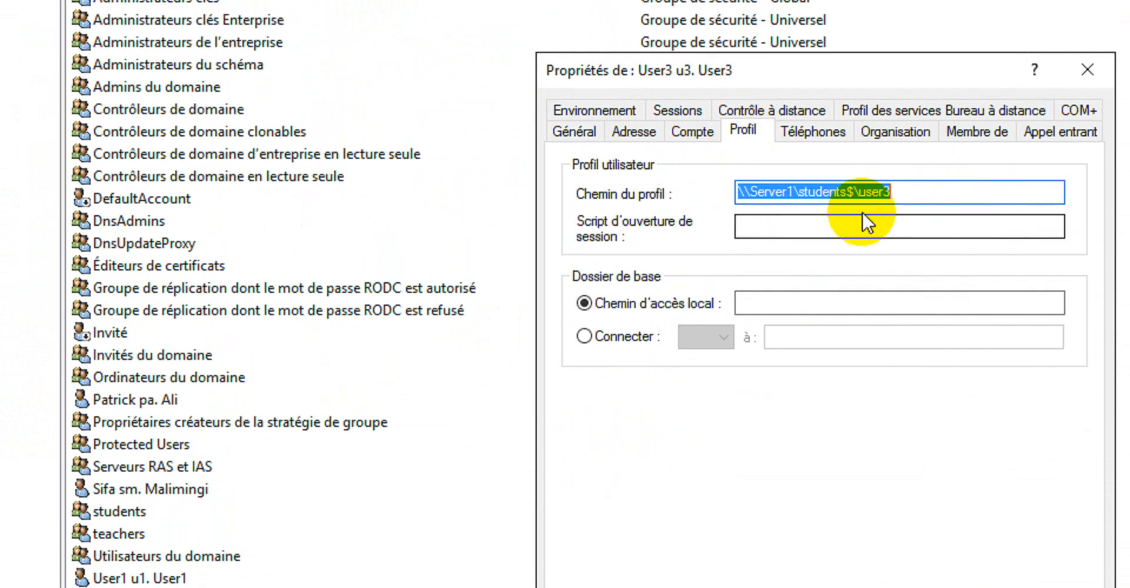
click(855, 192)
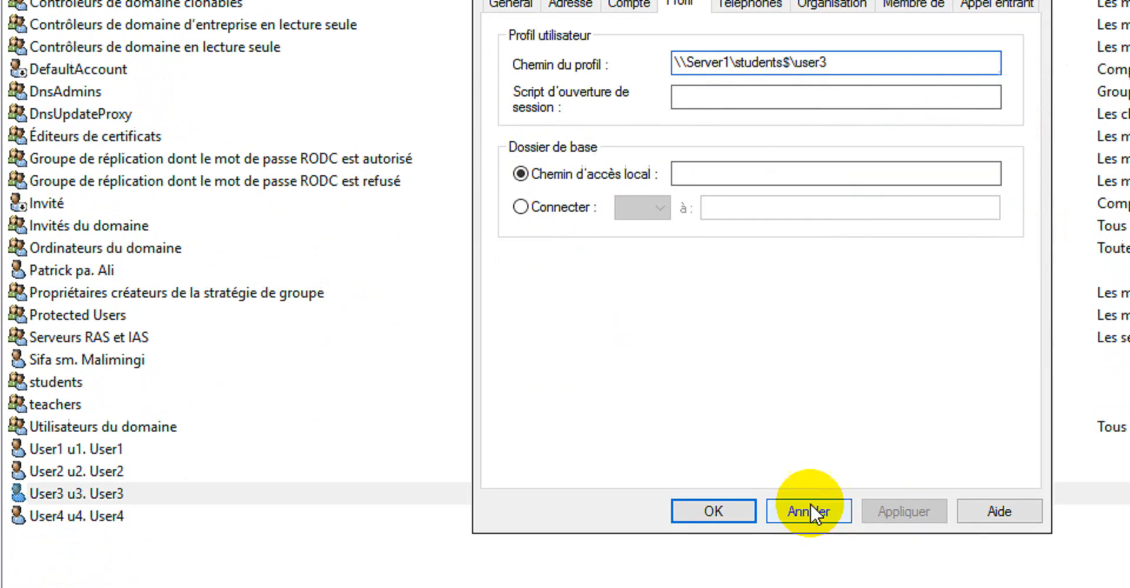
click(807, 512)
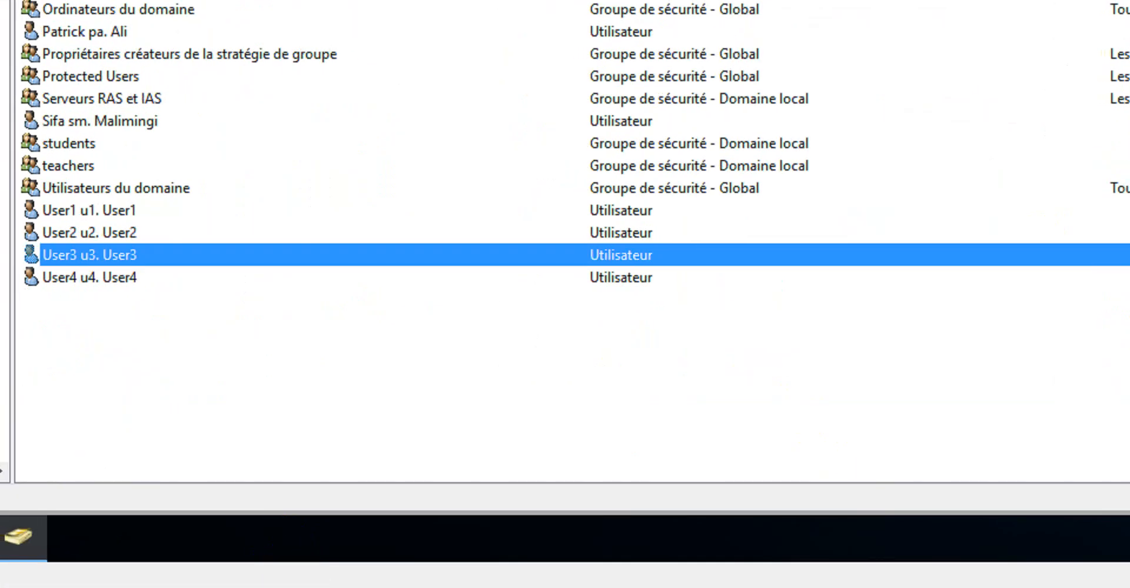
Switch to the Windows 7 client, log off, and sign back in as the named domain student user with the account password
mouse_move(271, 587)
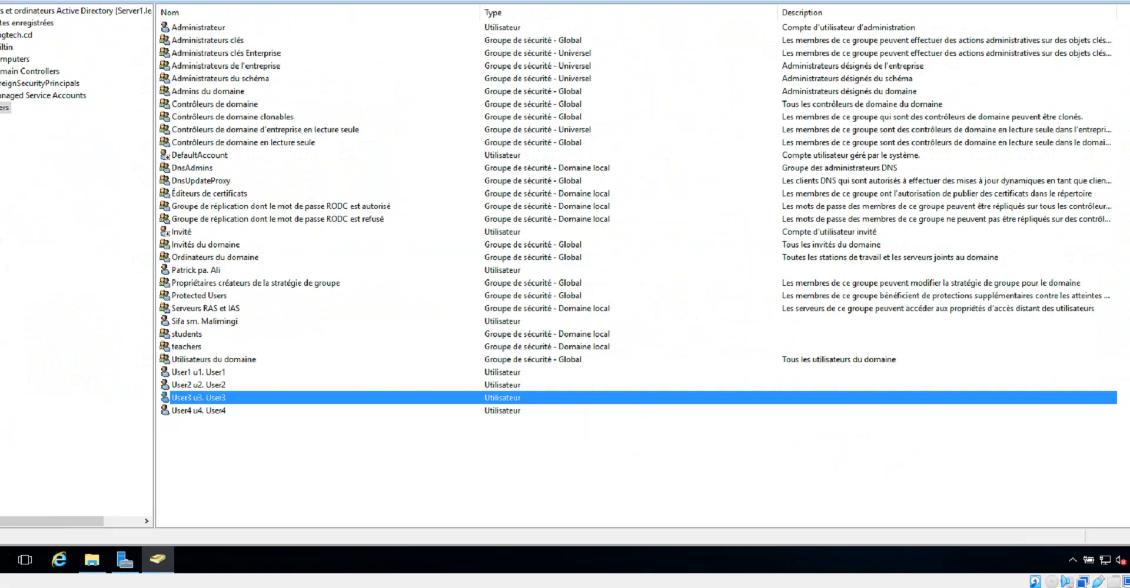
mouse_move(271, 587)
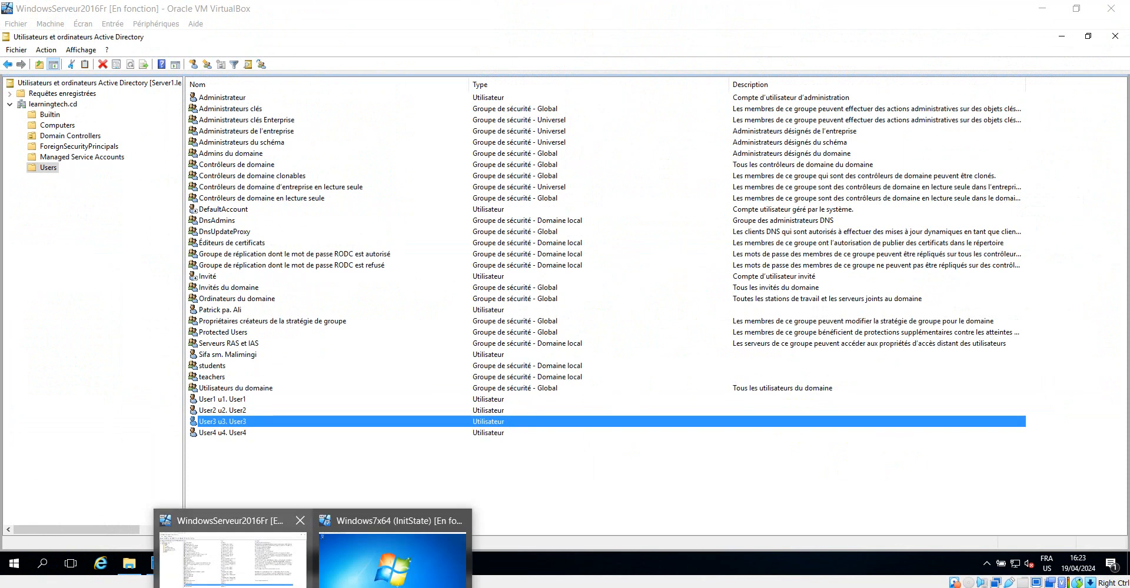
click(380, 550)
click(26, 567)
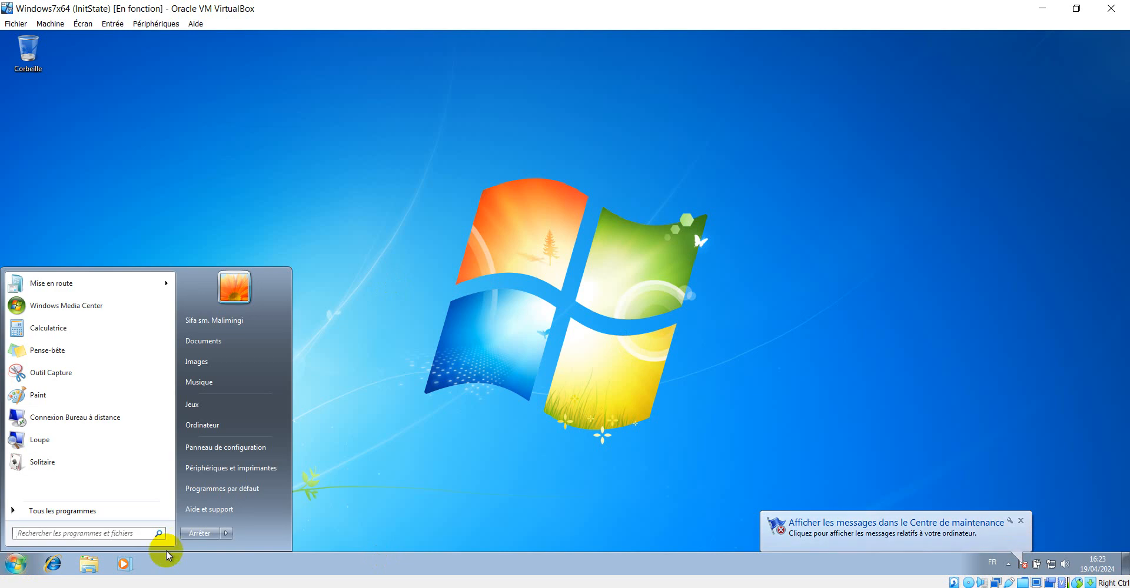
mouse_move(225, 533)
click(268, 518)
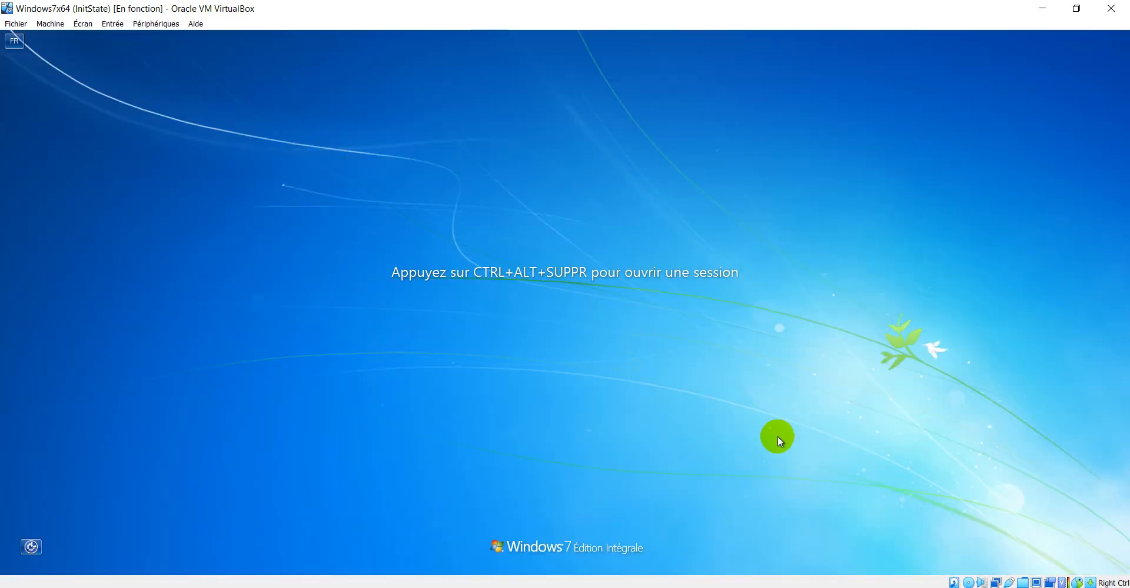
key(ctrl+Delete)
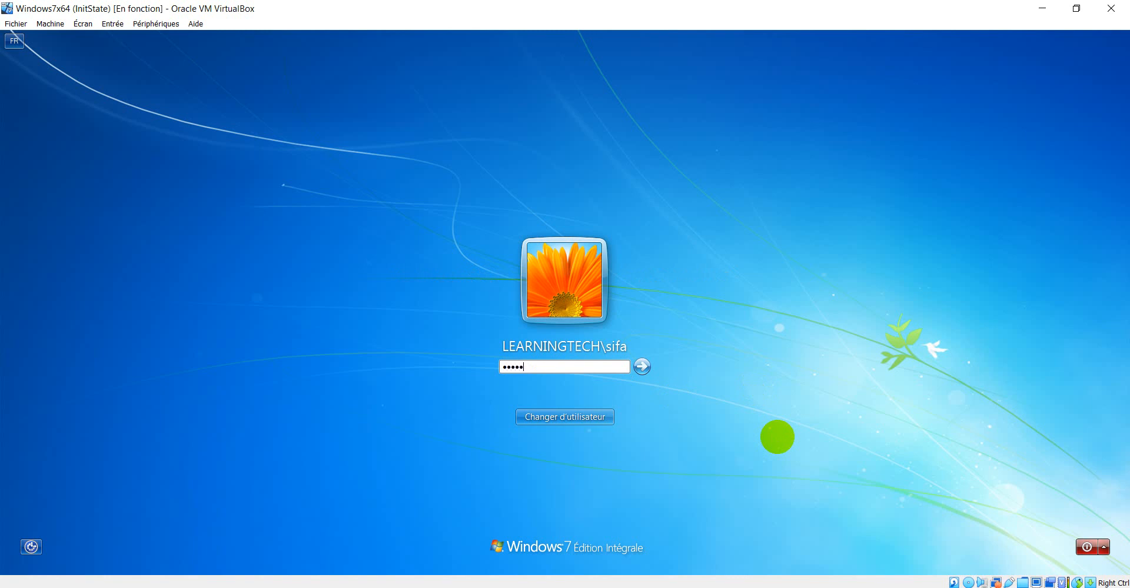
key(Return)
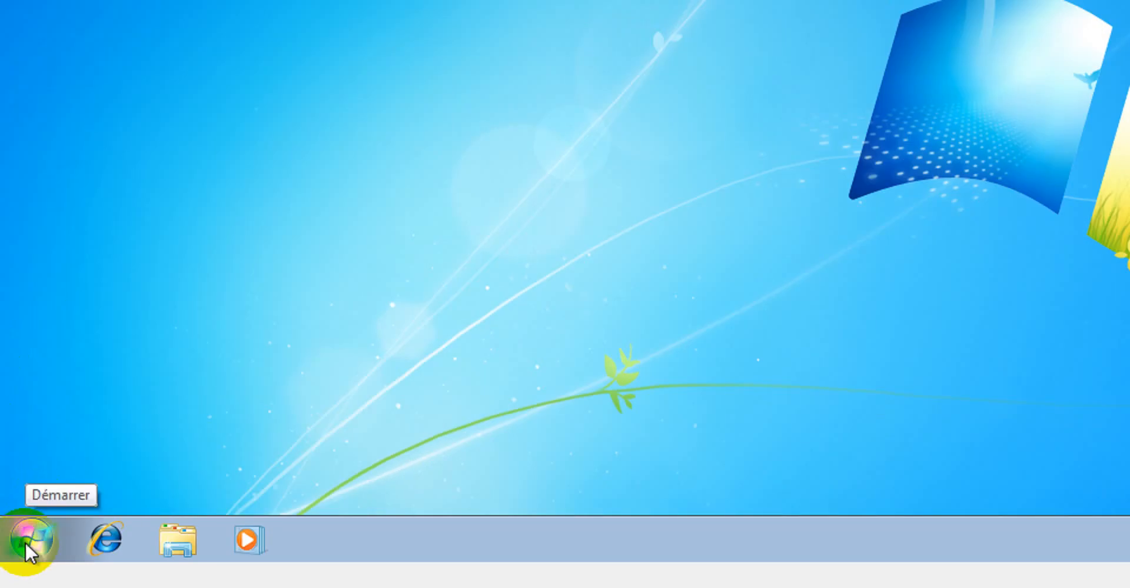
Run sysdm.cpl and approve the elevation prompt as Administrateur with the administrator password
key(super+r)
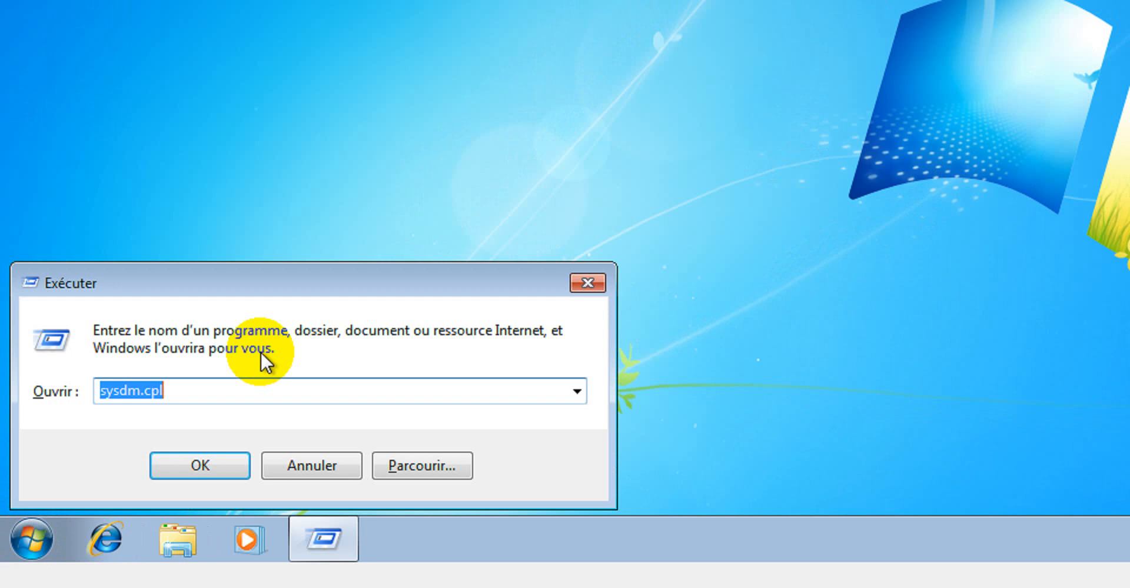
click(210, 456)
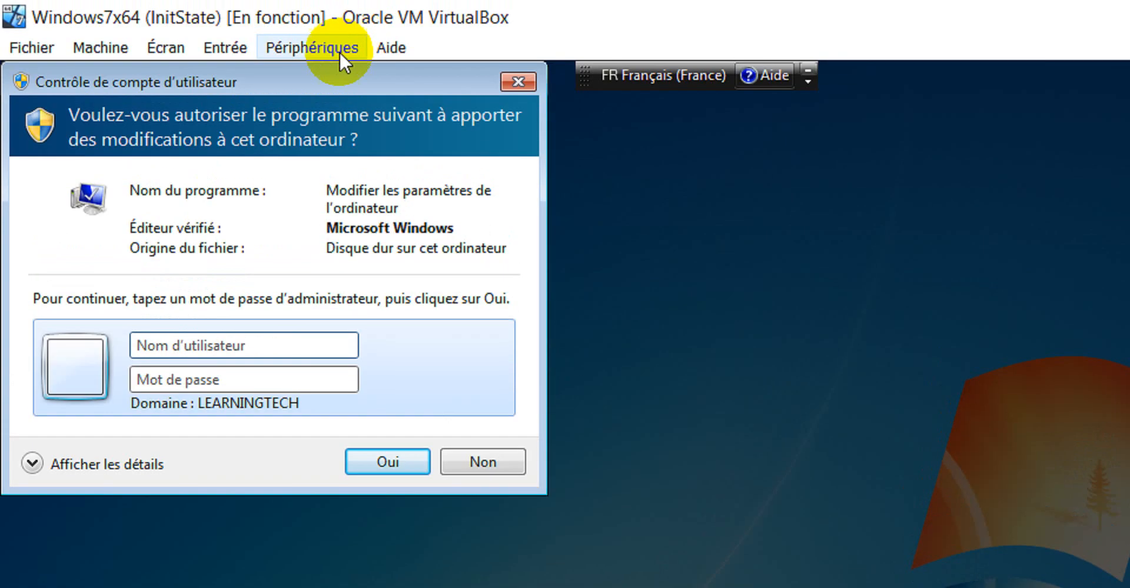
drag(326, 70, 764, 129)
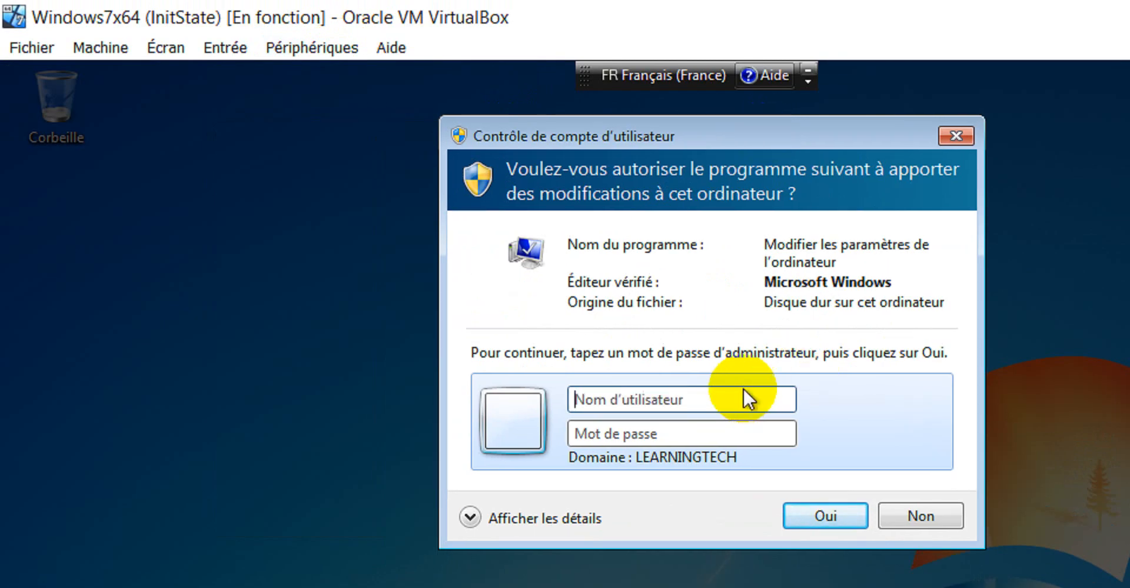
text(Administrat)
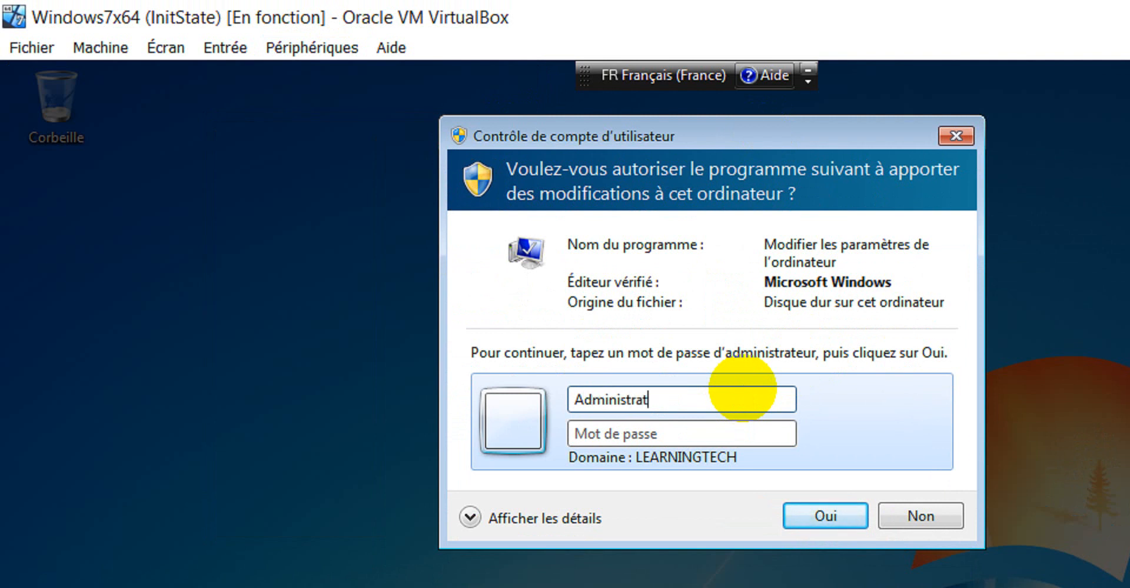
text(•••)
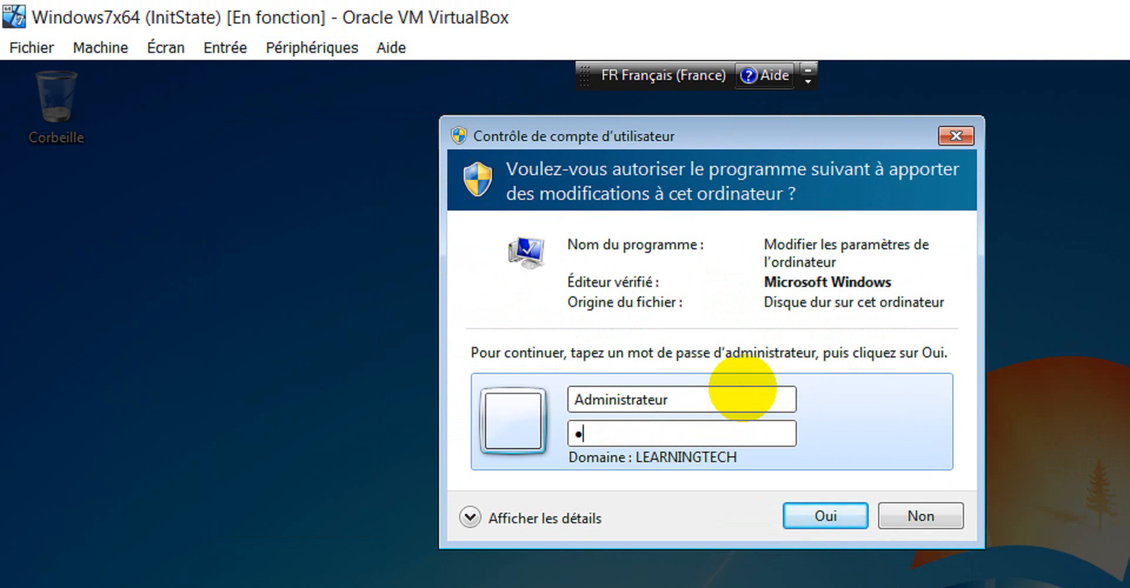
key(Return)
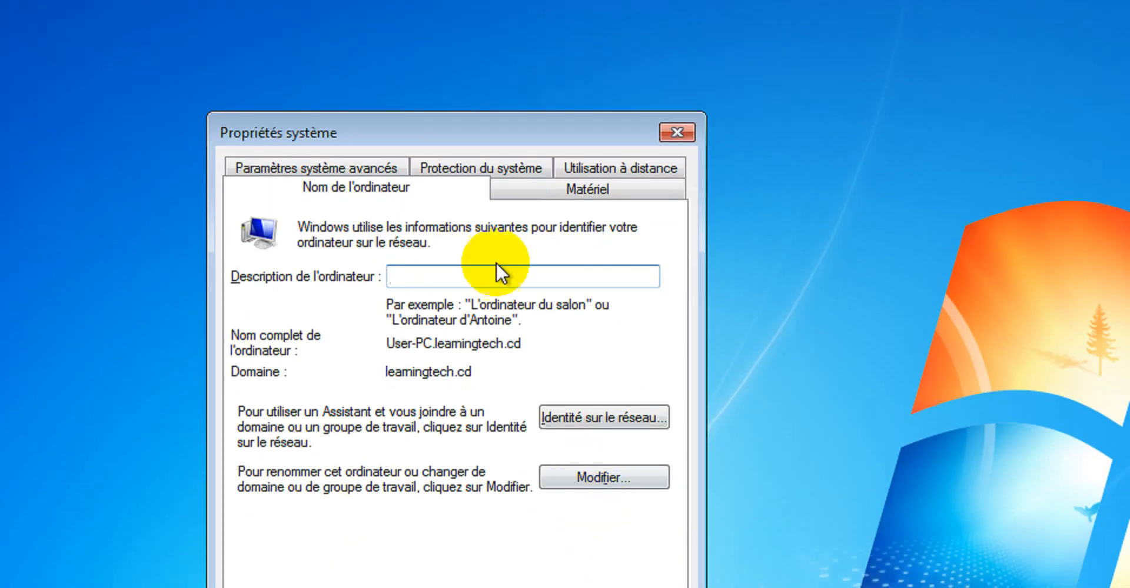
Examine the user profiles stored on the client in System Properties, checking each profile's type and status
click(318, 168)
click(609, 439)
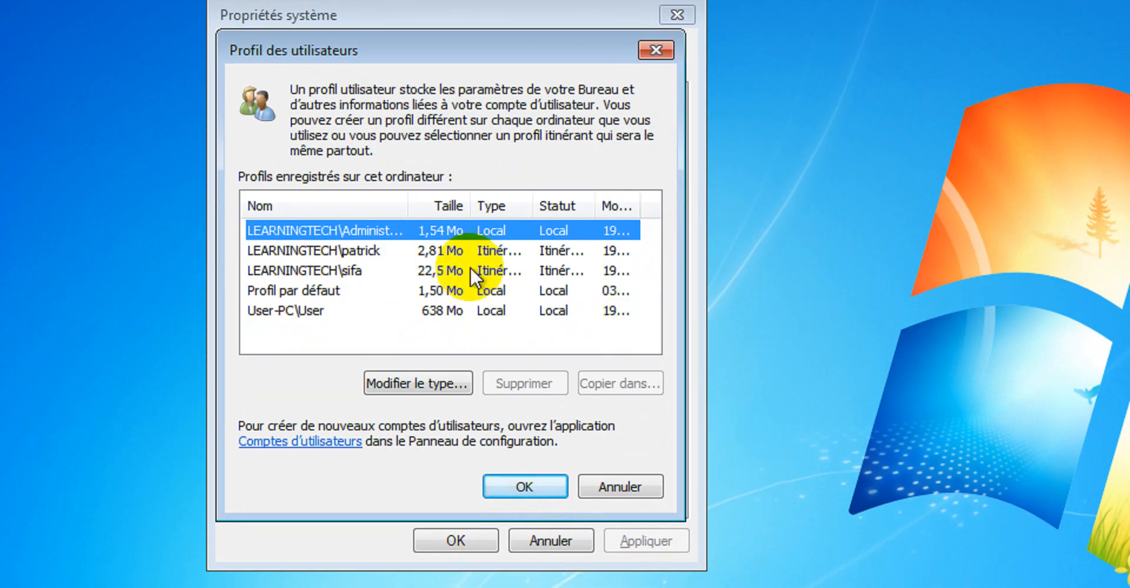
click(357, 271)
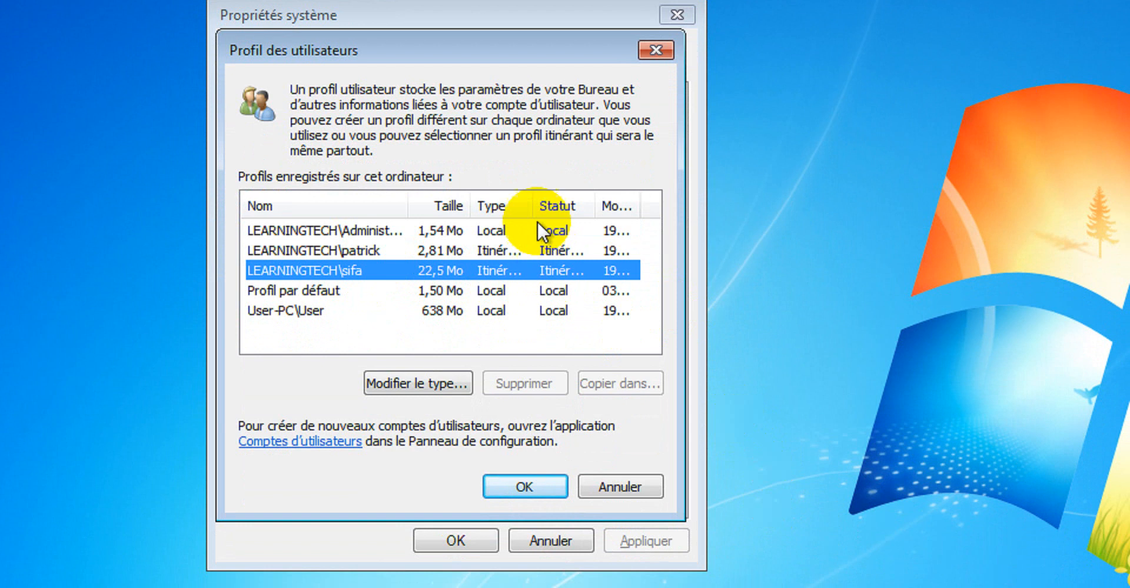
drag(536, 204, 637, 202)
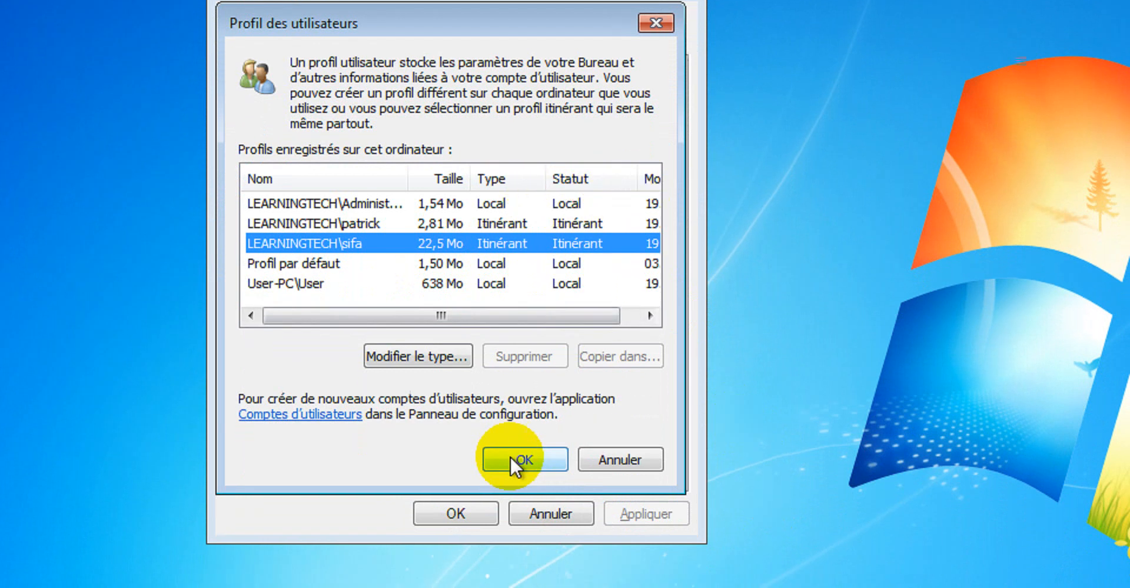
click(524, 487)
click(455, 541)
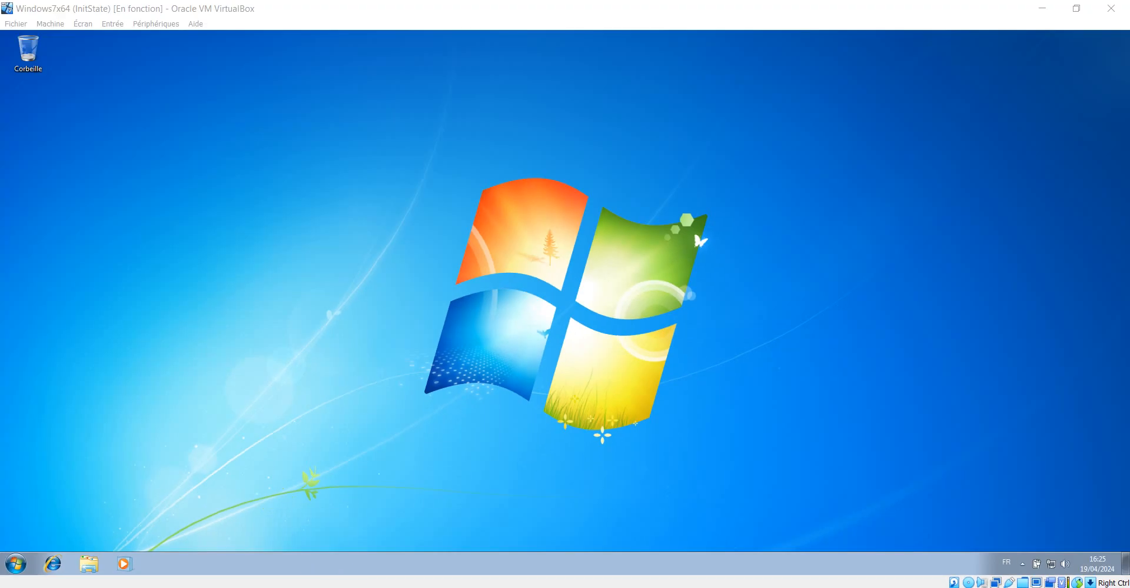
Switch to the server and browse the userprofiles folders on drive D to examine the Students profile folder
mouse_move(313, 586)
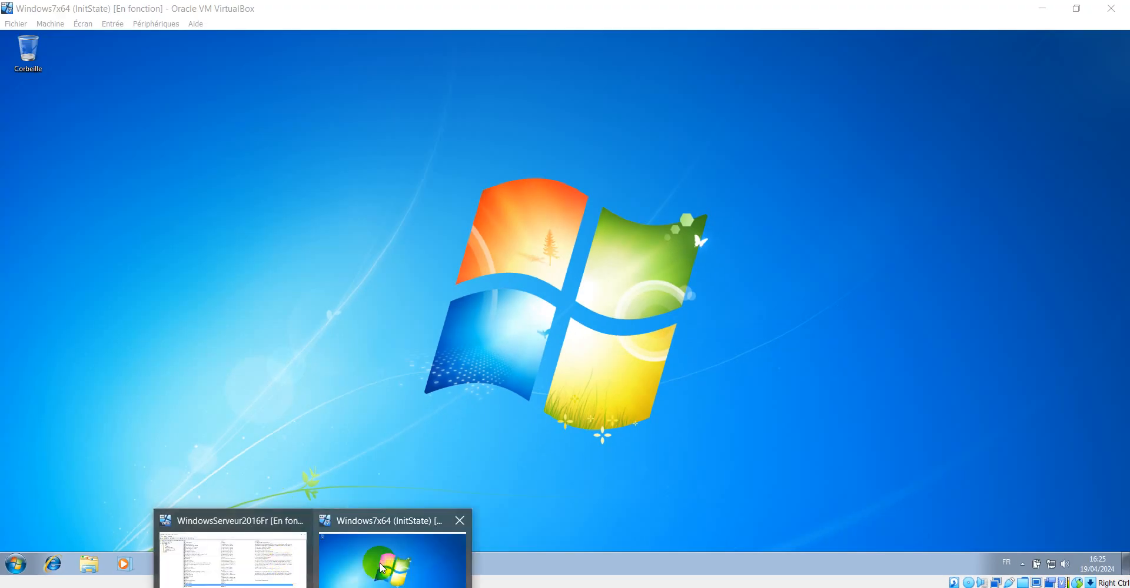
click(253, 559)
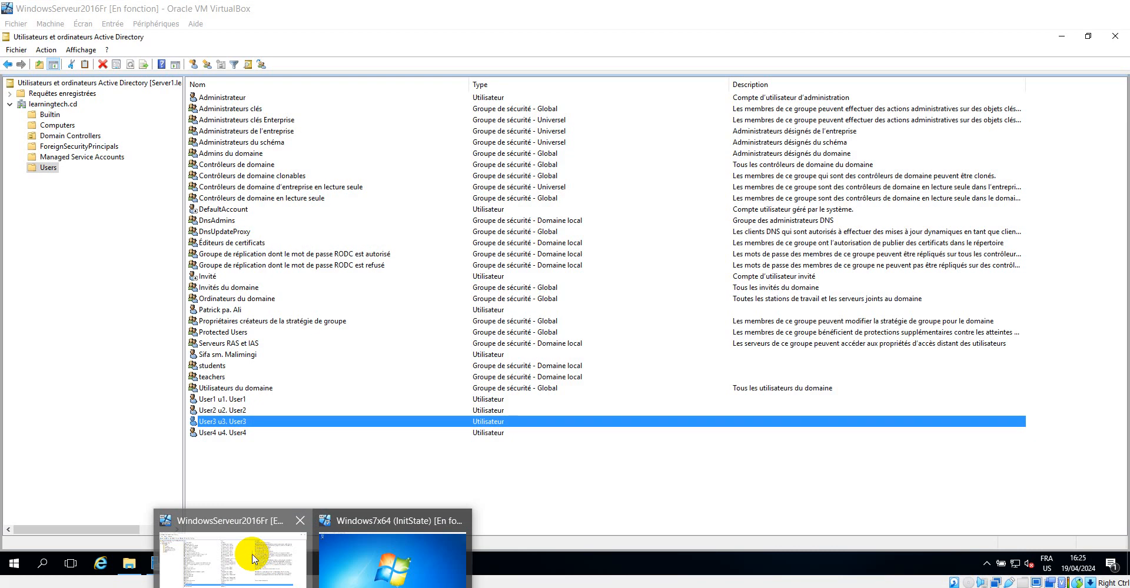
click(129, 563)
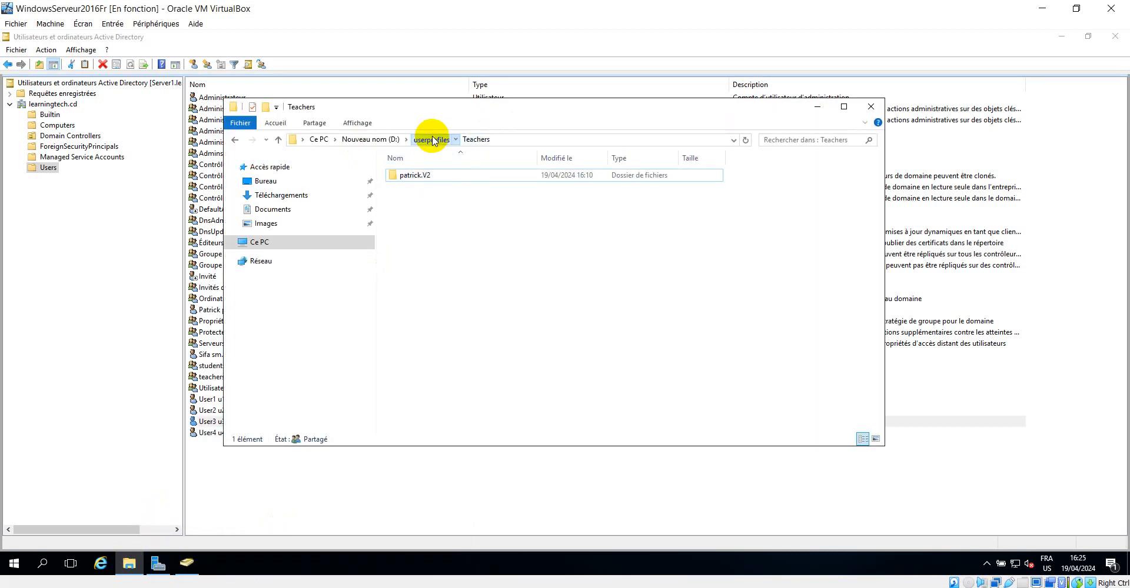
click(430, 140)
double_click(415, 175)
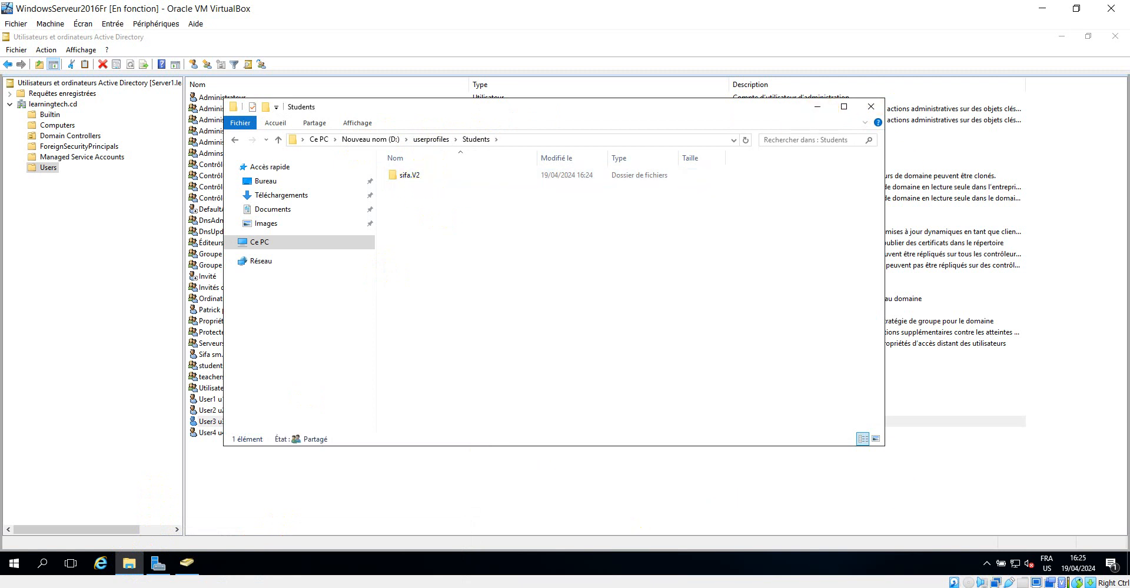
mouse_move(314, 583)
Switch to the Windows 7 client, log off, and sign in as domain user user3 with the account password
click(389, 521)
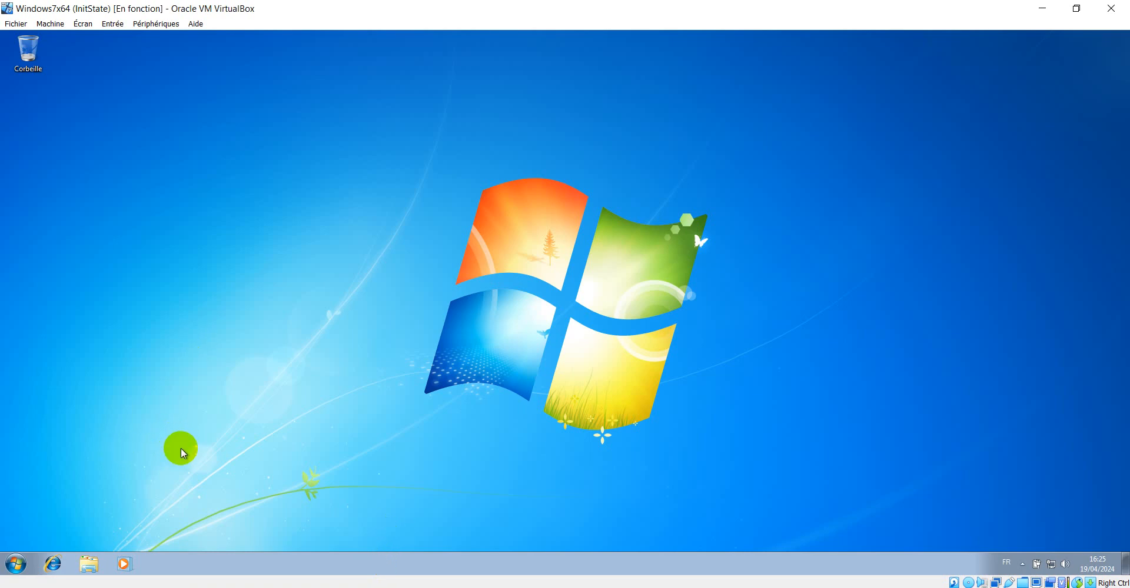
click(9, 565)
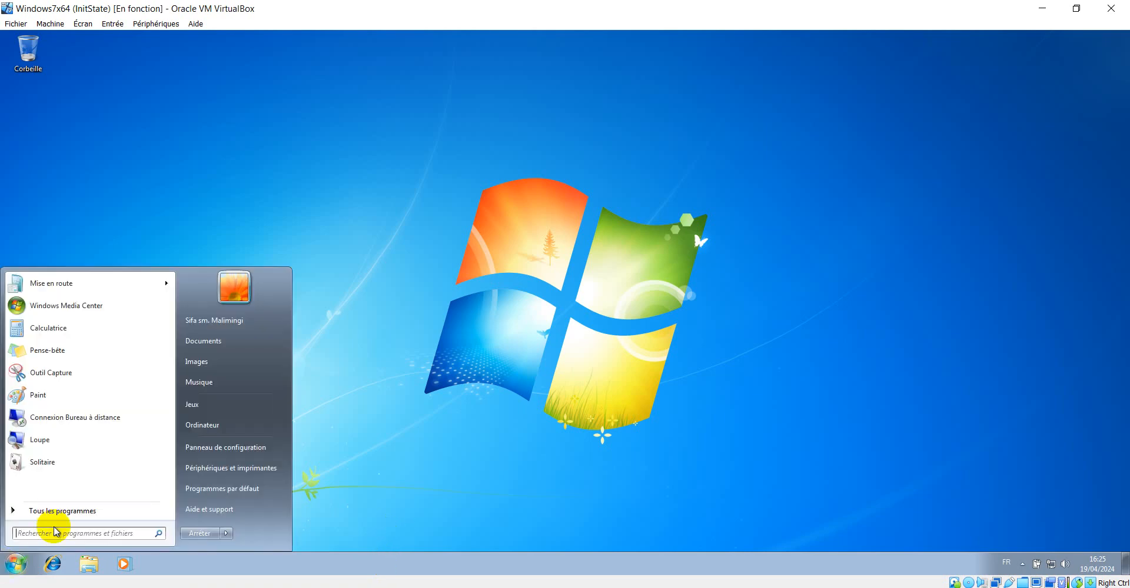
click(227, 534)
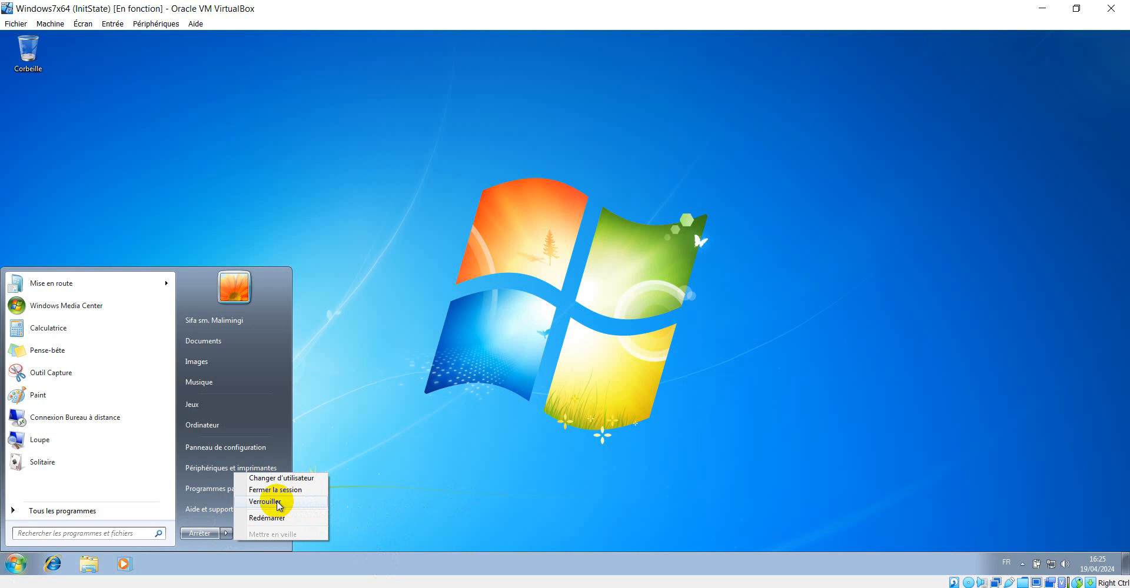
click(287, 492)
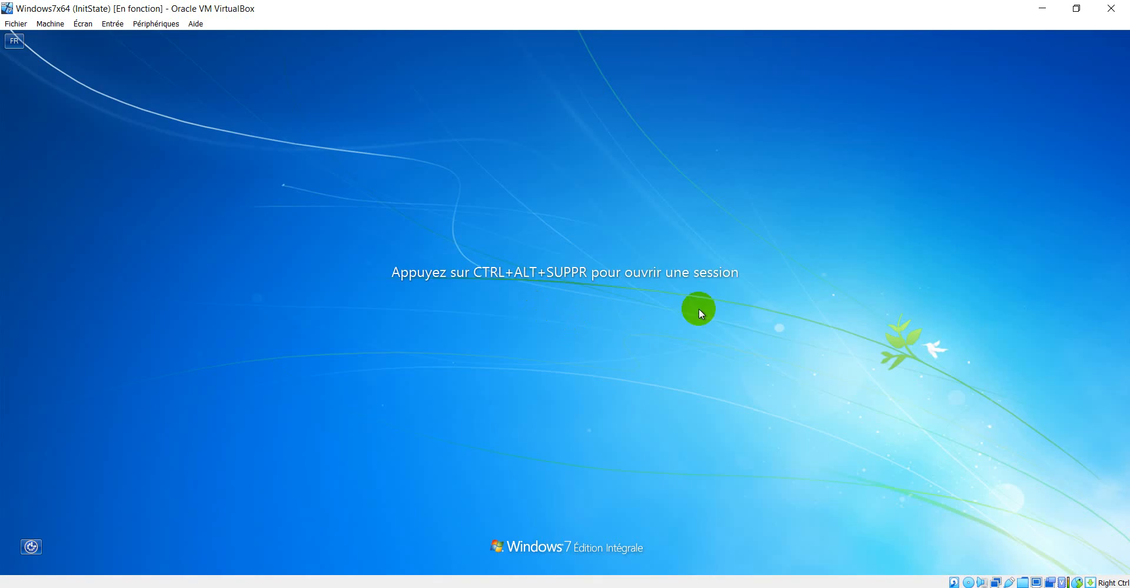
key(ctrl+alt+Delete)
click(588, 422)
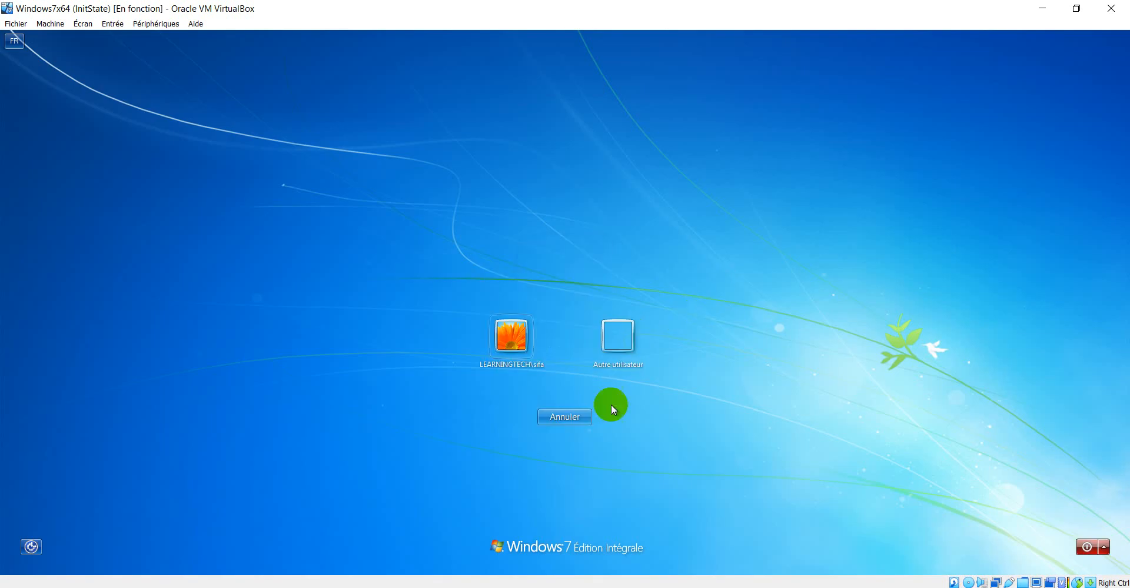
click(607, 341)
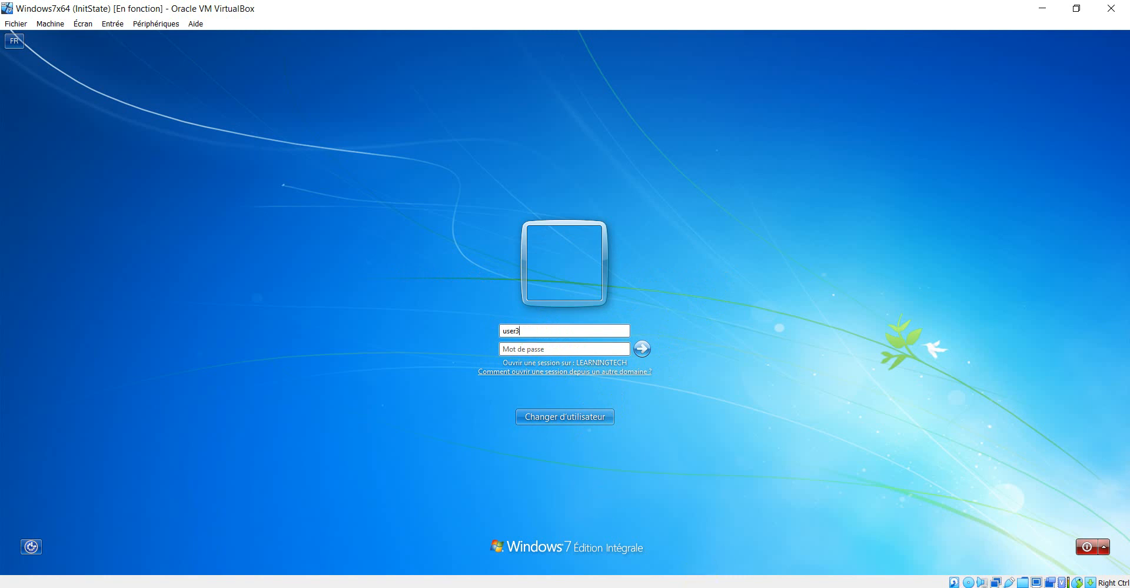
click(257, 560)
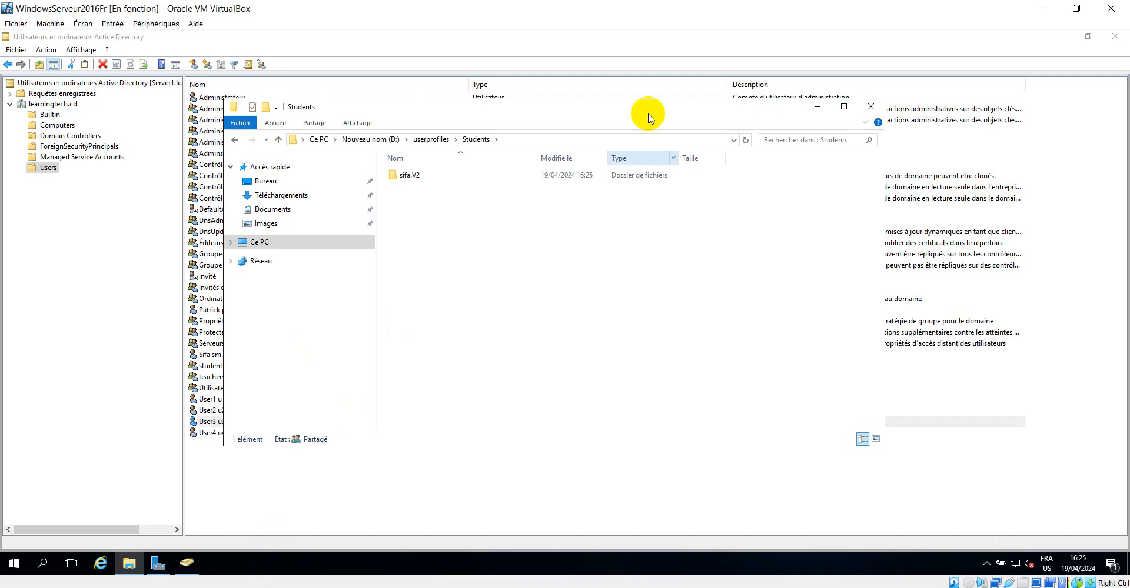
click(816, 107)
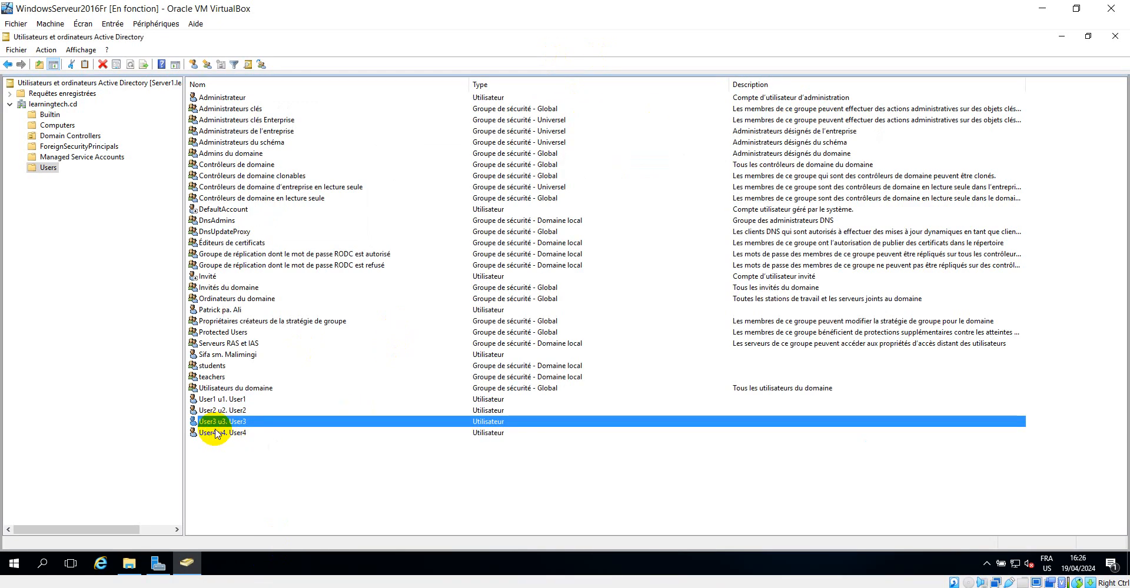
mouse_move(253, 550)
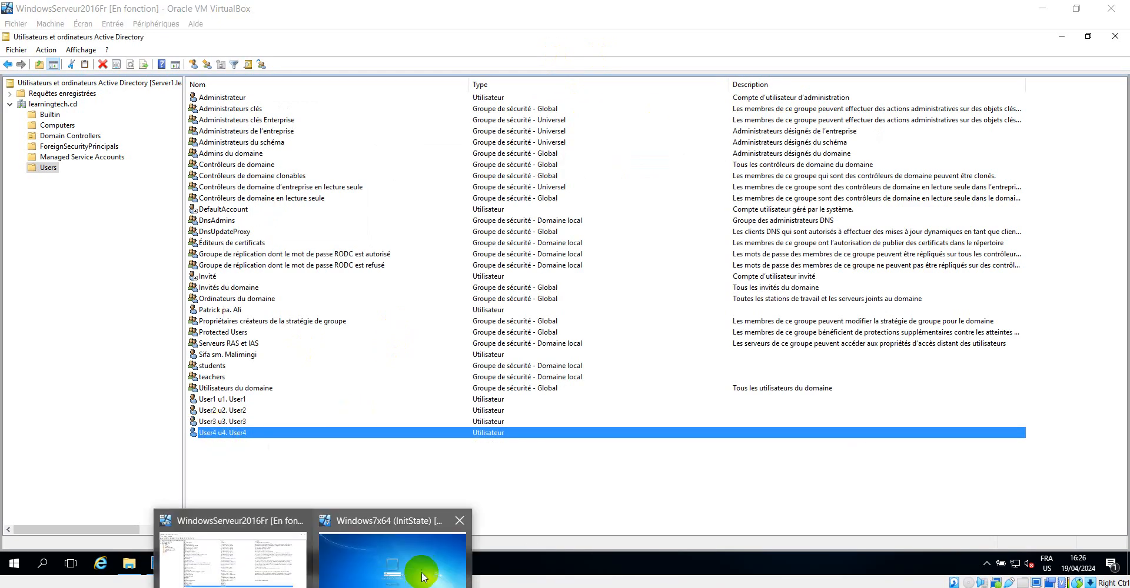
click(388, 547)
click(573, 333)
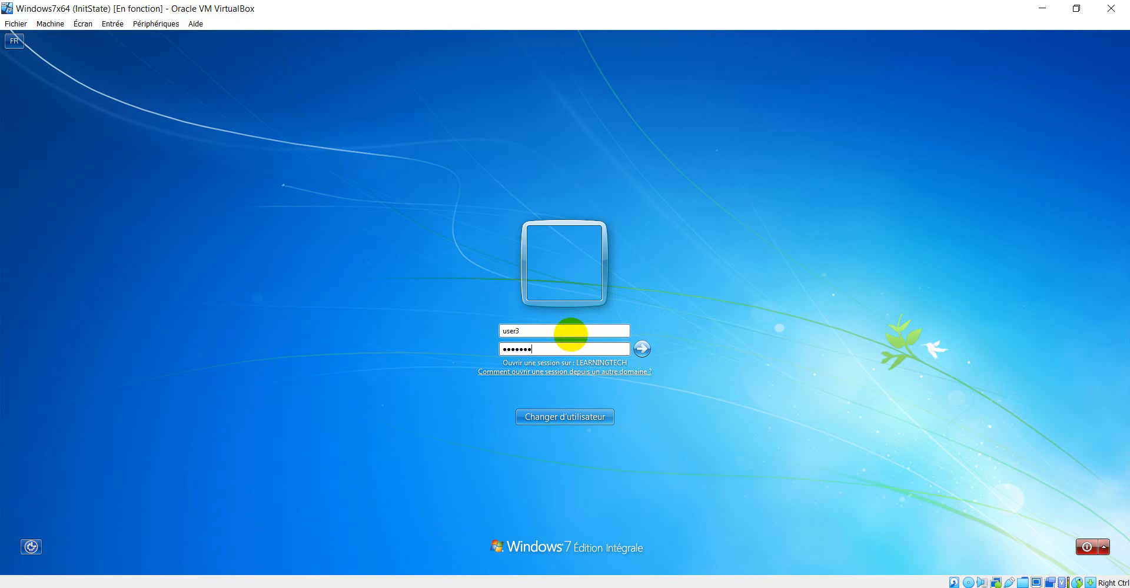
key(Return)
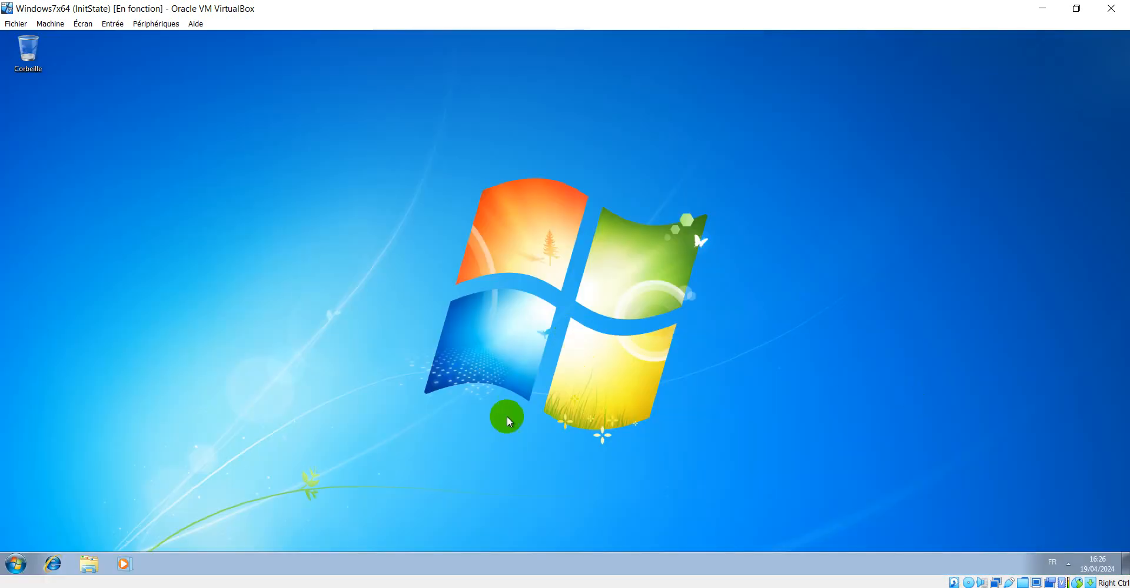
Run sysdm.cpl and approve the elevation prompt as Administrateur with the administrator password
key(super+r)
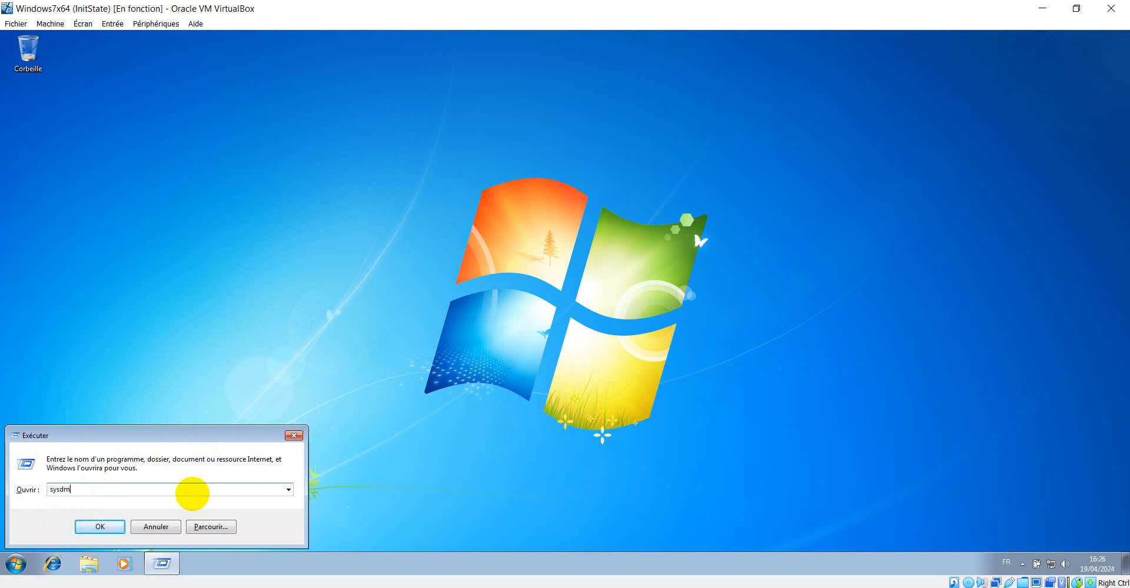
text(l)
key(Return)
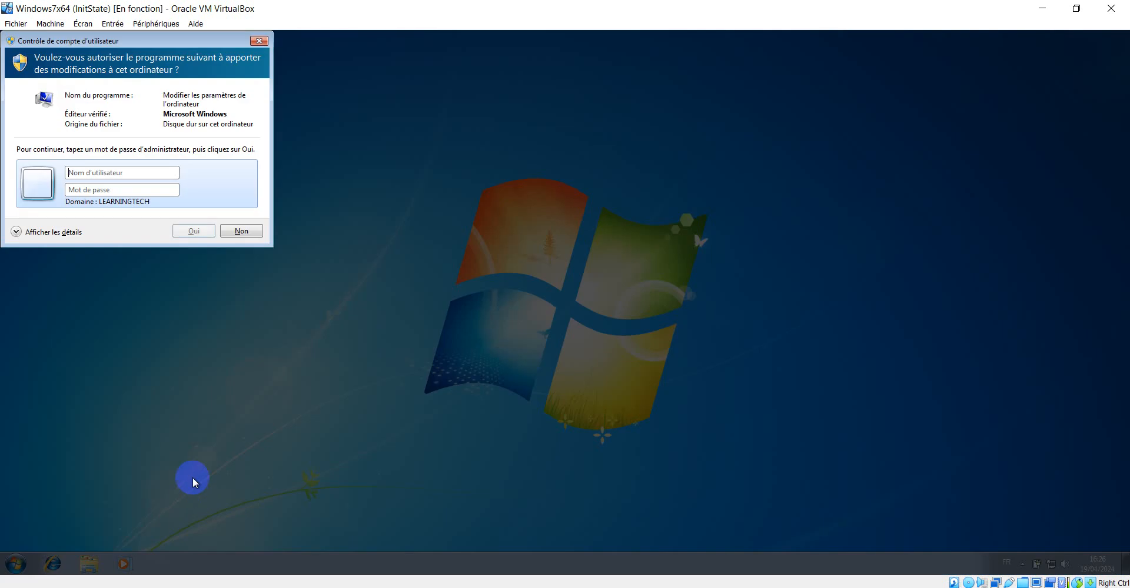
drag(186, 41, 573, 175)
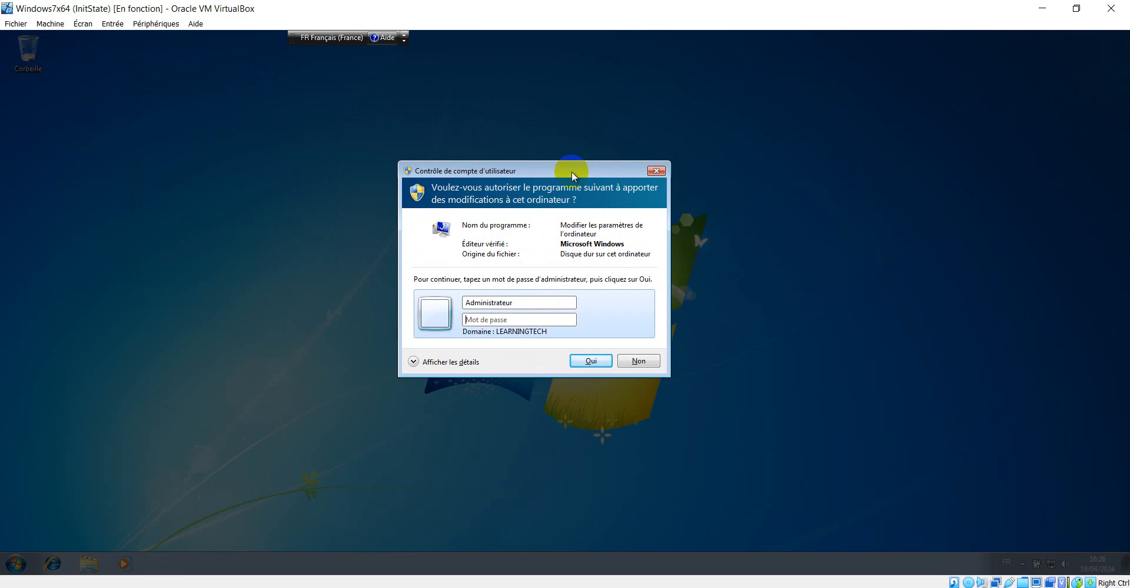
text(●●●●●●●●)
key(Return)
Open the user profile settings, inspect user3's profile entry and its type, then close System Properties
click(169, 162)
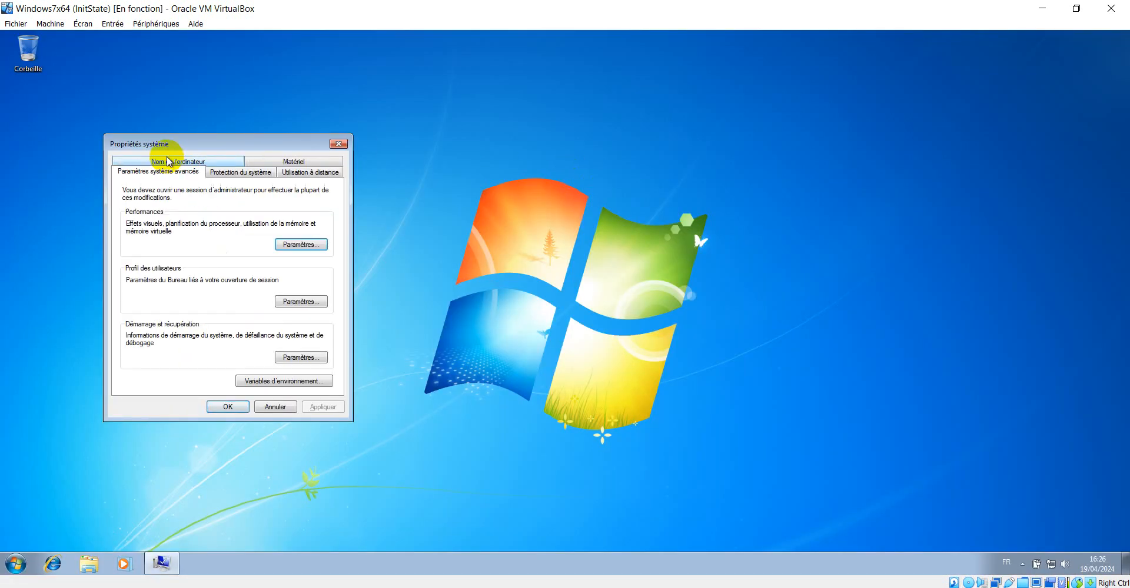
click(312, 301)
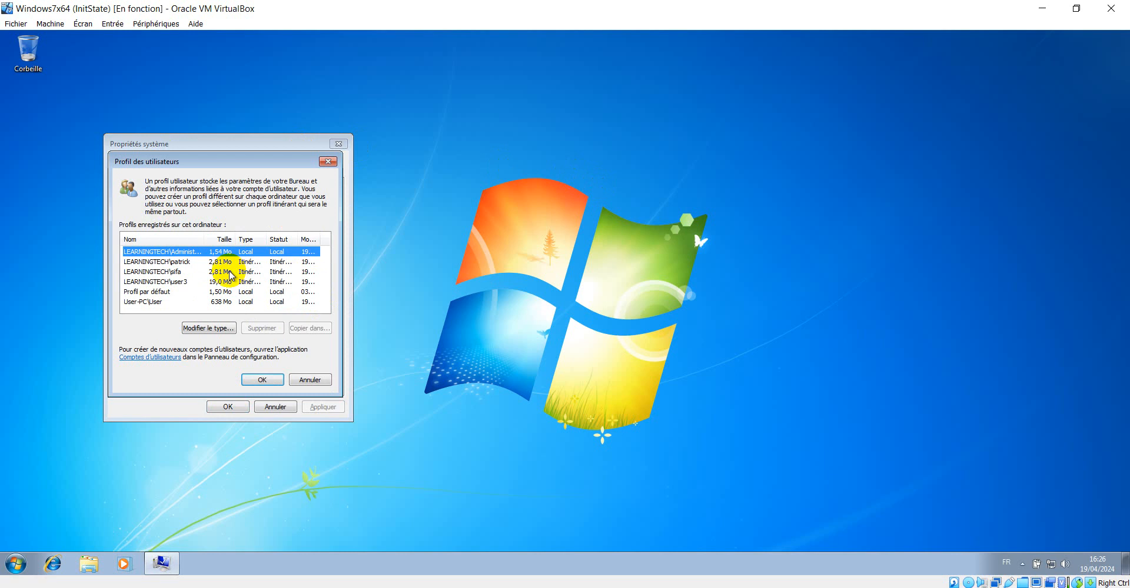
click(182, 282)
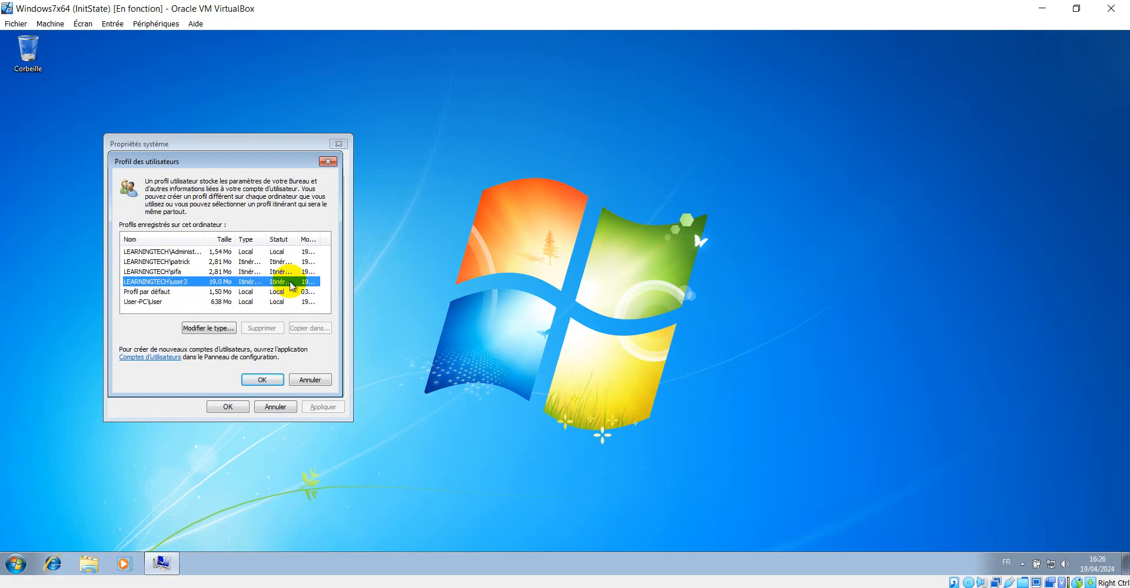
click(263, 380)
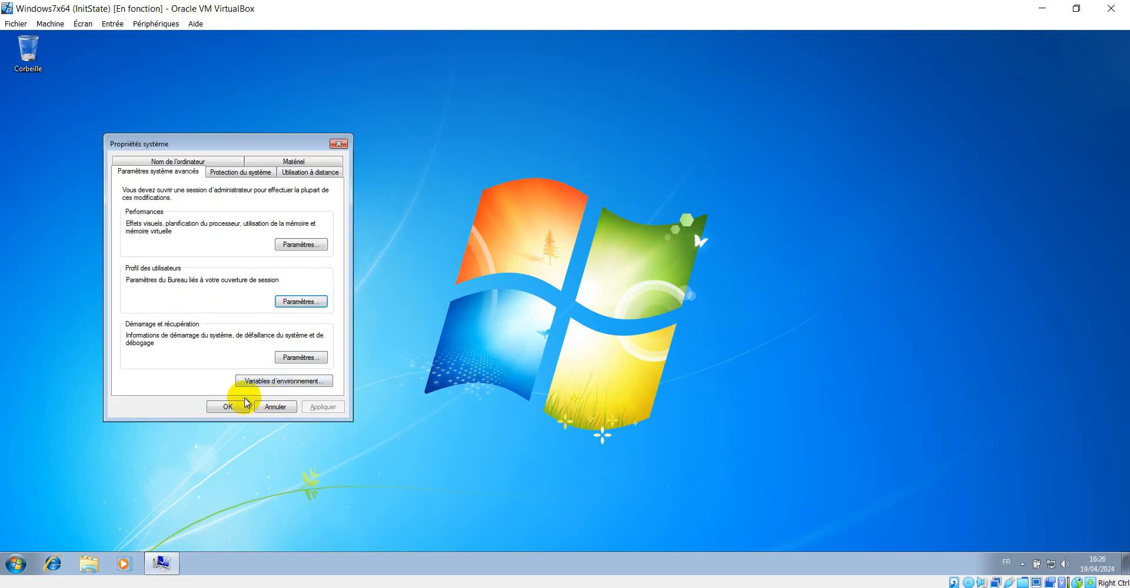
click(227, 407)
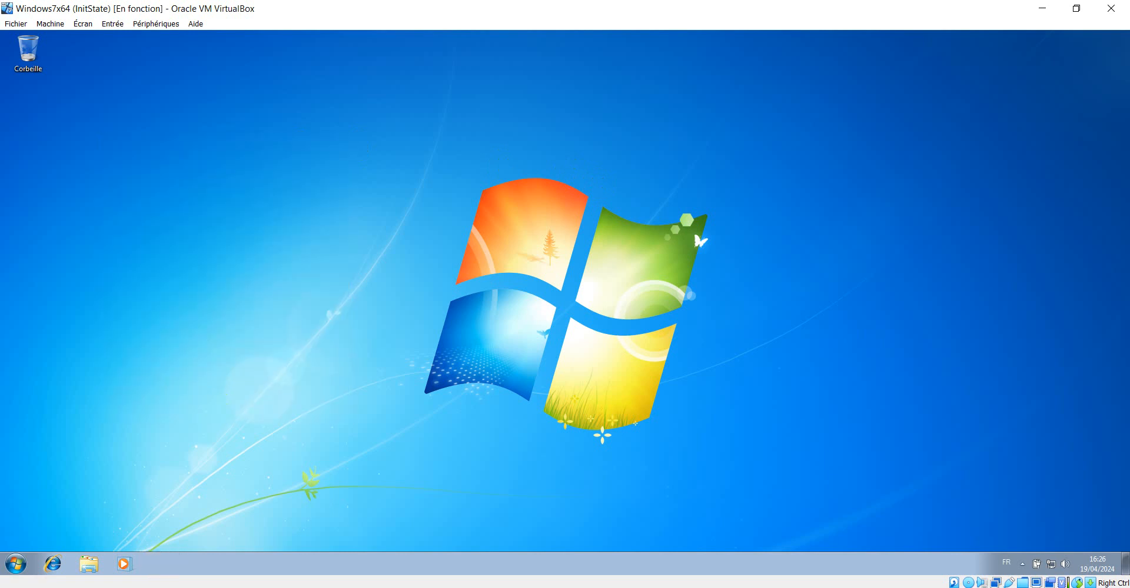
Switch to the server and review the Students profile folder and the shared folders list in Server Manager
mouse_move(314, 585)
click(250, 566)
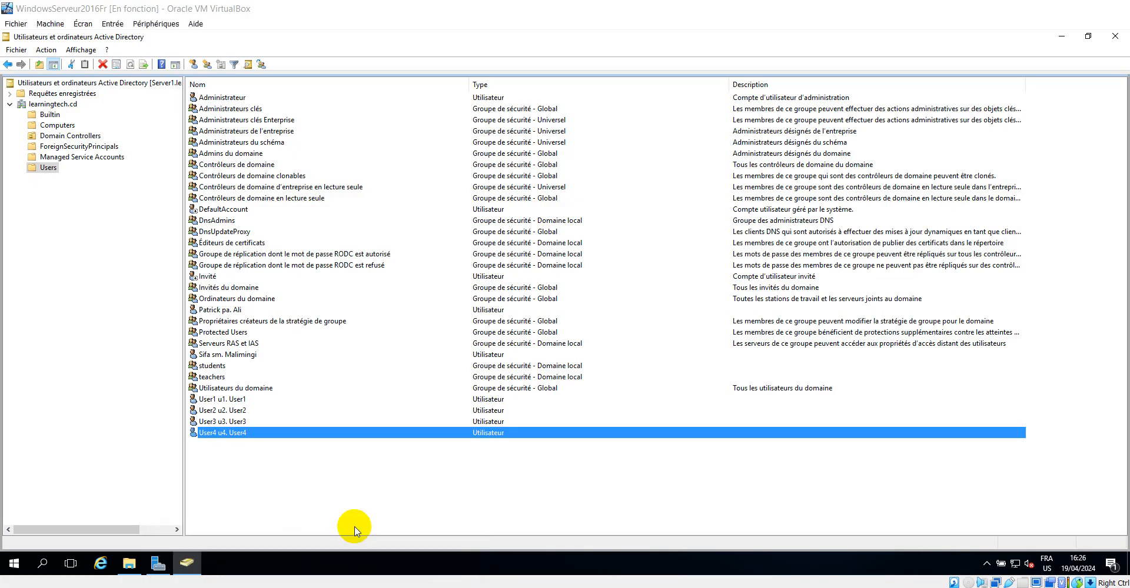
click(130, 563)
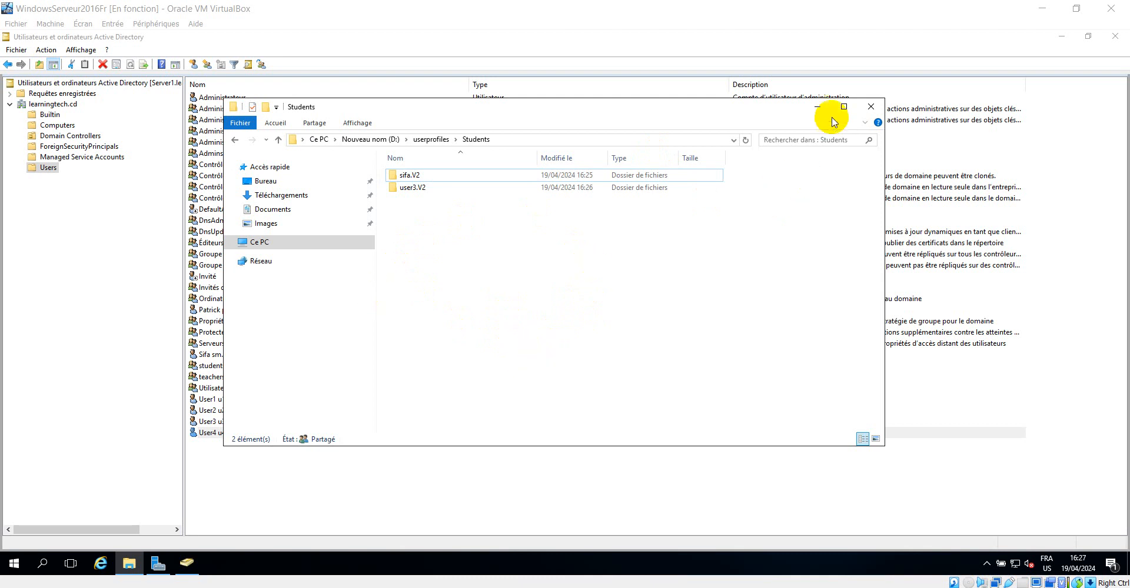
click(819, 109)
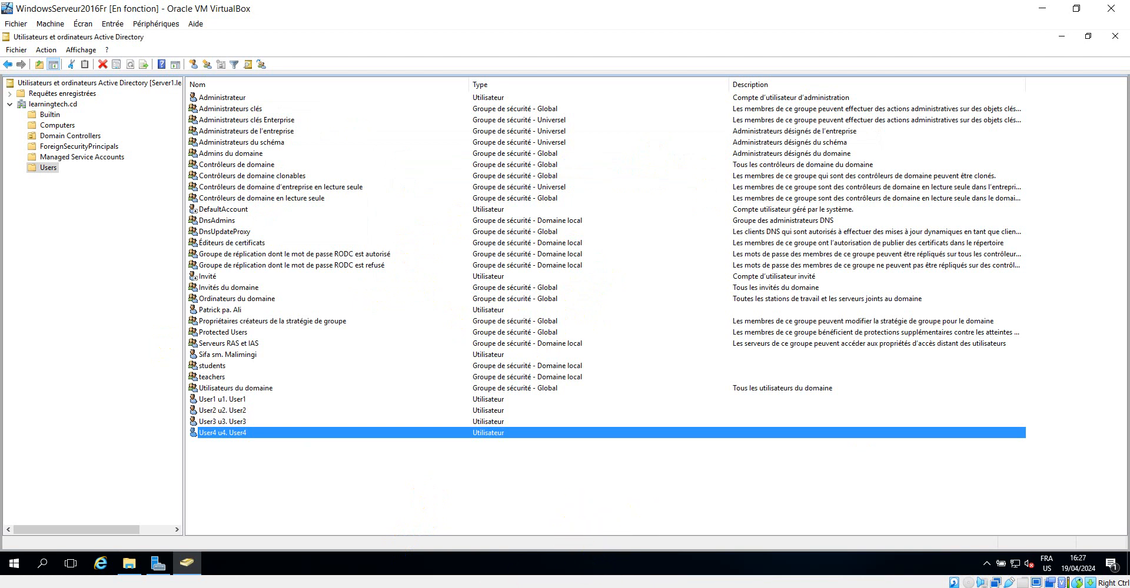
click(157, 566)
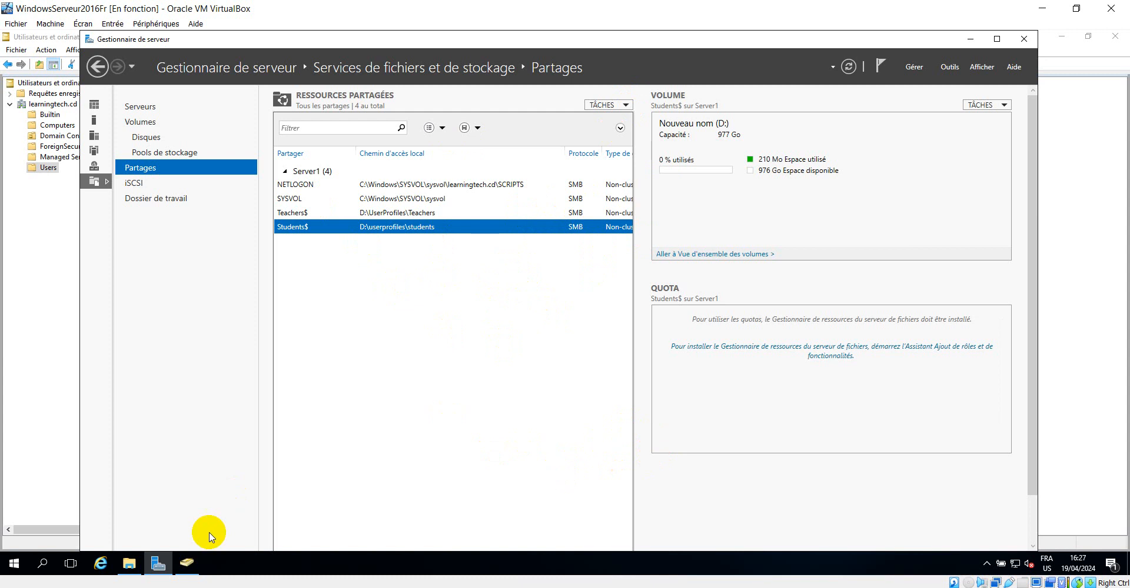
click(128, 563)
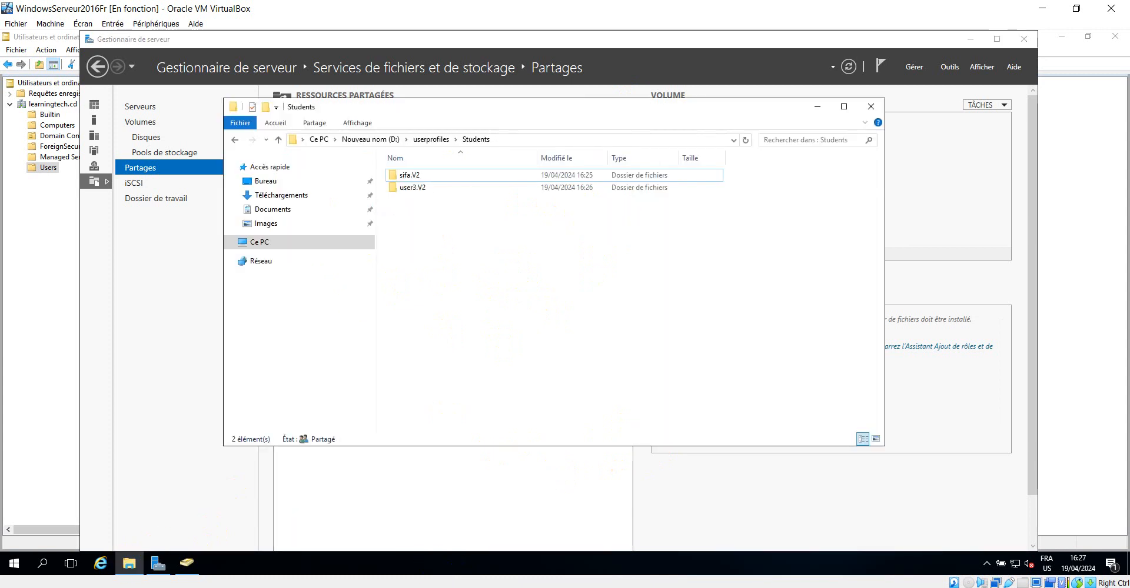
In the directory structure document, color the UserProfiles, Teachers and Students labels green
click(412, 587)
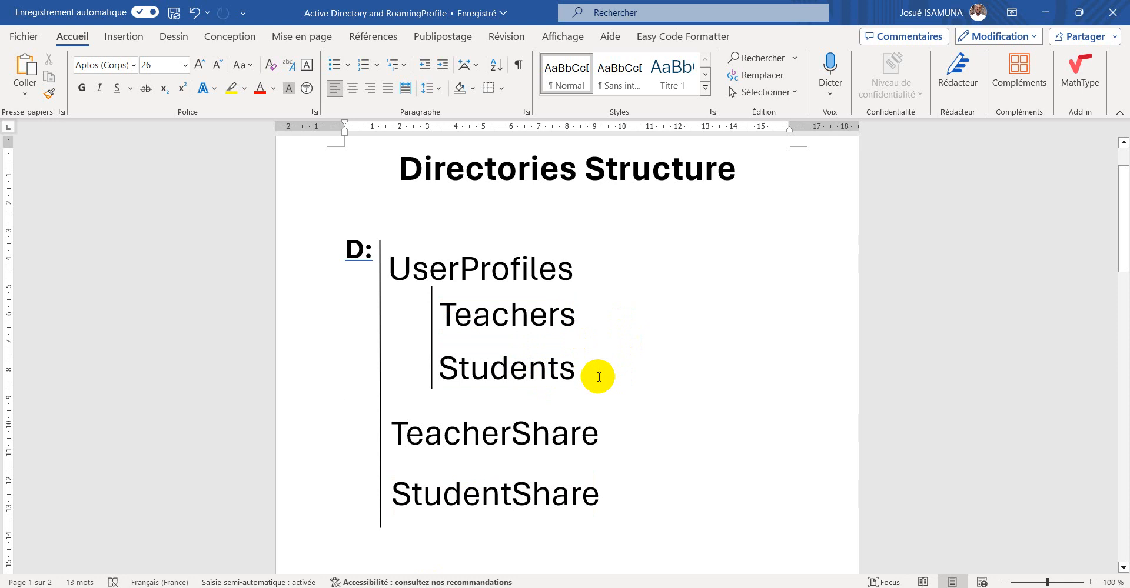
drag(591, 369, 434, 280)
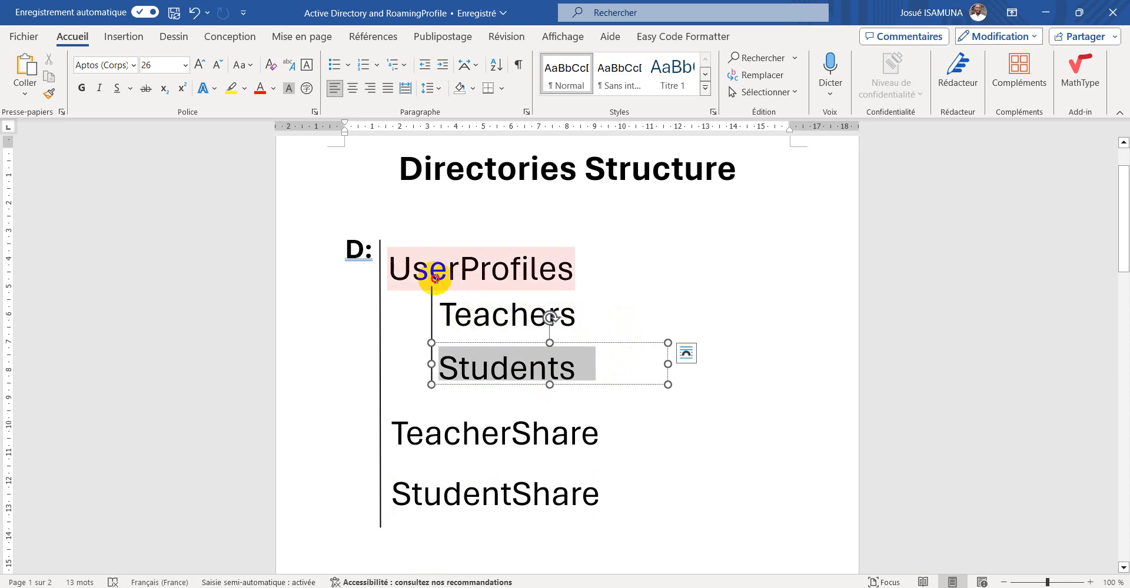
click(443, 314)
triple_click(494, 315)
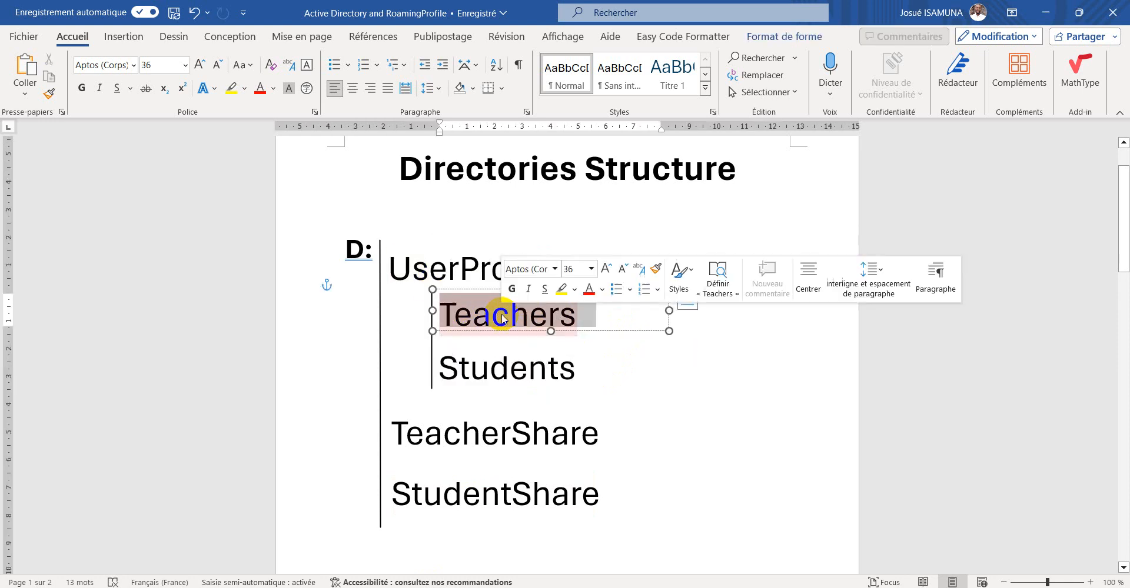
click(602, 289)
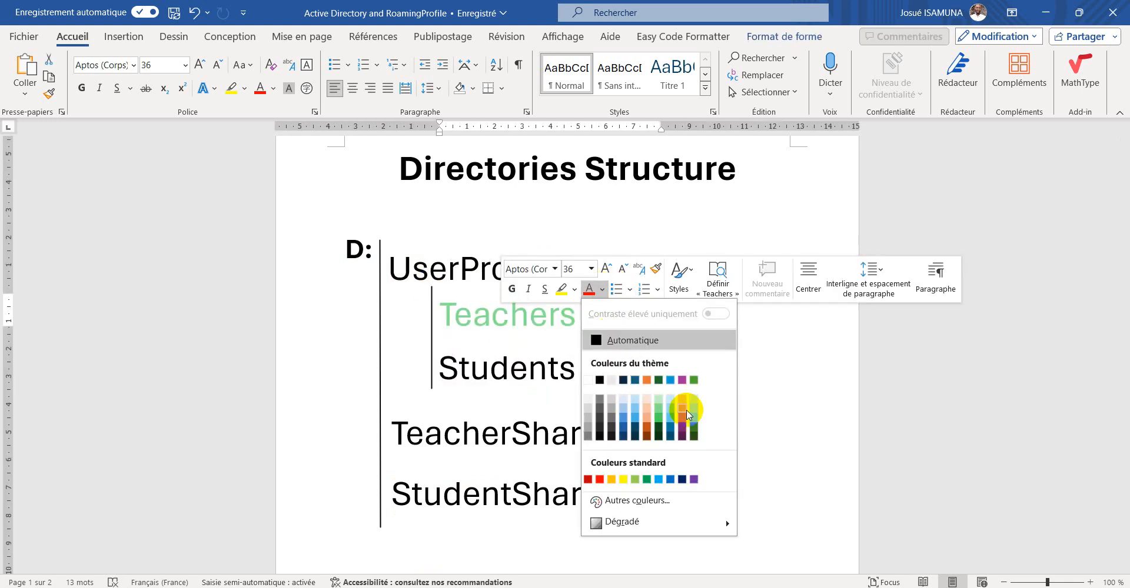
click(694, 383)
triple_click(548, 372)
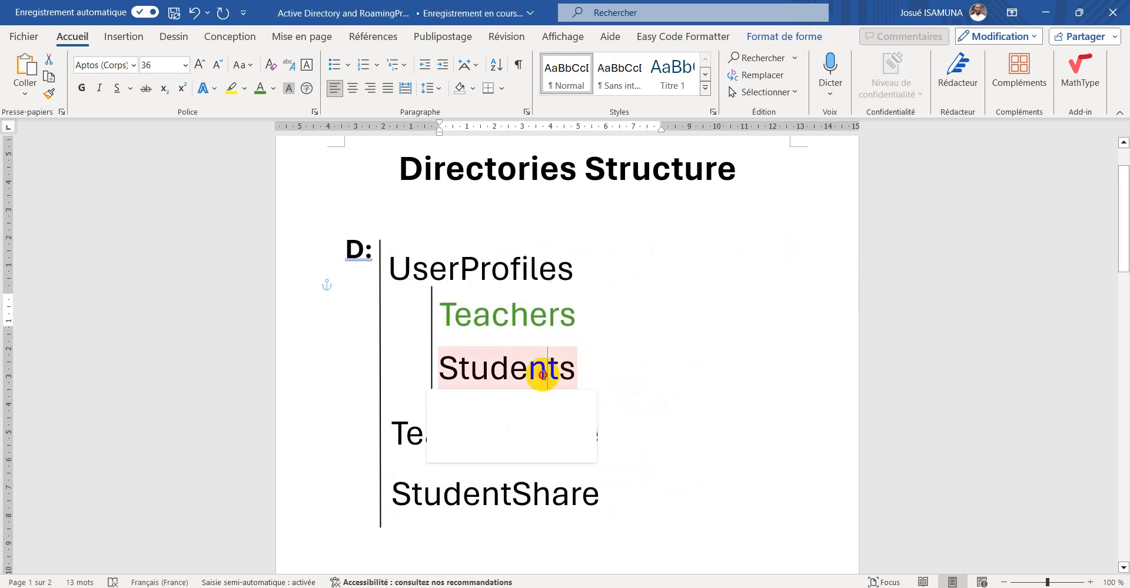
click(630, 352)
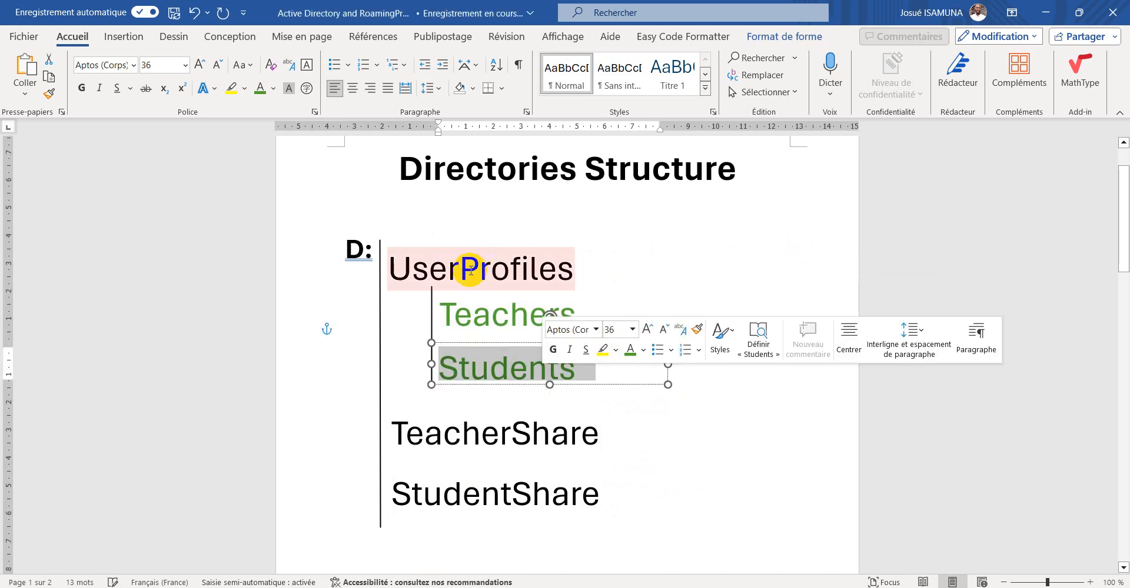
triple_click(468, 270)
click(556, 249)
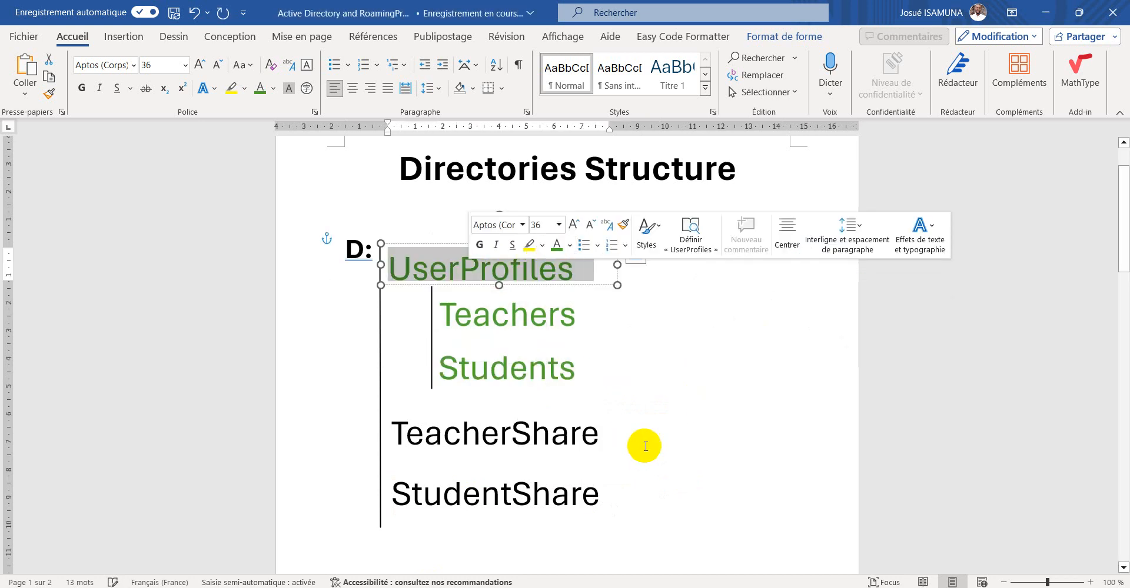
click(527, 434)
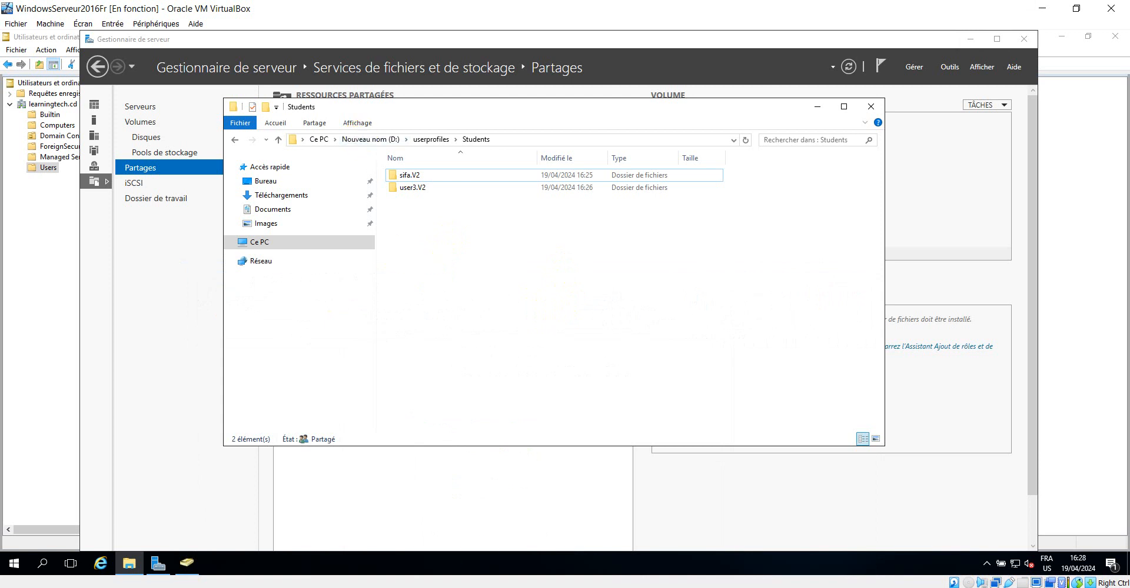
Create a new folder named TeacherShare at the root of drive D:
click(480, 587)
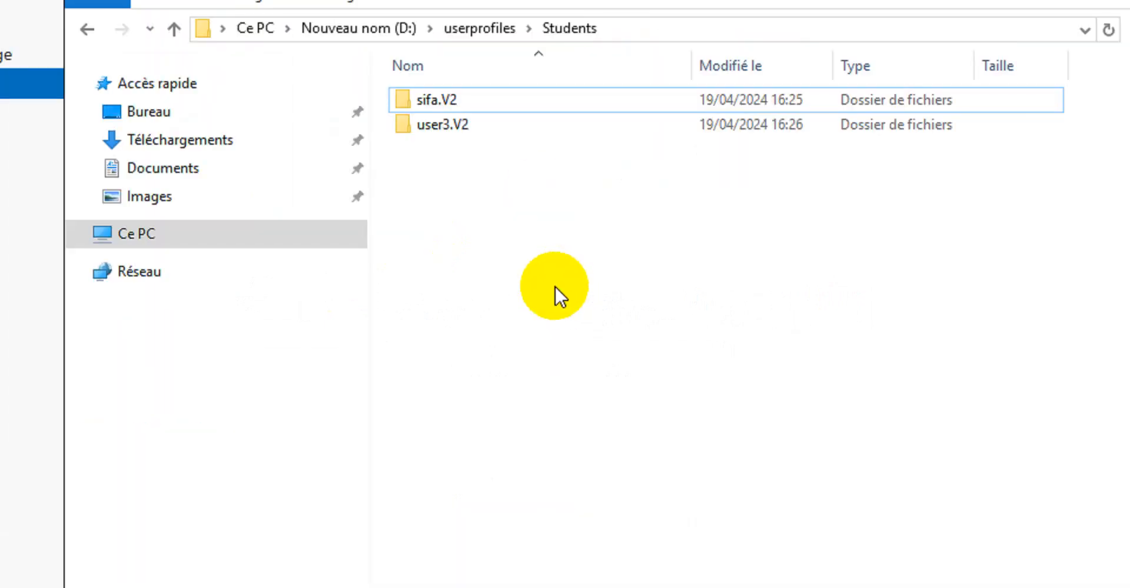
click(400, 132)
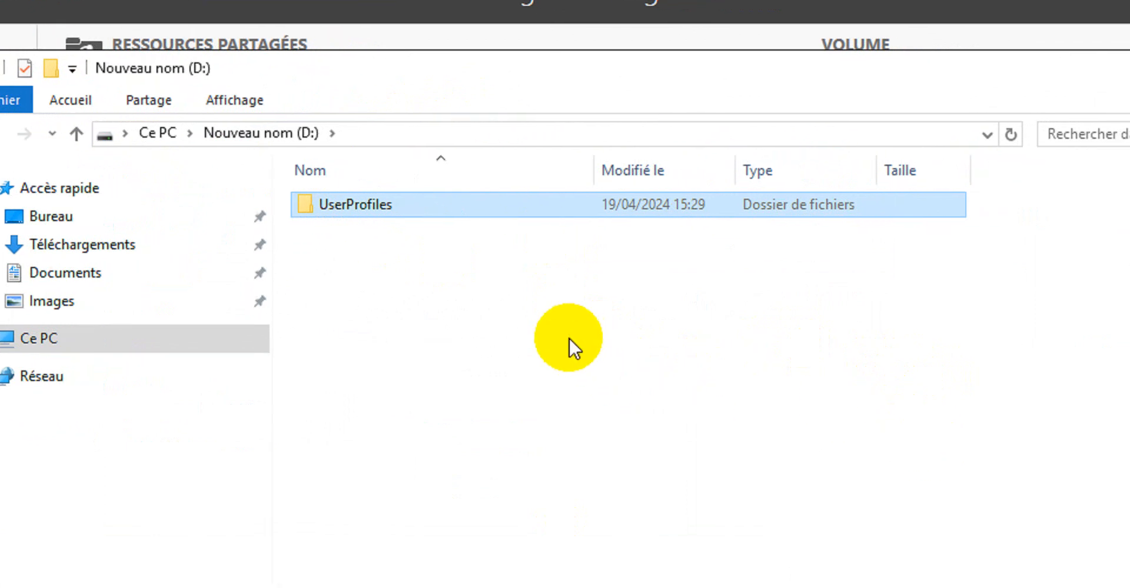
right_click(515, 319)
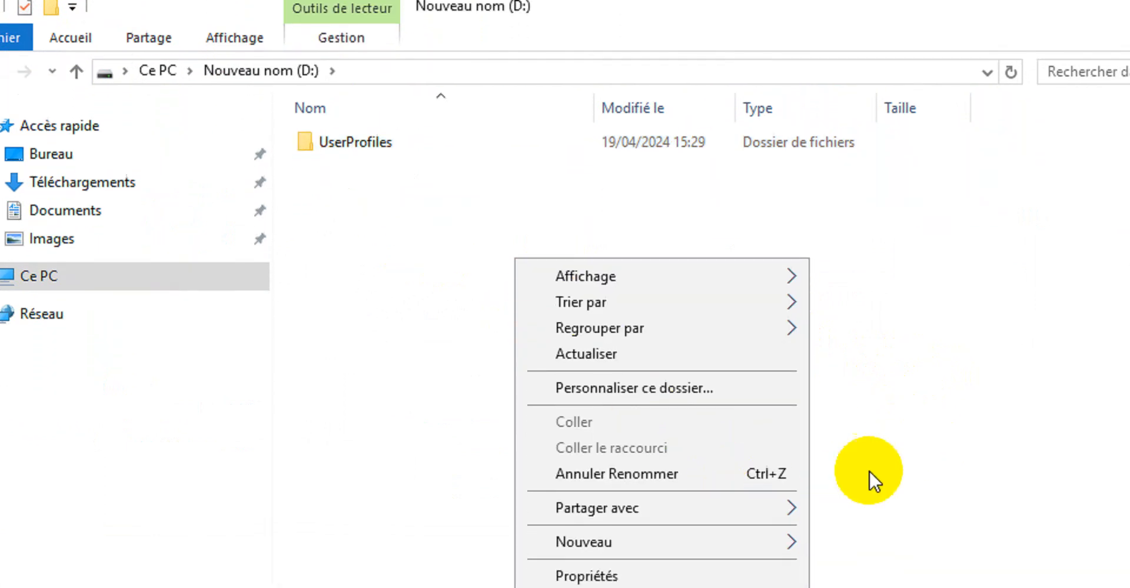
mouse_move(800, 504)
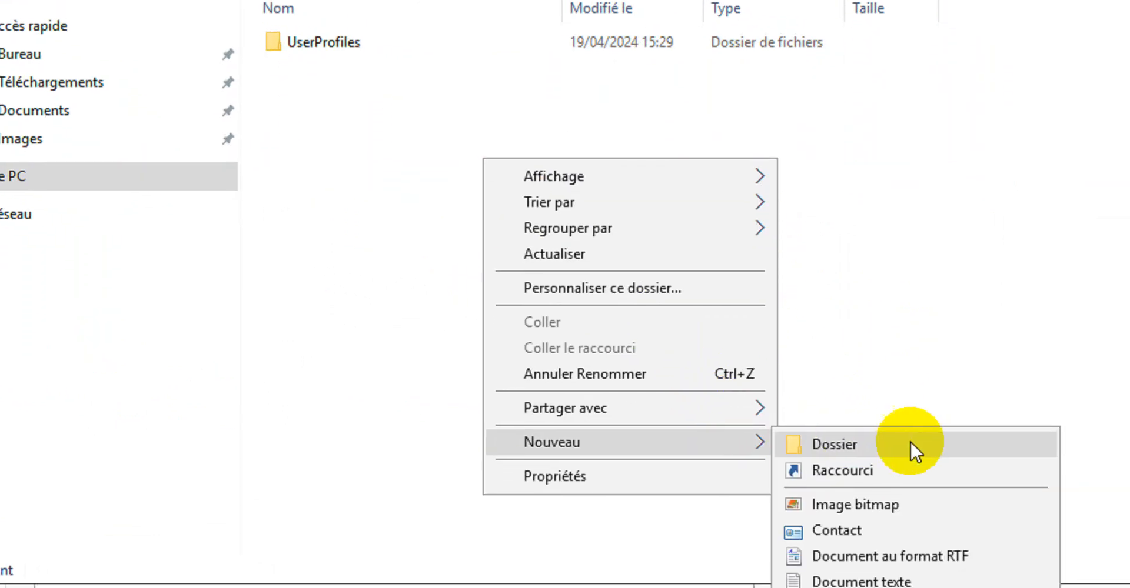
click(942, 505)
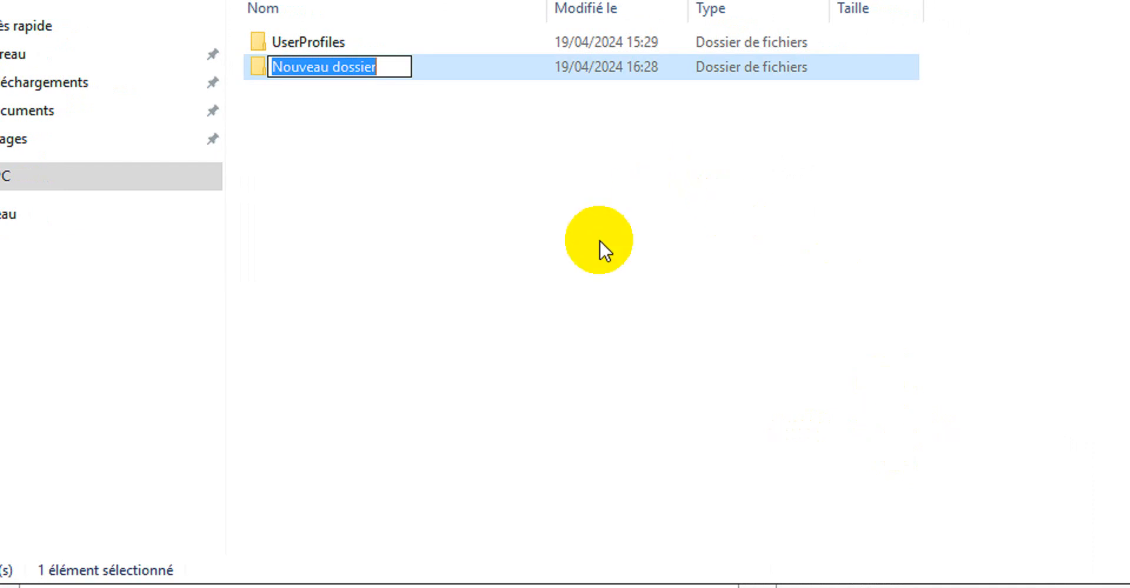
text(Teachers)
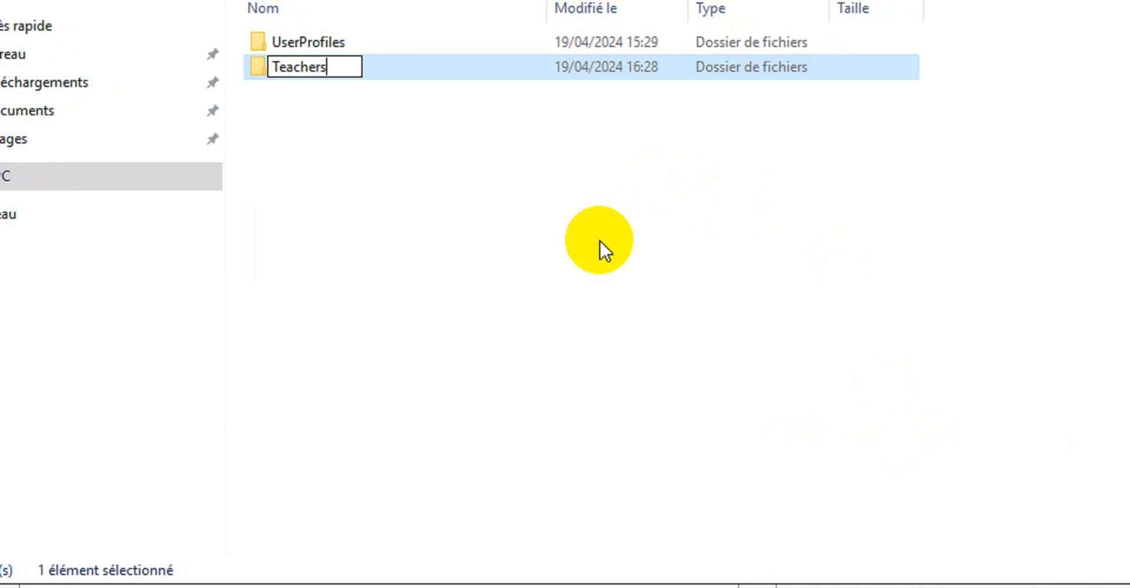
key(BackSpace)
text(s)
key(BackSpace)
text(Sga)
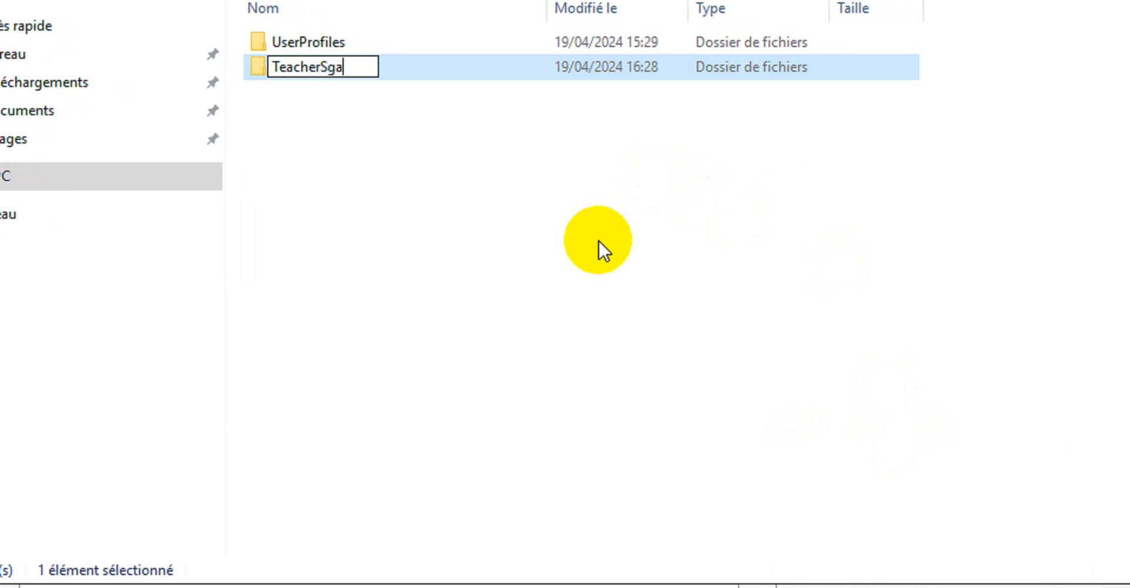
key(BackSpace)
key(BackSpace)
text(hares)
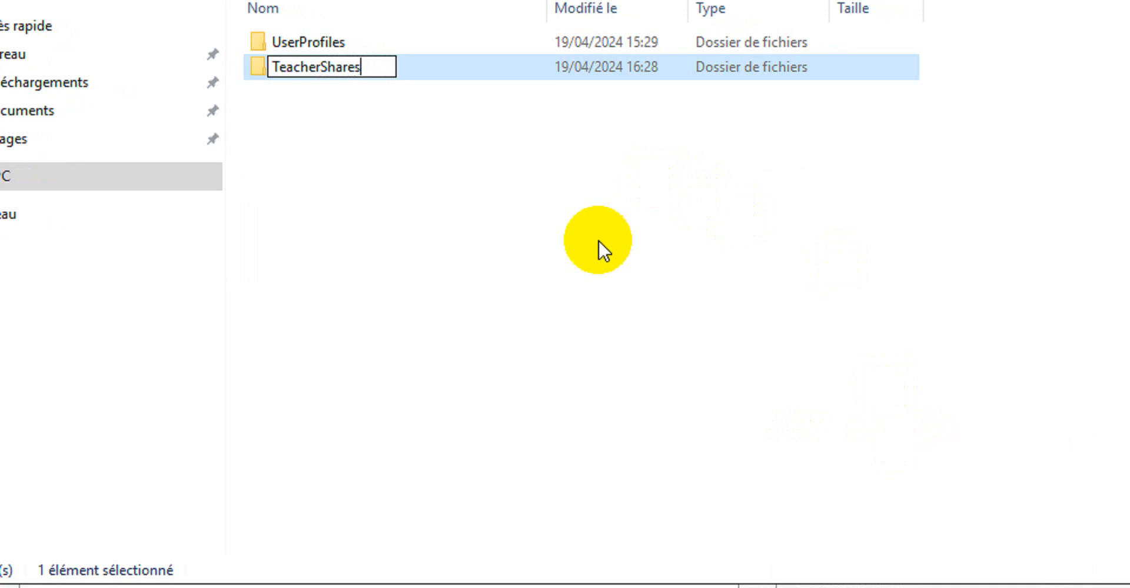
key(BackSpace)
click(595, 235)
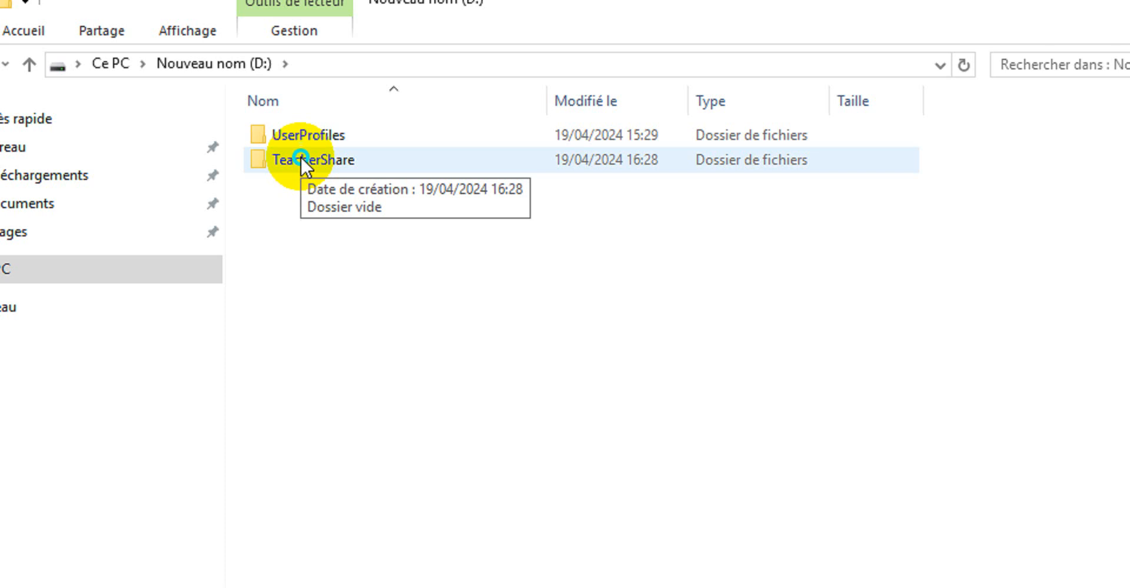
Open the file sharing dialog for the TeacherShare folder
right_click(300, 157)
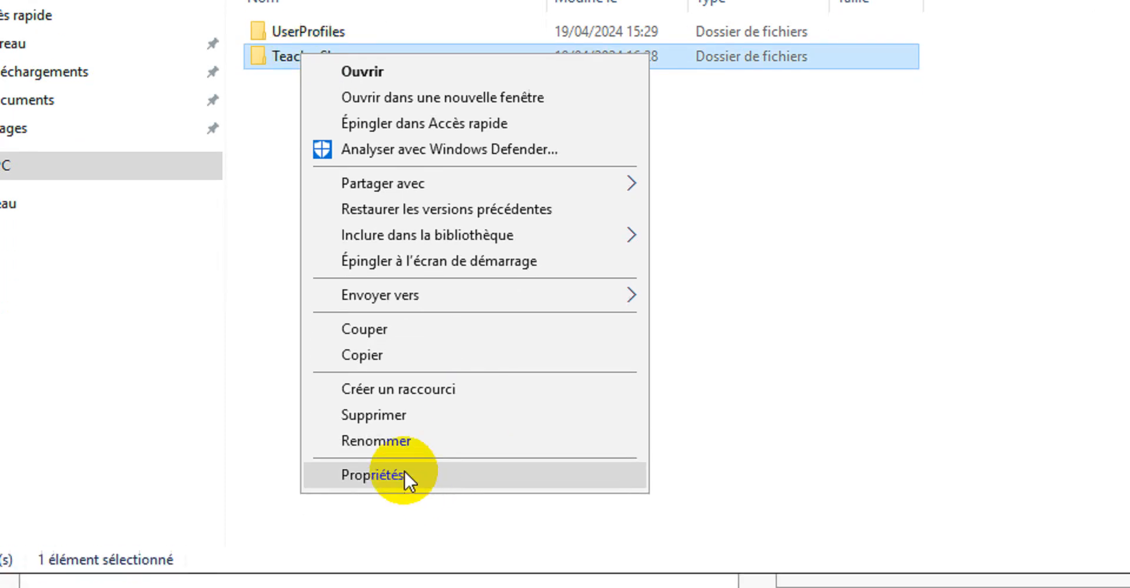
click(407, 559)
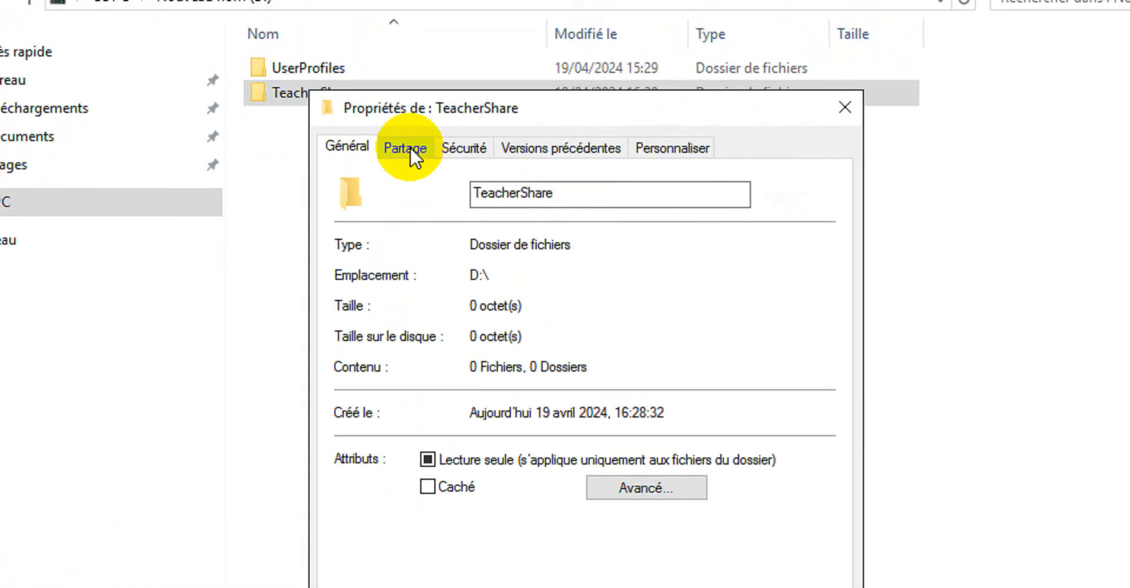
click(410, 147)
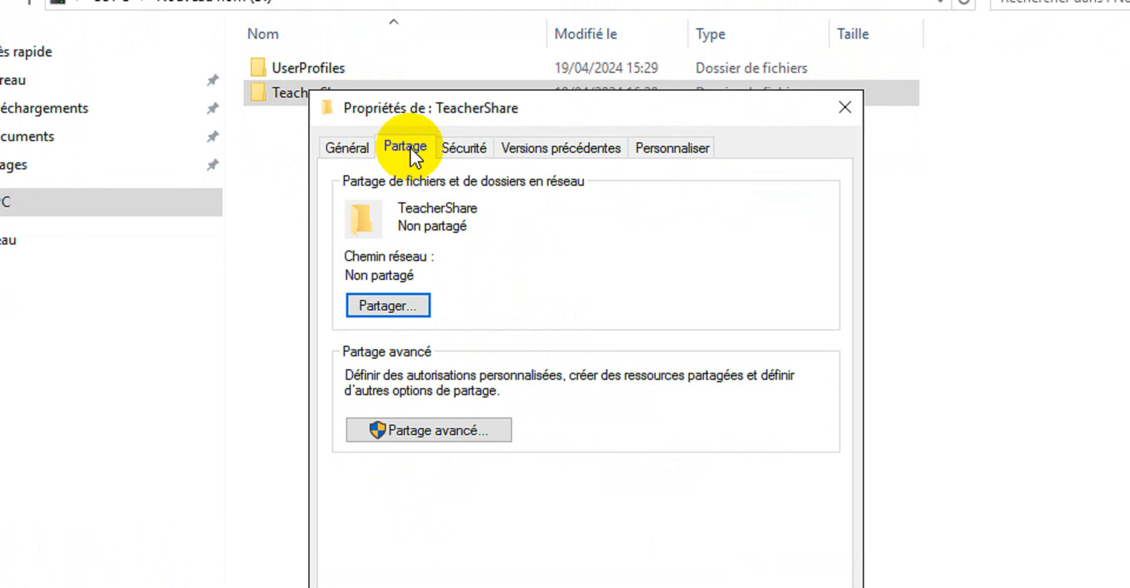
click(399, 305)
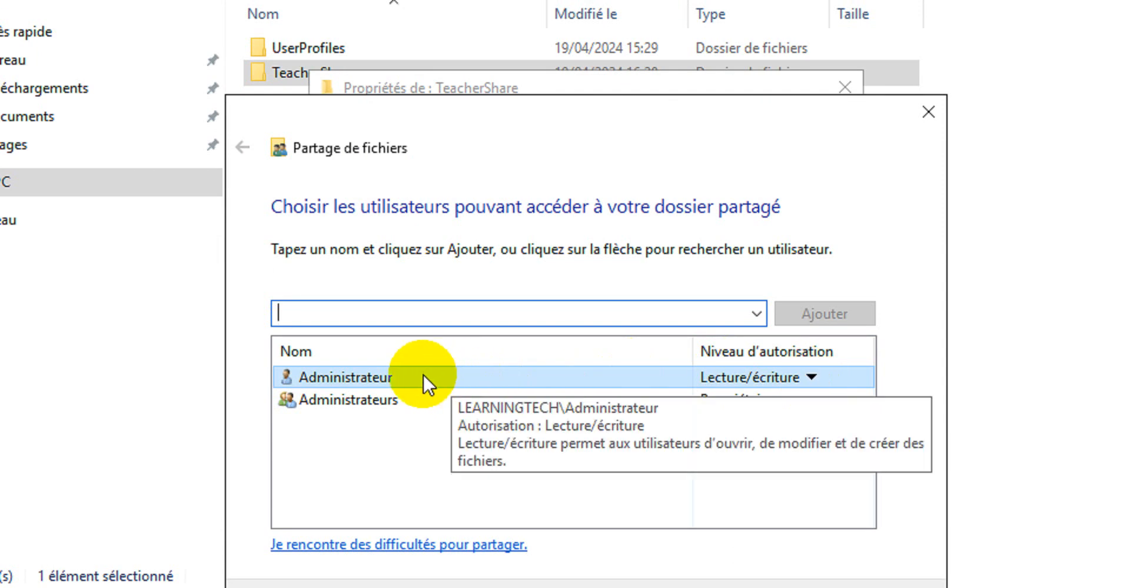
click(458, 381)
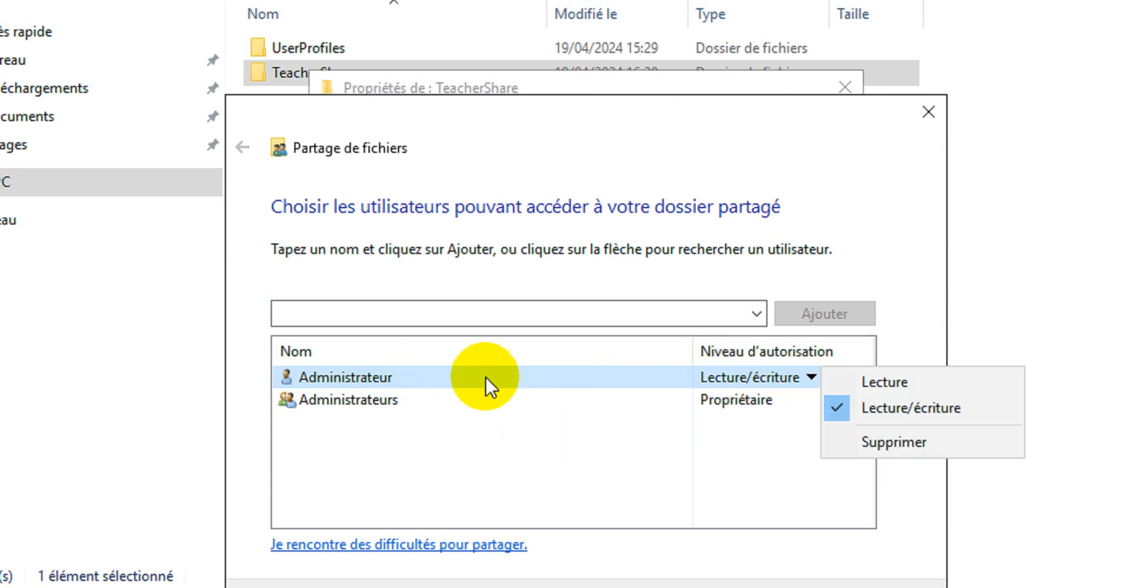
click(708, 401)
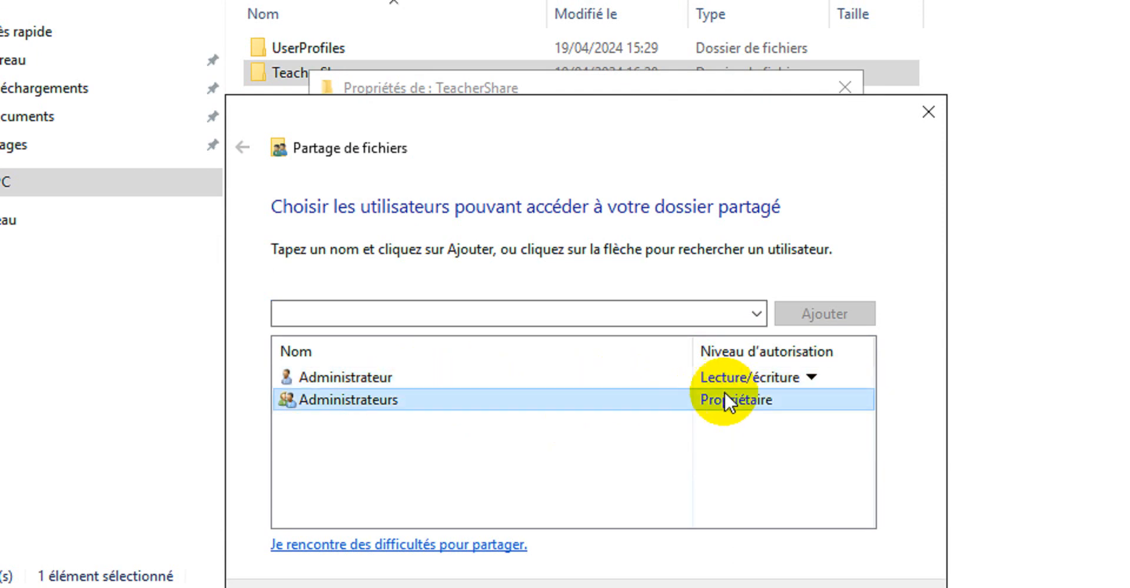
Search for and add the teachers group to the TeacherShare sharing list
click(757, 315)
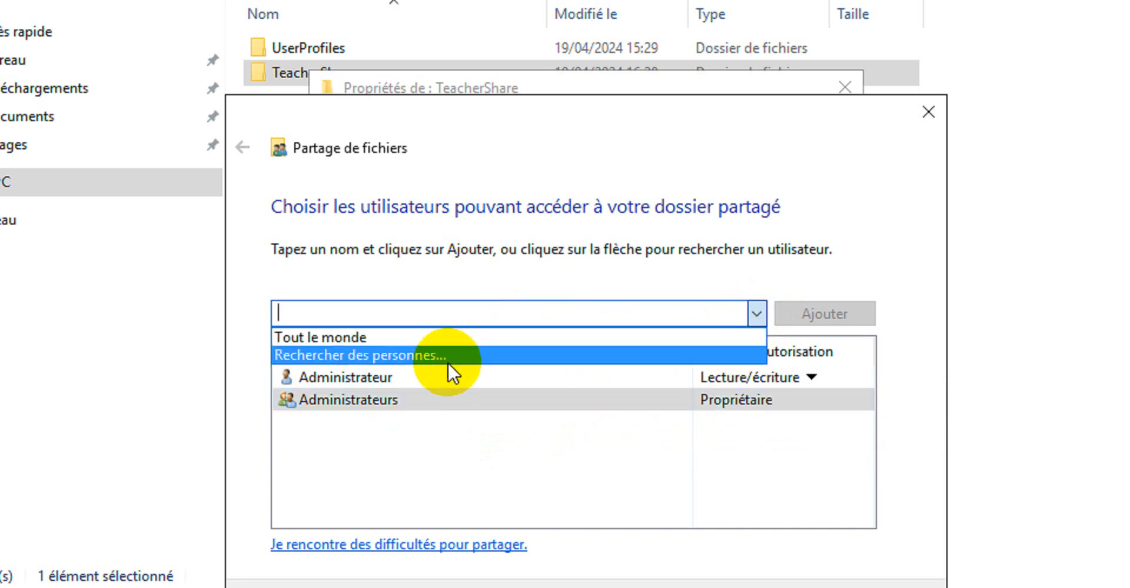
click(427, 356)
click(396, 326)
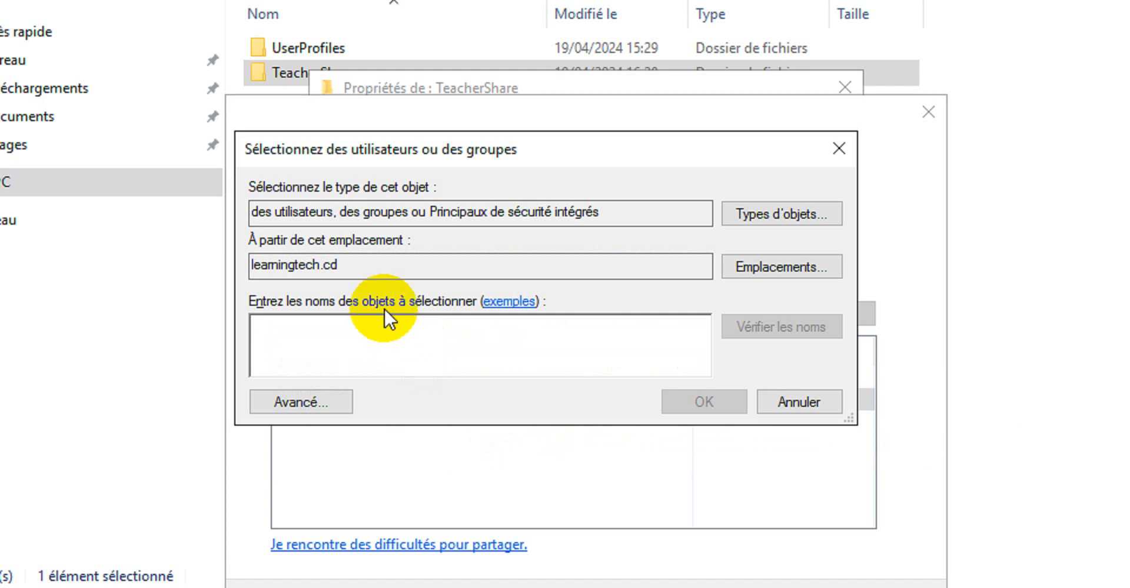
text(t)
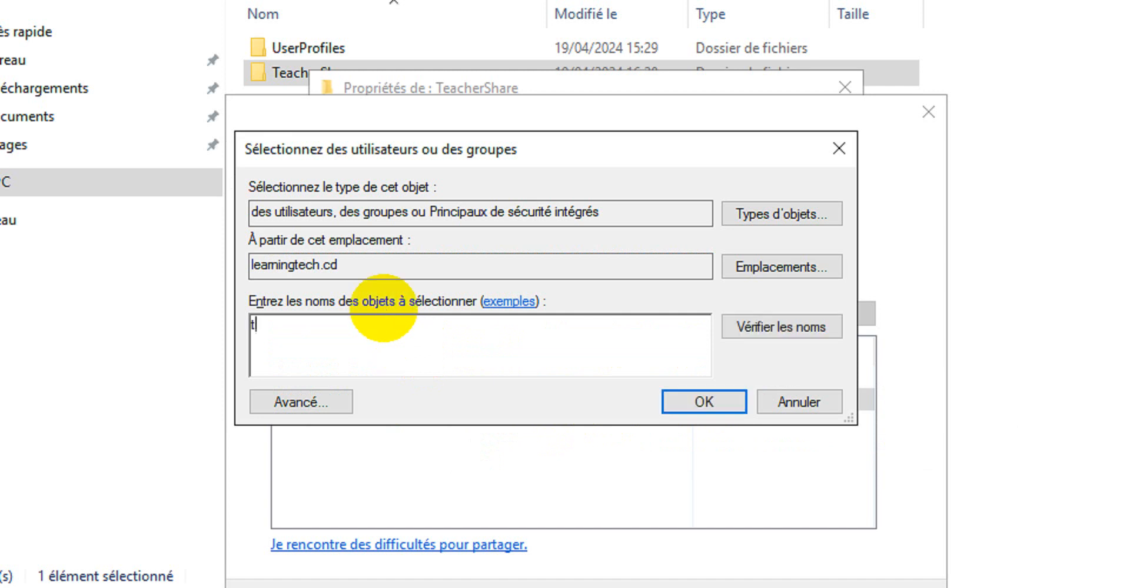
text(eachers)
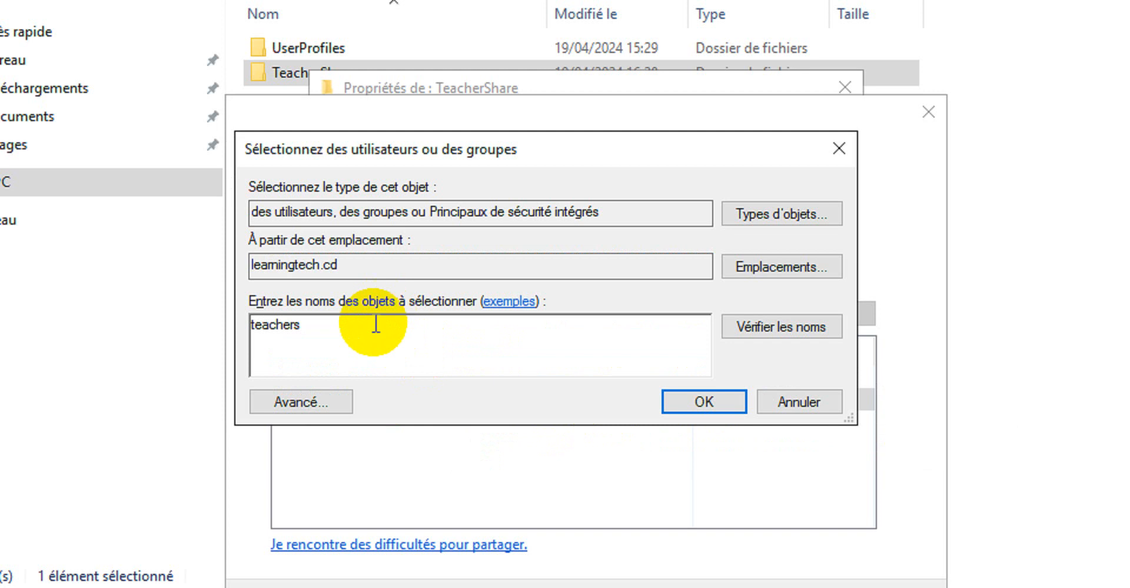
click(788, 312)
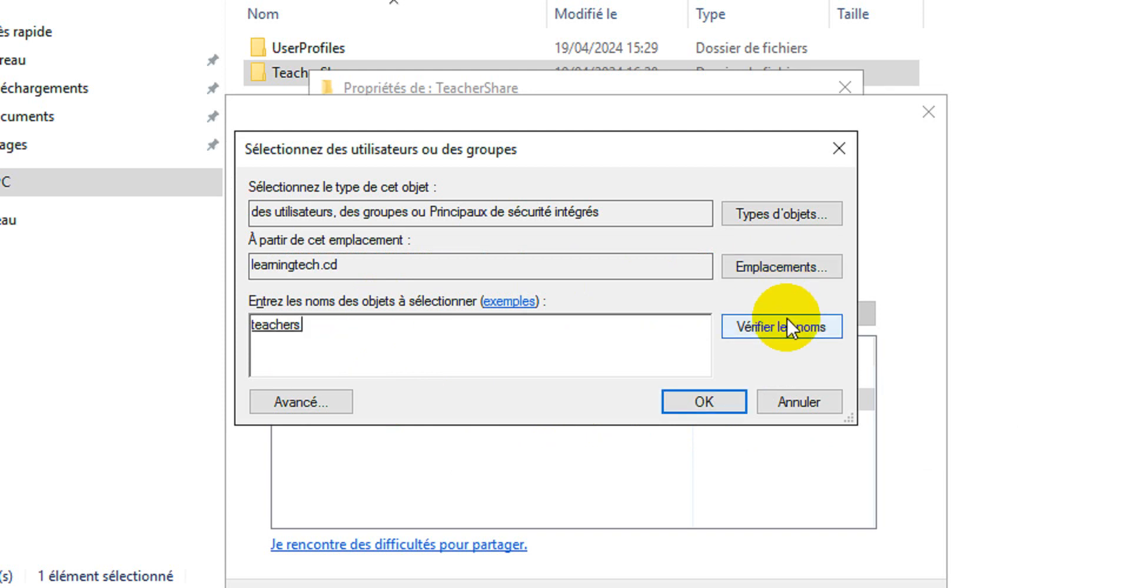
click(695, 401)
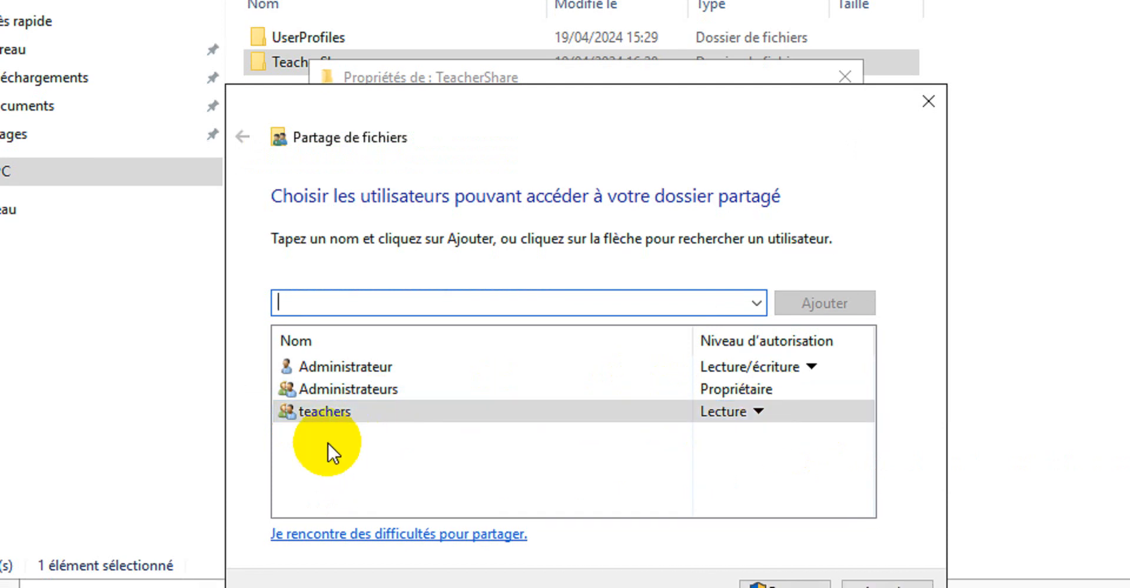
Give the teachers group Lecture/écriture permission, share the folder, and close its properties
click(760, 411)
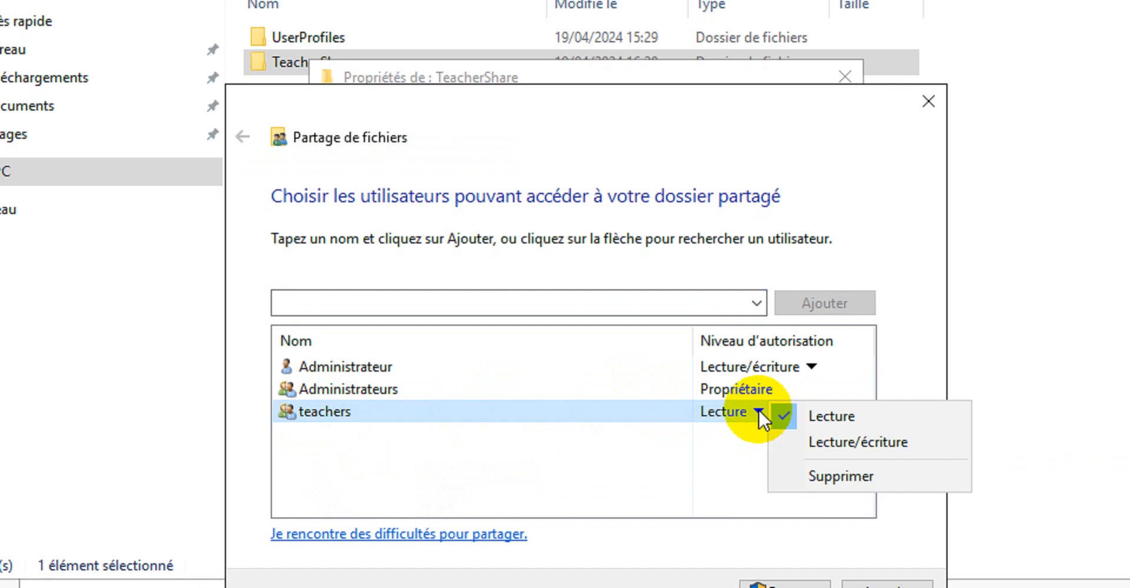
click(815, 443)
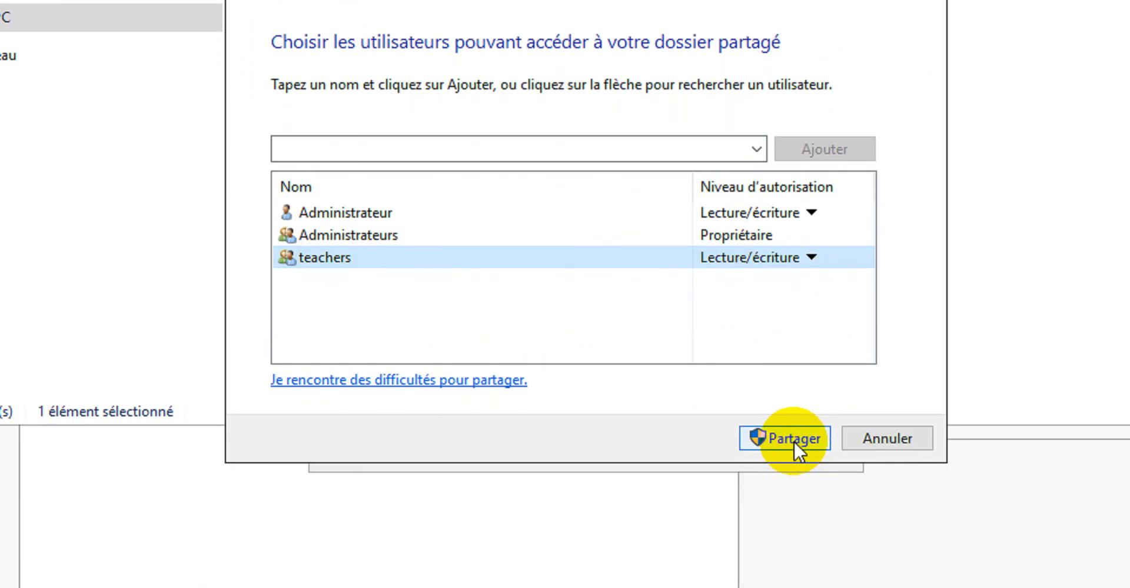
click(794, 450)
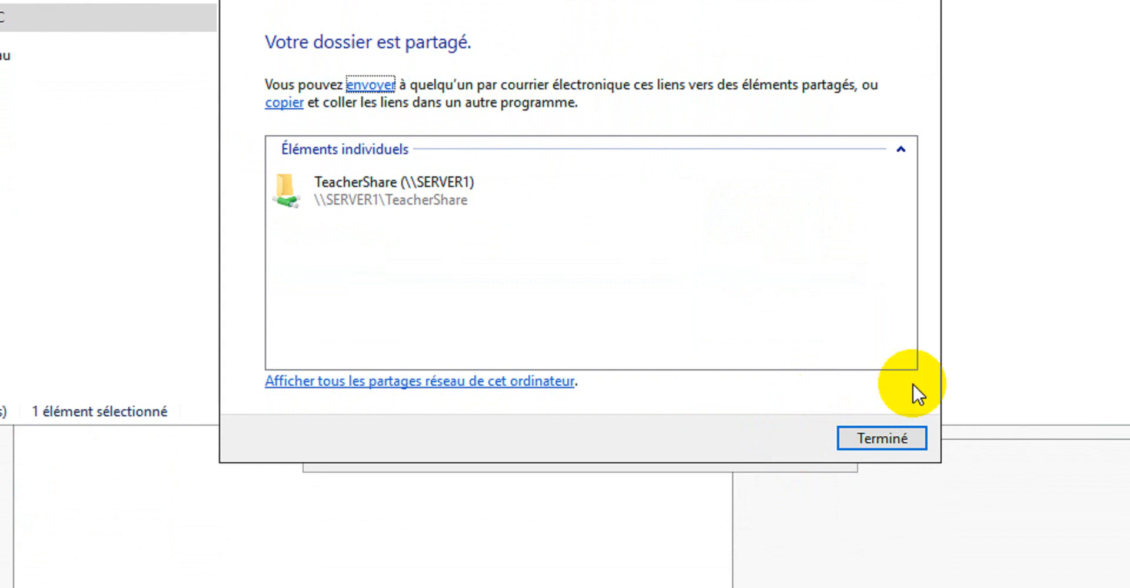
click(864, 441)
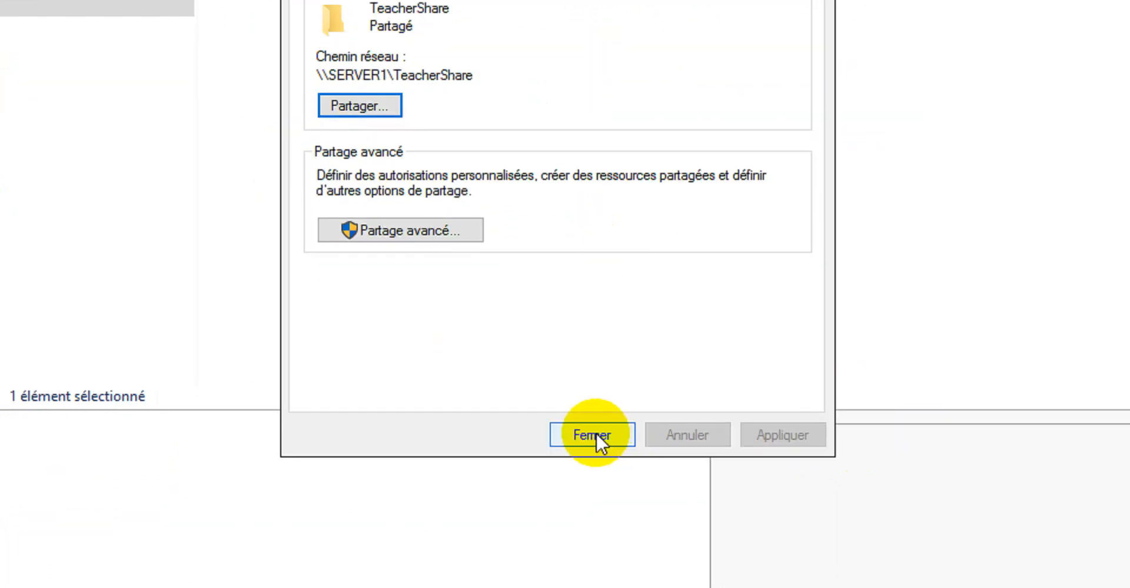
click(593, 435)
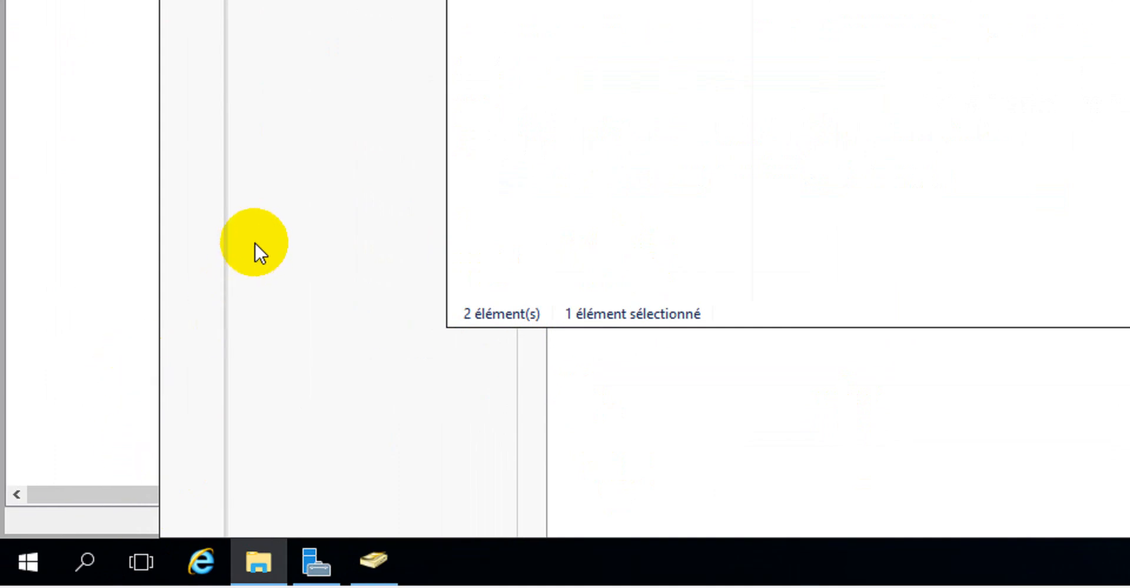
Open the network path \\Server1\TeacherShare to check the new share
key(super+r)
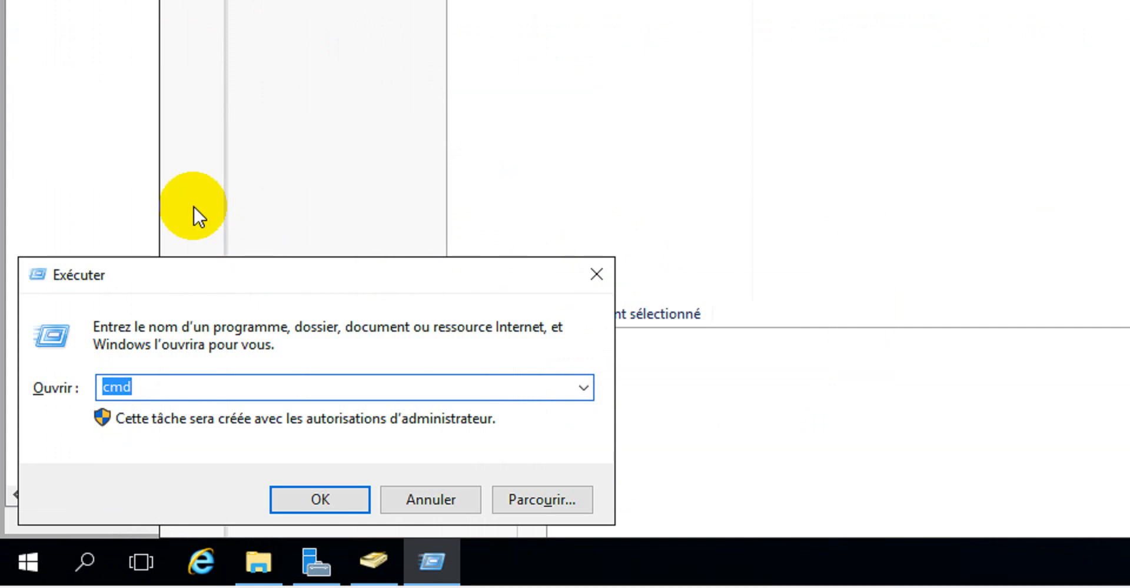
text(\\)
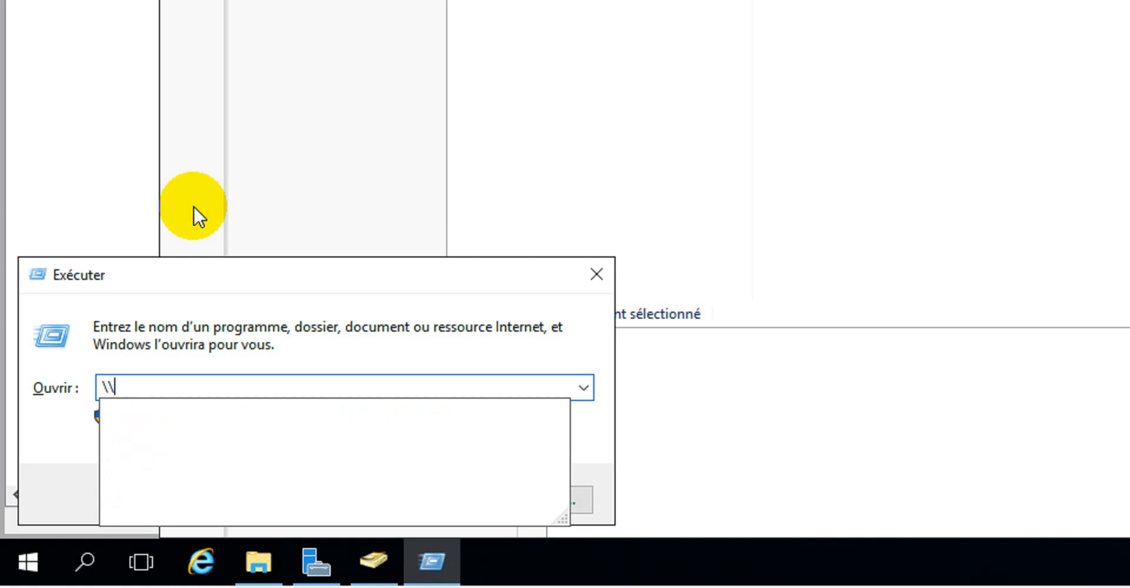
text(Ser)
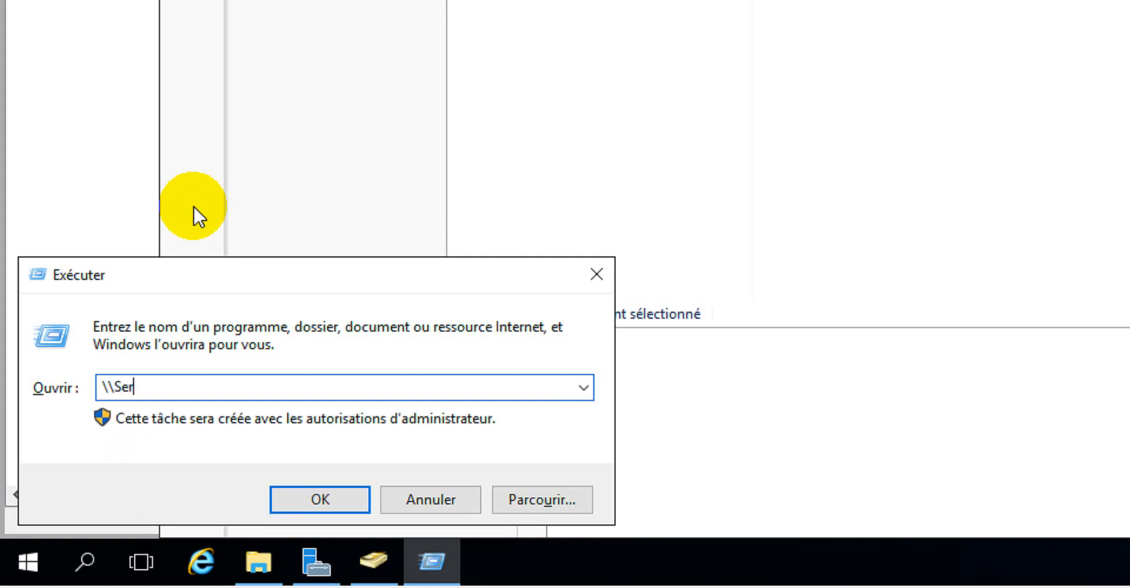
text(ver1\)
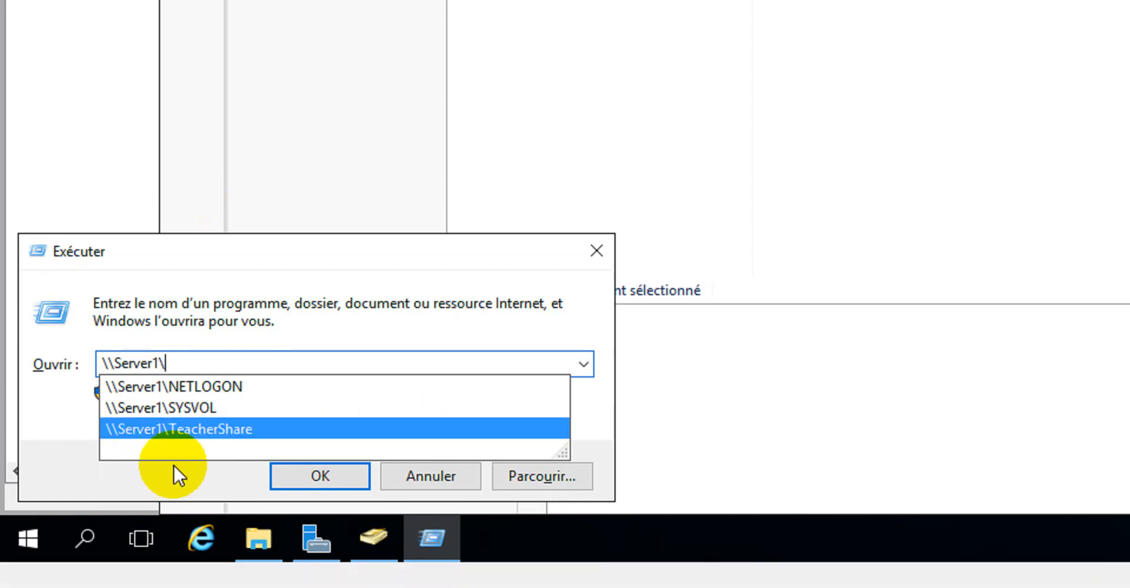
click(206, 428)
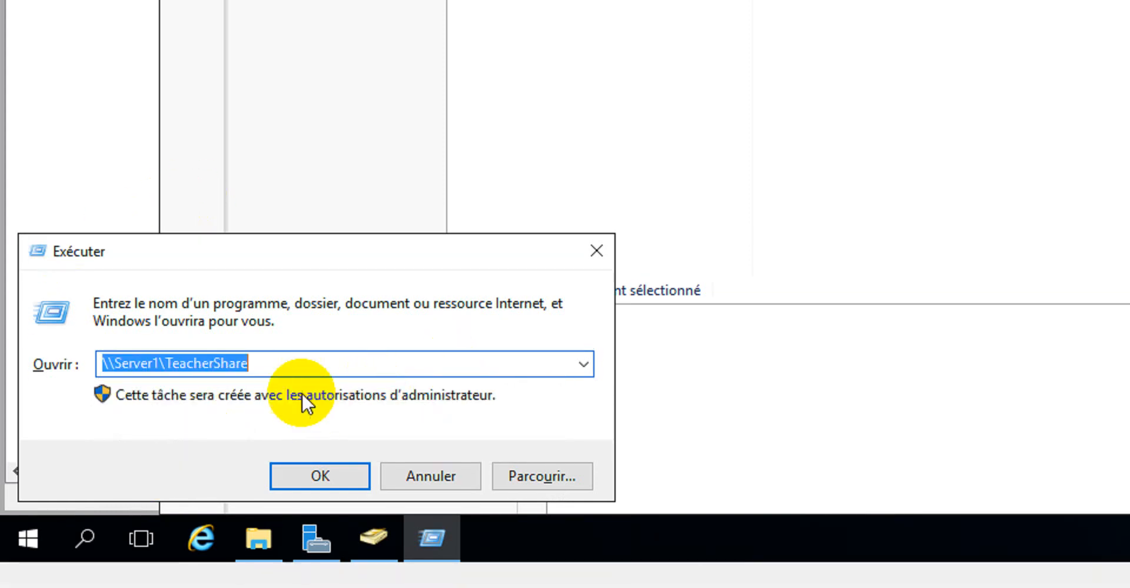
click(328, 478)
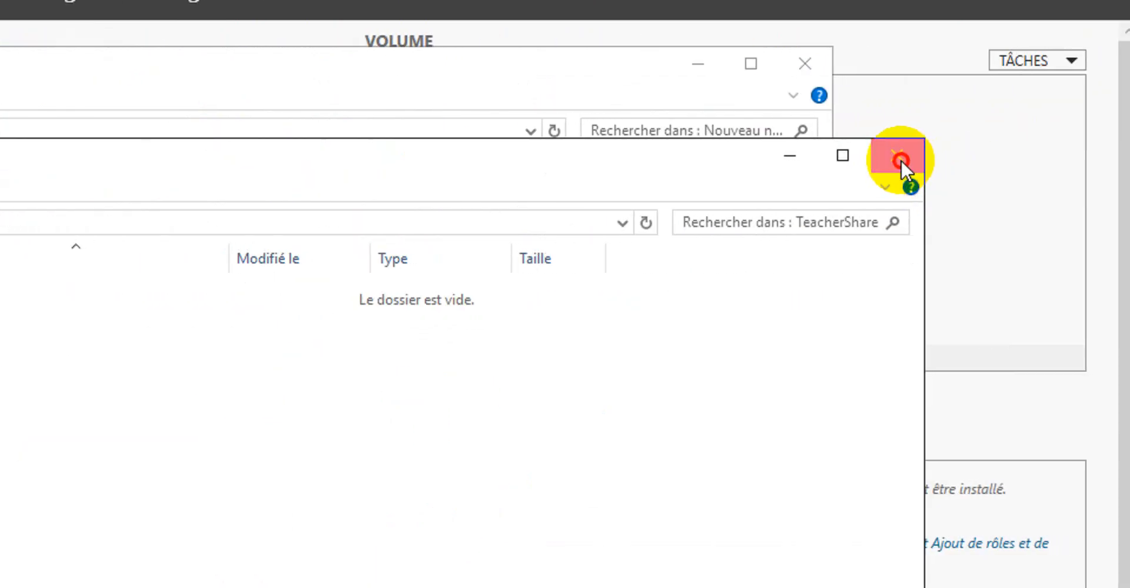
Close and reopen the TeacherShare network folder
click(1019, 155)
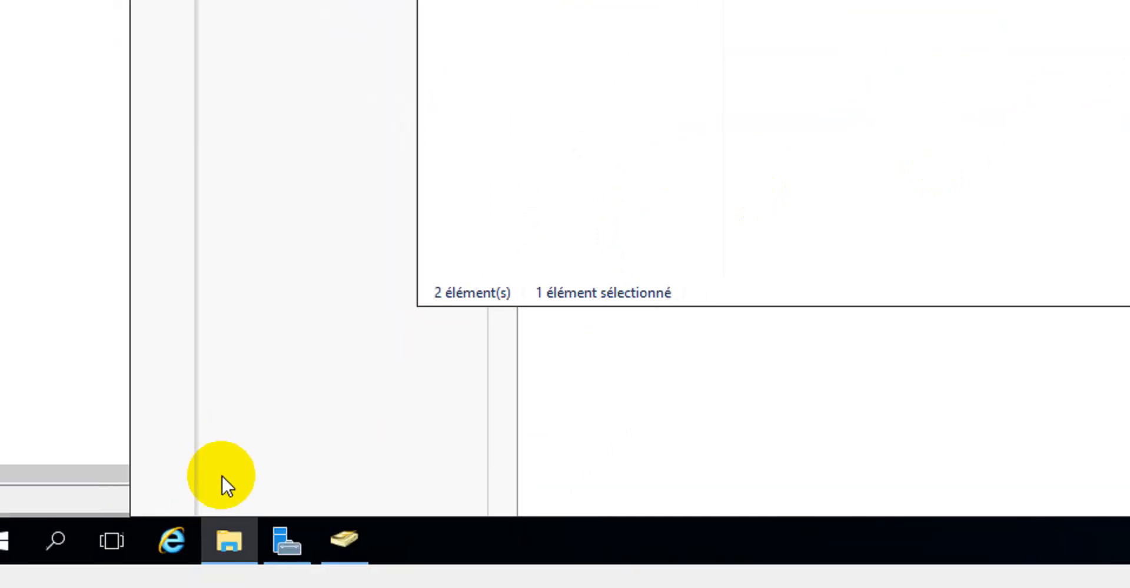
key(super+r)
click(297, 477)
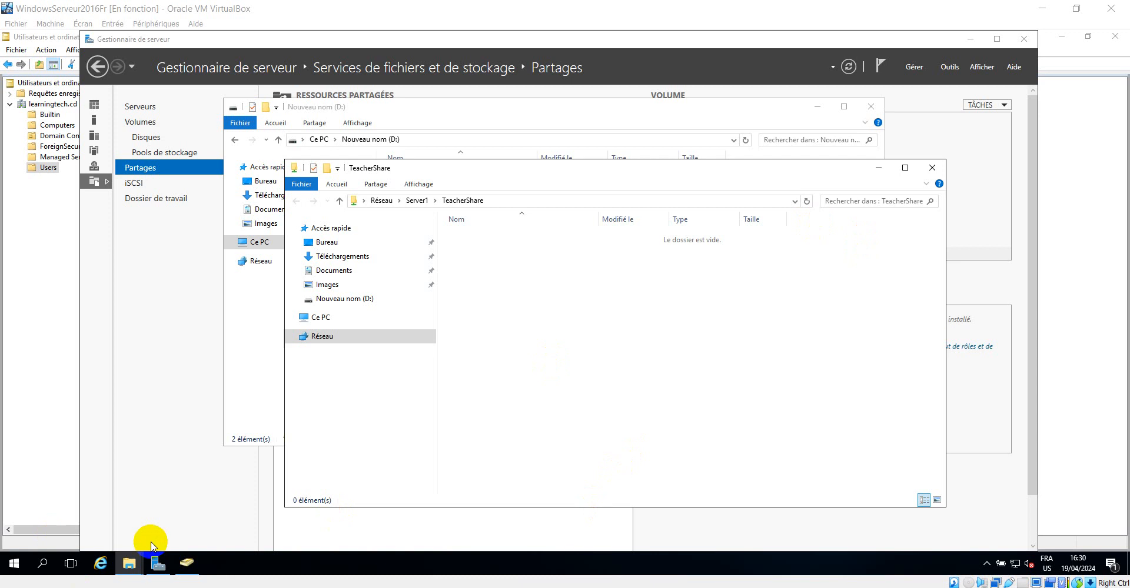
key(super+r)
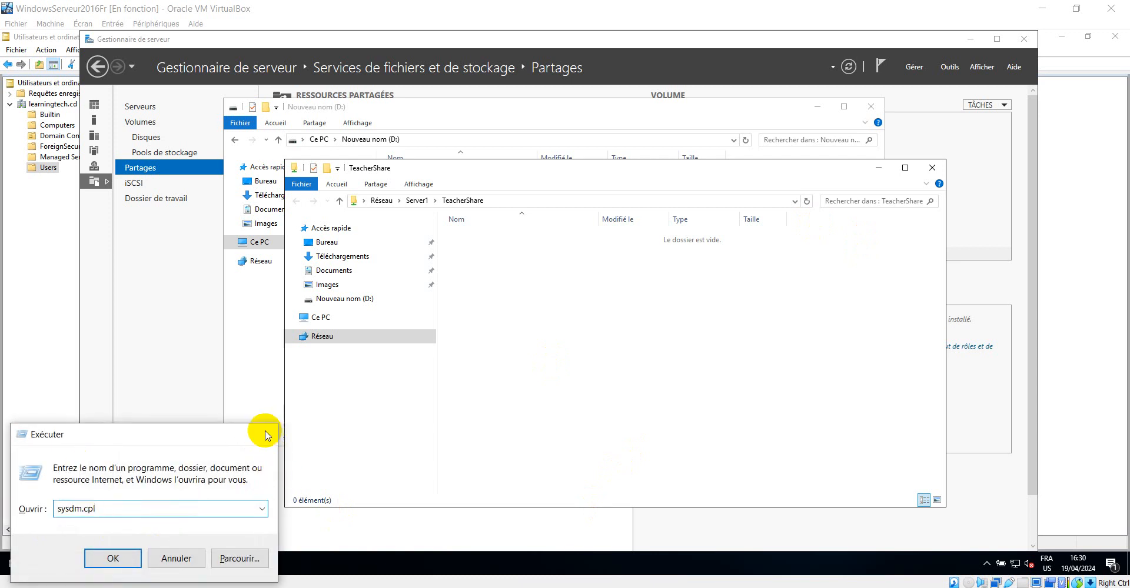
click(266, 436)
click(50, 479)
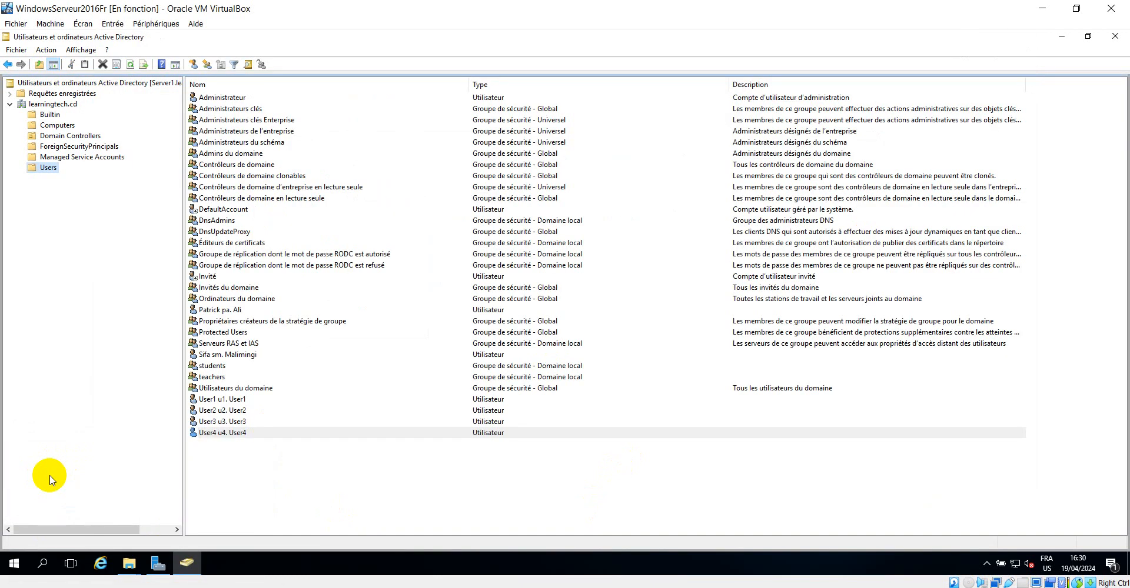
Try to open the network path \\Server1\UserProfile, then dismiss the error and close the run box
key(super+r)
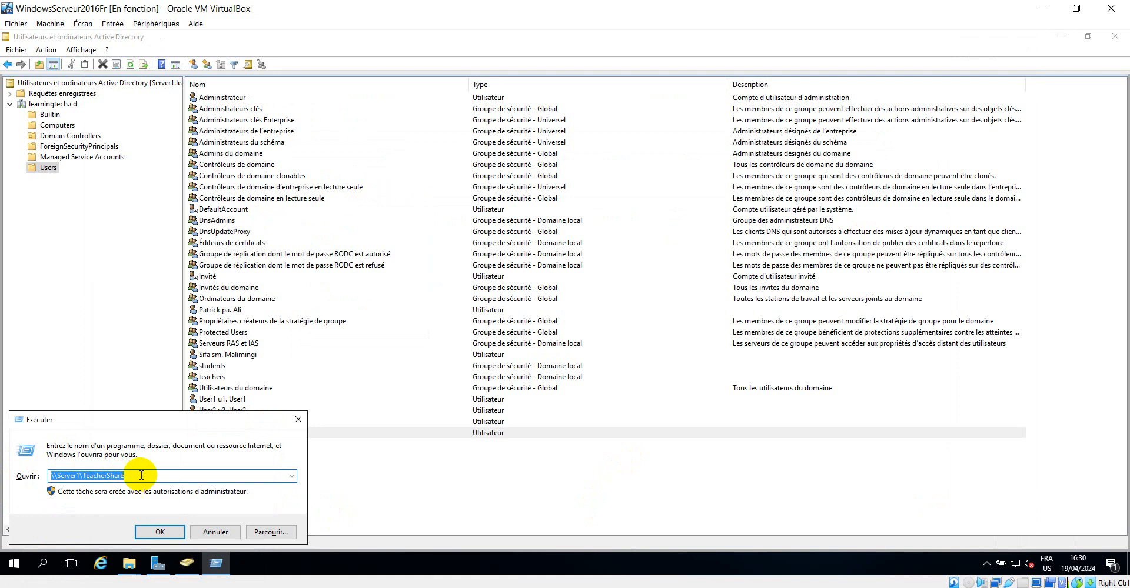
click(141, 475)
key(BackSpace)
key(BackSpace)
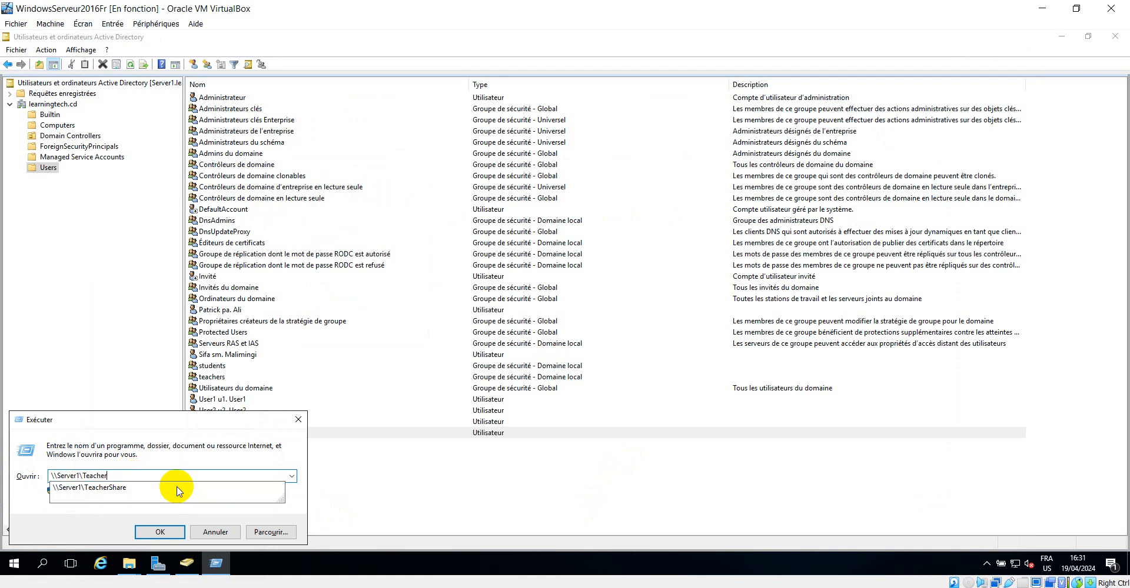
key(BackSpace)
key(BackSpace)
key(BackSpace)
key(BackSpace)
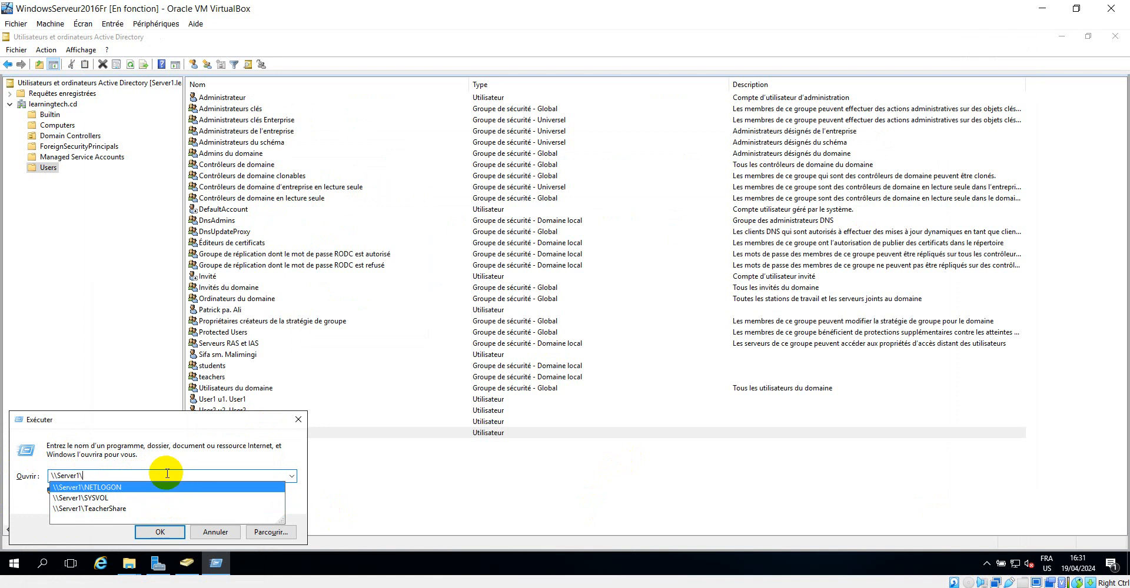
text(UserProfil)
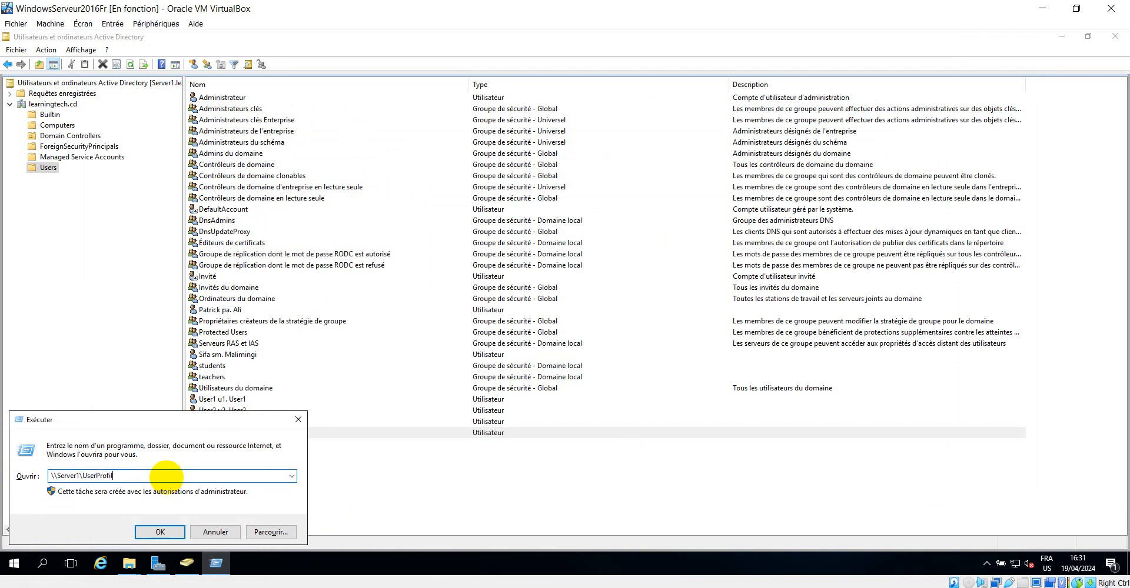
text(e)
key(Return)
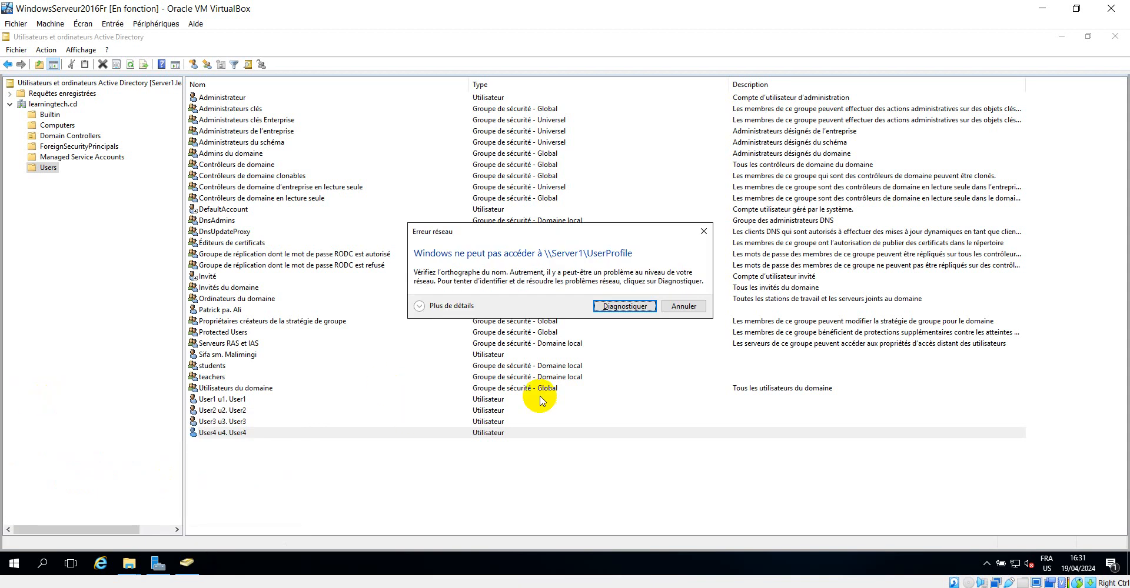
click(683, 307)
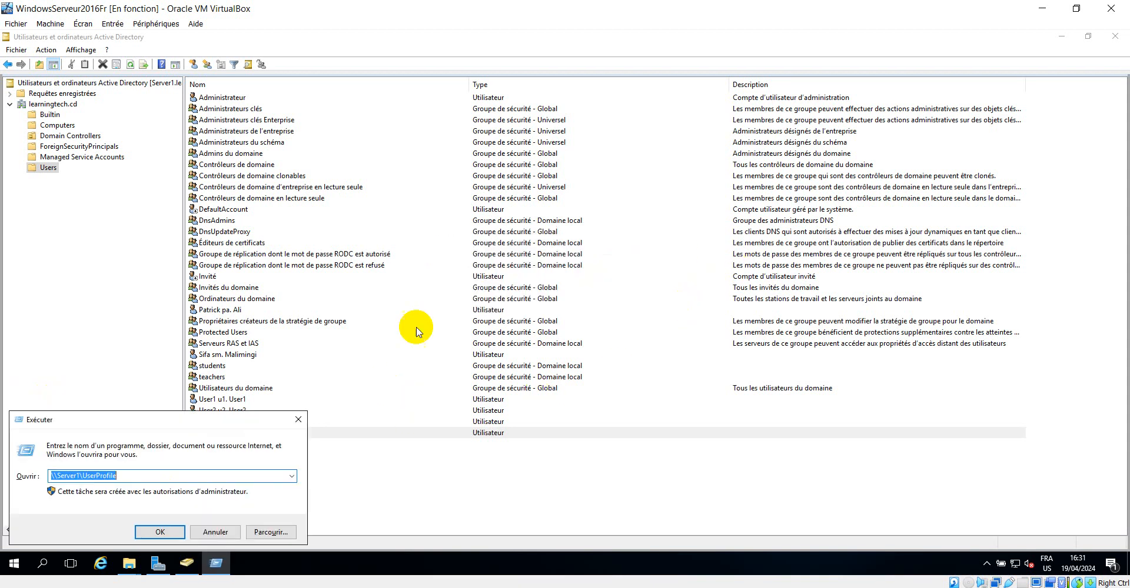
click(298, 420)
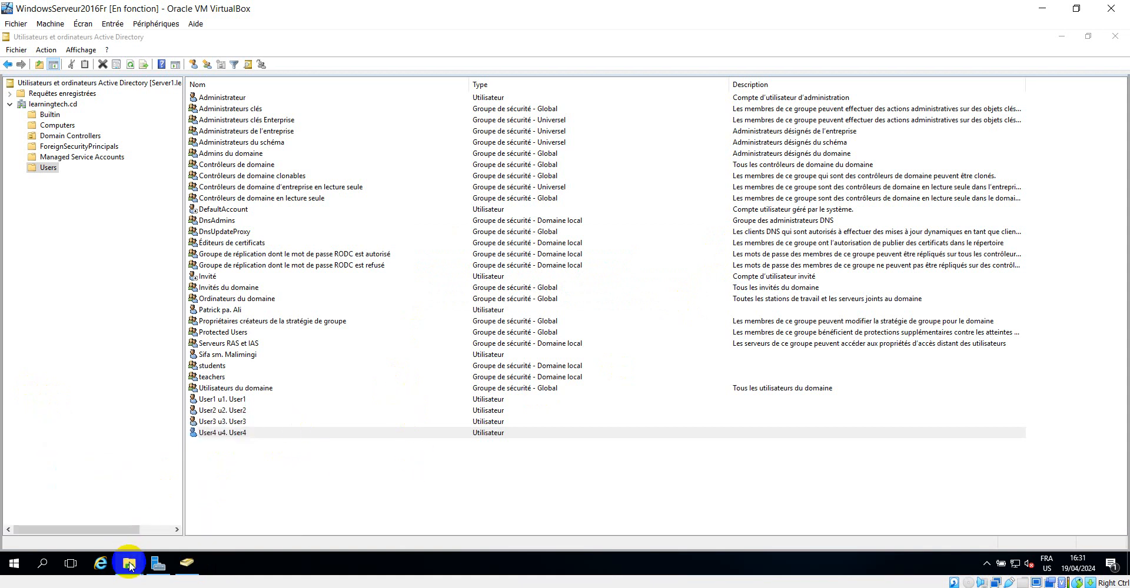
Bring up the drive D: folder window and try to open the network path \\Server1\UserProfiles
mouse_move(160, 565)
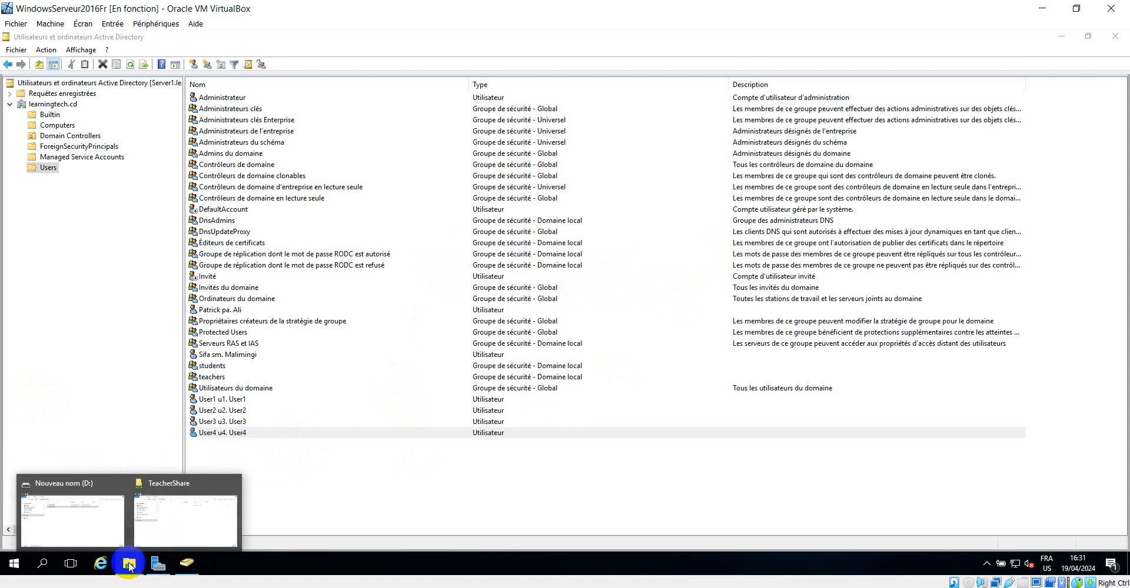
click(76, 509)
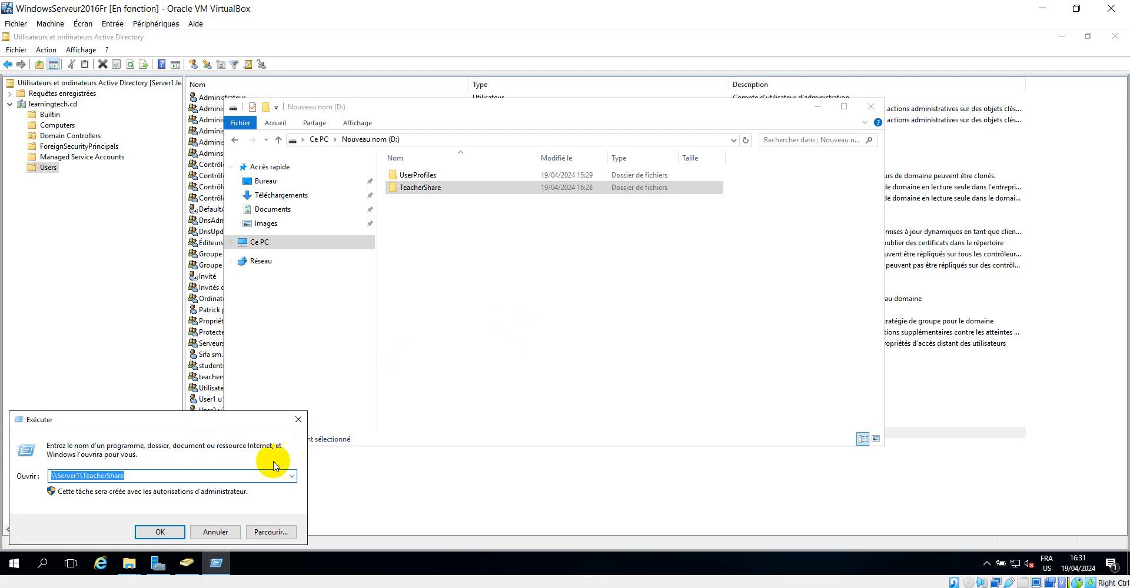
click(164, 474)
key(BackSpace)
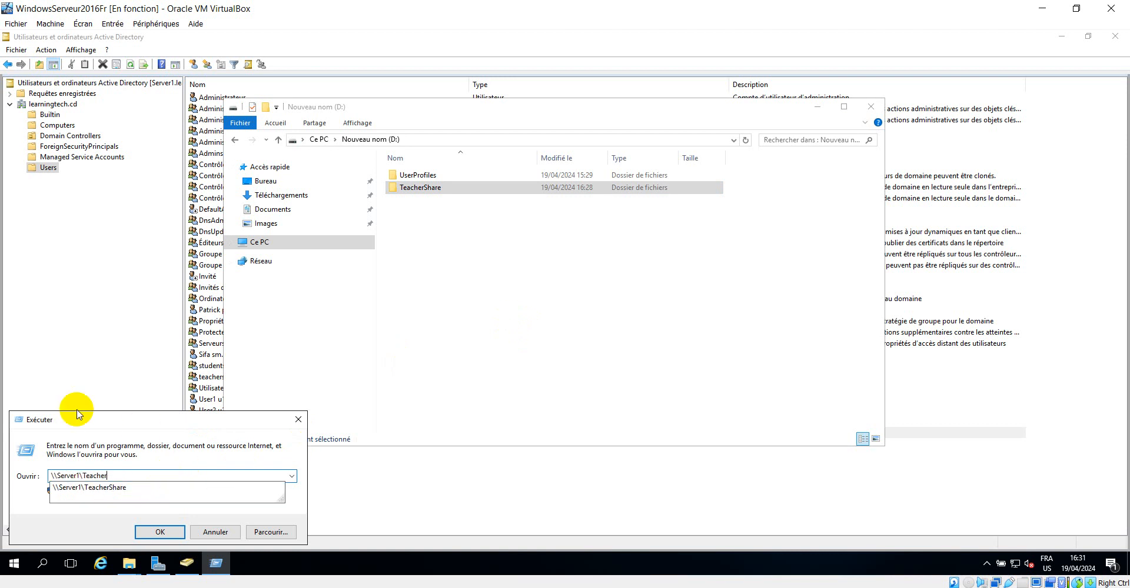
key(BackSpace)
key(BackSpace)
key(BackSpace)
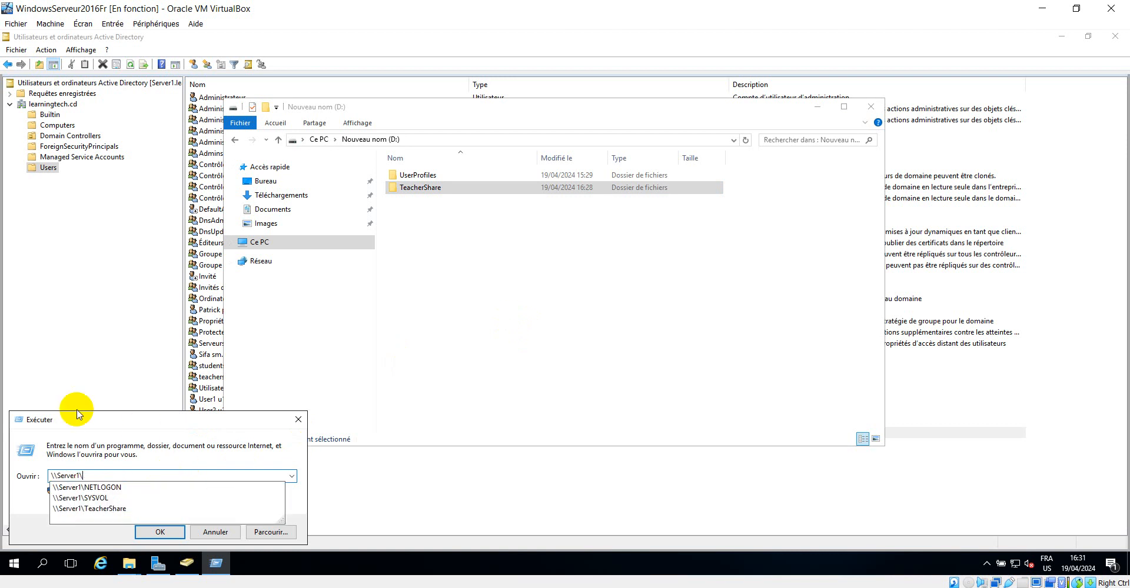
text(UserProfiles)
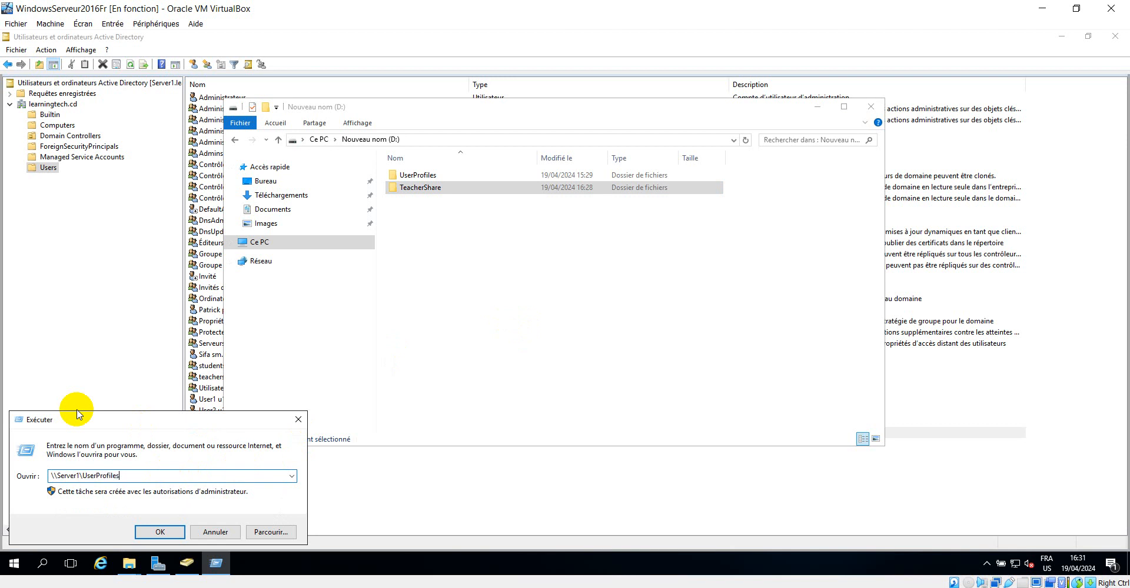
key(Return)
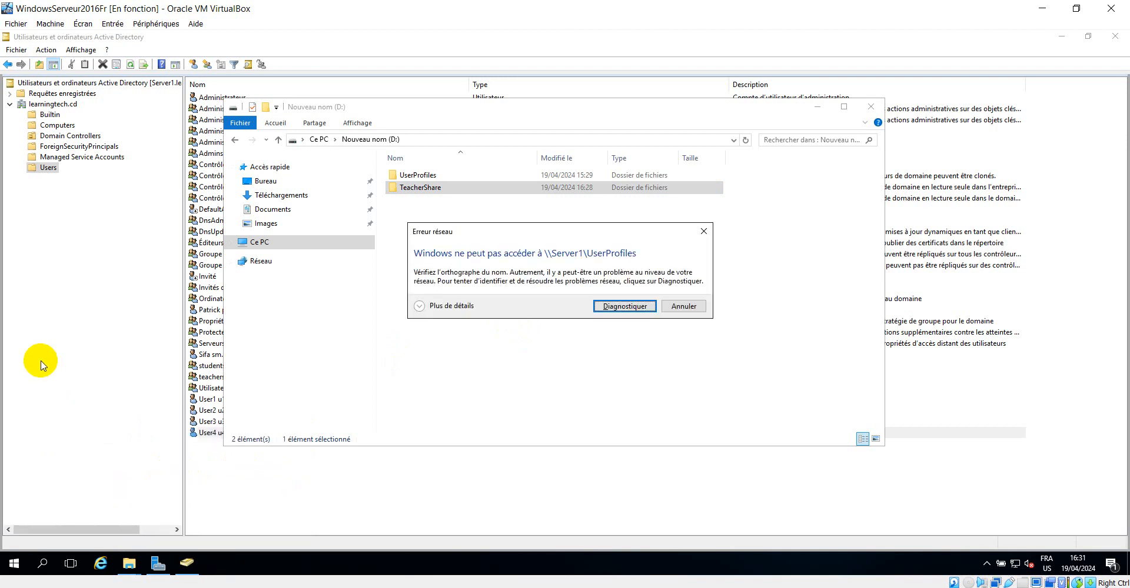
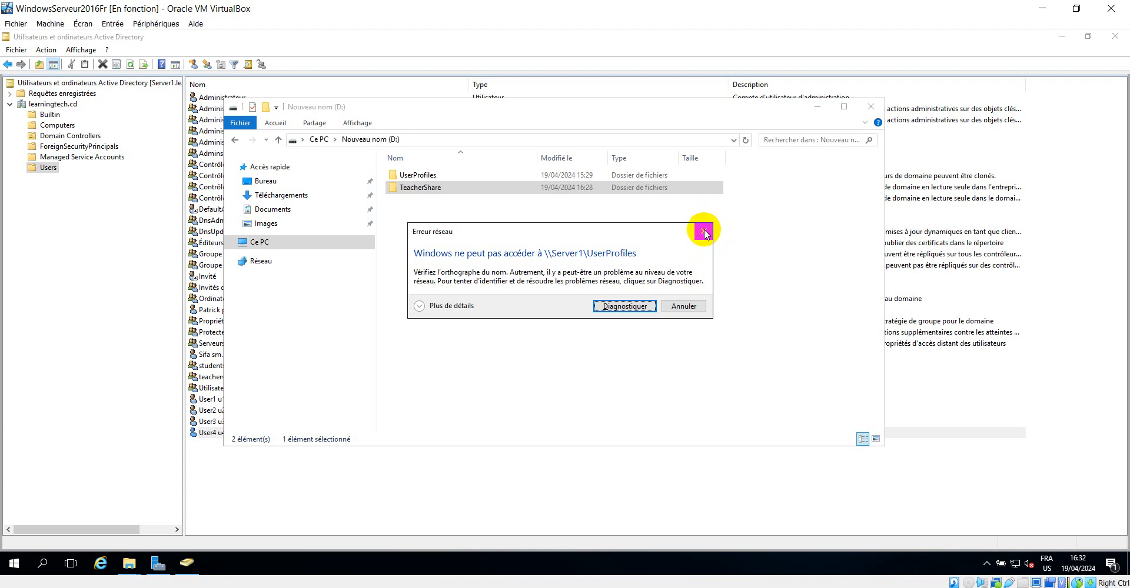
Dismiss the network error and open \\Server1\TeacherShare from the run box's history
click(703, 233)
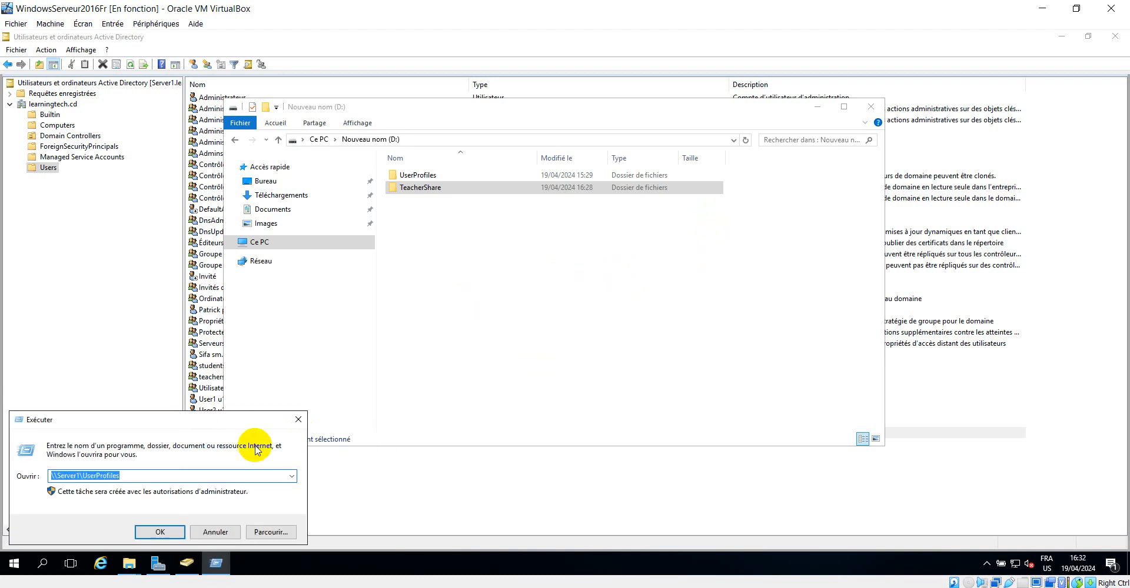
click(292, 477)
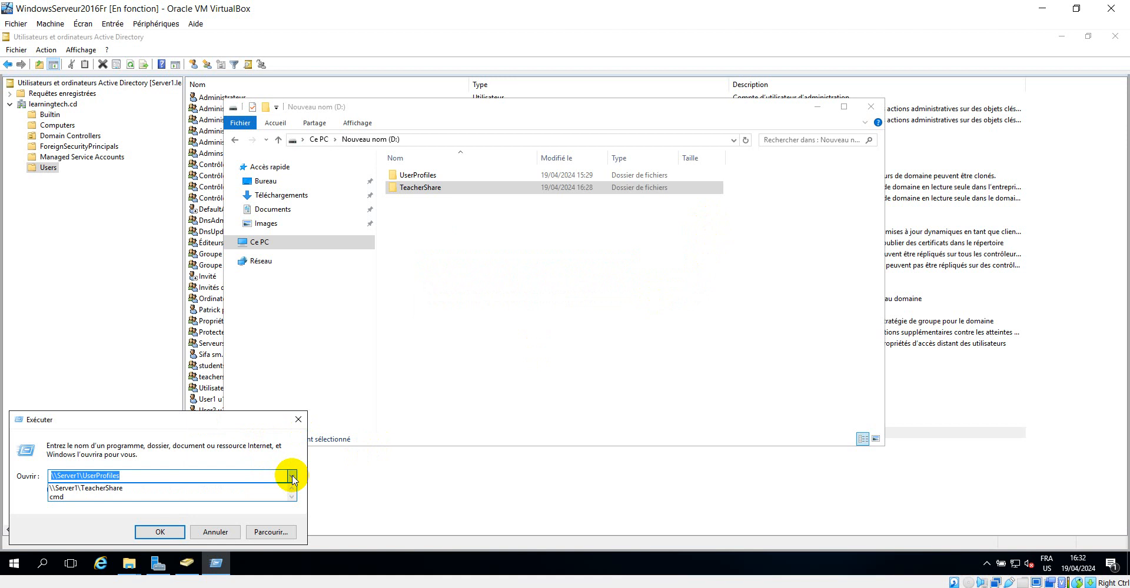
click(147, 493)
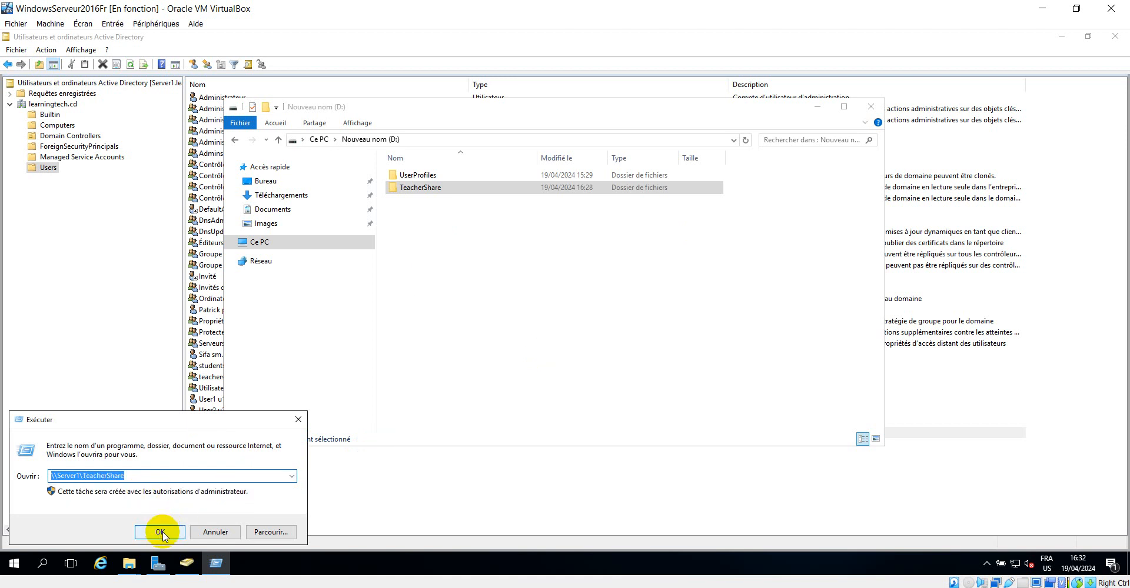
click(160, 531)
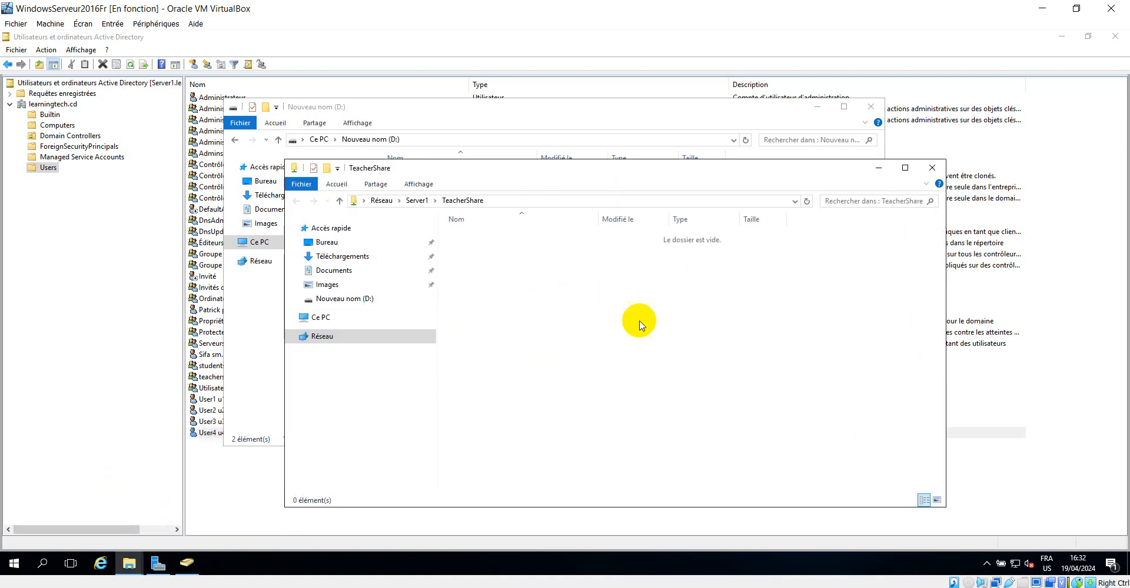
Close the TeacherShare window, switch to the Windows 7 client VM and log off the current user
click(934, 169)
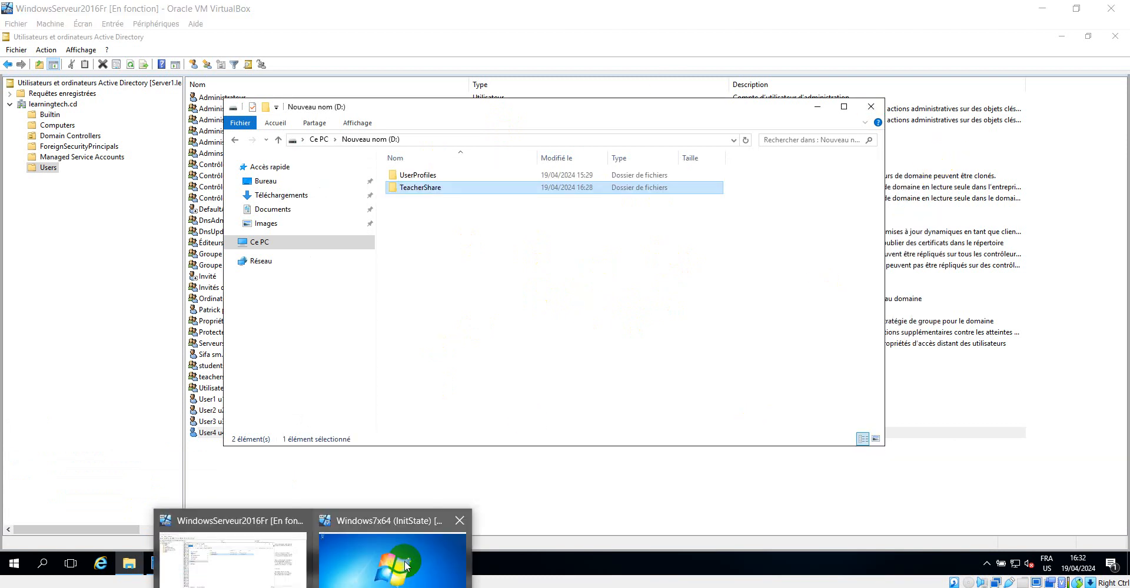
click(404, 560)
click(13, 571)
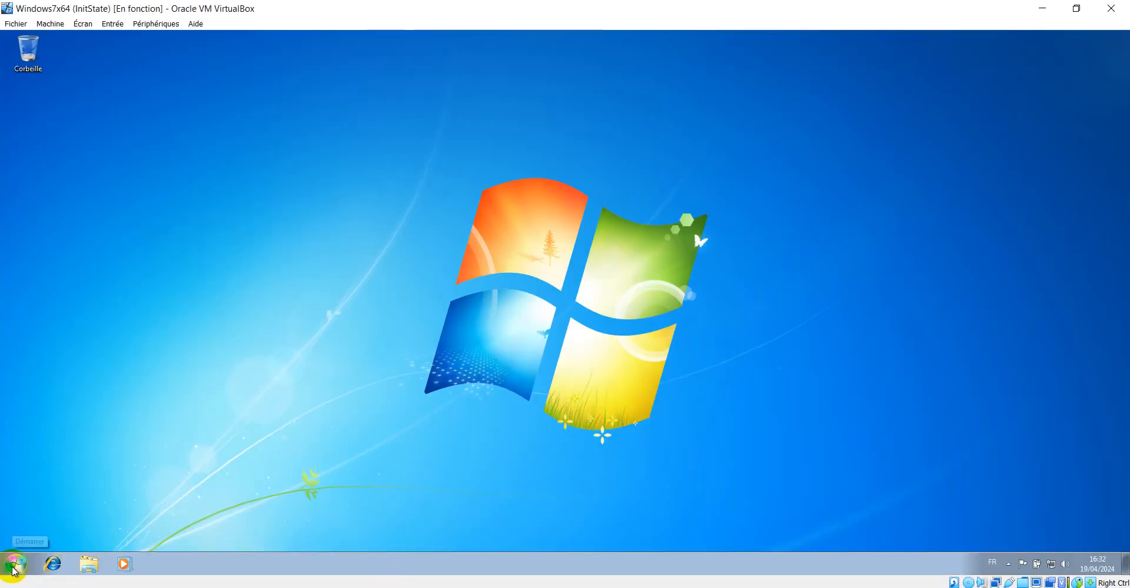
click(13, 571)
click(231, 537)
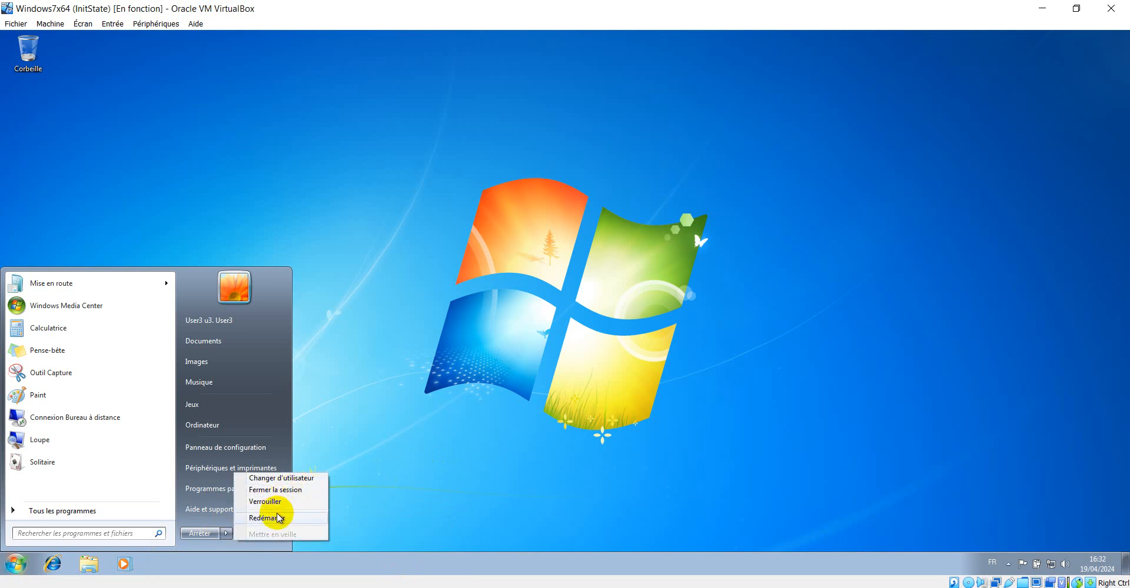
click(273, 491)
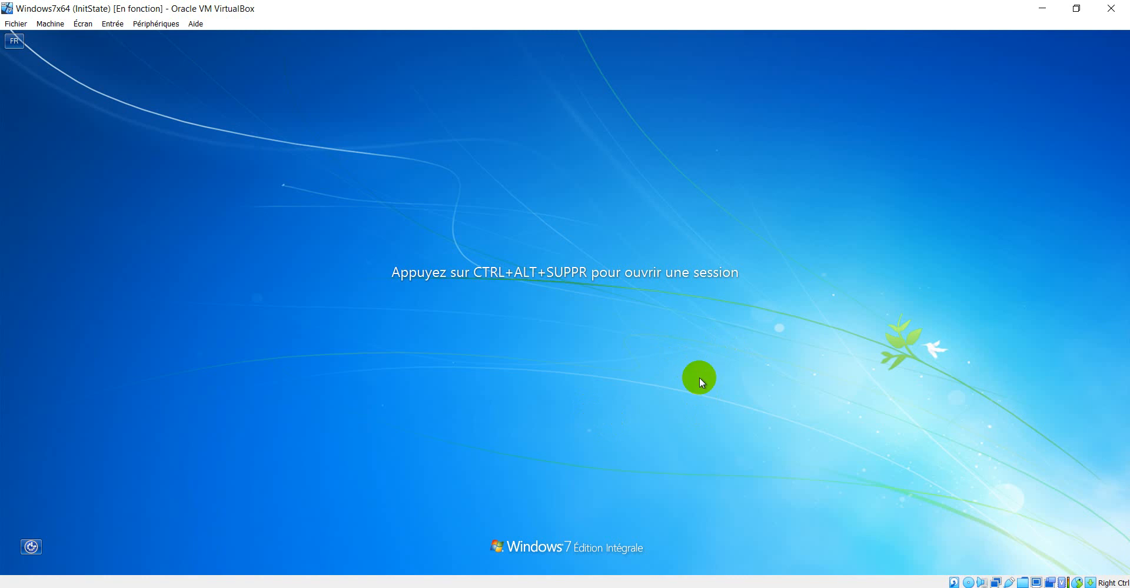
Sign in to the Windows 7 client as the teacher domain user with the account password
key(ctrl+alt+Delete)
click(630, 350)
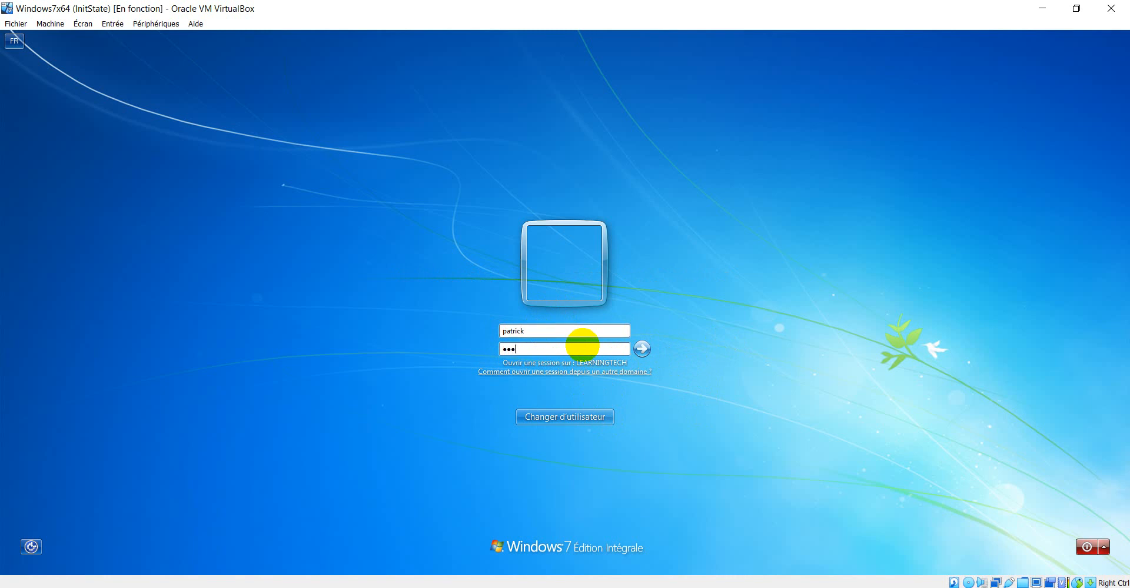
key(Return)
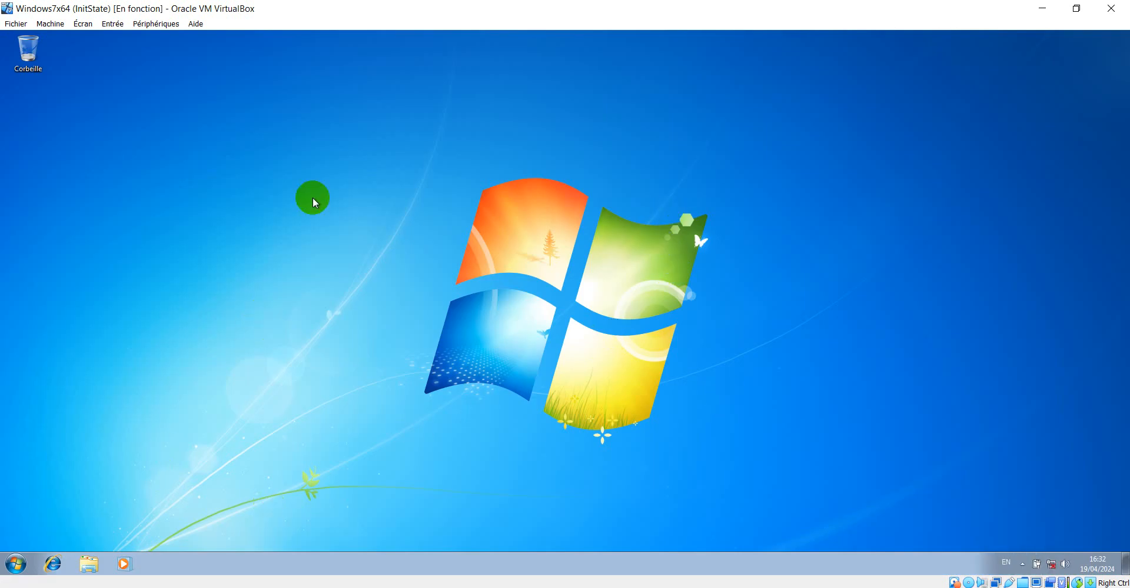
key(super+r)
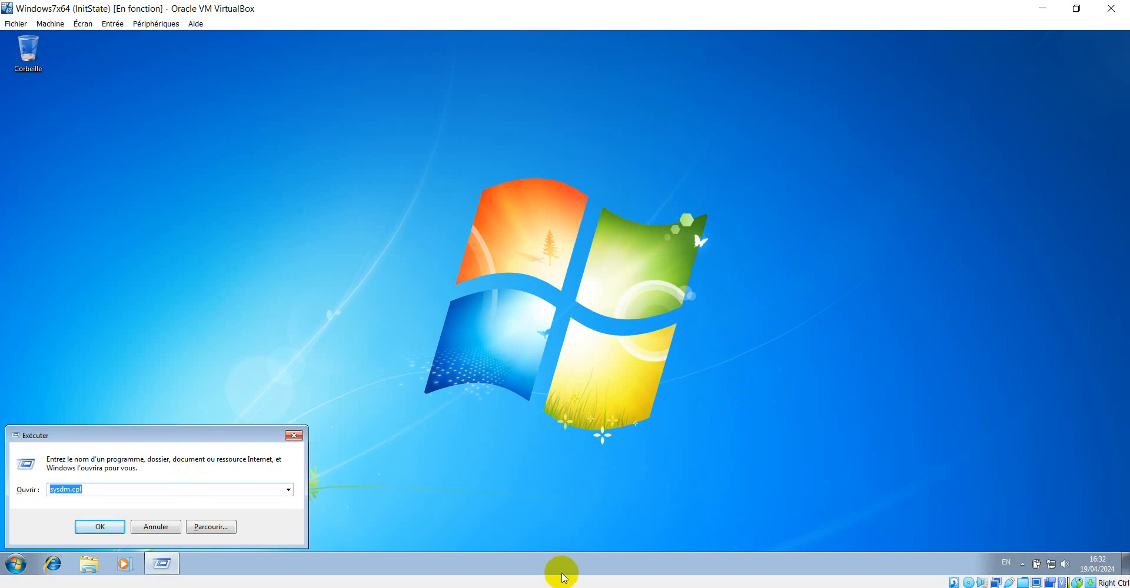
click(294, 437)
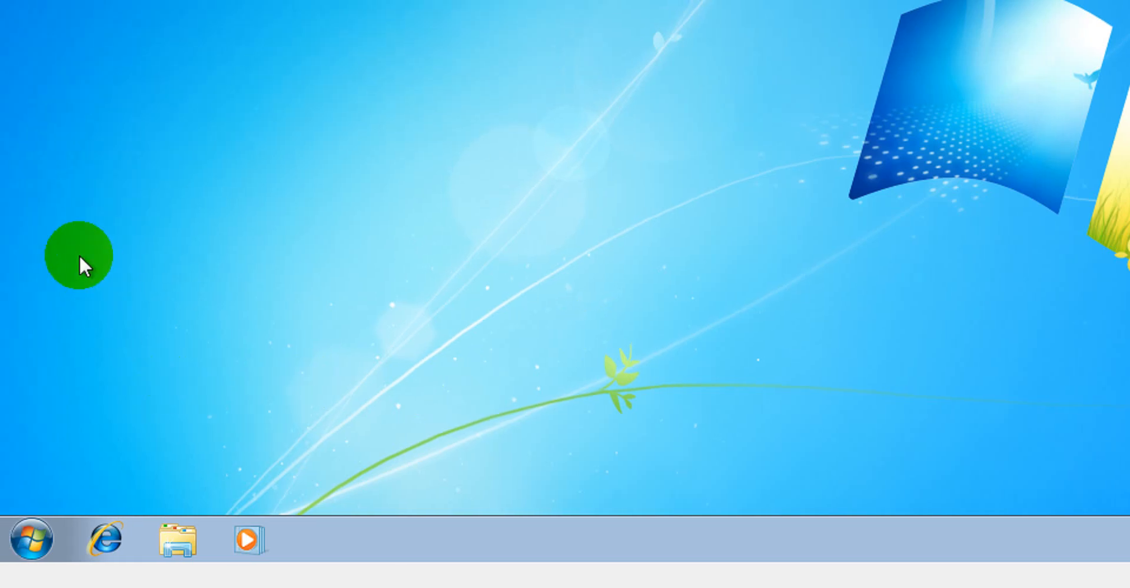
key(super+r)
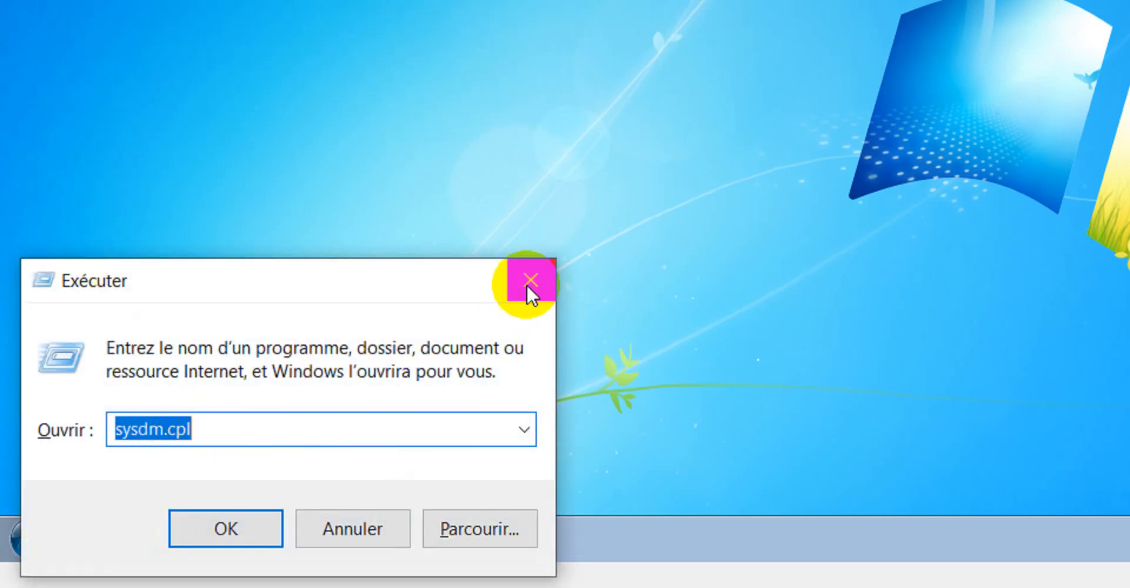
click(526, 284)
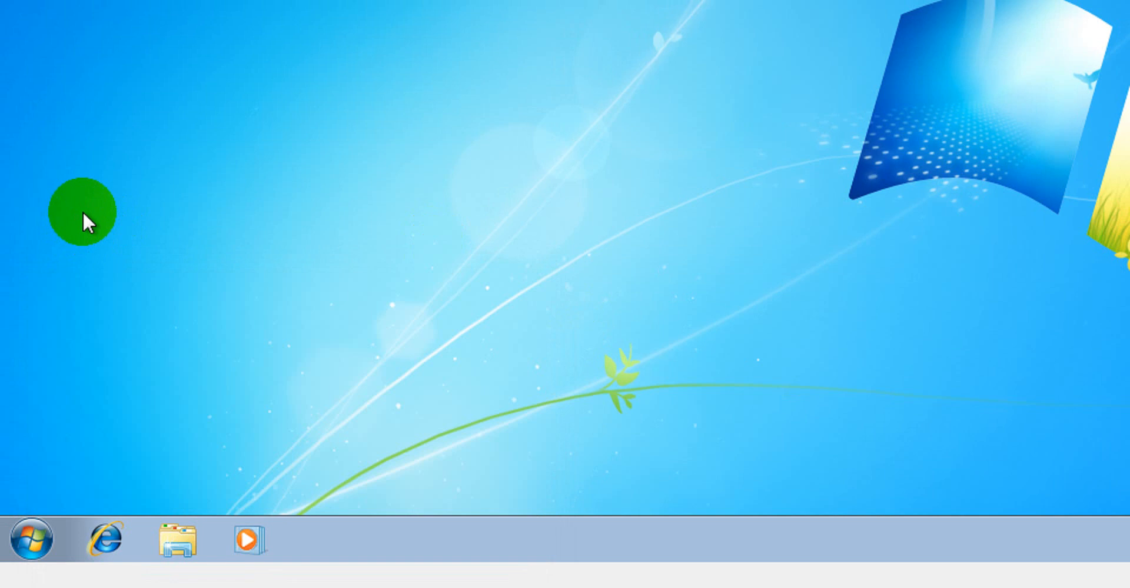
Open the network share \\Server1\TeacherShare through the run box
key(super+r)
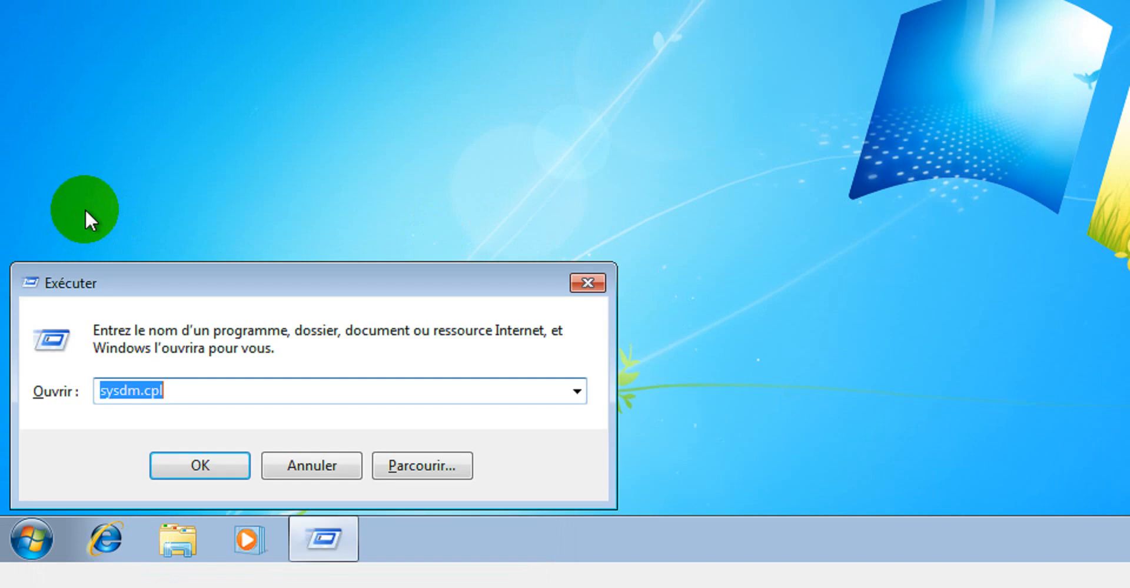
click(184, 394)
key(BackSpace)
key(BackSpace)
key(BackSpace)
key(BackSpace)
key(BackSpace)
key(BackSpace)
key(BackSpace)
key(BackSpace)
key(BackSpace)
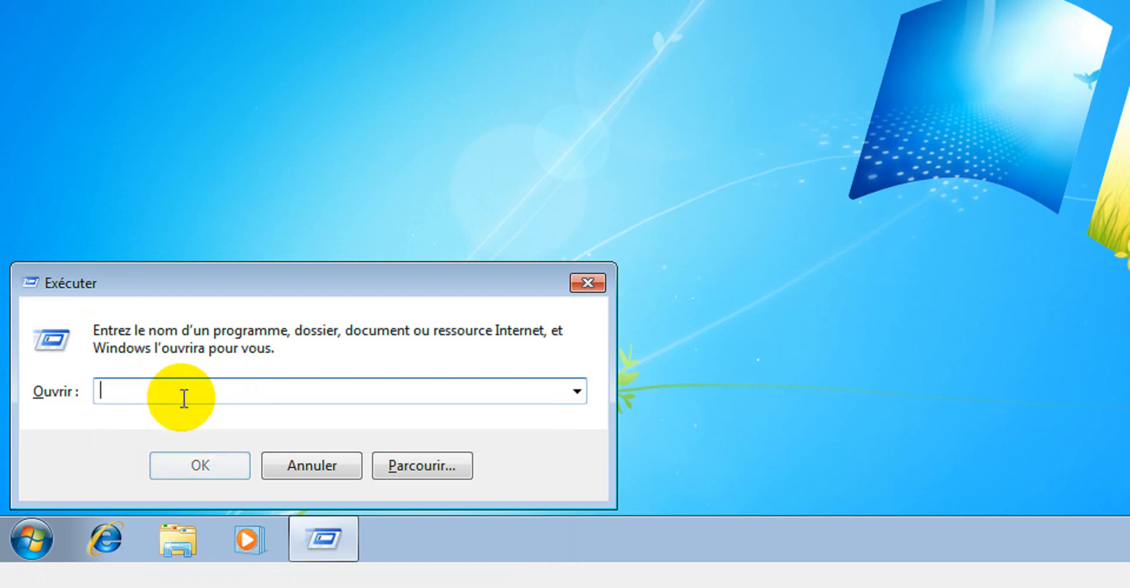
text(\\Server1)
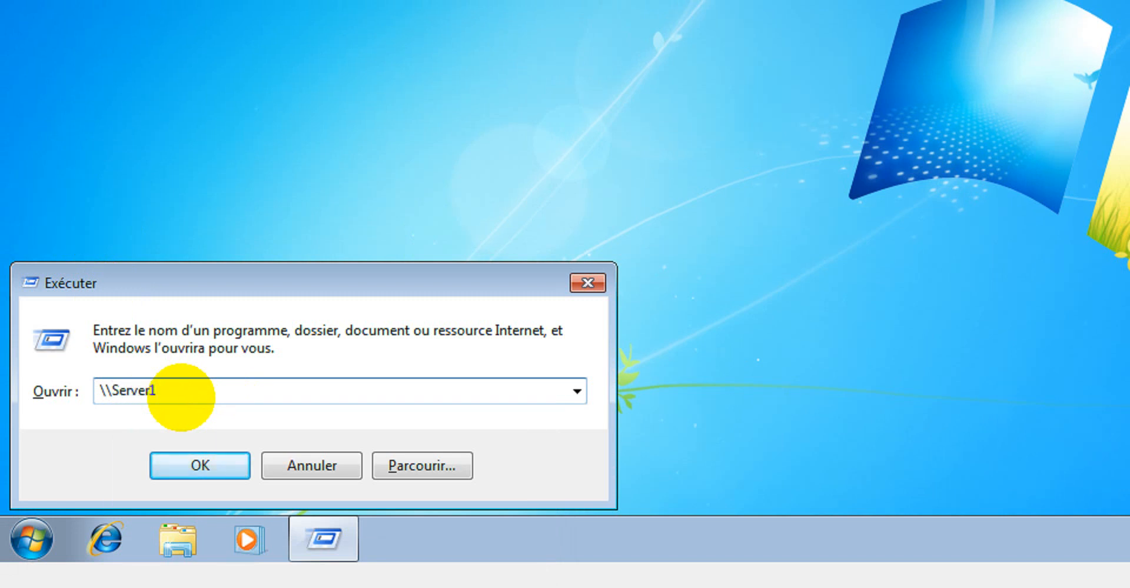
text(\)
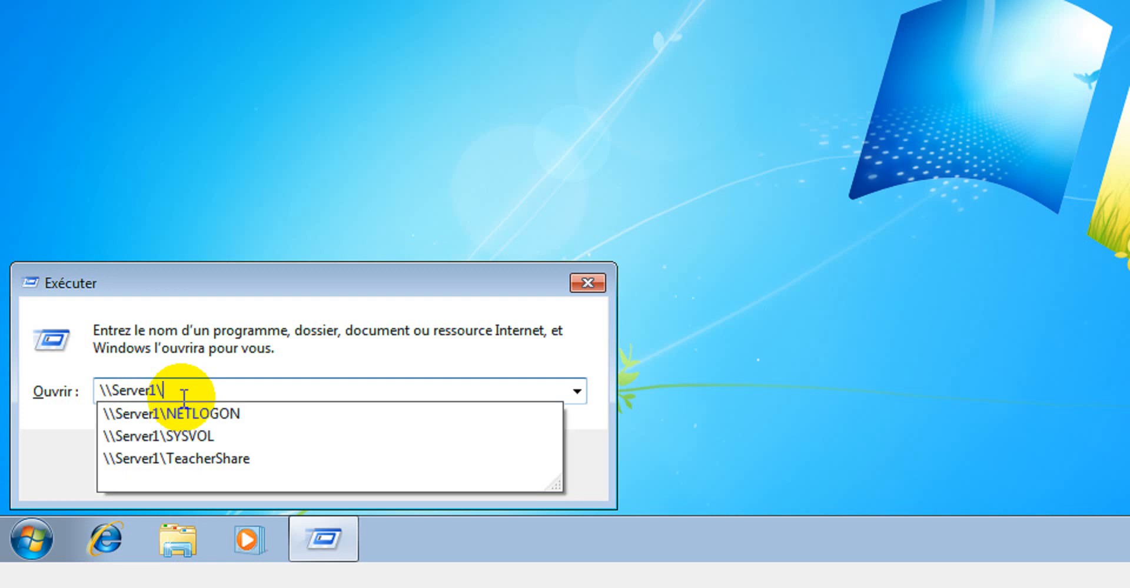
key(Down)
key(Down)
key(Return)
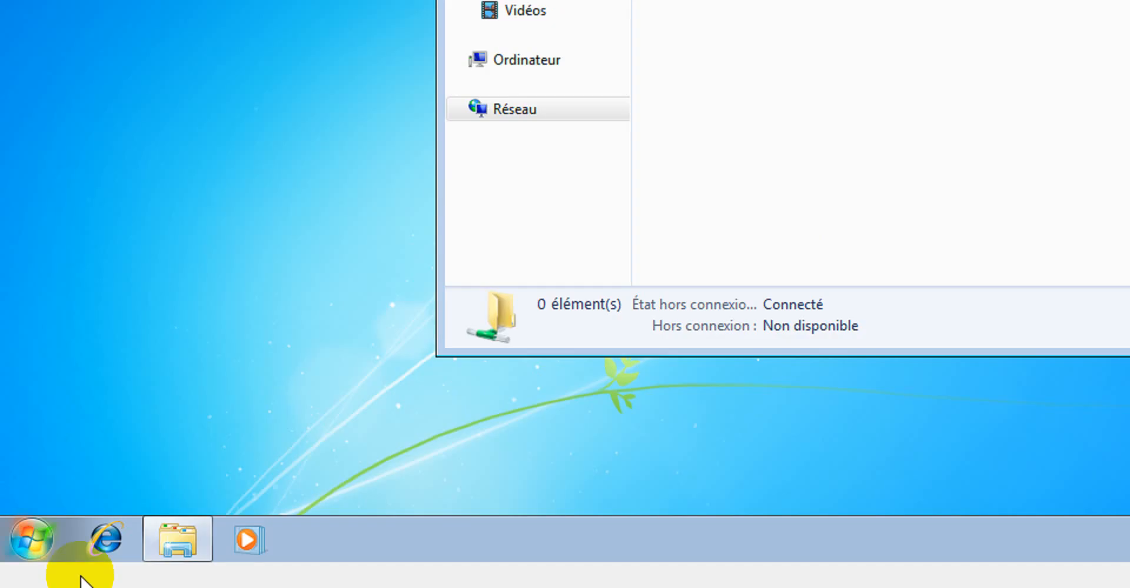
Create a new folder inside the TeacherShare network folder
click(32, 539)
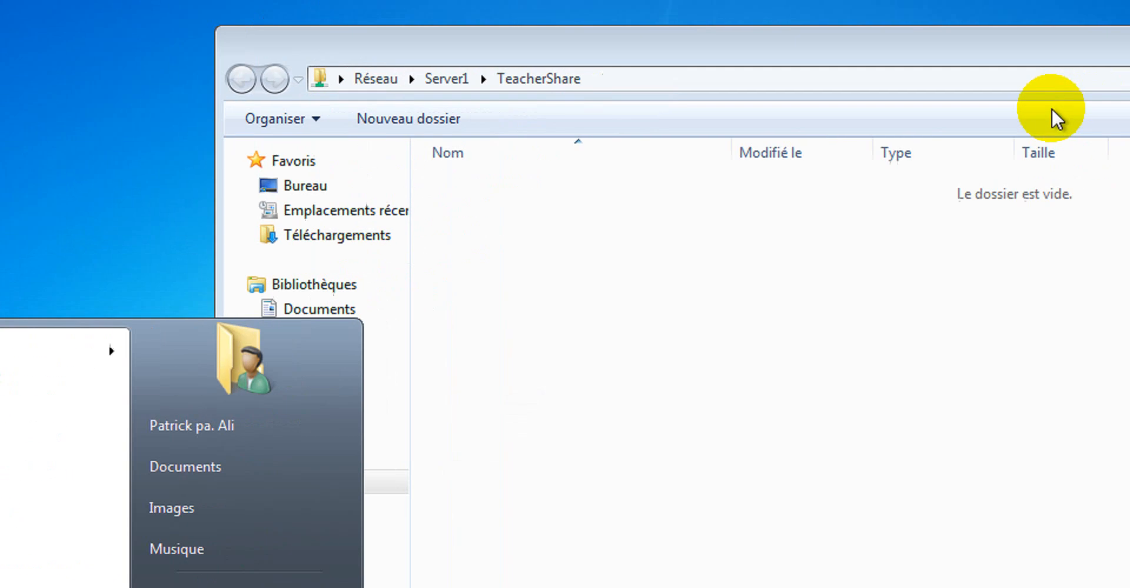
click(1054, 118)
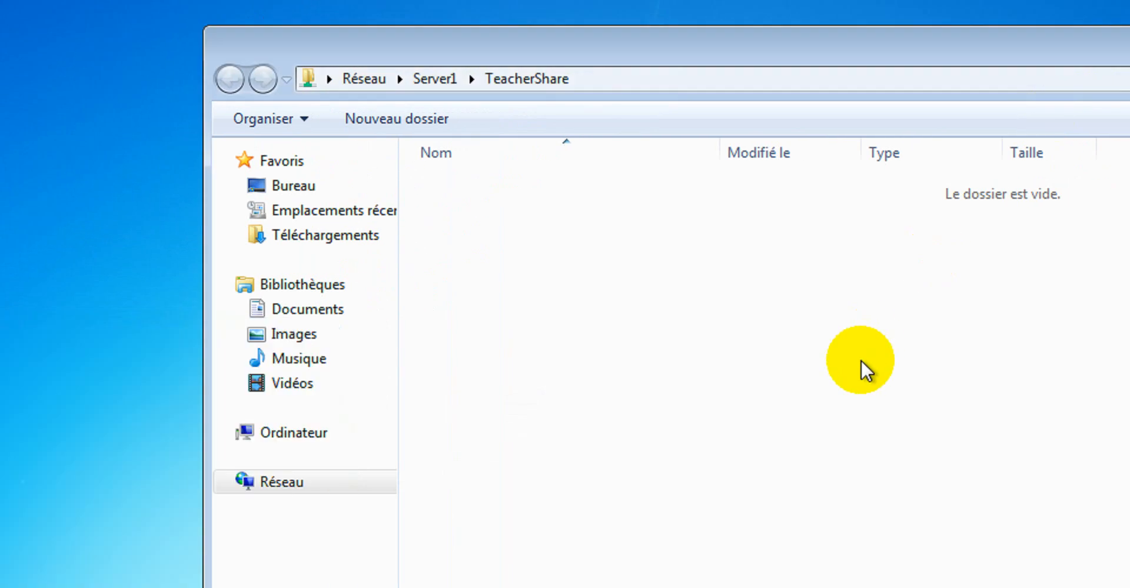
right_click(636, 259)
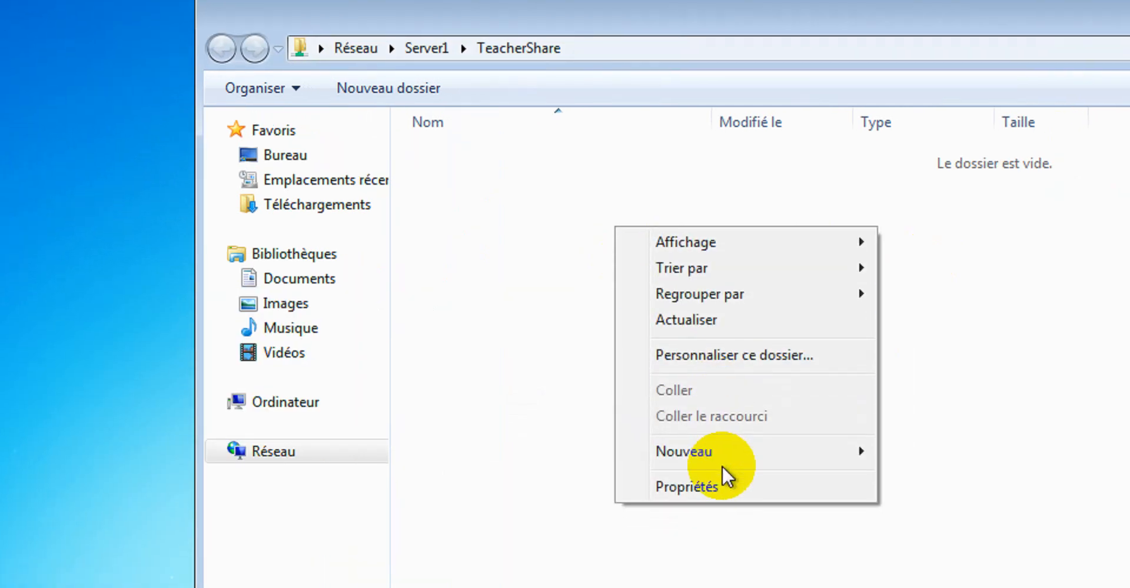
mouse_move(736, 484)
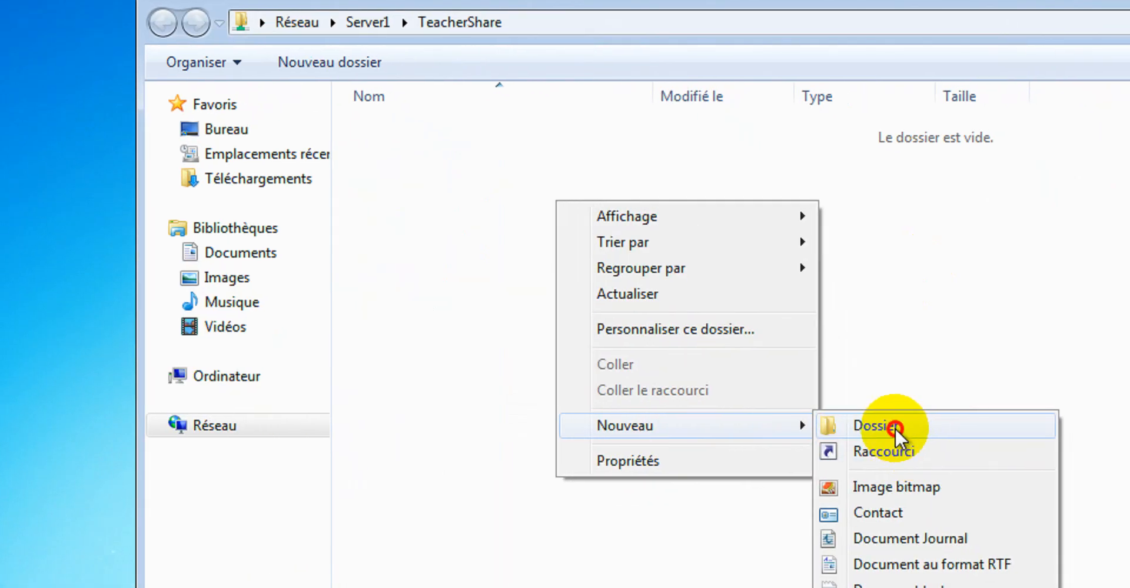
click(906, 436)
click(644, 287)
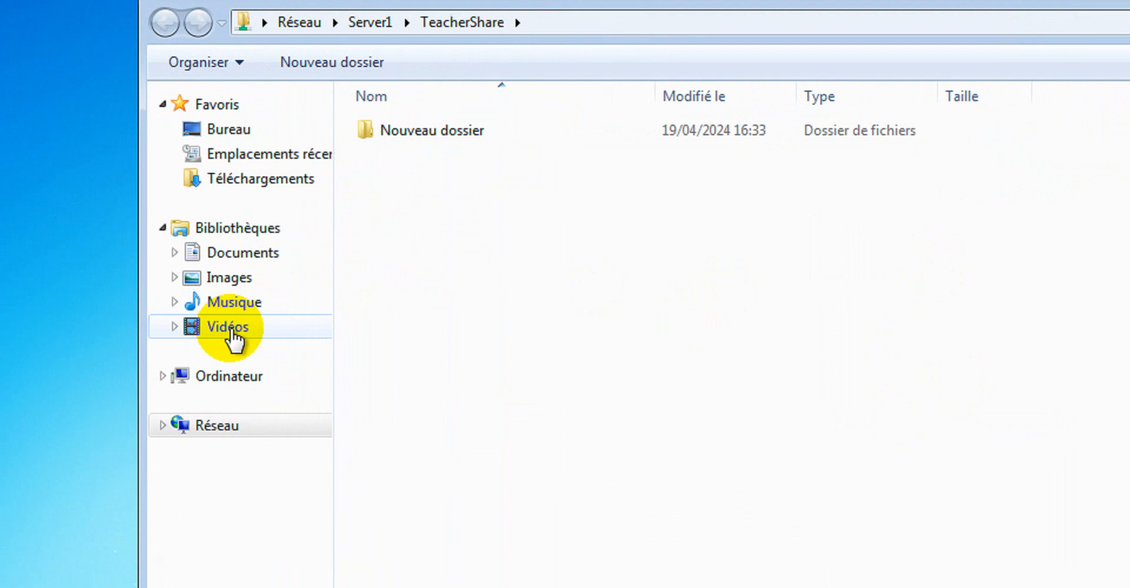
Copy the Faune sample video from the Videos library's sample videos folder
click(194, 329)
double_click(377, 244)
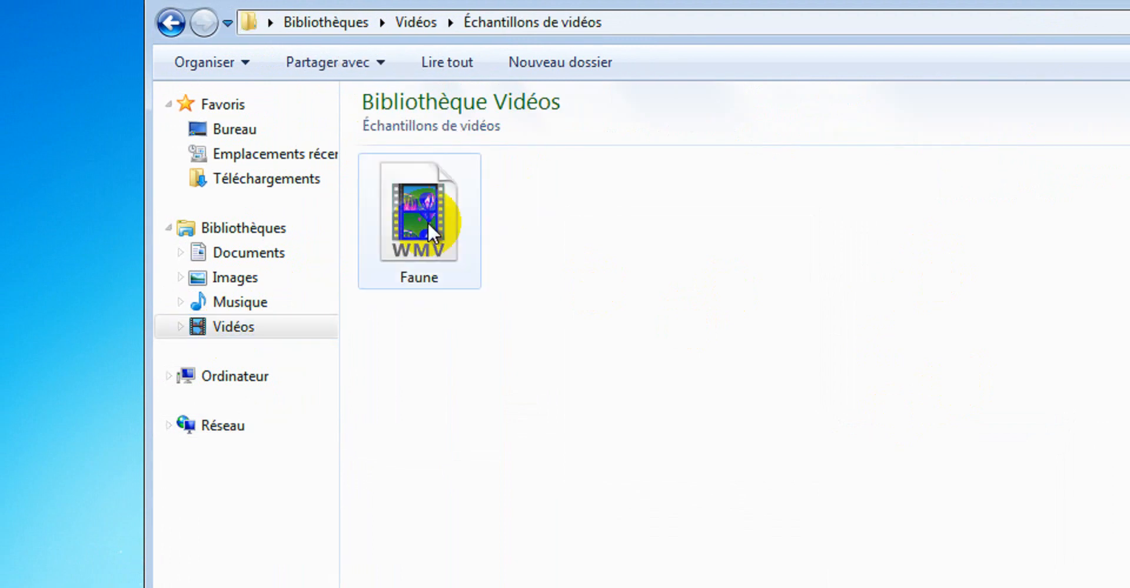
click(423, 225)
right_click(422, 220)
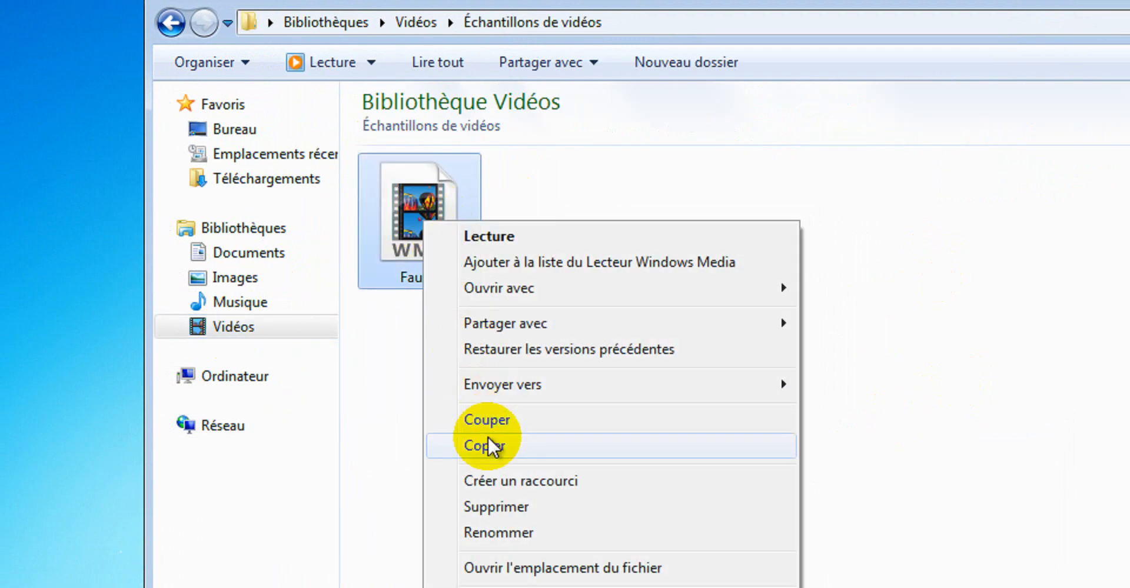
click(490, 446)
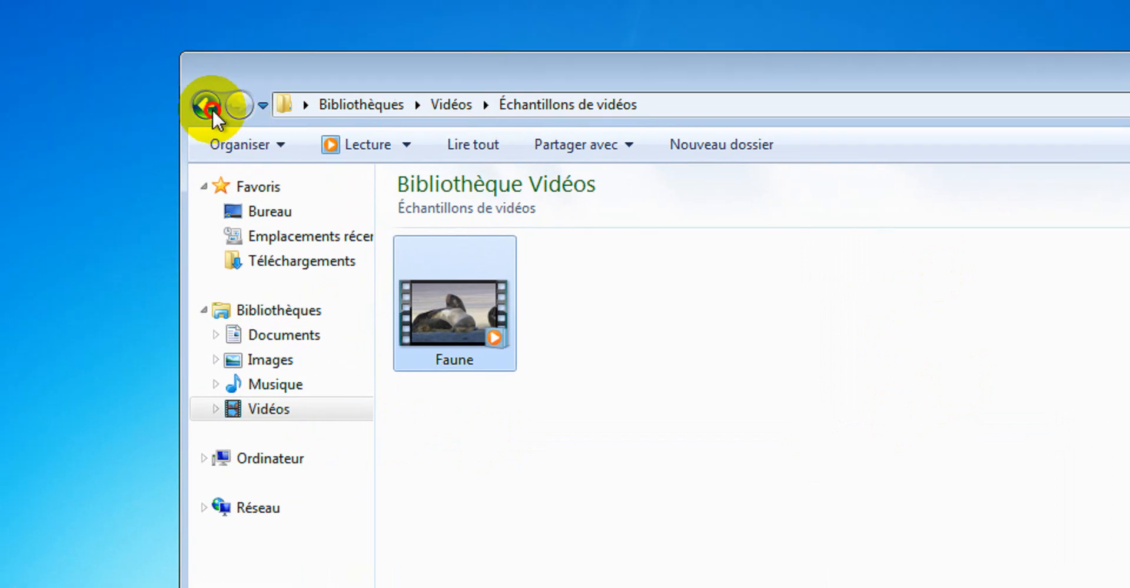
Return to TeacherShare and rename the new folder to the user's first name followed by VVideo
click(176, 17)
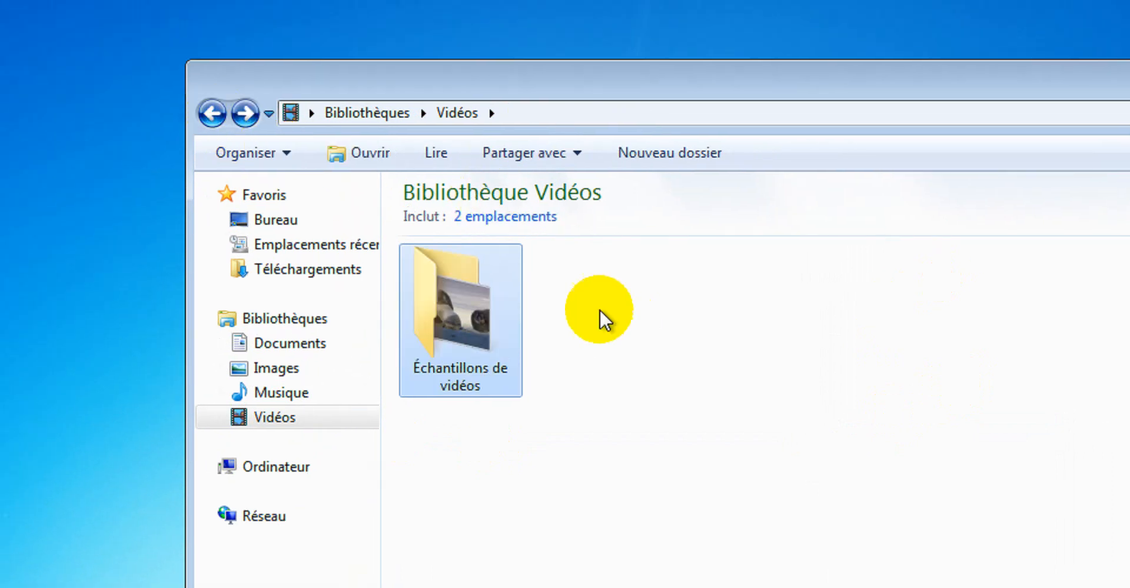
click(212, 113)
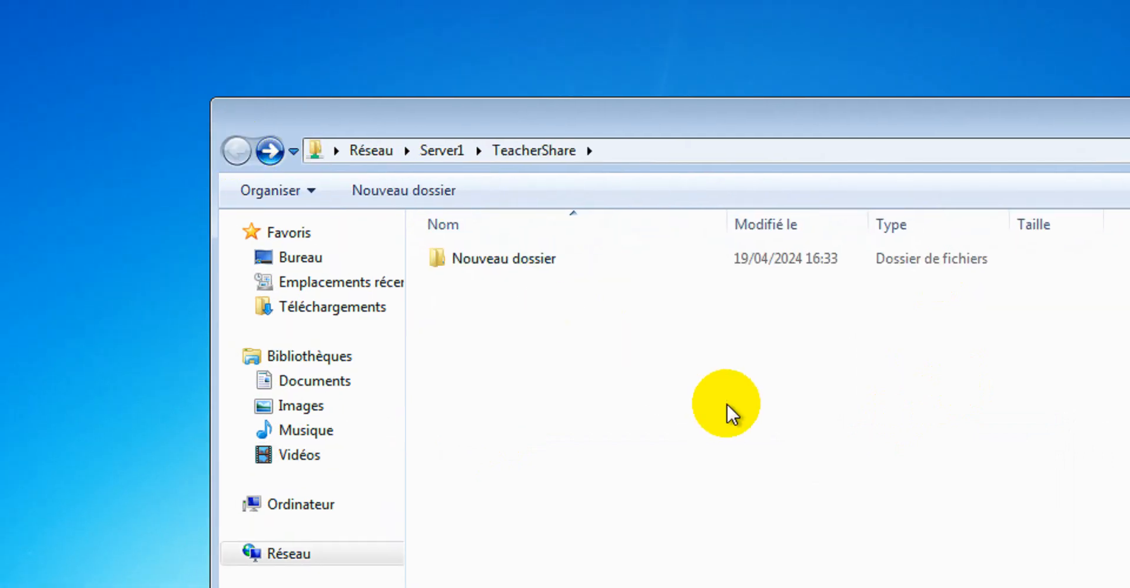
right_click(728, 412)
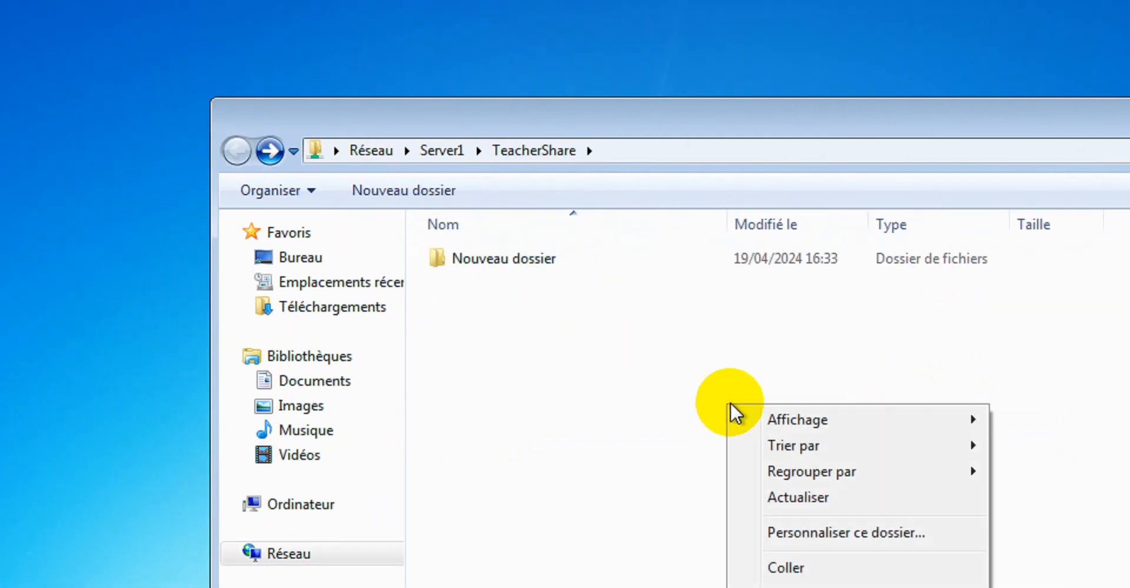
click(519, 260)
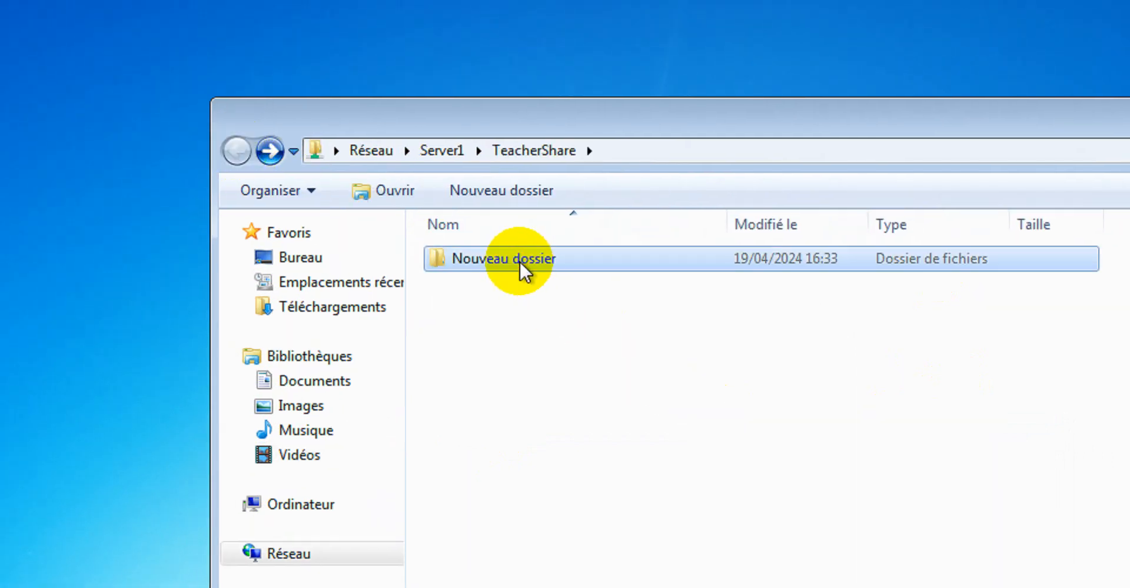
click(552, 265)
text(PatrickV)
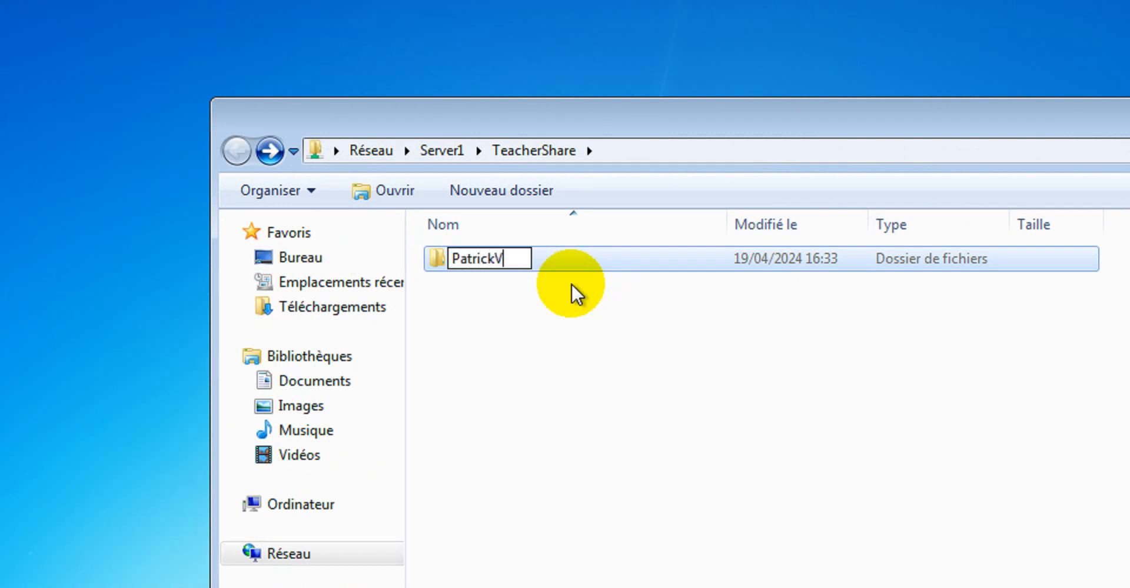
text(Video)
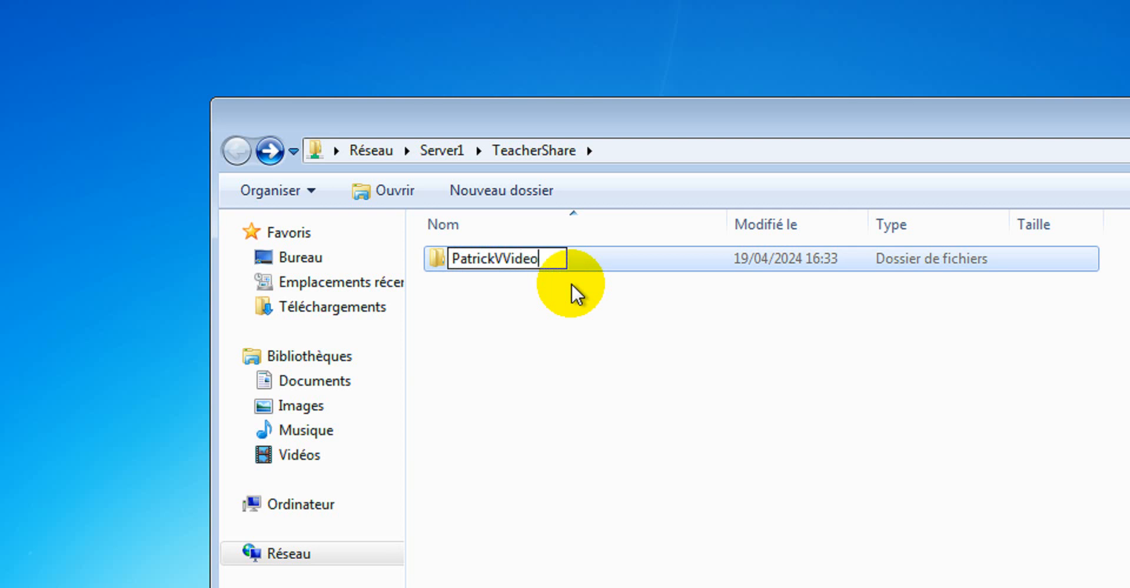
key(Return)
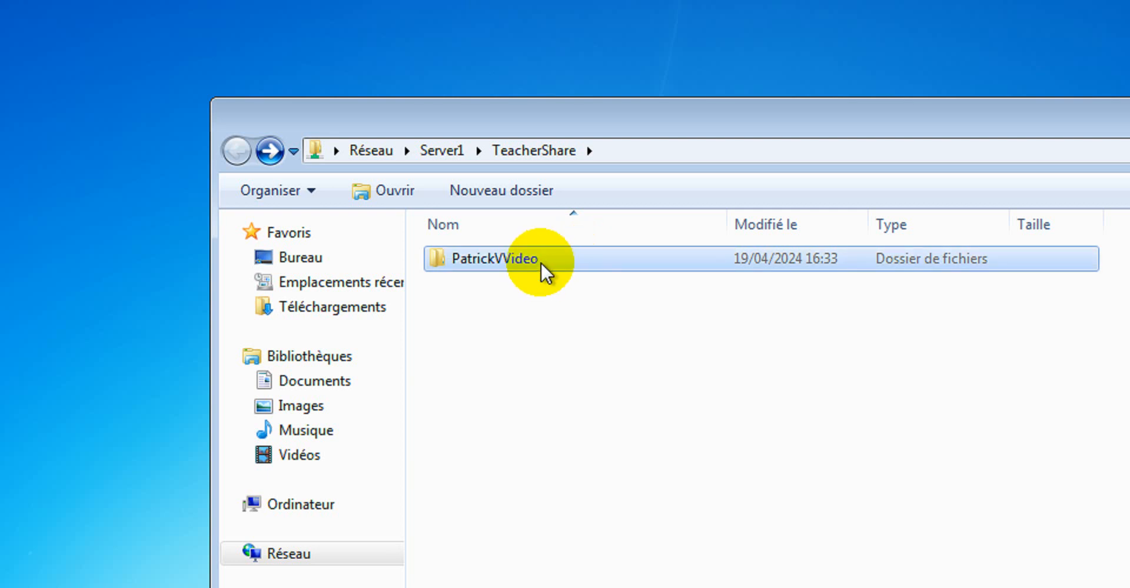
Fix the folder name by deleting the extra V, then open the folder
click(509, 260)
click(506, 259)
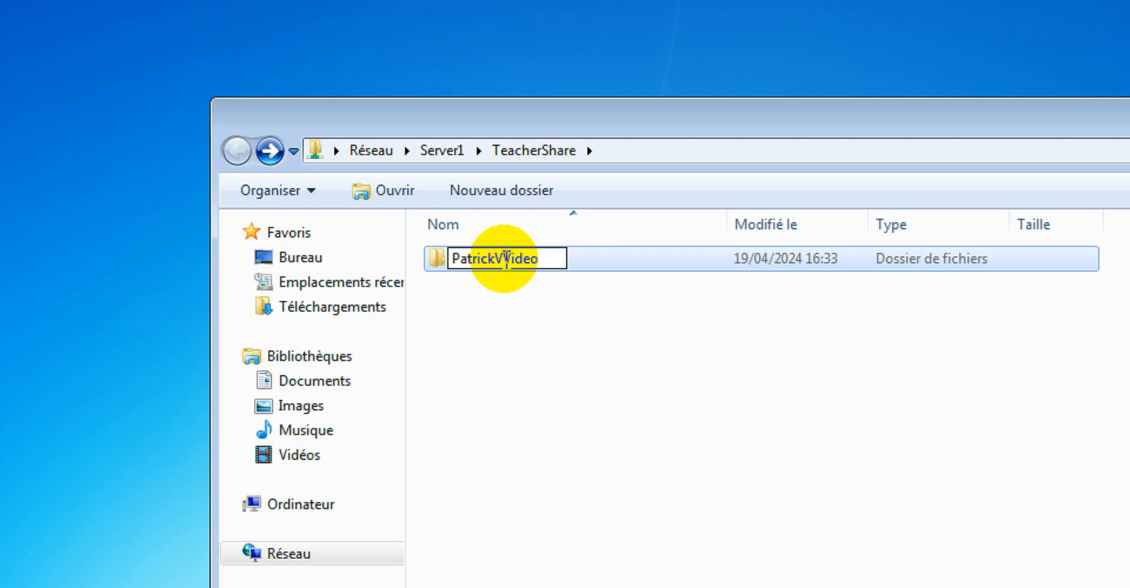
key(BackSpace)
key(Return)
double_click(504, 259)
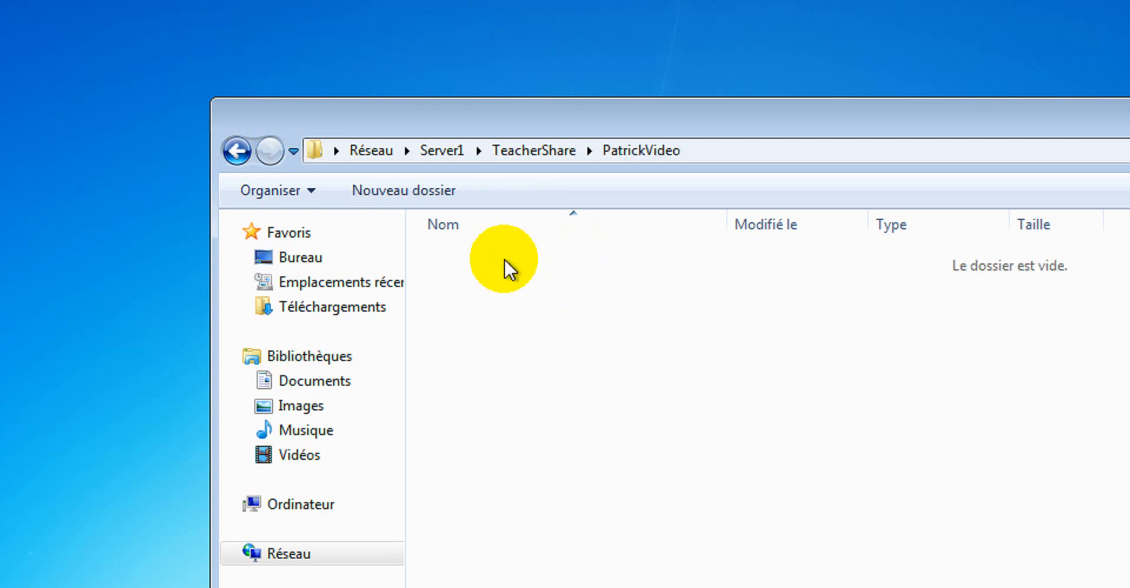
Paste the copied video into the empty PatrickVideo folder and go back to TeacherShare
right_click(517, 305)
click(693, 460)
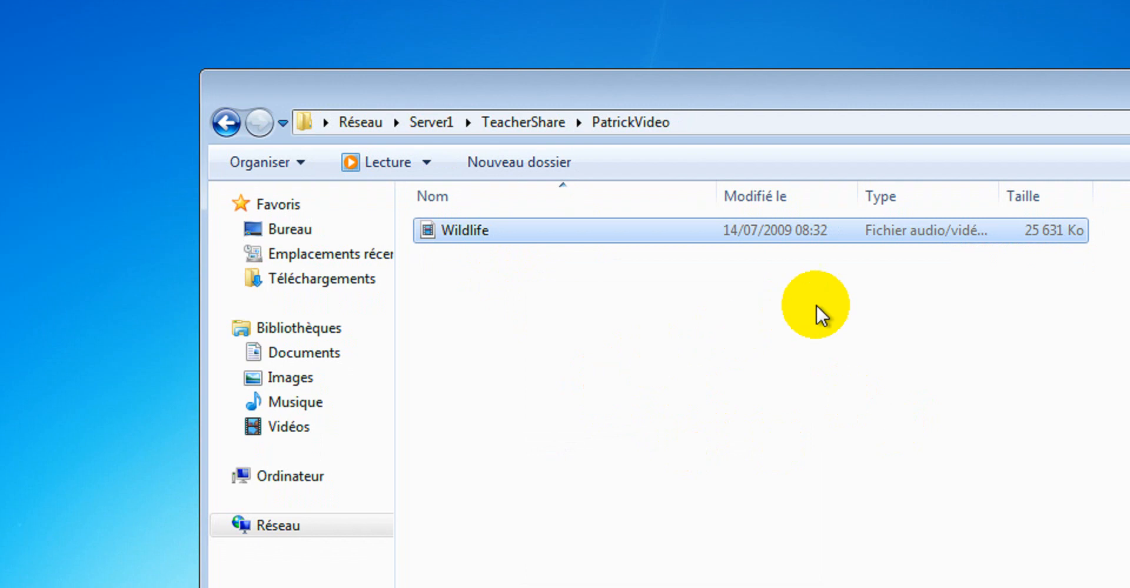
click(226, 123)
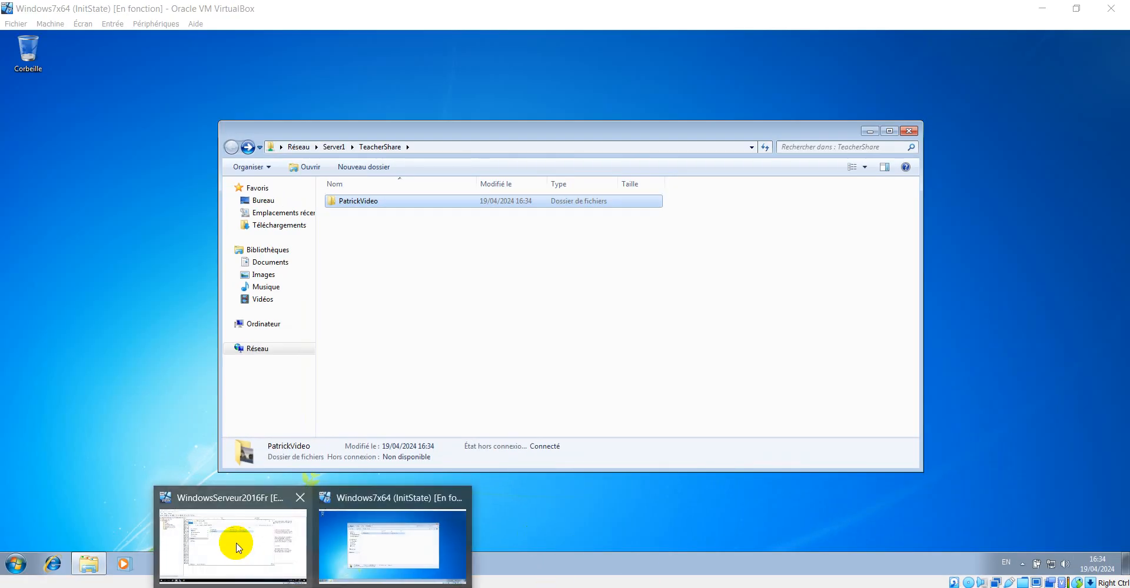
On the server, play the Wildlife video in TeacherShare's PatrickVideo folder with recommended player settings, then close the player
click(234, 537)
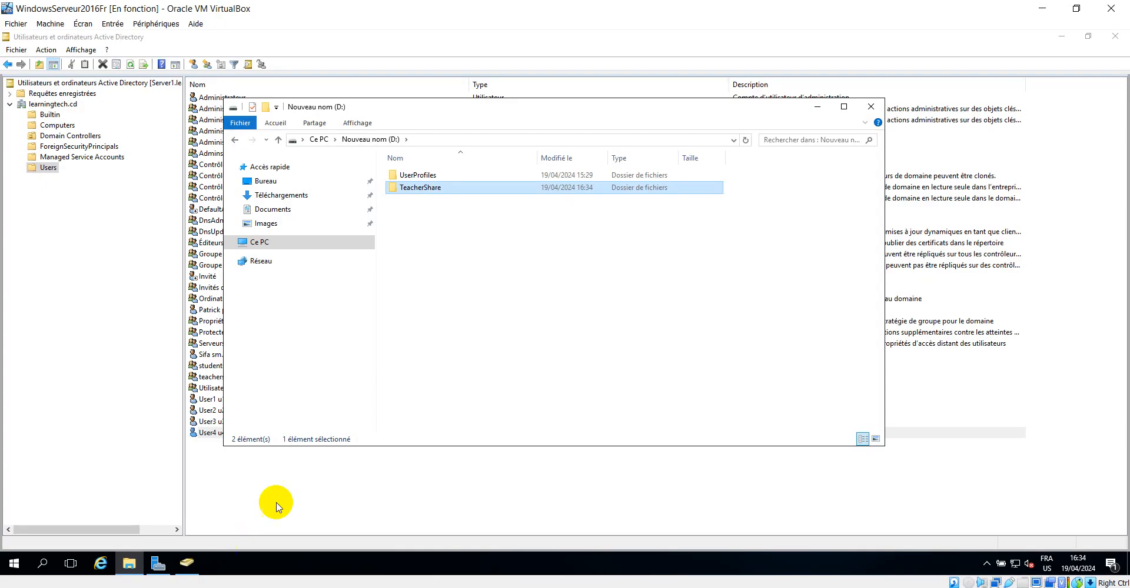
double_click(441, 188)
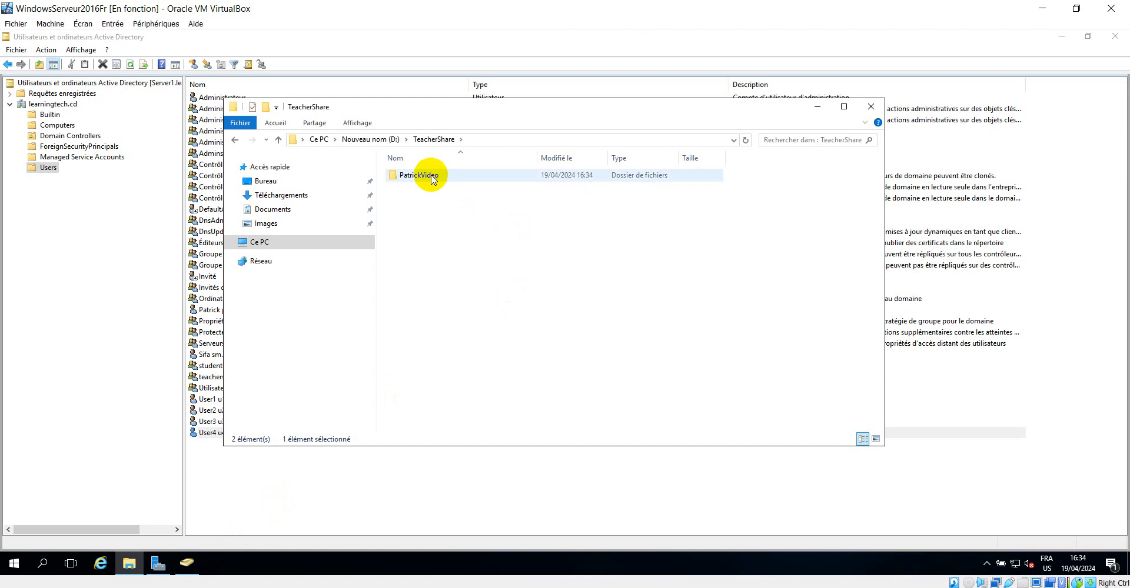
double_click(432, 177)
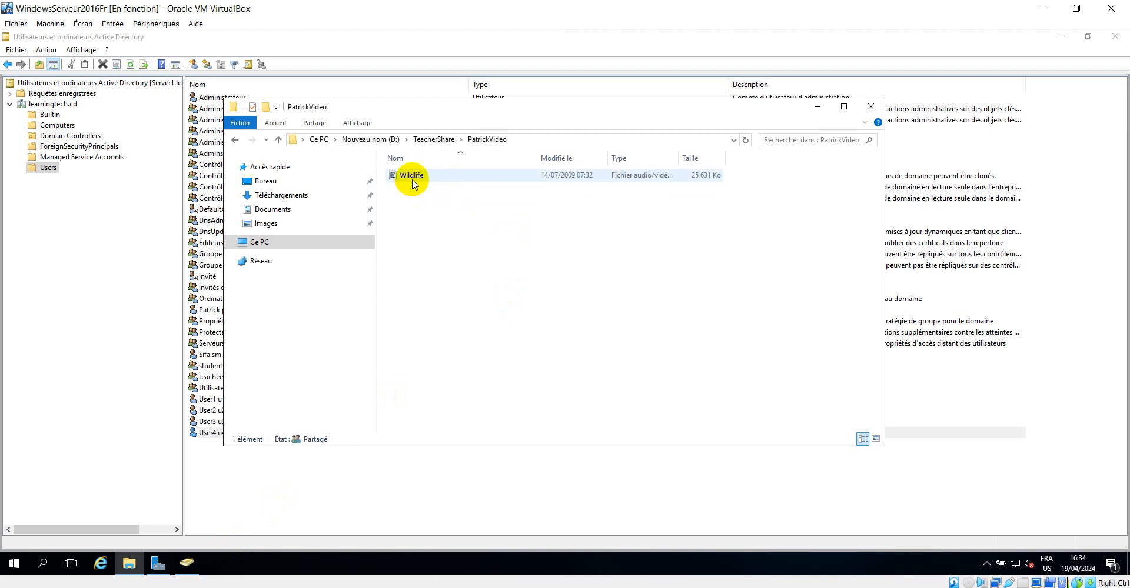
double_click(413, 176)
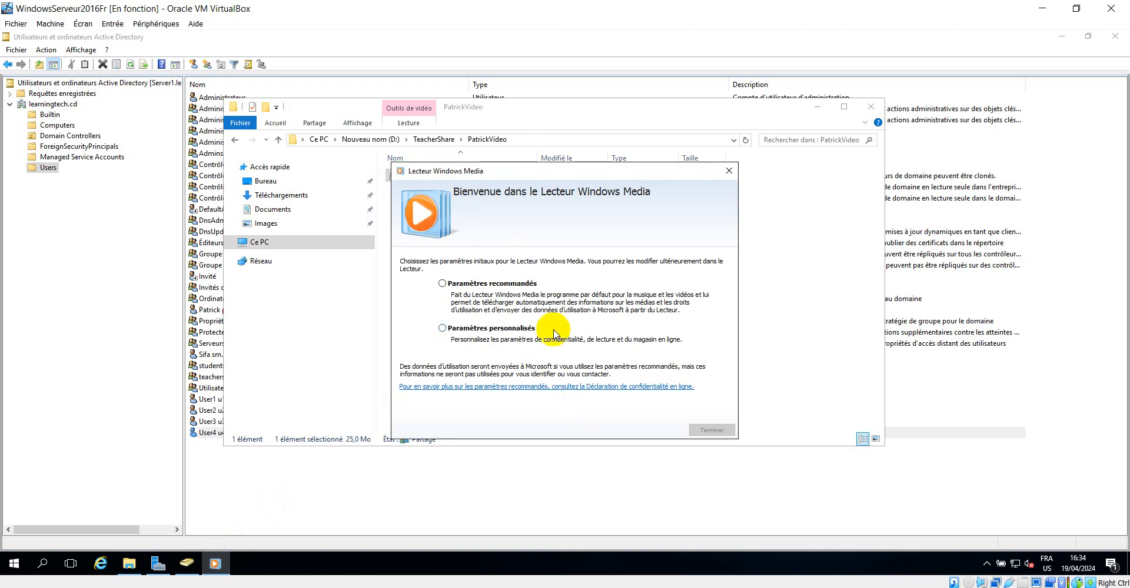
click(497, 283)
click(712, 426)
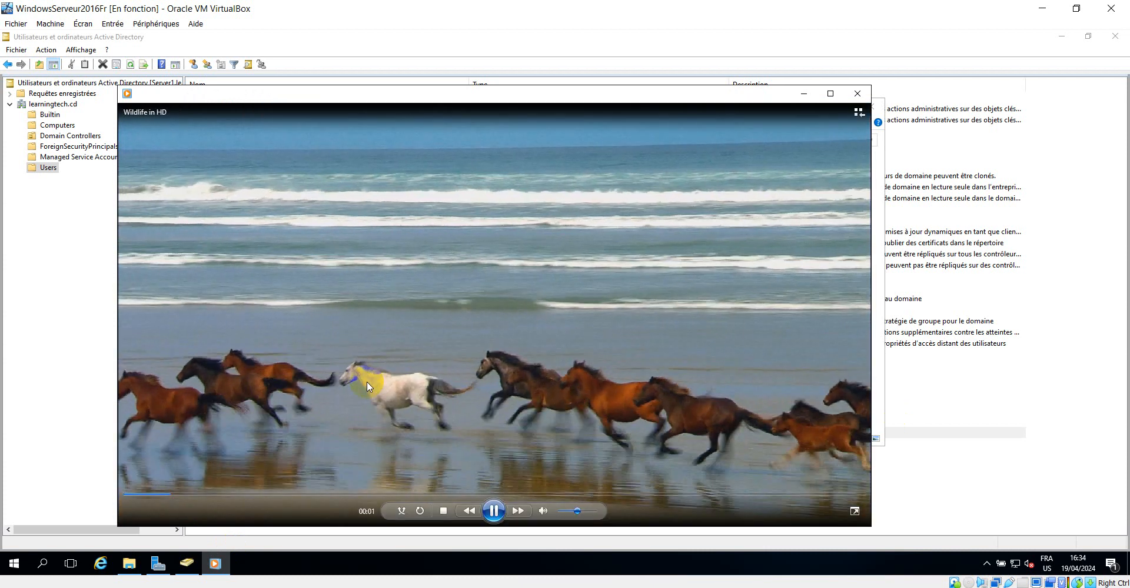
click(444, 511)
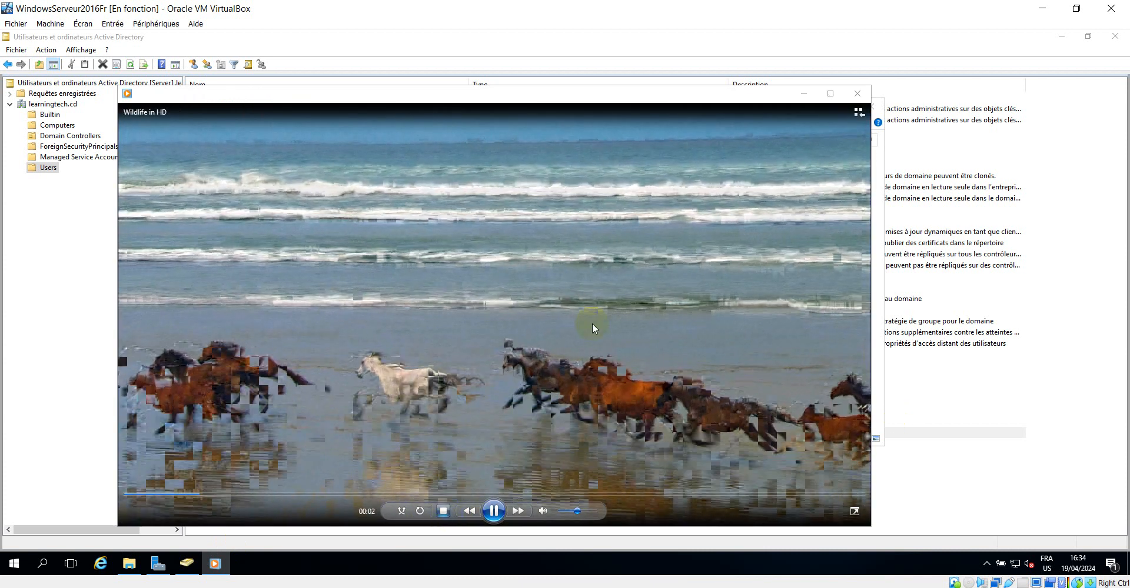
click(859, 93)
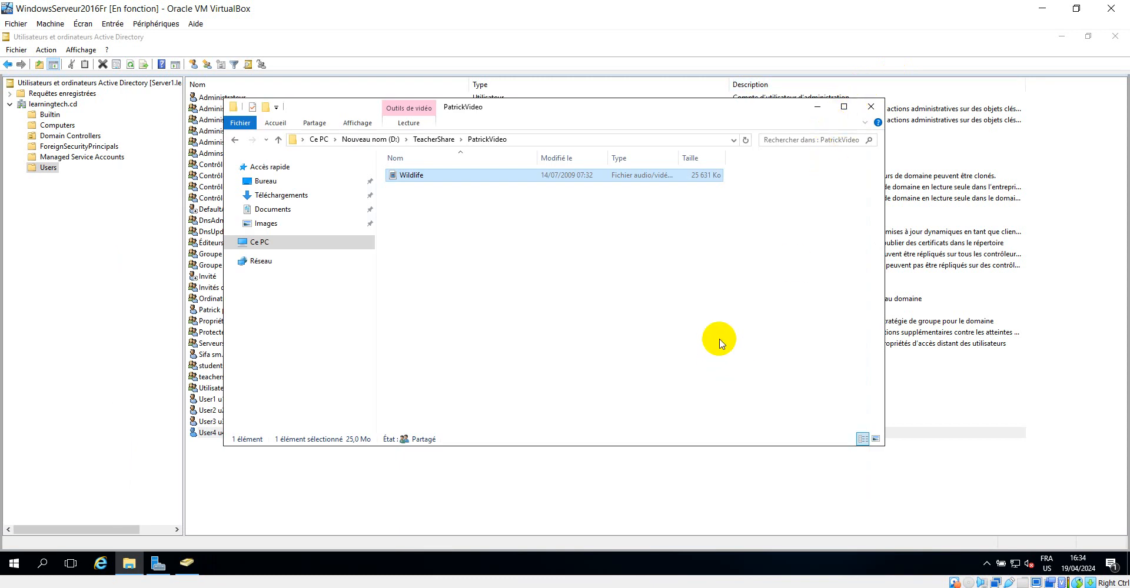
Start the New Share wizard in Server Manager's Shares page using the SMB quick share profile
click(817, 107)
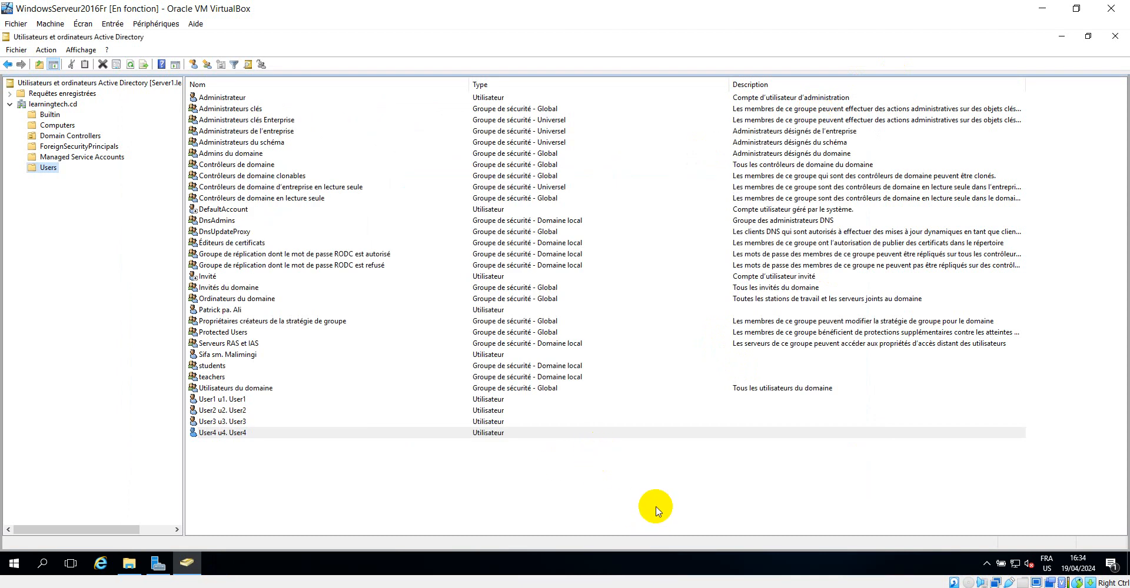
click(616, 475)
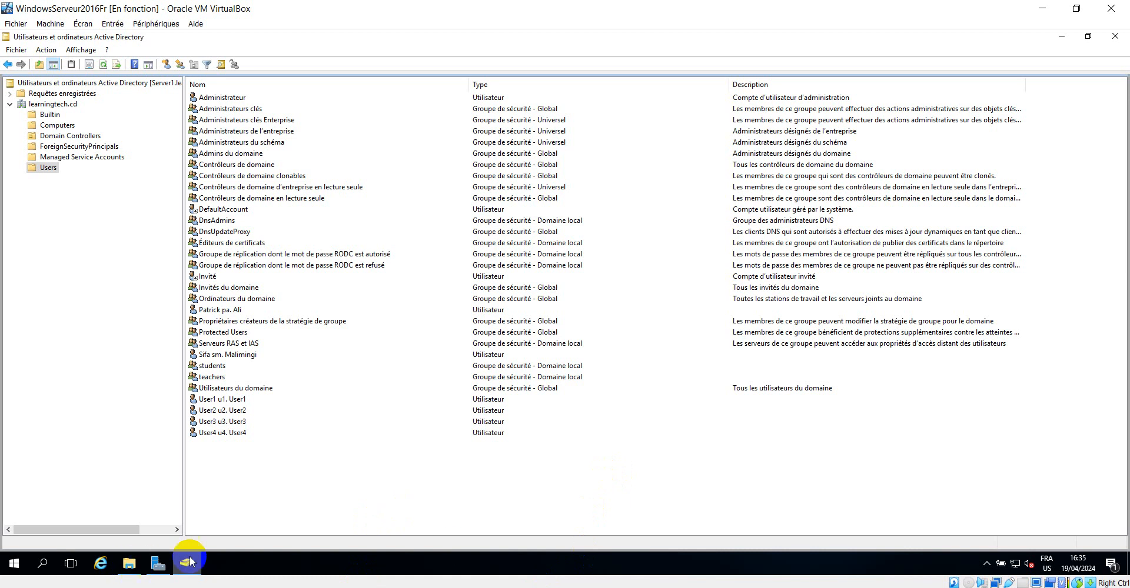
click(157, 562)
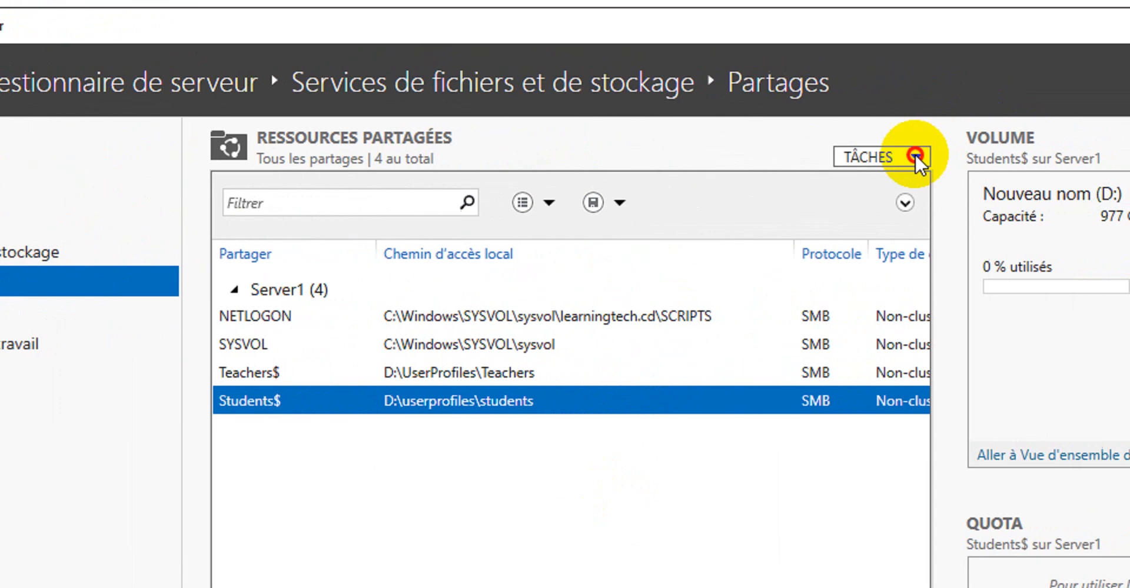
click(1121, 106)
click(909, 186)
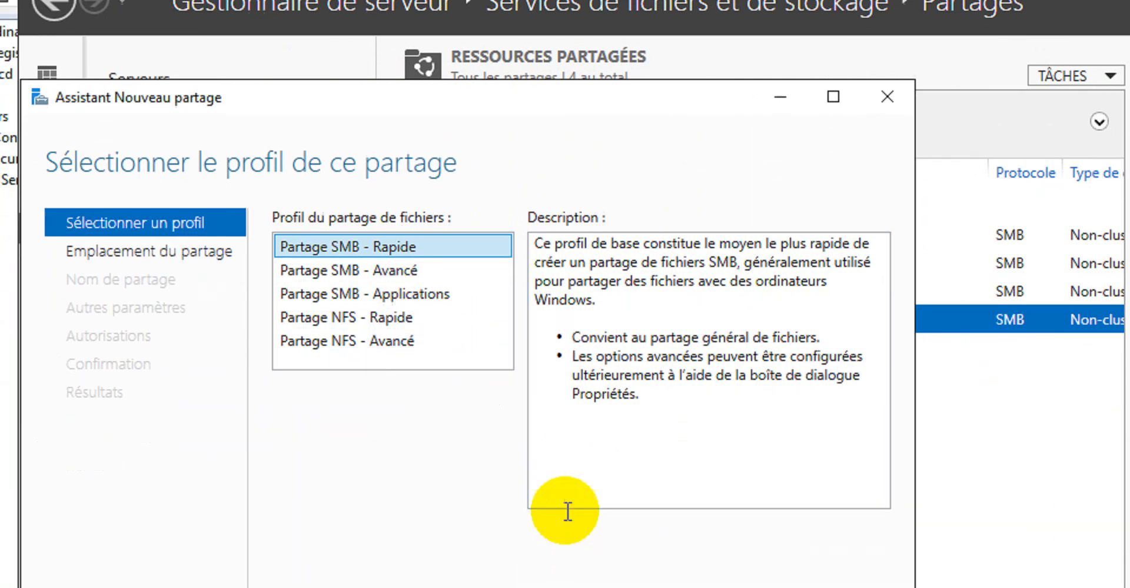
click(649, 541)
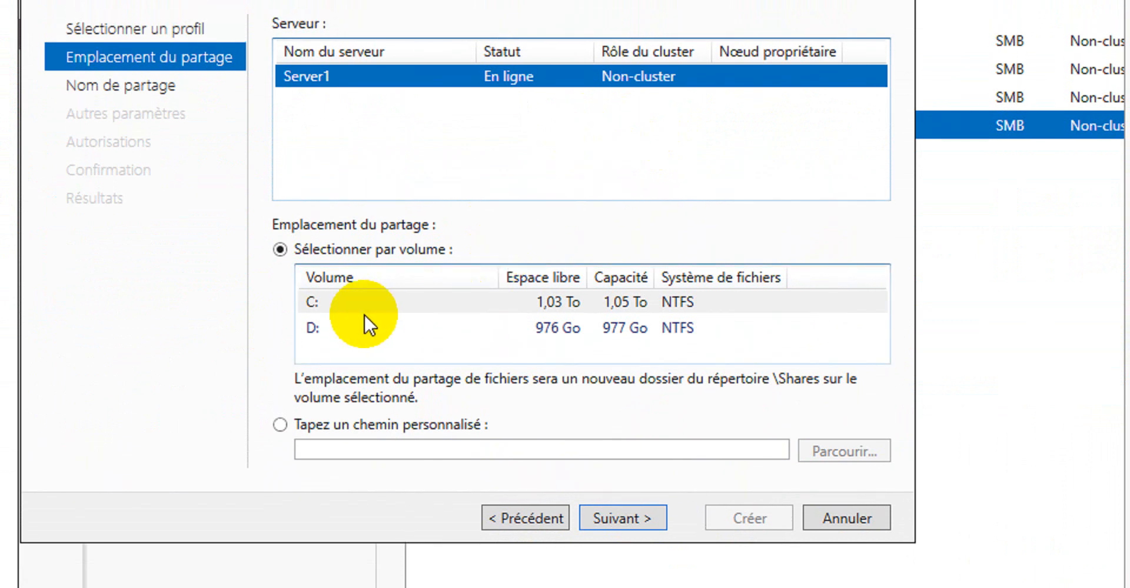
Set a custom share location by creating and selecting a new StudentShare folder on drive D, then continue
click(406, 423)
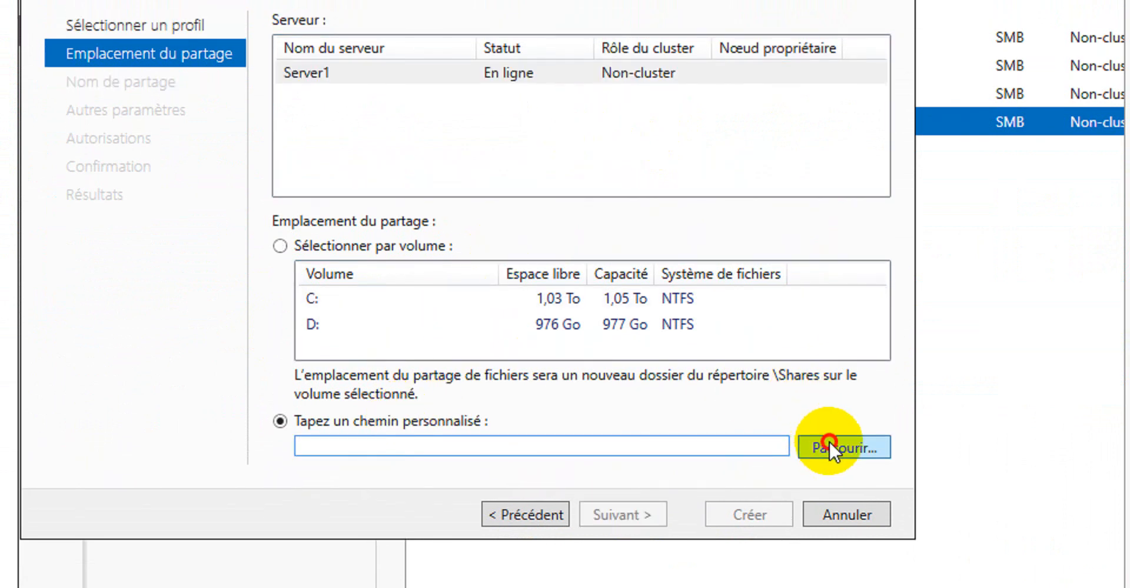
click(830, 448)
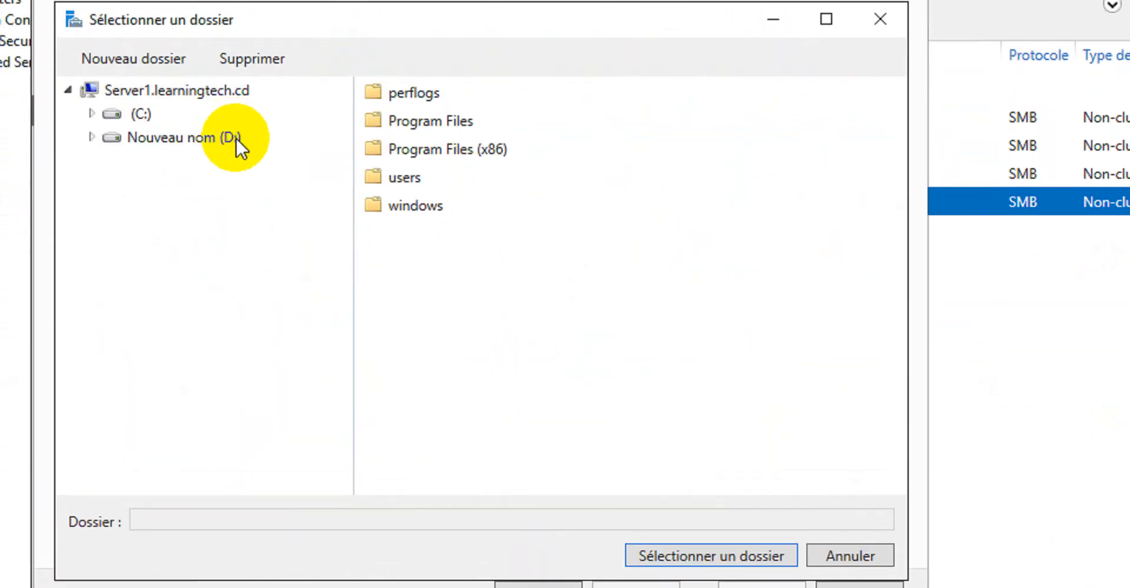
click(210, 57)
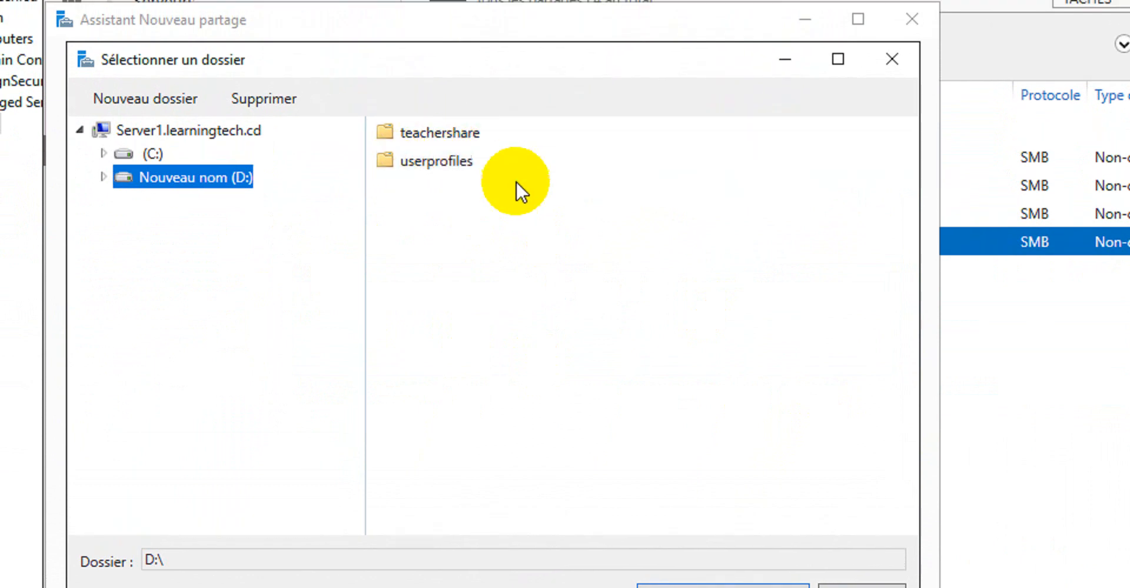
click(145, 98)
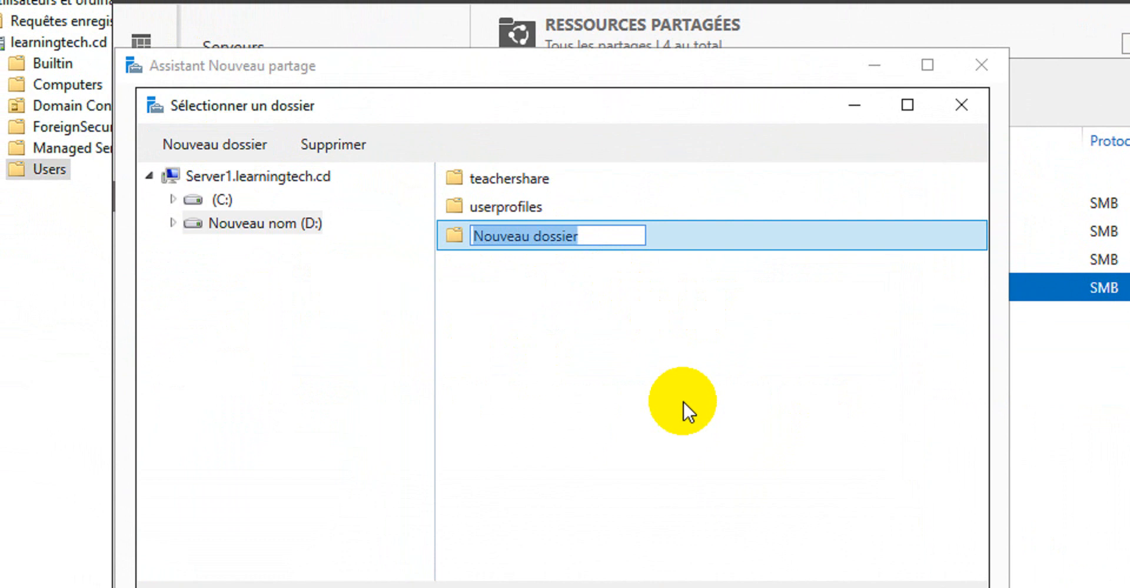
text(St)
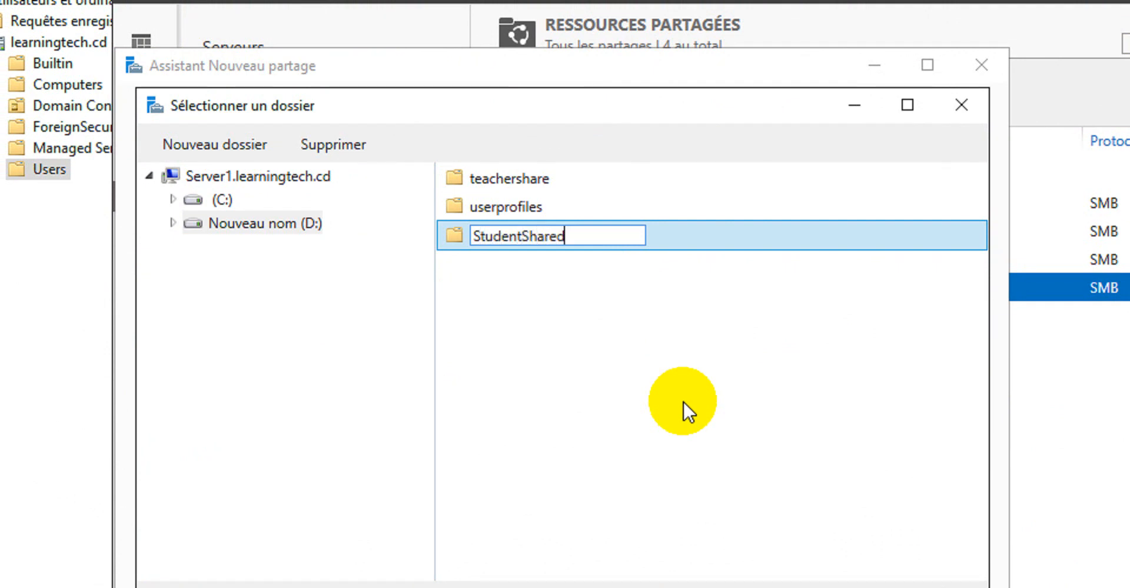
text(udentShared)
key(BackSpace)
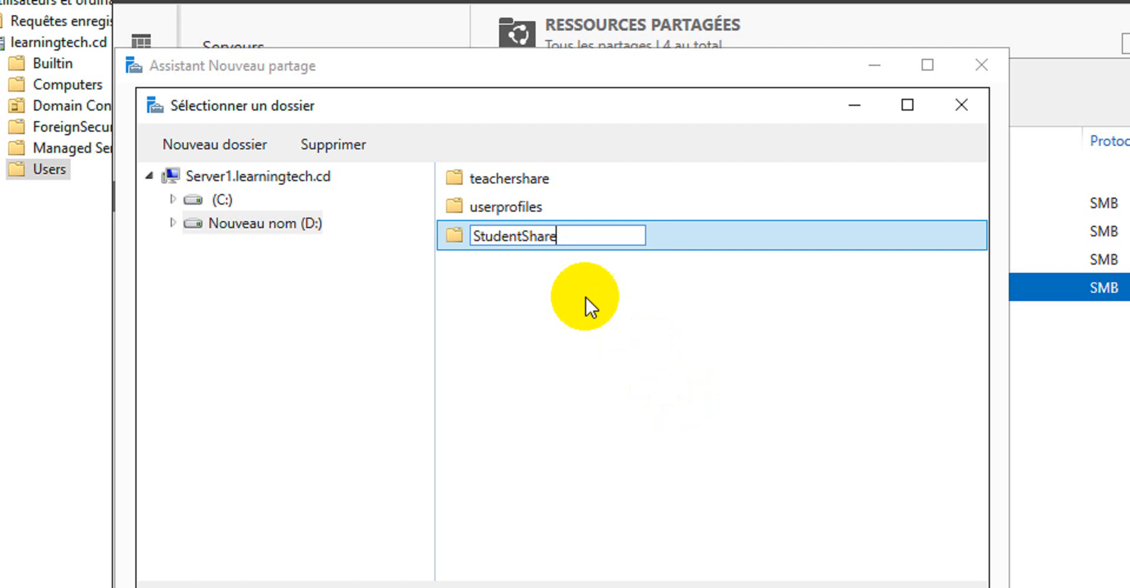
key(Return)
click(523, 234)
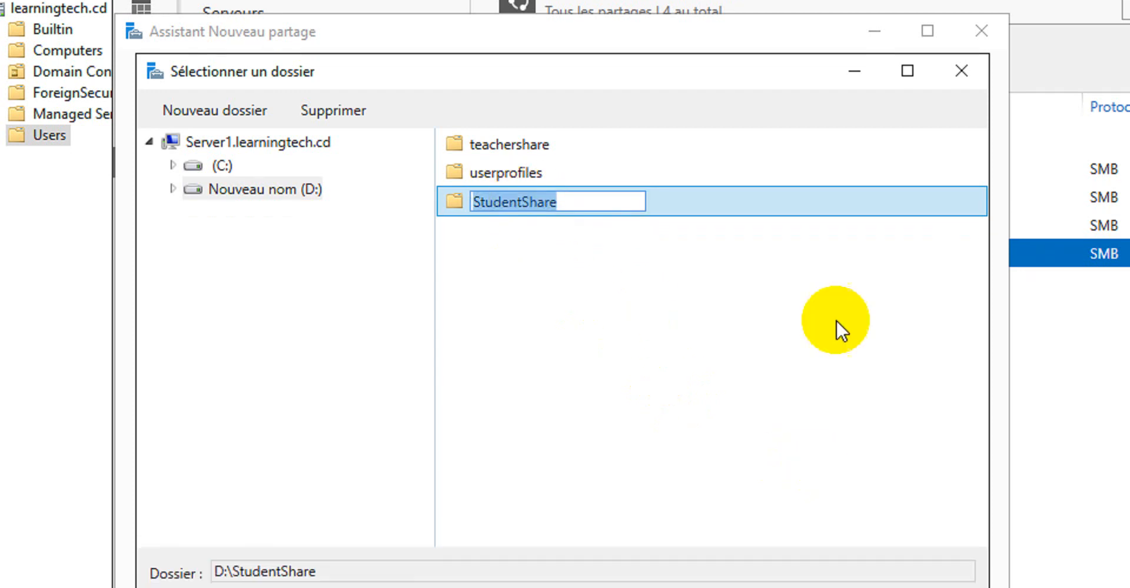
click(677, 235)
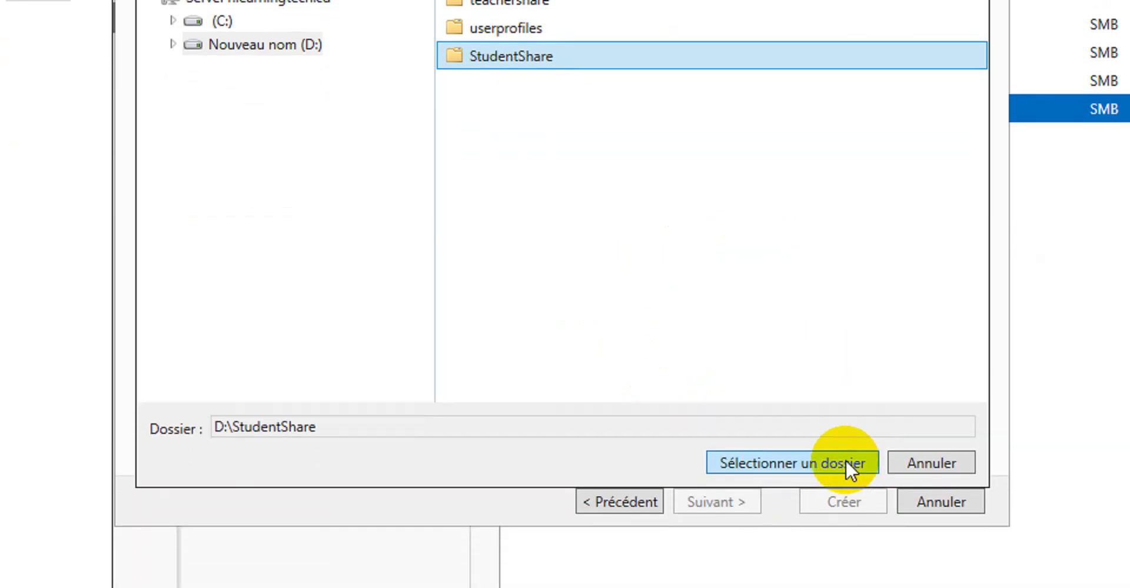
click(847, 458)
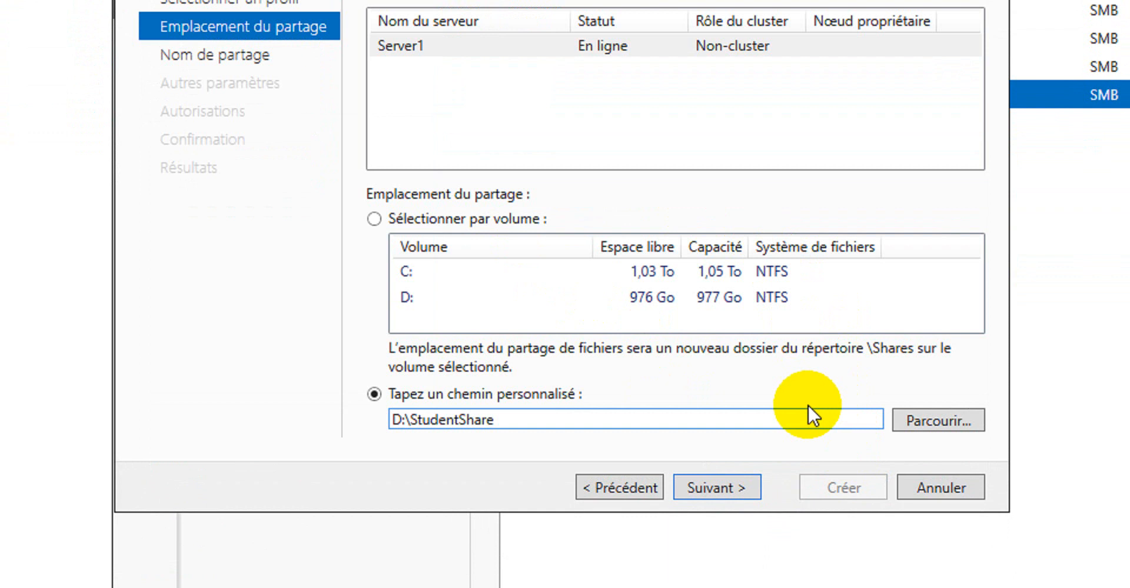
click(721, 488)
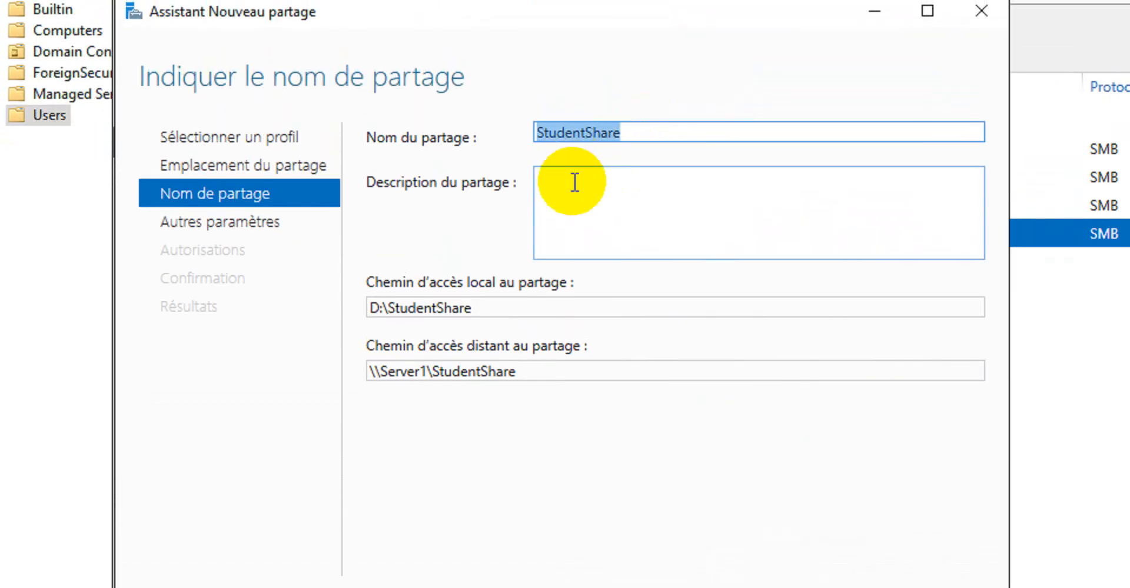
Keep StudentShare as the share name, enable access-based enumeration, and continue to the permissions page
click(575, 183)
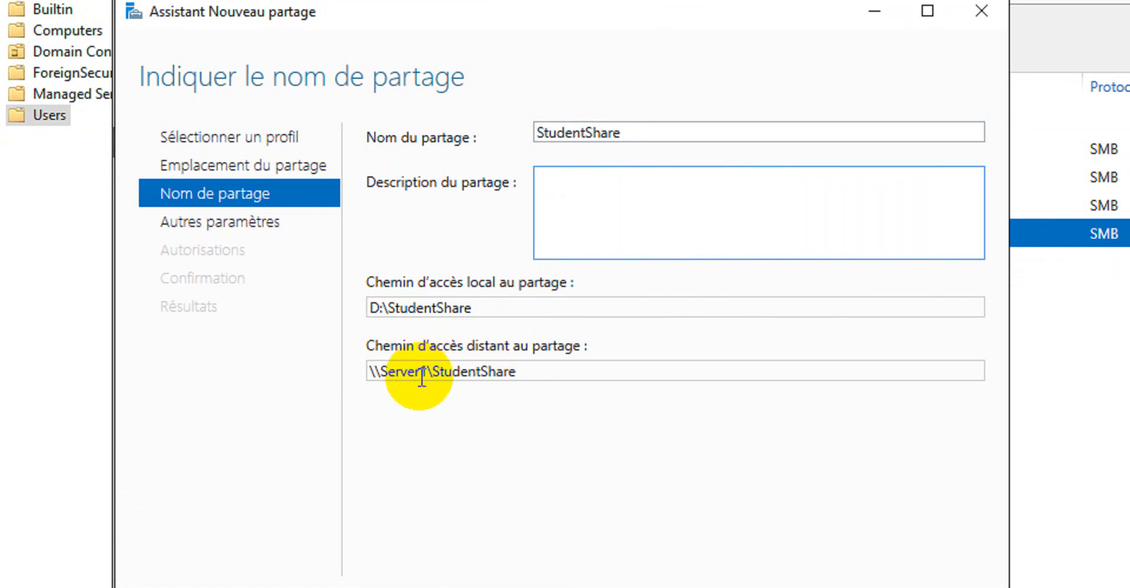
double_click(532, 371)
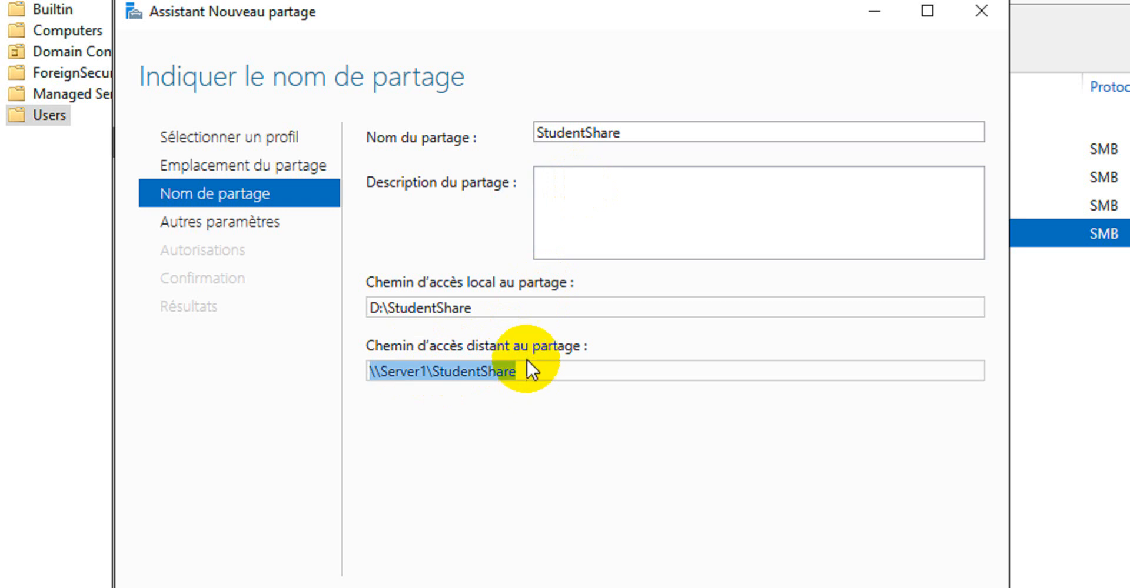
click(566, 181)
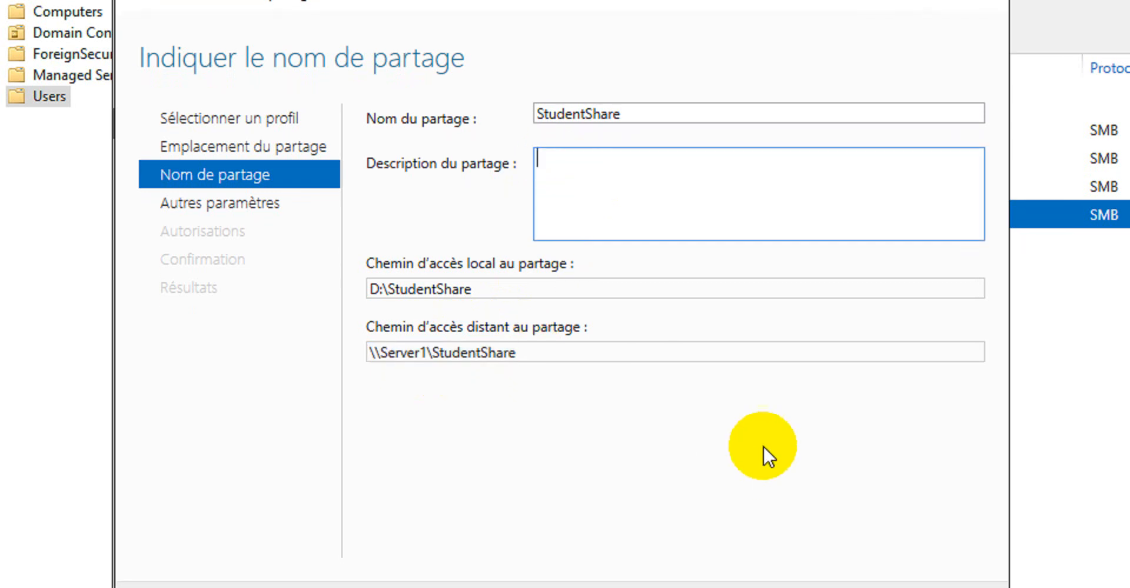
click(730, 469)
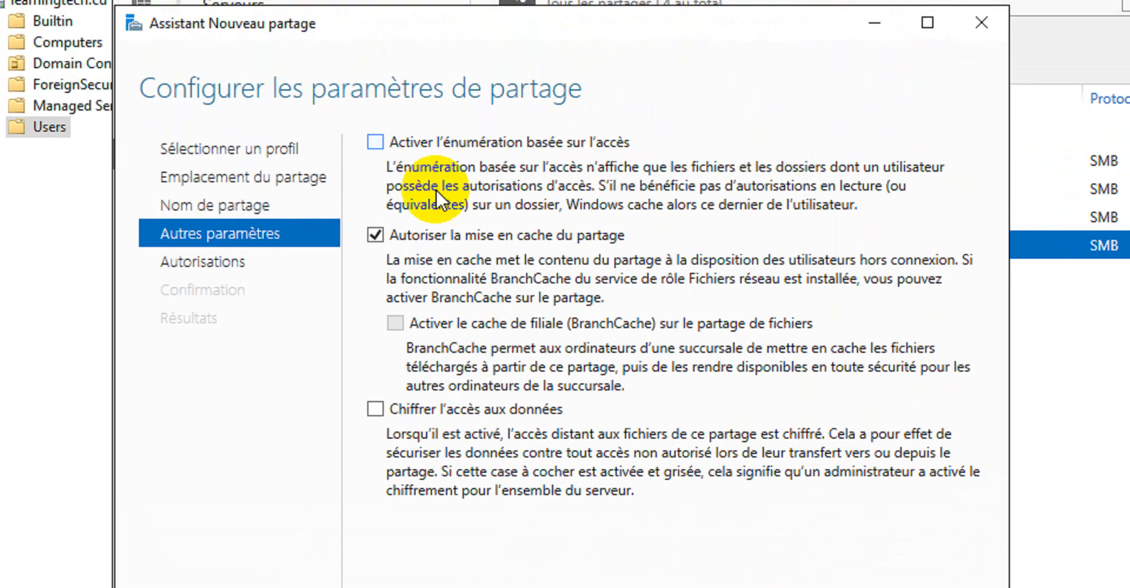
click(375, 145)
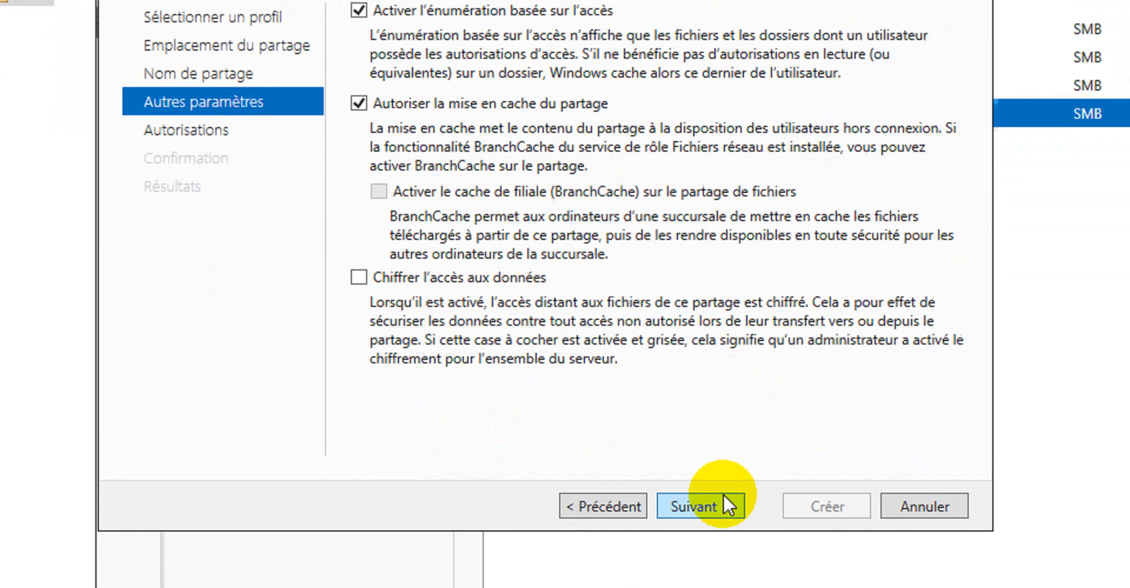
click(708, 505)
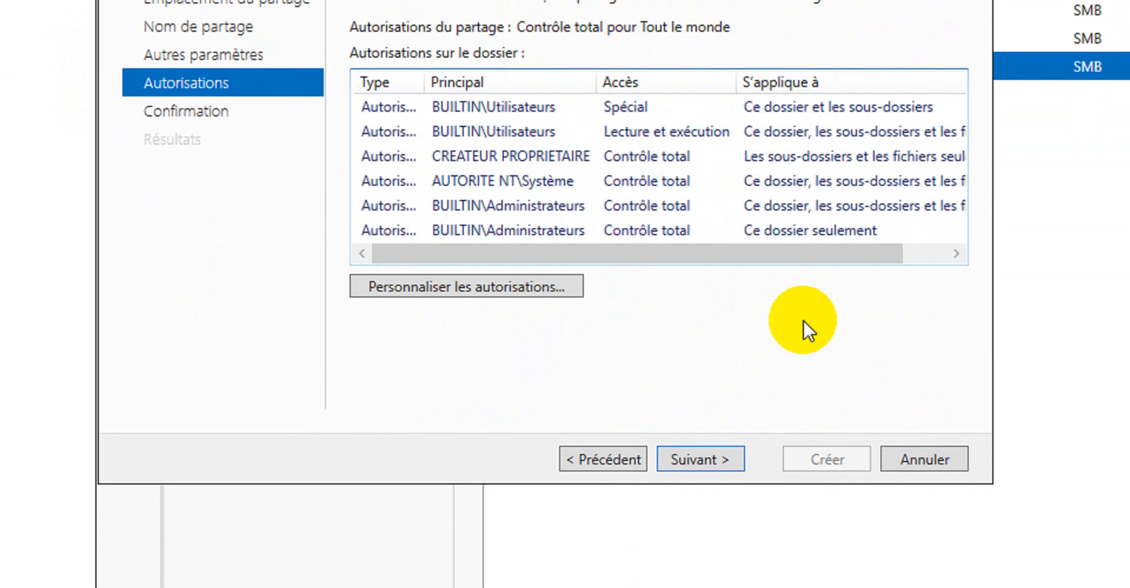
Open the custom folder permissions for StudentShare and try to remove an inherited Users entry
click(494, 285)
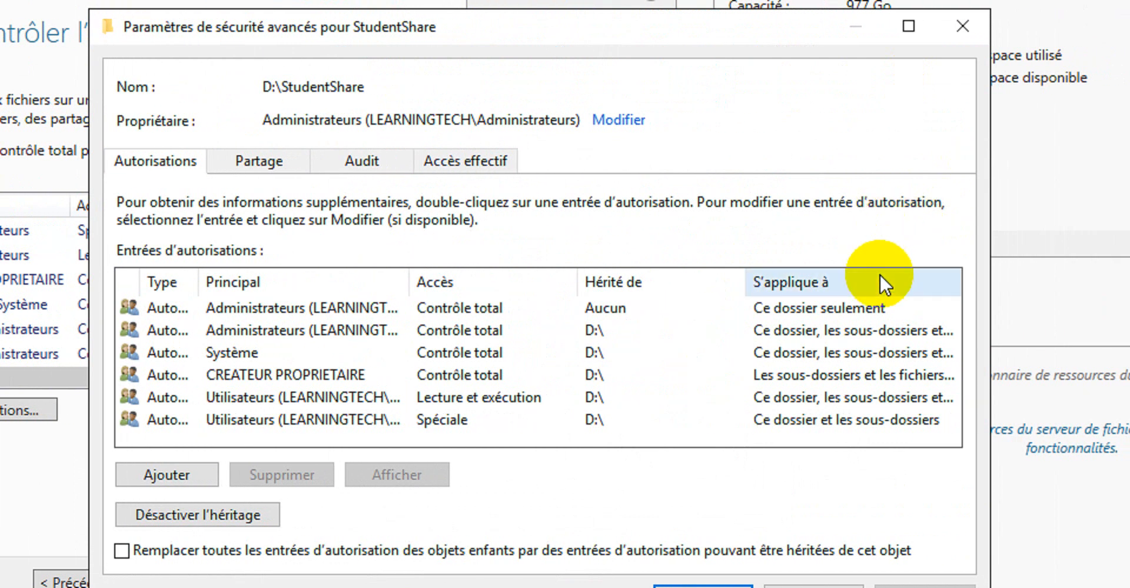
drag(411, 277, 523, 284)
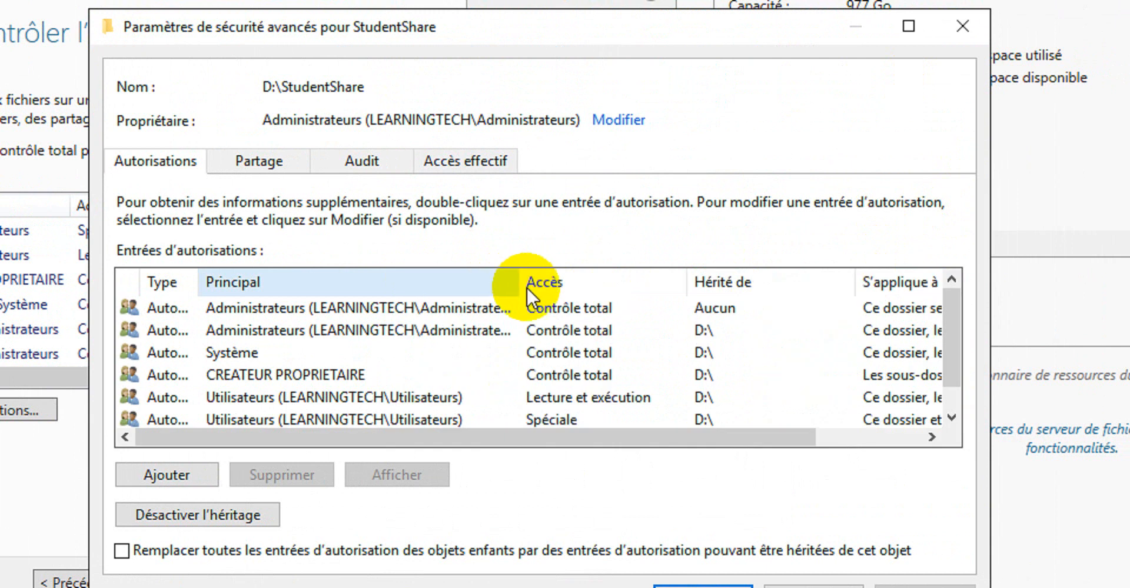
scroll(537, 352, down, 1)
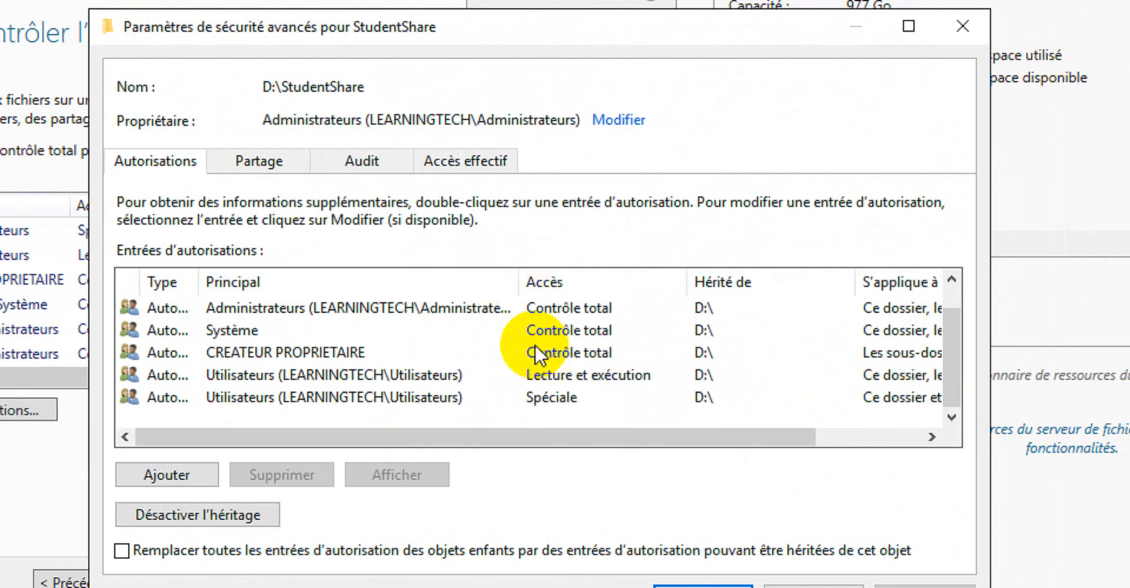
click(393, 375)
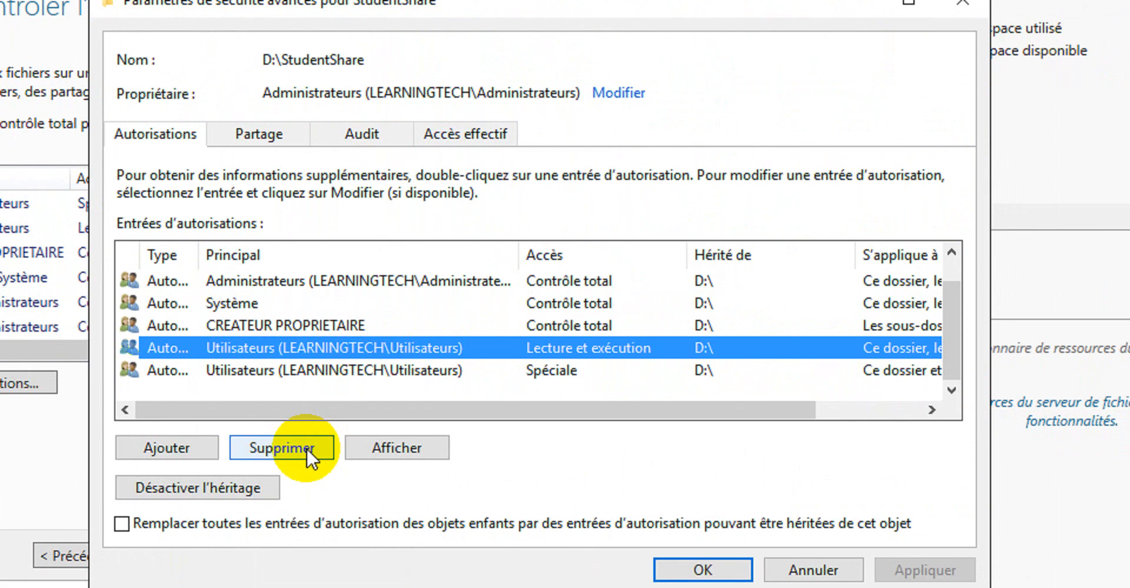
click(312, 471)
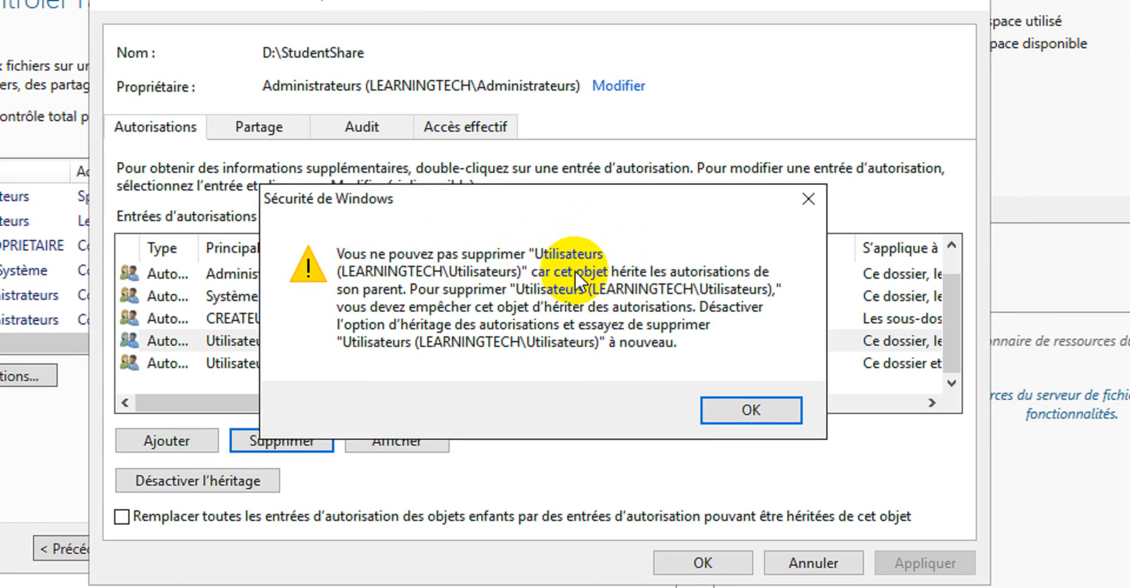
click(808, 200)
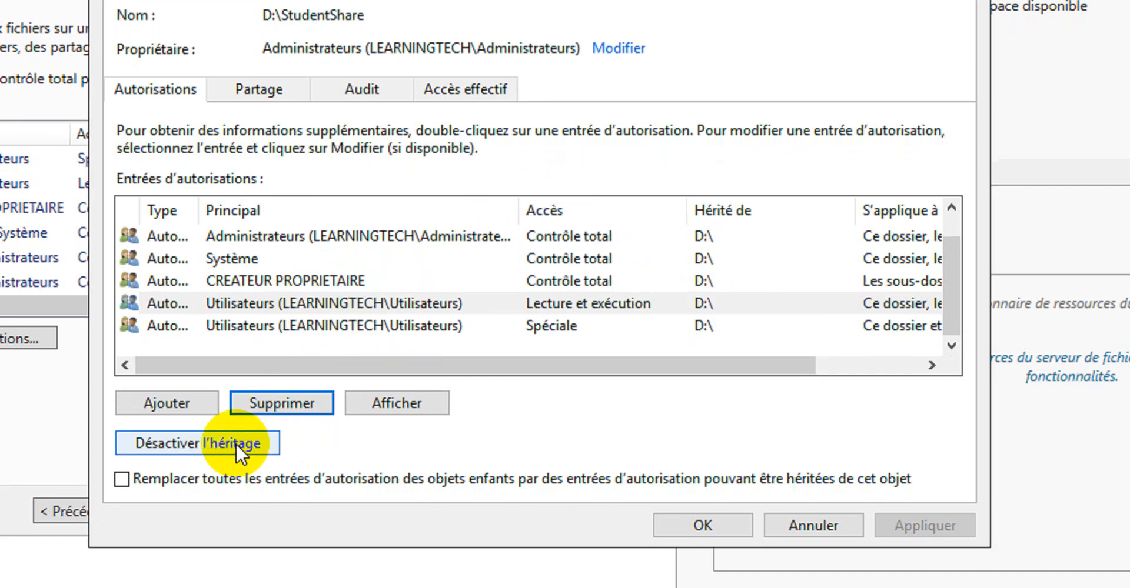
Disable inheritance on StudentShare, converting the inherited permissions into explicit permissions
click(253, 483)
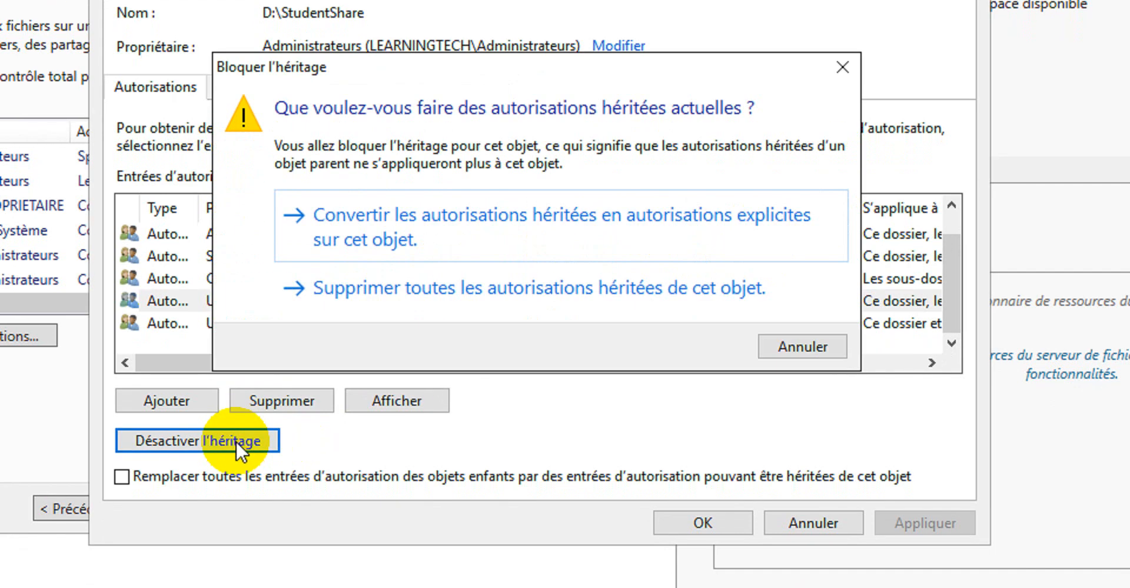
click(455, 235)
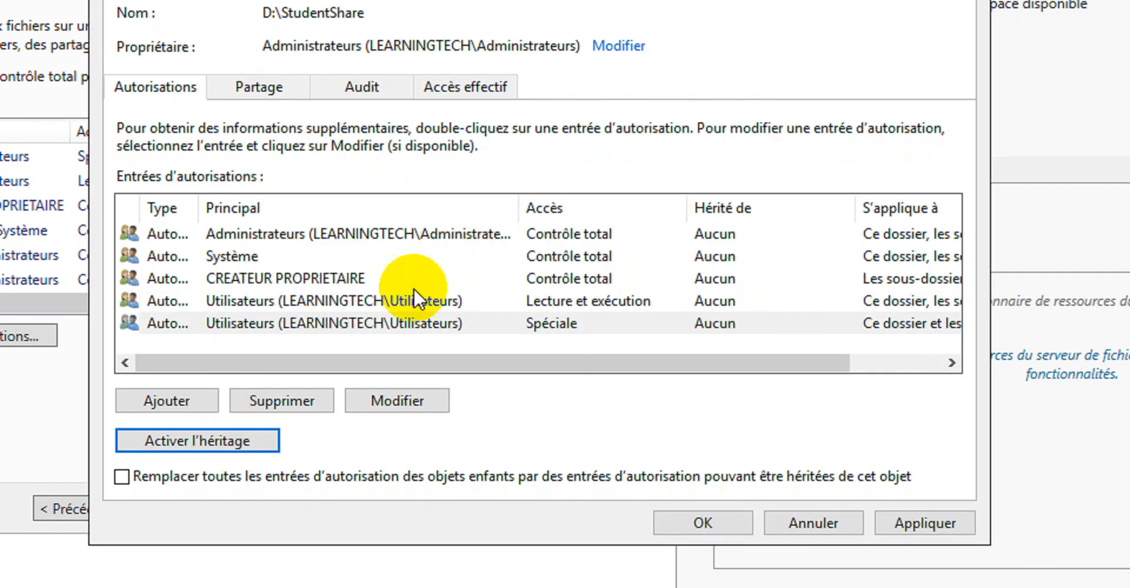
Remove both LEARNINGTECH\Utilisateurs permission entries from StudentShare
click(399, 299)
click(297, 402)
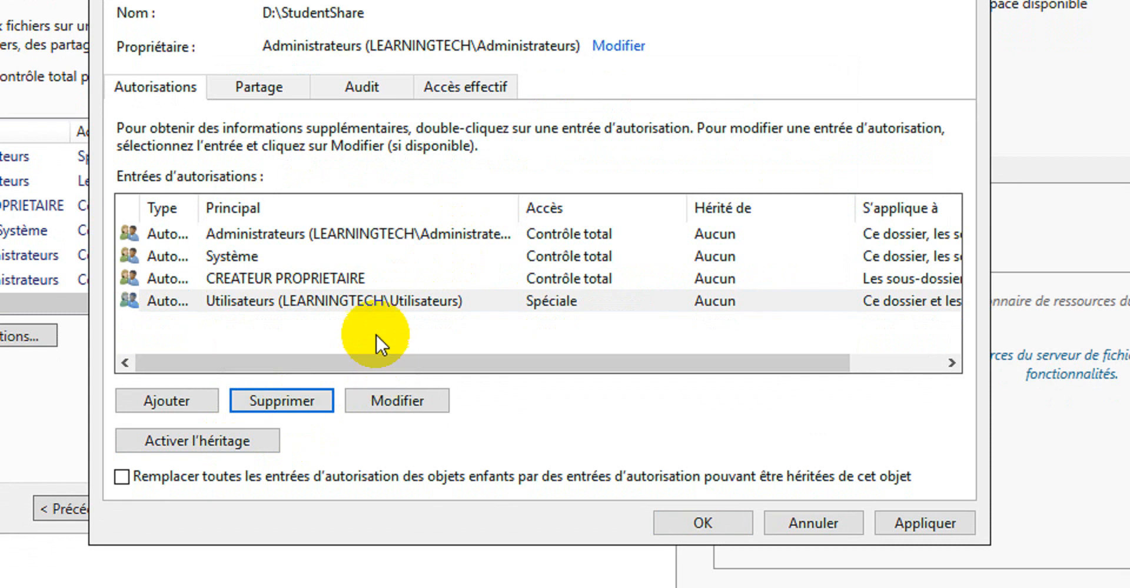
click(361, 305)
click(301, 396)
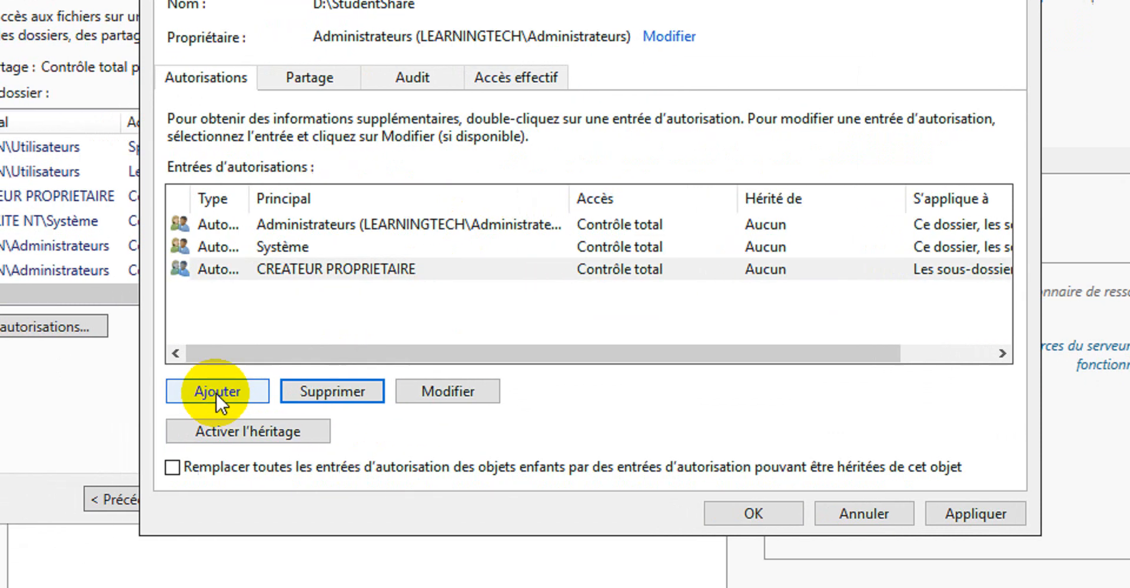
Add a permission entry for the students group with Full control and switch to the advanced permissions view
click(162, 401)
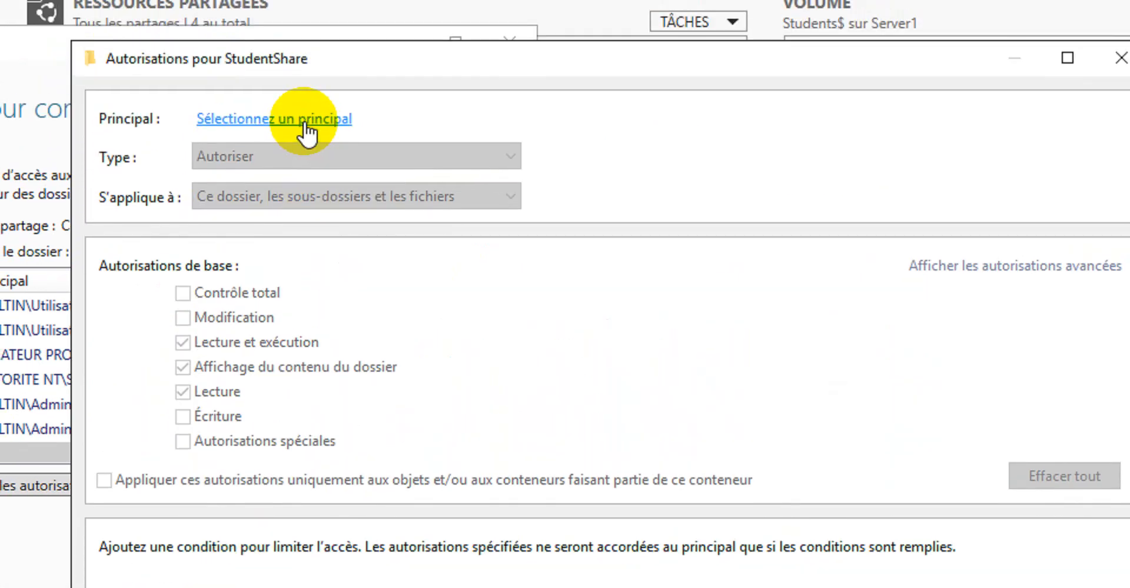
click(308, 118)
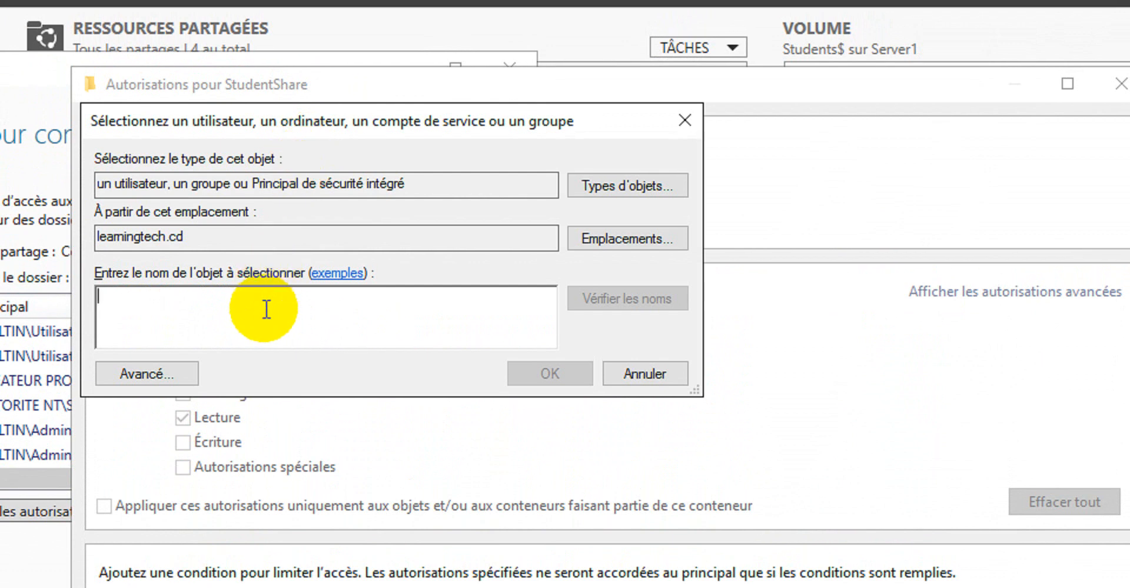
text(studen)
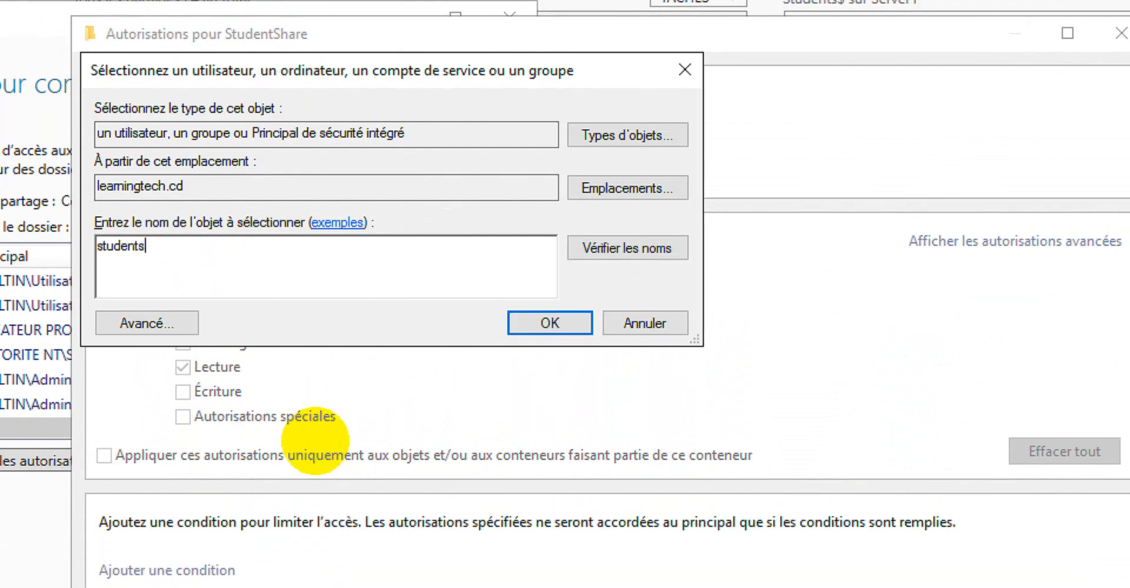
text(ts)
click(580, 247)
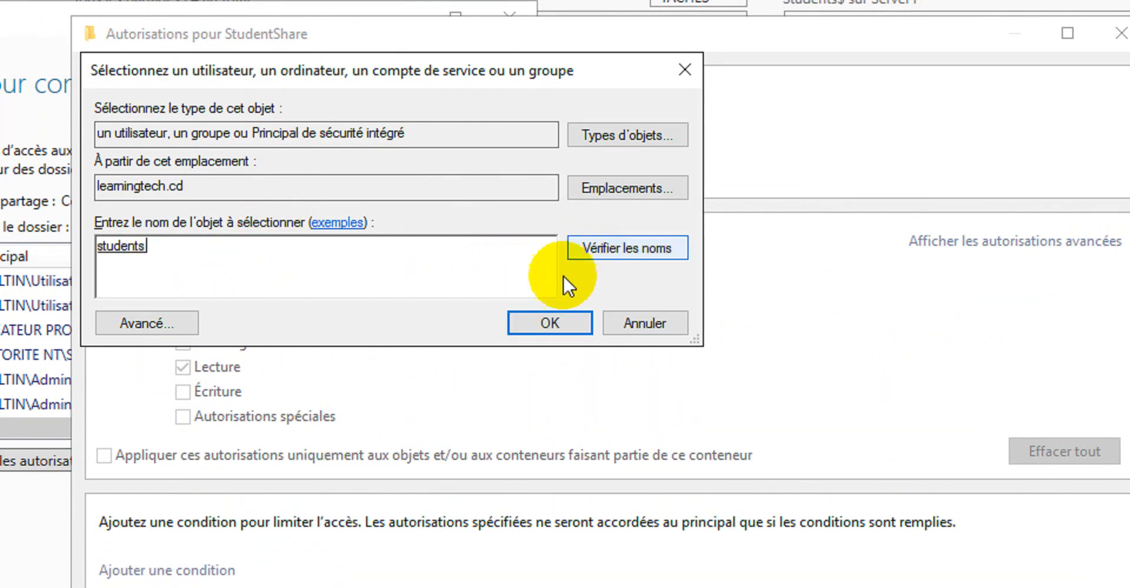
click(542, 324)
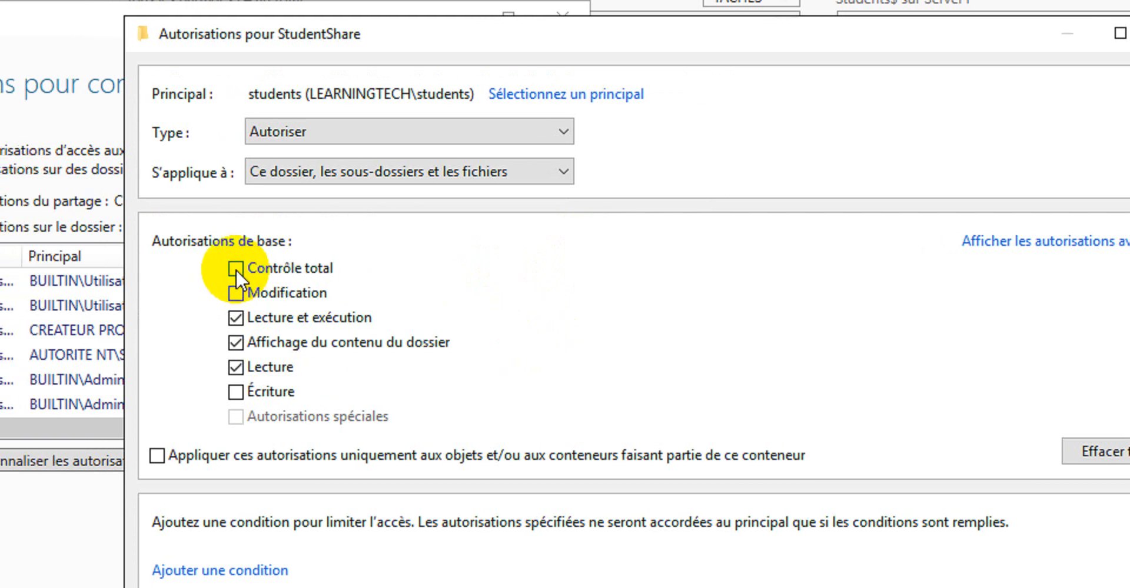
click(236, 270)
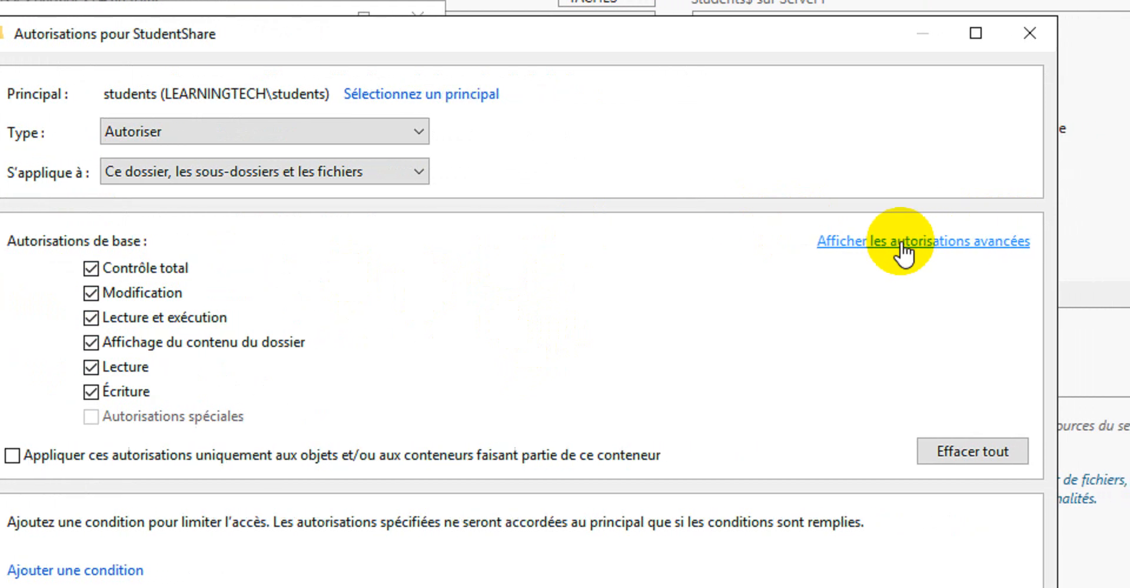
click(921, 242)
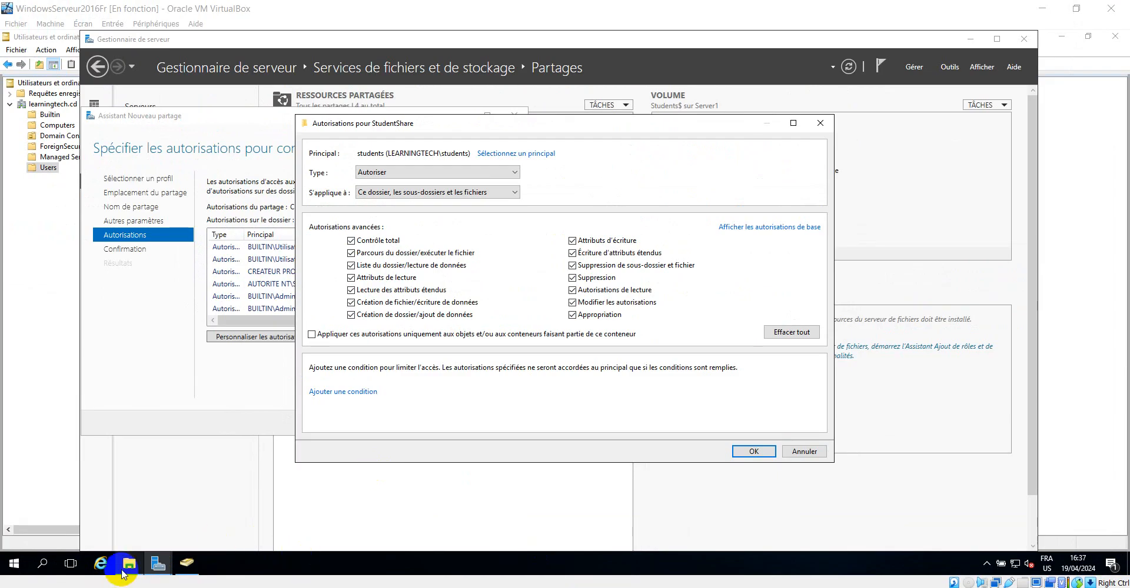
Examine the teachers group's security permissions on TeacherShare's PatrickVideo folder in File Explorer, cancelling without changes
click(127, 566)
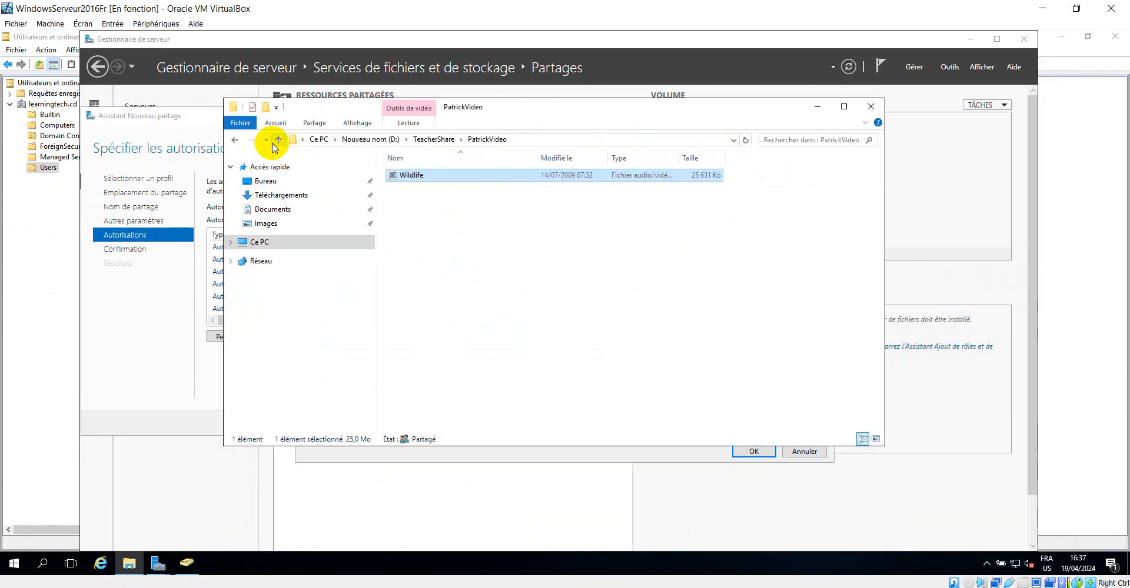
click(234, 139)
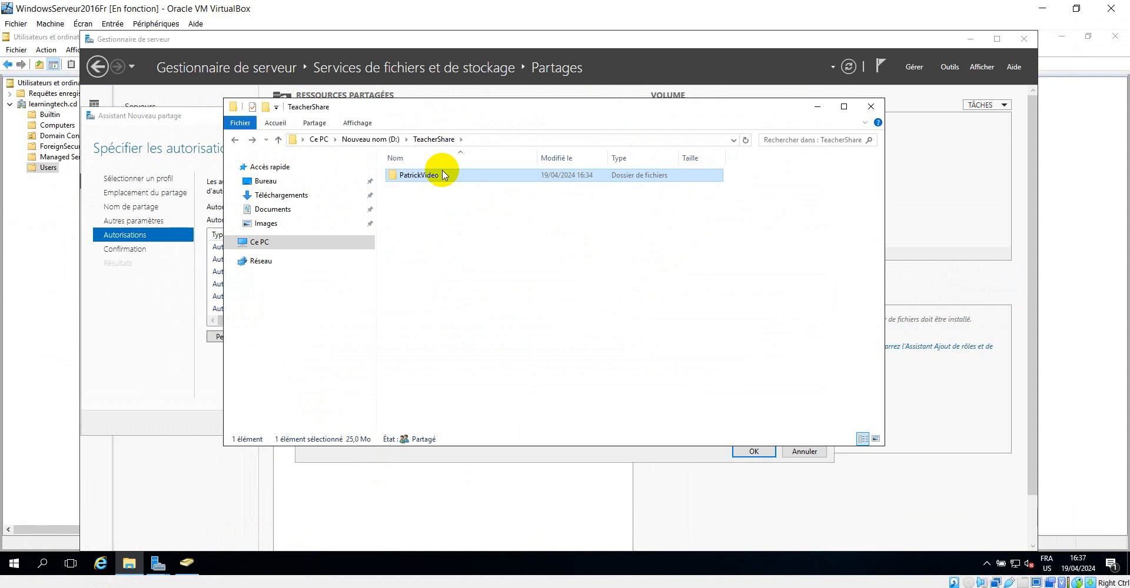
right_click(421, 175)
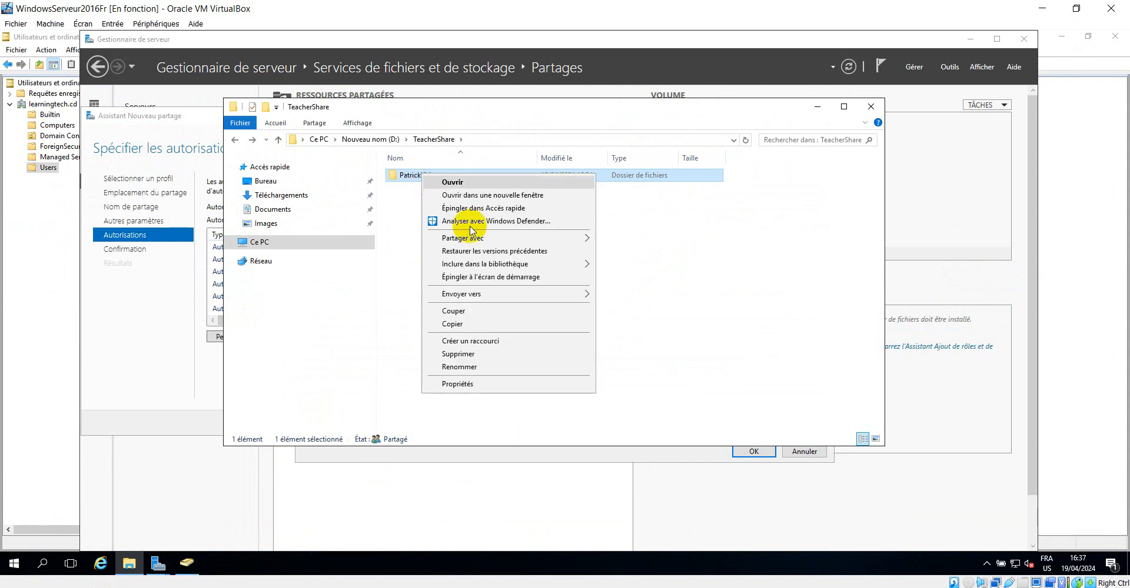
click(469, 384)
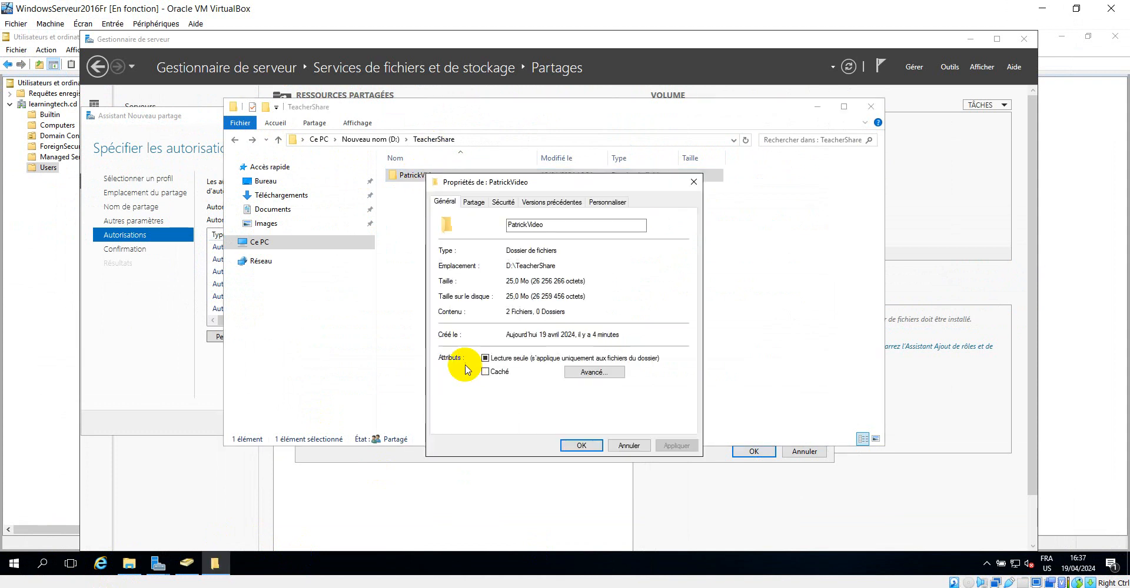
click(501, 203)
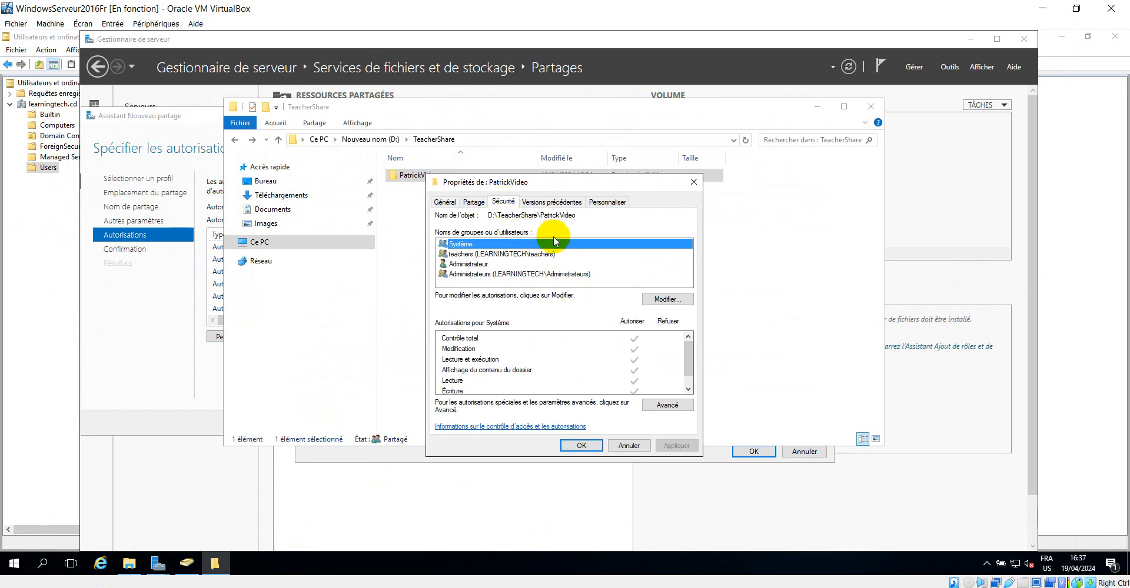
click(501, 257)
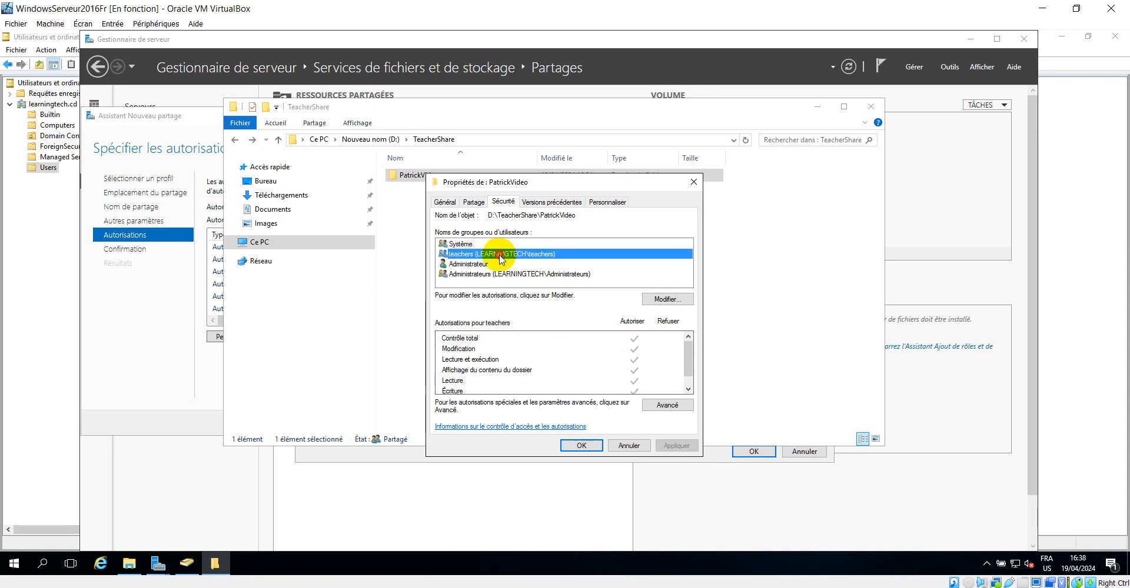
click(665, 299)
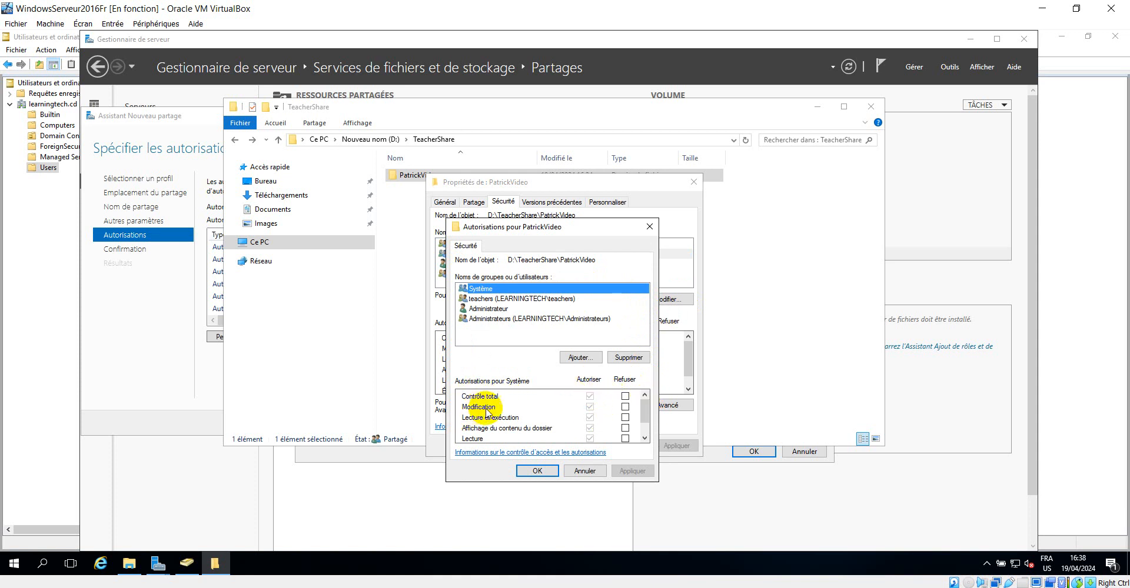
click(584, 471)
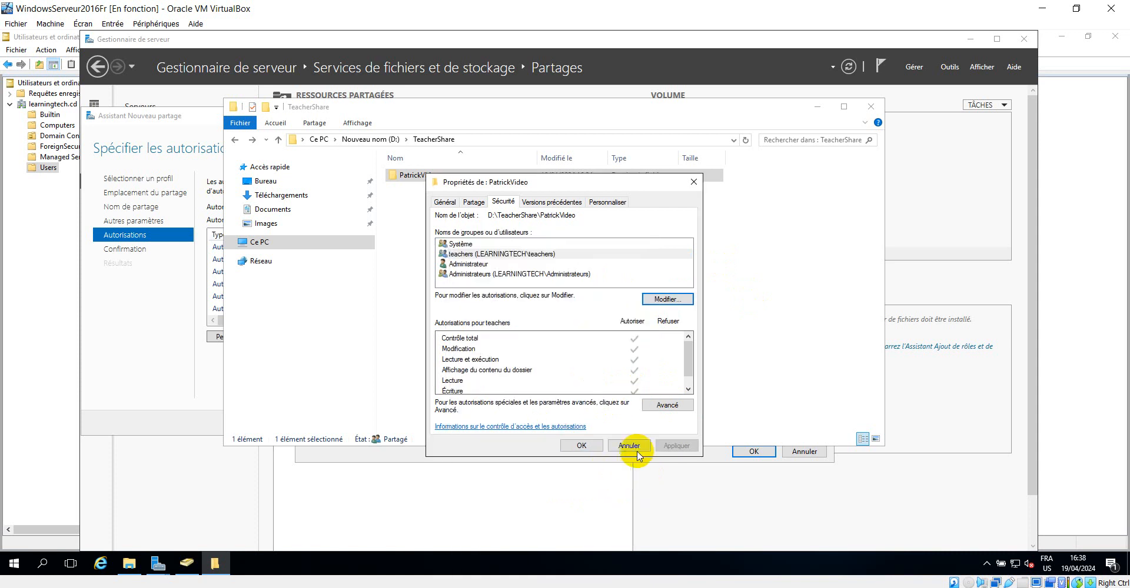
click(630, 446)
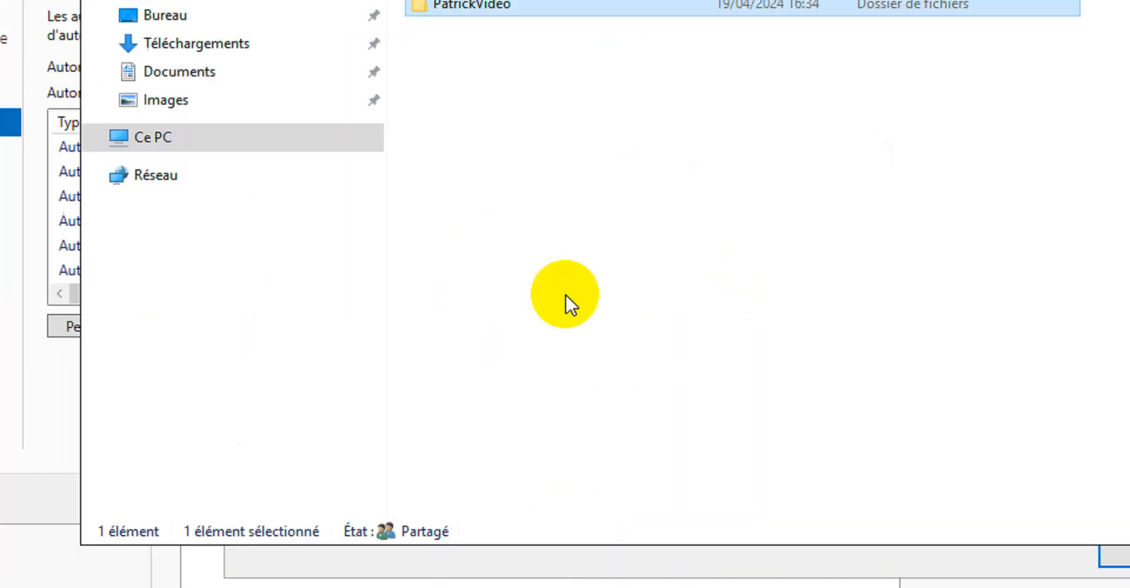
right_click(501, 132)
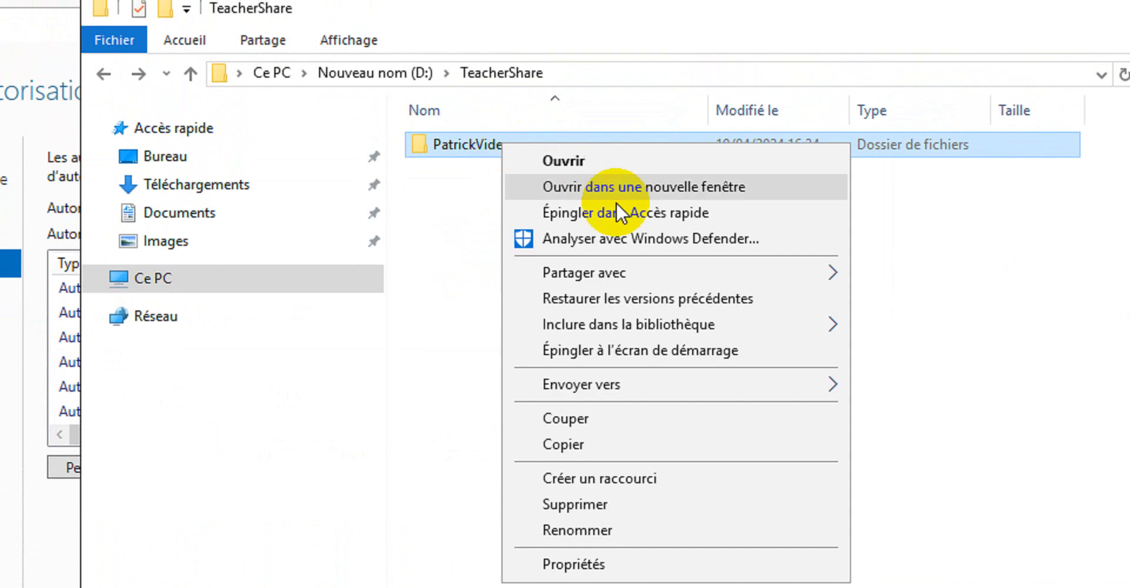
click(621, 549)
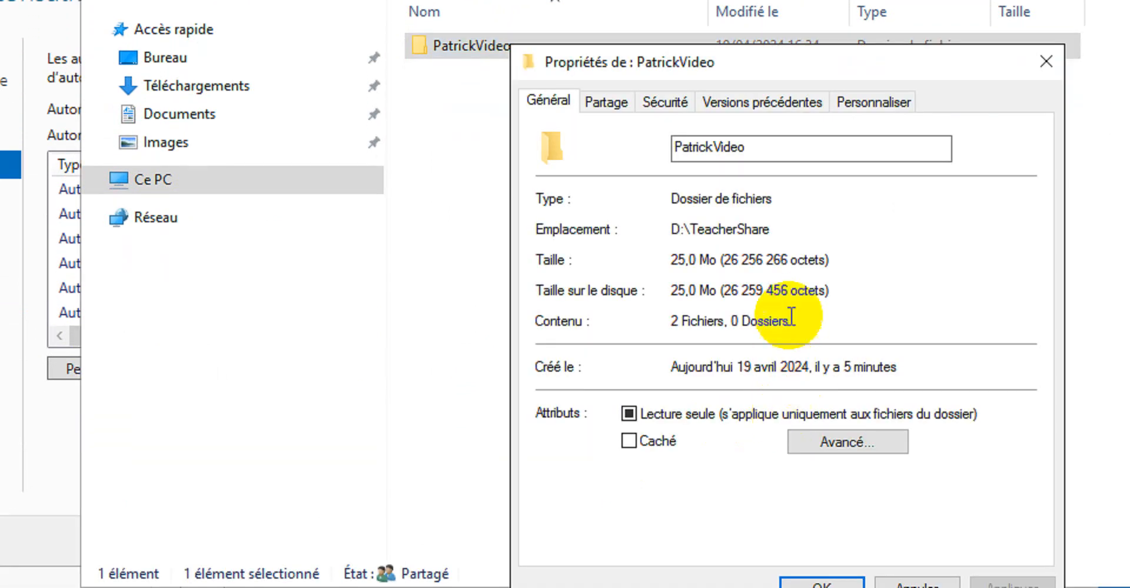
click(612, 100)
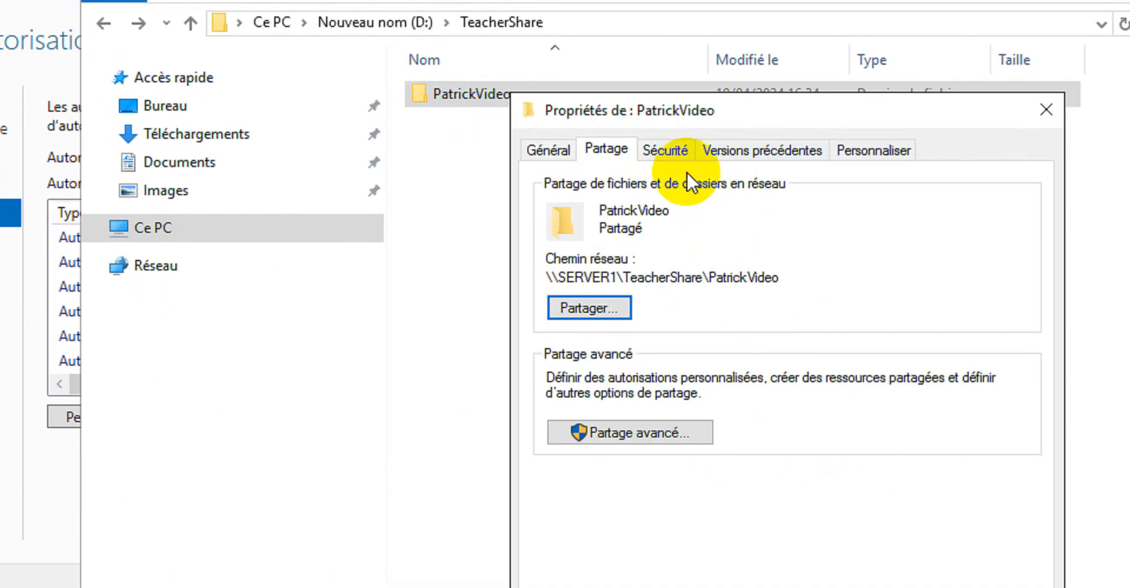
click(666, 148)
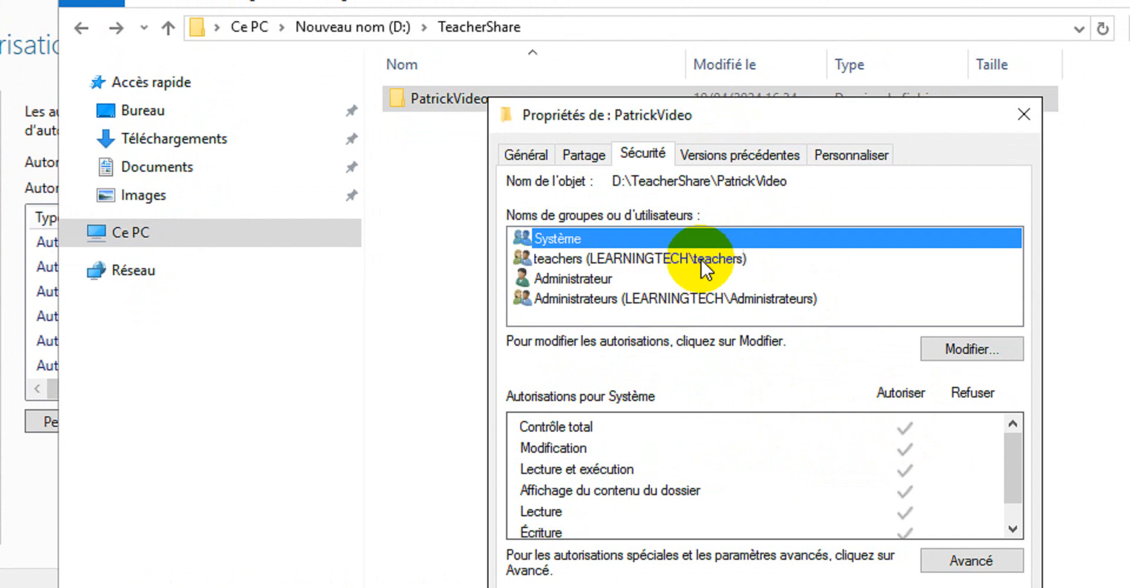
click(695, 259)
click(965, 351)
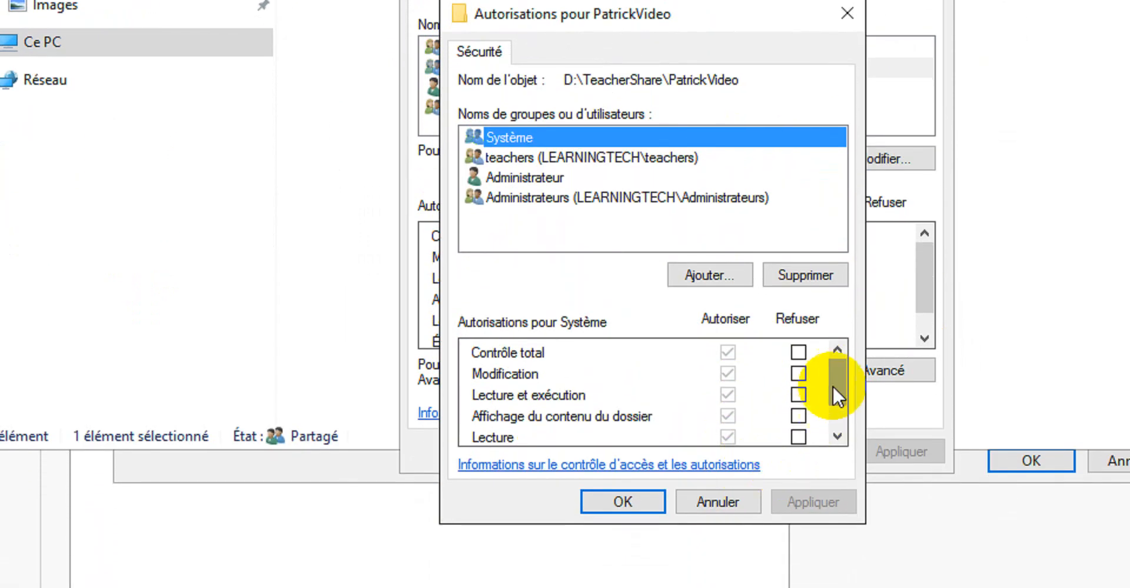
click(836, 458)
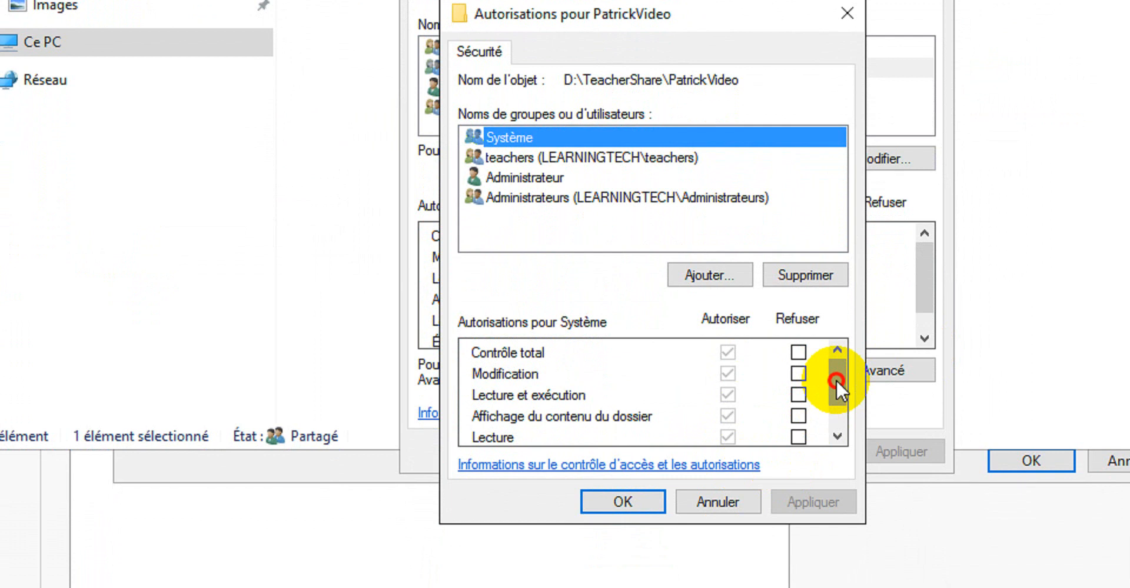
drag(836, 380, 838, 415)
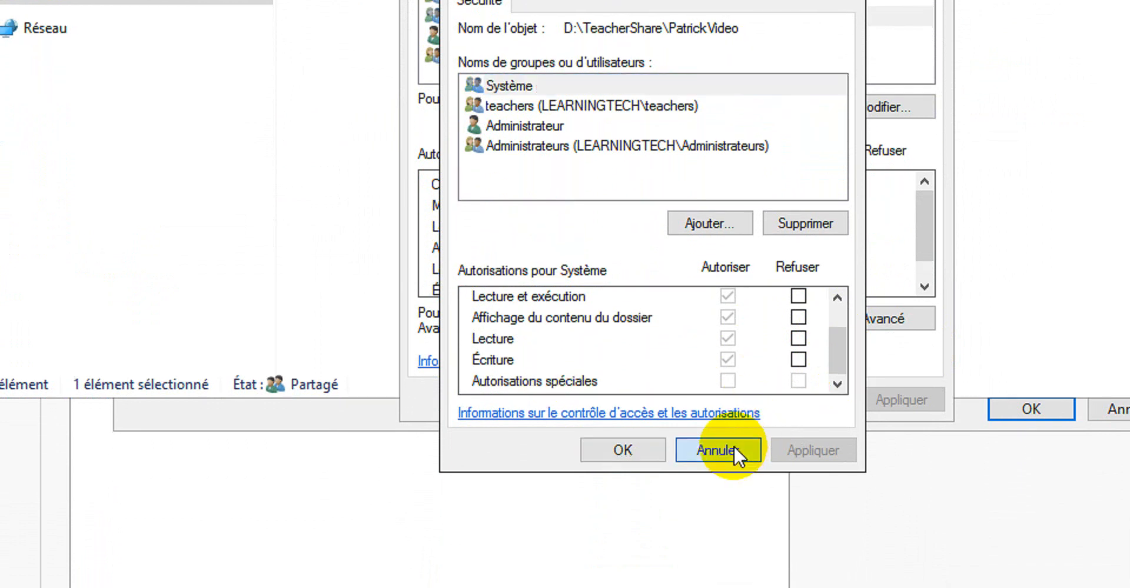
click(728, 503)
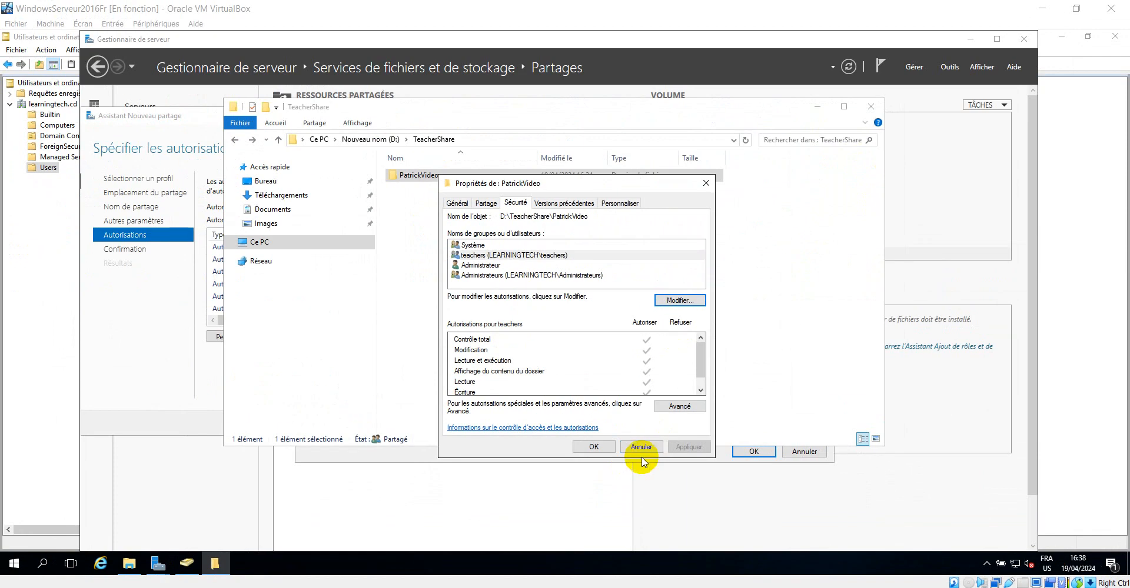
click(791, 310)
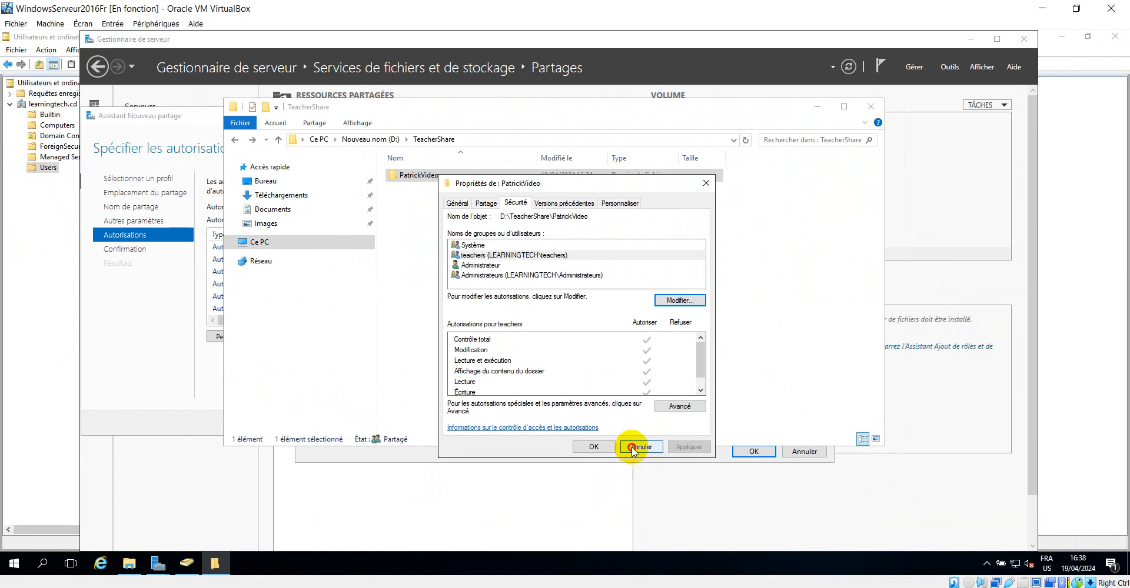
click(814, 108)
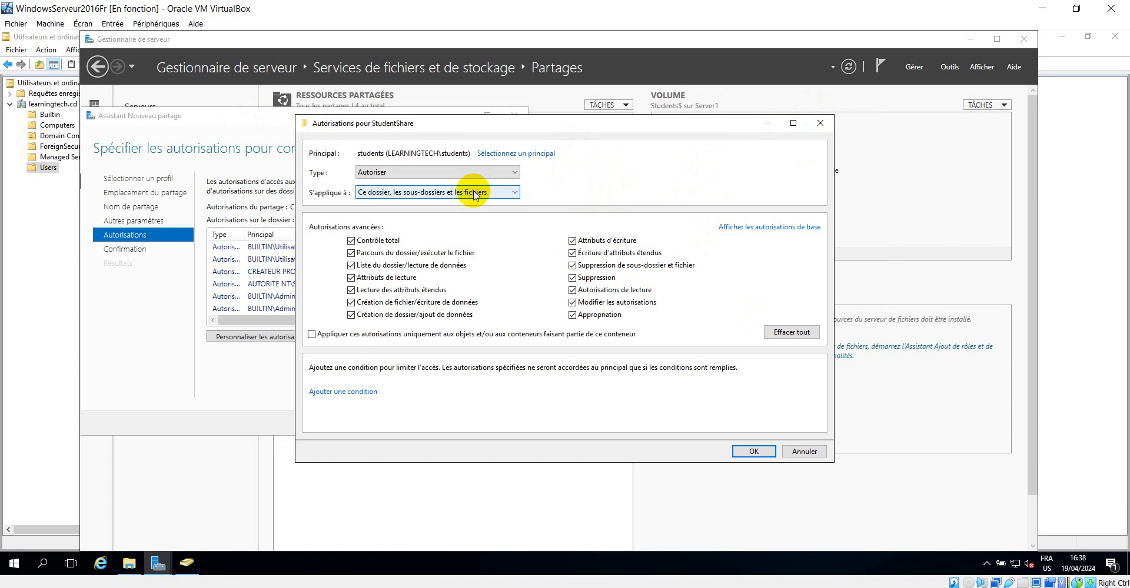
Limit the students permission entry to this folder only, then apply and accept the advanced security settings for StudentShare
click(412, 194)
click(394, 203)
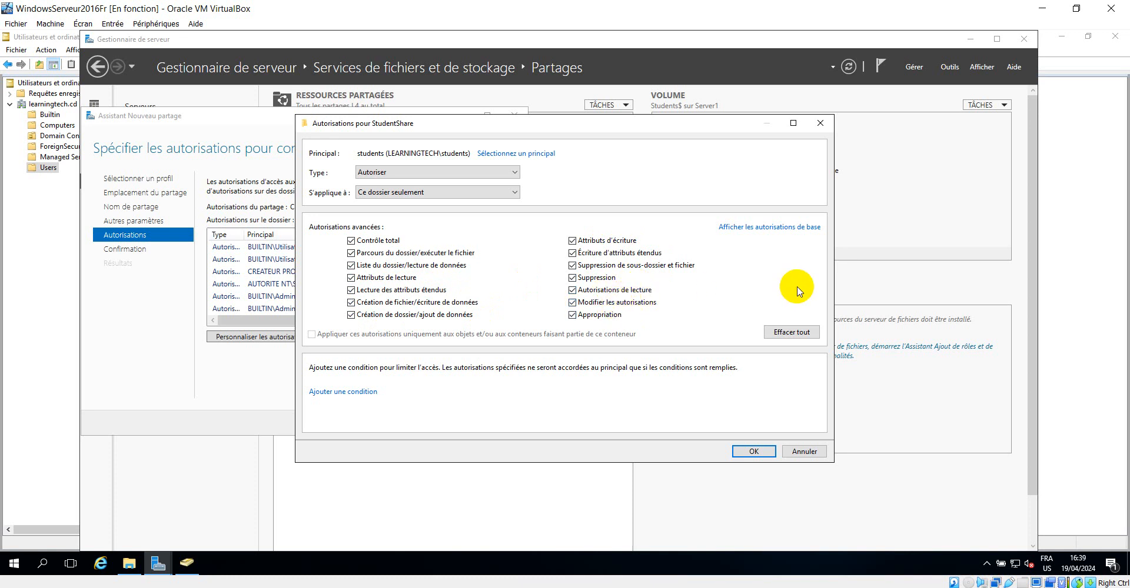
click(755, 452)
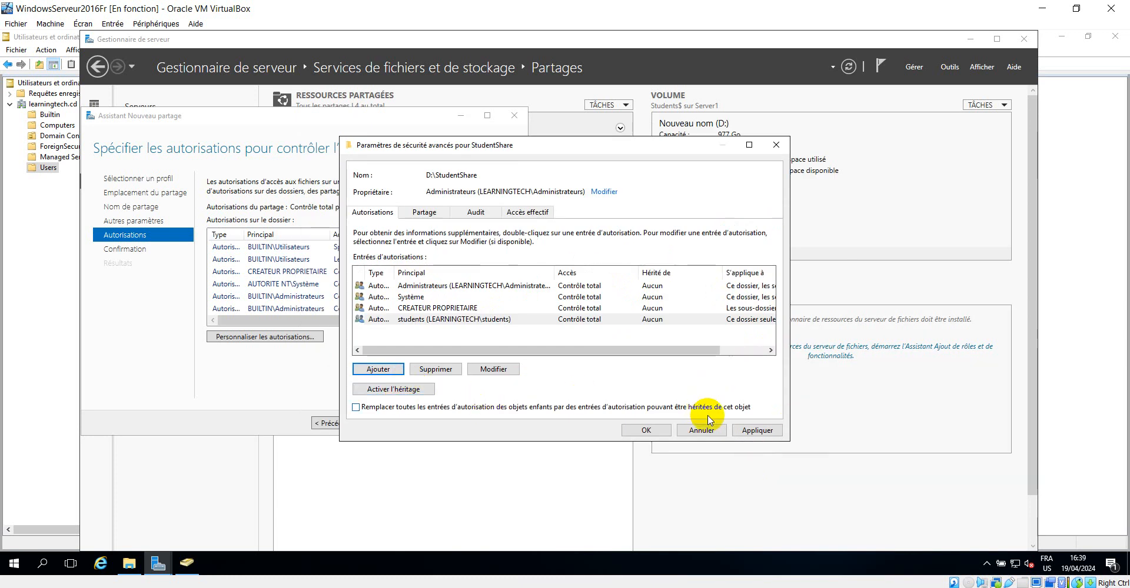
click(757, 430)
click(646, 431)
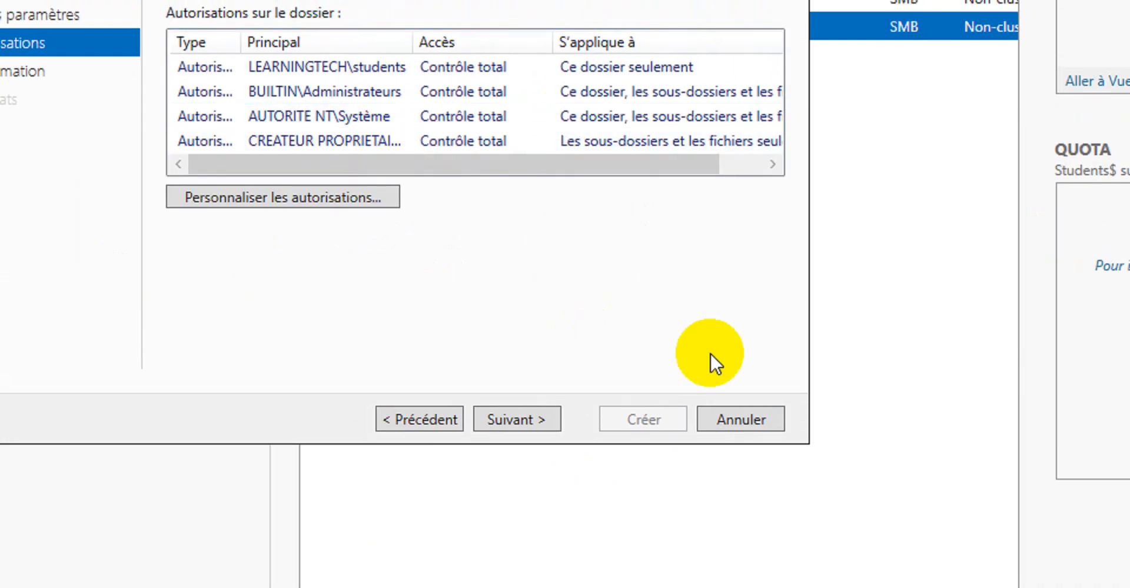
Finish the New Share wizard to create the StudentShare share
click(518, 450)
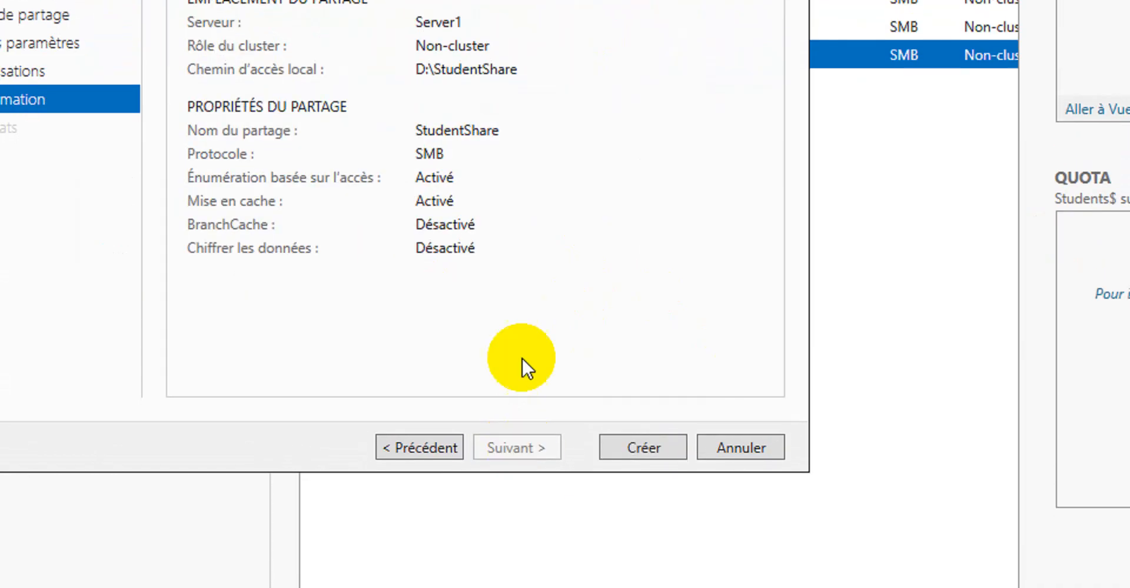
click(650, 442)
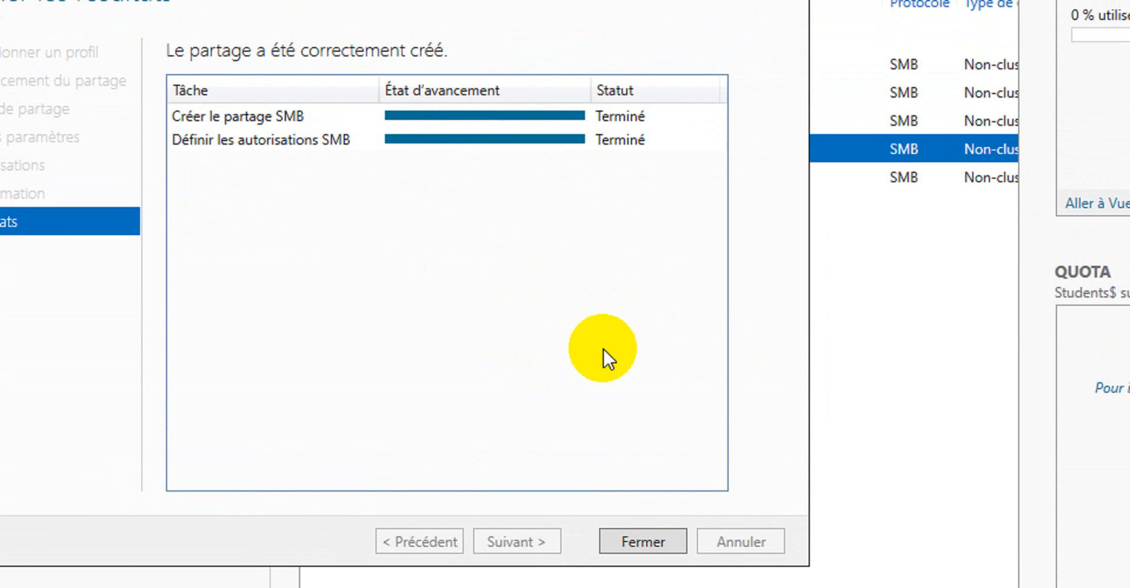
click(653, 475)
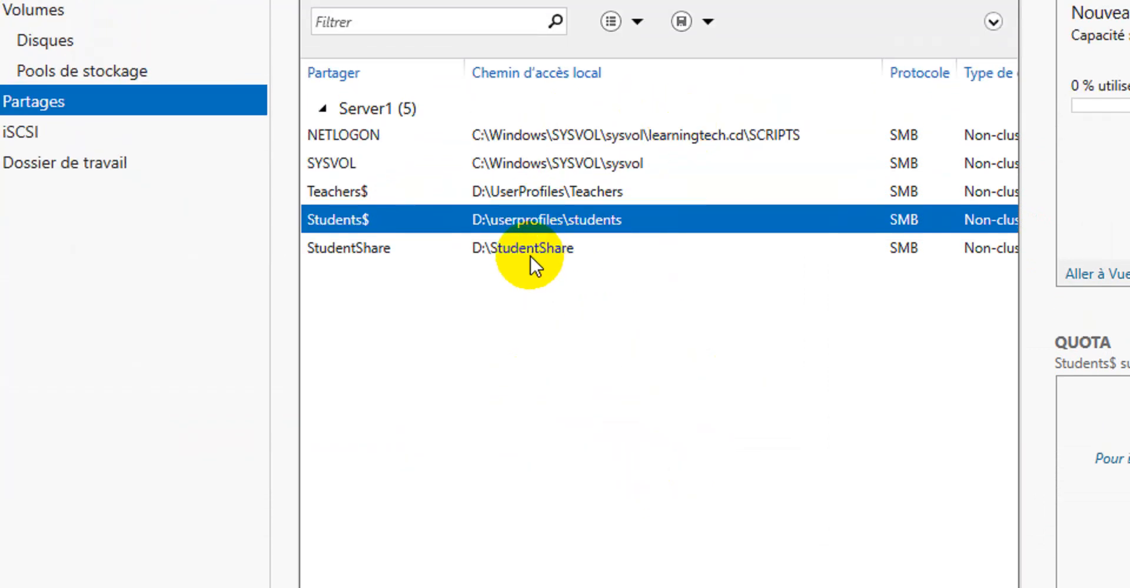
Refresh the shares list and select the TeacherShare share
click(519, 247)
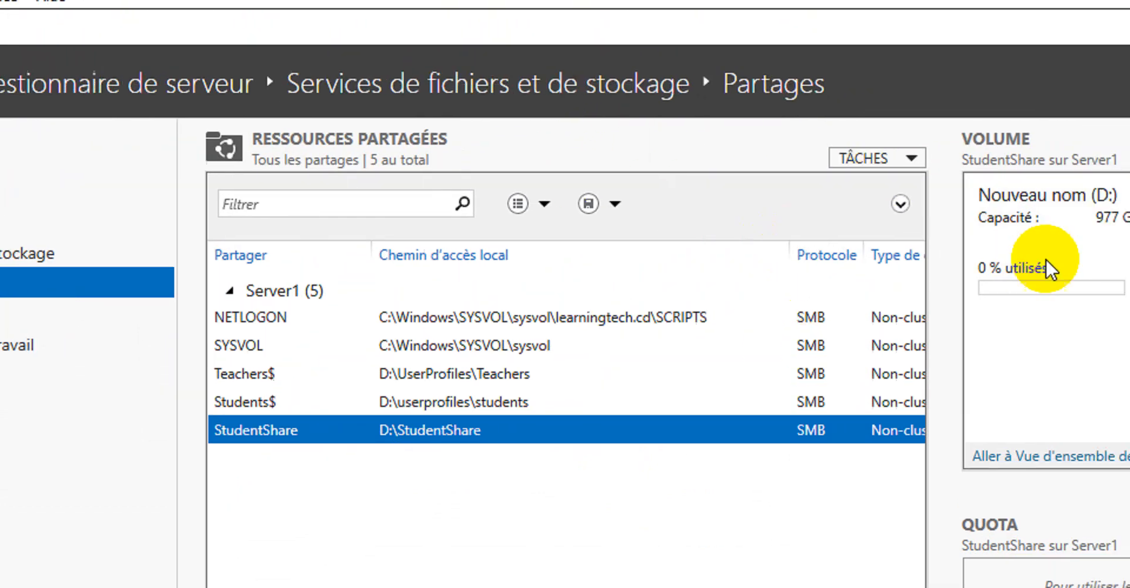
click(902, 134)
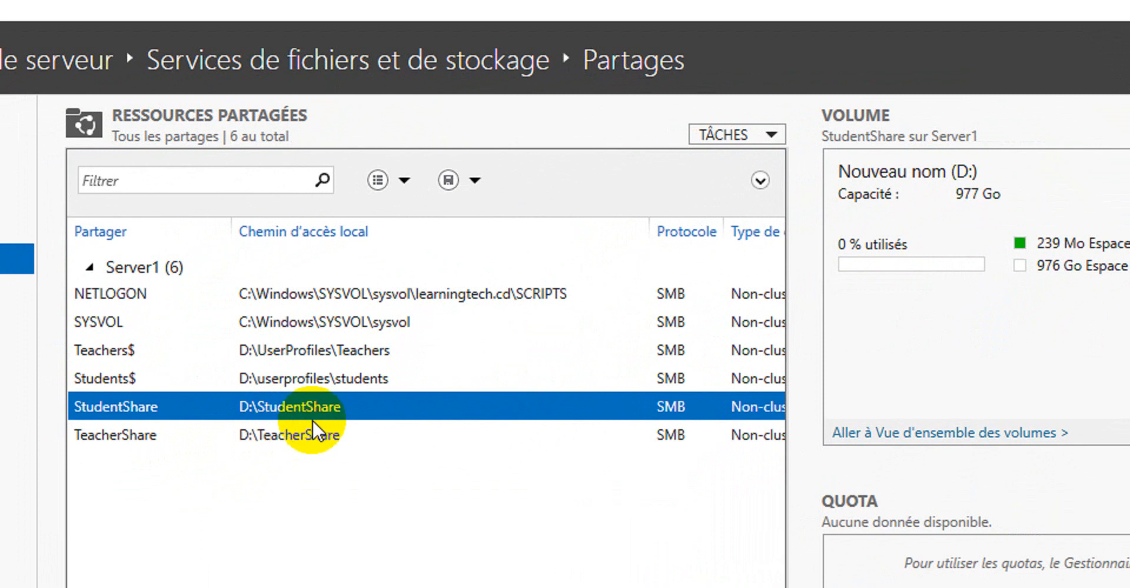
click(299, 436)
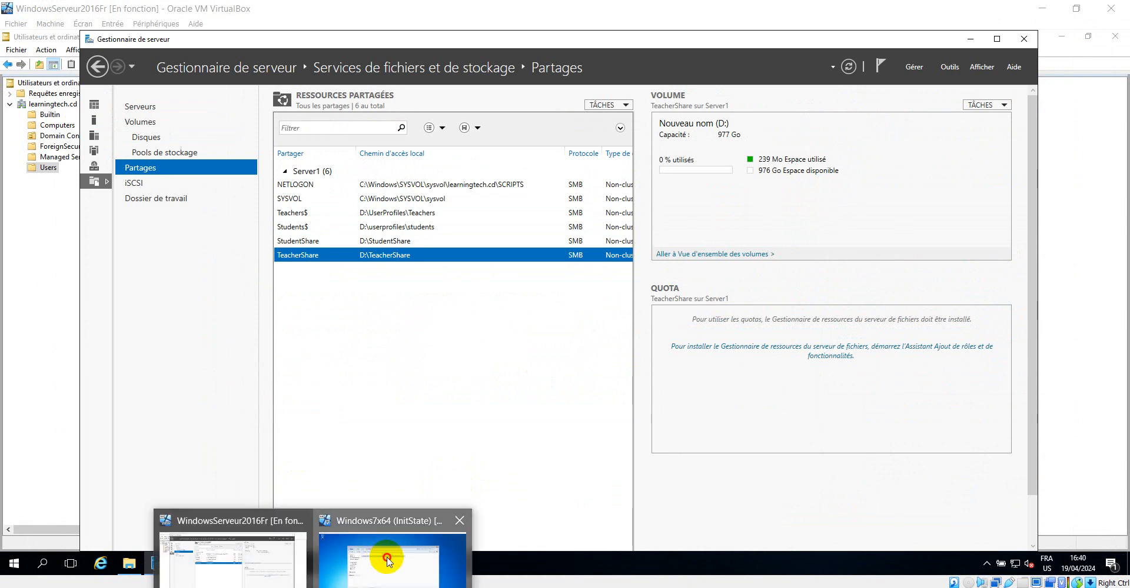
Switch to the Windows 7 client and try opening \\Server1\StudentShare from the Run dialog, closing the resulting dialog
click(373, 560)
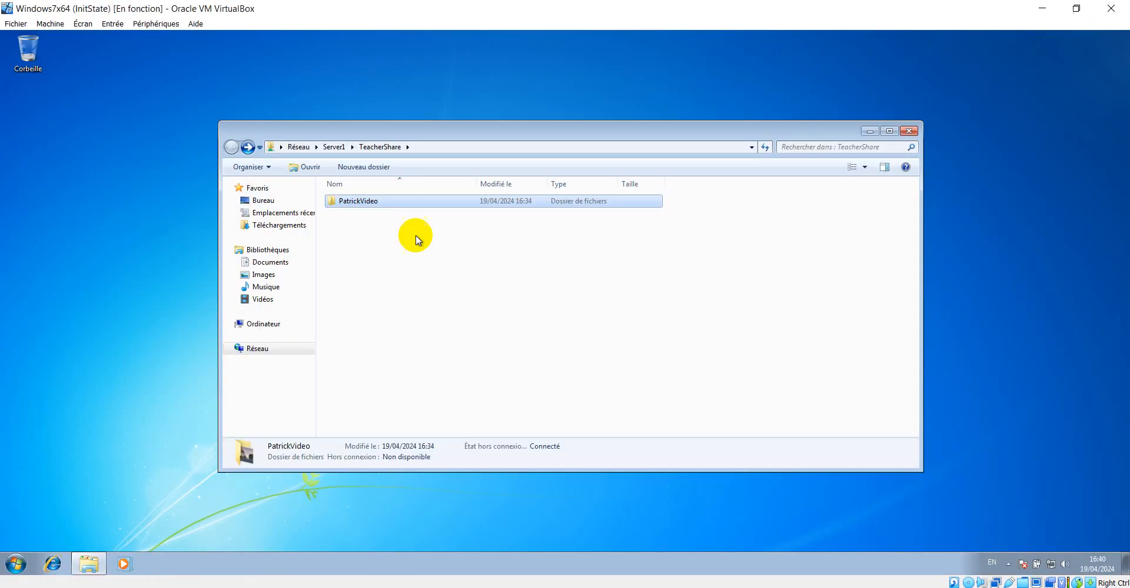
click(541, 274)
key(super+r)
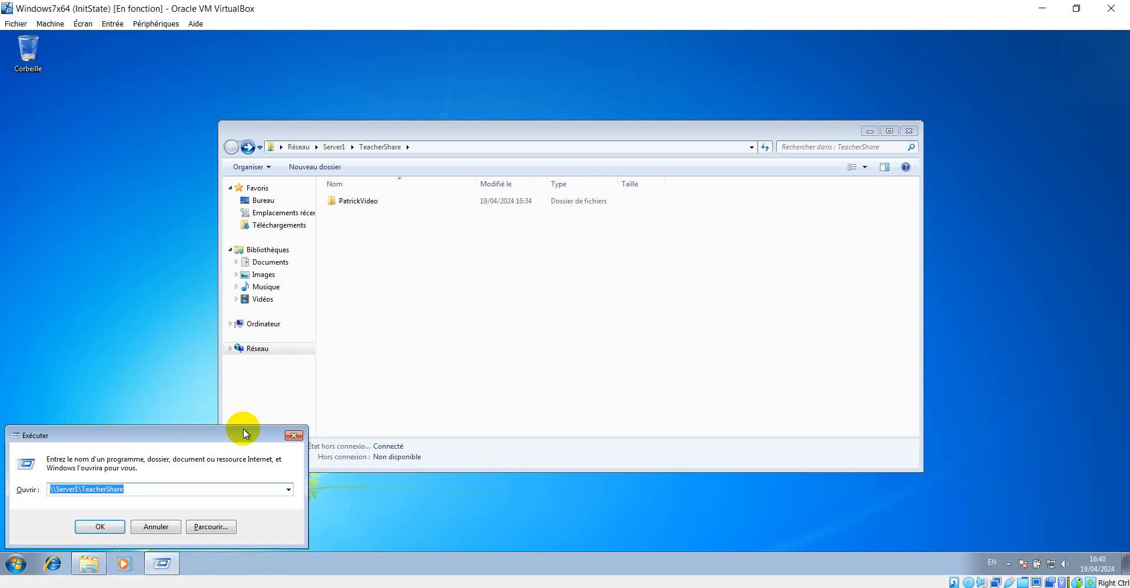
key(BackSpace)
key(BackSpace)
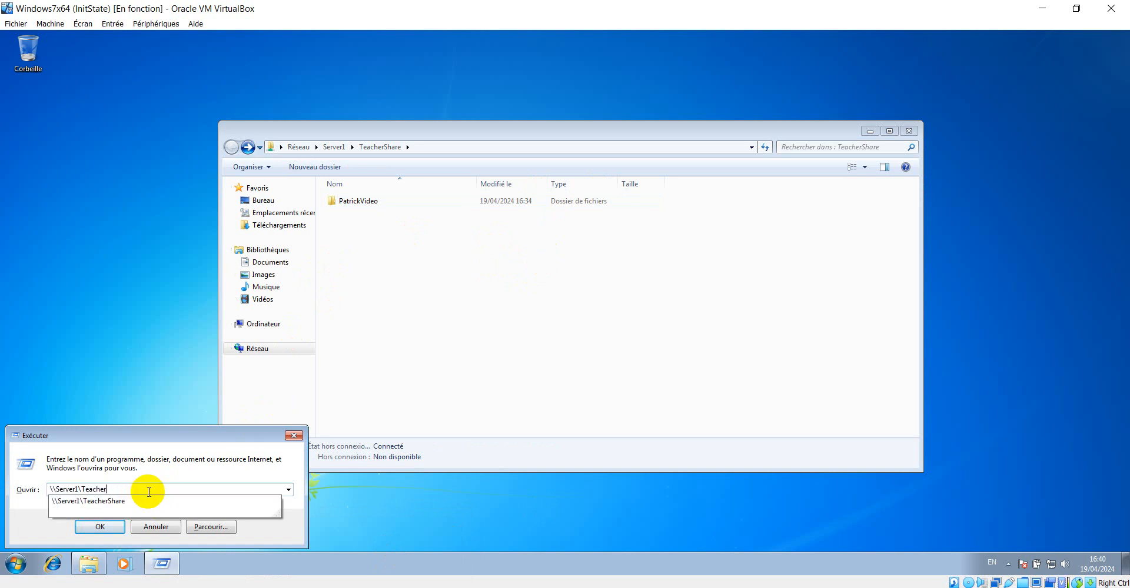
key(BackSpace)
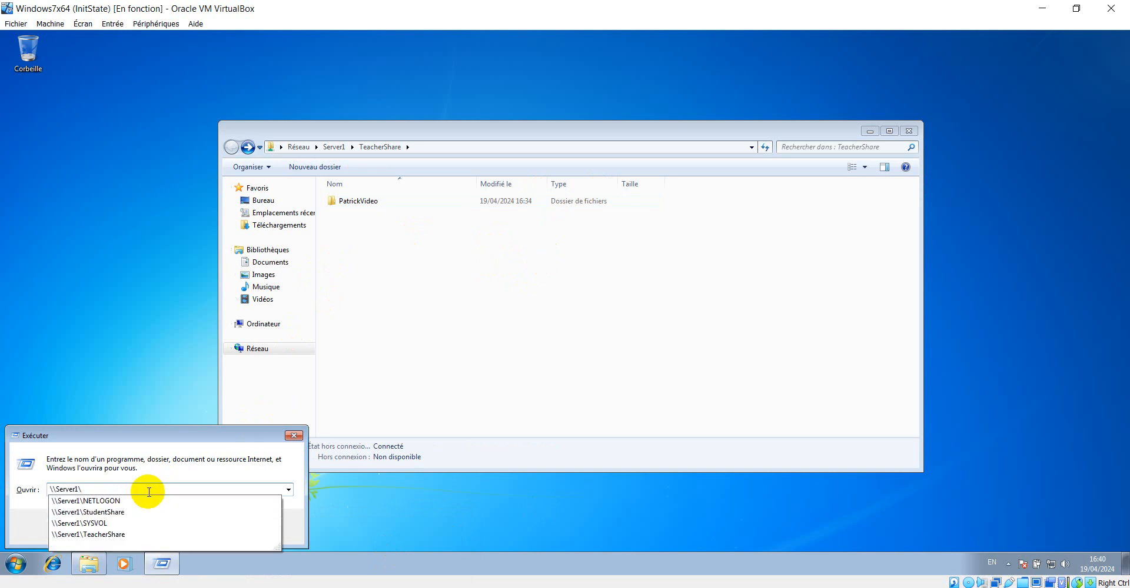
click(121, 514)
click(111, 525)
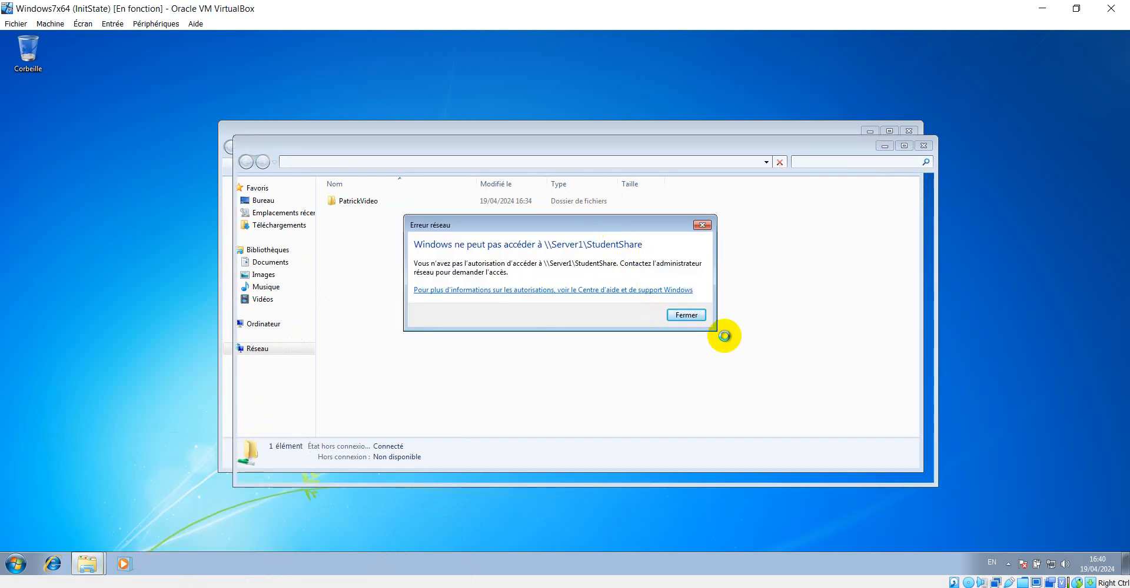
click(684, 316)
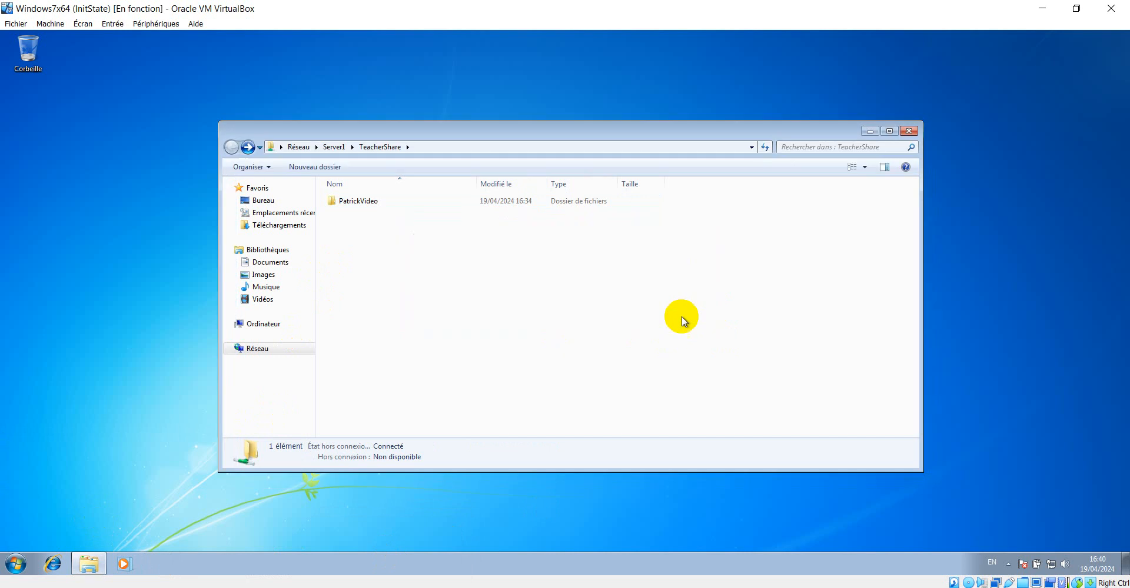
Log off the current session on the Windows 7 client
click(135, 570)
click(15, 565)
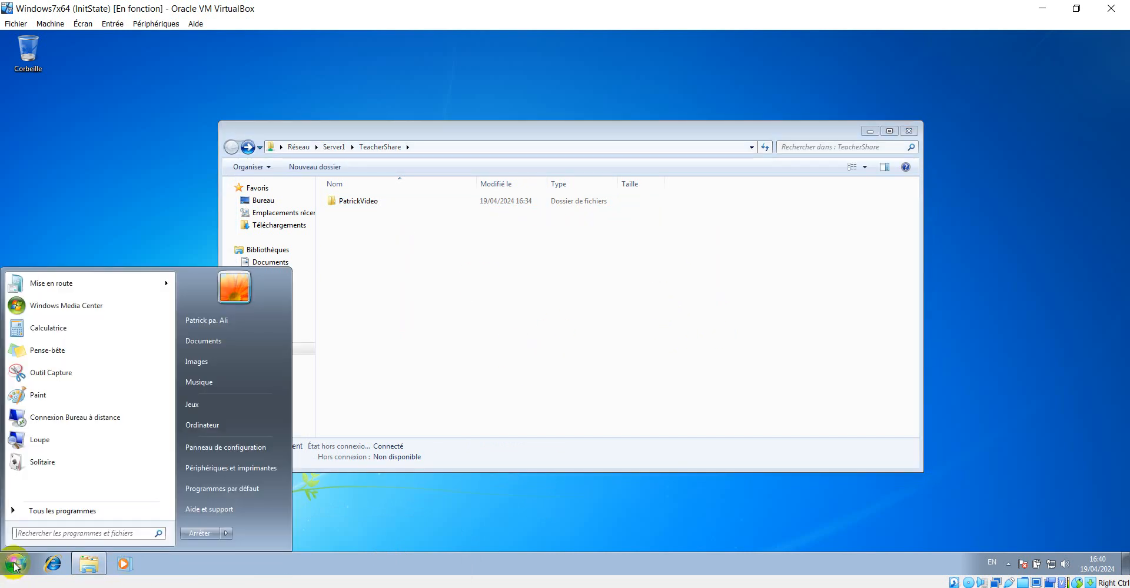
click(226, 533)
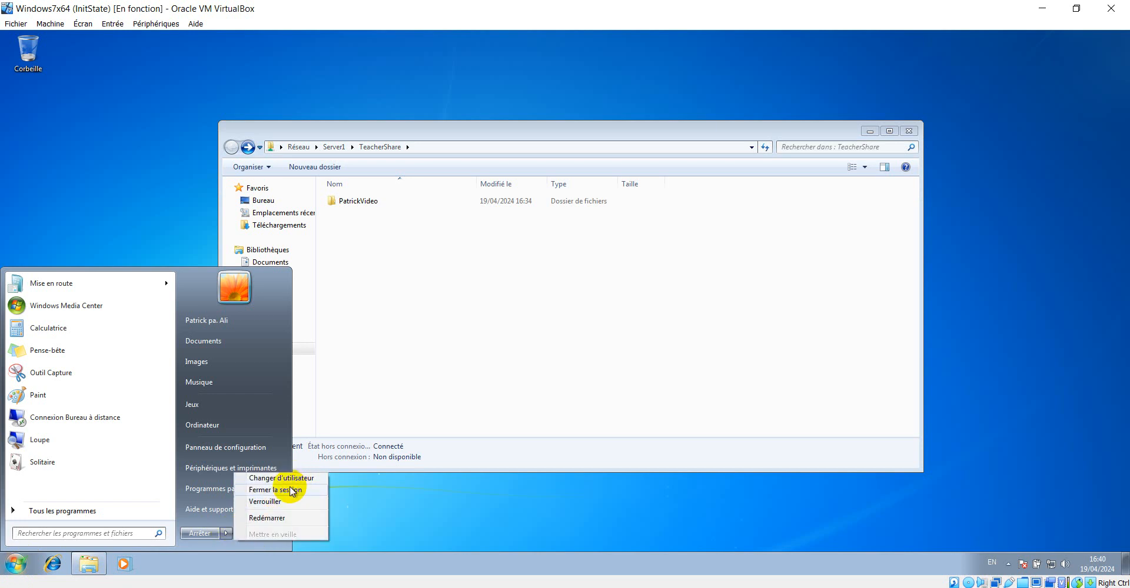
click(274, 481)
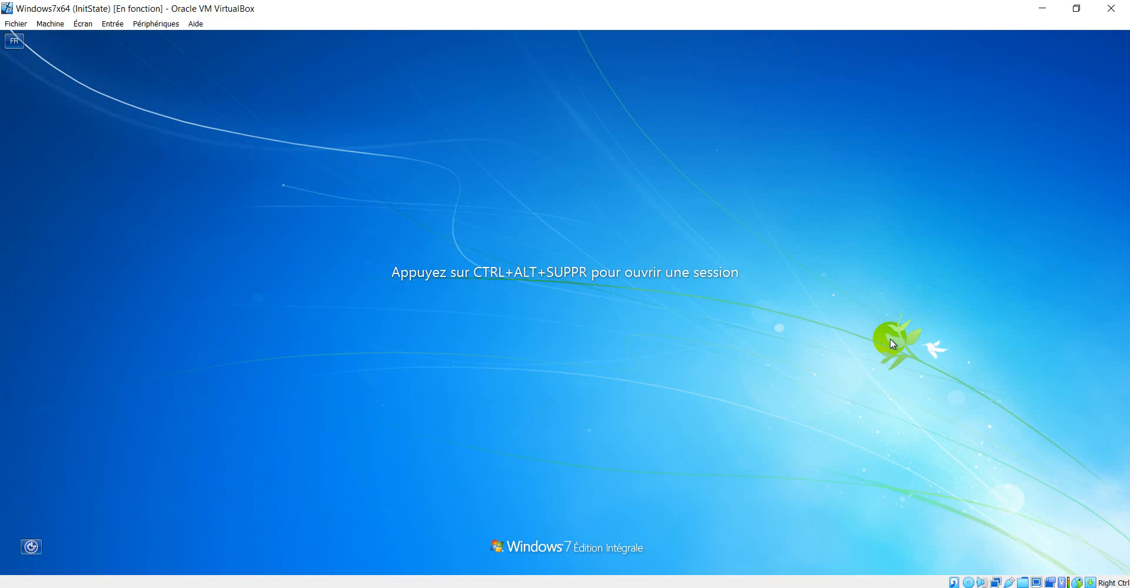
Sign in as LEARNINGTECH\user3 by entering the account password
key(ctrl+alt+Delete)
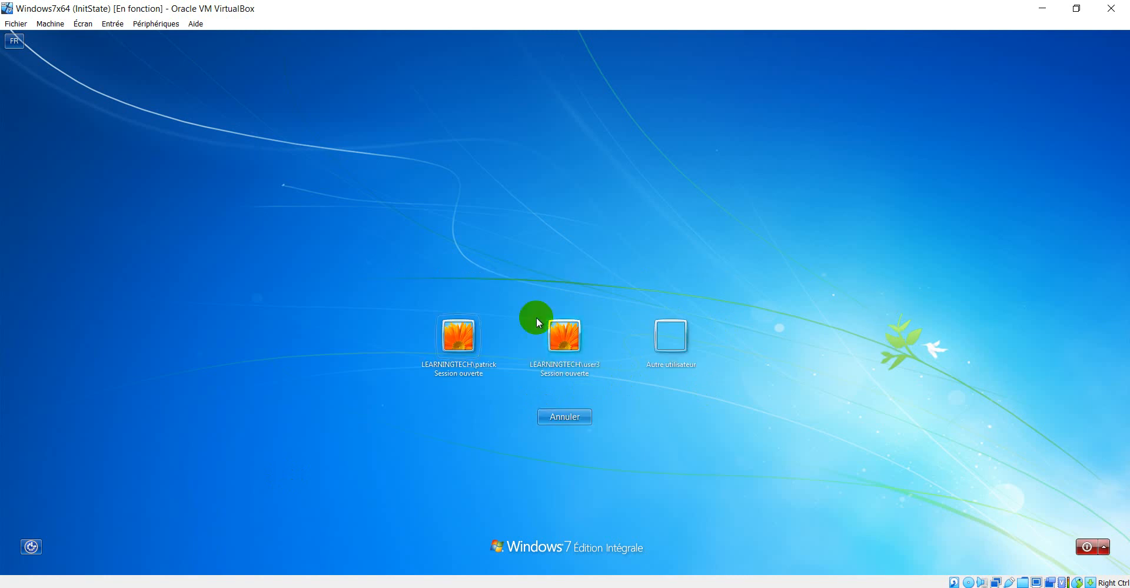
click(566, 341)
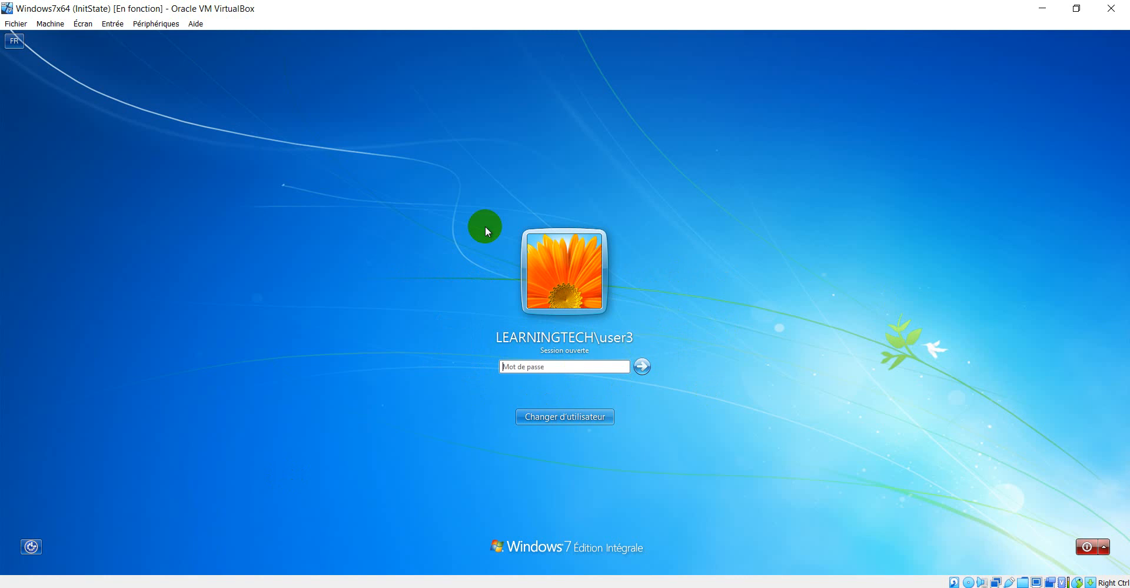
text(••••••)
key(Return)
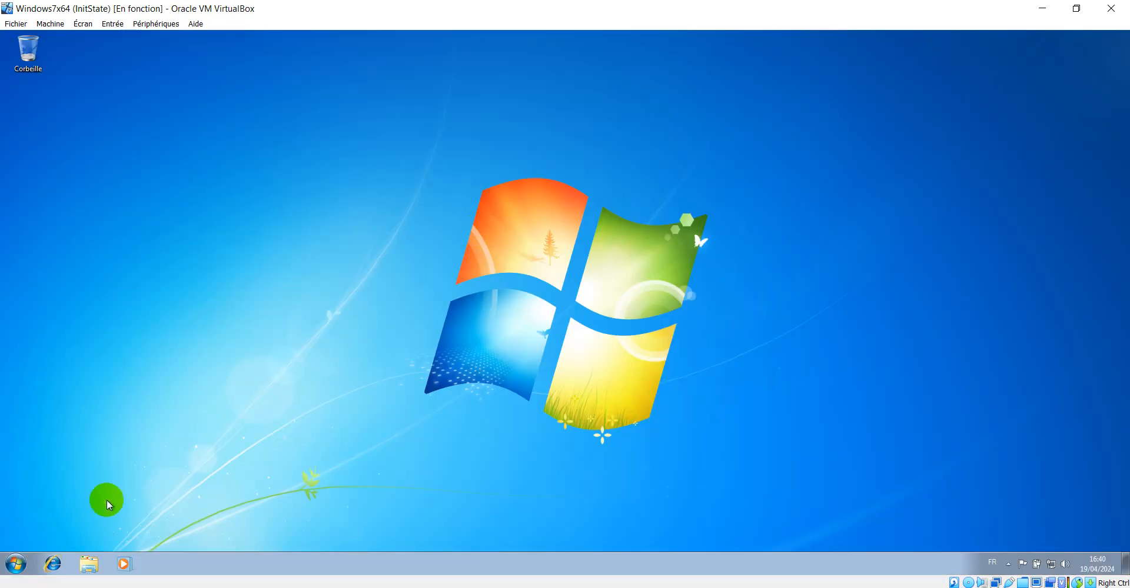
Try opening \\Server1\TeacherShare from the Run dialog and close the resulting dialog
click(211, 431)
key(super+r)
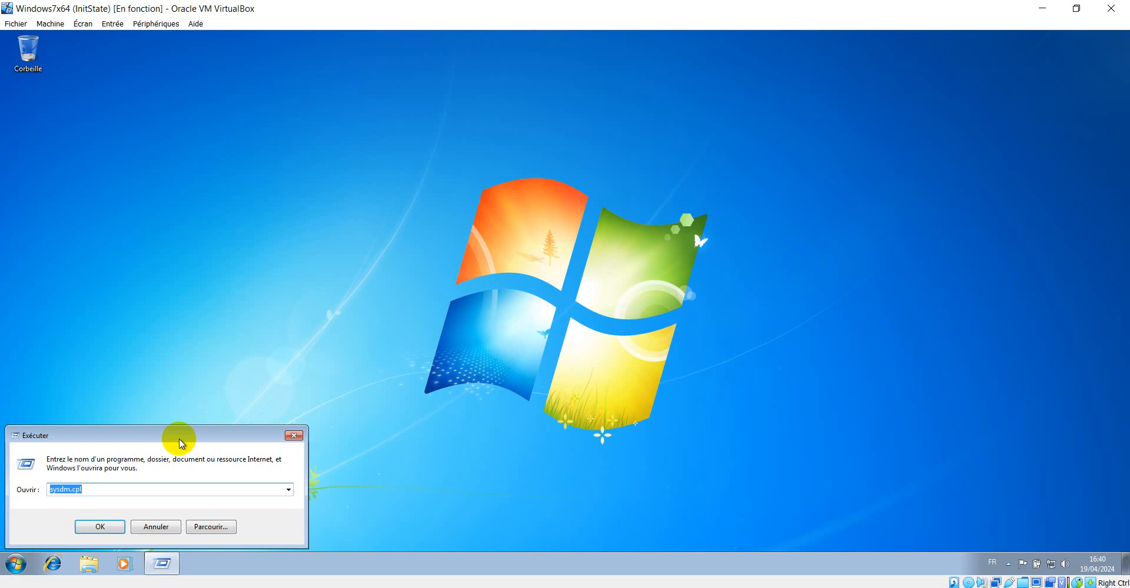
drag(95, 486, 45, 490)
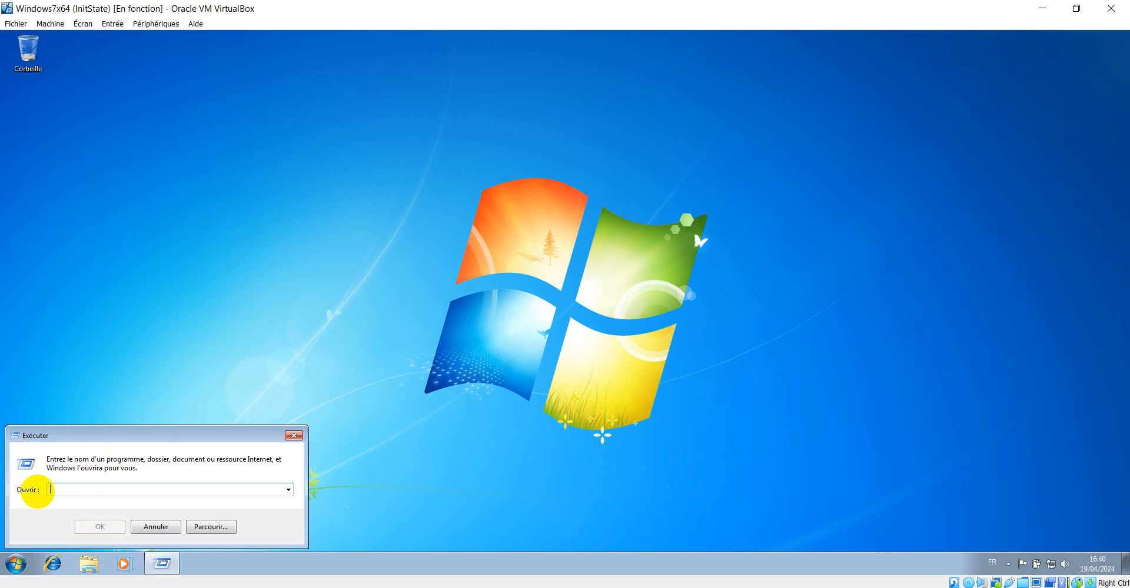
text(\\Server1)
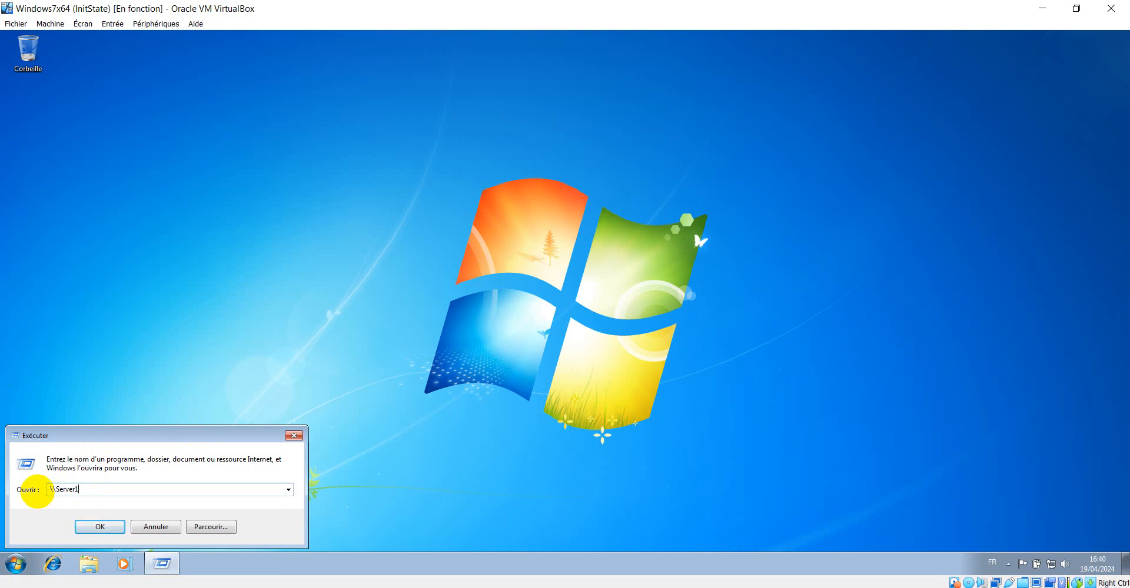
text(\)
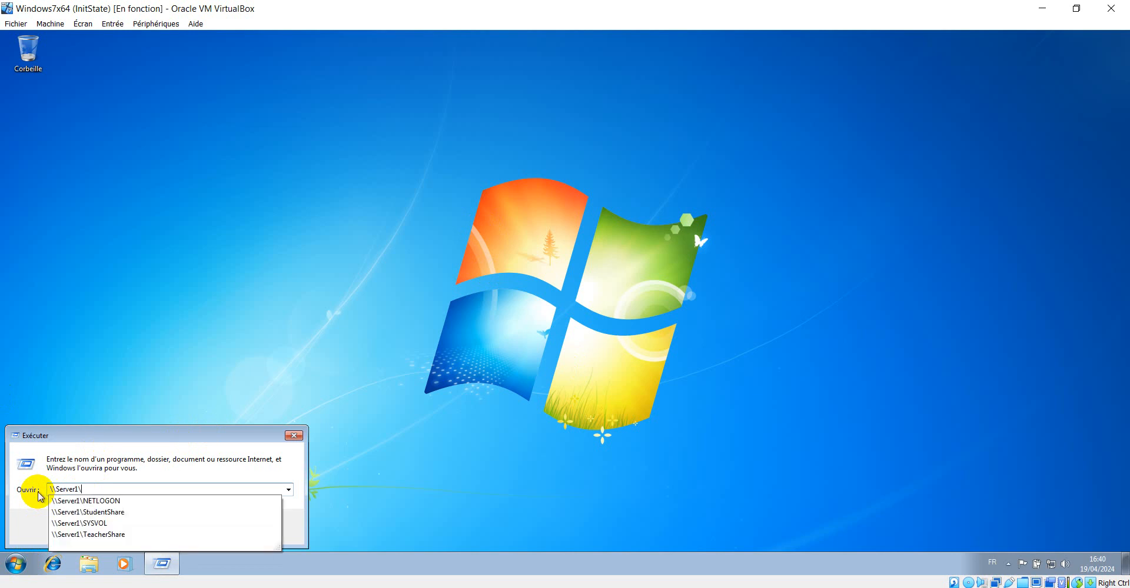
key(Down)
key(Down)
key(Down)
key(Down)
key(Return)
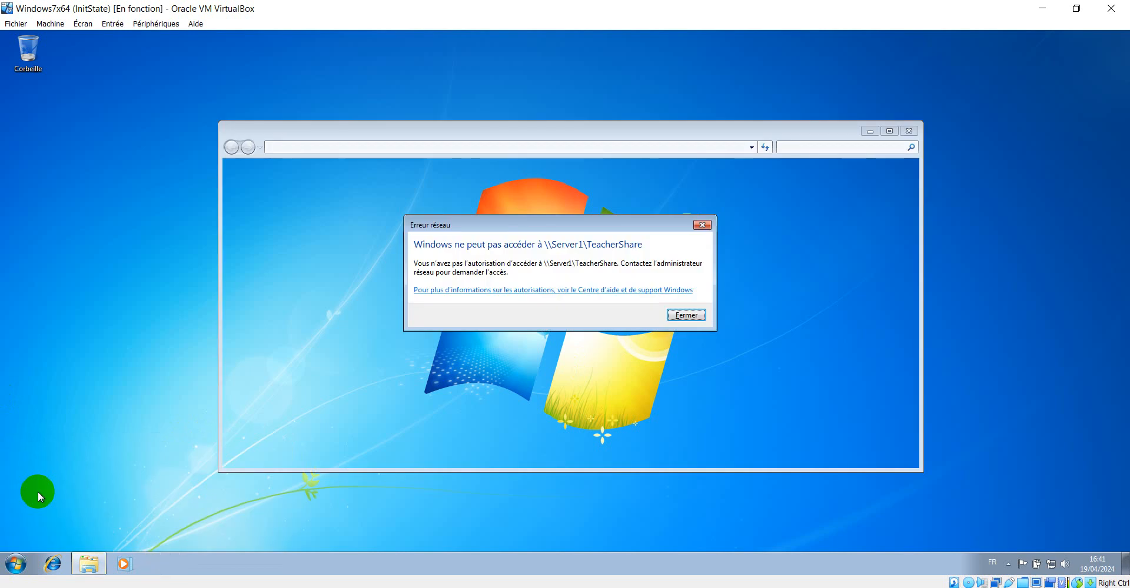
click(685, 318)
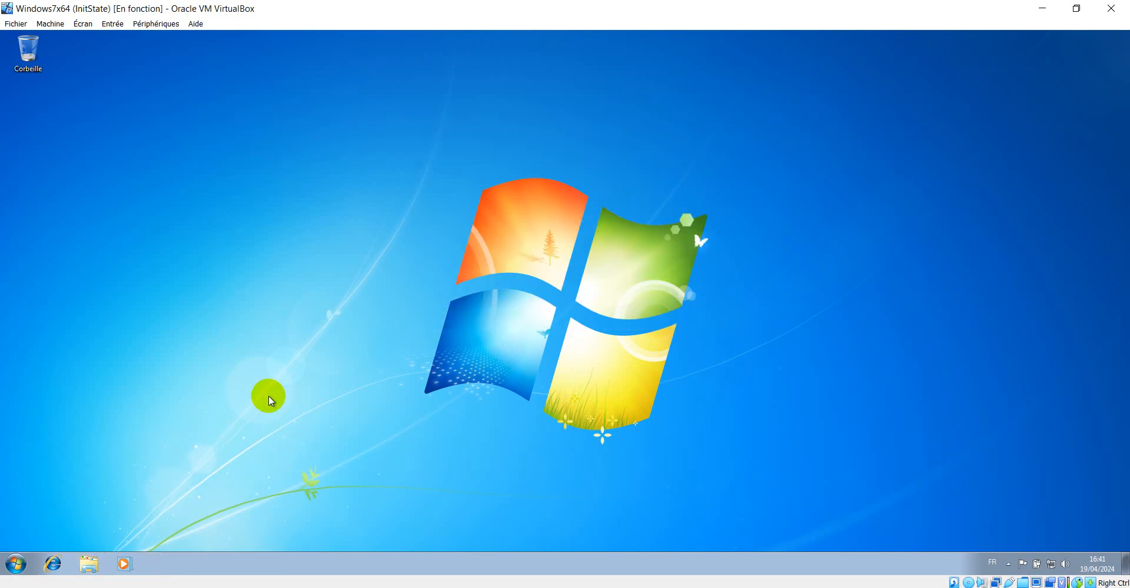
Open \\Server1\StudentShare from the Run dialog
key(super+r)
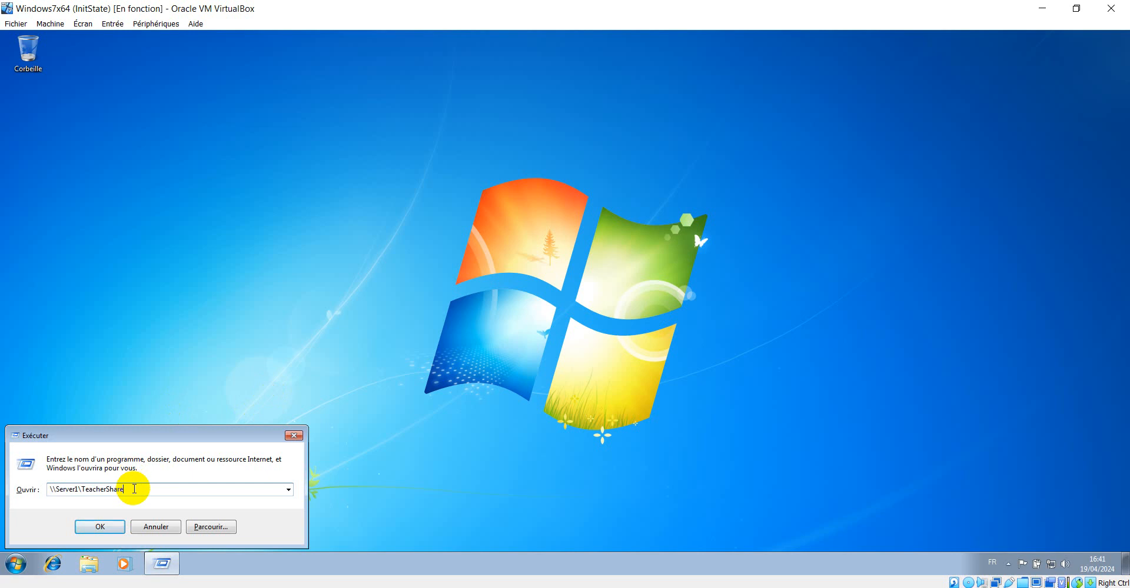
key(BackSpace)
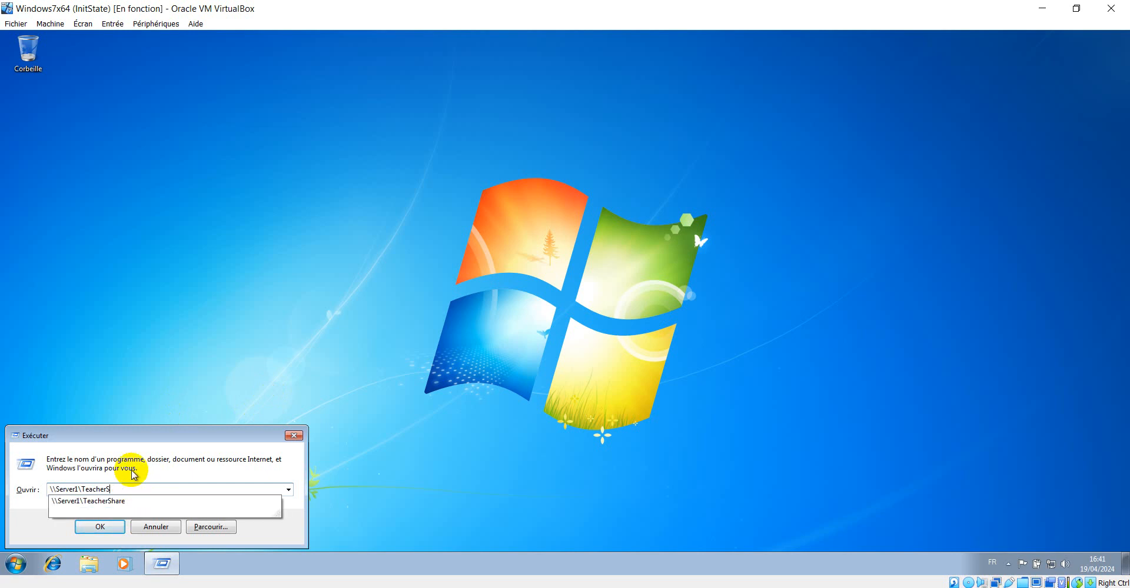
key(BackSpace)
key(BackSpace)
key(BackSpace)
key(BackSpace)
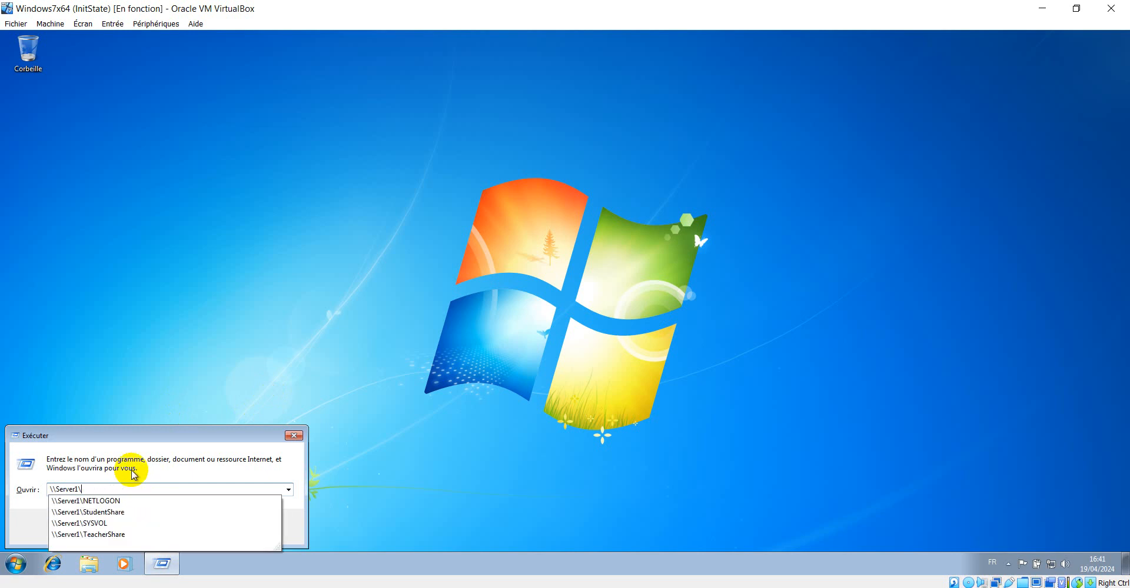
key(Down)
key(Down)
key(Return)
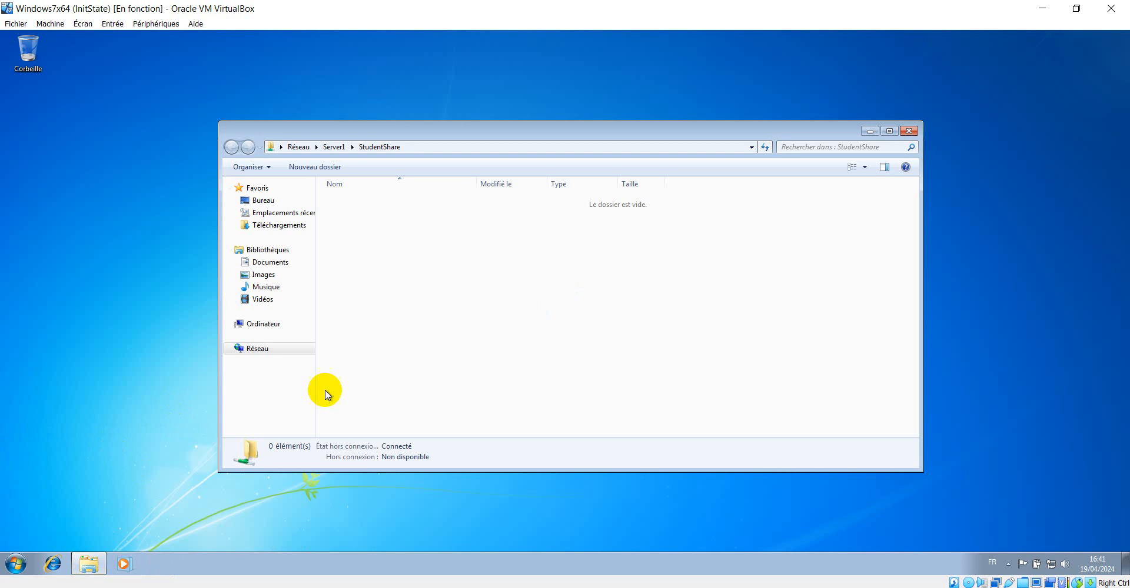
Create a new folder named Sam inside StudentShare
right_click(421, 226)
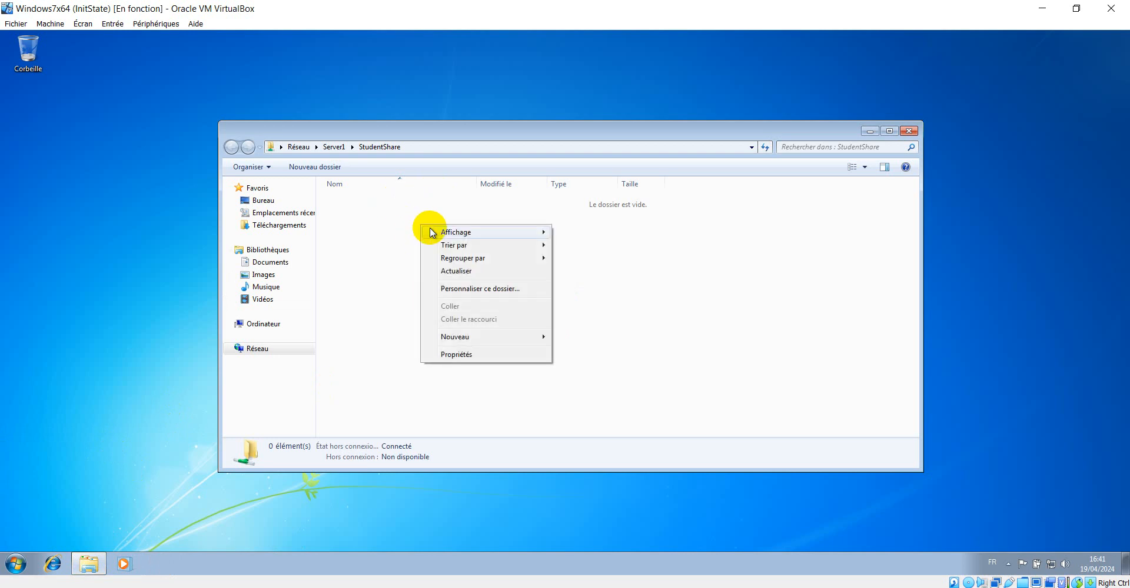
mouse_move(467, 336)
click(577, 336)
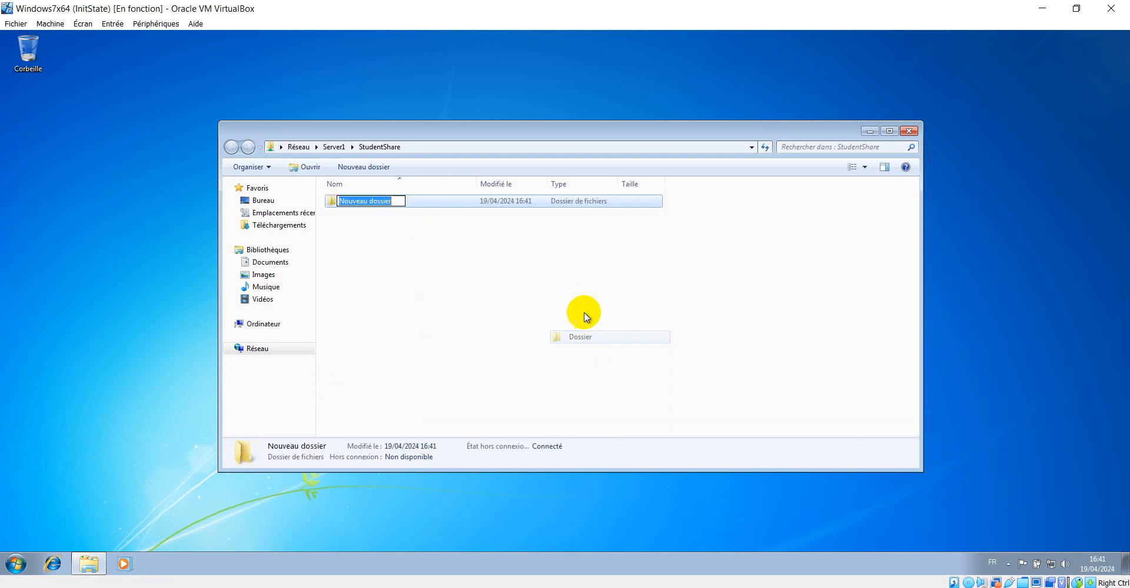
text(S)
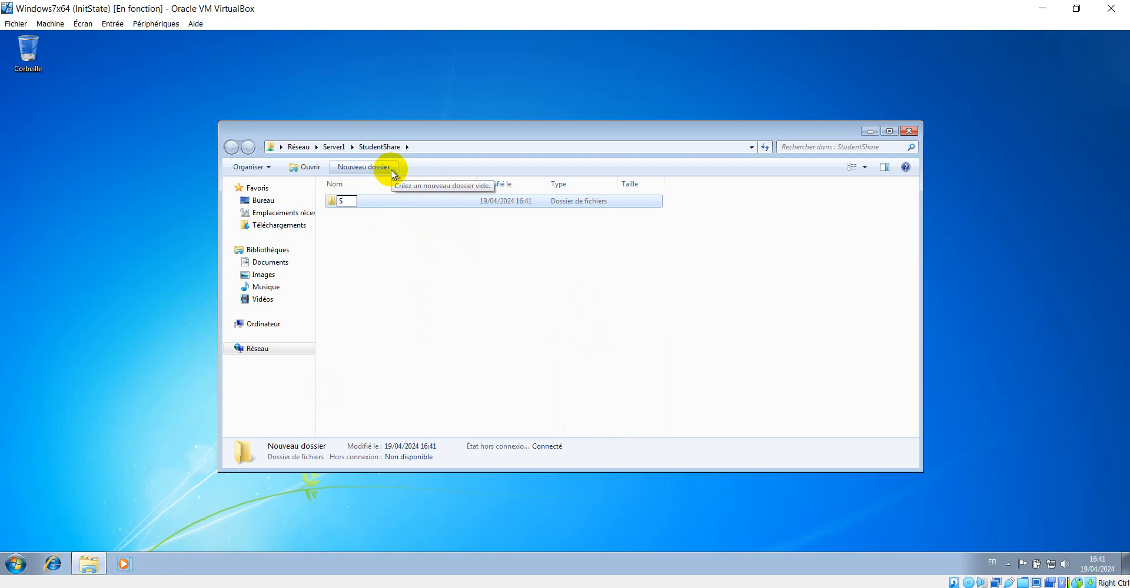
text(q,)
key(BackSpace)
key(BackSpace)
text(am)
key(Return)
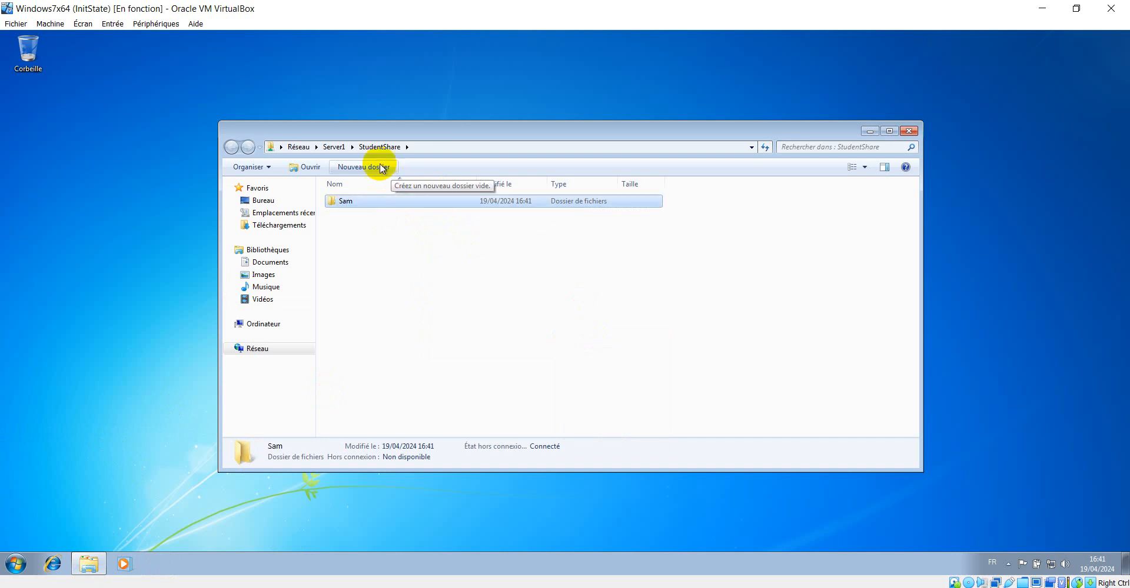
Copy the Wildlife sample video from the Videos library's sample videos folder
click(271, 301)
double_click(358, 247)
click(358, 252)
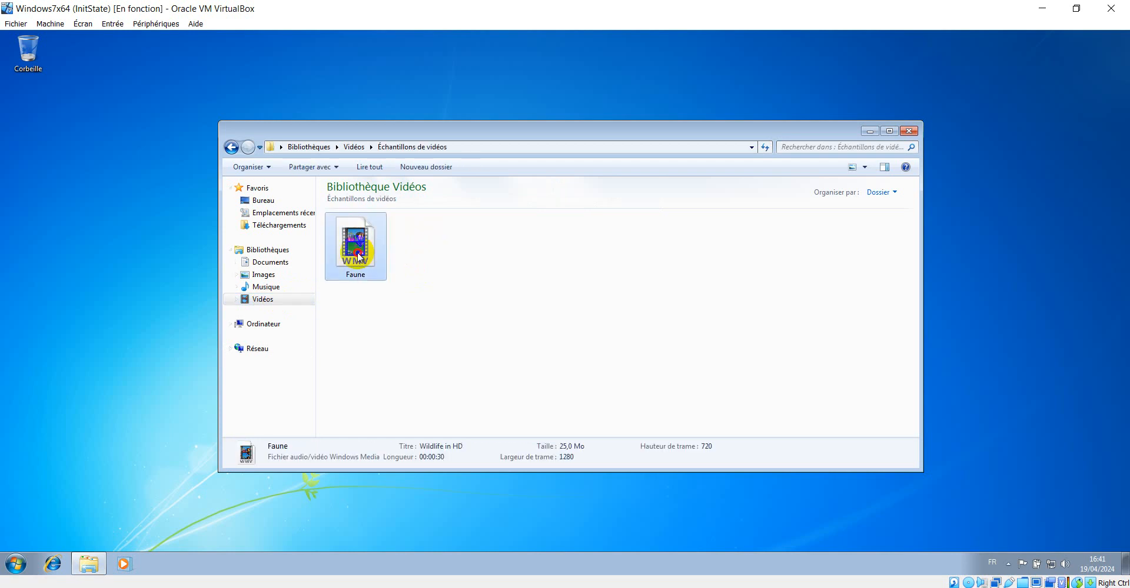
right_click(358, 252)
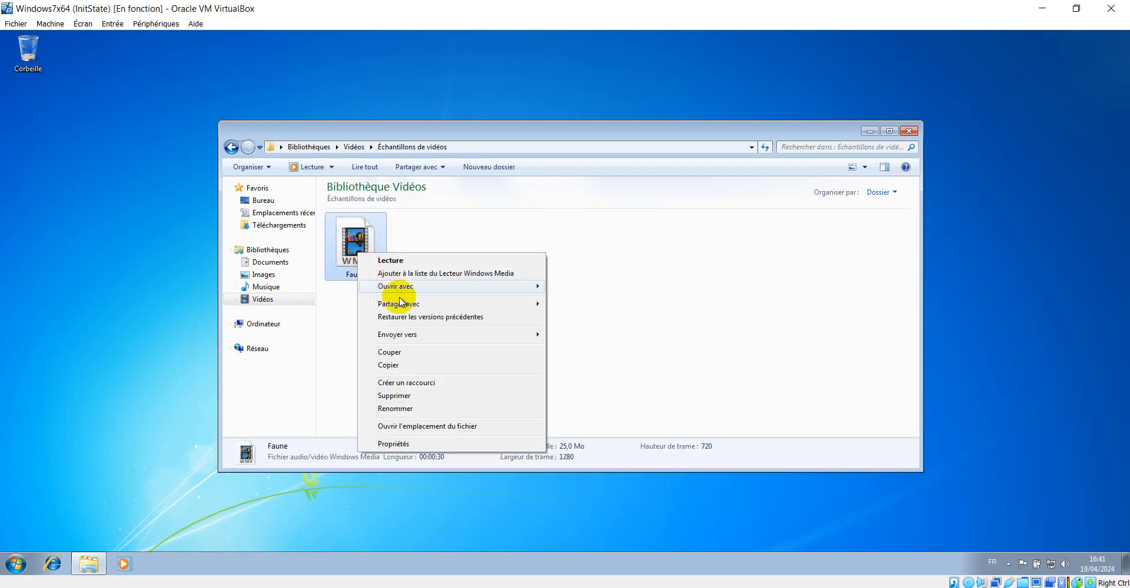
click(397, 367)
Paste the copied video into the Sam folder inside StudentShare
click(232, 147)
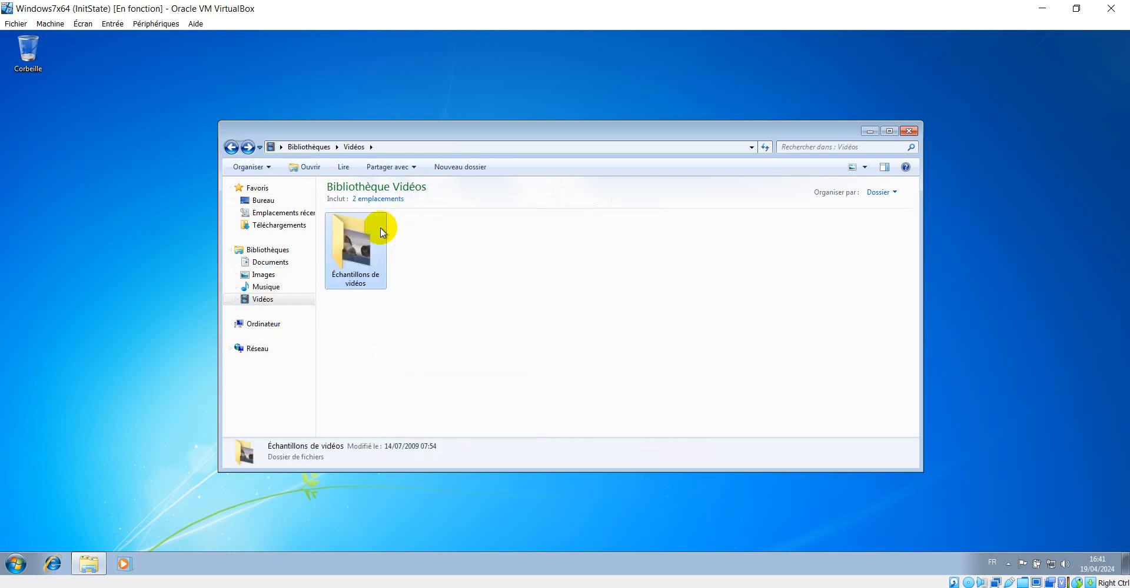
click(232, 147)
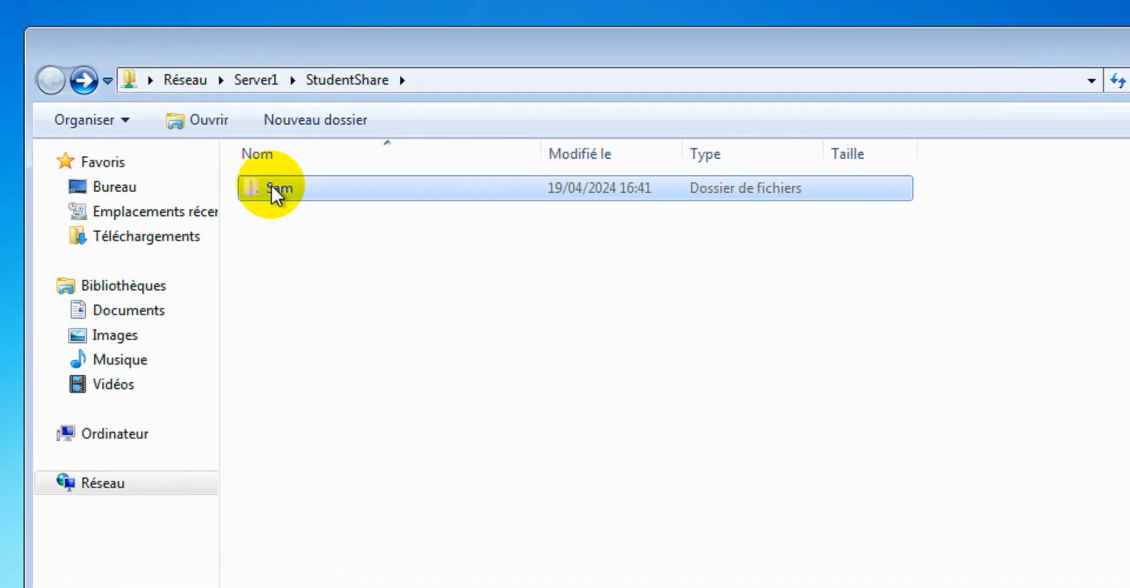
double_click(187, 110)
right_click(336, 268)
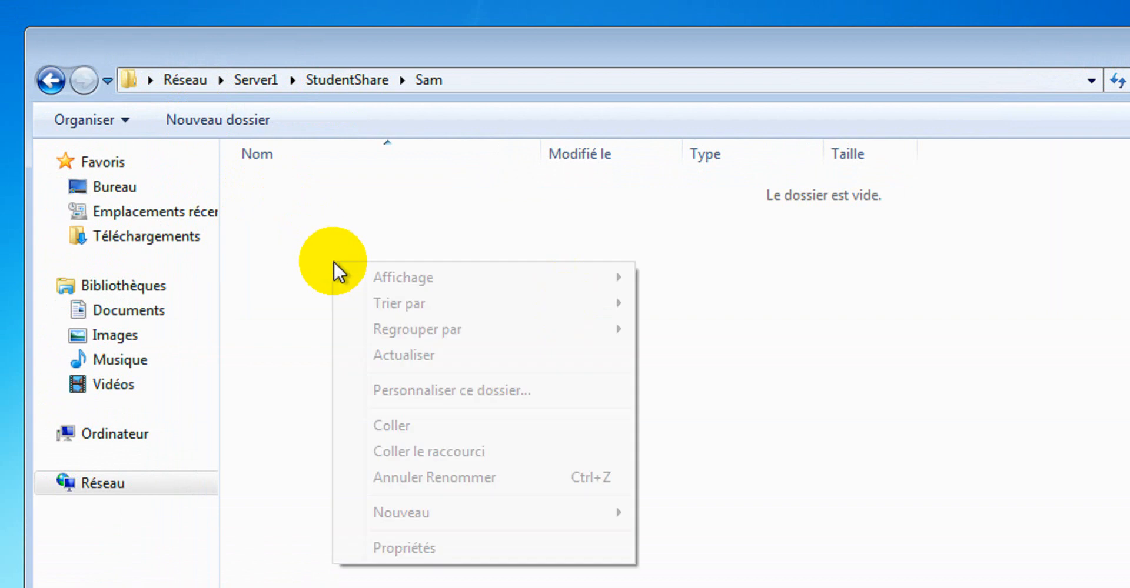
click(403, 426)
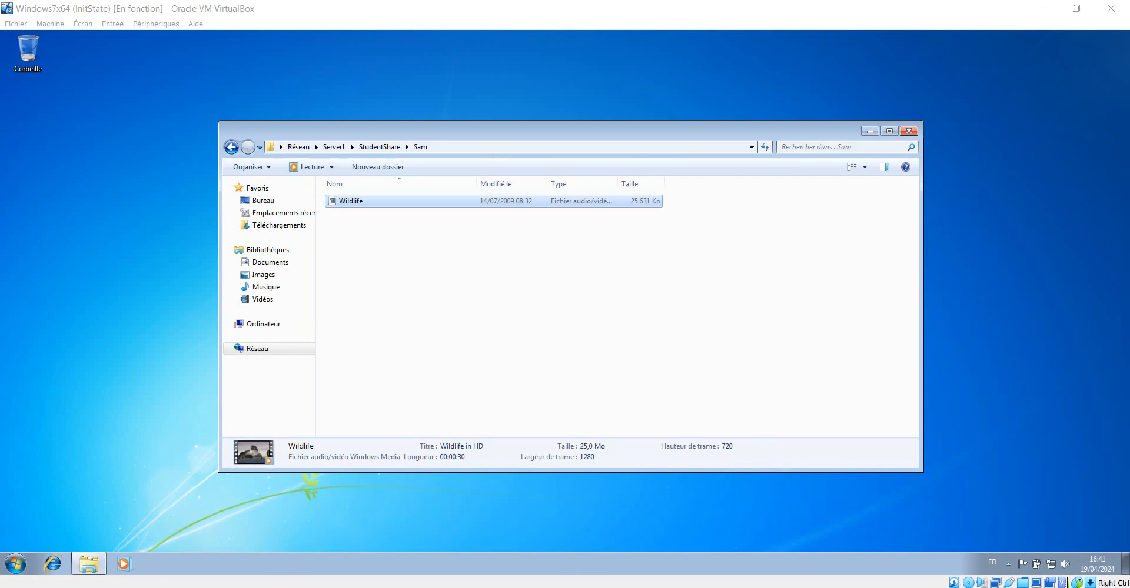
On the server, open D:\StudentShare\Sam and play the Wildlife video, then stop and close the player
click(239, 570)
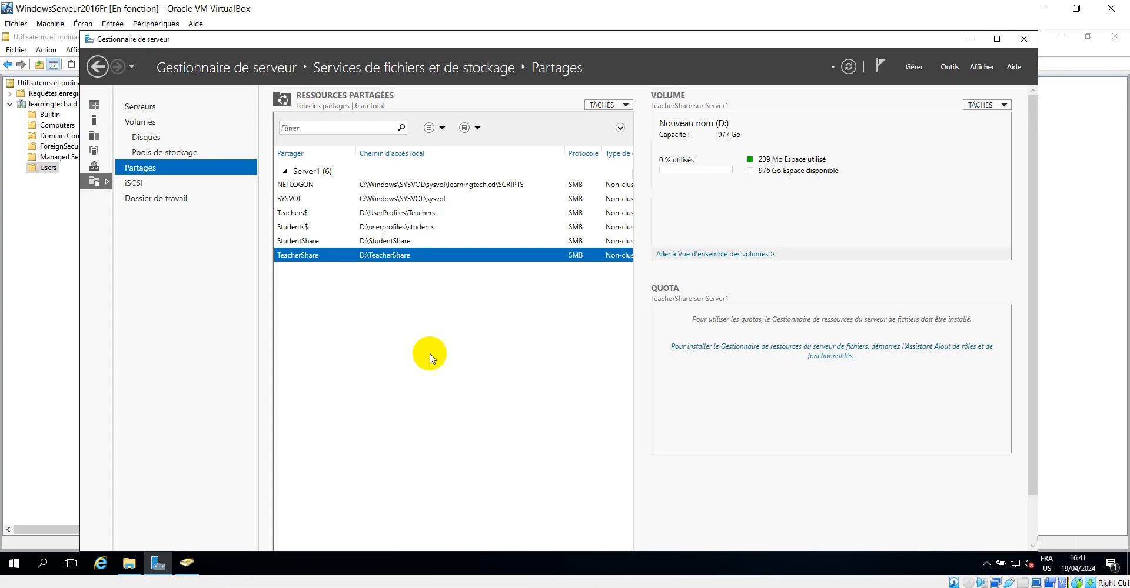
click(122, 563)
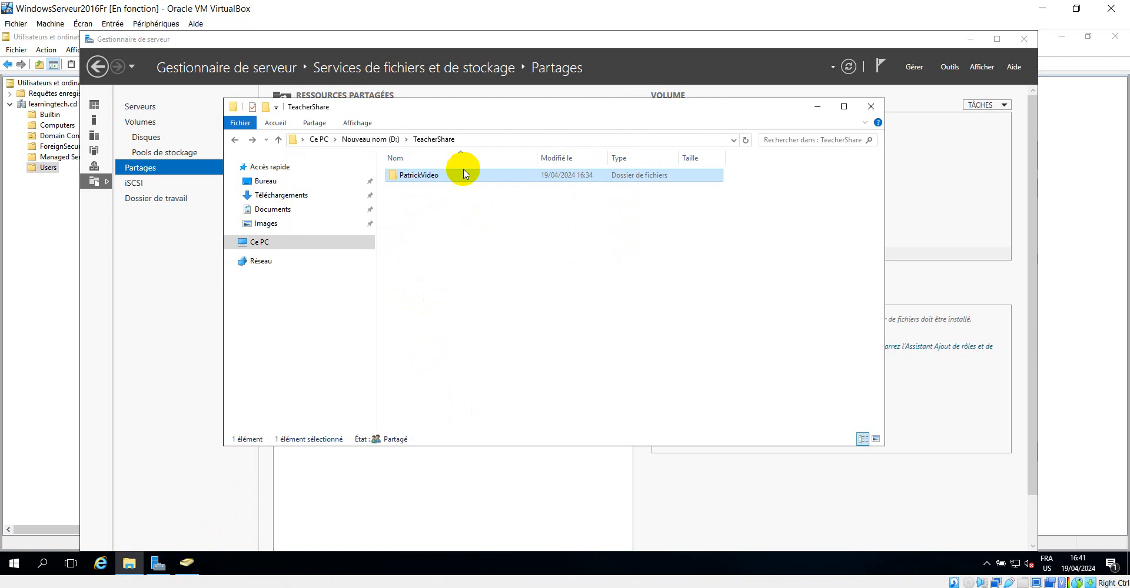
click(377, 139)
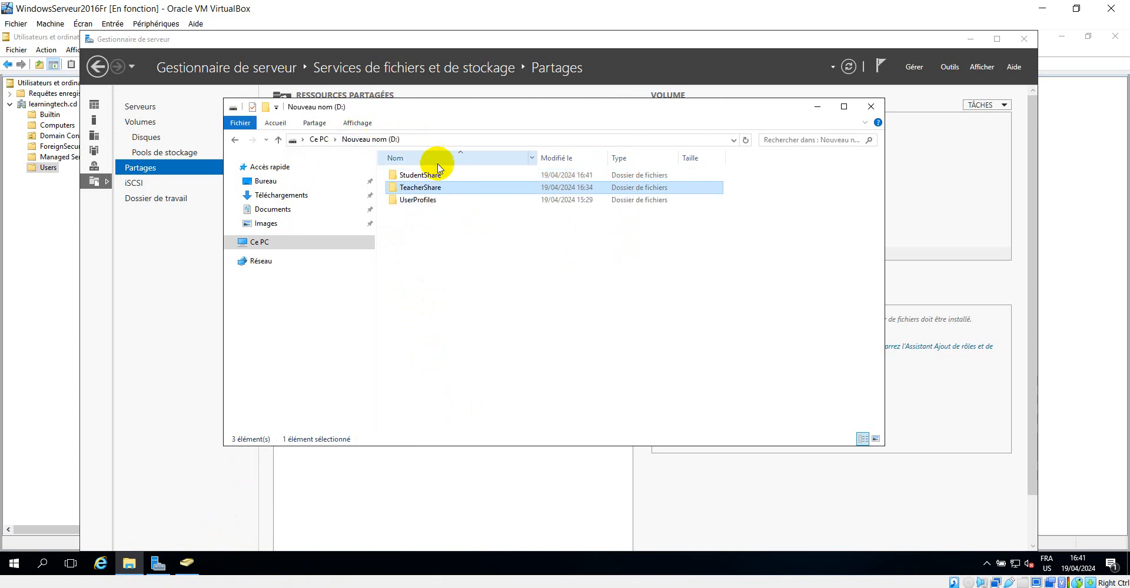
click(413, 200)
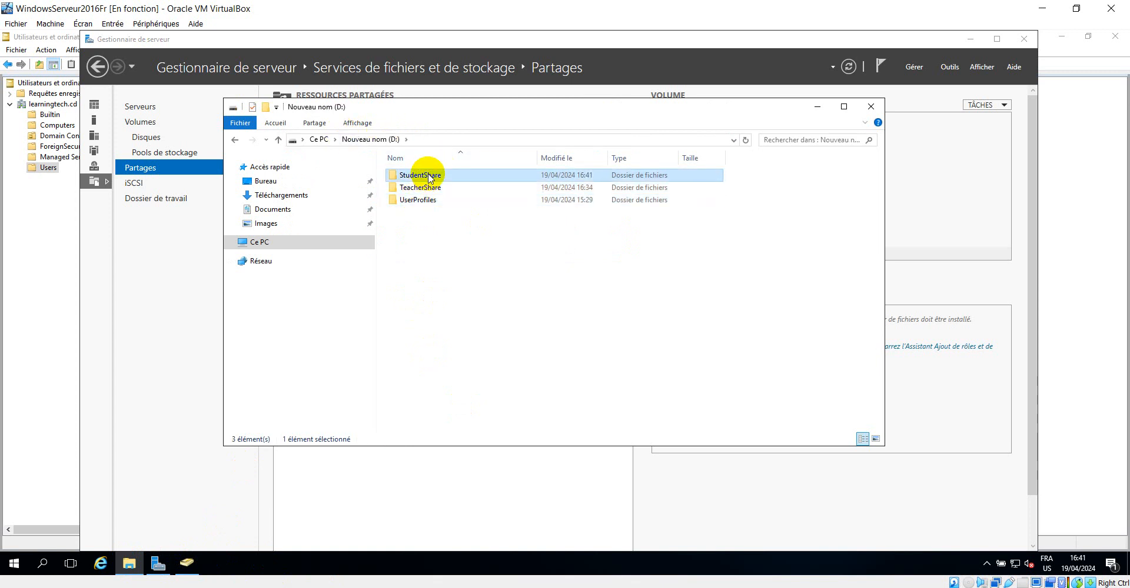
double_click(422, 176)
double_click(406, 175)
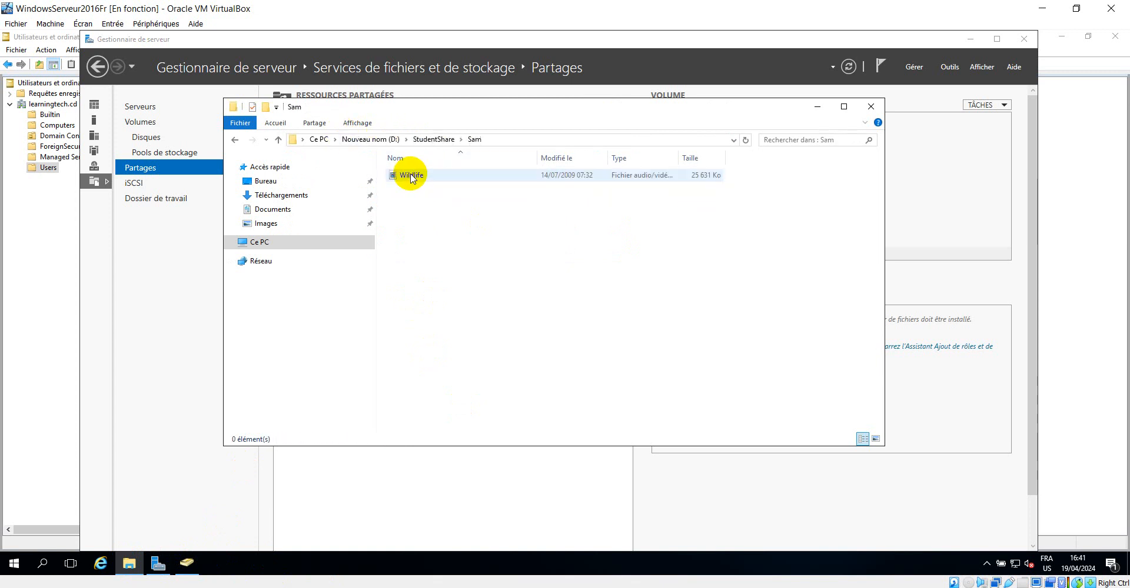
double_click(414, 175)
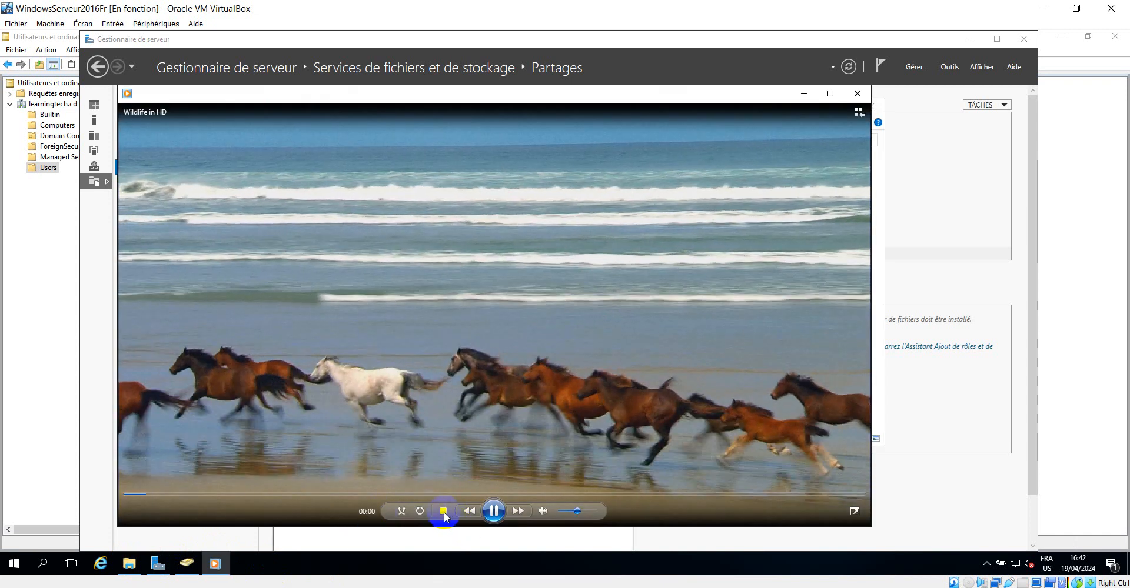
click(443, 510)
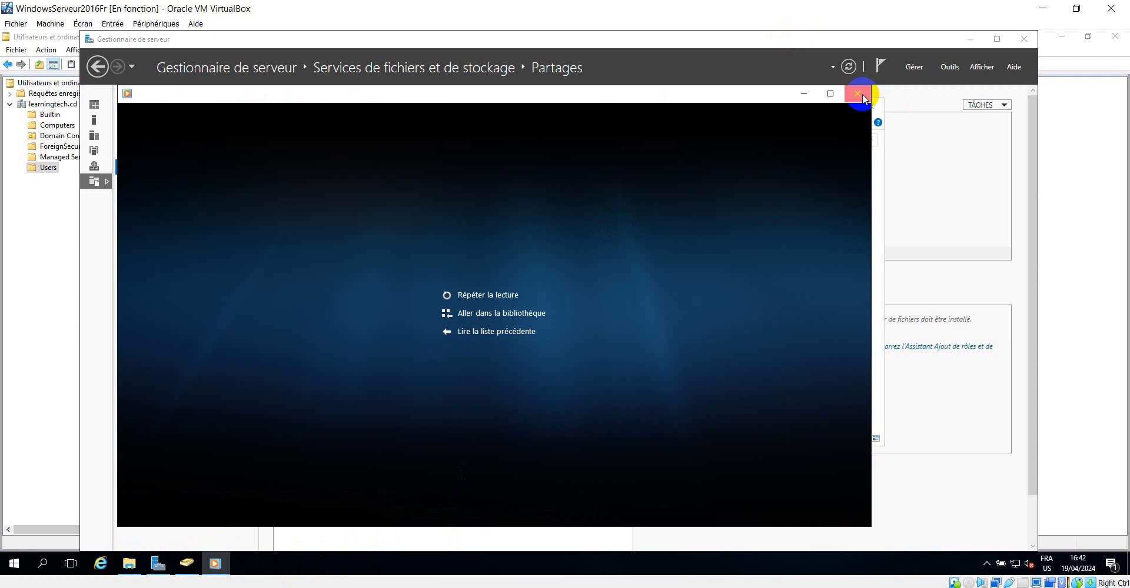
click(858, 94)
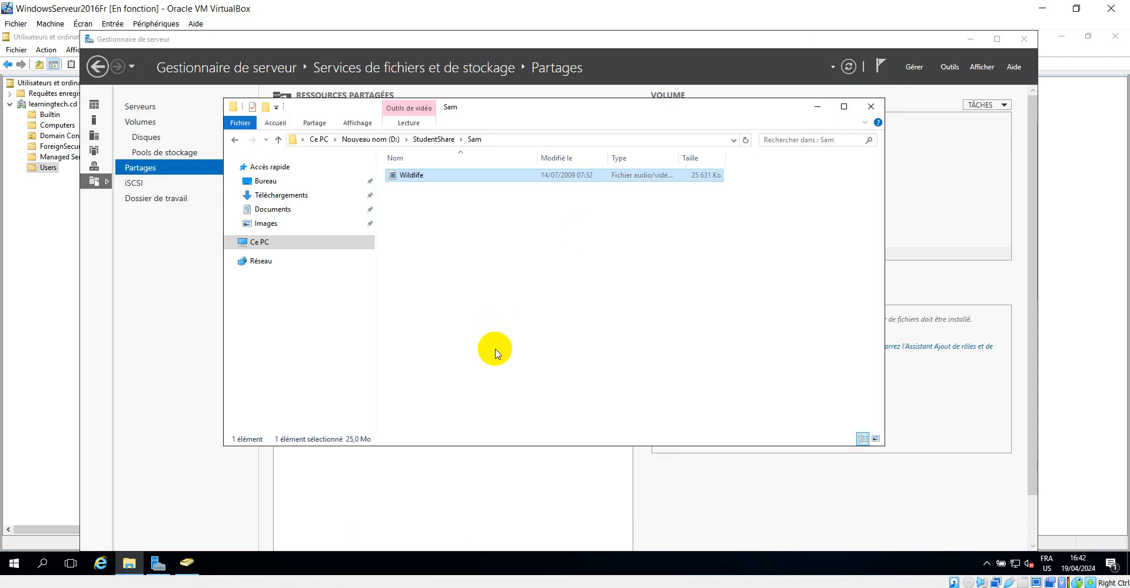
Limit the teachers group's permission on TeacherShare to Read and execute by removing Write, then apply and close
click(818, 111)
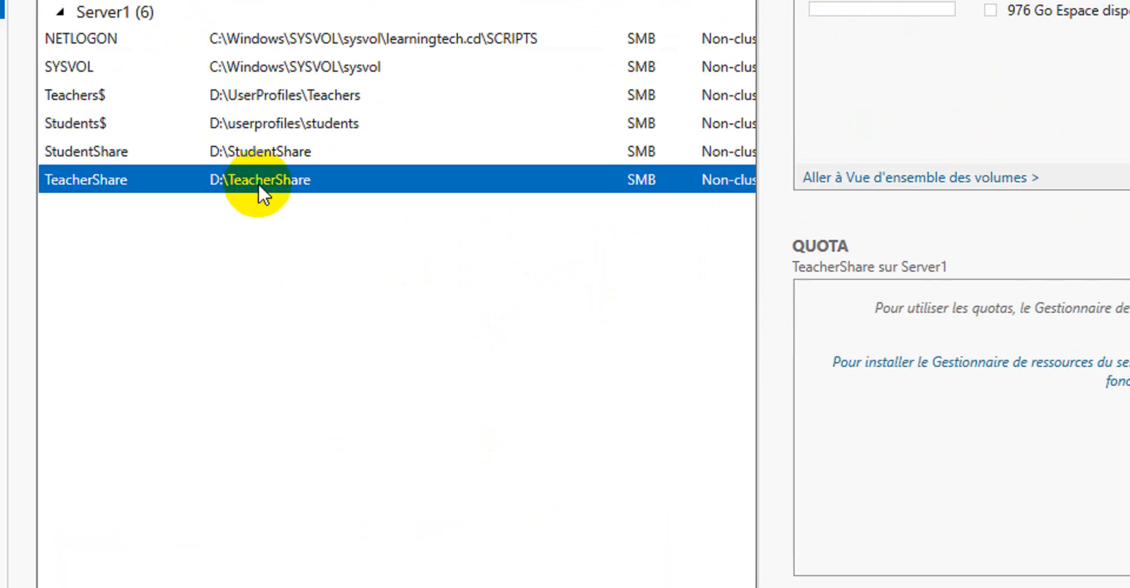
right_click(259, 177)
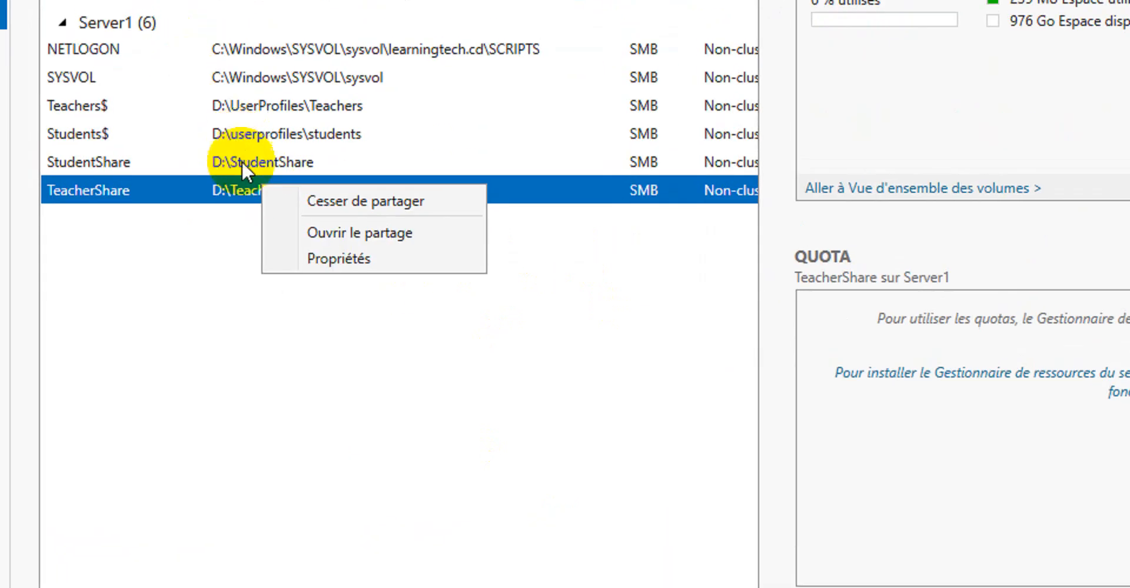
click(319, 260)
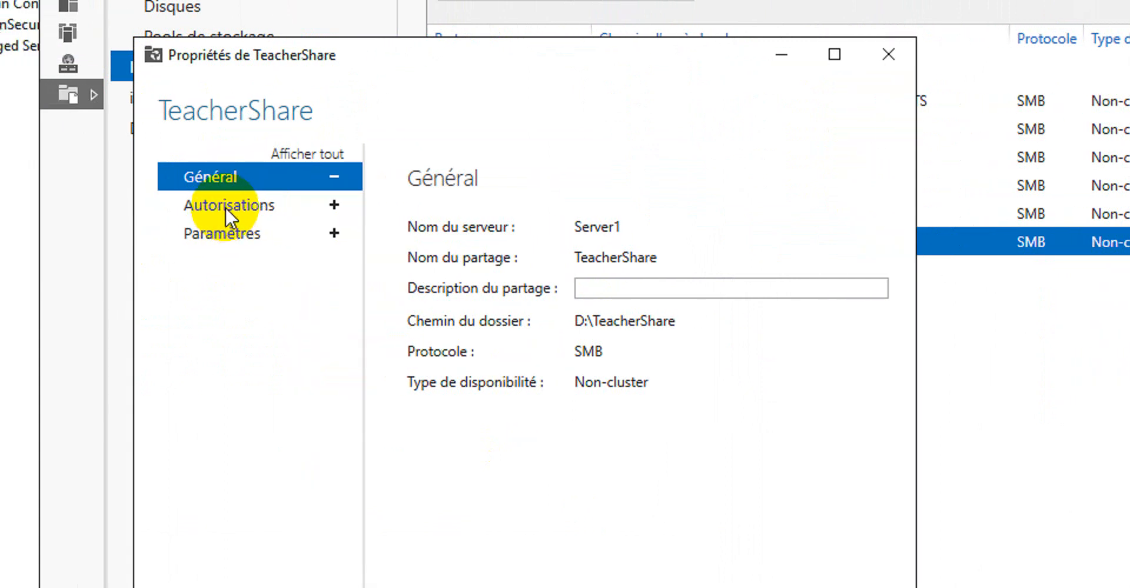
click(158, 206)
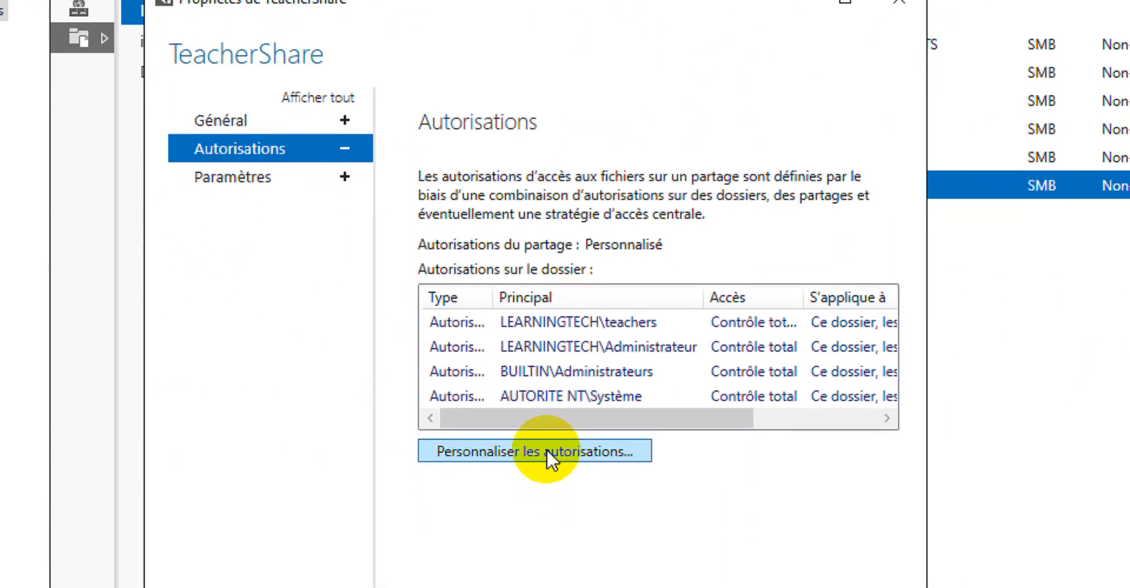
click(574, 508)
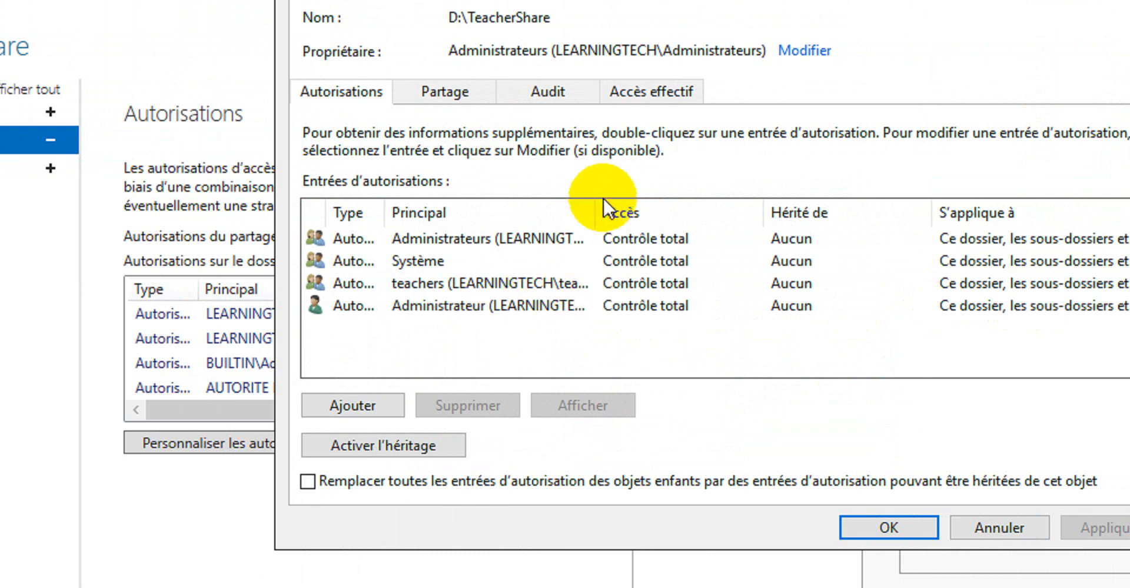
drag(598, 204, 724, 189)
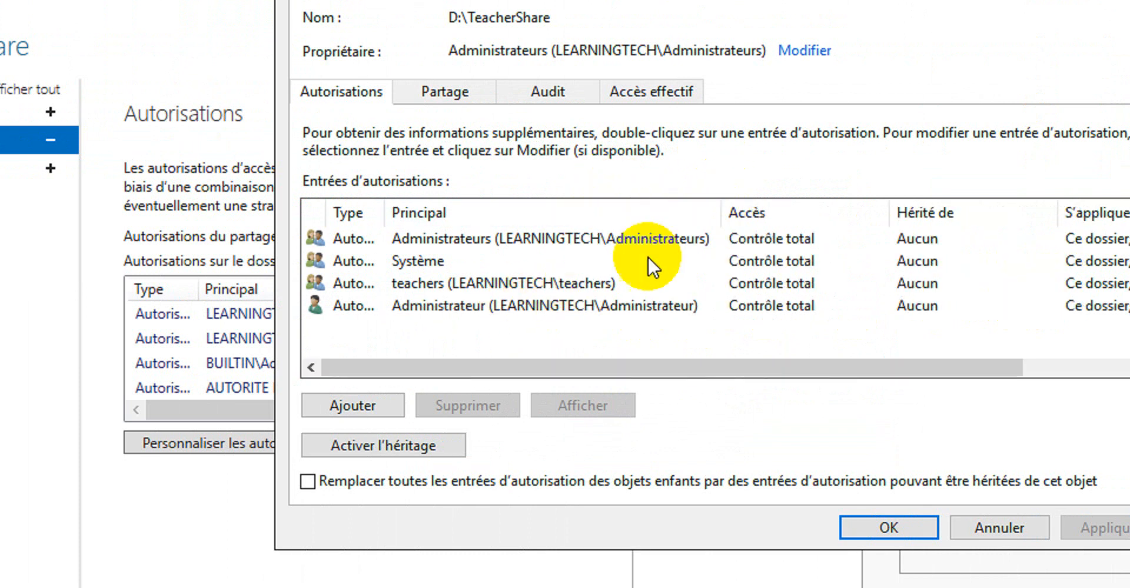
click(553, 283)
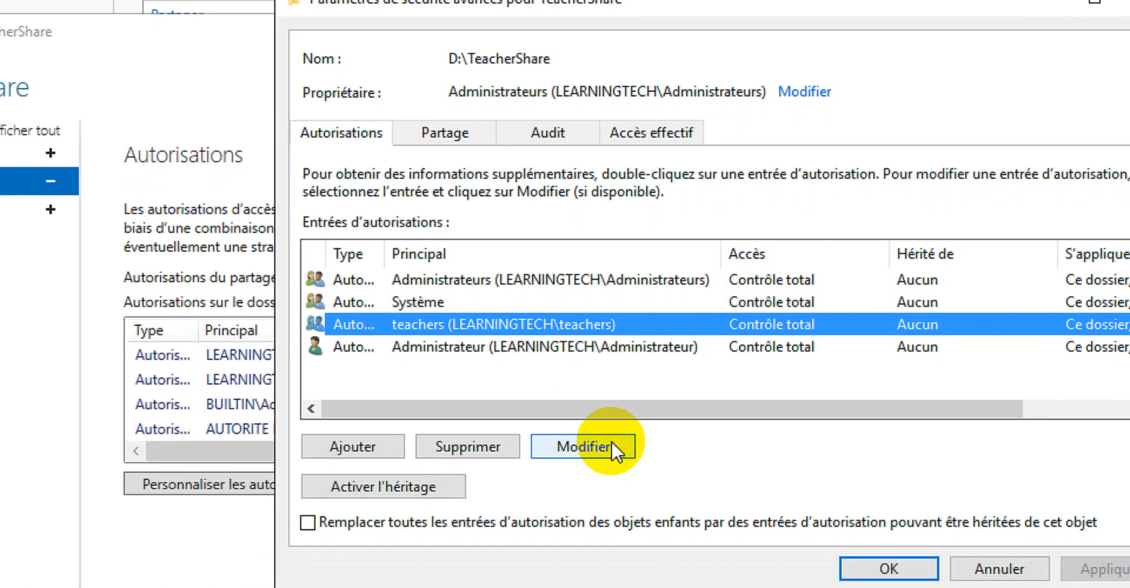
click(611, 440)
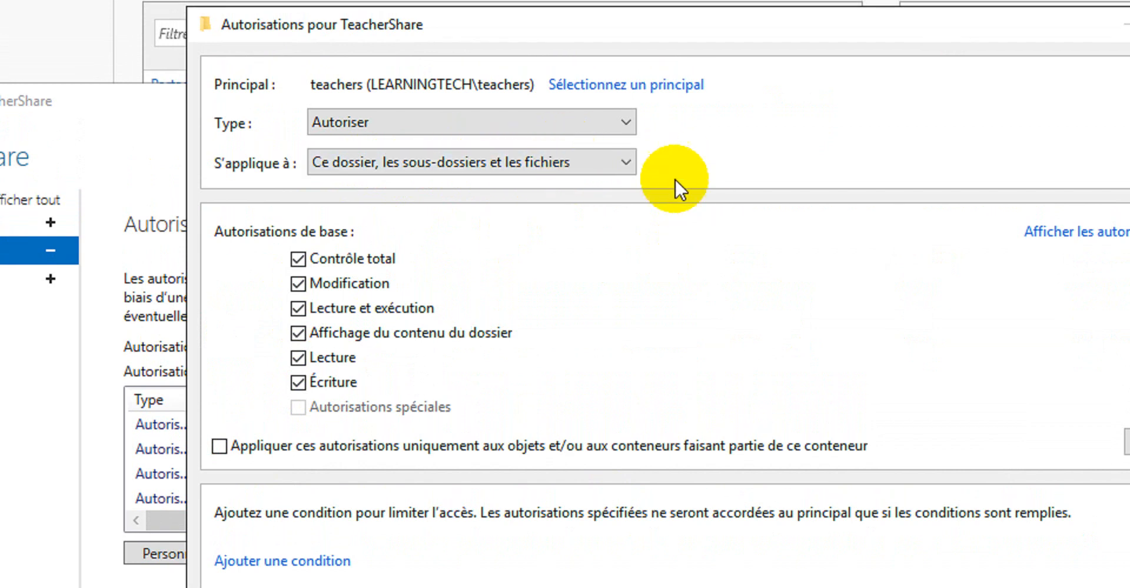
click(609, 166)
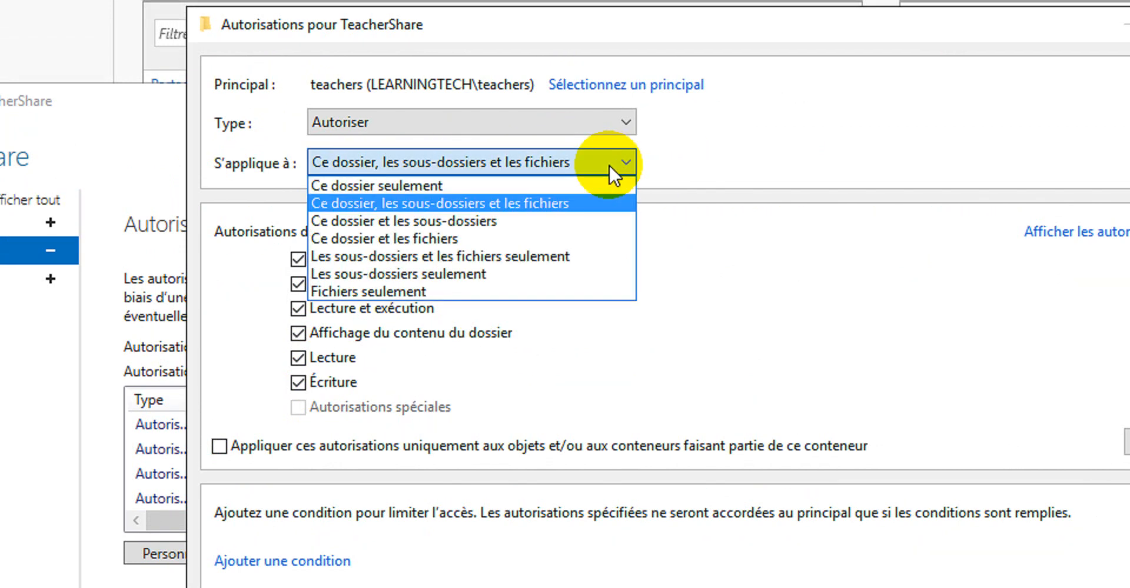
click(608, 164)
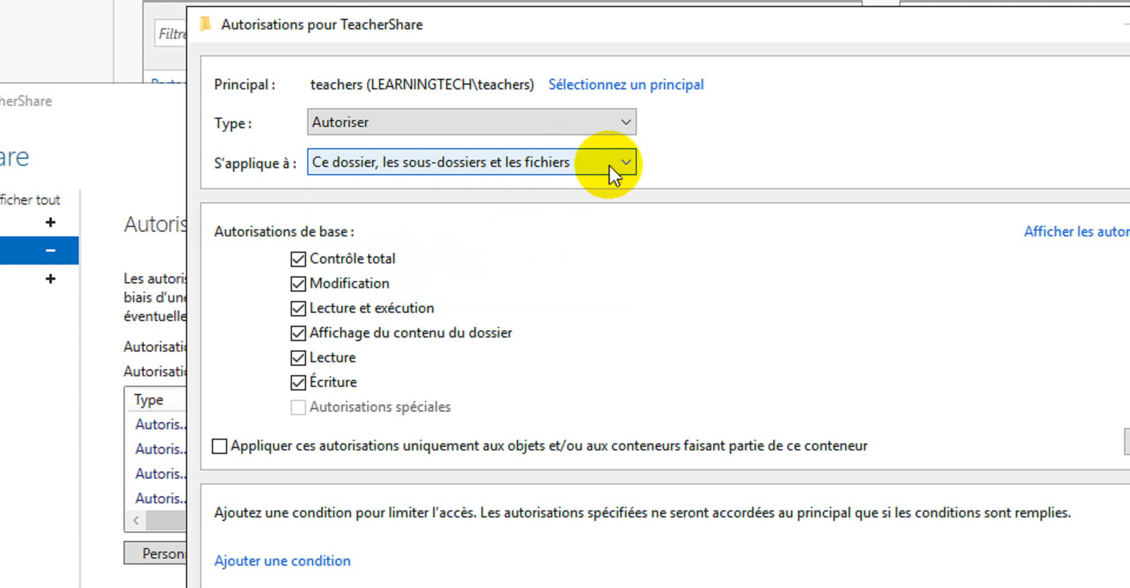
click(295, 381)
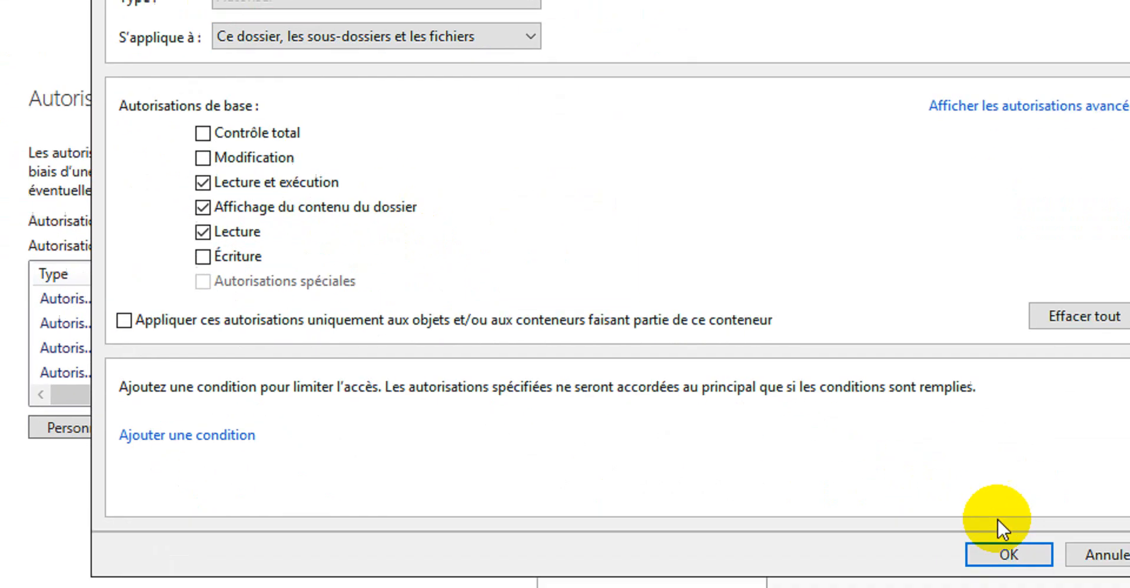
click(1006, 553)
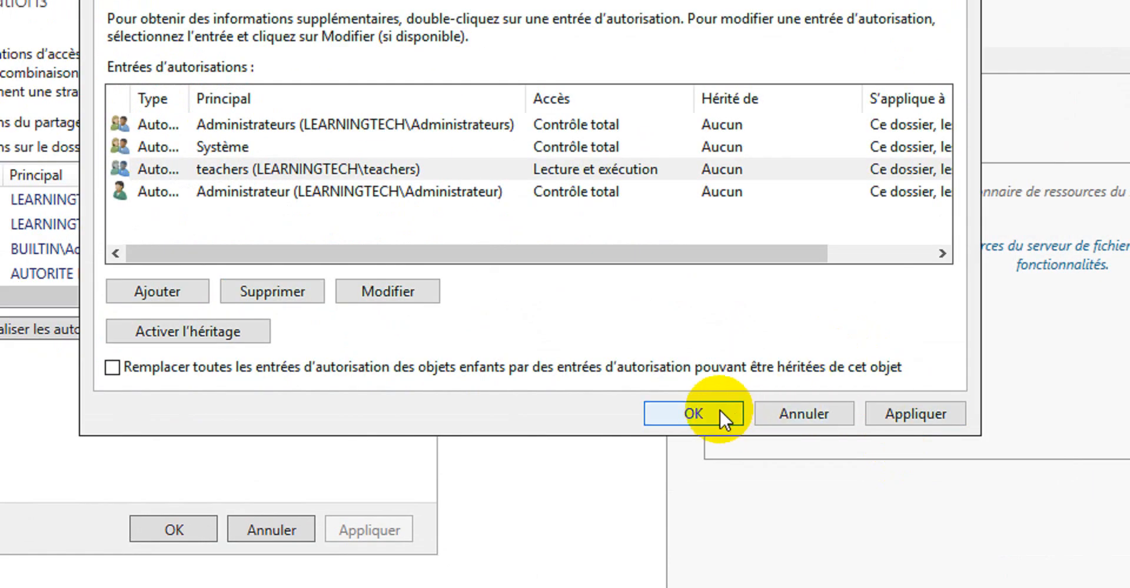
click(913, 412)
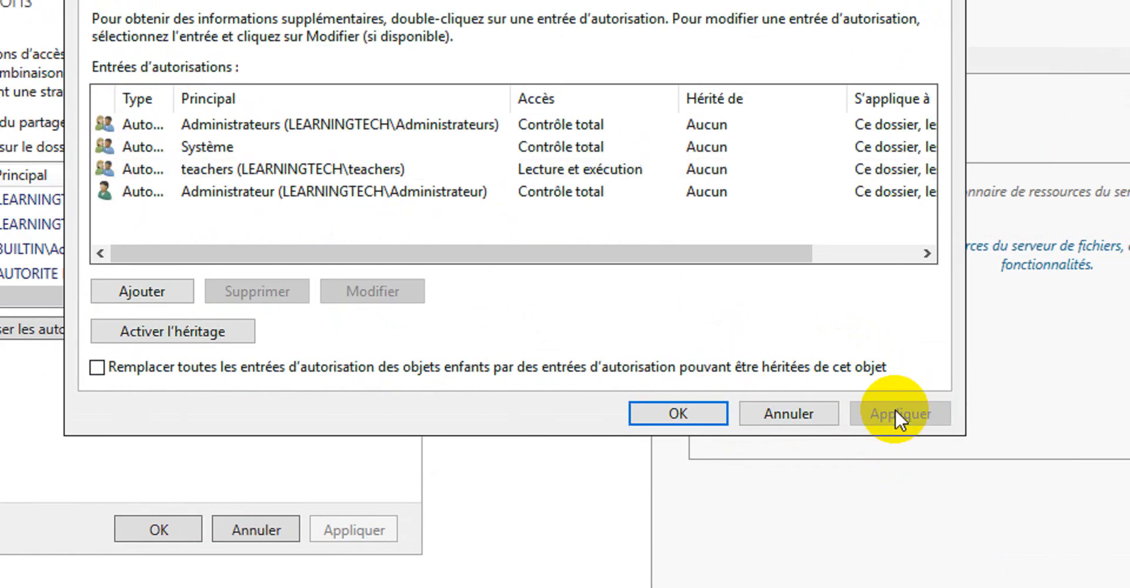
click(679, 412)
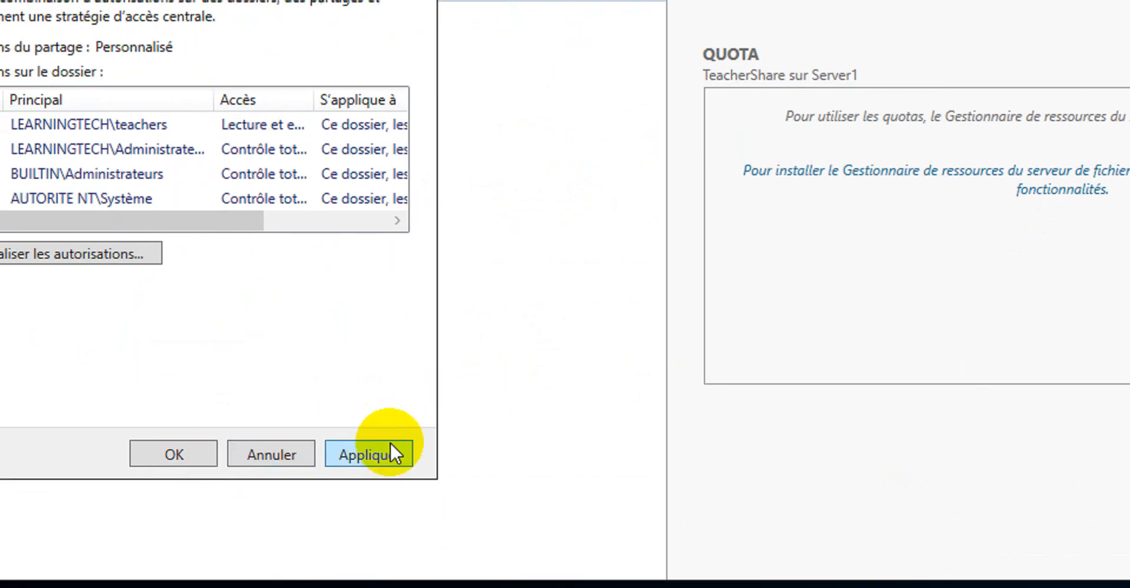
click(390, 455)
click(174, 459)
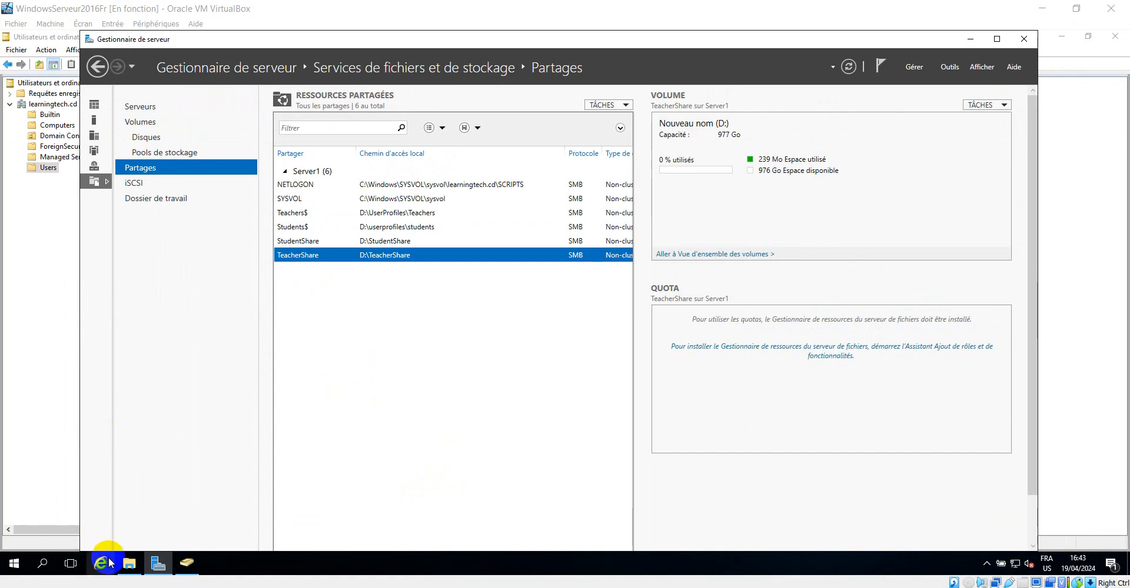
Examine the teachers group's permissions in the Security properties of the TeacherShare folder on drive D
click(129, 564)
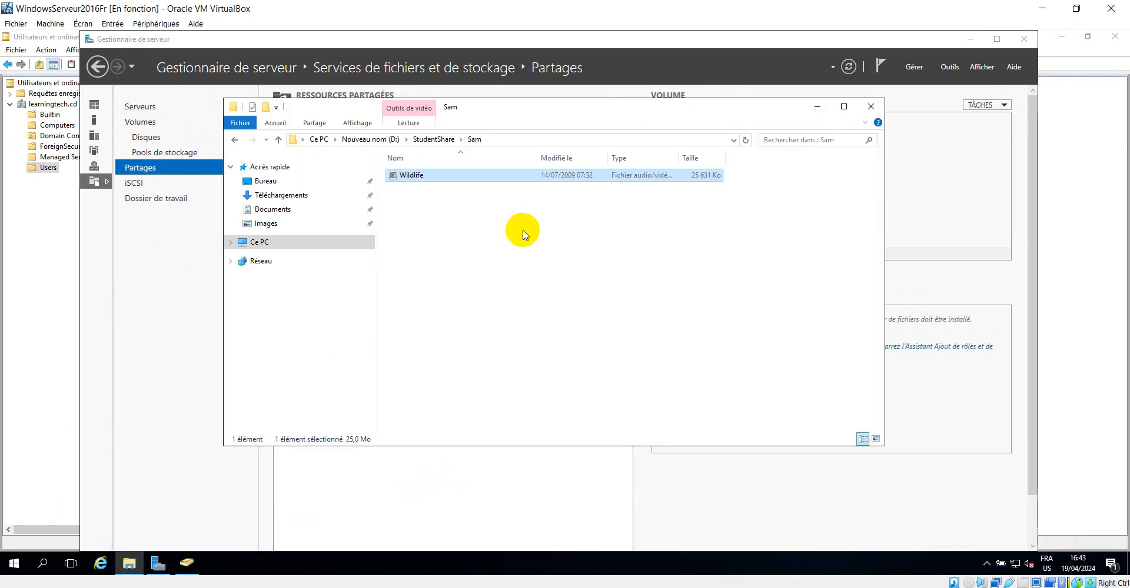
click(370, 139)
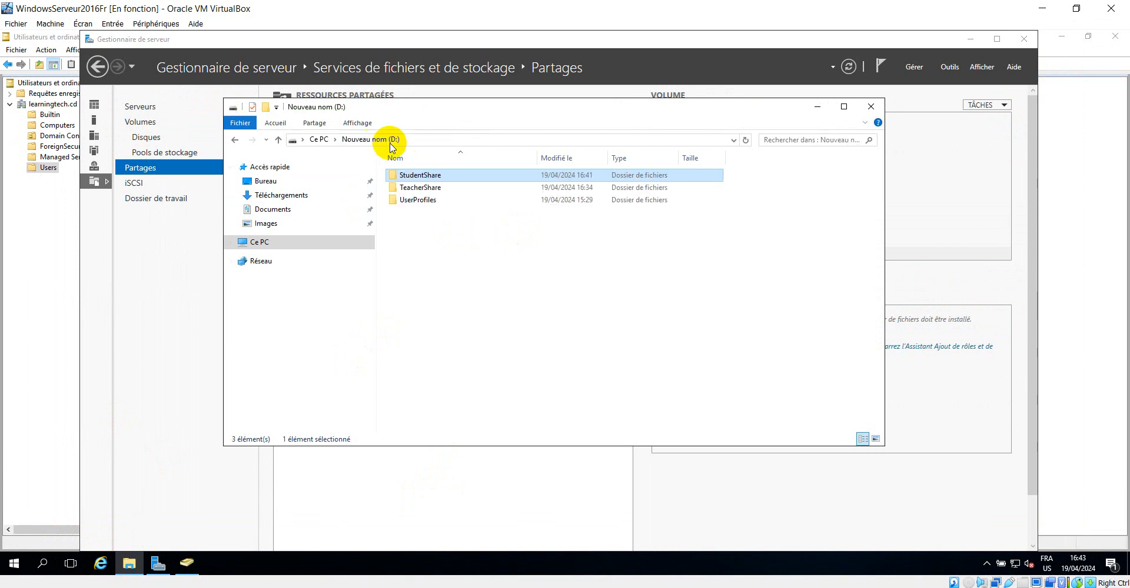
click(556, 587)
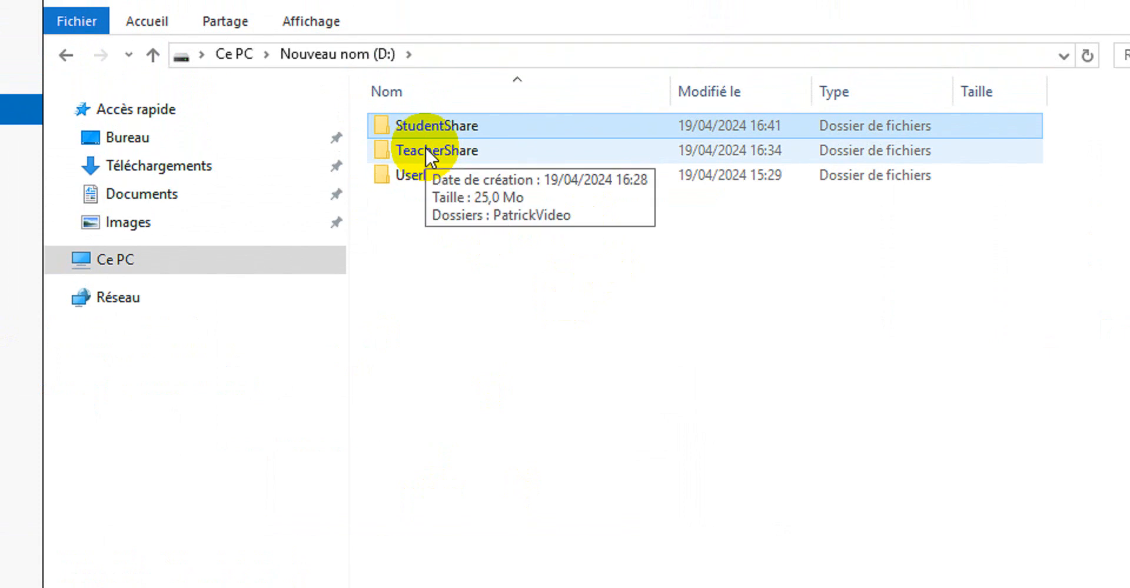
right_click(426, 146)
click(567, 558)
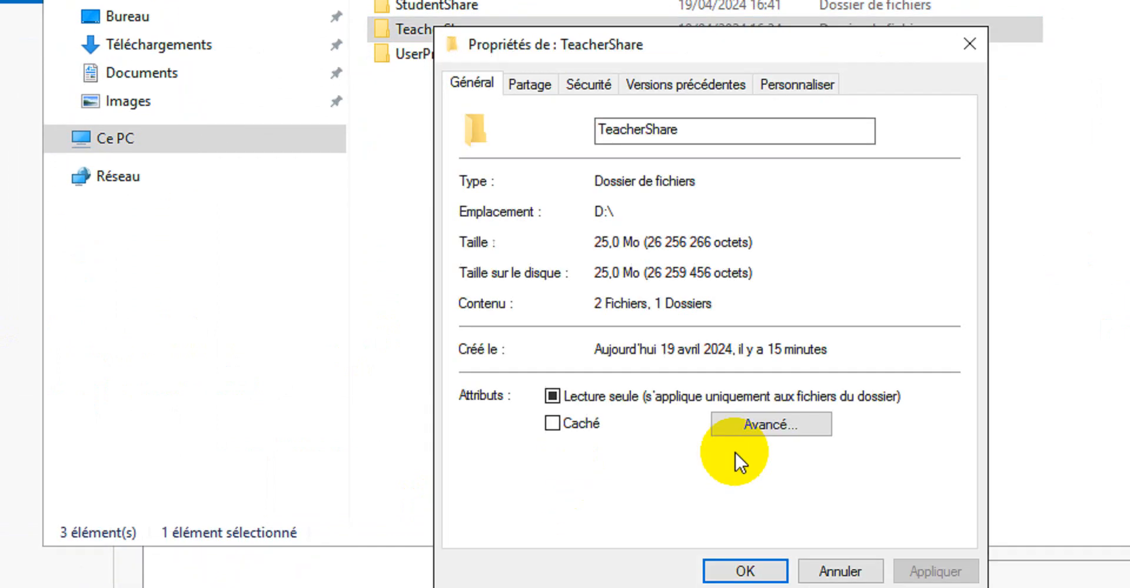
click(576, 121)
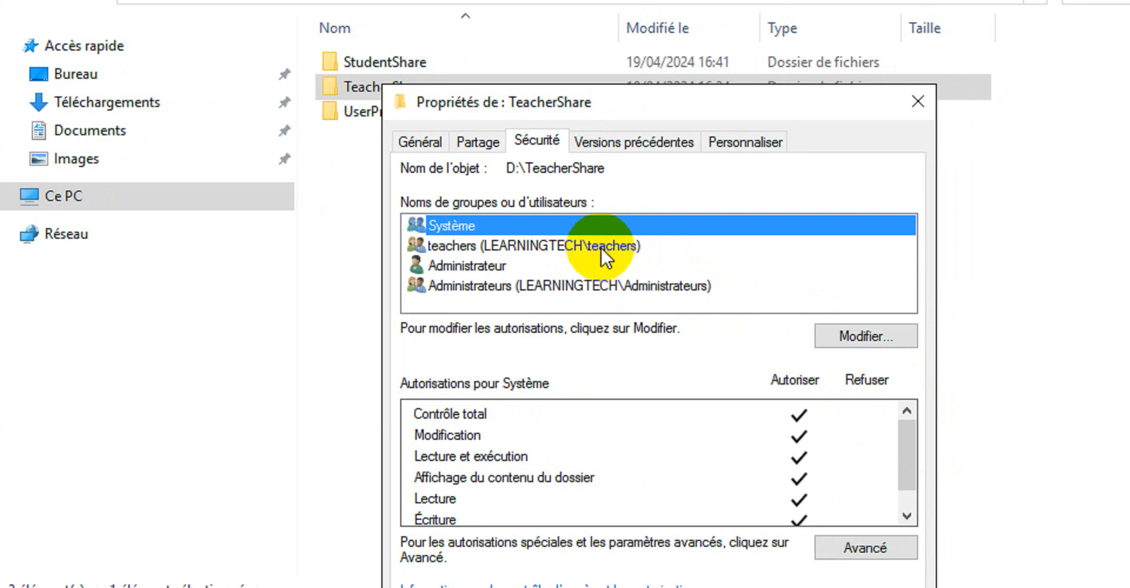
click(601, 246)
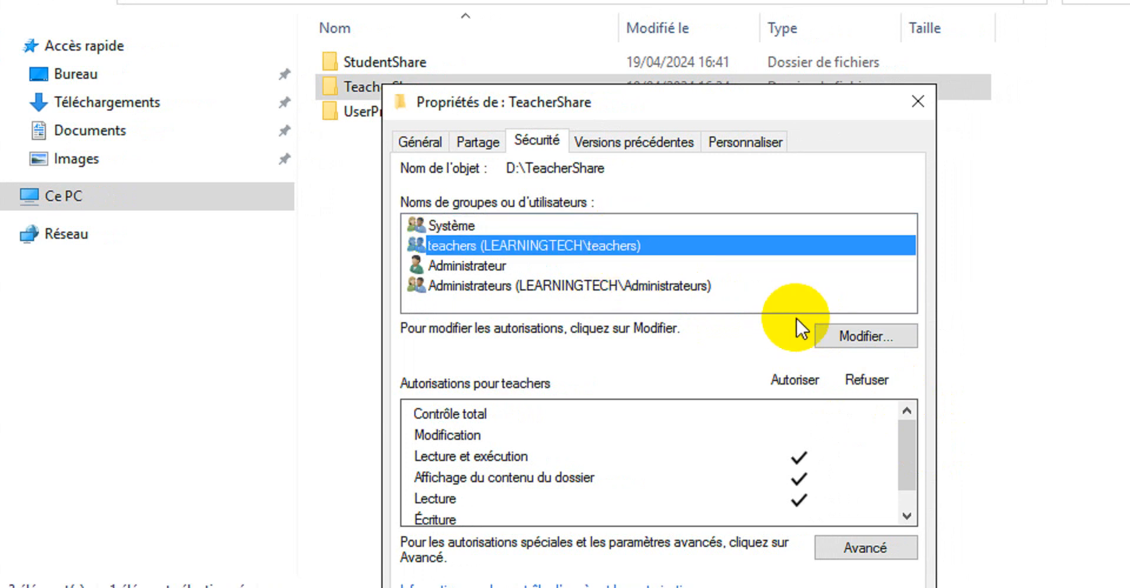
Review the teachers group's permissions in TeacherShare's permission editor, then cancel and close the properties
click(850, 337)
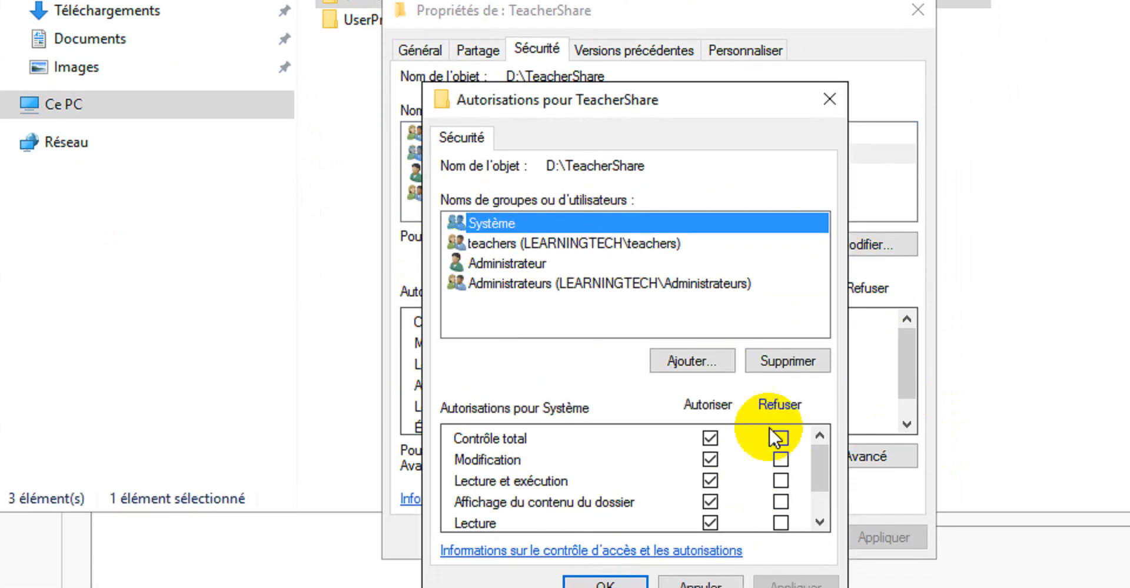
click(816, 499)
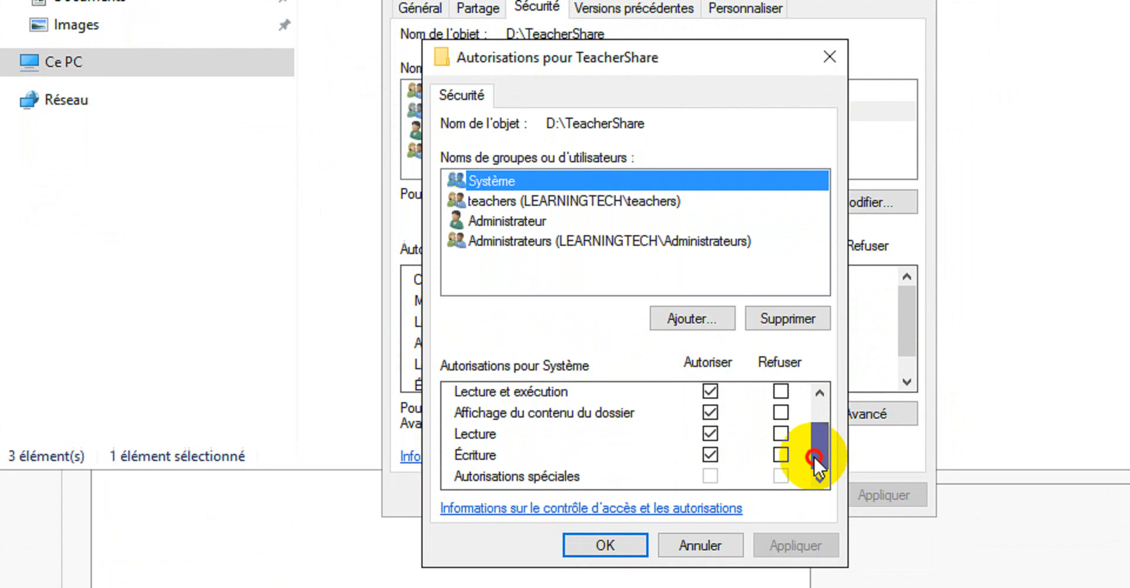
drag(814, 457, 807, 390)
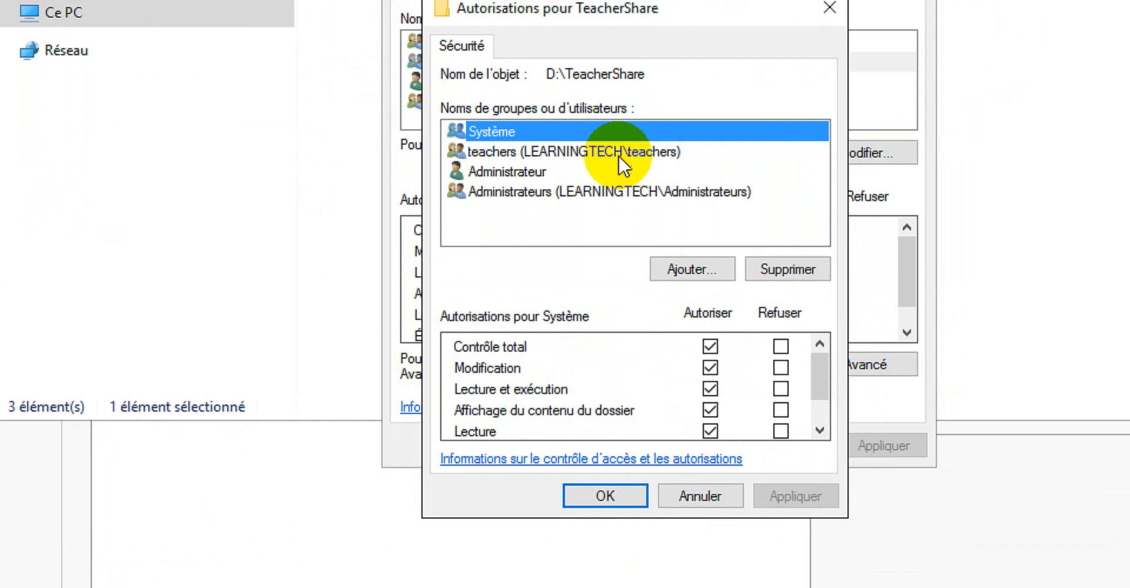
click(581, 155)
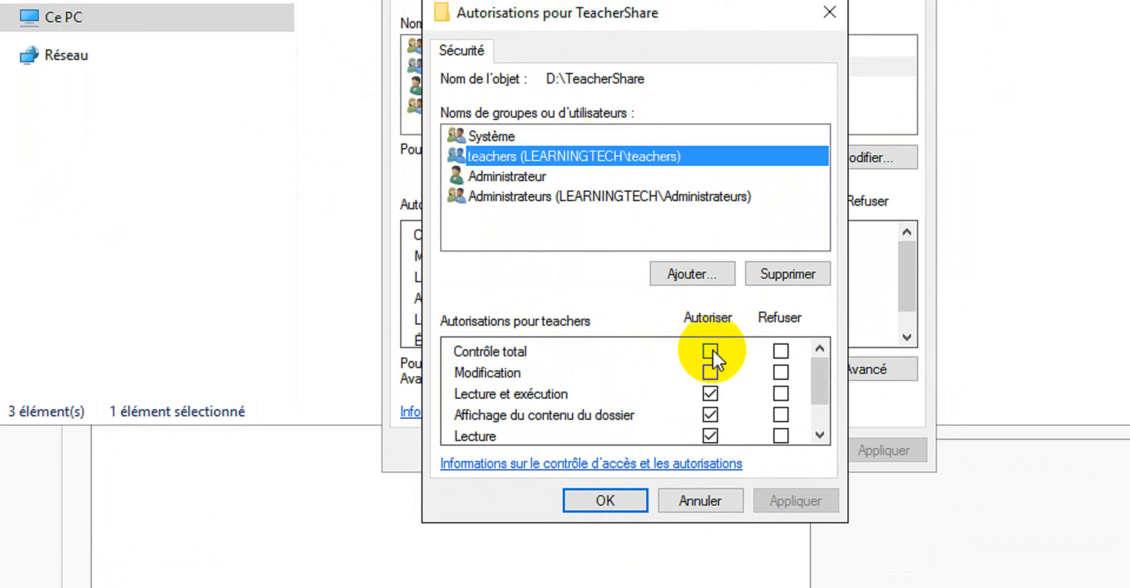
drag(819, 385, 822, 404)
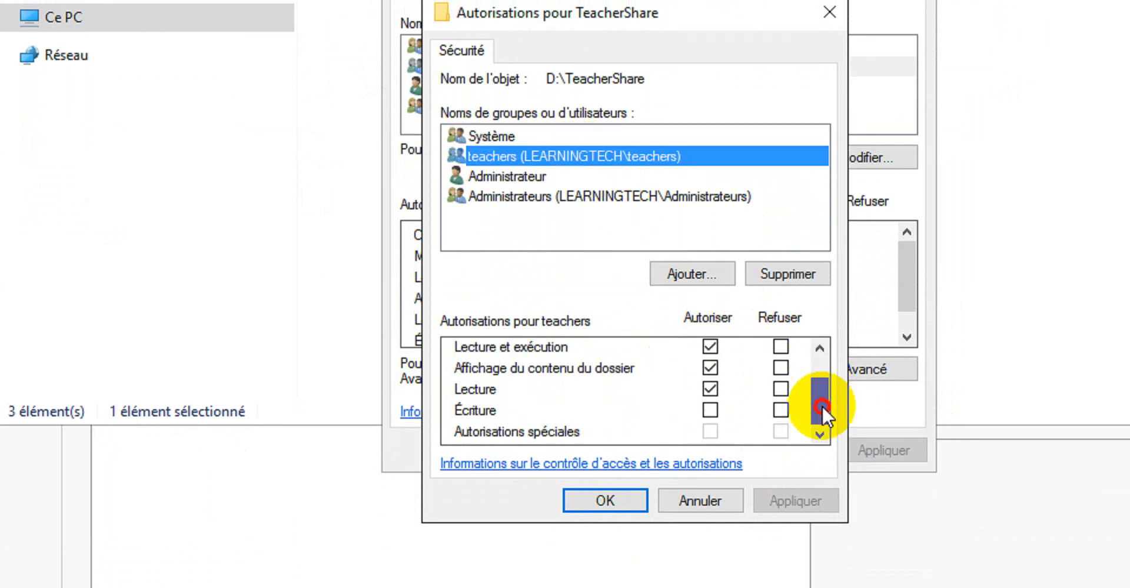
click(716, 480)
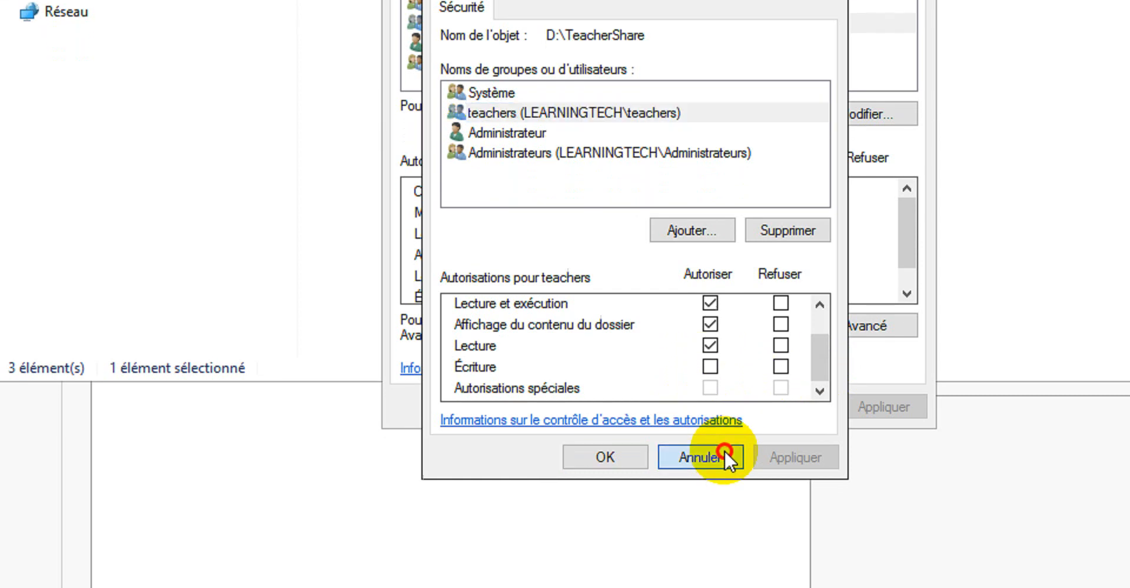
click(789, 398)
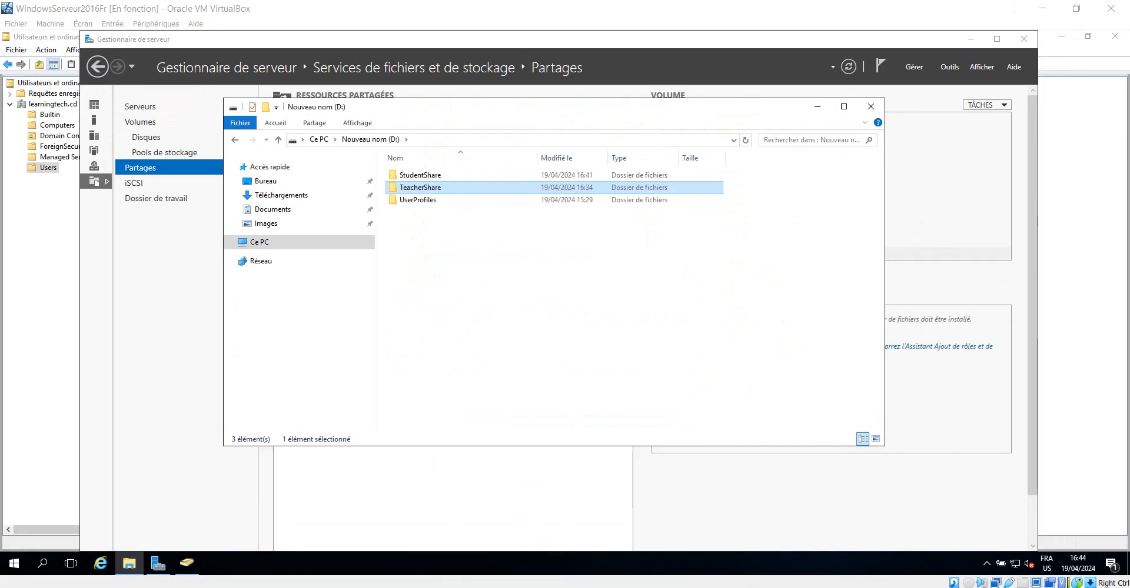
click(385, 556)
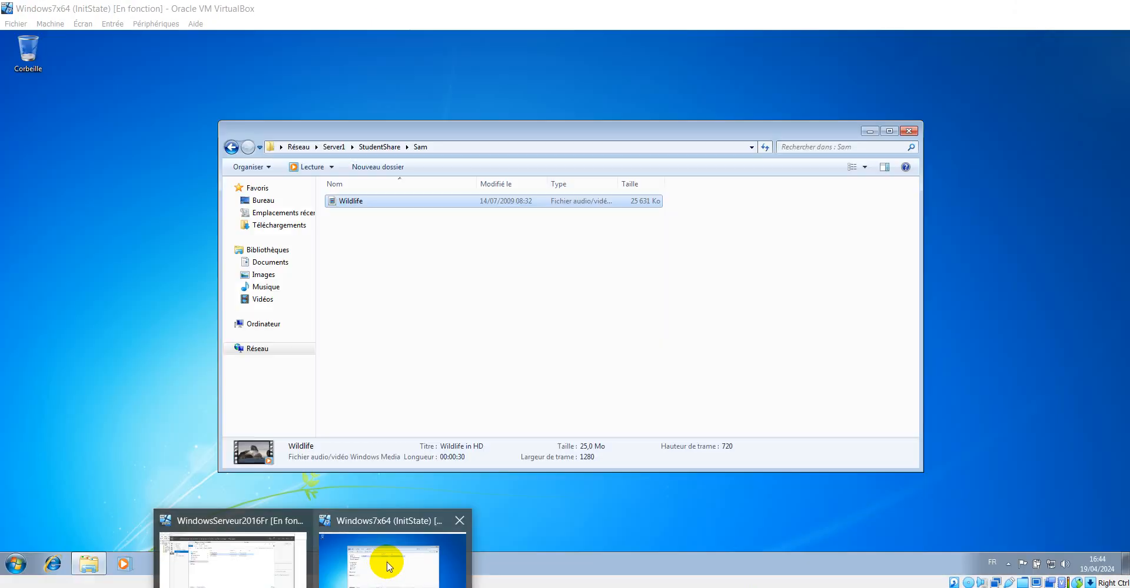
click(16, 563)
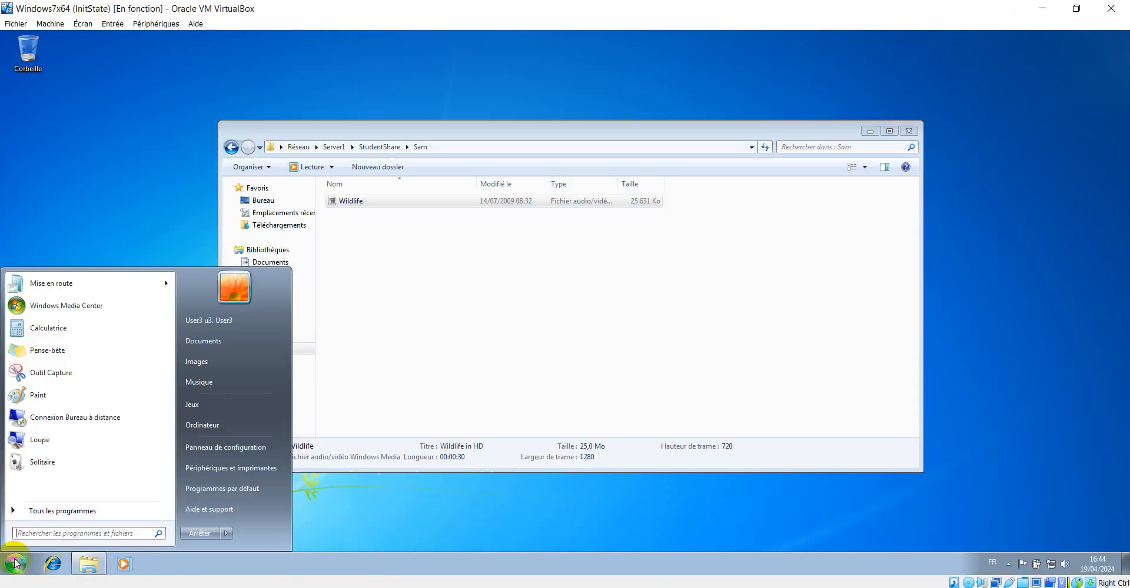
click(122, 233)
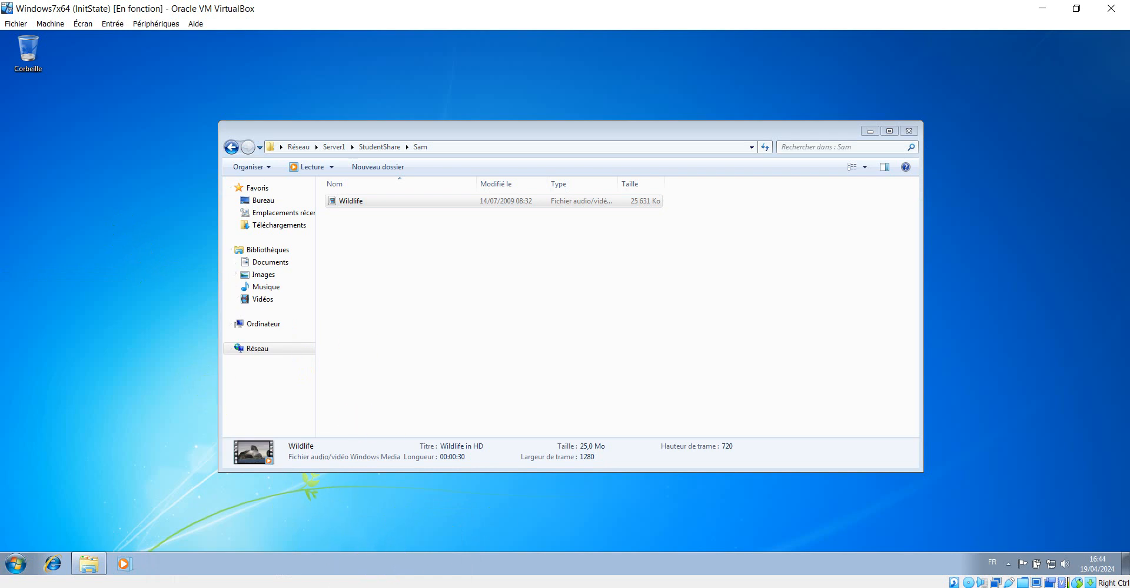
mouse_move(313, 587)
click(313, 587)
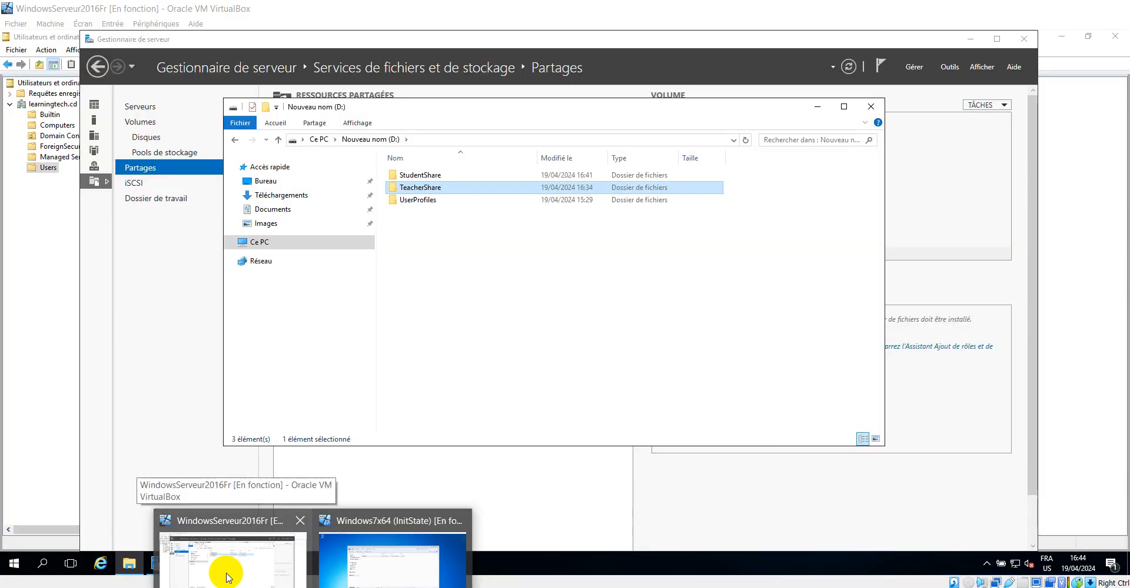
click(228, 577)
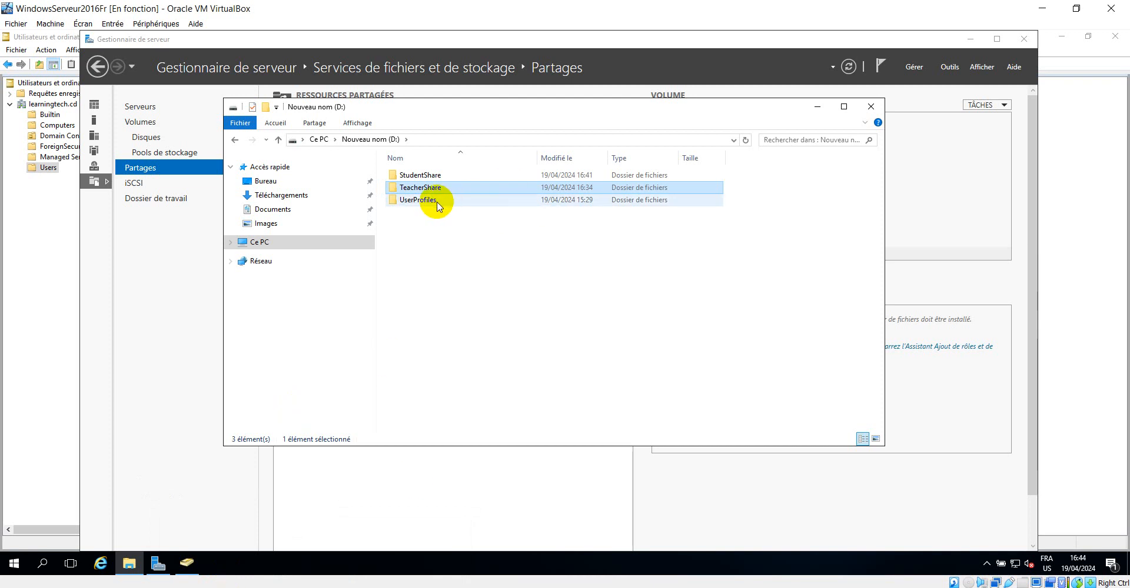
Open the Security properties of StudentShare on drive D and examine the students group's permissions in the permission editor
right_click(420, 176)
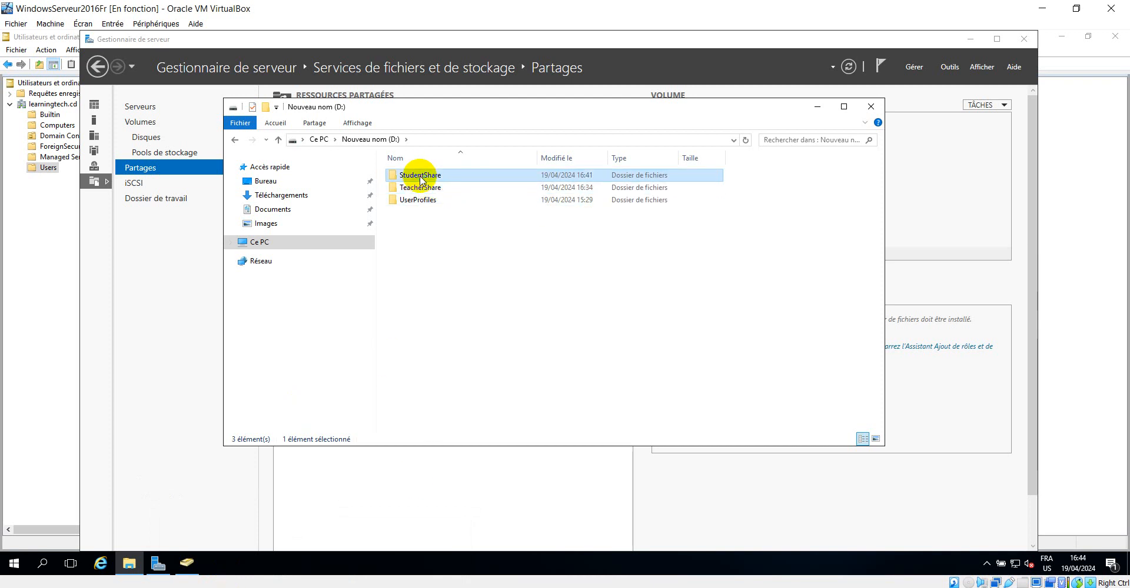
click(671, 413)
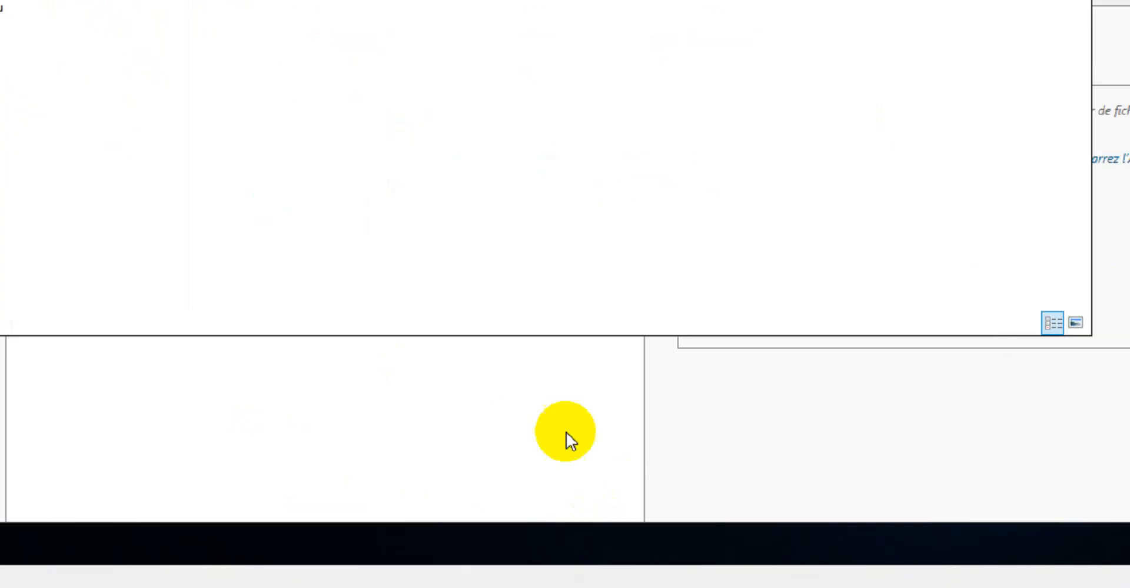
right_click(343, 86)
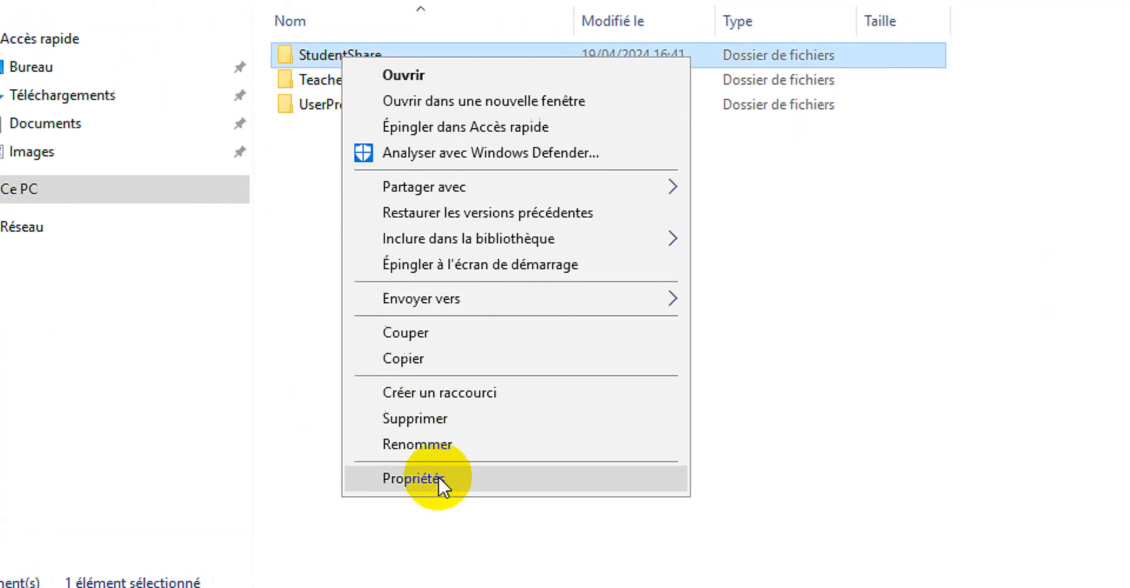
click(438, 476)
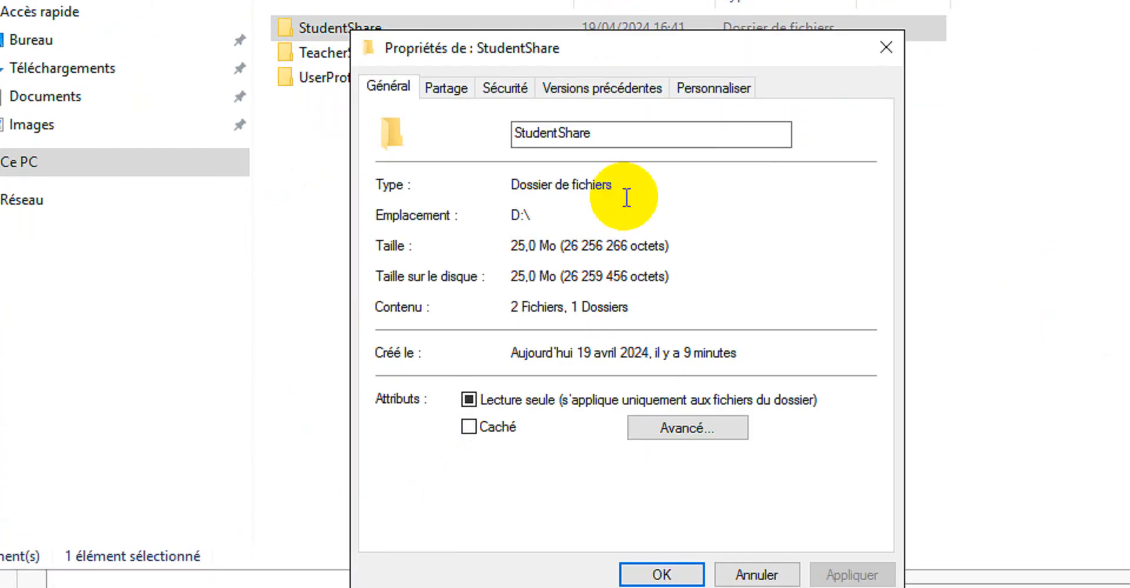
click(493, 113)
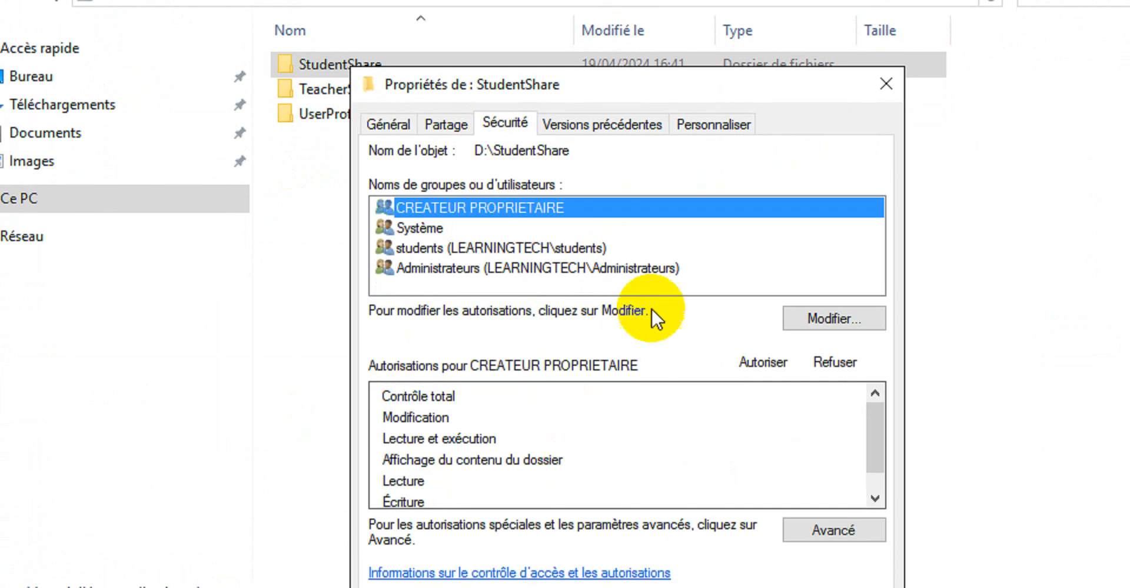
click(497, 248)
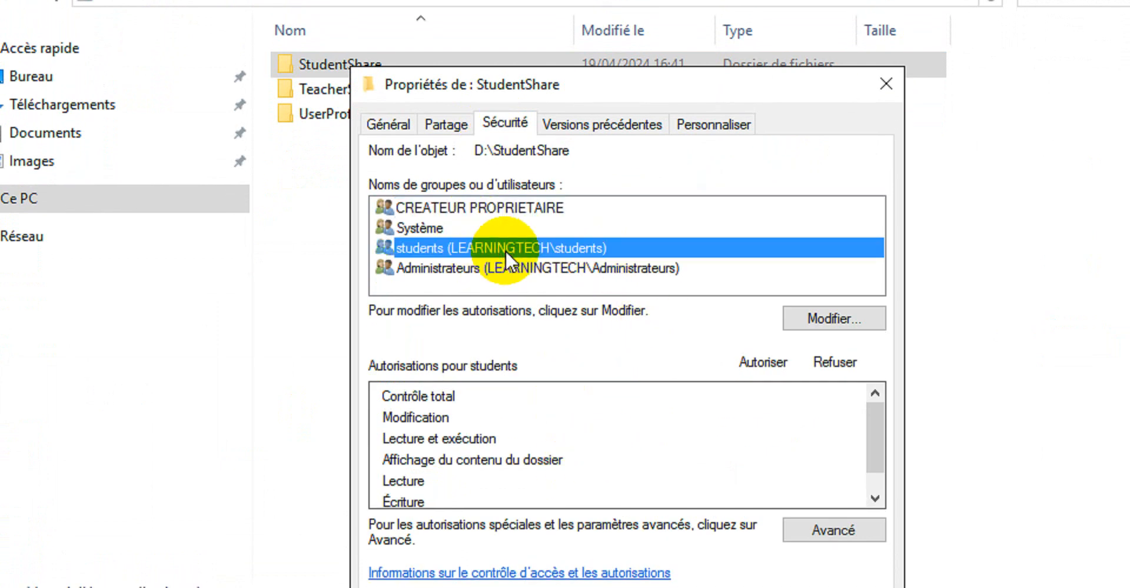
click(841, 319)
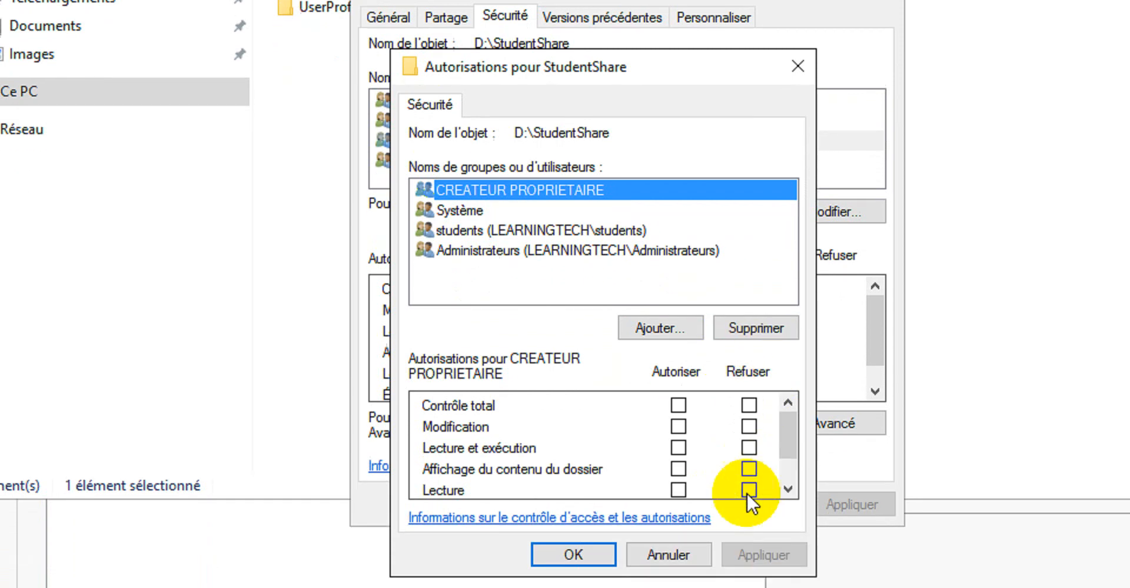
click(671, 460)
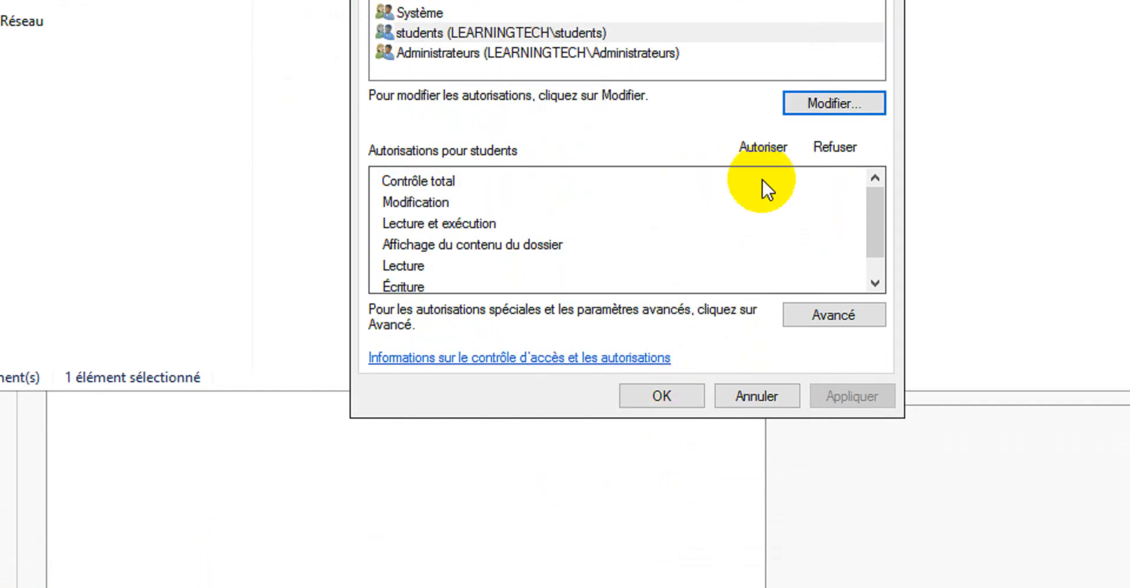
click(564, 147)
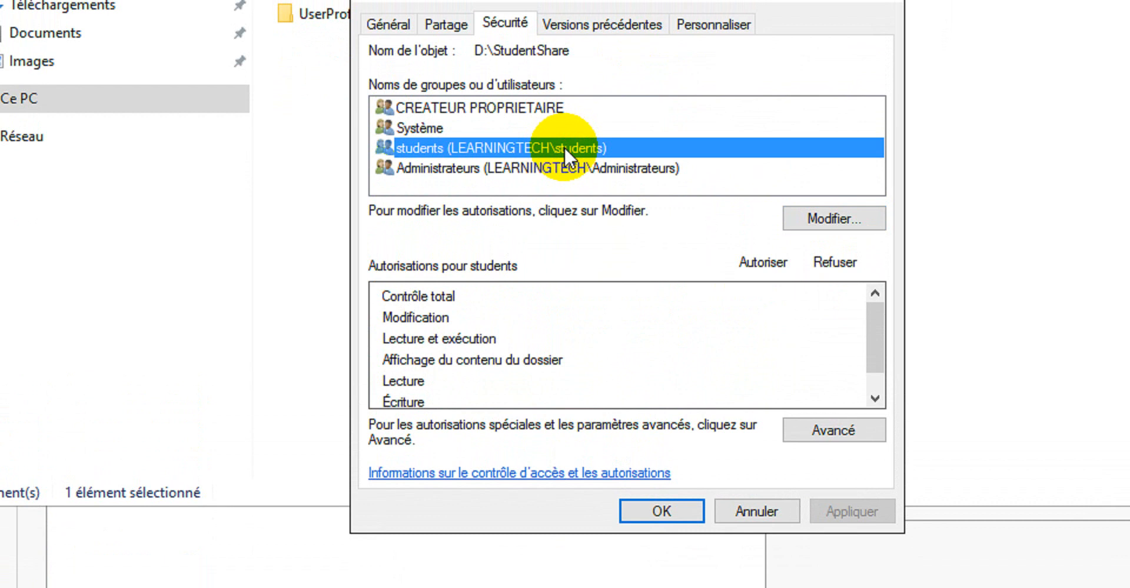
click(845, 224)
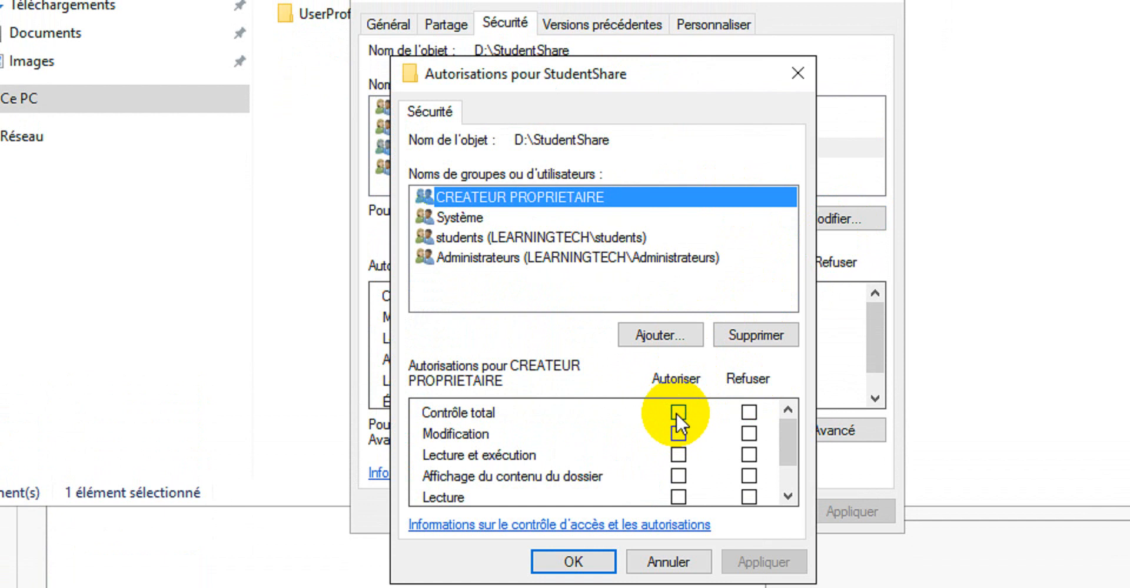
click(677, 413)
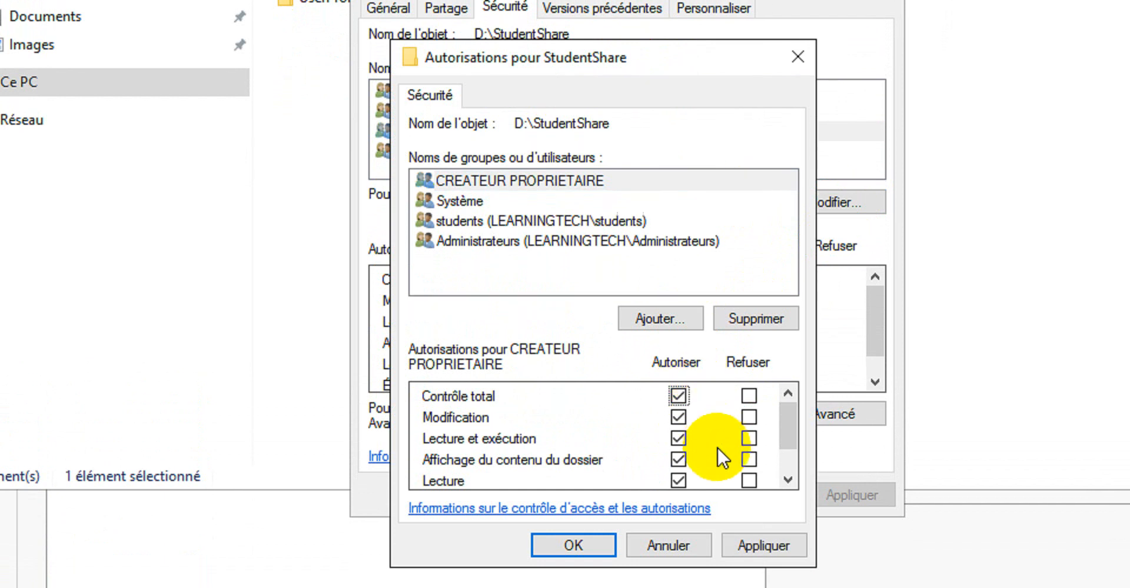
drag(788, 435, 793, 459)
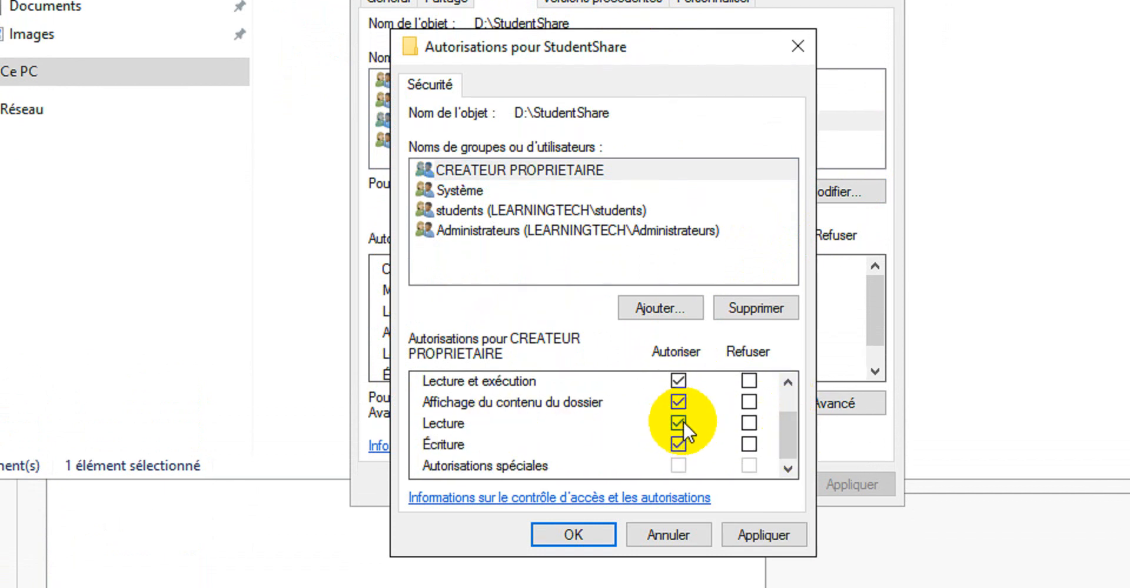
click(684, 534)
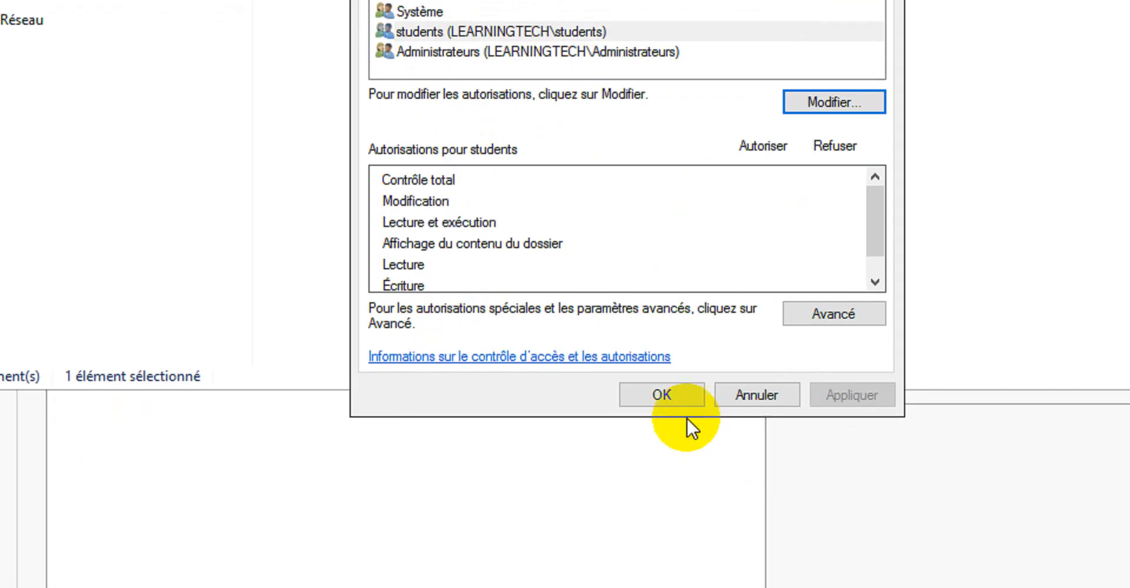
click(758, 395)
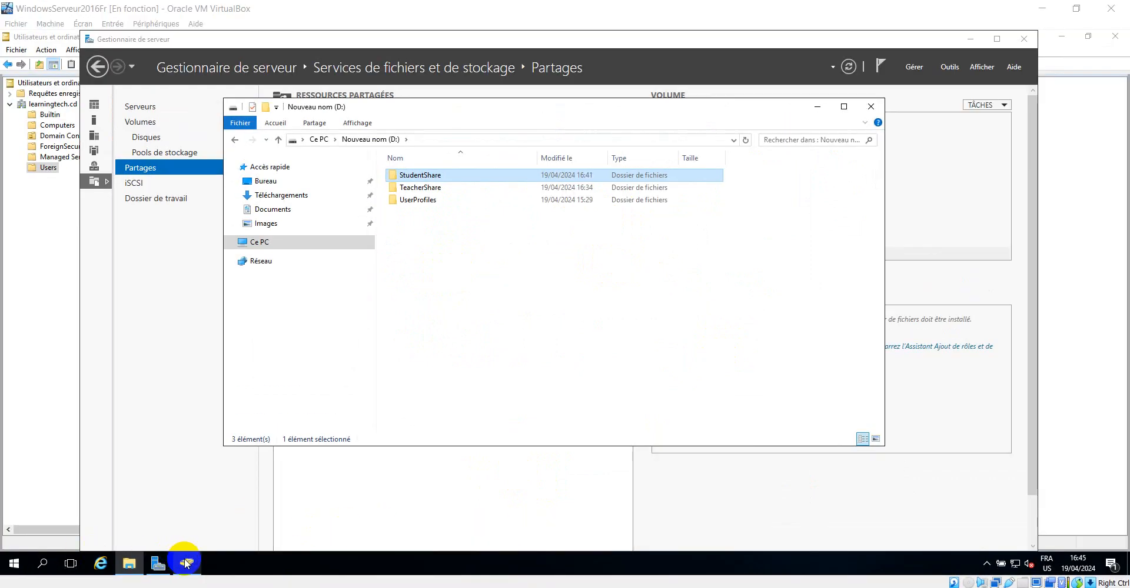
Set the students group's permission entry on the StudentShare share to apply to this folder, subfolders and files, then apply and close
click(158, 564)
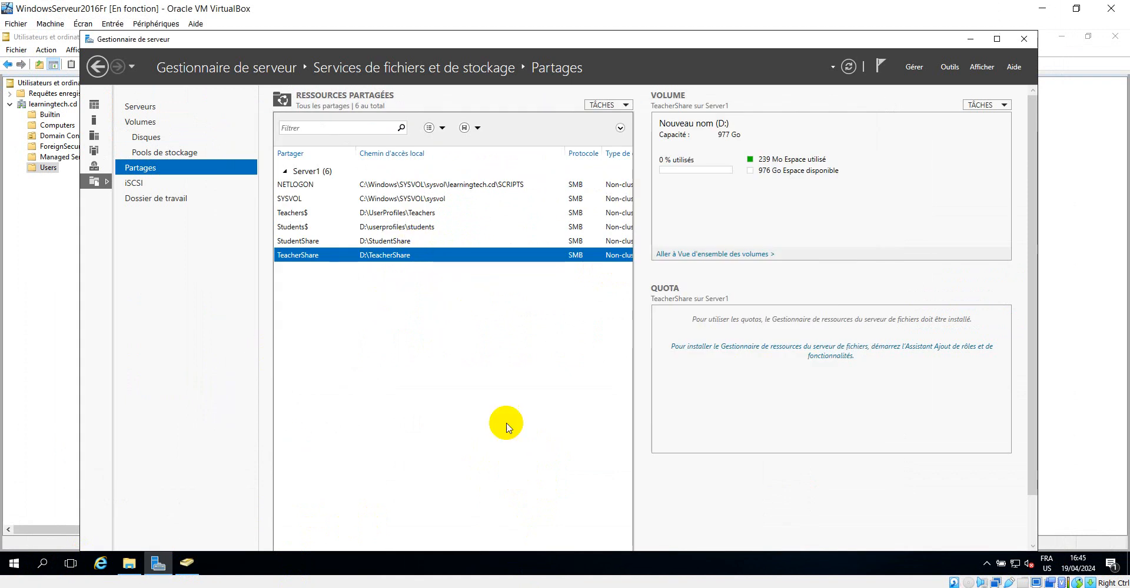
click(588, 587)
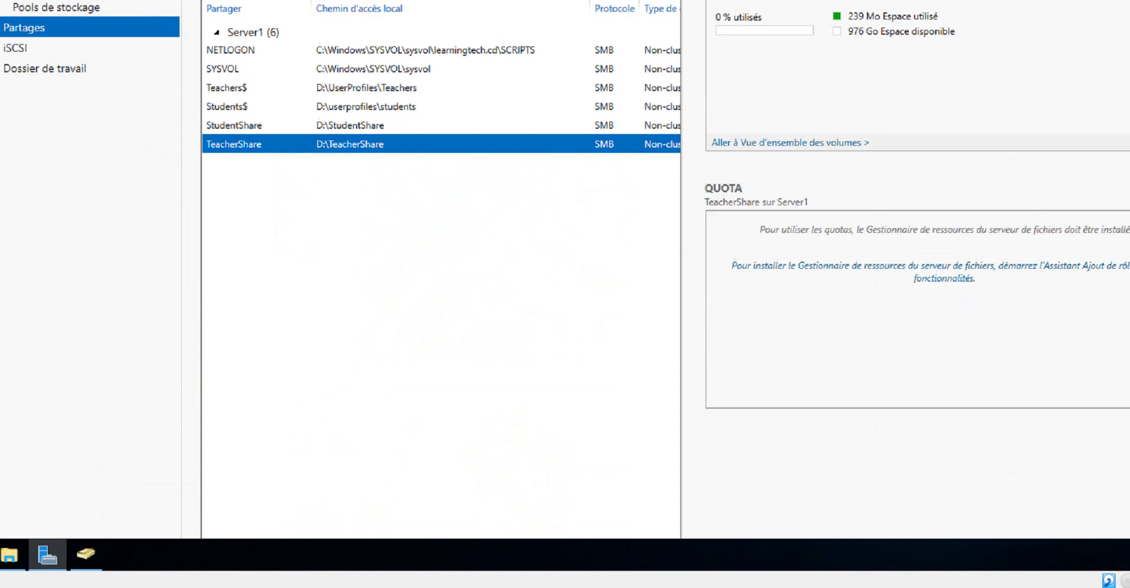
click(312, 164)
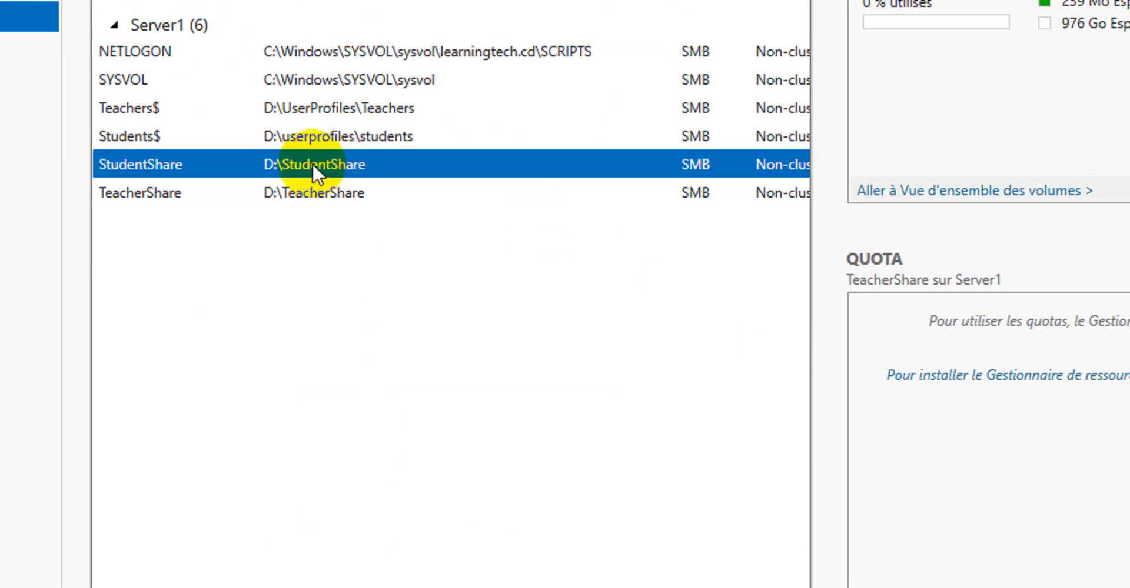
right_click(312, 163)
click(378, 233)
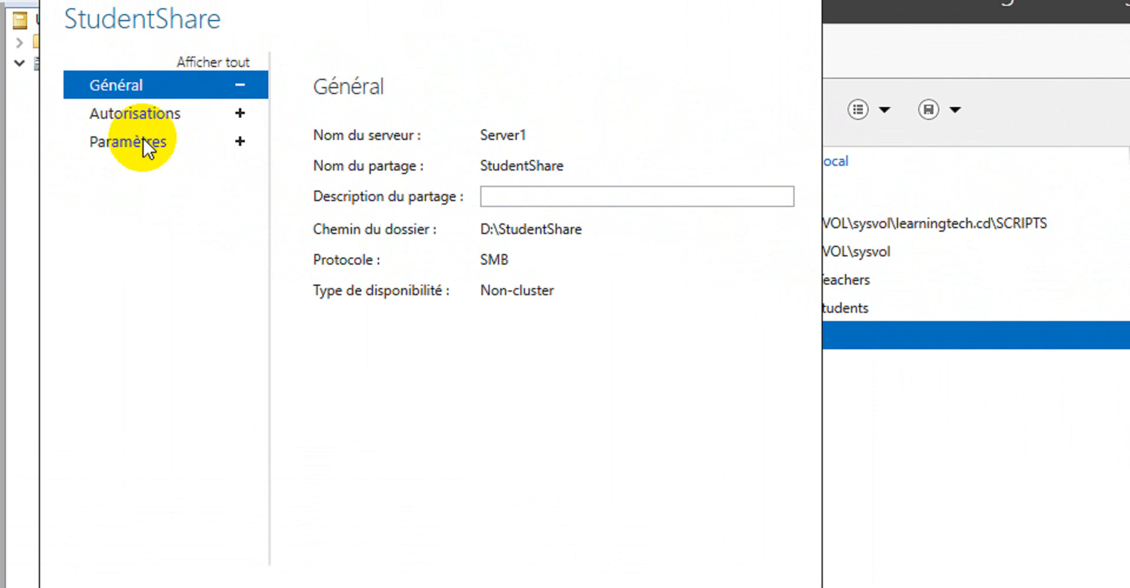
click(131, 96)
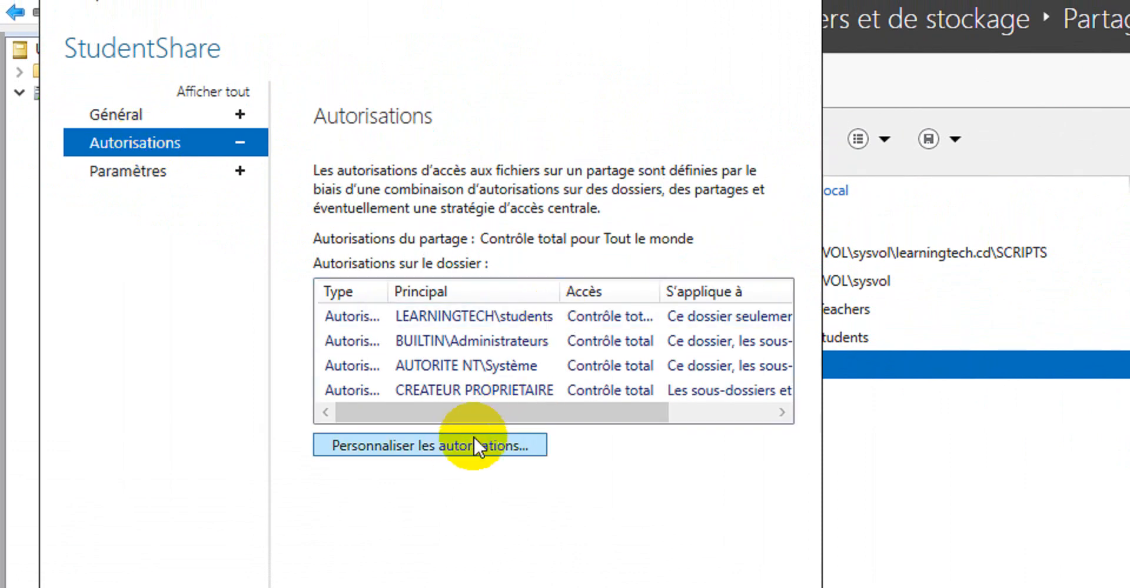
click(474, 439)
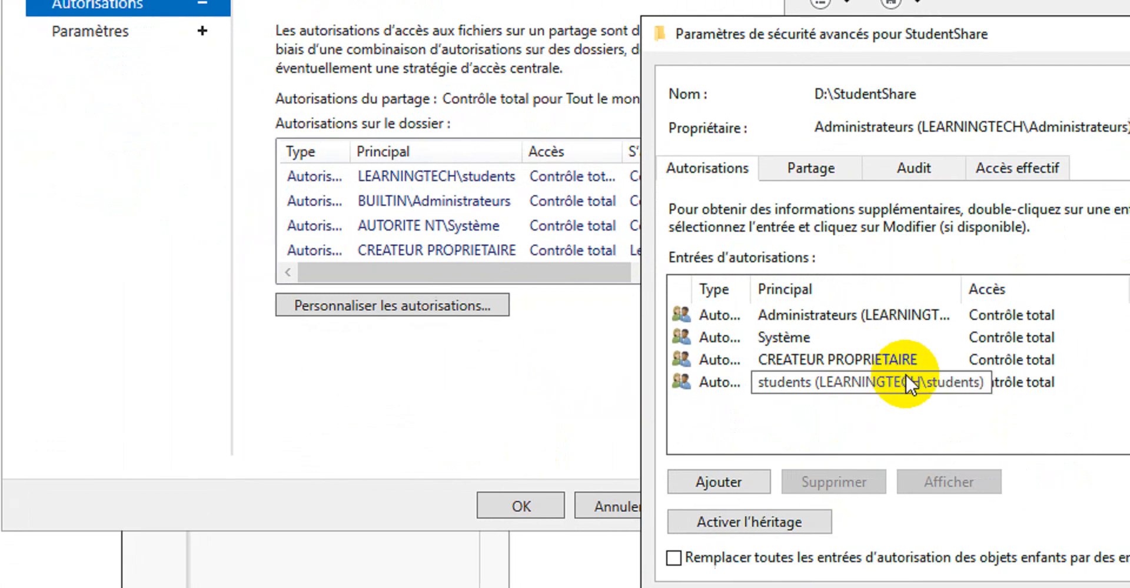
drag(962, 288, 1064, 288)
click(942, 384)
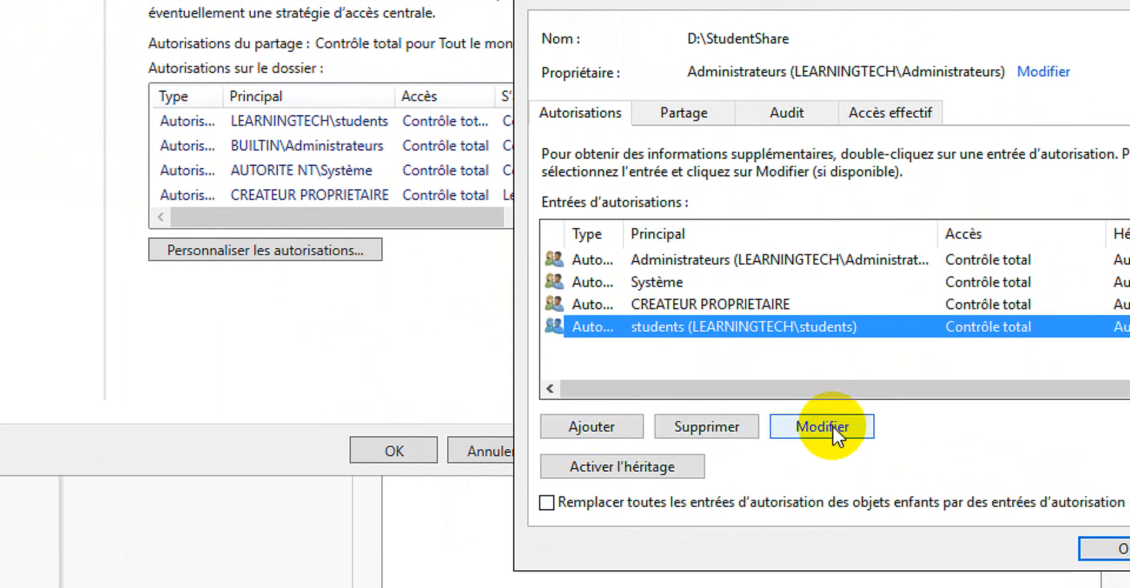
click(830, 424)
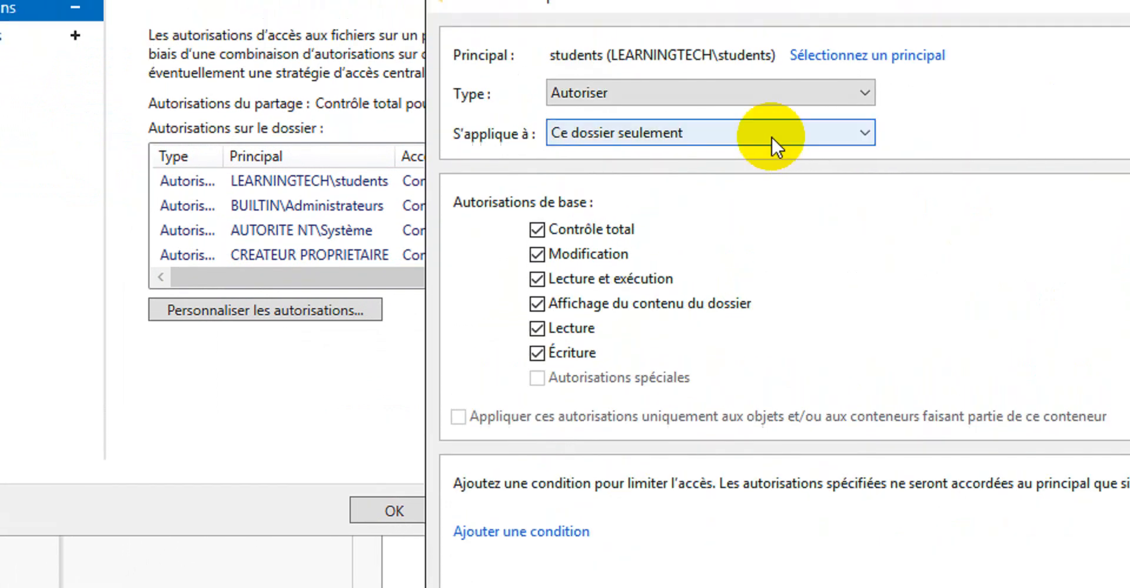
click(772, 120)
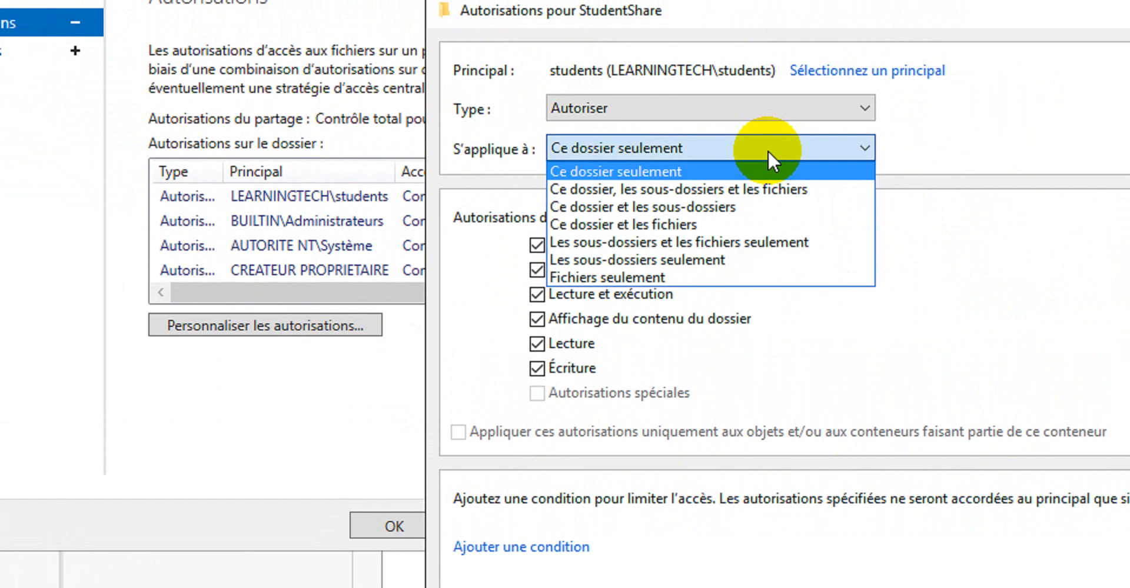
click(757, 189)
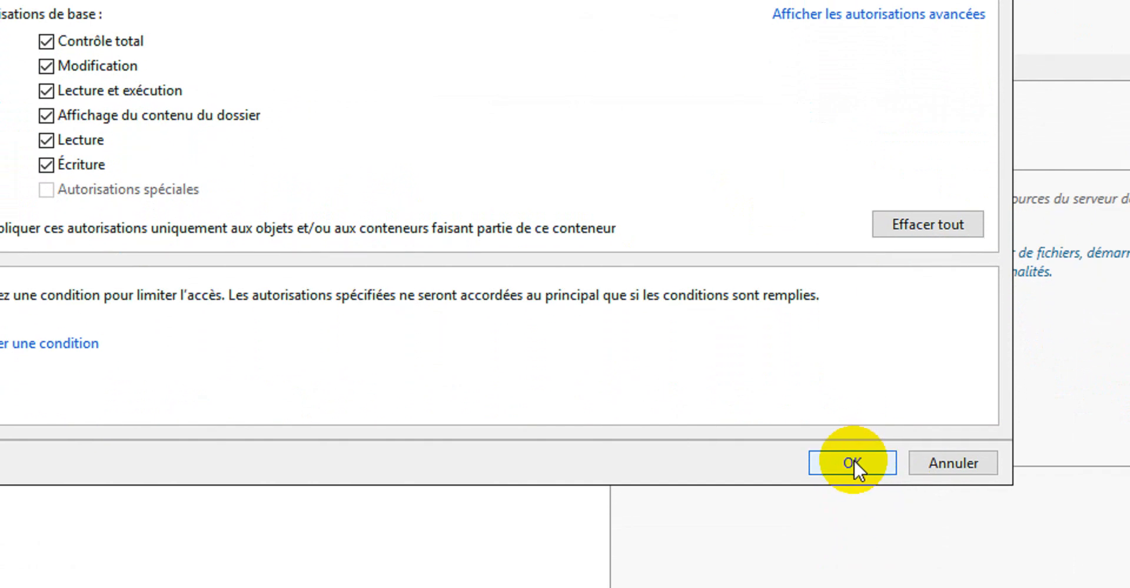
click(895, 575)
click(856, 403)
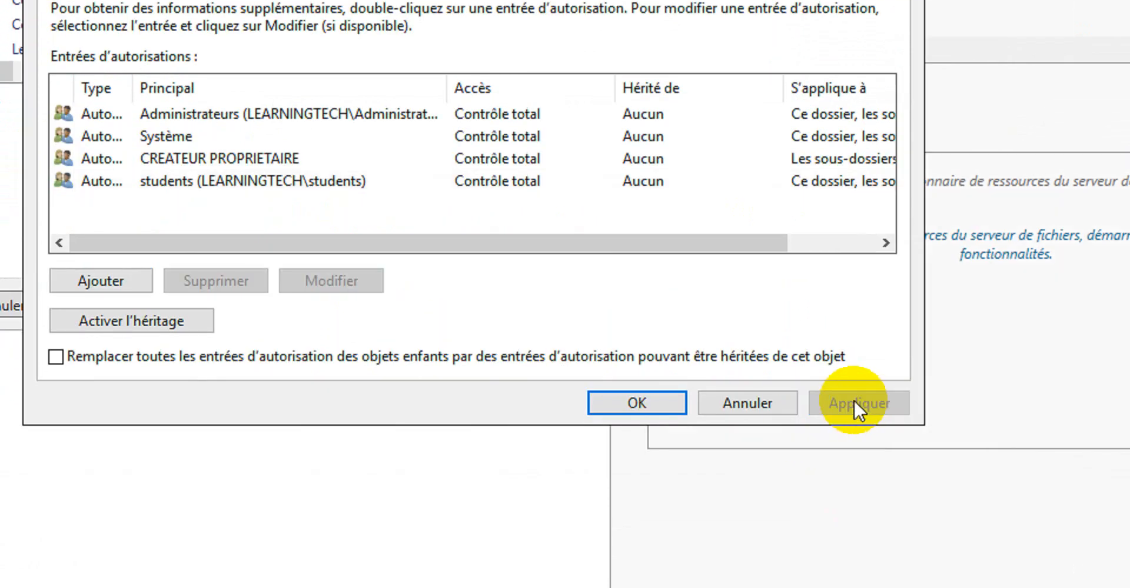
click(660, 403)
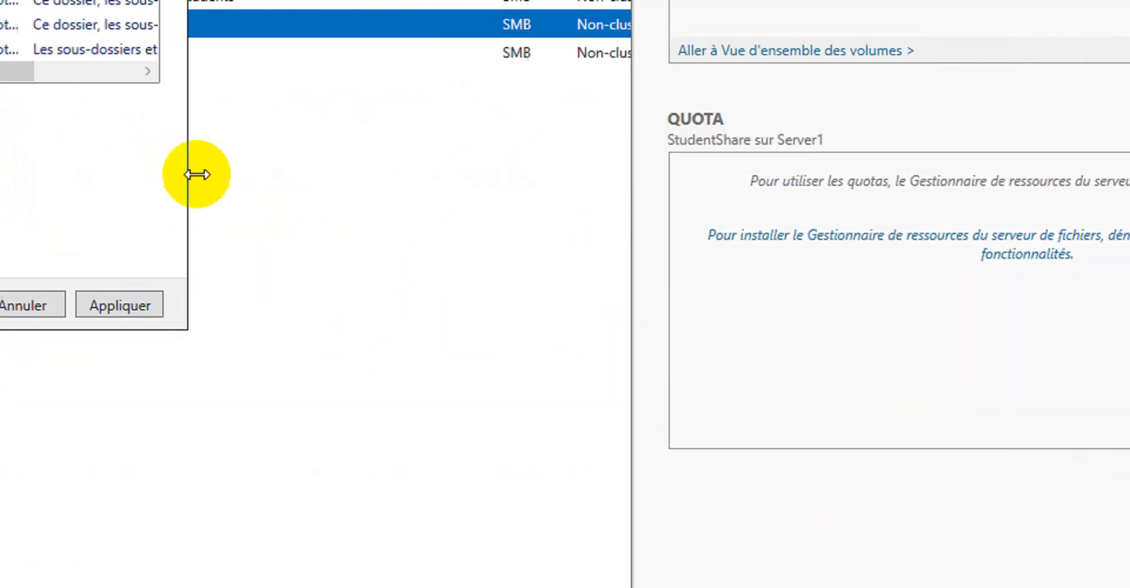
click(91, 306)
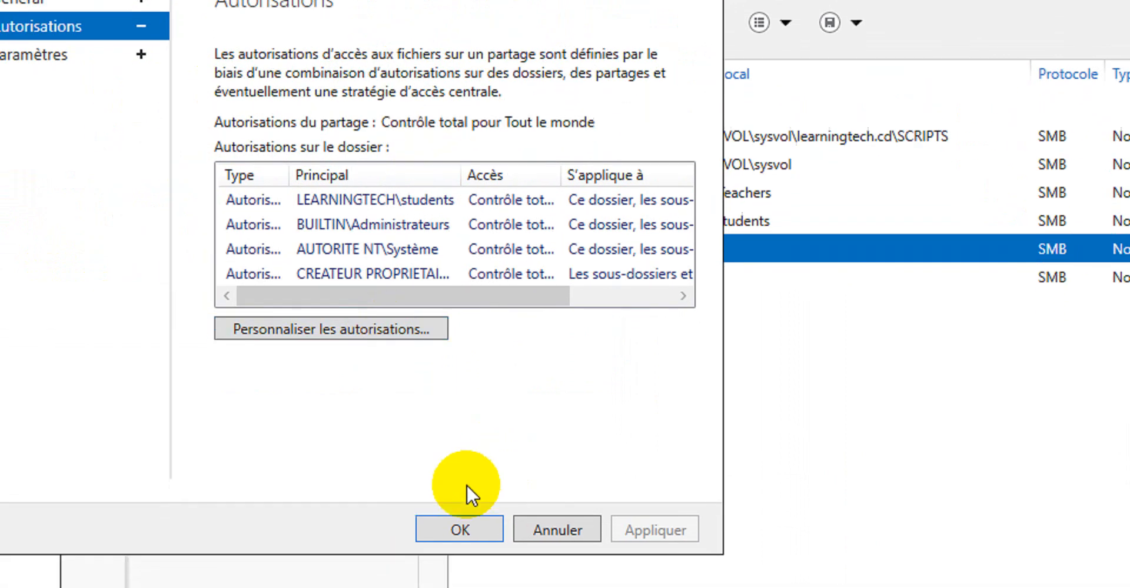
click(459, 530)
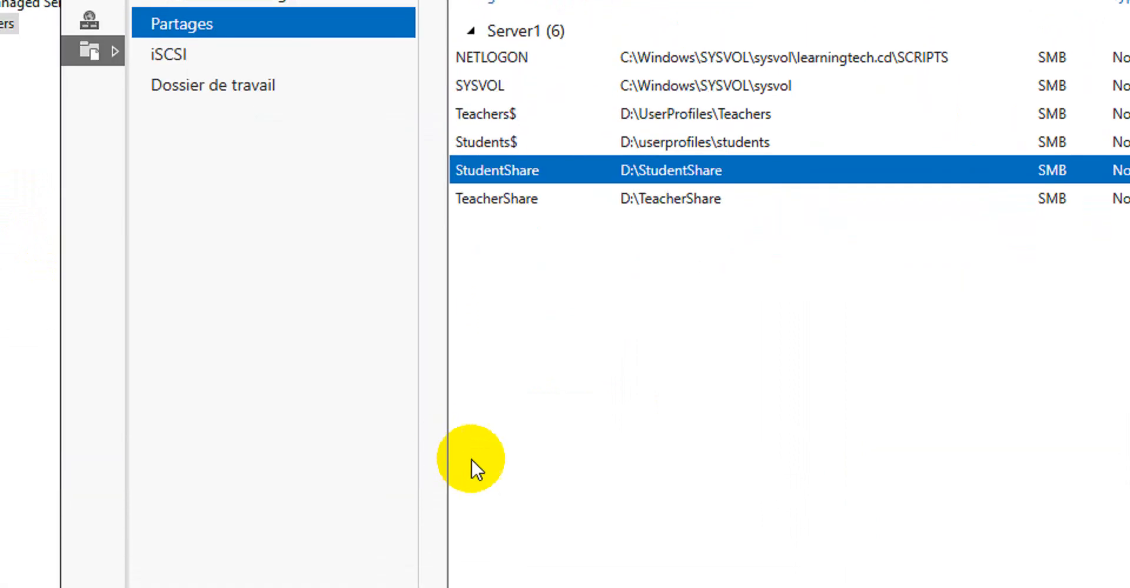
Limit the students group's permission on the StudentShare folder to Read and execute by removing Write, then apply and close
click(203, 540)
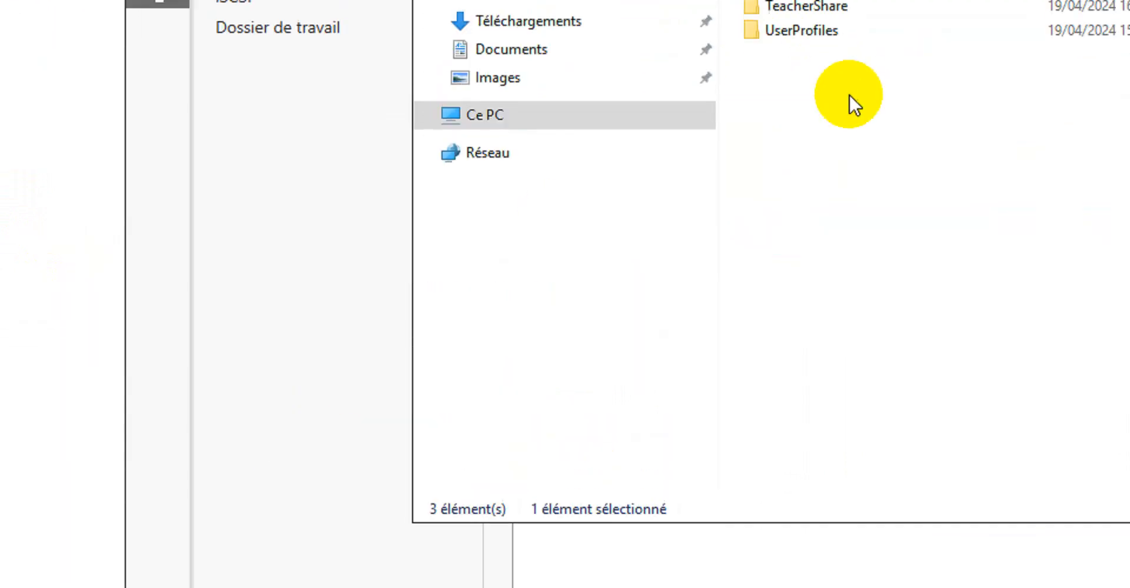
right_click(551, 145)
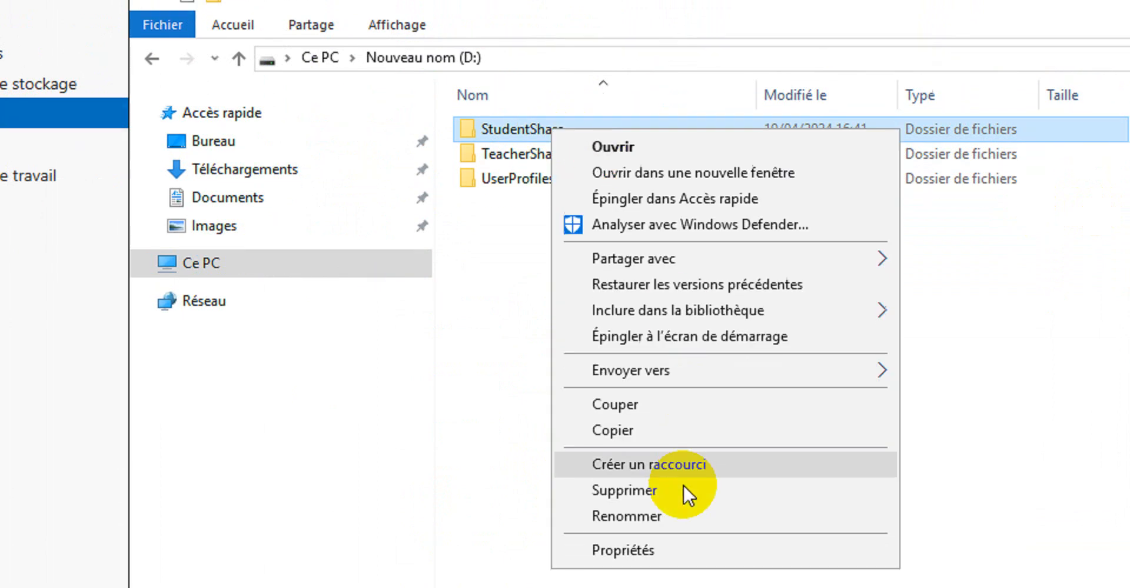
click(682, 563)
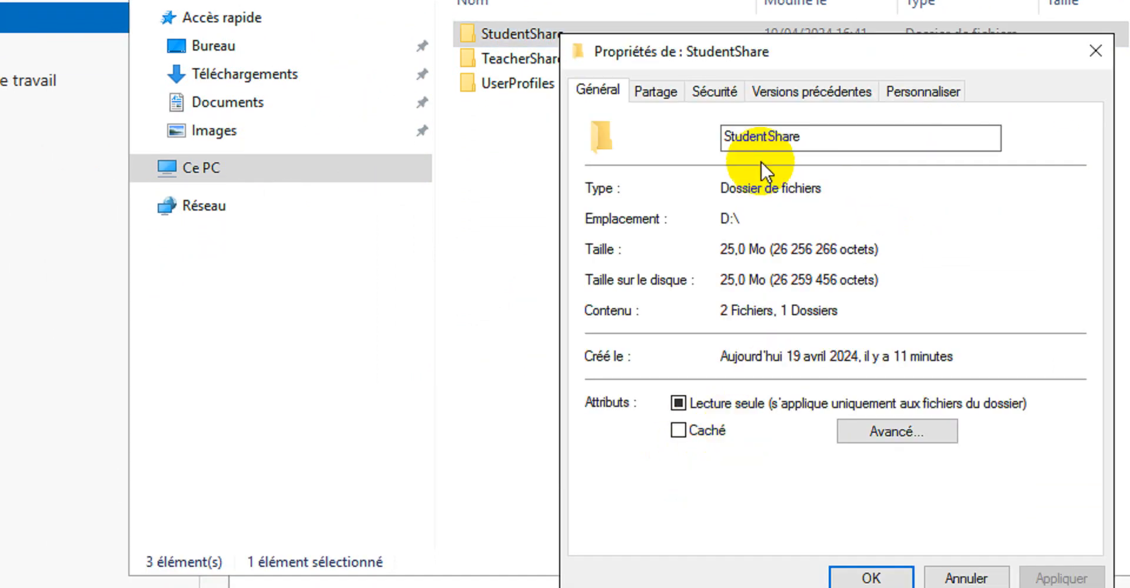
click(713, 142)
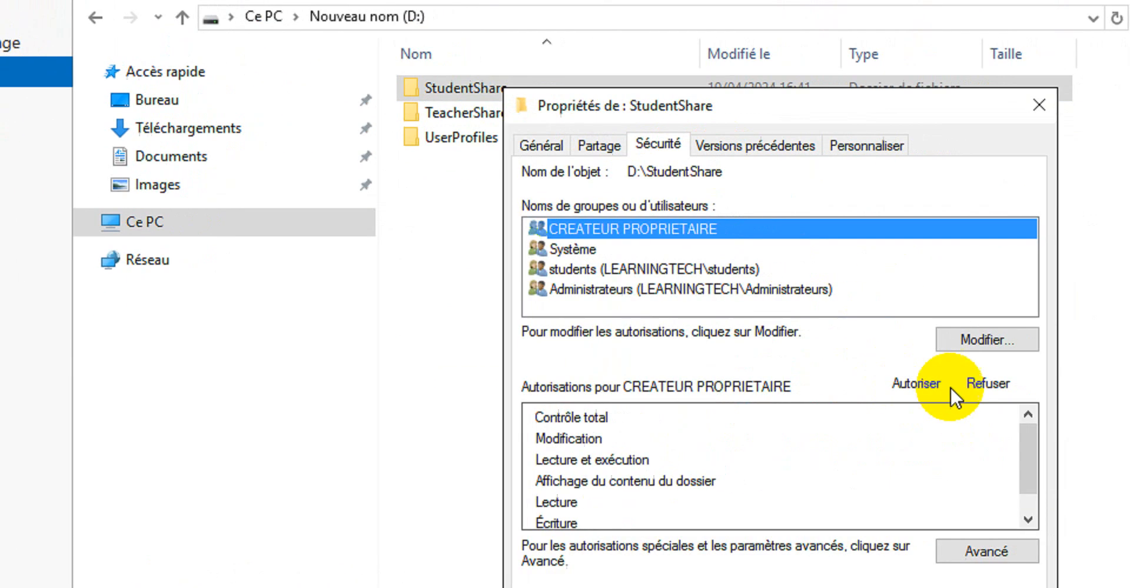
click(706, 269)
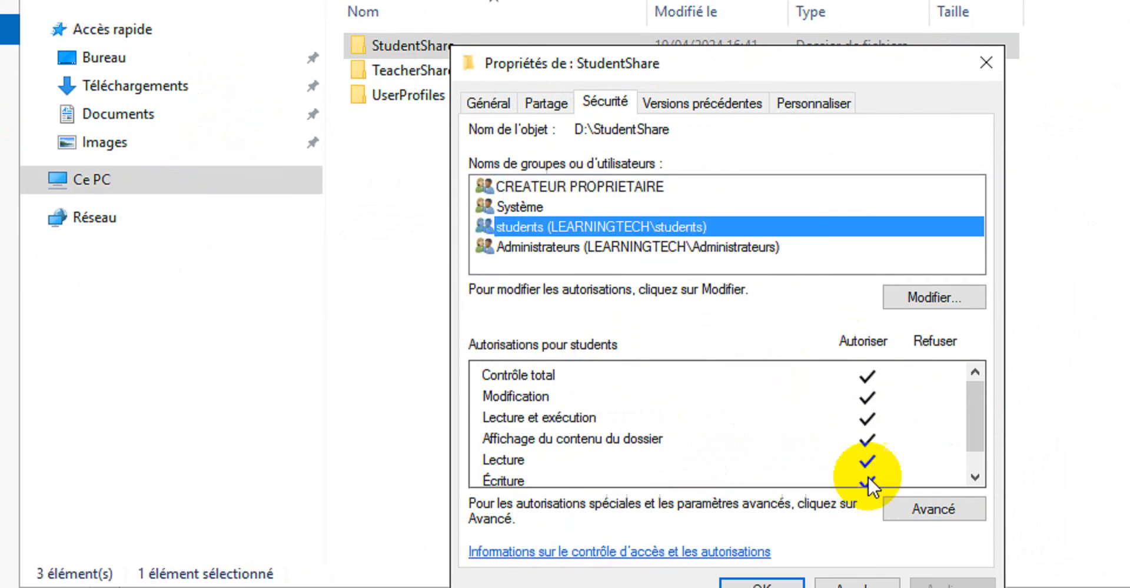
click(936, 299)
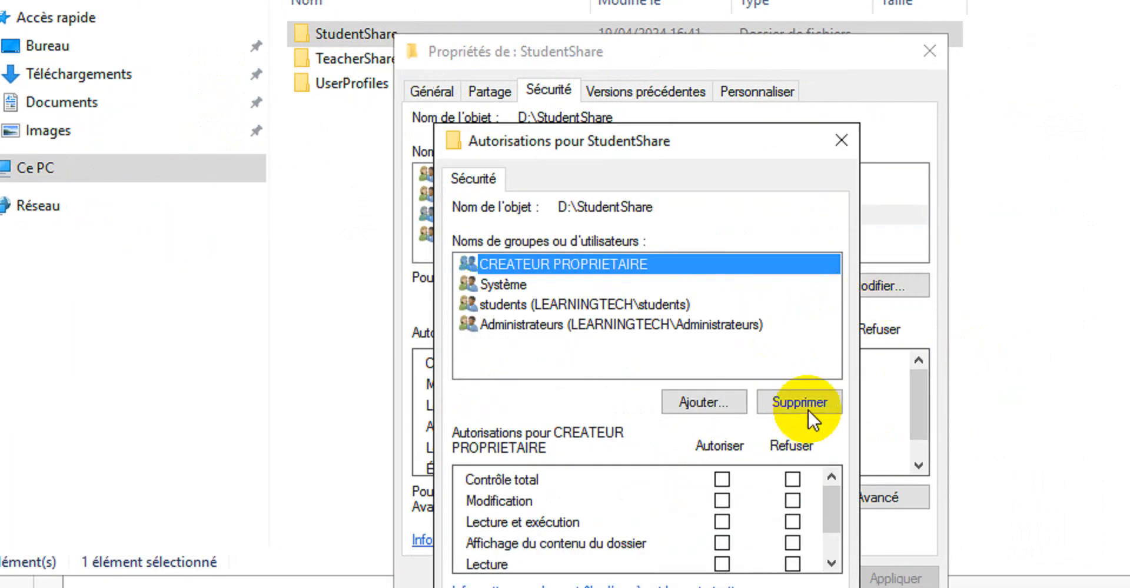
click(667, 304)
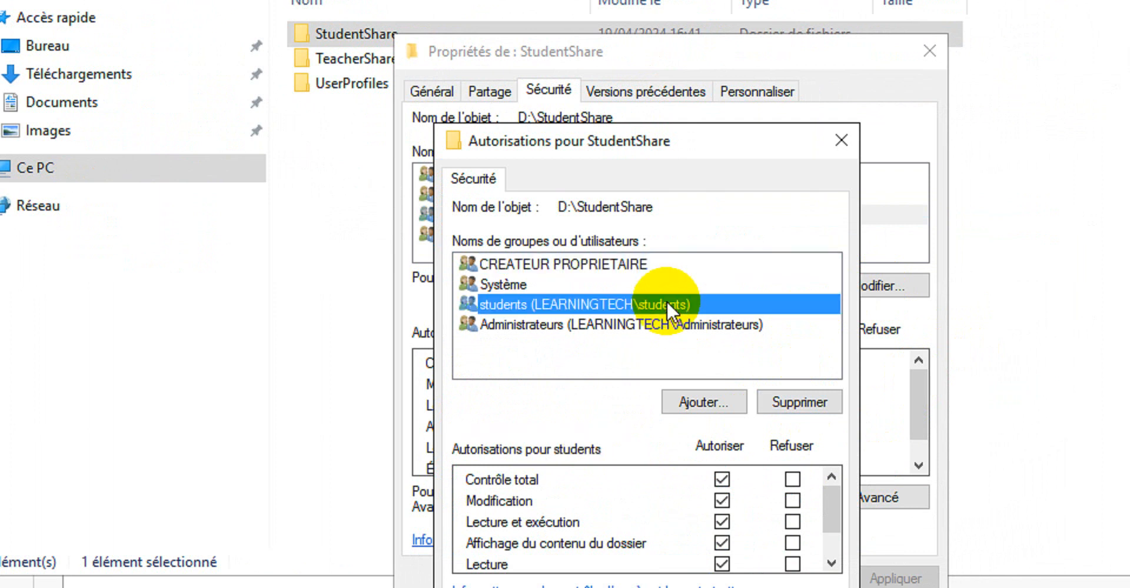
drag(840, 456, 838, 477)
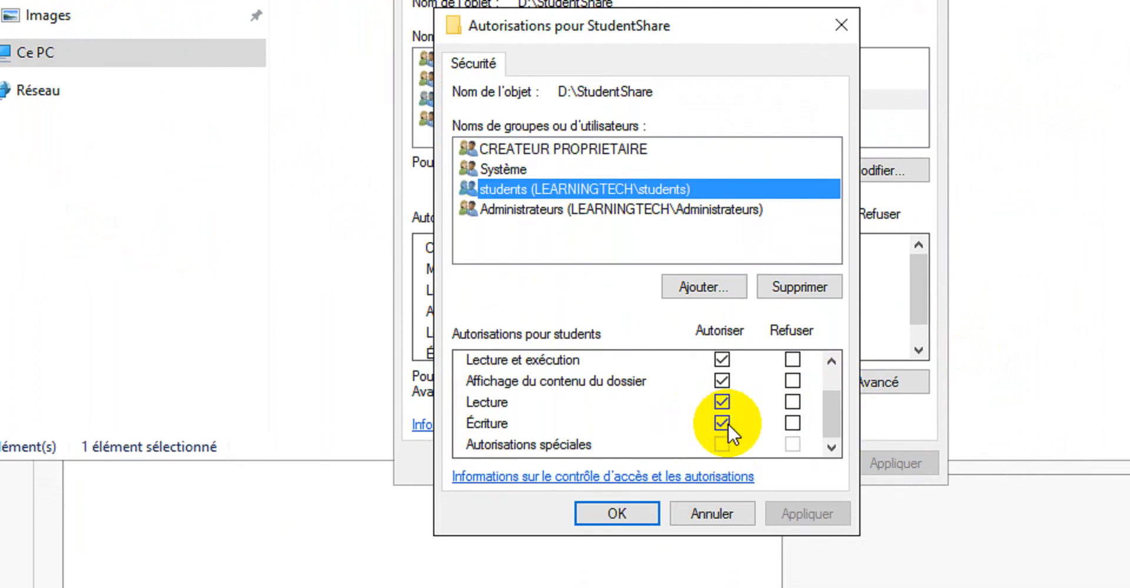
click(723, 425)
drag(834, 406, 829, 365)
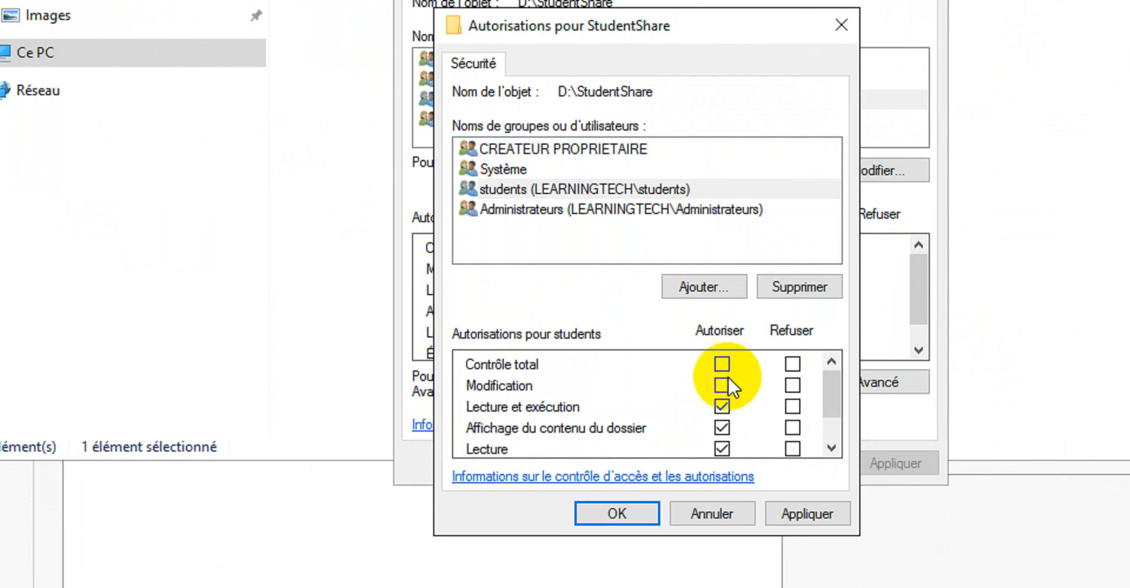
click(810, 468)
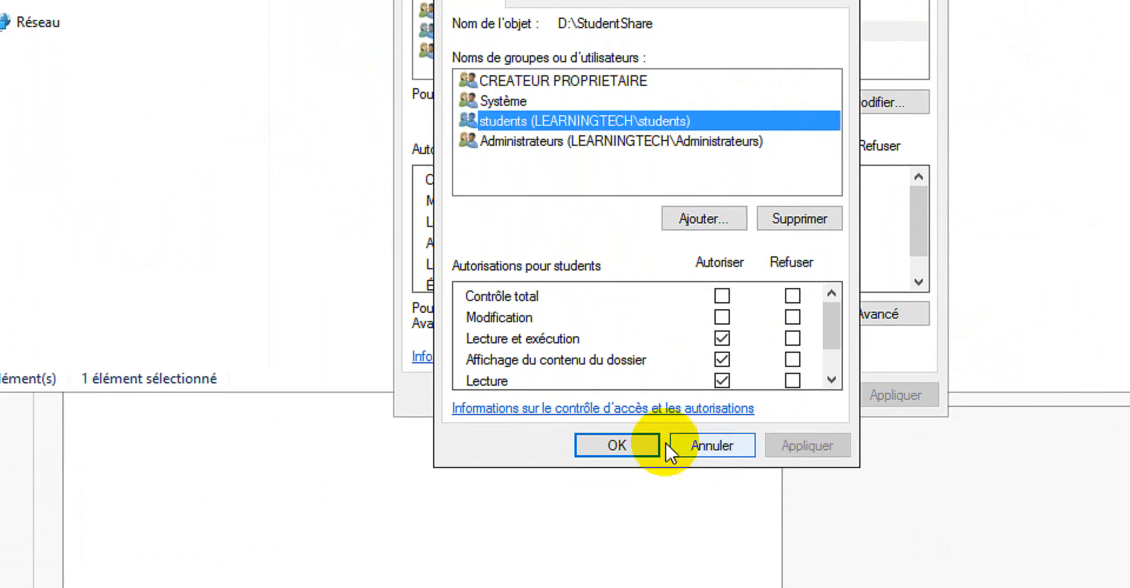
click(624, 466)
click(705, 390)
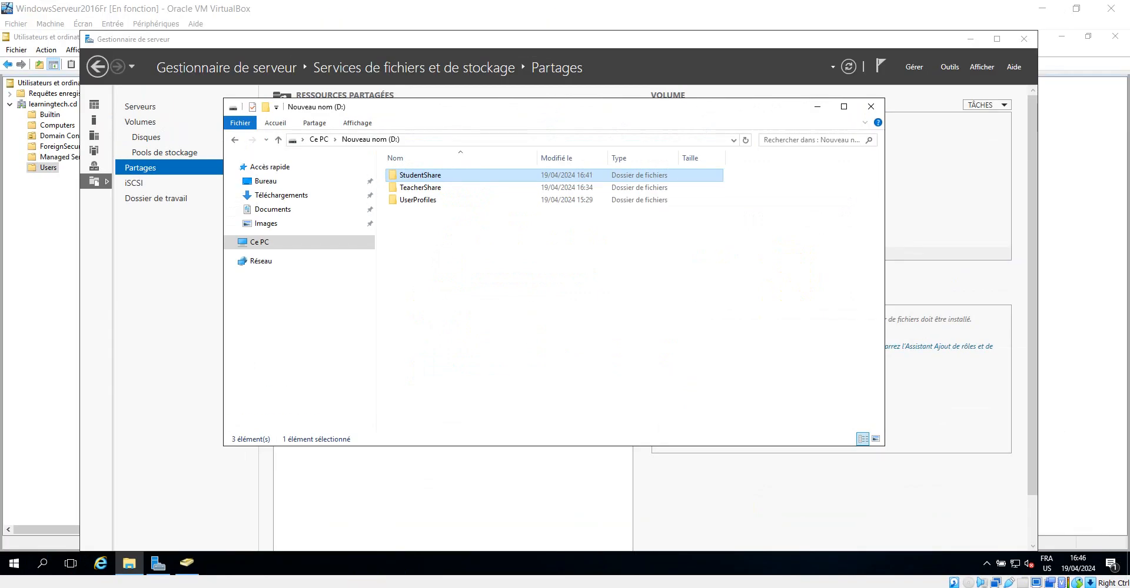
On the Windows 7 client, create a new folder inside StudentShare's Sam folder to test write access
click(404, 565)
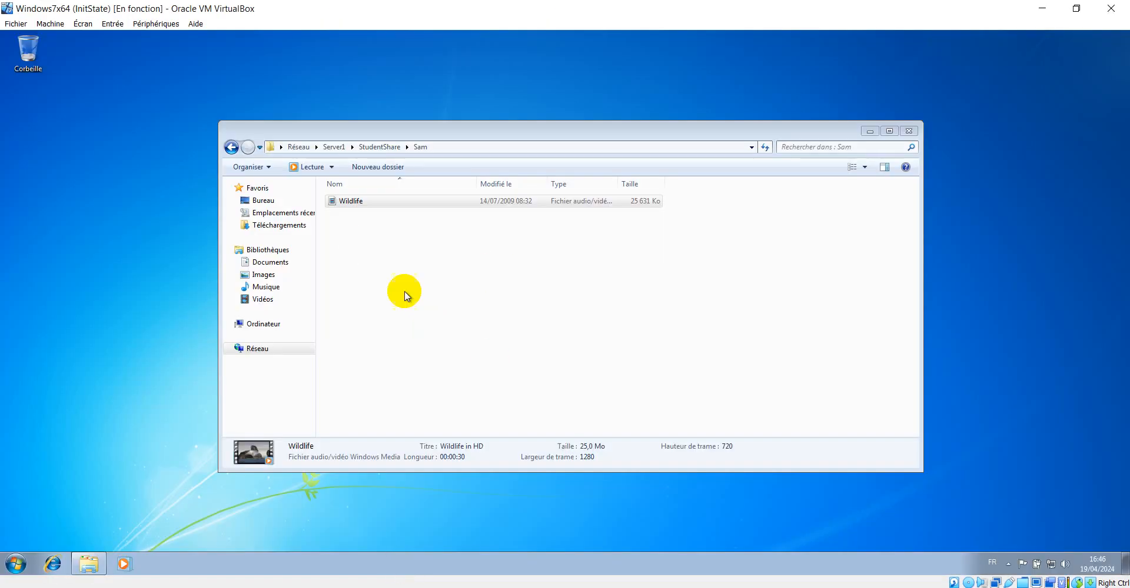
right_click(484, 254)
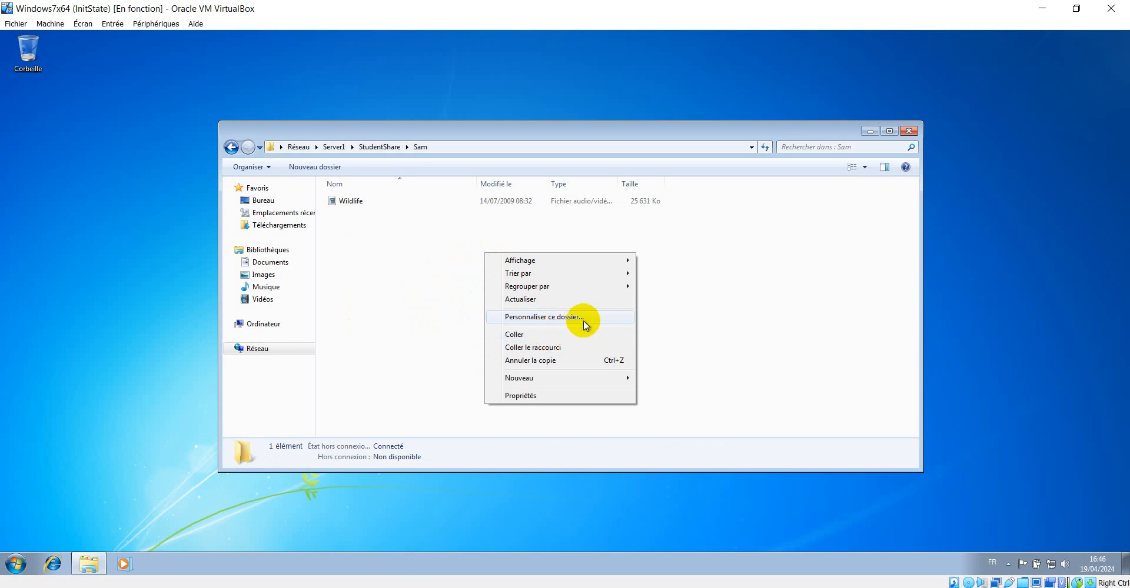
mouse_move(547, 379)
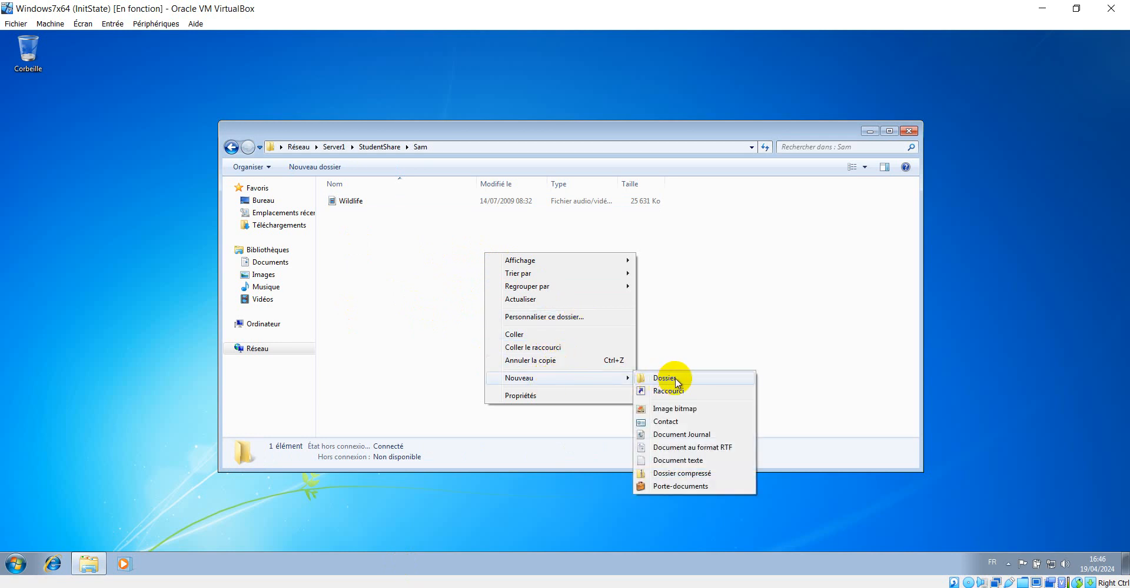
click(676, 378)
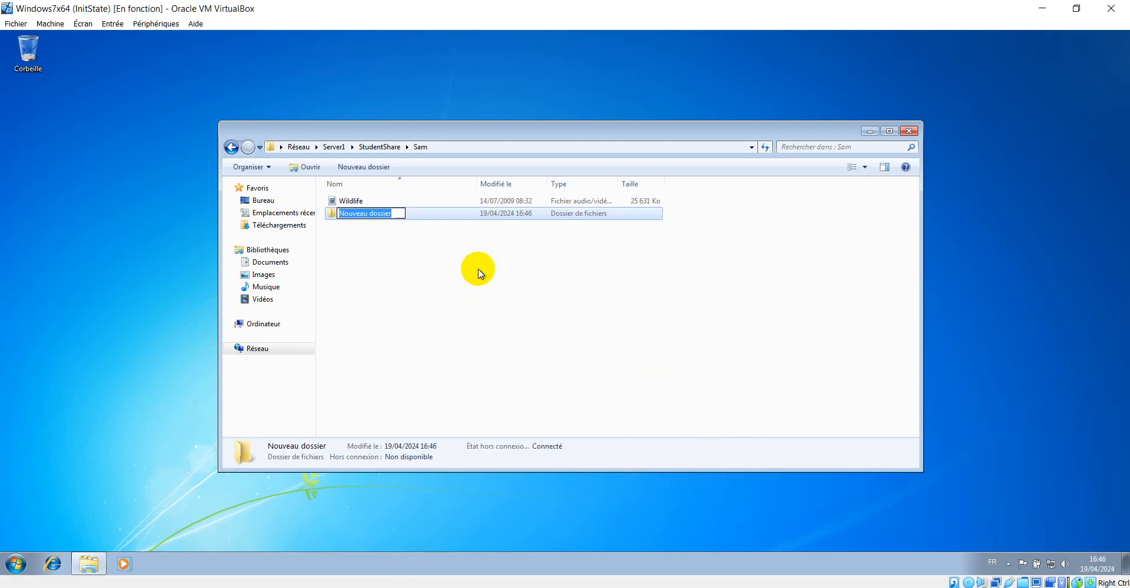
click(436, 274)
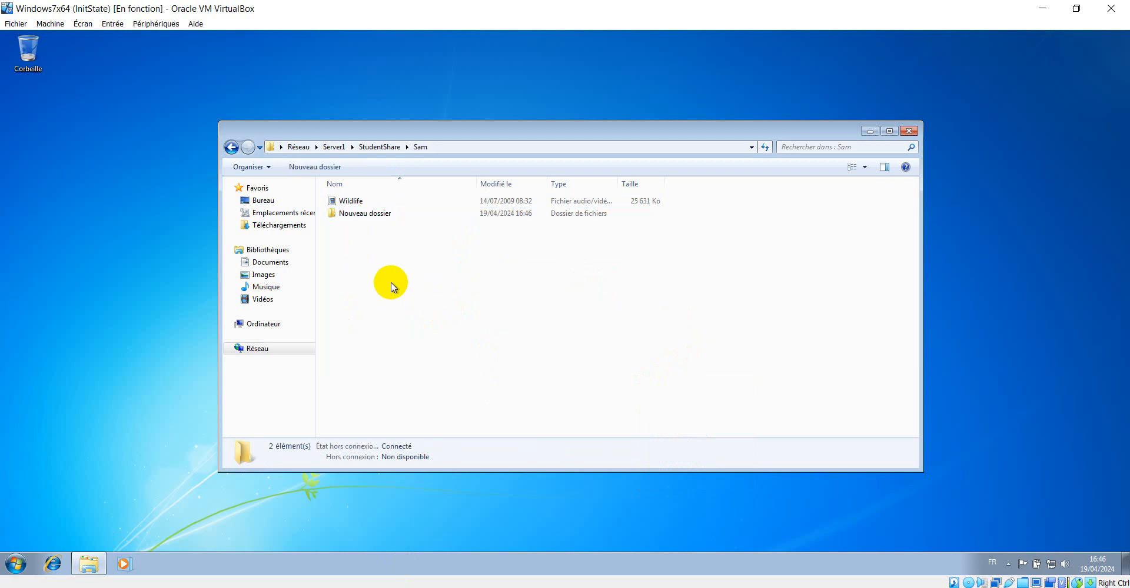
click(376, 218)
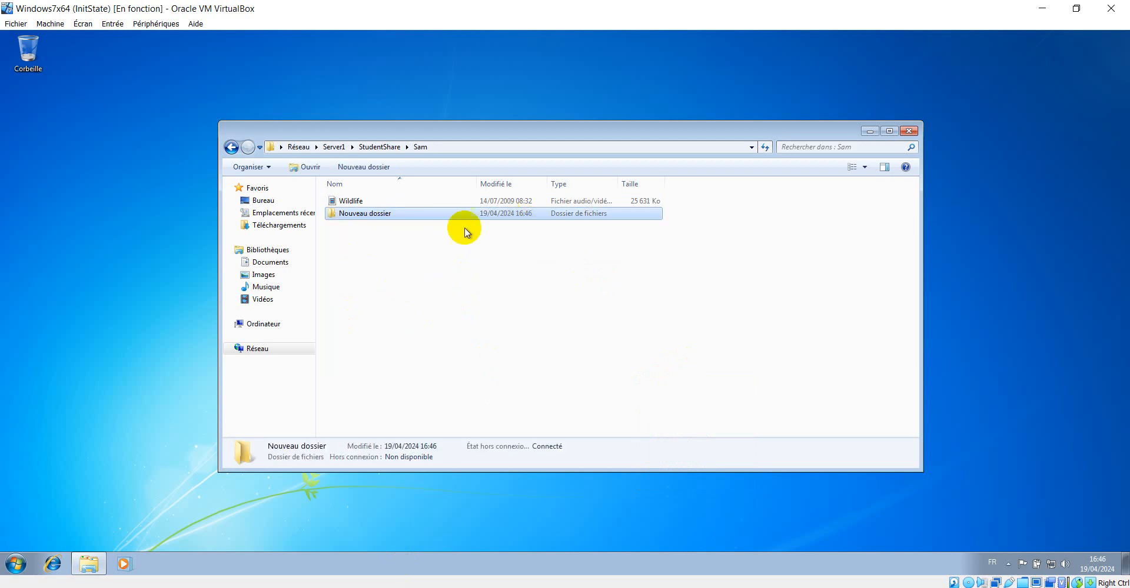
Delete the new folder permanently from the Sam folder
right_click(369, 216)
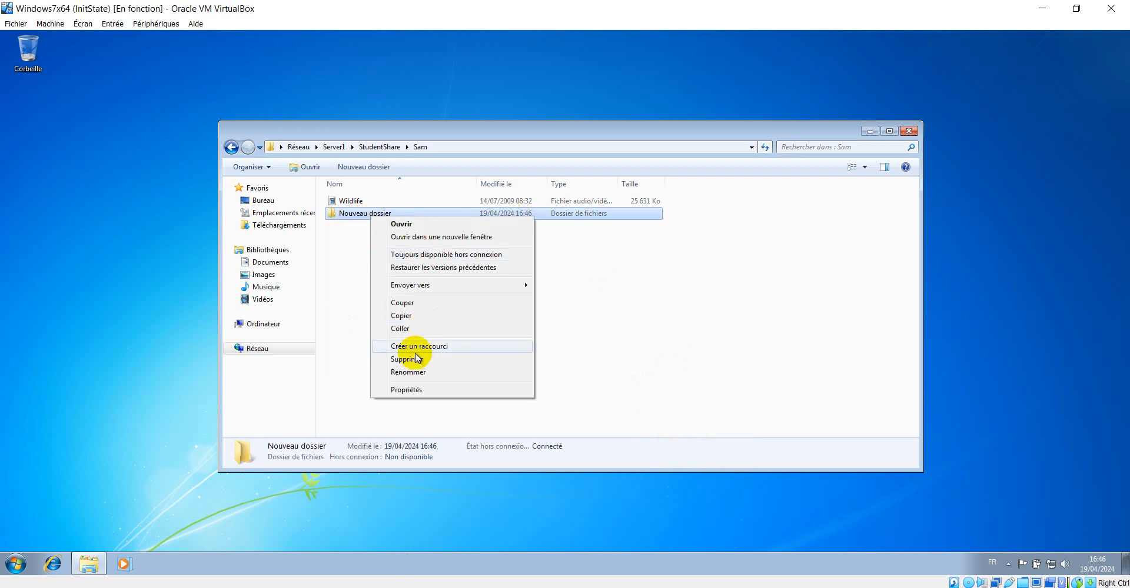
click(413, 360)
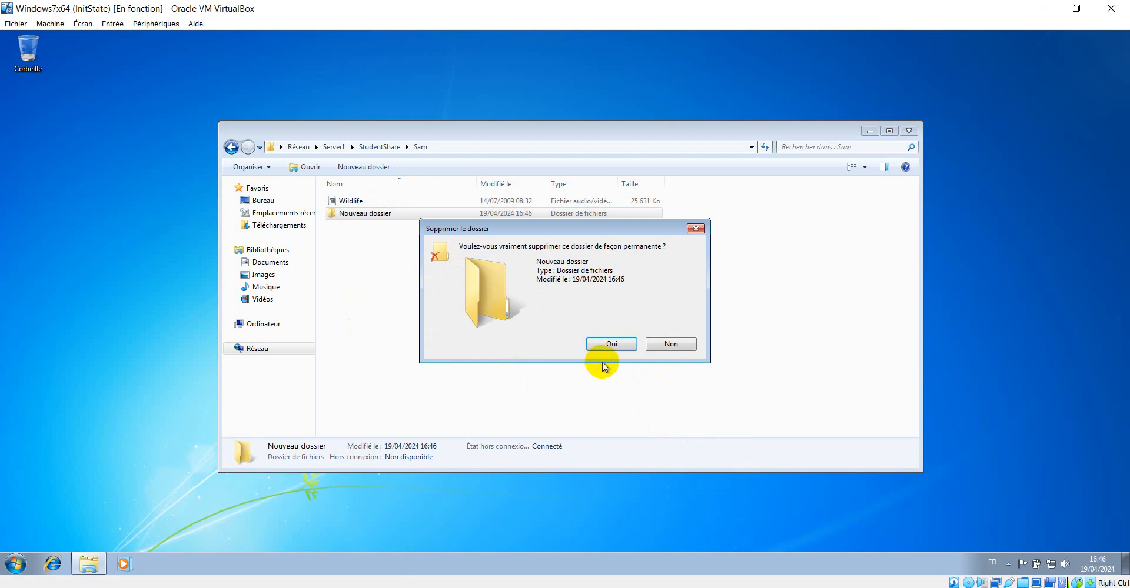
click(609, 345)
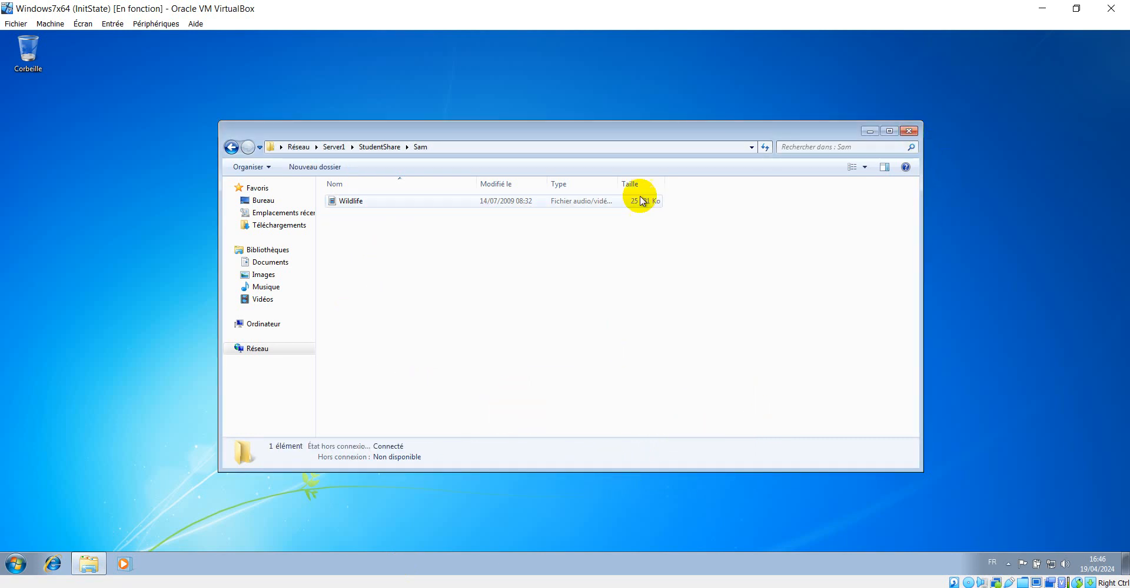
Log off the current user session on the Windows 7 client
click(18, 572)
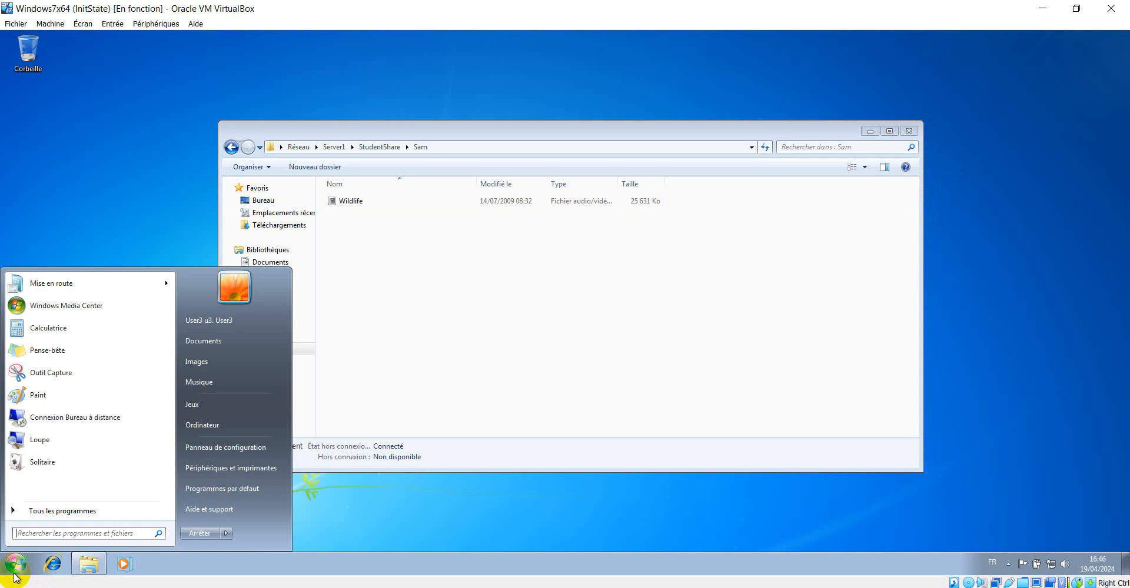
click(227, 534)
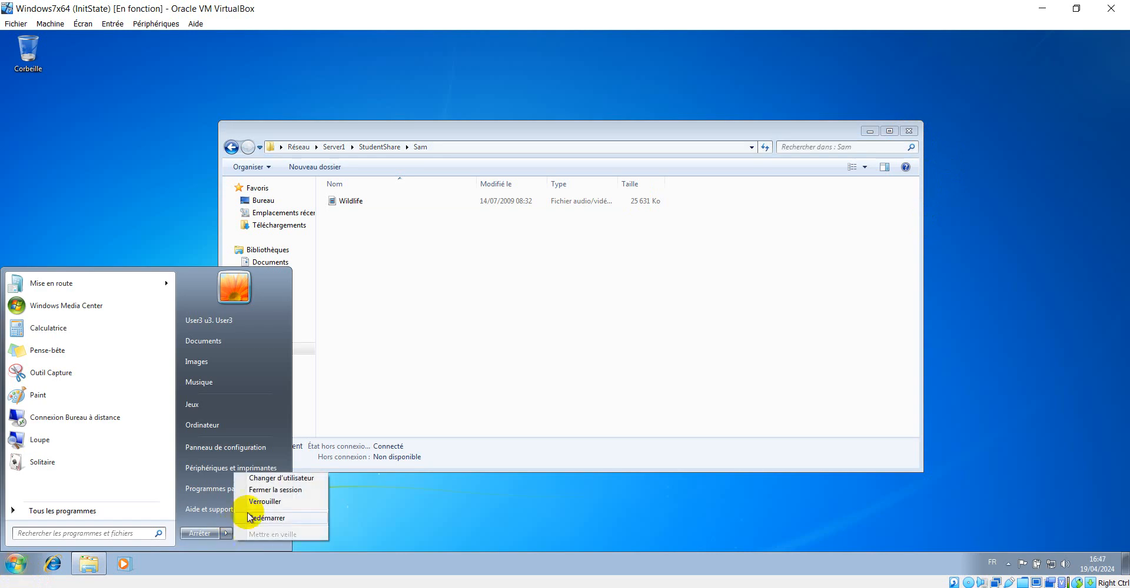
click(281, 491)
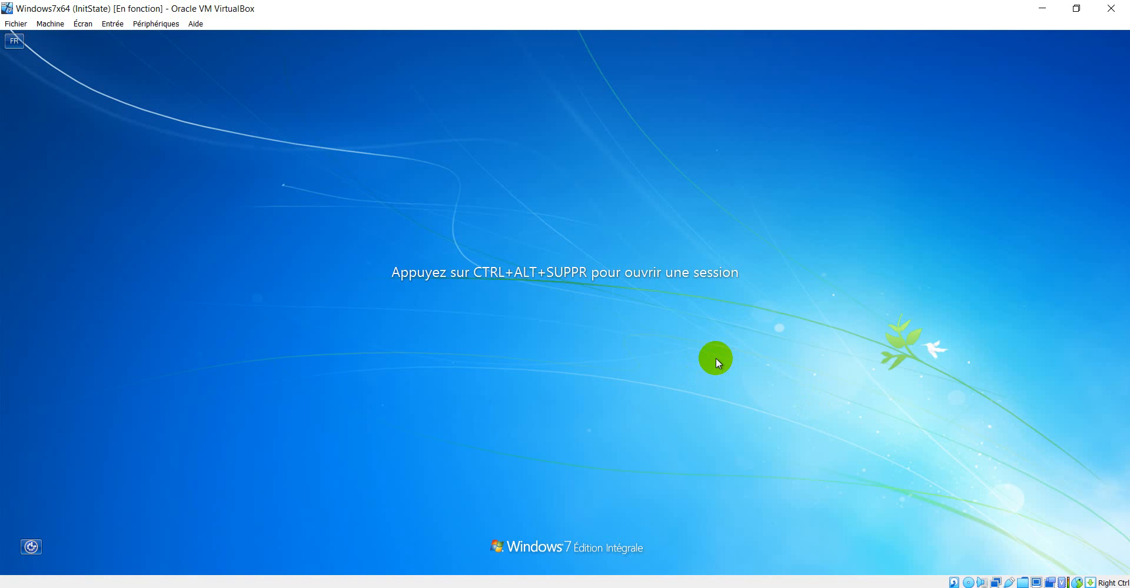
Sign back in to the Windows 7 client with the student account and its password
key(ctrl+alt+Delete)
click(612, 343)
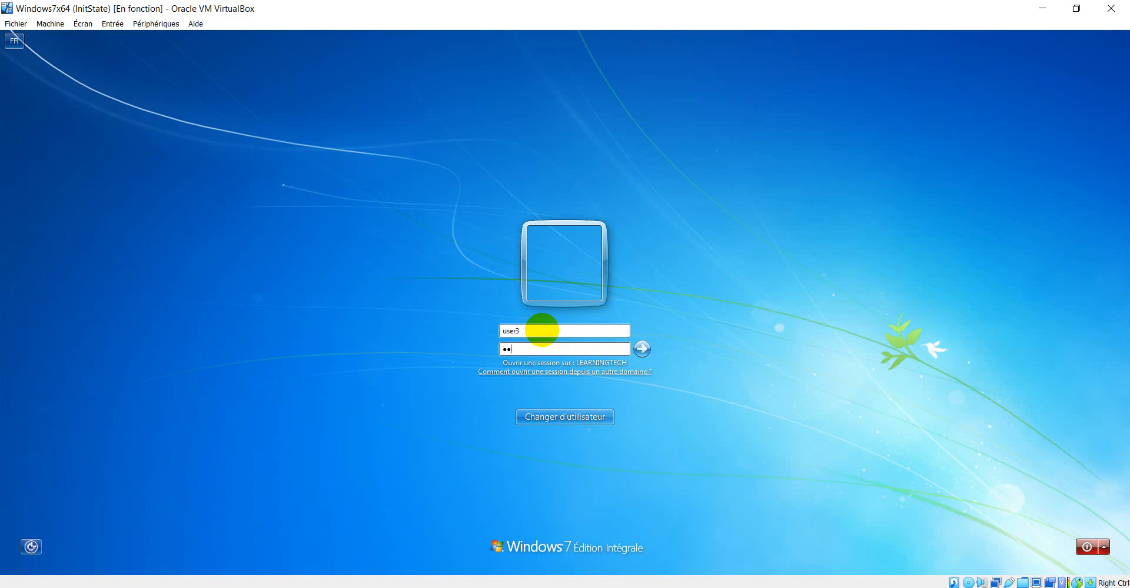
key(Return)
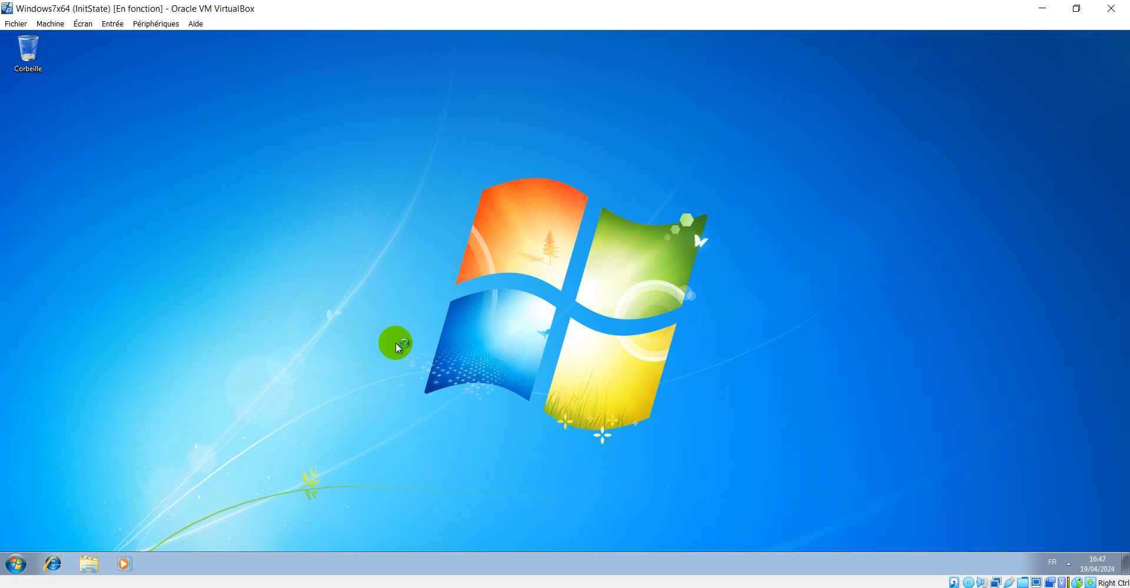
Open \\Server1\StudentShare from the Run dialog and try to create a new item in the share's root
key(super+r)
click(96, 527)
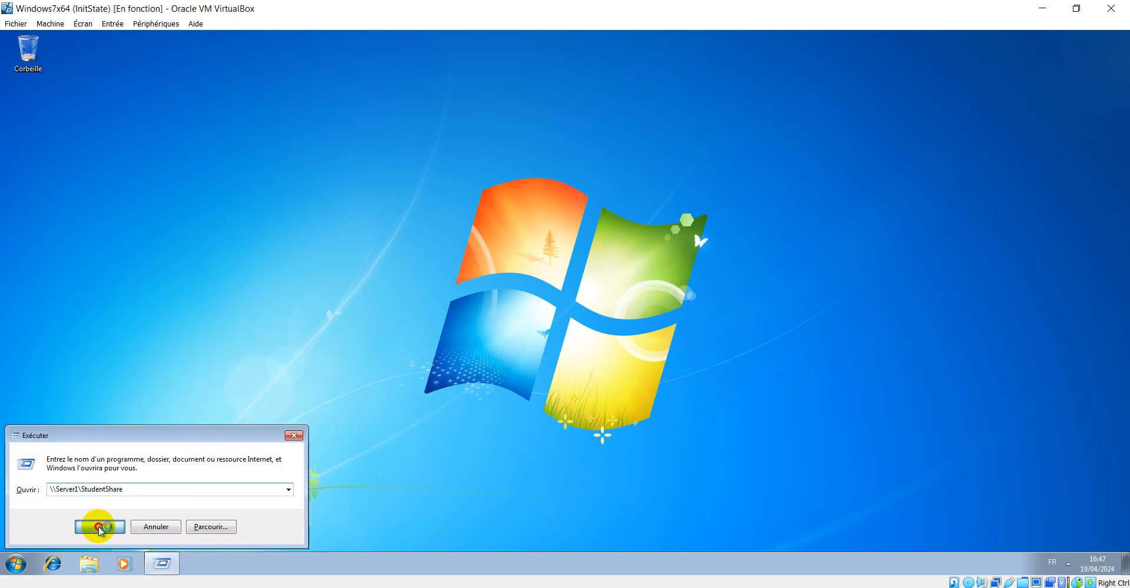
right_click(387, 315)
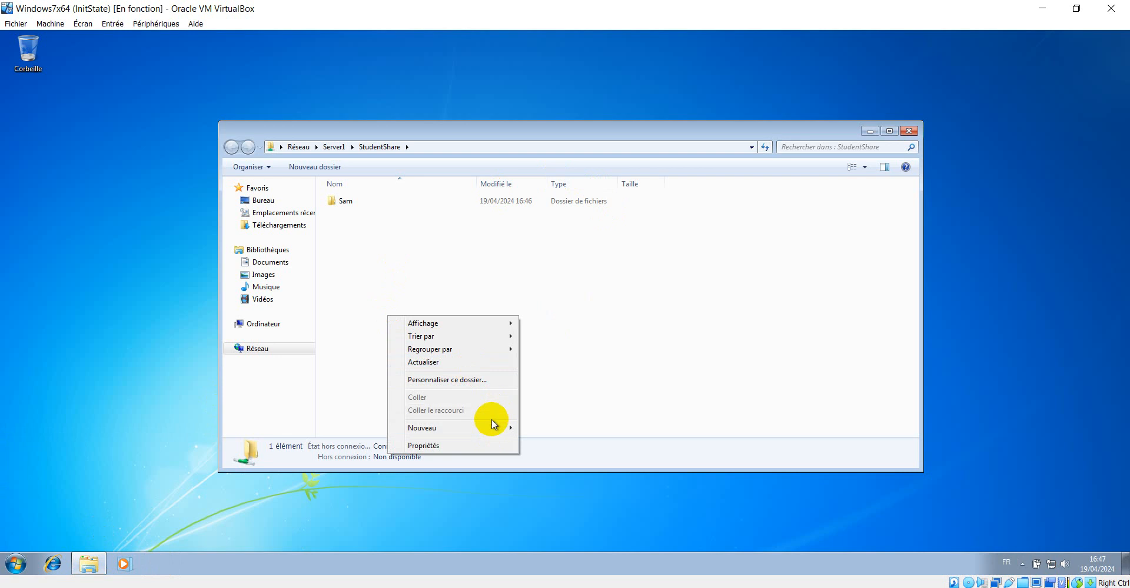
mouse_move(489, 428)
click(574, 431)
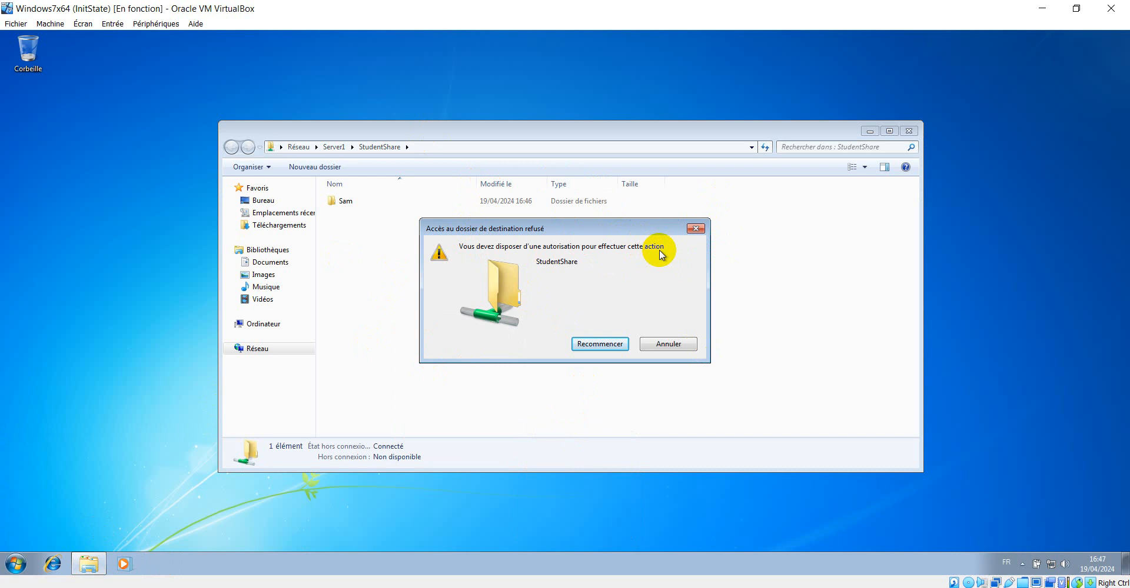
click(675, 346)
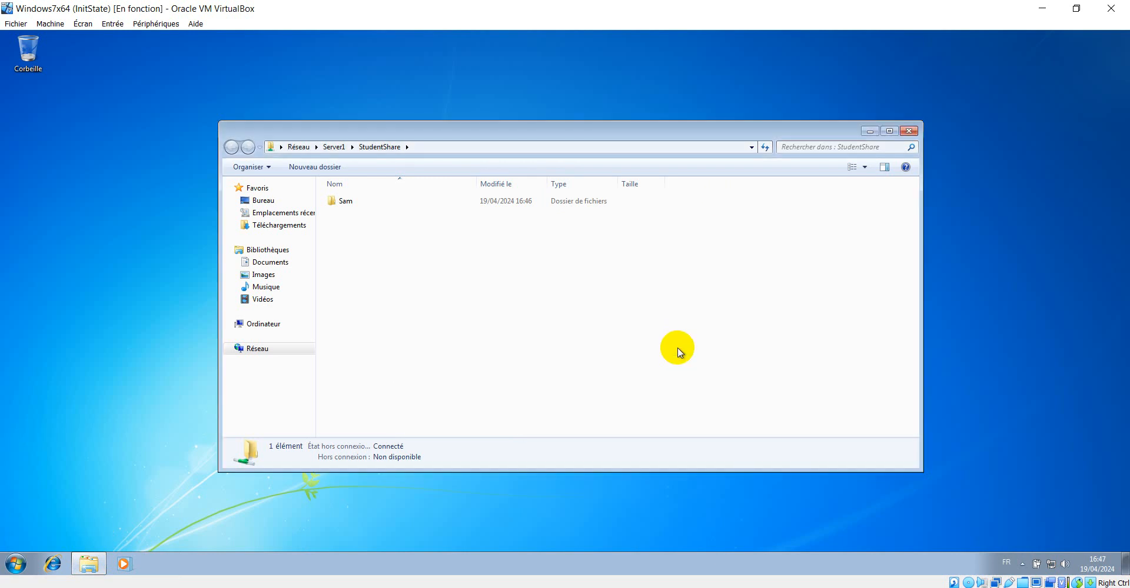
Open a second Explorer window and copy the Wildlife sample video from the Videos library's sample folder
click(89, 564)
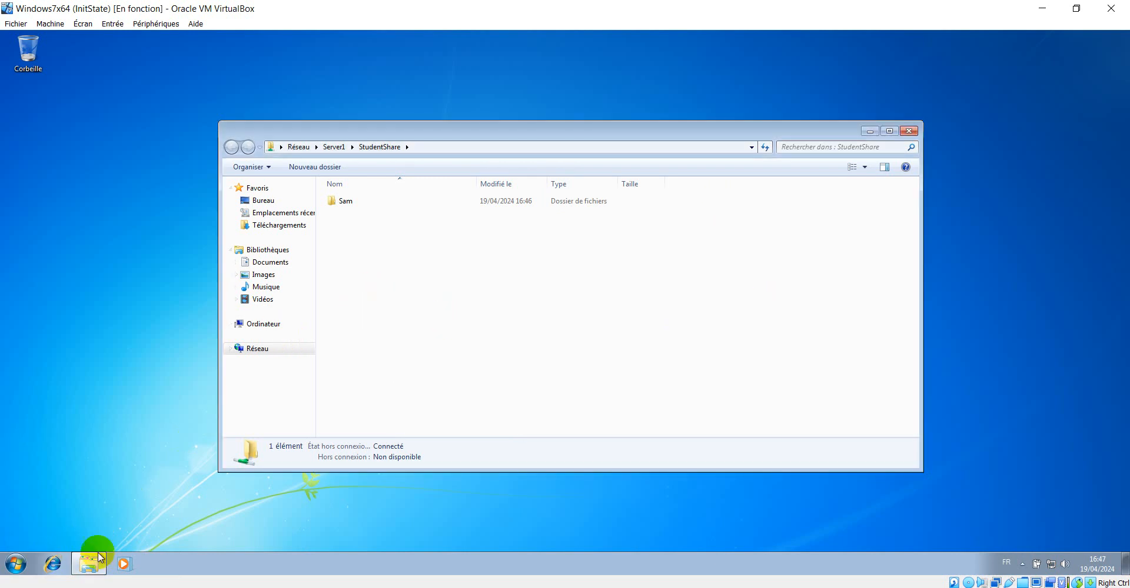
drag(89, 564, 51, 518)
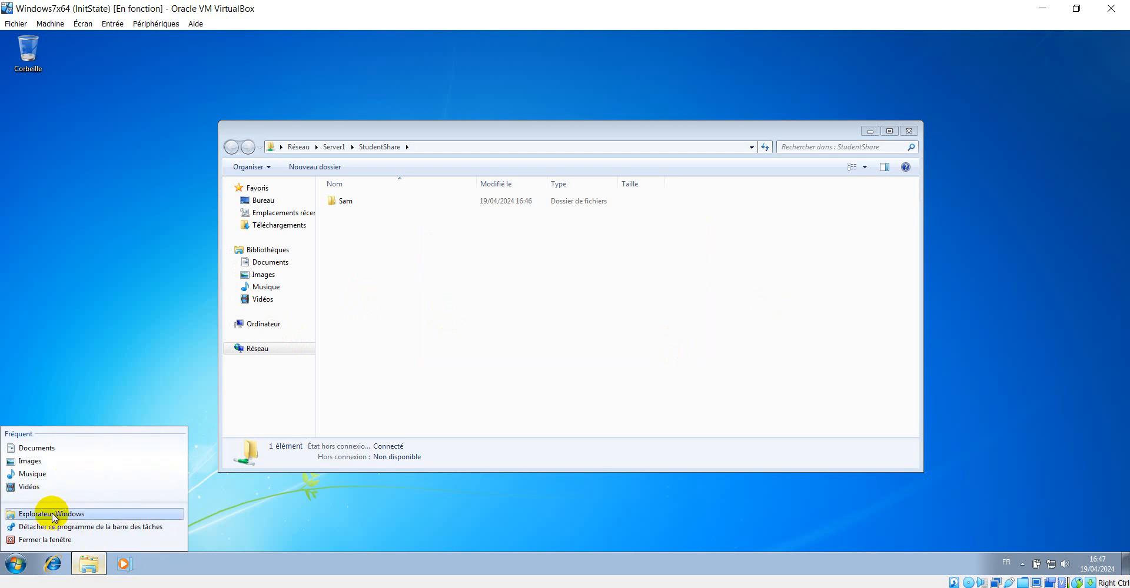
click(52, 515)
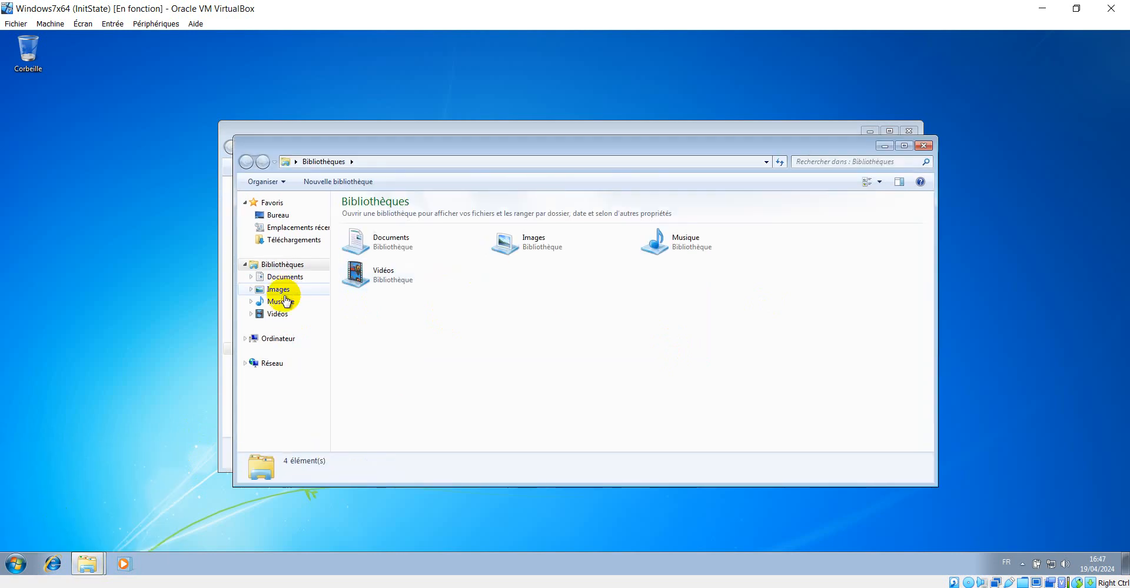
drag(457, 140, 686, 147)
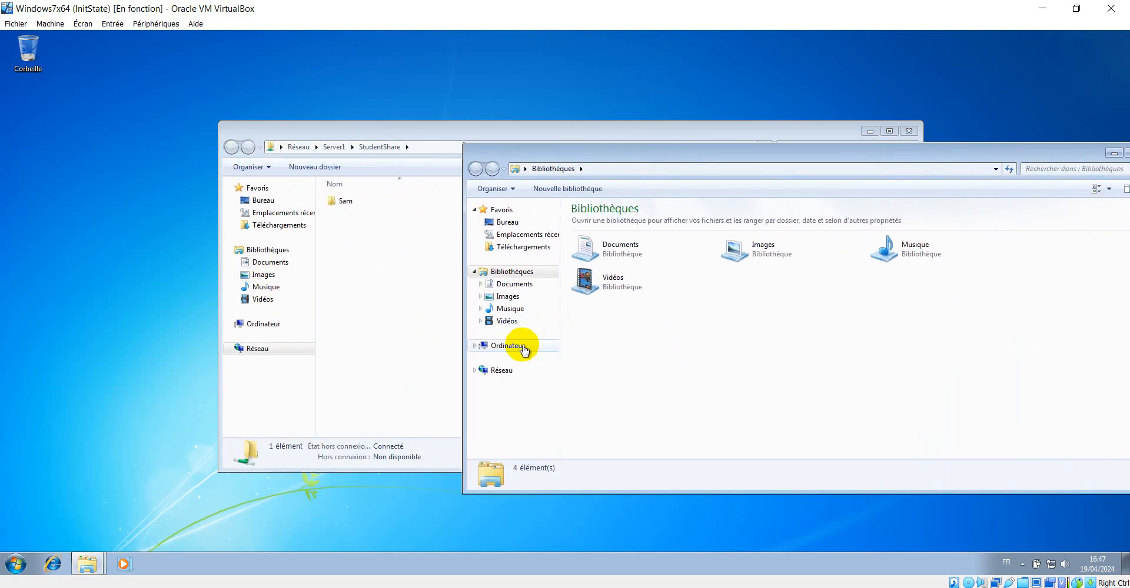
click(511, 324)
double_click(597, 259)
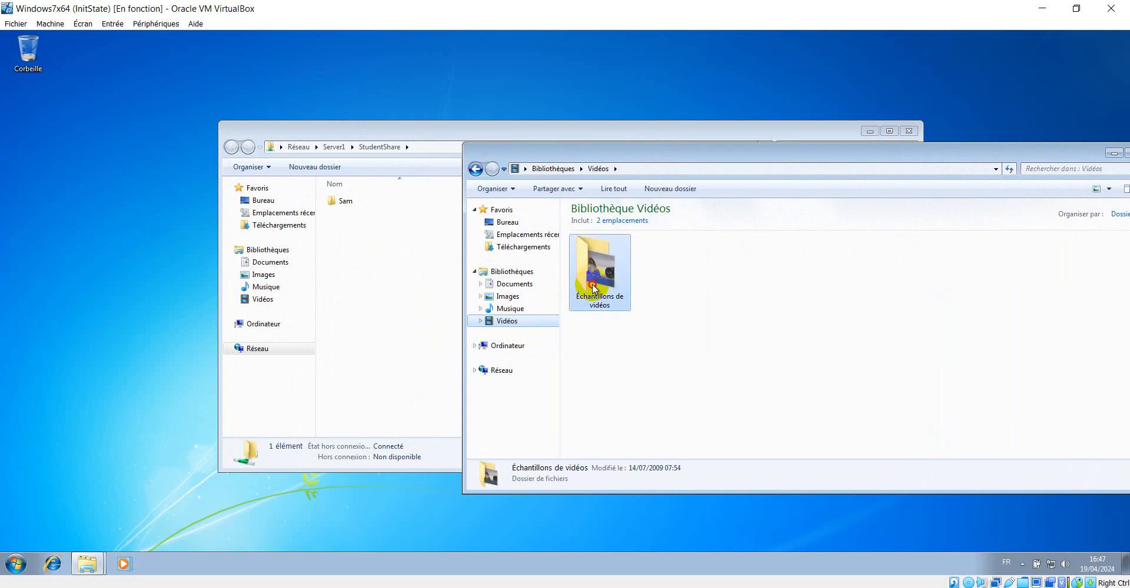
right_click(595, 269)
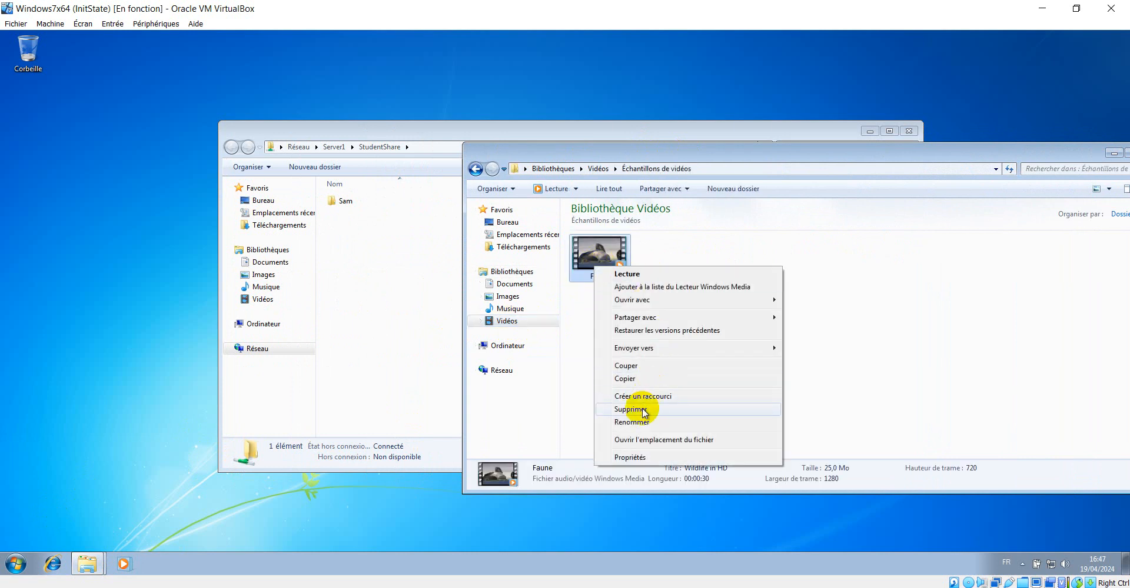
click(627, 379)
Try pasting the Wildlife video into the root of the StudentShare share
click(369, 273)
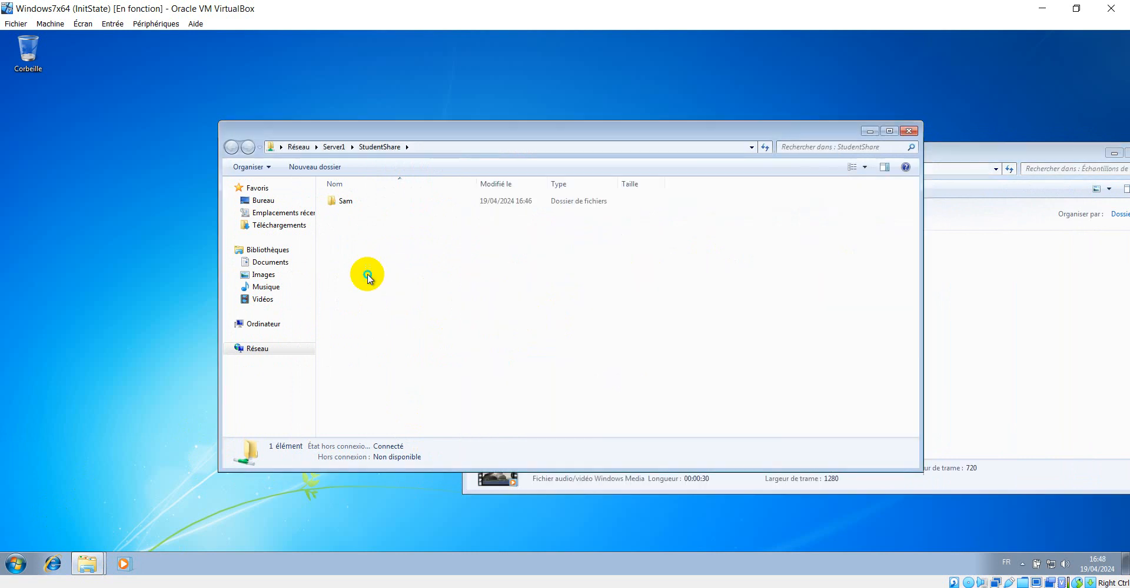
right_click(369, 274)
click(400, 357)
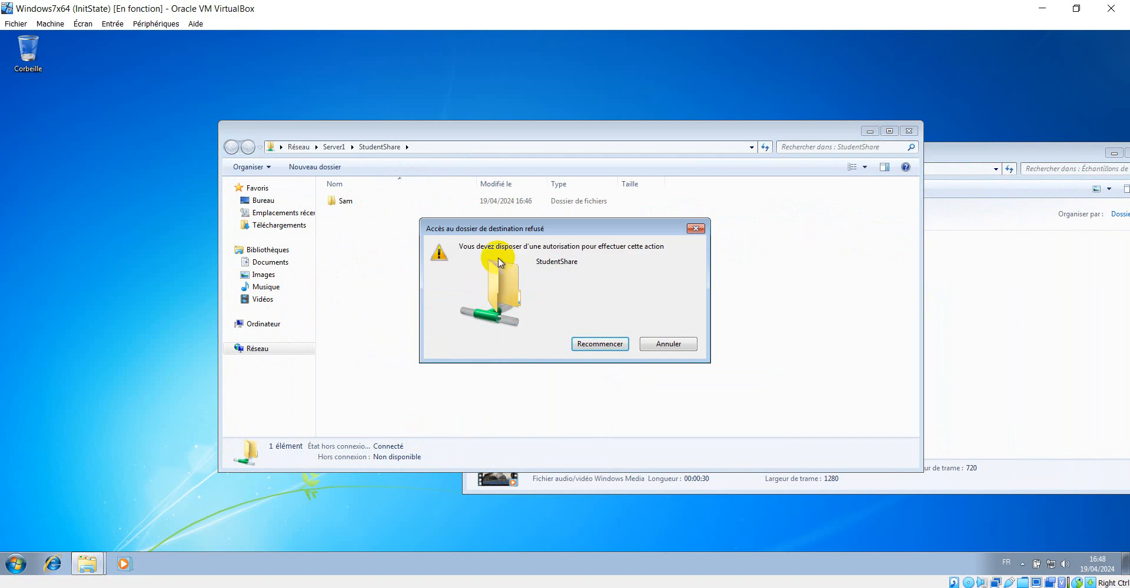
click(670, 344)
drag(684, 135, 580, 86)
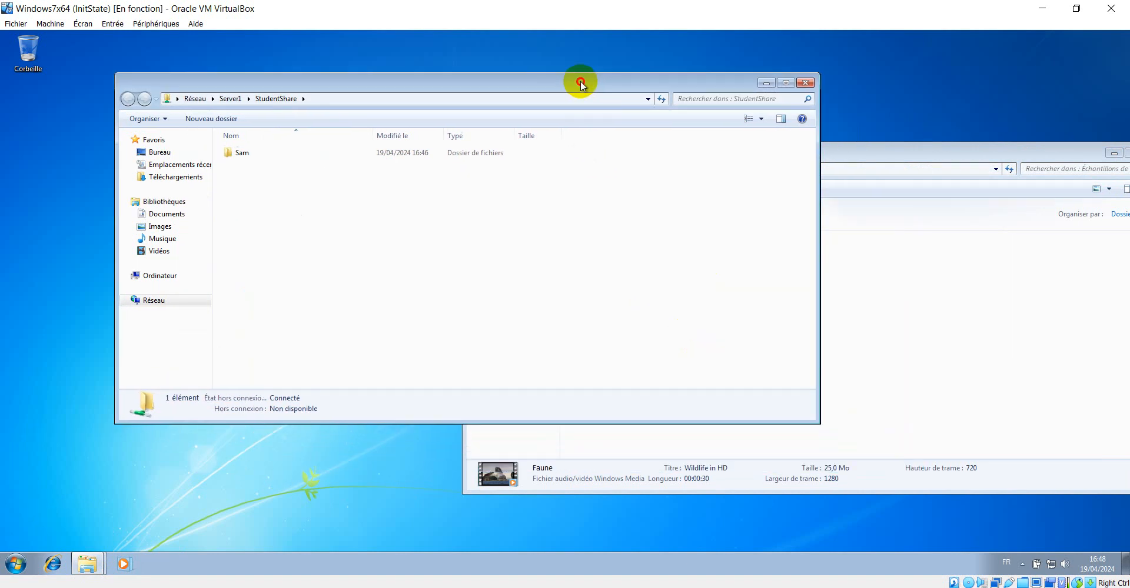
right_click(360, 227)
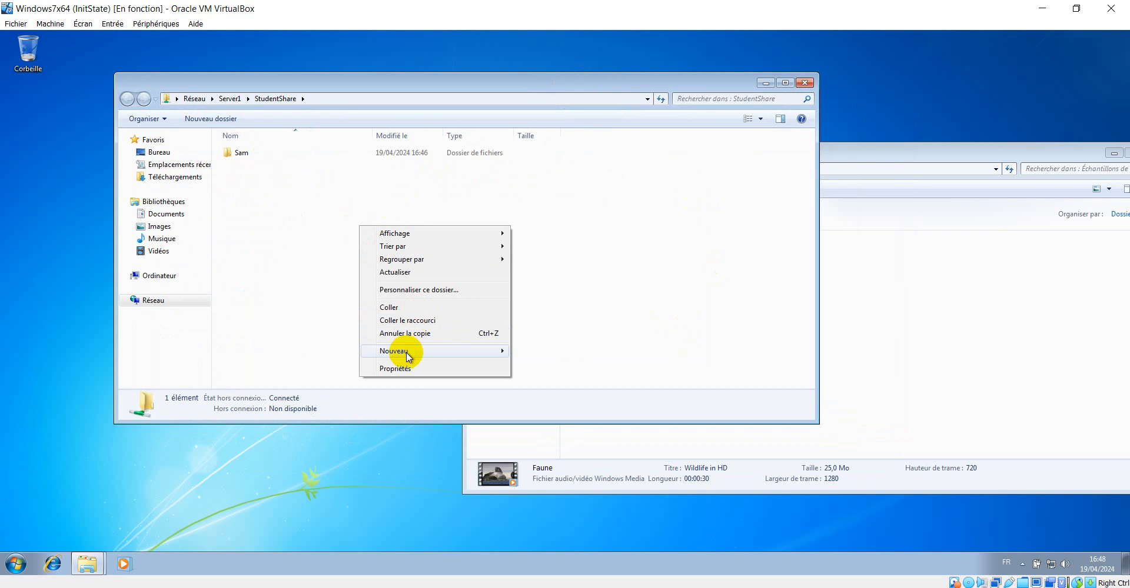
click(407, 310)
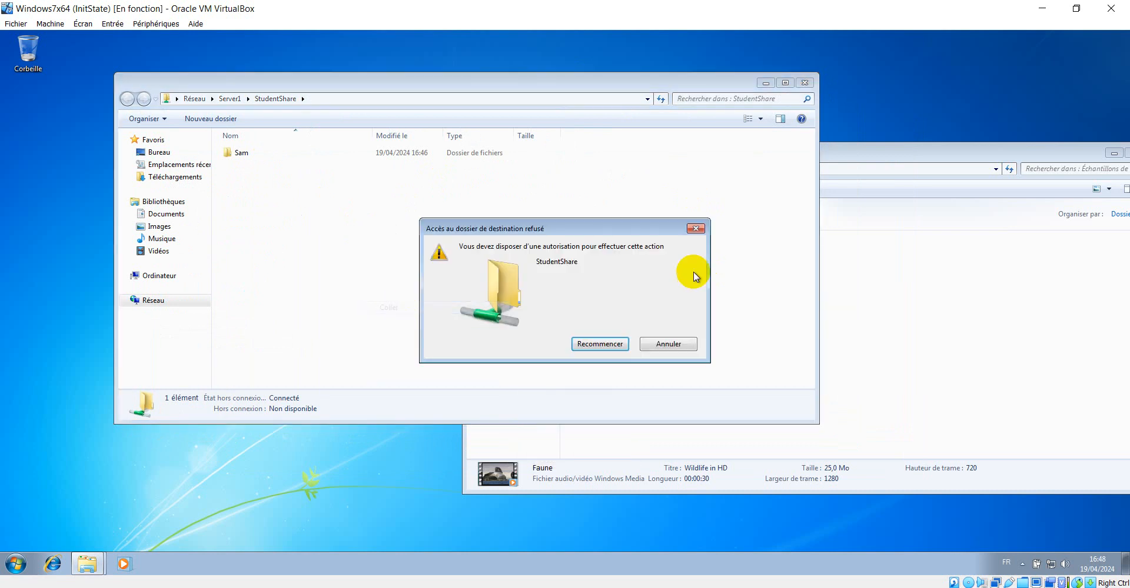
On the server, grant the students group Full control in the StudentShare folder's security permissions, then apply and close
click(313, 587)
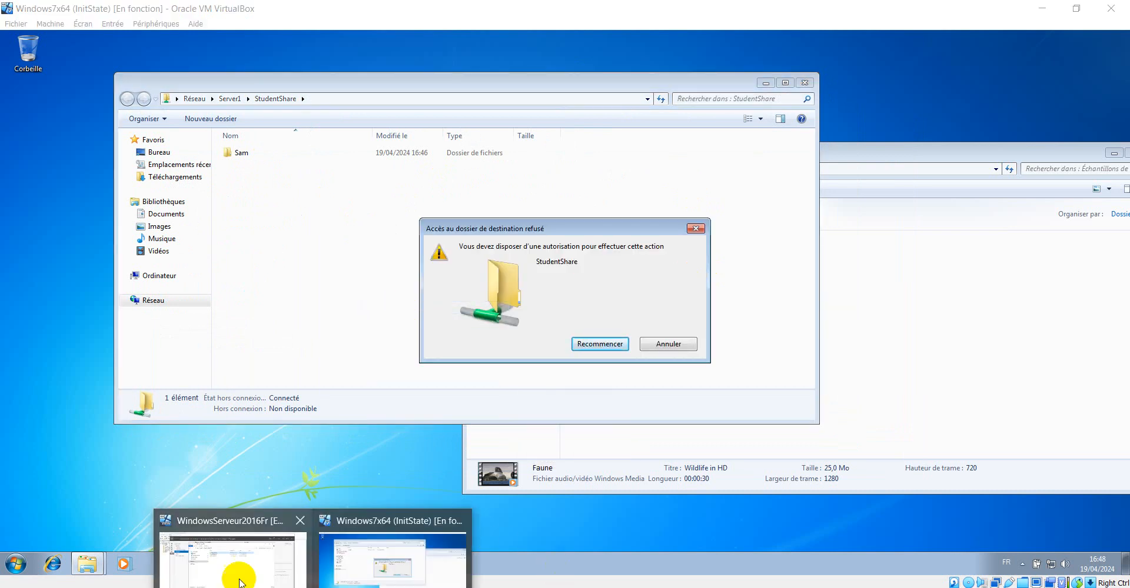
click(217, 566)
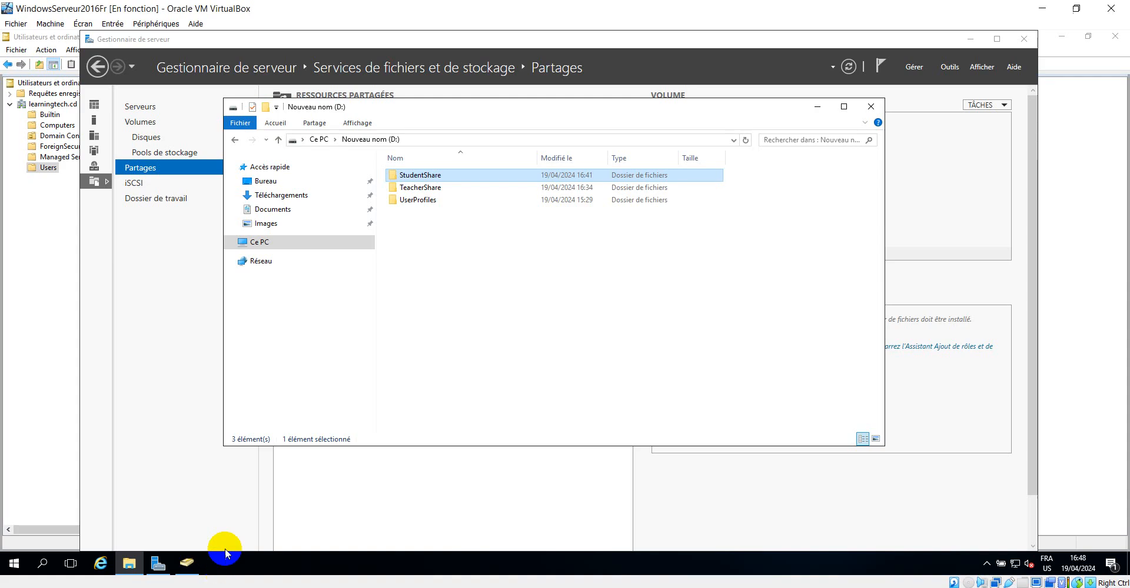
right_click(414, 180)
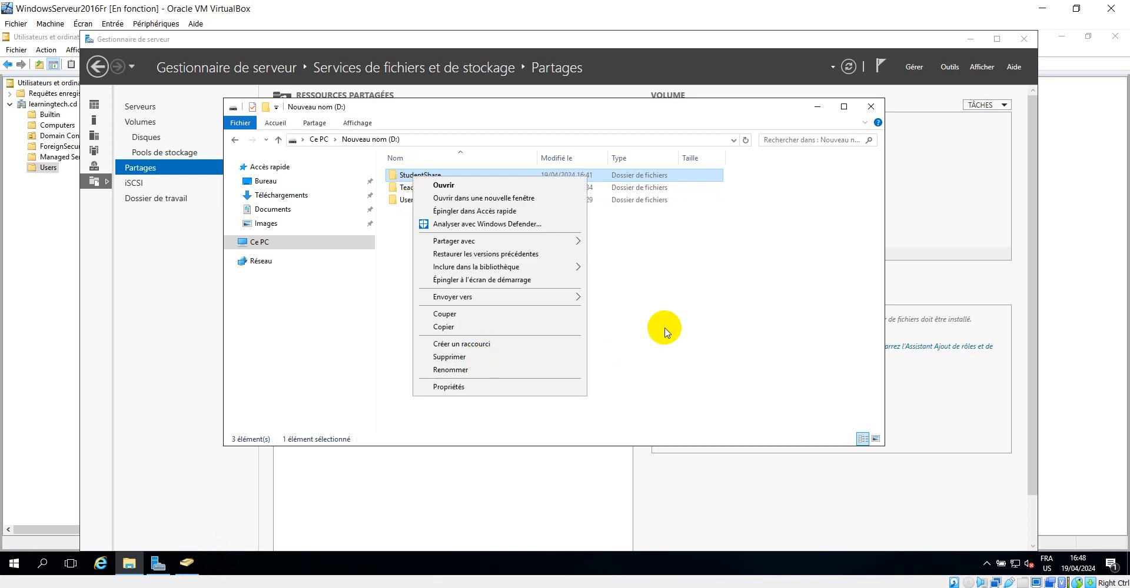
click(663, 328)
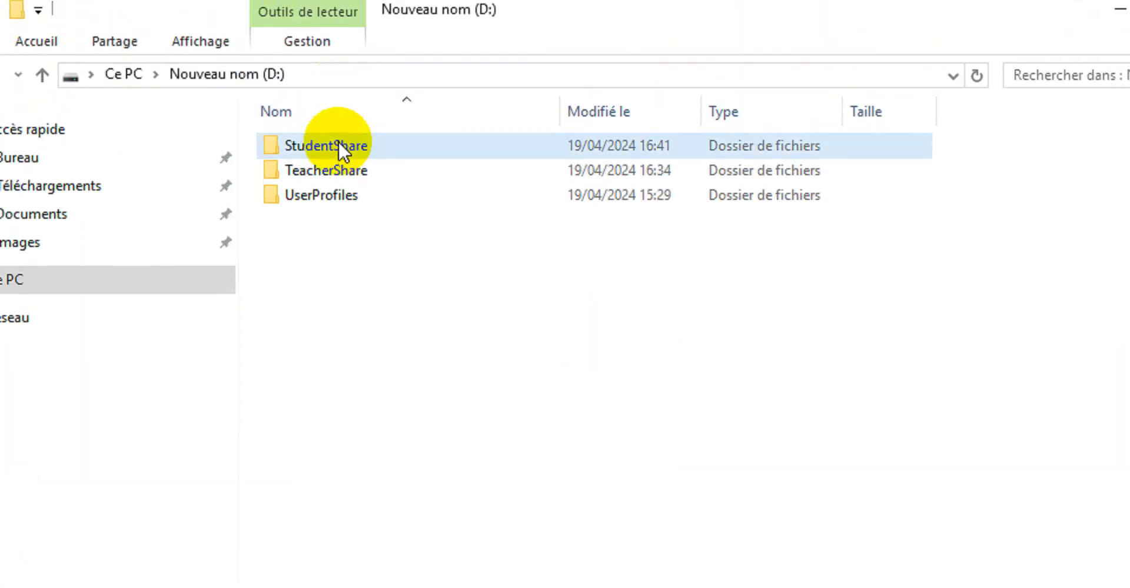
right_click(339, 118)
click(479, 470)
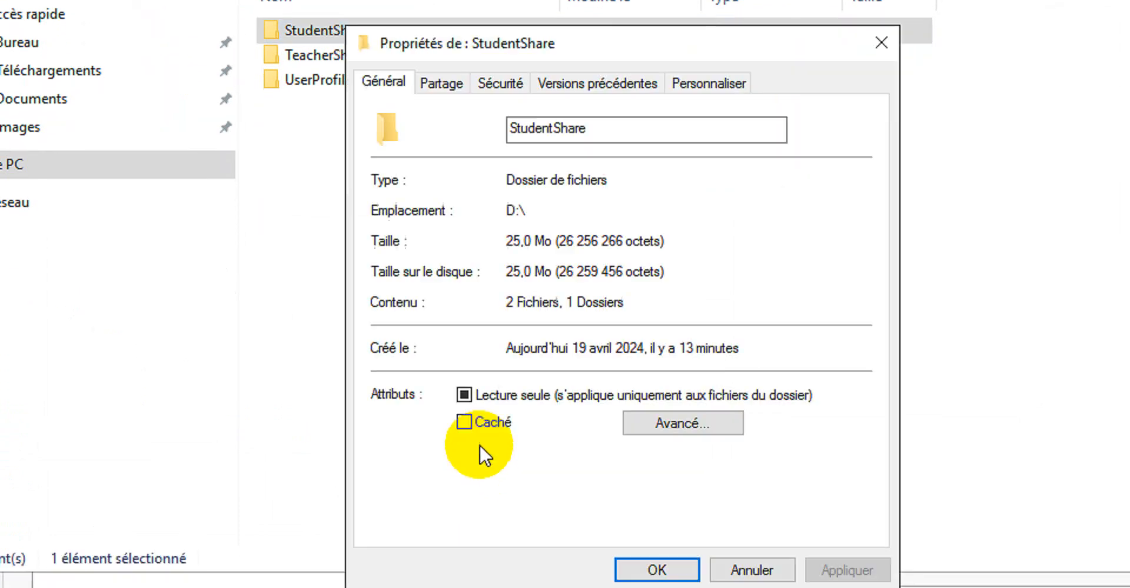
click(441, 83)
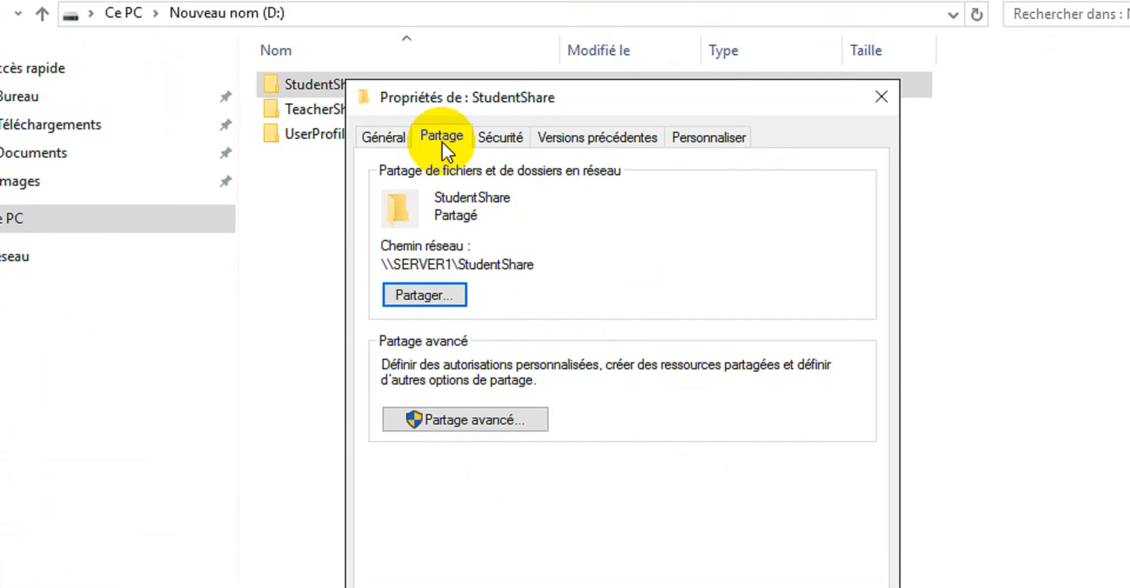
click(502, 148)
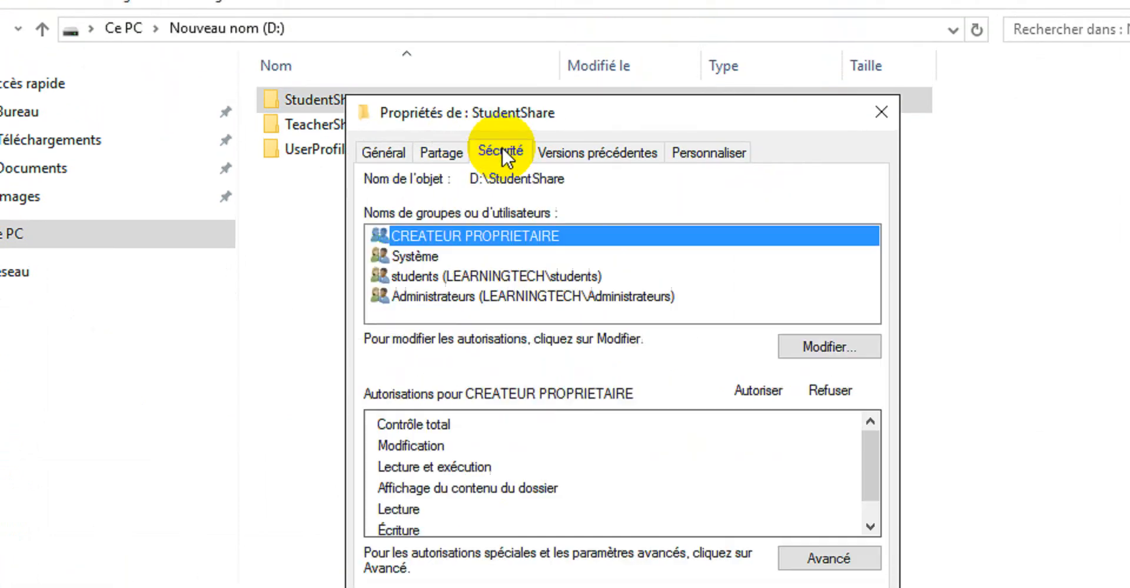
click(547, 277)
click(837, 345)
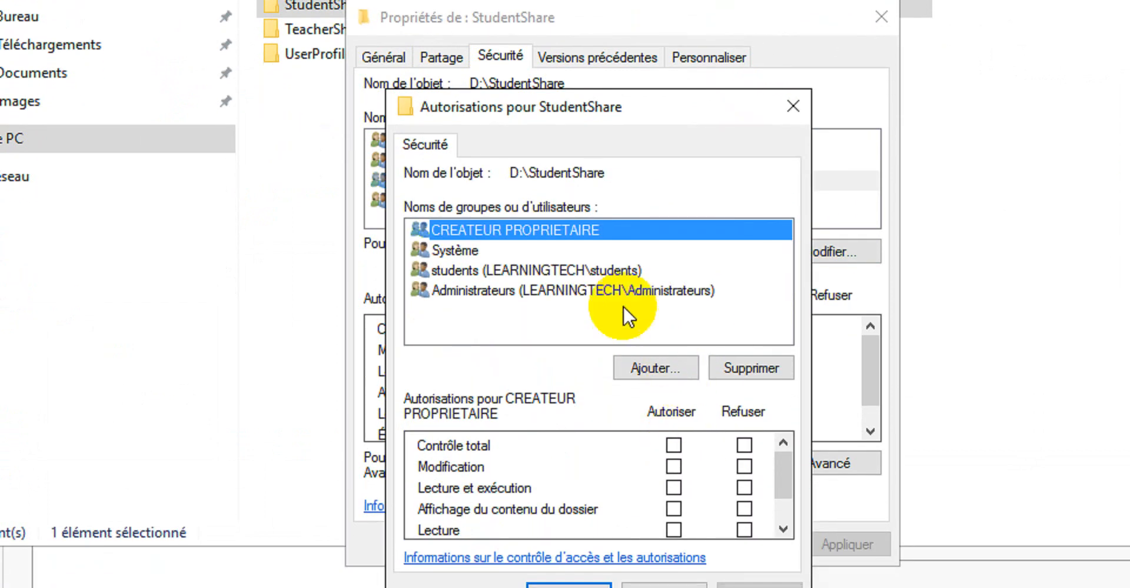
click(611, 269)
click(674, 444)
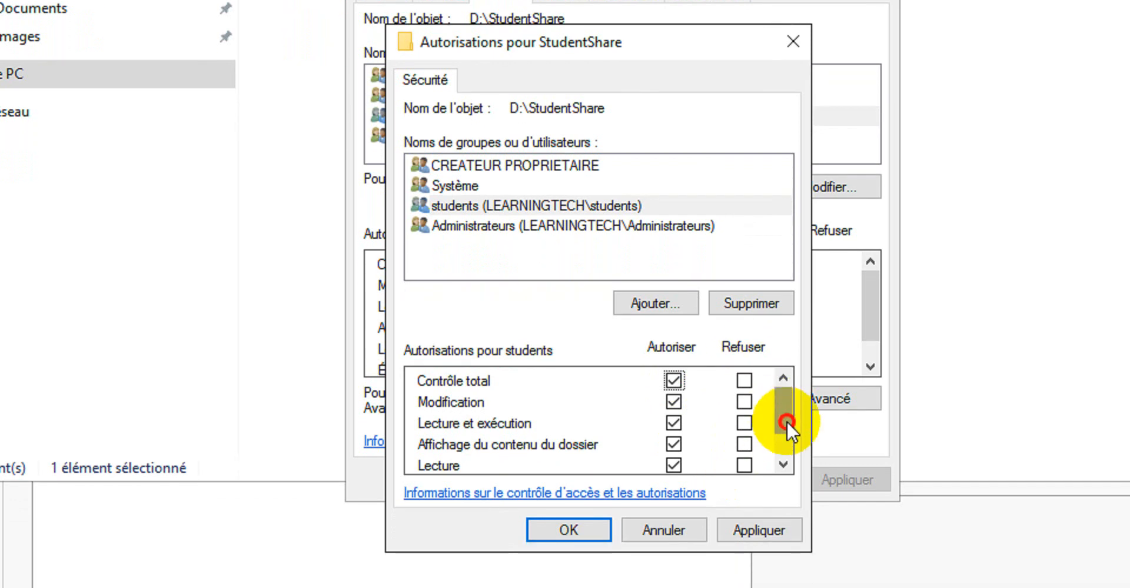
drag(786, 422, 784, 448)
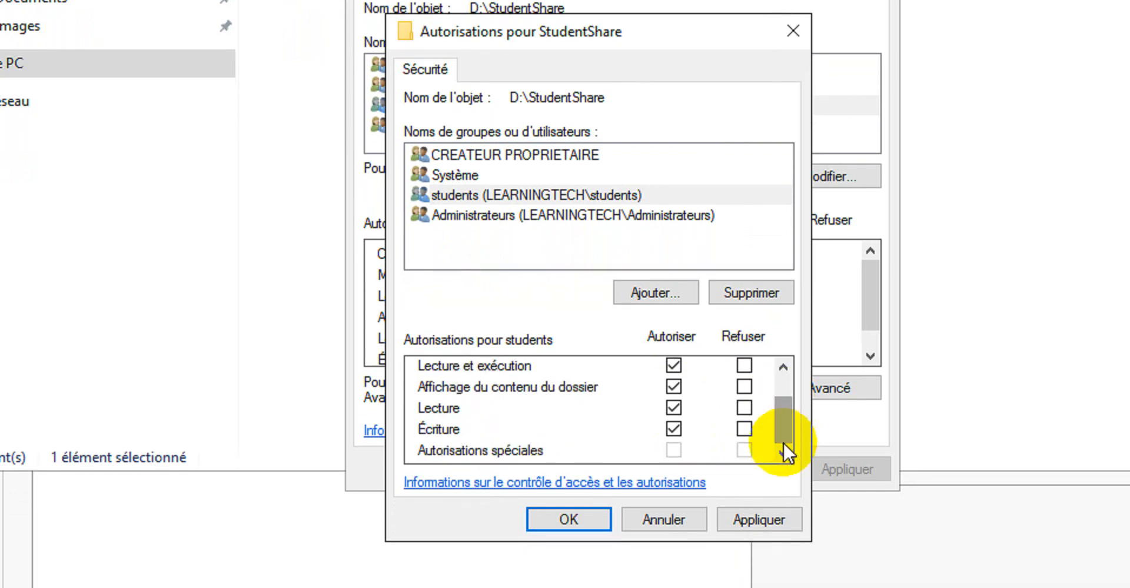
click(752, 527)
click(579, 442)
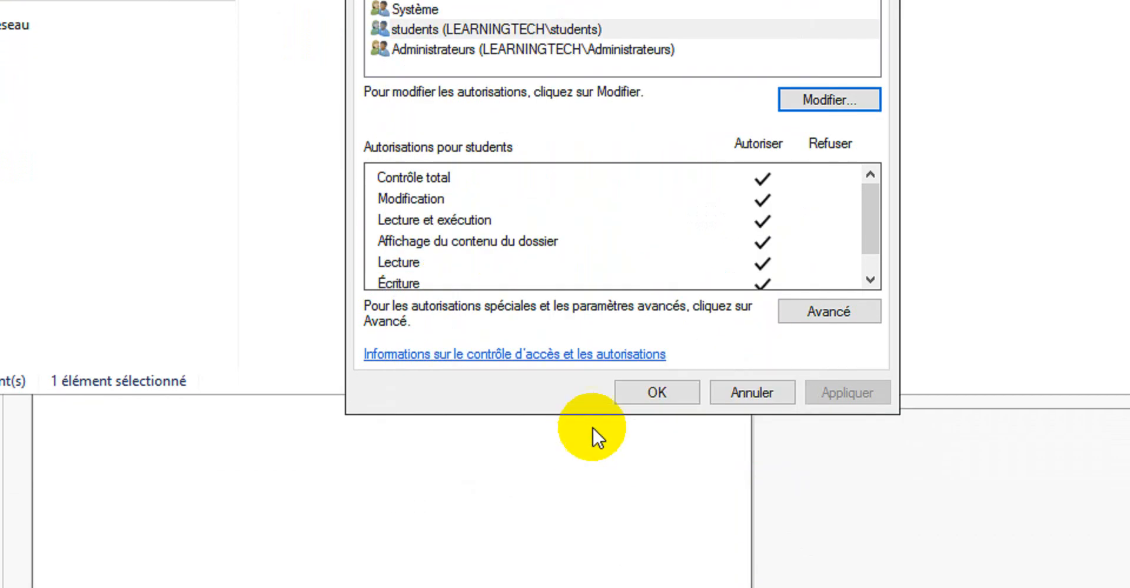
click(644, 397)
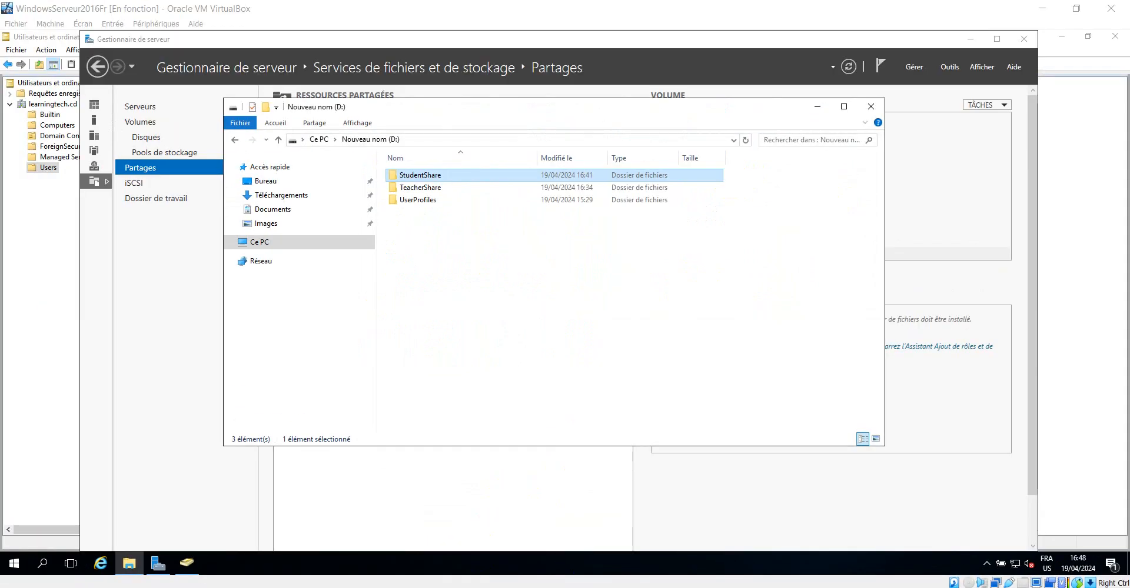
Return to the Windows 7 client and retry pasting the Wildlife video into StudentShare
mouse_move(383, 585)
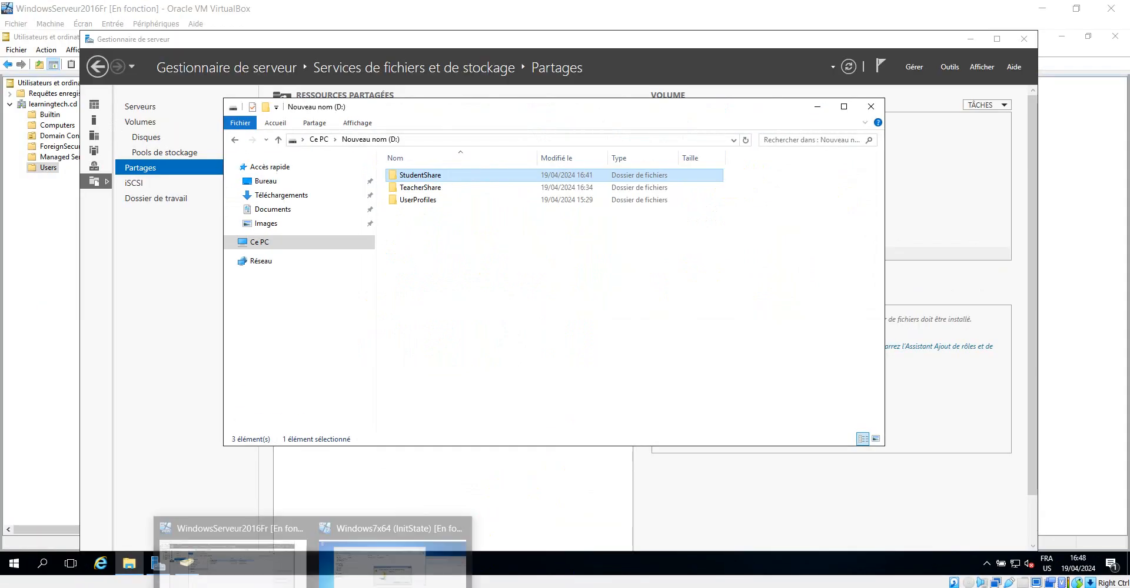
click(406, 560)
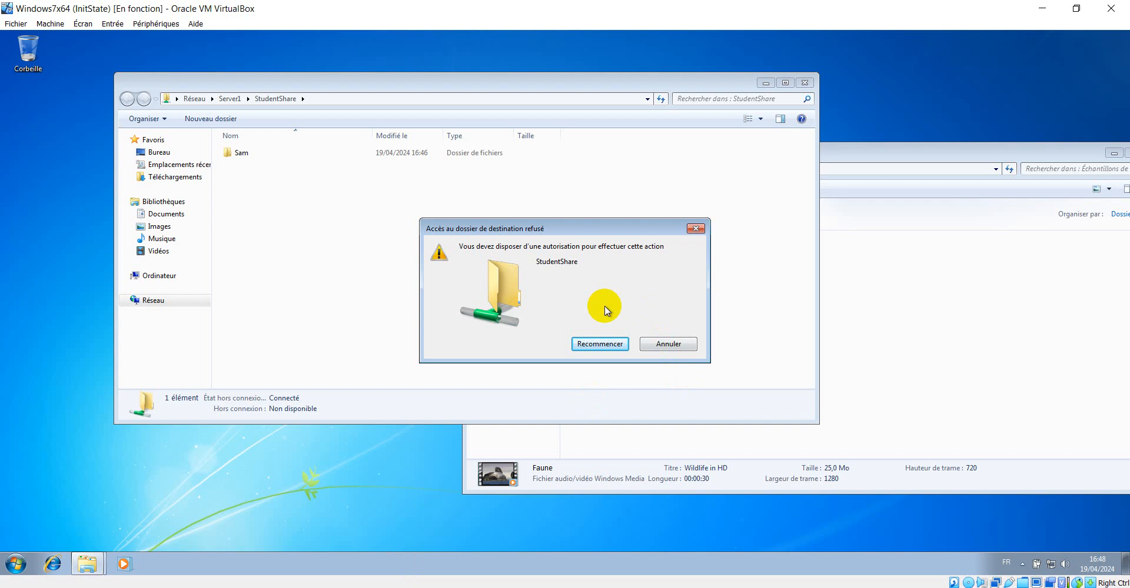
click(600, 344)
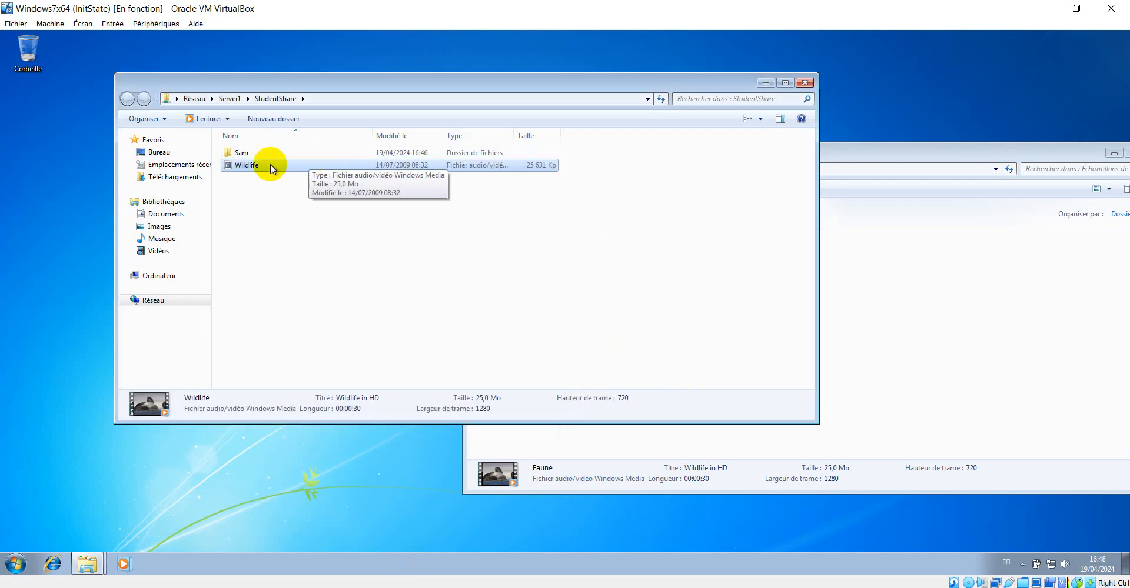
Delete the Wildlife video from the StudentShare share on the Windows 7 client
click(282, 191)
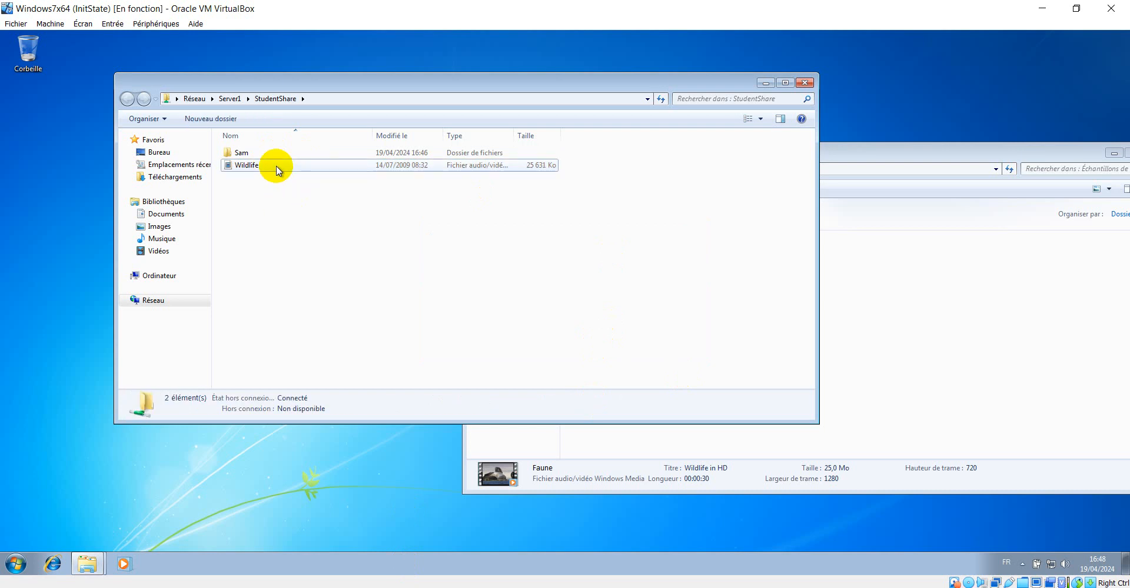
click(277, 166)
key(Delete)
key(Return)
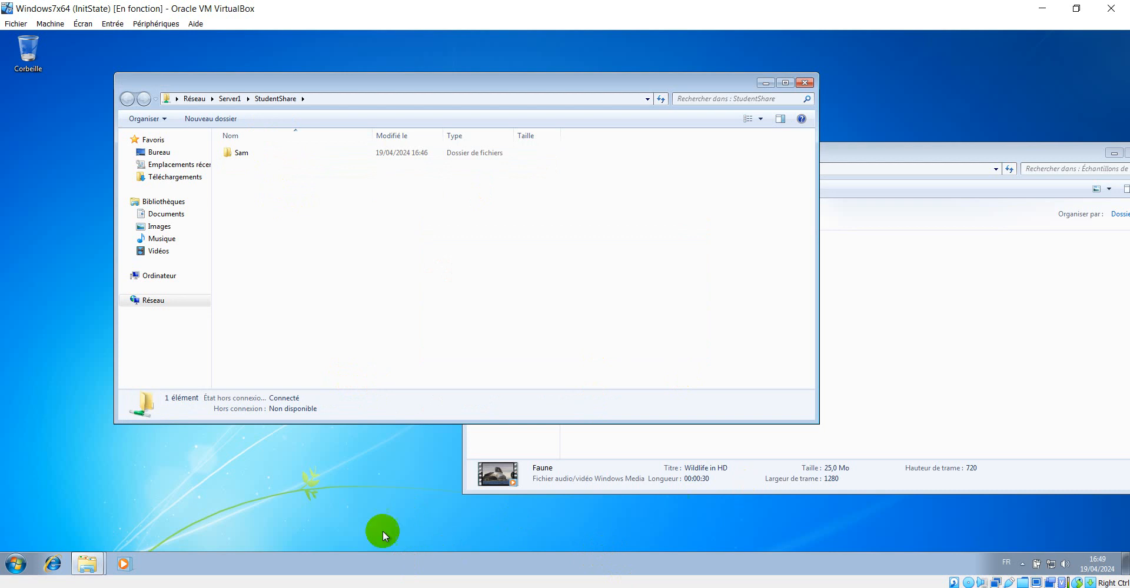
Switch to the Windows Server VM and minimize the Explorer window showing drive D to return to Server Manager's shares
click(312, 587)
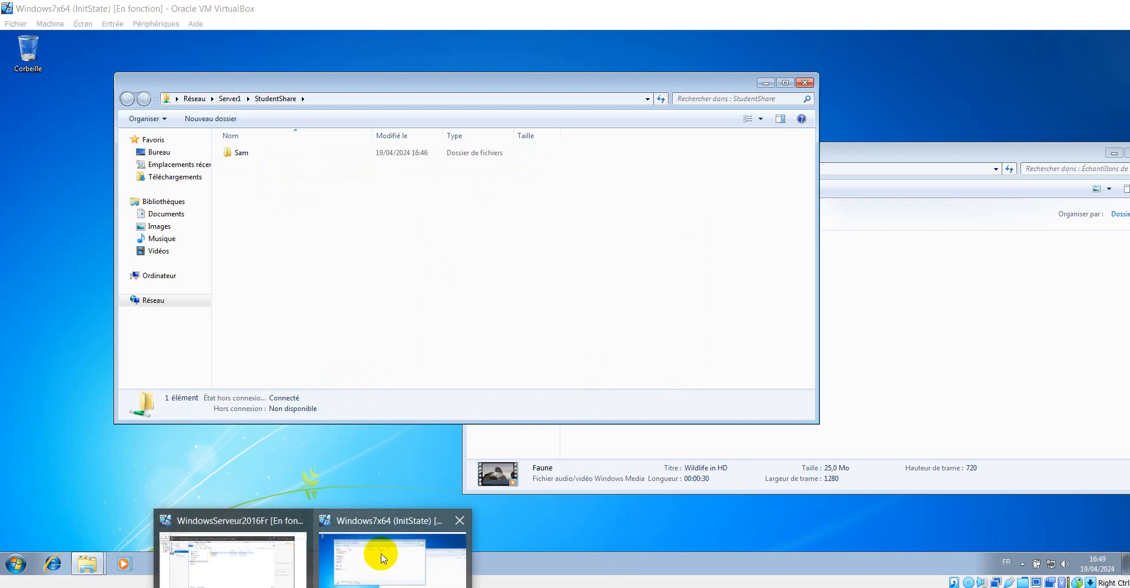
click(239, 565)
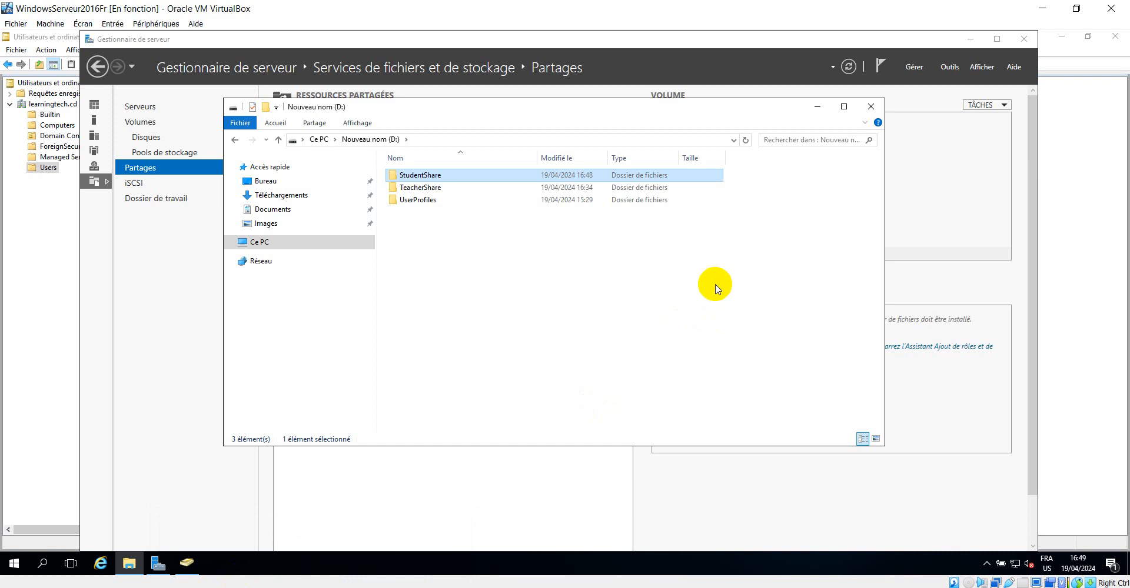
click(816, 106)
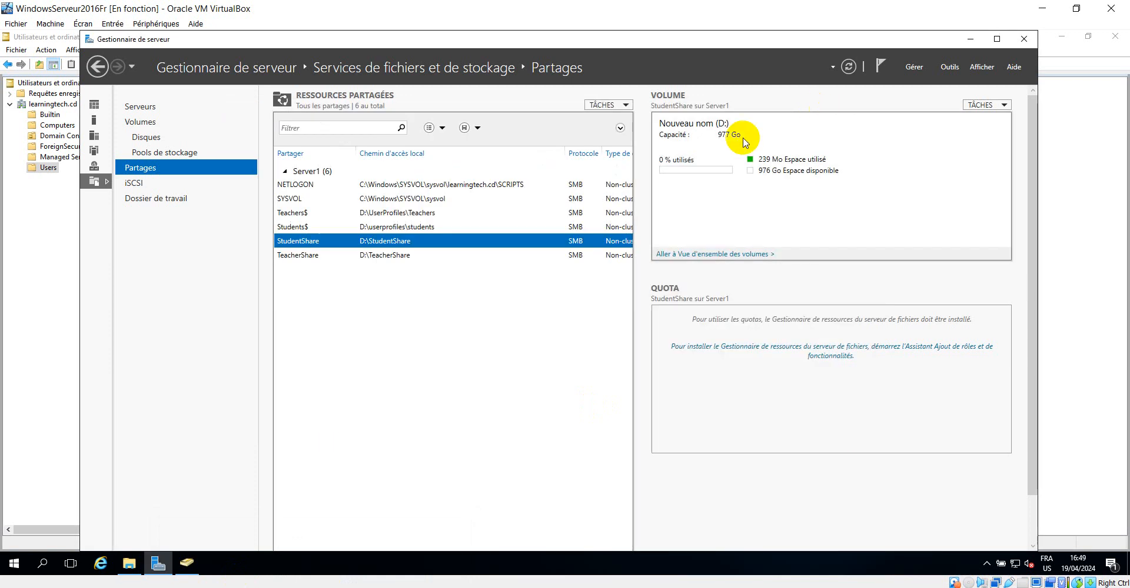
click(239, 587)
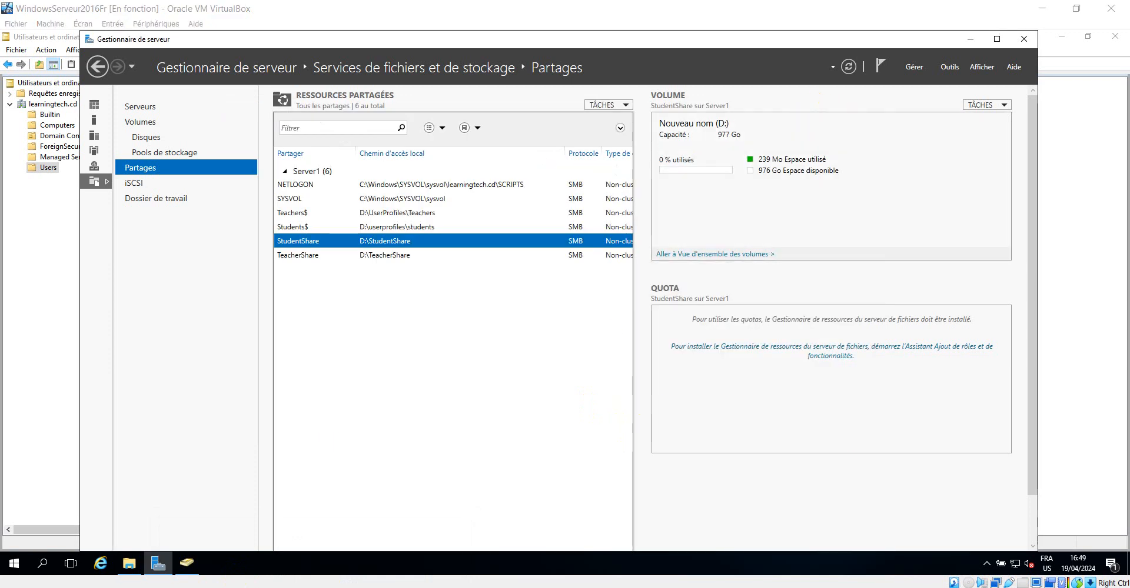
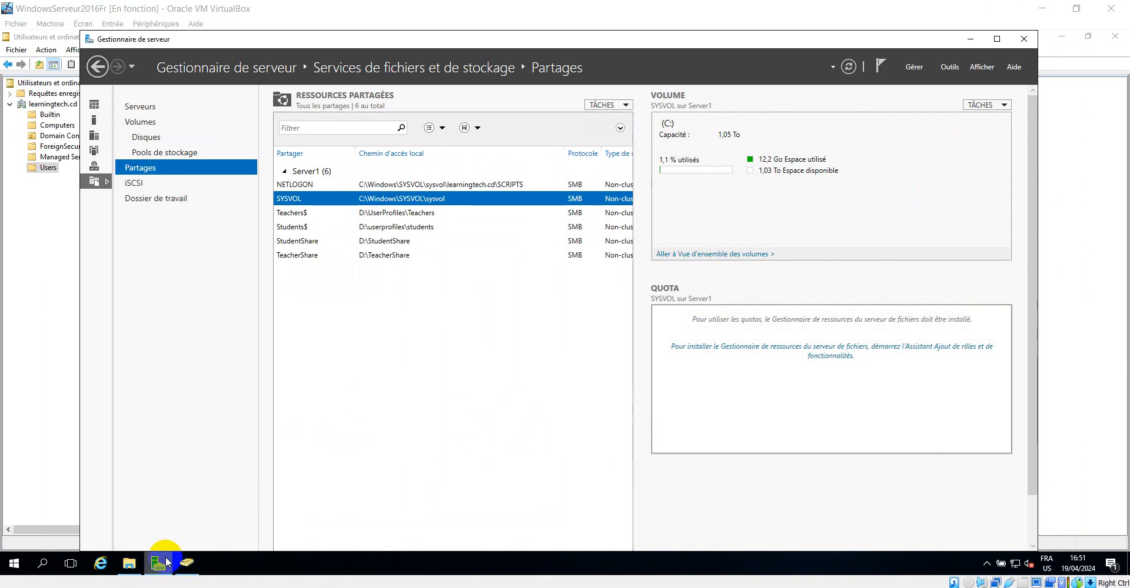
Look over the folders on drive D and the StudentShare folder seen from the Windows 7 client
click(132, 566)
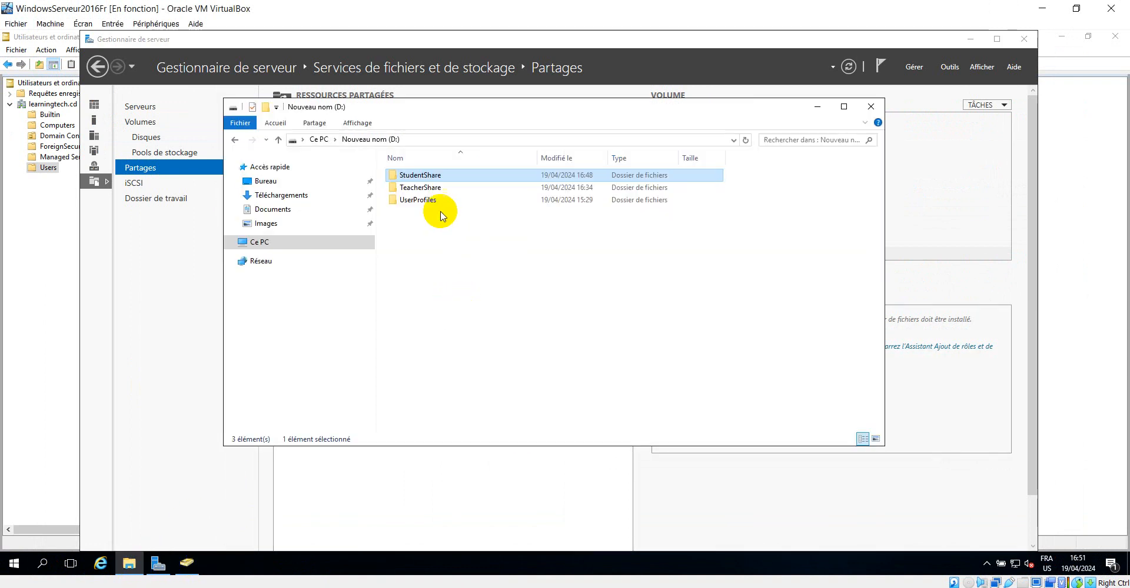
click(417, 190)
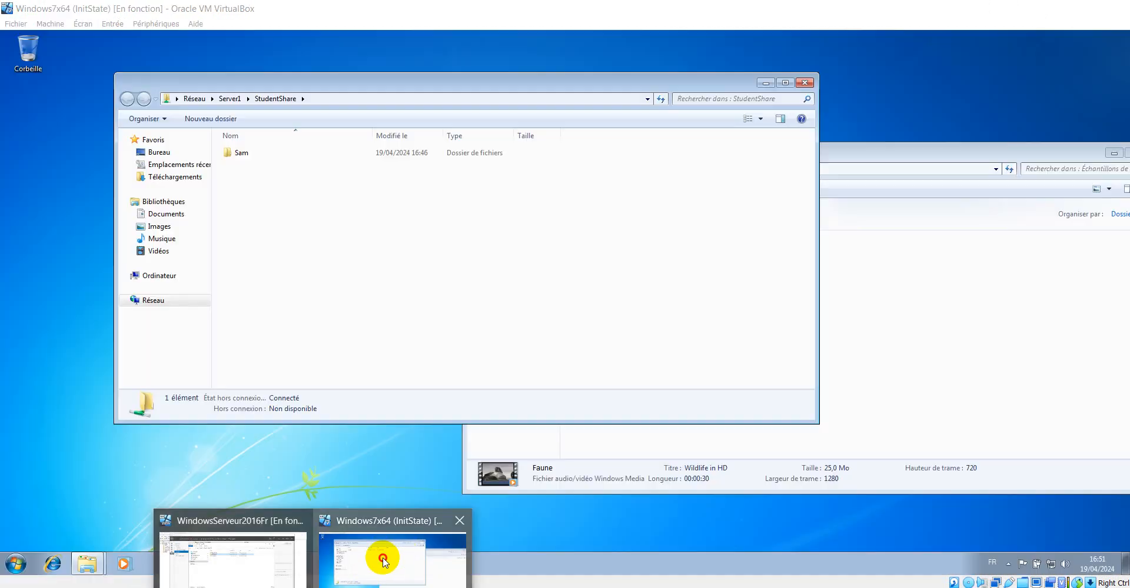
click(378, 555)
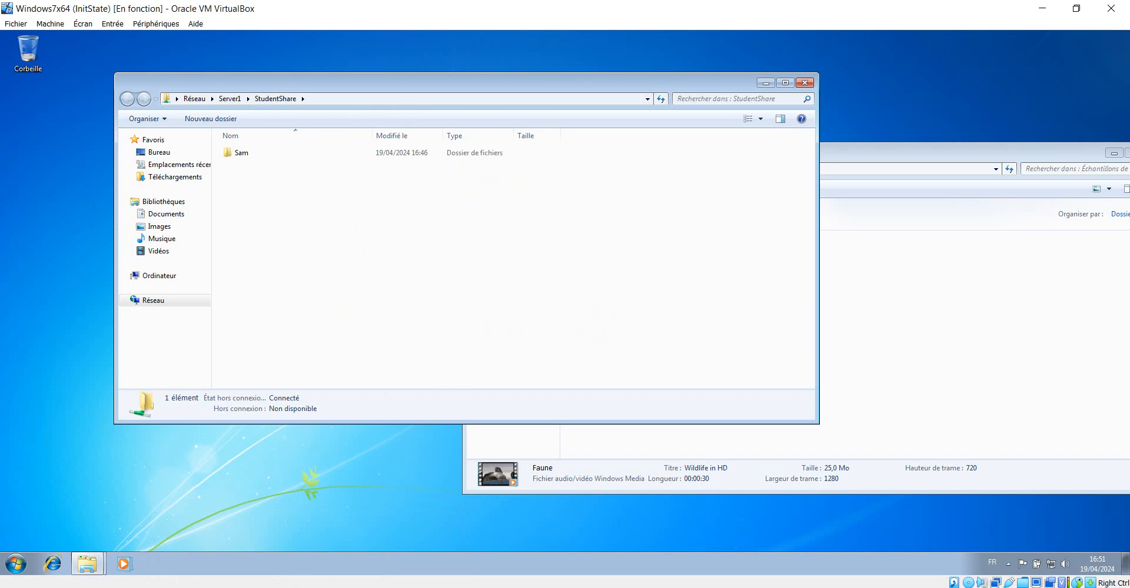
mouse_move(340, 560)
click(253, 556)
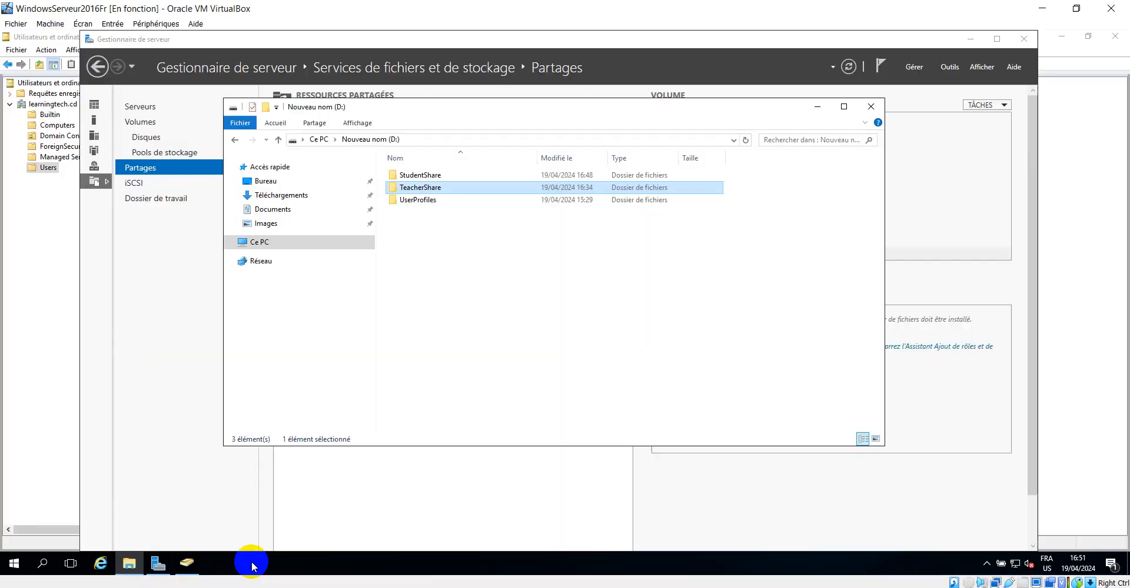
Grant the teachers group Full Control in the TeacherShare folder's security permissions and apply the change
right_click(410, 195)
click(456, 402)
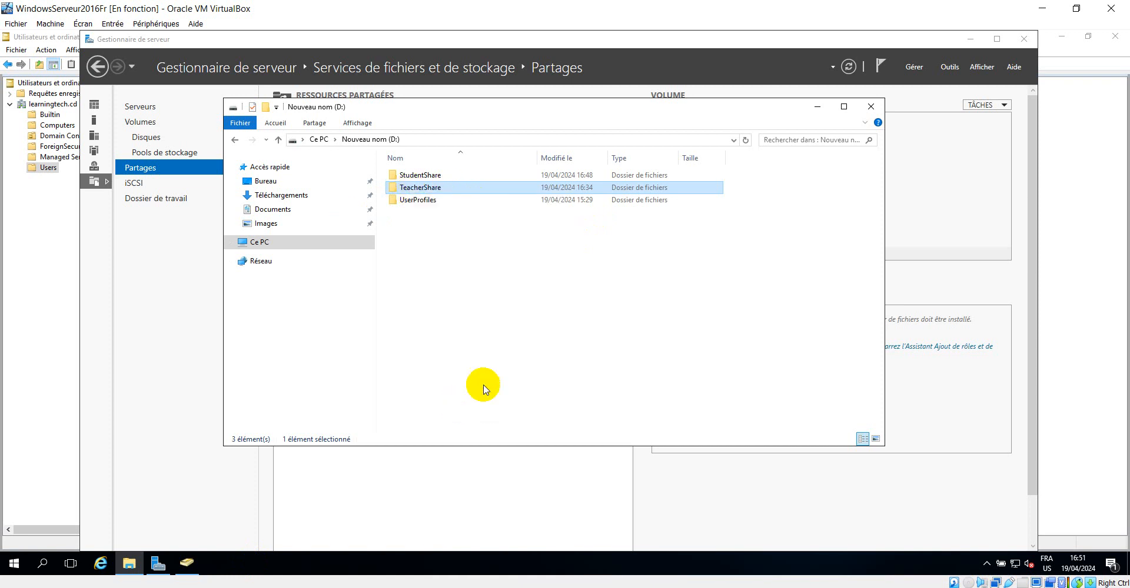
click(491, 219)
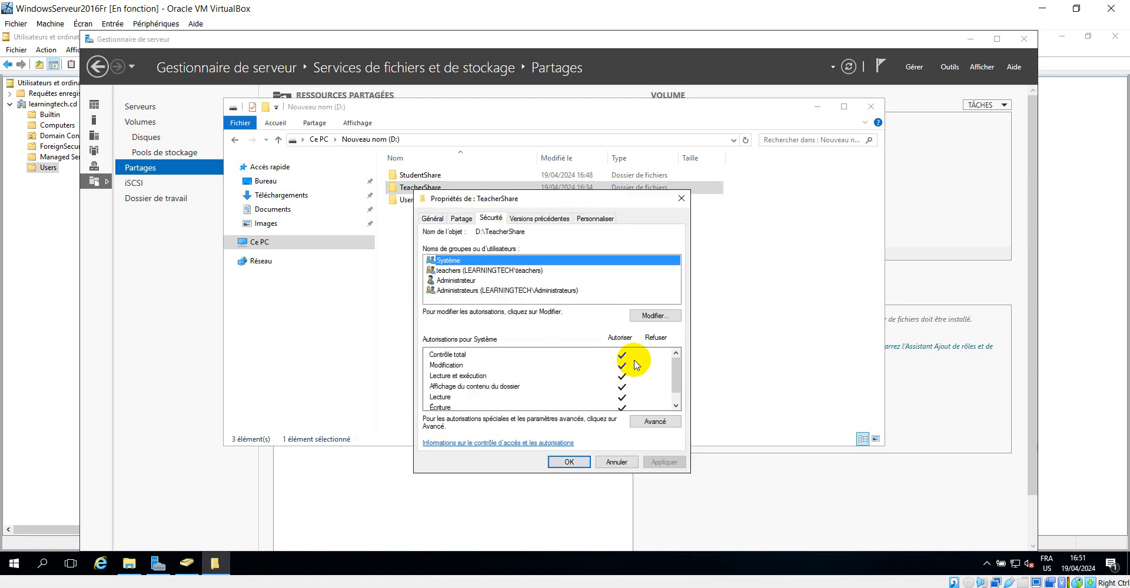
click(652, 316)
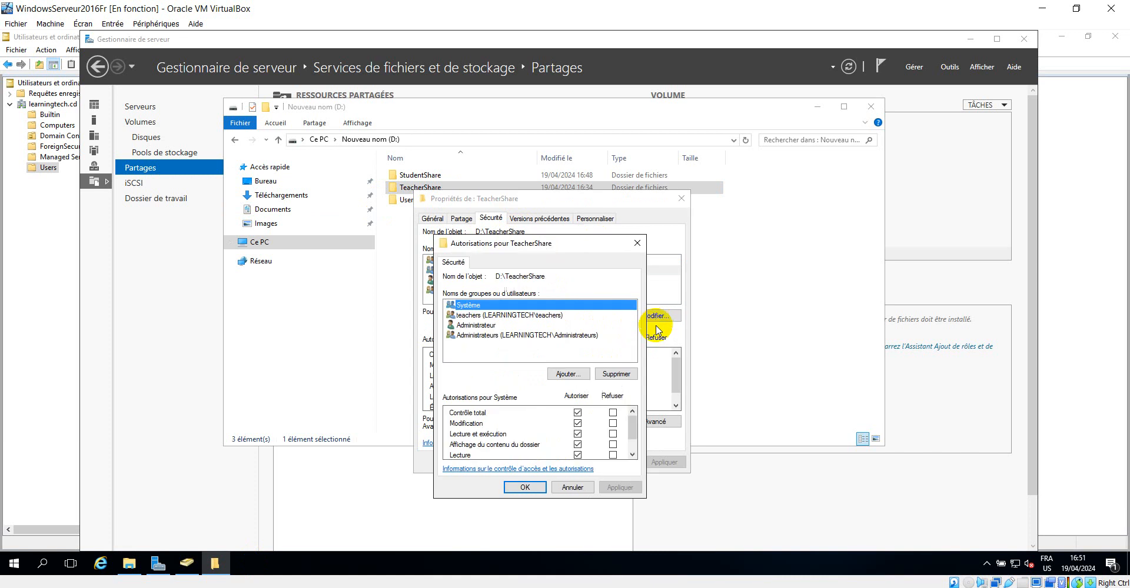
click(532, 316)
click(577, 412)
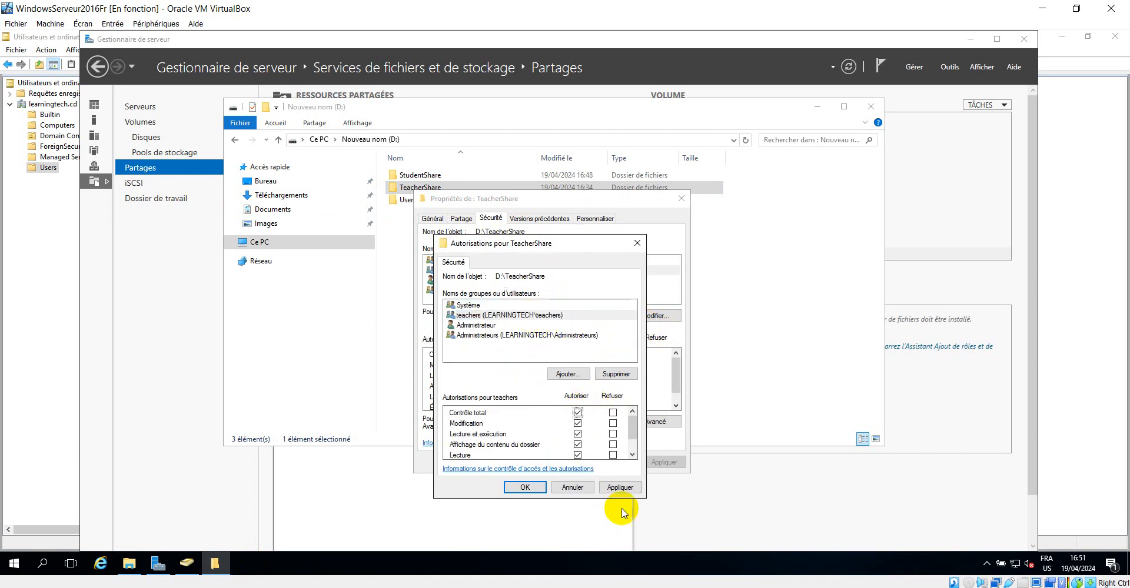
click(619, 488)
click(525, 487)
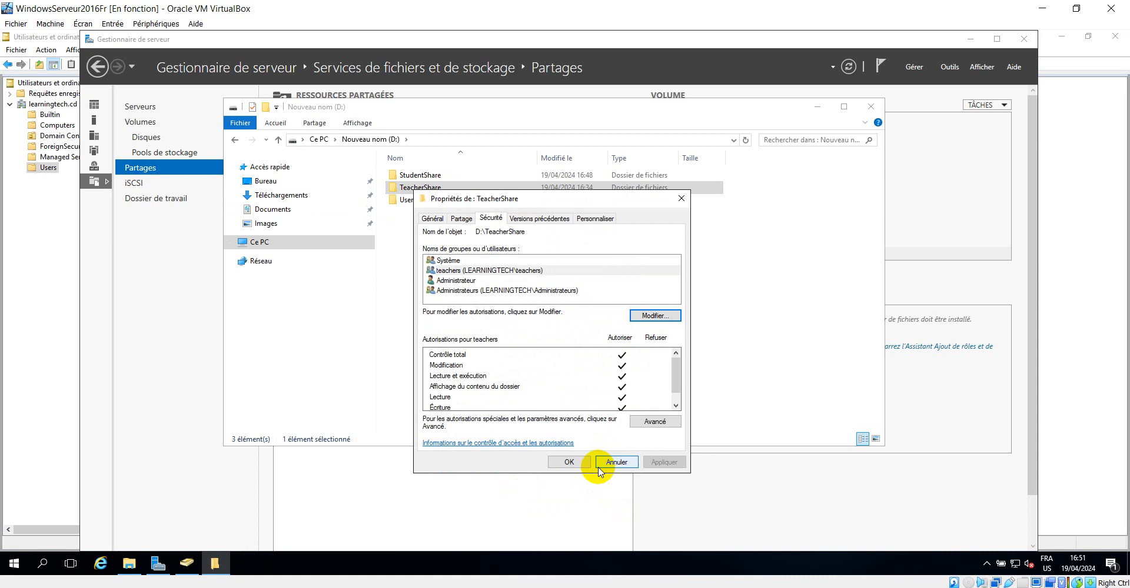
click(598, 462)
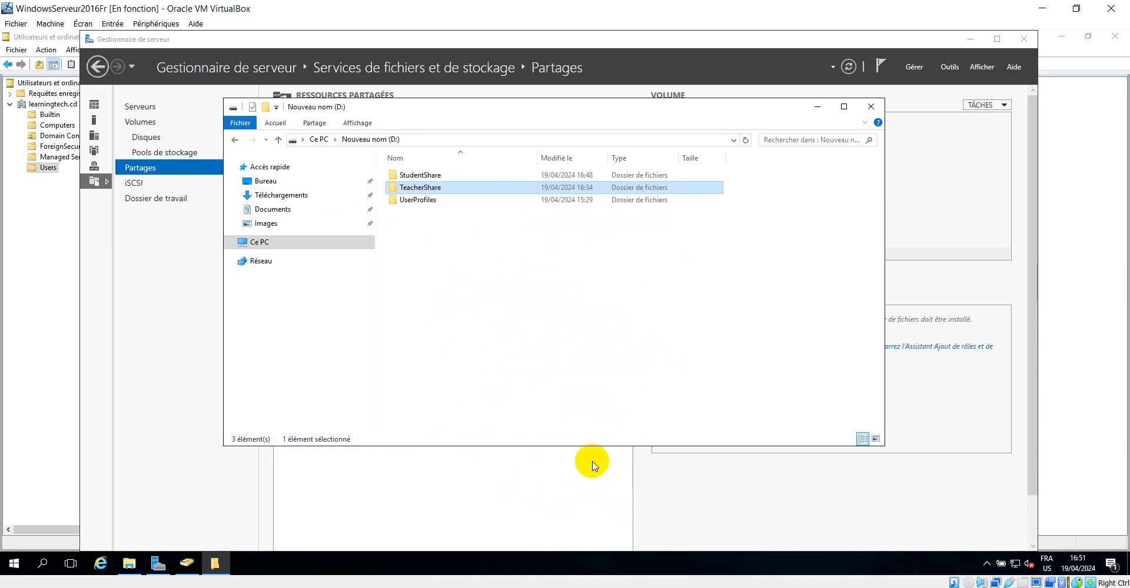
Start the Add Roles wizard and add the File Server Resource Manager role service with its management tools
click(817, 106)
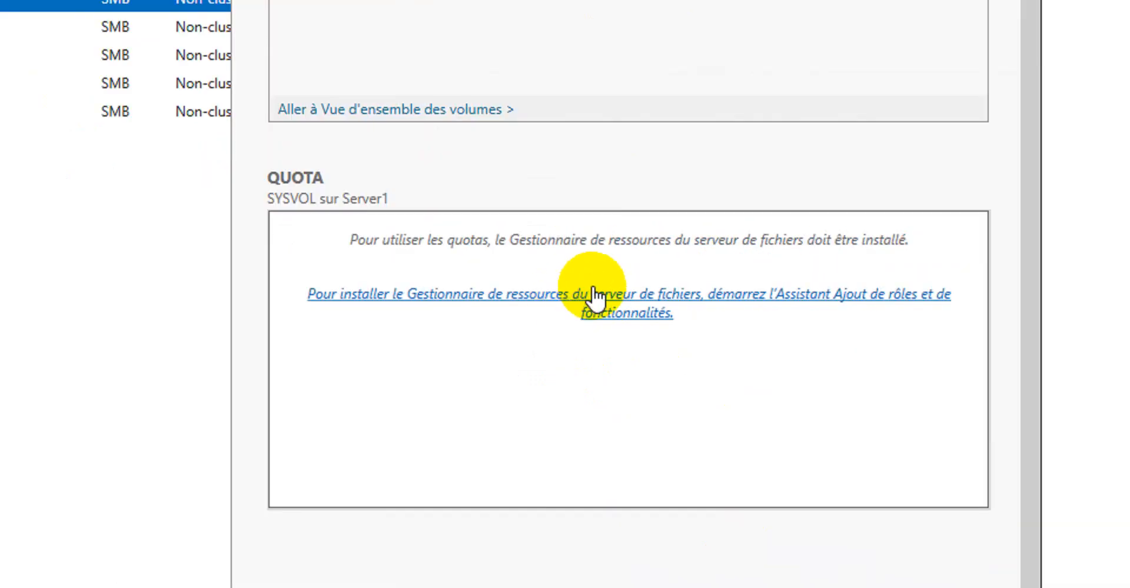
click(624, 306)
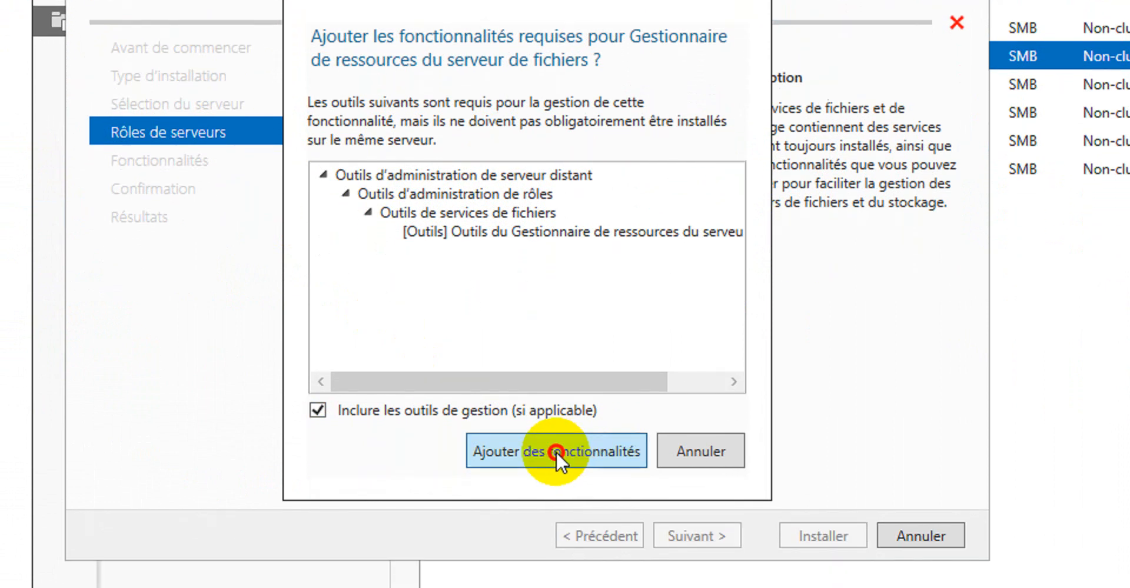
click(579, 537)
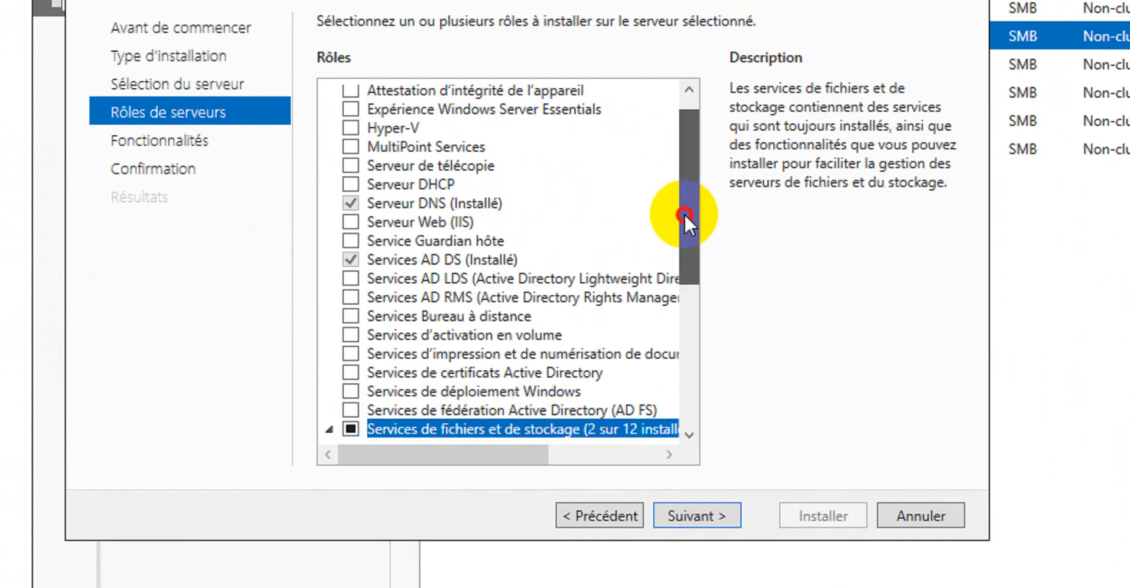
drag(684, 214, 693, 315)
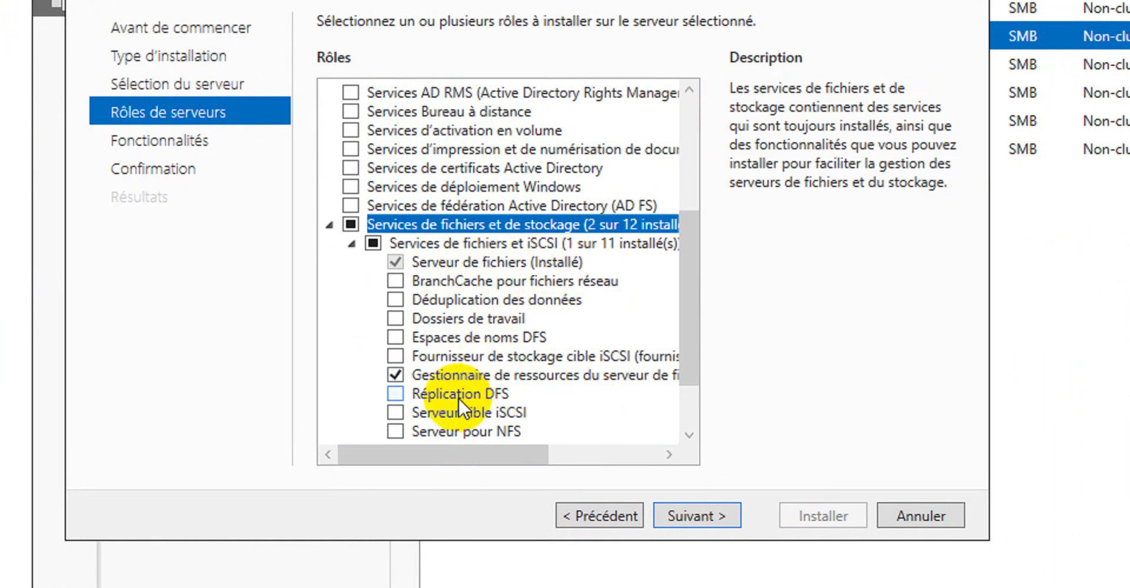
mouse_move(424, 451)
mouse_down()
mouse_move(522, 448)
mouse_move(524, 436)
mouse_move(430, 440)
mouse_up()
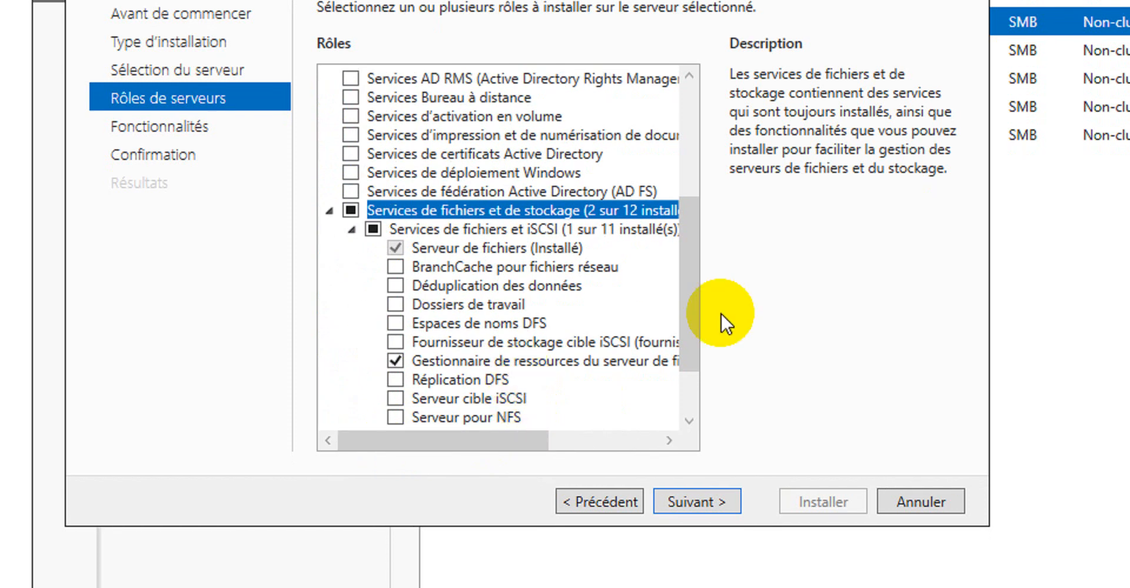
drag(685, 278, 697, 309)
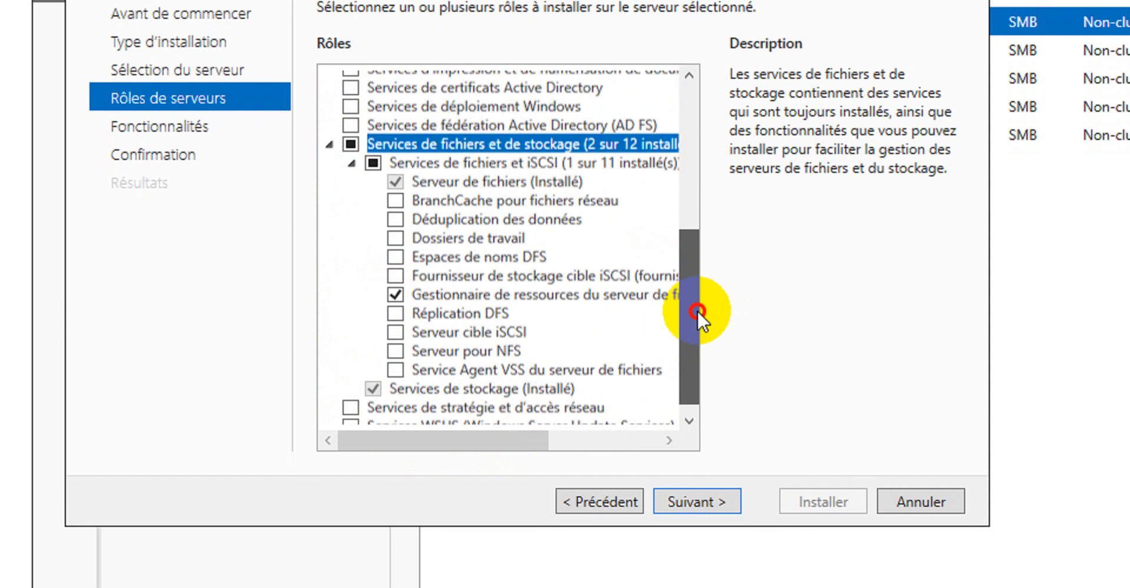
click(715, 496)
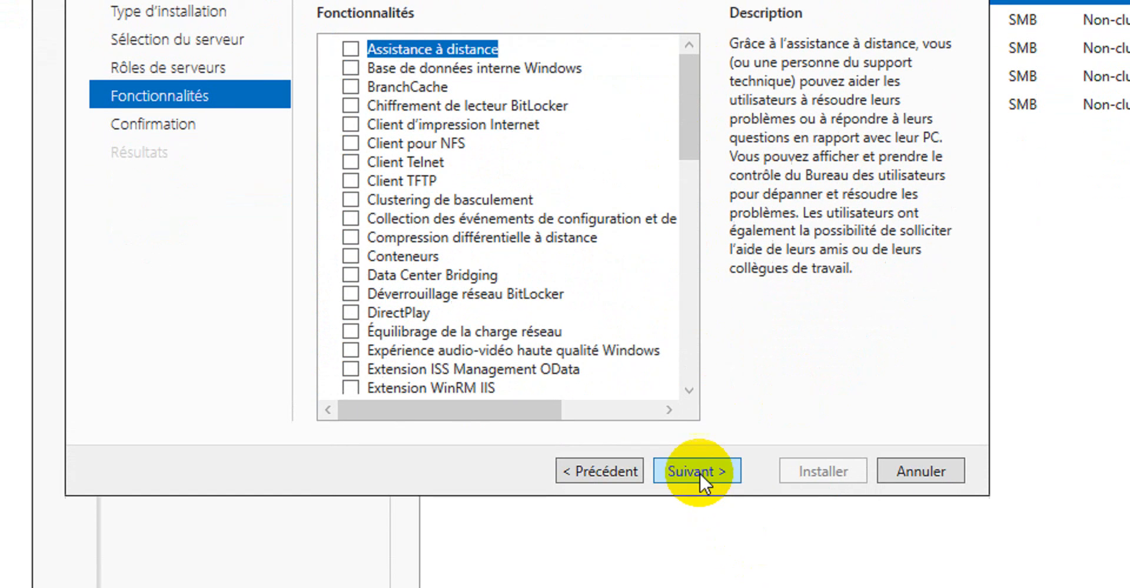
Enable automatic restart of the destination server, install the selected role service, and close the wizard
click(696, 584)
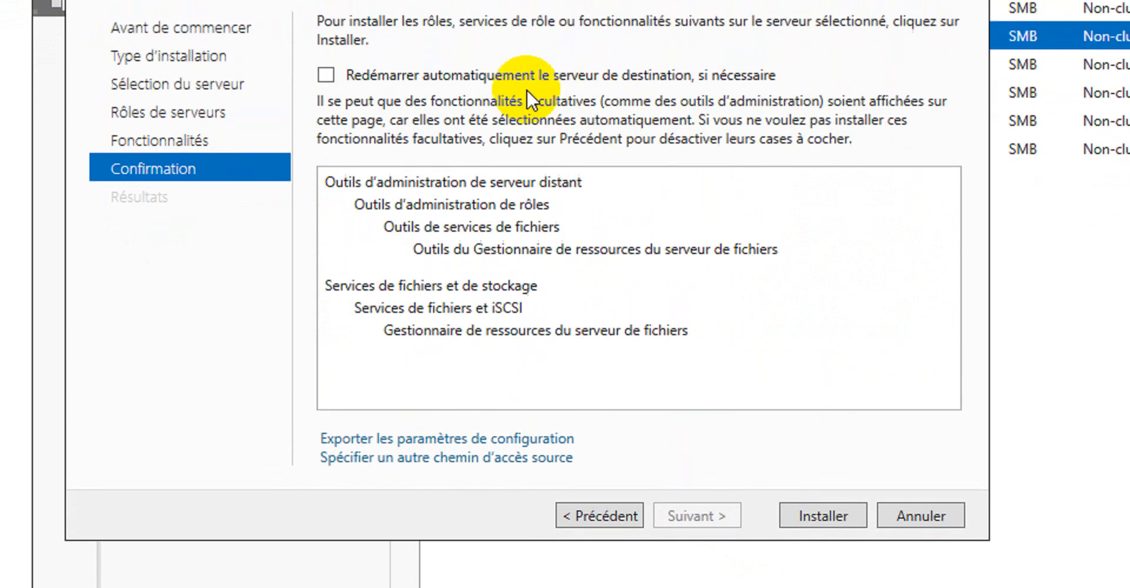
click(326, 9)
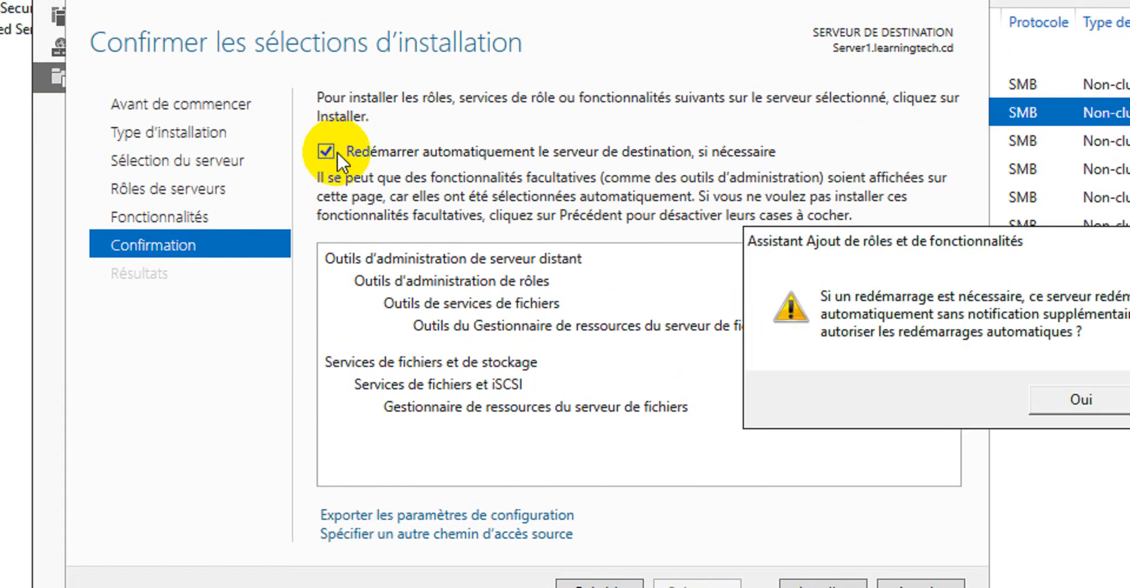
click(1070, 400)
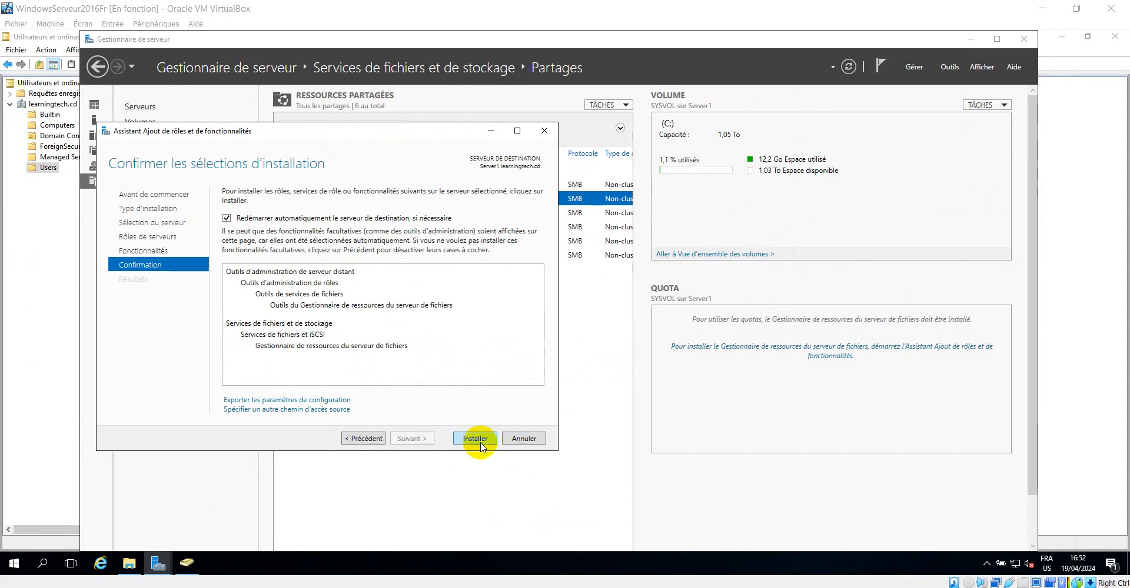
click(475, 439)
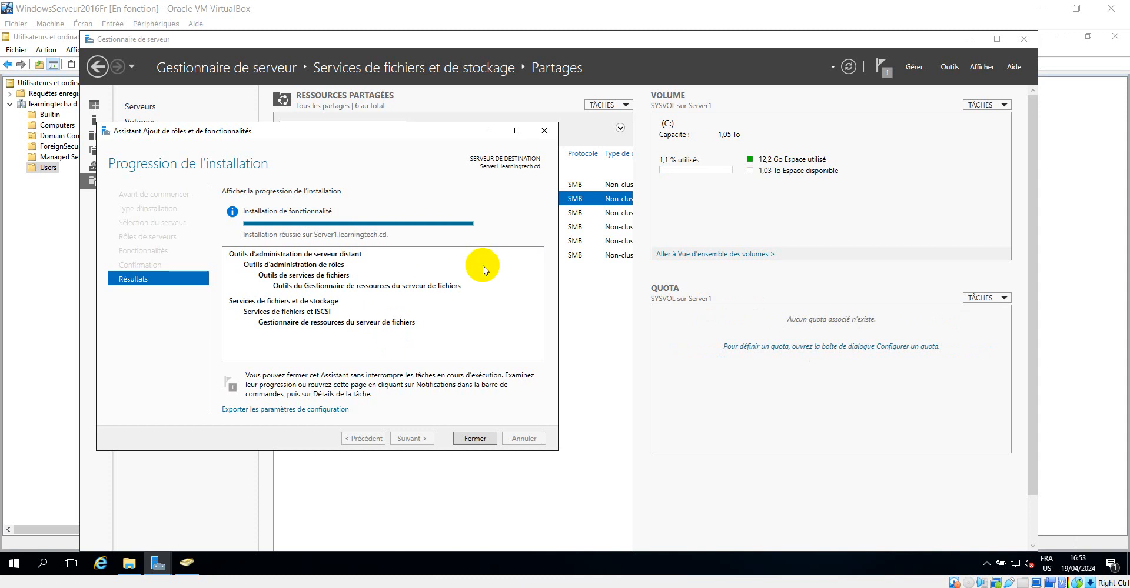
click(473, 439)
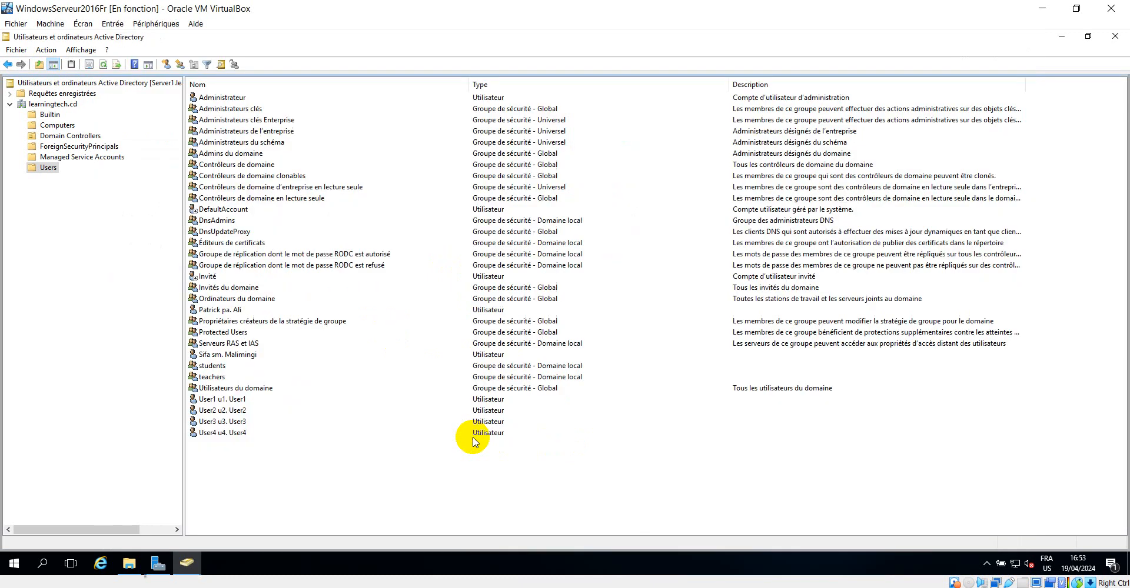
Try to open the quota configuration for the SYSVOL share
click(157, 559)
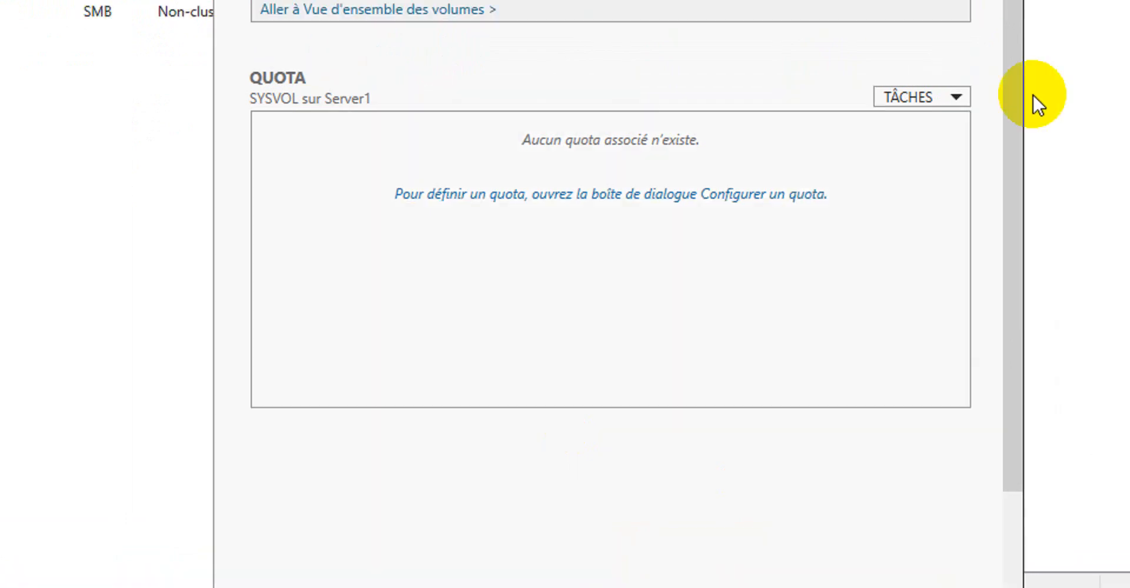
click(879, 145)
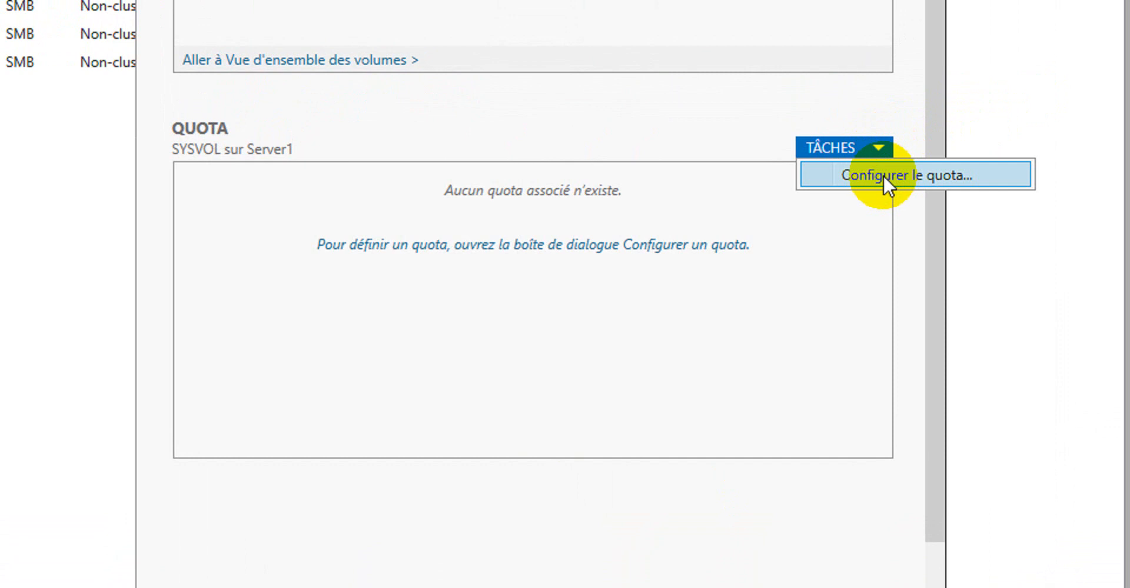
click(882, 175)
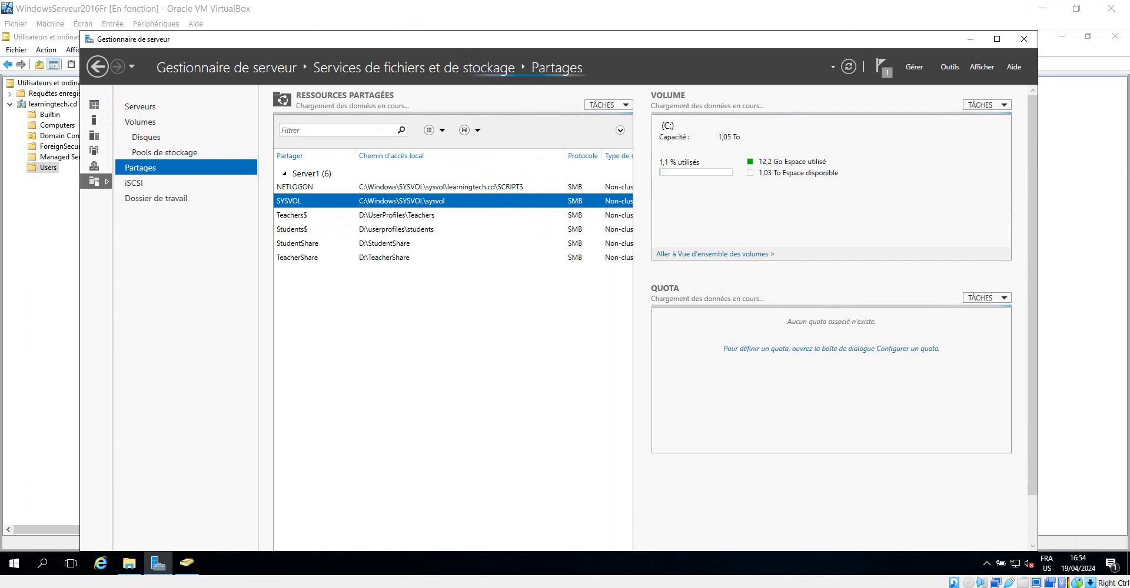
click(373, 563)
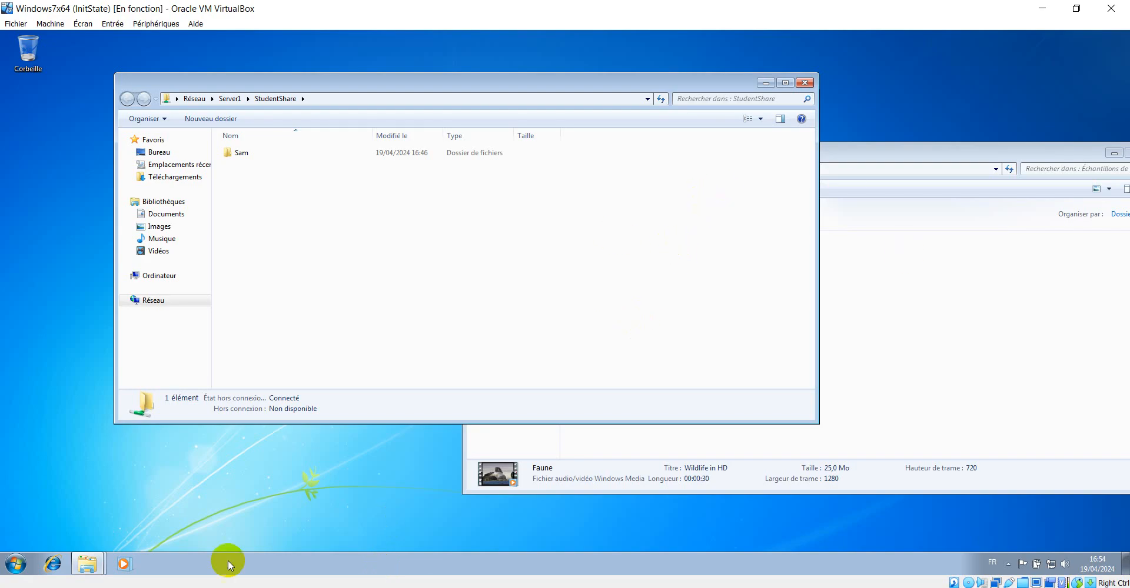
click(16, 564)
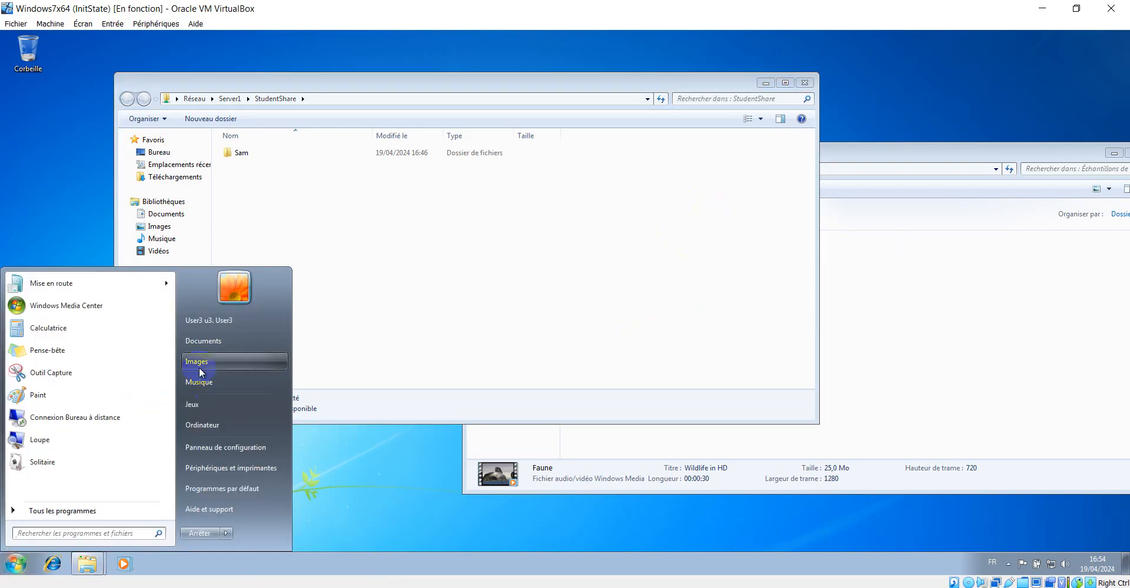
click(355, 475)
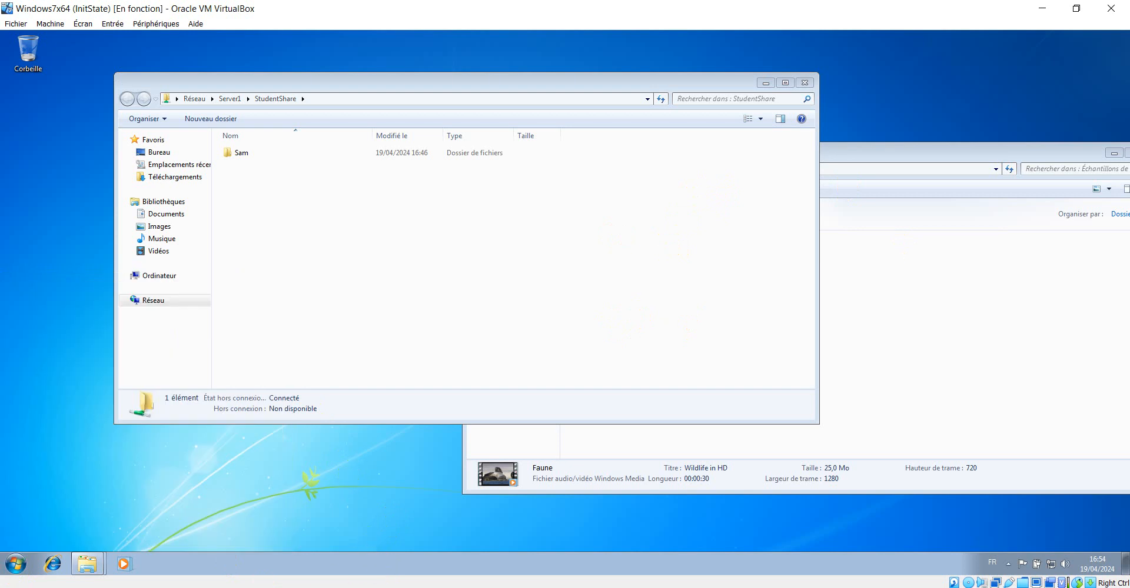
click(313, 587)
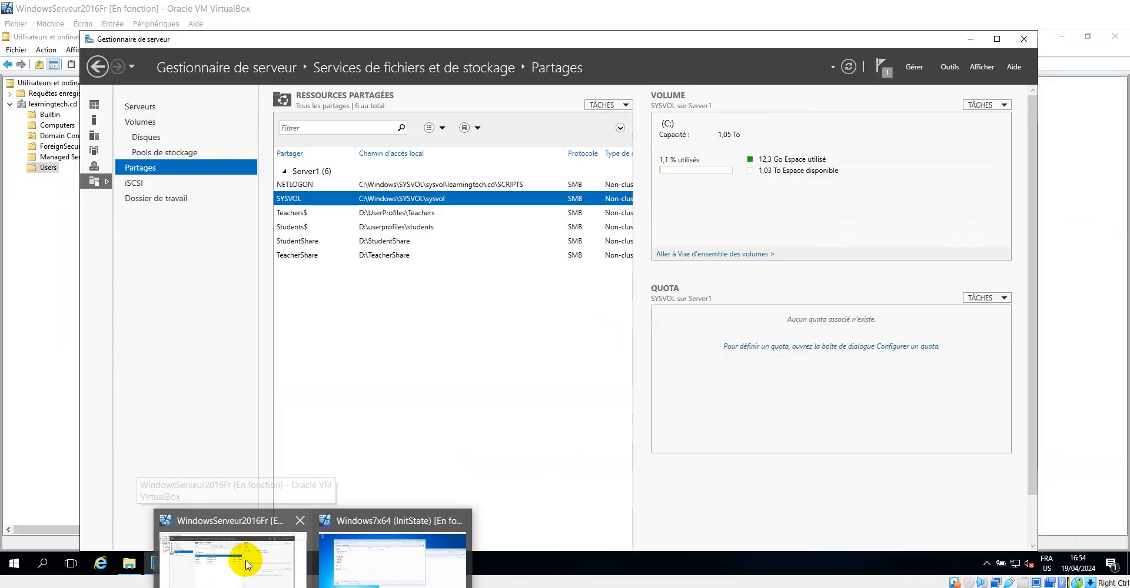
click(350, 564)
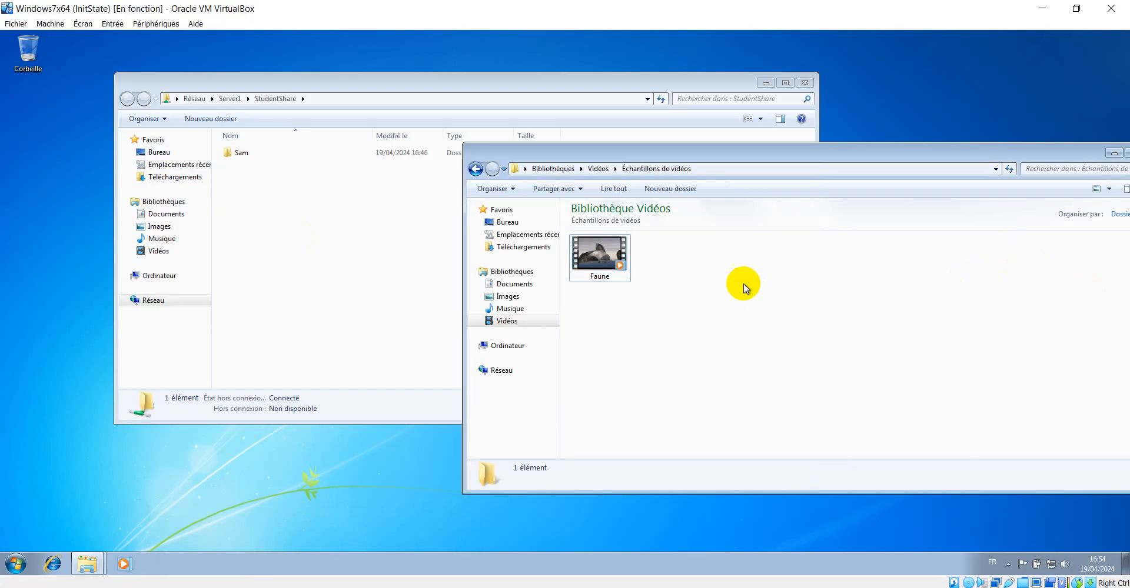
Inspect the properties of the Faune sample video on the Windows 7 client, then switch back to the server
click(608, 258)
right_click(599, 259)
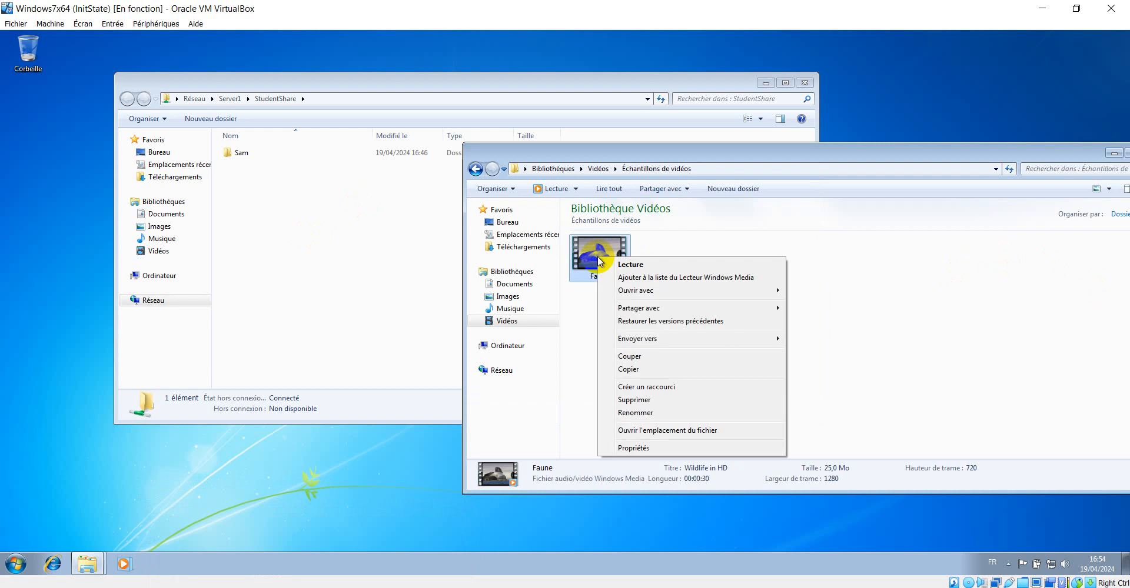
click(671, 447)
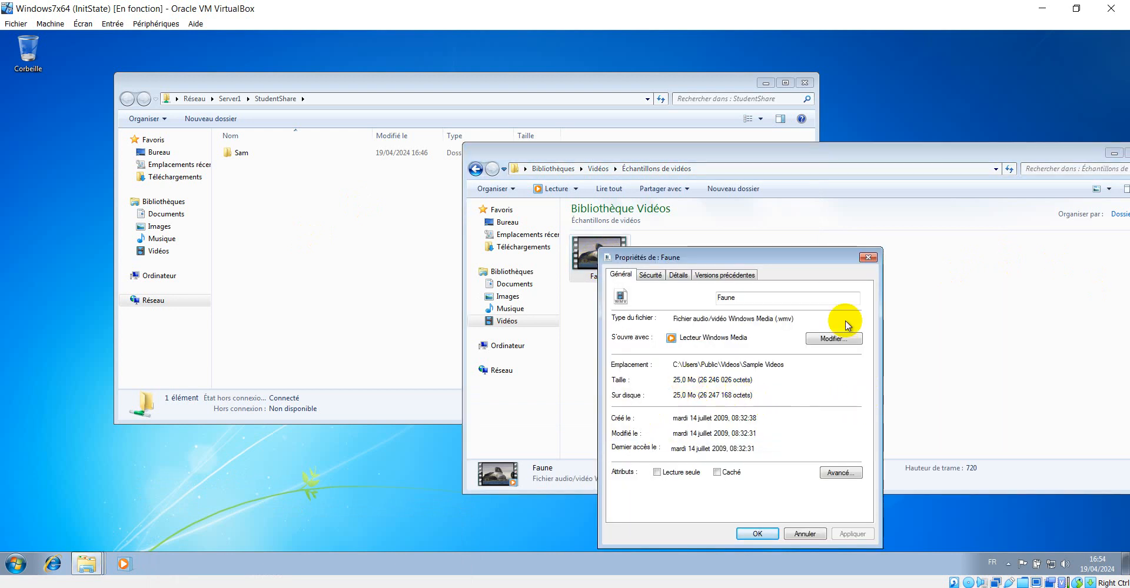
click(867, 258)
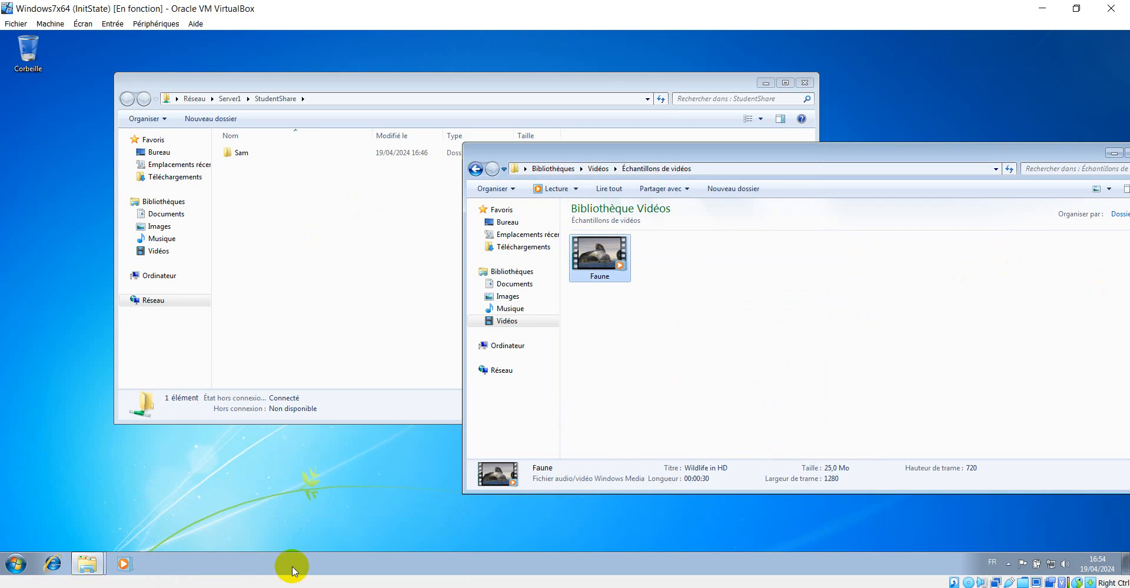
mouse_move(312, 586)
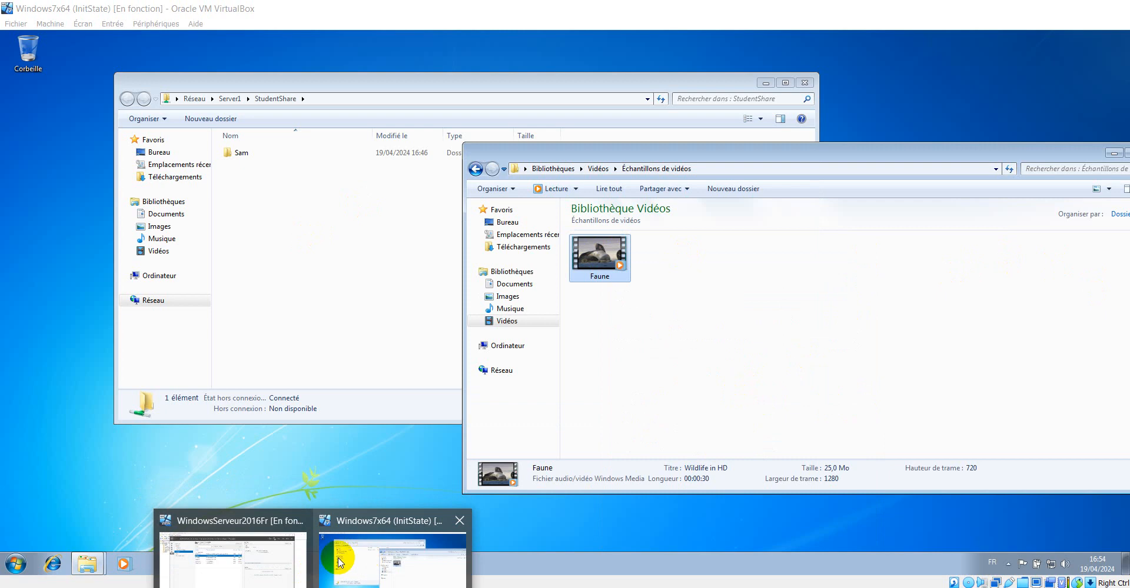
click(353, 558)
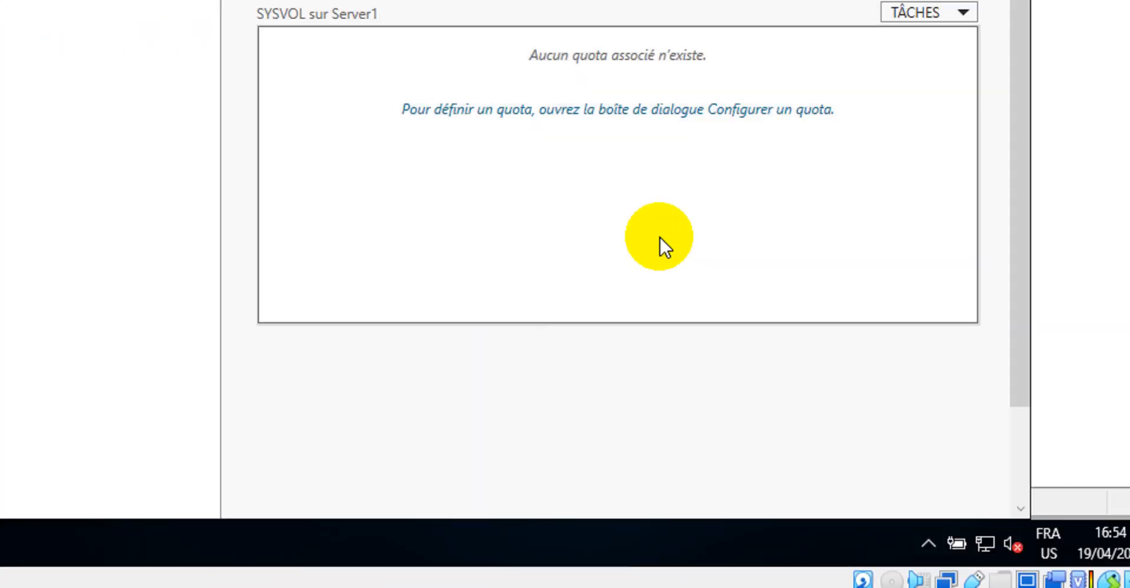
Configure a quota on the SYSVOL share with the Limite de 100 Mo template, automatically applying quotas to all users
click(612, 125)
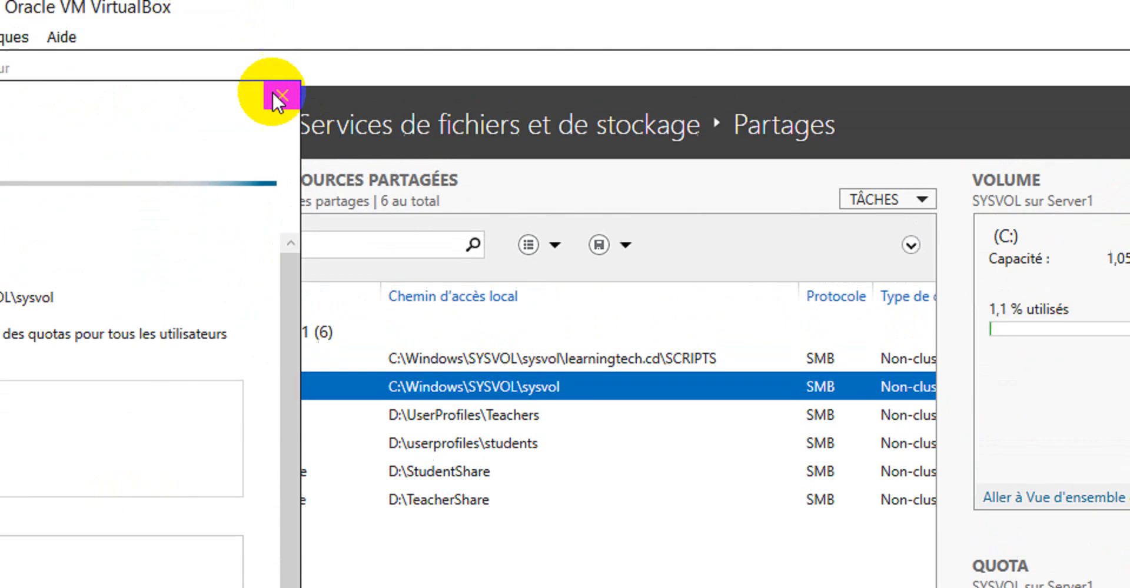
click(279, 97)
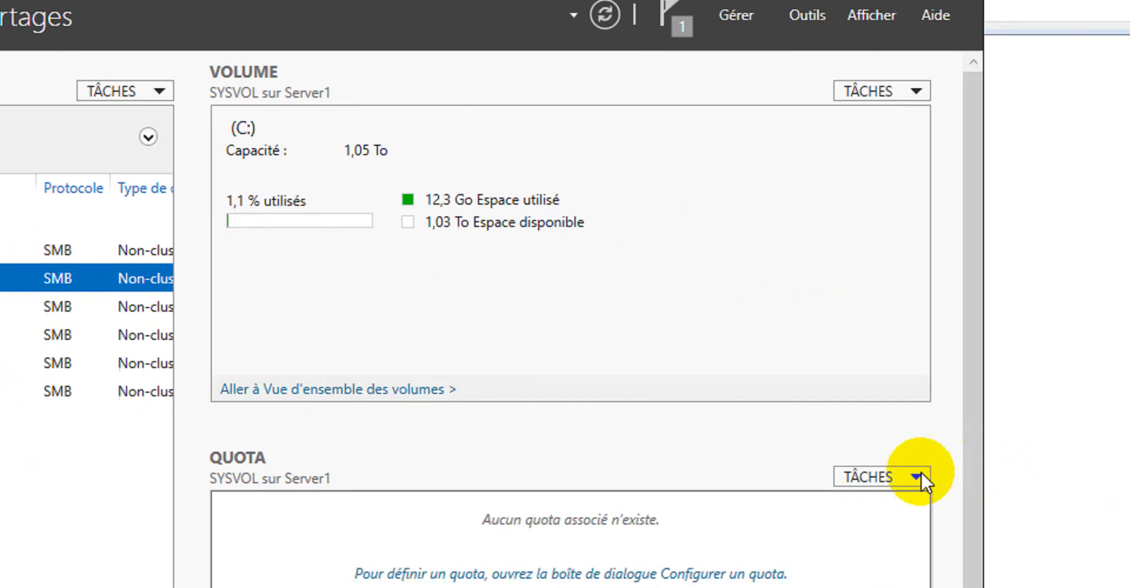
click(900, 448)
click(895, 465)
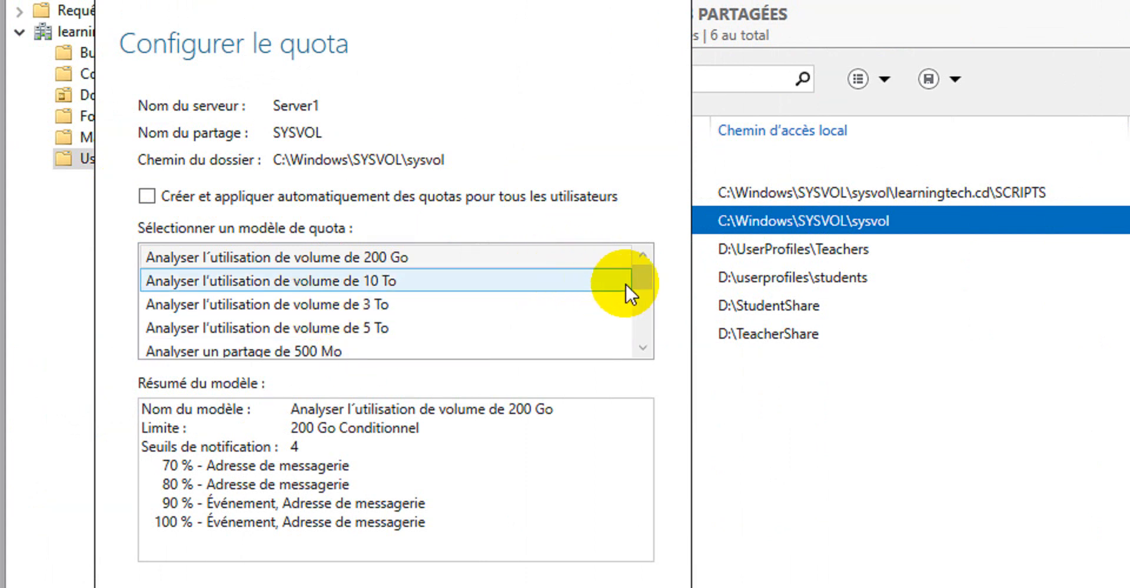
drag(641, 277, 665, 239)
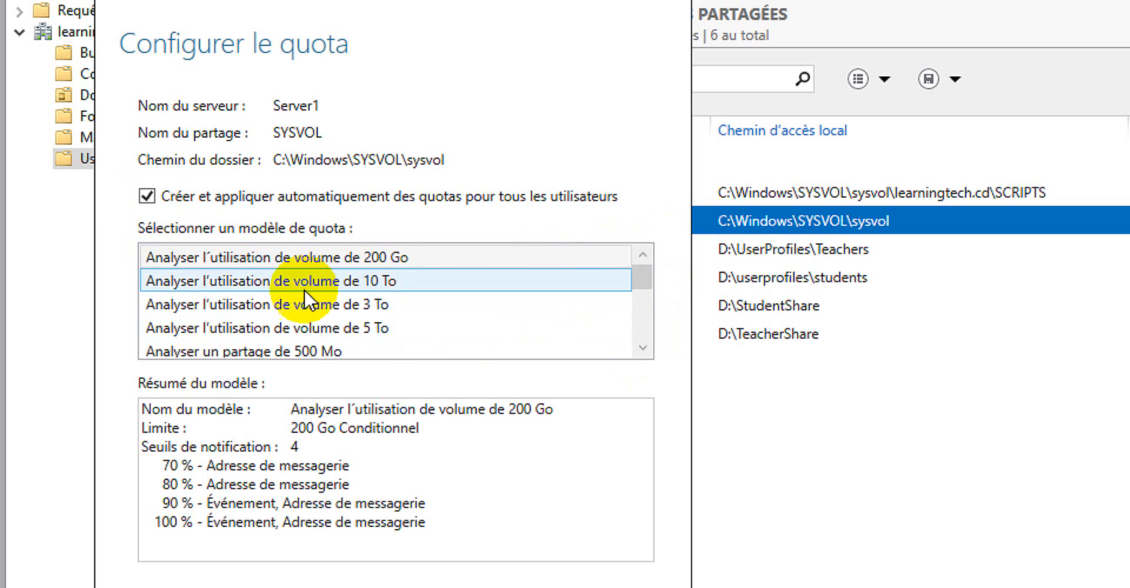
drag(633, 281, 651, 333)
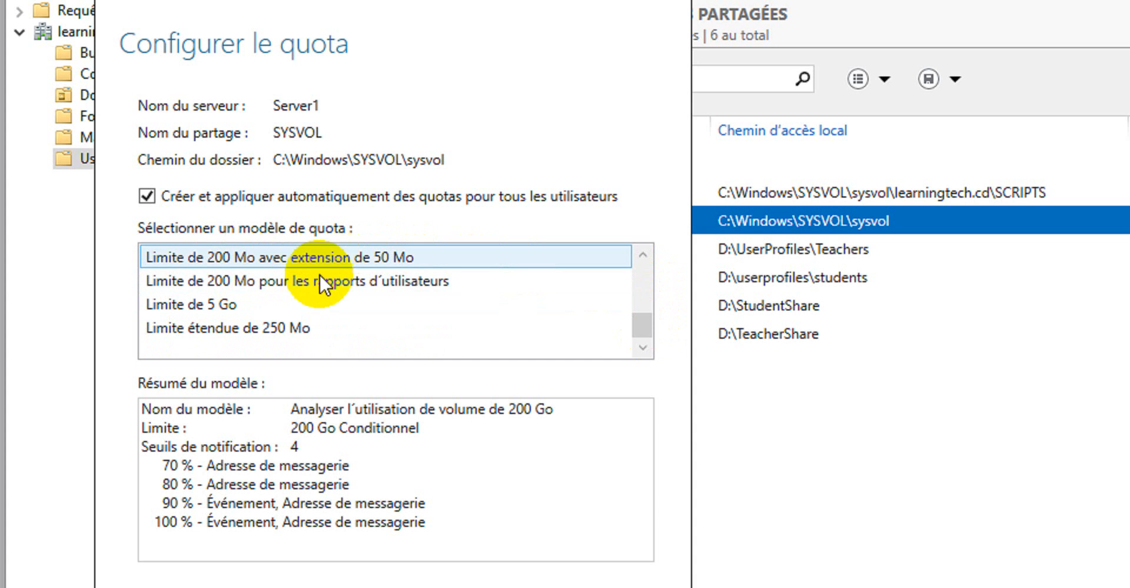
click(275, 327)
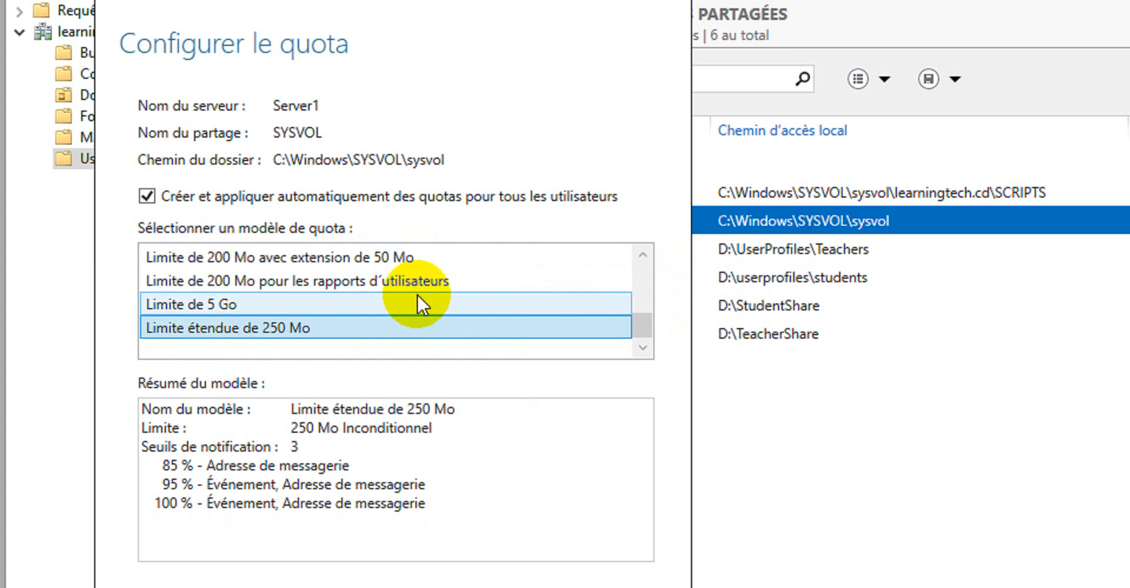
scroll(430, 294, up, 1)
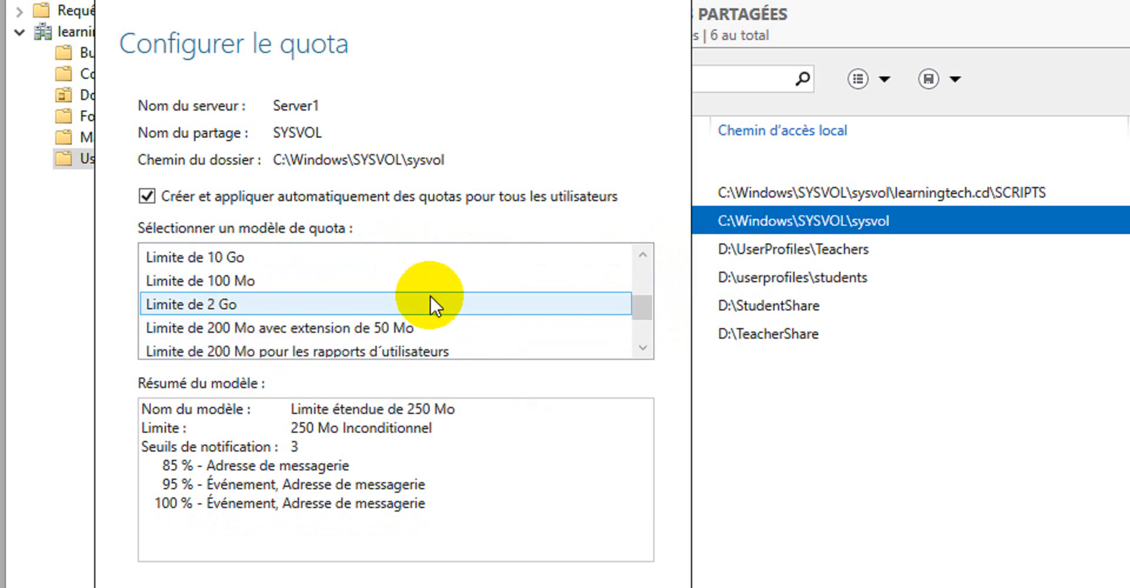
click(247, 283)
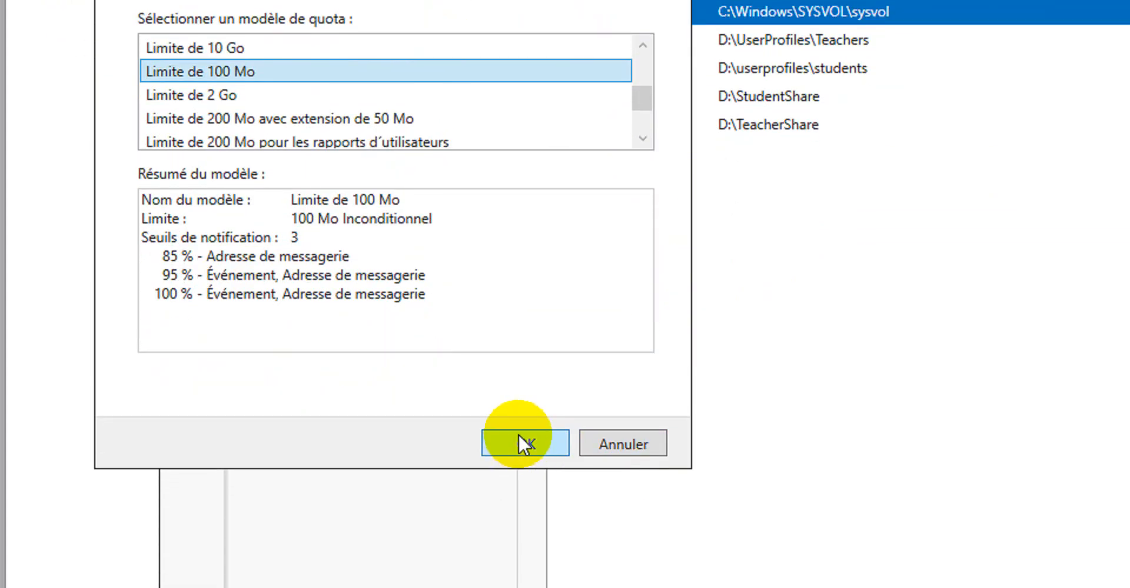
click(518, 434)
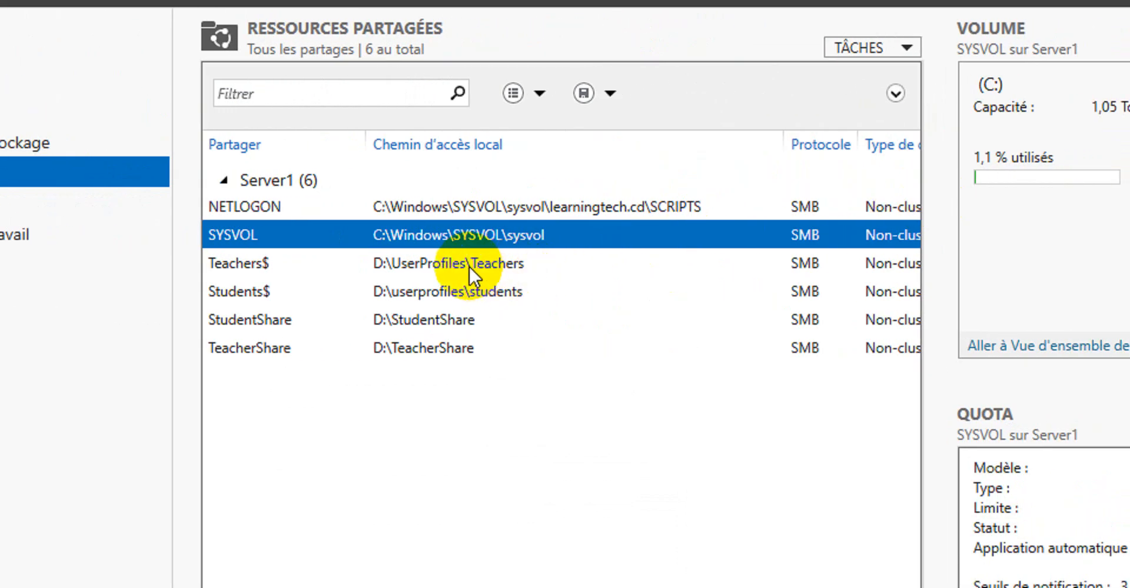
Remove the quota from the SYSVOL share
click(468, 266)
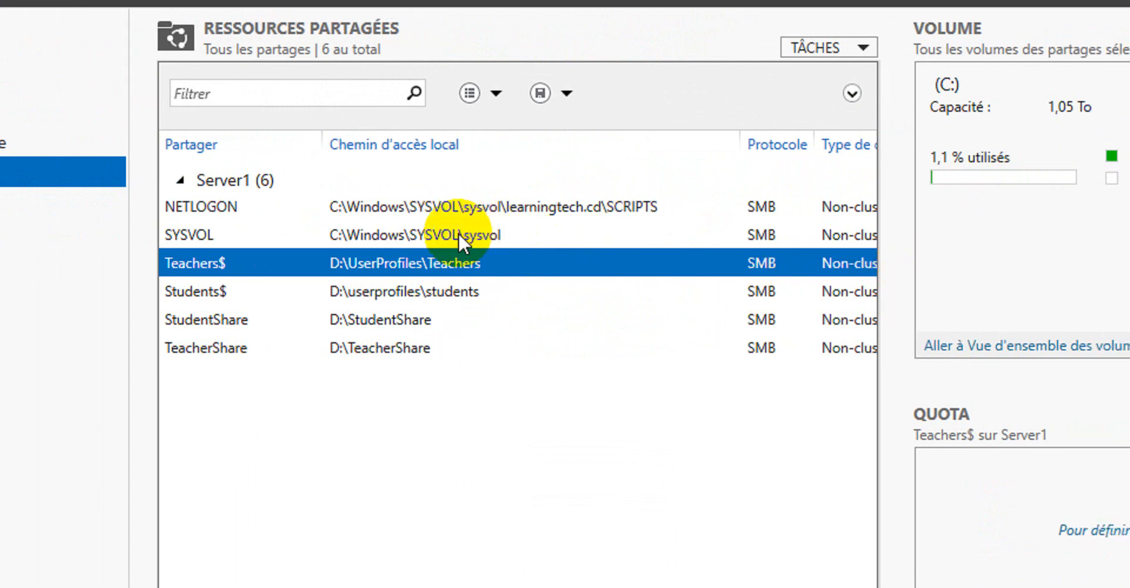
click(458, 233)
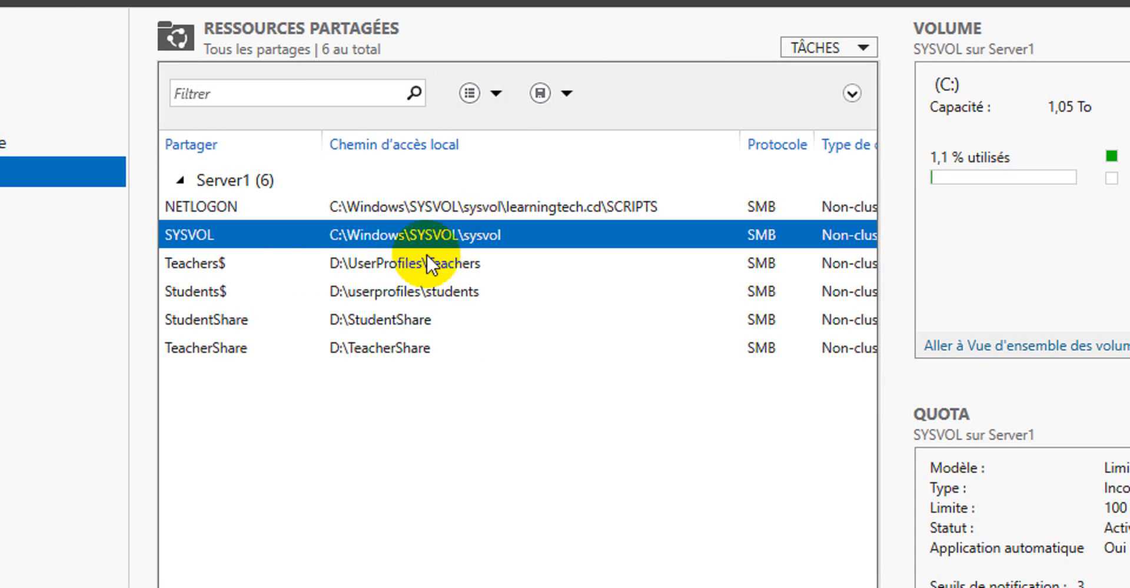
click(392, 323)
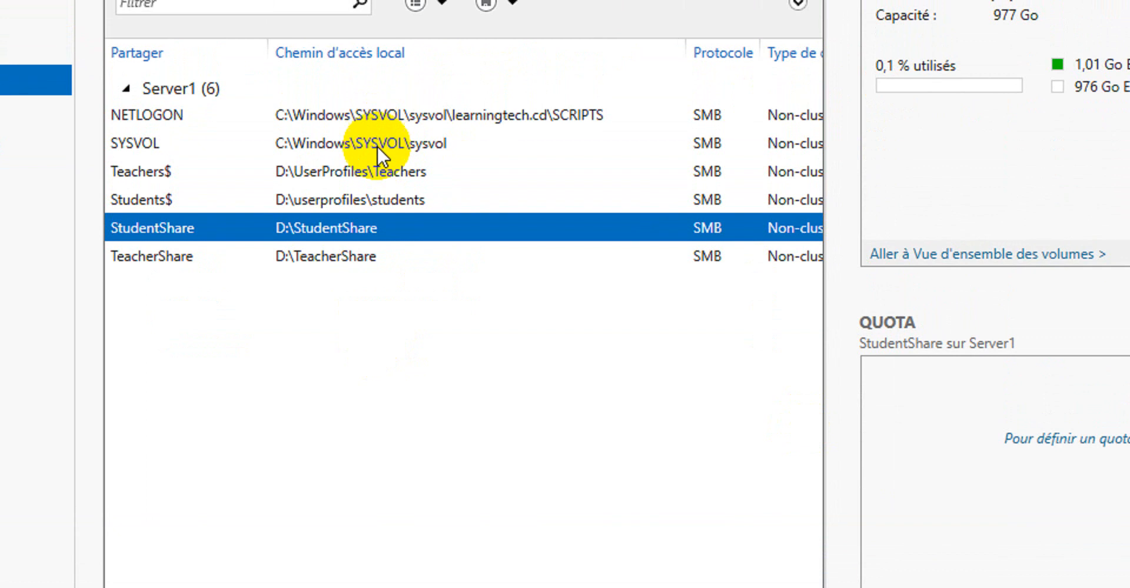
click(376, 102)
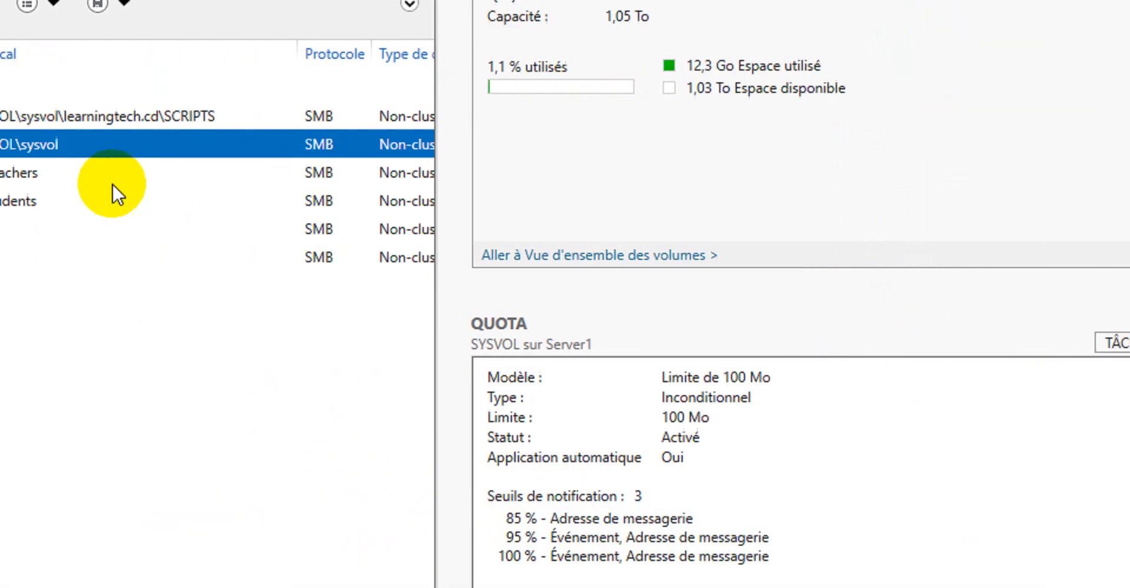
right_click(168, 146)
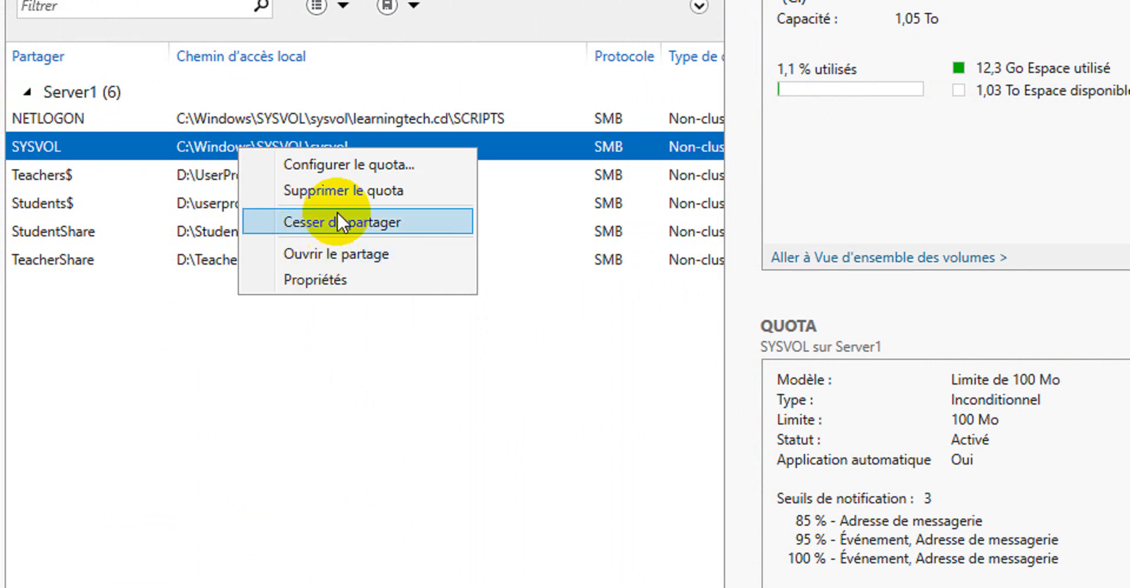
click(341, 196)
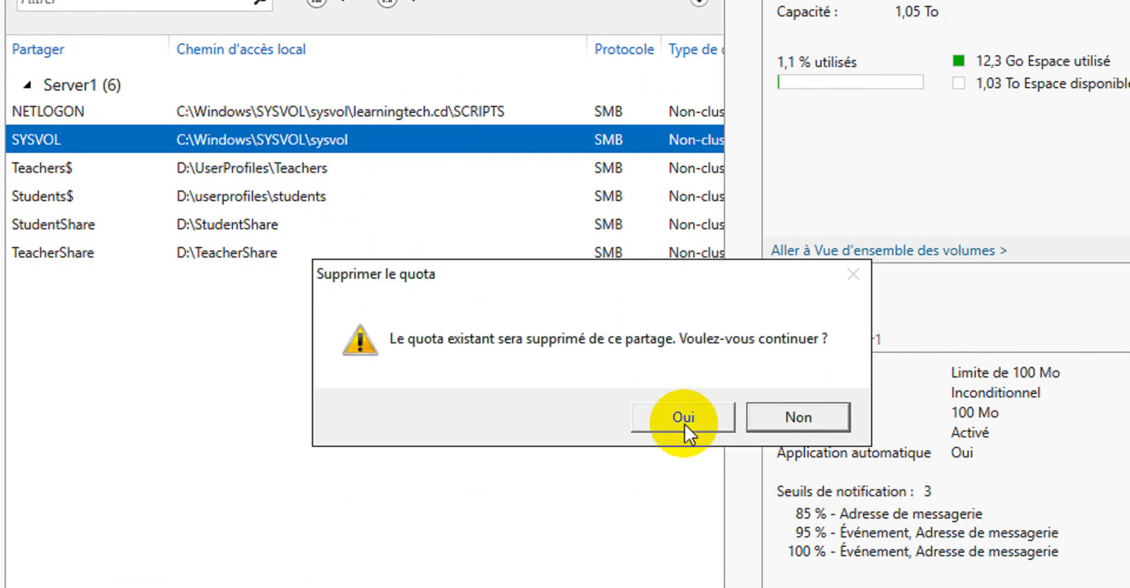
click(685, 429)
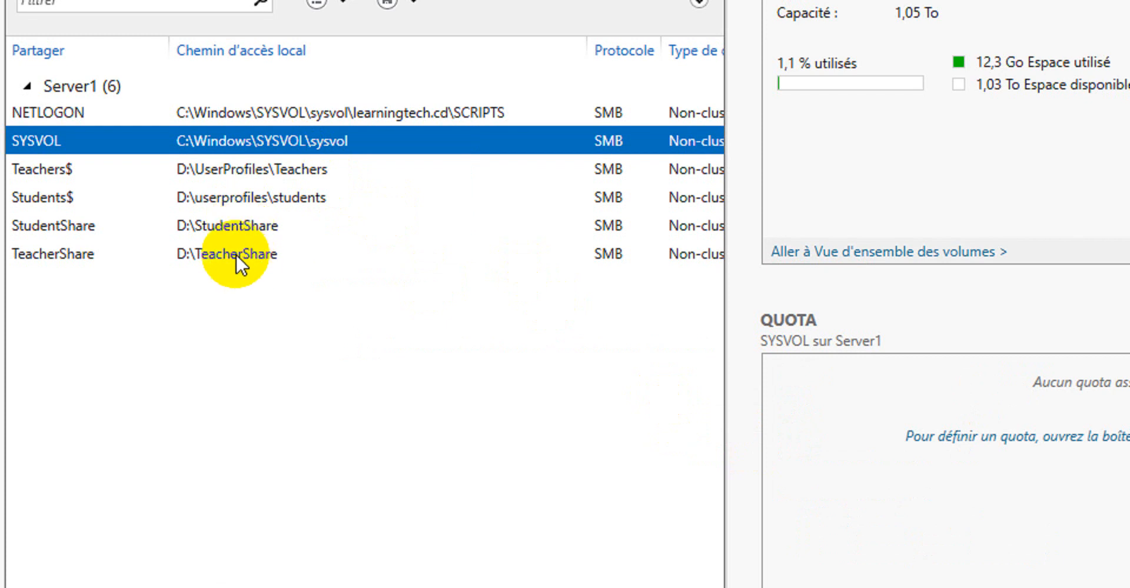
Configure StudentShare's quota with the Limite de 100 Mo template, automatically applying quotas to all users
click(220, 227)
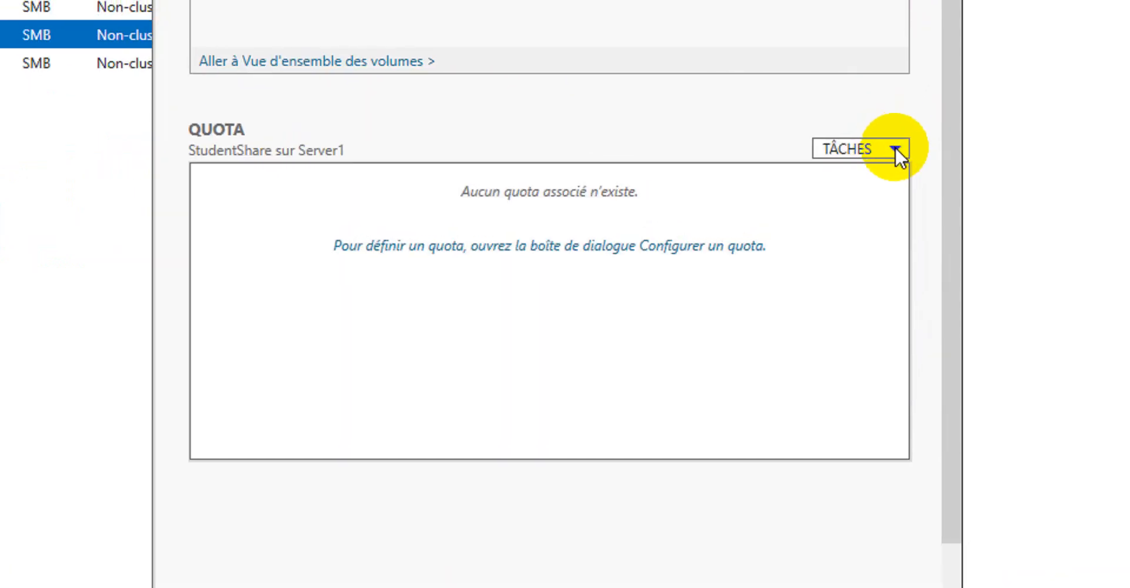
click(896, 150)
click(889, 176)
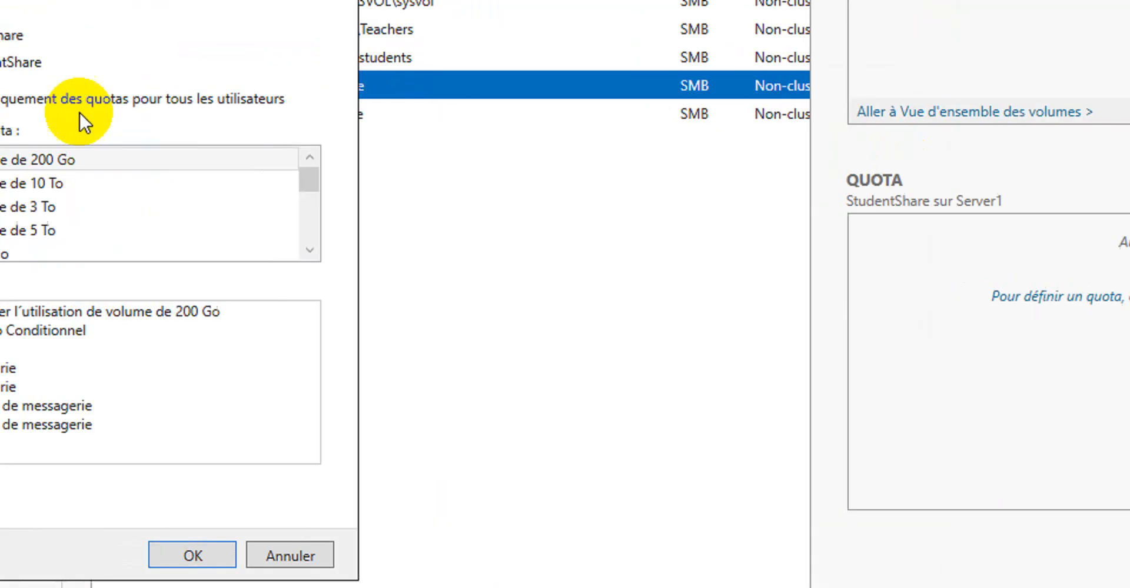
click(206, 145)
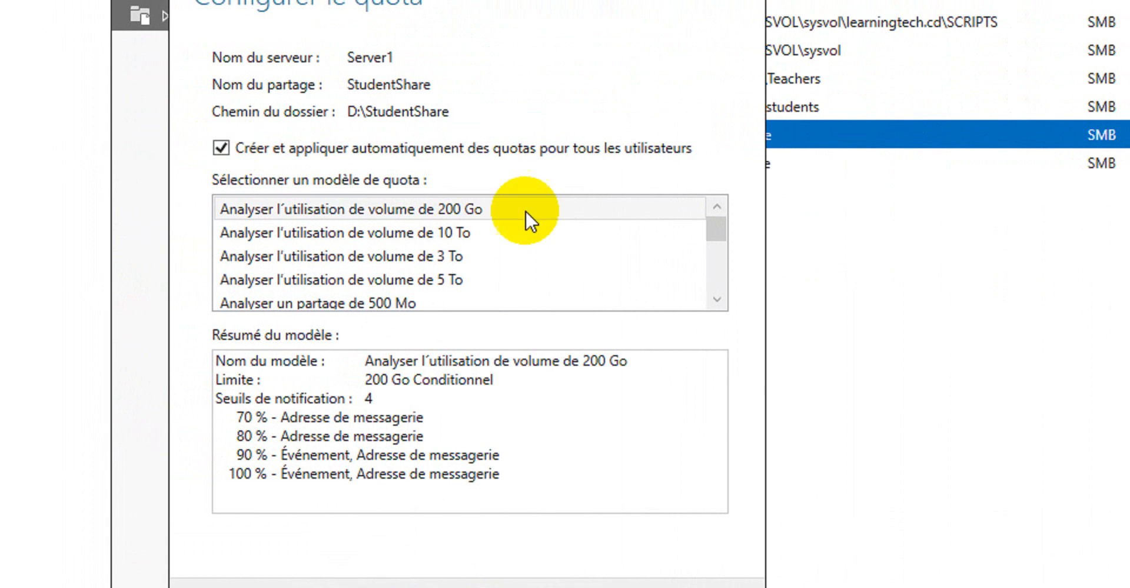
drag(719, 231, 712, 260)
click(306, 256)
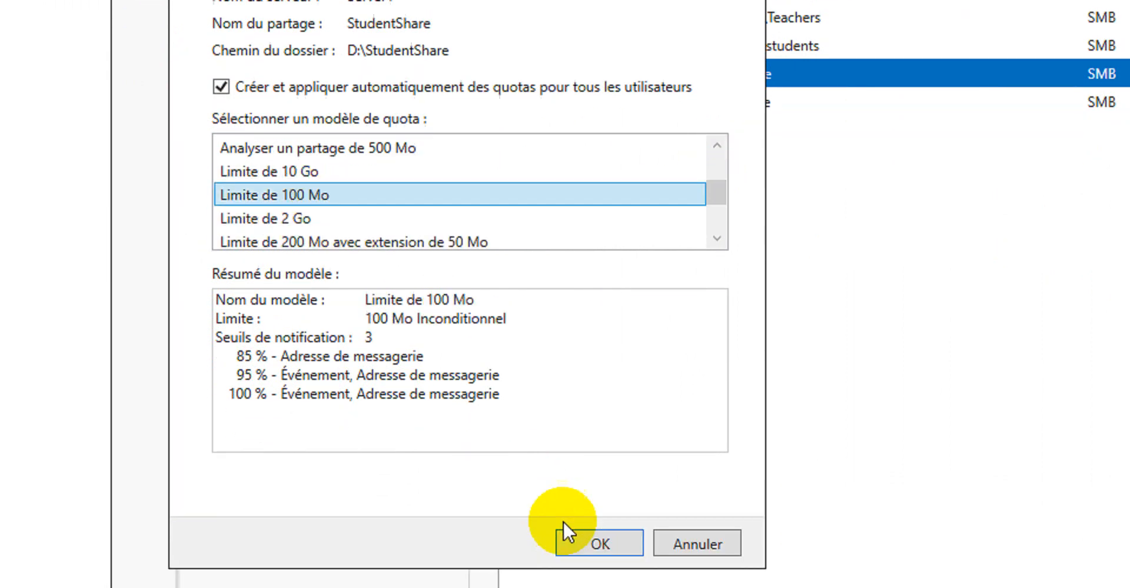
click(596, 544)
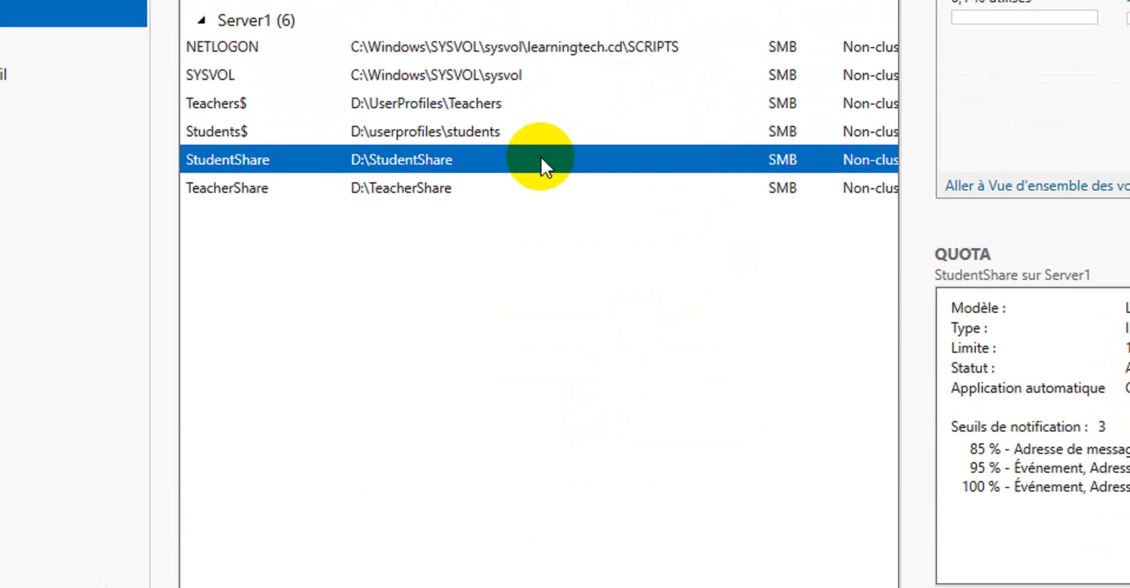
Review the quota settings of TeacherShare, Students$ and StudentShare, then switch to the Windows 7 client
click(460, 188)
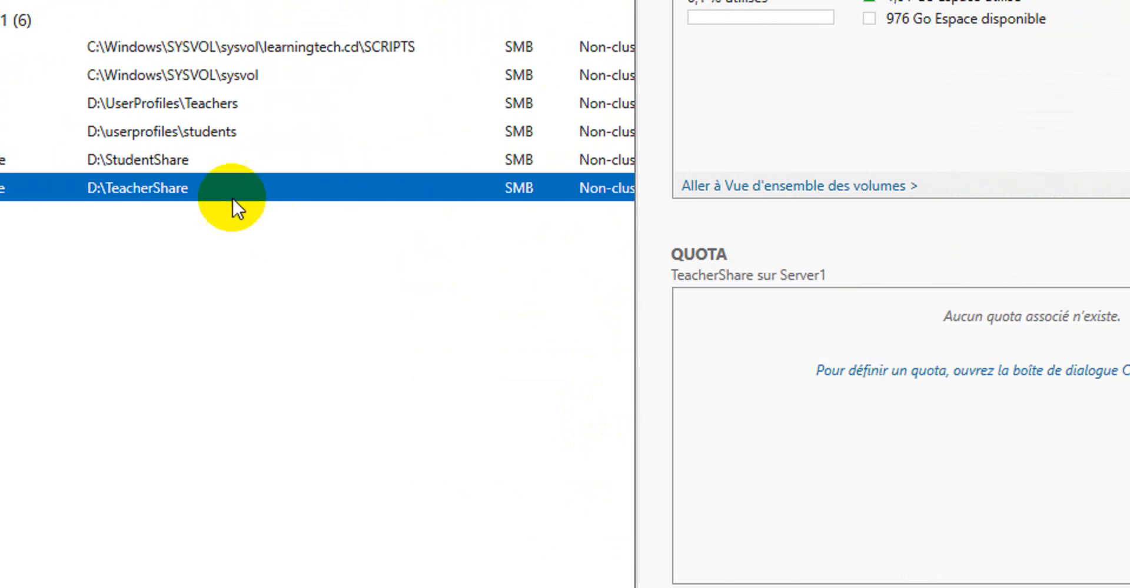
click(164, 141)
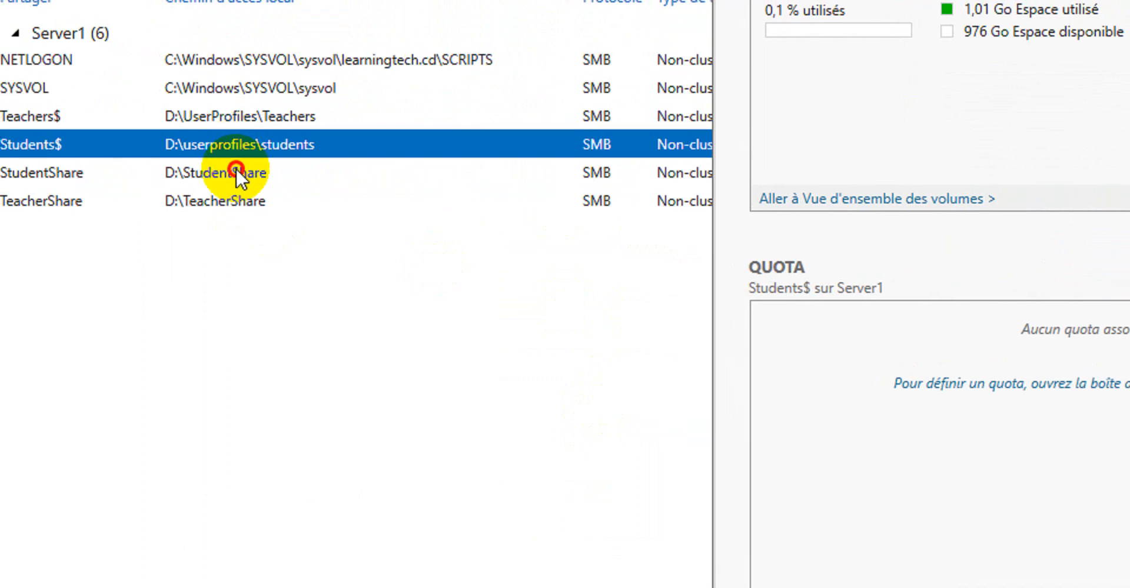
click(233, 171)
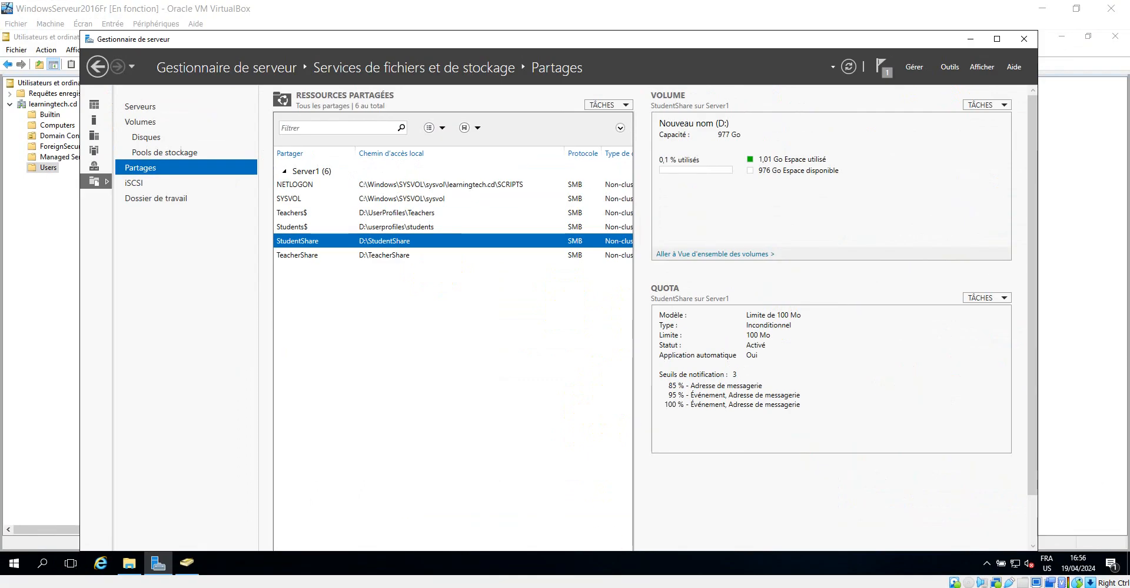
click(389, 550)
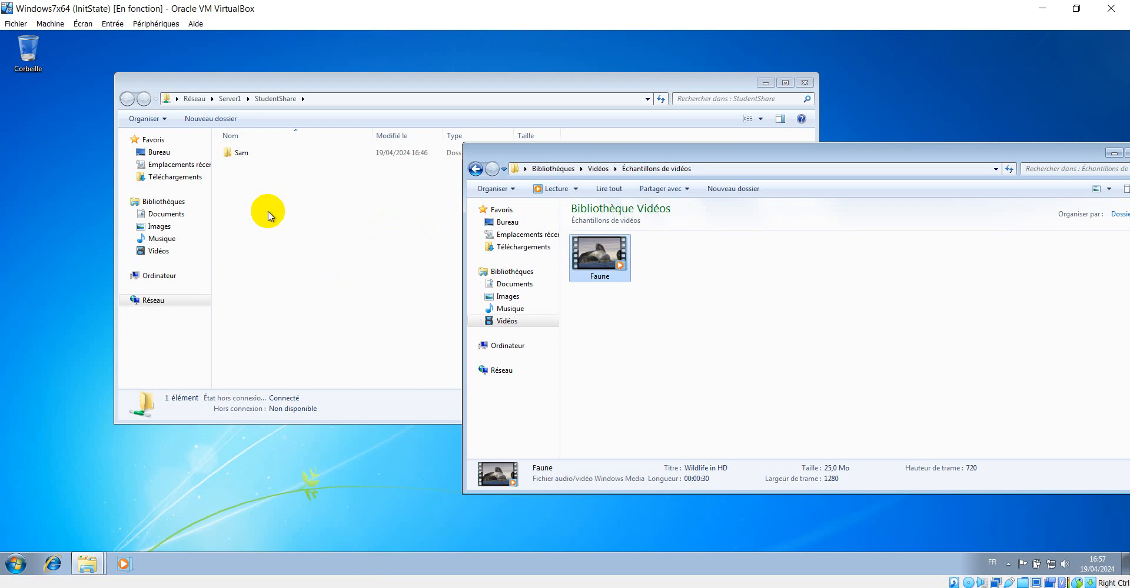
Open the Sam folder on StudentShare and paste a copy of the Wildlife video into it
click(319, 219)
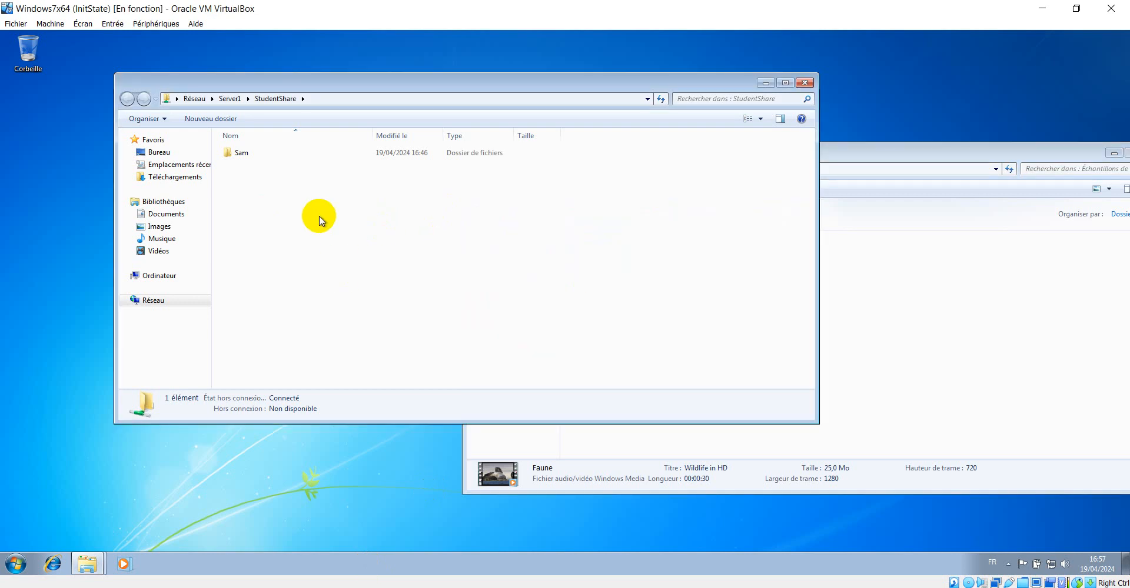
double_click(240, 153)
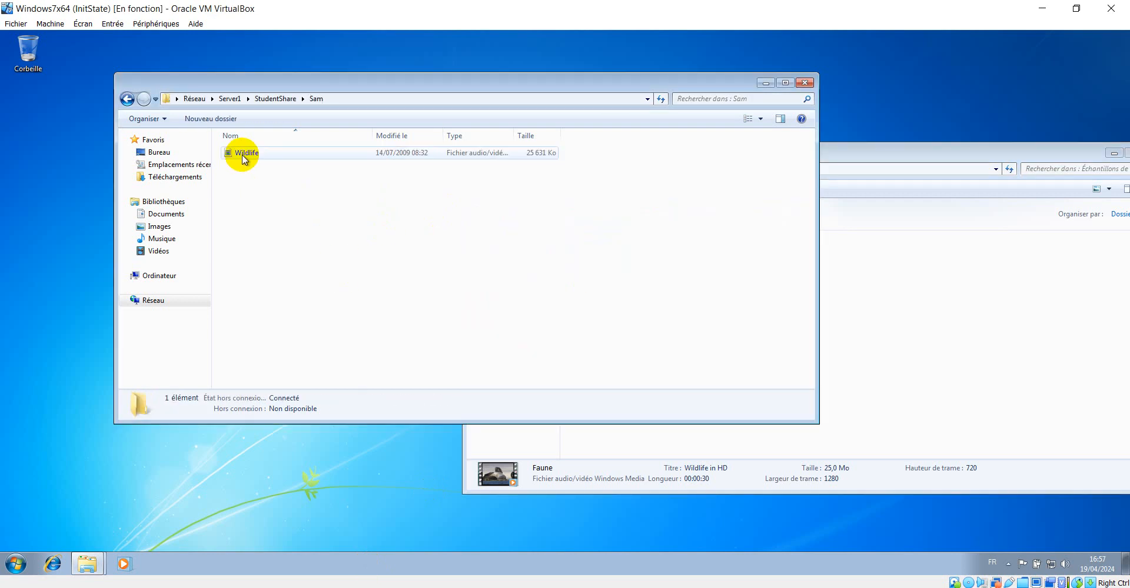
click(244, 158)
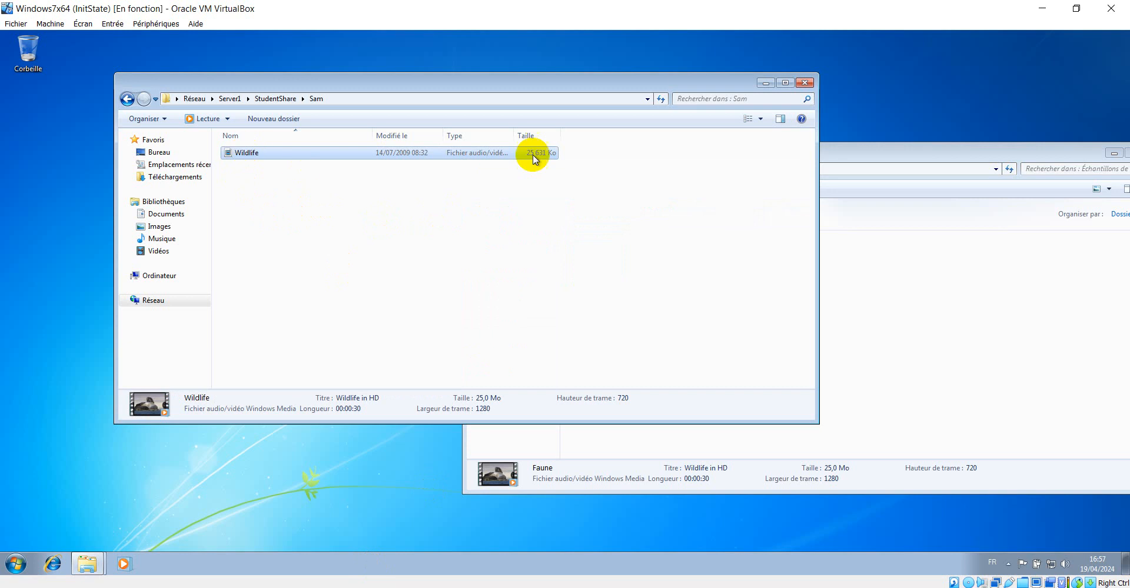
click(127, 99)
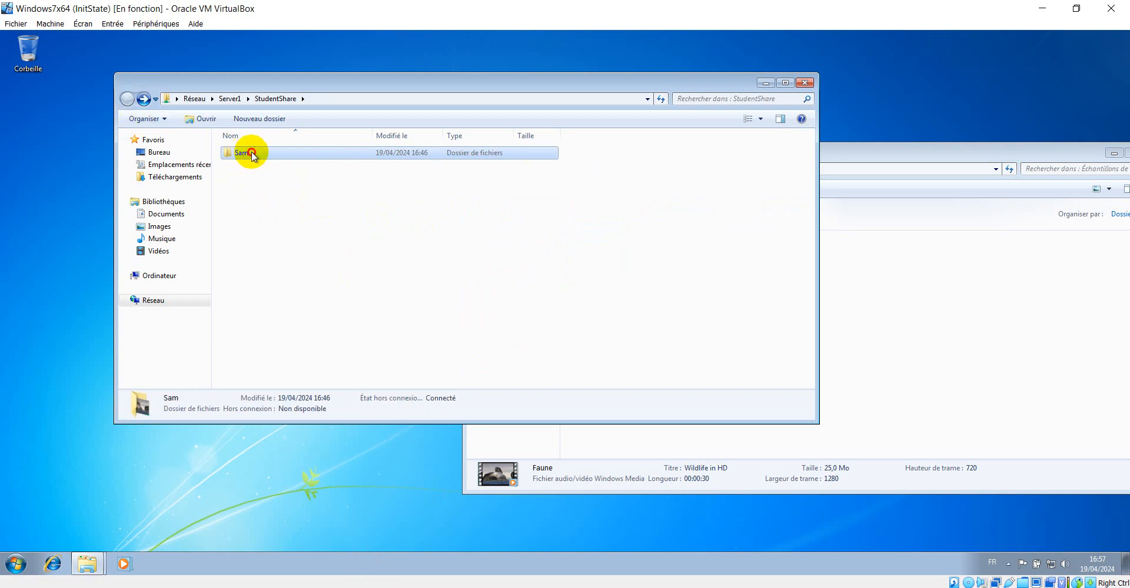
double_click(252, 154)
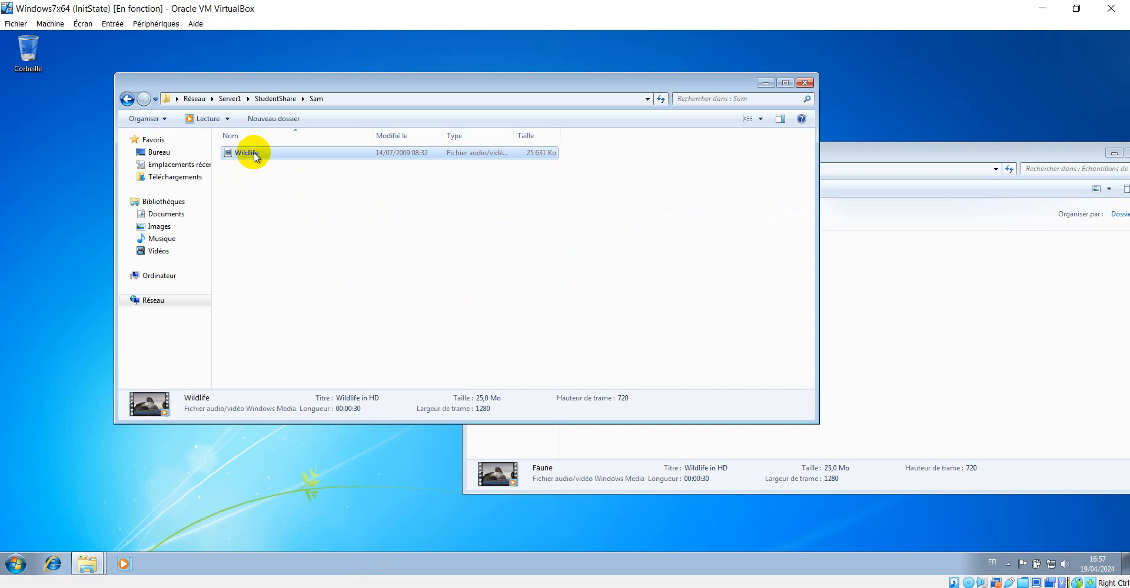
key(ctrl+v)
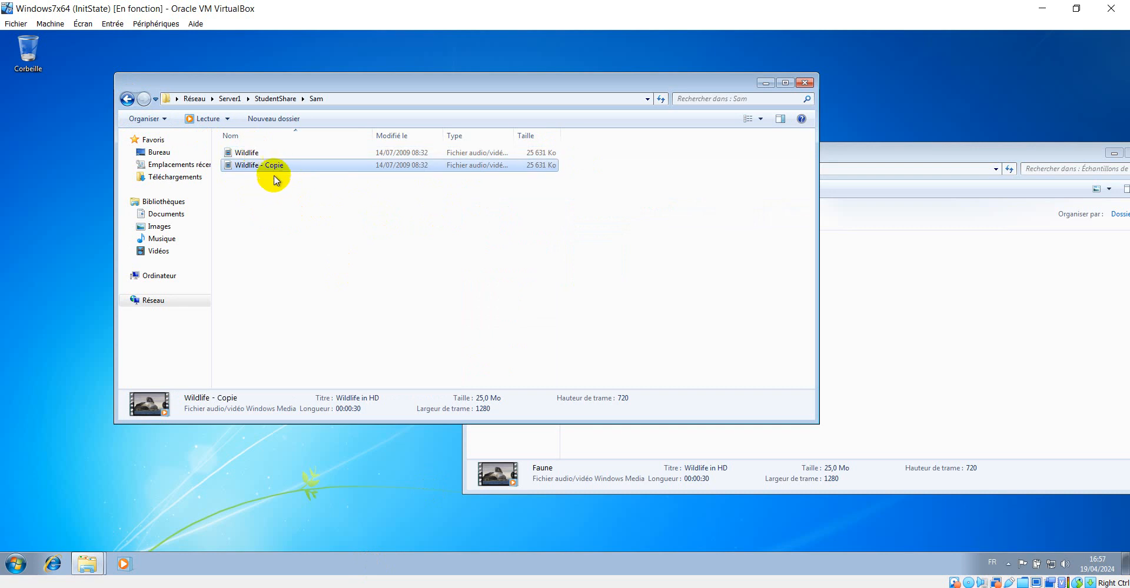
Try to duplicate the selected Wildlife files inside the Sam folder, cancelling the copy
mouse_move(274, 180)
mouse_down()
mouse_move(244, 156)
mouse_move(283, 177)
mouse_up()
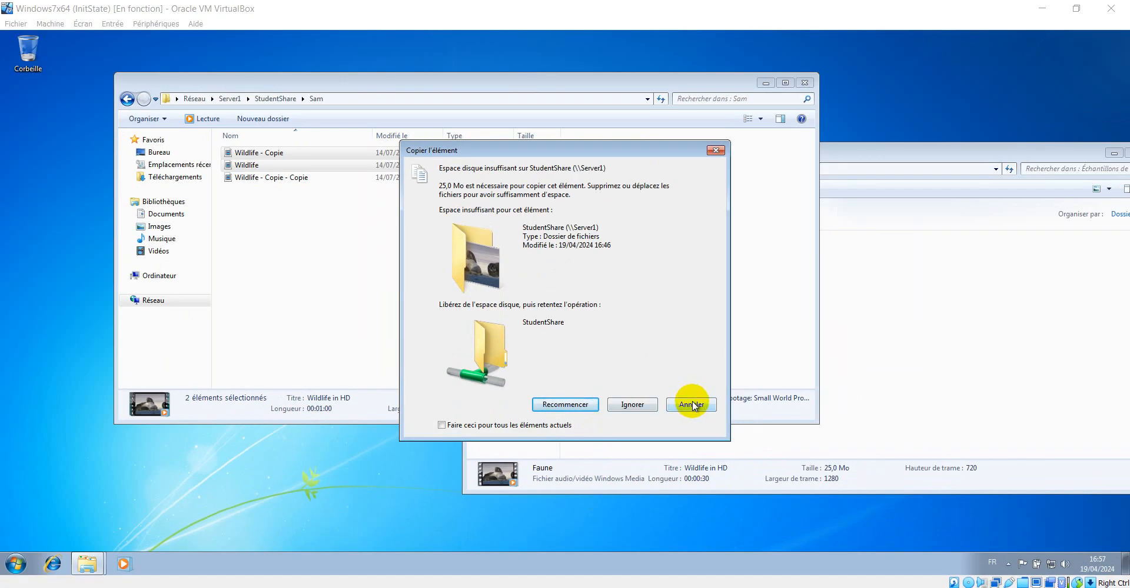
click(877, 221)
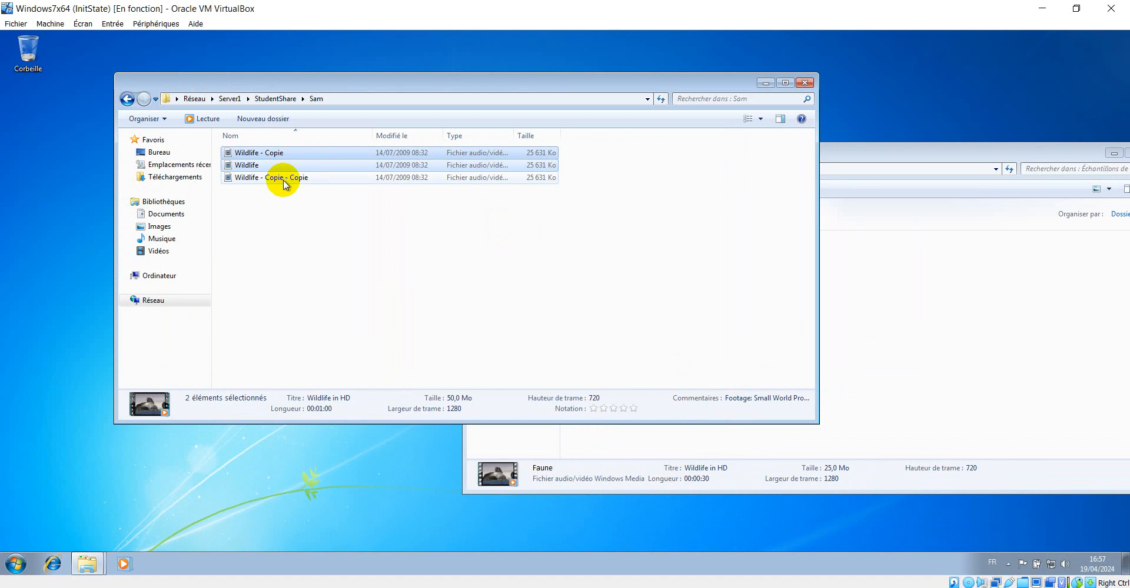
Navigate back to StudentShare and open Computer
click(132, 99)
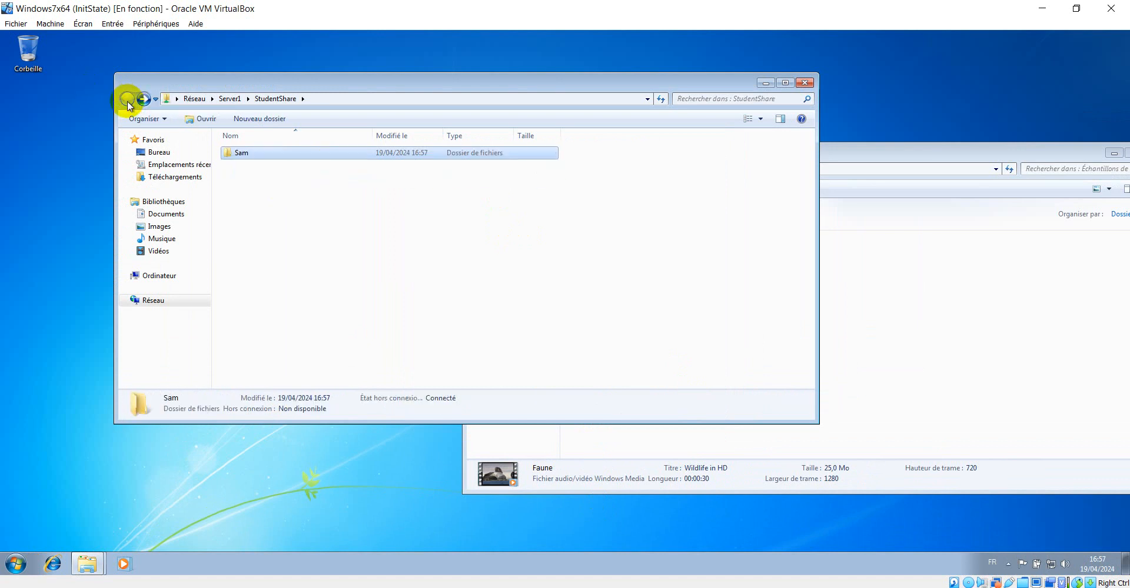
click(167, 276)
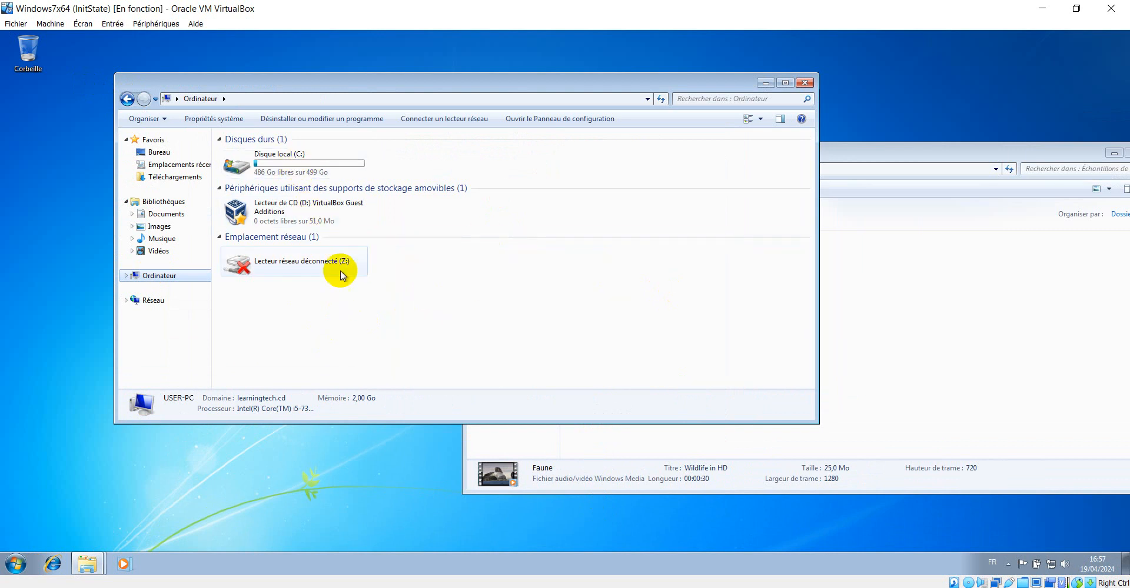
Return to StudentShare on the client, then switch to the server and open This PC in File Explorer
click(126, 100)
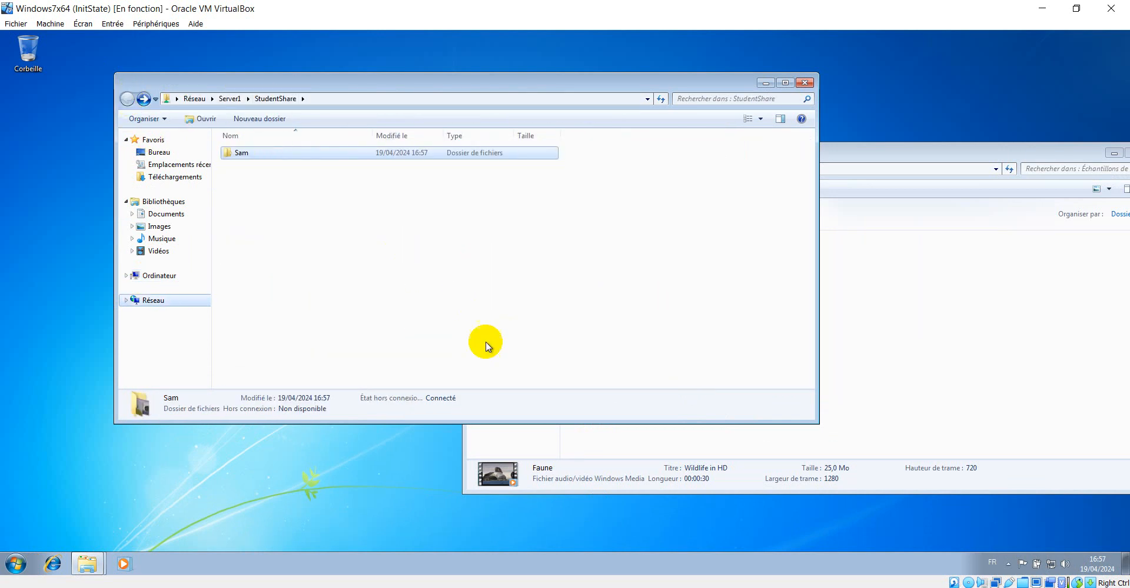
click(312, 587)
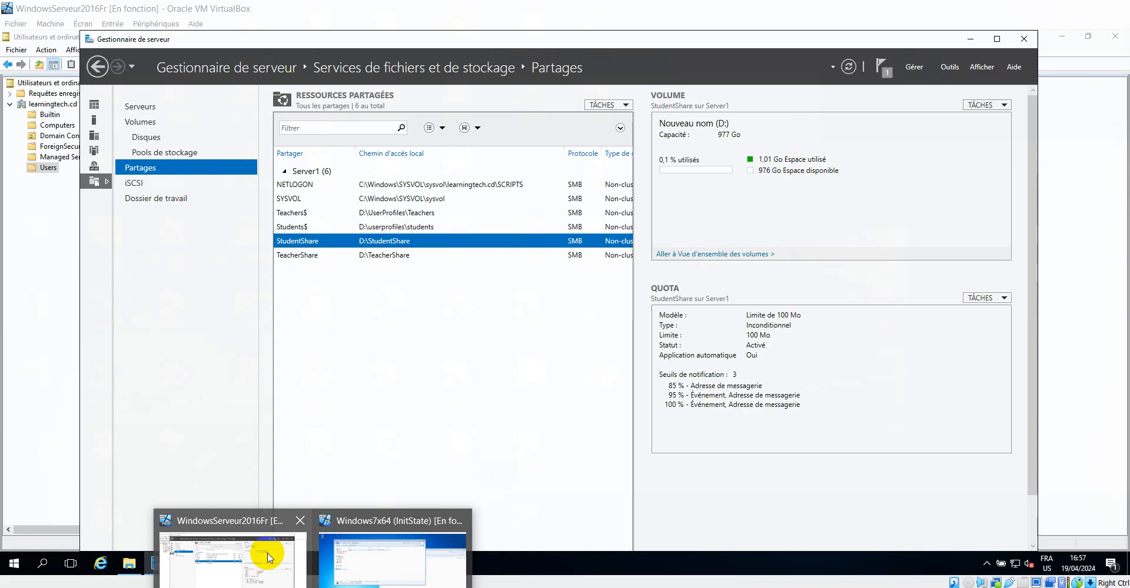
click(268, 558)
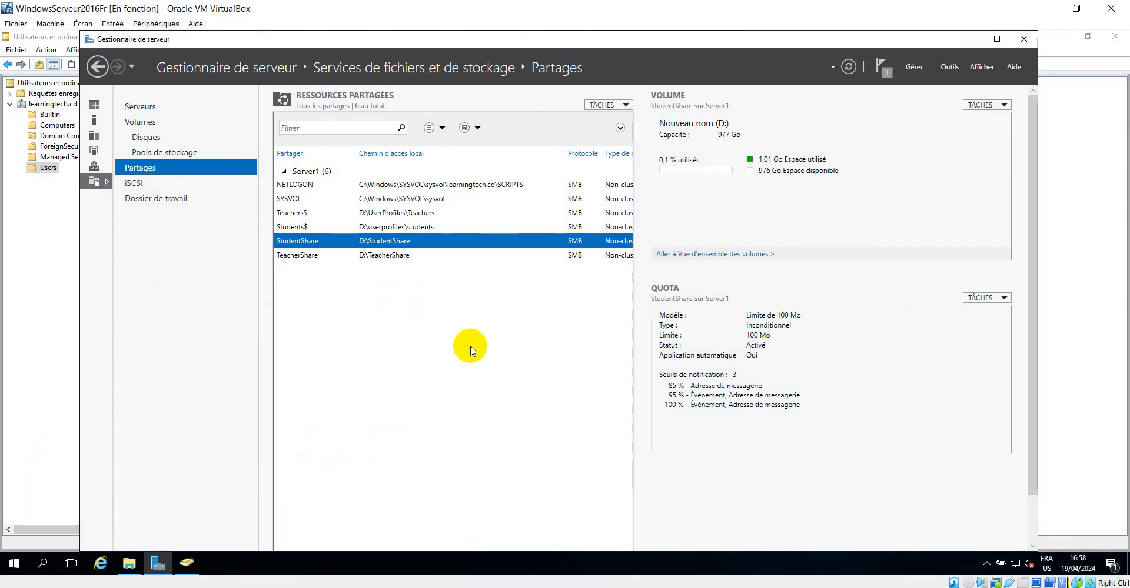
click(129, 565)
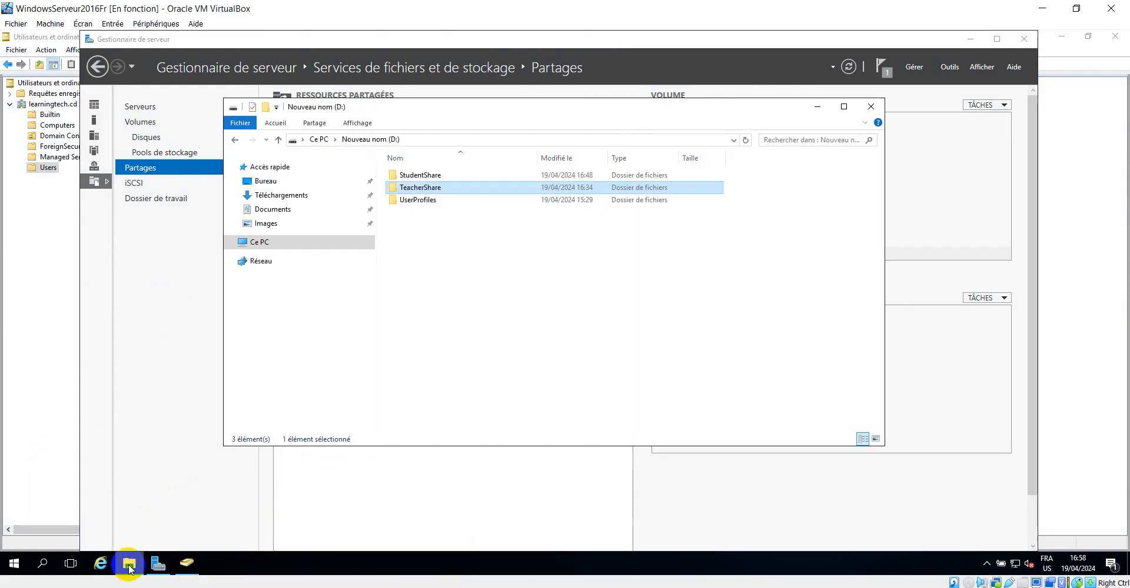
click(261, 246)
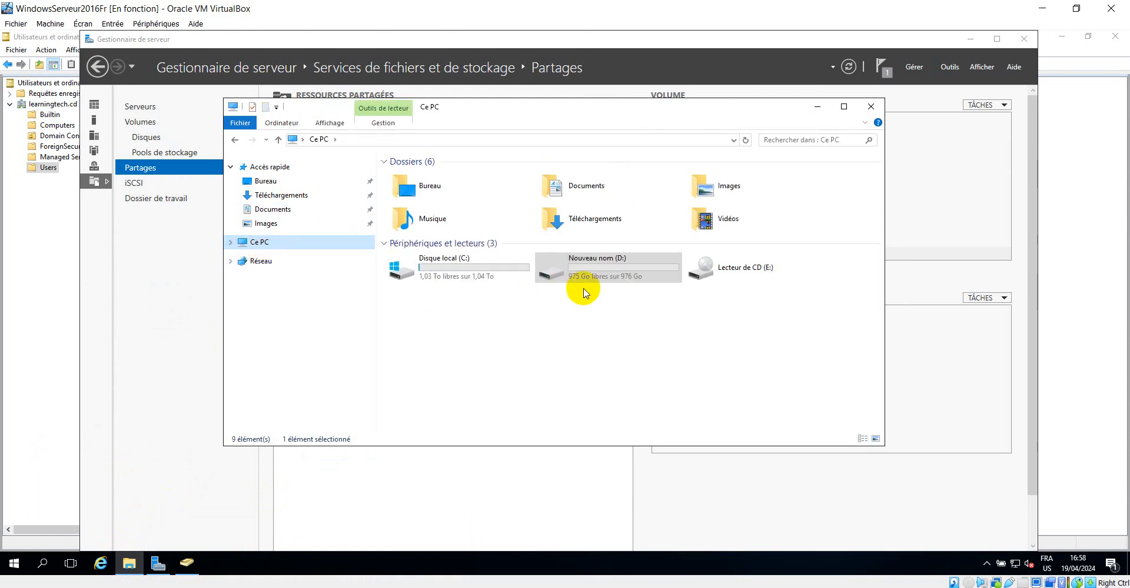
right_click(534, 353)
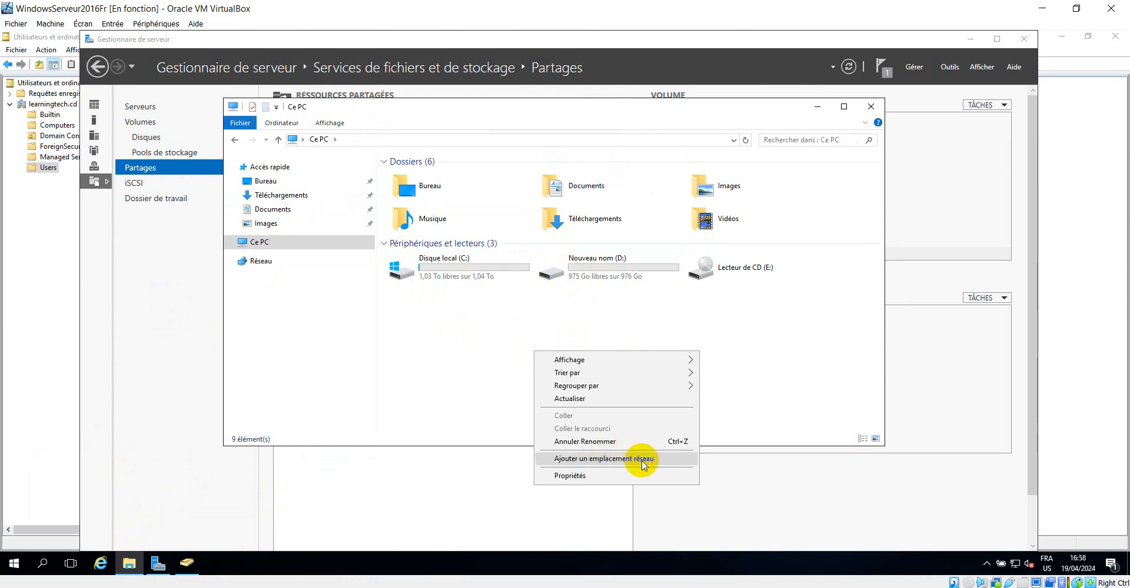
right_click(446, 322)
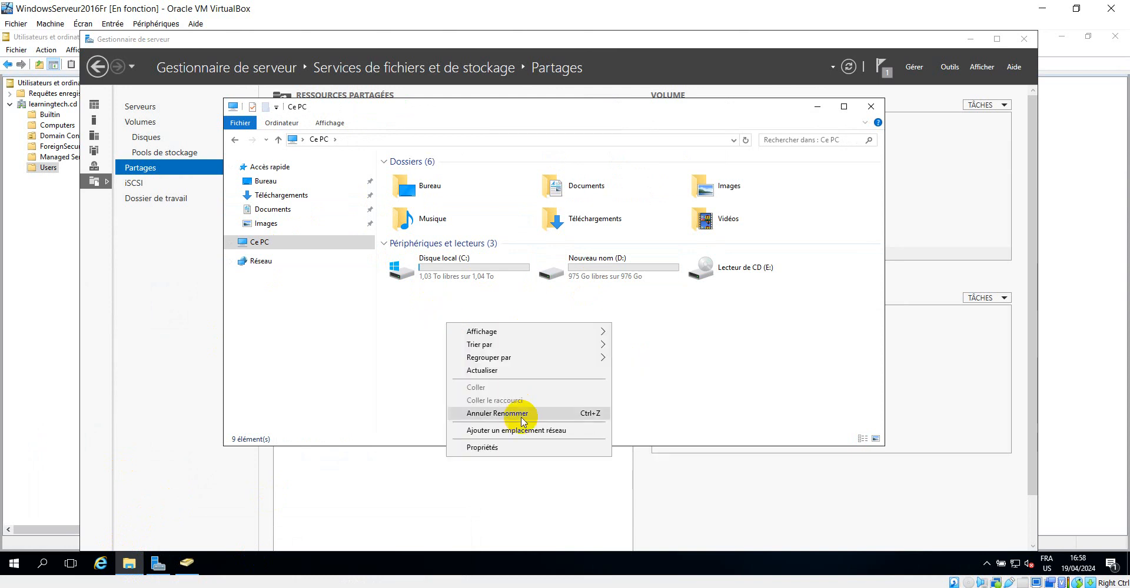
click(664, 395)
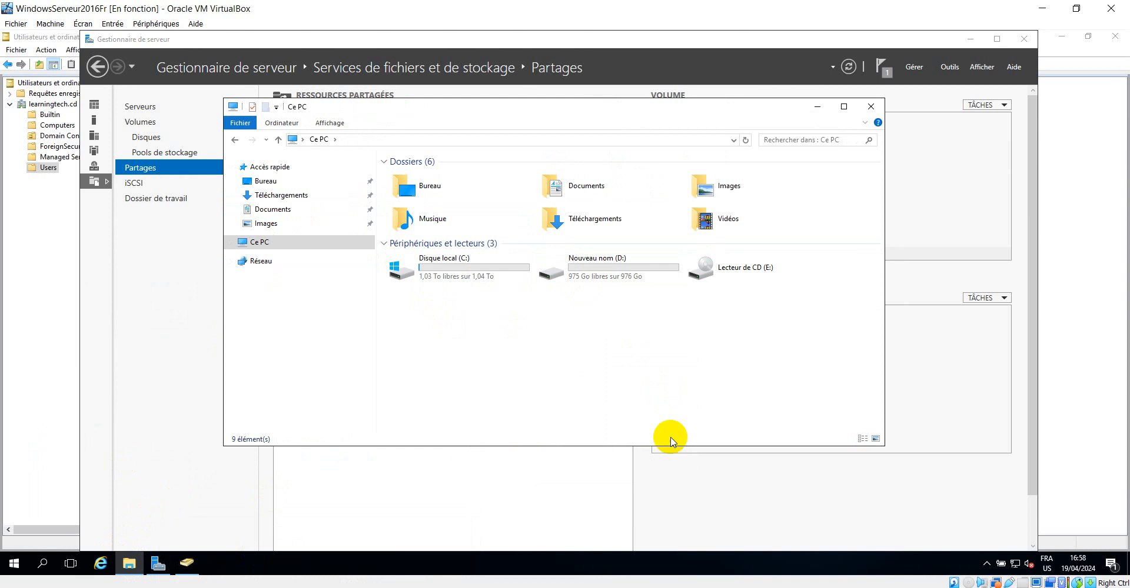
right_click(457, 356)
click(525, 465)
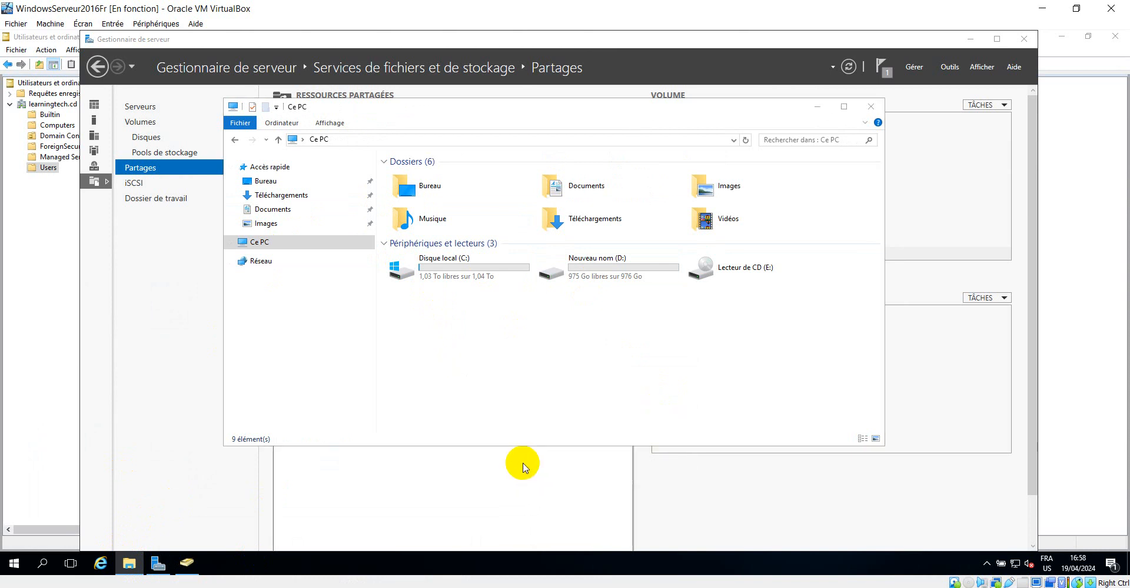
click(659, 422)
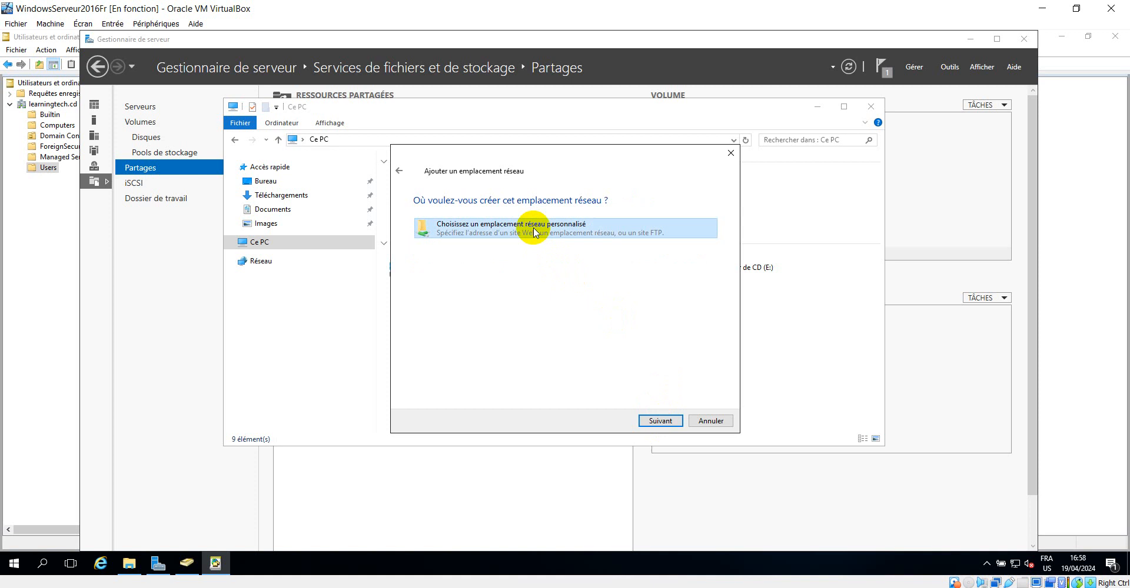
click(487, 220)
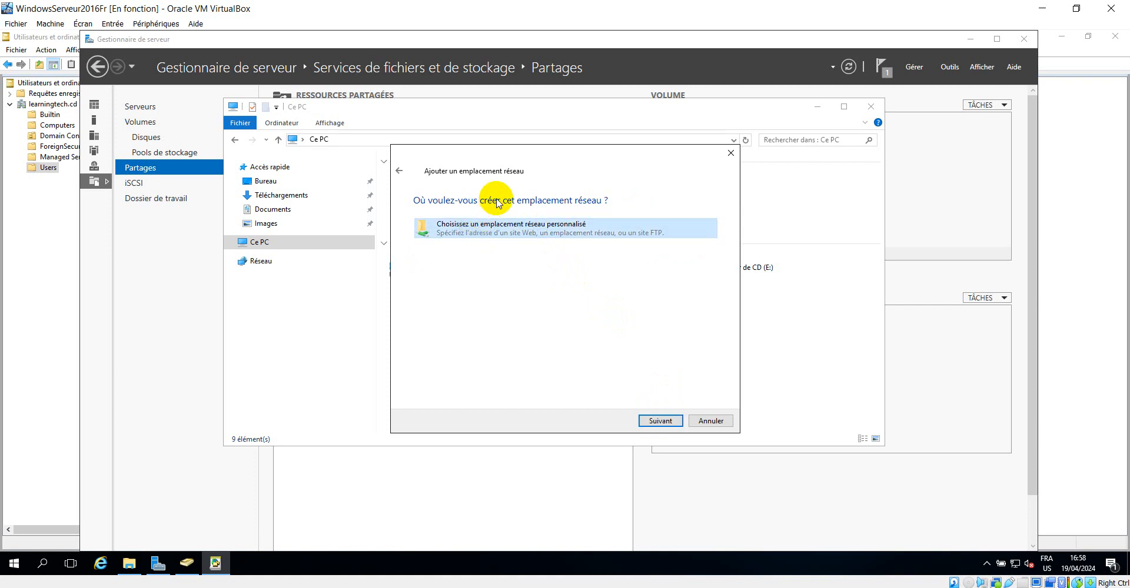
click(661, 421)
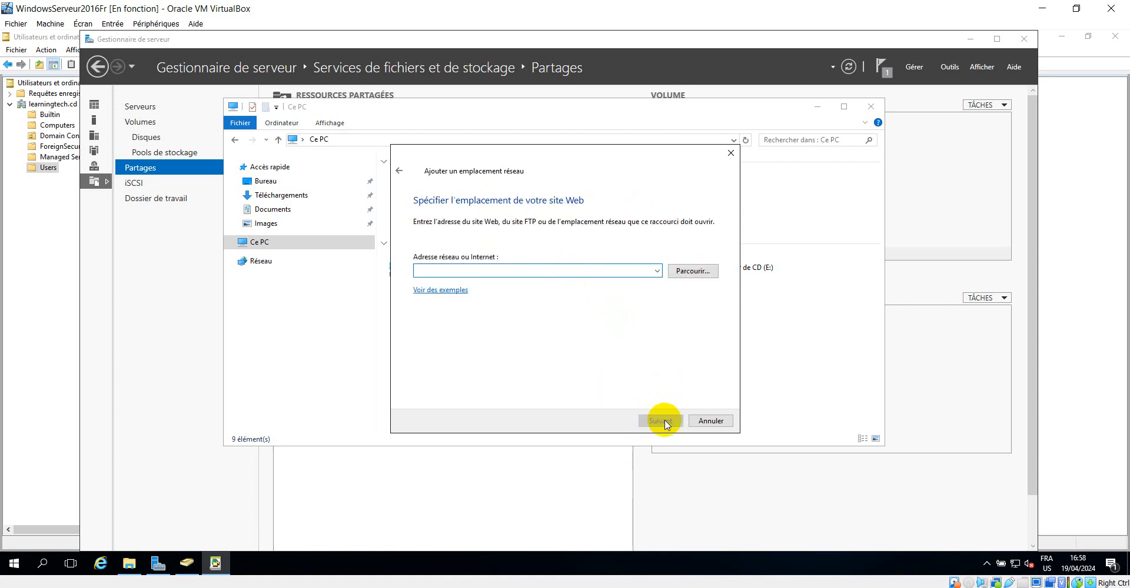
click(692, 270)
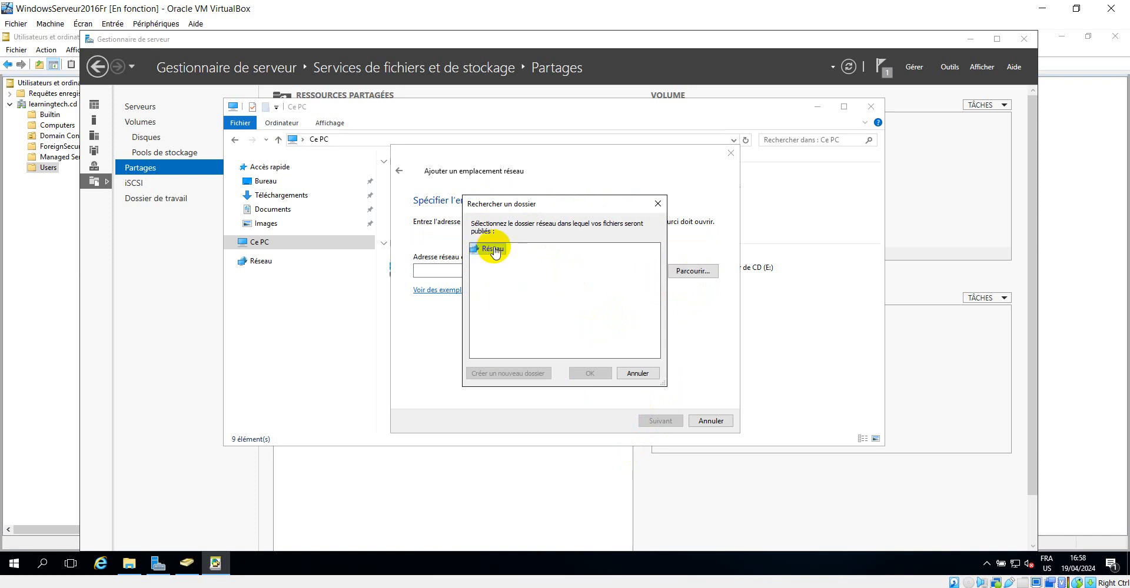
mouse_move(568, 207)
mouse_down()
mouse_move(613, 188)
mouse_move(567, 194)
mouse_up()
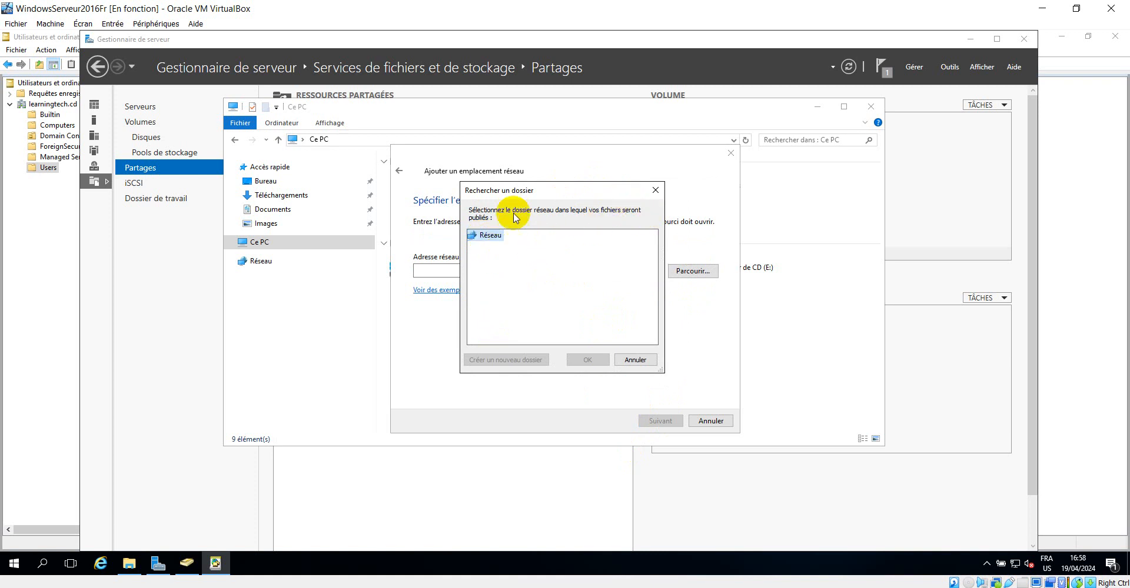
click(636, 361)
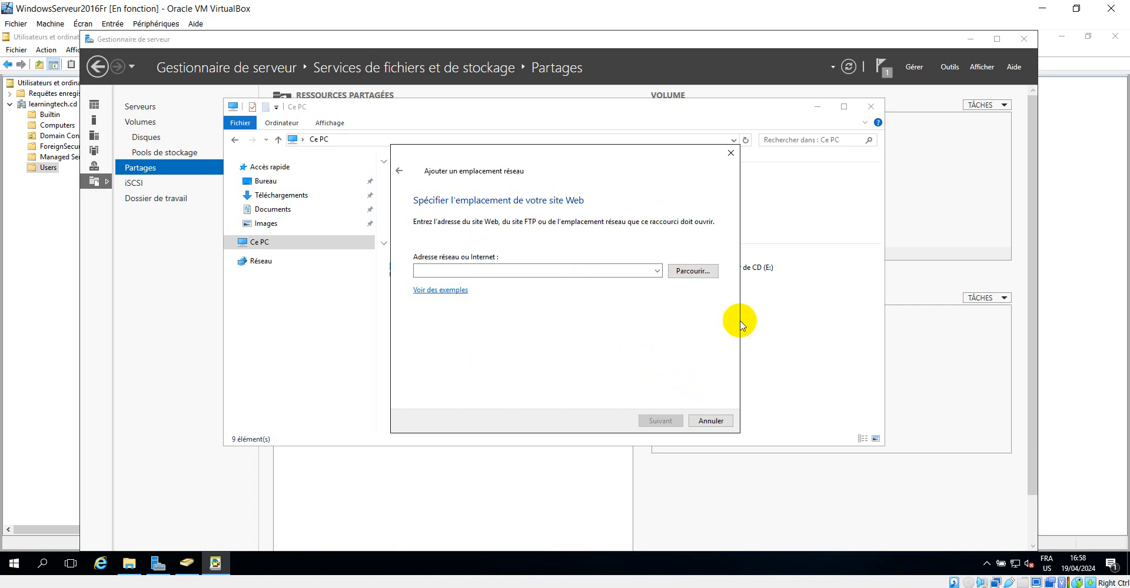
click(722, 421)
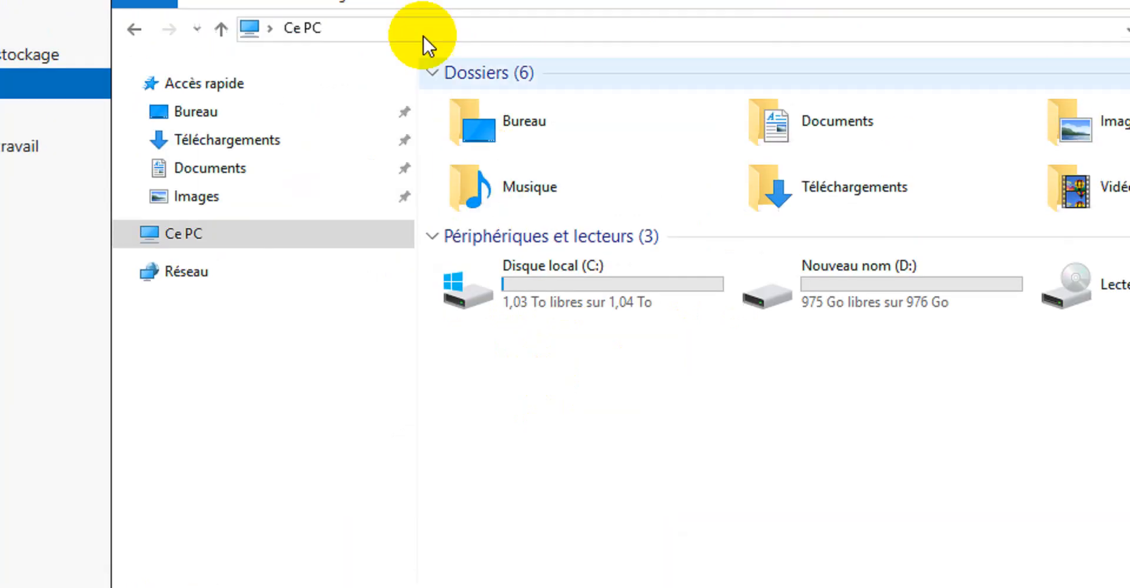
Start mapping a network drive as Z: and try browsing the network for the shared folder
click(231, 88)
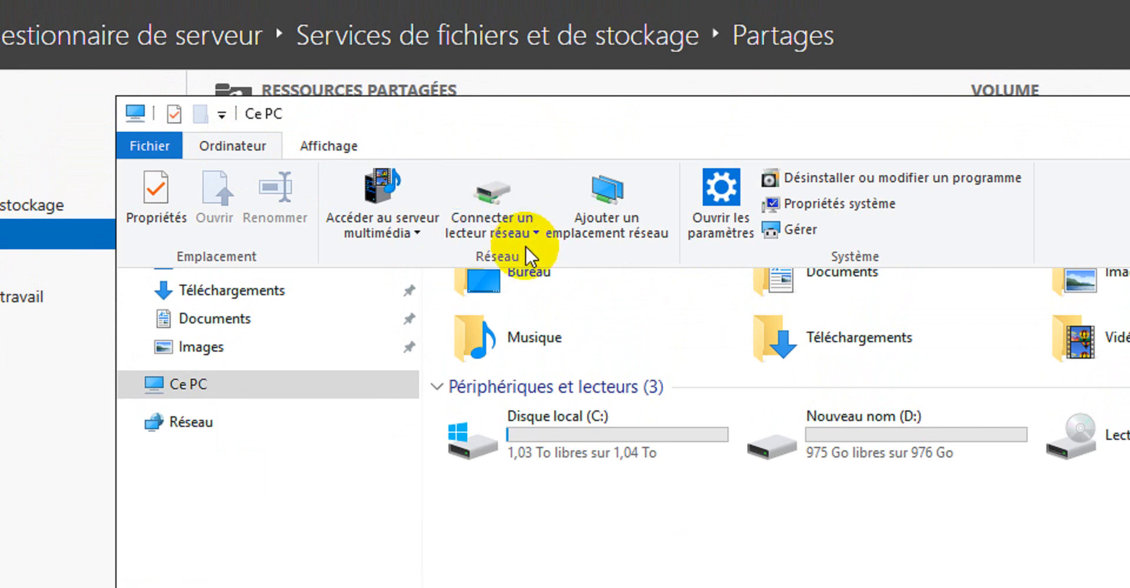
click(511, 206)
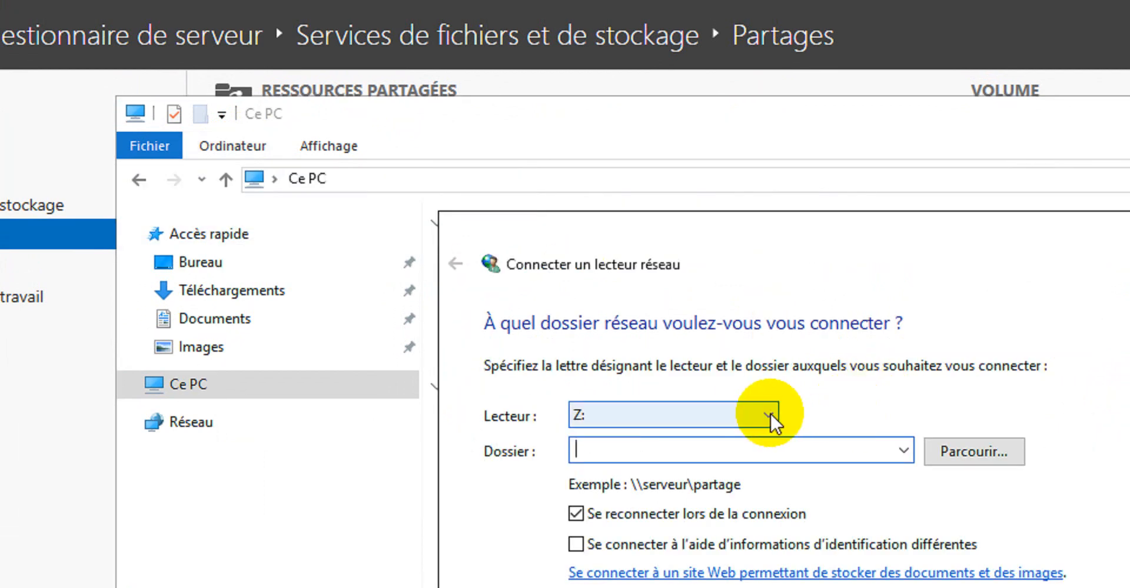
click(748, 416)
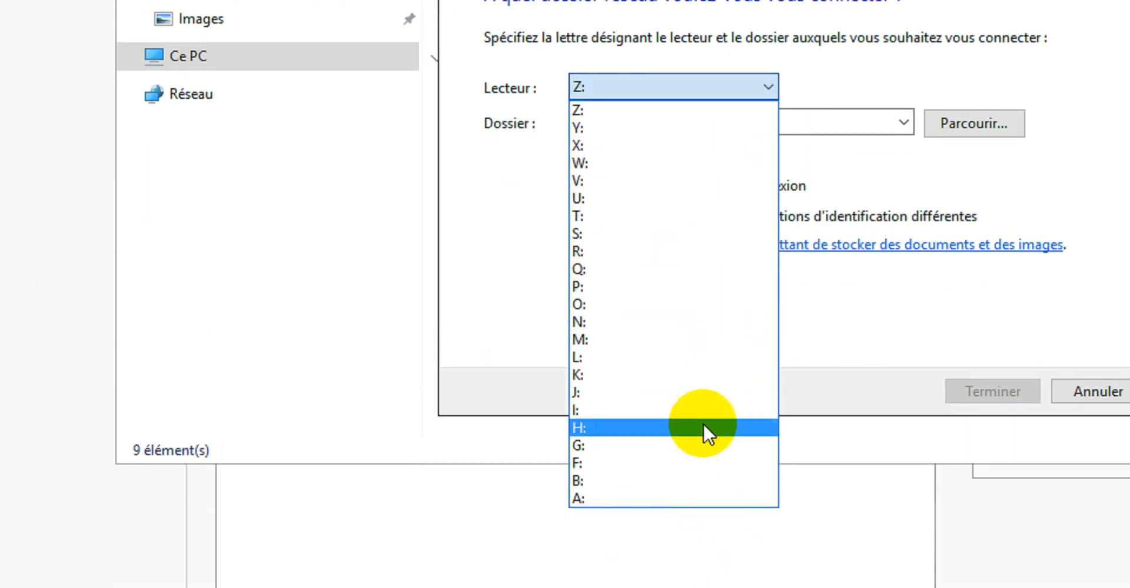
click(755, 128)
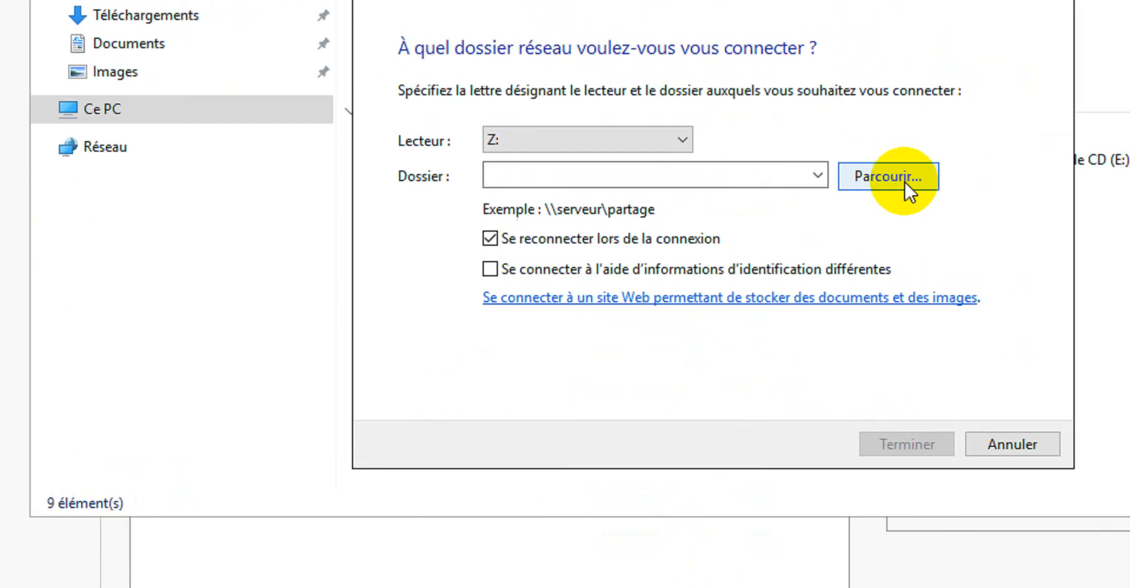
click(990, 170)
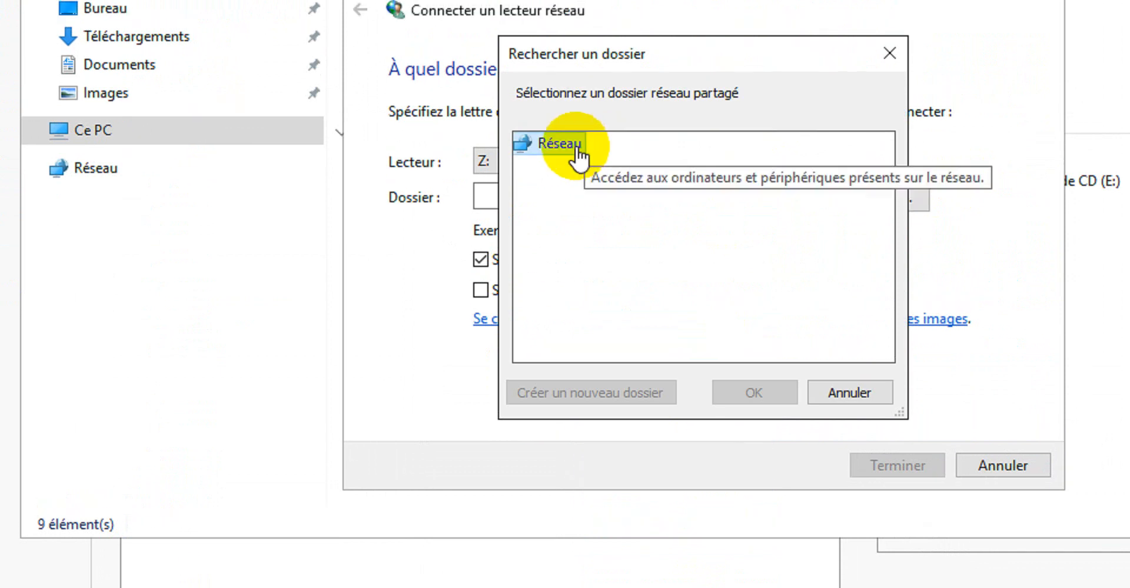
click(562, 147)
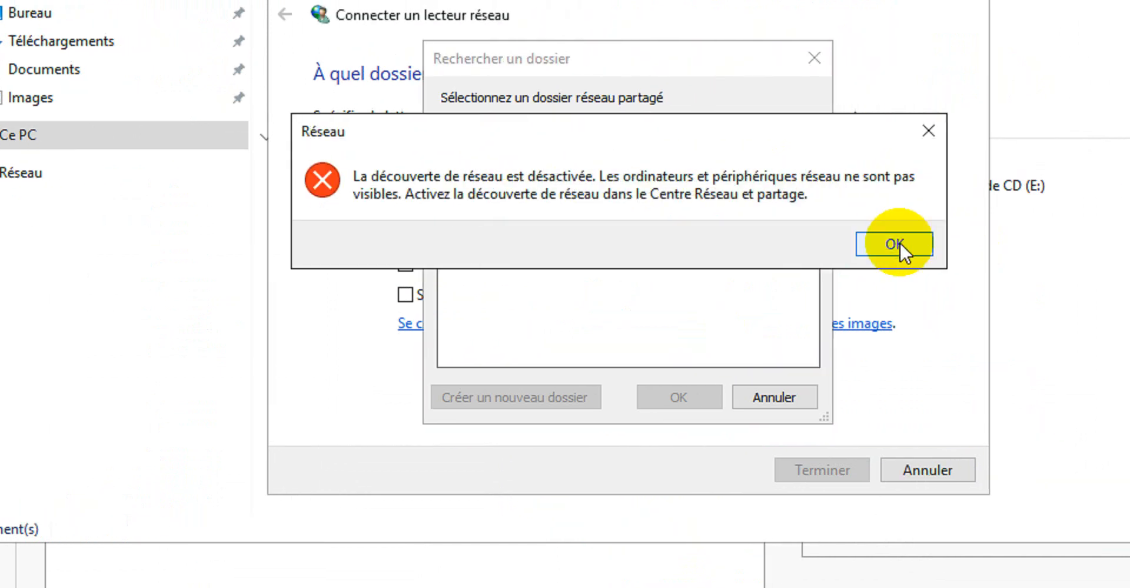
click(959, 246)
click(810, 58)
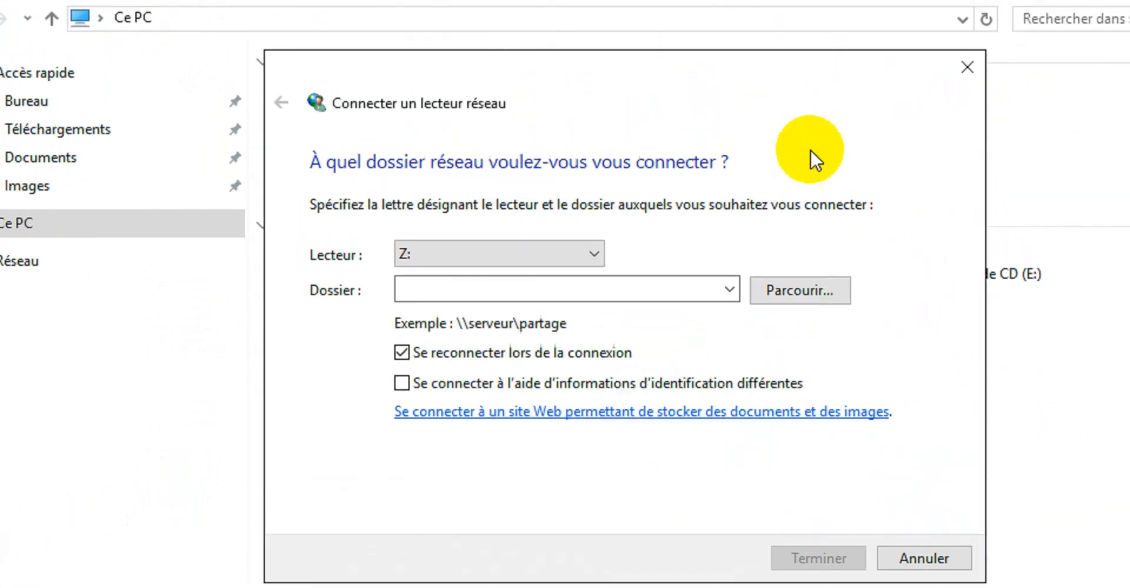
Use the Run dialog to compose and copy the path \\Server1\StudentShare
click(680, 284)
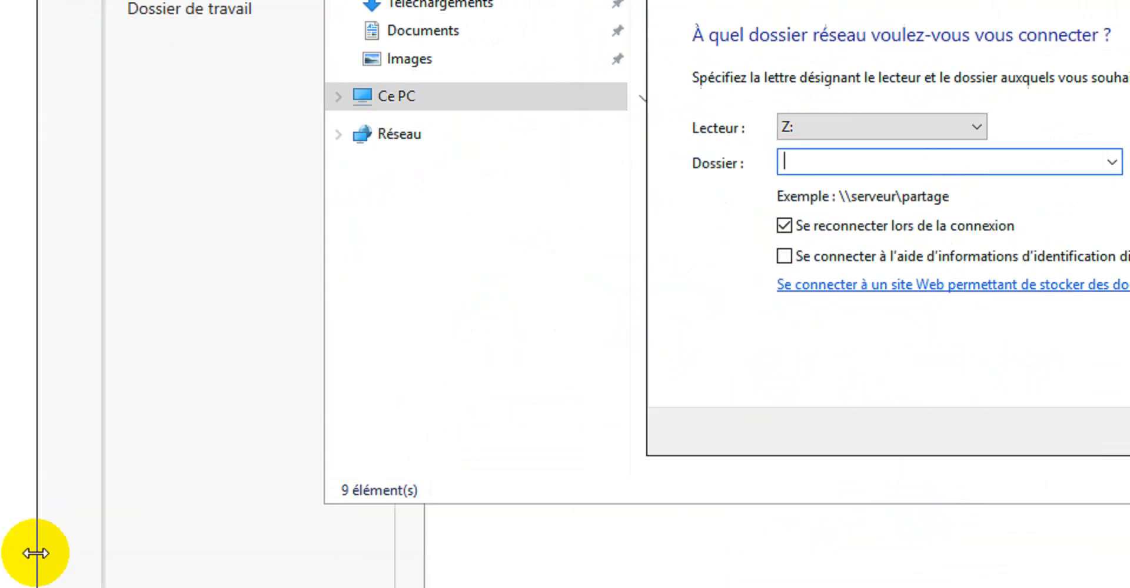
key(super+r)
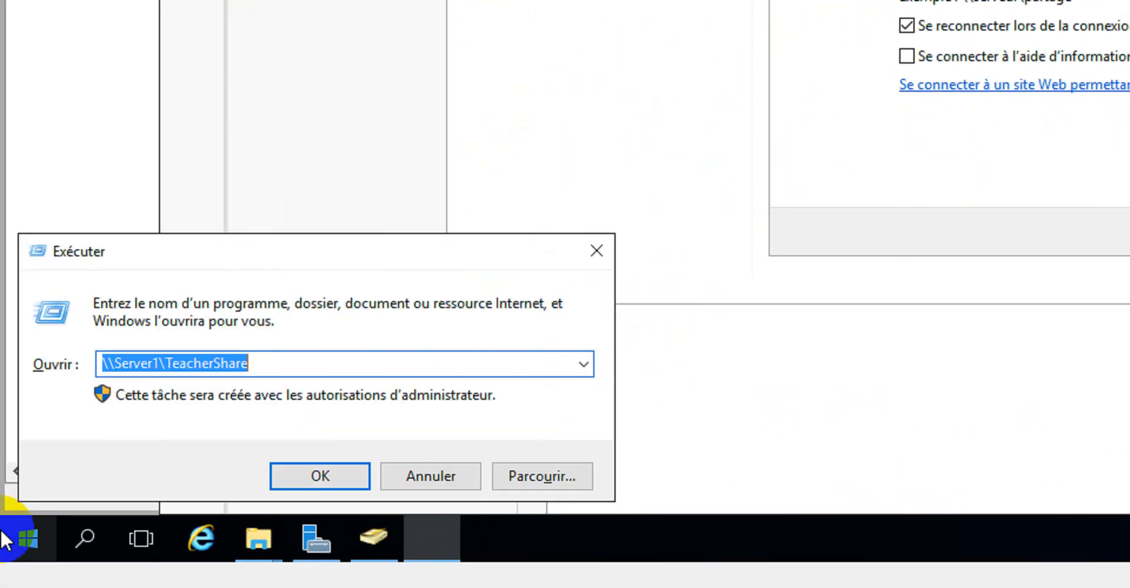
drag(256, 364, 171, 379)
key(BackSpace)
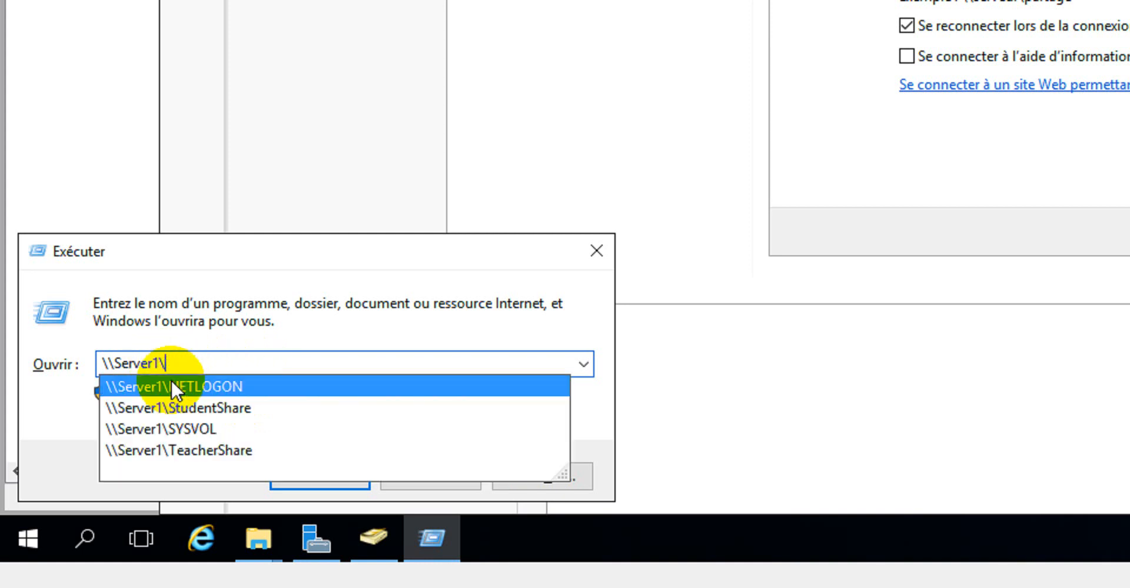
text(St)
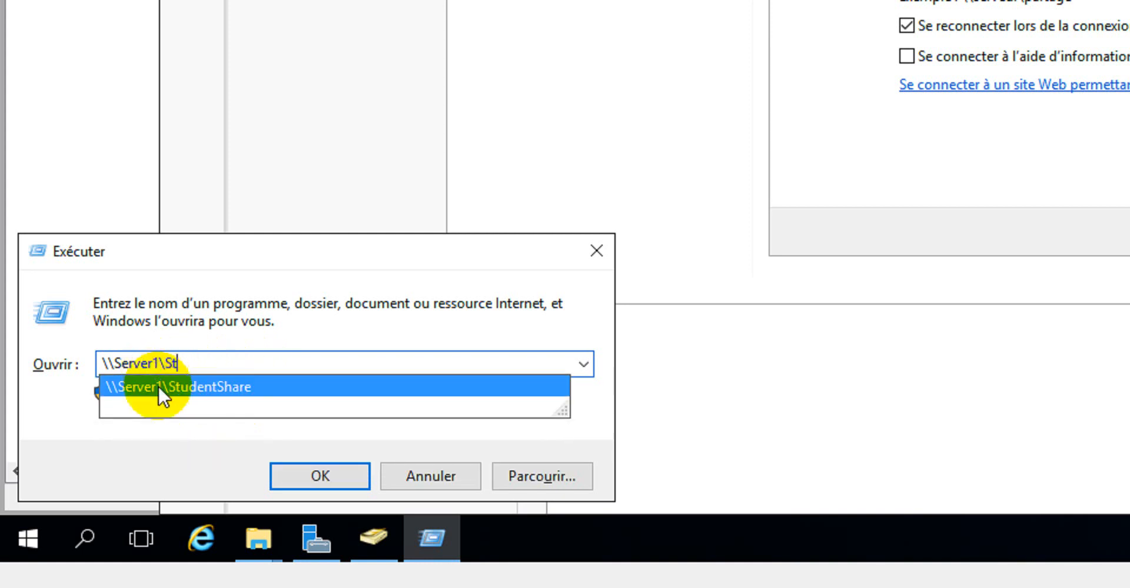
click(203, 387)
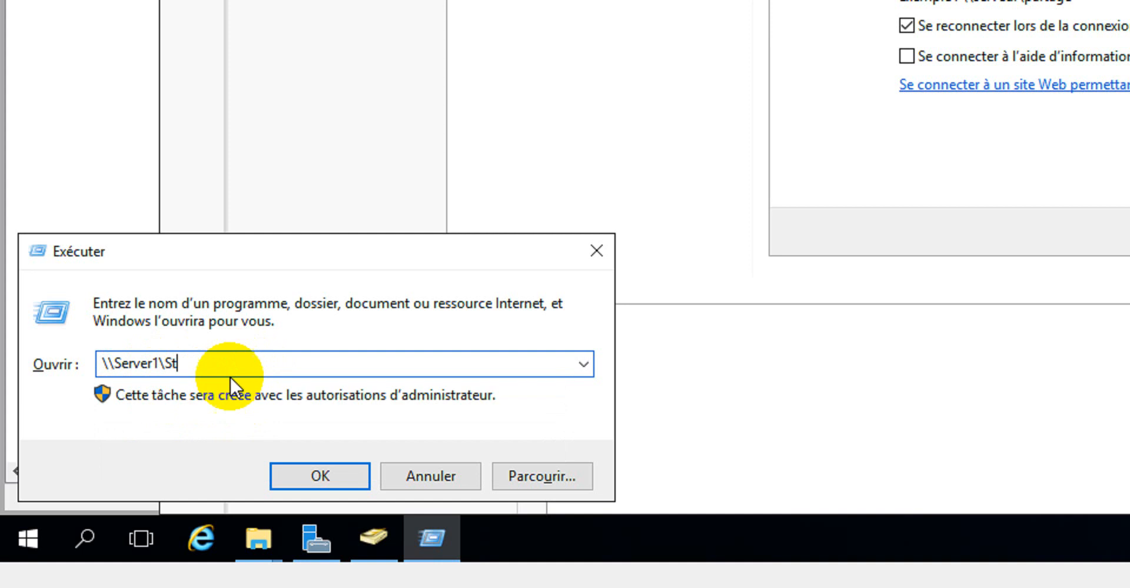
click(258, 363)
drag(257, 363, 97, 360)
key(ctrl+c)
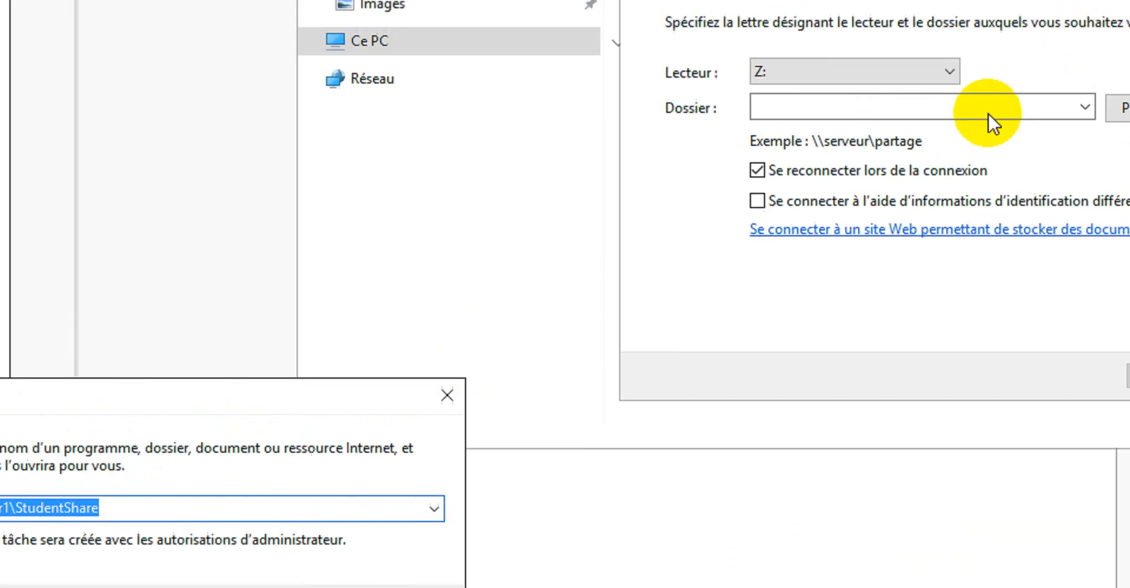
Paste \\Server1\StudentShare as the folder, finish mapping it to drive Z:, and close the Run dialog
click(904, 133)
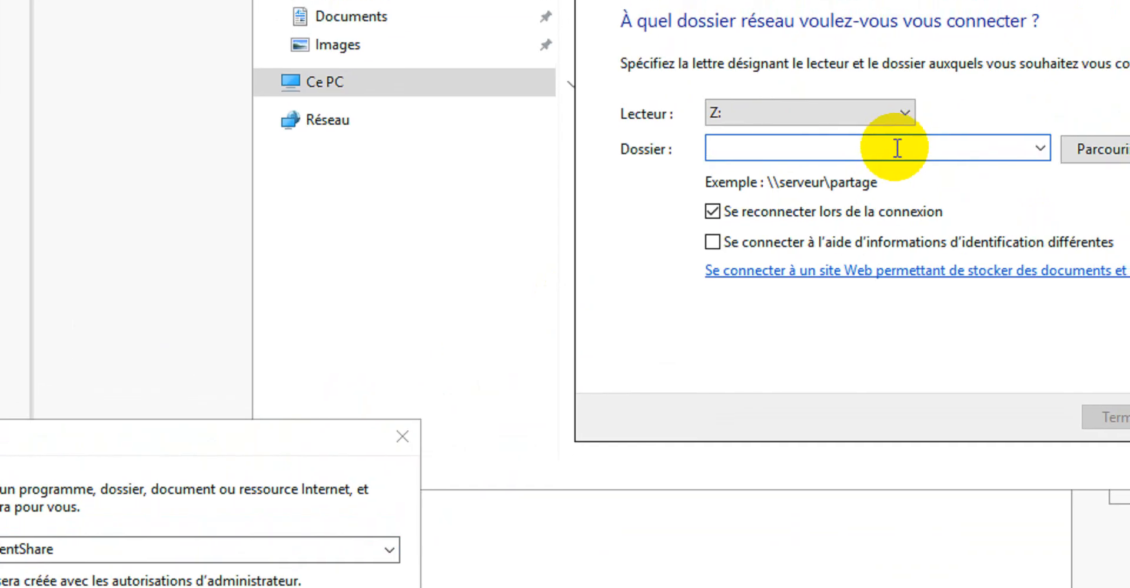
key(ctrl+v)
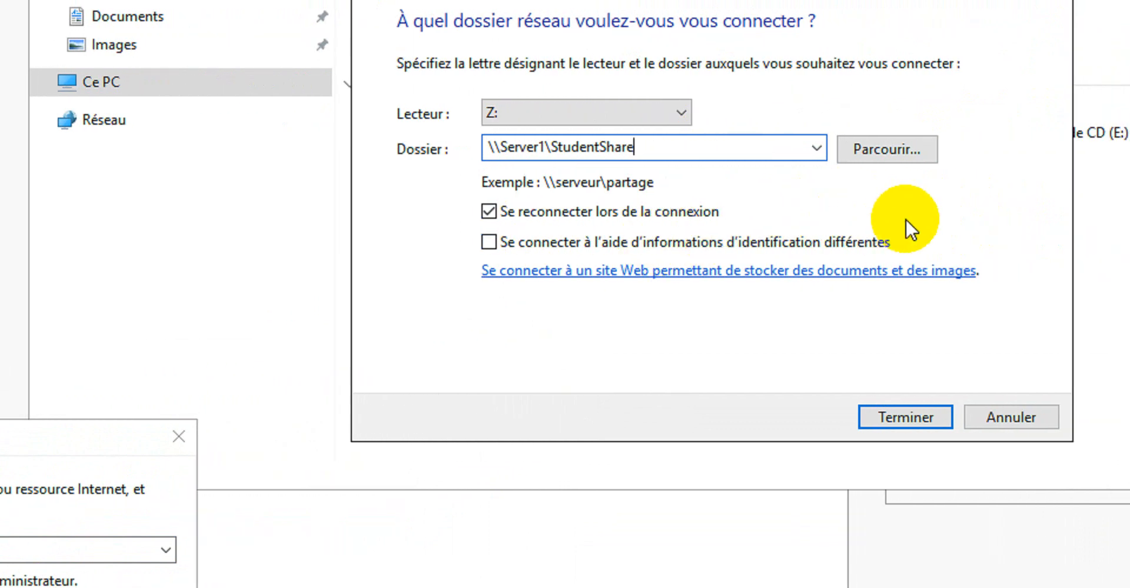
click(633, 241)
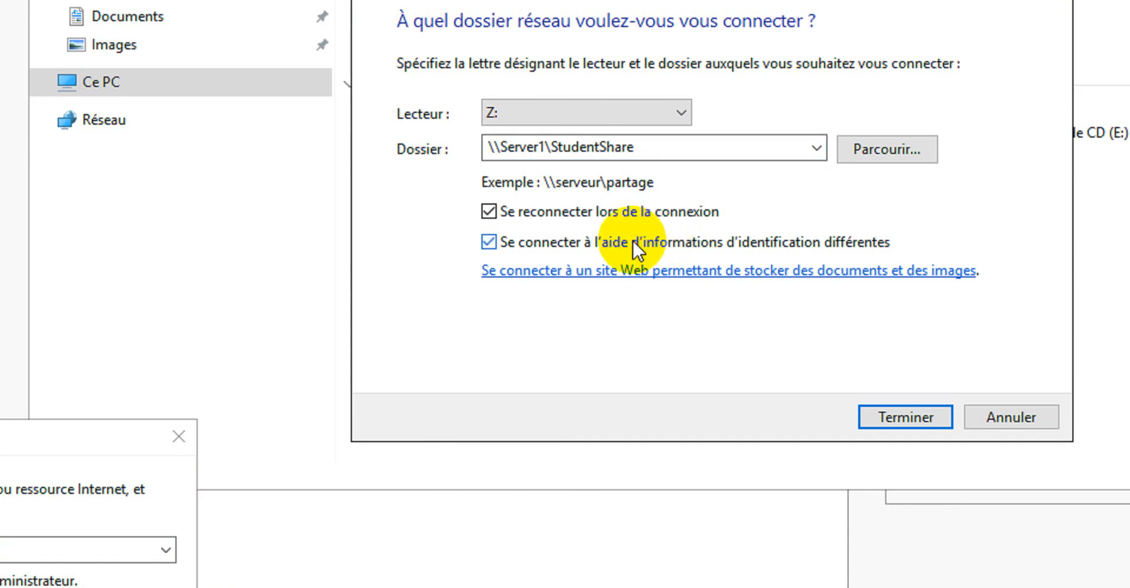
click(632, 239)
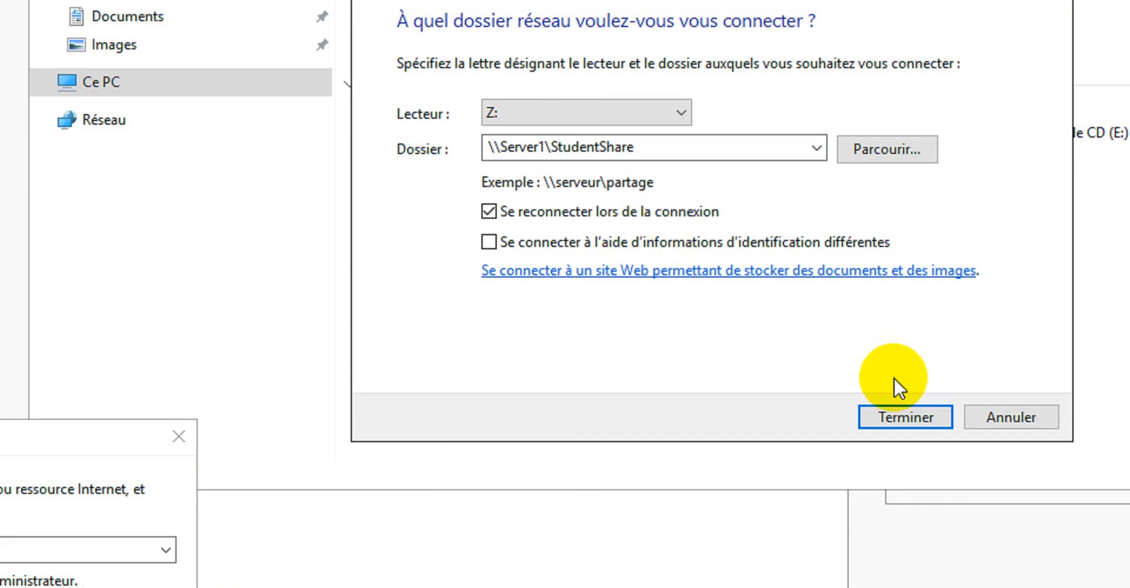
click(905, 416)
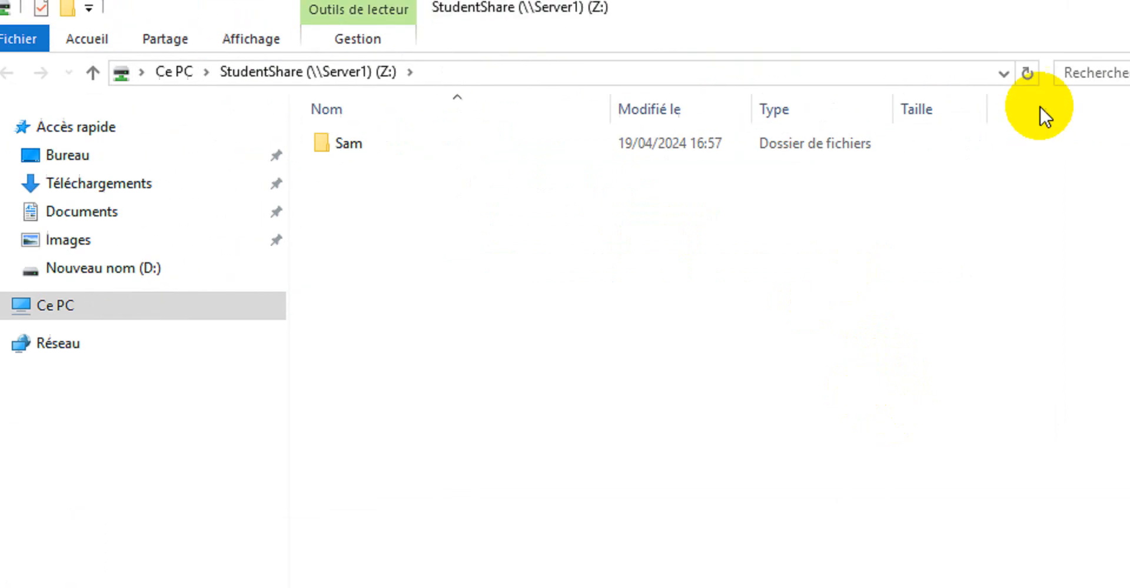
click(942, 120)
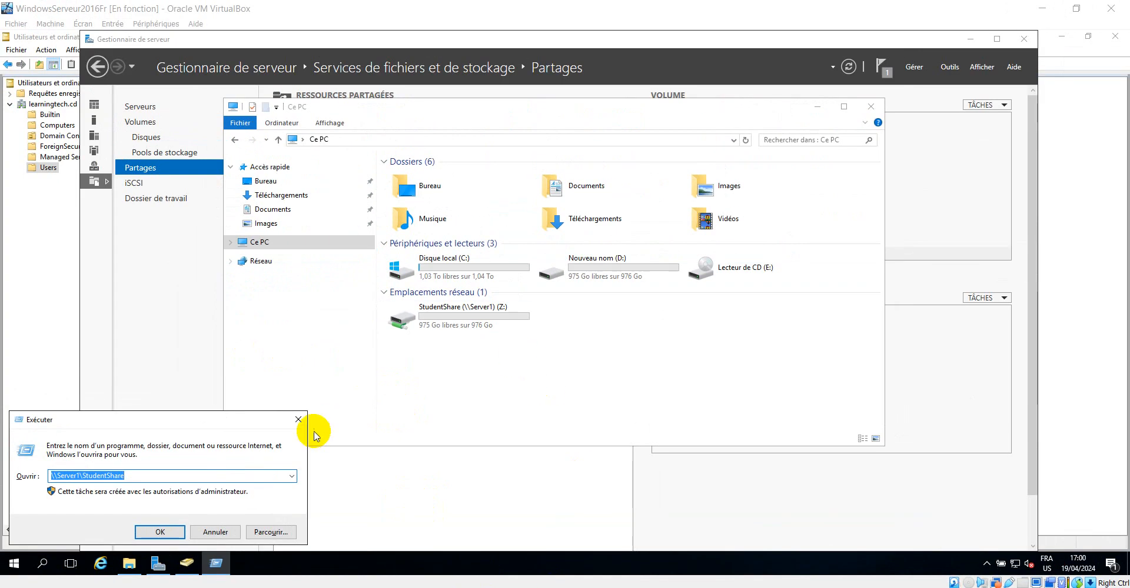
click(300, 423)
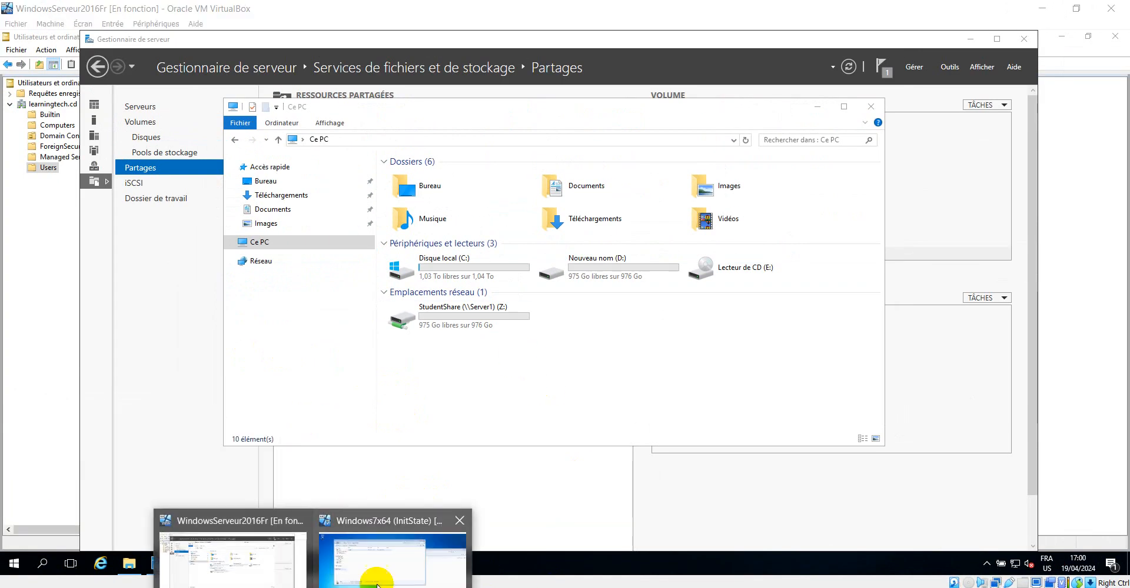
Switch to the Windows 7 client, close the StudentShare window, and open Computer in the remaining Explorer window
click(400, 572)
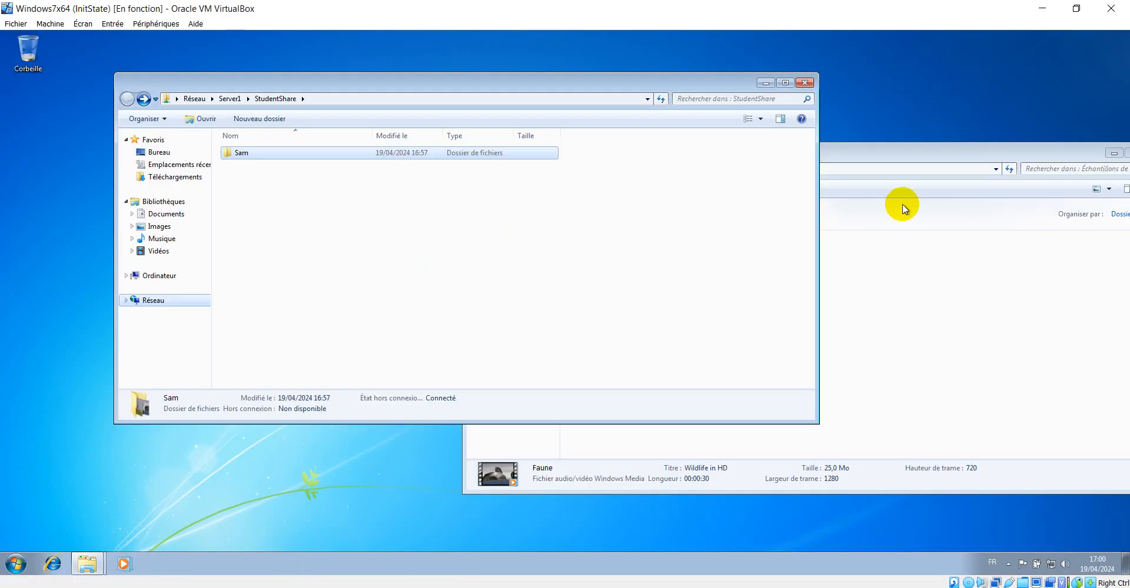
click(805, 84)
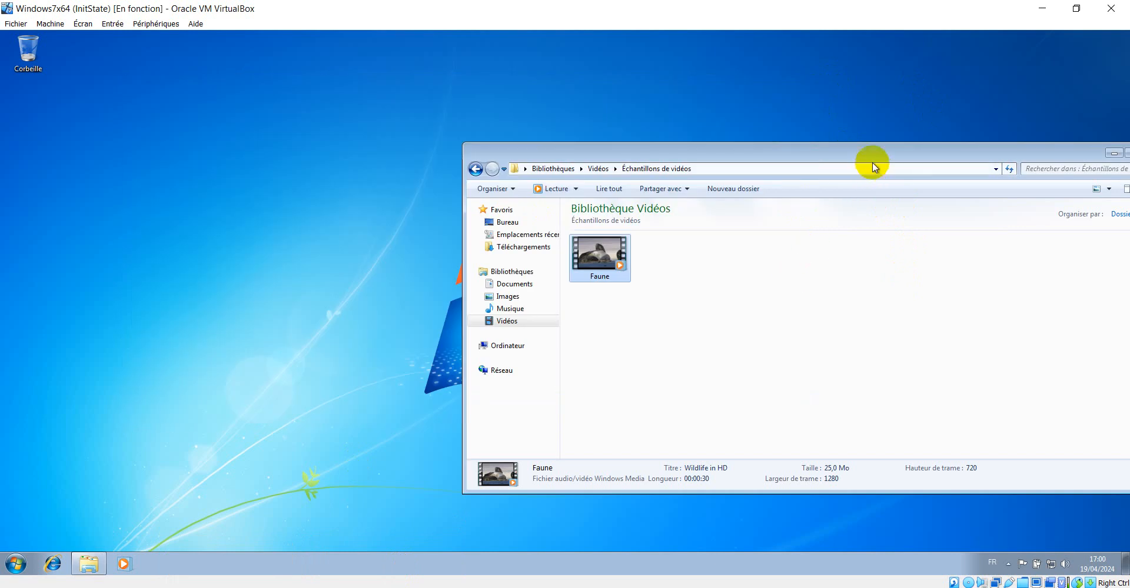
drag(870, 164, 700, 109)
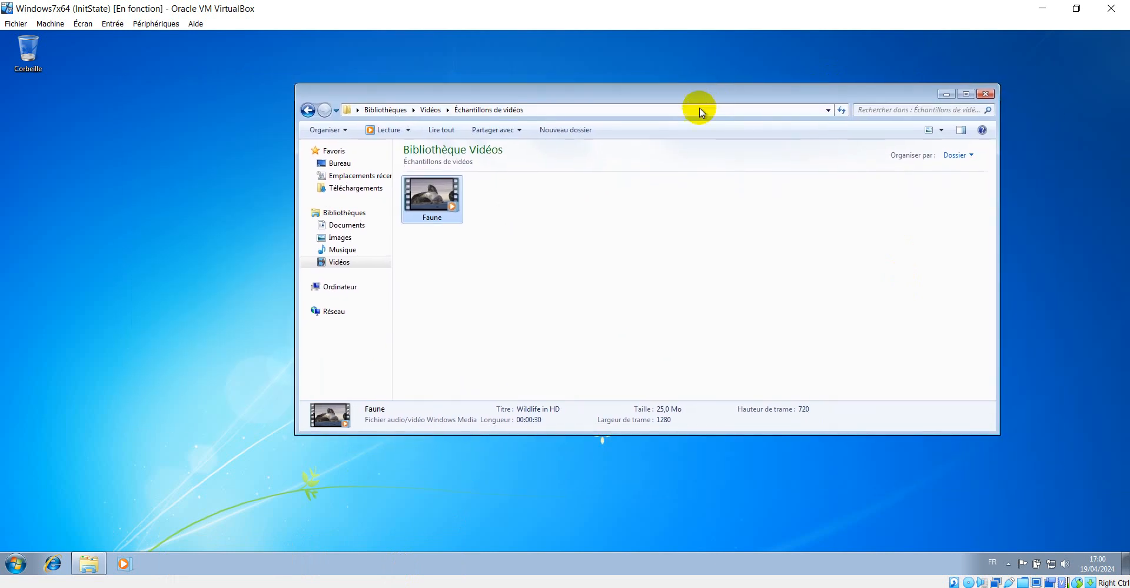
click(352, 288)
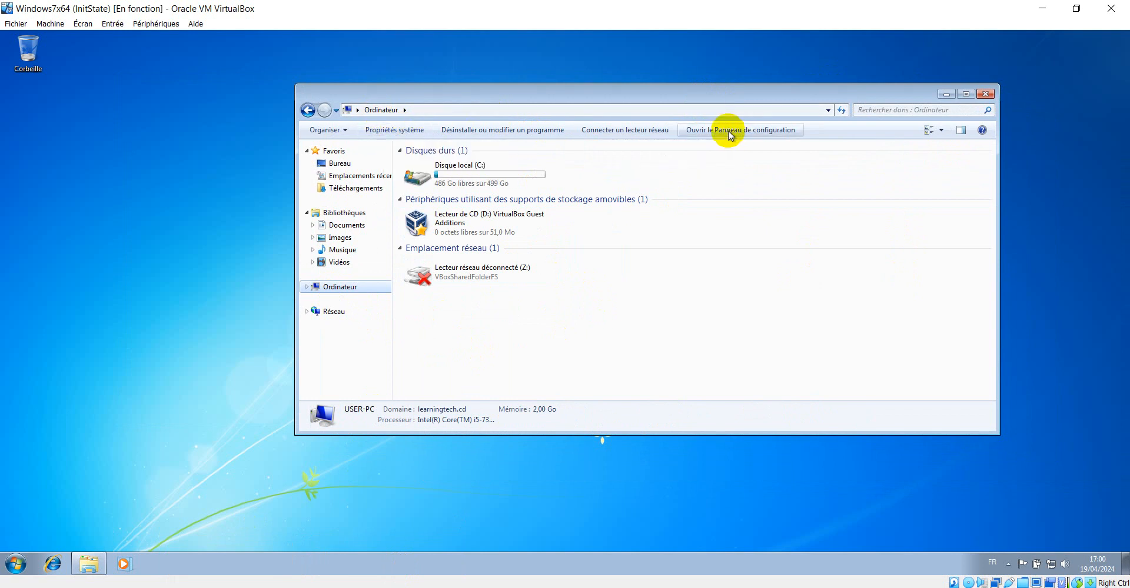
Map \\Server1\StudentShare as network drive Y: using the path copied from the Run dialog, then close the opened drive window
click(631, 133)
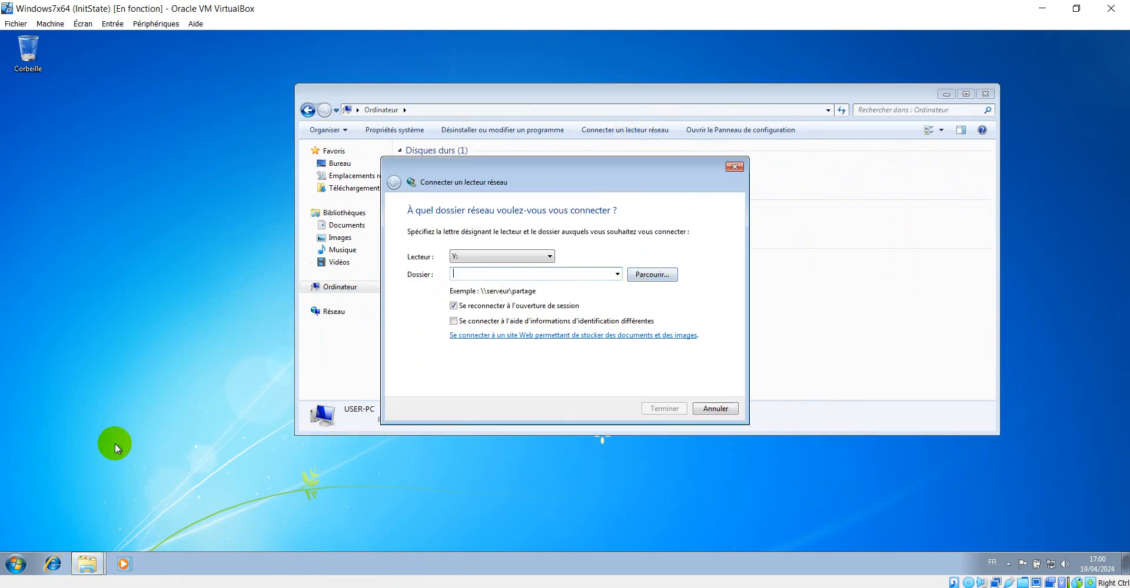
key(super+r)
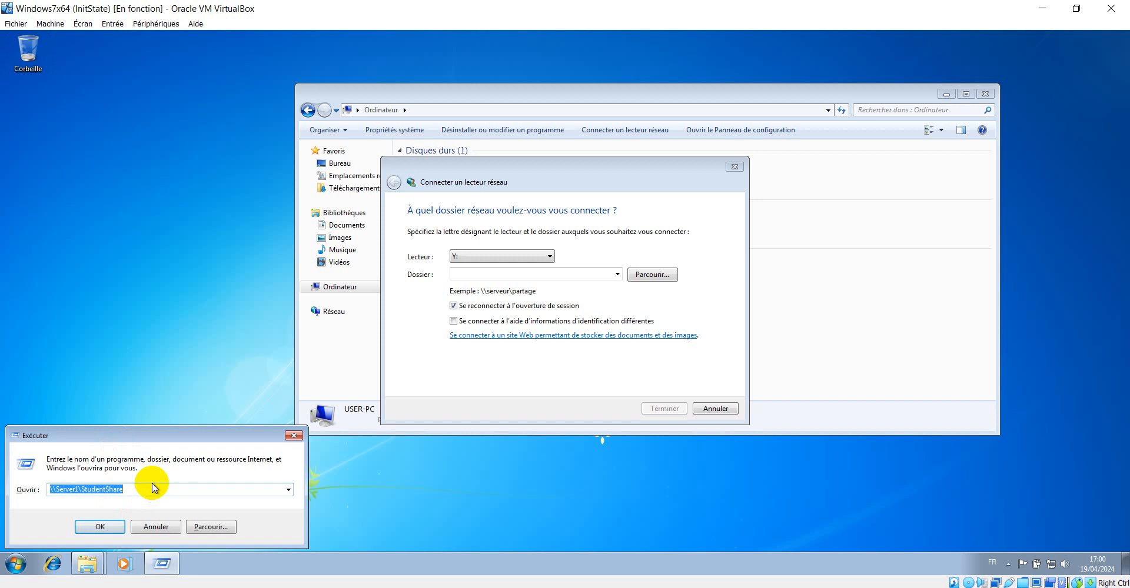
click(158, 526)
click(567, 279)
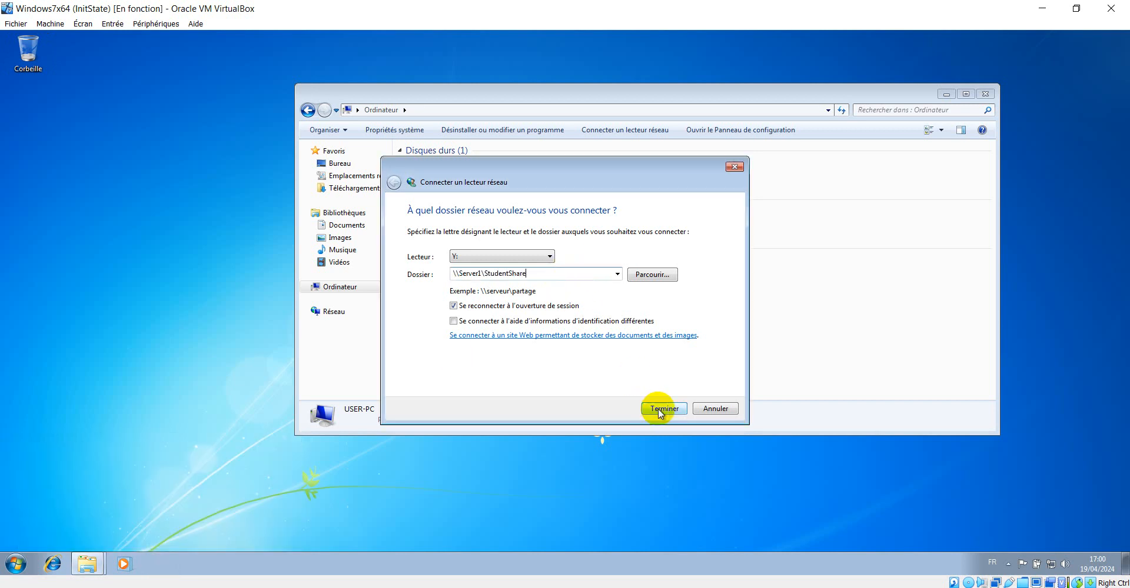
click(657, 408)
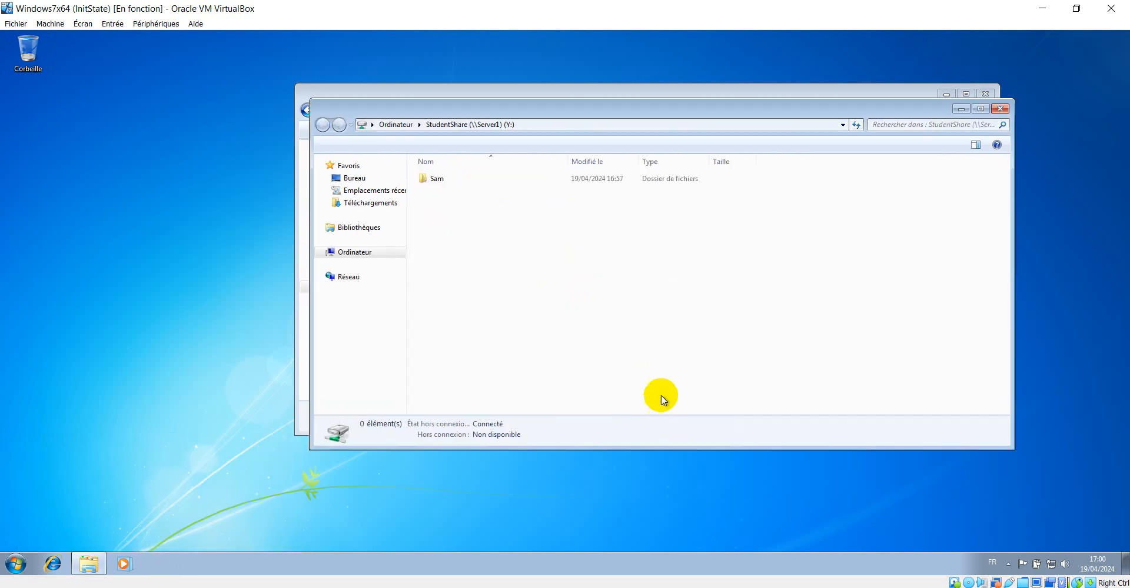
click(1001, 110)
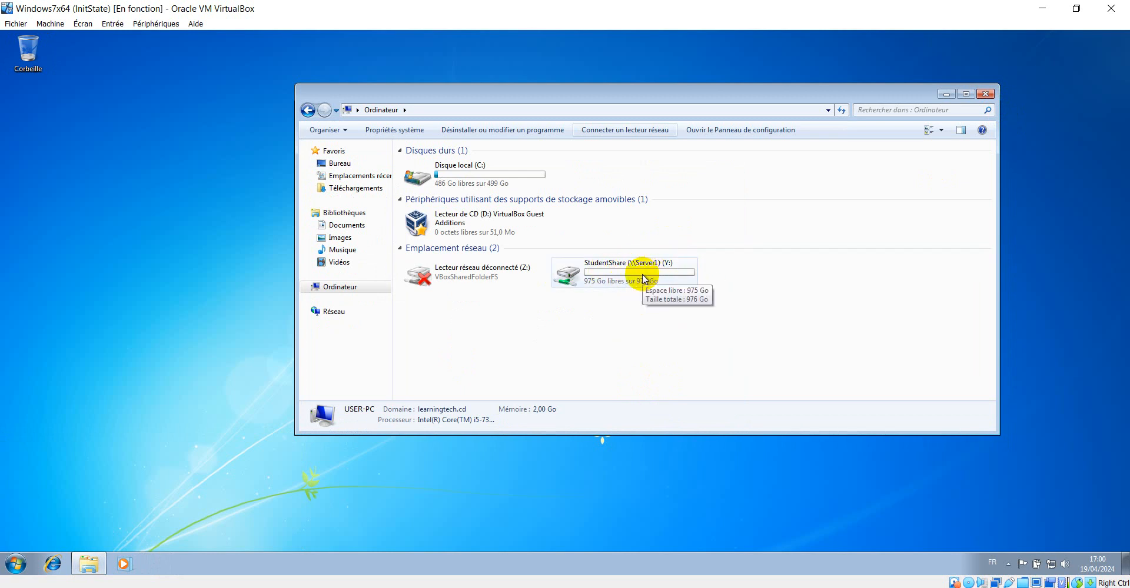
Open the Sam folder on drive Y: and try pasting the copied video file into it, then cancel the copy
click(312, 587)
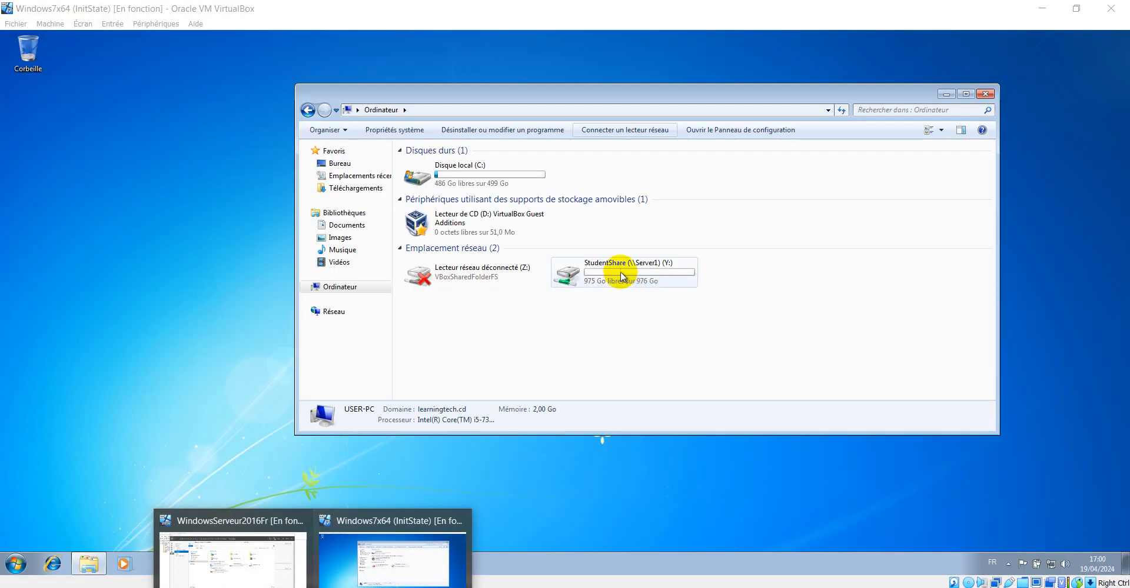
click(647, 328)
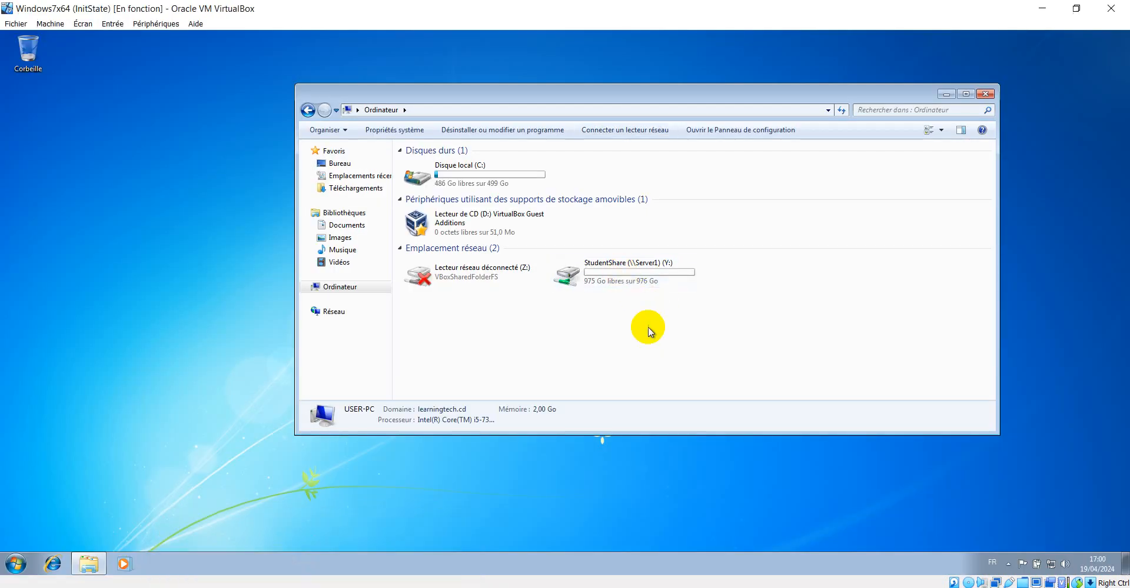
double_click(641, 284)
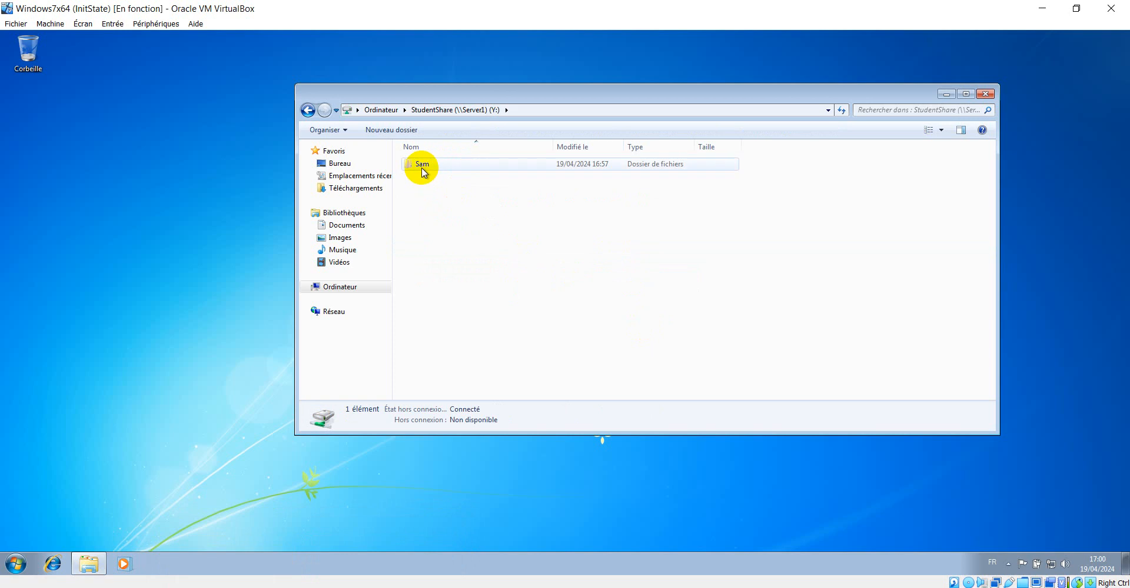
double_click(422, 166)
click(429, 189)
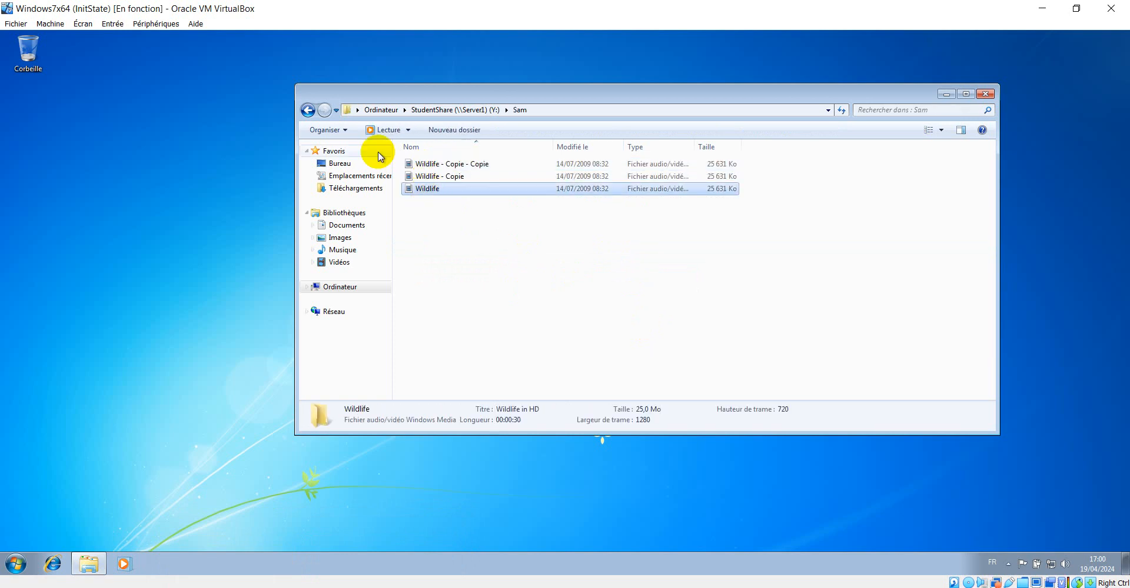
key(ctrl+v)
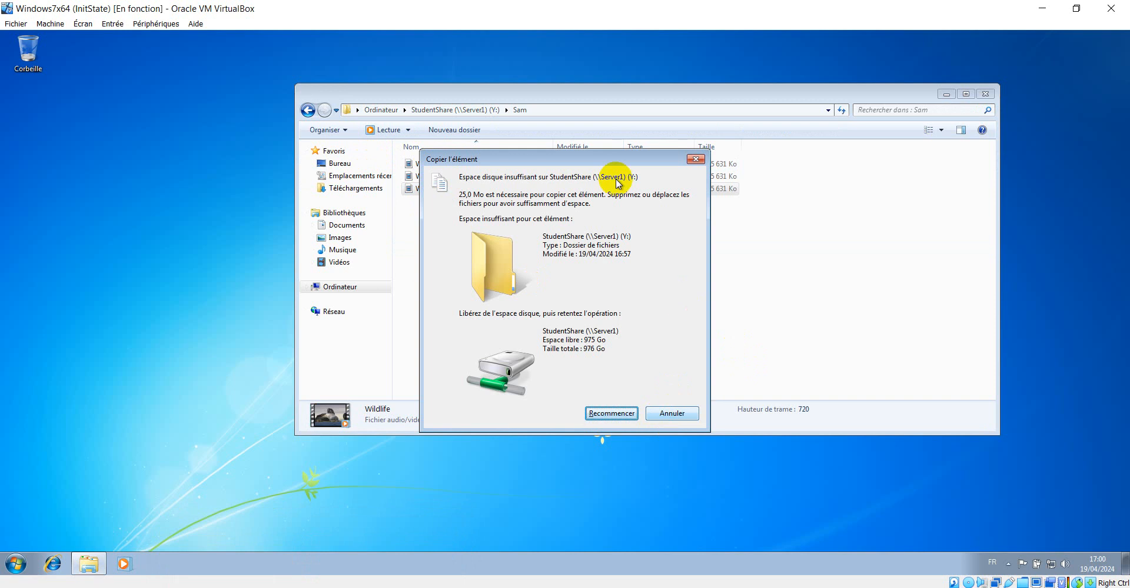
drag(574, 161, 998, 154)
click(640, 243)
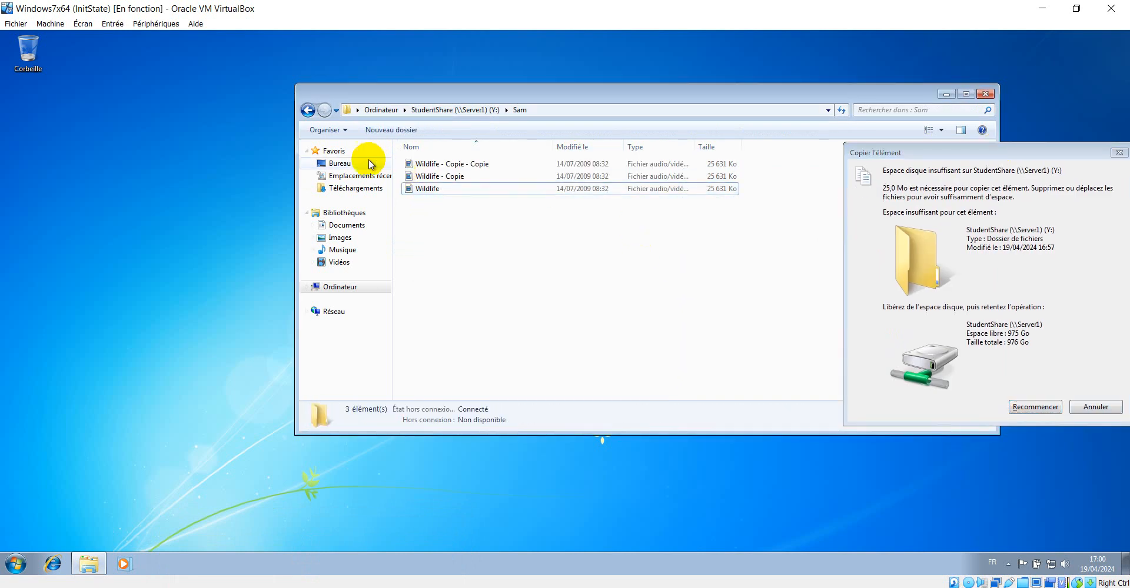
click(305, 110)
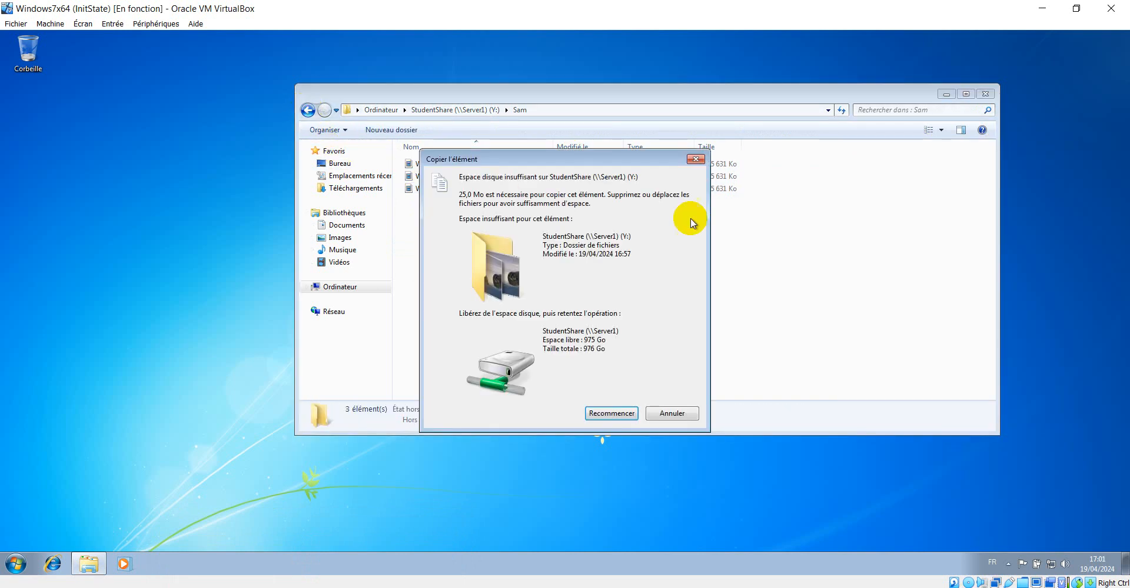
click(696, 158)
Go back to drive Y:, reopen Sam, and retry pasting the video file, then close the copy dialog
click(306, 112)
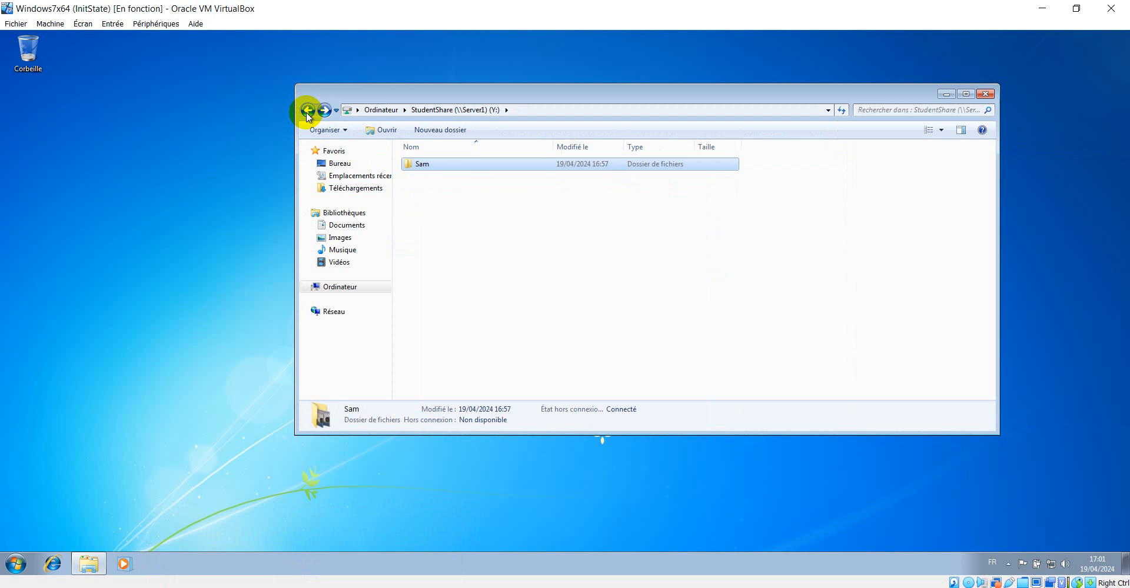
click(307, 112)
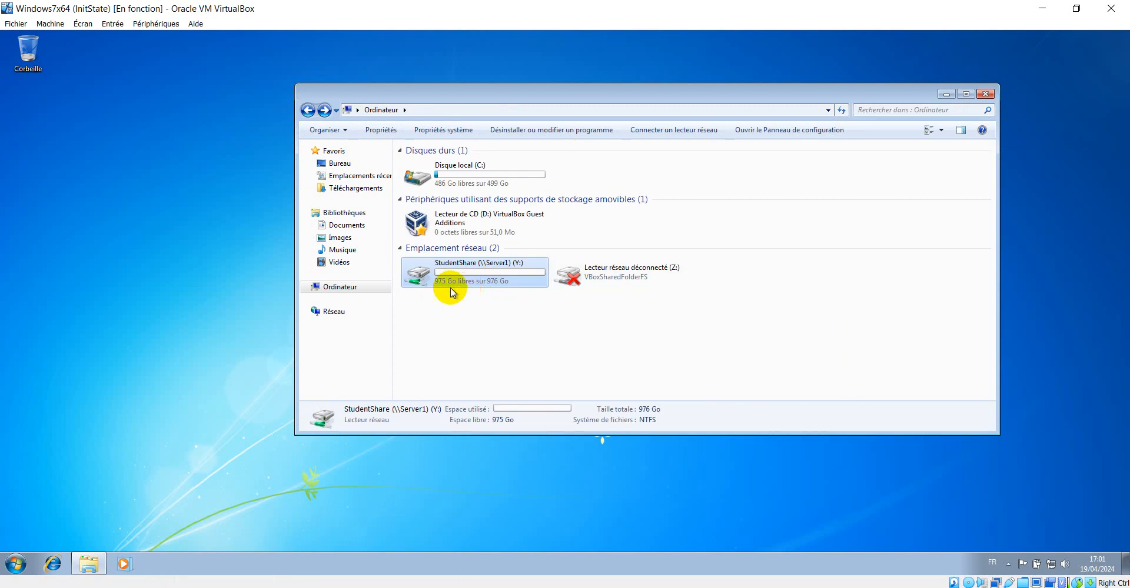
double_click(475, 277)
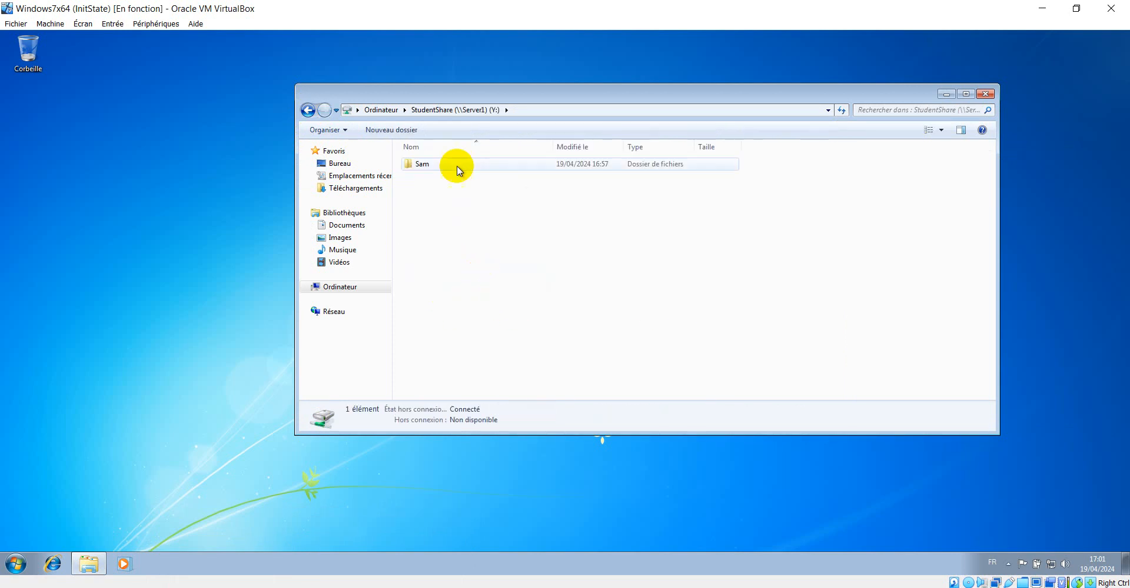
click(413, 168)
double_click(414, 168)
click(424, 189)
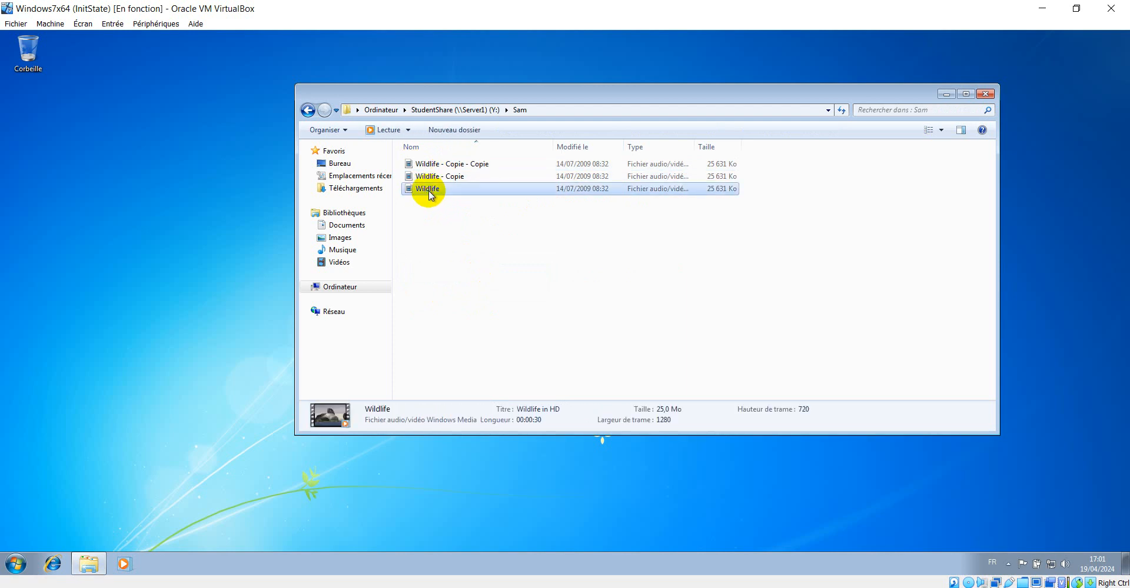
key(ctrl+v)
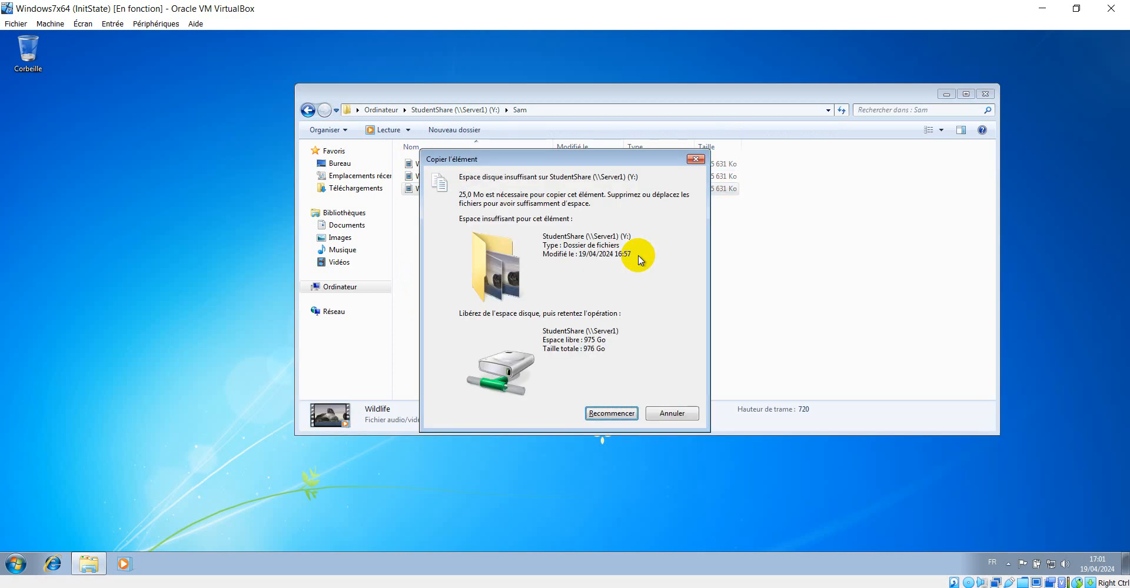
drag(528, 159, 843, 74)
click(986, 330)
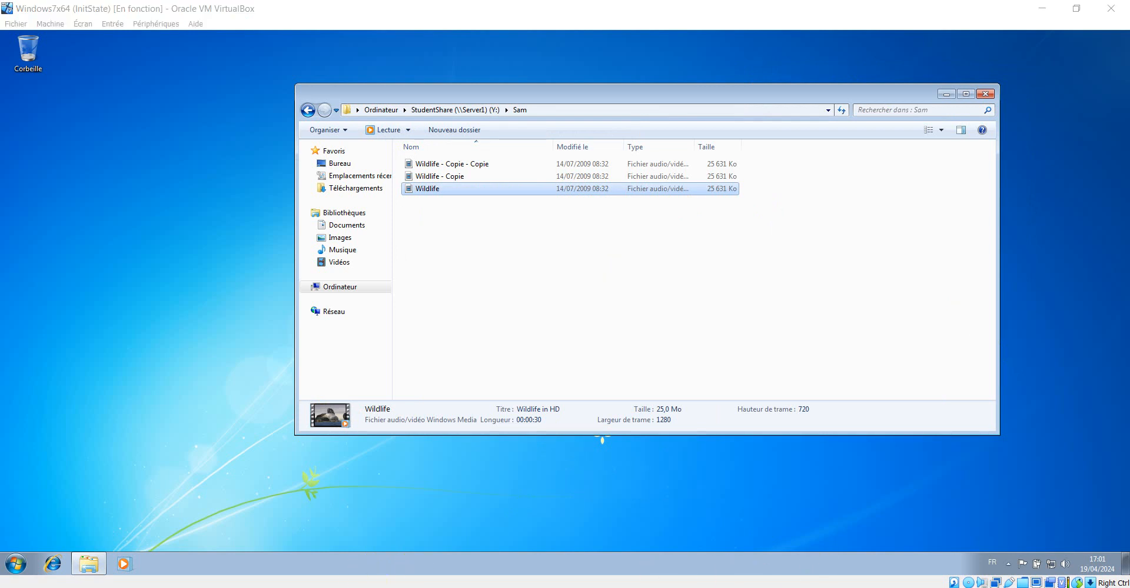
Switch to the server, open drive D: in File Explorer, and check the StudentShare quota in Server Manager
mouse_move(313, 587)
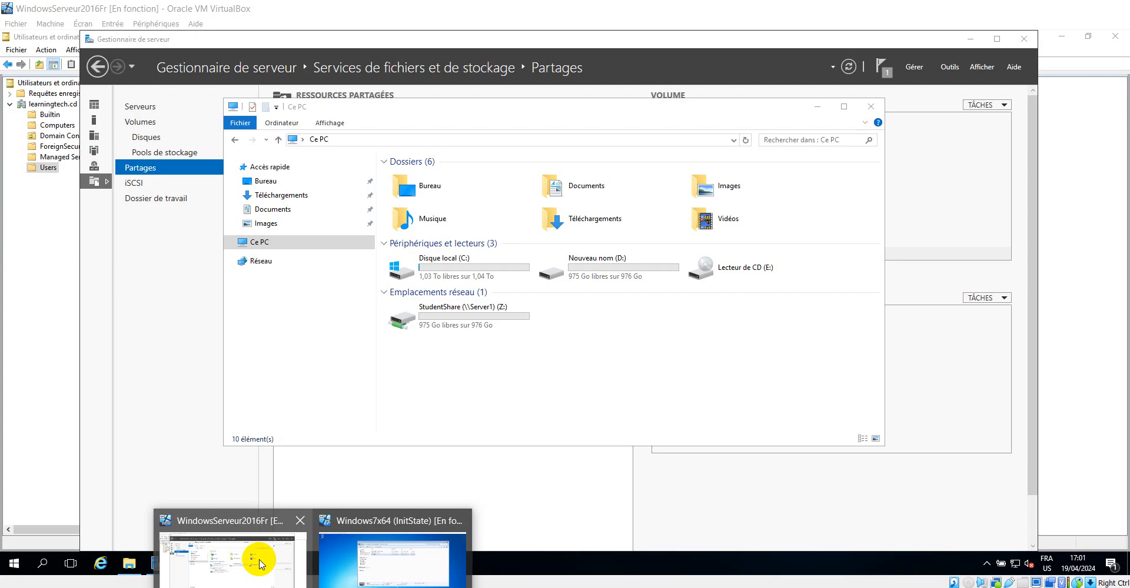
click(253, 555)
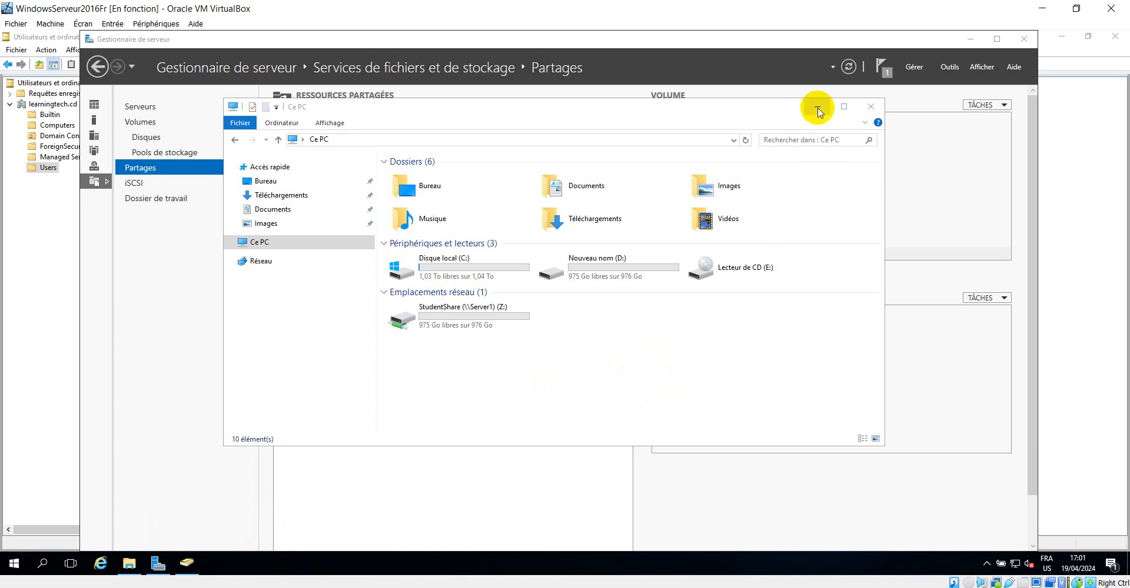
double_click(617, 272)
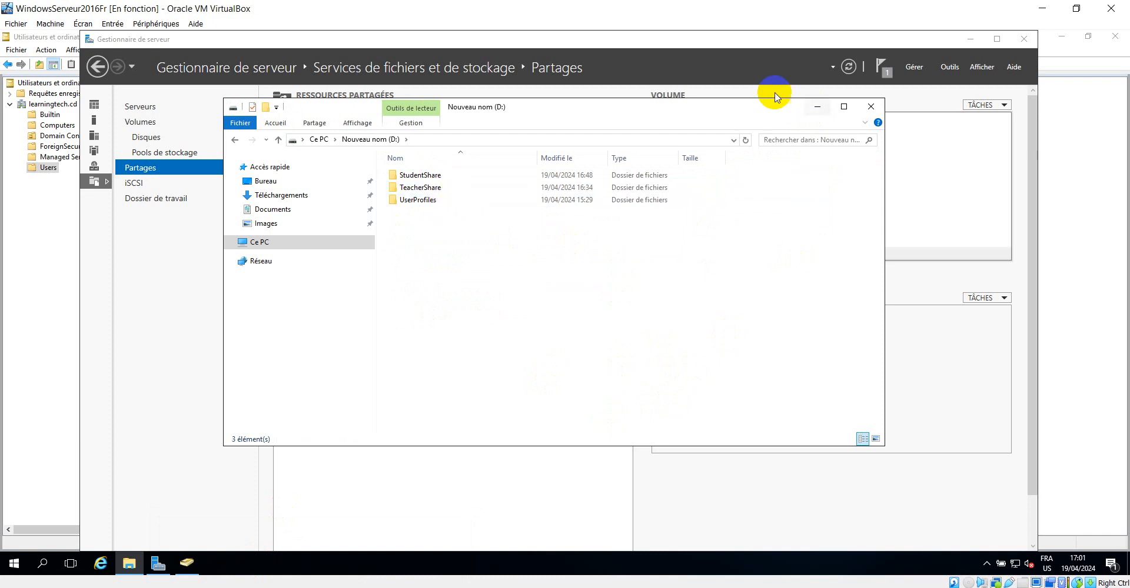
drag(706, 109, 559, 136)
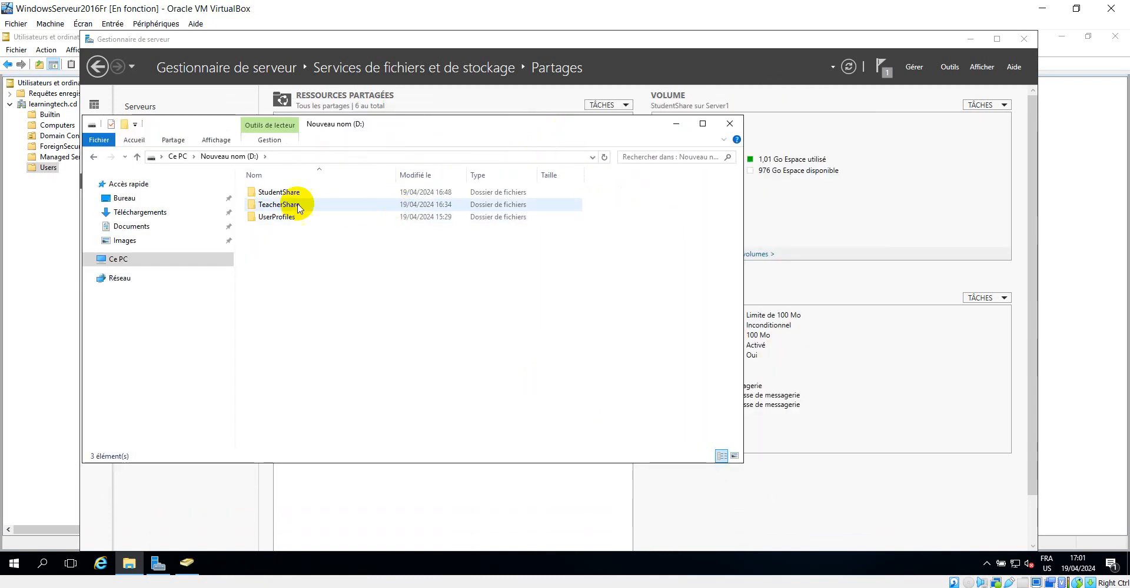
click(924, 363)
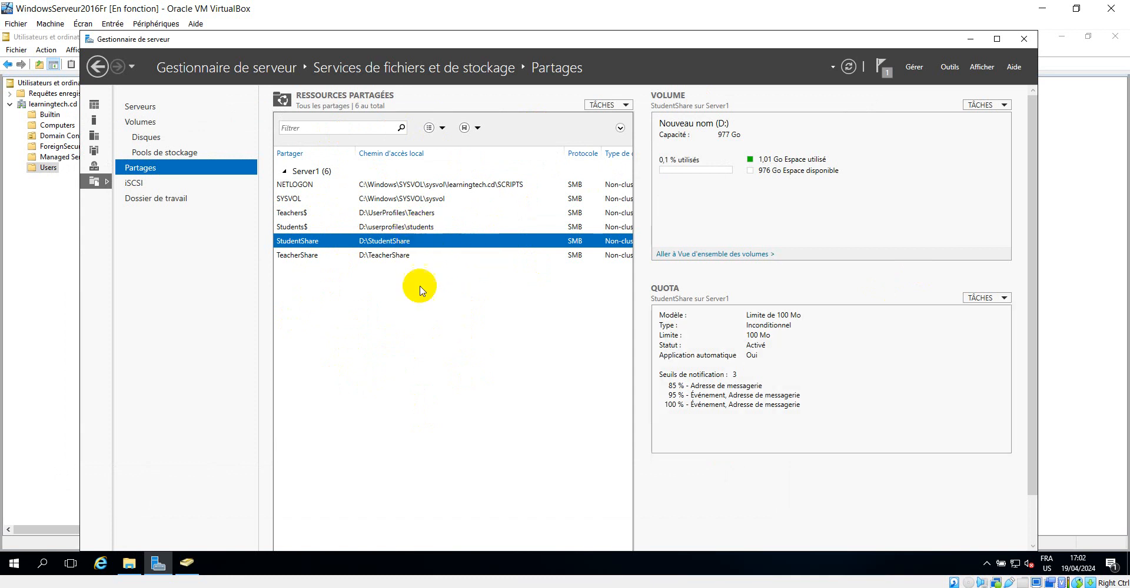
click(131, 567)
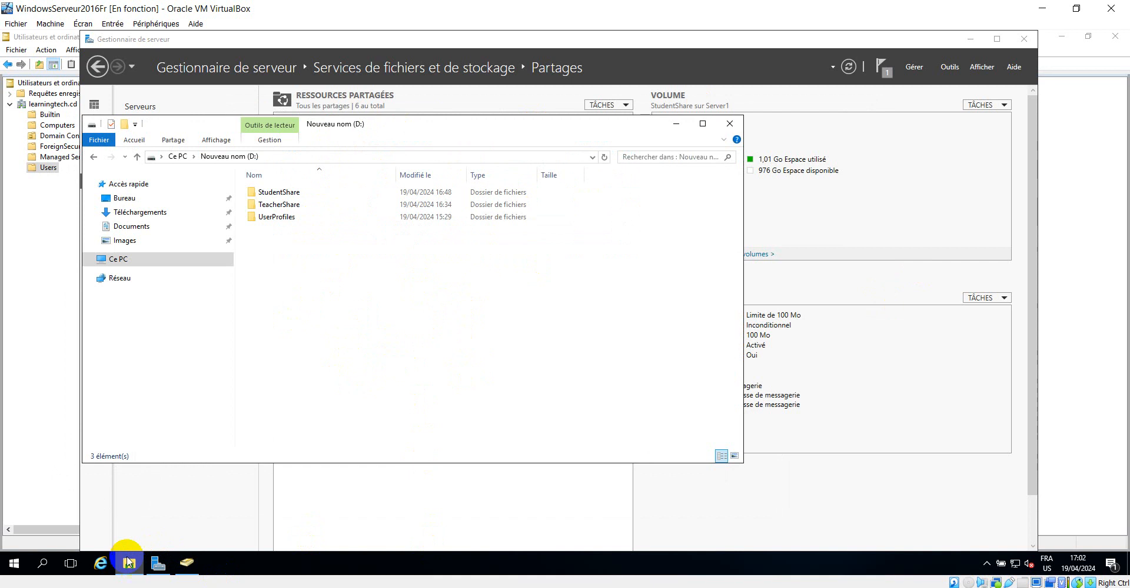
Browse D:\UserProfiles\Students and try to open the user3.V2 profile folder, continuing the access request and closing the refusal
click(280, 192)
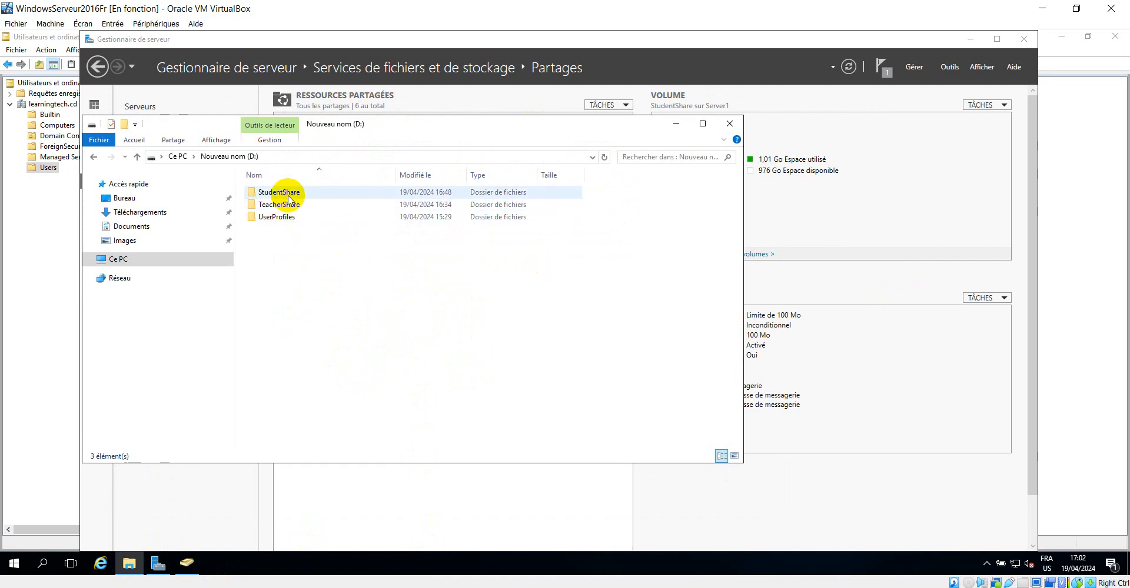
click(292, 206)
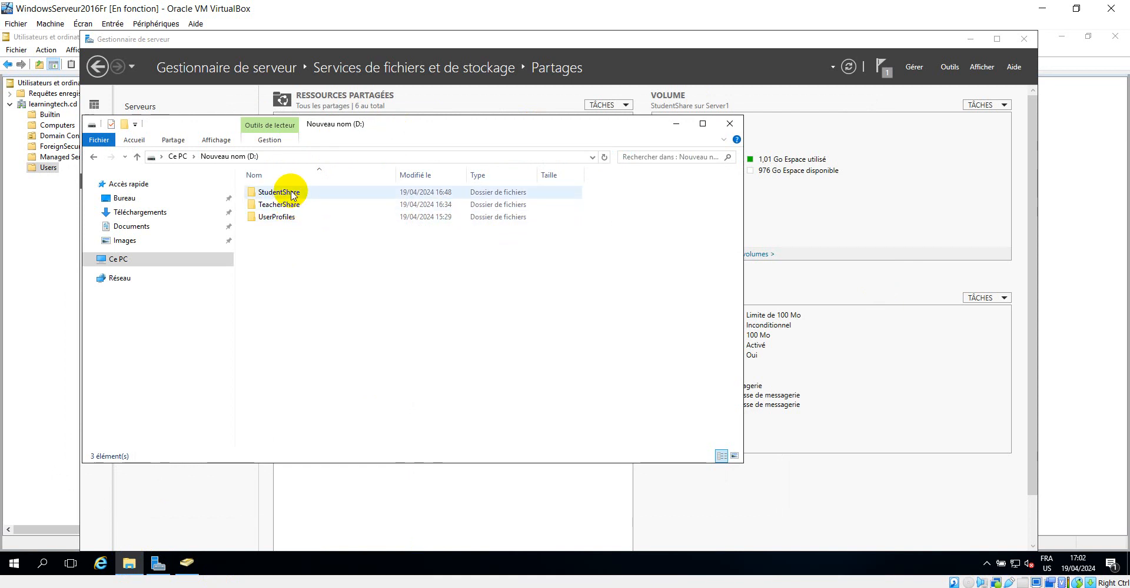
double_click(282, 217)
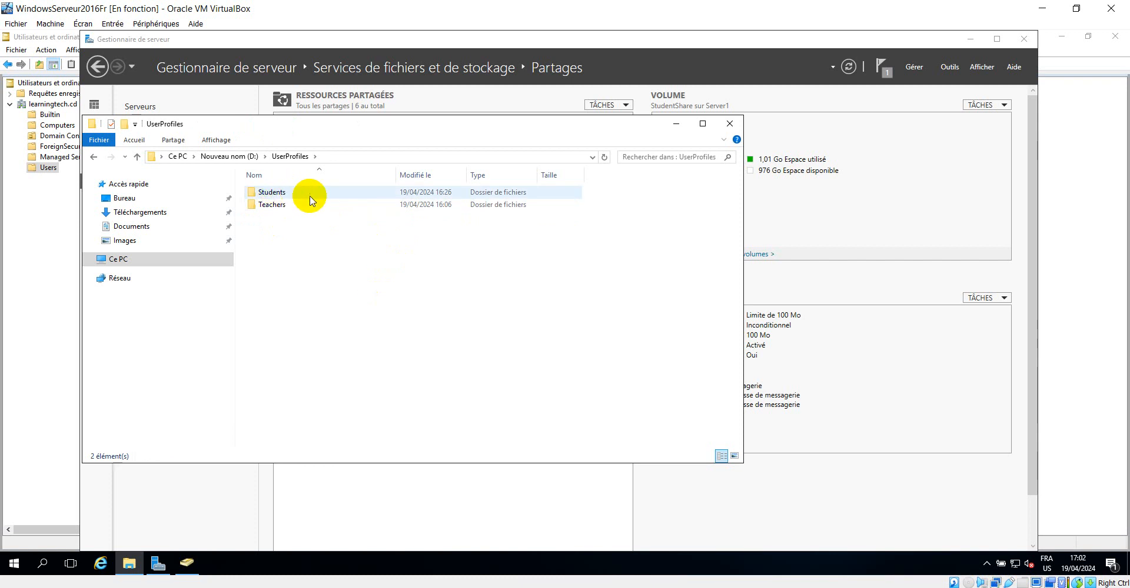
double_click(277, 193)
click(287, 206)
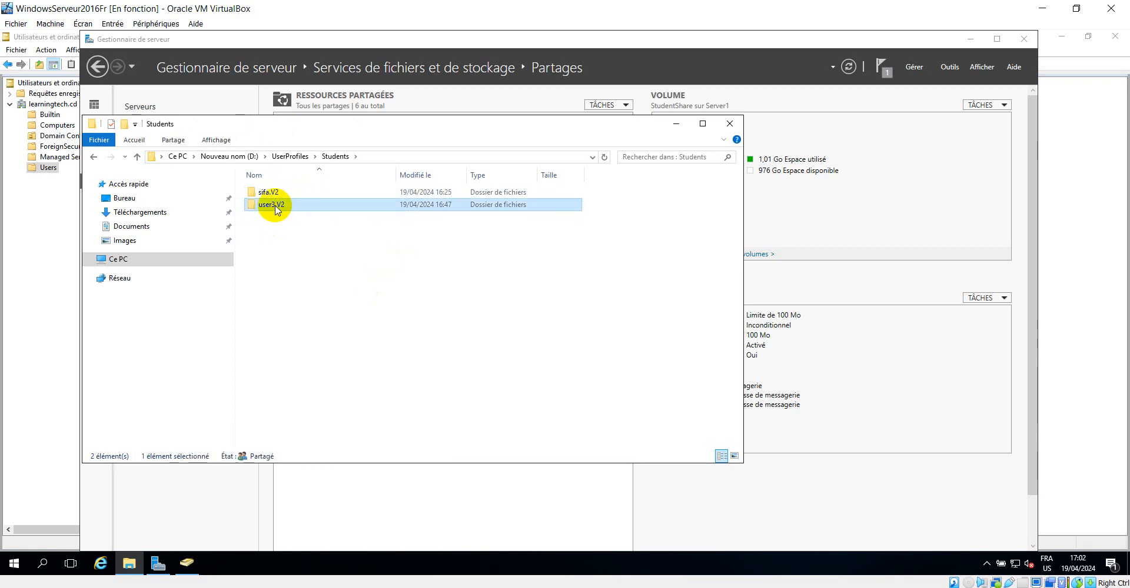
double_click(276, 209)
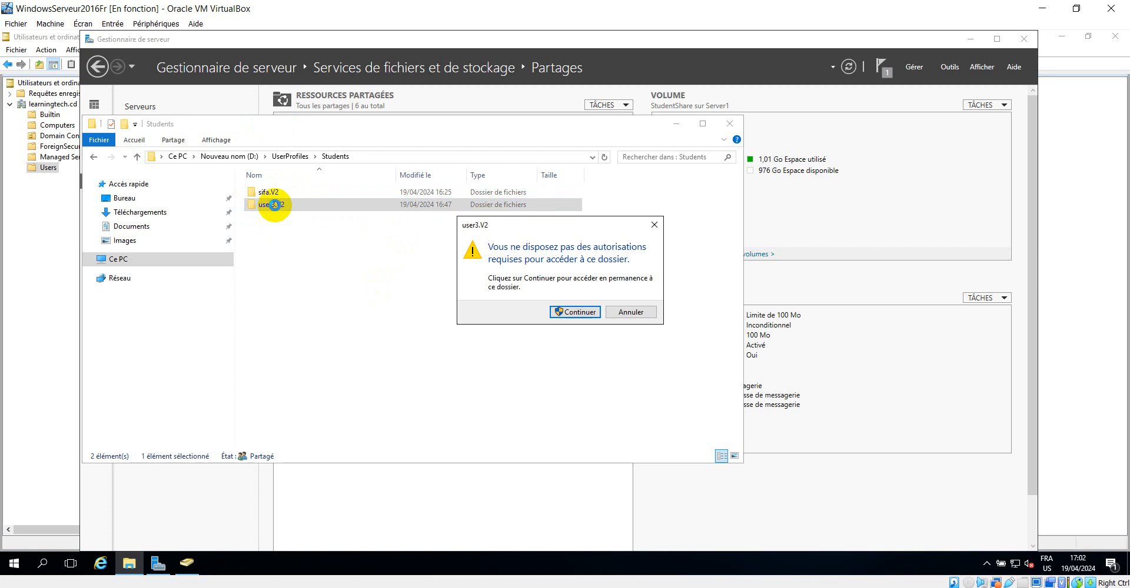
click(577, 312)
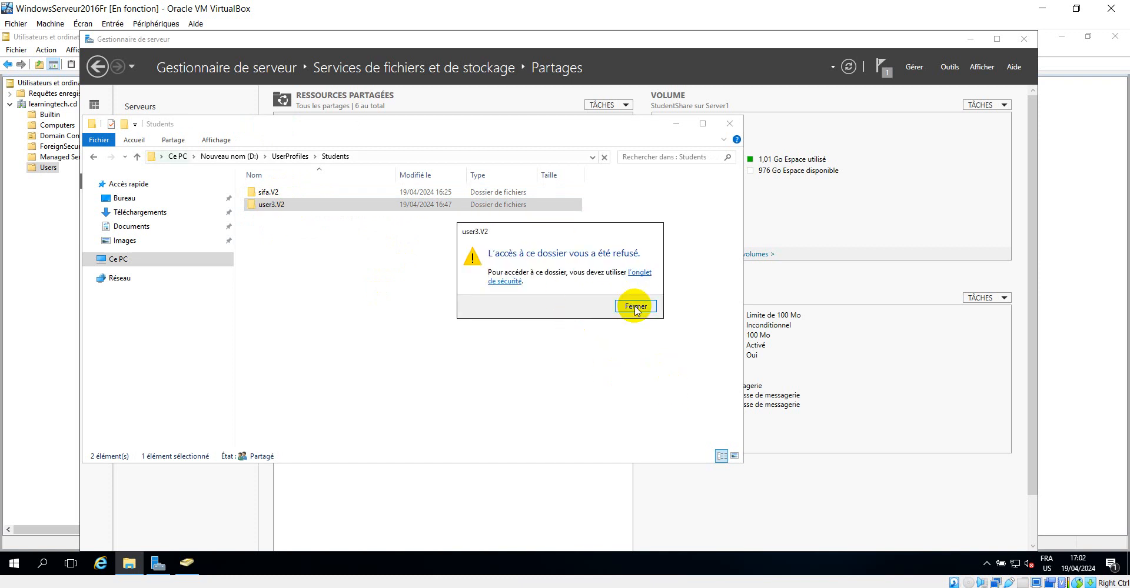
click(635, 306)
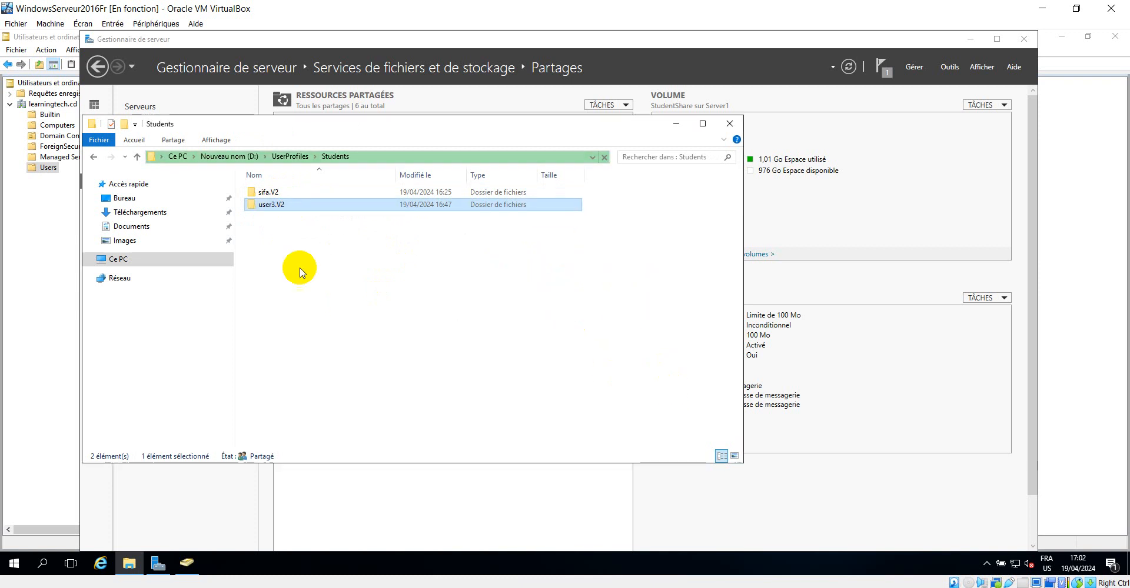
In the directory structure document, widen the Teachers label box and append a slash and the teacher account name
click(93, 158)
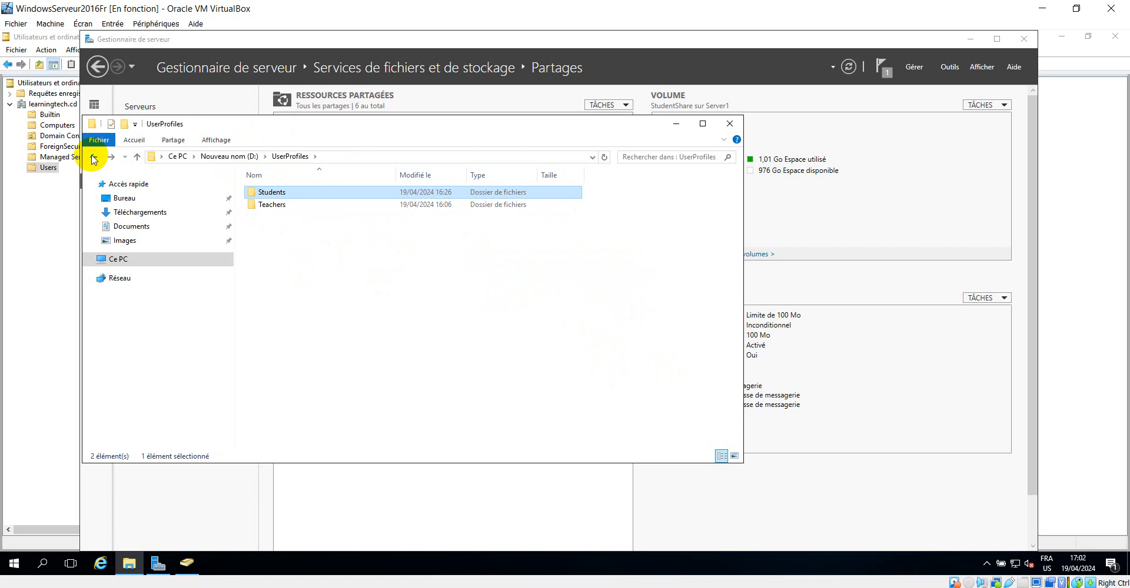
click(676, 125)
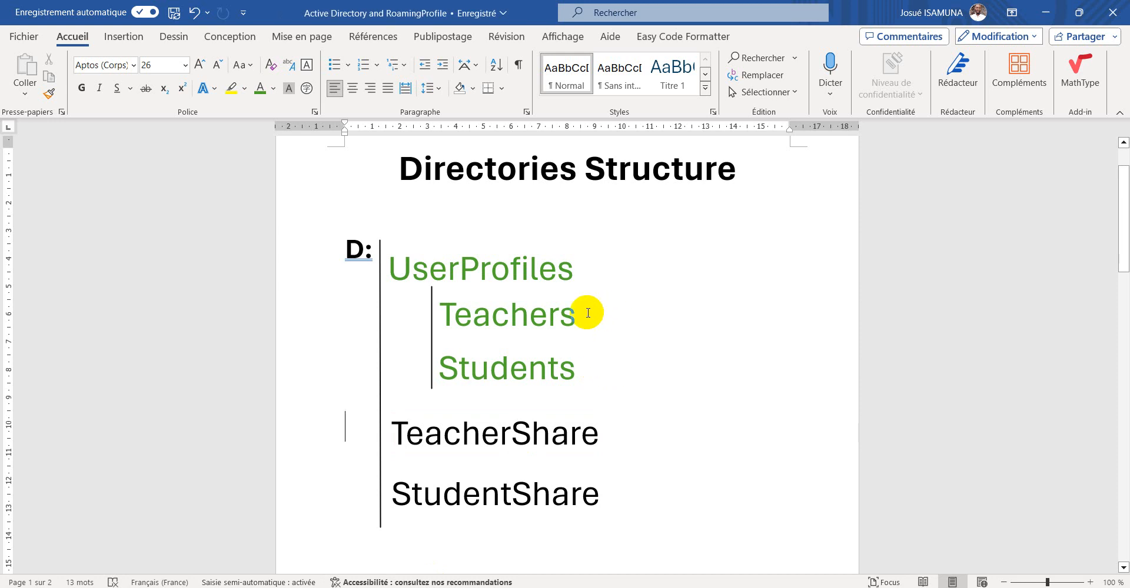
double_click(578, 319)
click(575, 314)
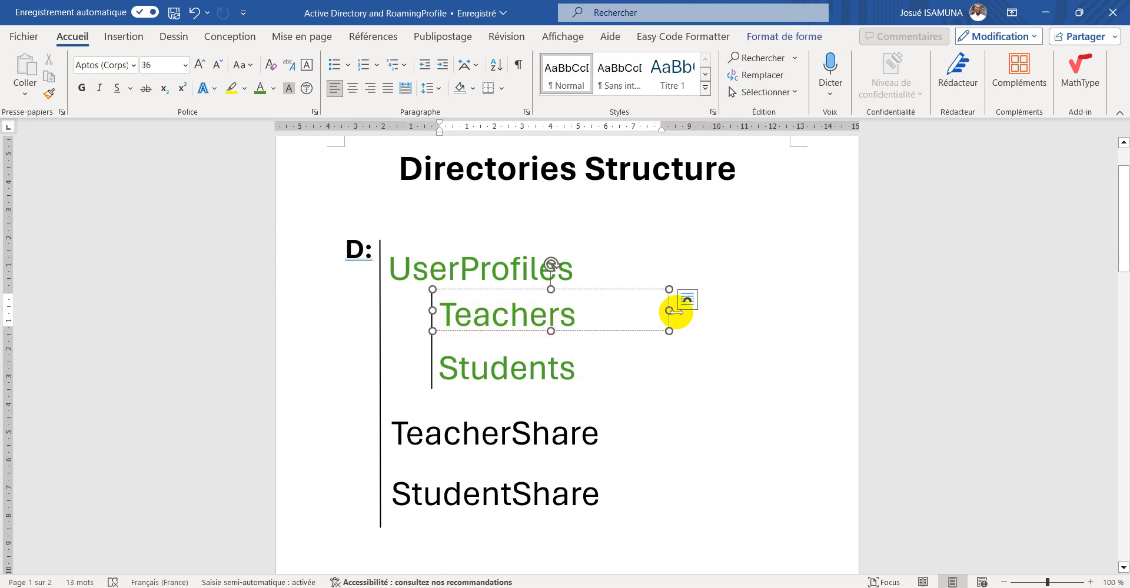
drag(670, 310, 821, 306)
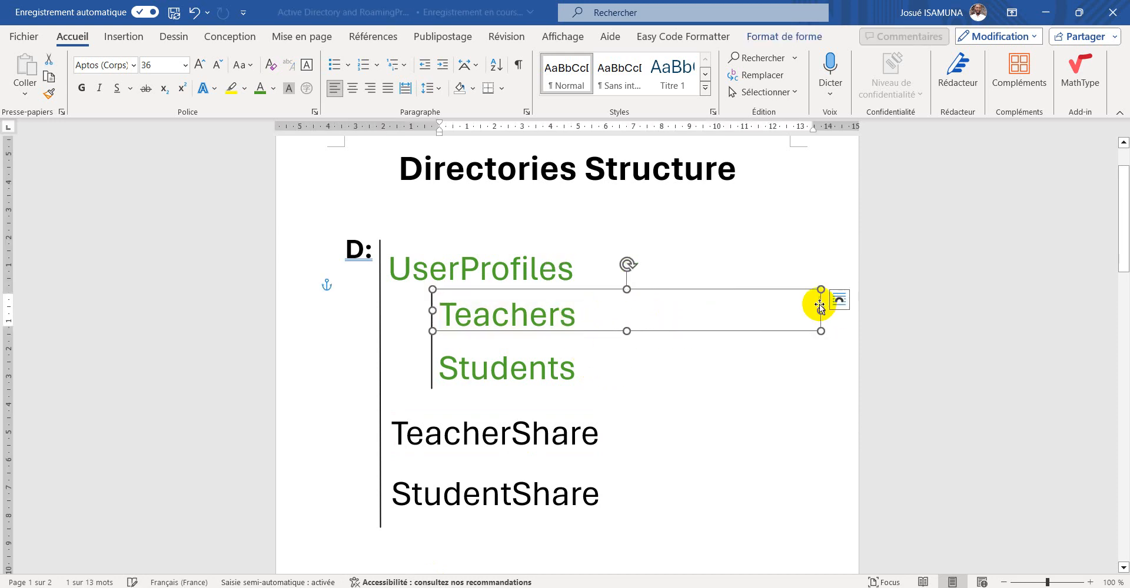
double_click(542, 321)
click(581, 310)
double_click(581, 310)
click(588, 311)
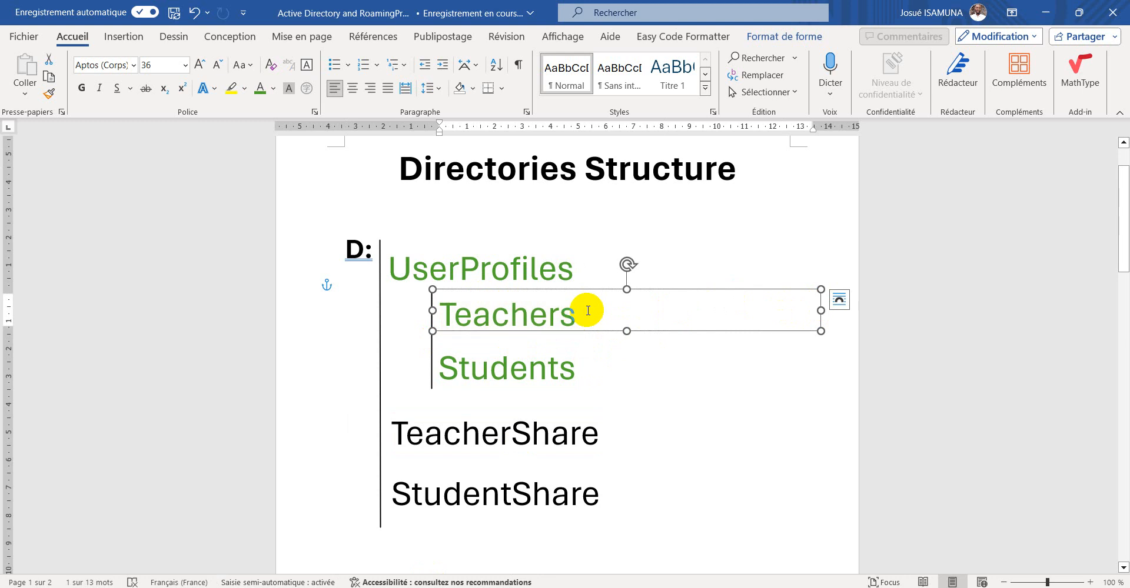
click(582, 316)
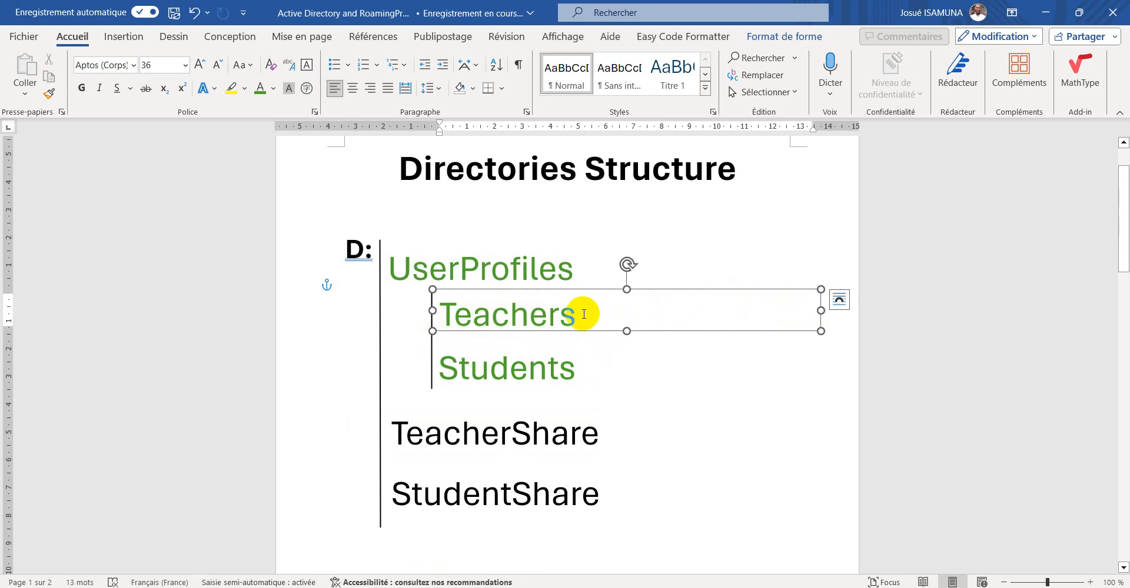
text(>)
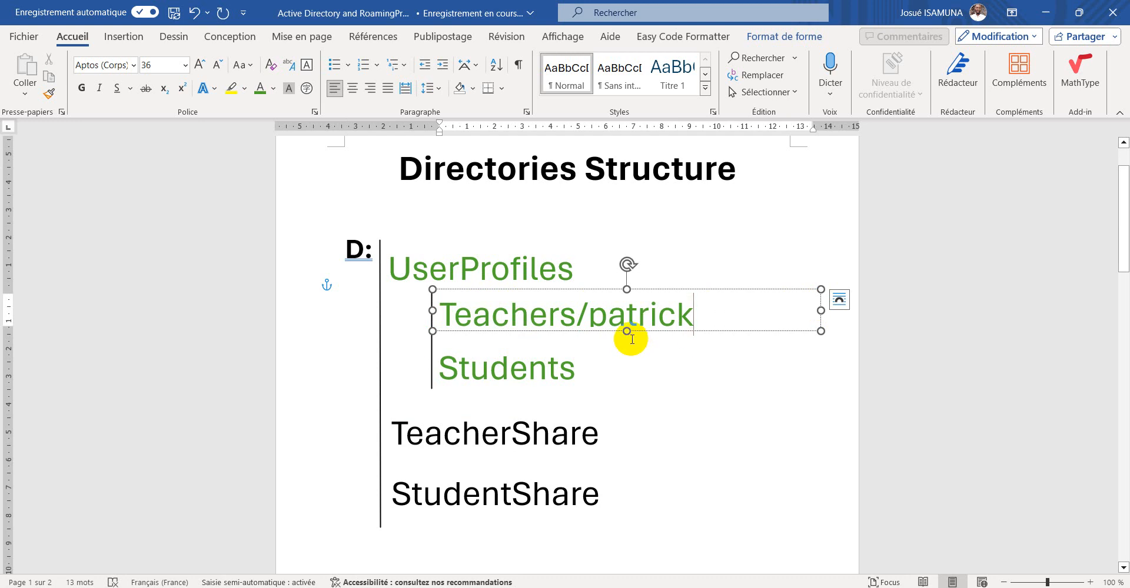
Switch to the Windows 7 client and go back to the Computer view
double_click(625, 331)
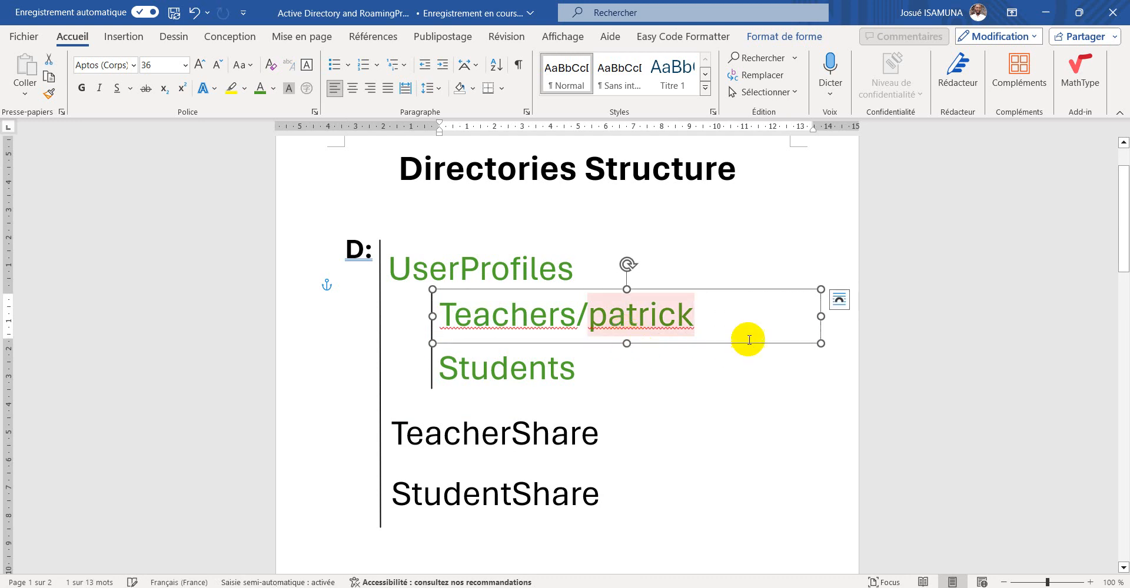
drag(564, 302, 454, 305)
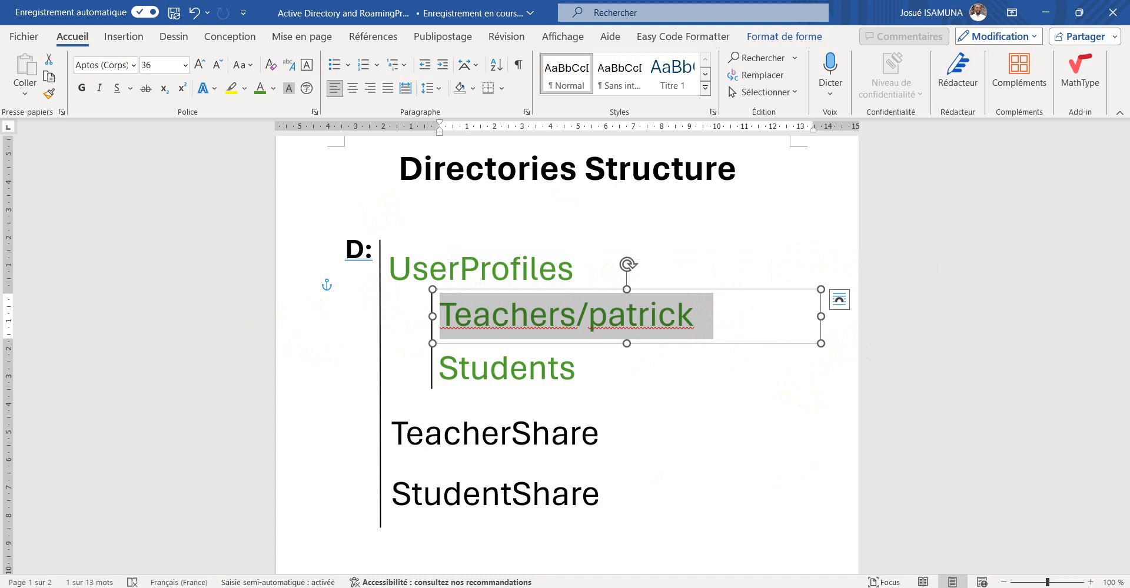
key(alt+Tab)
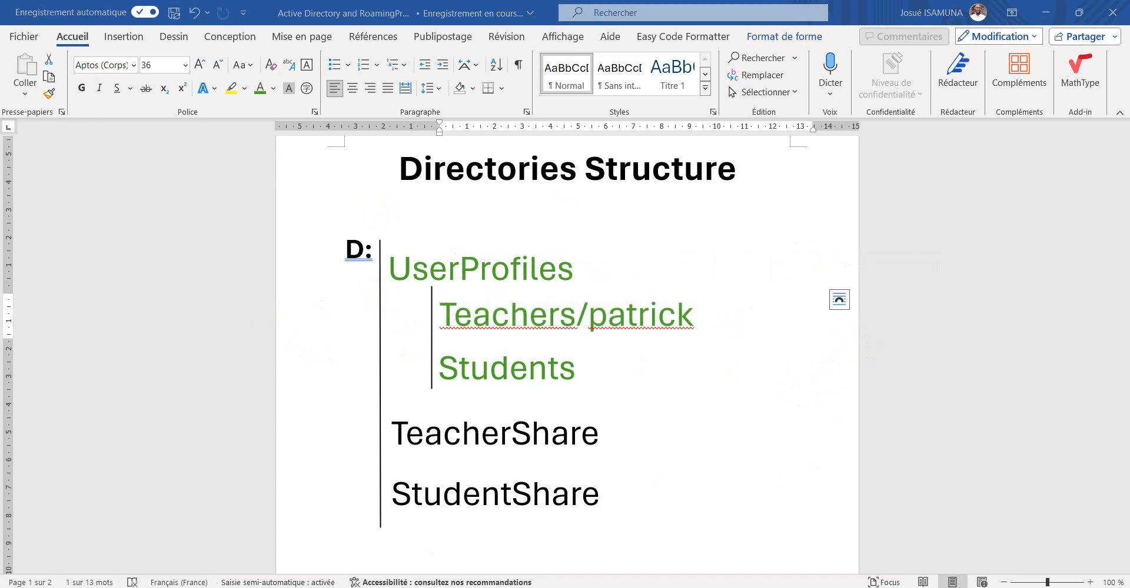
mouse_move(315, 582)
click(401, 568)
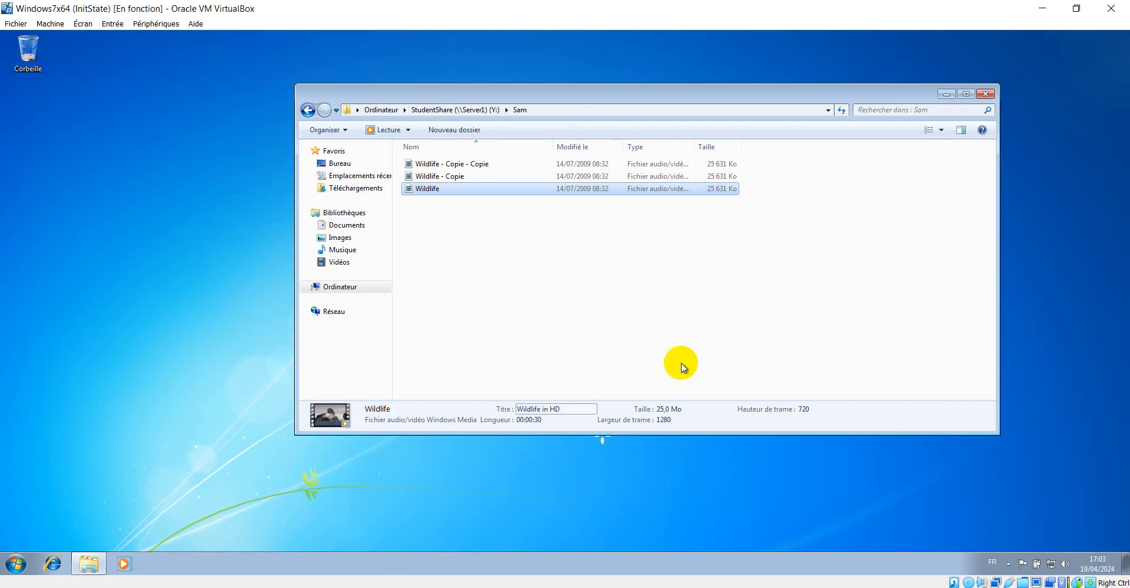
click(307, 110)
click(308, 110)
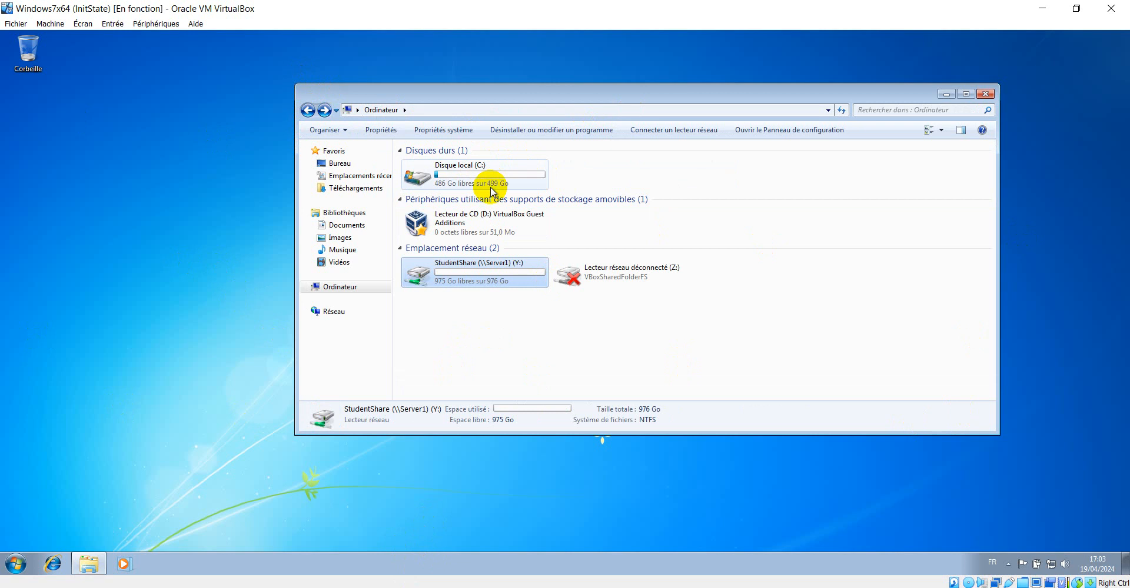
Browse the Documents, Images, Music and Videos libraries, then return to Computer
click(358, 226)
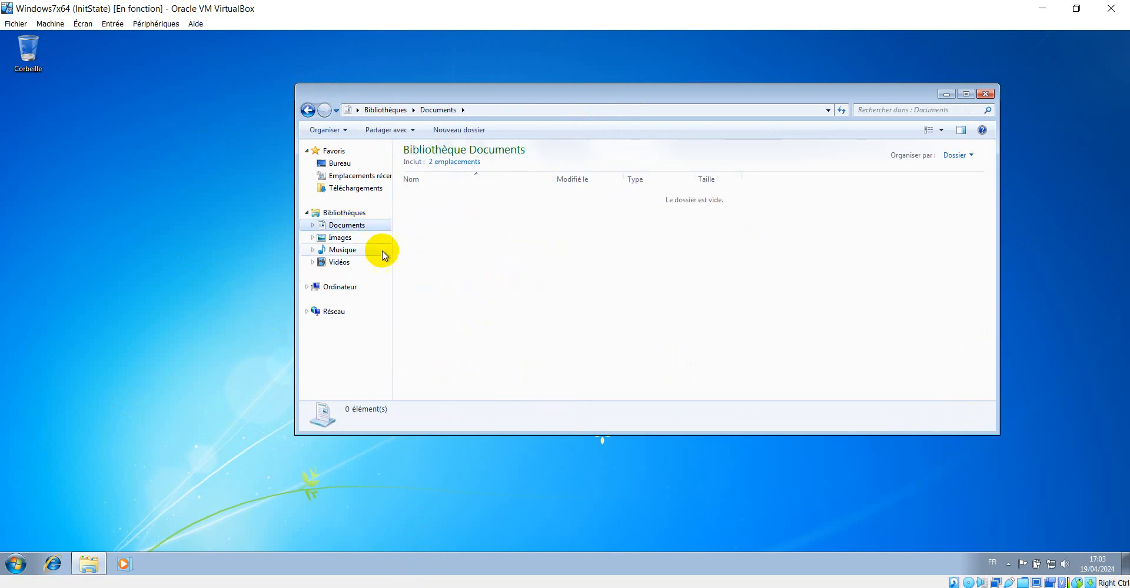
click(339, 238)
click(341, 255)
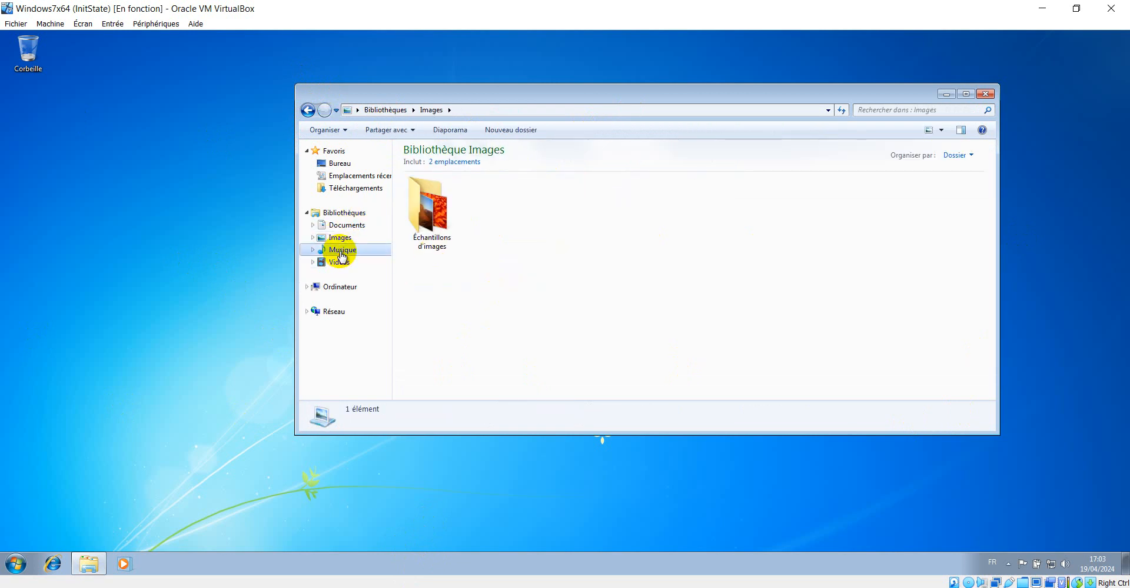
click(342, 264)
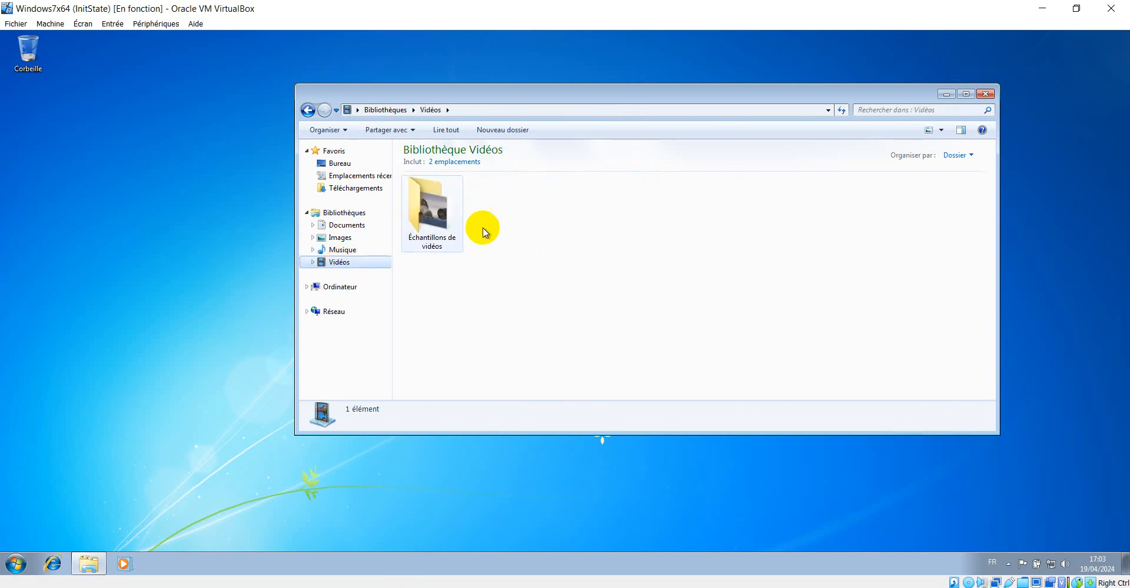
click(341, 286)
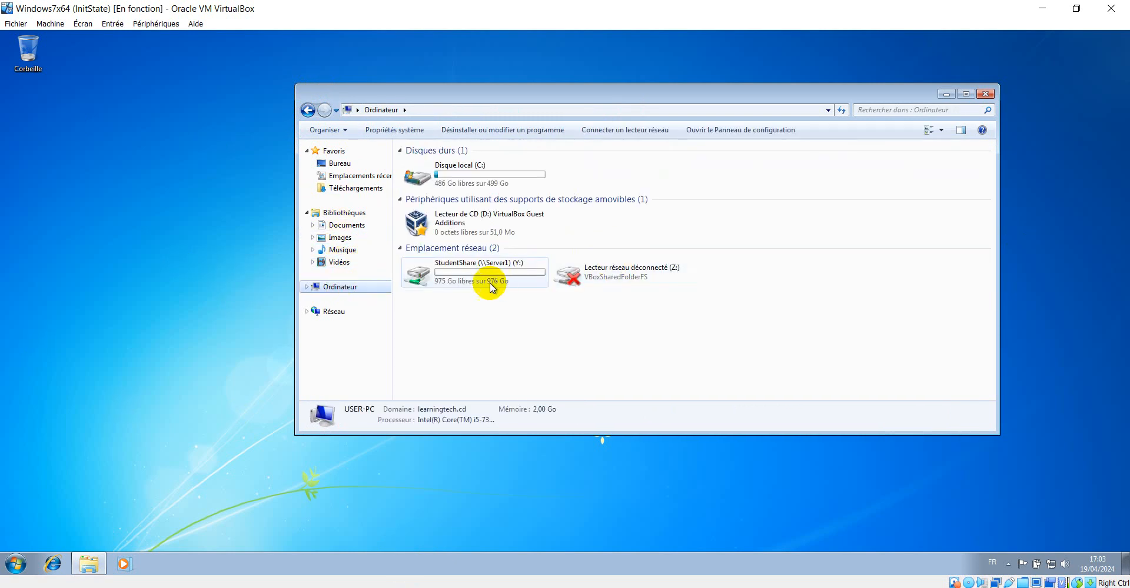
Open C:\Utilisateurs on the client, try to open the teacher's profile folder, and close the administrator prompt
double_click(474, 177)
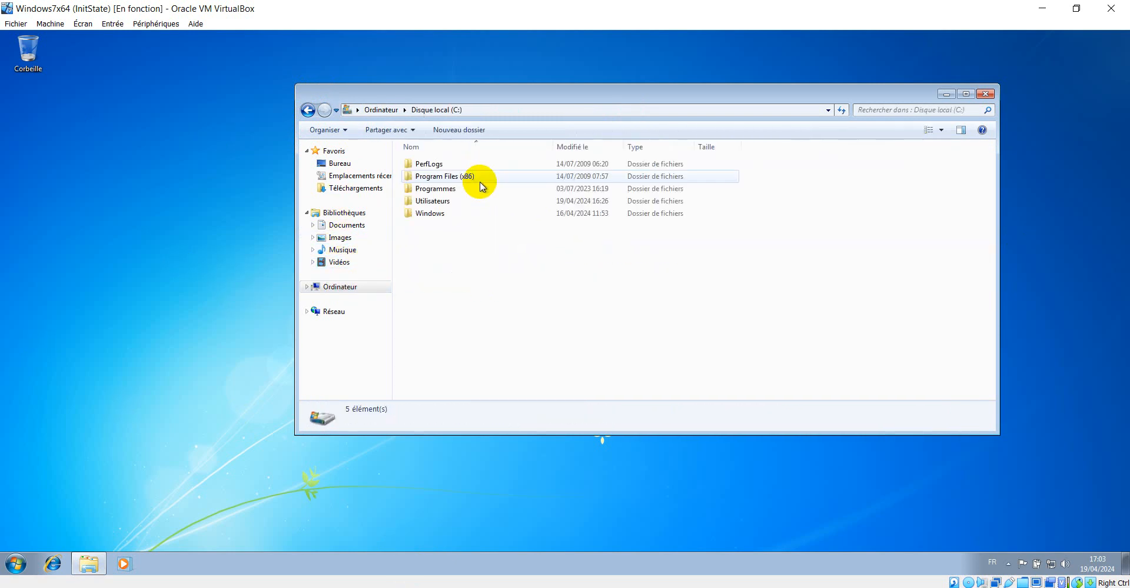
double_click(450, 201)
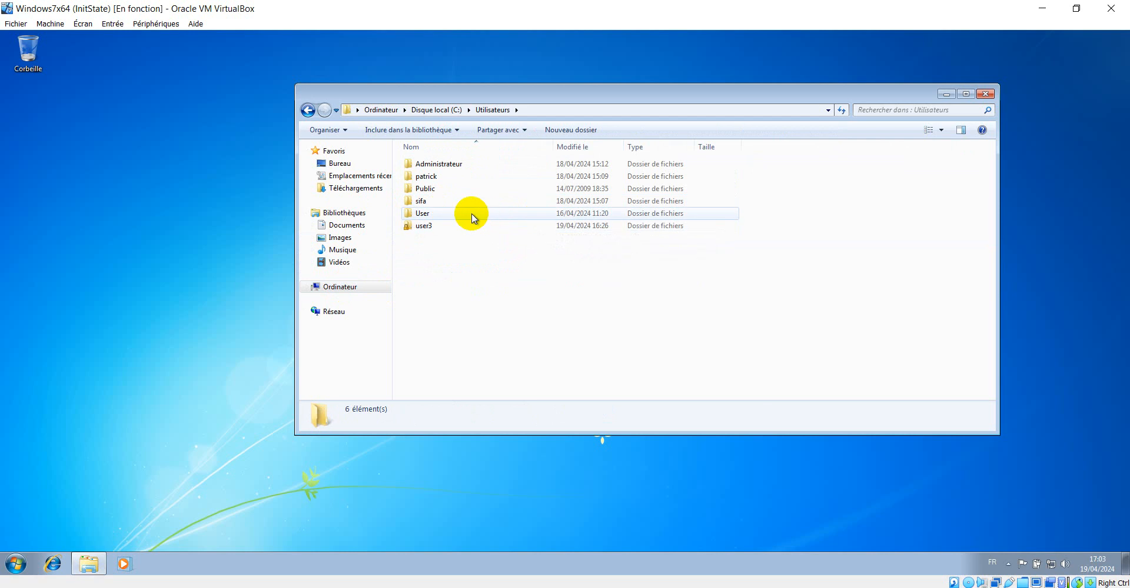
double_click(426, 176)
click(571, 312)
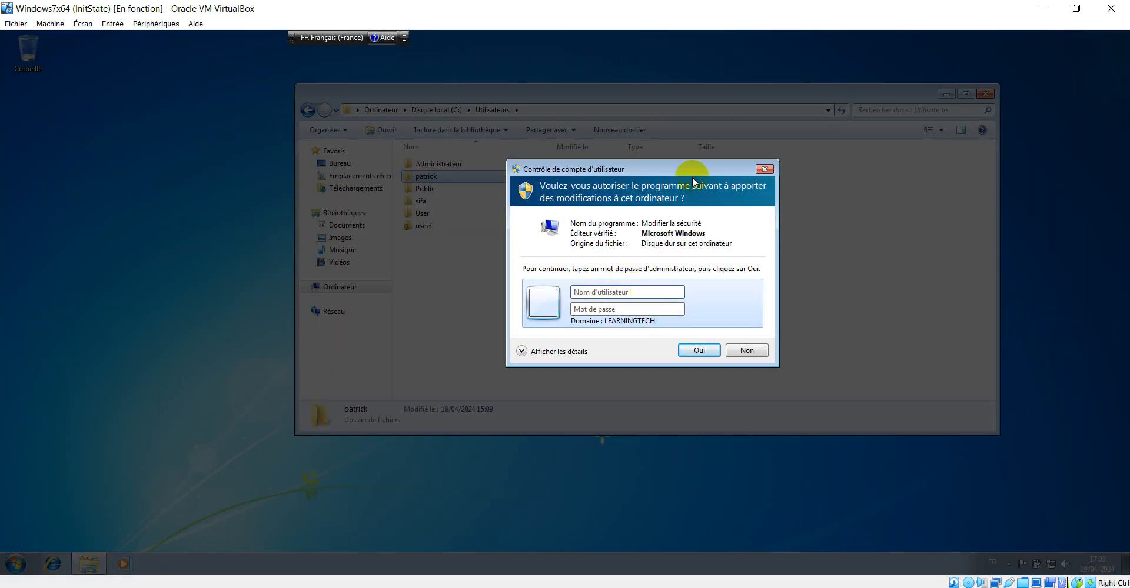
drag(669, 172, 202, 251)
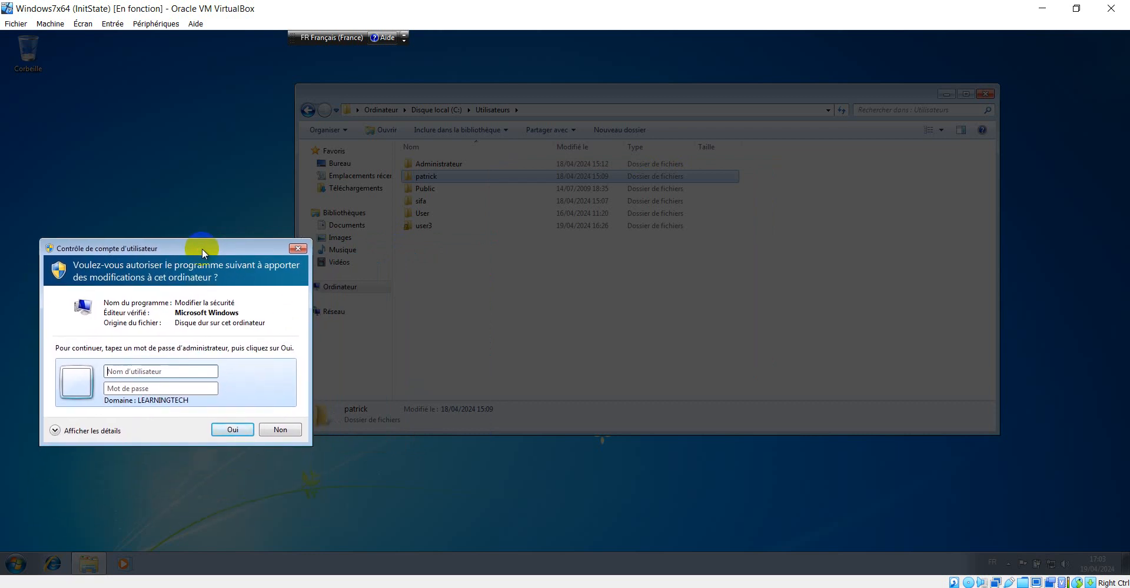
click(299, 250)
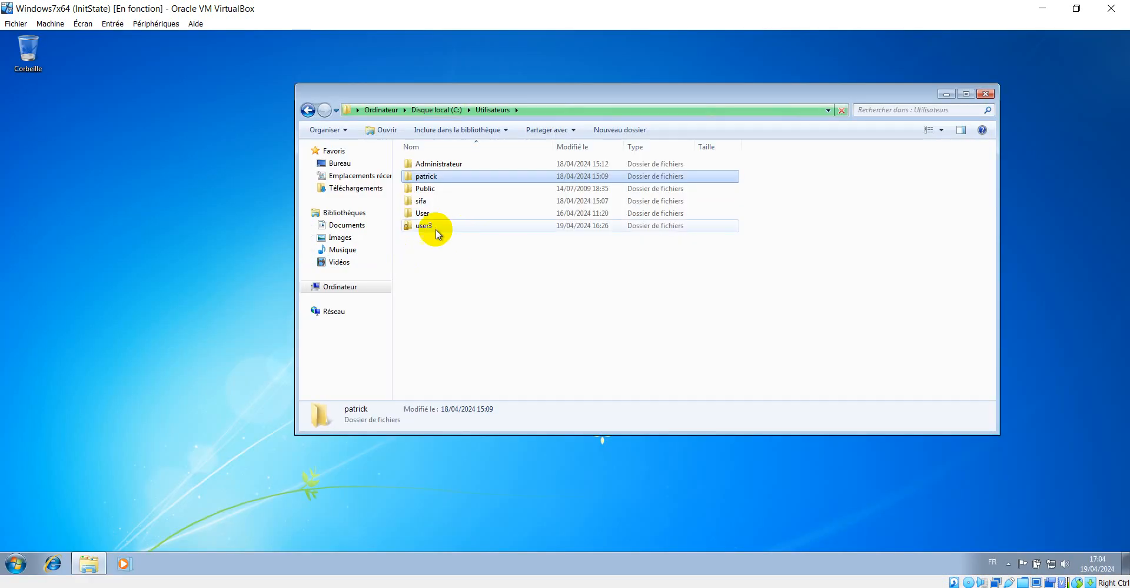
Open the user3 profile folder under C:\Utilisateurs and select all of its folders
click(9, 566)
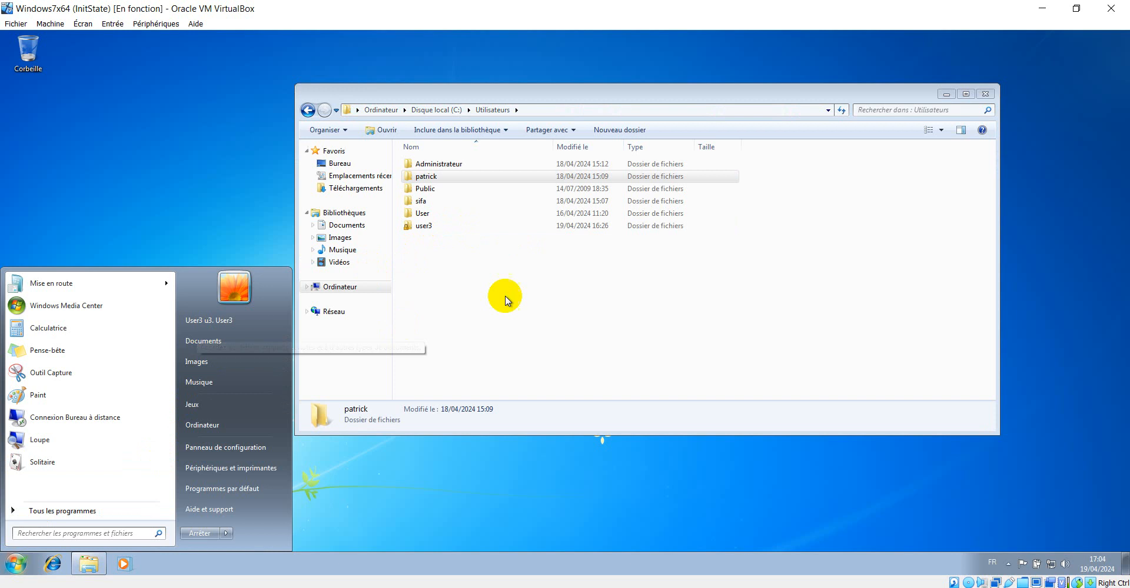
click(505, 291)
click(422, 226)
double_click(423, 226)
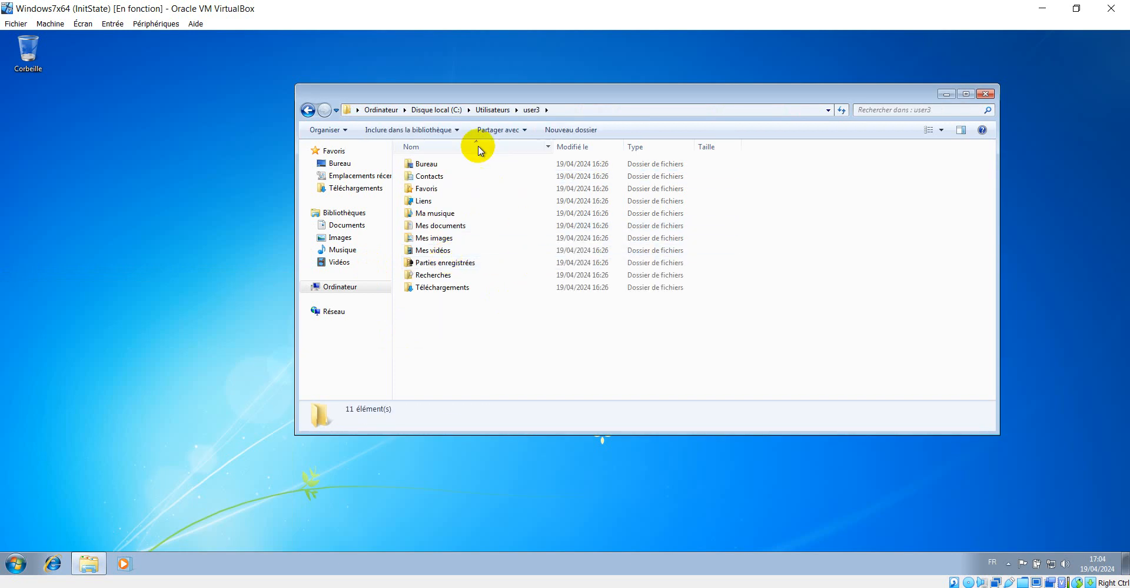
drag(477, 345, 436, 157)
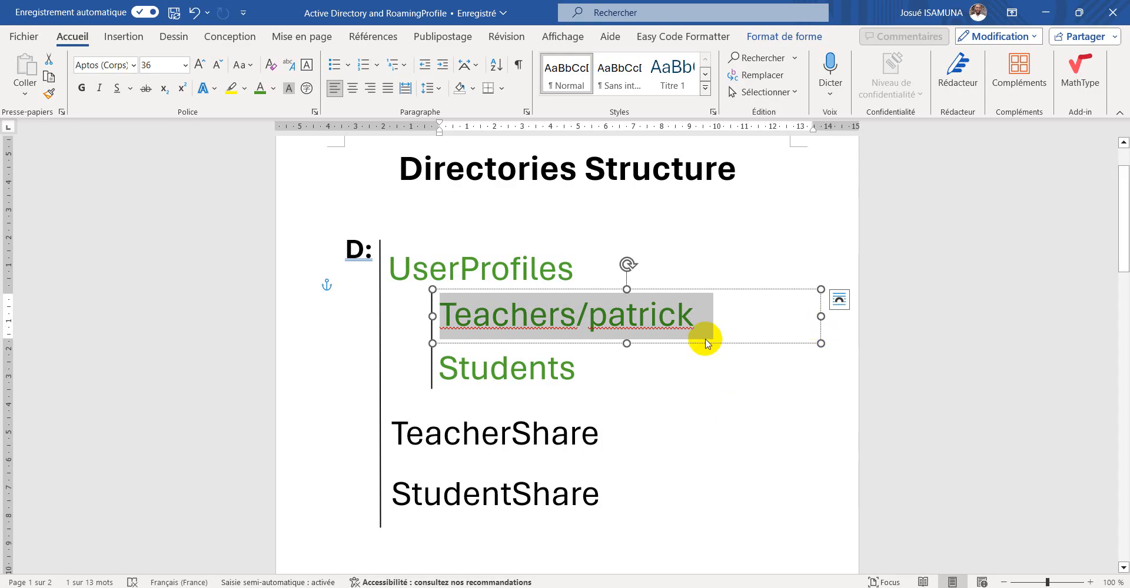
Remove the slash and teacher account name from the Teachers label in the document
double_click(699, 320)
click(702, 323)
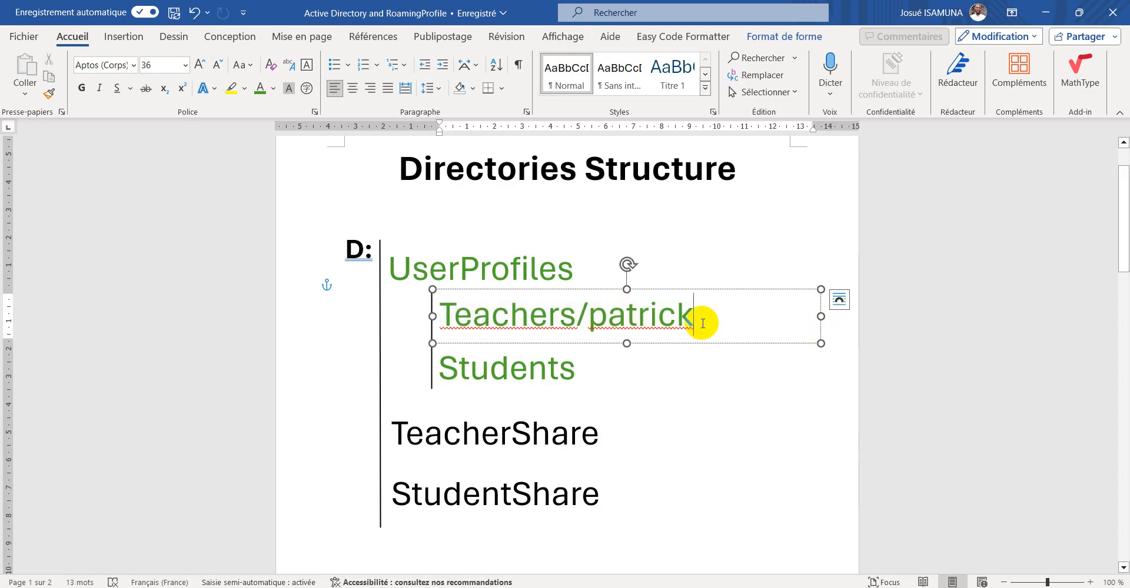
drag(702, 323, 583, 313)
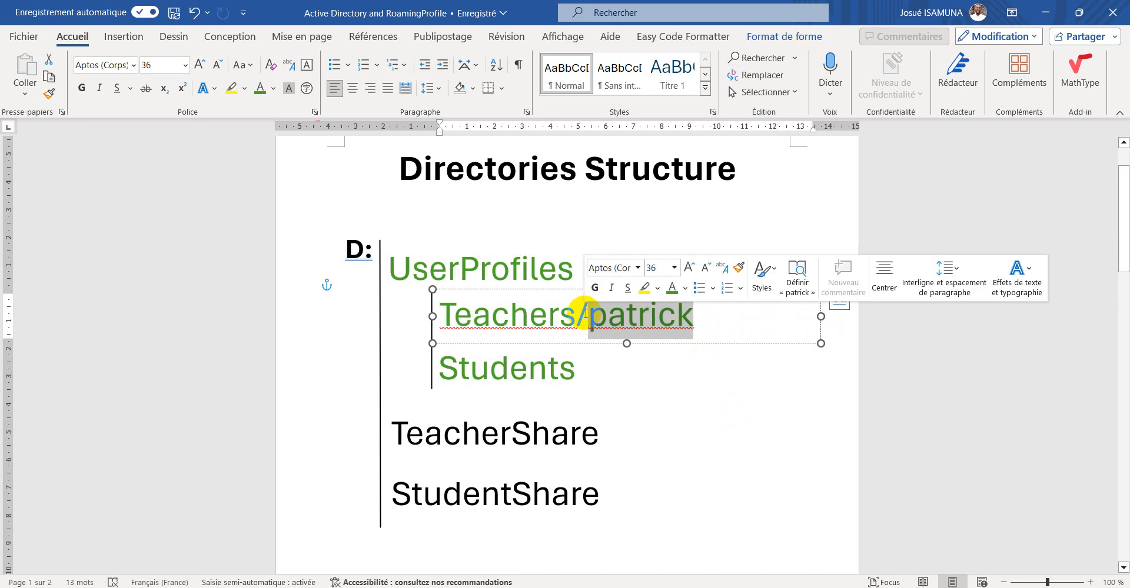
key(BackSpace)
click(585, 368)
click(596, 317)
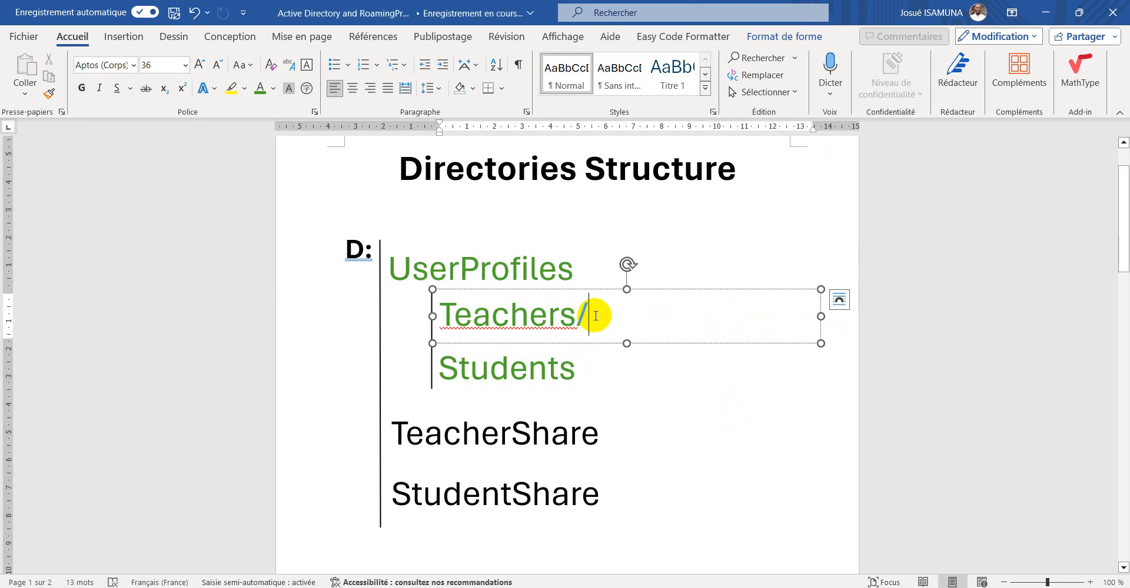
key(BackSpace)
Append "/user3" to the Students label and widen its text box to fit
click(584, 366)
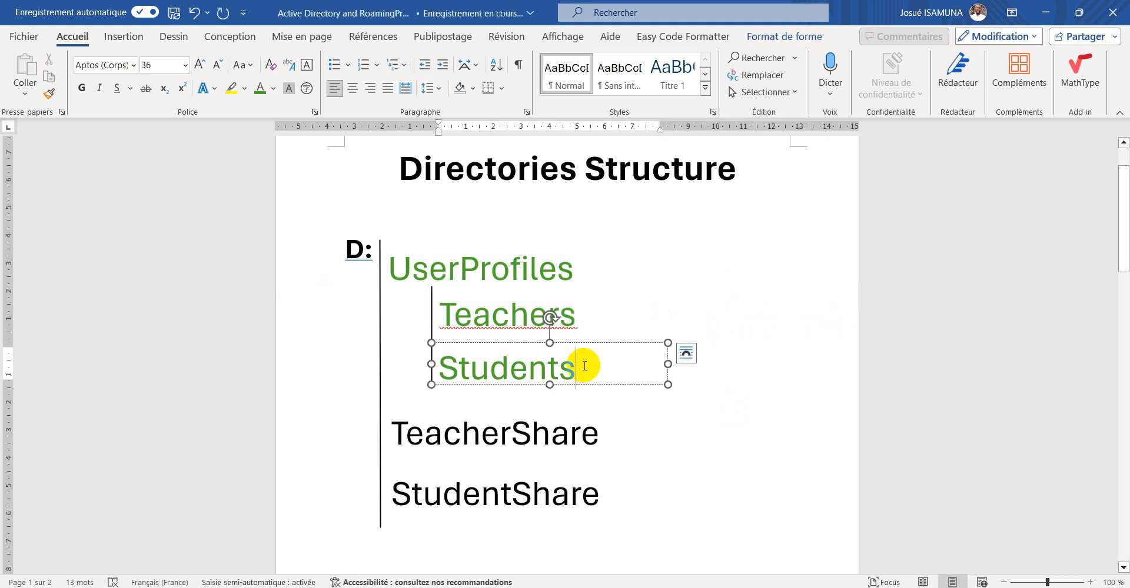
text(.)
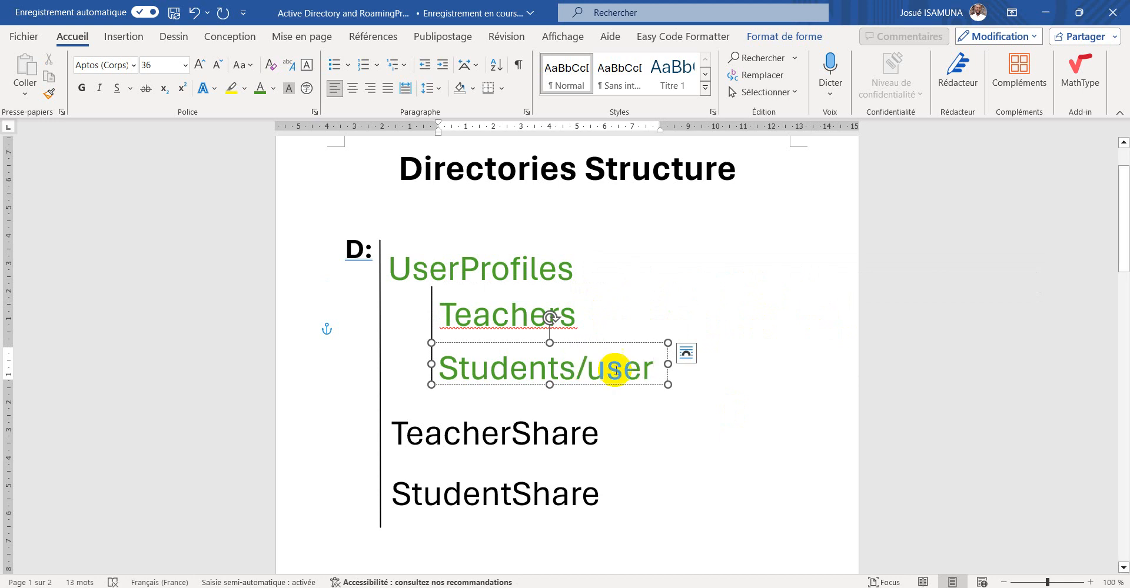
drag(667, 365, 591, 365)
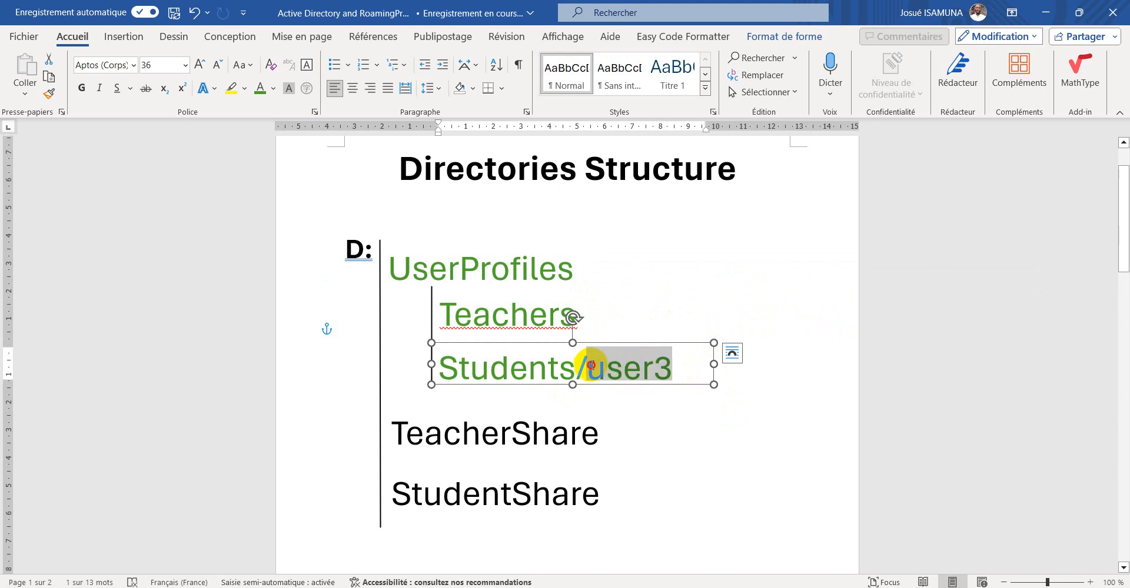
click(684, 374)
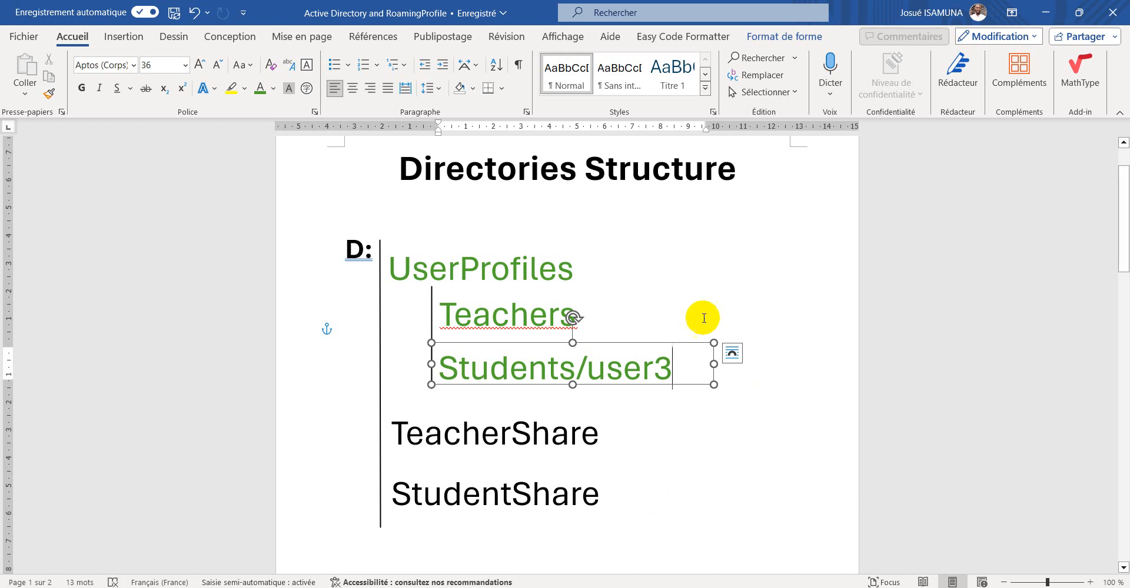
Minimize the document and switch back to the Windows Server 2016 virtual machine
click(1048, 13)
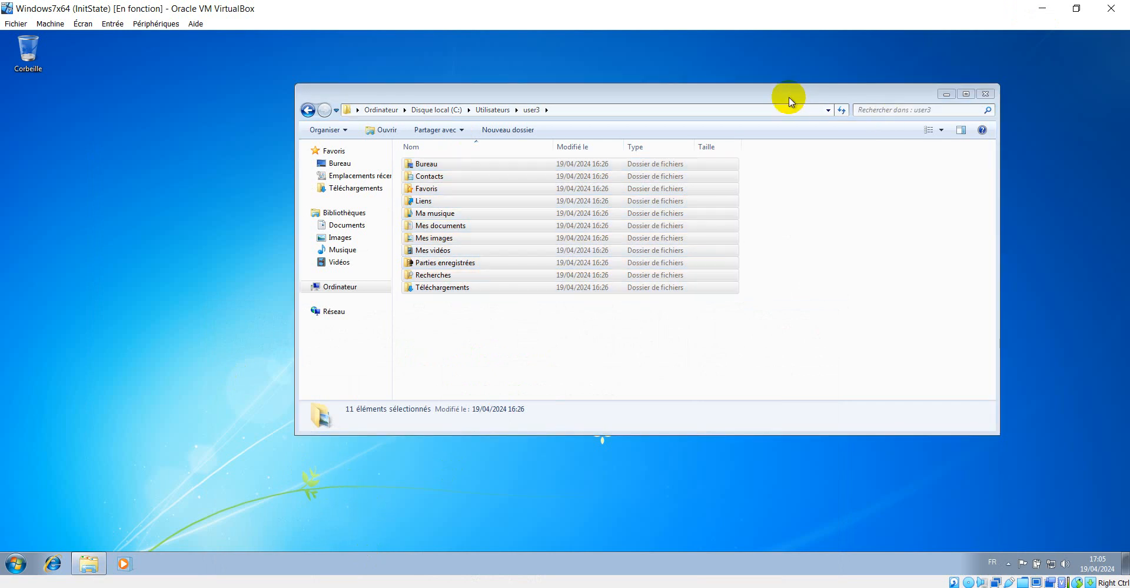
drag(789, 97, 610, 103)
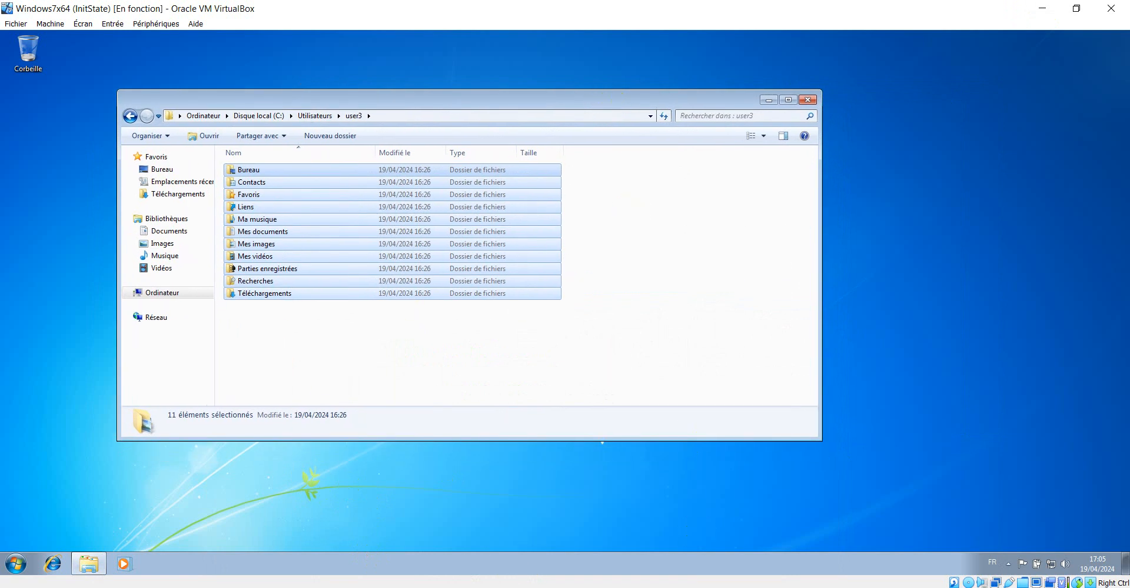
click(313, 587)
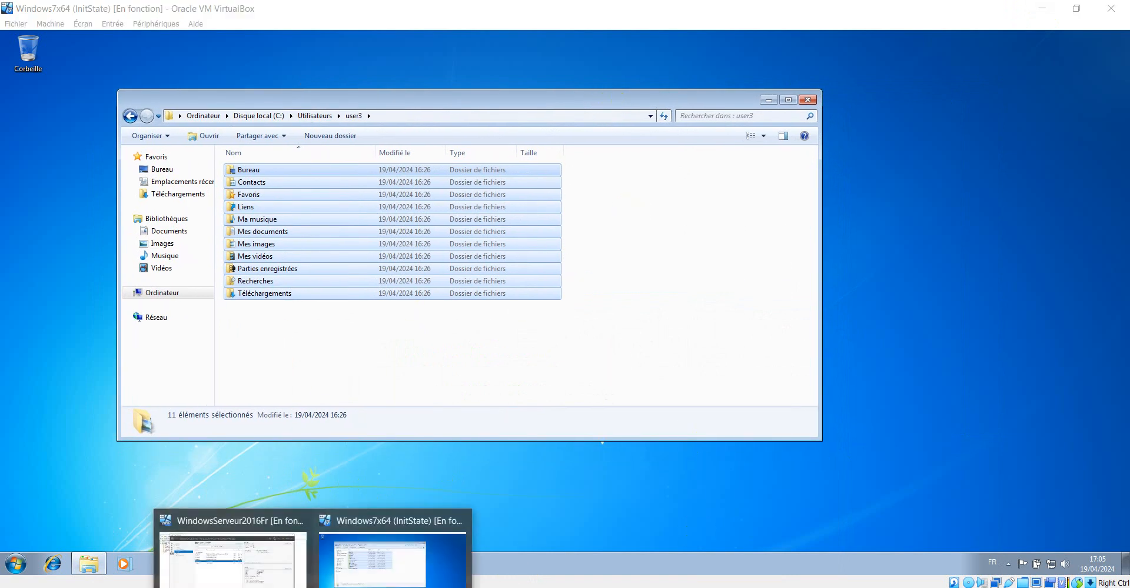
click(265, 565)
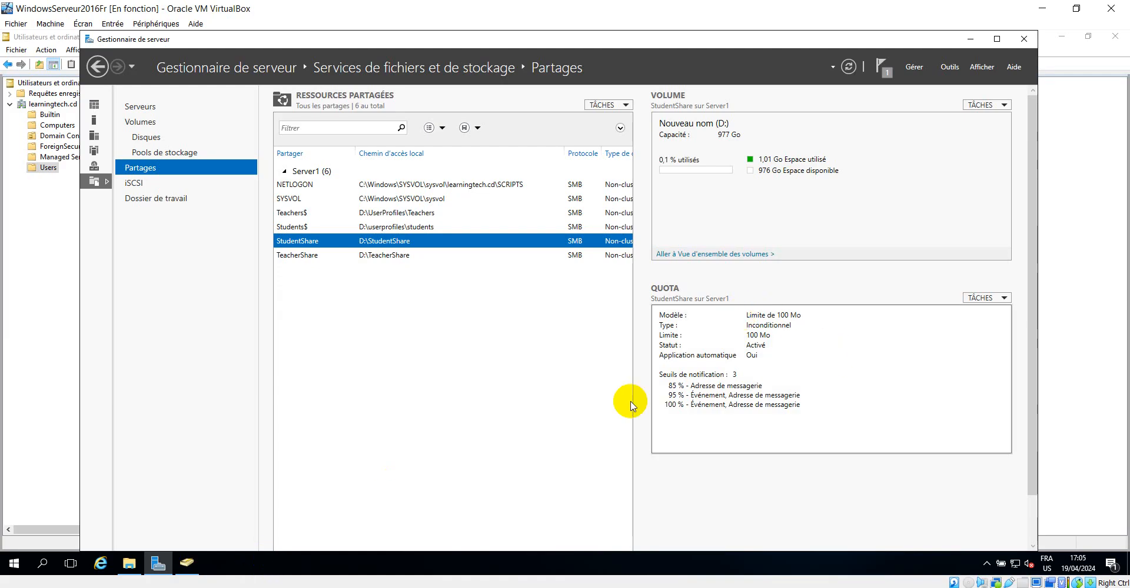